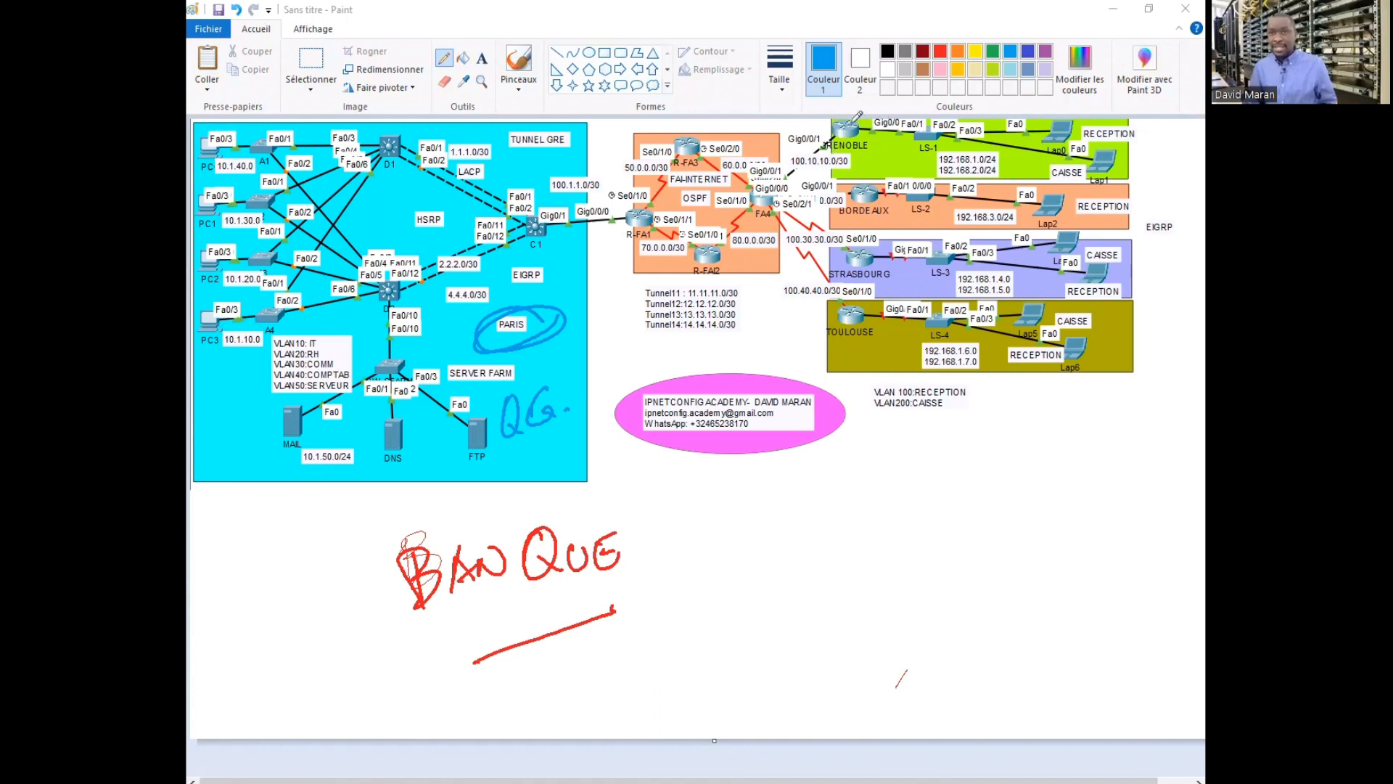
Draw blue freehand loops around the GRENOBLE, BORDEAUX, STRASBOURG and TOULOUSE routers on the sketch
click(872, 162)
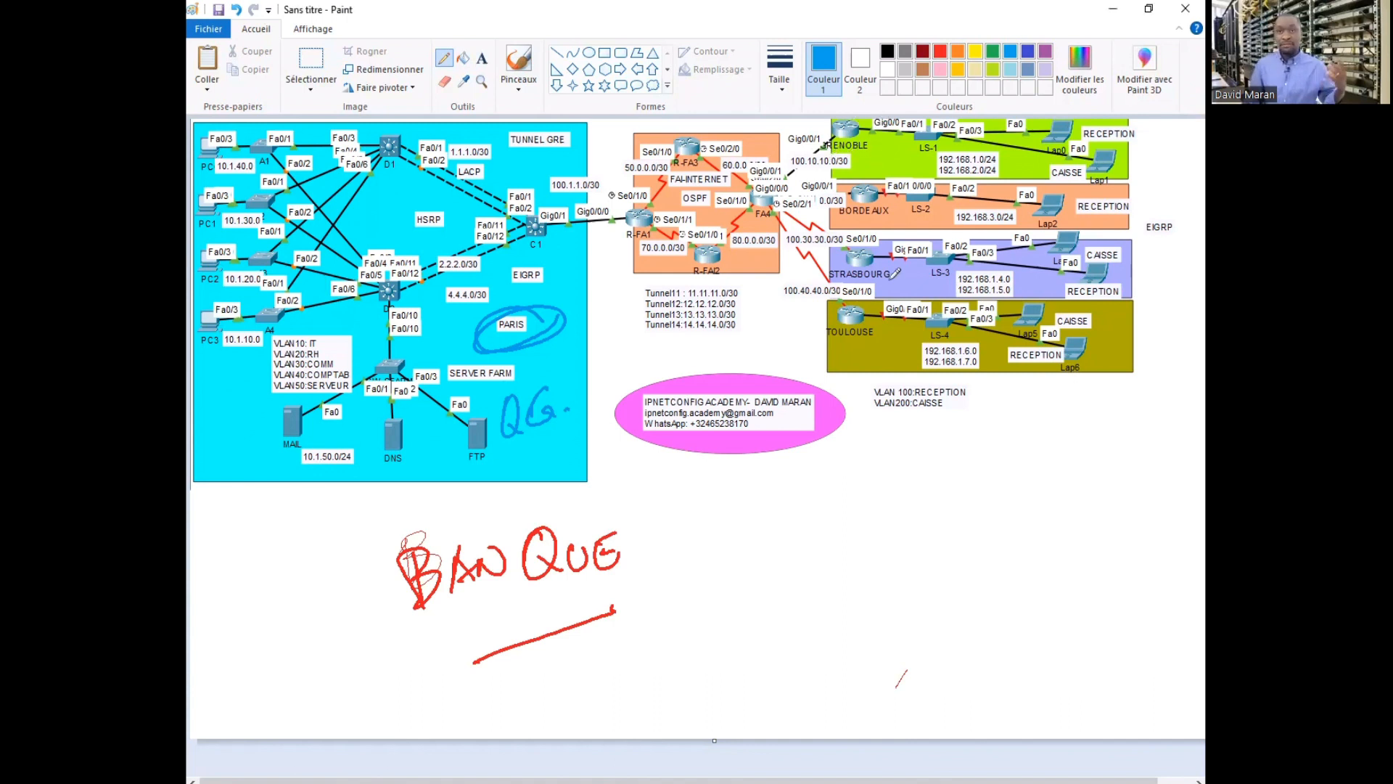
mouse_move(880, 236)
mouse_down()
mouse_move(876, 183)
mouse_move(853, 185)
mouse_up()
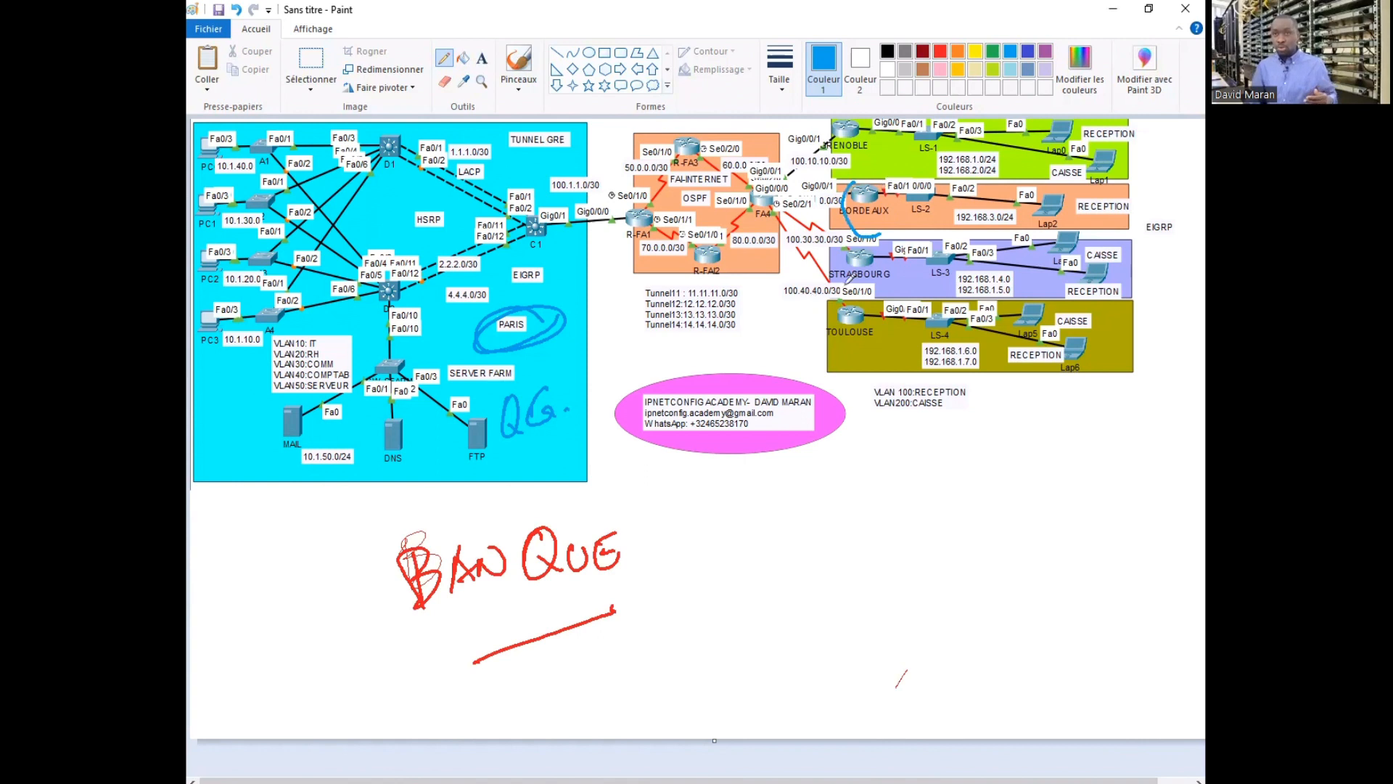
mouse_move(836, 251)
mouse_down()
mouse_move(904, 257)
mouse_move(842, 249)
mouse_up()
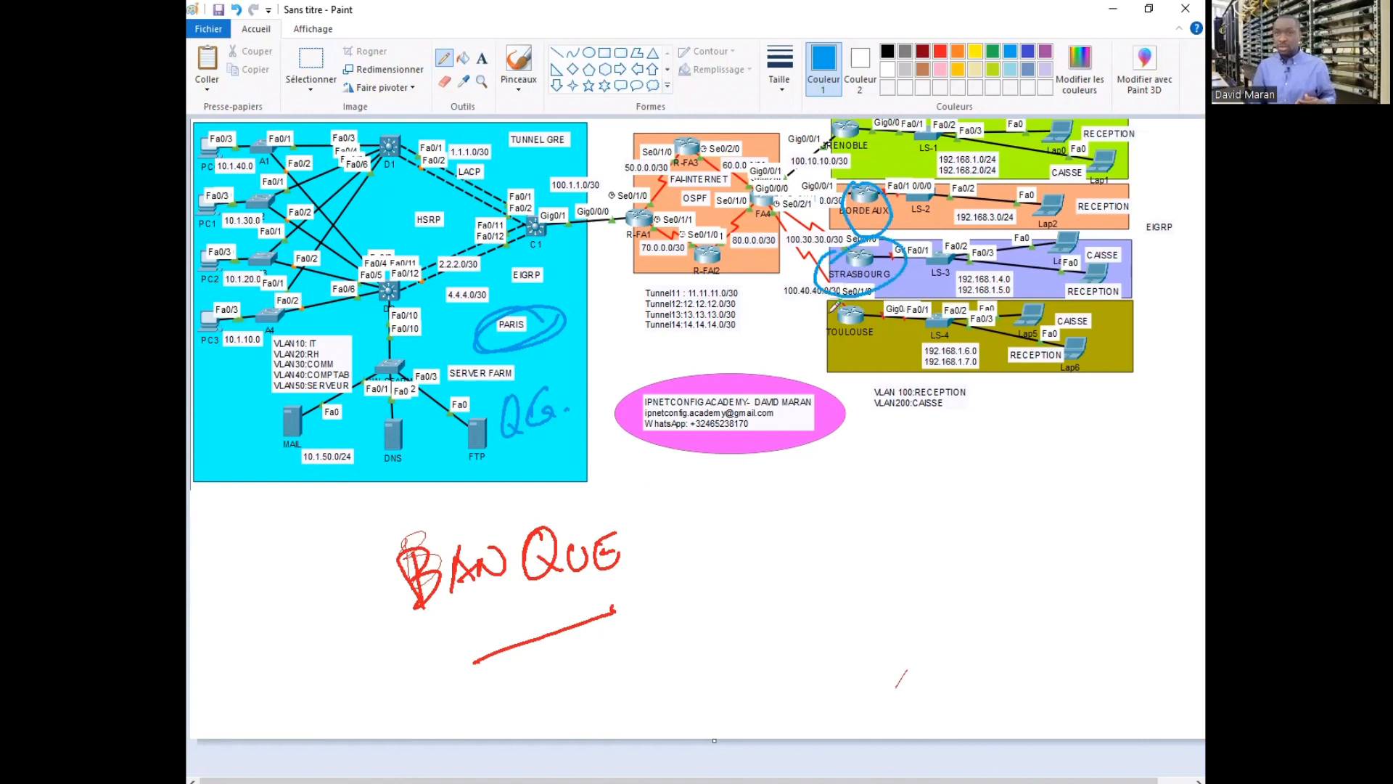
drag(895, 299, 898, 307)
drag(875, 120, 868, 172)
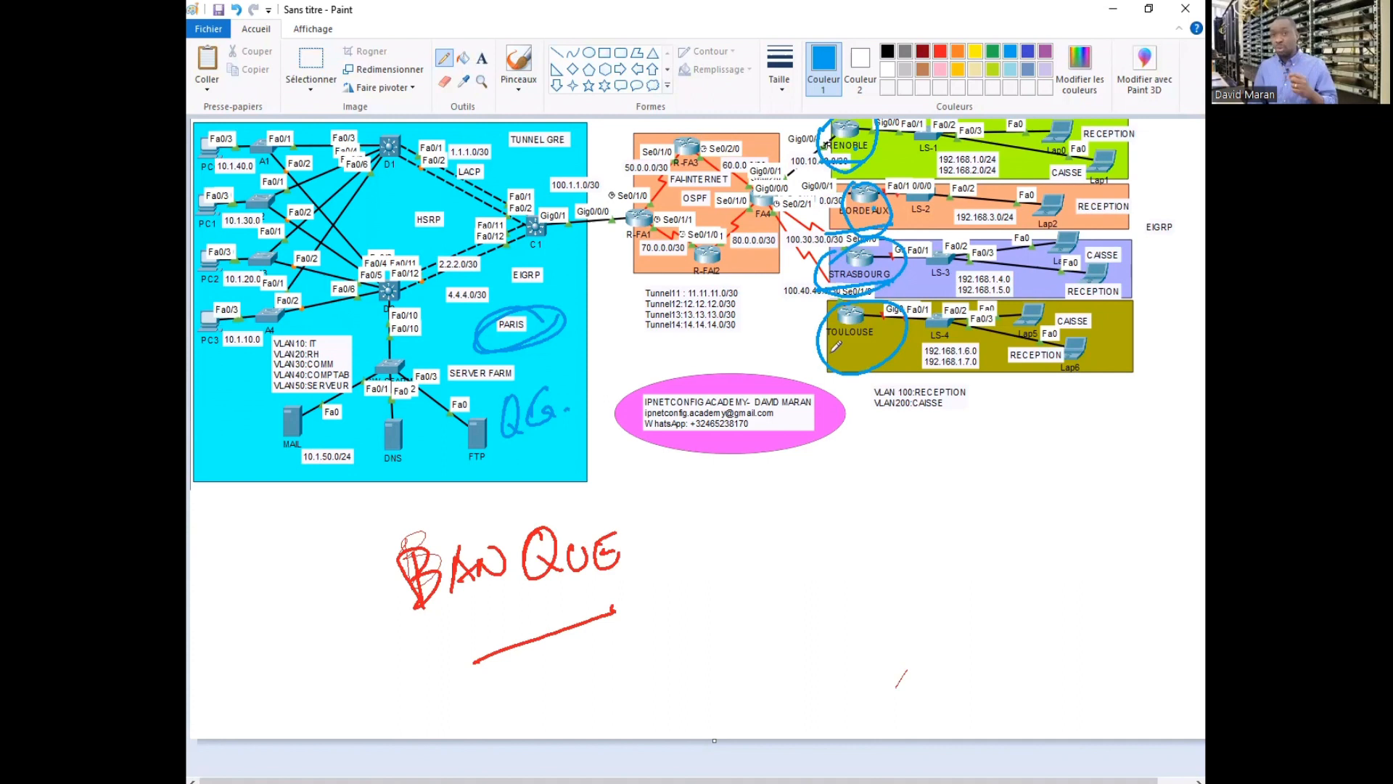
mouse_move(811, 357)
mouse_down()
mouse_move(878, 351)
mouse_move(814, 307)
mouse_move(823, 358)
mouse_up()
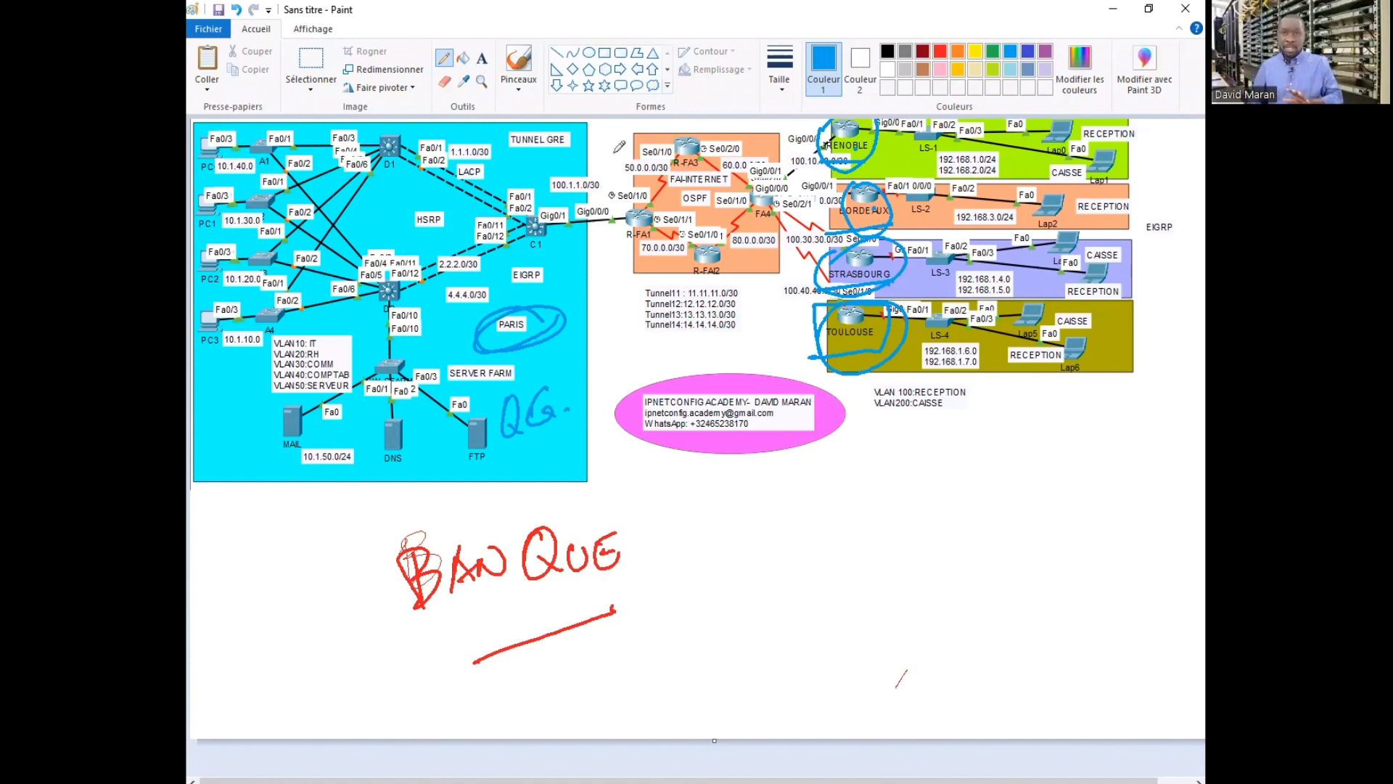
Loop the orange FAI-INTERNET router box in blue and draw an arrow from C1 to R-FA1
mouse_move(611, 133)
mouse_down()
mouse_move(610, 270)
mouse_move(690, 313)
mouse_up()
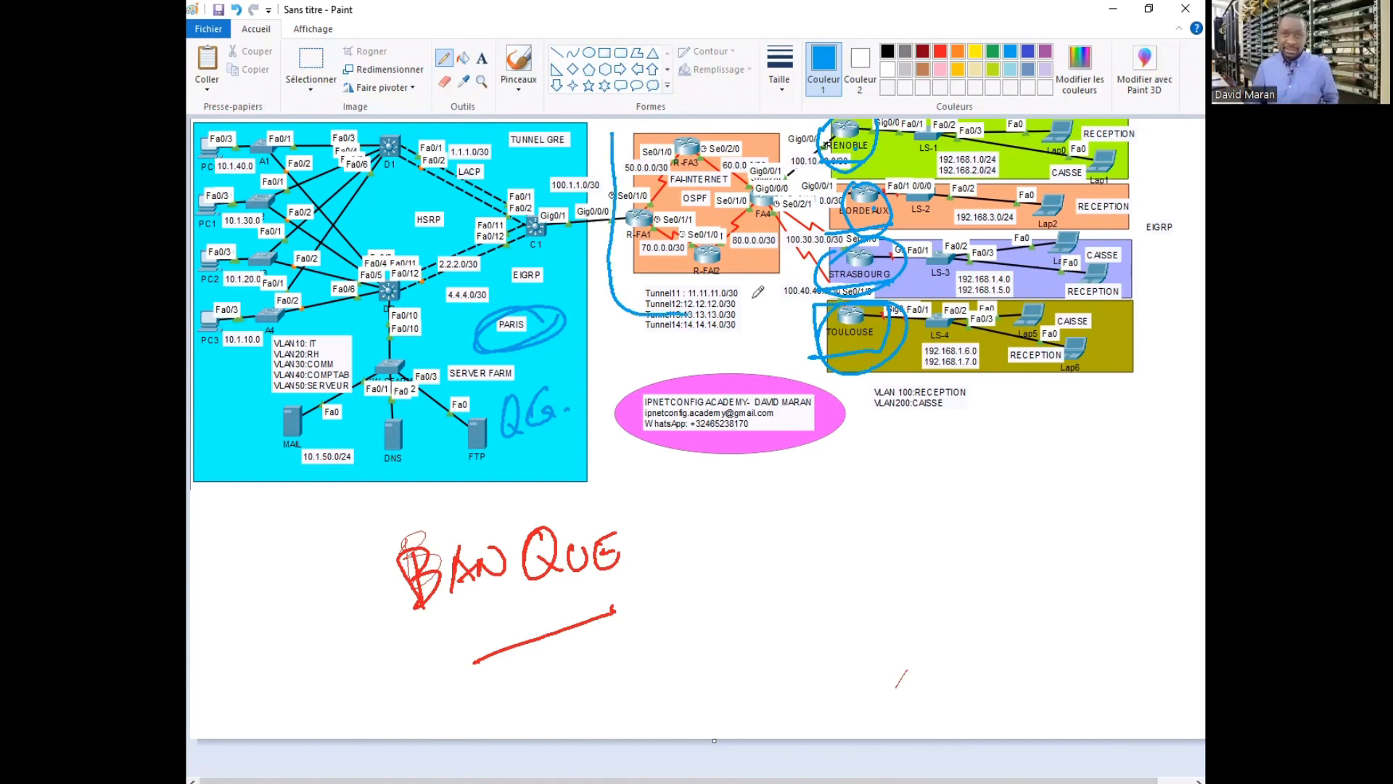
mouse_move(803, 197)
mouse_down()
mouse_move(721, 119)
mouse_move(616, 131)
mouse_up()
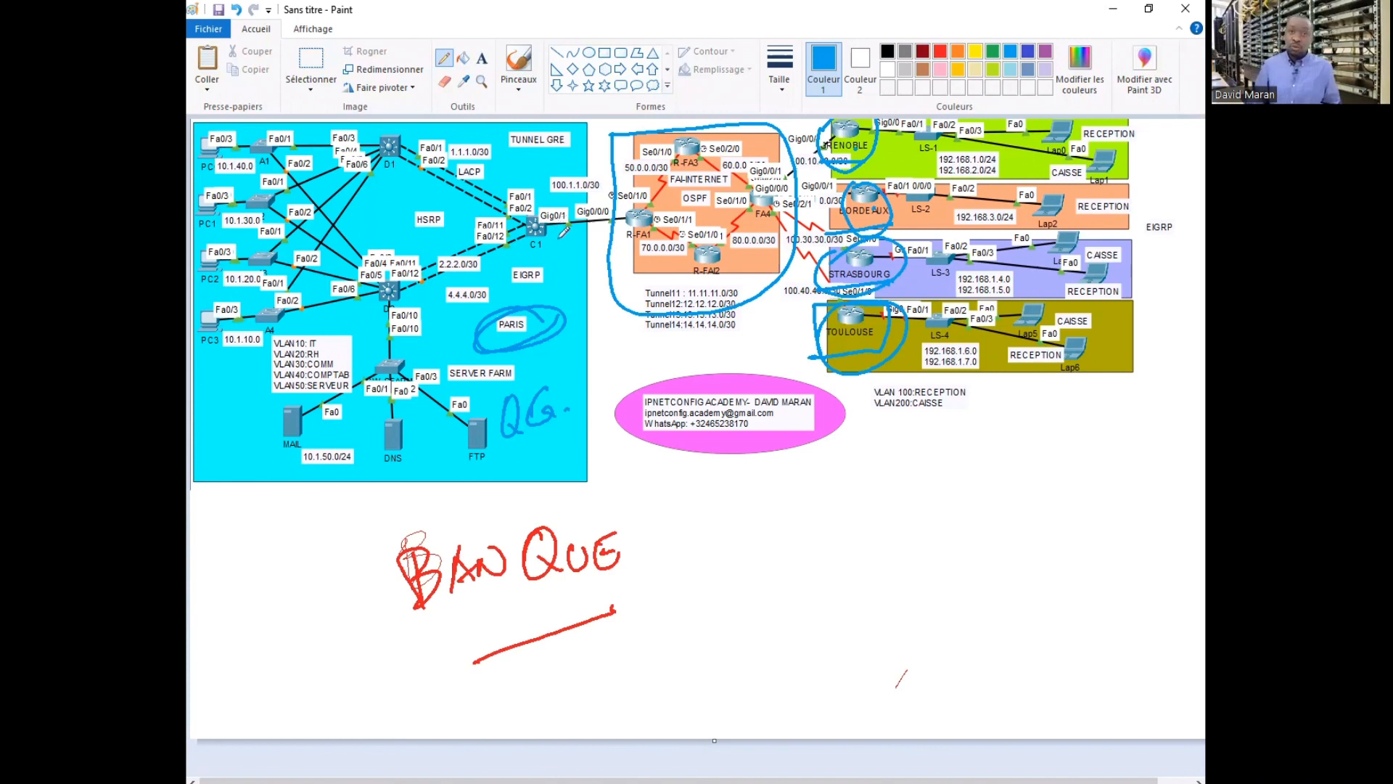
mouse_move(549, 242)
mouse_down()
mouse_move(609, 242)
mouse_move(596, 253)
mouse_up()
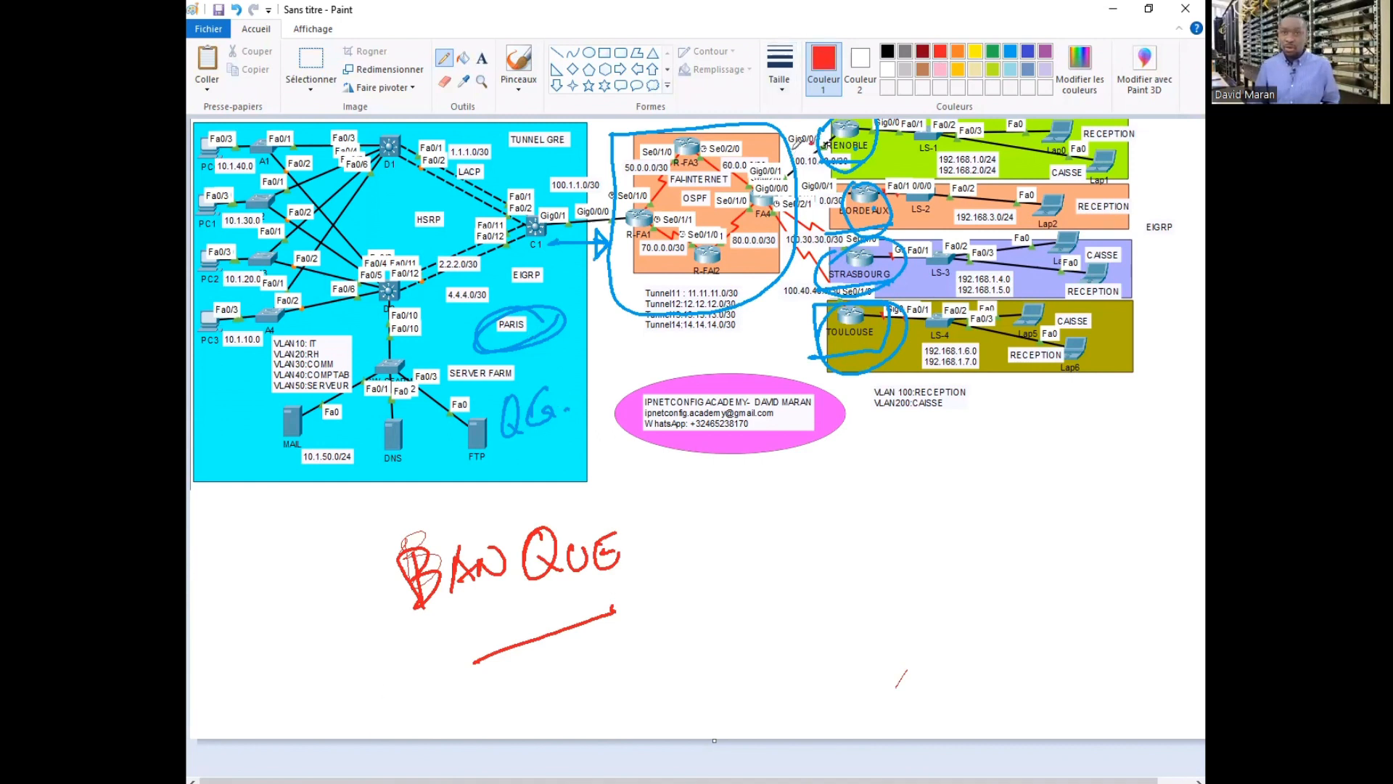
Add red arrows at the GRENOBLE, BORDEAUX and STRASBOURG links and circle the FAI box in red
drag(797, 148, 789, 158)
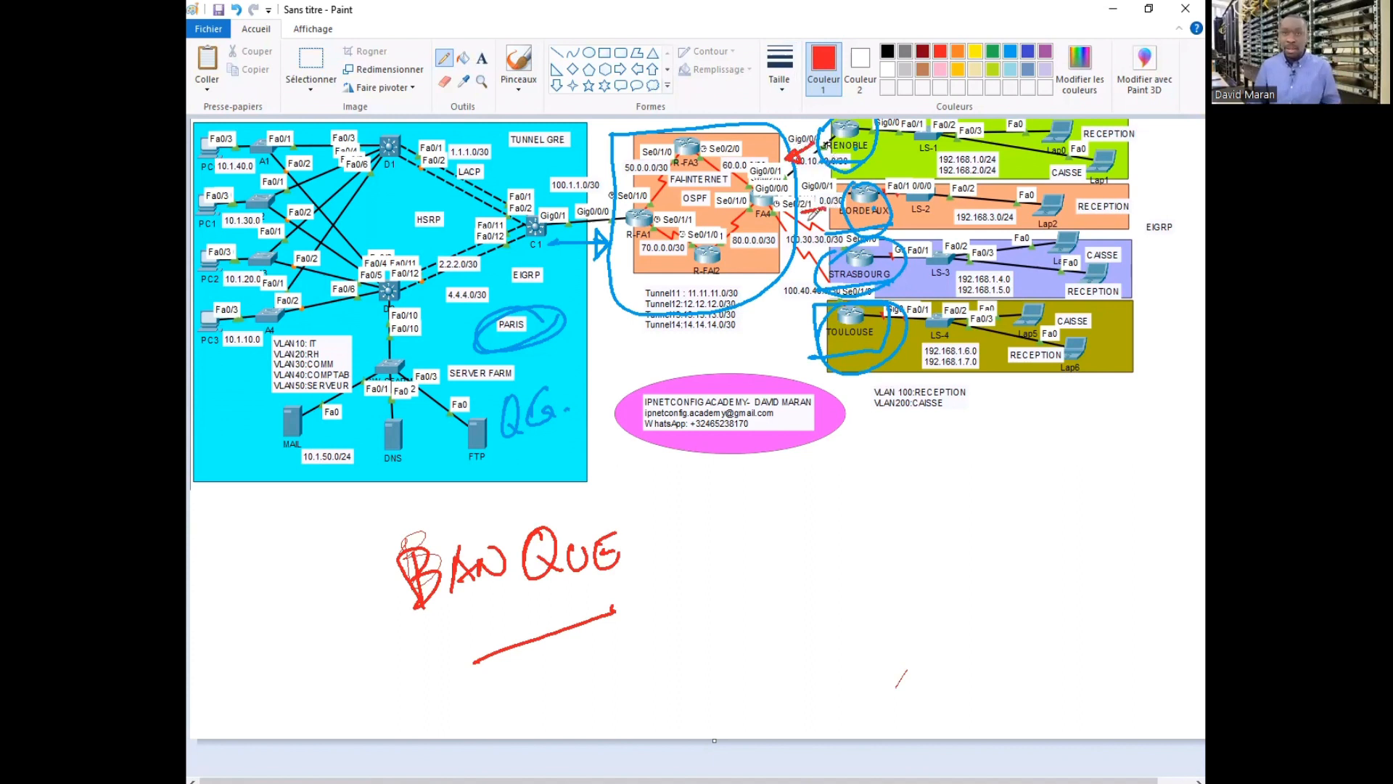
drag(804, 209, 818, 230)
drag(814, 284, 801, 291)
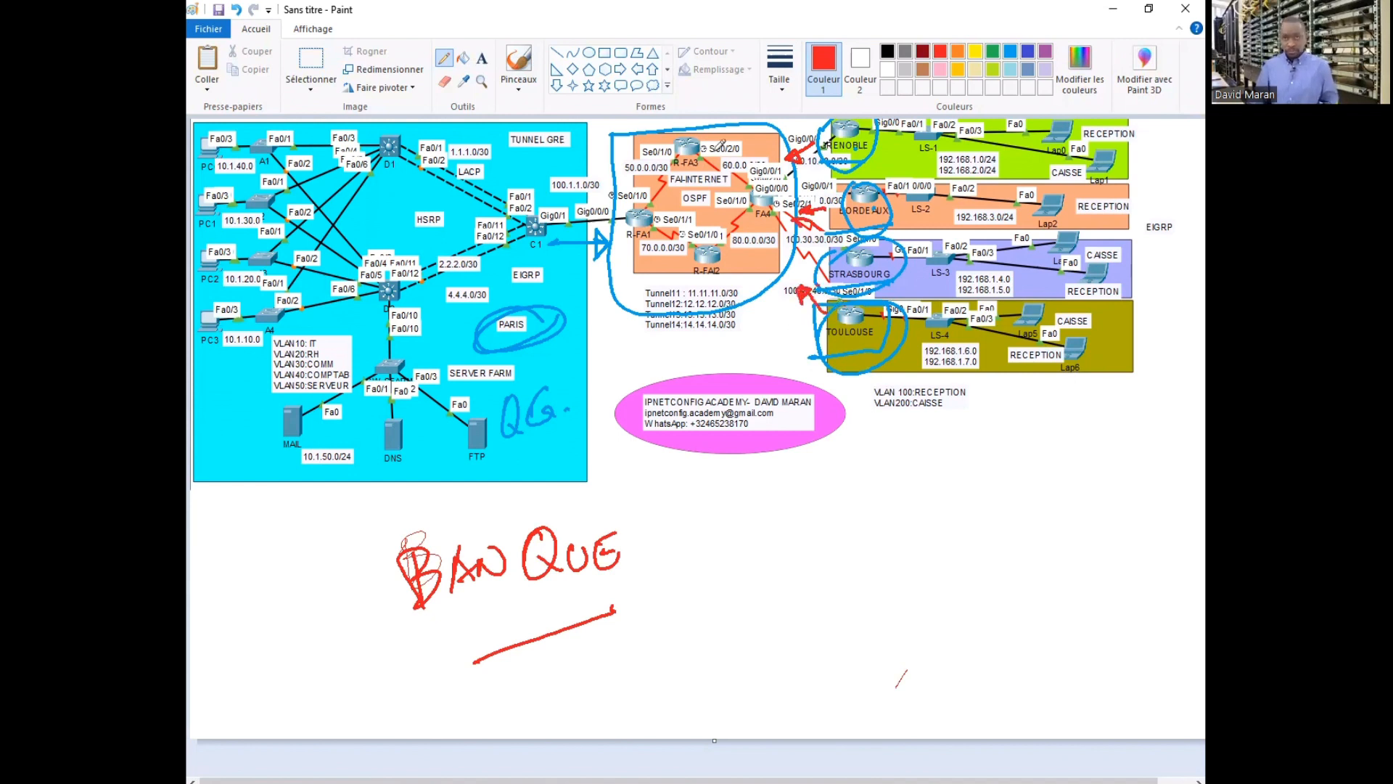
mouse_move(675, 128)
mouse_down()
mouse_move(613, 217)
mouse_move(787, 174)
mouse_up()
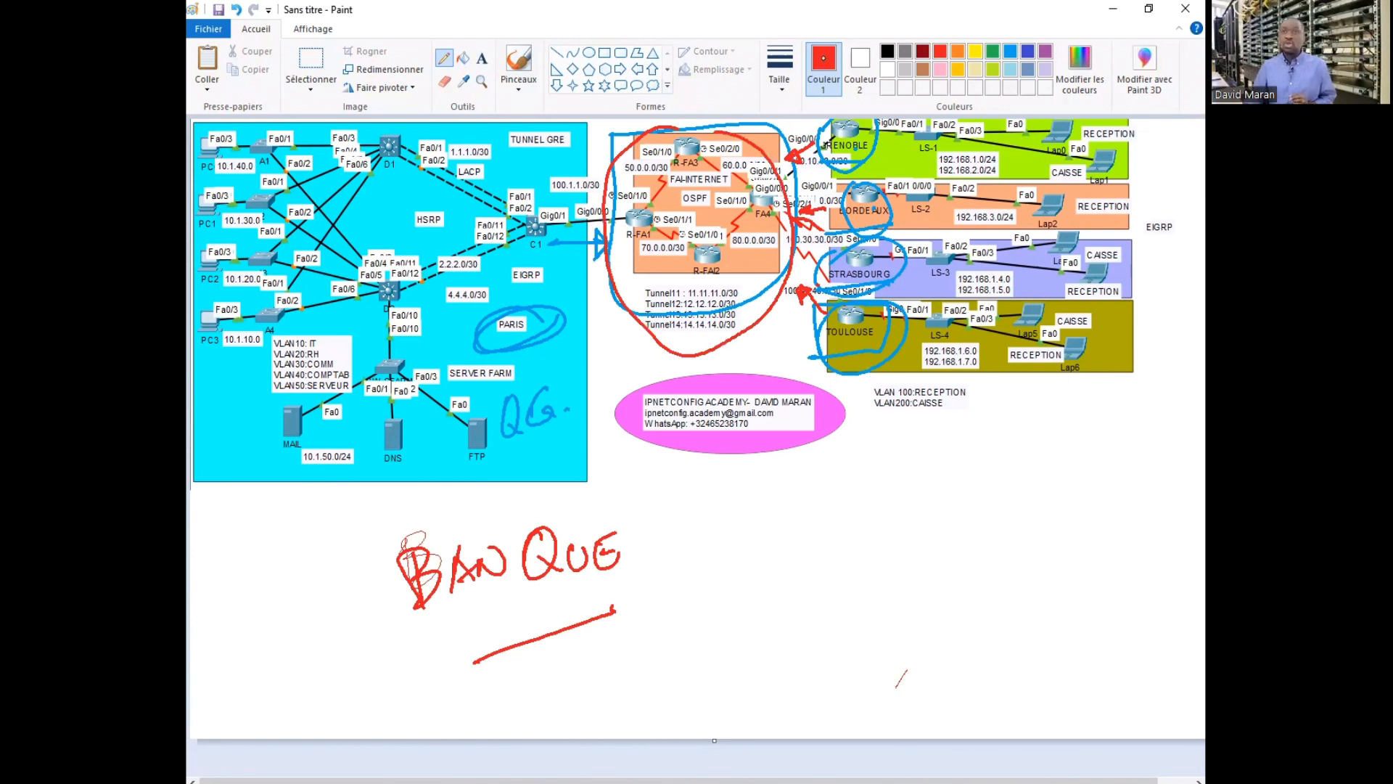
Trace green, orange, pink and green paths from R-FA1 to the branch sites
click(993, 51)
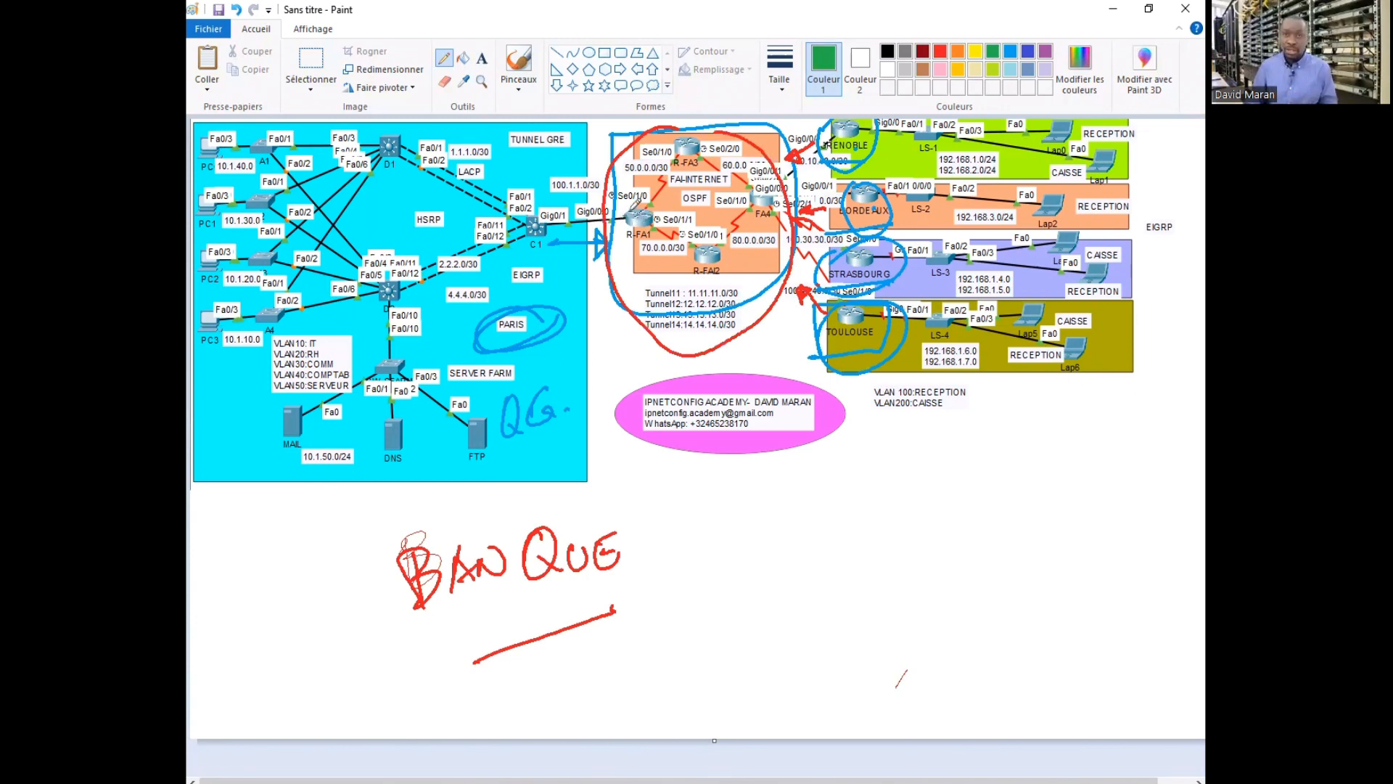
mouse_move(637, 212)
mouse_down()
mouse_move(687, 174)
mouse_move(796, 155)
mouse_up()
click(962, 50)
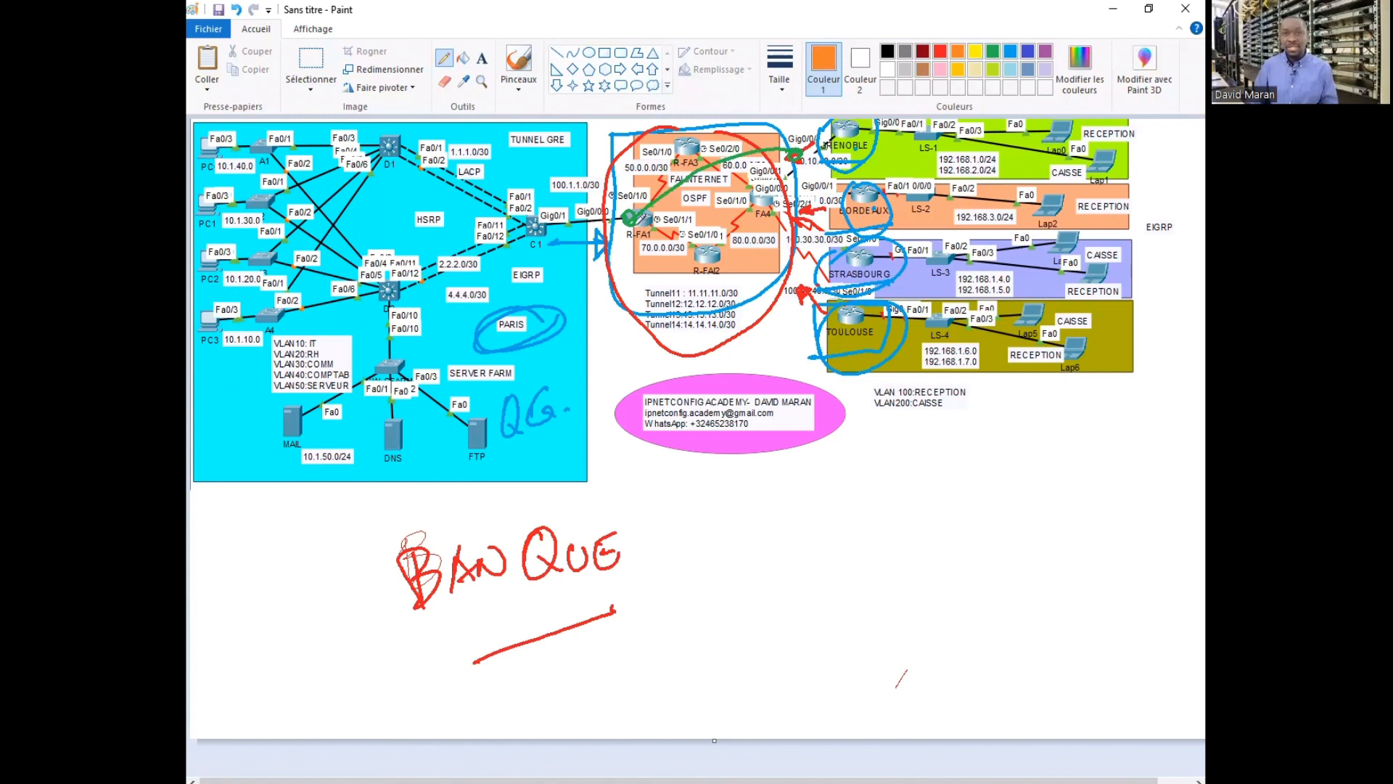
mouse_move(630, 216)
mouse_down()
mouse_move(758, 178)
mouse_move(831, 194)
mouse_up()
click(940, 69)
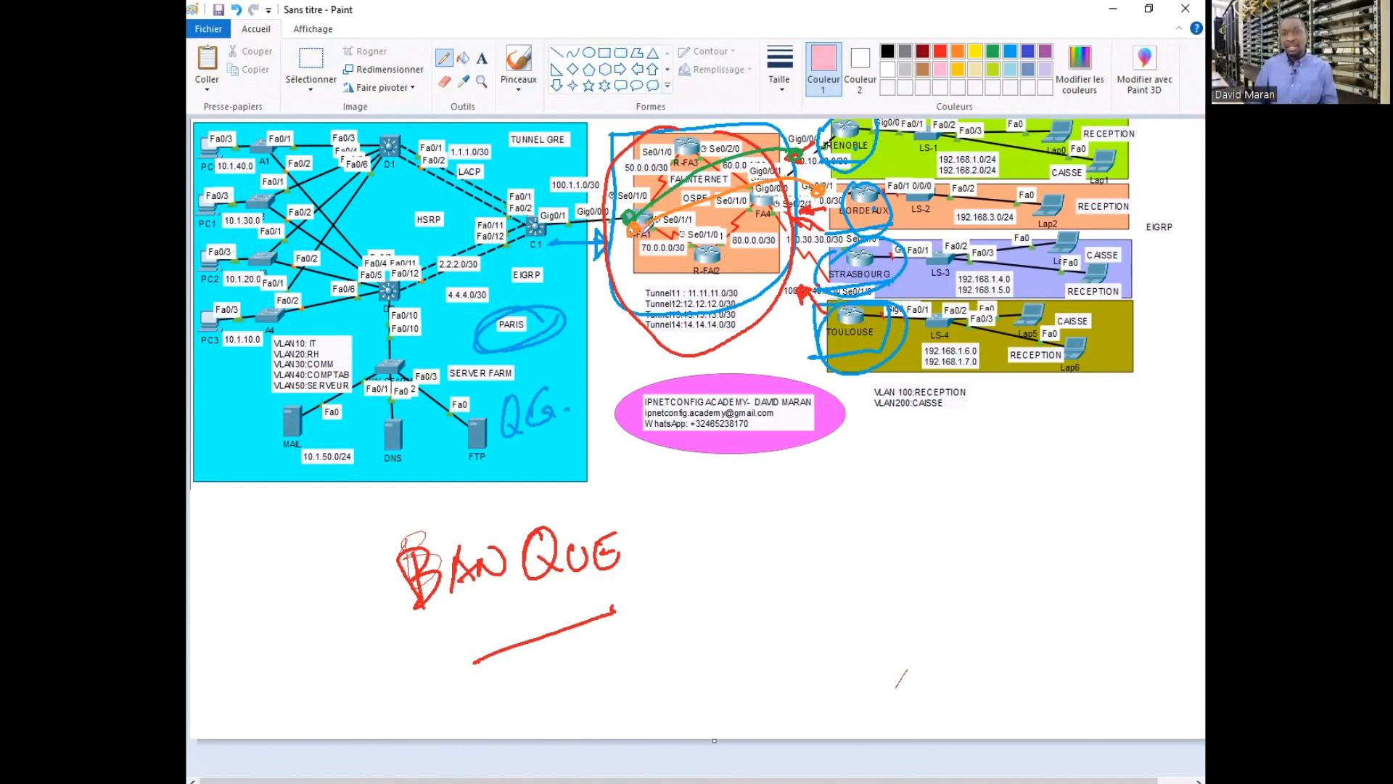
mouse_move(643, 226)
mouse_down()
mouse_move(712, 218)
mouse_move(827, 253)
mouse_up()
click(633, 218)
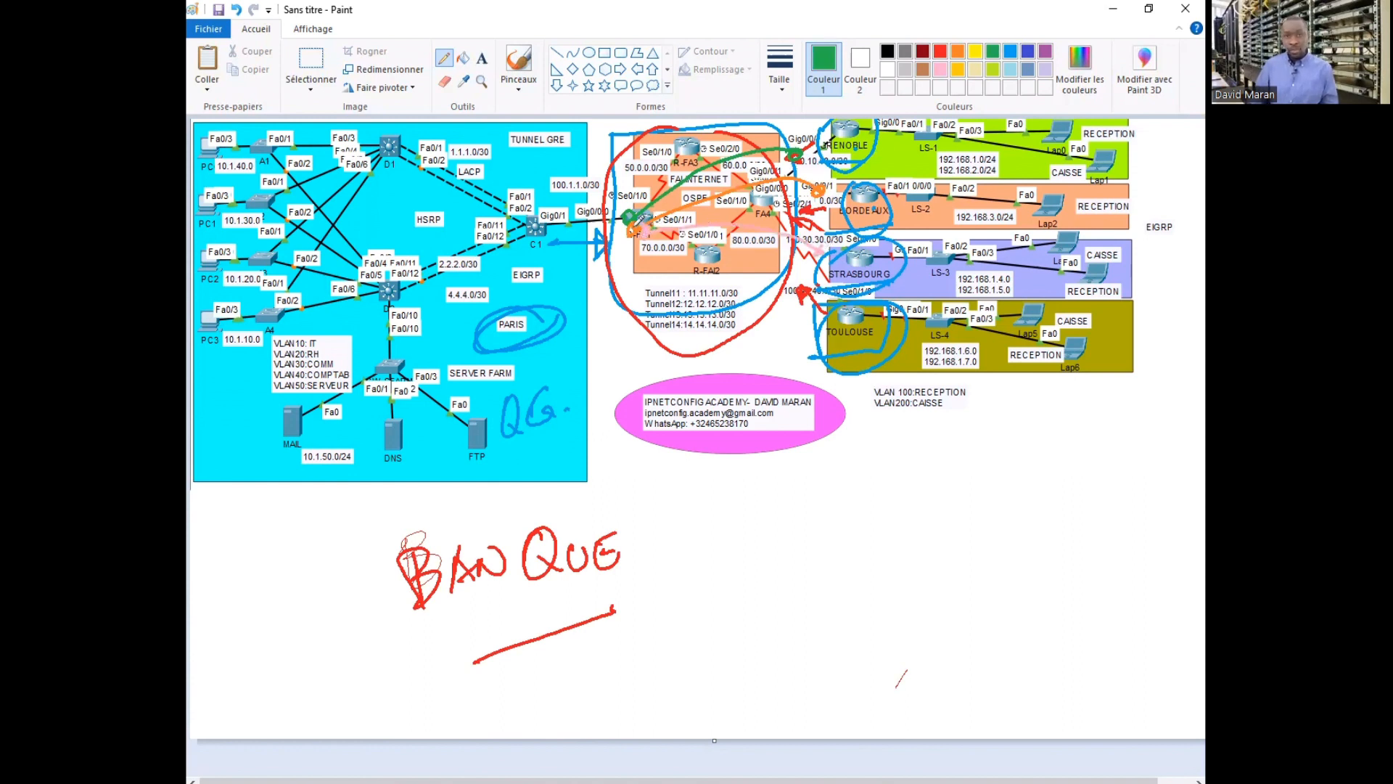
mouse_move(634, 230)
mouse_down()
mouse_move(747, 246)
mouse_move(811, 282)
mouse_up()
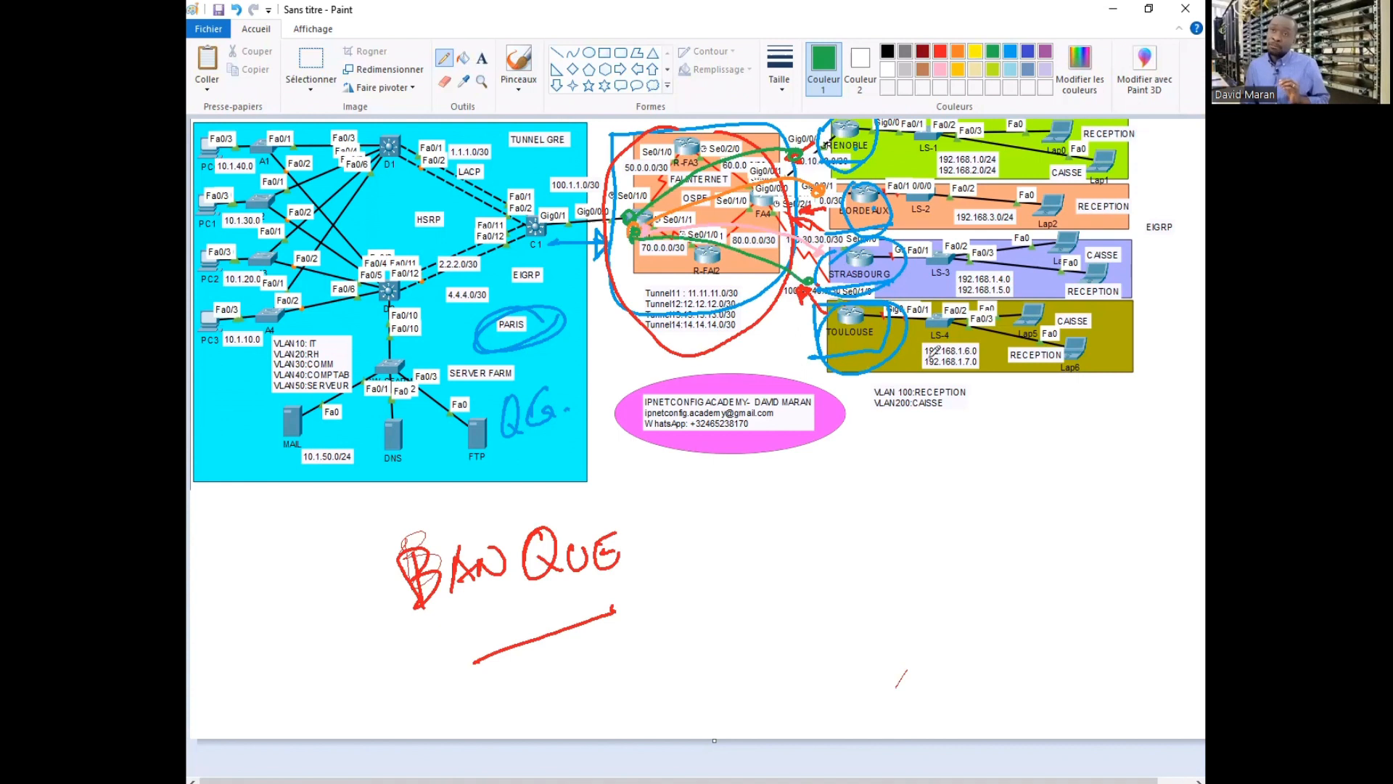
Circle the Lap6 laptop in blue
click(1084, 345)
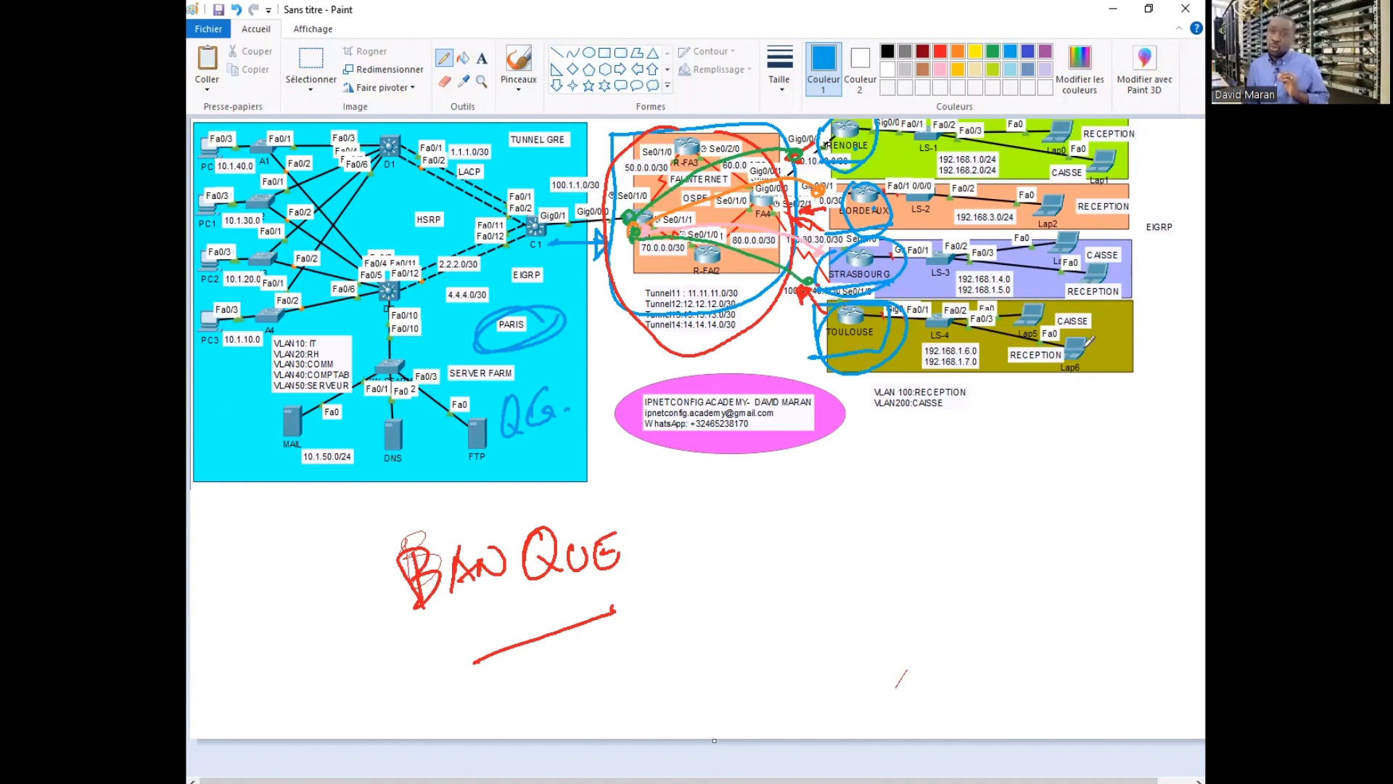
drag(1085, 323, 1055, 383)
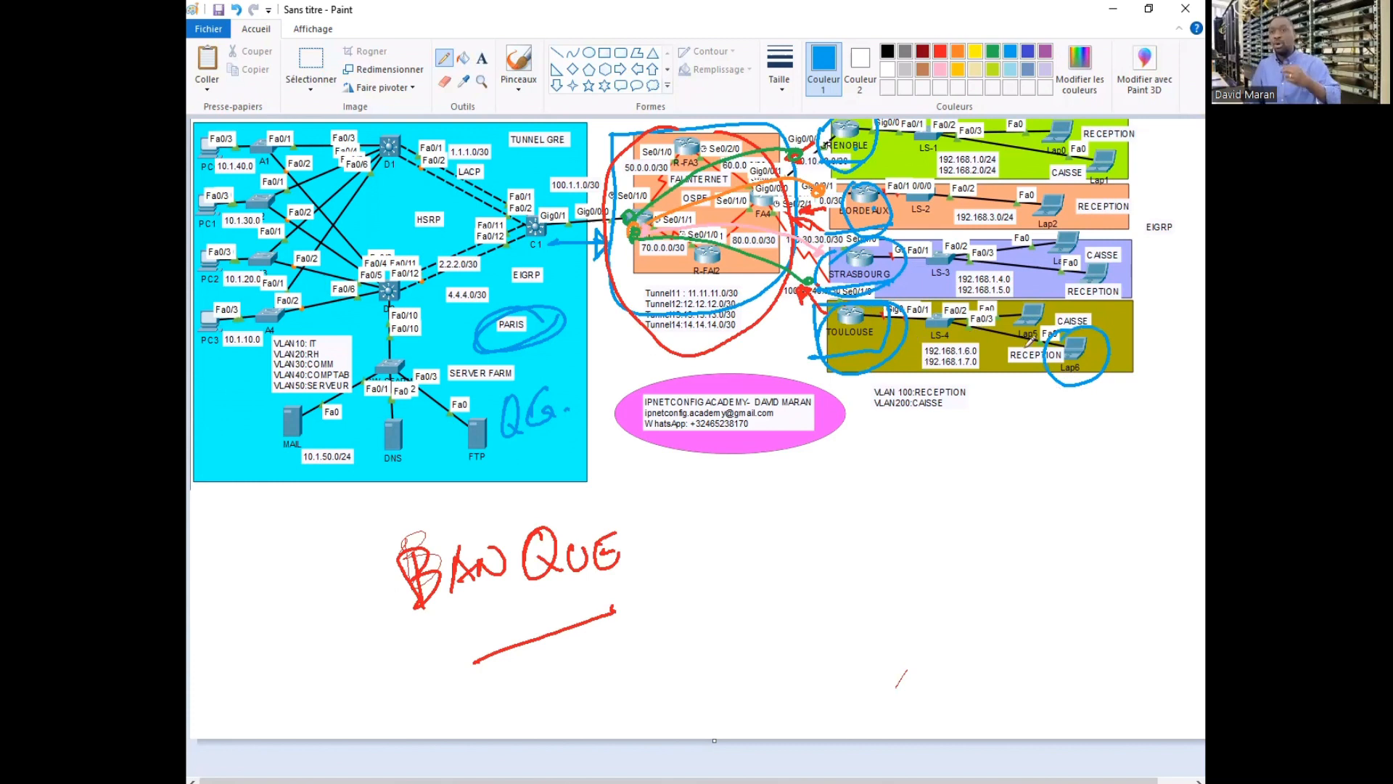
mouse_move(990, 374)
mouse_down()
mouse_move(745, 368)
mouse_move(597, 311)
mouse_move(535, 246)
mouse_up()
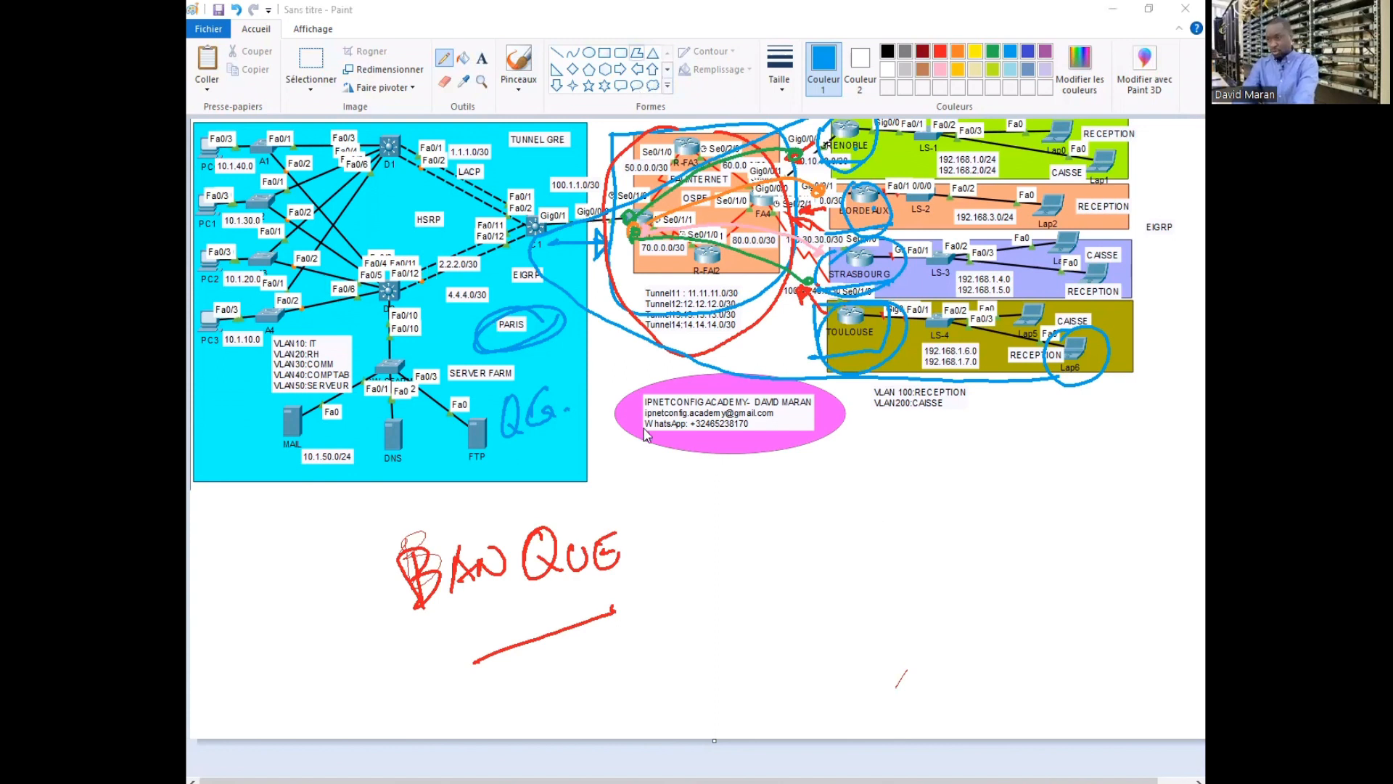
Switch to Packet Tracer and scroll through the LAB4-YTB topology to review it
key(alt+Tab)
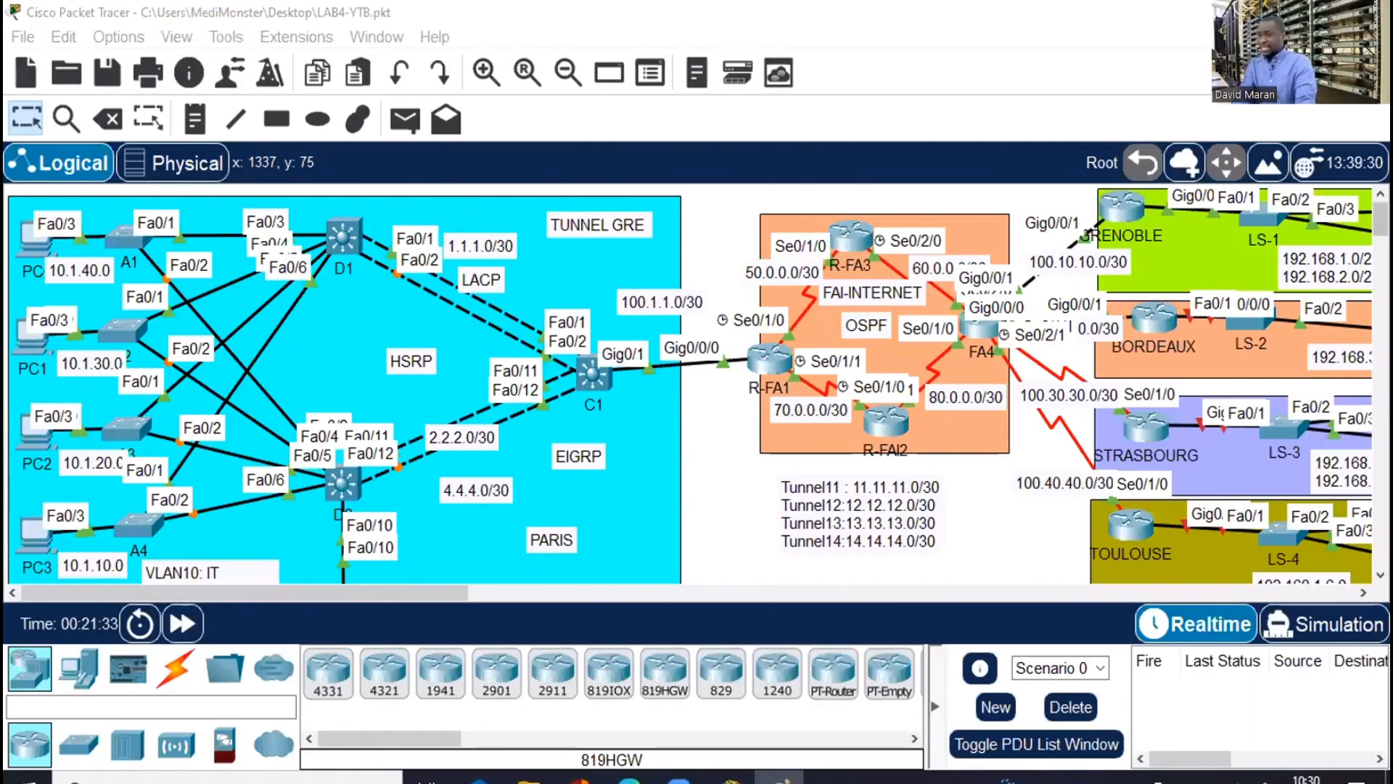
scroll(689, 385, down, 3)
scroll(689, 385, down, 3)
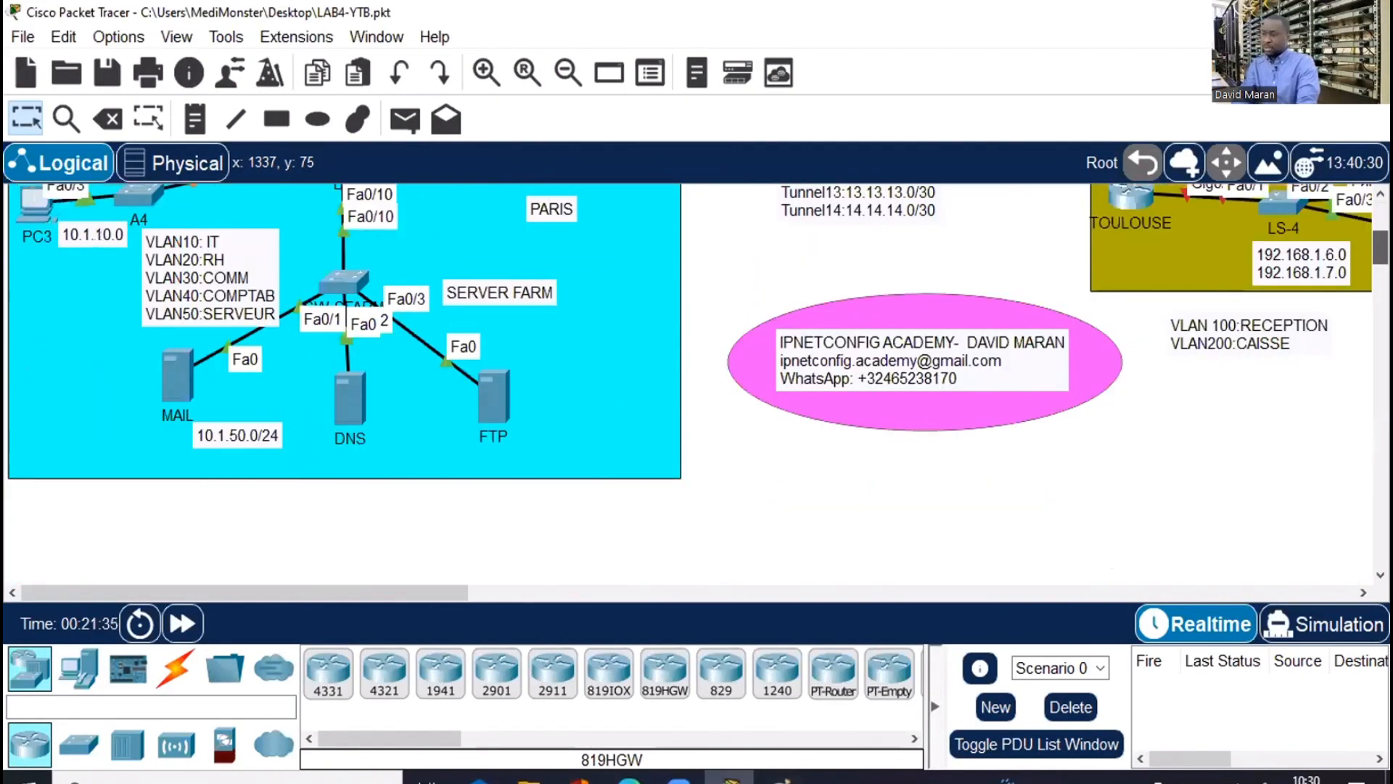
scroll(638, 231, up, 6)
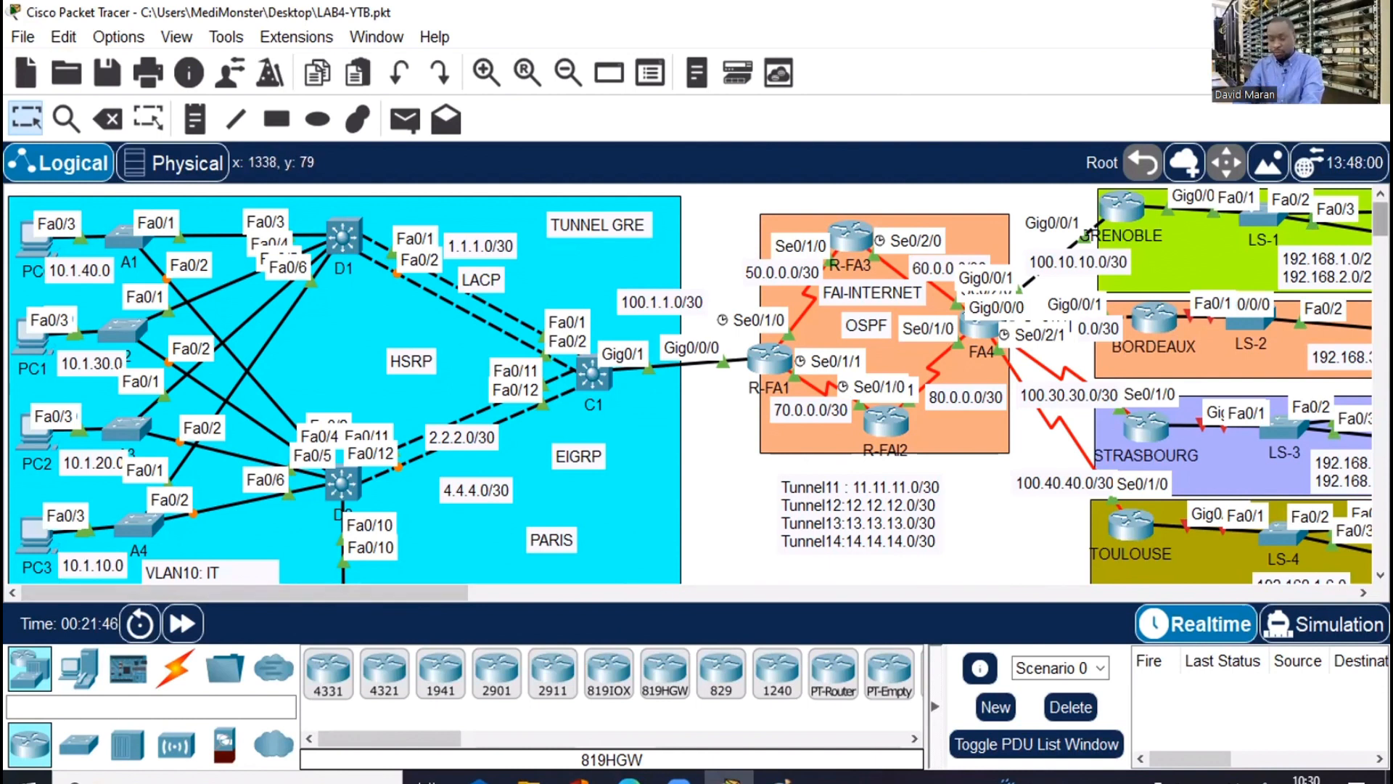
scroll(1380, 218, down, 2)
scroll(1380, 225, up, 1)
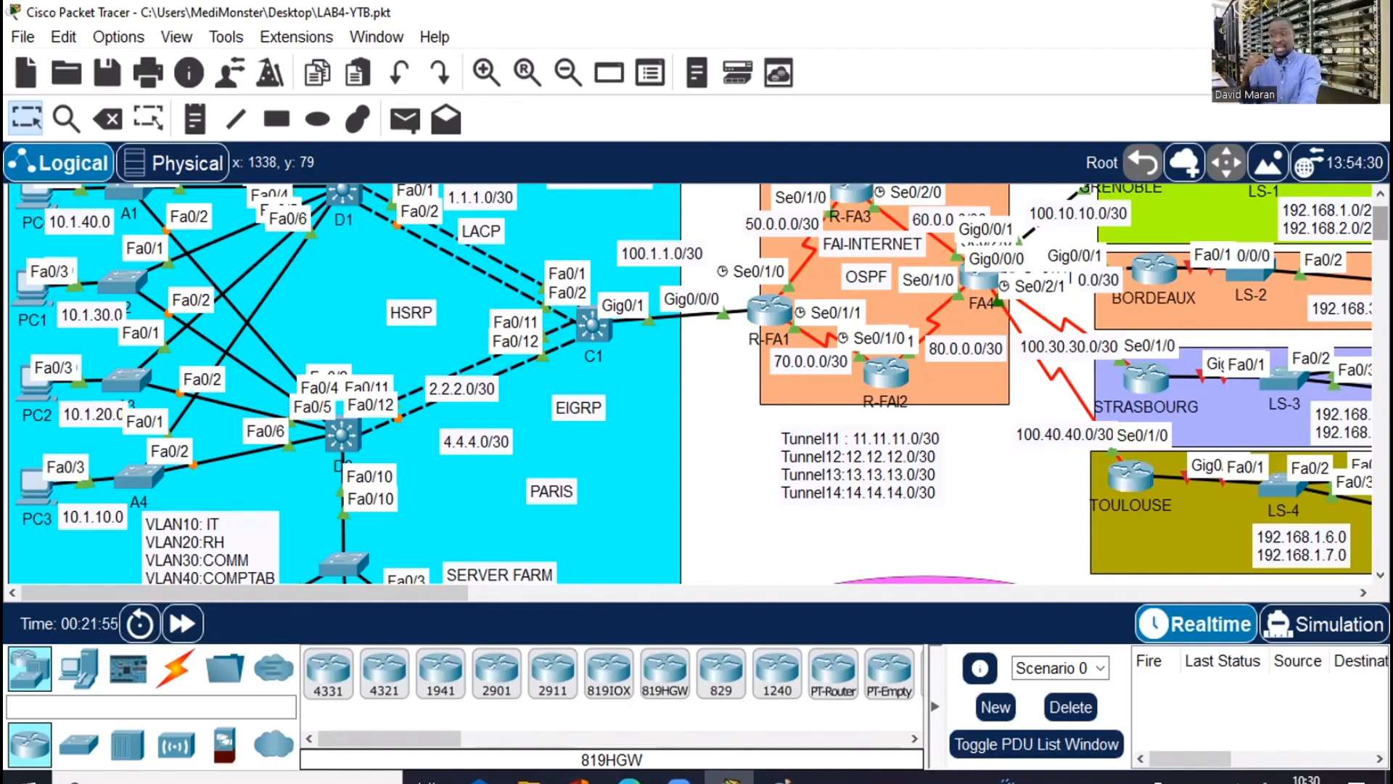
scroll(697, 385, up, 2)
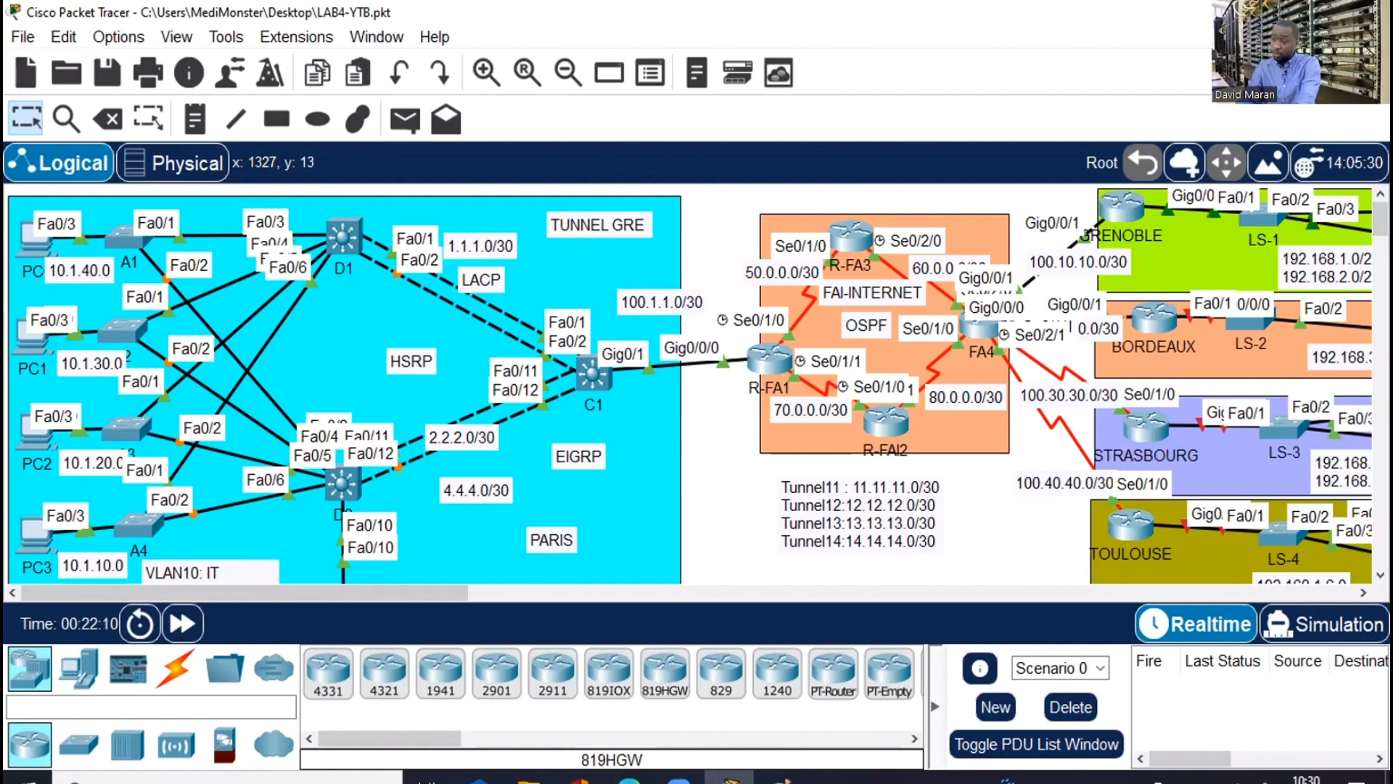
scroll(696, 384, down, 3)
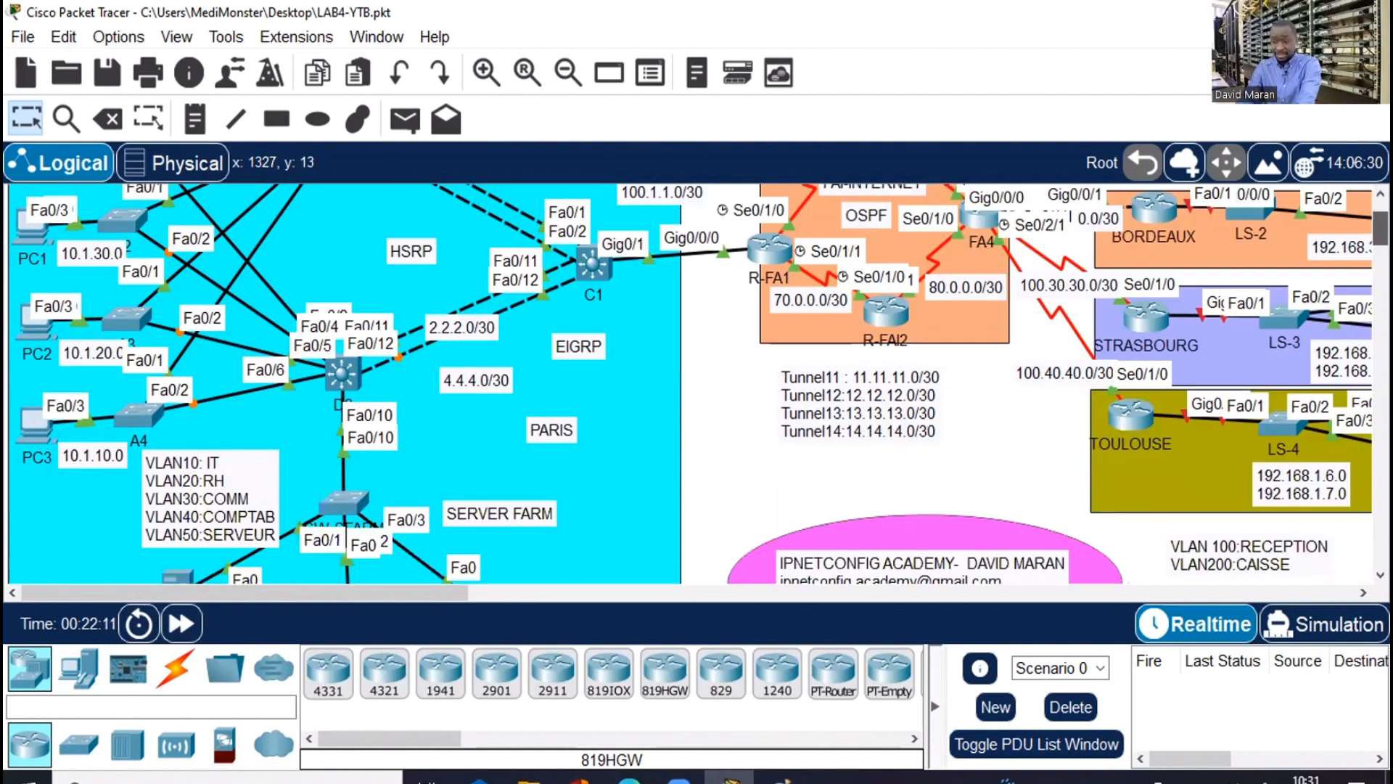
scroll(840, 232, down, 1)
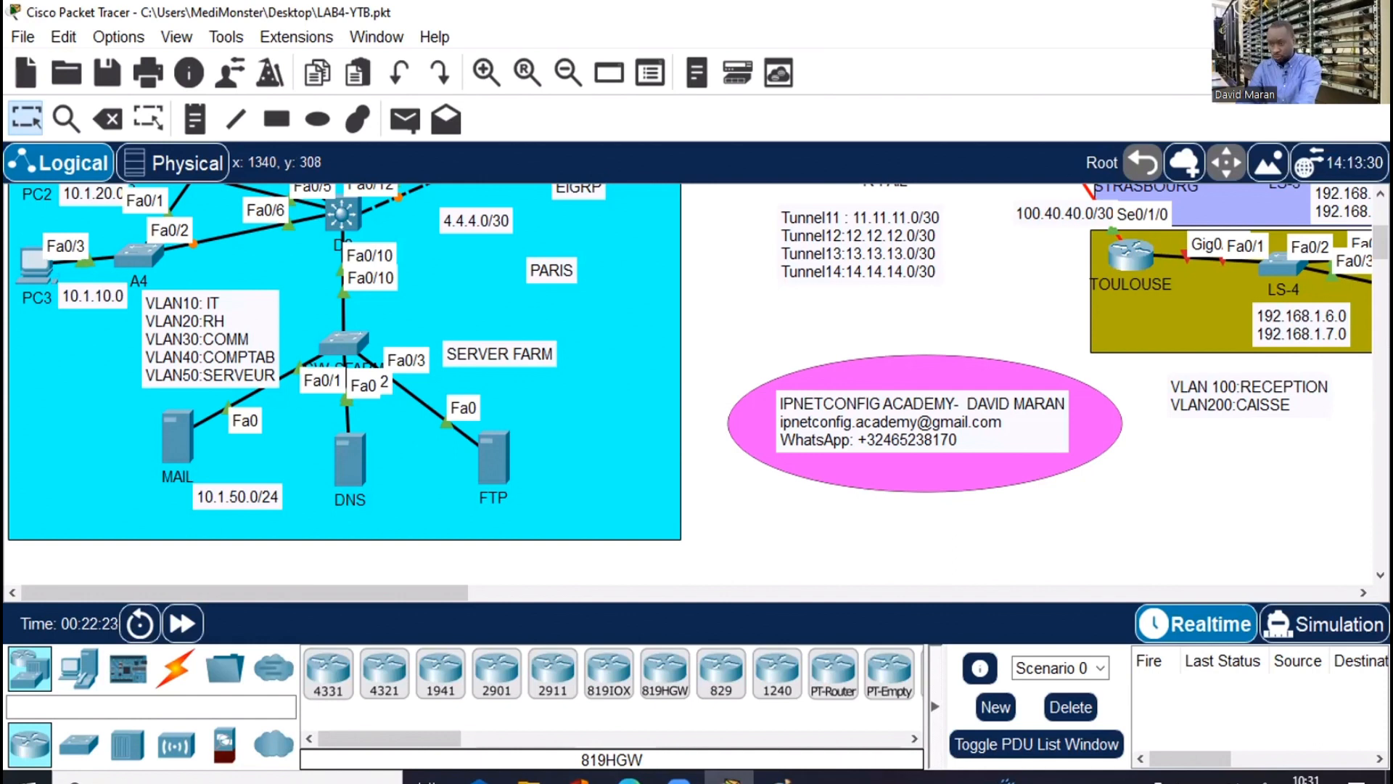
scroll(697, 384, up, 3)
scroll(193, 389, up, 1)
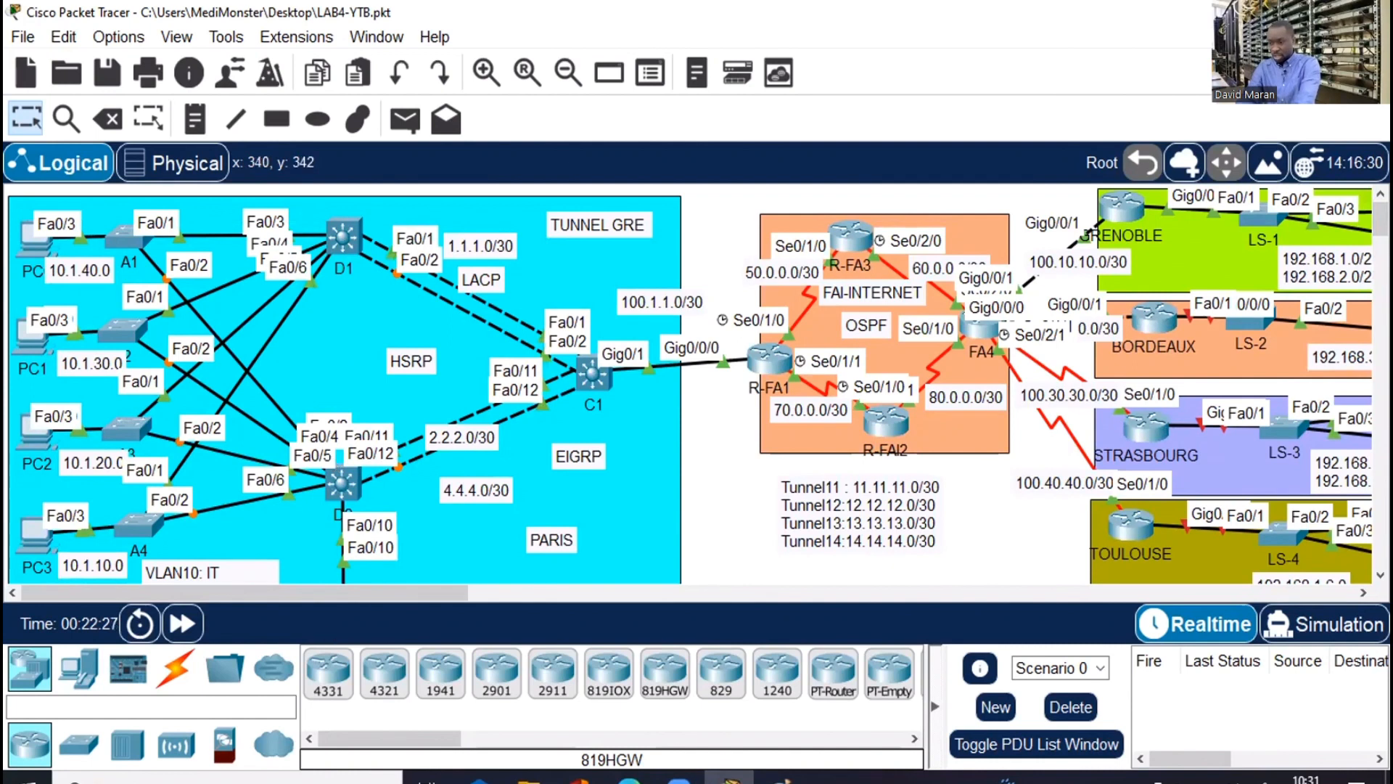
Launch Notepad from the search bar and widen its window
click(218, 780)
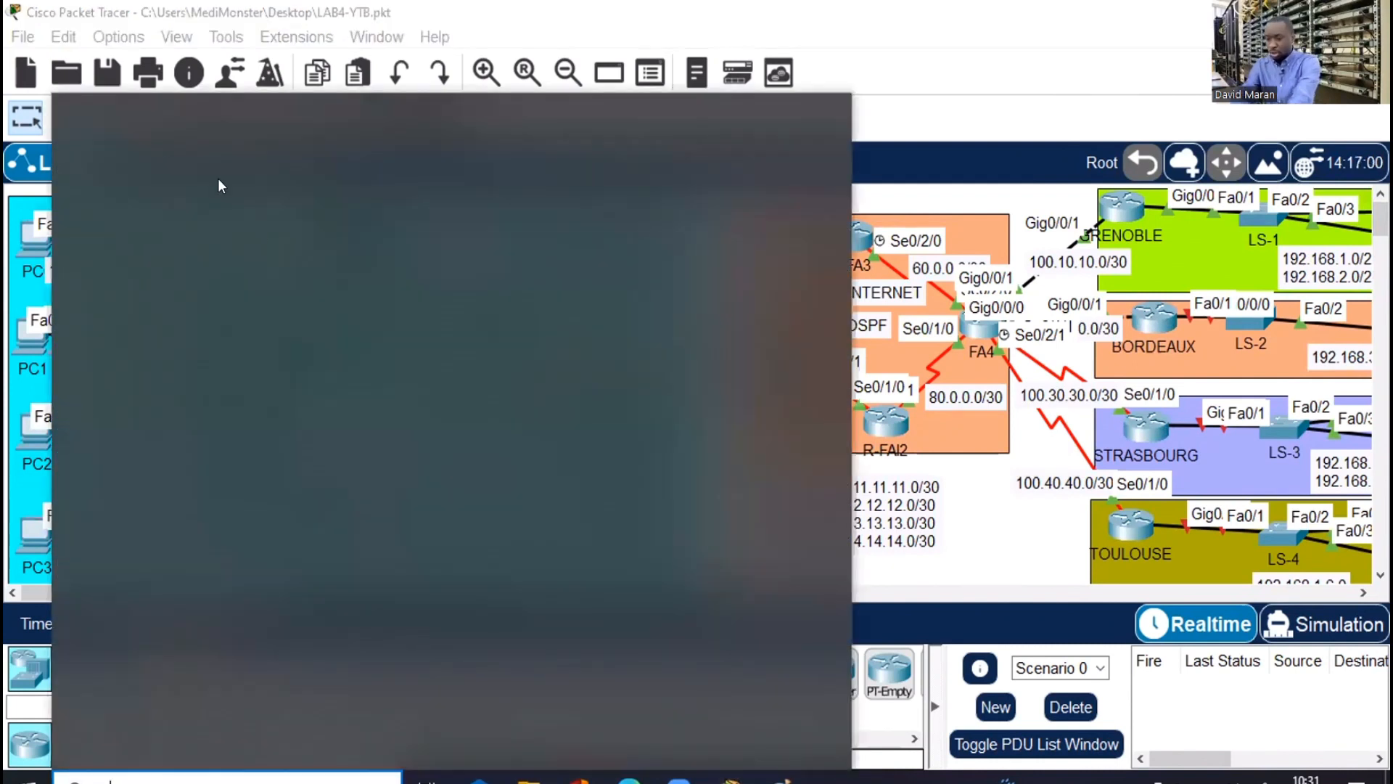
text(NOTE)
click(200, 213)
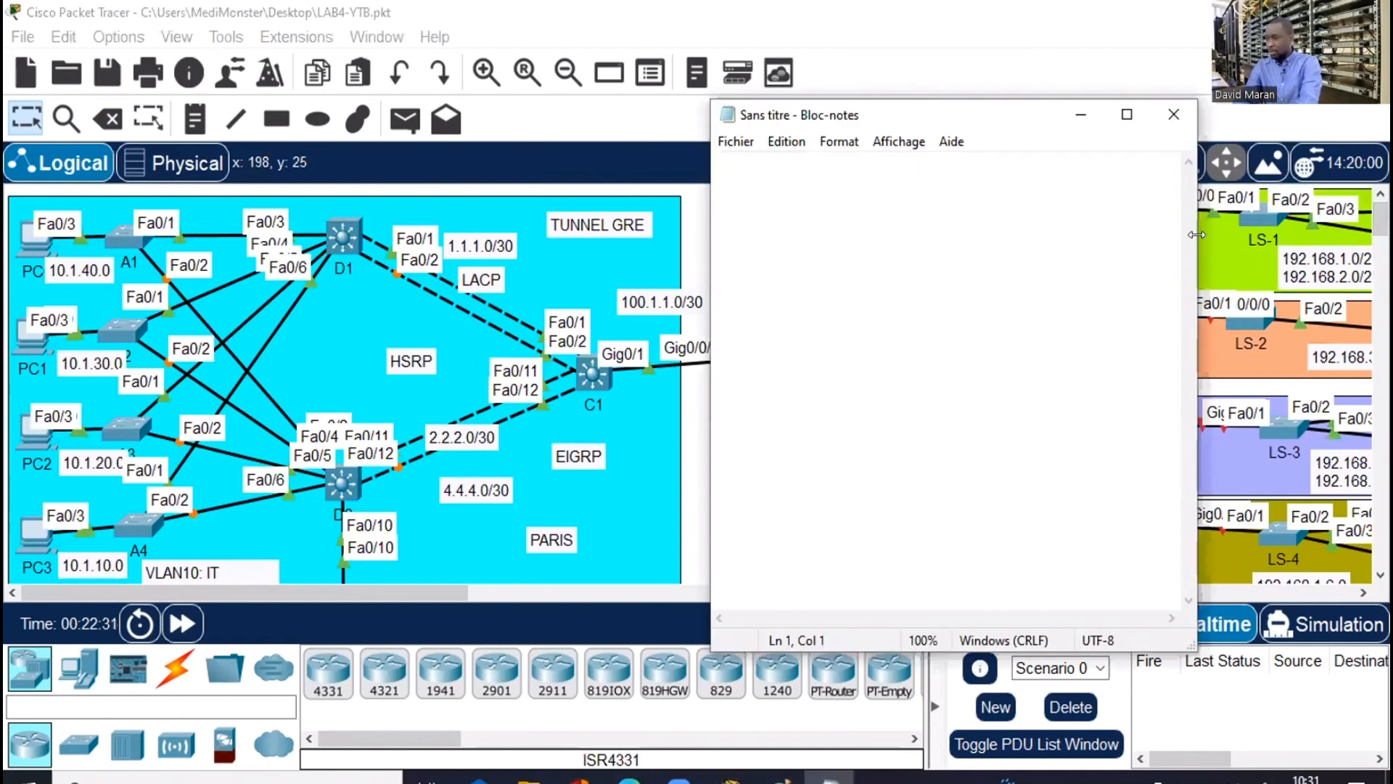
drag(1197, 234, 1327, 229)
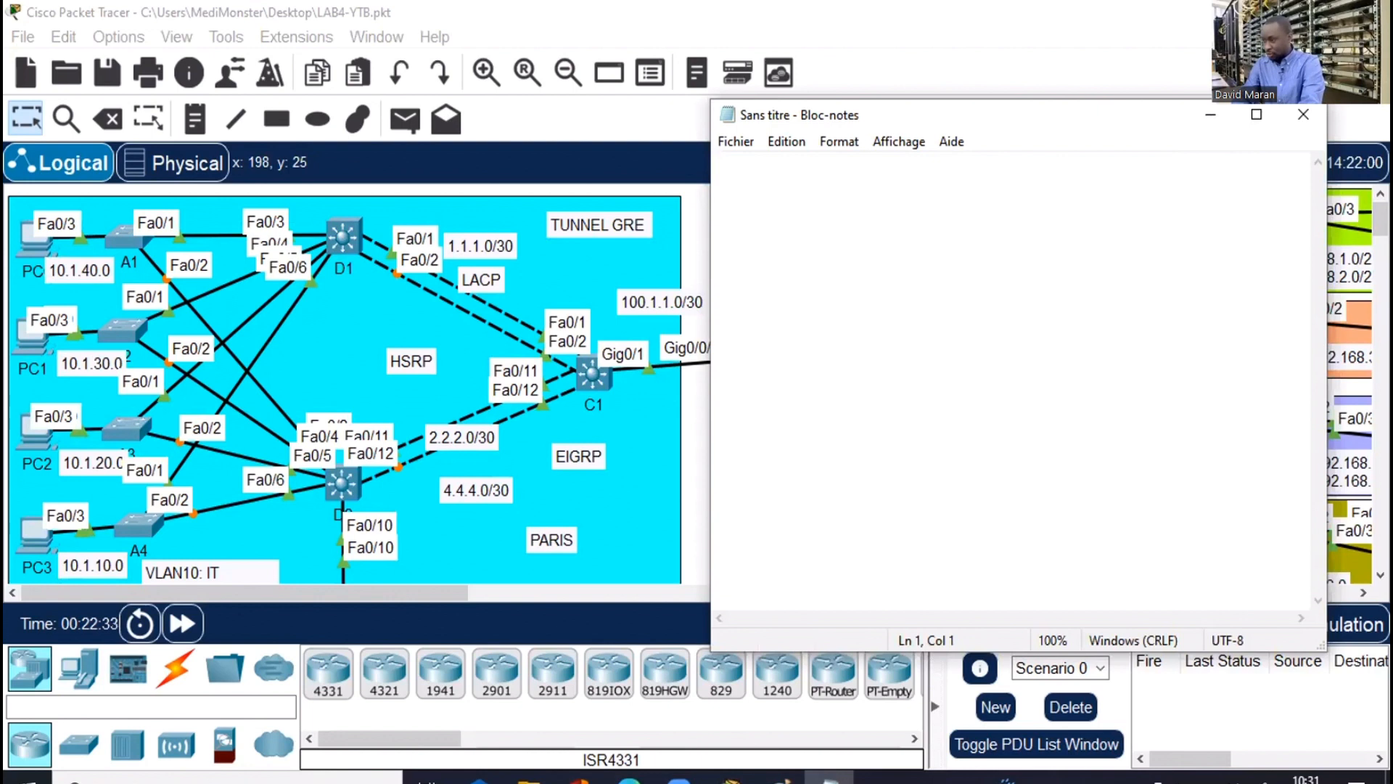
drag(1380, 219, 1380, 241)
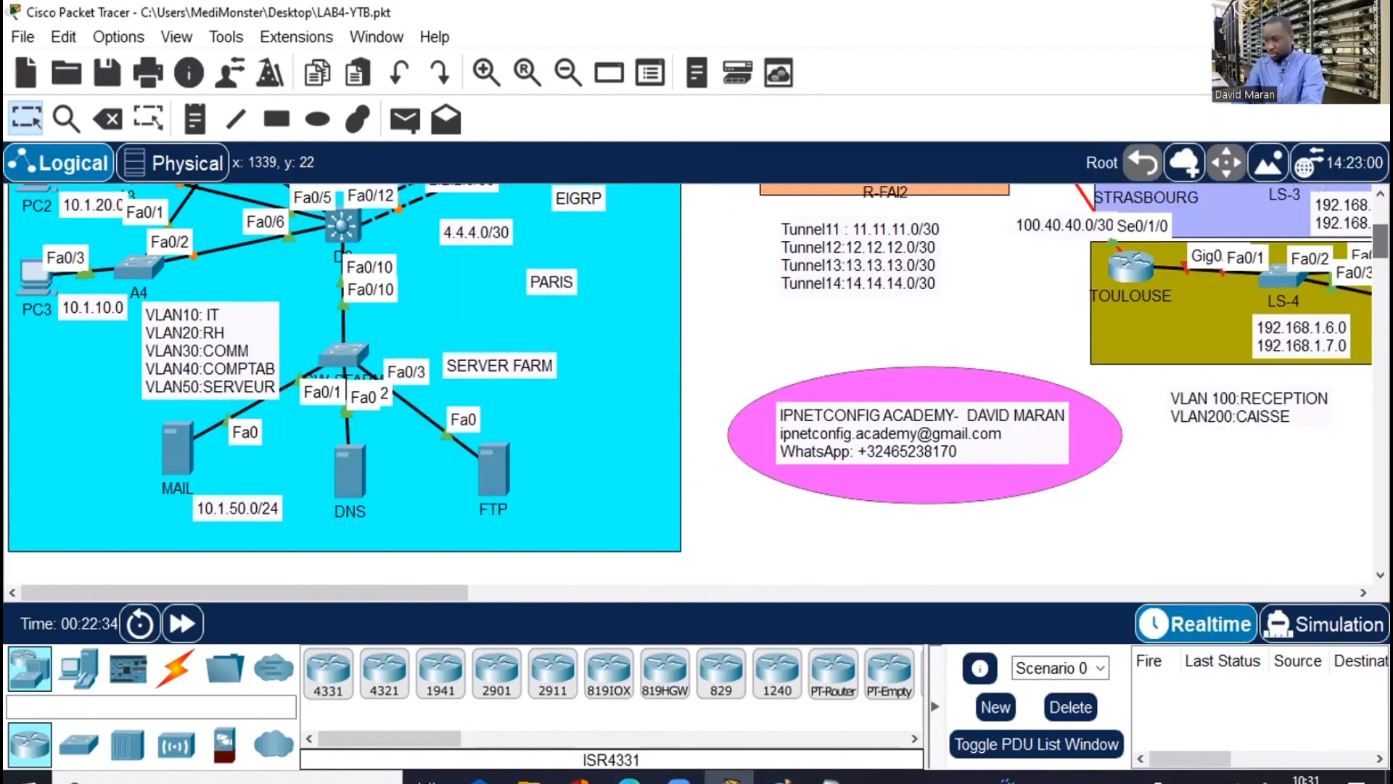
key(alt+Tab)
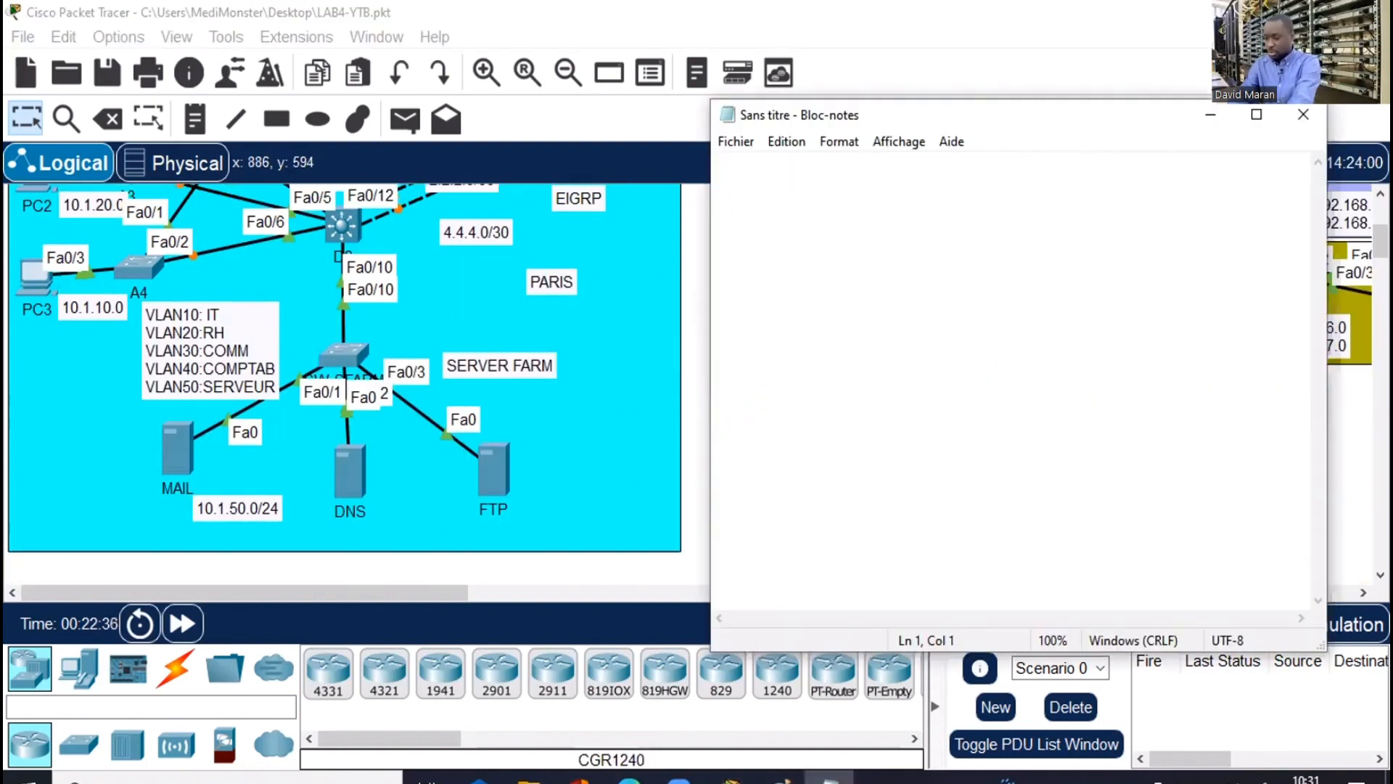
Type 'vlan 10 / name IT' and 'vlan 20 / name RH' on separate lines
text(vlan )
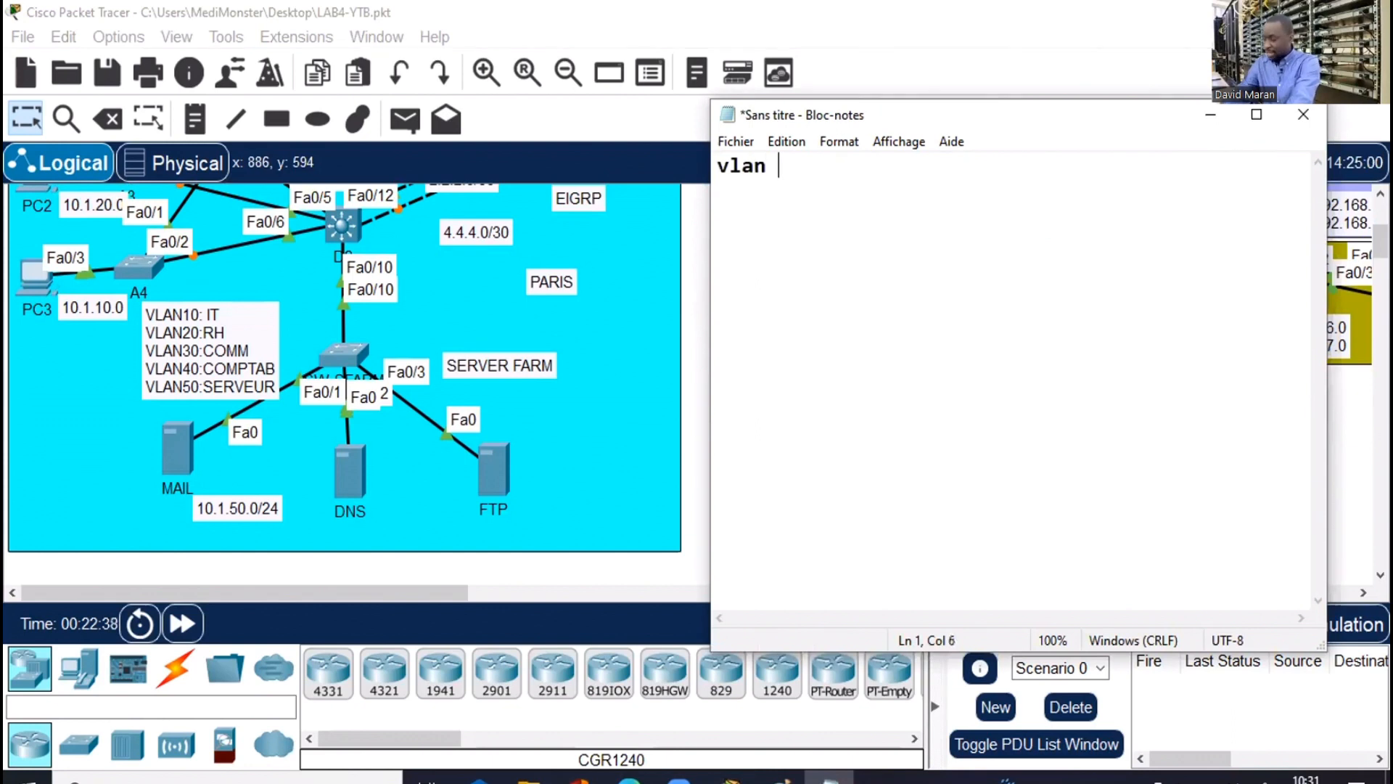
text(10)
key(Return)
text(na)
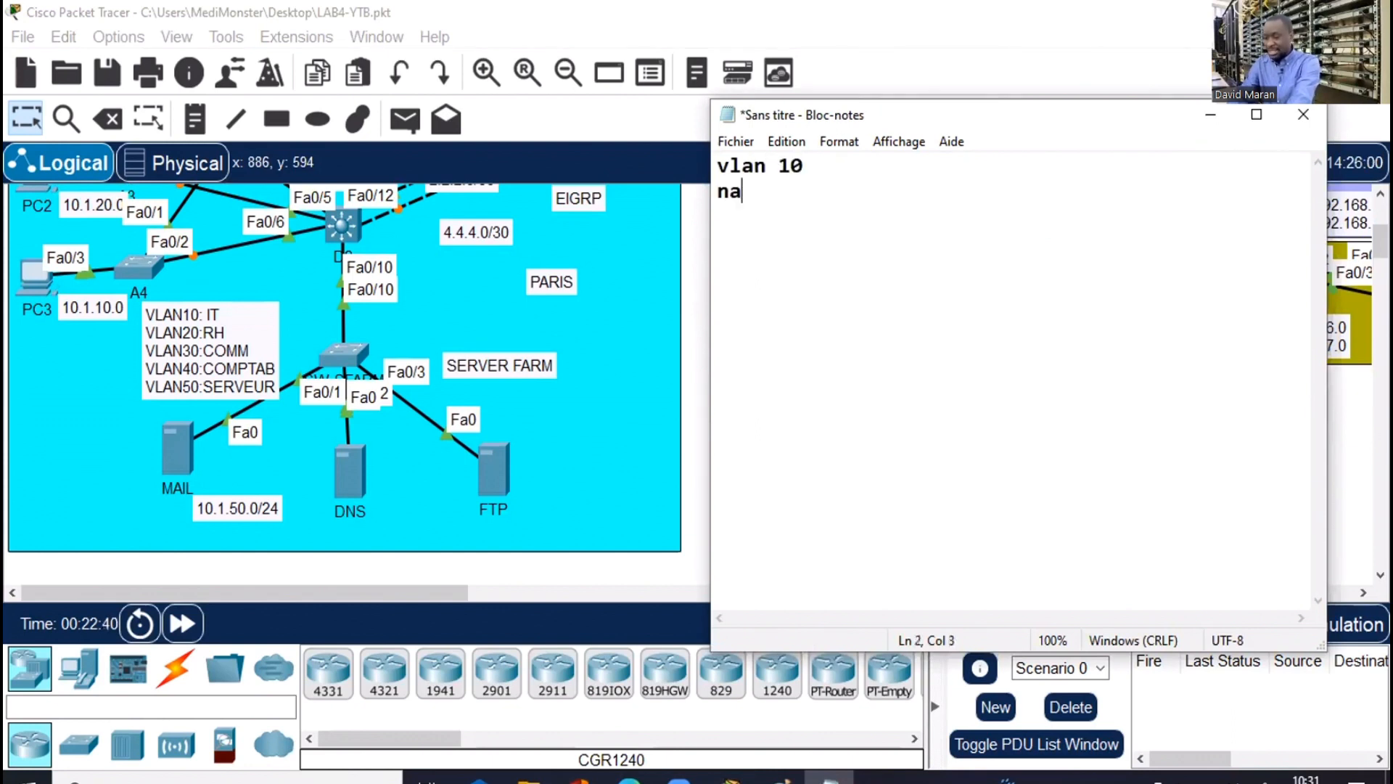
text(me )
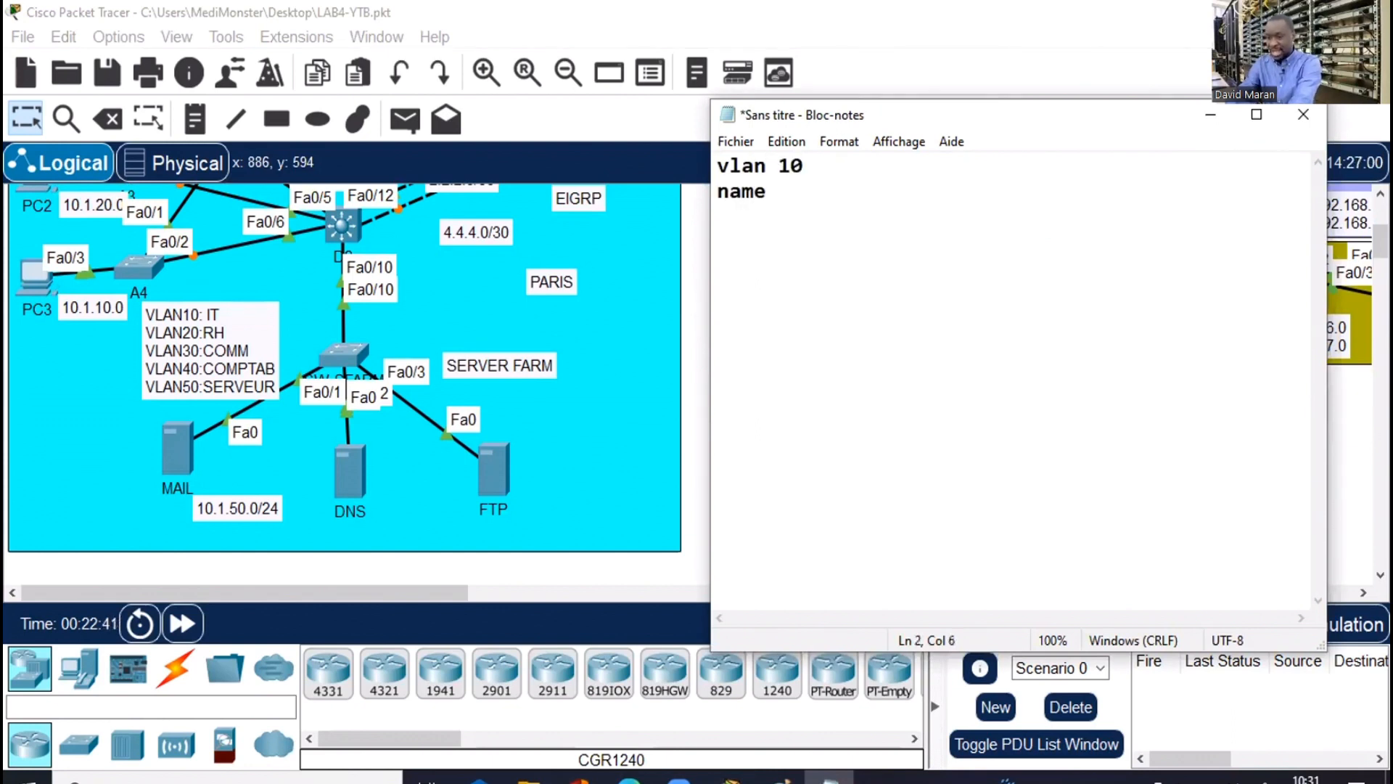
text(IT)
key(Return)
text(vlan )
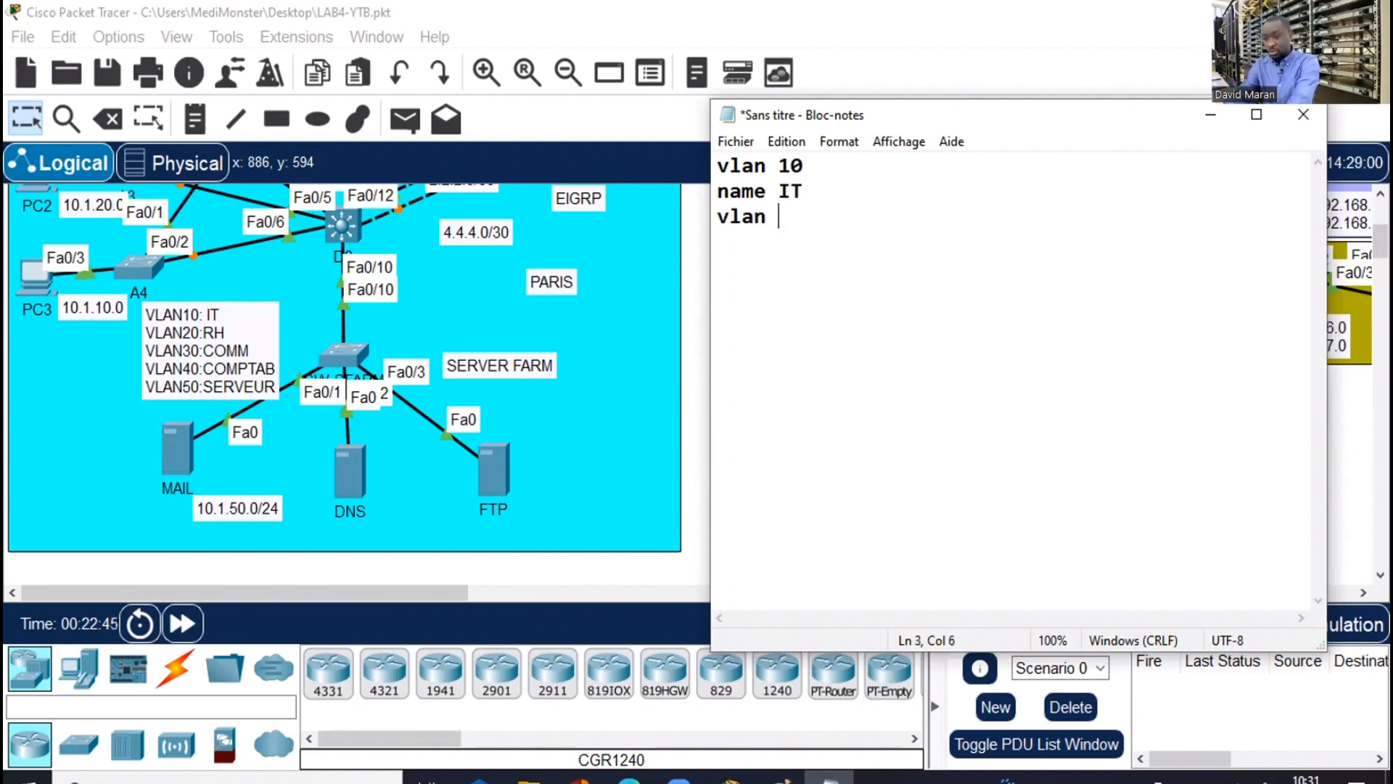
text(20)
key(Return)
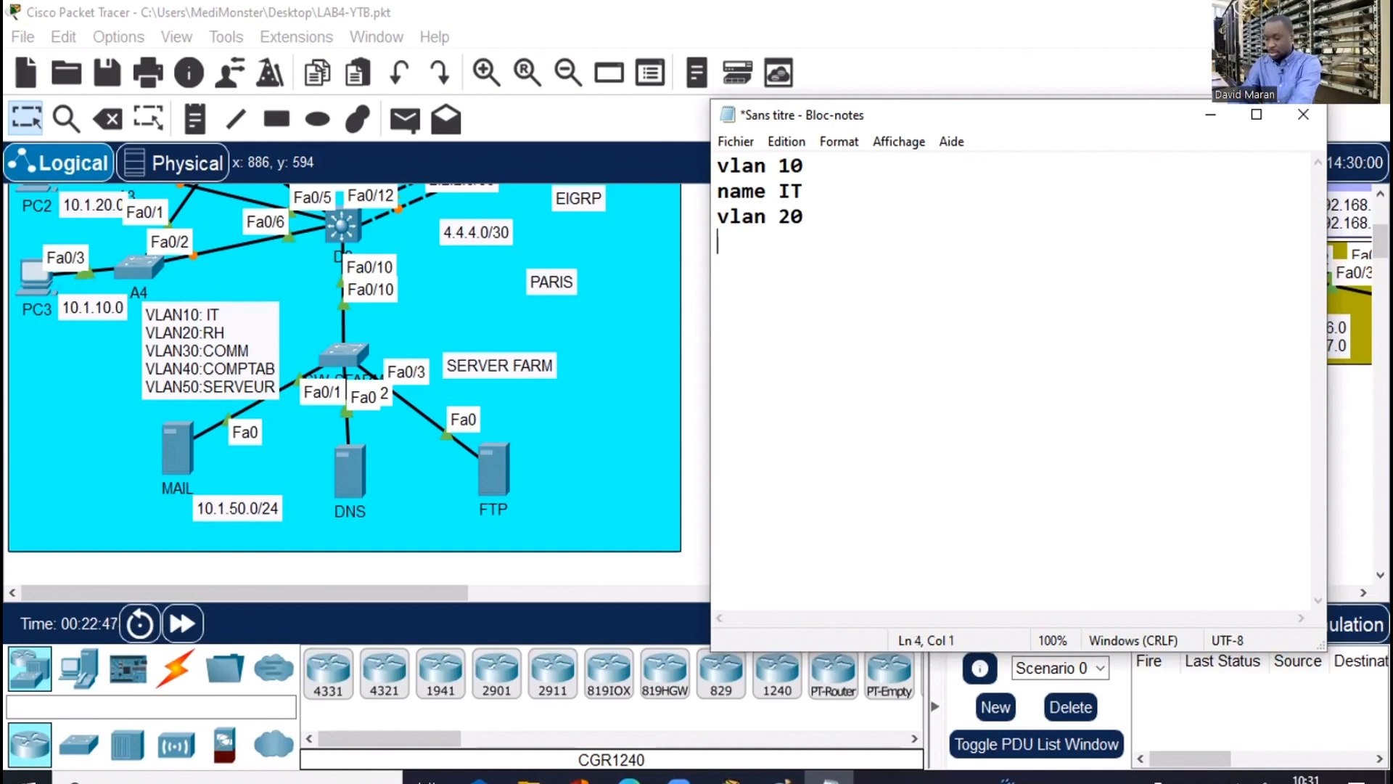
text(mane)
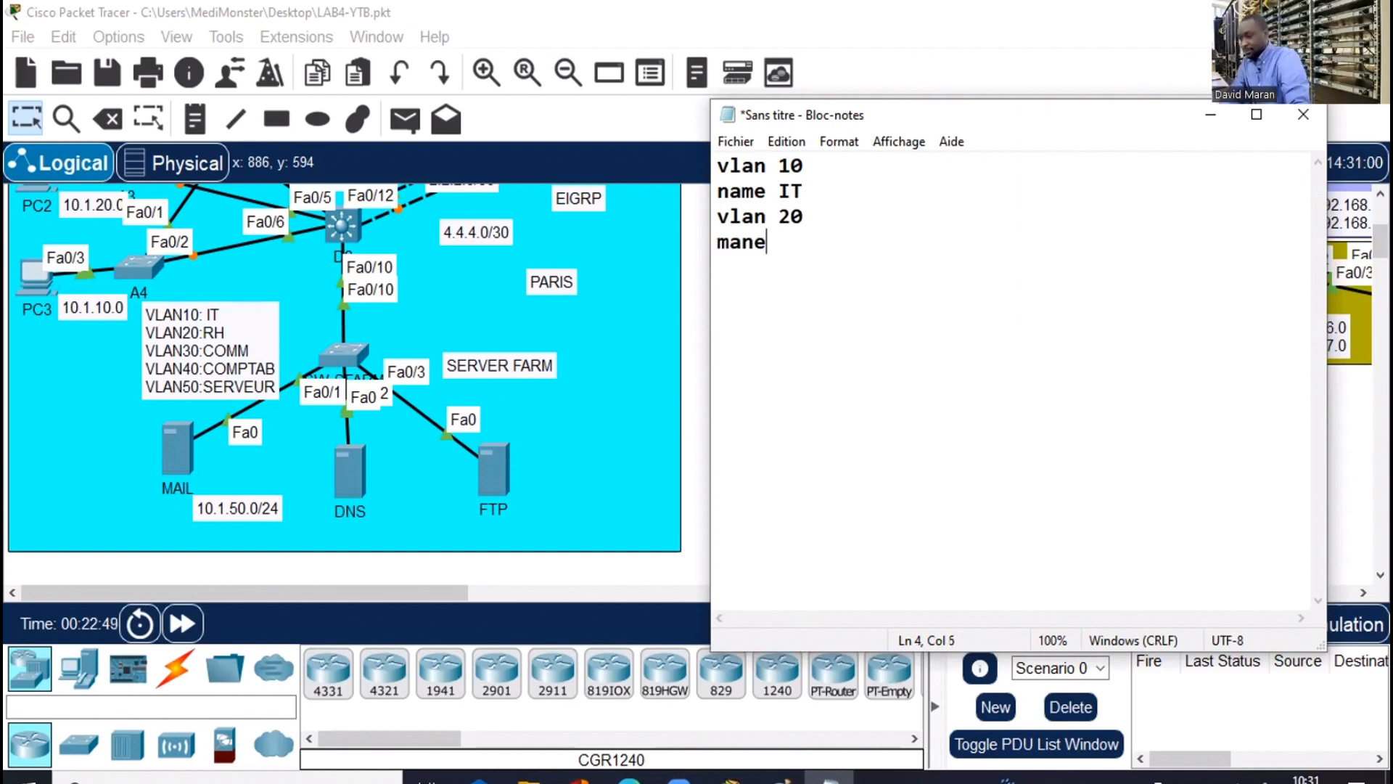
key(BackSpace)
key(BackSpace)
key(BackSpace)
key(BackSpace)
text(na)
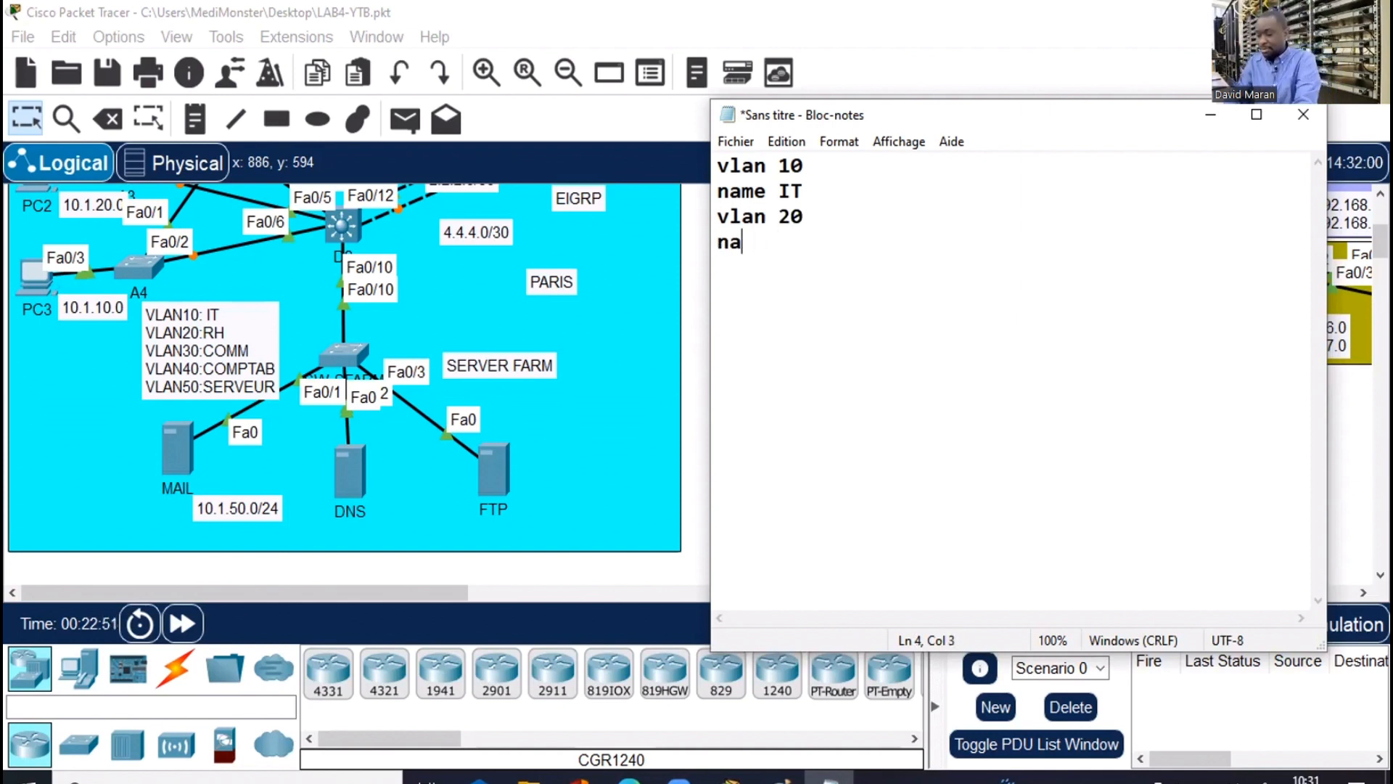
text(me )
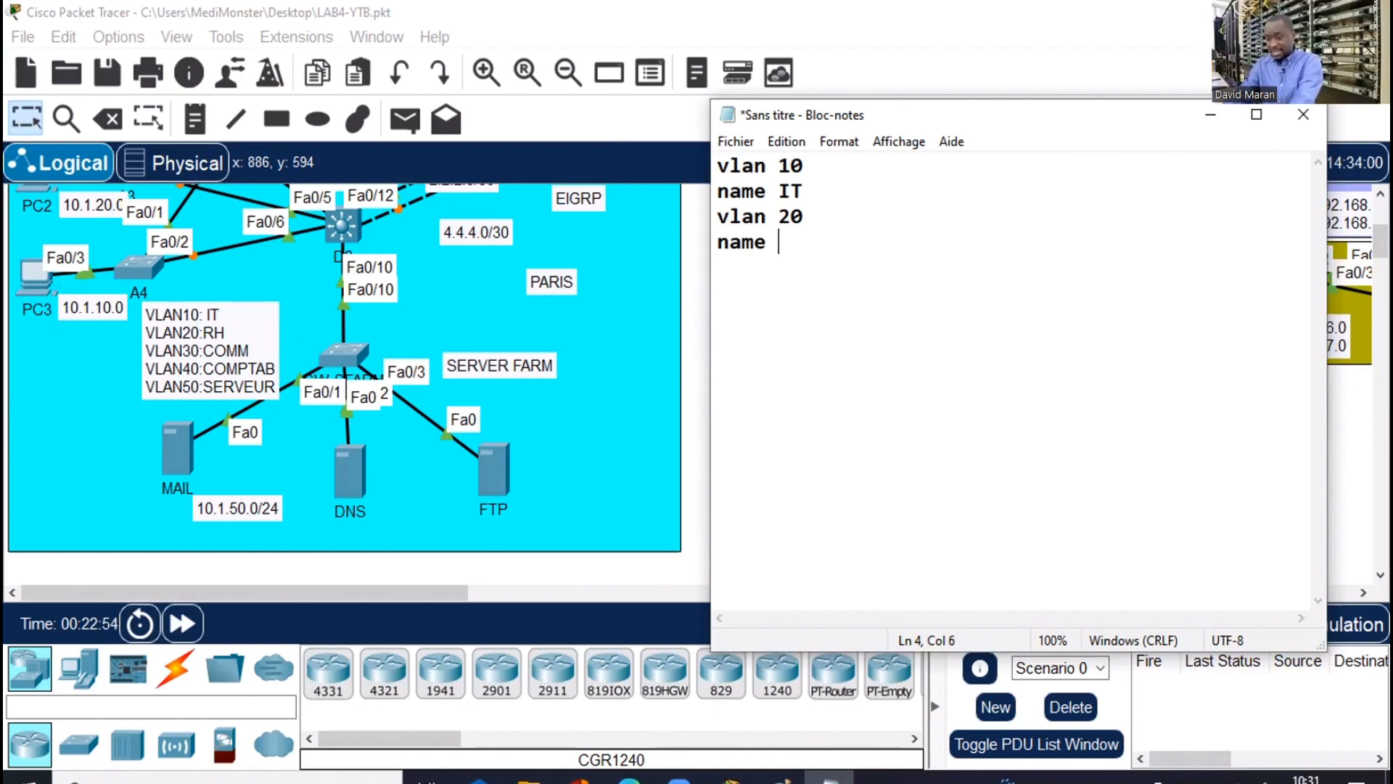
text(RH)
Add vlan 30 COMMERCIAL, vlan 40 COMPTABILITE and vlan 50 SERVEUR lines
key(Return)
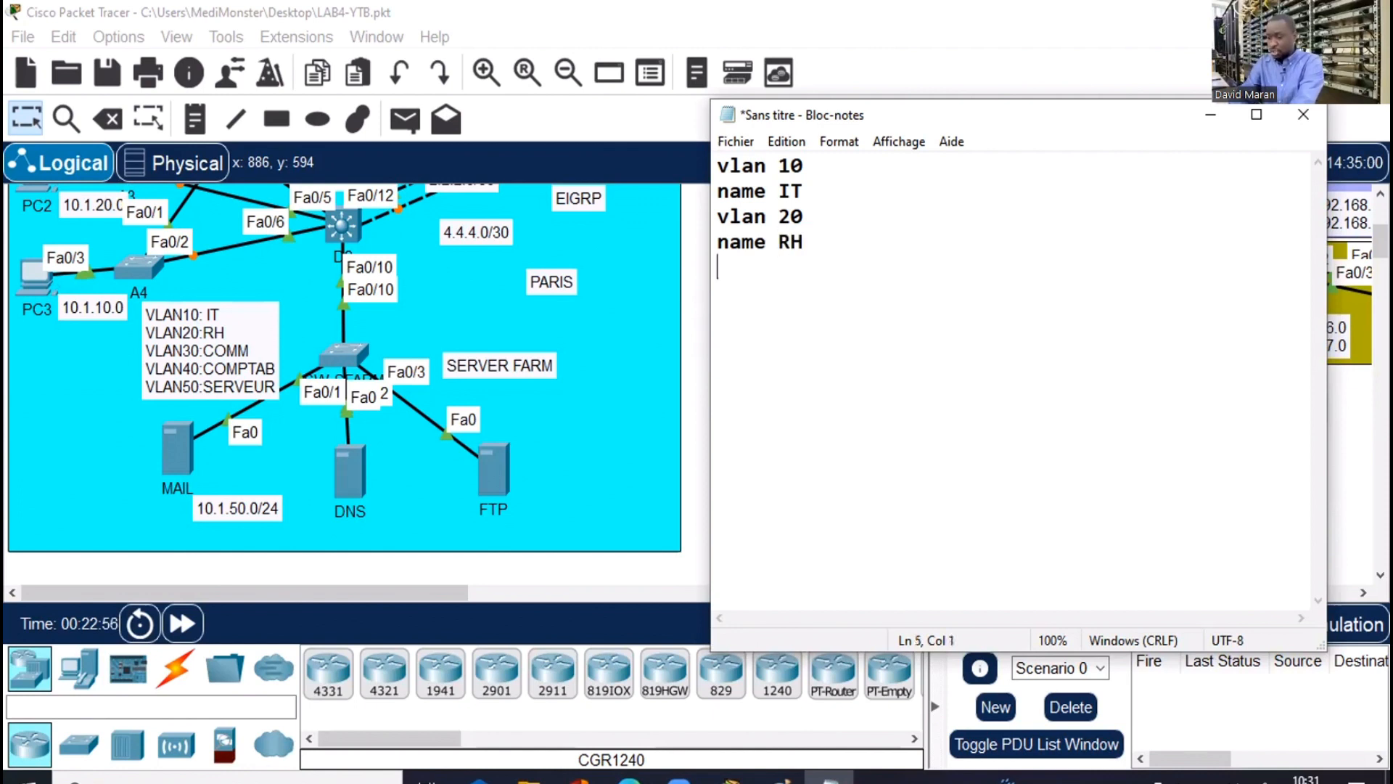
text(vlan 30)
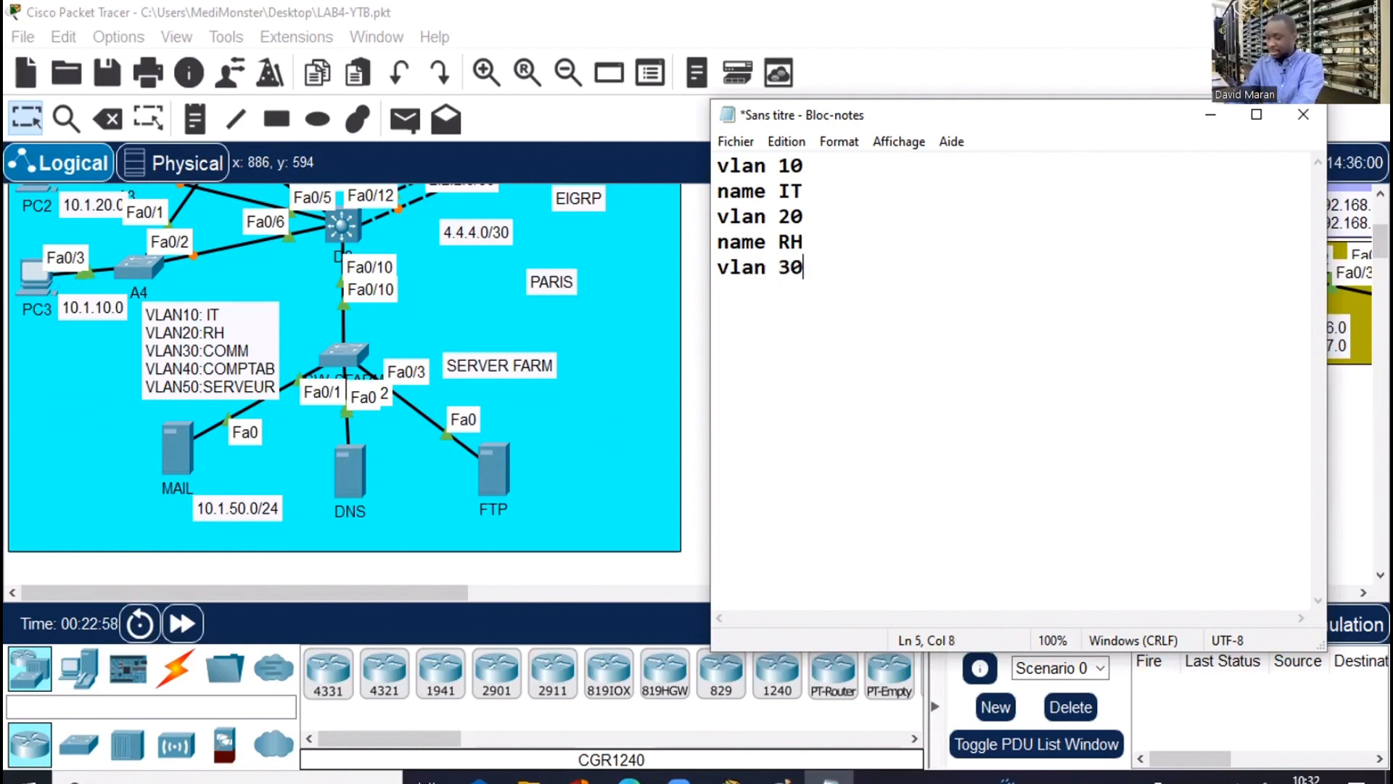
key(Return)
text(name)
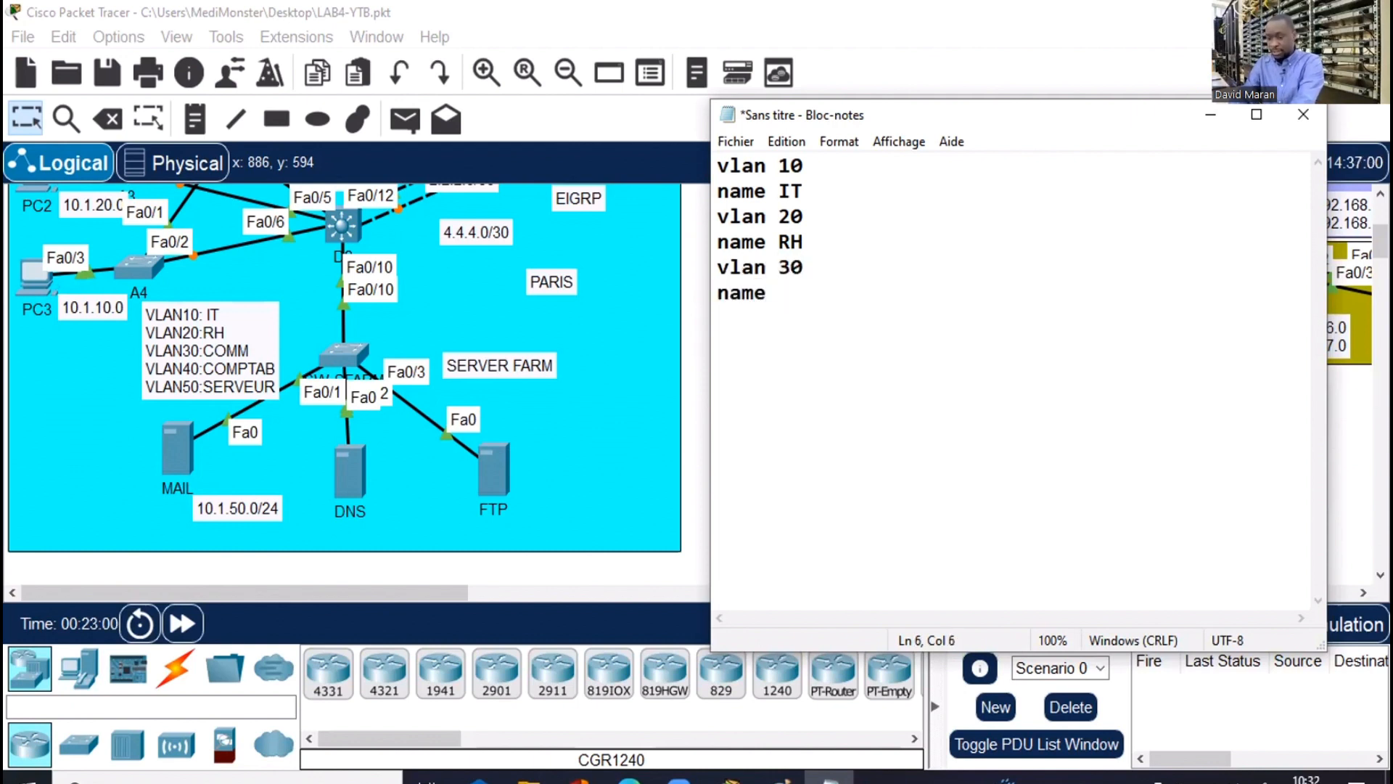
text( COMME)
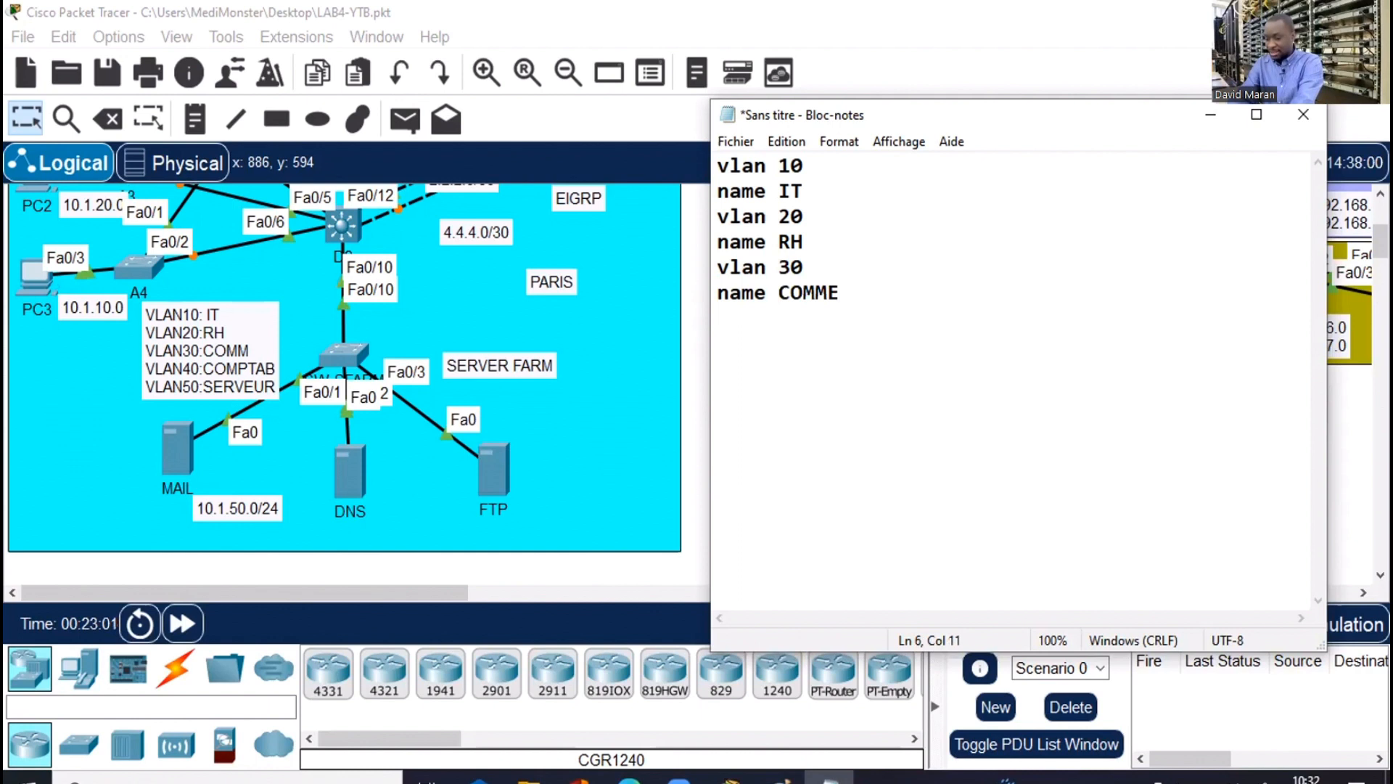
text(RCIA)
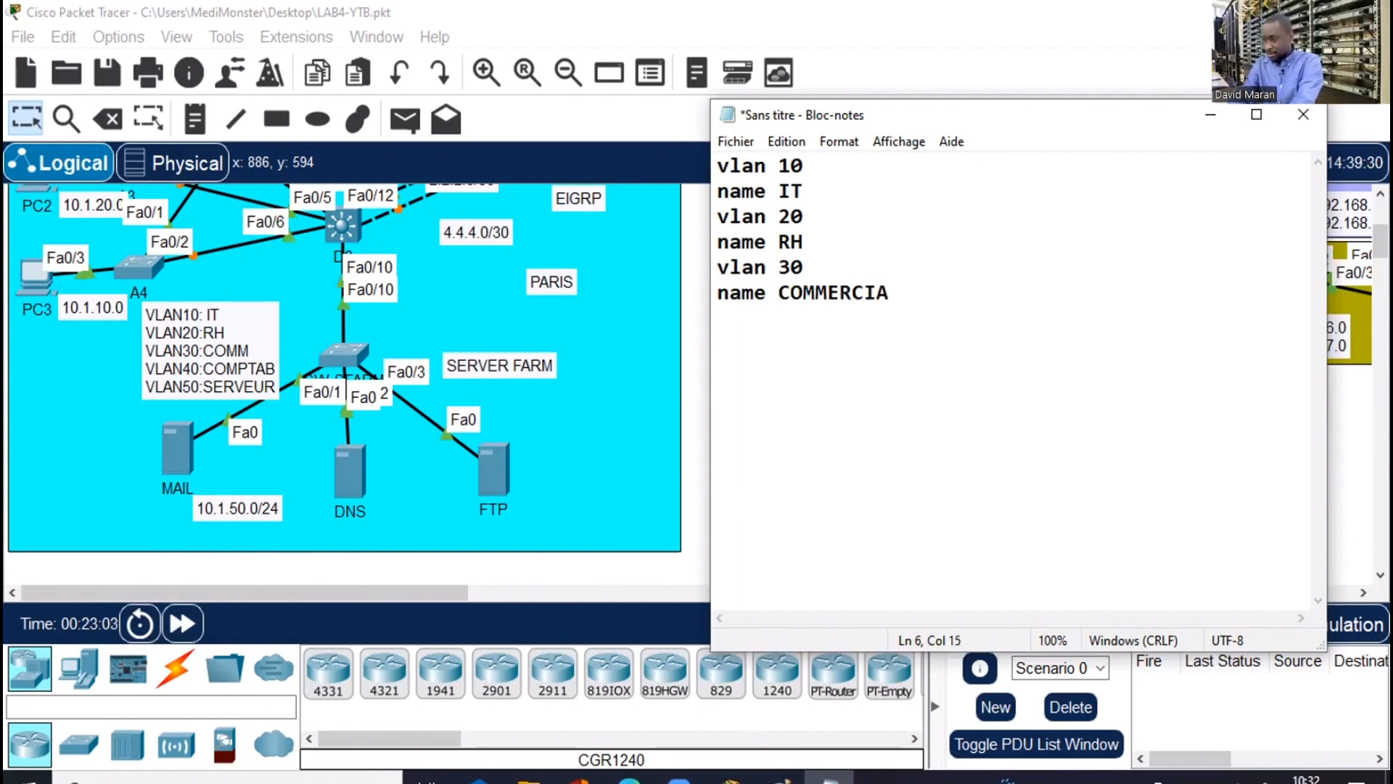
text(L)
key(Return)
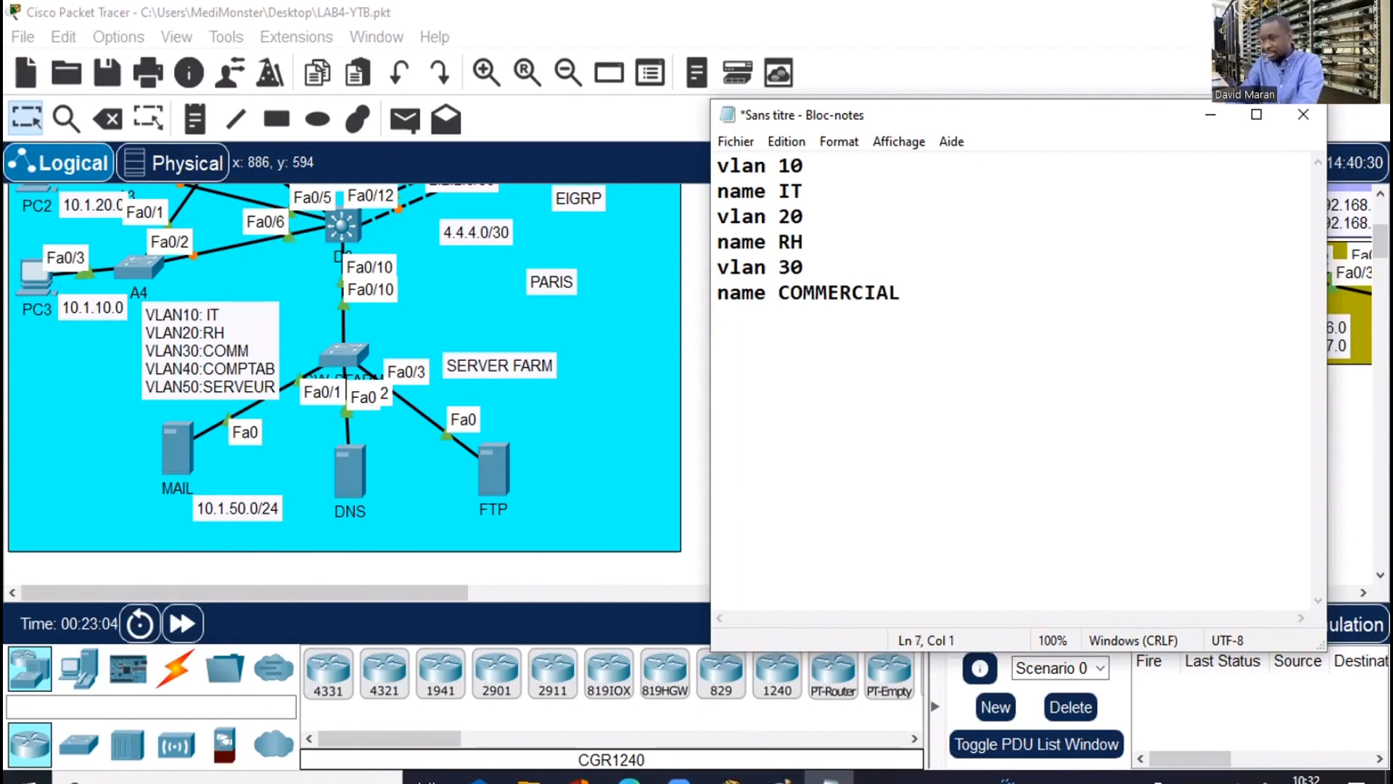
text(vla)
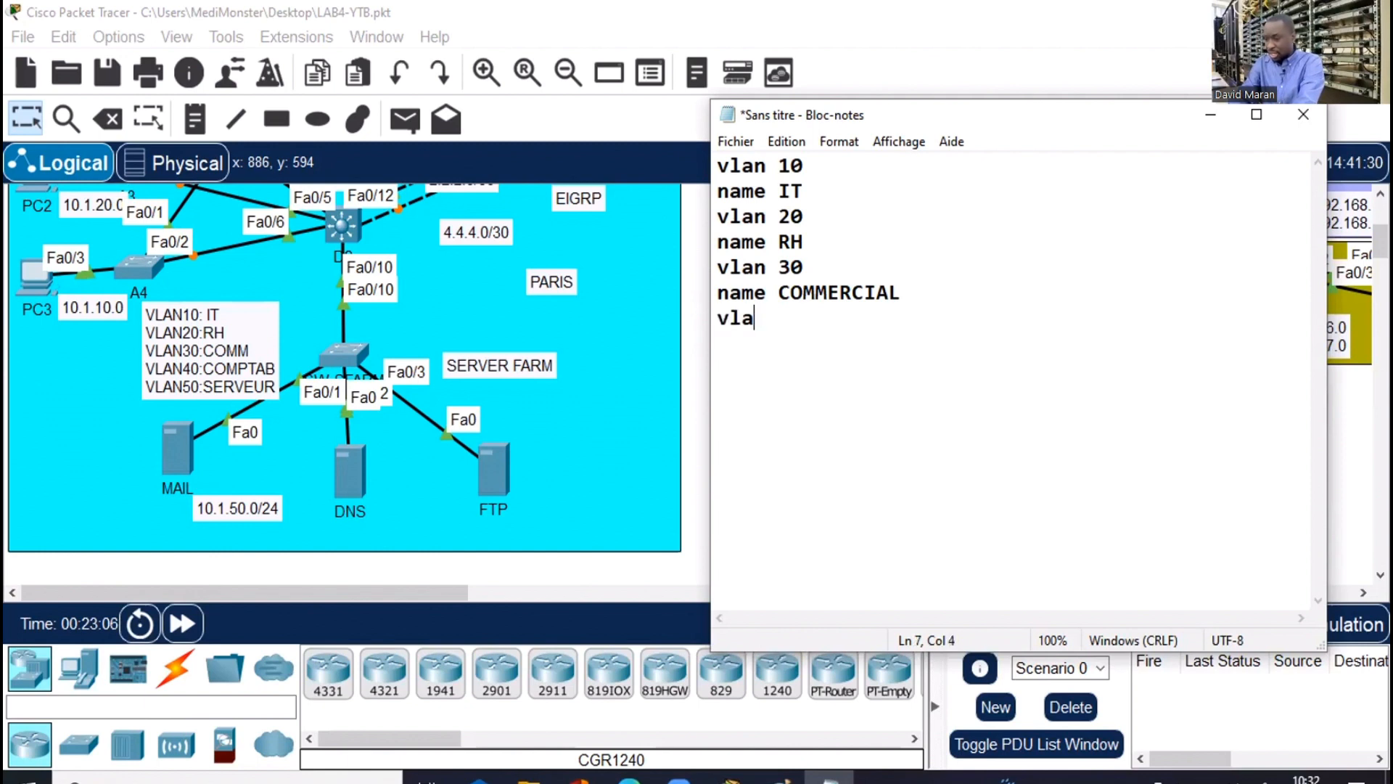
text(n 40)
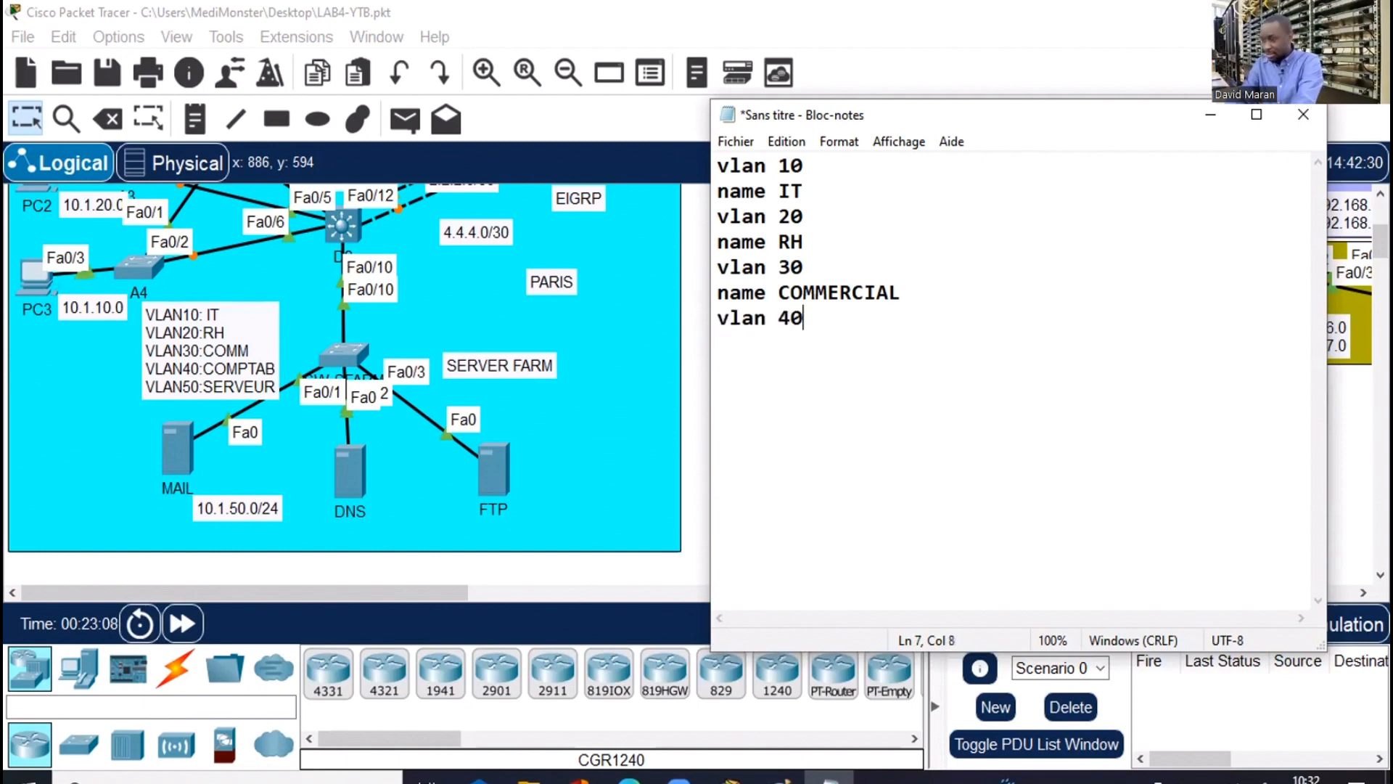
key(Return)
text(name)
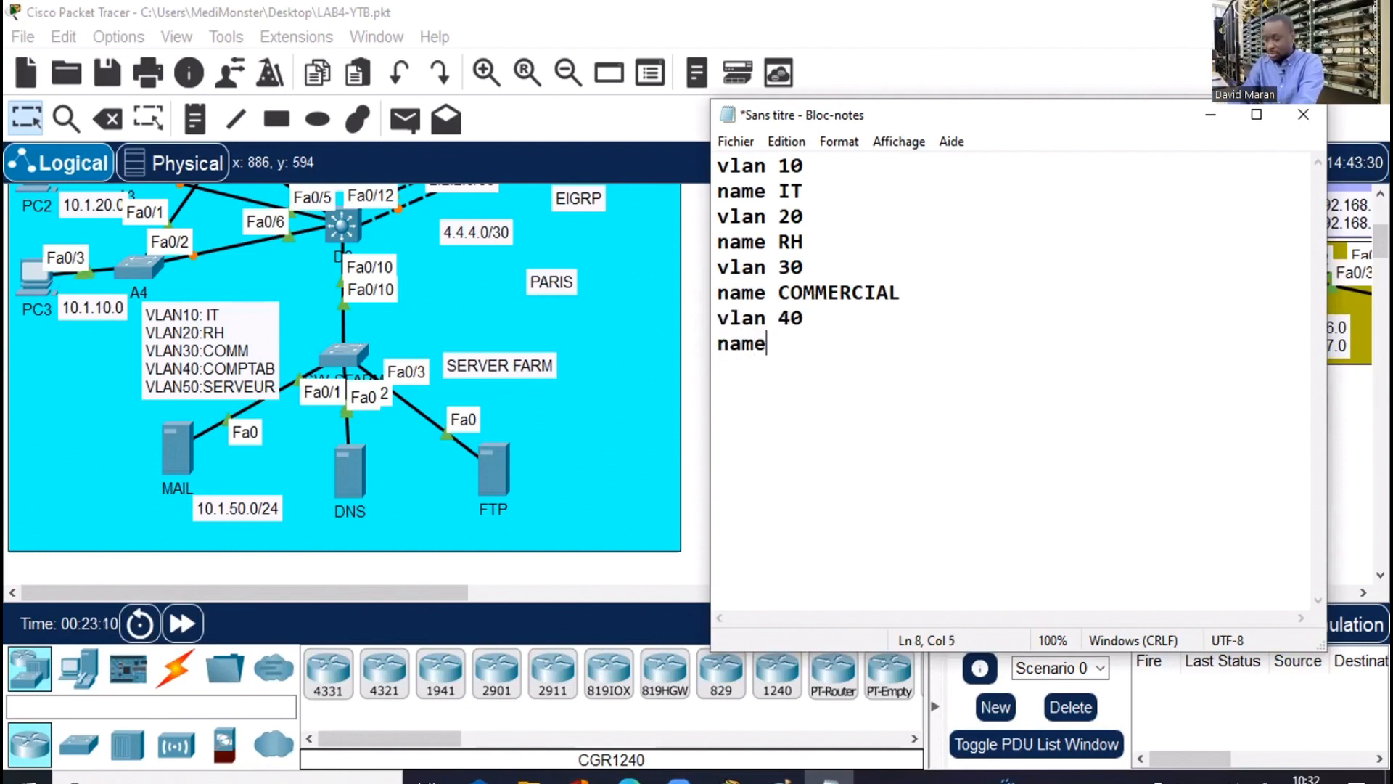
text( C)
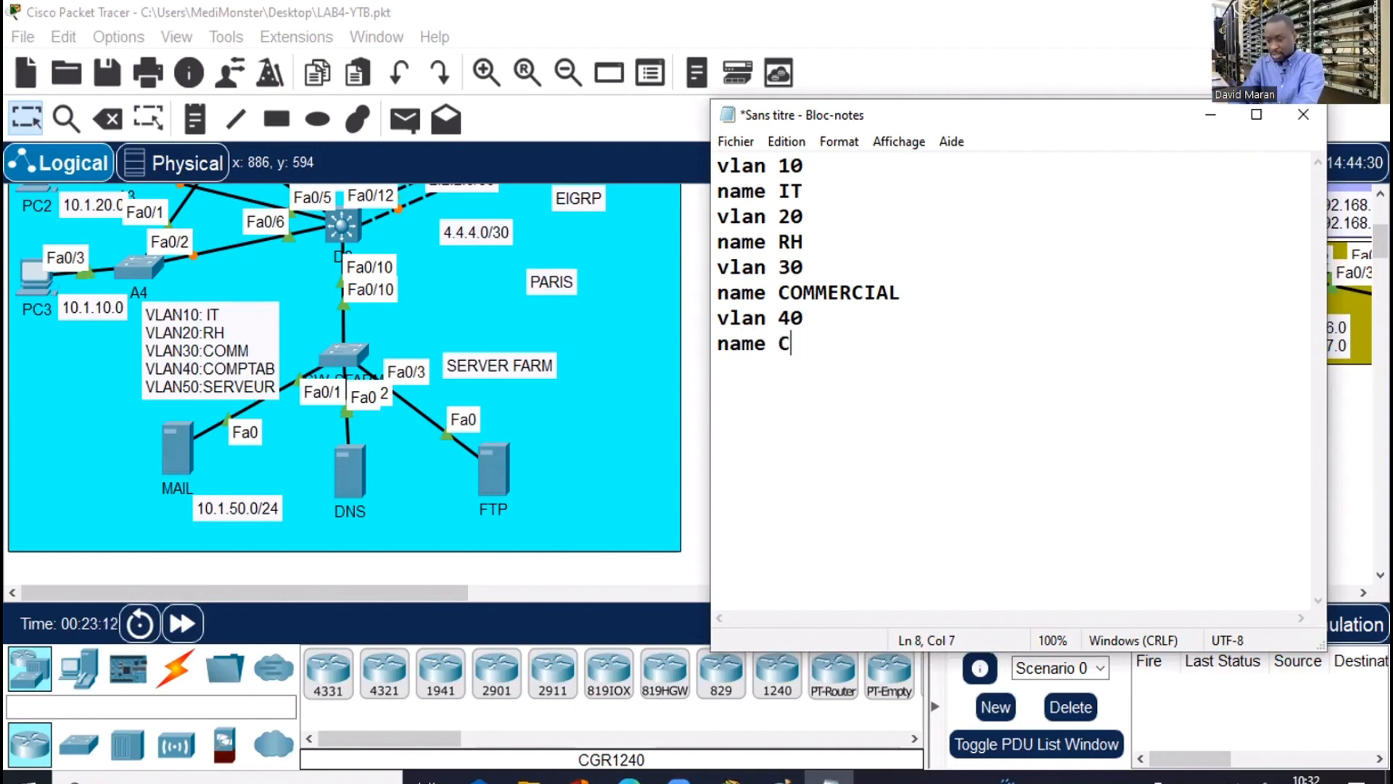
text(OMPTA)
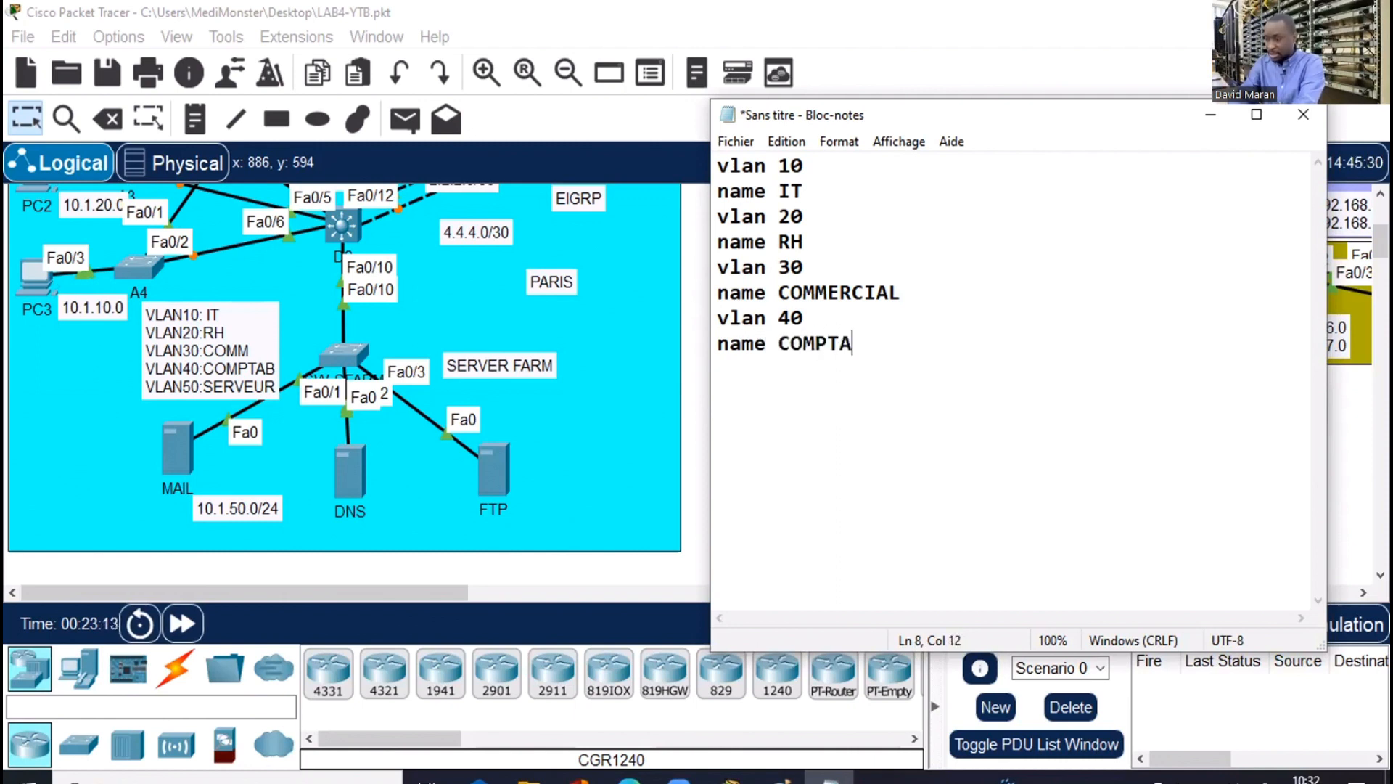
text(BILITE)
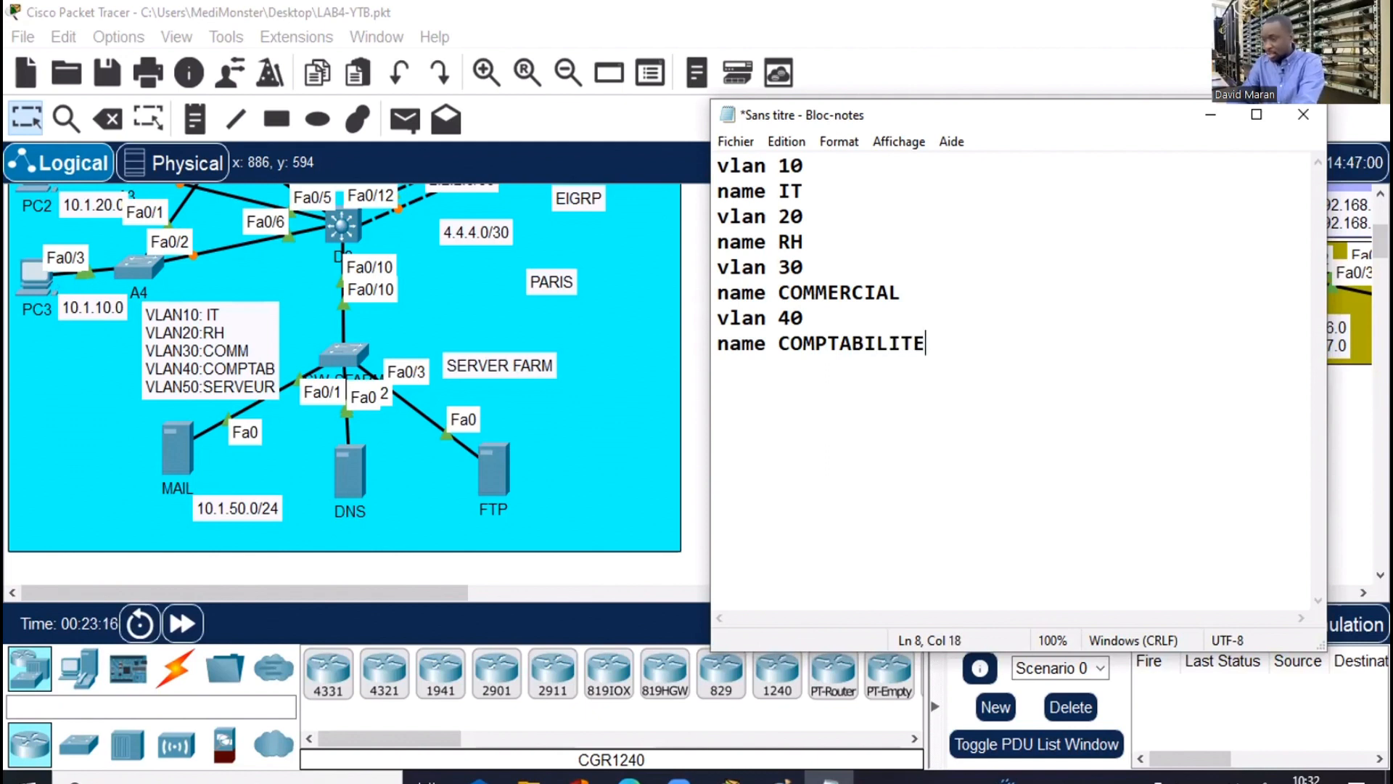
key(Return)
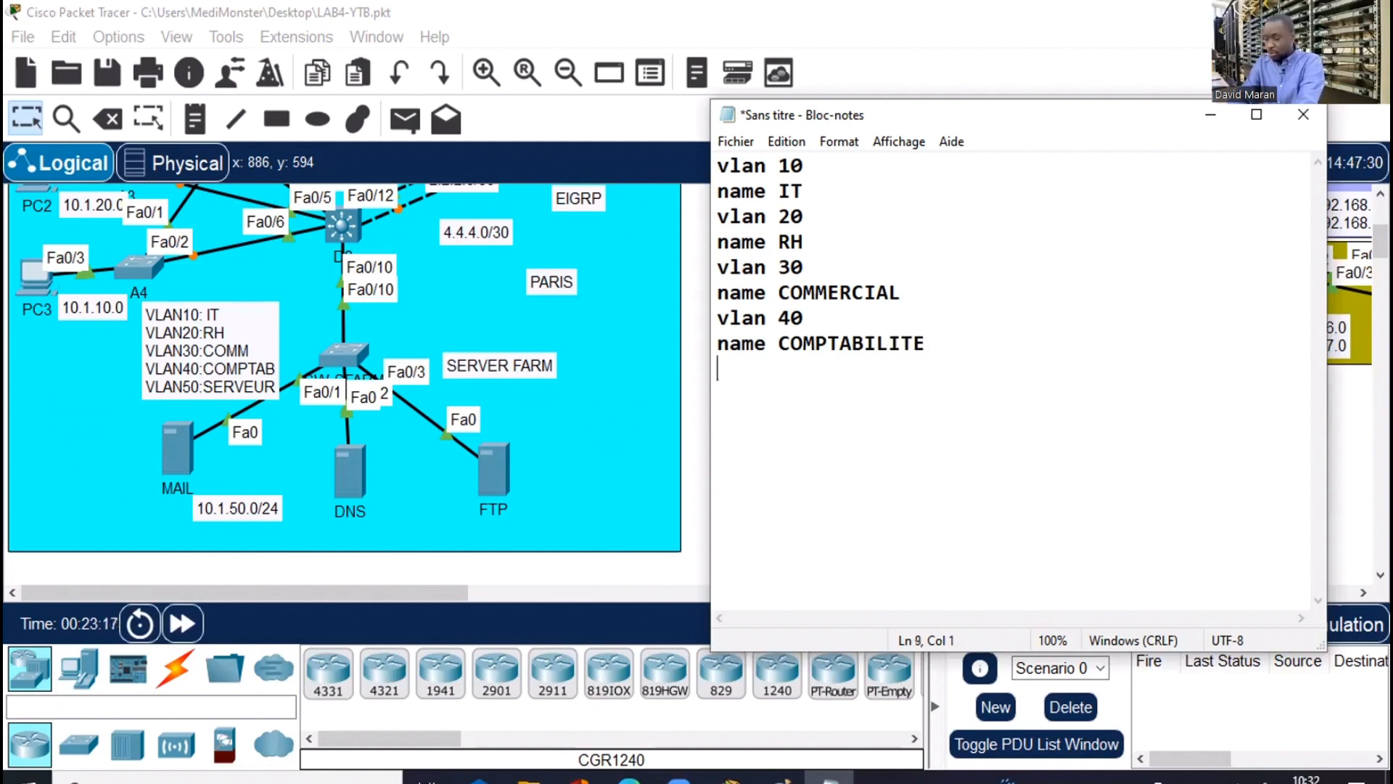
text(vlan 50)
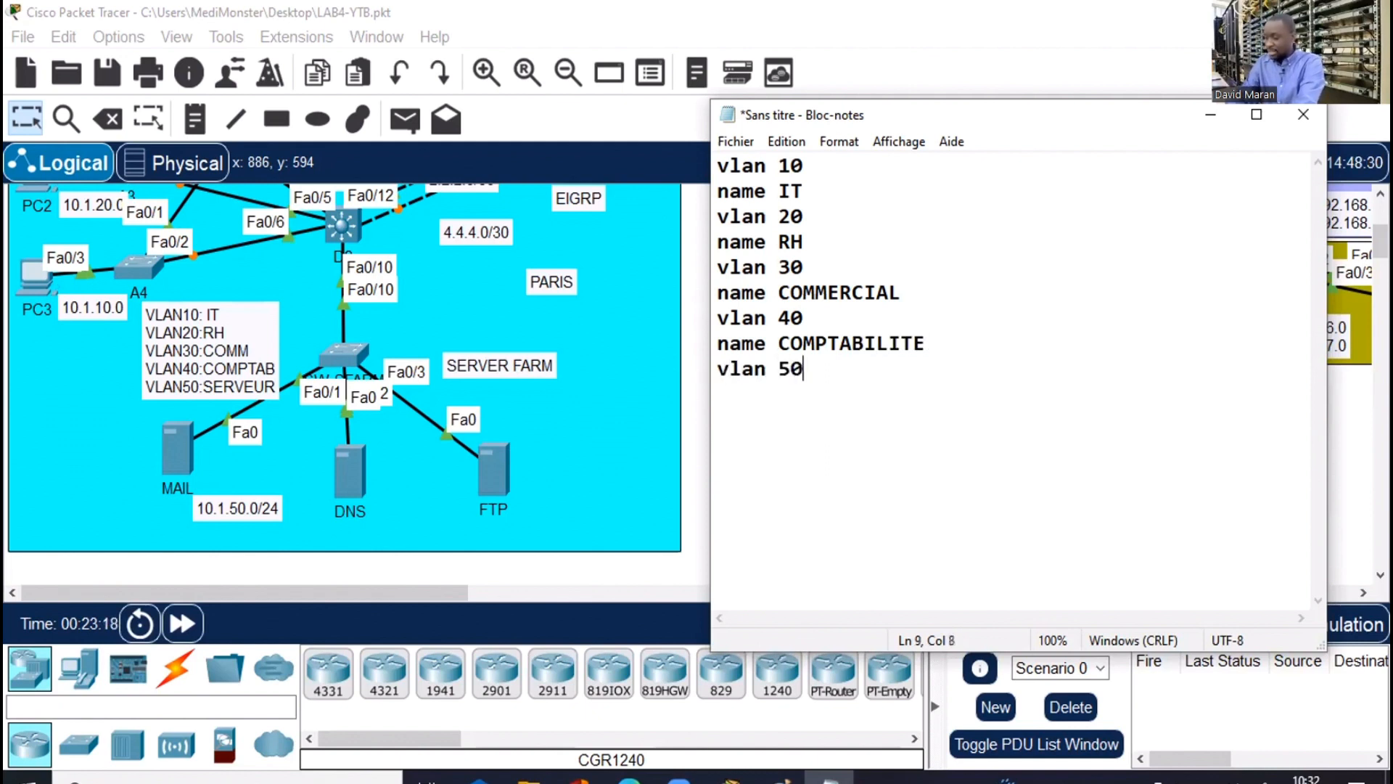
key(Return)
text(name )
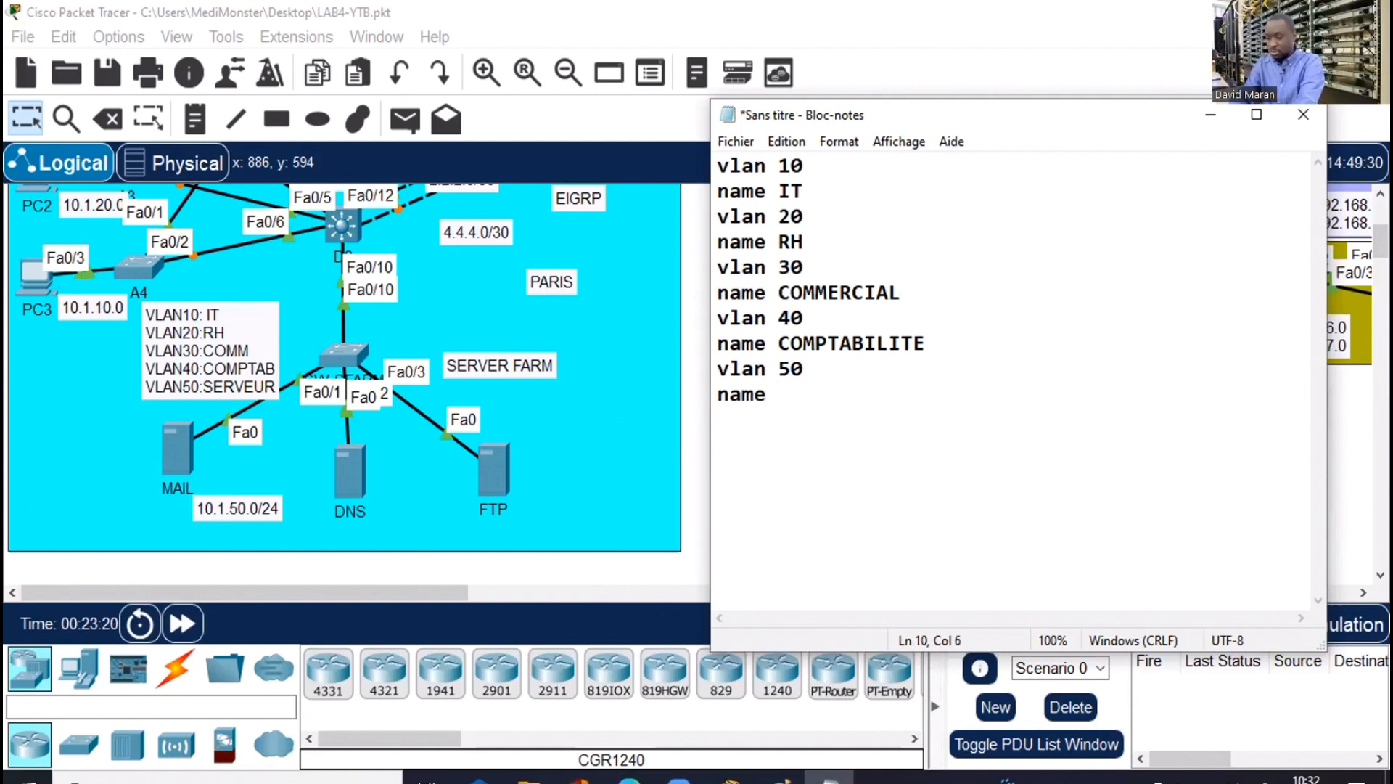
text(SERVEU)
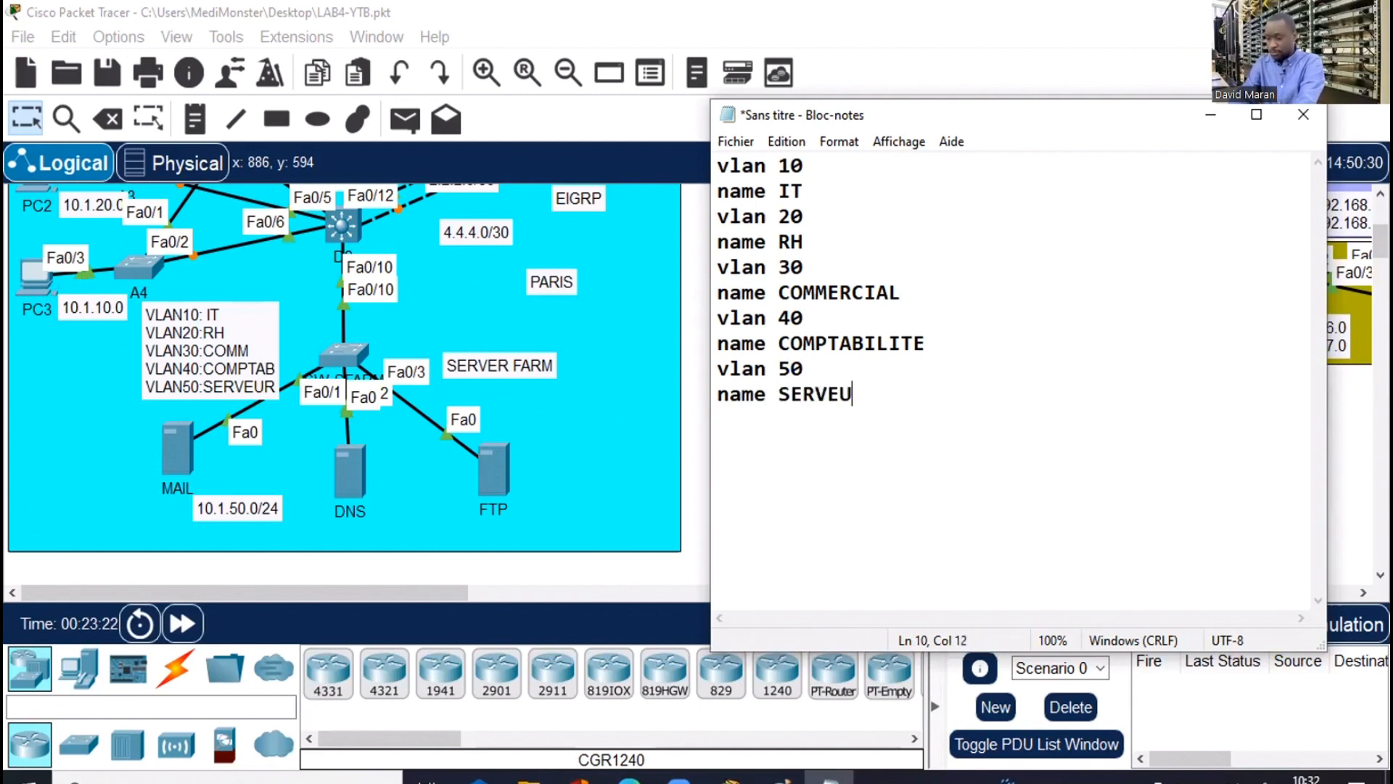
text(R)
key(Return)
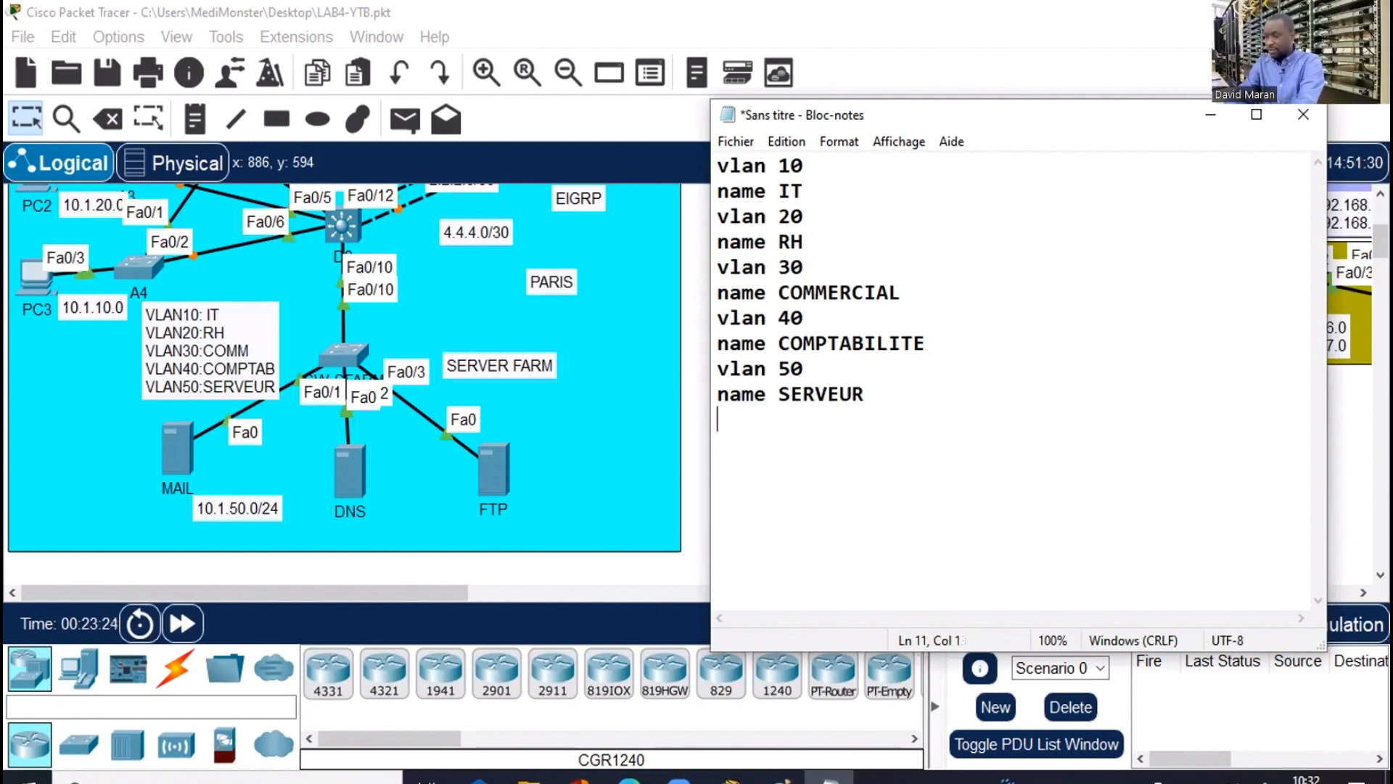
Select and copy the whole VLAN list, then minimize Notepad
drag(889, 399, 743, 267)
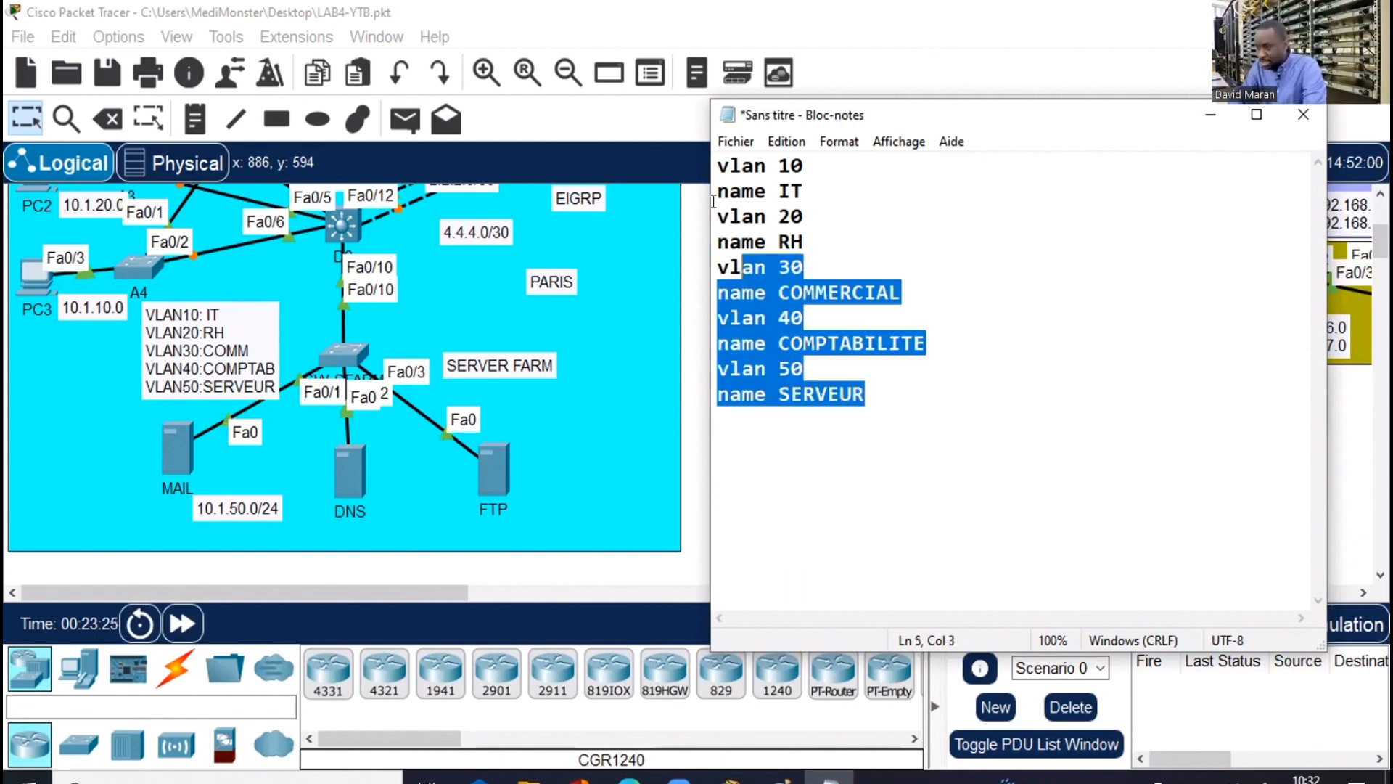
drag(713, 201, 713, 163)
right_click(728, 185)
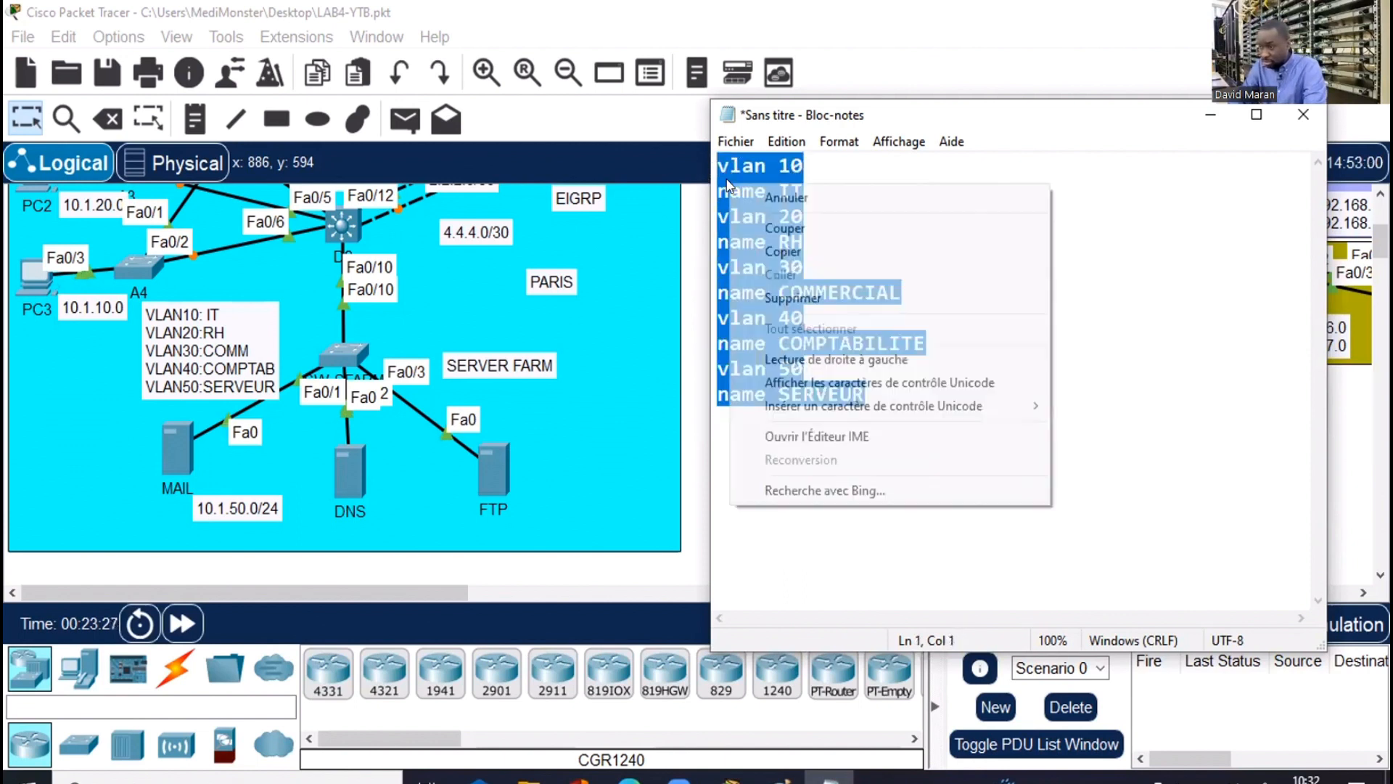
click(776, 252)
click(1210, 115)
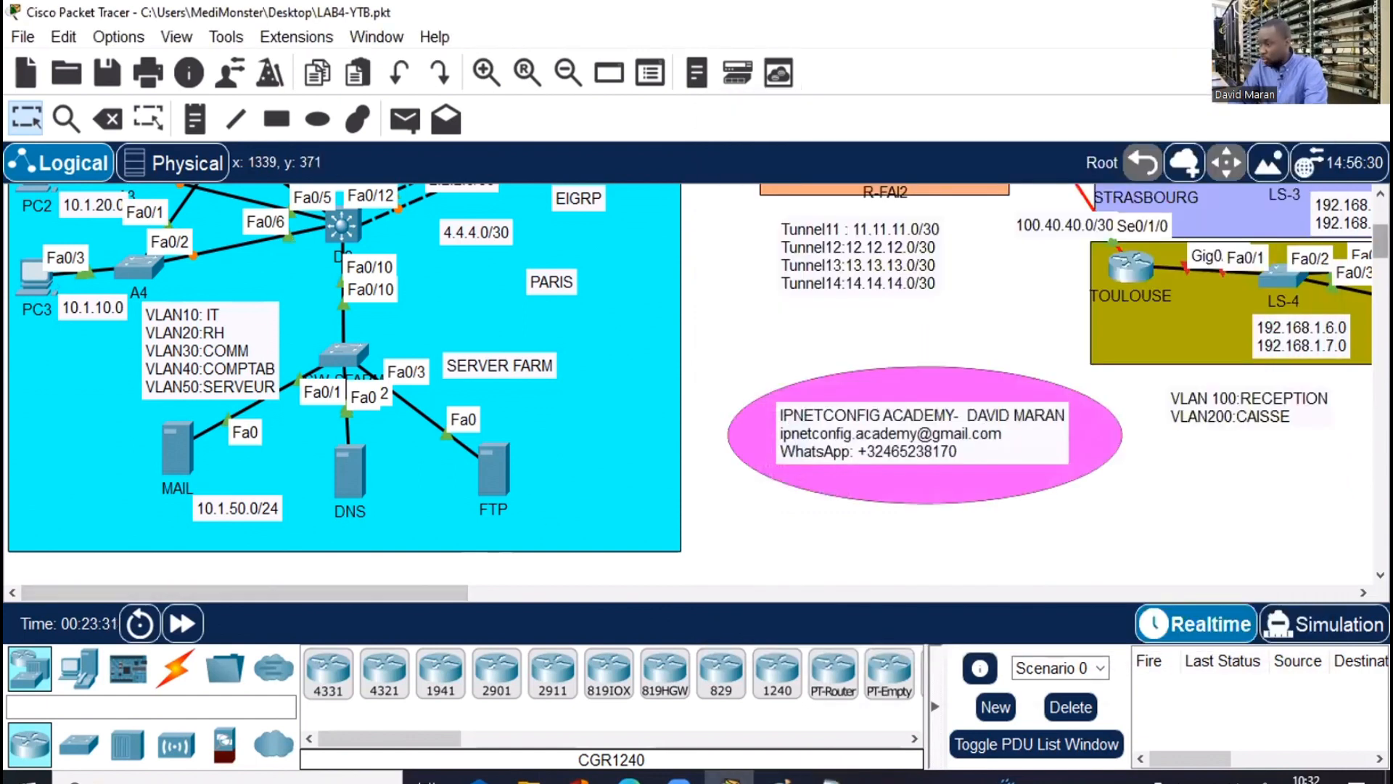
Widen A1's console and enter global configuration mode with en and conf t
scroll(695, 320, up, 3)
scroll(403, 364, up, 1)
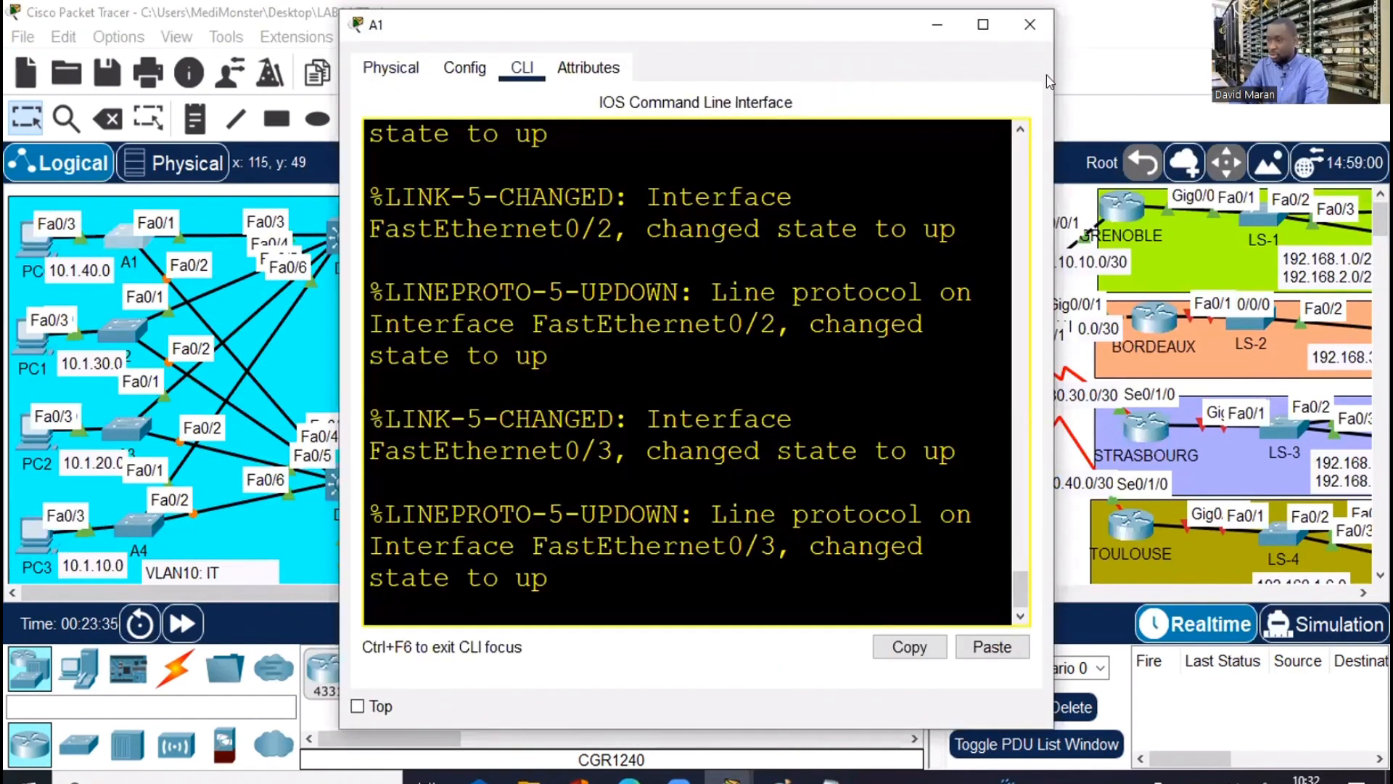
drag(1047, 75, 1382, 75)
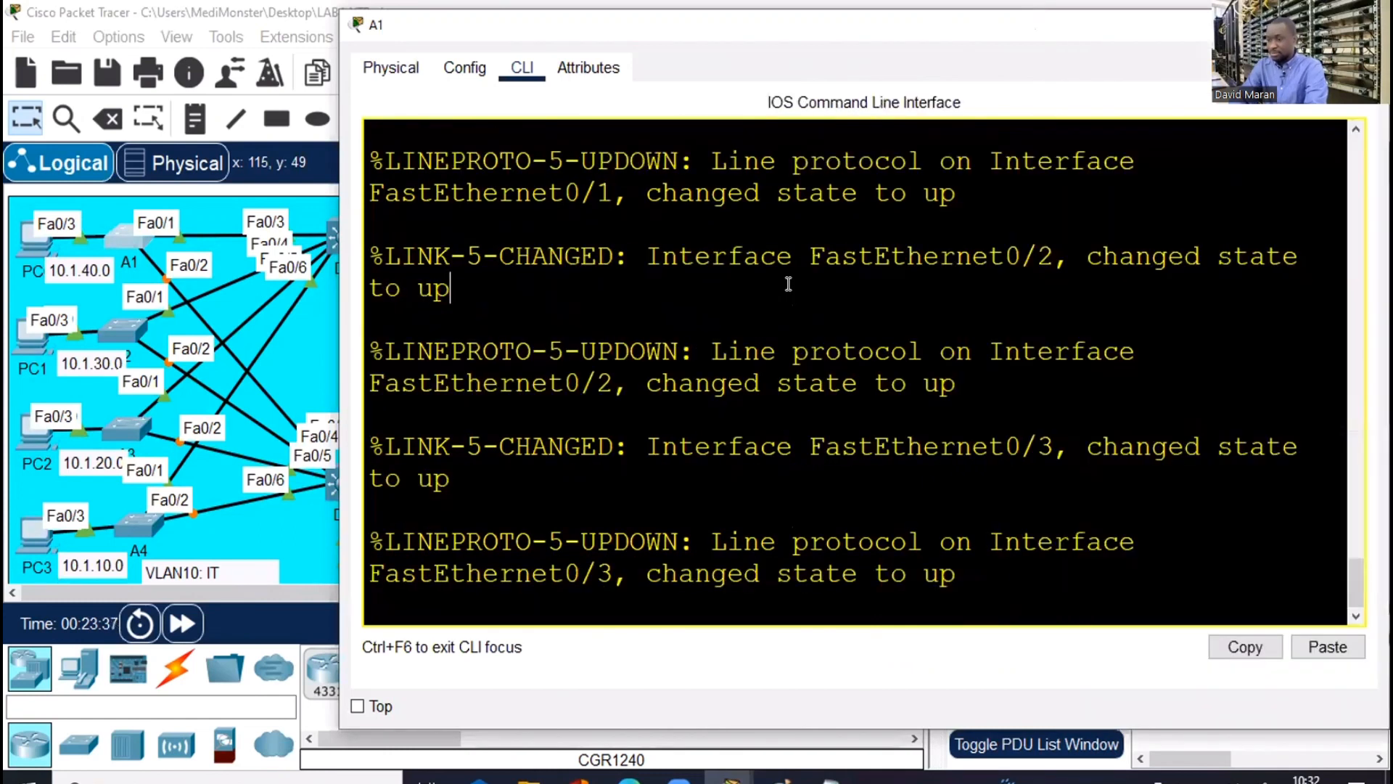
key(Return)
key(Return)
key(Return)
key(Return)
text(en)
key(Return)
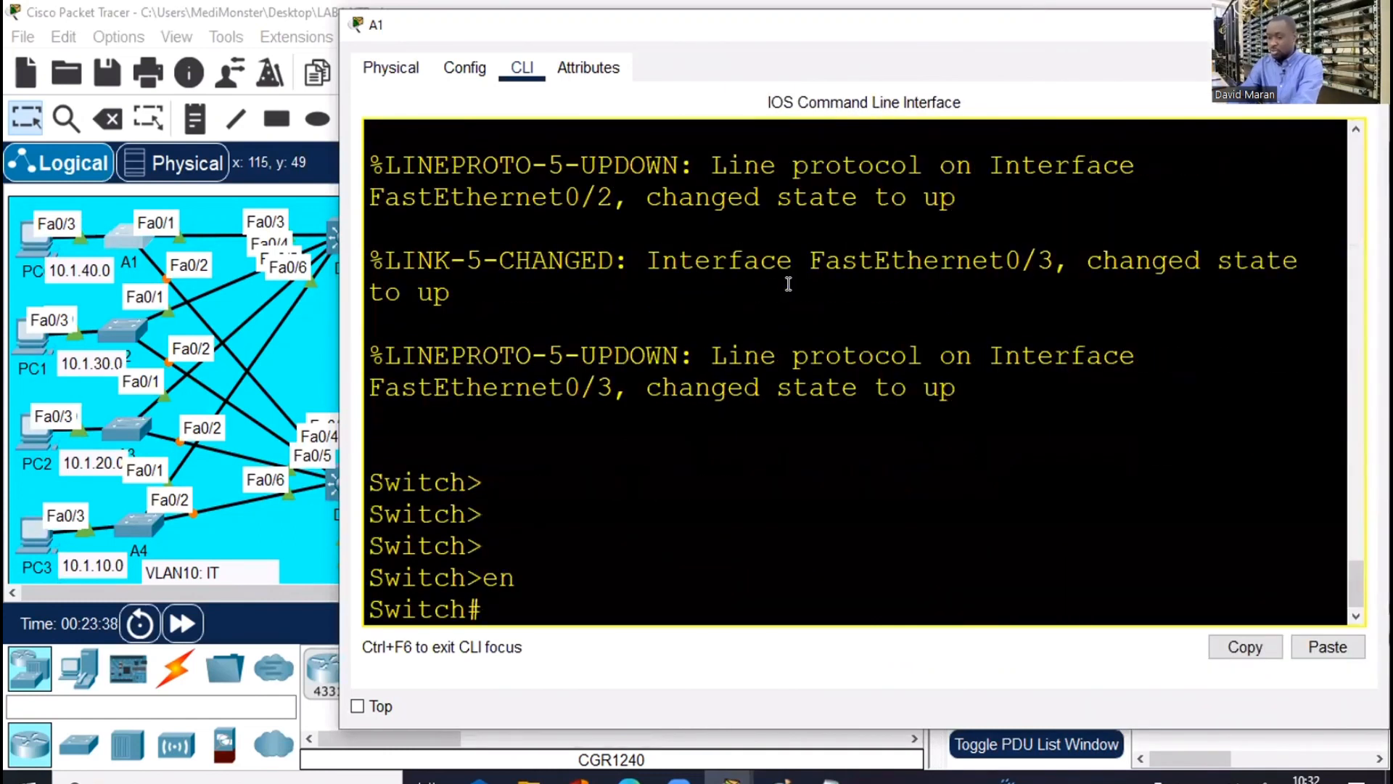
key(Return)
text(conf t)
key(Return)
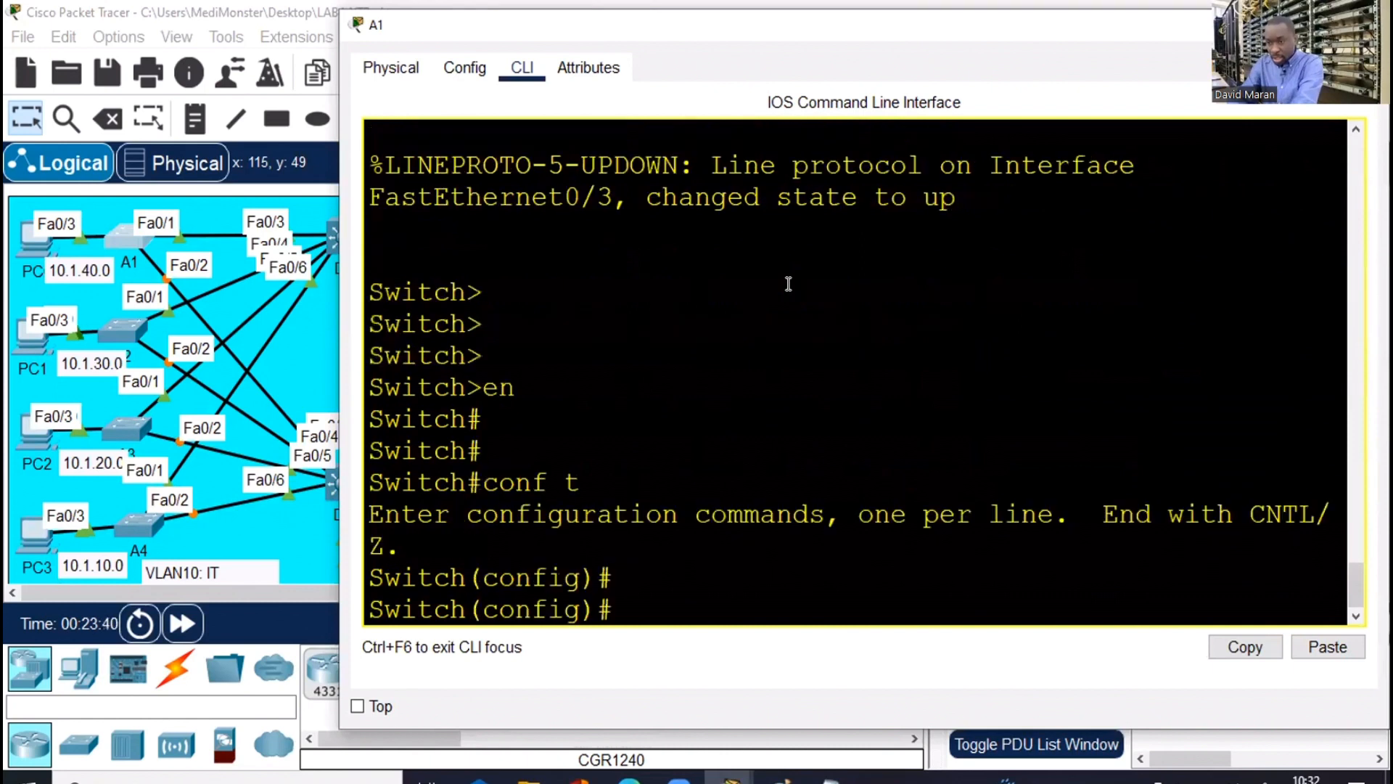
key(Return)
Set hostname A1 and paste the VLAN 10–50 definitions
key(Return)
key(Return)
text(ho)
key(Tab)
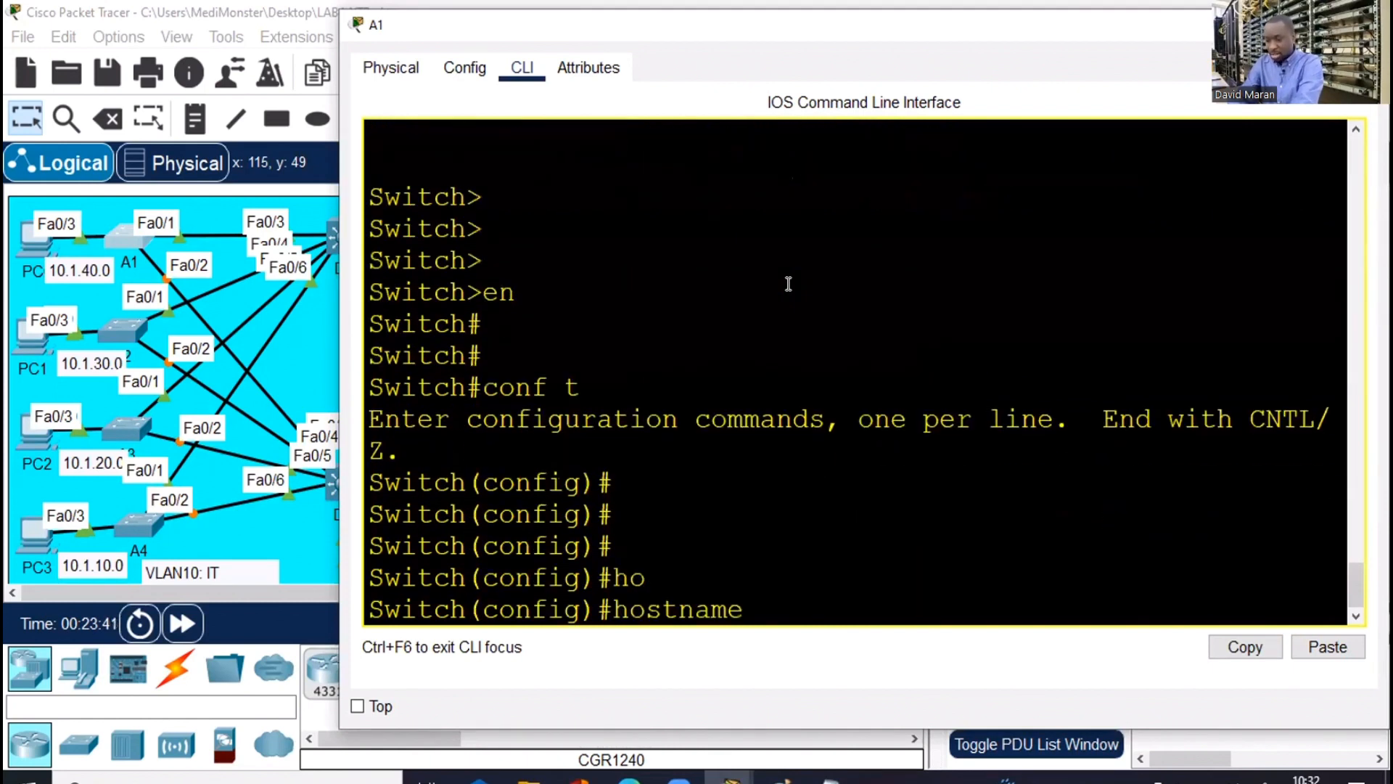
text(A1)
key(Return)
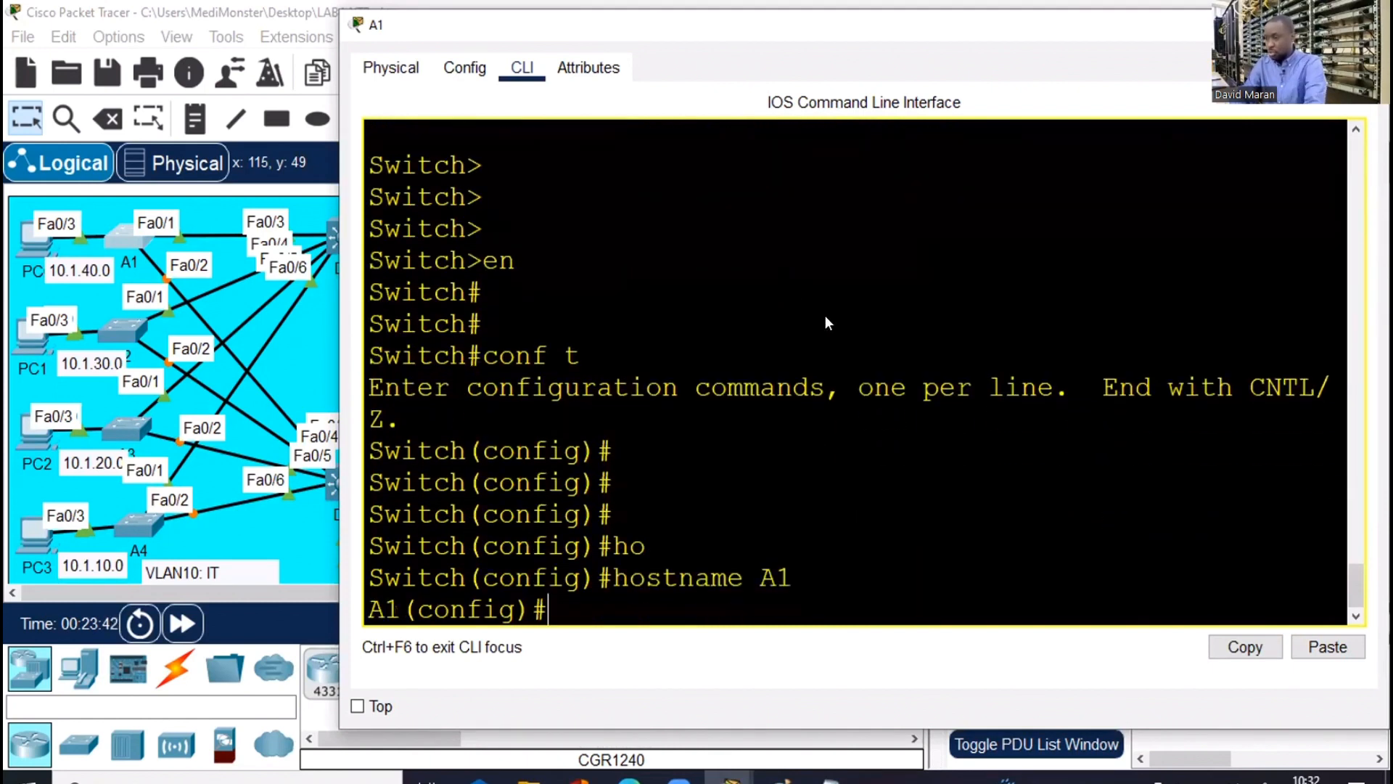
text(vlan 10 name IT vlan 20 name RH vlan 30 name COMMERCIAL vlan 40 name COMPTABILITE vlan 50 name SERVEUR)
Exit configuration, verify VLANs 10–50 with show vlan brief, and close A1's window
key(Return)
text(e)
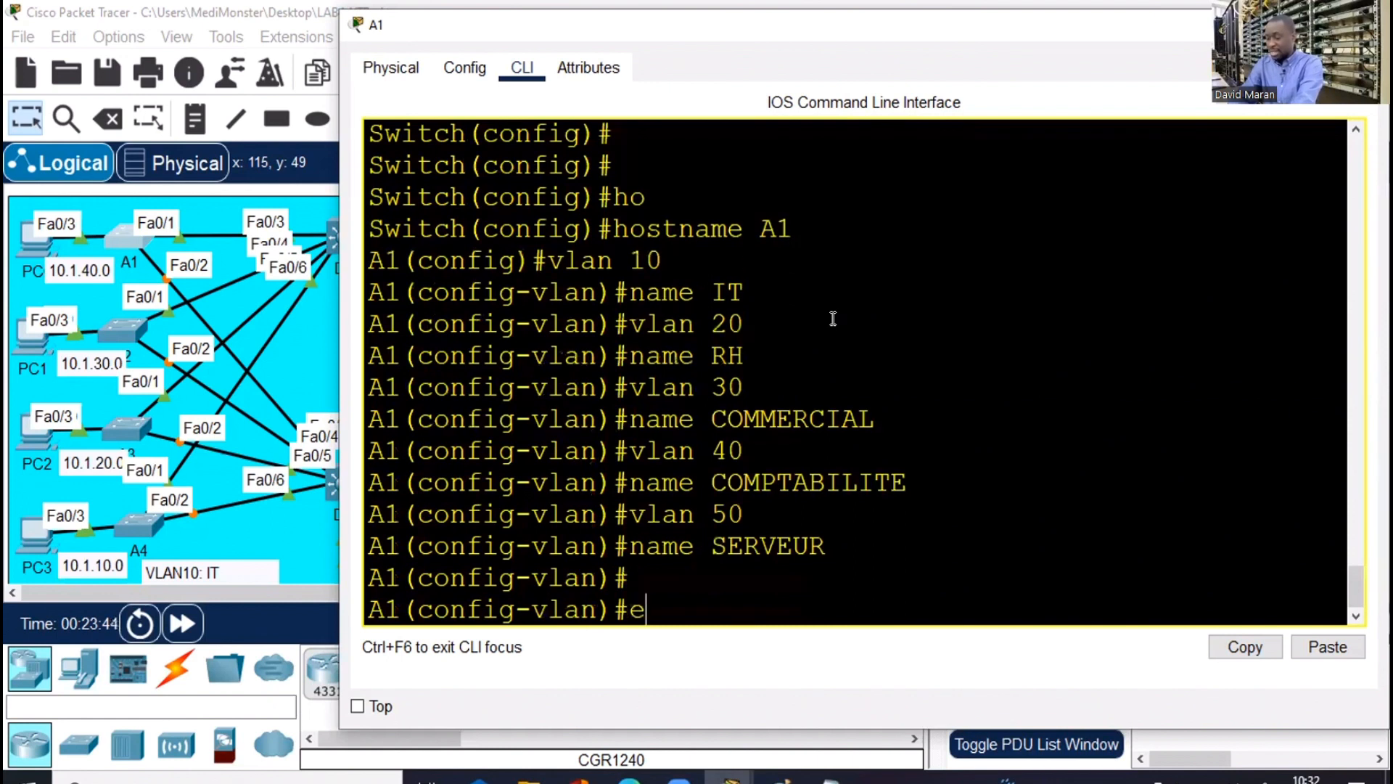
text(nd)
key(Return)
key(Return)
key(Return)
key(Return)
key(Return)
text(sh)
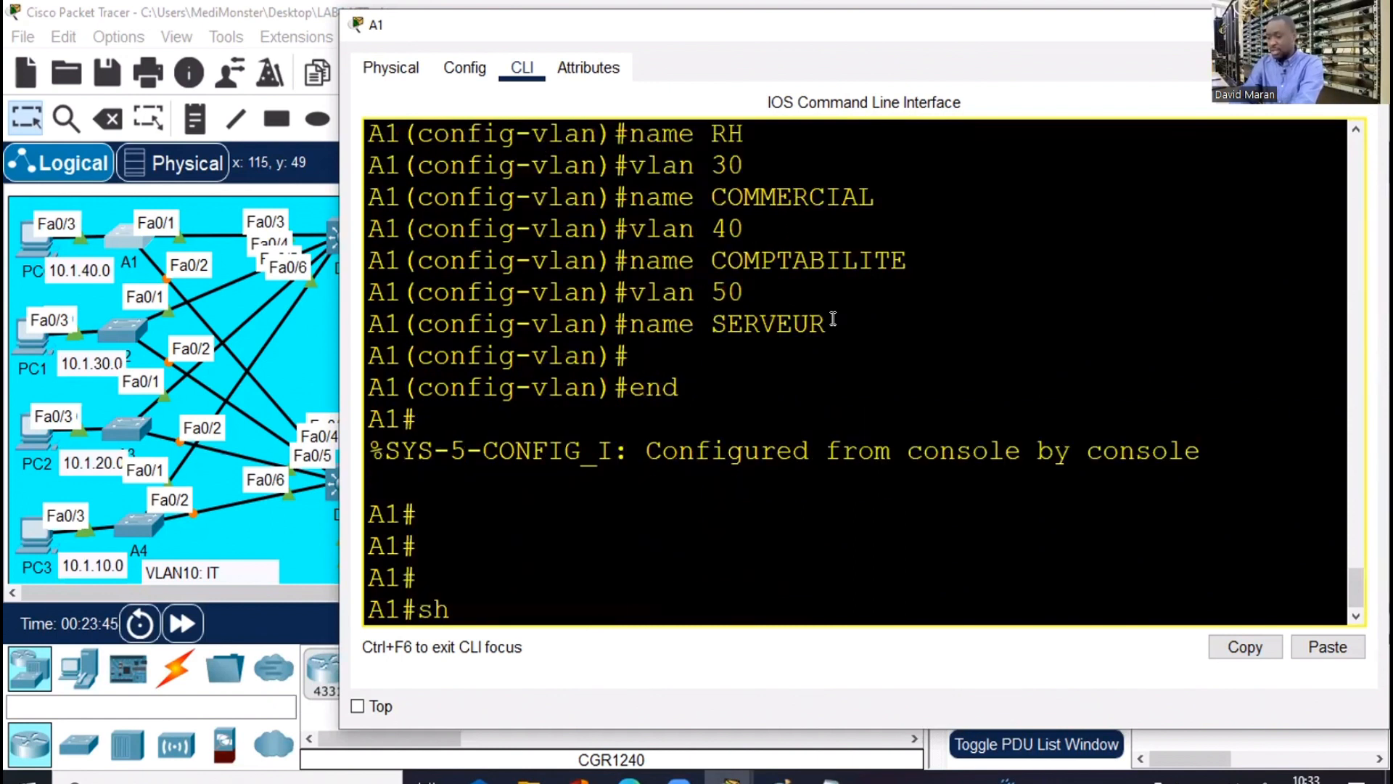
text( vlan br)
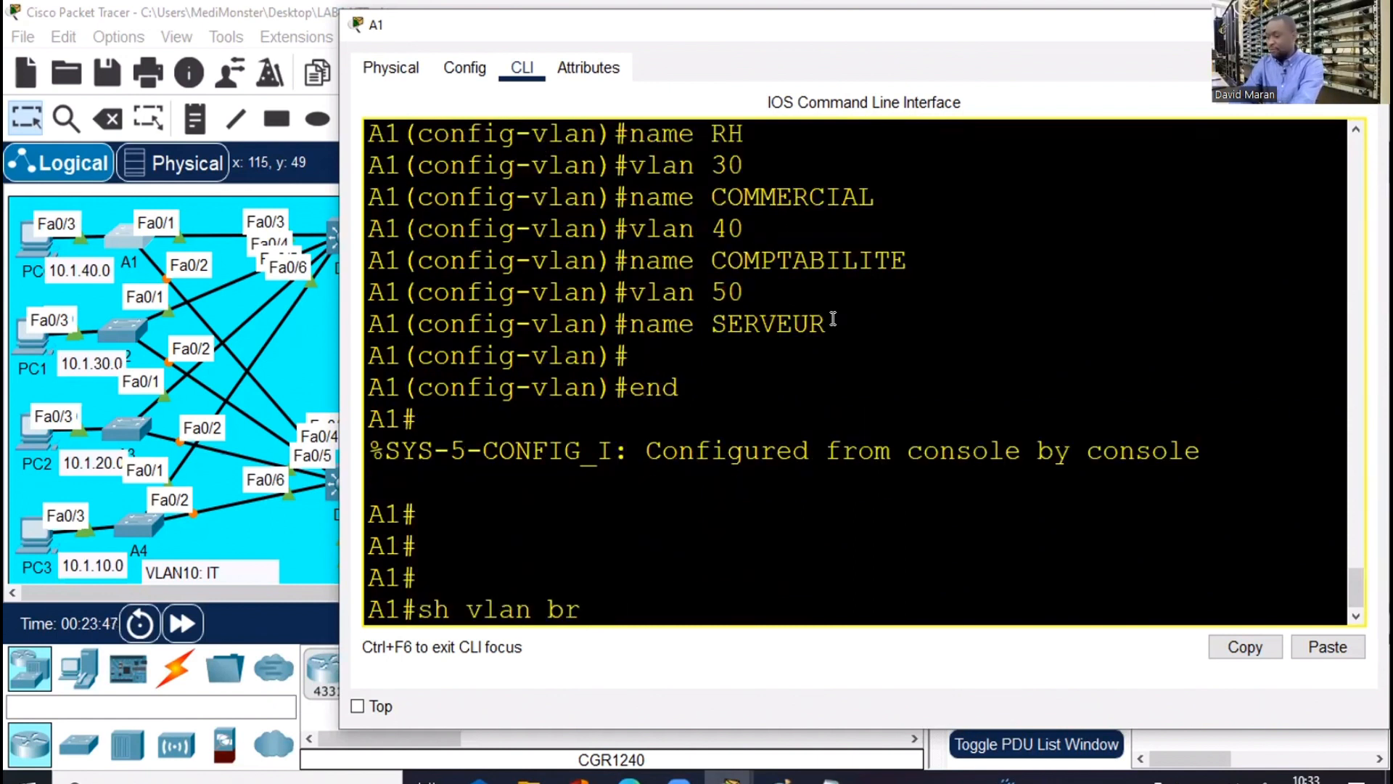
key(Return)
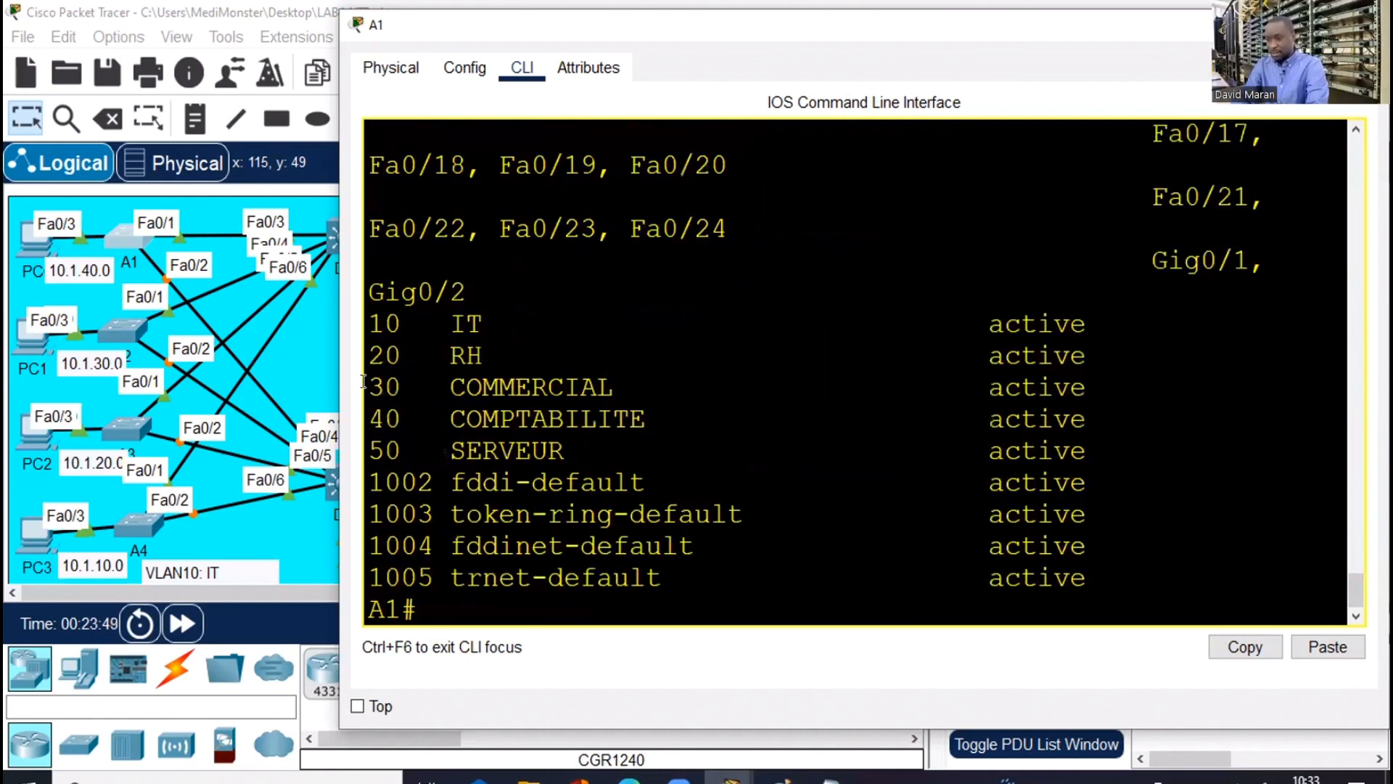
drag(368, 291, 922, 450)
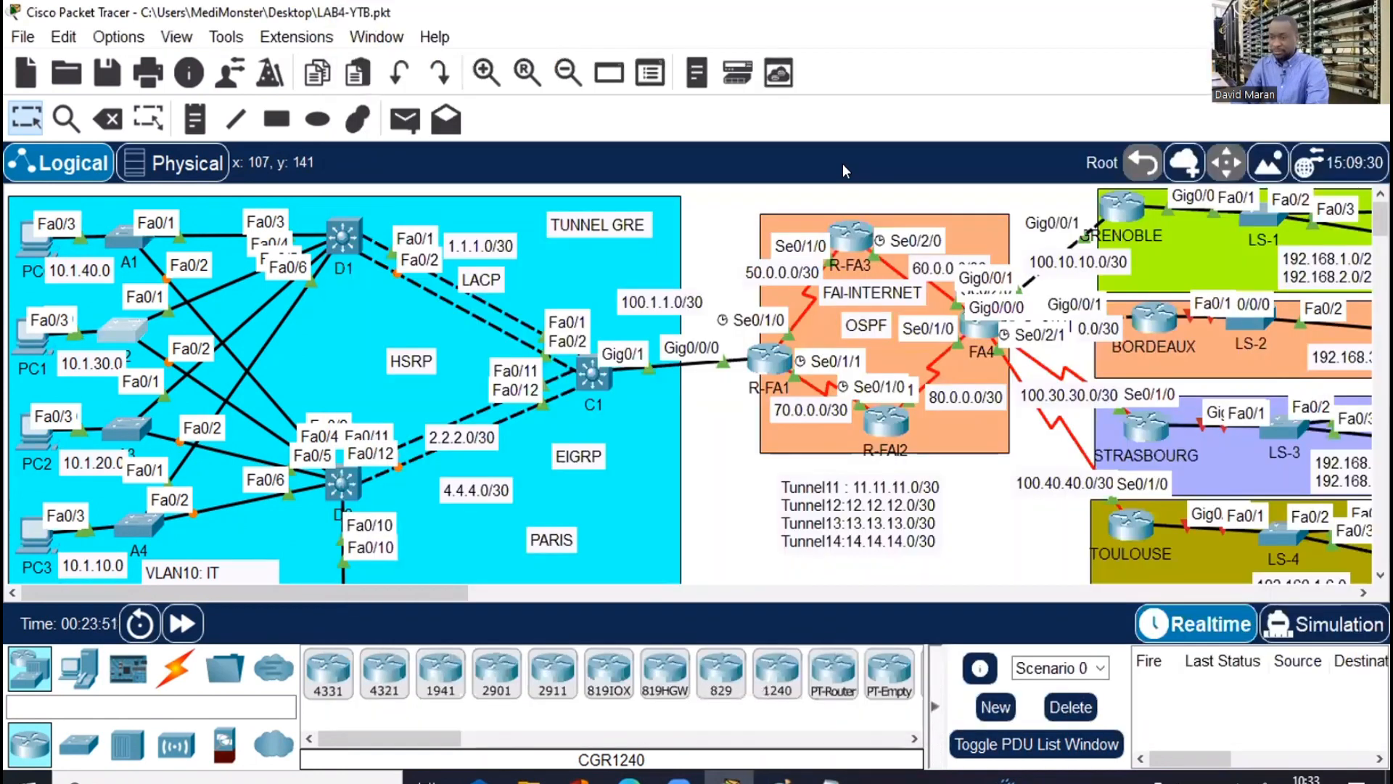
click(111, 328)
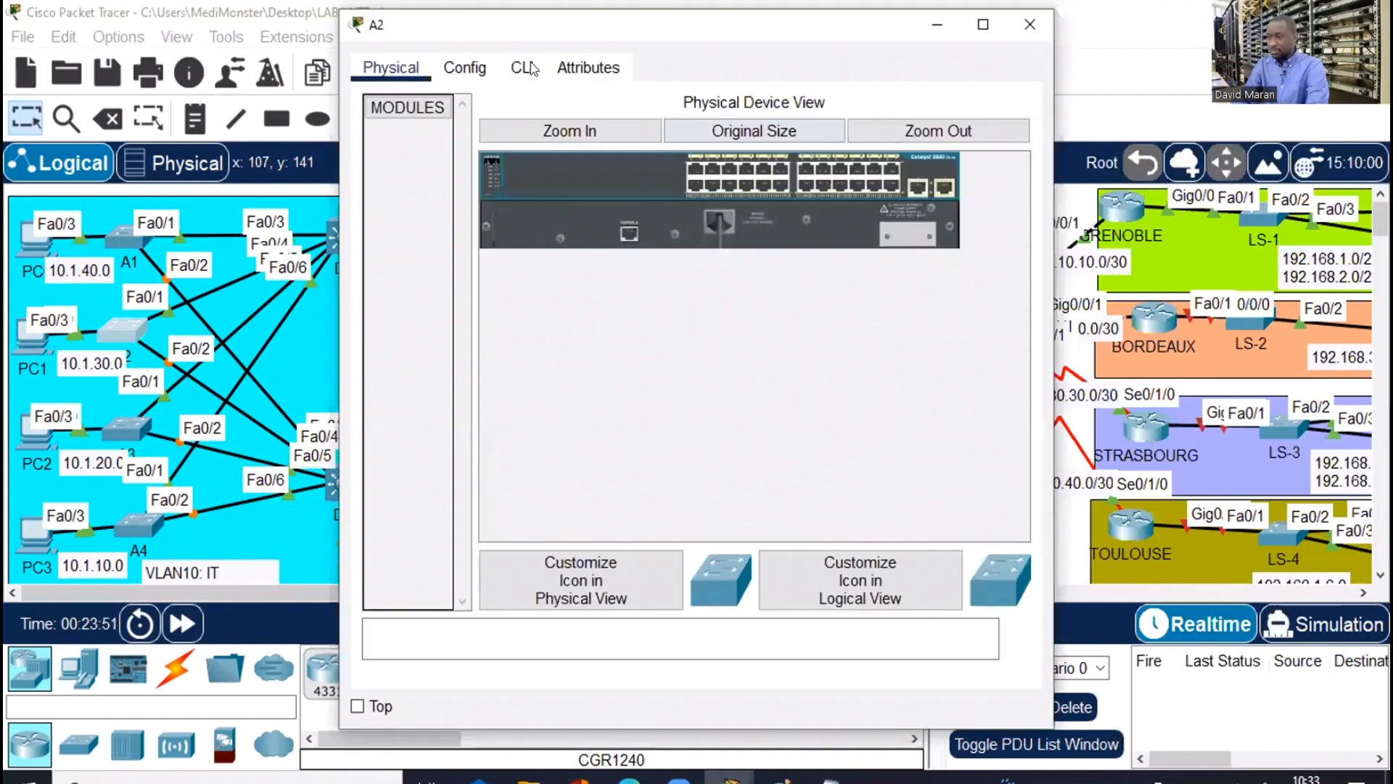
On A2's CLI, enter configuration mode and set hostname A2
click(532, 68)
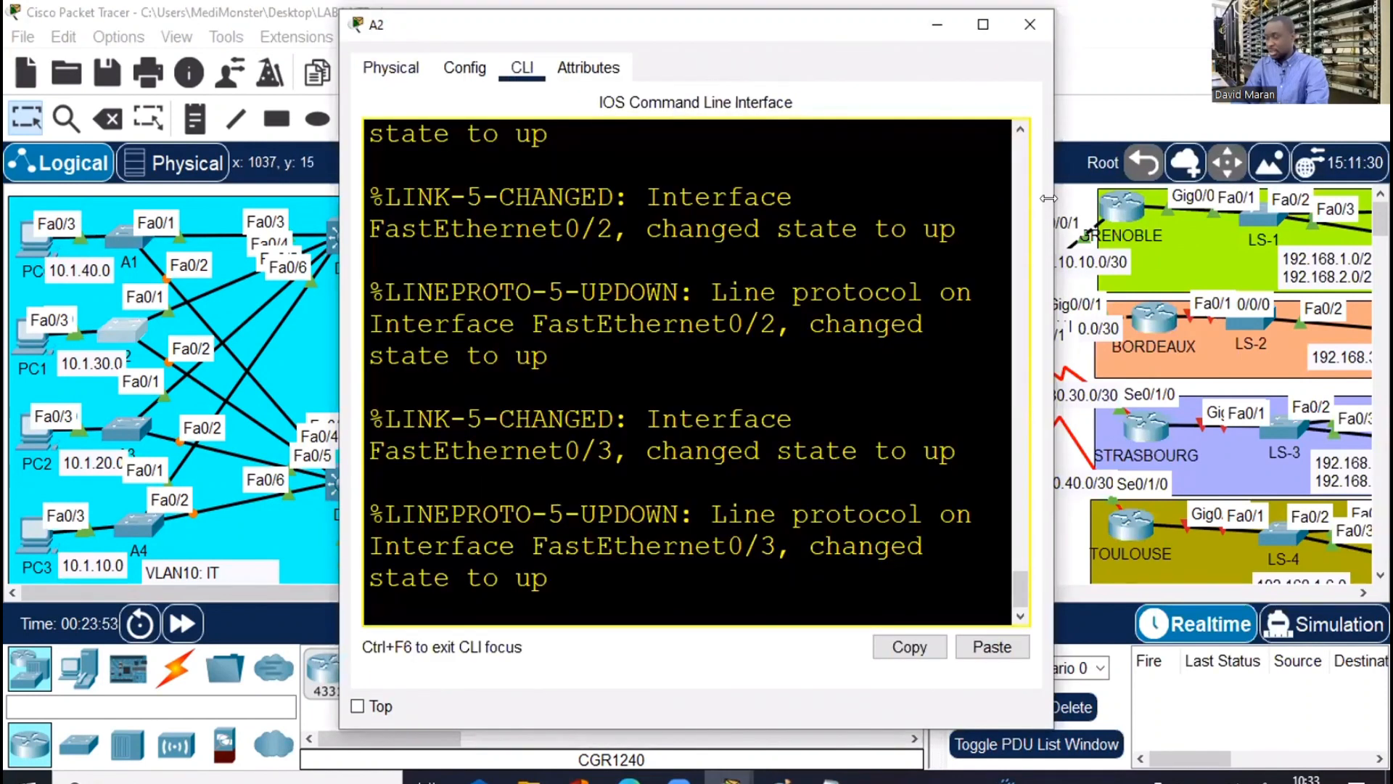
key(Return)
key(Return)
key(Return)
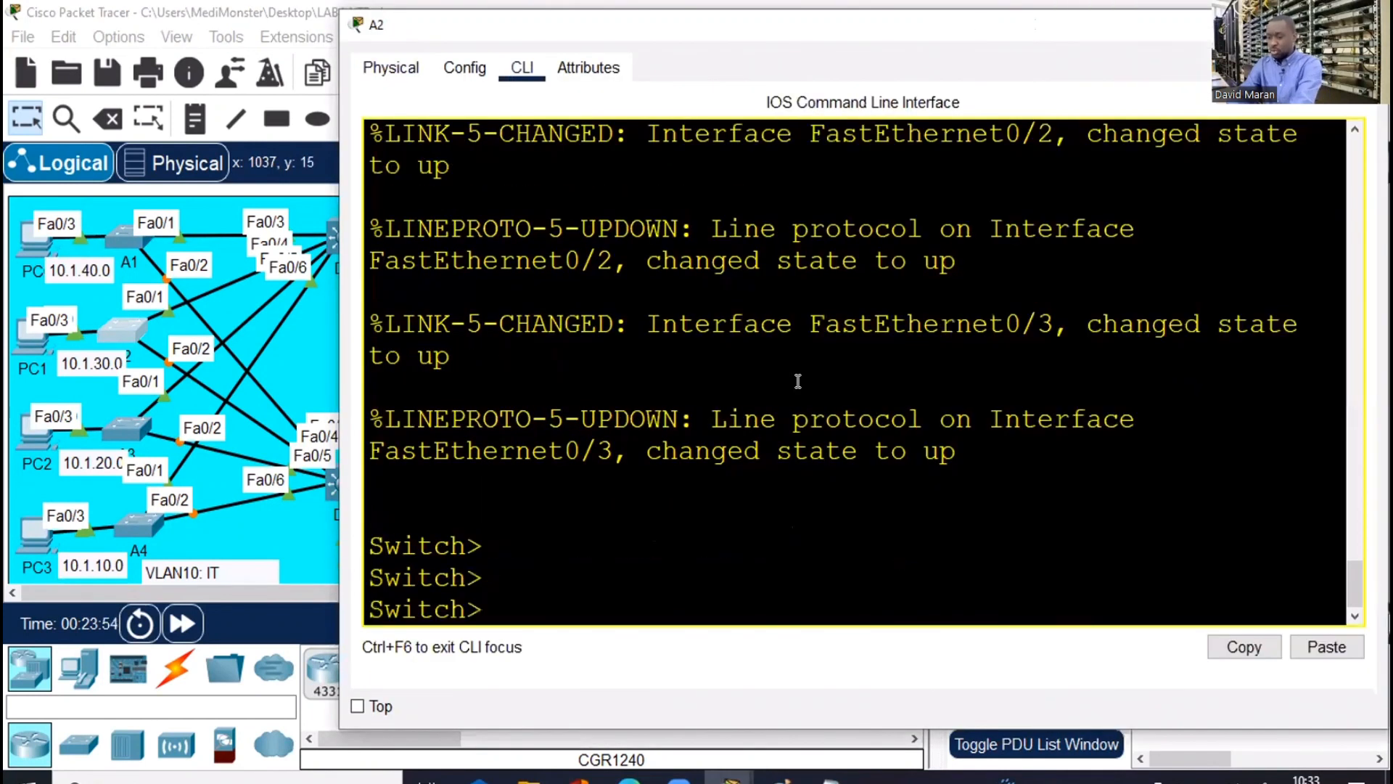
text(en)
key(Return)
key(Return)
text(conf t)
key(Return)
key(Return)
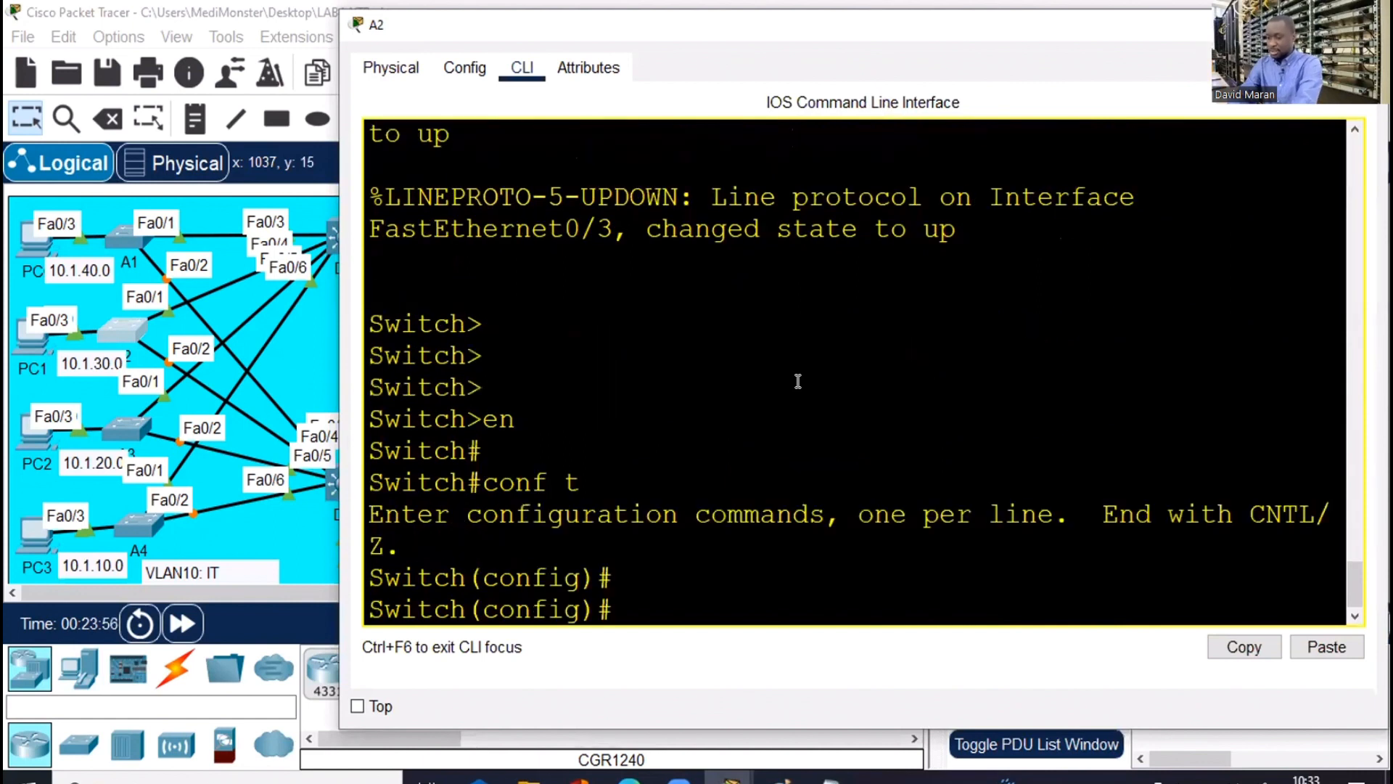
key(Return)
text(ho)
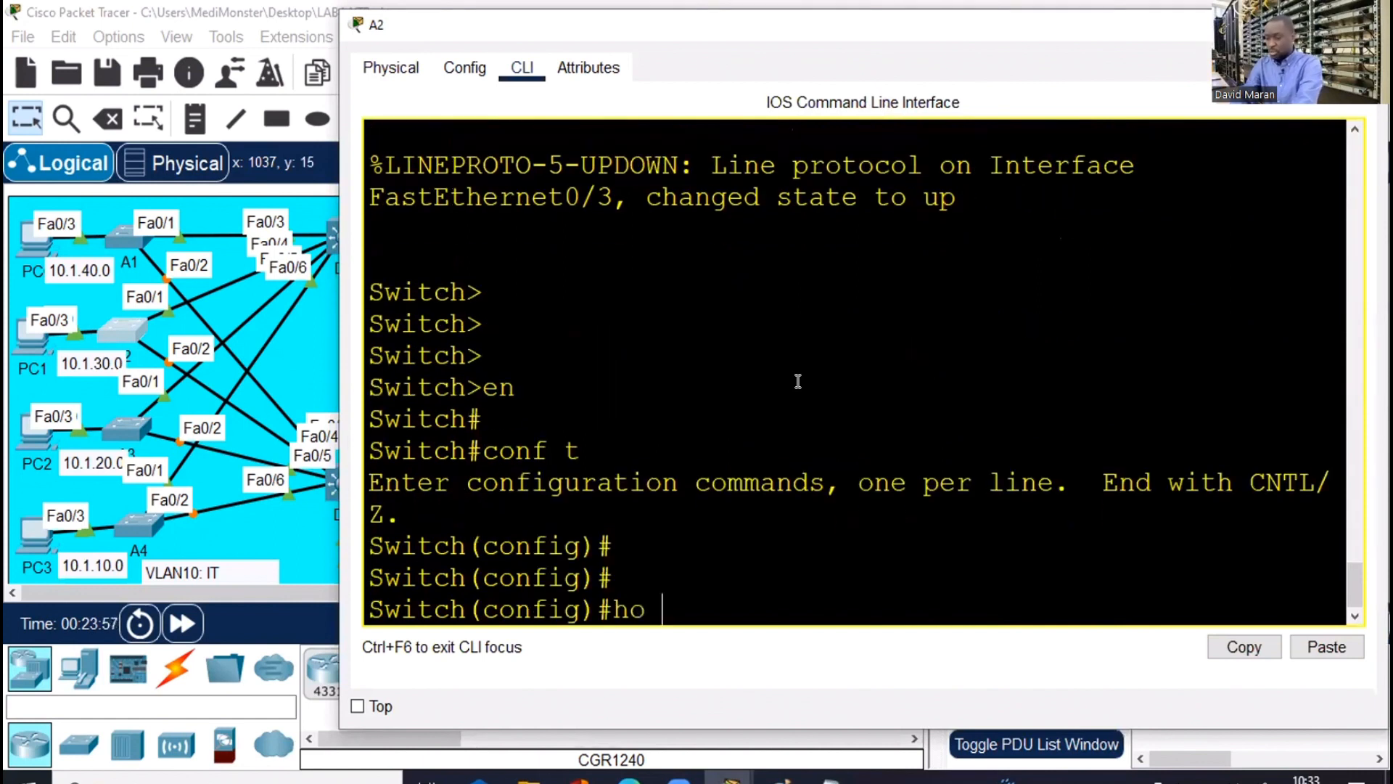
text( A2)
key(Return)
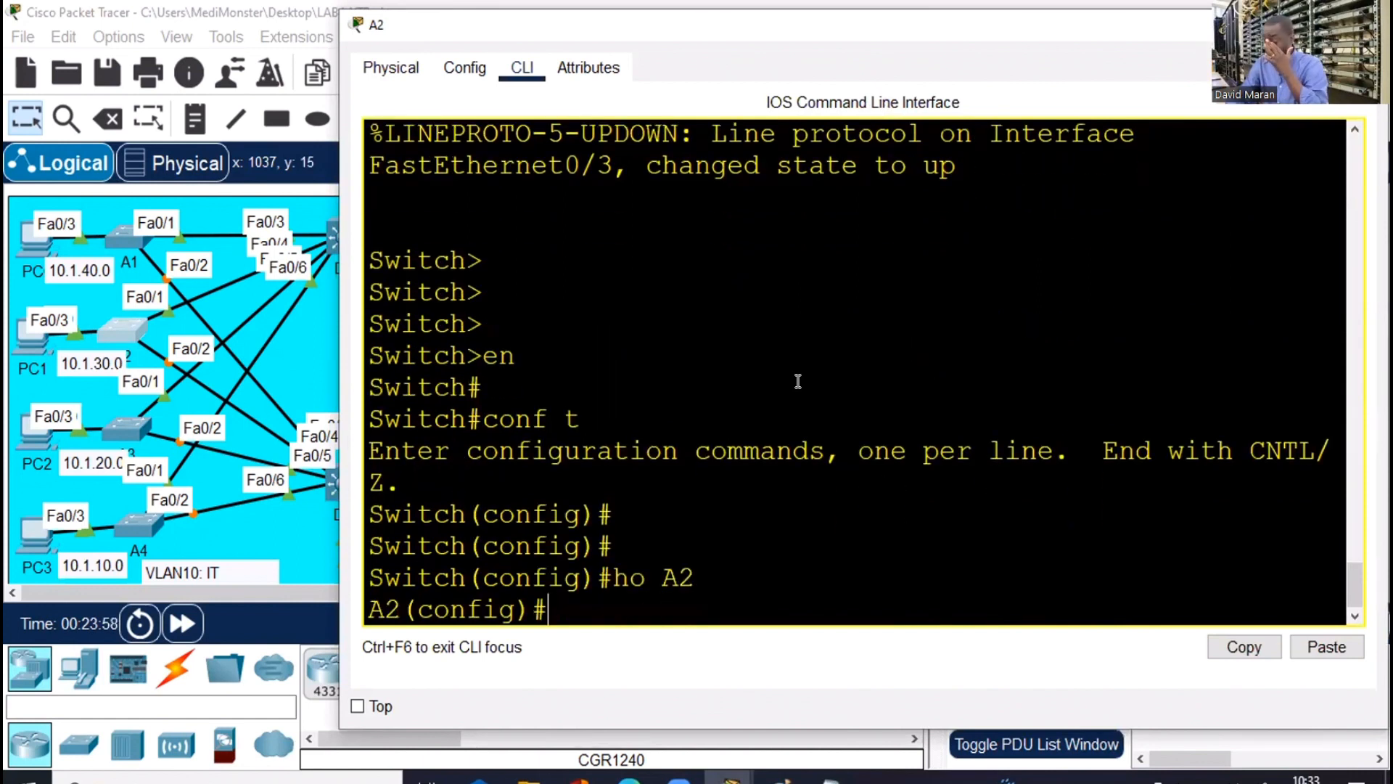
Paste the VLAN 10–50 definitions onto A2, then open switch A3
key(Return)
right_click(801, 385)
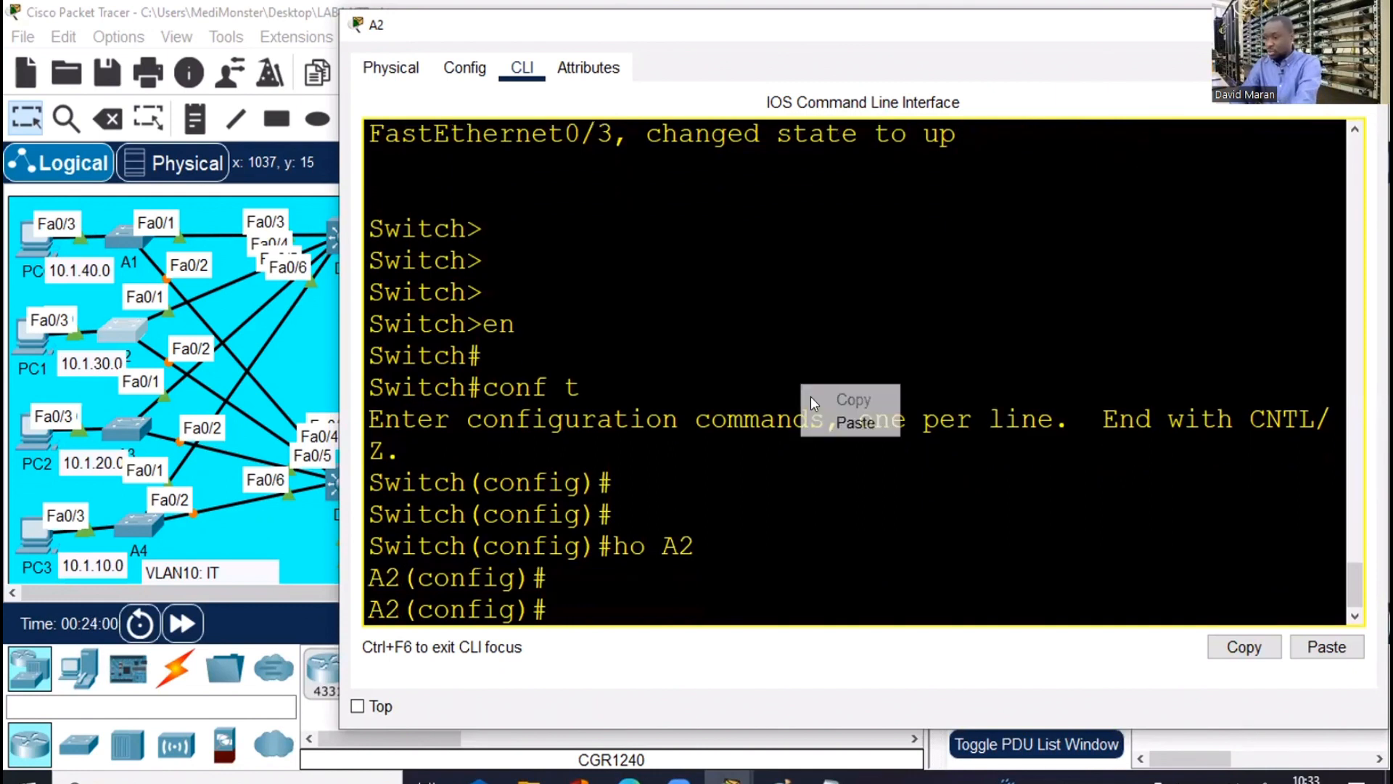
click(854, 422)
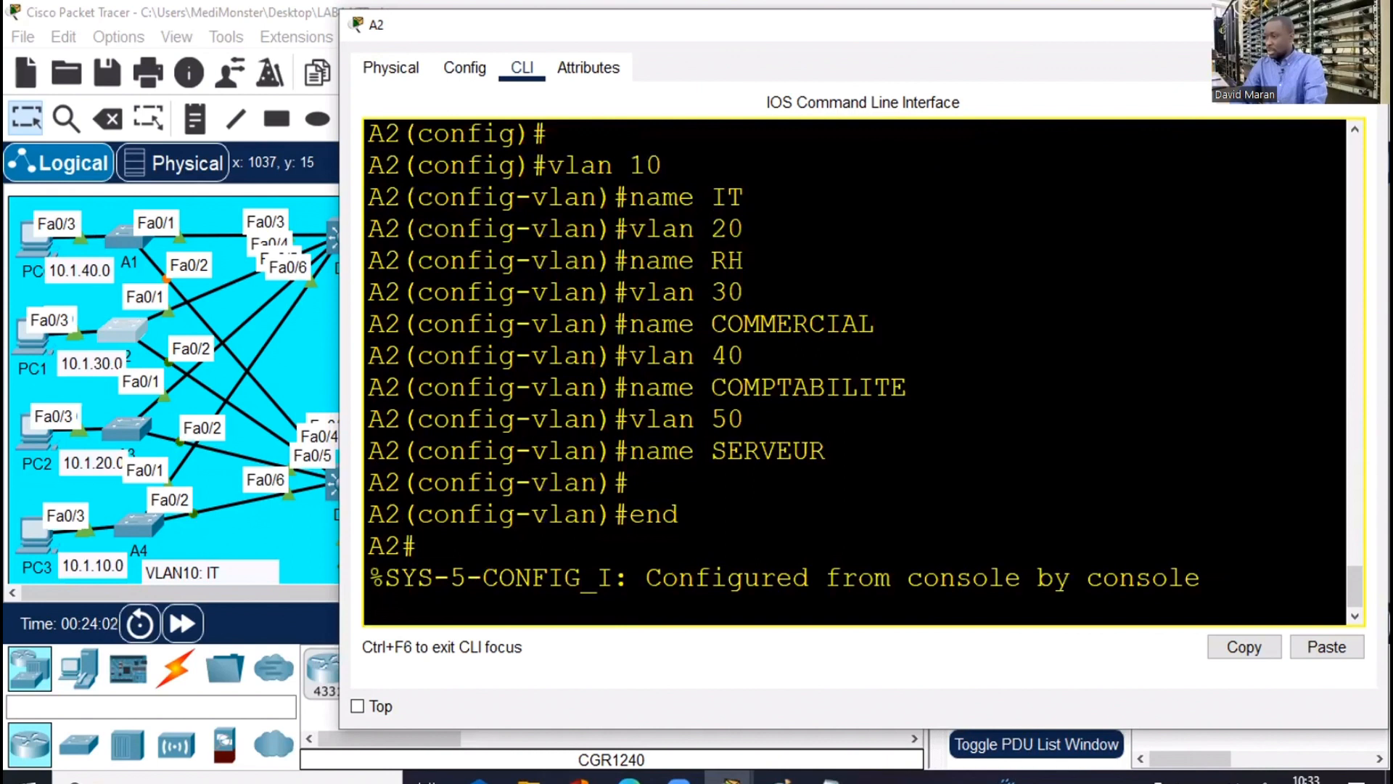
click(77, 525)
click(124, 423)
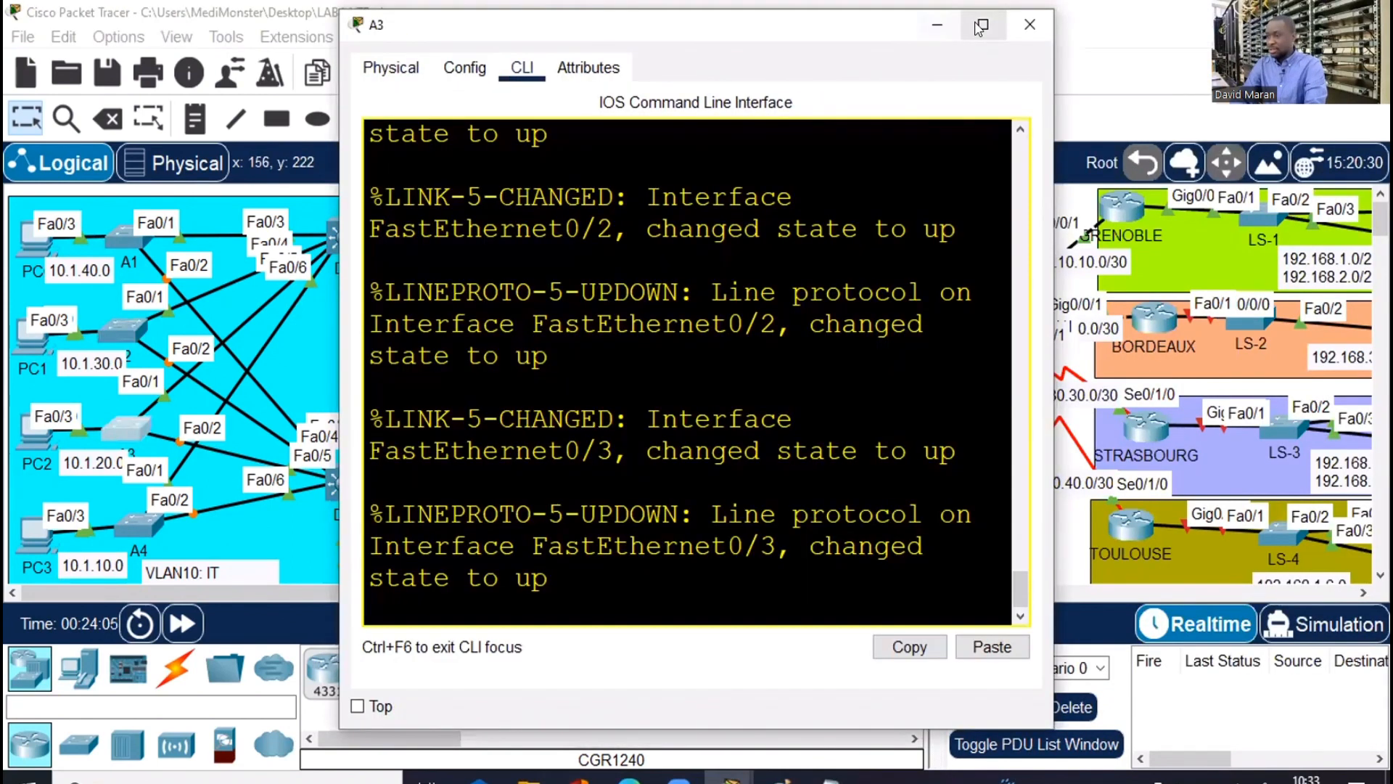
On A3's CLI, enter configuration mode, set hostname A3 and paste VLANs 10–50
click(983, 25)
key(Return)
key(Return)
text(en)
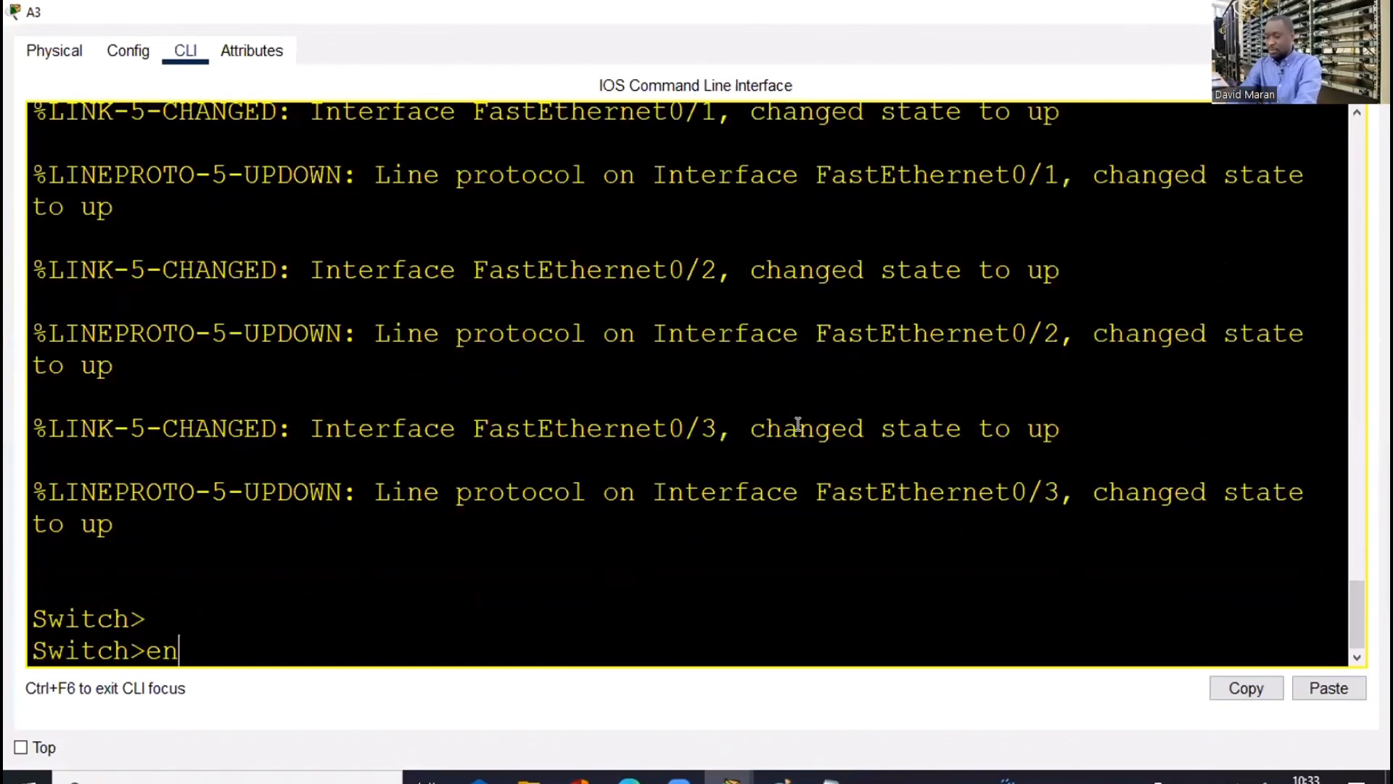
key(Return)
text(conf tch#conf)
key(Return)
text(ho)
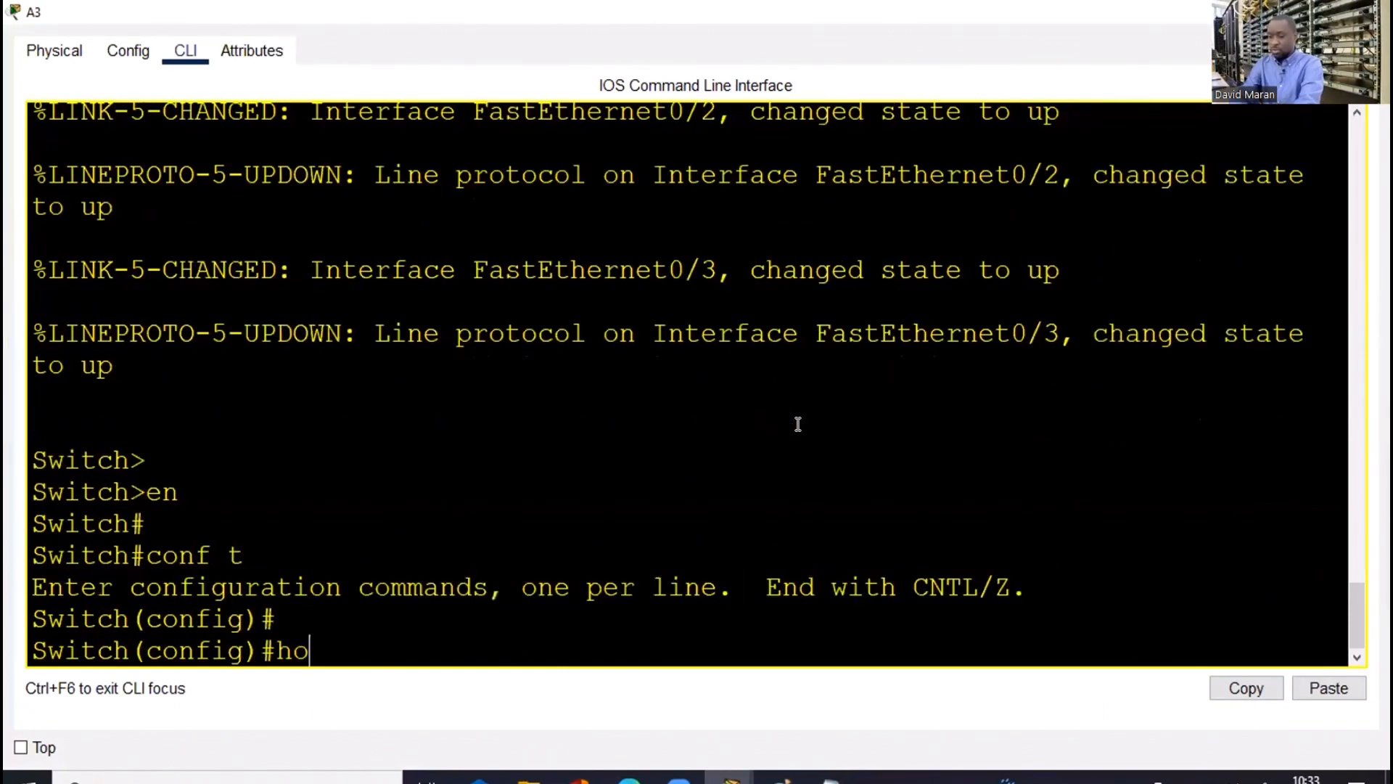
text( A3)
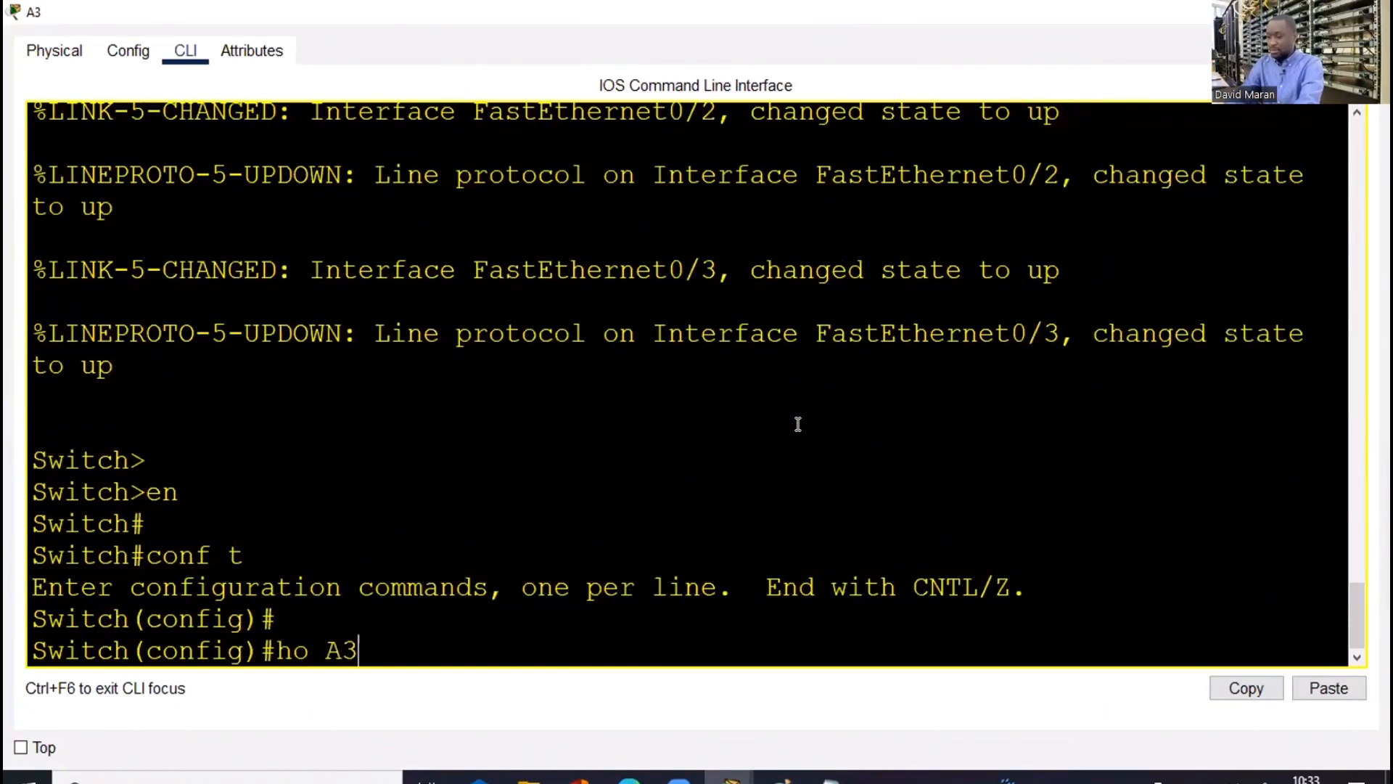
key(Return)
key(Return)
right_click(802, 429)
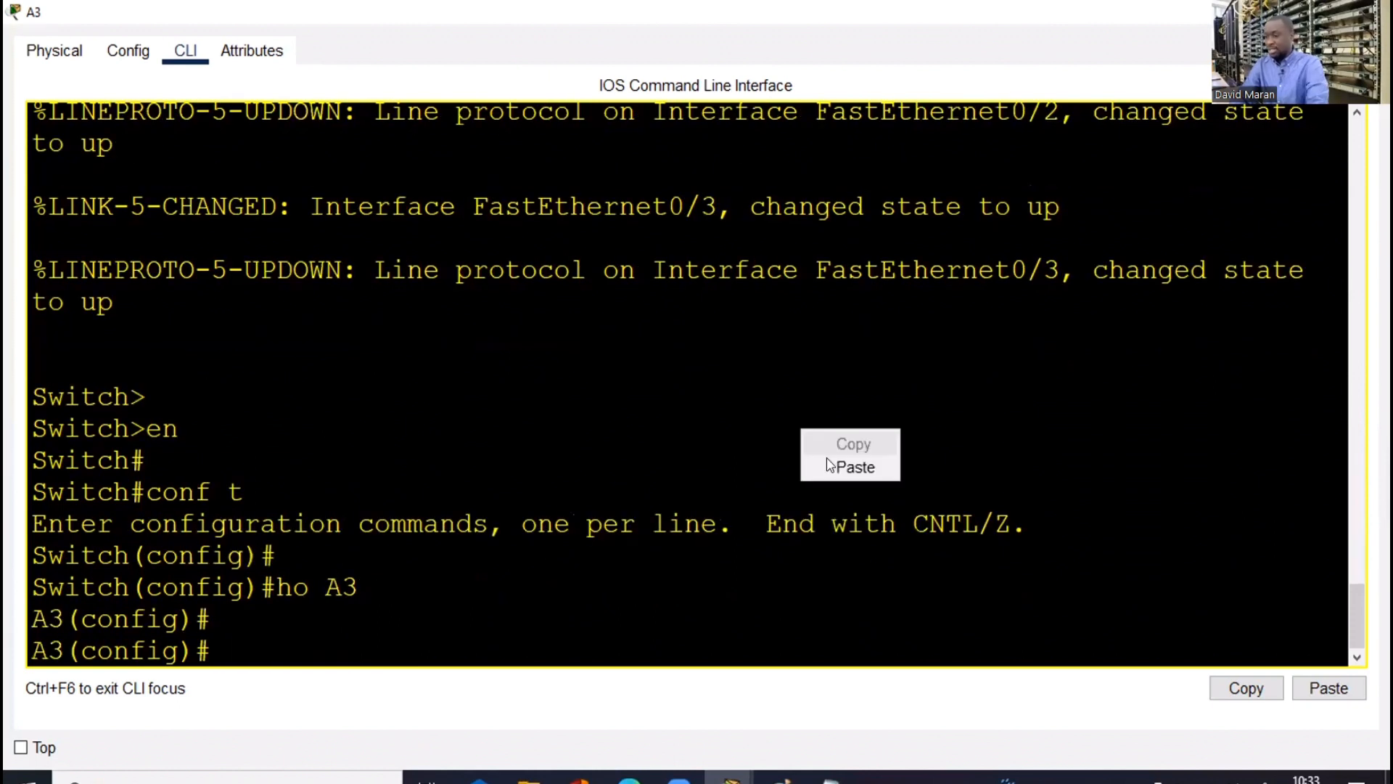
click(834, 463)
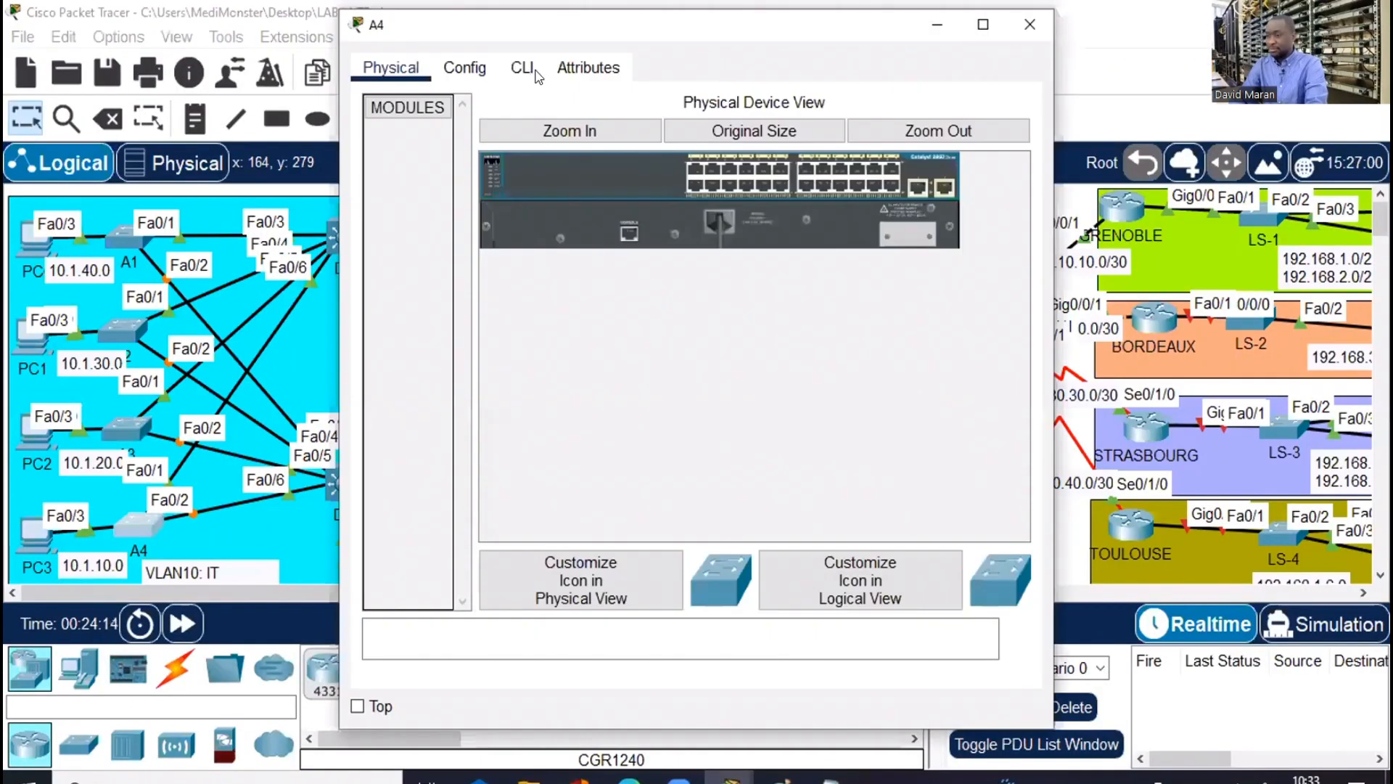
Maximize A4's CLI, enter configuration mode and set hostname A4
click(522, 68)
key(super+Up)
key(Return)
key(Return)
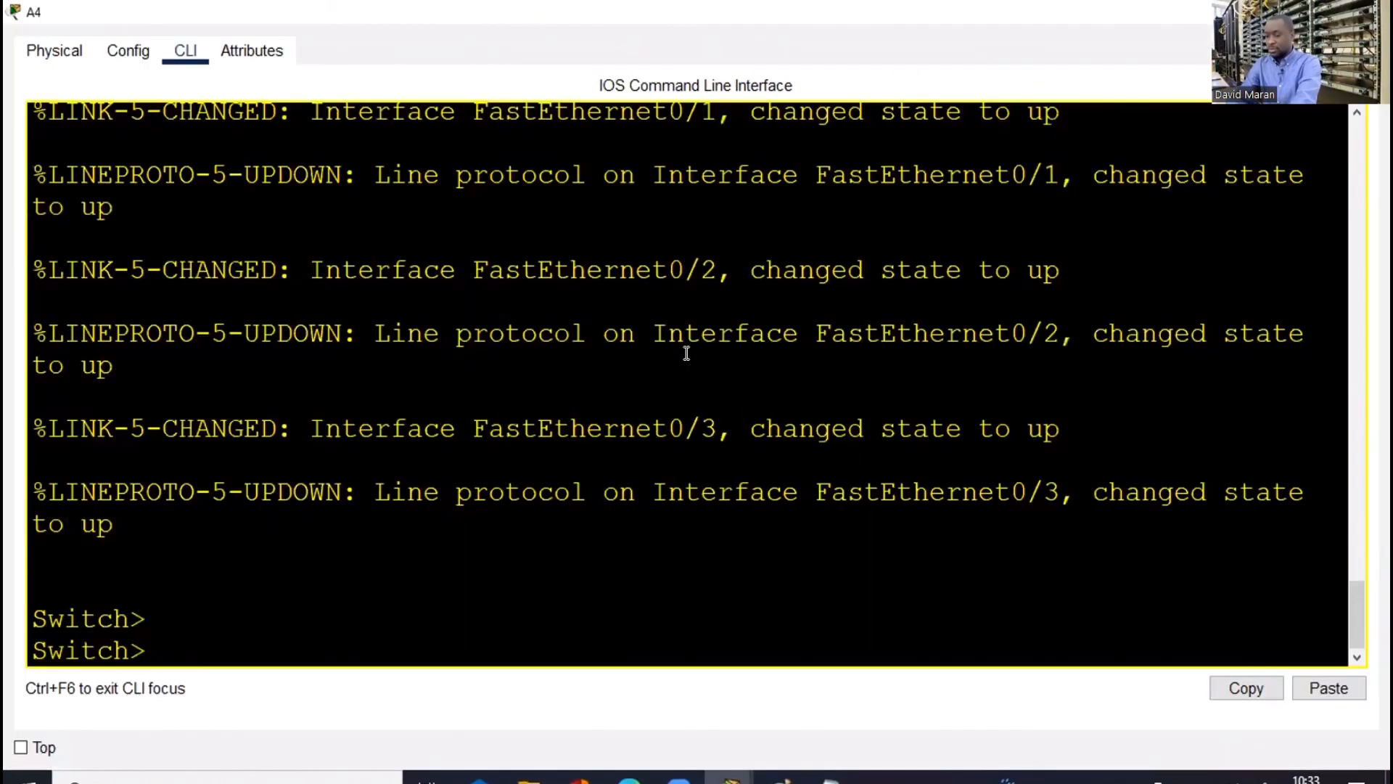
text(EN)
key(Return)
key(Return)
key(Return)
text(conf)
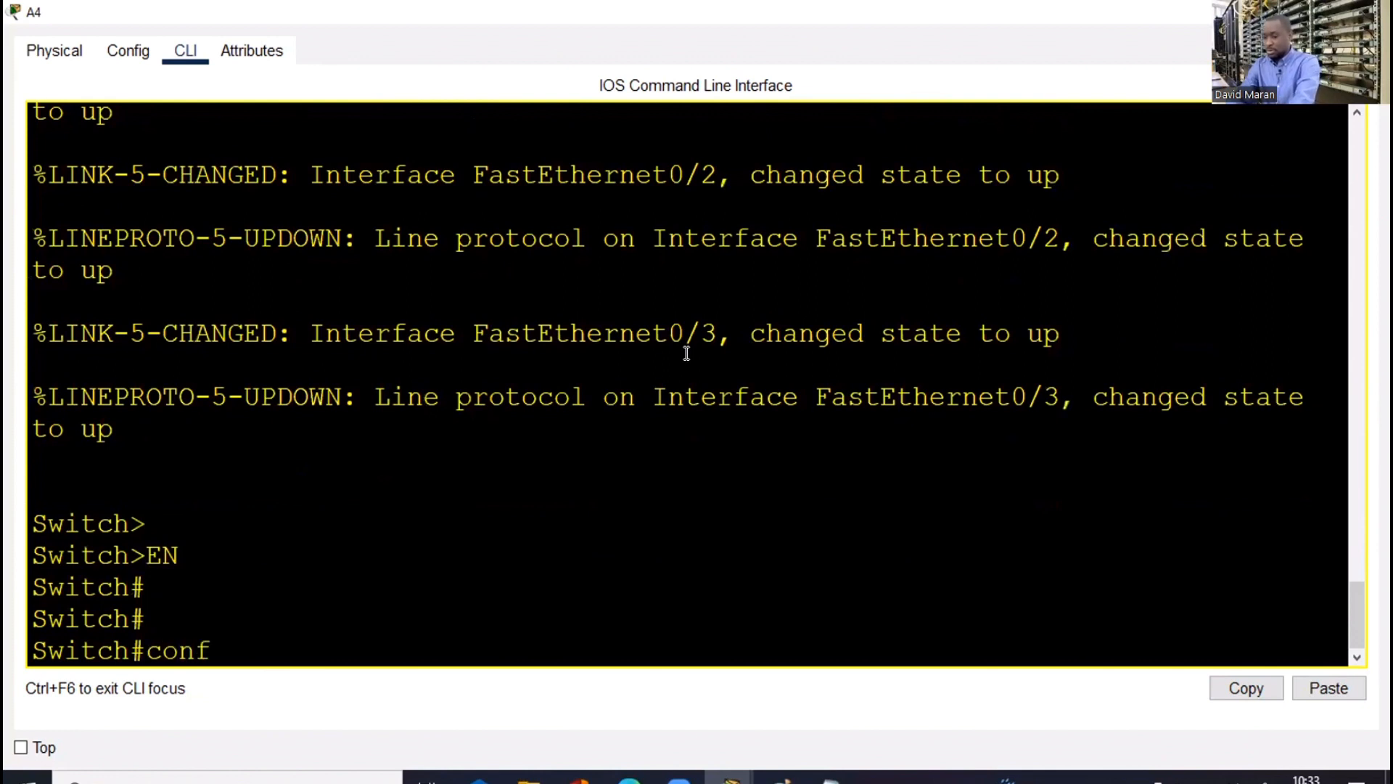
text( t)
key(Return)
key(Return)
key(Return)
text(ho)
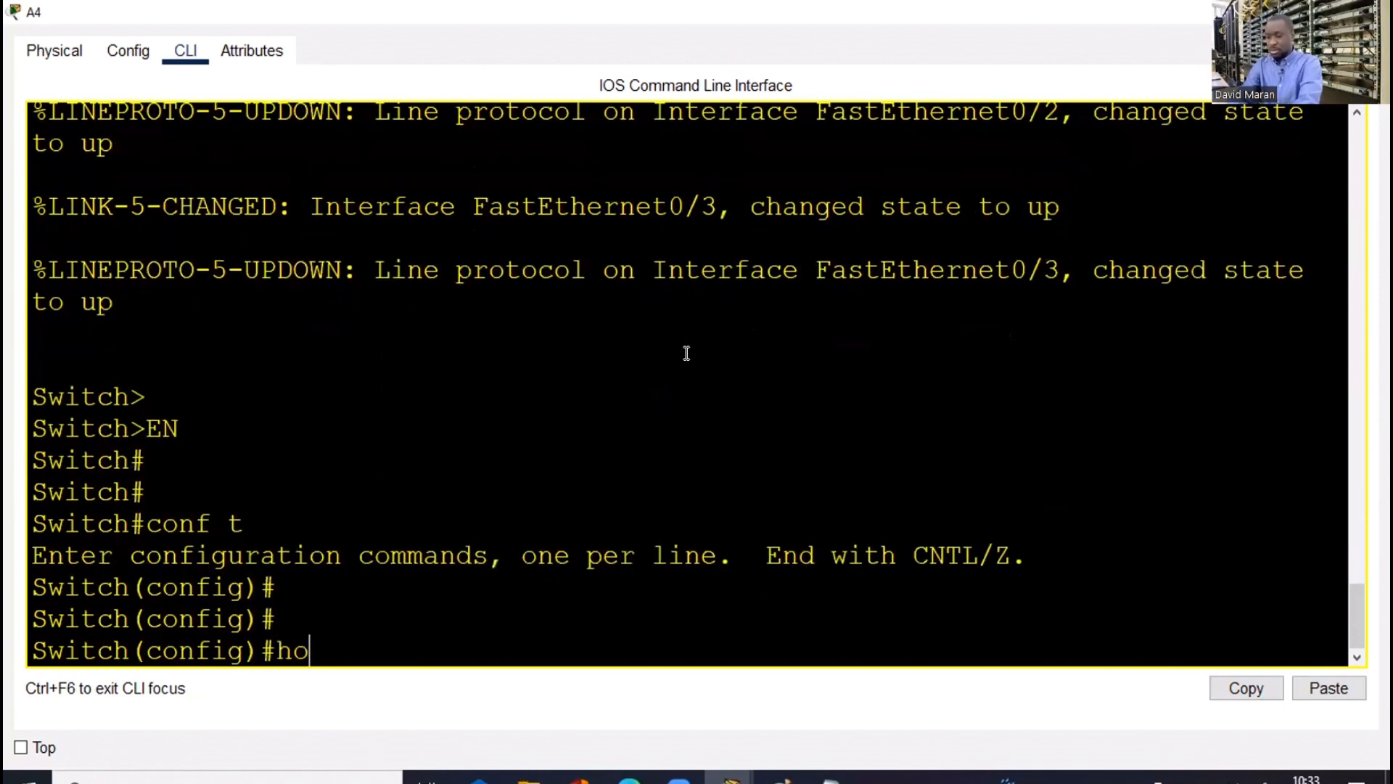
key(Tab)
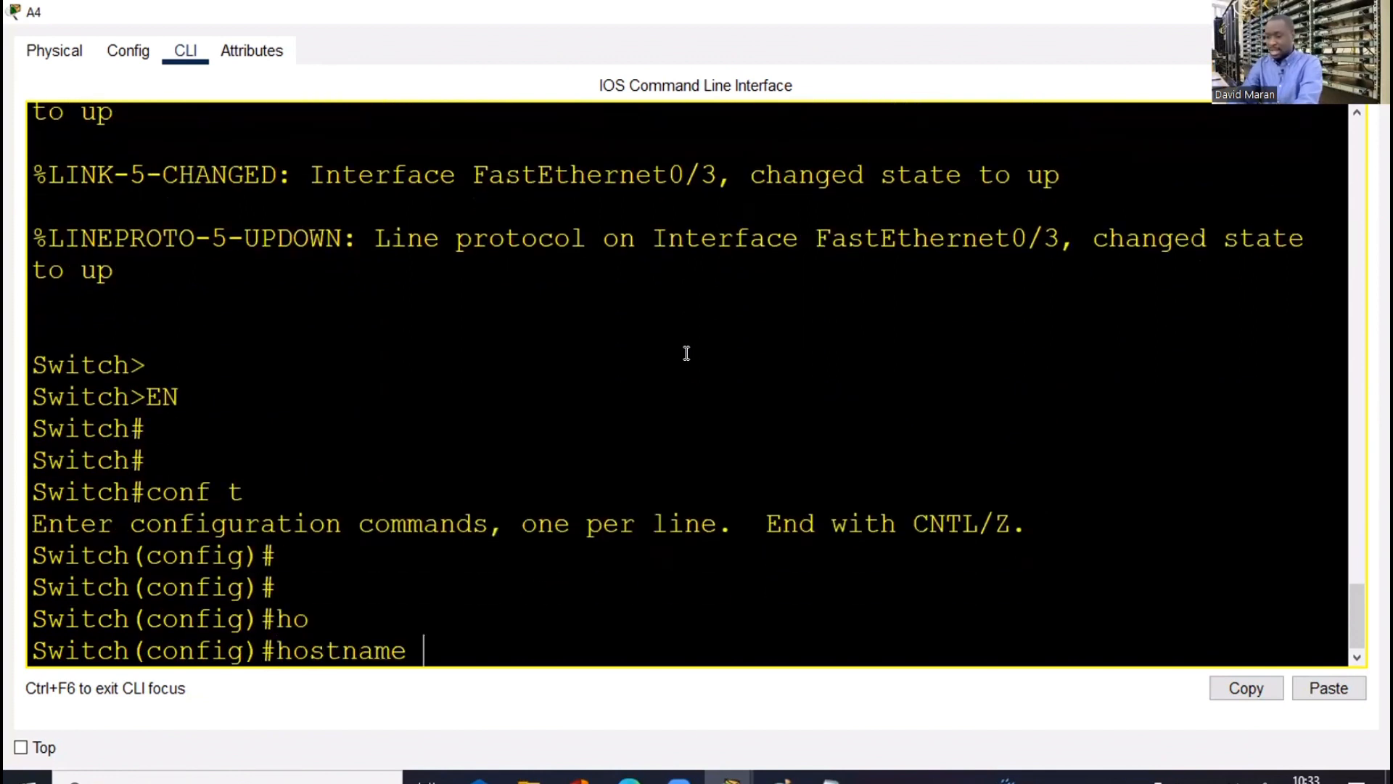
text(A4)
key(Return)
Paste the VLAN 10–50 definitions onto A4, exit configuration and save with wr
right_click(689, 355)
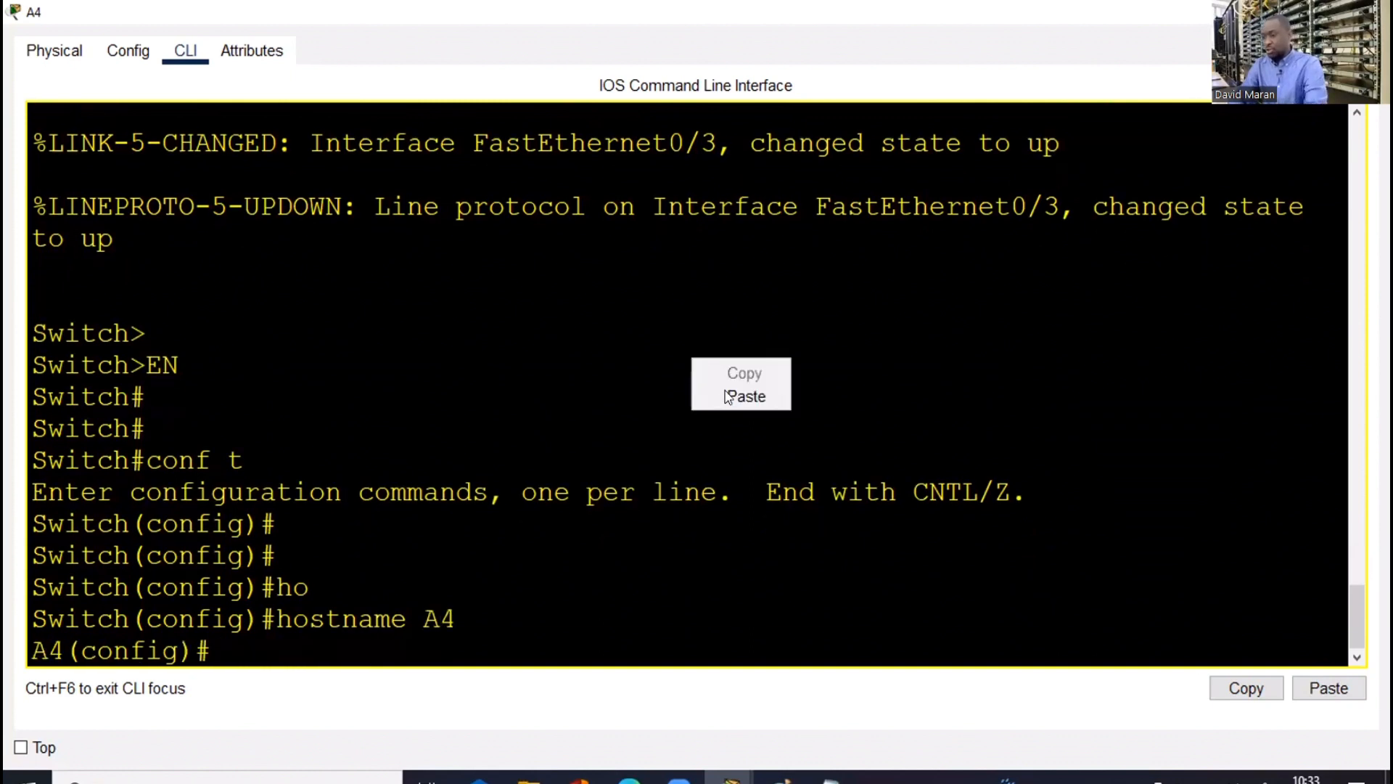
click(718, 394)
key(Return)
key(Return)
key(Return)
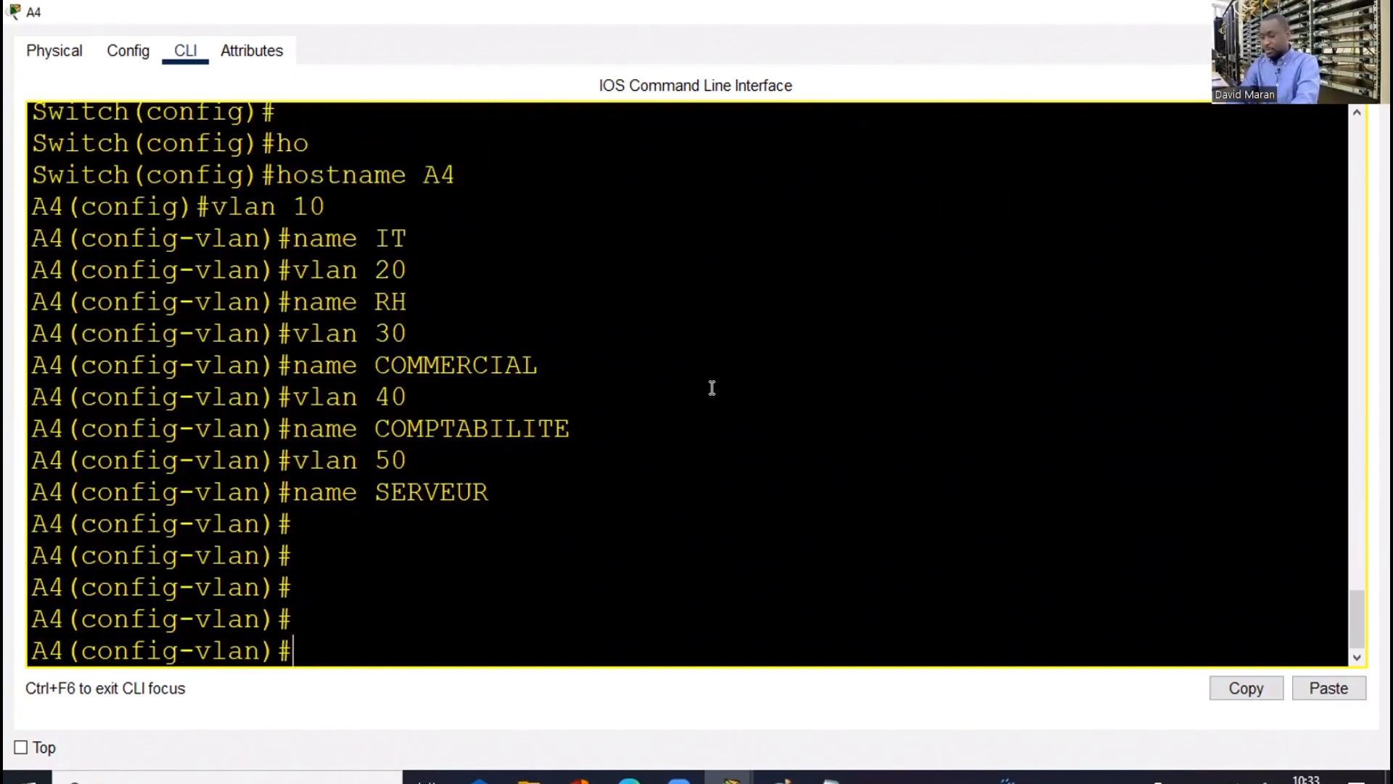
text(end)
key(Return)
key(Return)
text(wr)
key(Return)
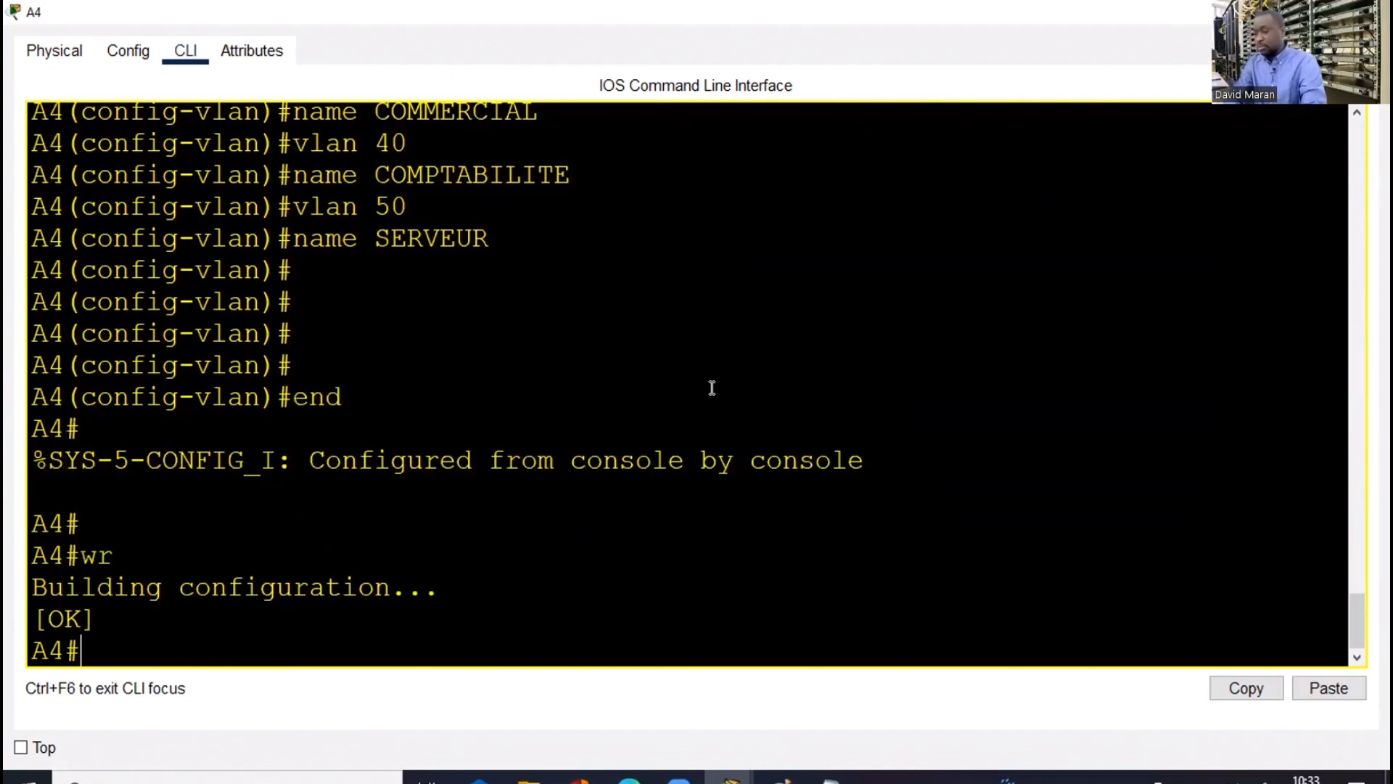
key(alt+Tab)
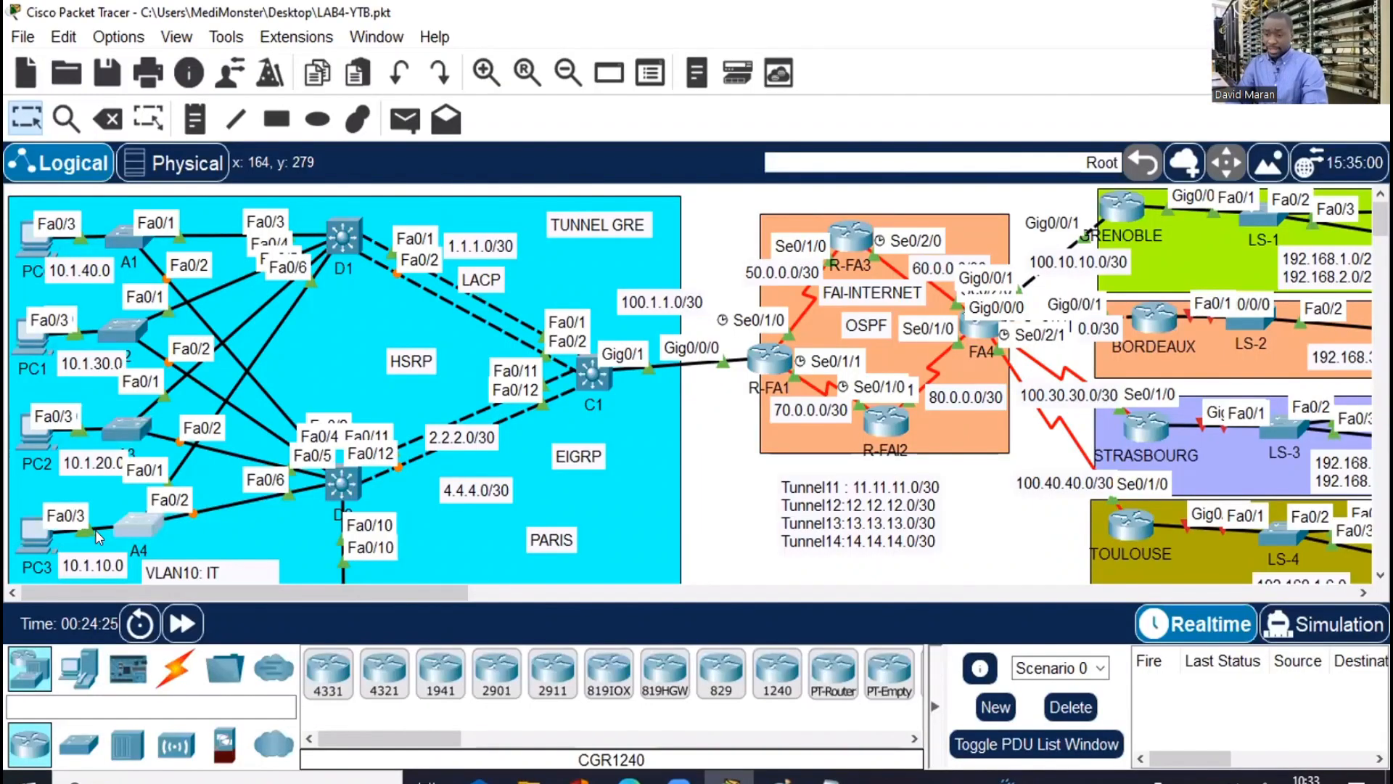
drag(158, 596, 119, 595)
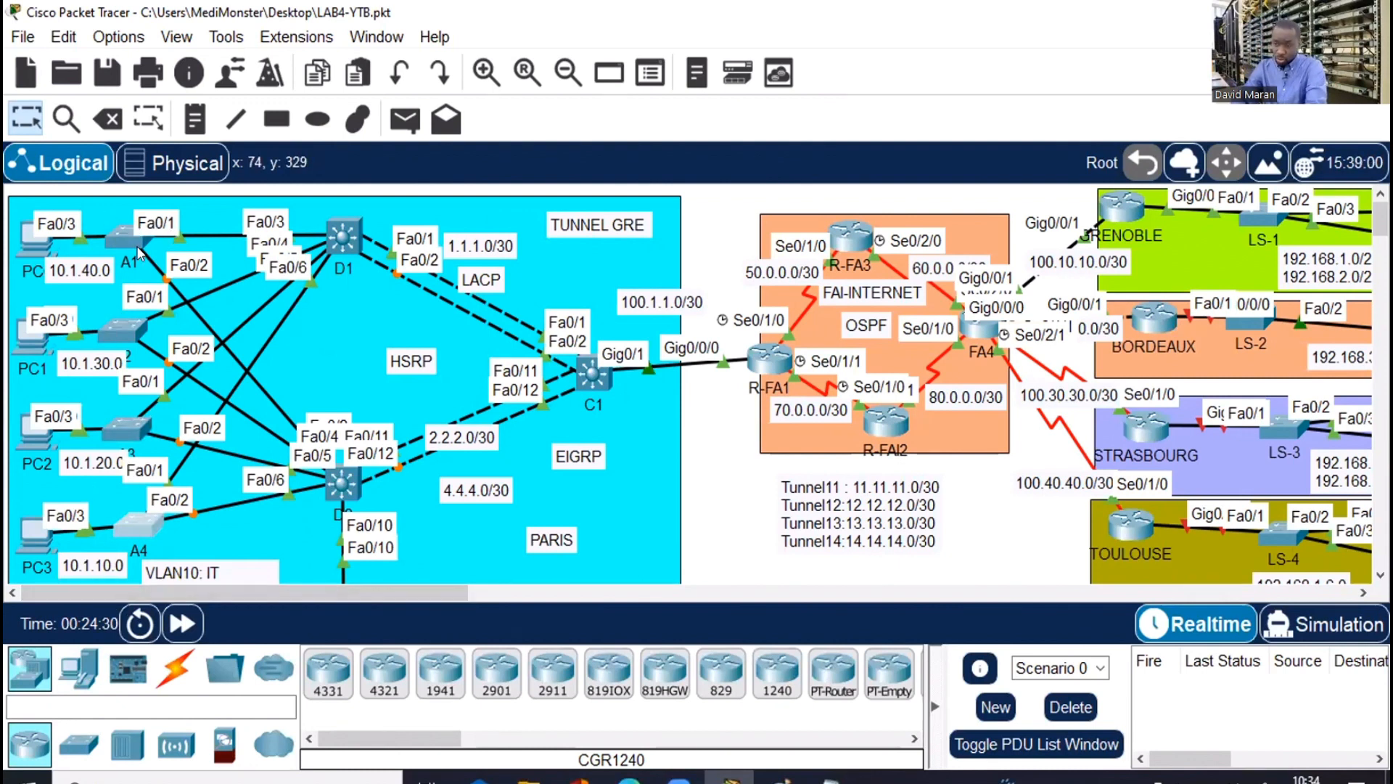
mouse_move(123, 425)
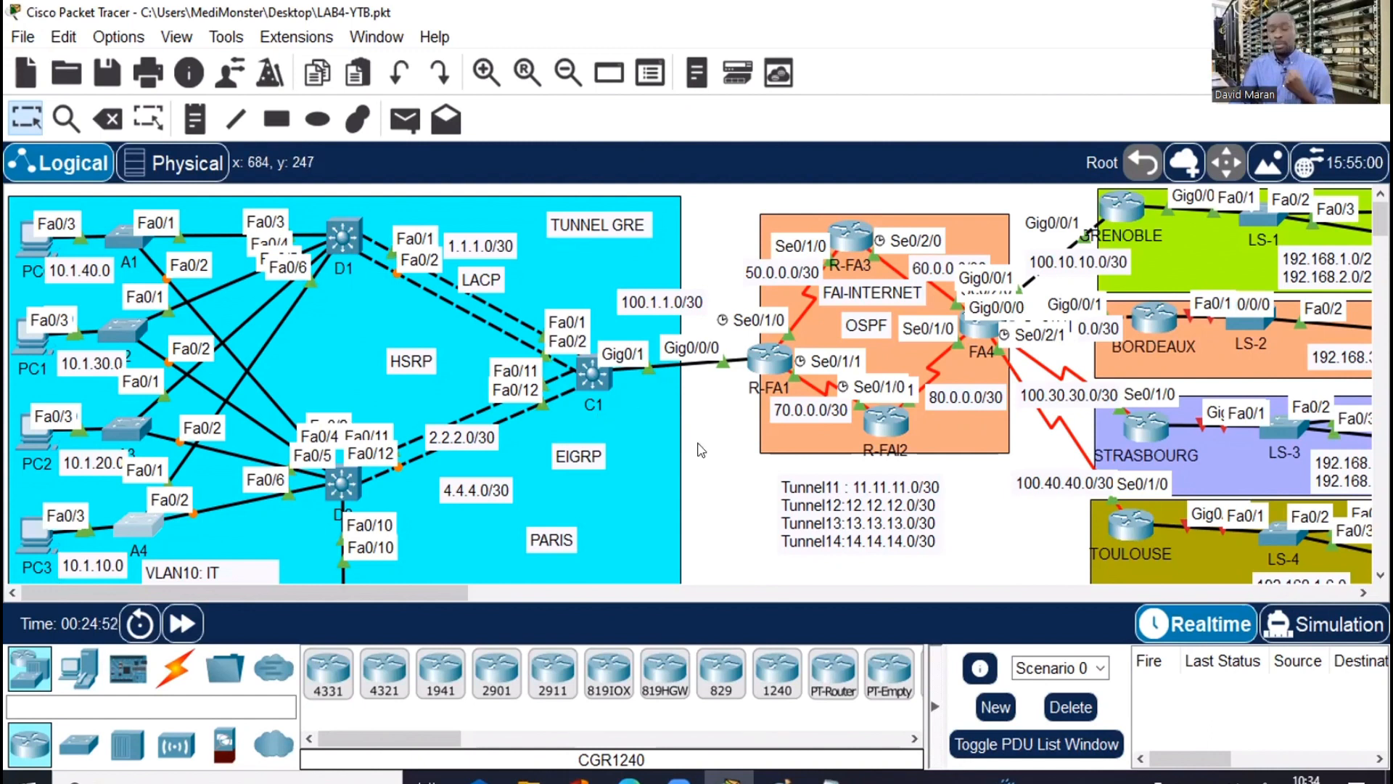
In D1's maximized CLI, enter global configuration mode and set the hostname to D1
click(342, 237)
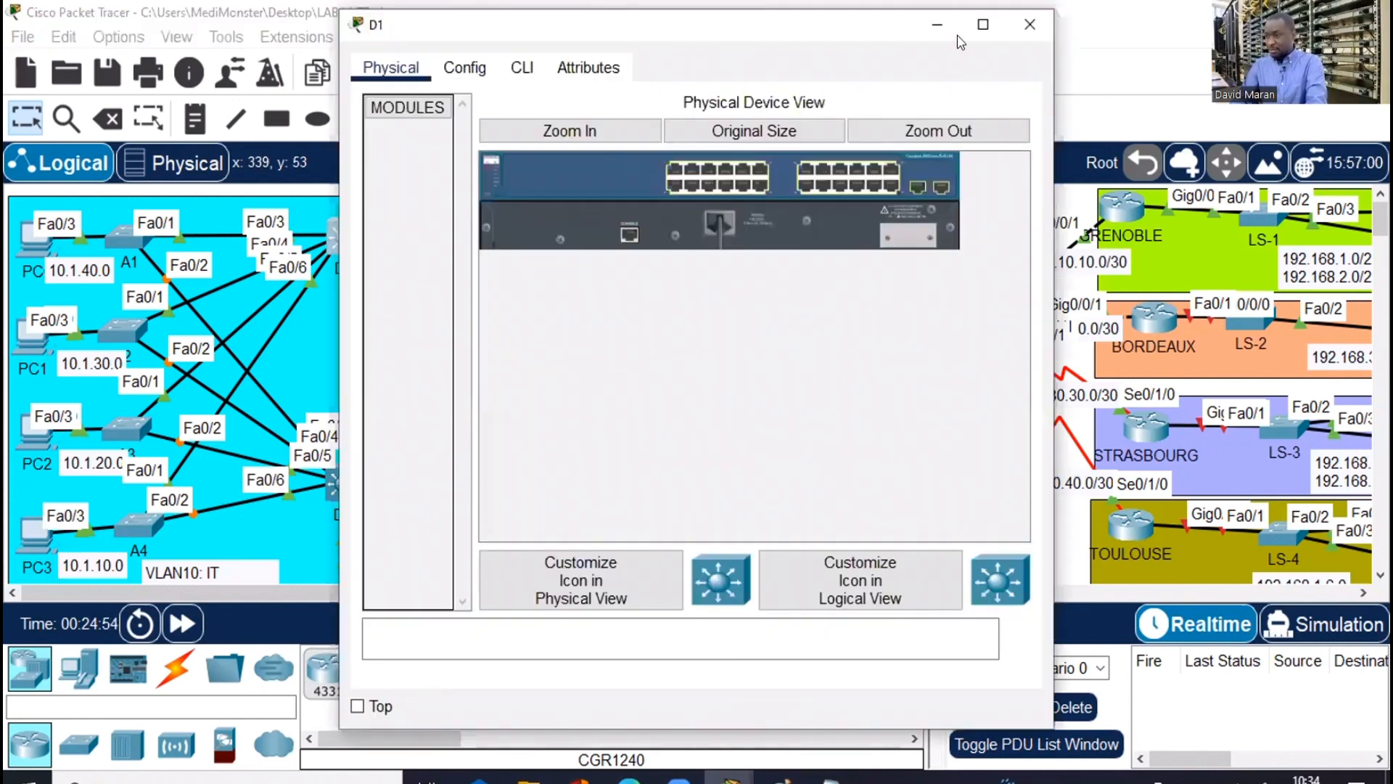
click(522, 67)
click(983, 25)
key(Return)
key(Return)
key(Return)
key(Return)
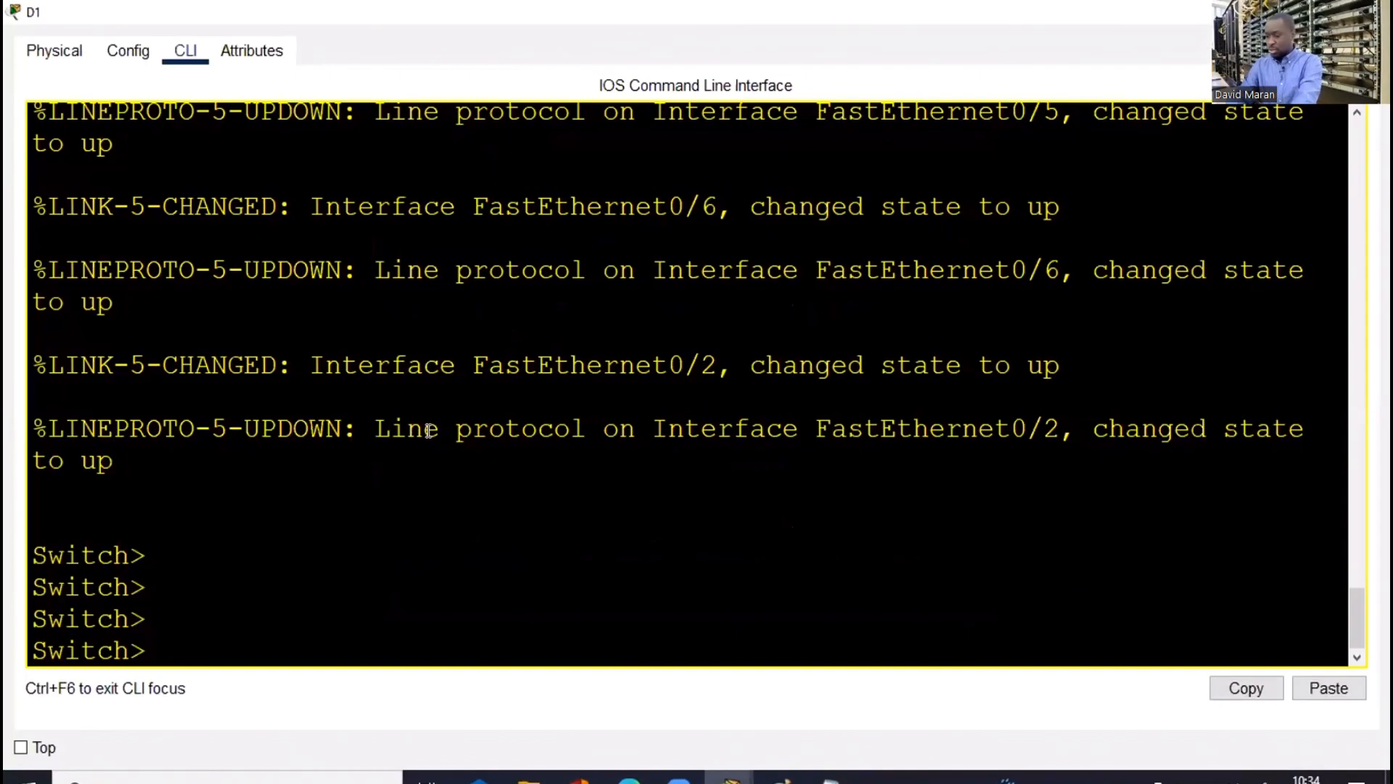
text(en)
key(Return)
text(conf t)
key(Return)
key(Return)
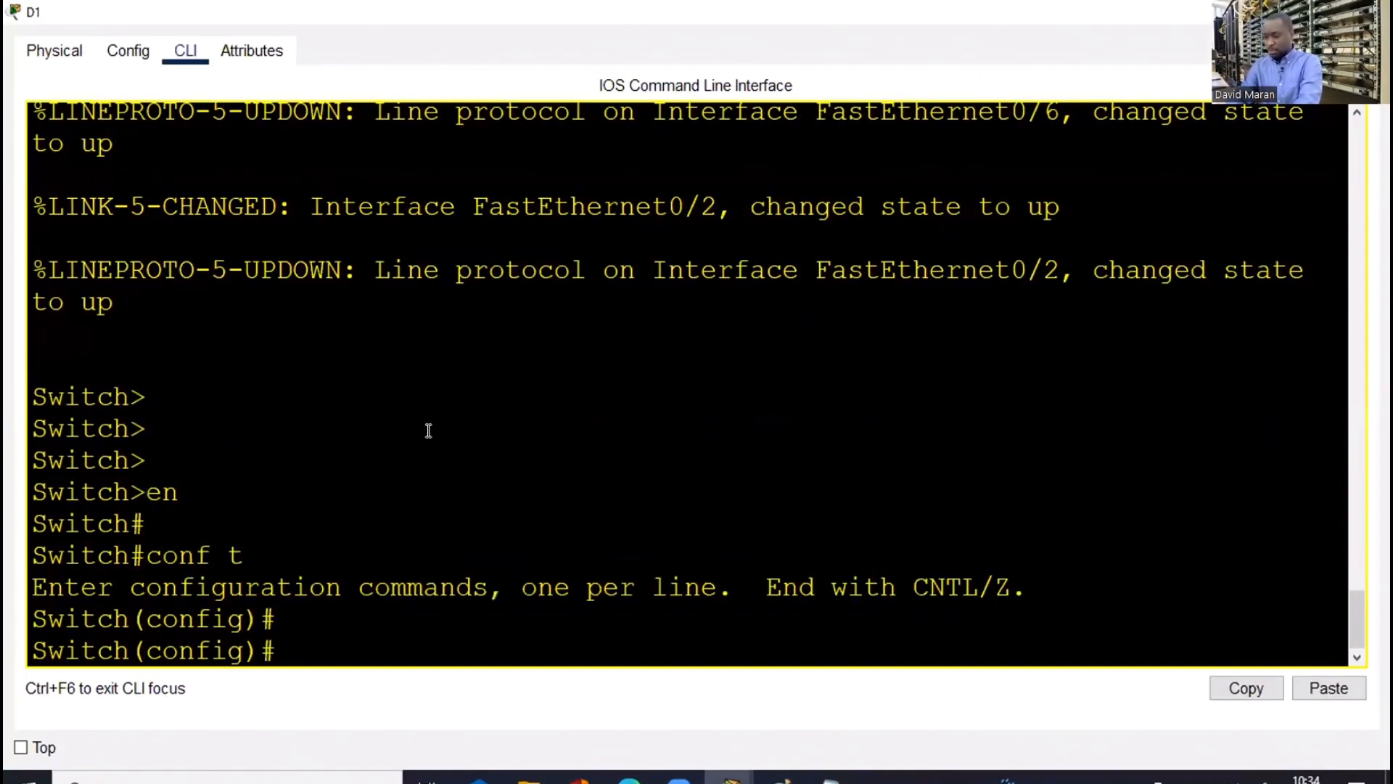
key(Return)
text(ho)
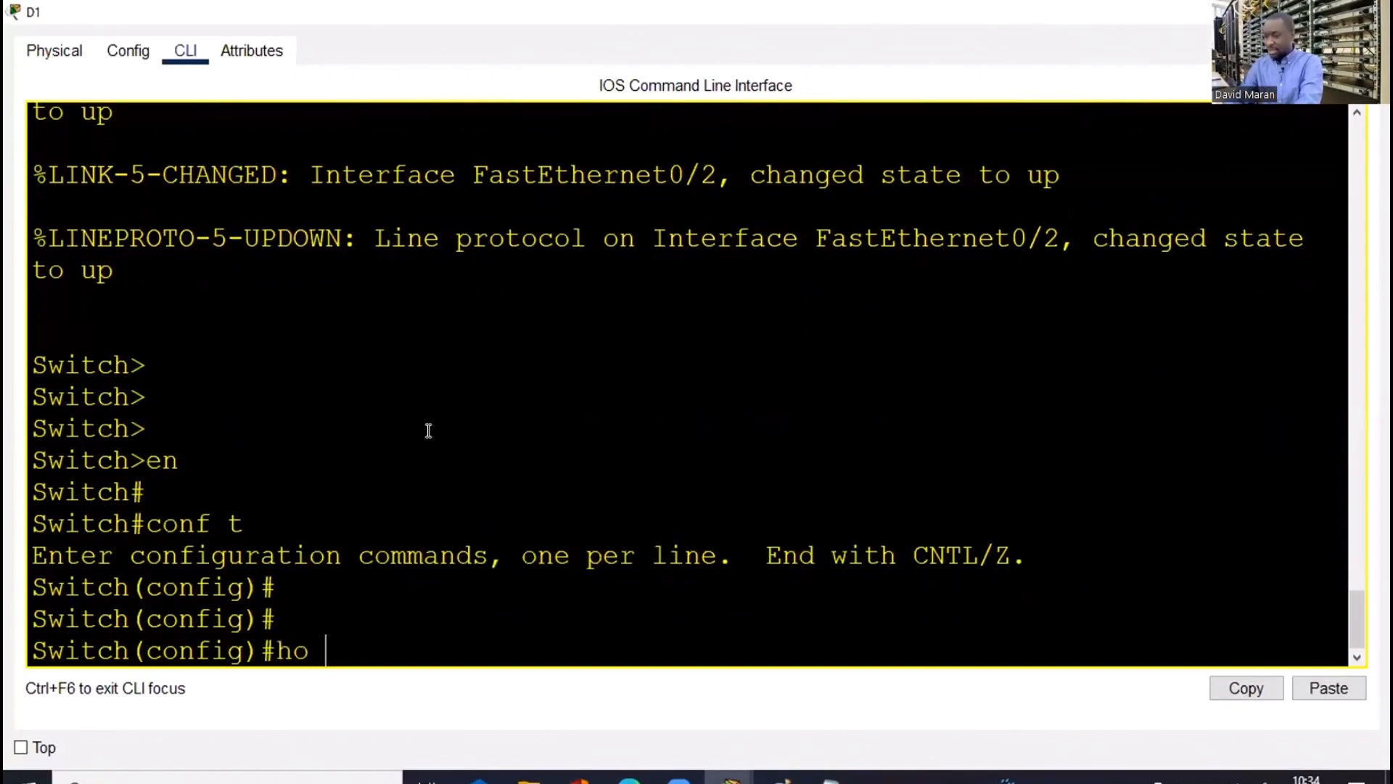
text( D1)
key(Return)
key(Return)
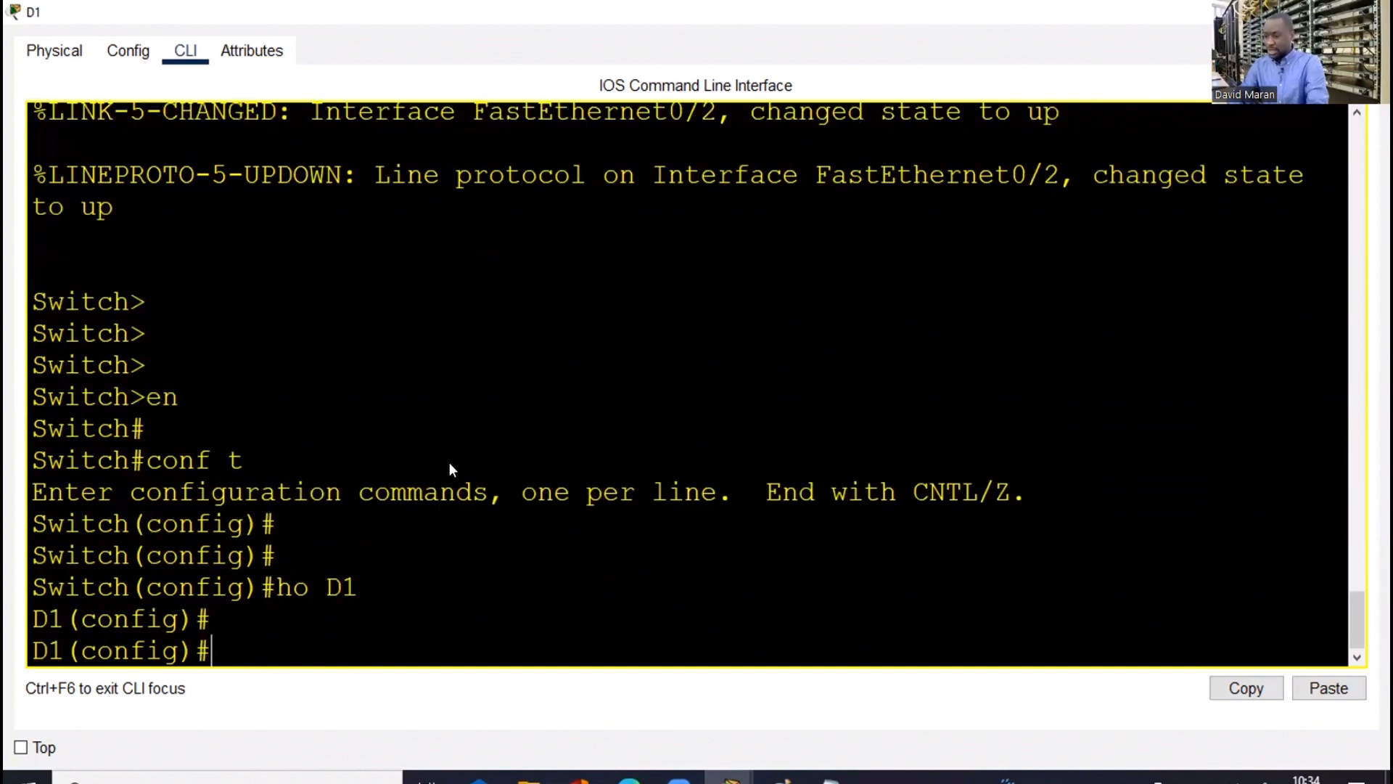
Paste the VLAN 10–50 commands (IT, RH, COMMERCIAL, COMPTABILITE, SERVEUR) into D1 and close it
text(vlan 10 name IT vlan 20 name RH vlan 30 name COMMERCIAL vlan 40 name COMPTABILITE vlan 50 name SERVEUR)
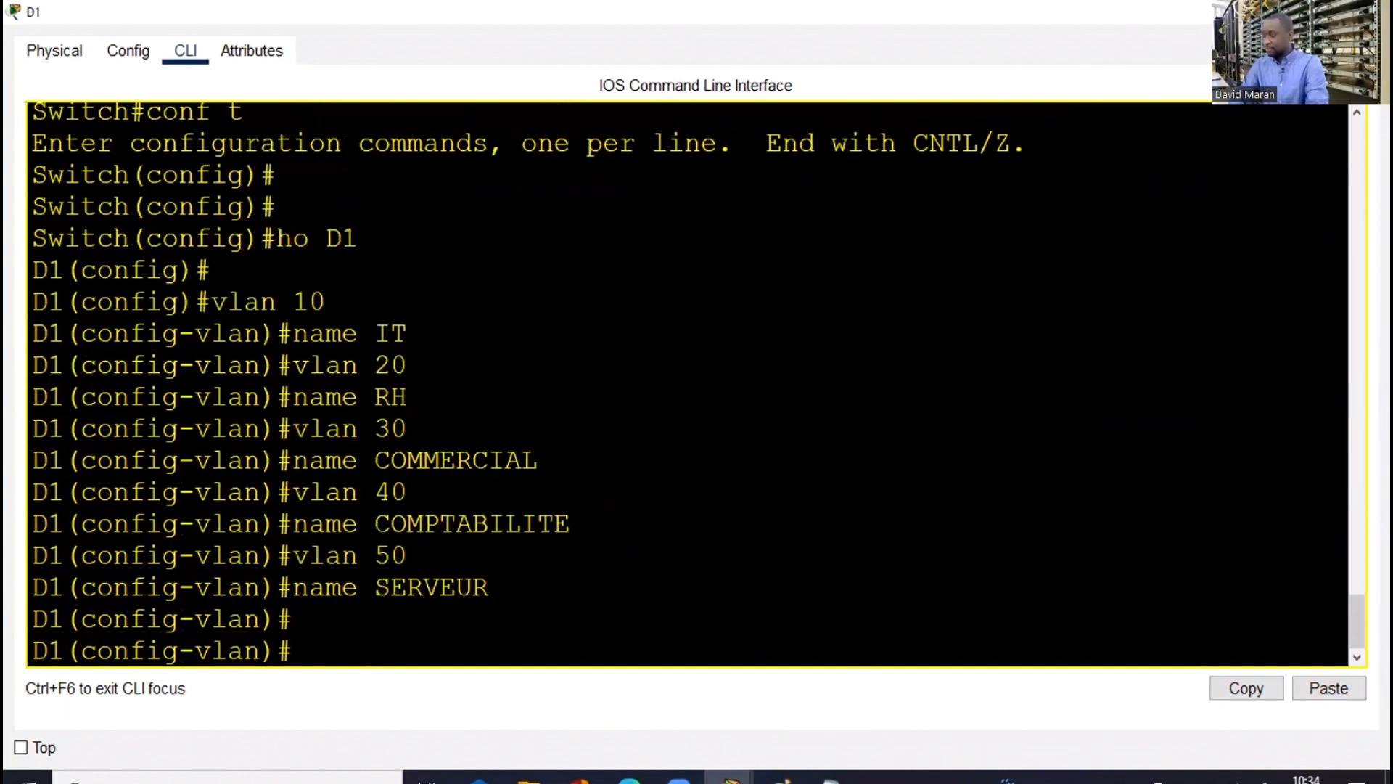
key(alt+Tab)
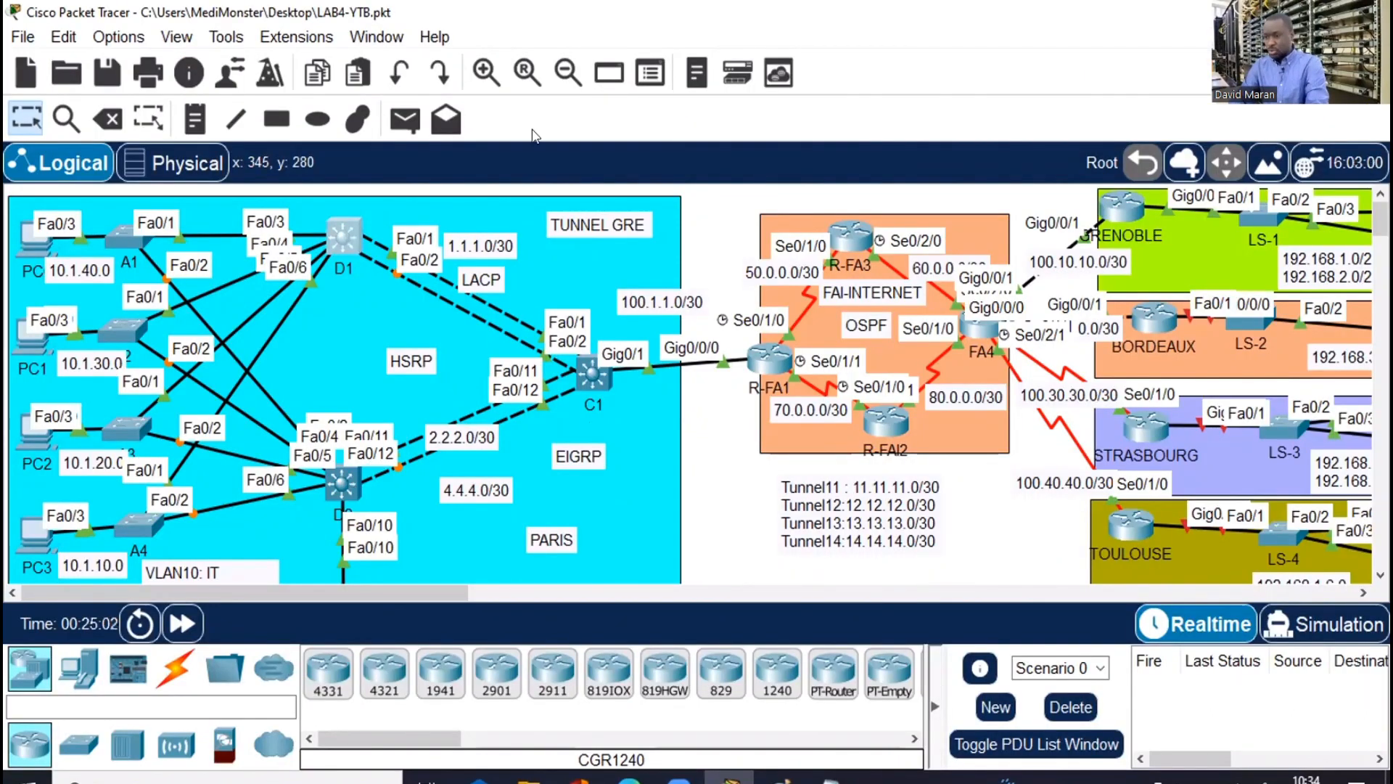
click(342, 482)
In D2's maximized CLI, enter global configuration mode and set the hostname to D2
click(523, 67)
click(985, 26)
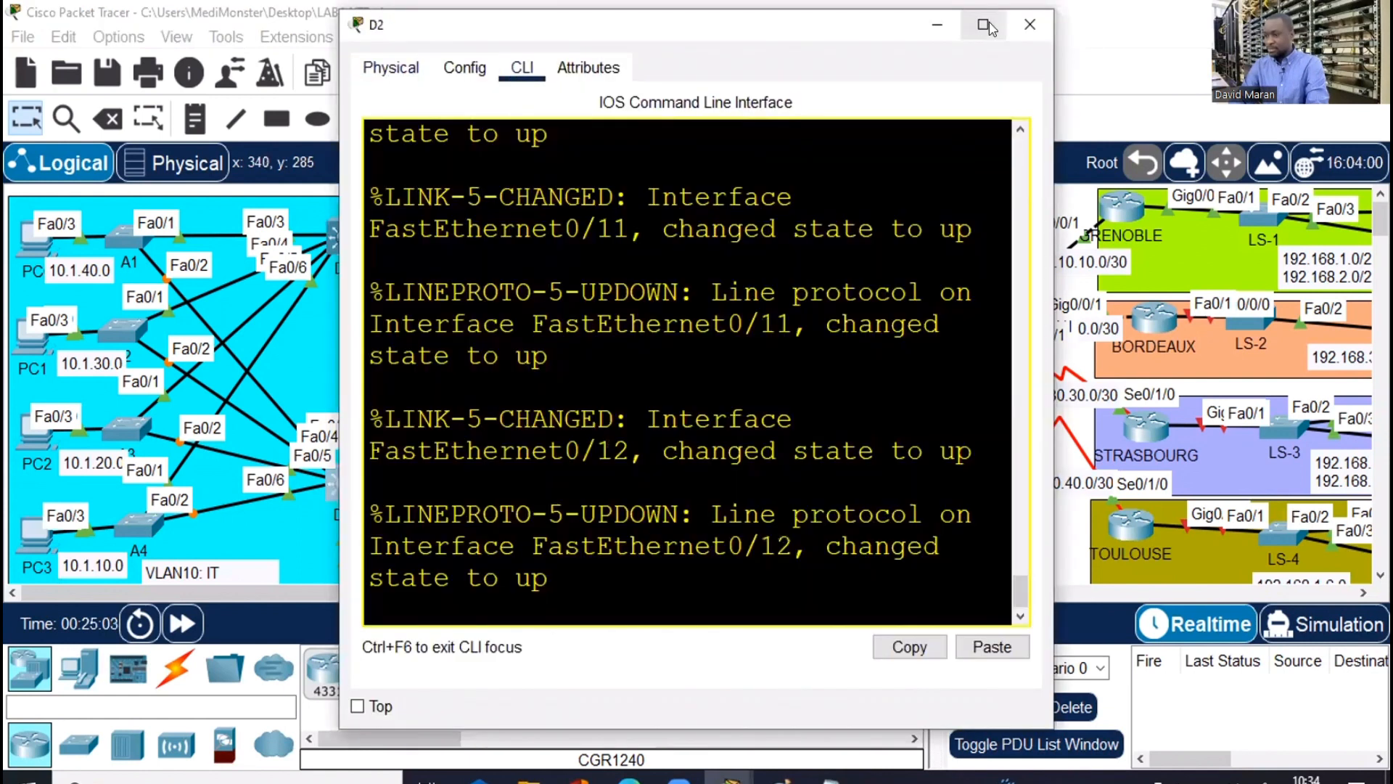
key(Return)
key(Return)
text(en)
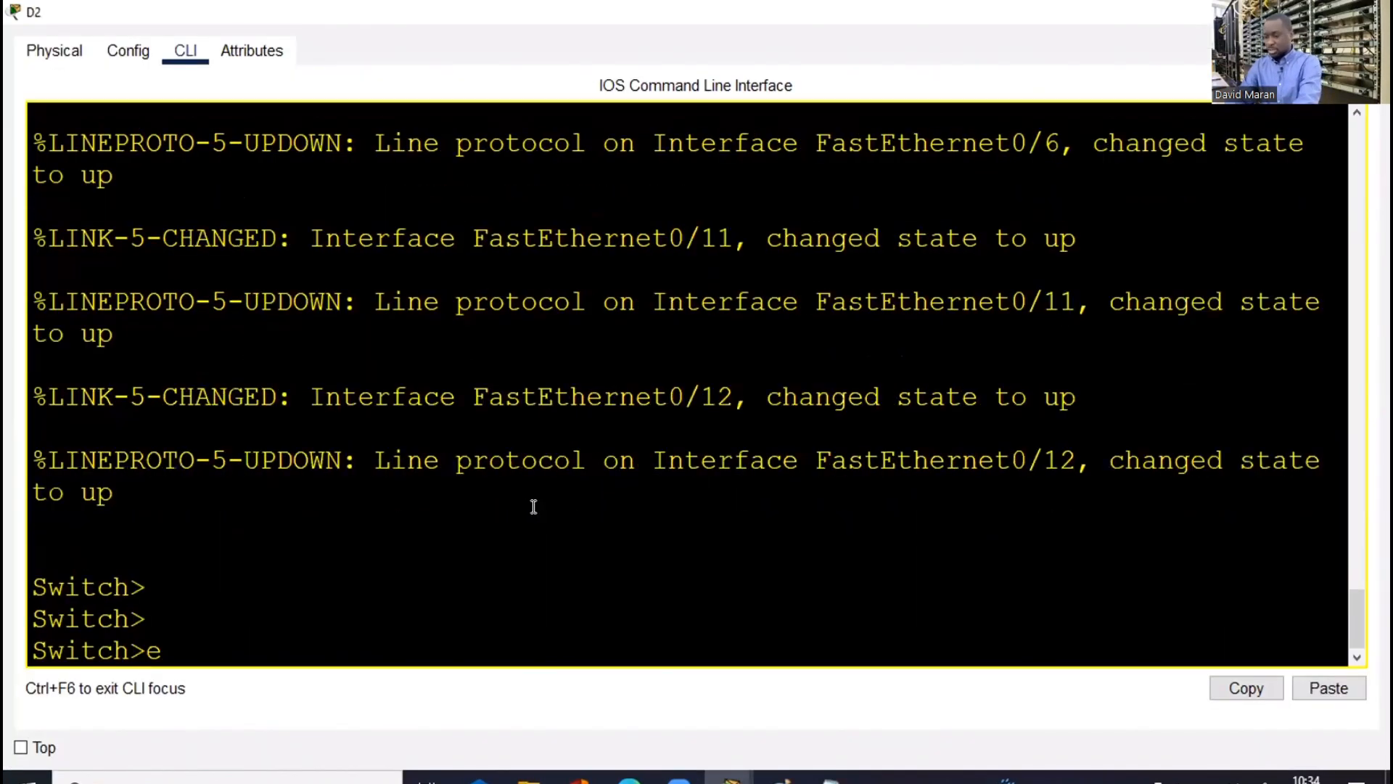
key(Return)
key(Return)
key(Return)
key(Return)
text(conf t)
key(Return)
key(Return)
key(Return)
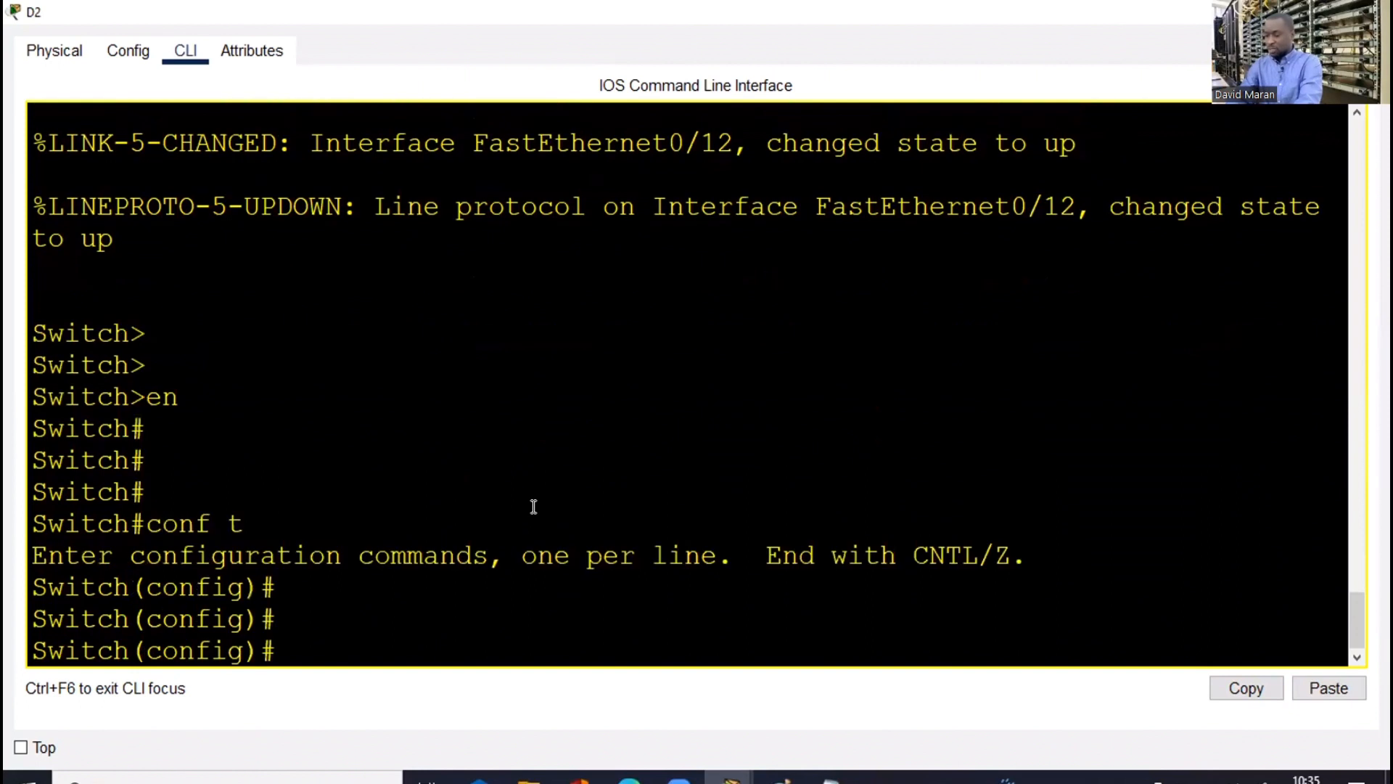
text(ho D)
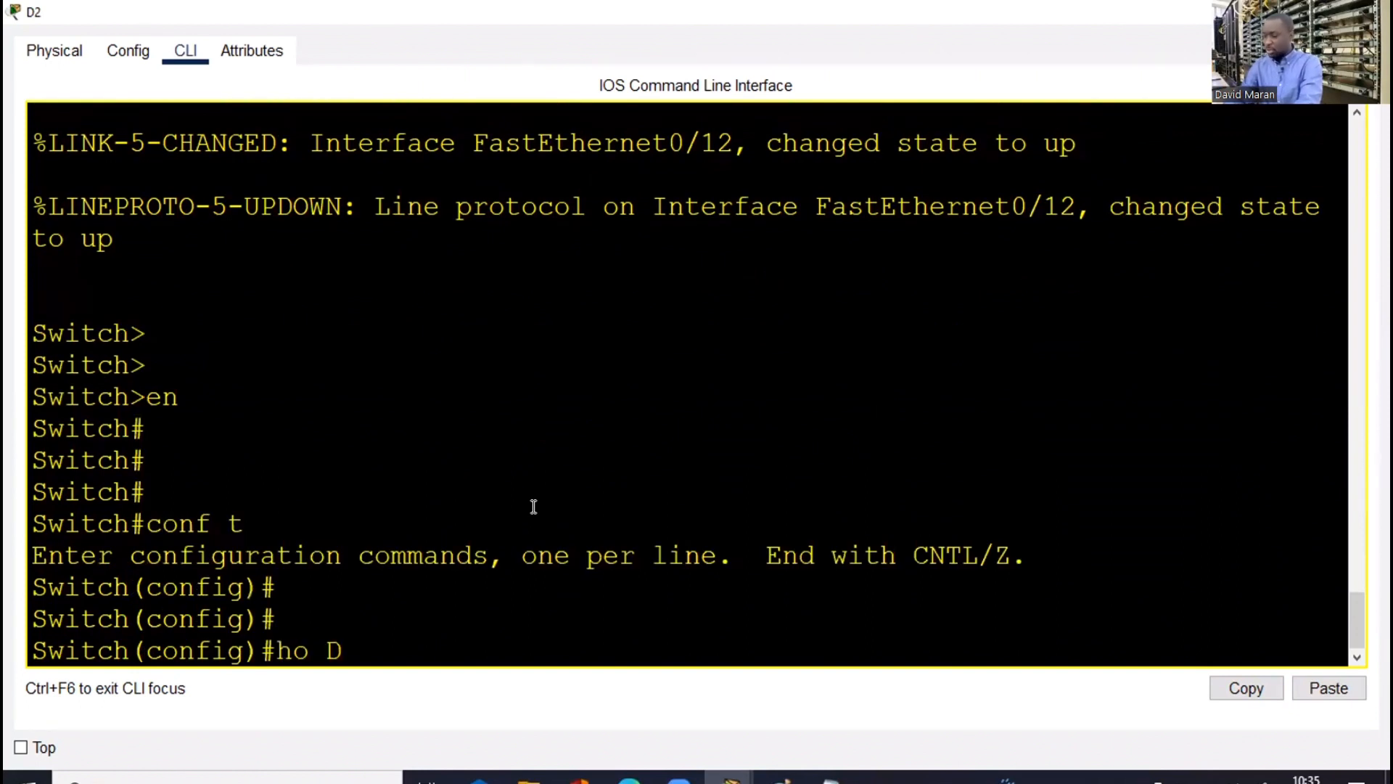
text(2)
key(Return)
Paste the VLAN 10–50 name commands into D2, type end, and close its window
right_click(532, 508)
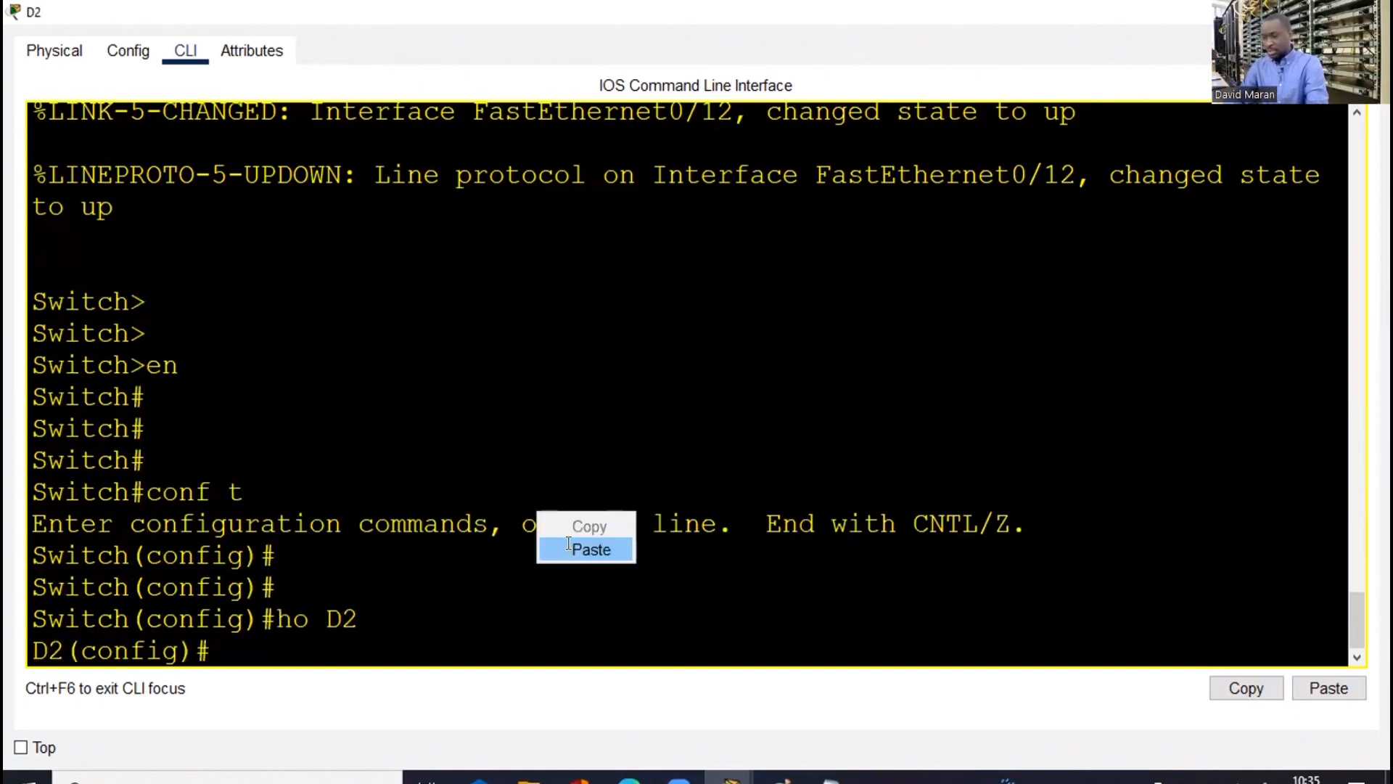
click(571, 547)
key(Return)
key(Return)
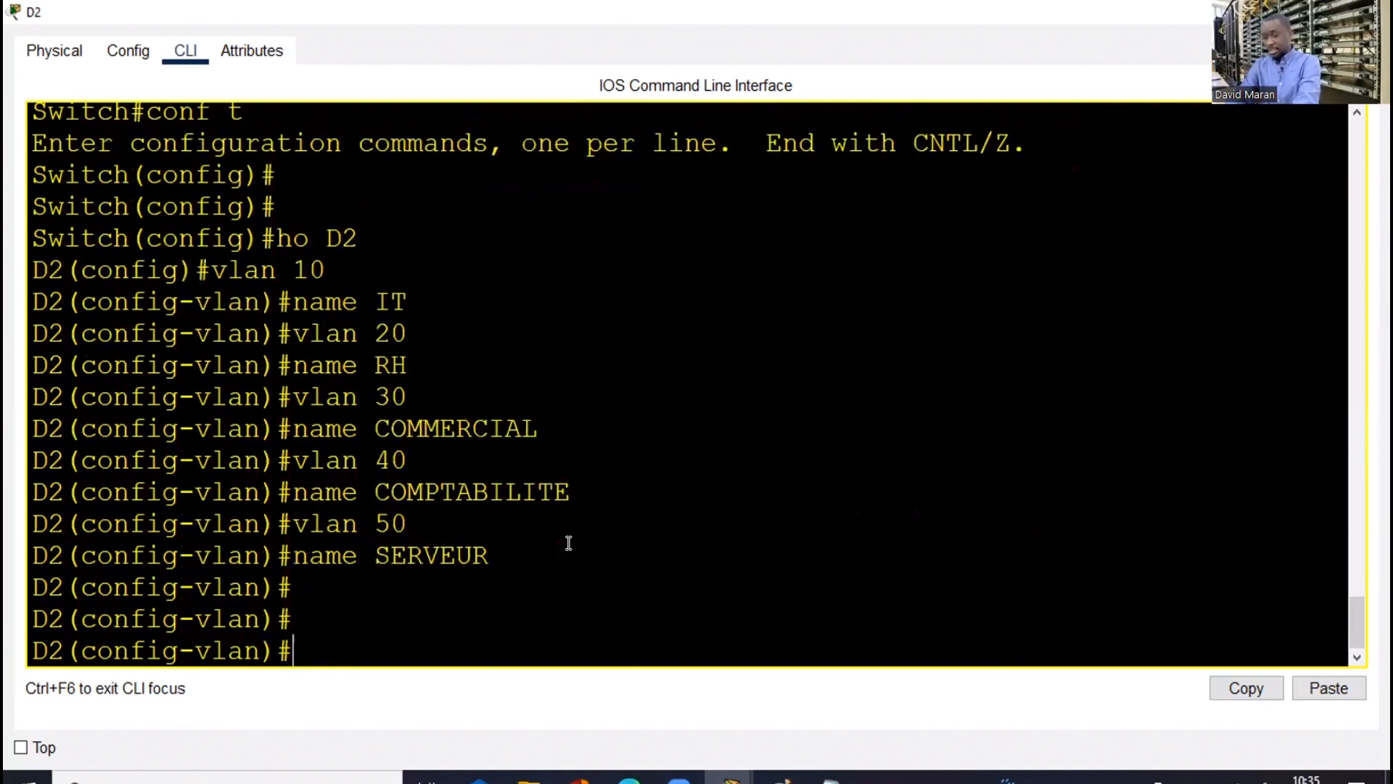
text(end)
key(Return)
key(Return)
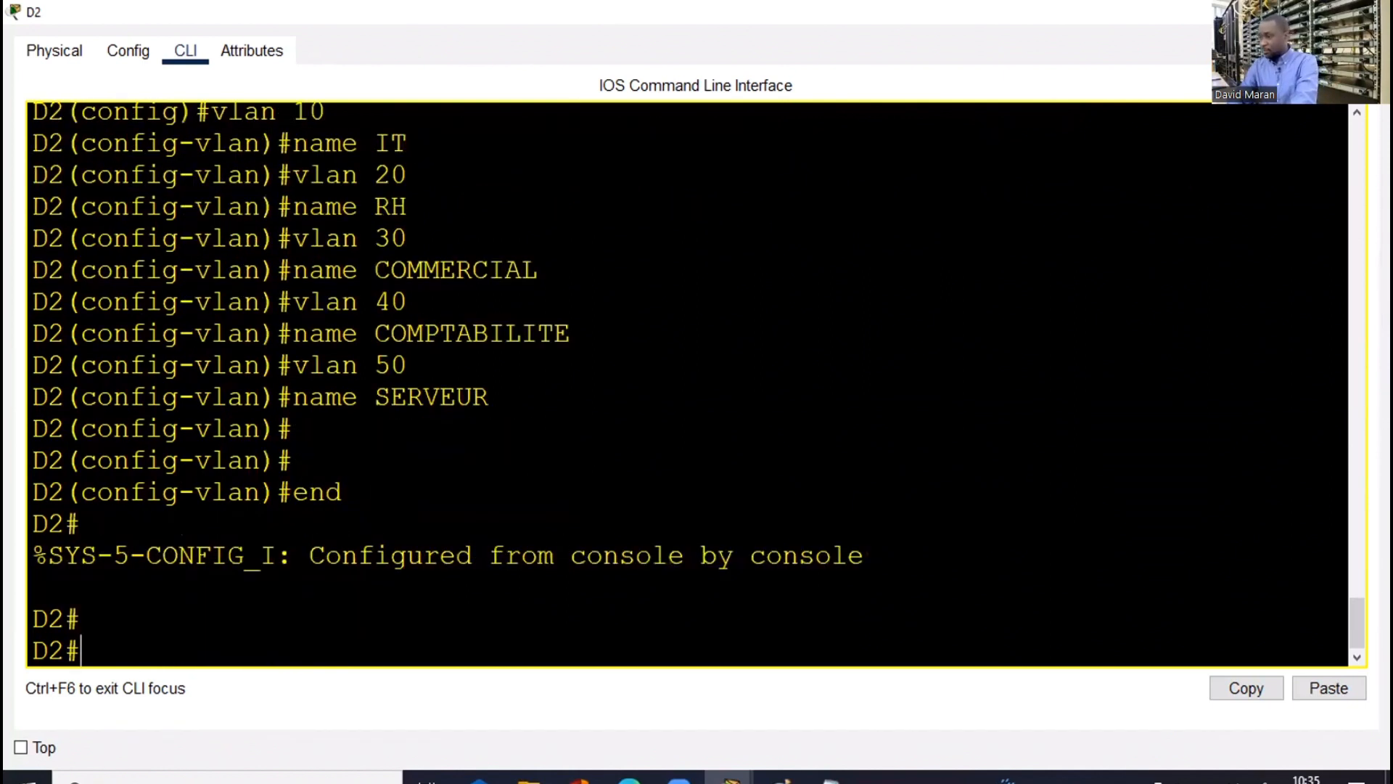
key(alt+F4)
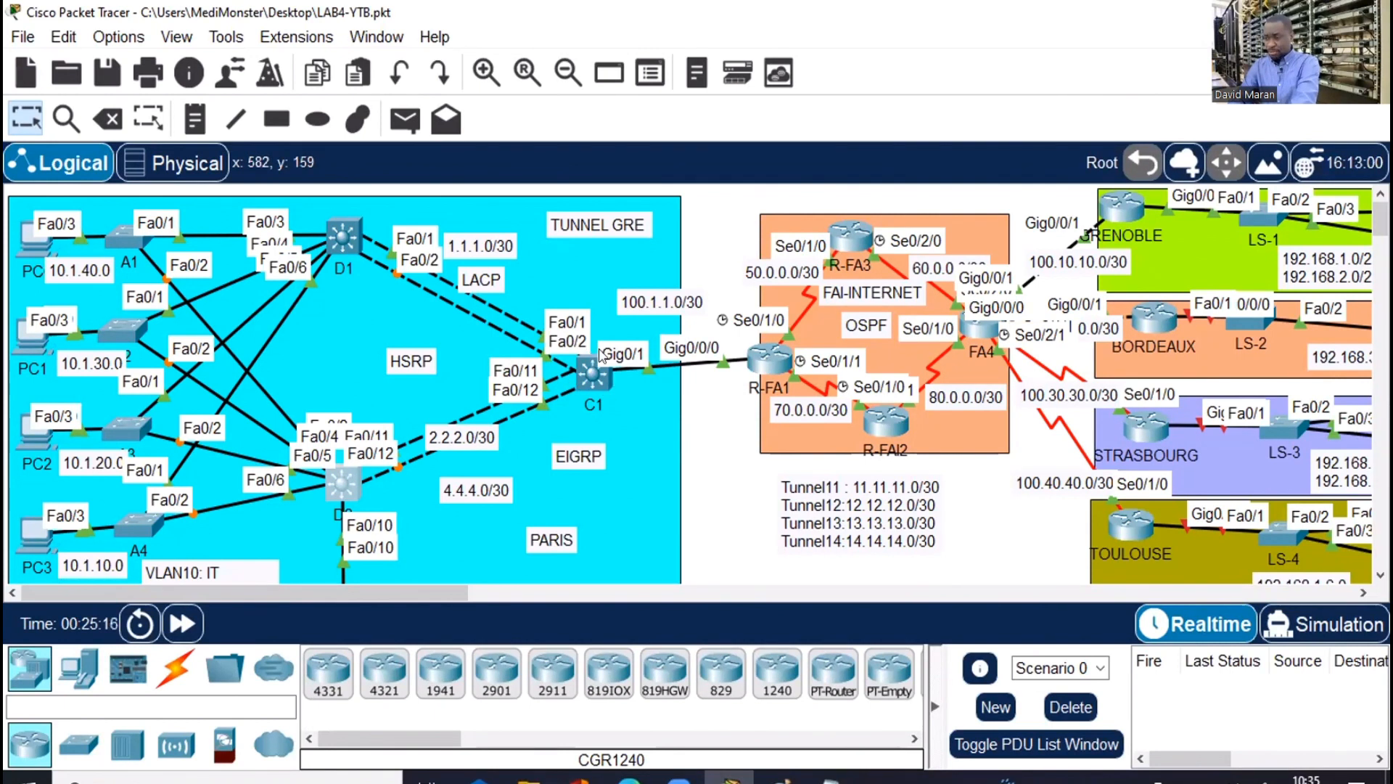
Open core switch C1's CLI, enter global configuration mode and set the hostname to C1
click(592, 378)
click(523, 67)
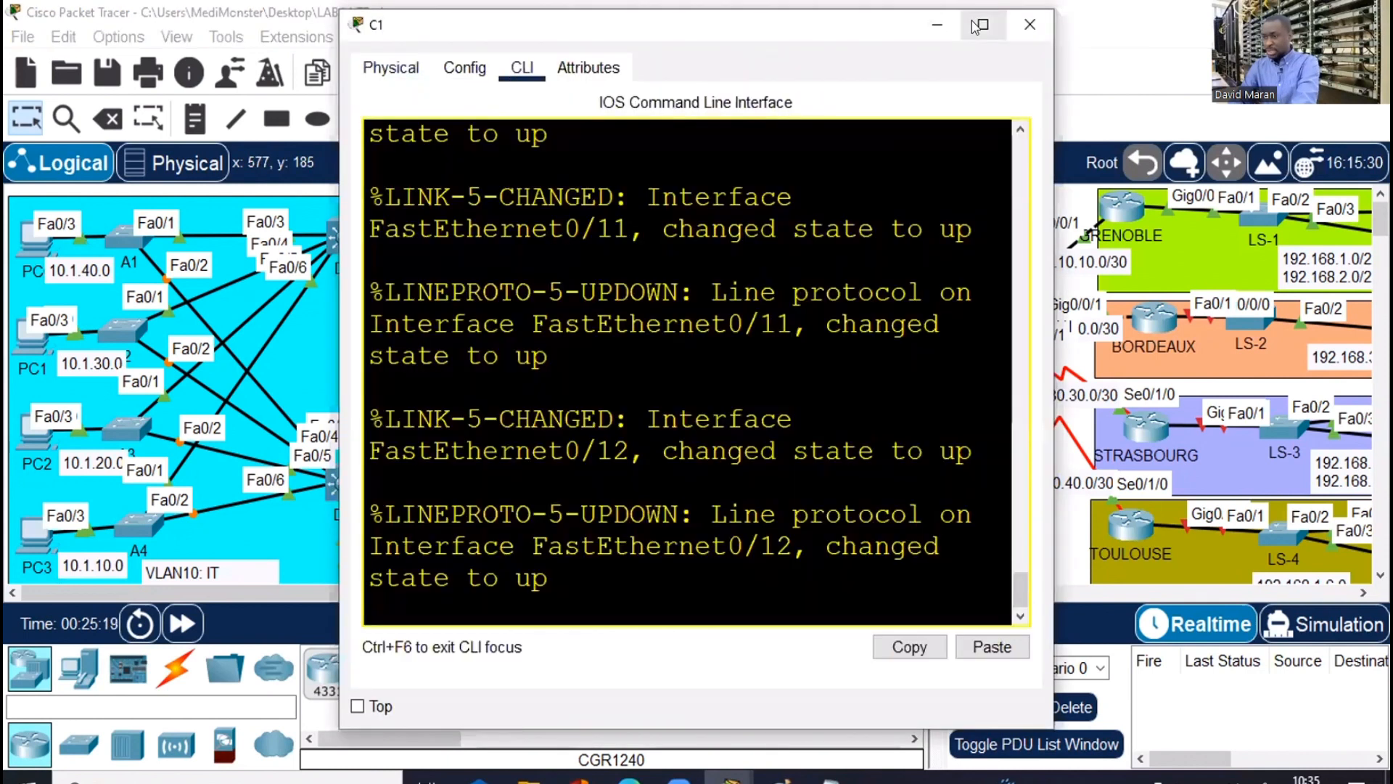
click(978, 27)
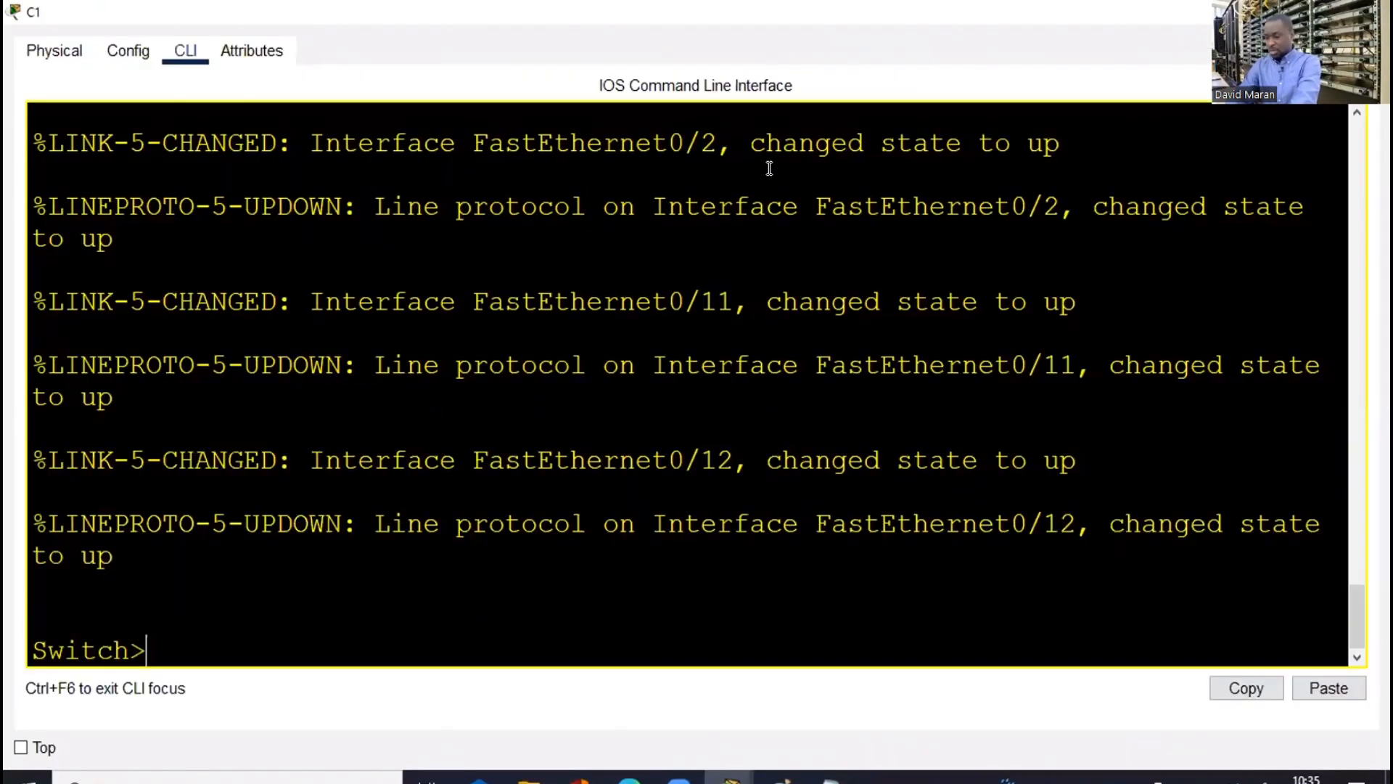
key(Return)
key(Return)
key(Return)
text(en)
key(Return)
text(conf)
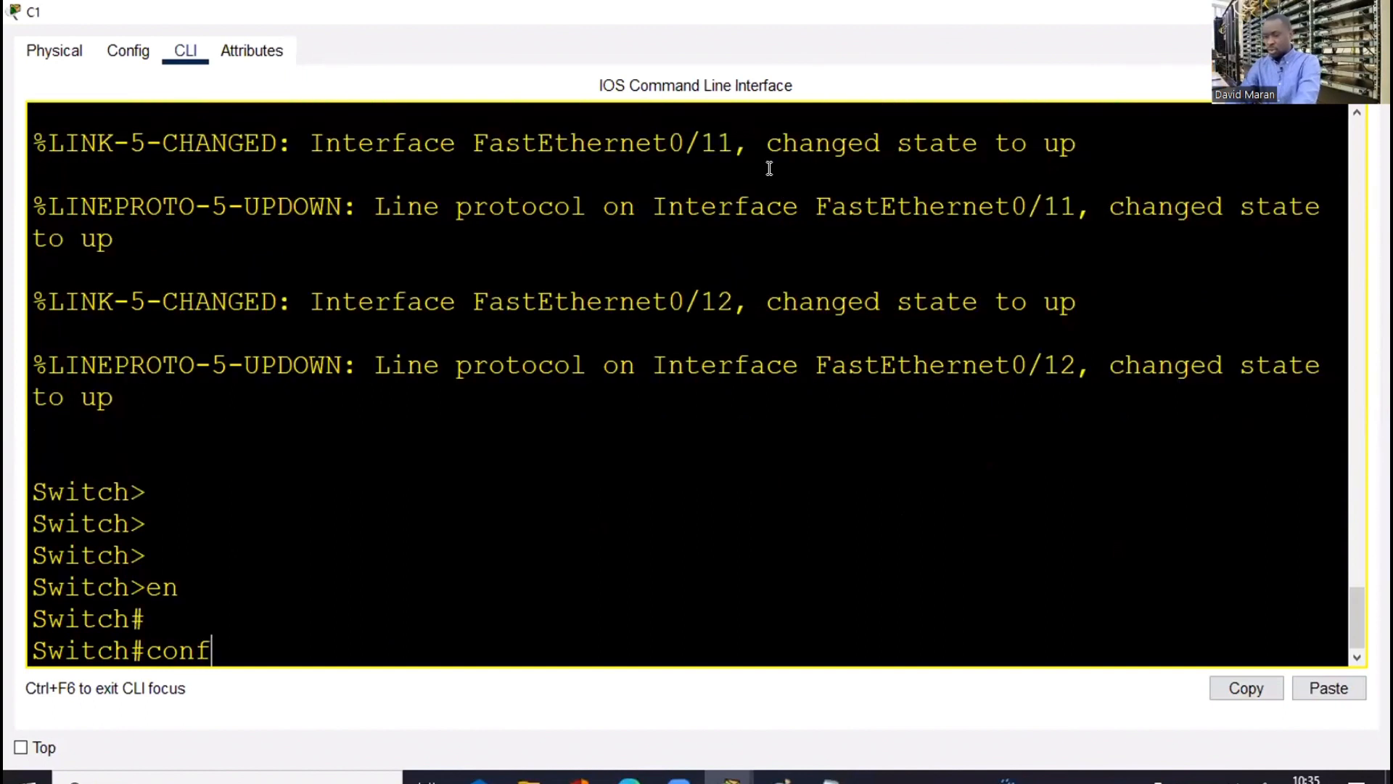
text( t)
key(Return)
key(Return)
key(Return)
key(Return)
text(ho)
key(Tab)
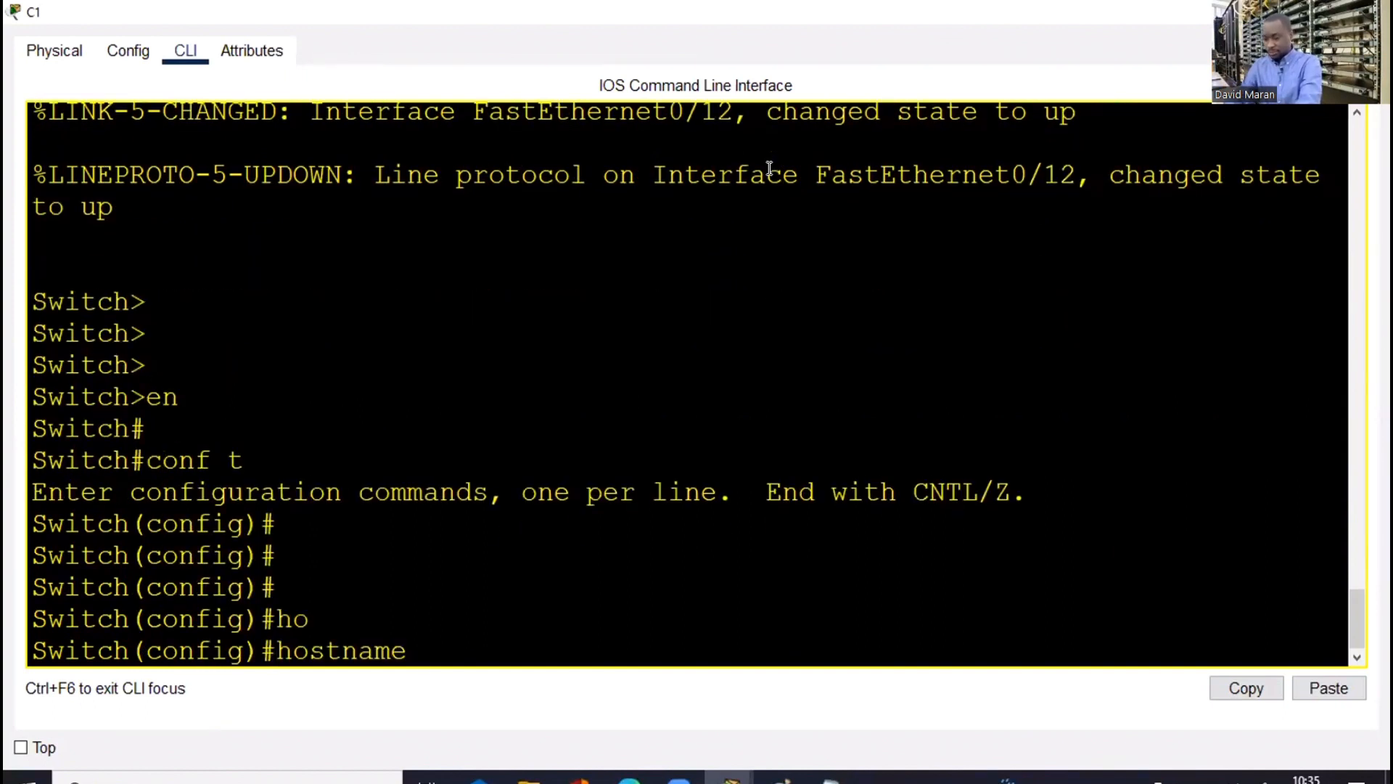
text(C1)
key(Return)
key(Return)
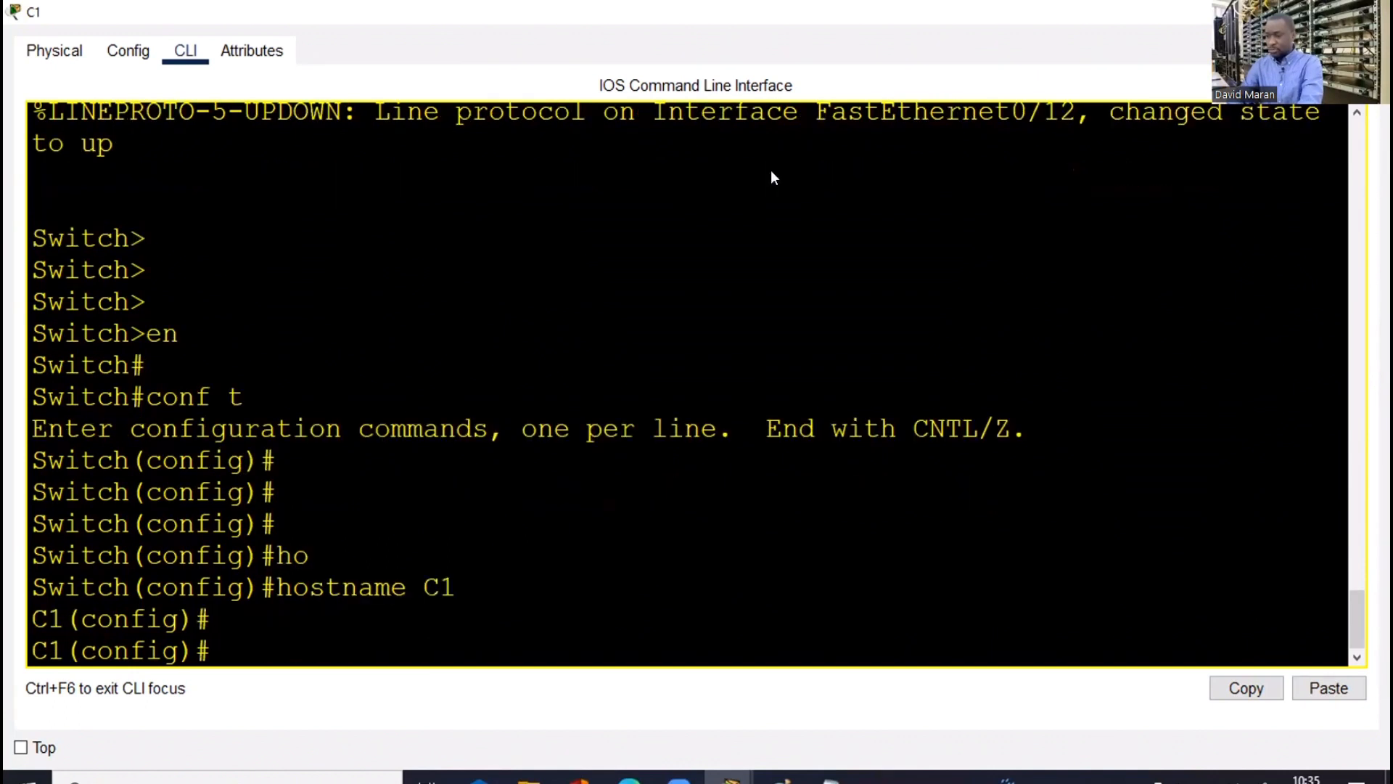
Paste the VLAN 10–50 name commands into C1, type end, and close its window
right_click(823, 204)
click(820, 207)
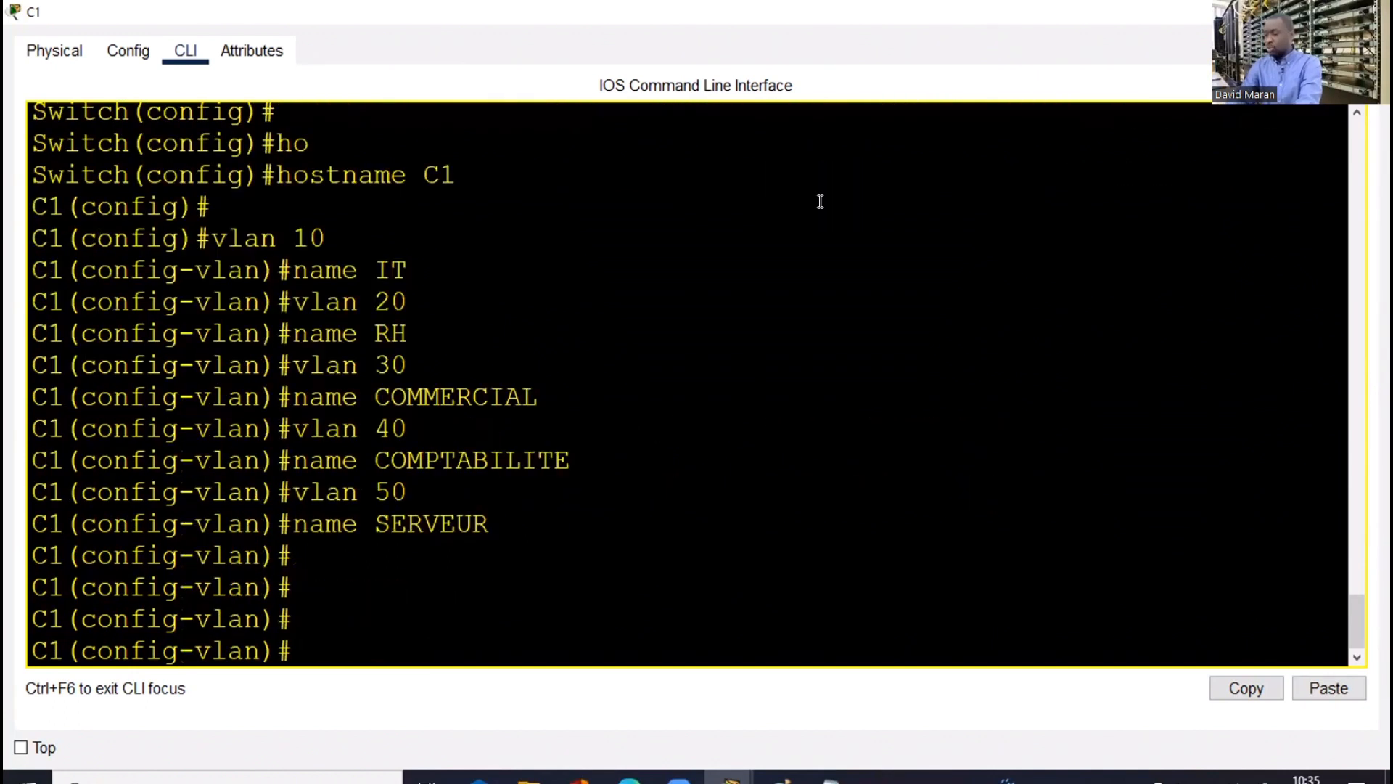
text(end)
key(Return)
click(1274, 12)
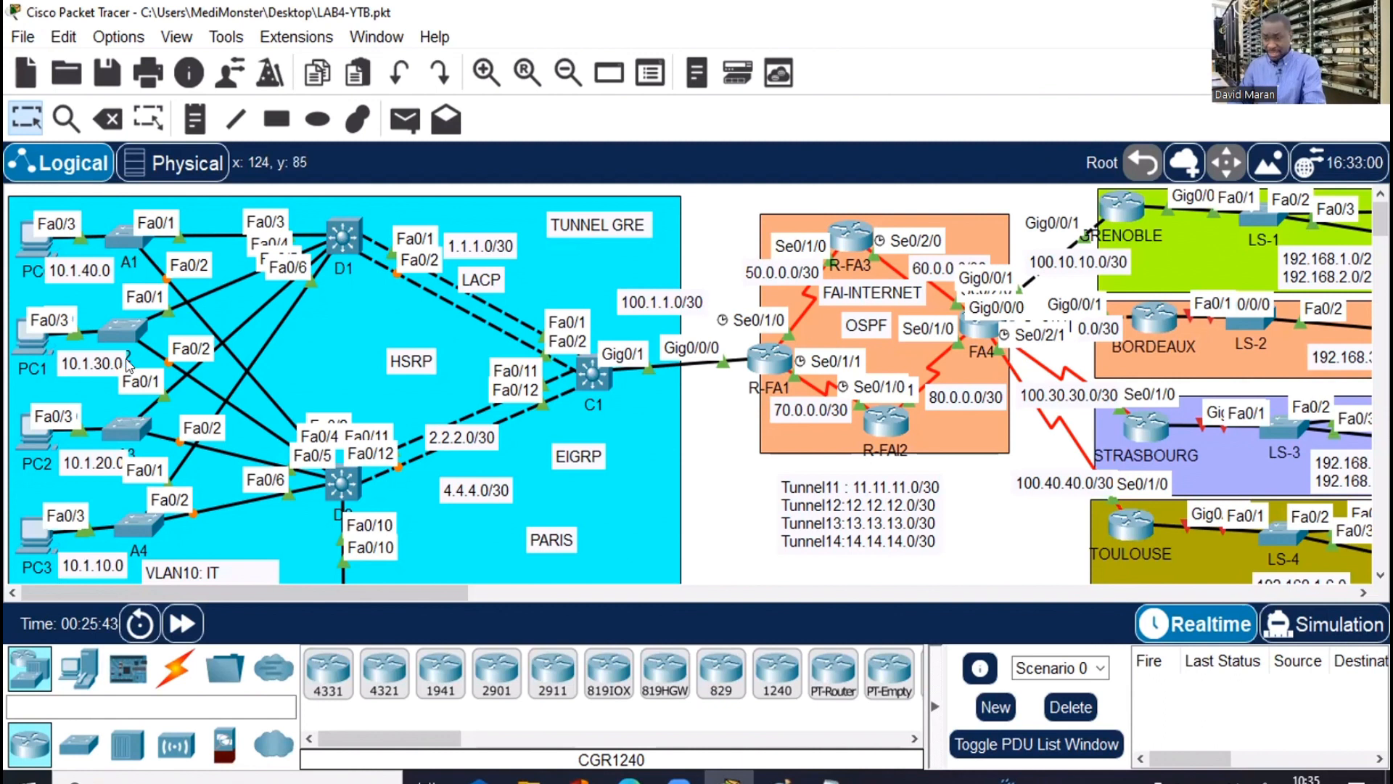
On switch A1, enter global configuration and select interface range fa0/1-2
click(116, 236)
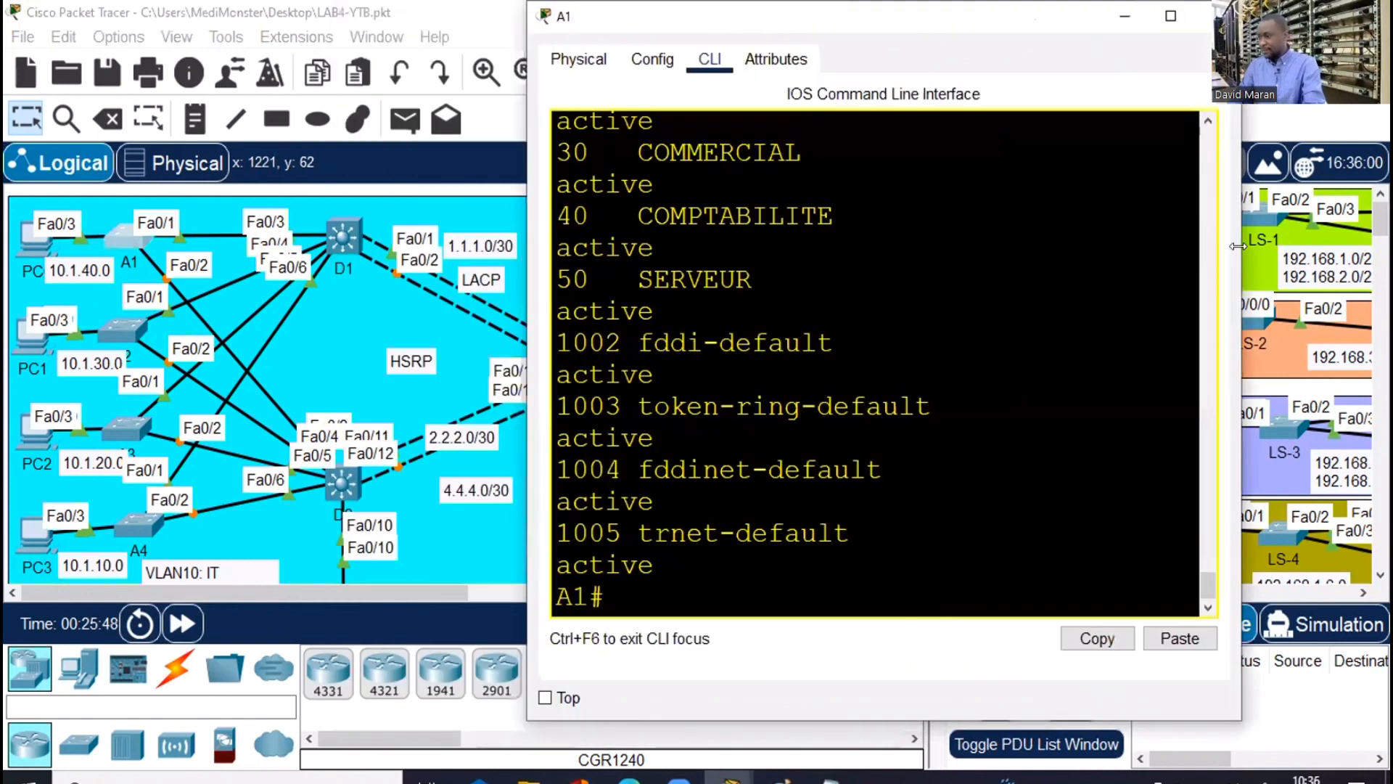
drag(731, 31, 920, 23)
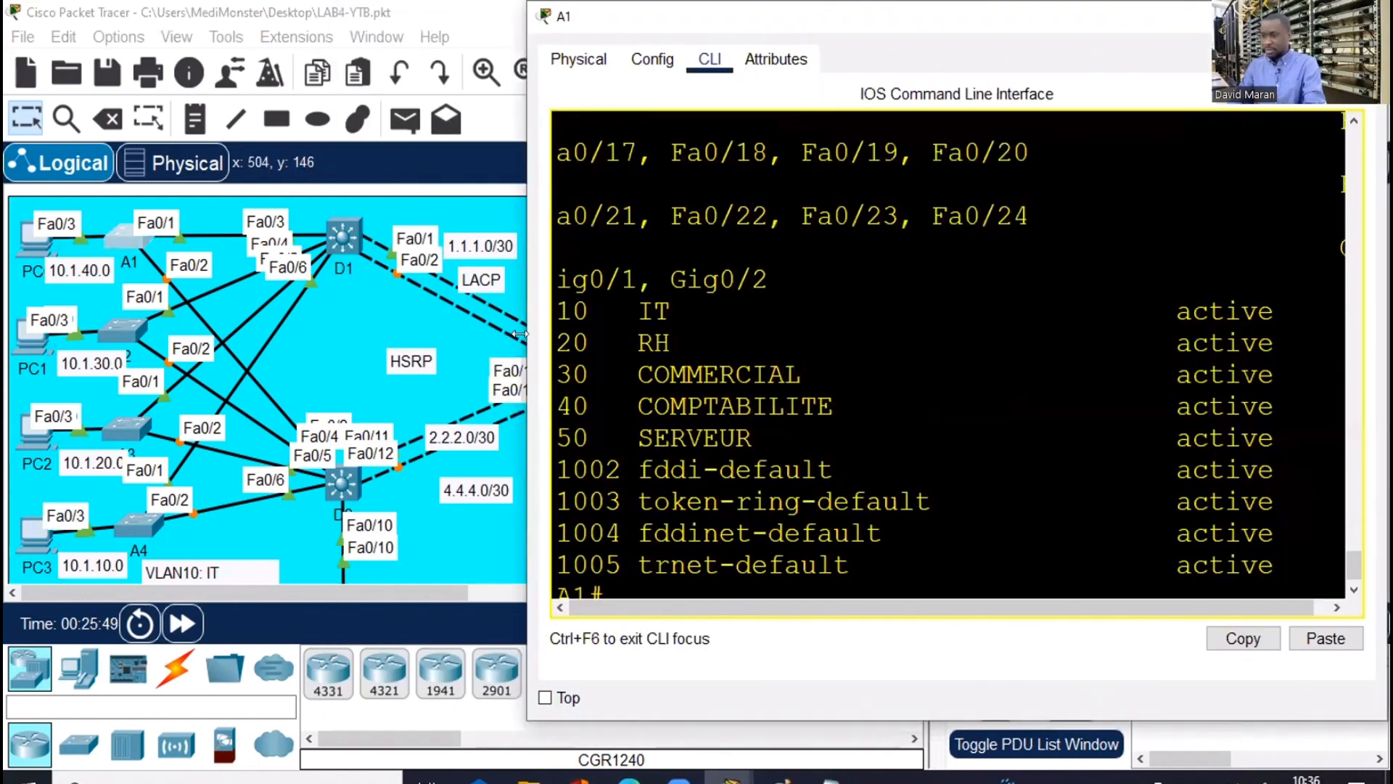
drag(519, 334, 458, 334)
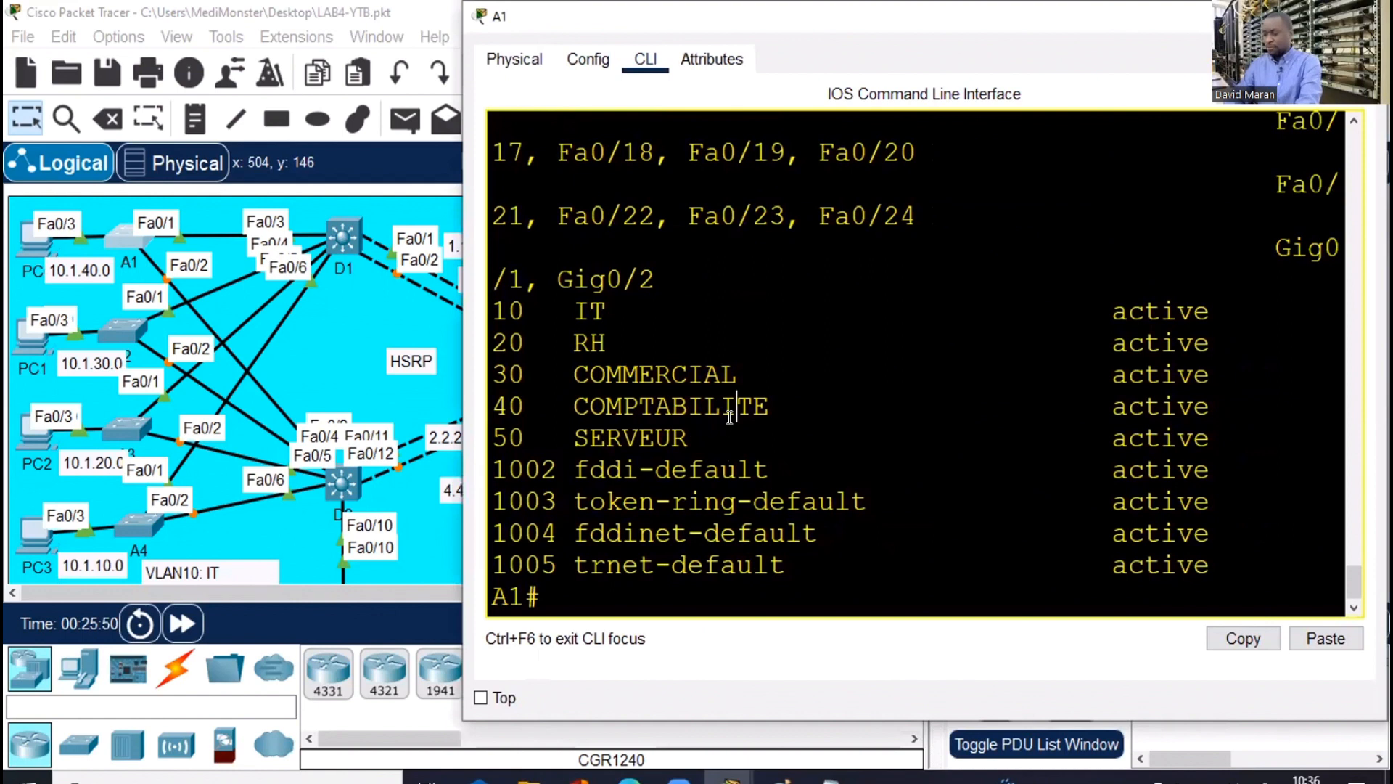
key(Return)
key(Return)
text(conf t)
key(Return)
key(Return)
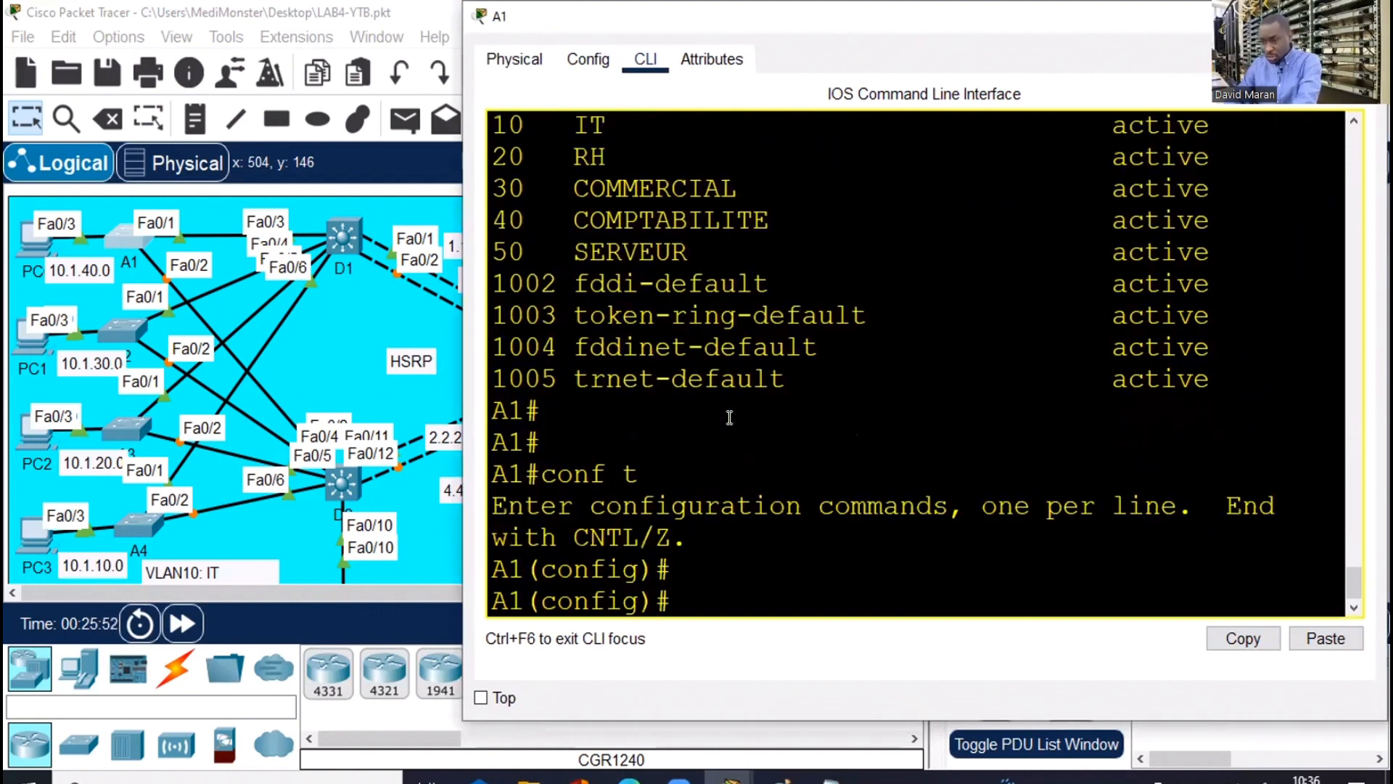
text(int ra)
key(Tab)
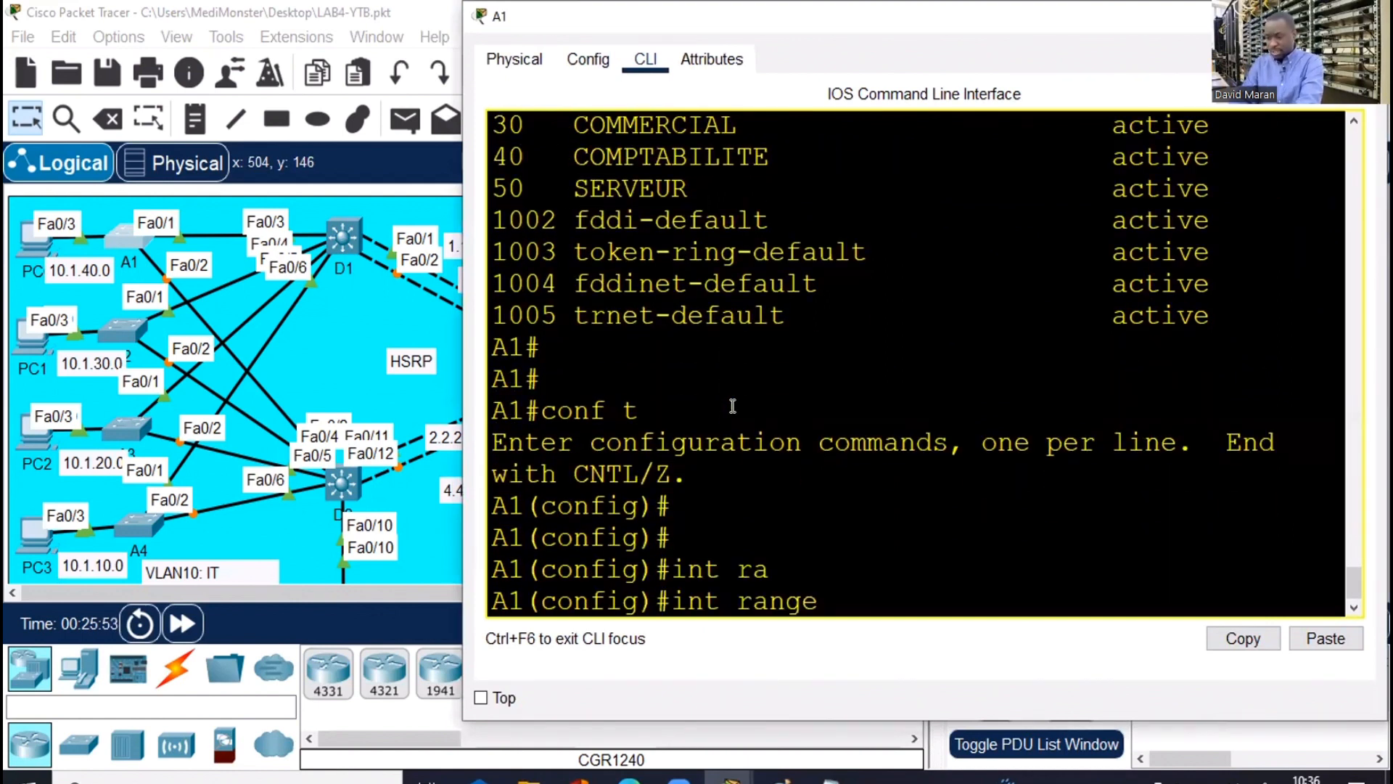
text(fa0/1)
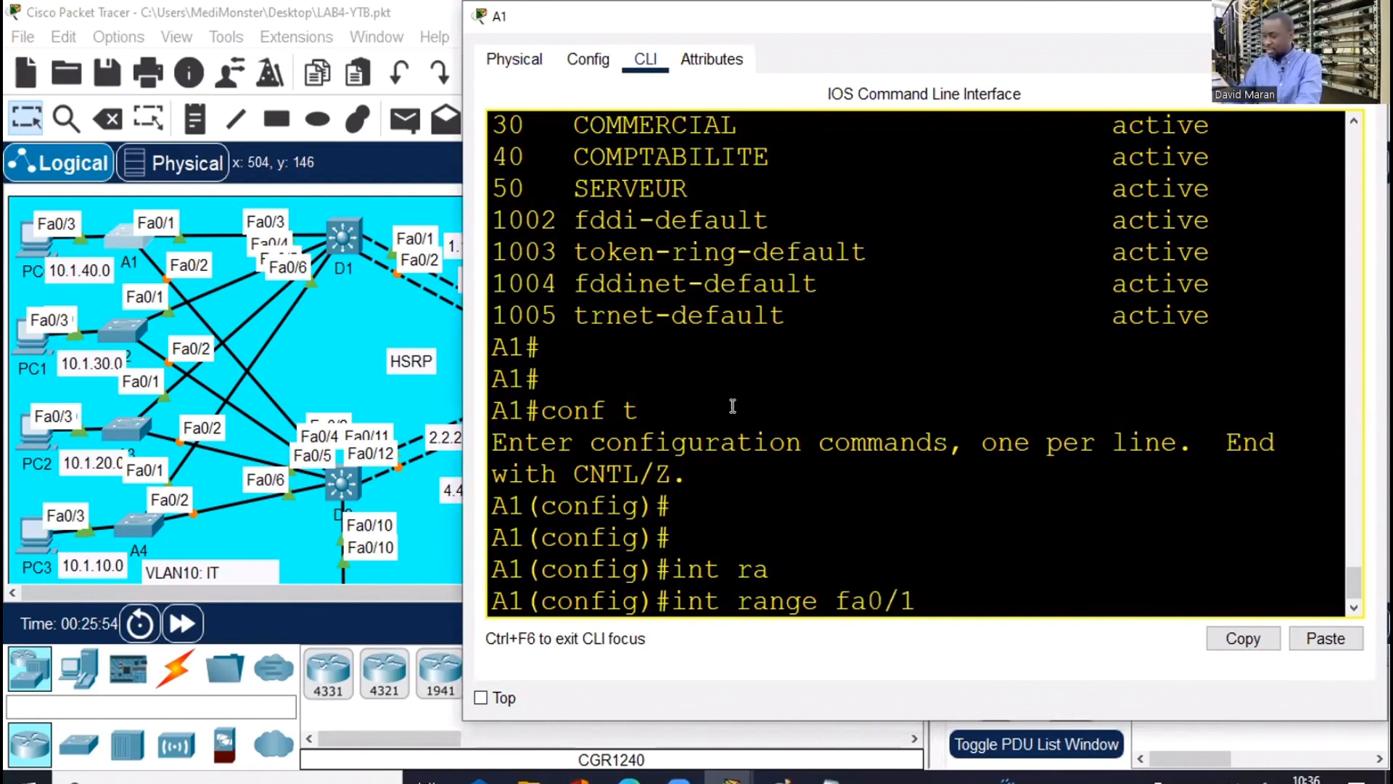
text(-2)
key(Return)
Set A1's ports fa0/1-2 to switchport mode trunk and exit
text(swi)
key(Tab)
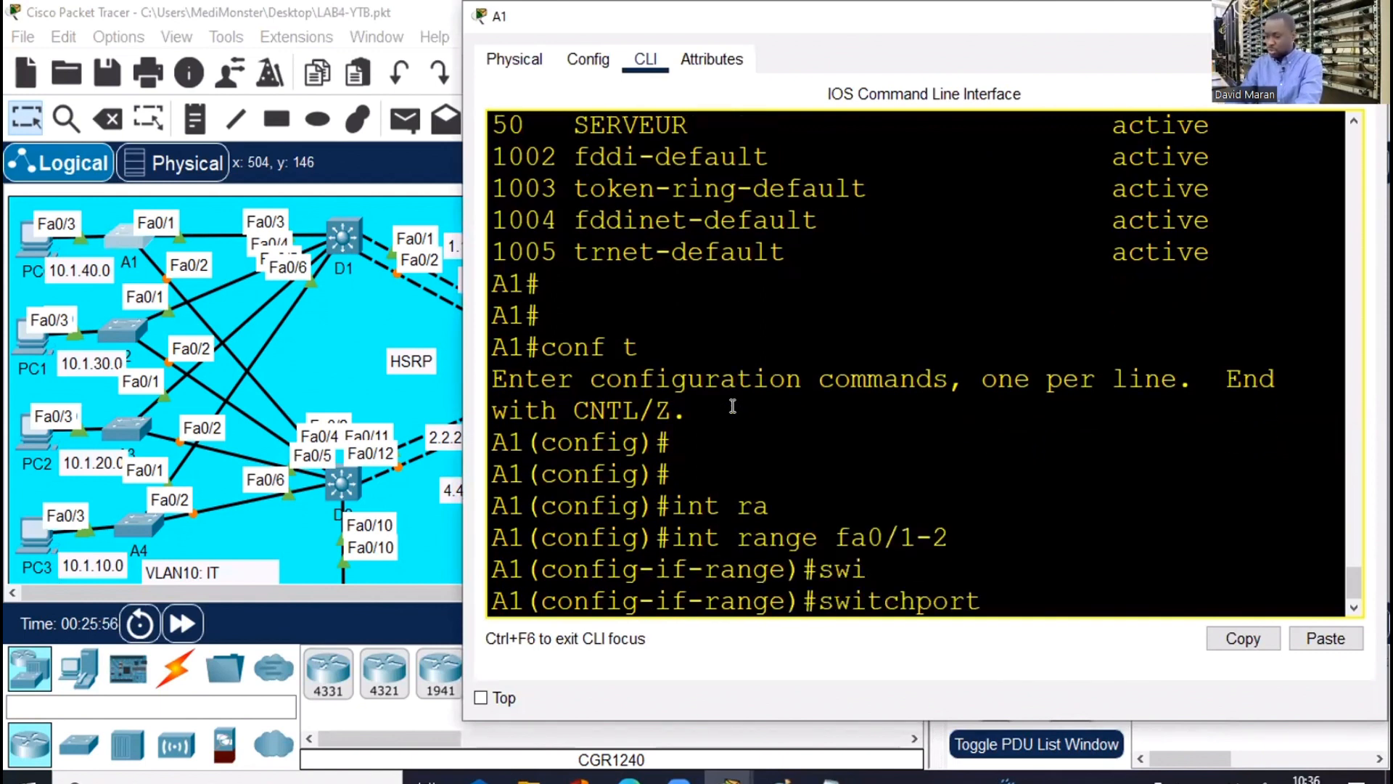
text(m)
key(Tab)
text(t)
key(Tab)
key(Return)
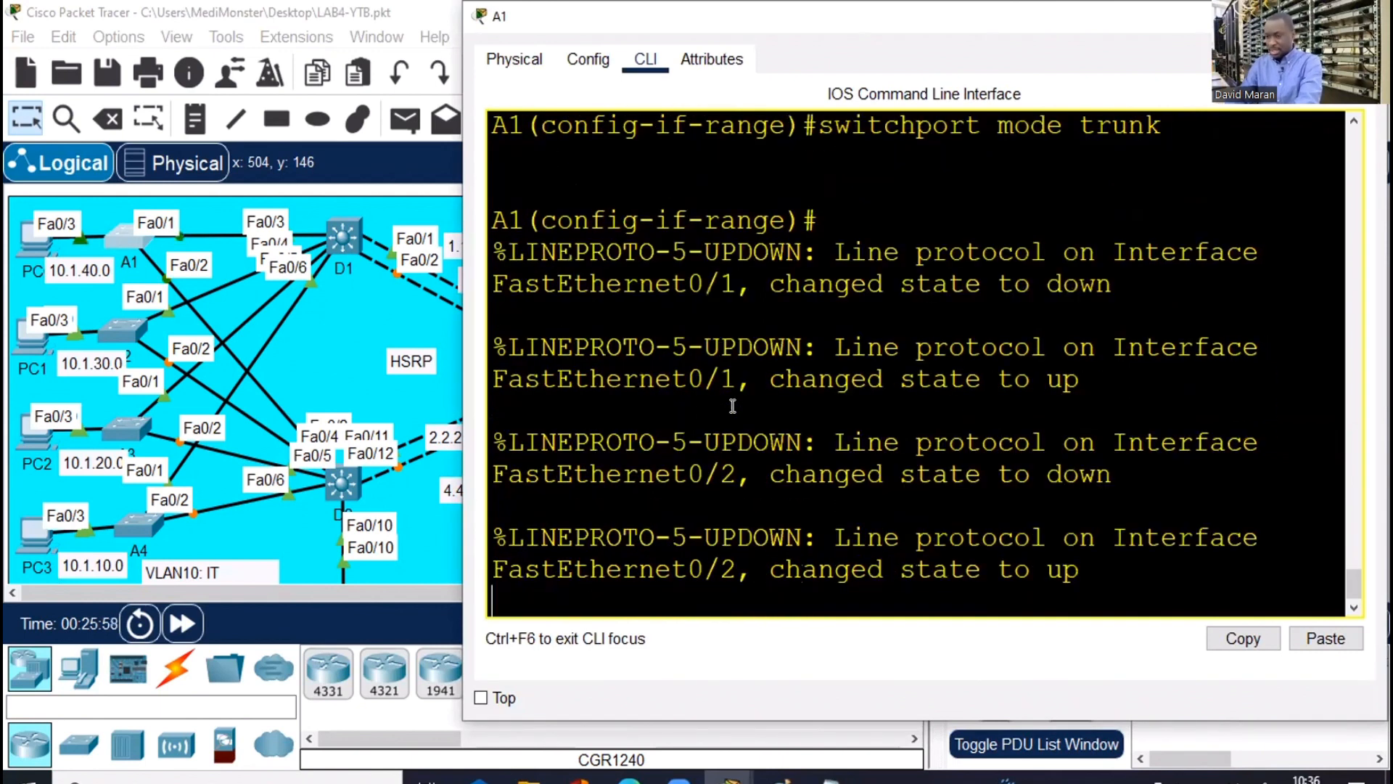
key(Return)
key(Return)
key(Return)
text(ex)
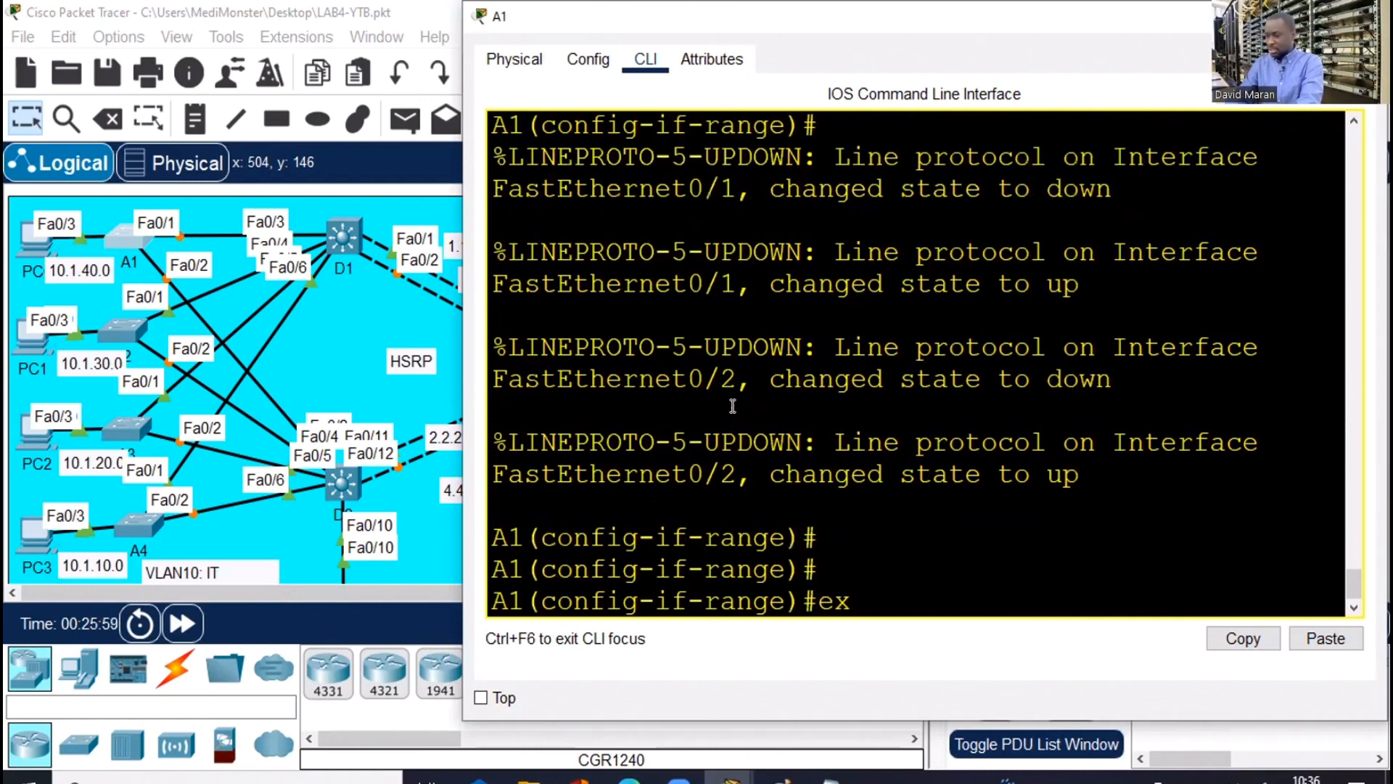
text(i)
key(Return)
List A1's history with 'do sh hi' and copy the 'int range fa0/1-2' and trunk lines
text(do)
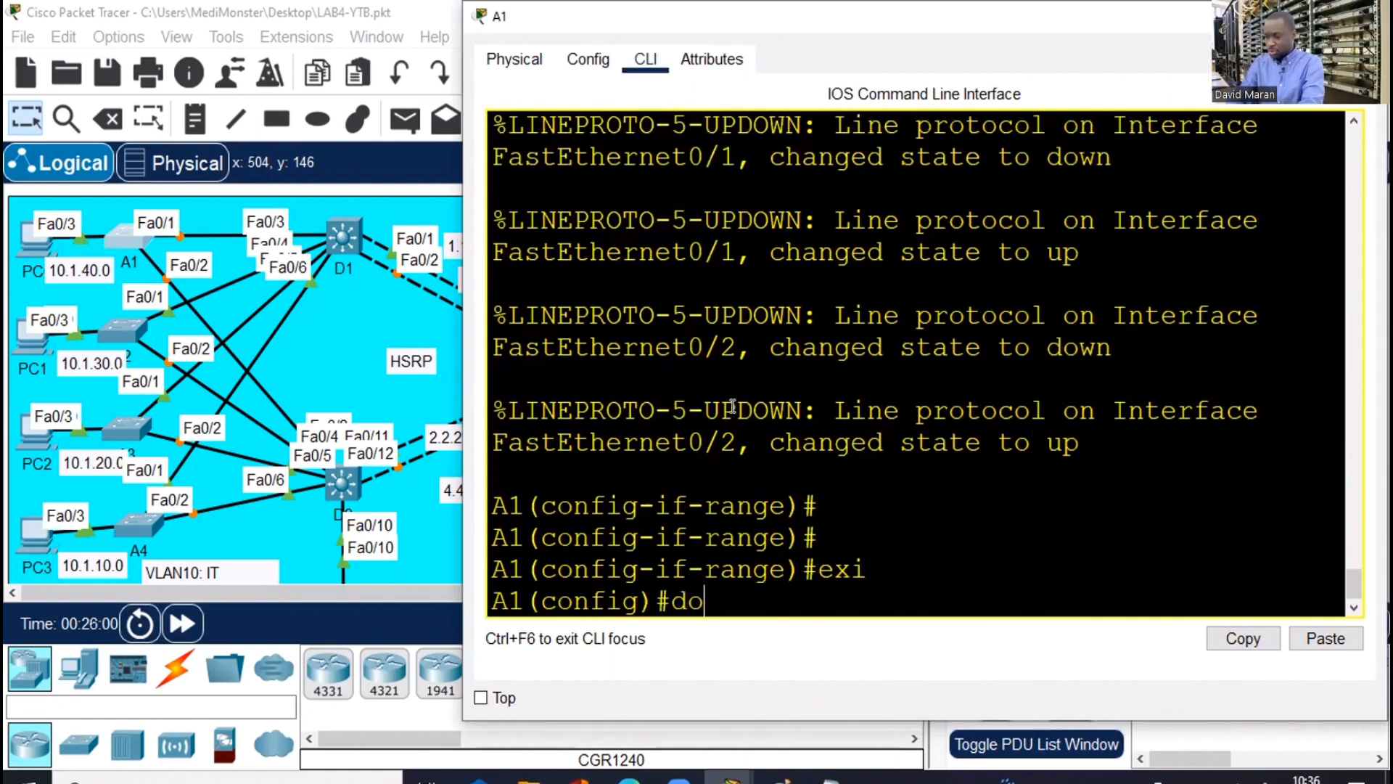
text( sh hios)
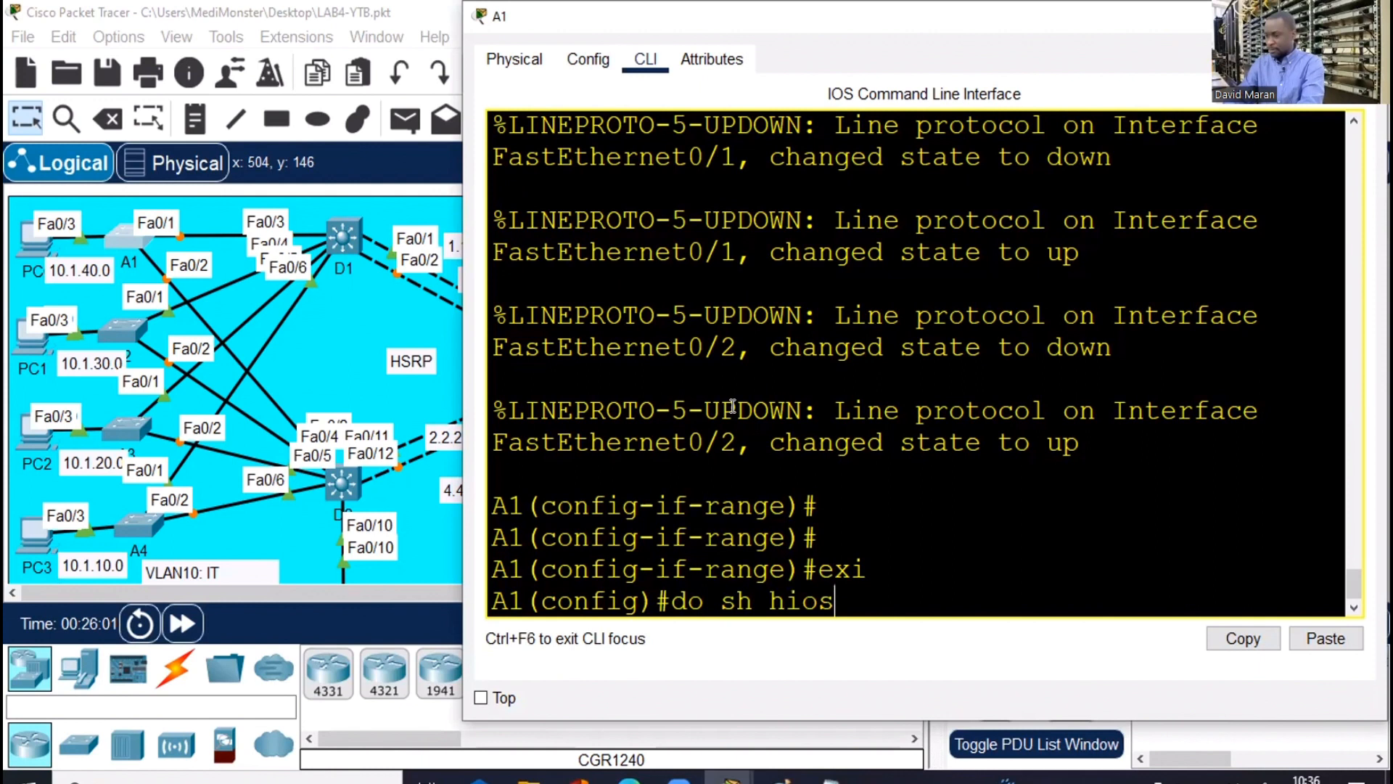
key(BackSpace)
key(BackSpace)
key(Return)
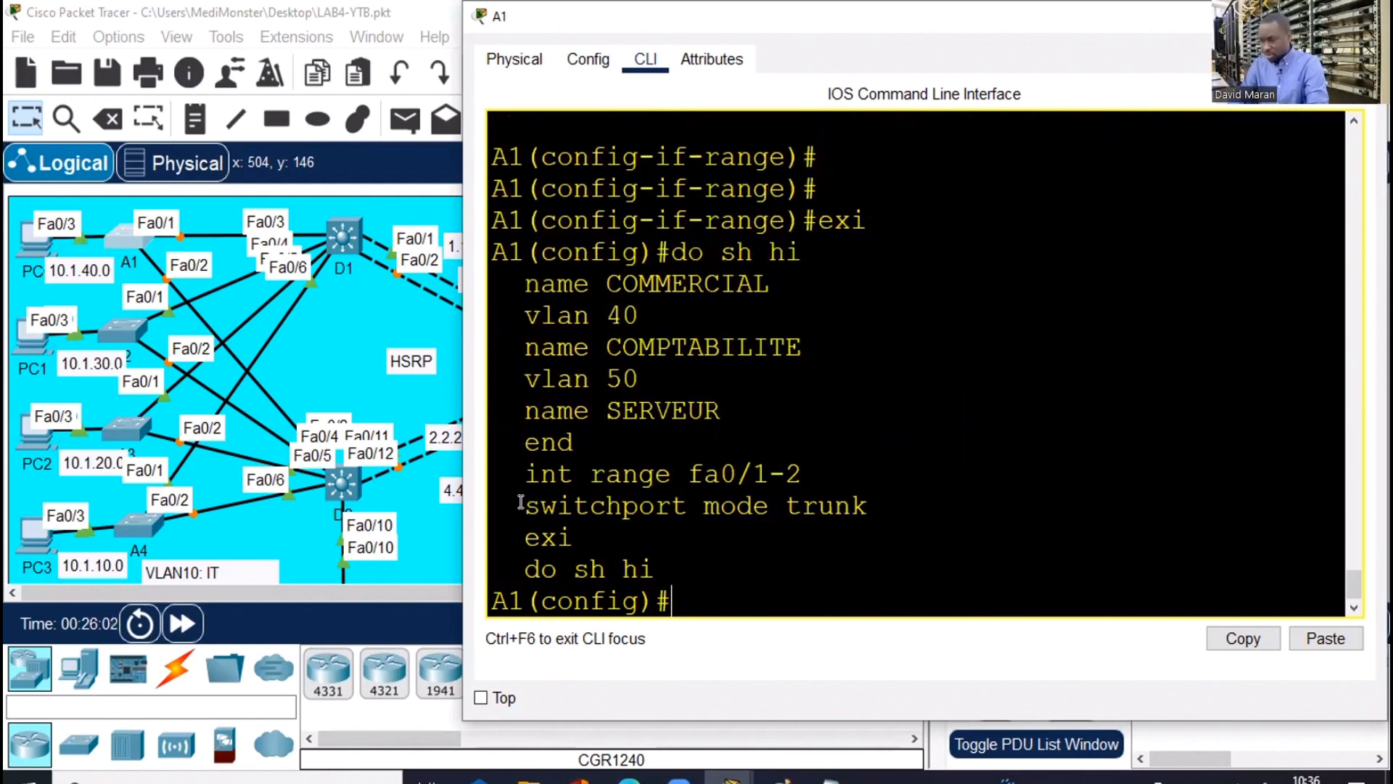
drag(521, 502, 868, 504)
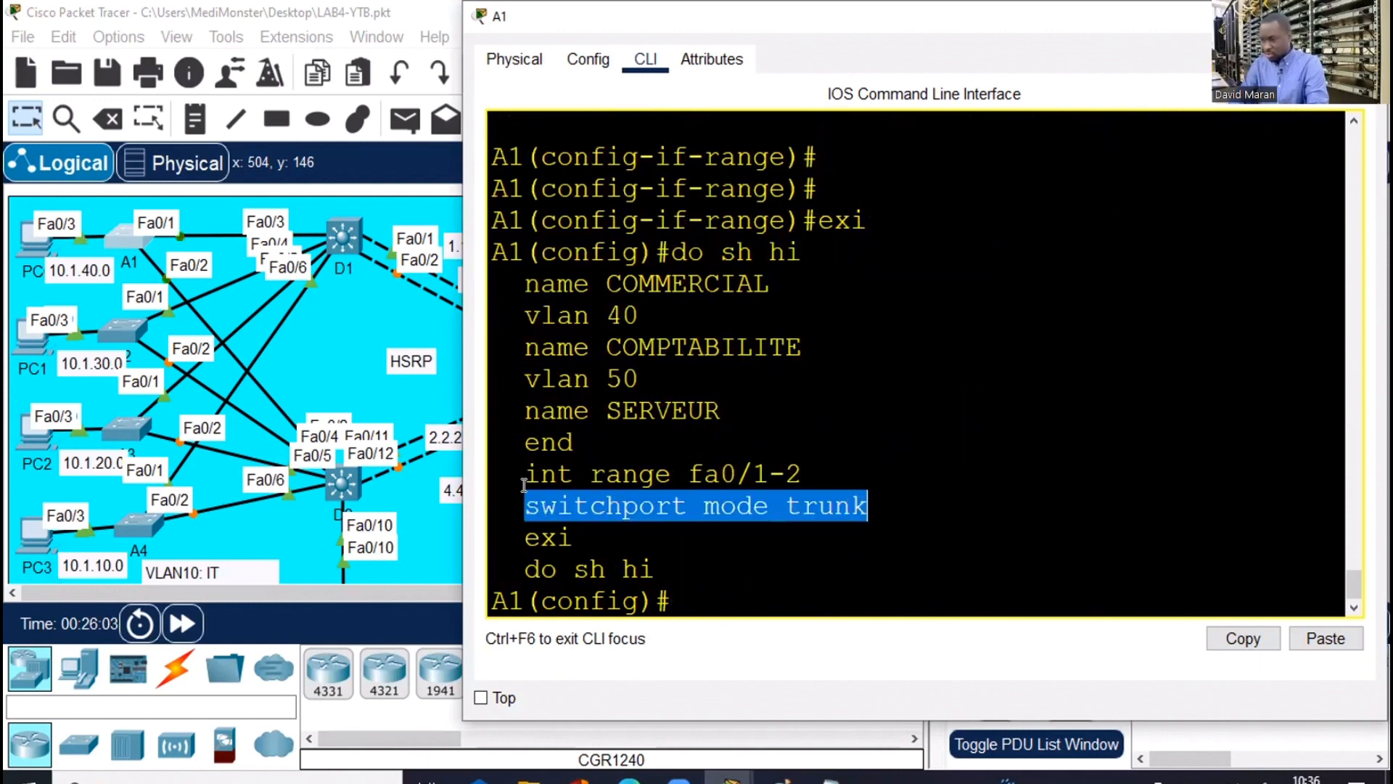
drag(524, 477, 851, 502)
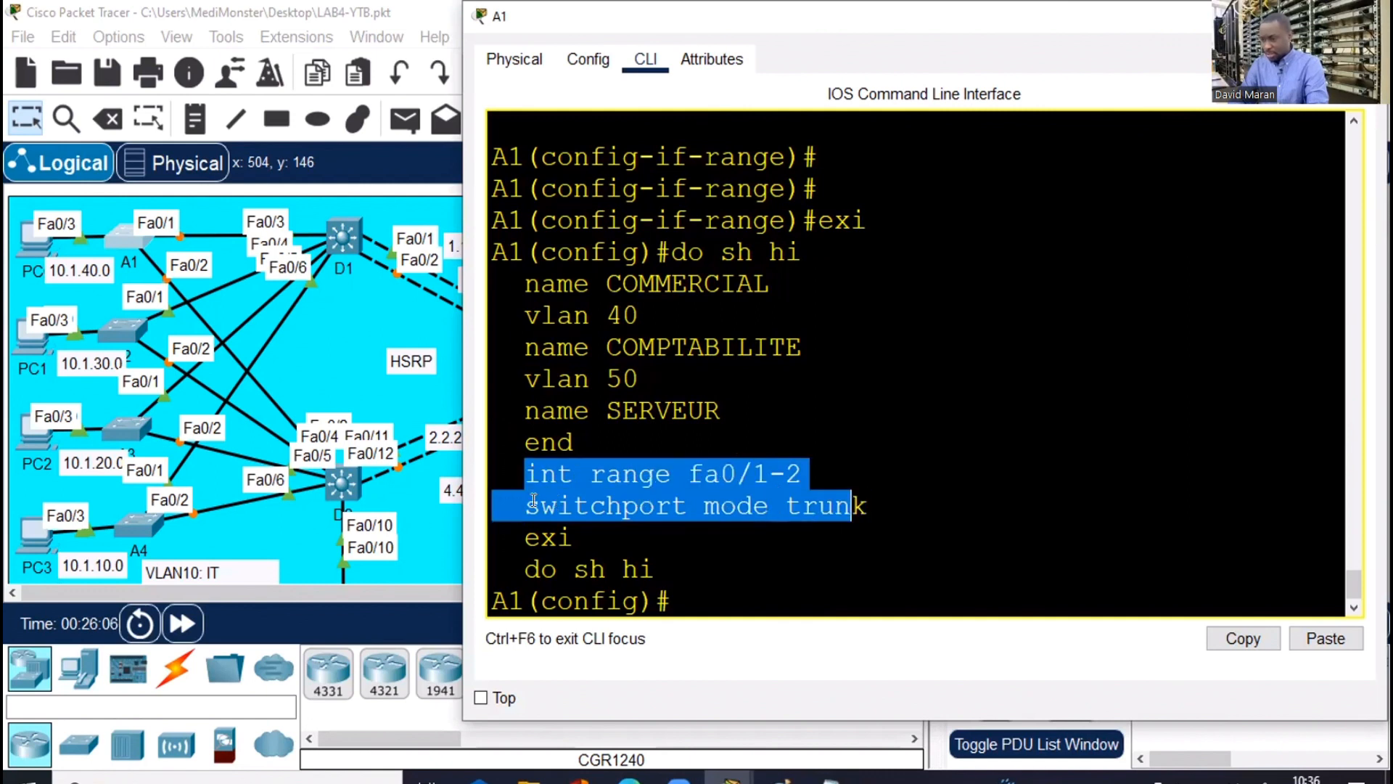
drag(533, 501, 640, 505)
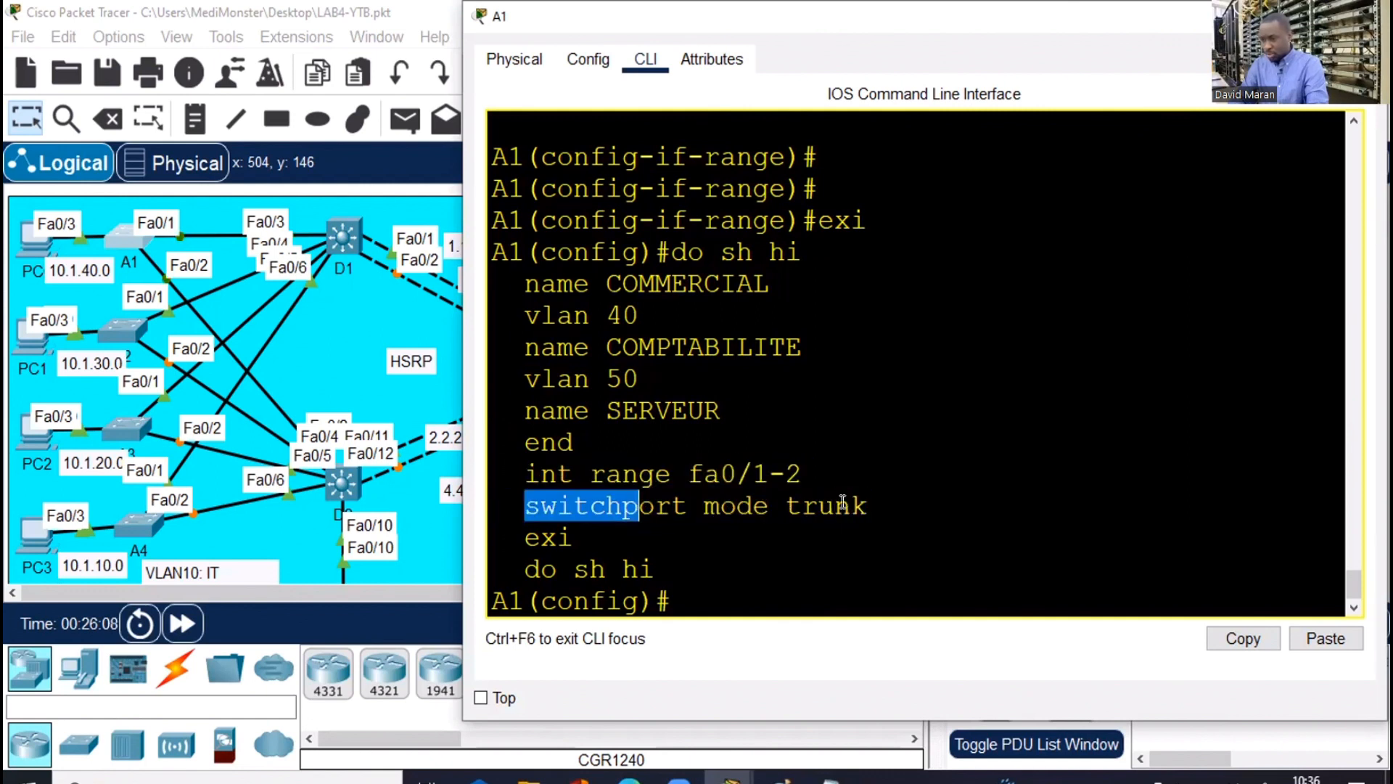
drag(842, 500, 845, 503)
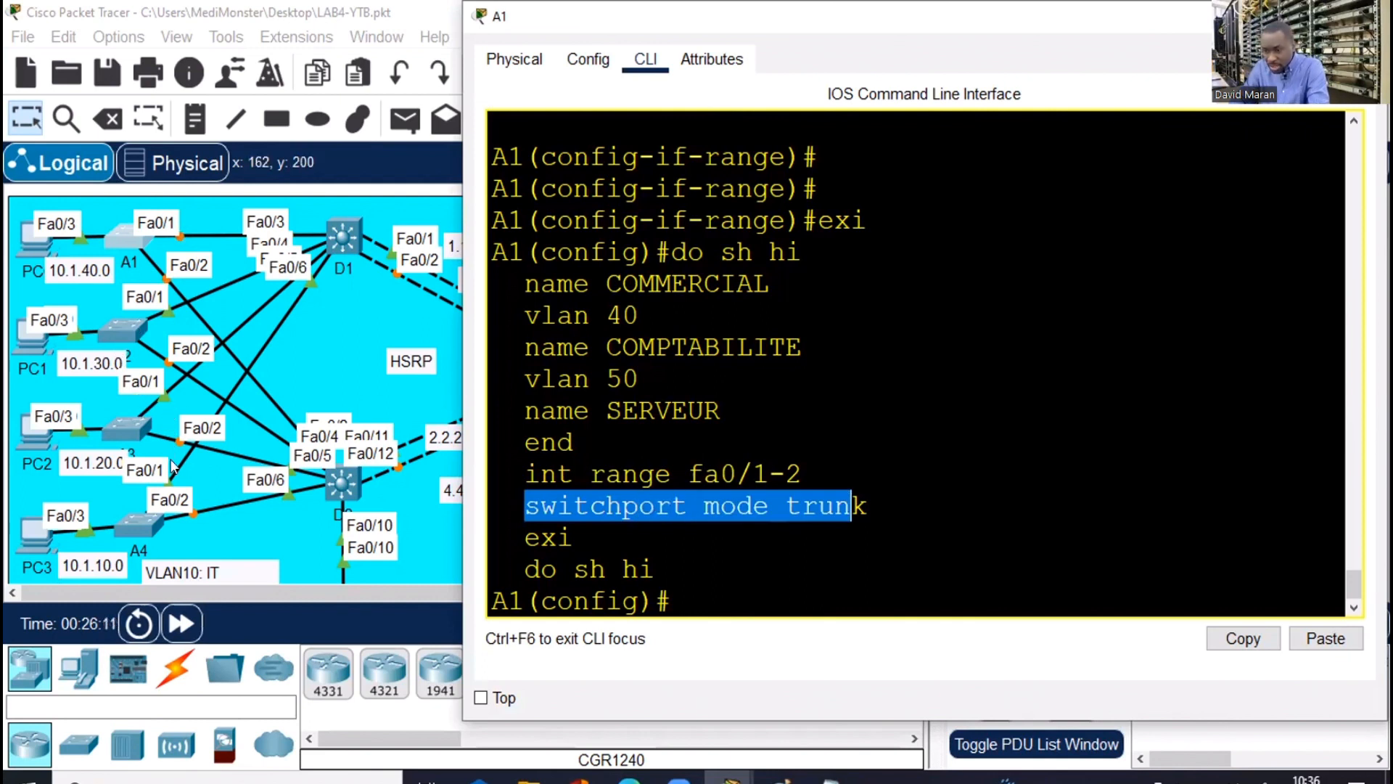
click(521, 472)
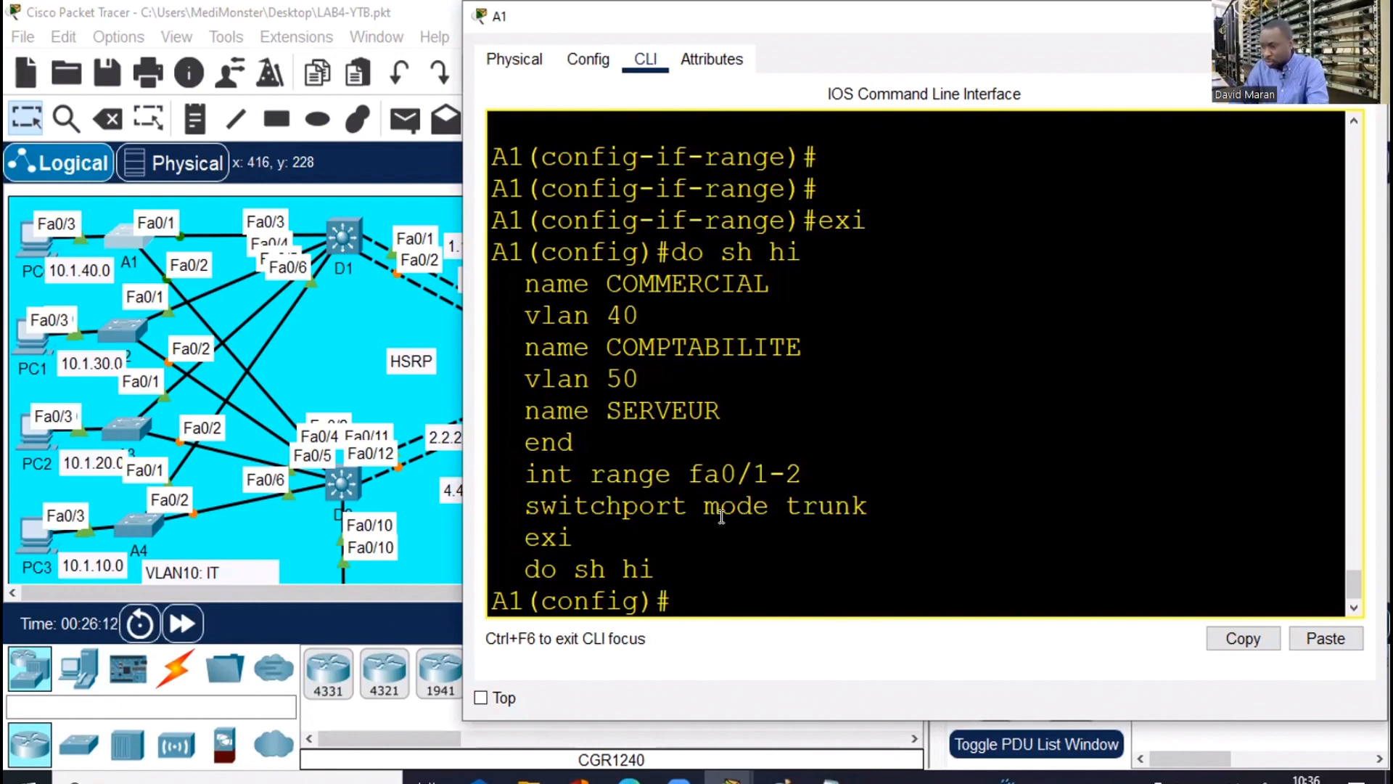
drag(721, 516, 822, 516)
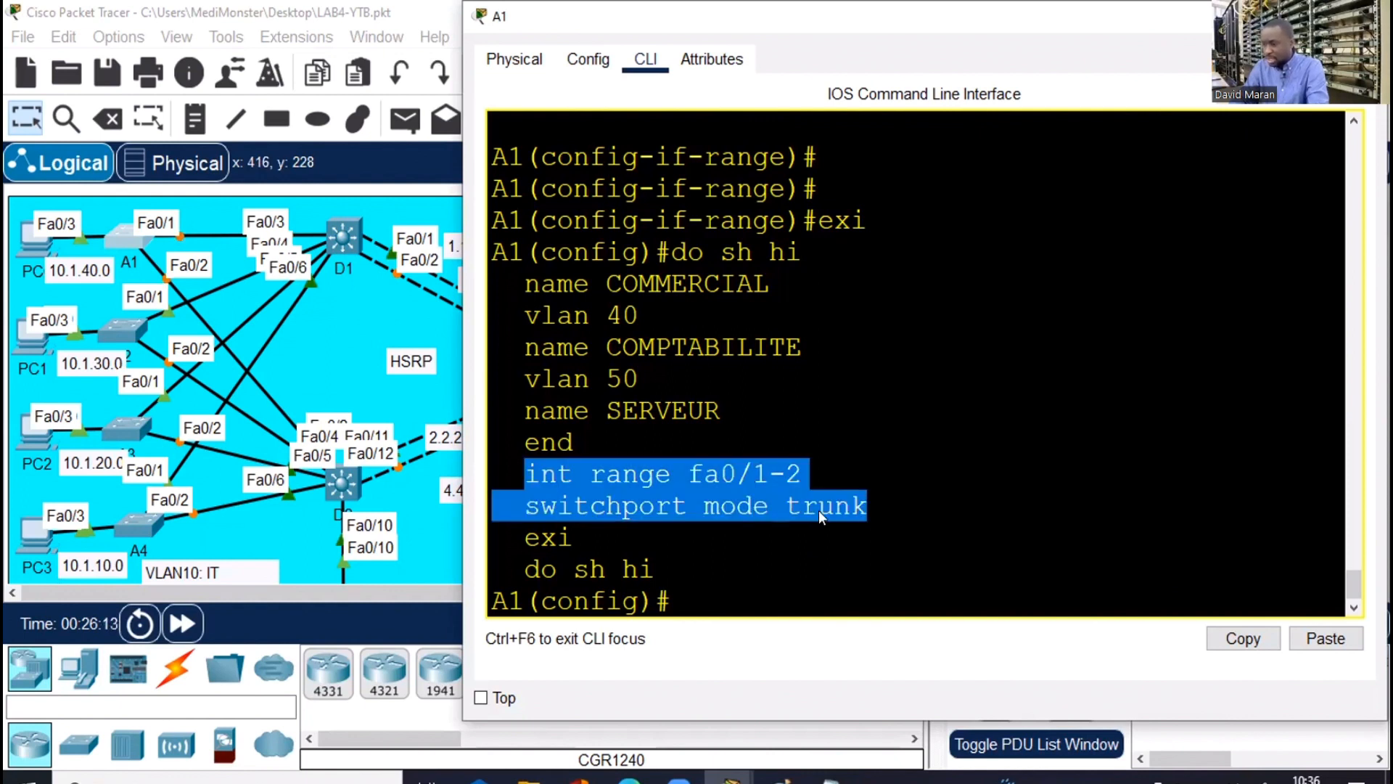
right_click(822, 515)
click(816, 520)
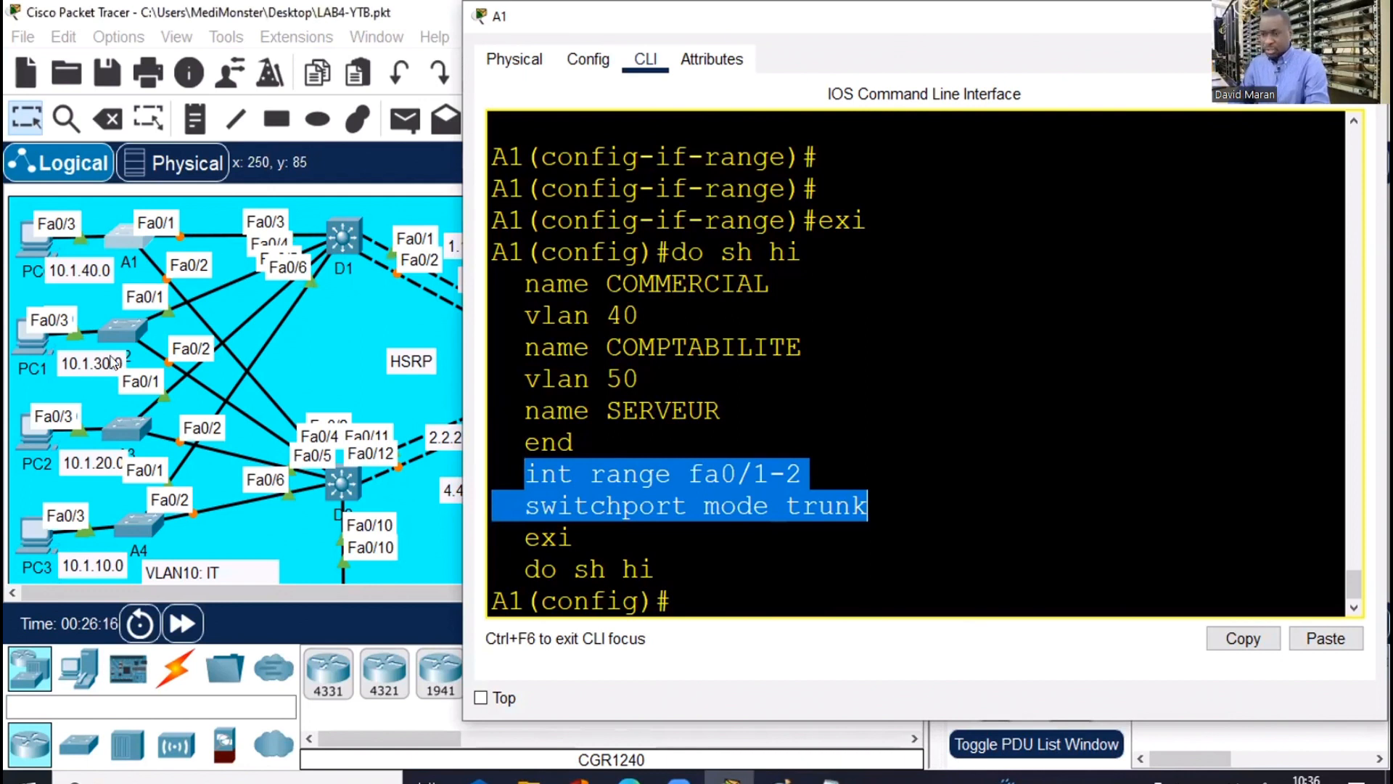
click(116, 329)
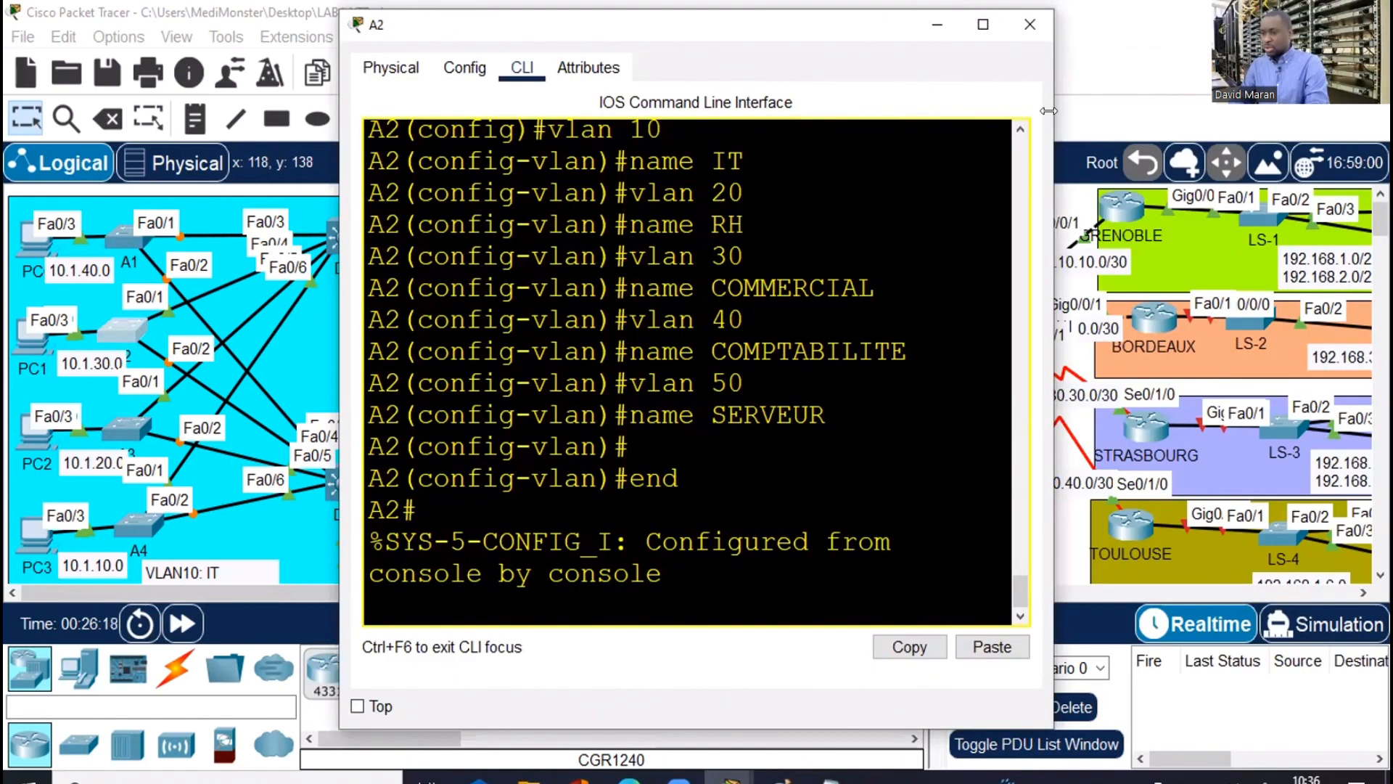
On A2, enter conf t and paste the fa0/1-2 trunk commands
key(Return)
key(Return)
key(Return)
key(Return)
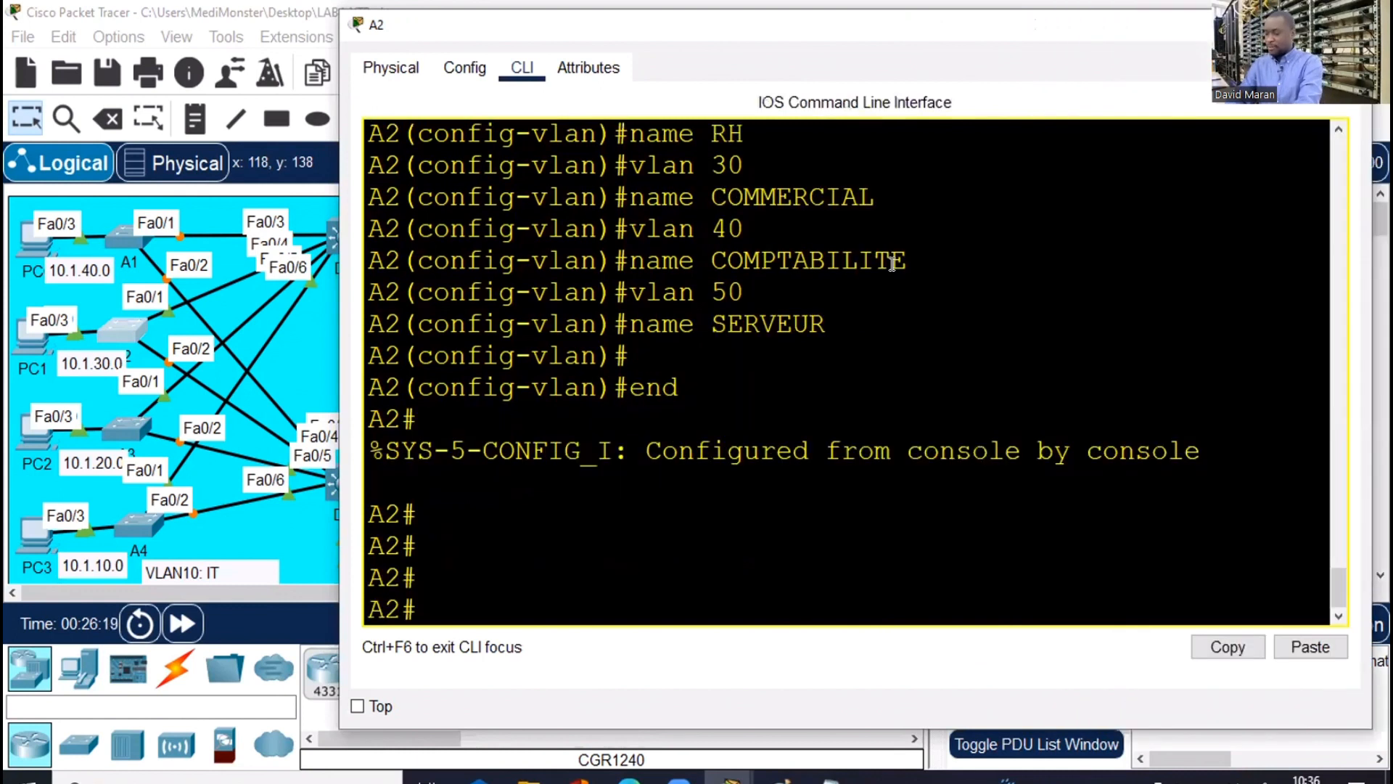
text(conf t)
key(Return)
right_click(950, 309)
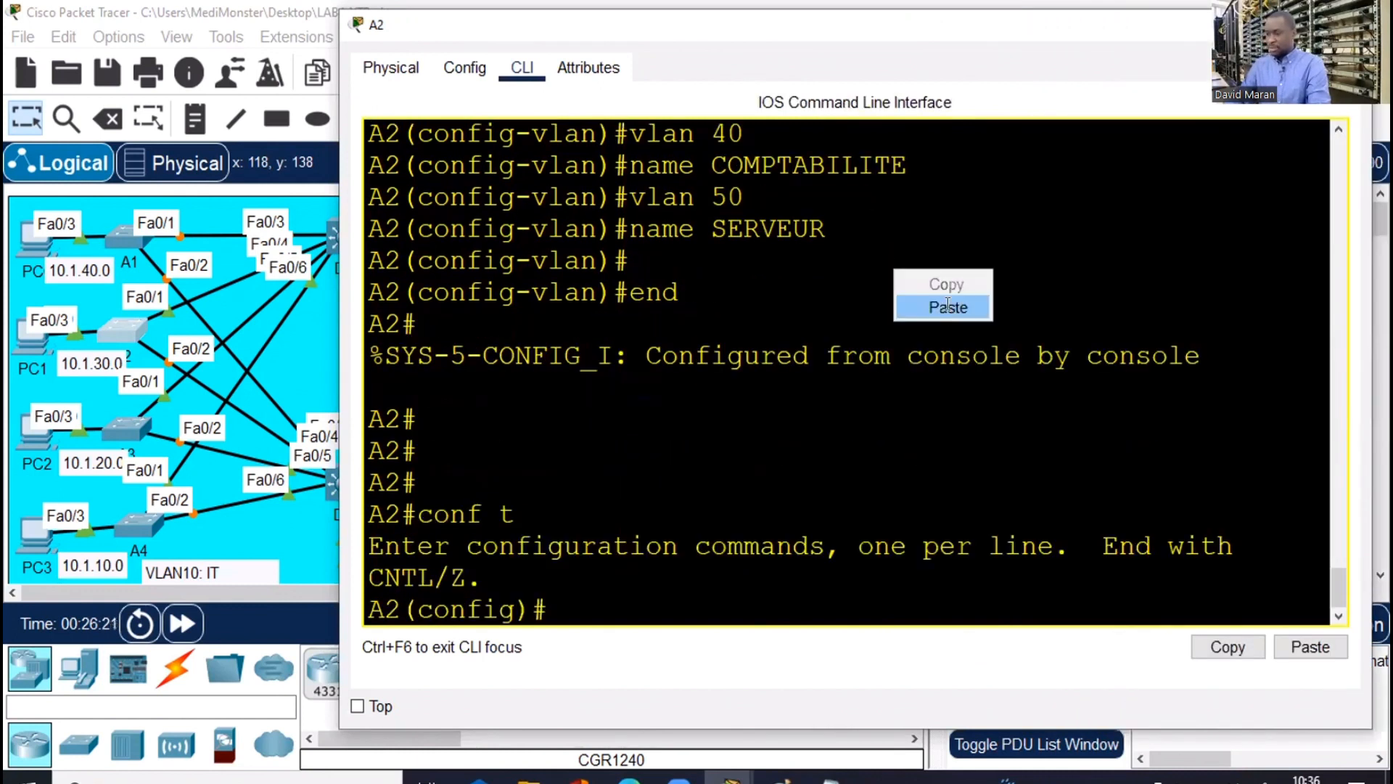
click(950, 306)
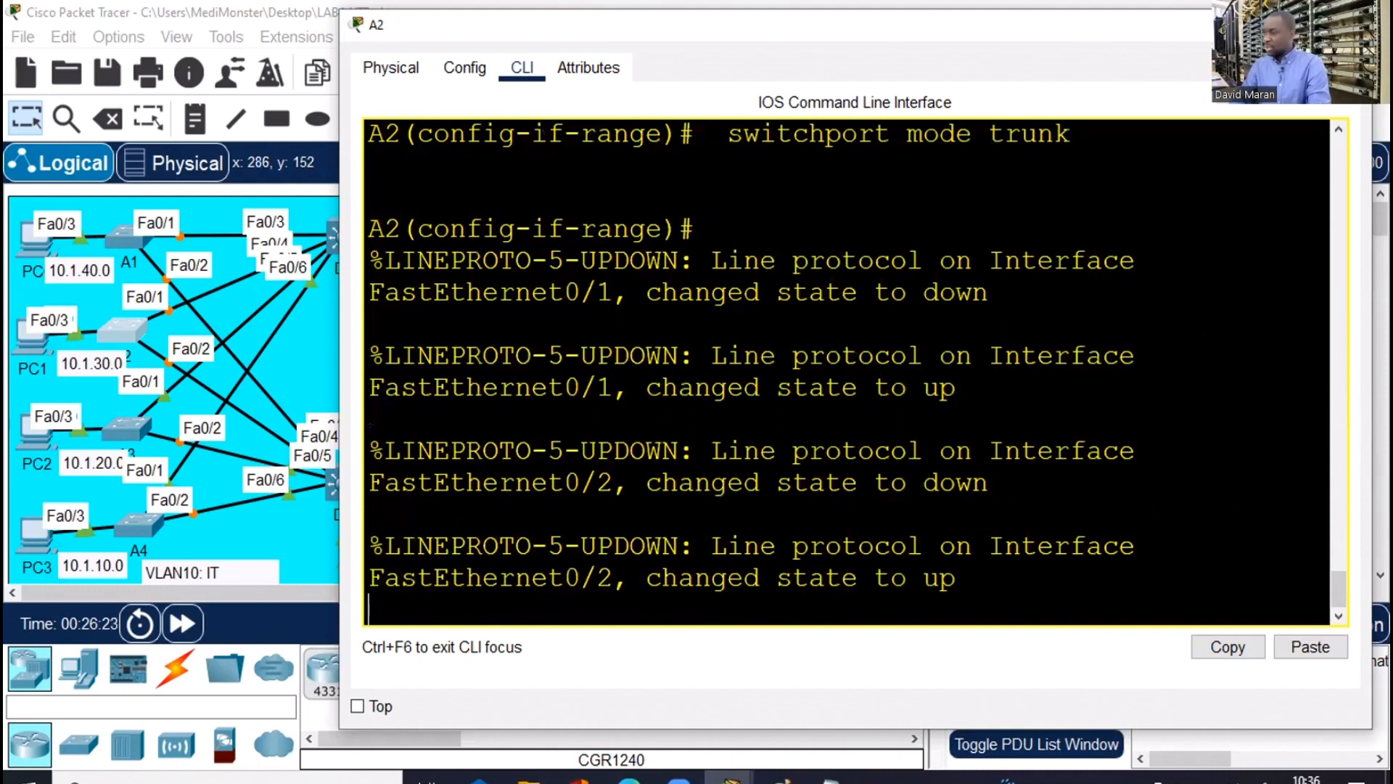
click(86, 434)
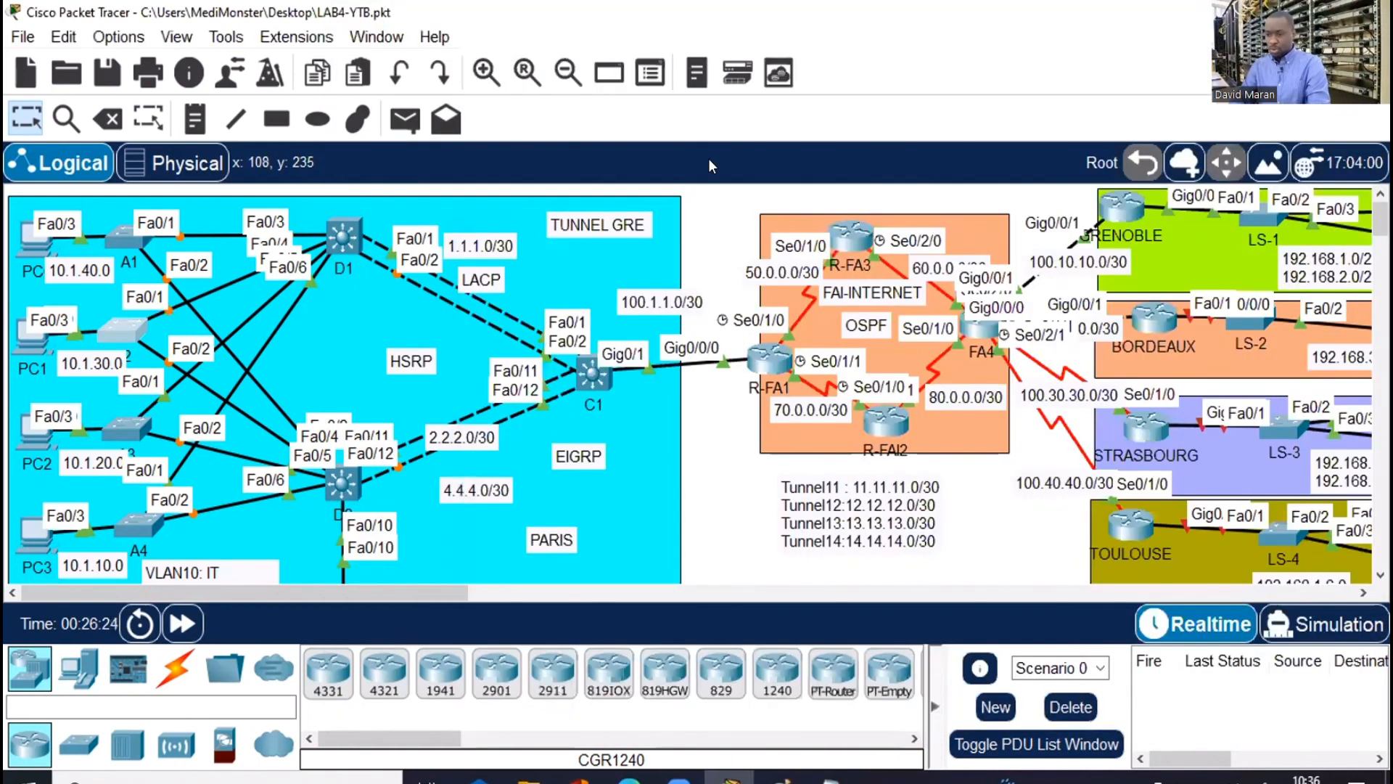
Open switch A3's console and paste the same fa0/1-2 trunk commands
click(121, 429)
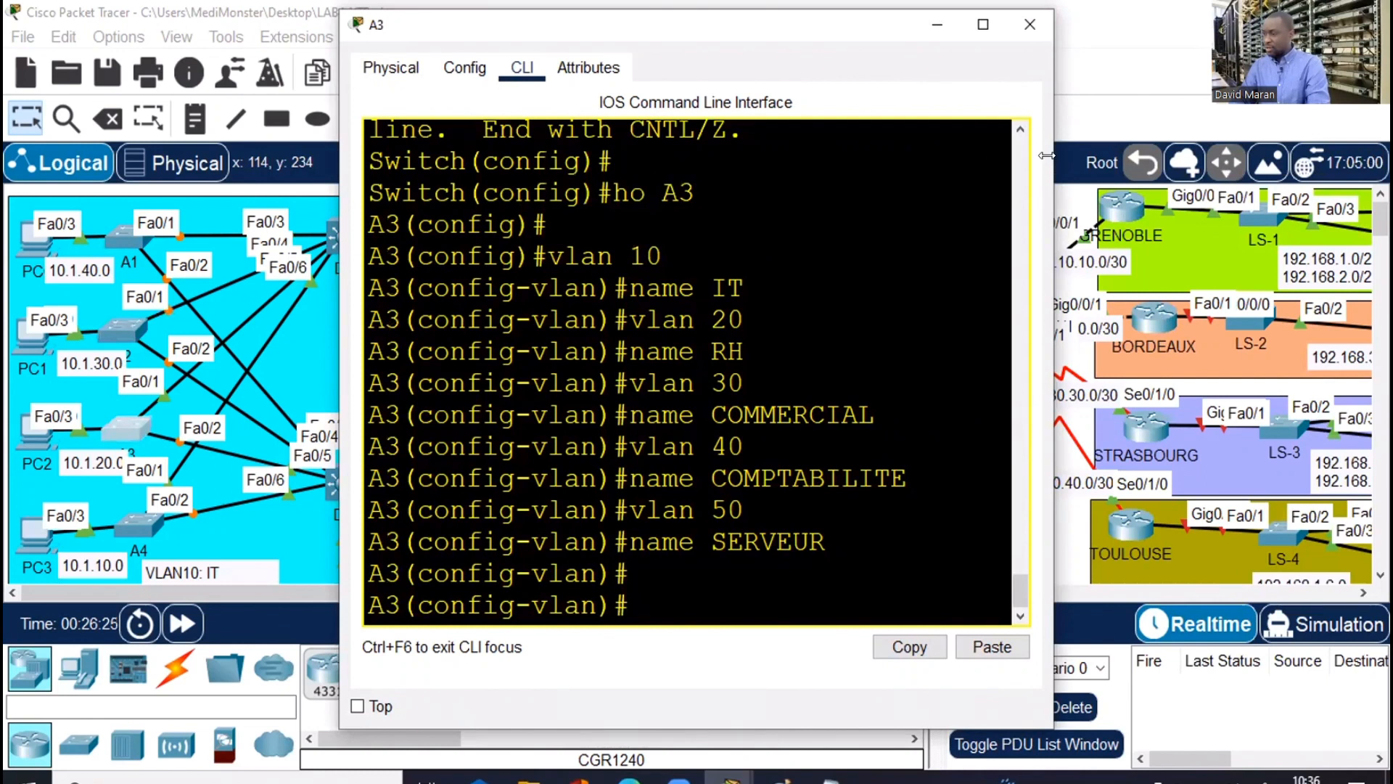
drag(1047, 155, 1373, 155)
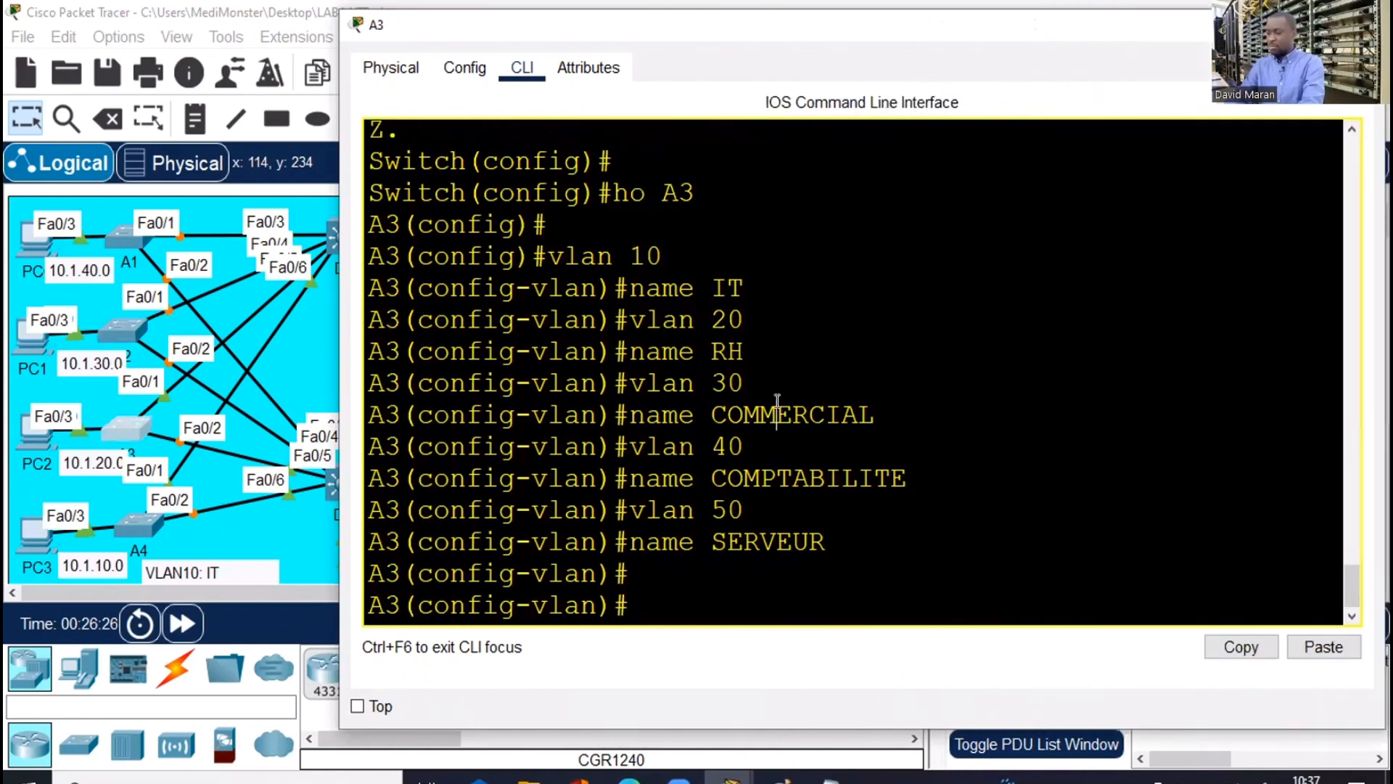
right_click(777, 406)
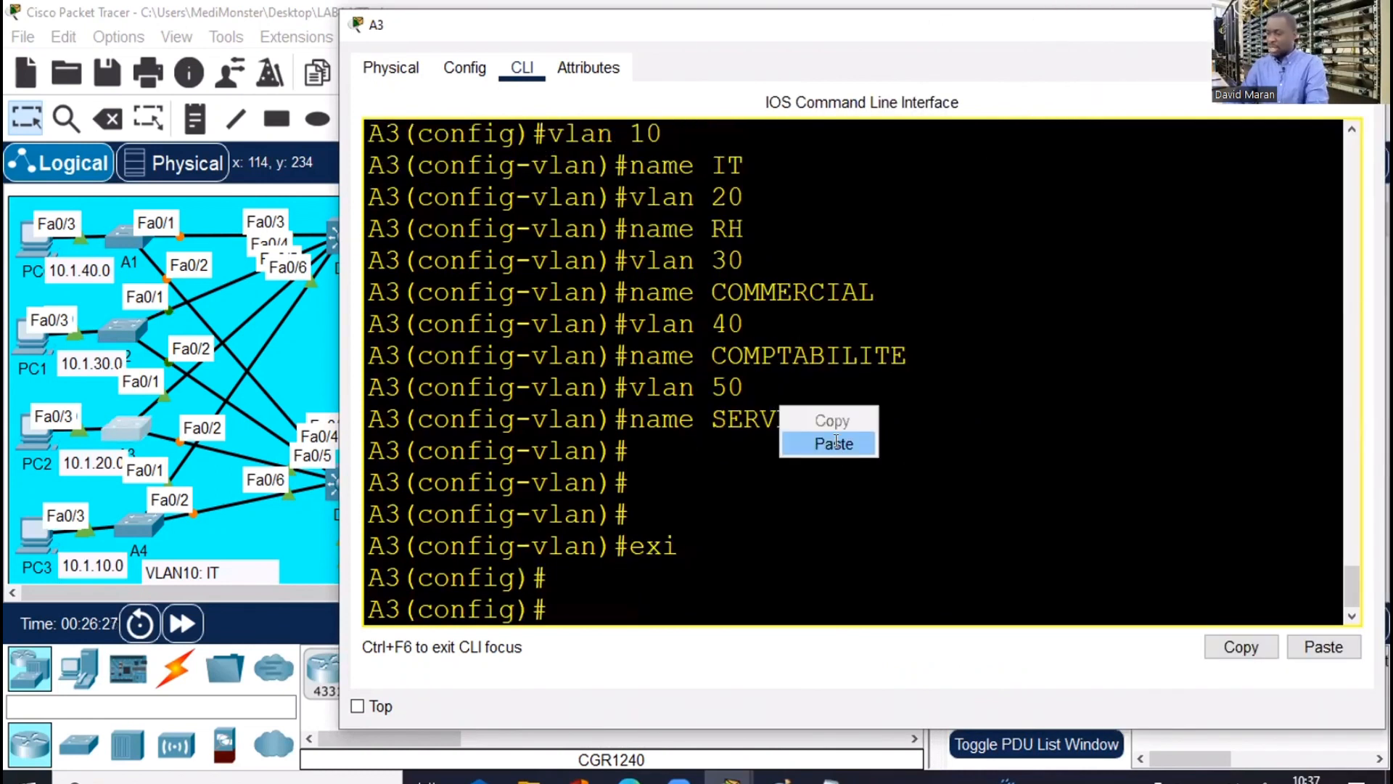
click(835, 443)
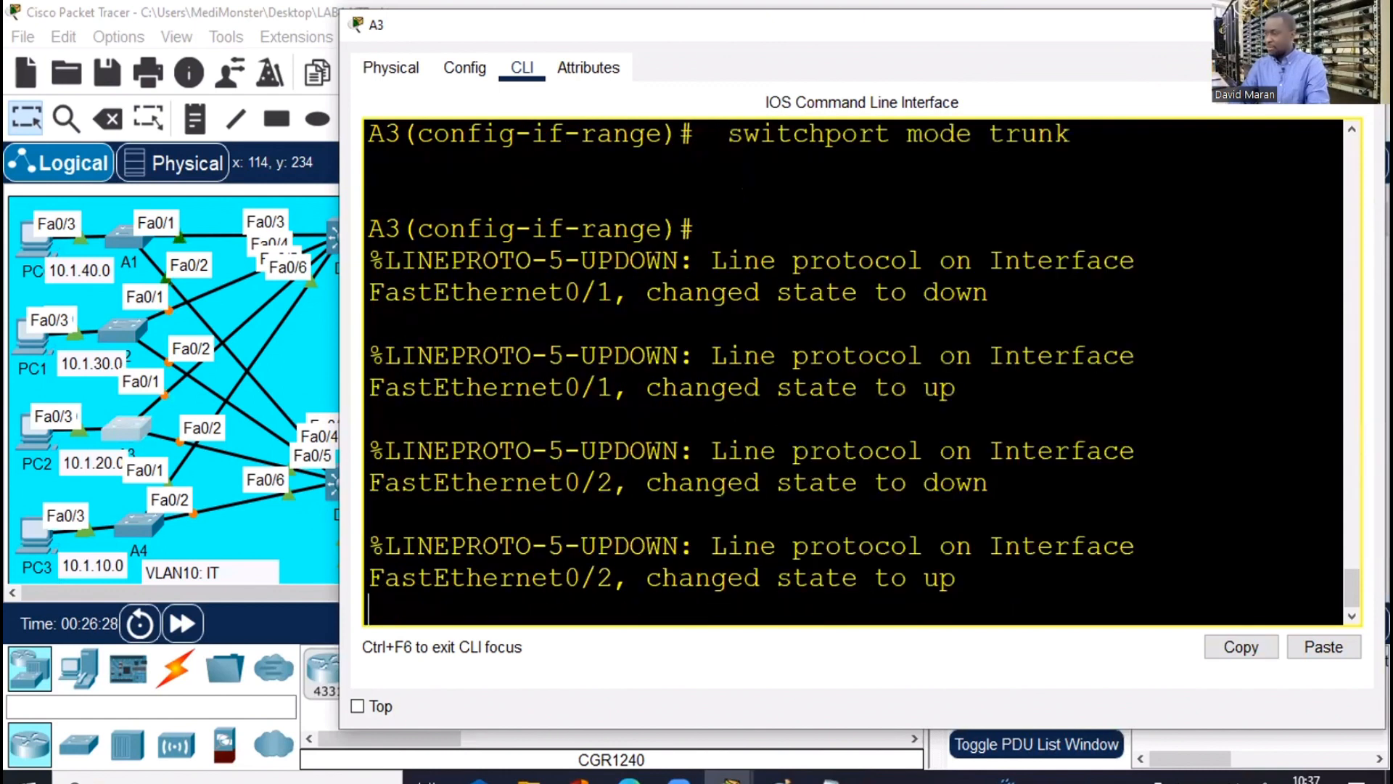
click(91, 566)
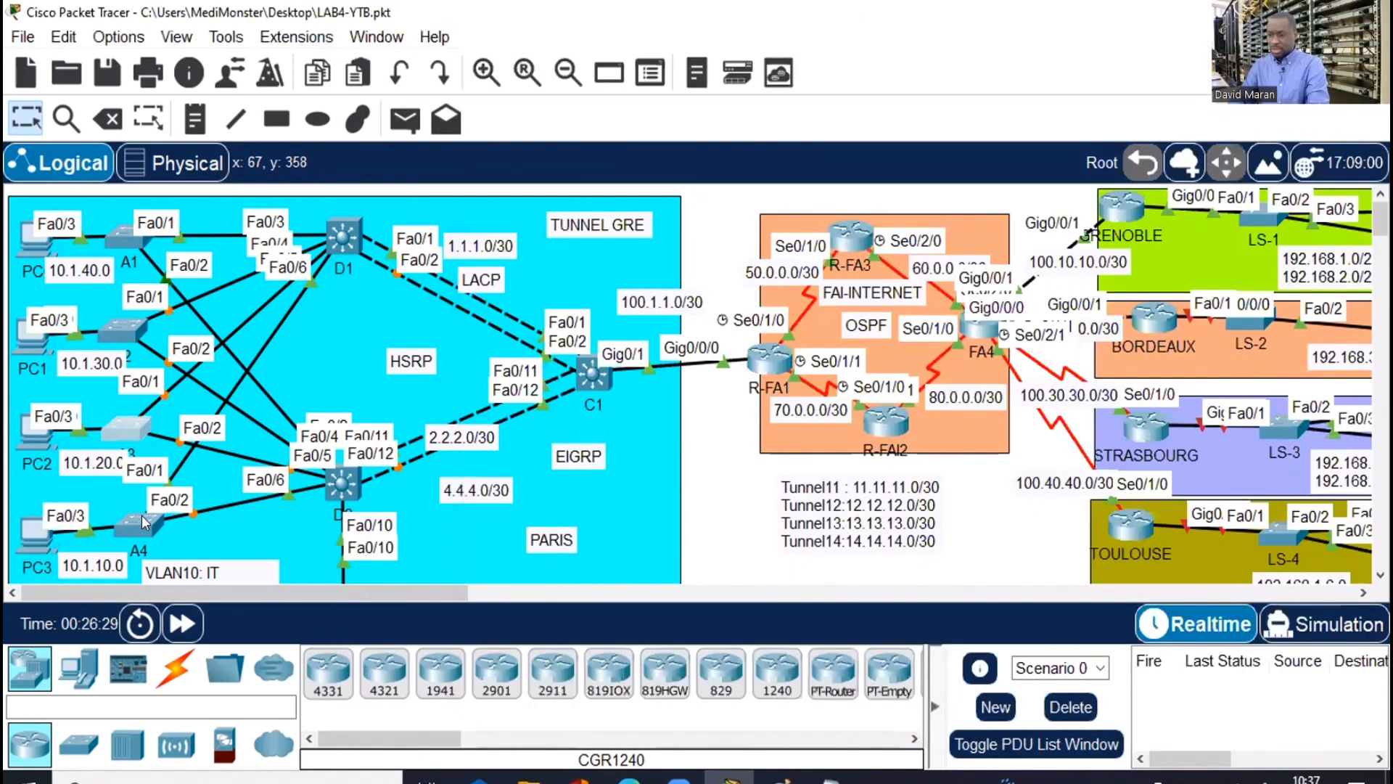
Make A4's ports fa0/1-2 trunks by entering conf t and pasting the trunk commands
click(143, 523)
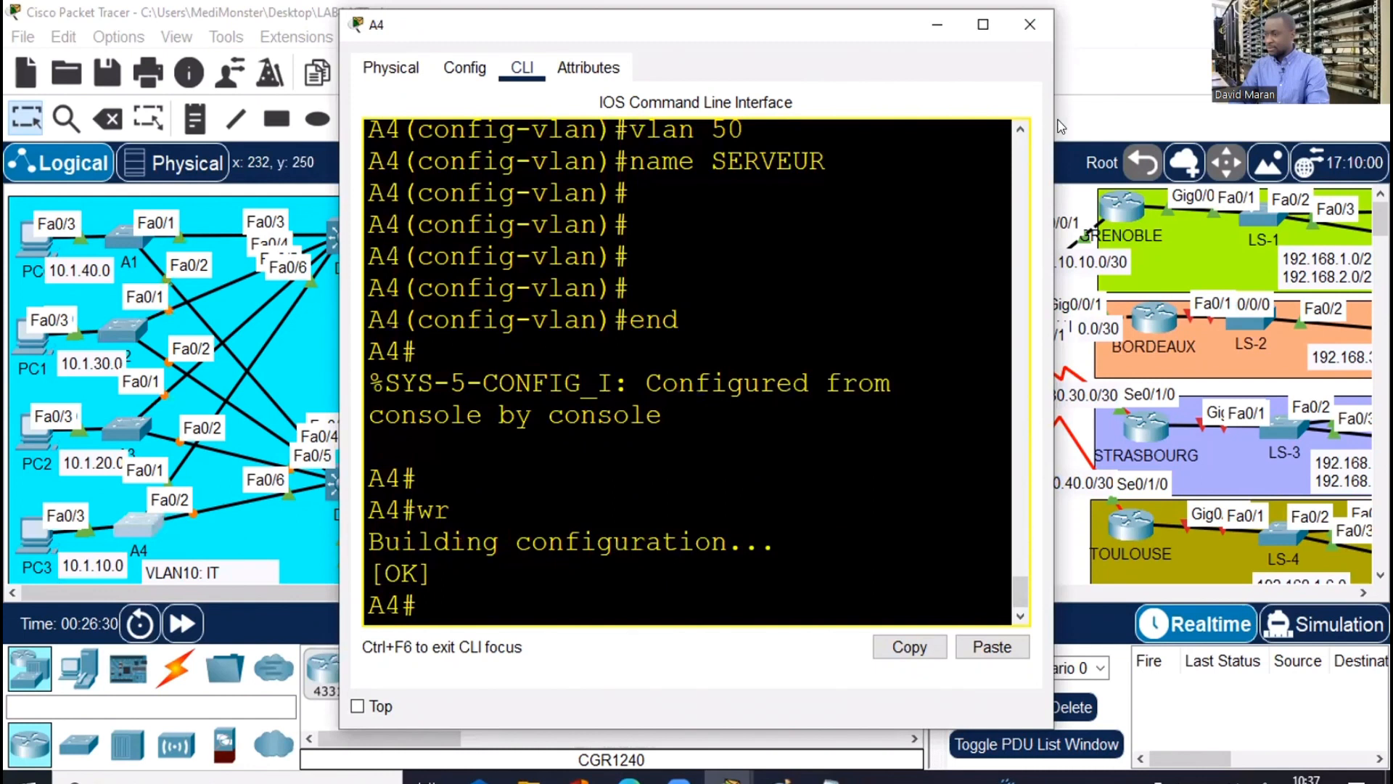
drag(1051, 120, 1374, 120)
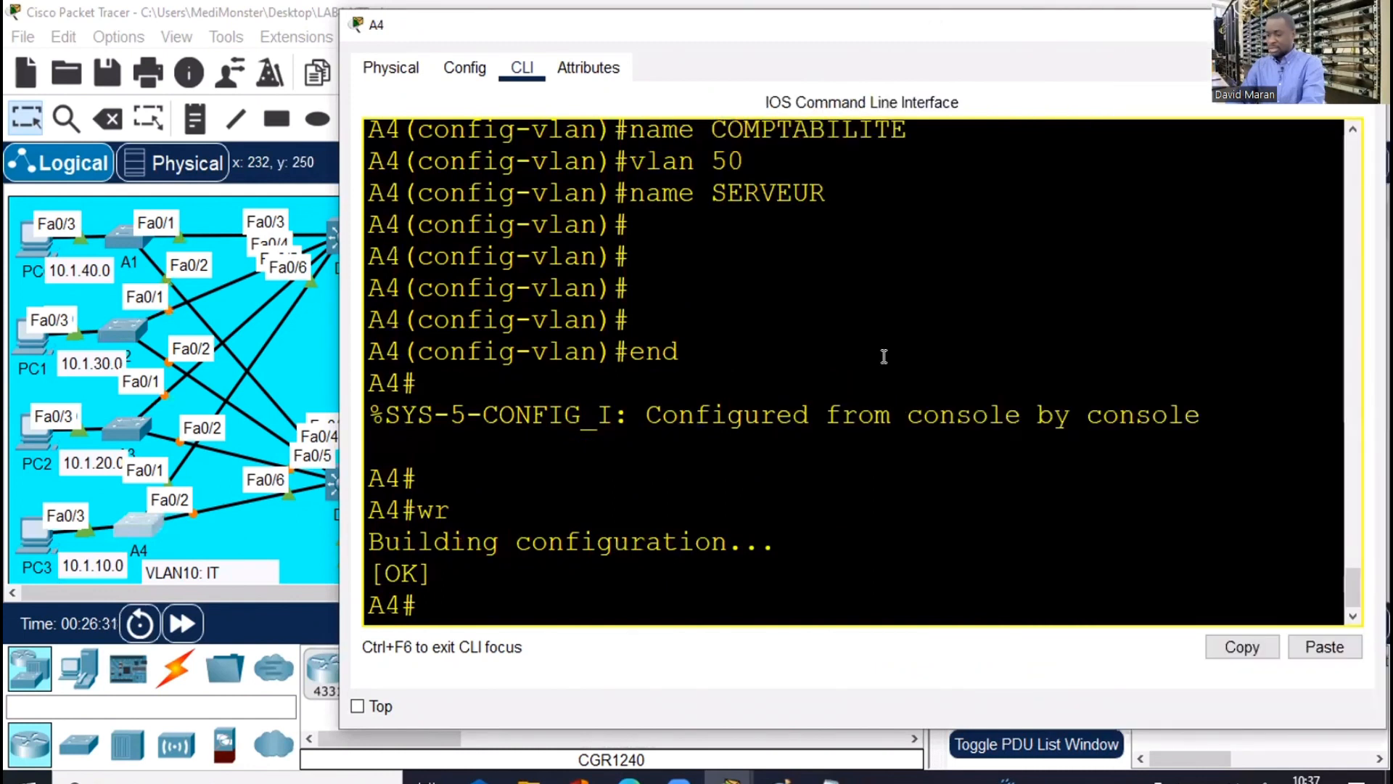
text(conf t)
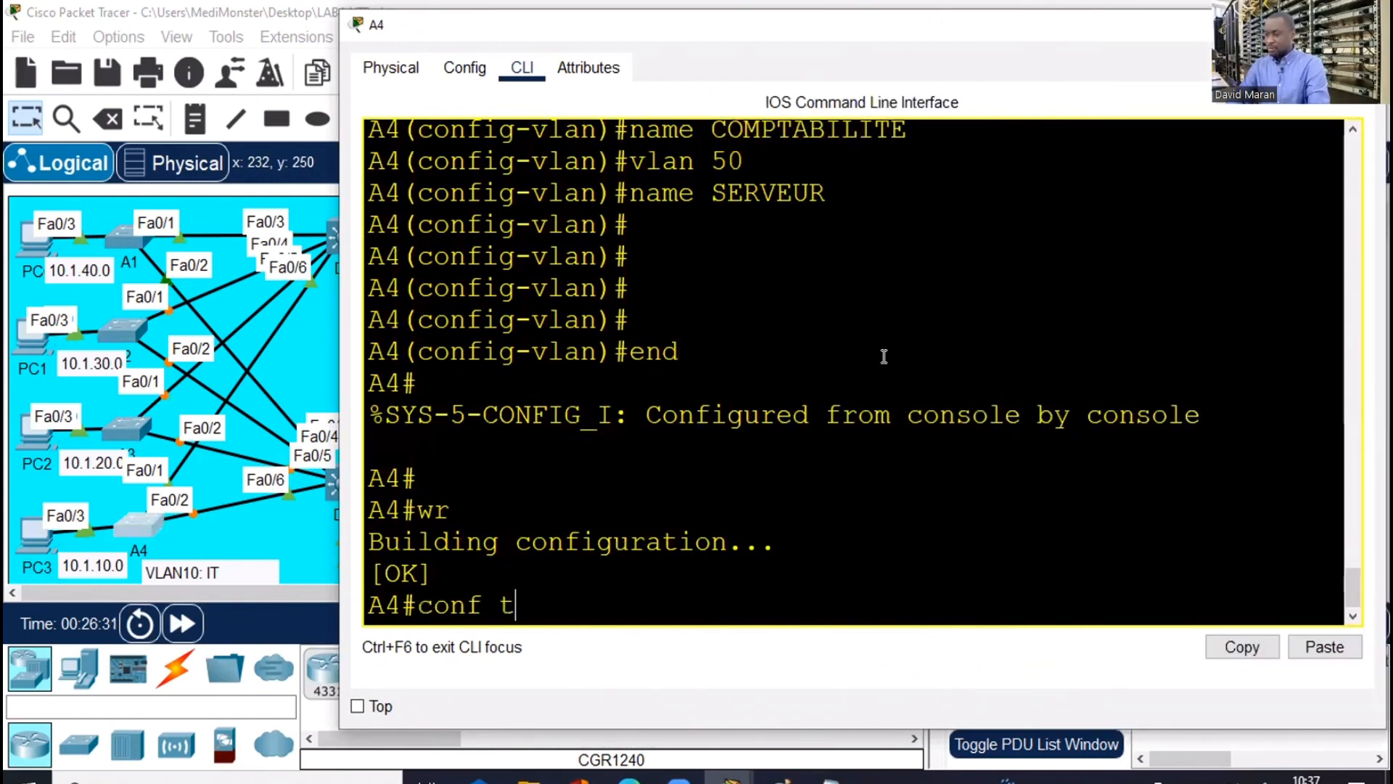
key(Return)
right_click(918, 382)
click(924, 392)
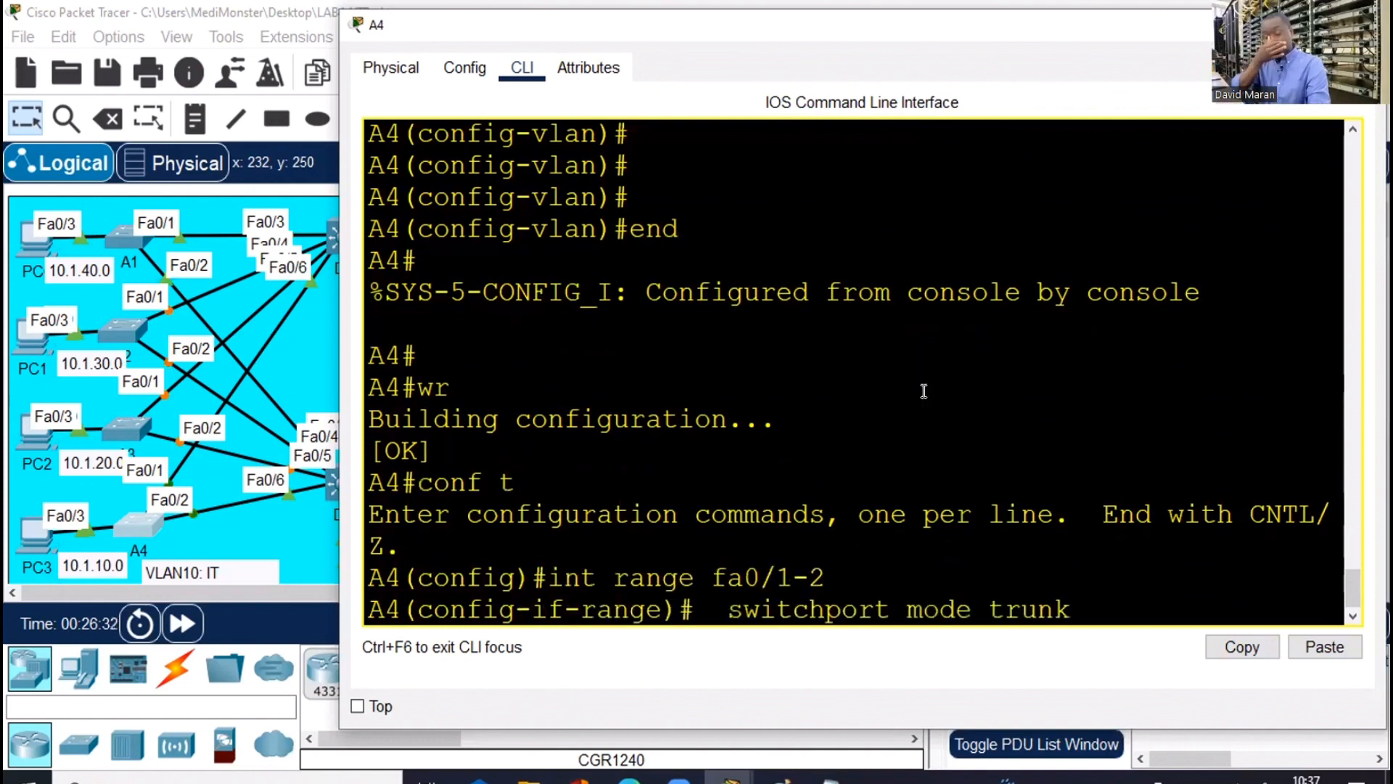
click(250, 365)
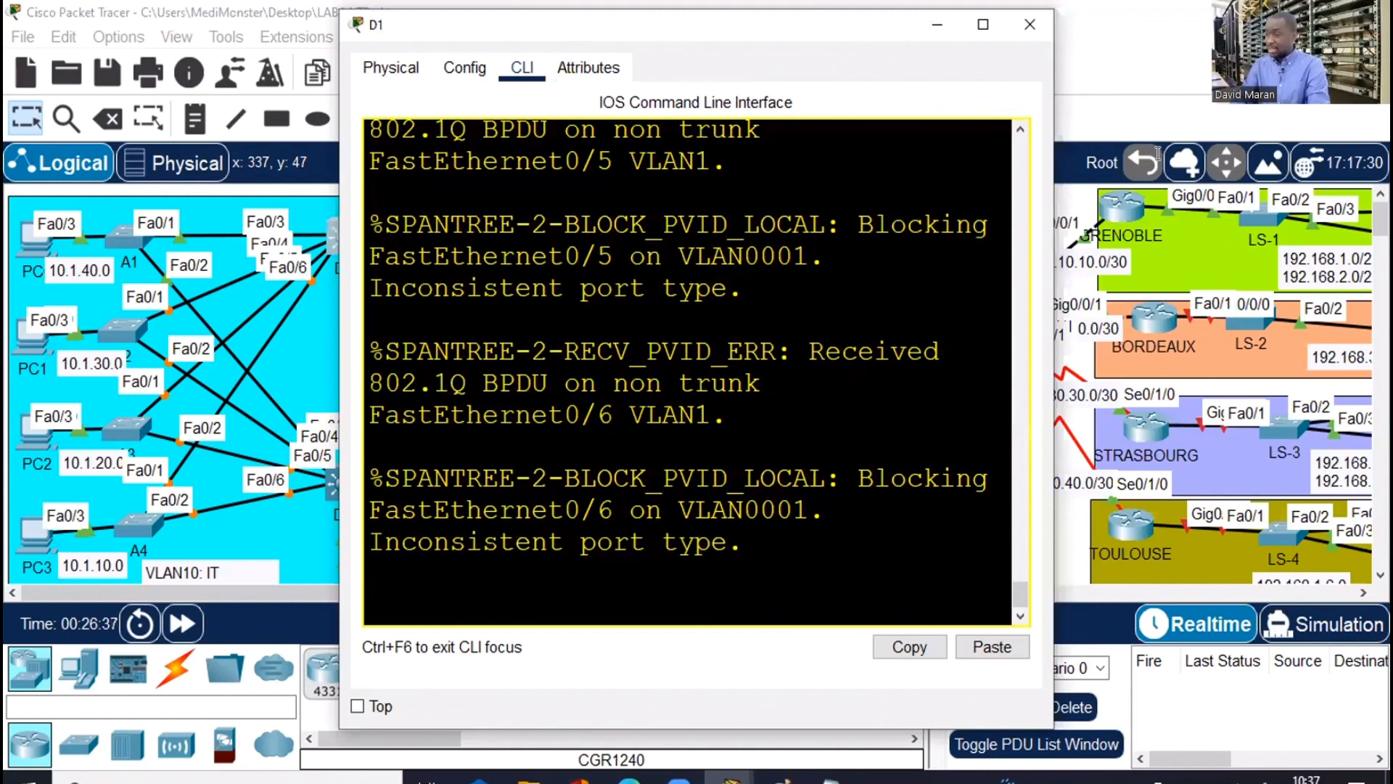
On D1, leave VLAN configuration mode and select interface range fa0/1-6
drag(569, 35, 691, 26)
drag(1170, 161, 1367, 161)
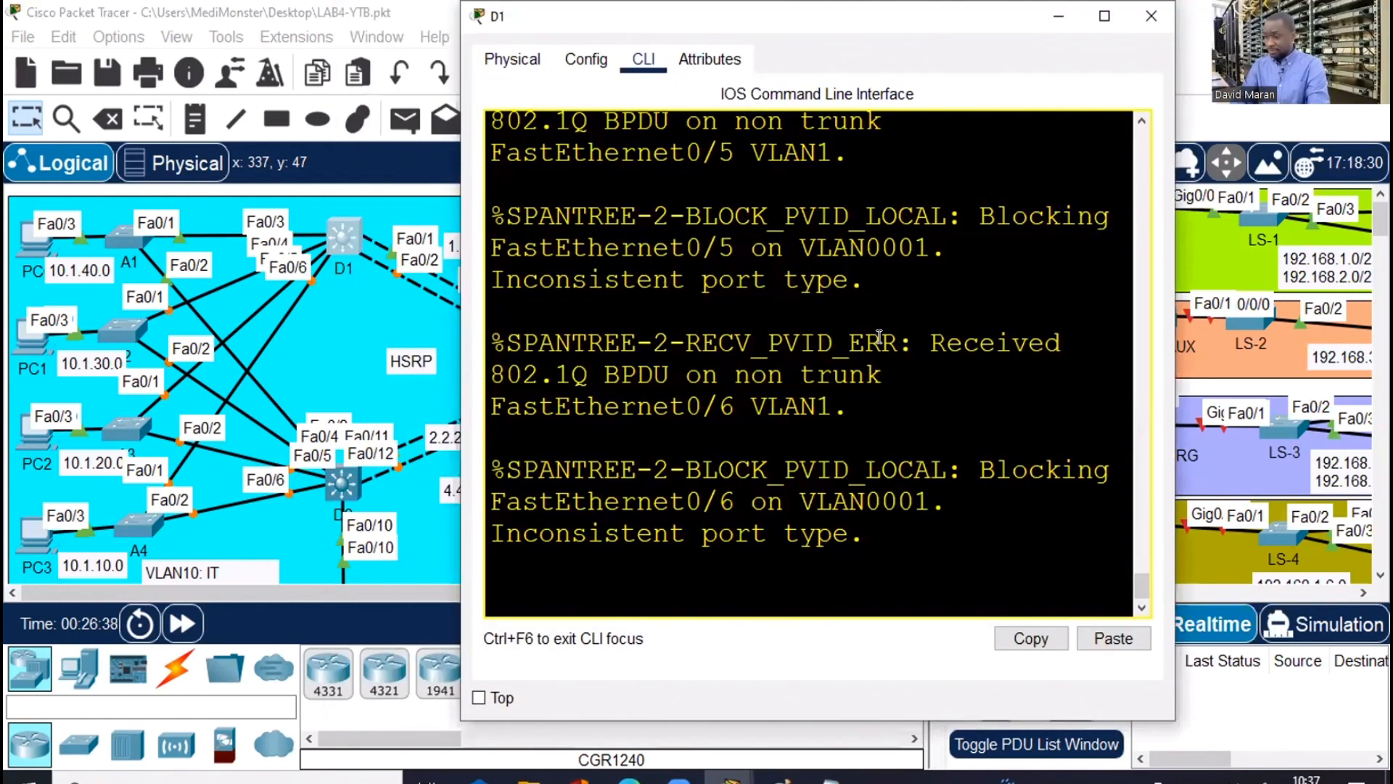
key(Return)
key(Return)
key(Return)
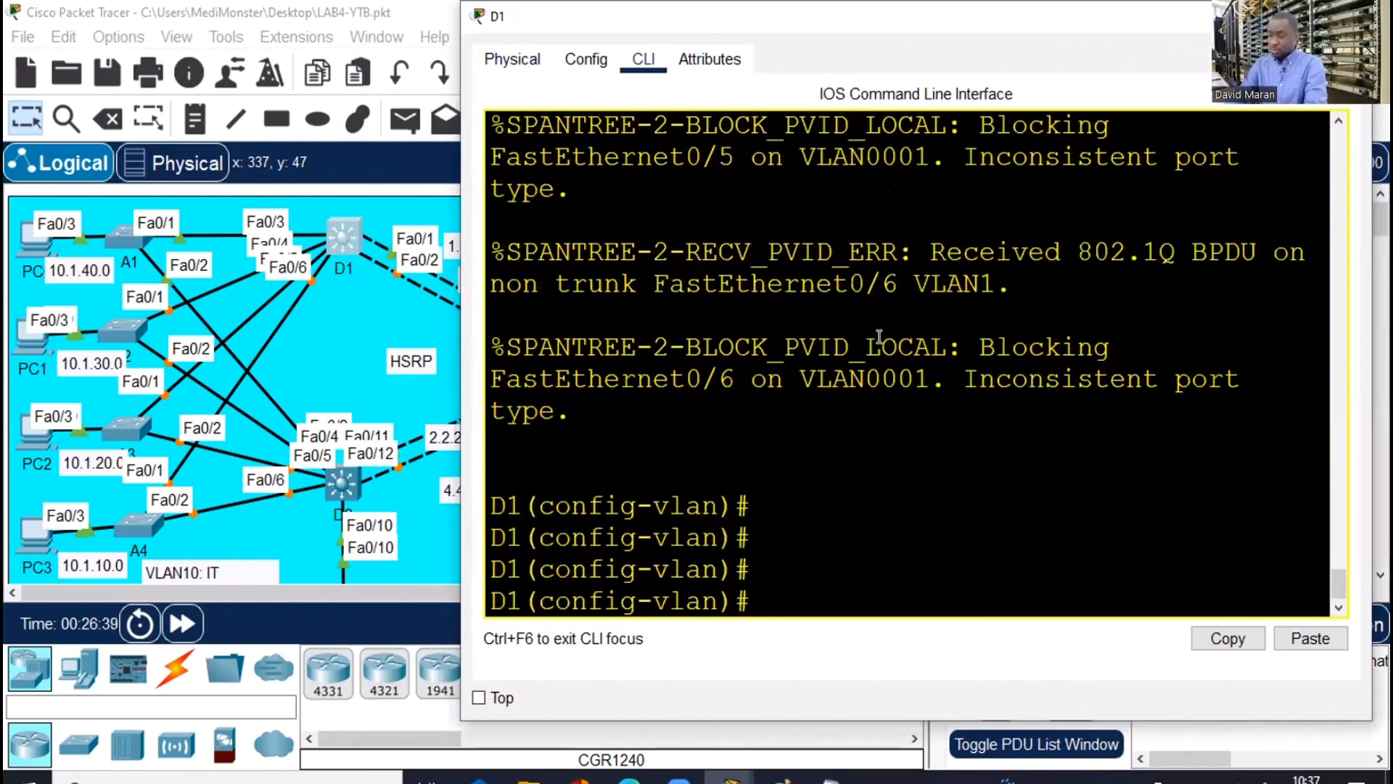
text(exi)
key(Return)
key(Return)
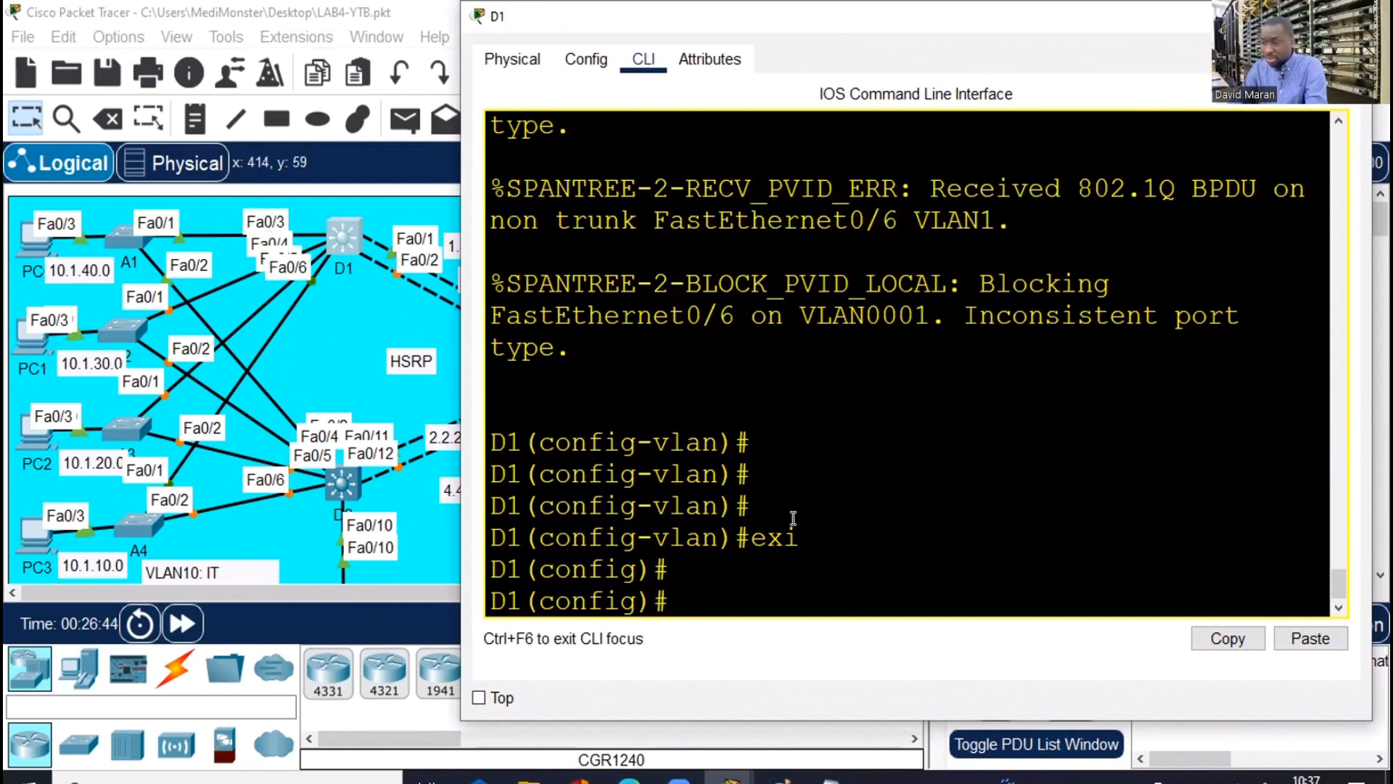
text(i)
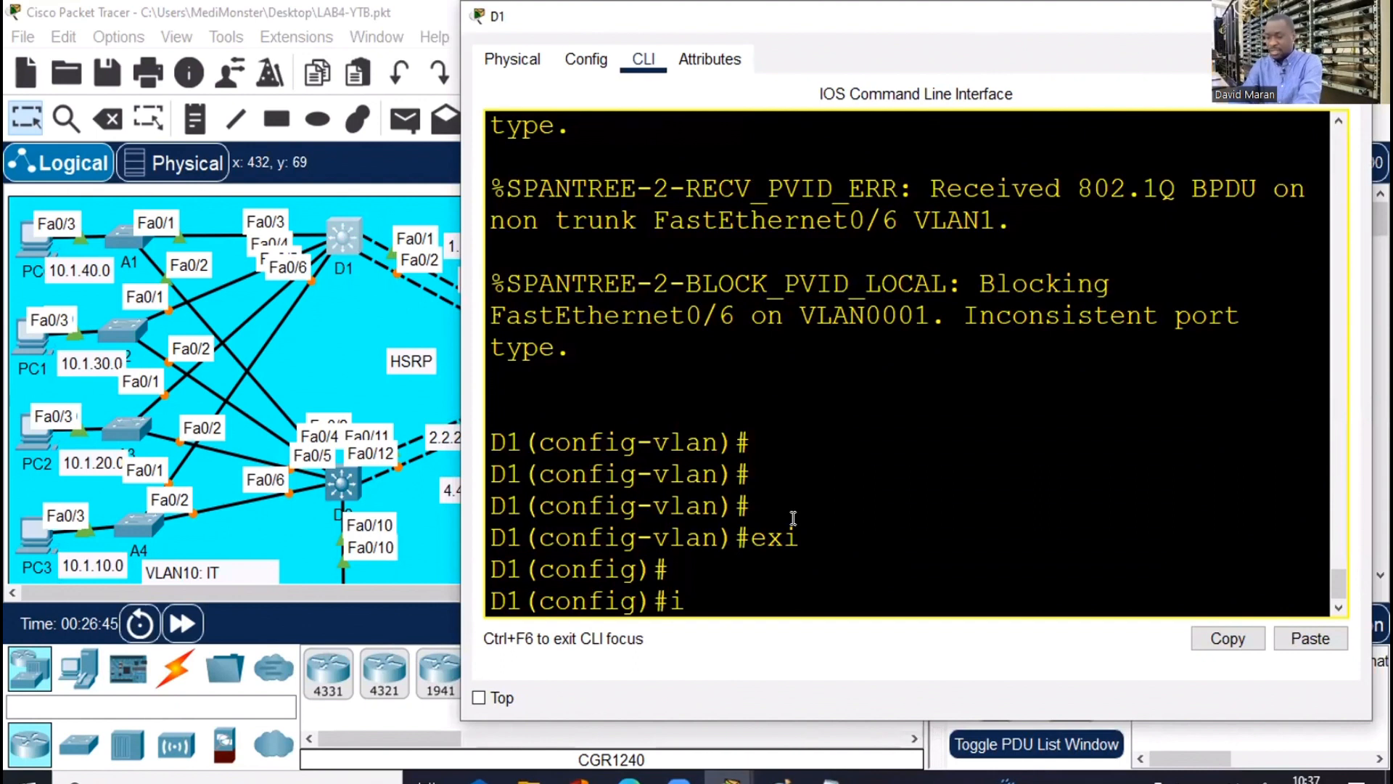
text(nt ra)
key(Tab)
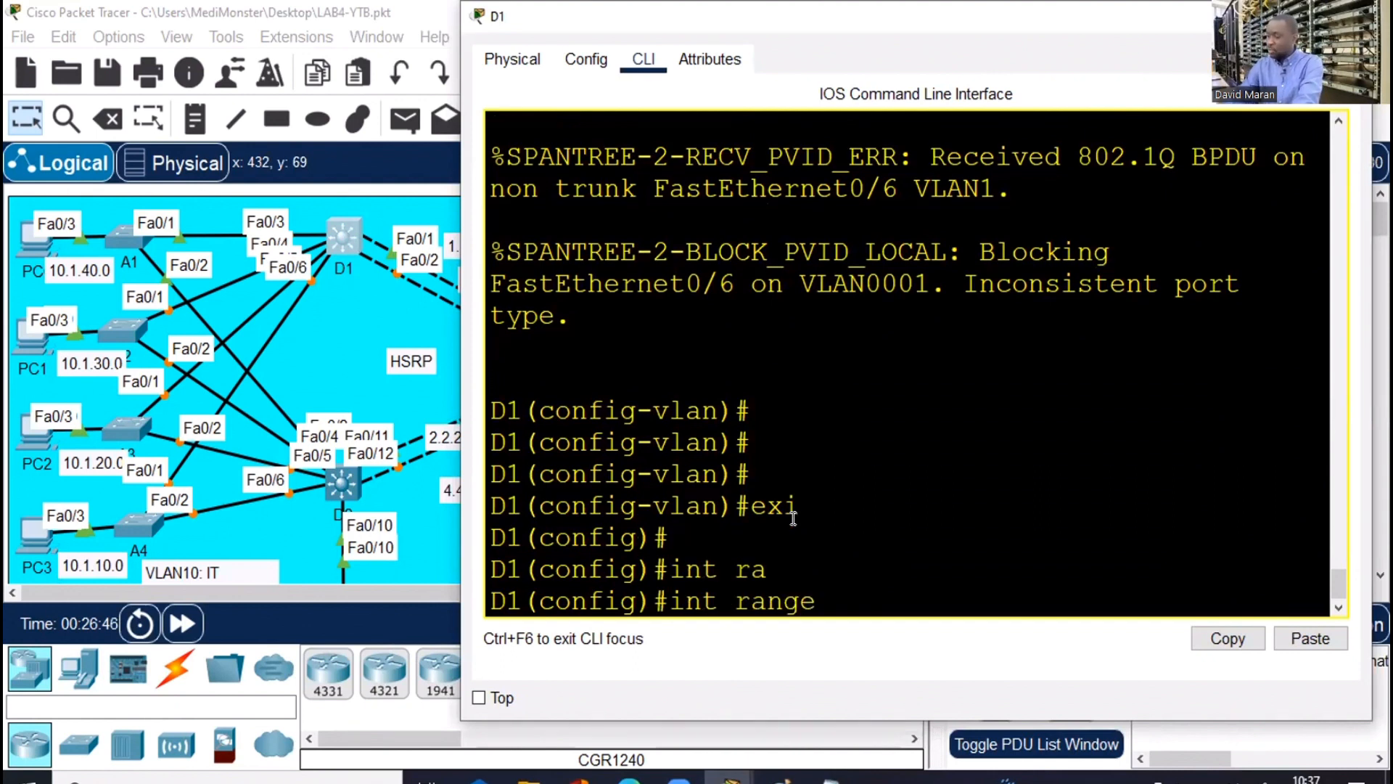
text(fa0/1-)
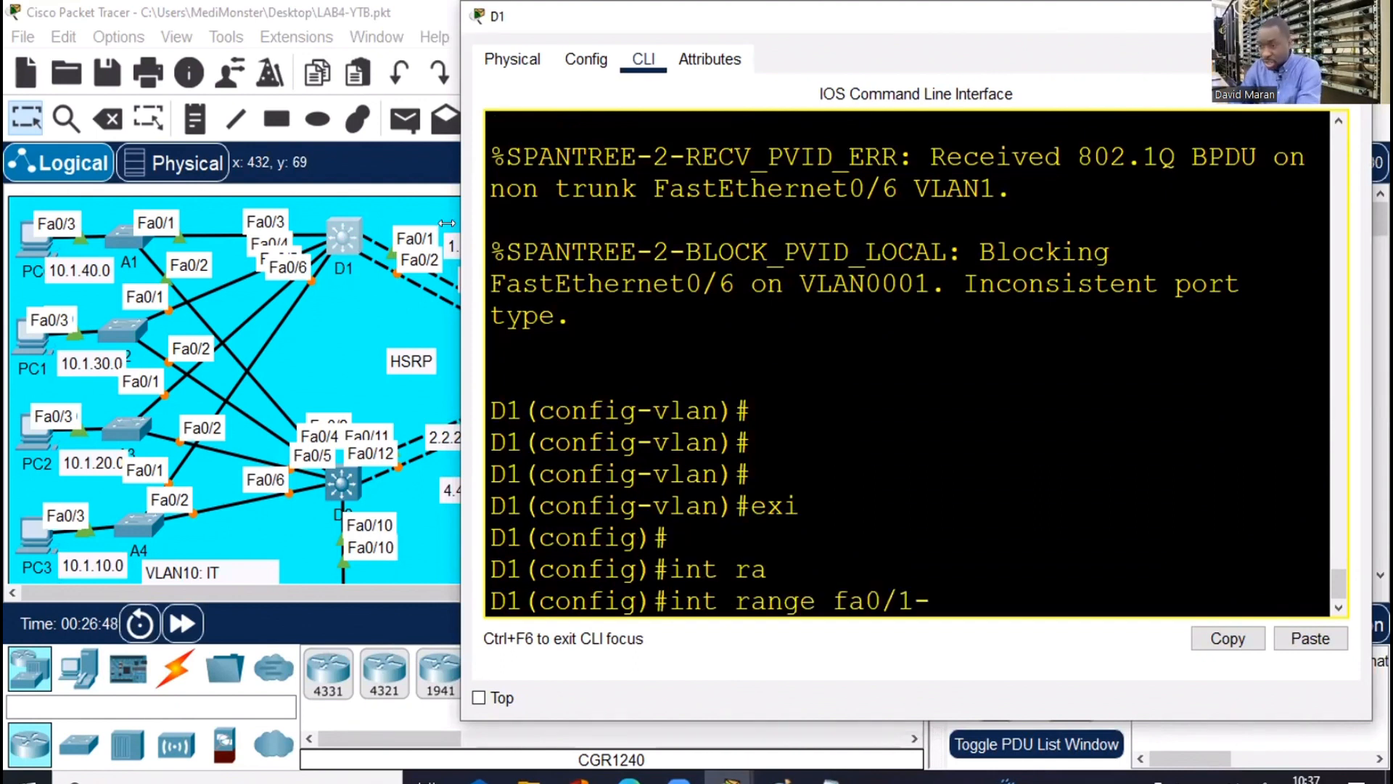
text(6)
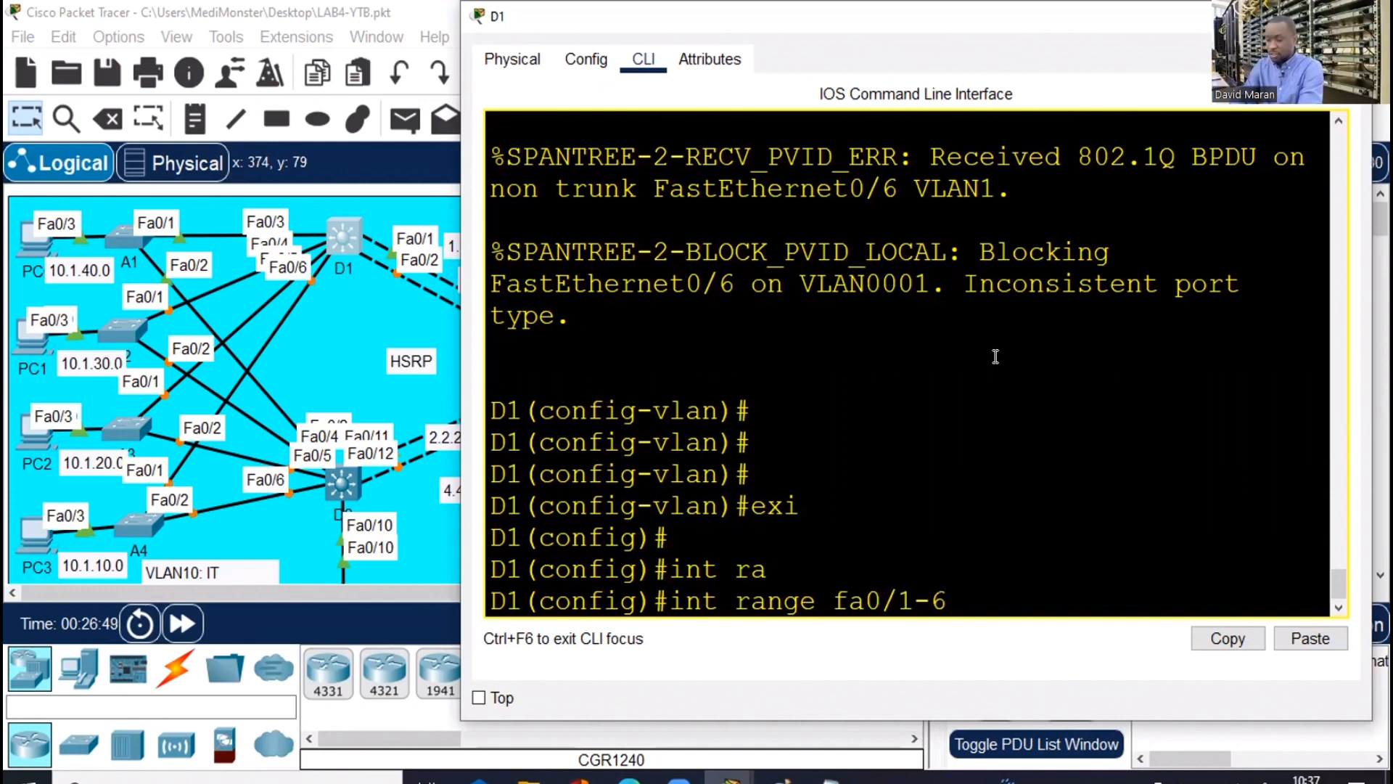
key(Return)
Set dot1q trunk encapsulation on D1's ports Fa0/1-6
text(swi)
key(Tab)
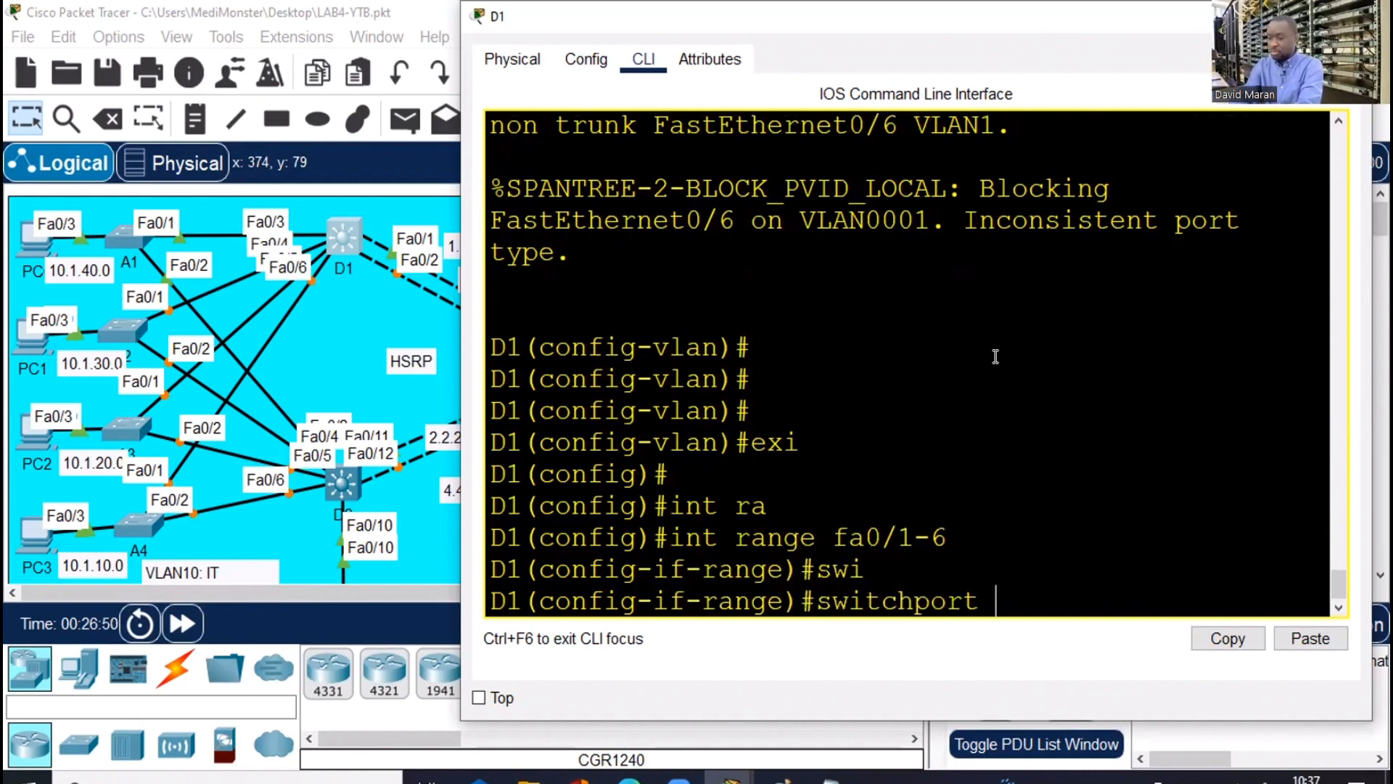
text(tr)
key(Tab)
text(en)
key(Tab)
text(d)
key(Tab)
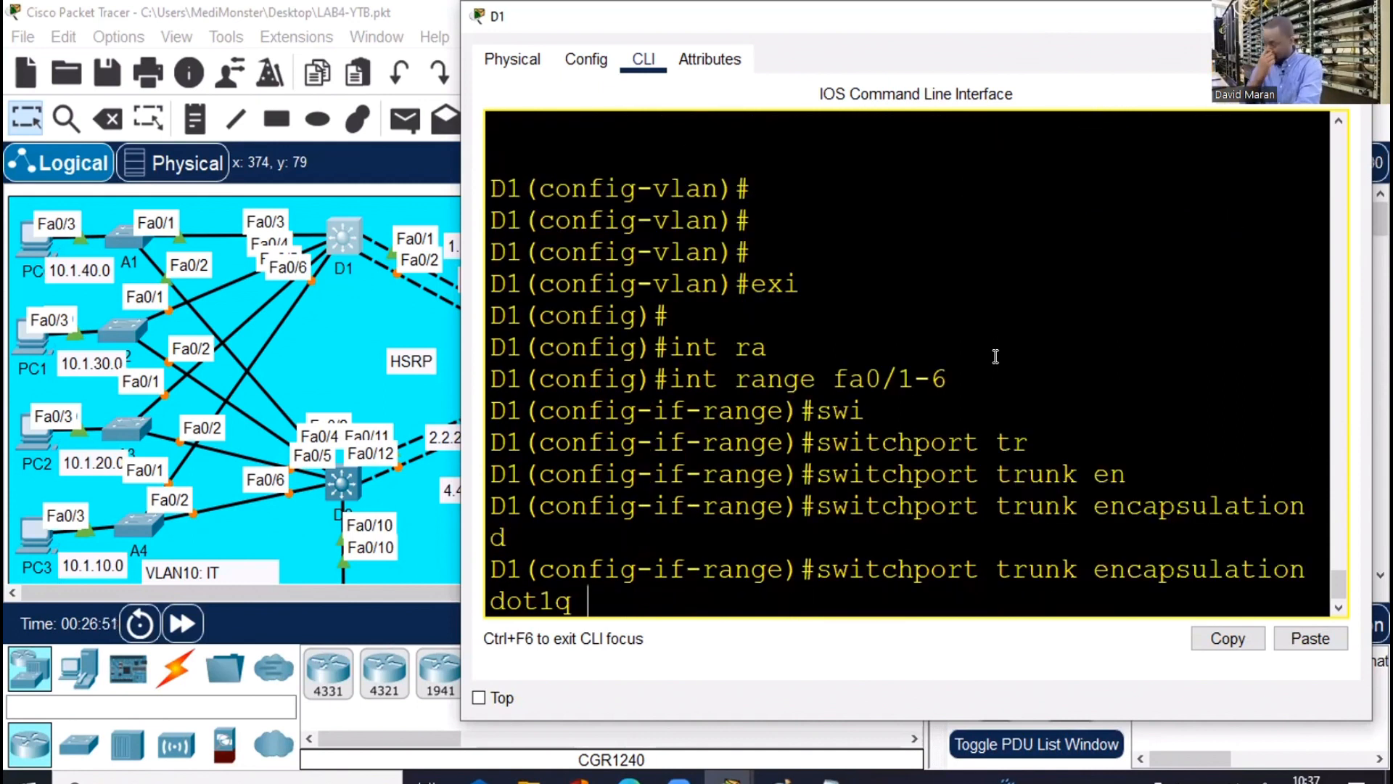
key(Return)
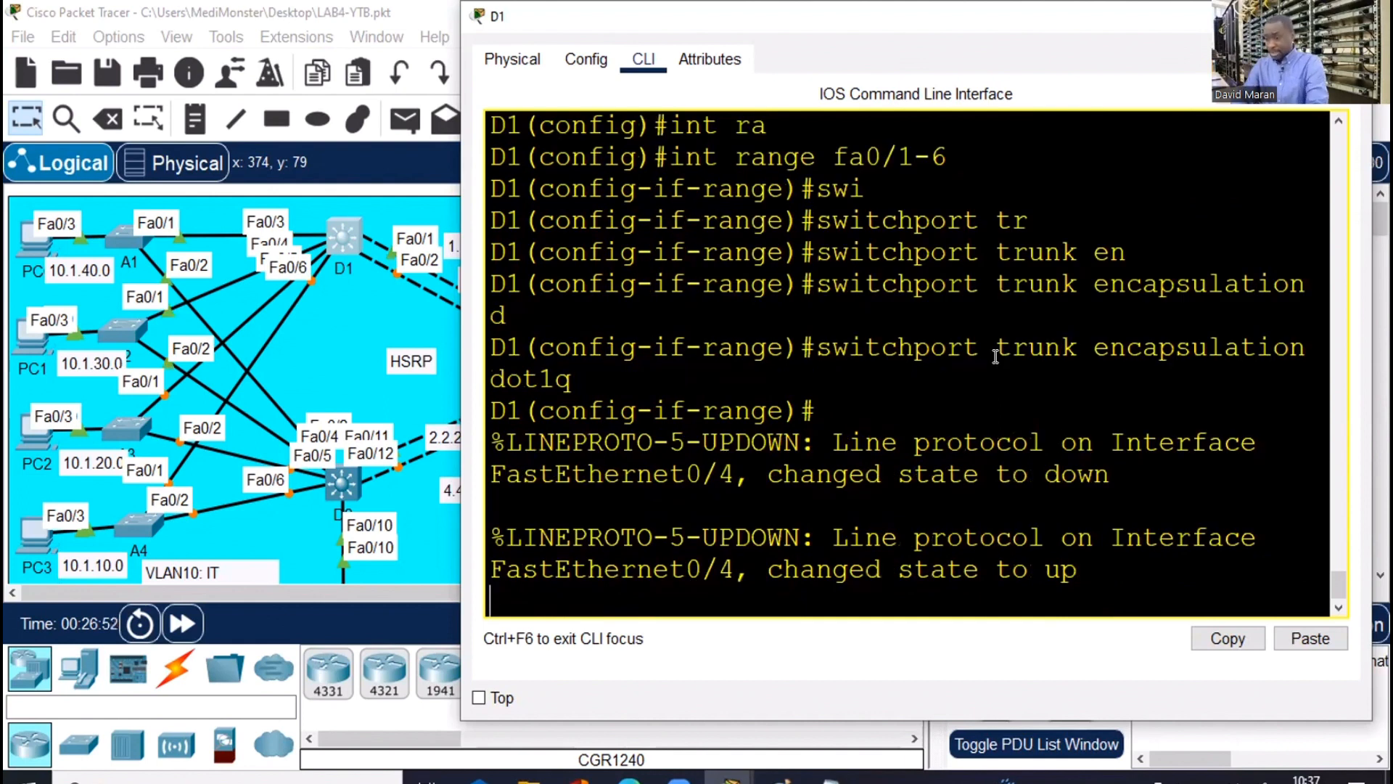
key(Return)
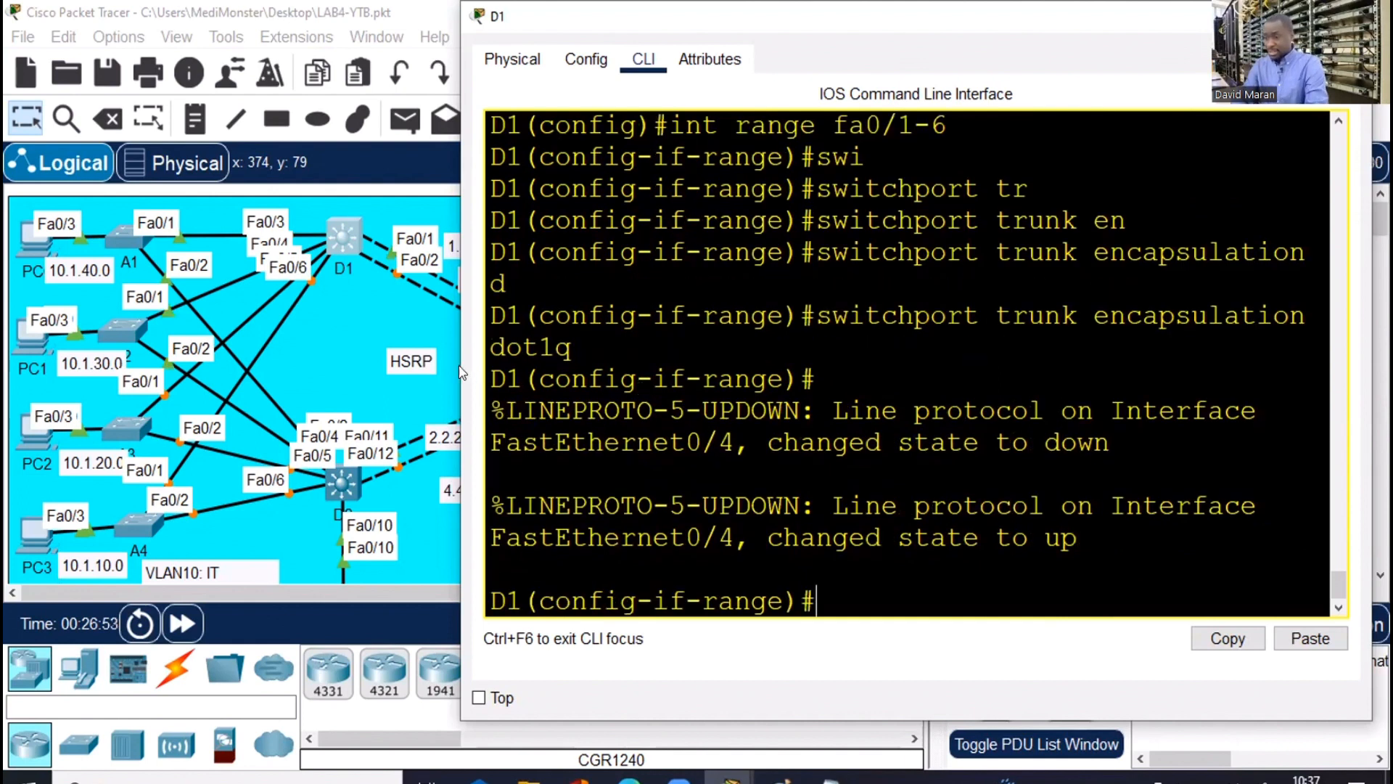
Set D1's ports Fa0/1-6 to switchport mode trunk
drag(451, 354, 299, 370)
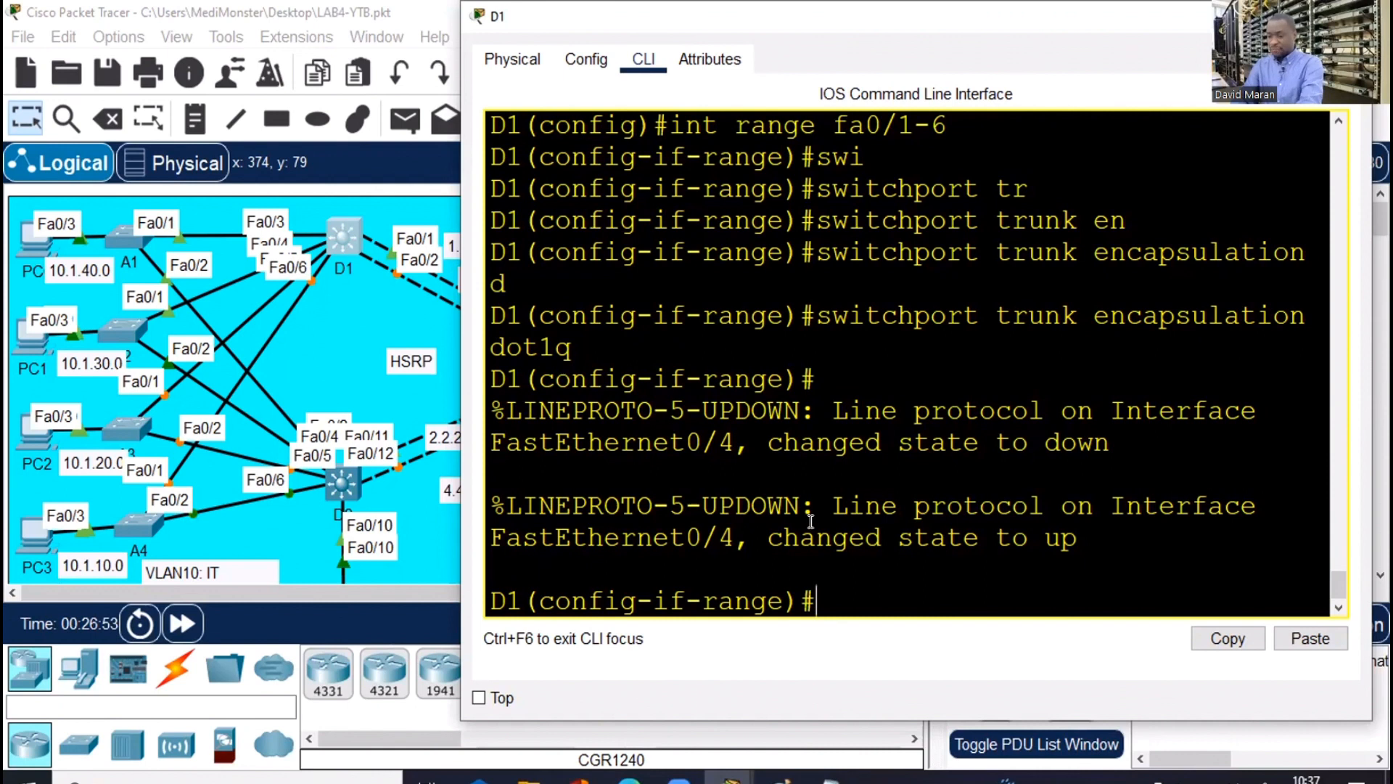
text(swi)
key(Tab)
text(m)
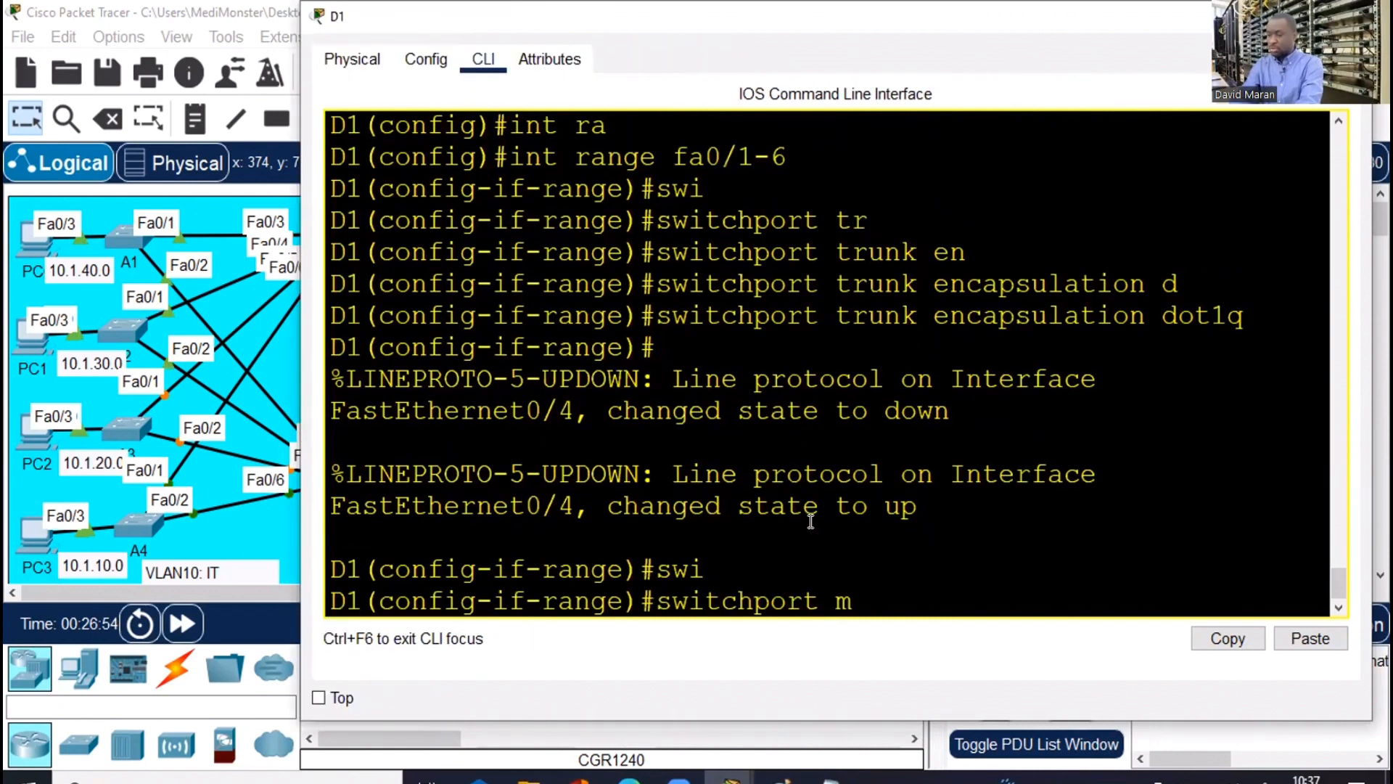
text(o)
key(Tab)
text(tr)
key(Tab)
key(Return)
key(Return)
key(Return)
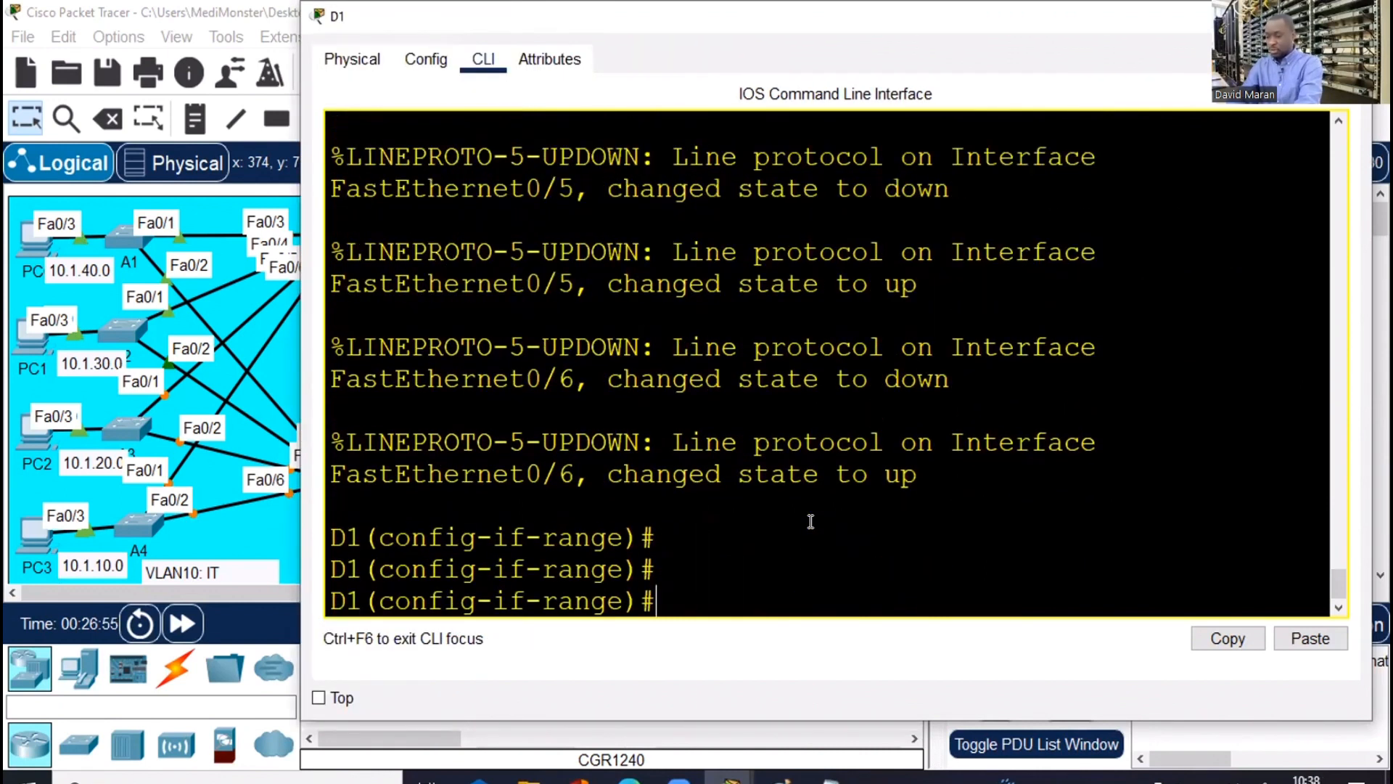
Save D1's configuration with 'do wr' and exit interface configuration
text(do wr)
key(Return)
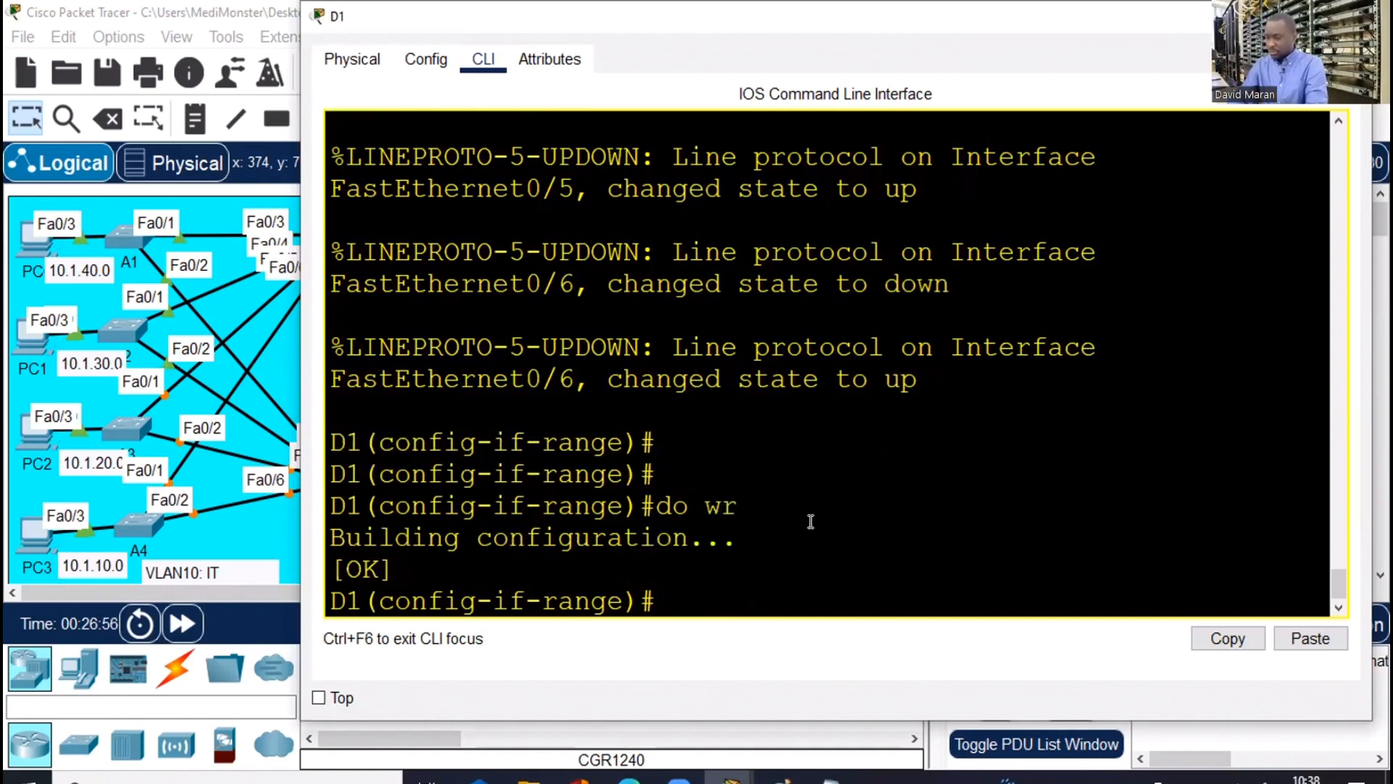
text(exi)
key(Return)
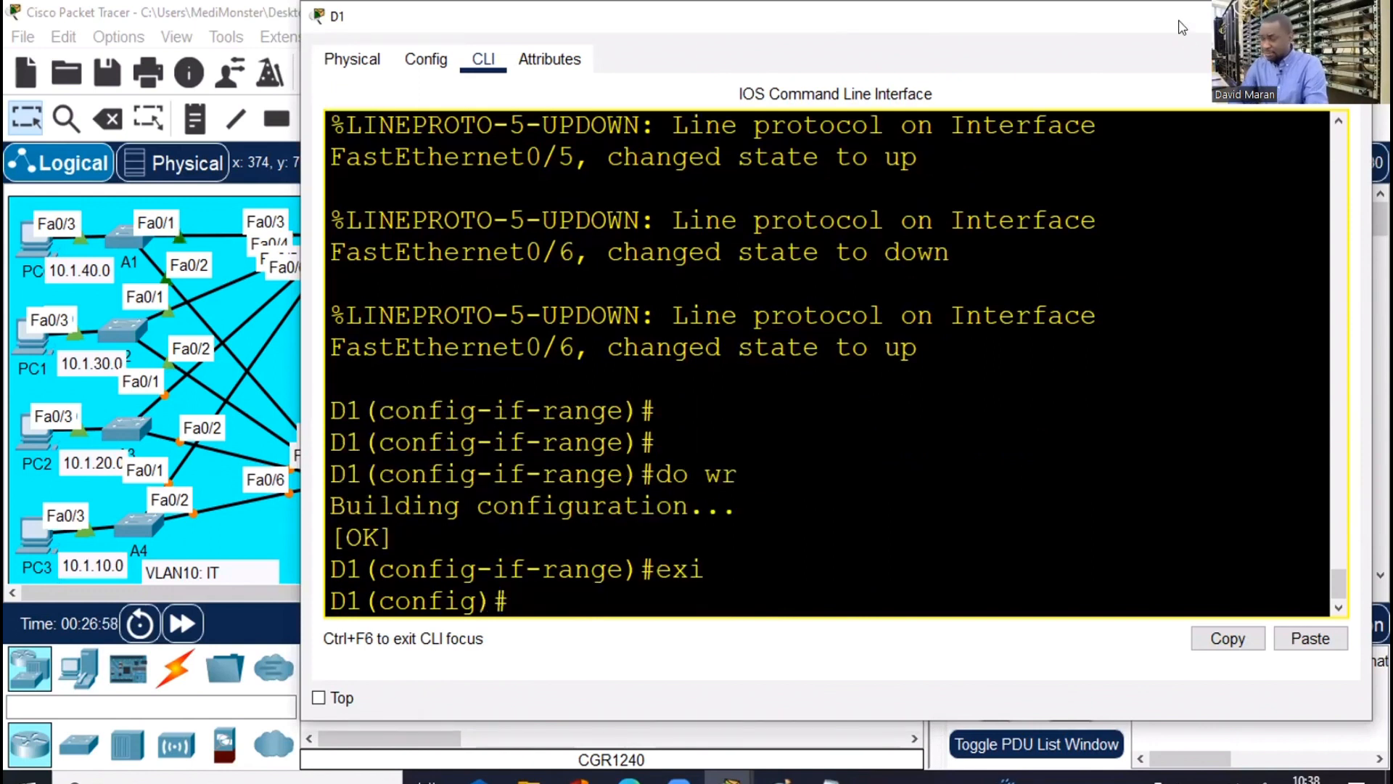
drag(1181, 28, 1079, 694)
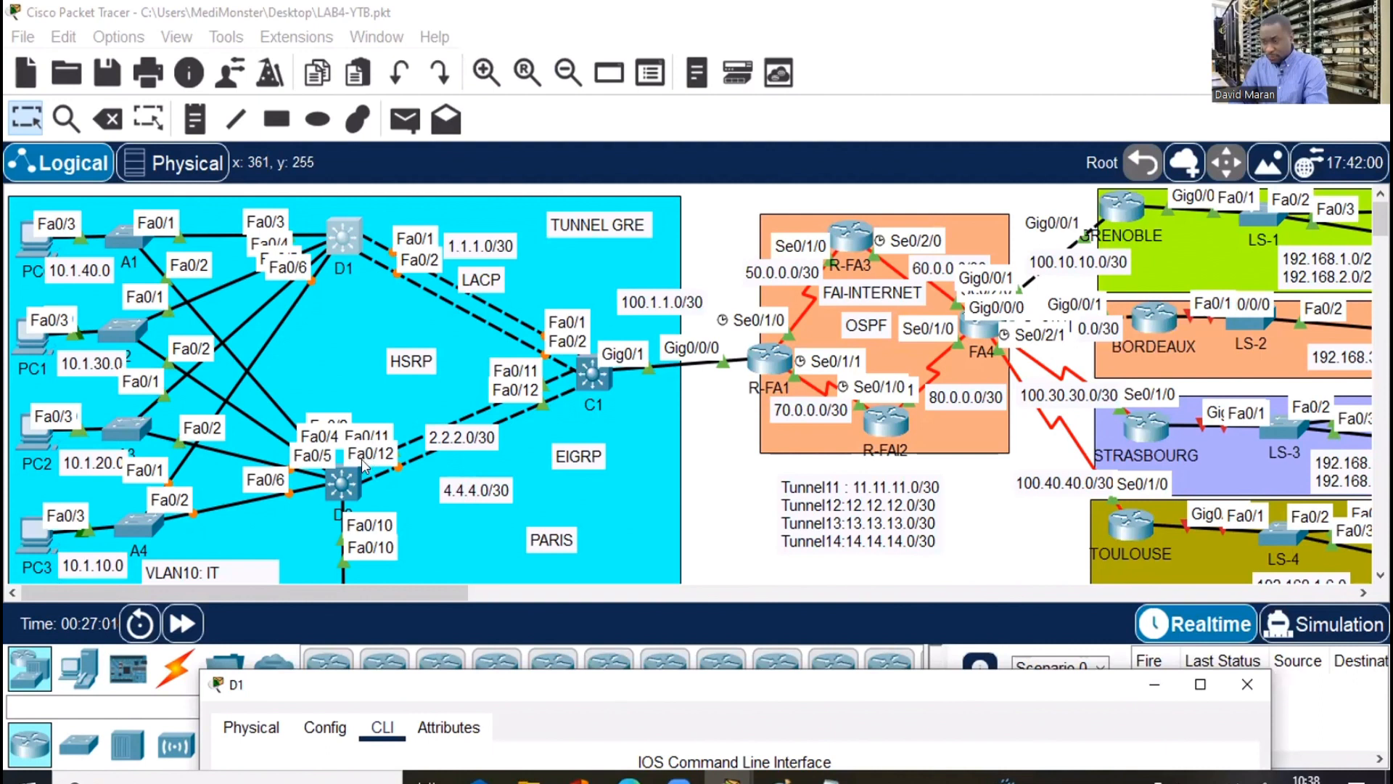
click(341, 490)
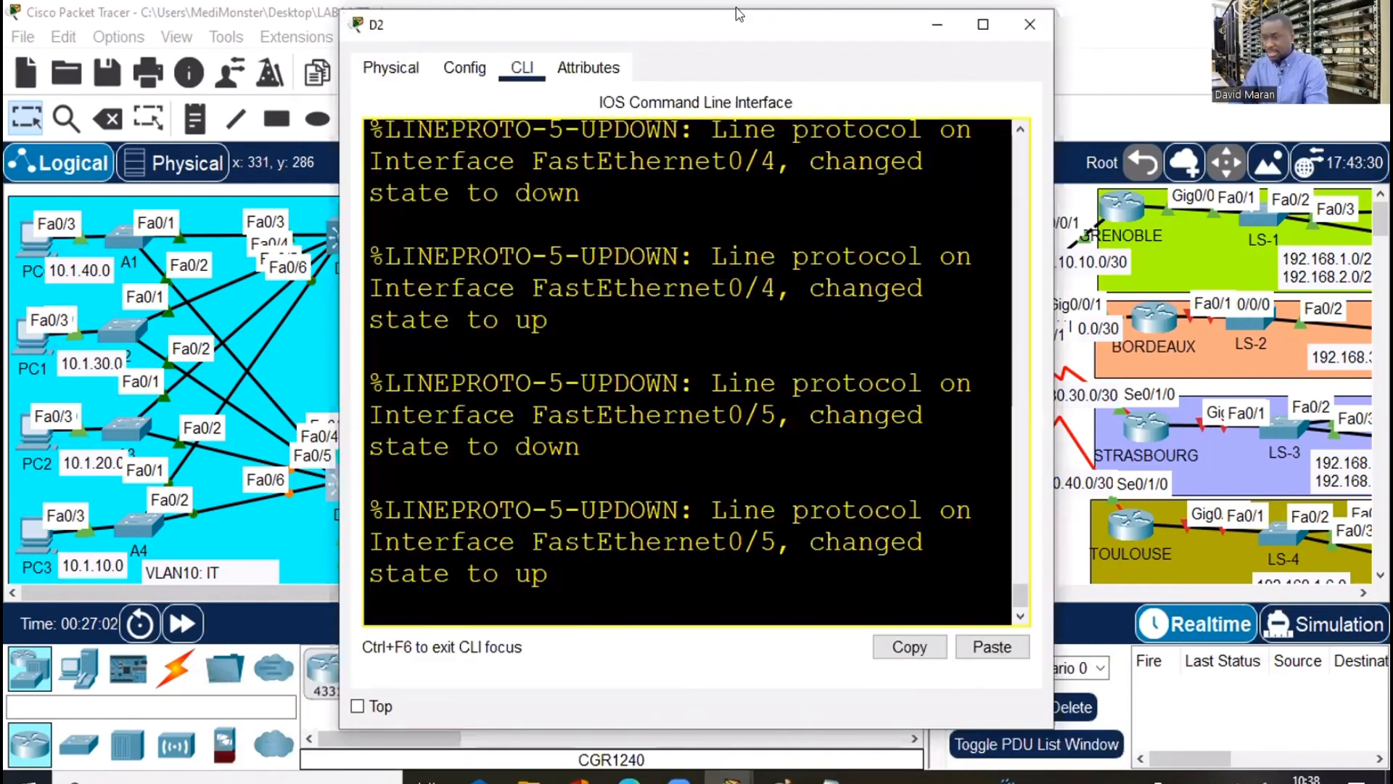
Maximize and widen D2's terminal, enter conf t, and select interface range Fa0/3-6
double_click(677, 29)
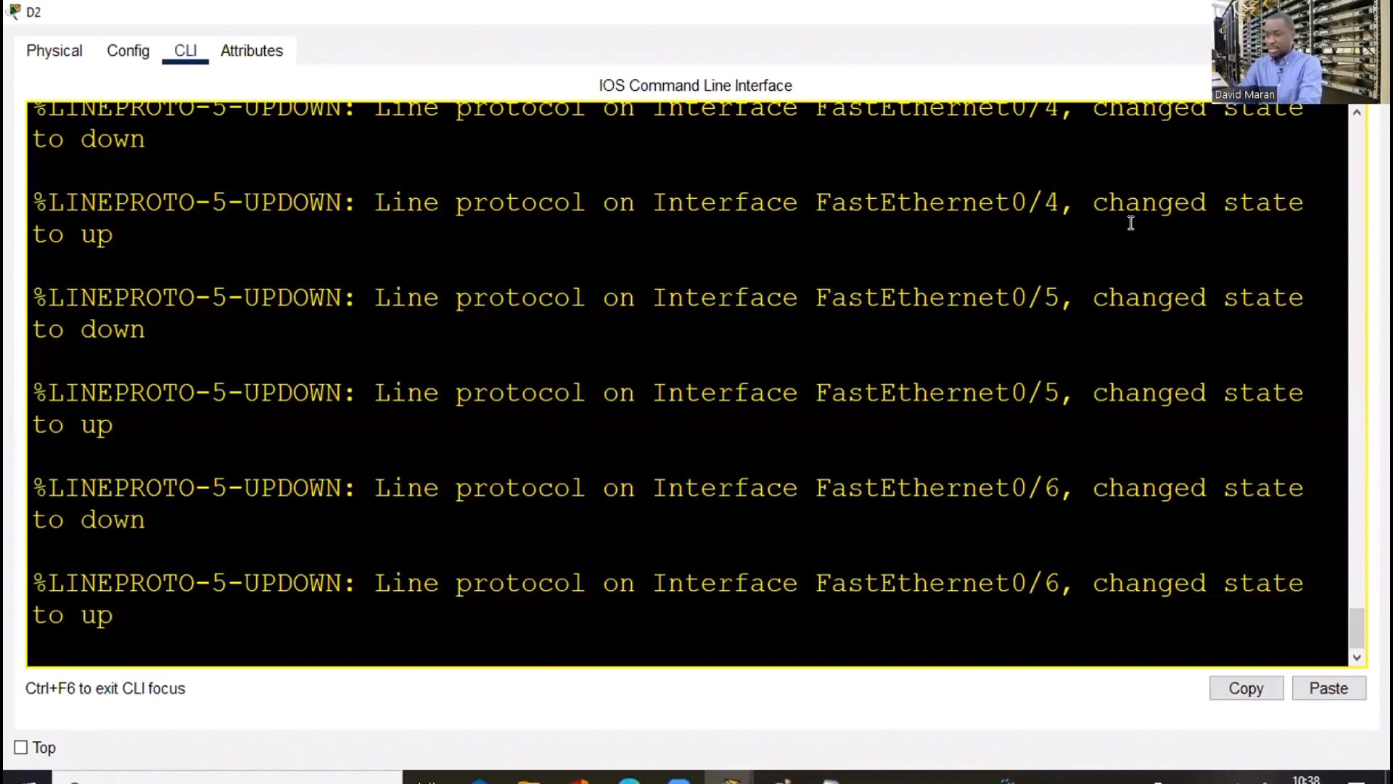
key(Return)
key(Return)
key(Return)
key(Return)
text(co)
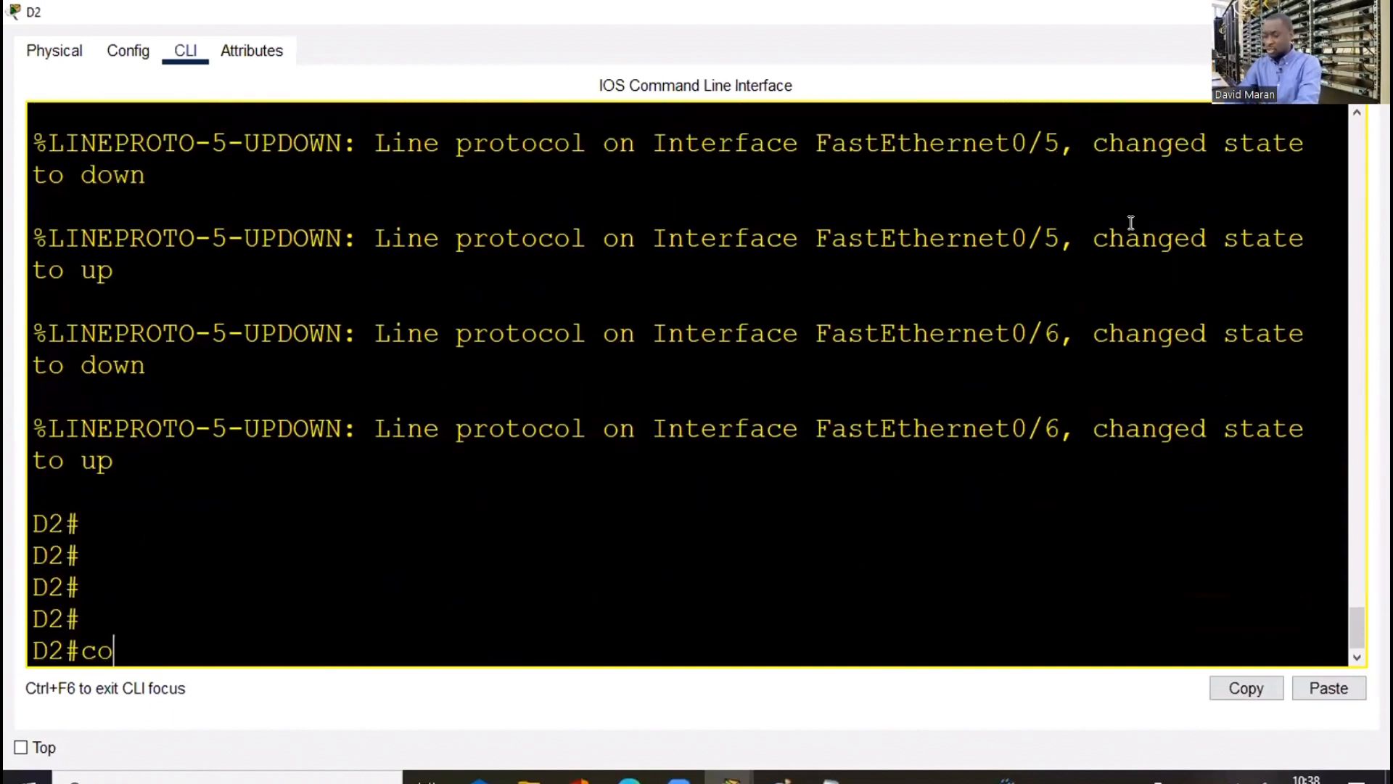
text(nf t)
key(Return)
key(Return)
text(int)
key(Tab)
text(ra)
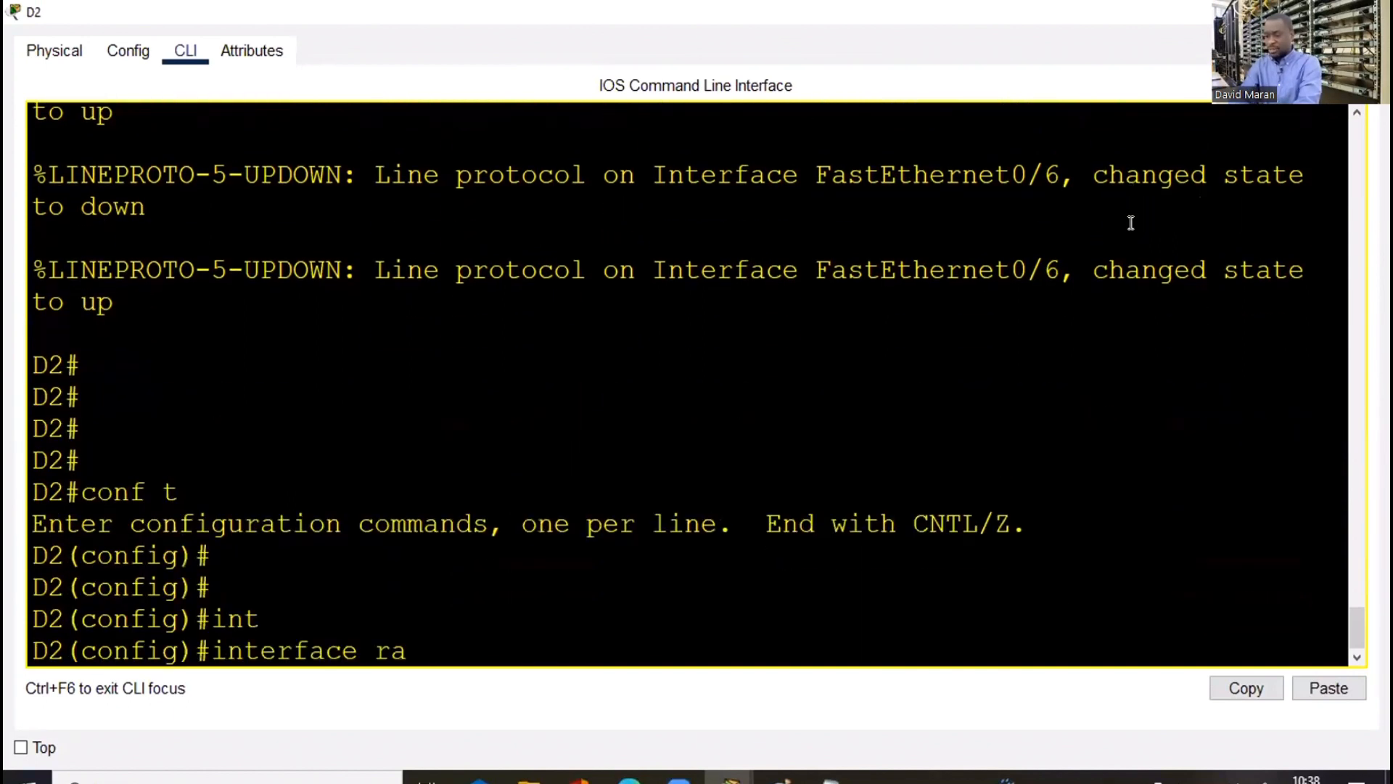
text(n)
key(Tab)
text(fa0/)
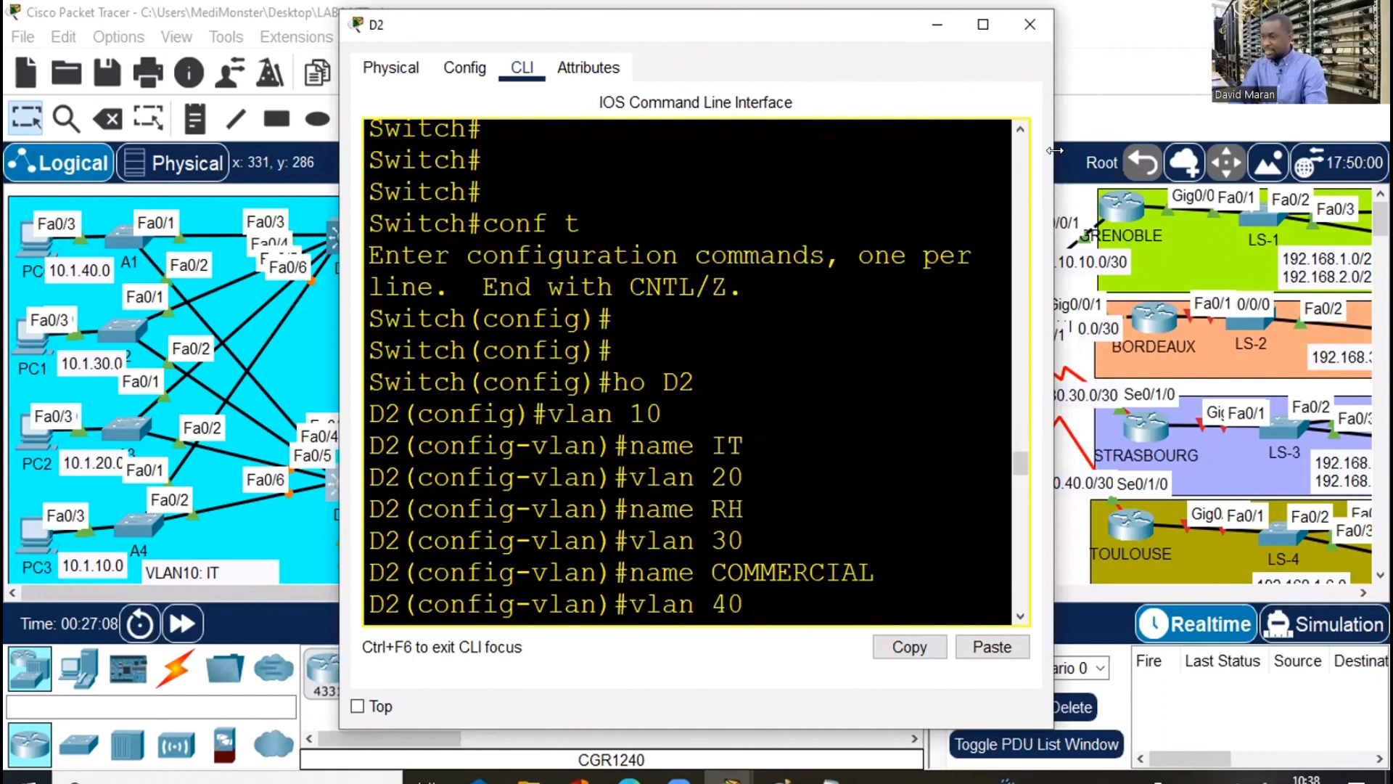
drag(1054, 150, 1382, 150)
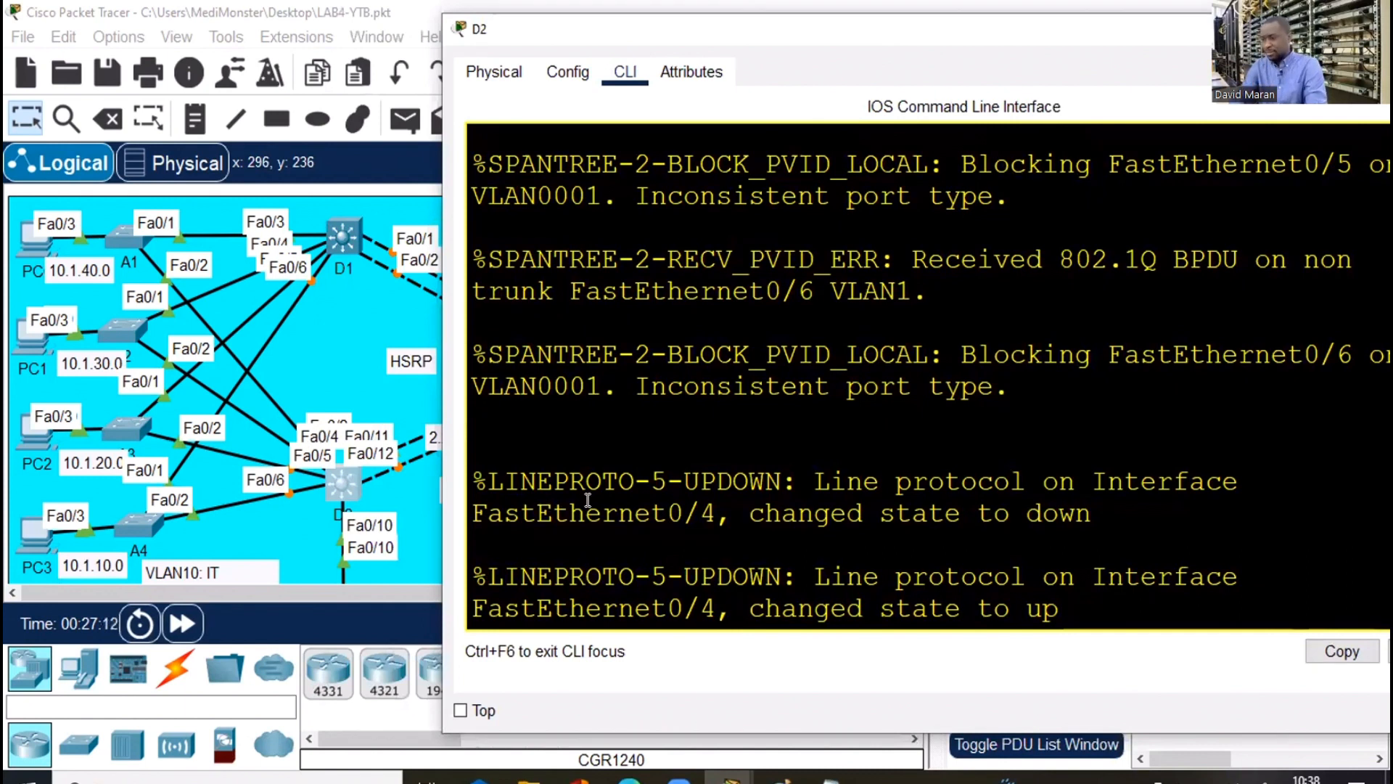
click(800, 534)
key(Return)
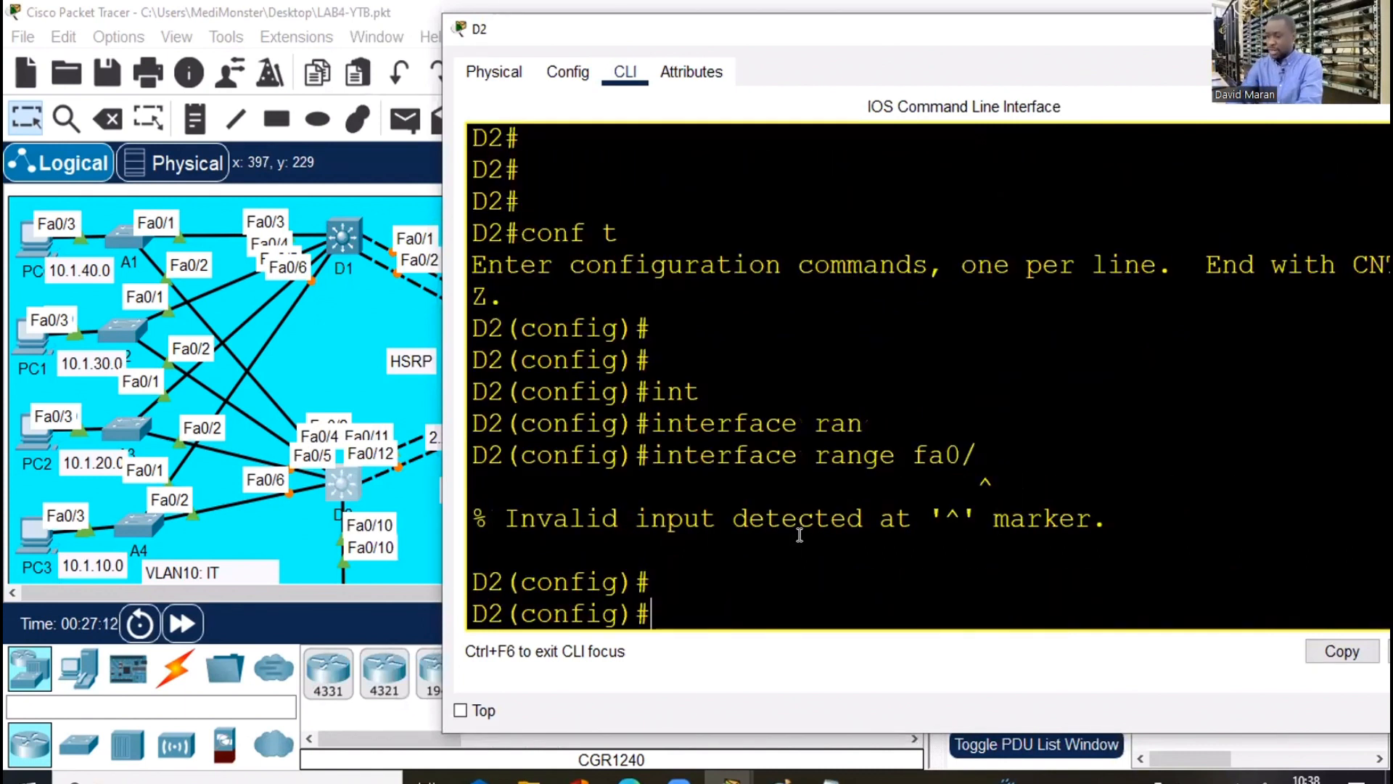
key(Return)
key(Return)
key(Up)
text(3)
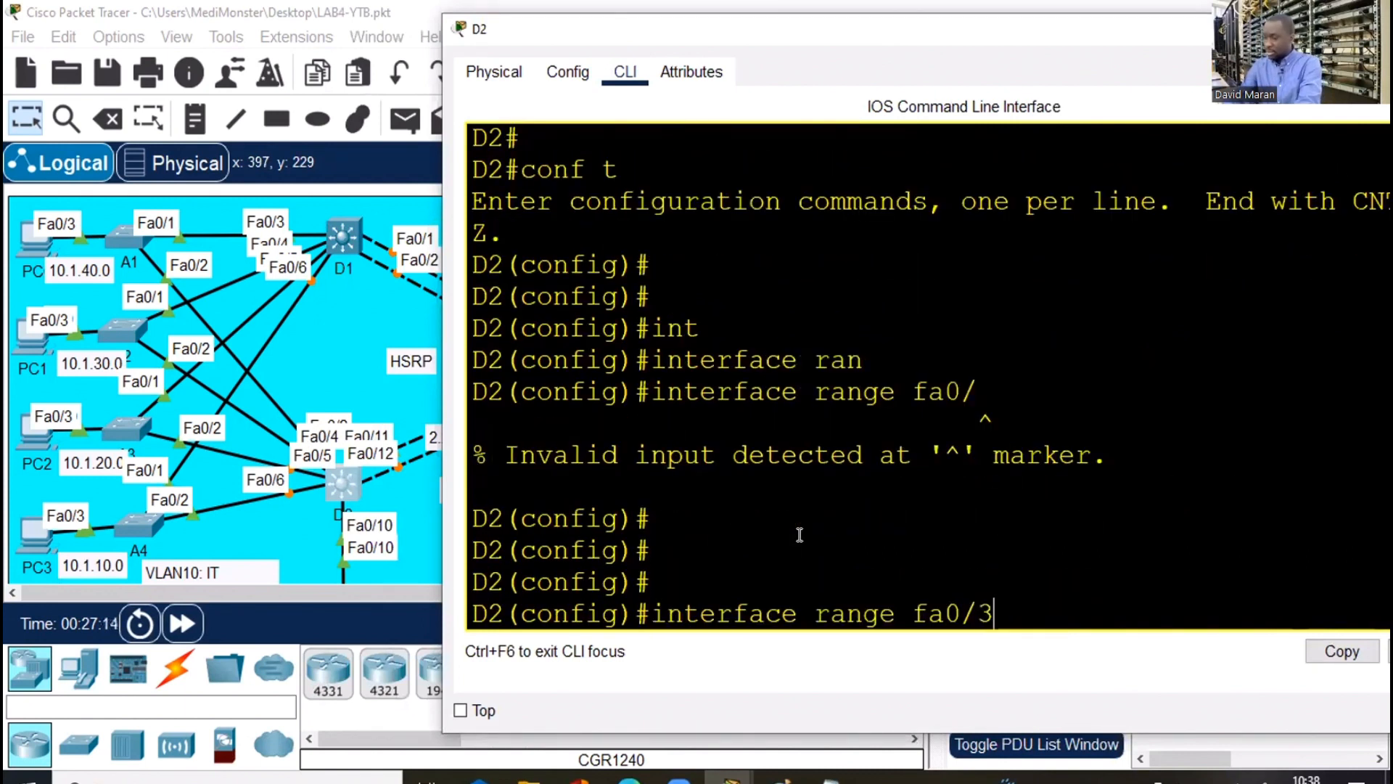
text(-6)
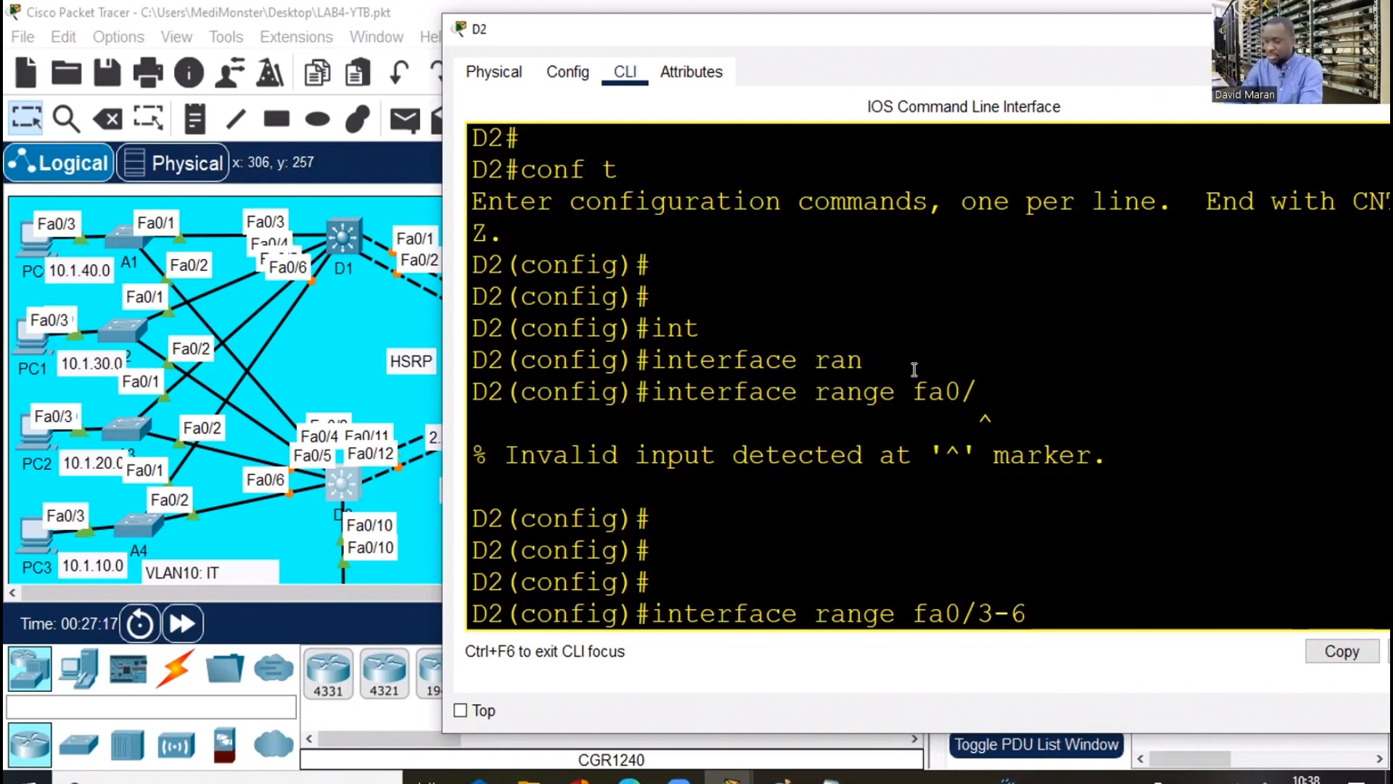
key(Return)
Apply dot1q trunk encapsulation to D2's ports Fa0/3-6, correcting a mistyped option
text(swi)
key(Tab)
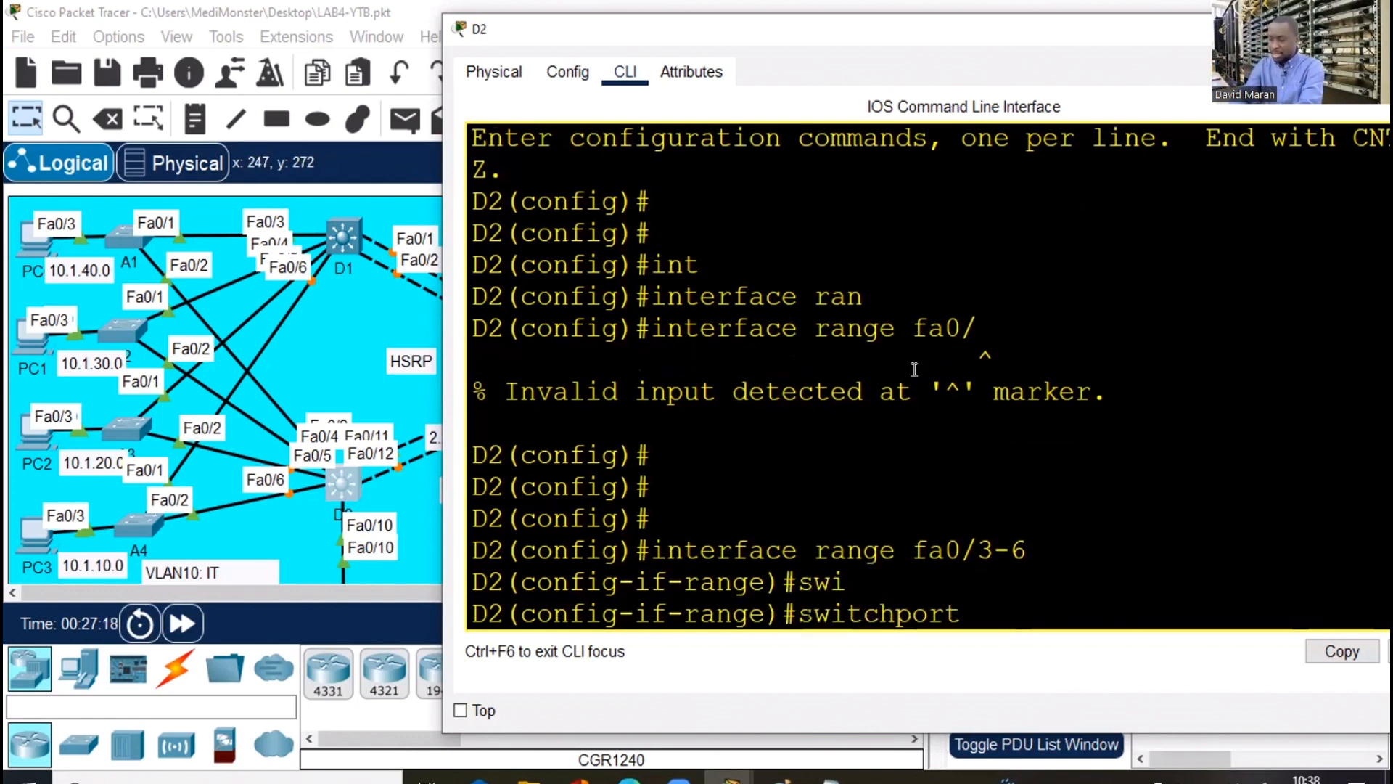
text(tr)
key(Tab)
text(e)
text(n)
key(Tab)
text(so)
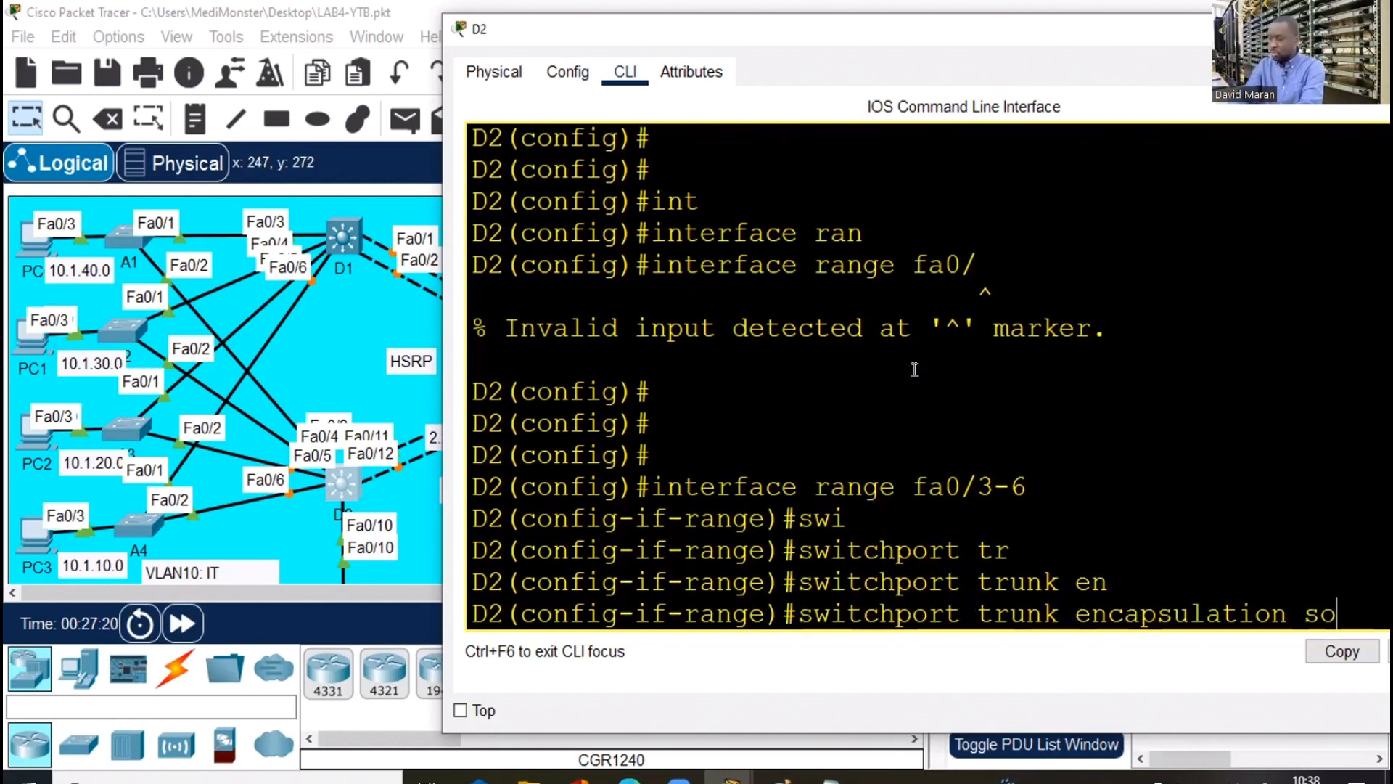
key(Tab)
key(BackSpace)
key(BackSpace)
text(d)
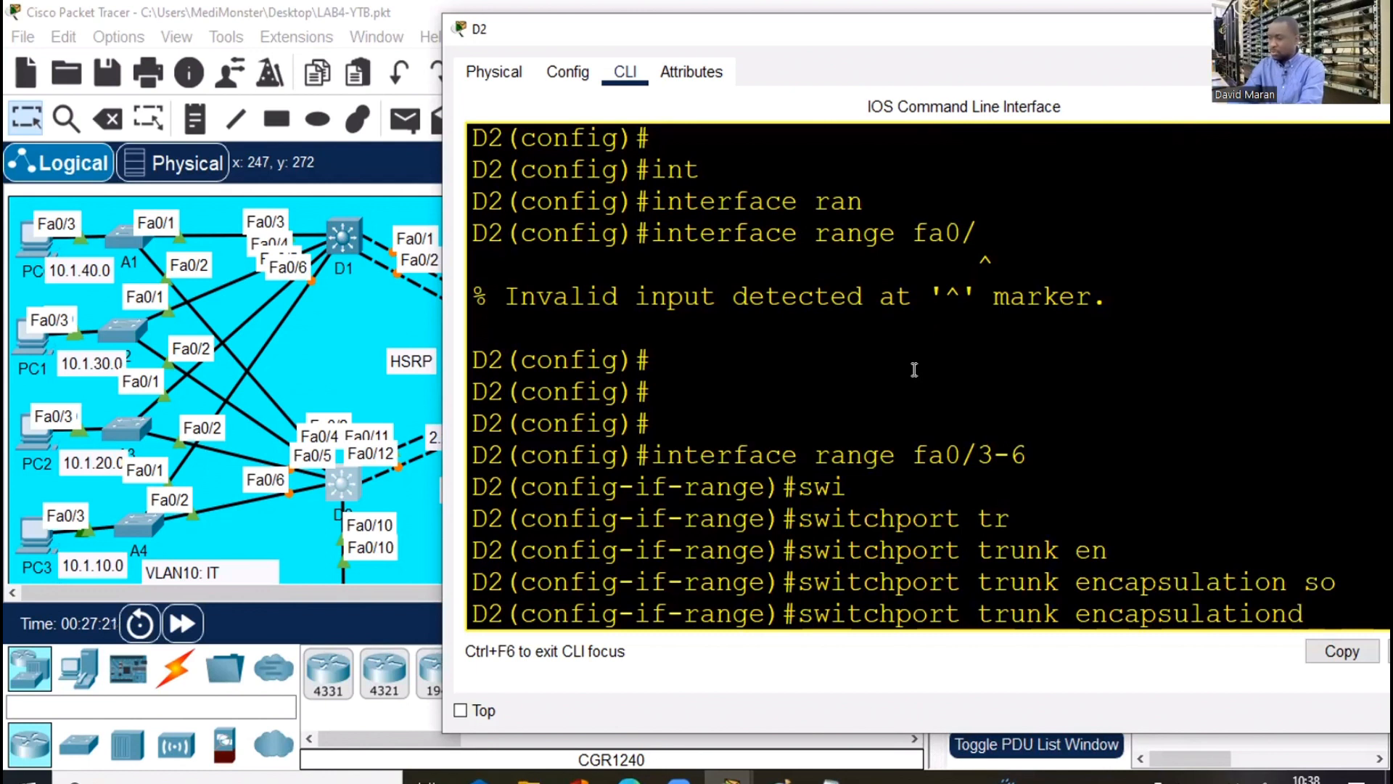
text(o)
key(Tab)
key(BackSpace)
key(BackSpace)
key(BackSpace)
key(Tab)
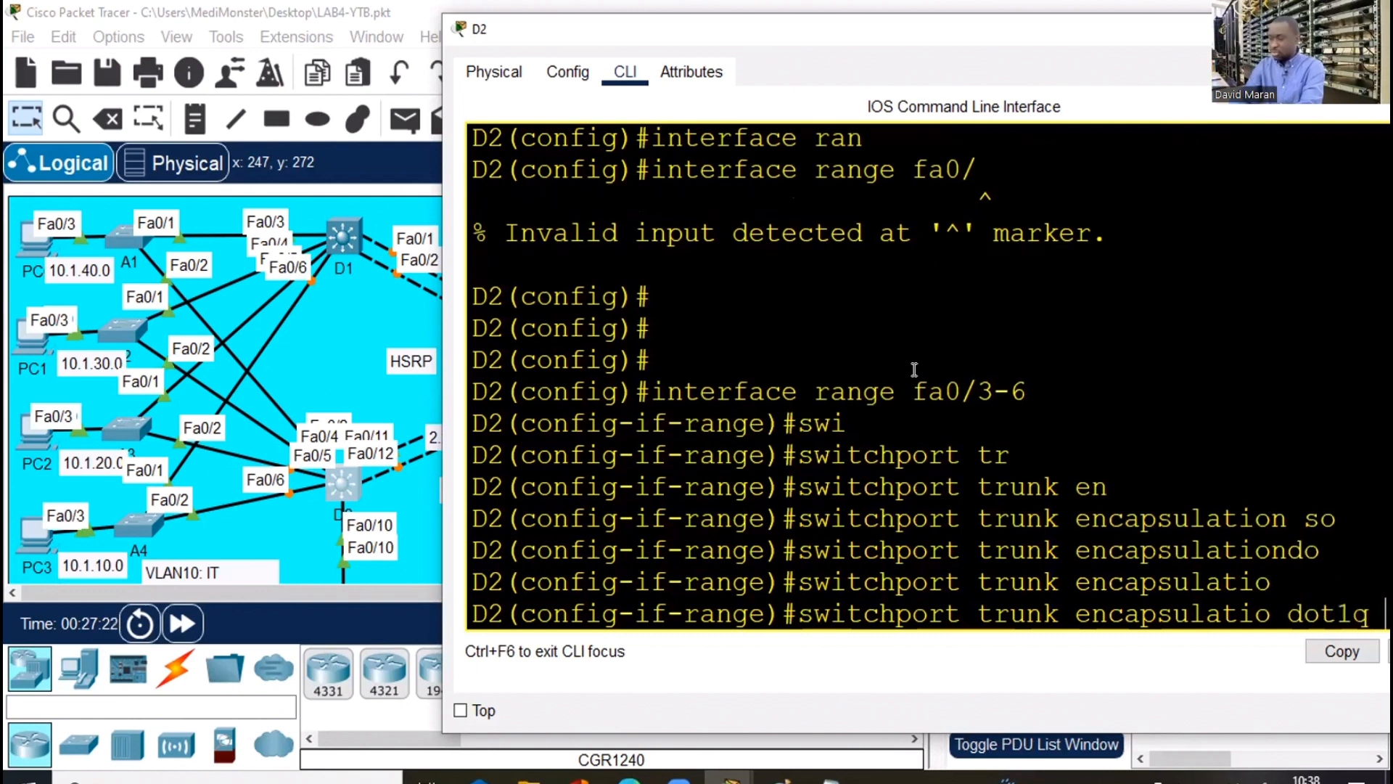
key(Return)
Set D2's ports Fa0/3-6 to switchport mode trunk
text(sw)
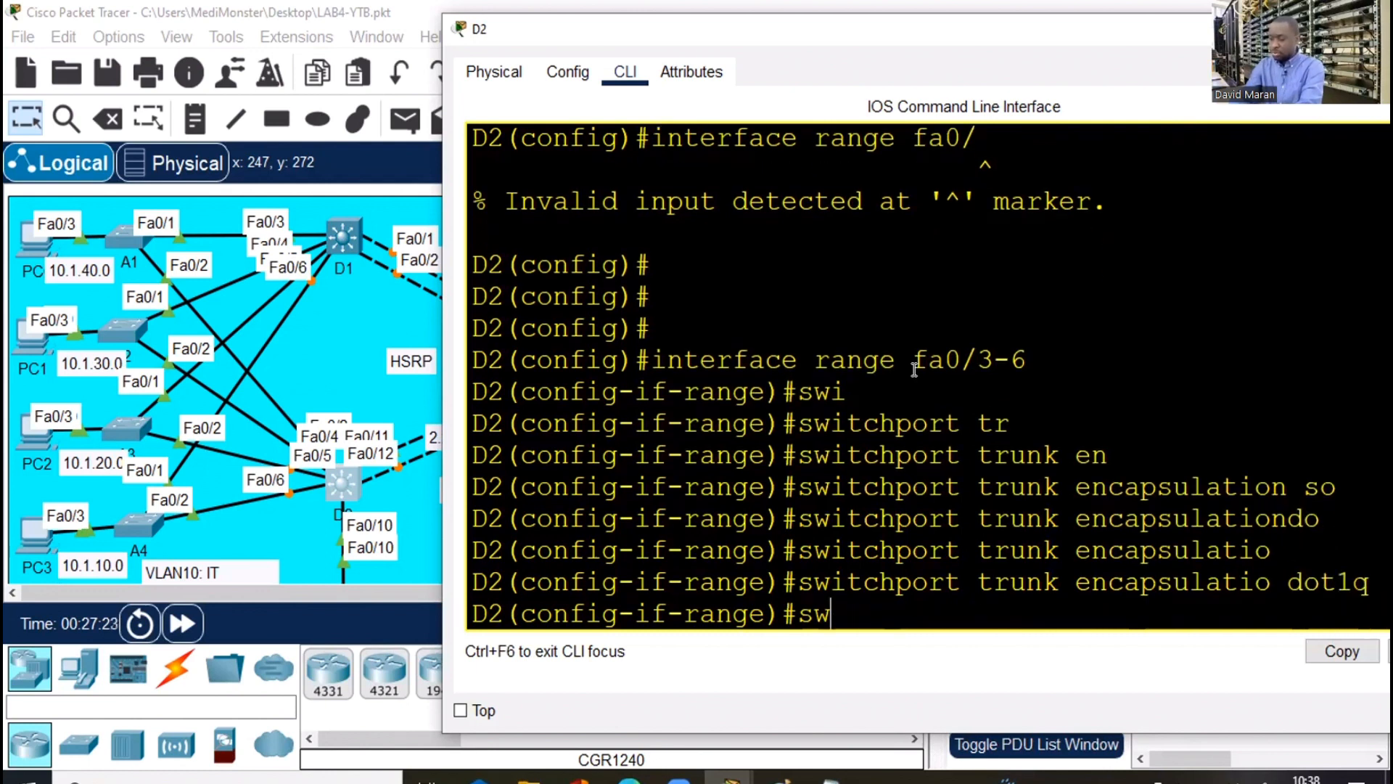
text(i)
key(Tab)
text(m)
key(Tab)
text(tr)
key(Tab)
key(Return)
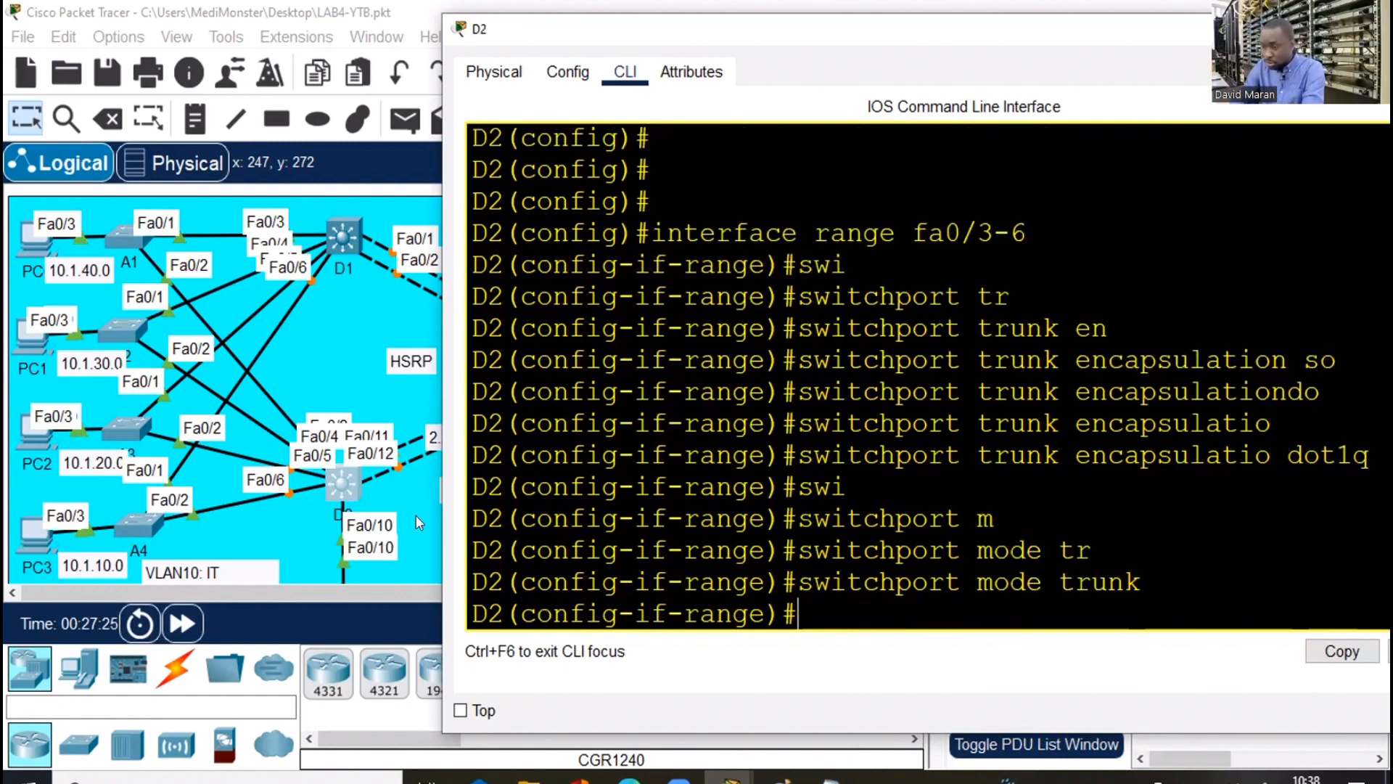
Glance at the topology, then bring D2's terminal back and move it left
click(381, 480)
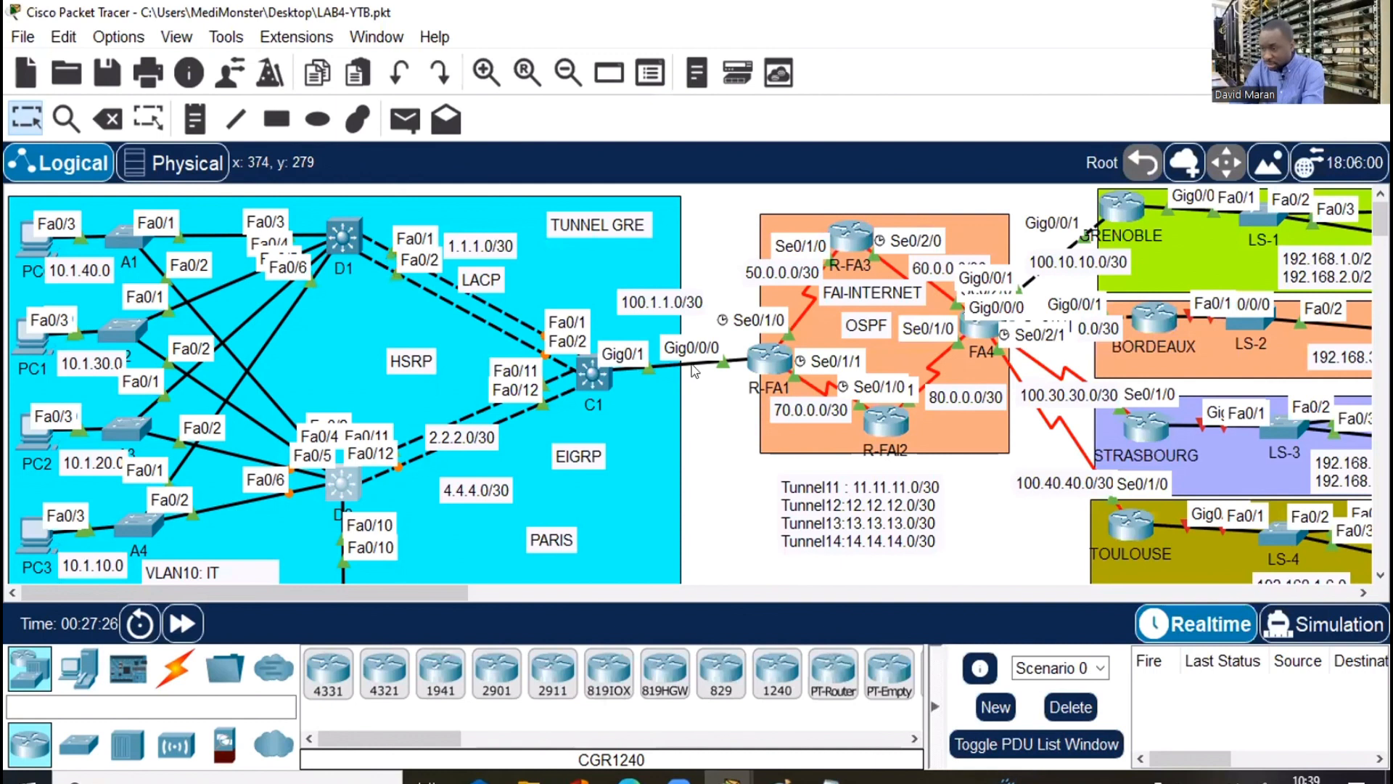
click(343, 483)
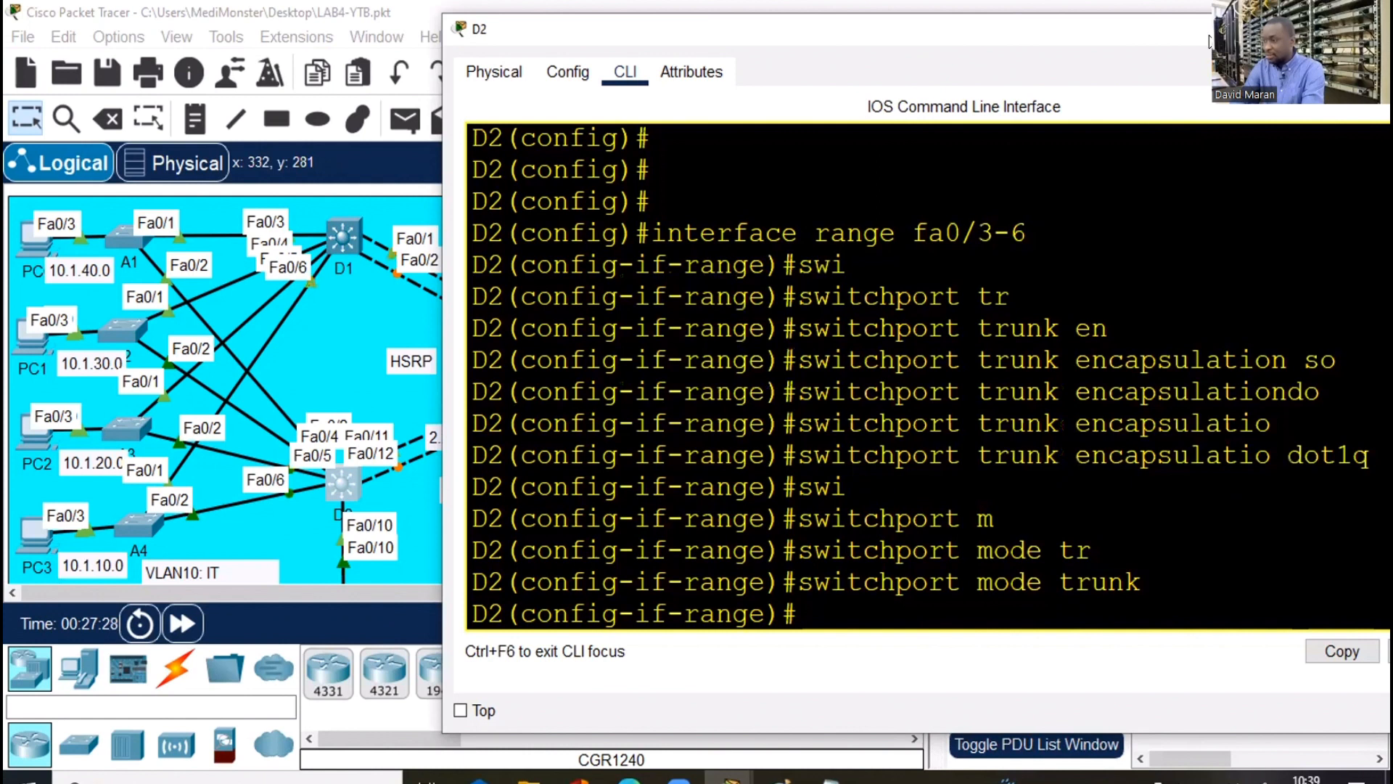
drag(1209, 41, 1008, 60)
click(1193, 48)
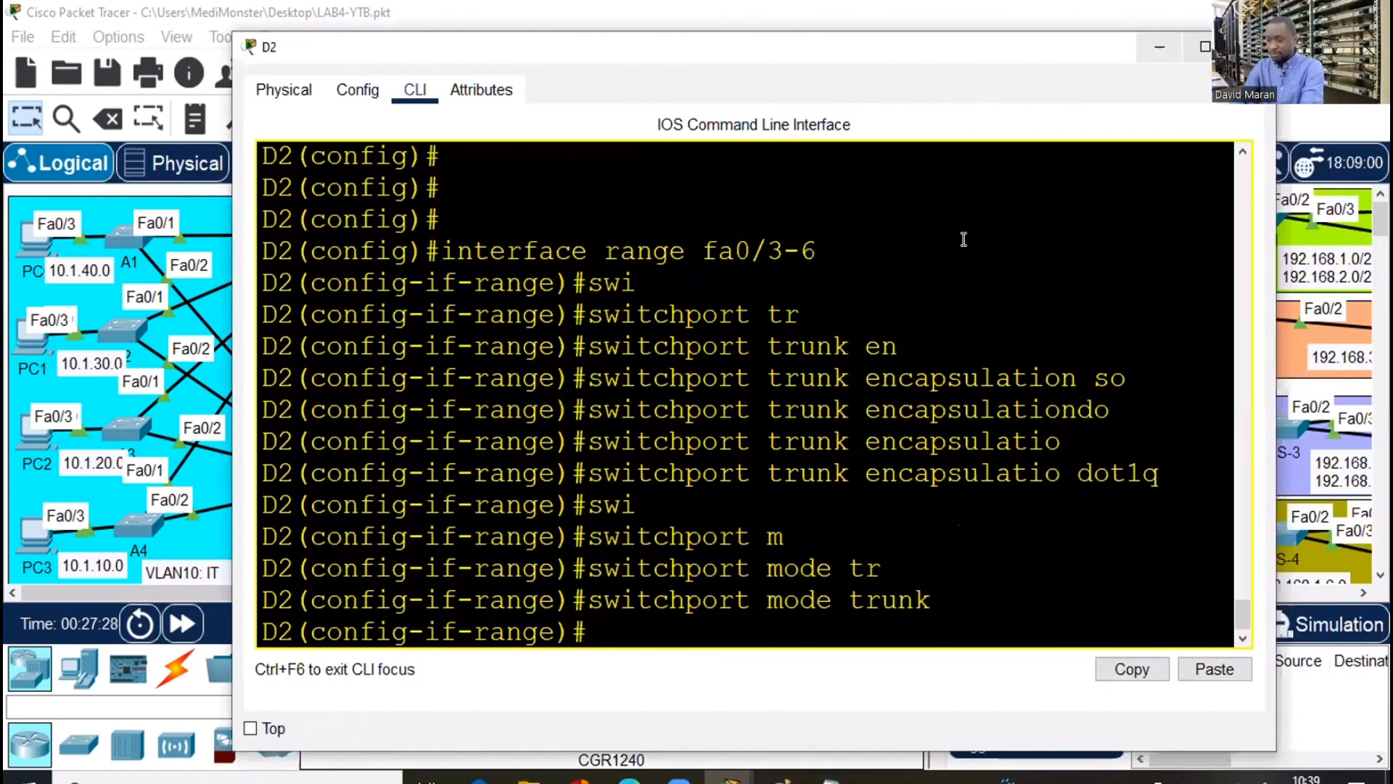
click(964, 239)
Exit interface mode and select D2's ports with int range fa0/11-12, adding the missing range keyword
text(exi)
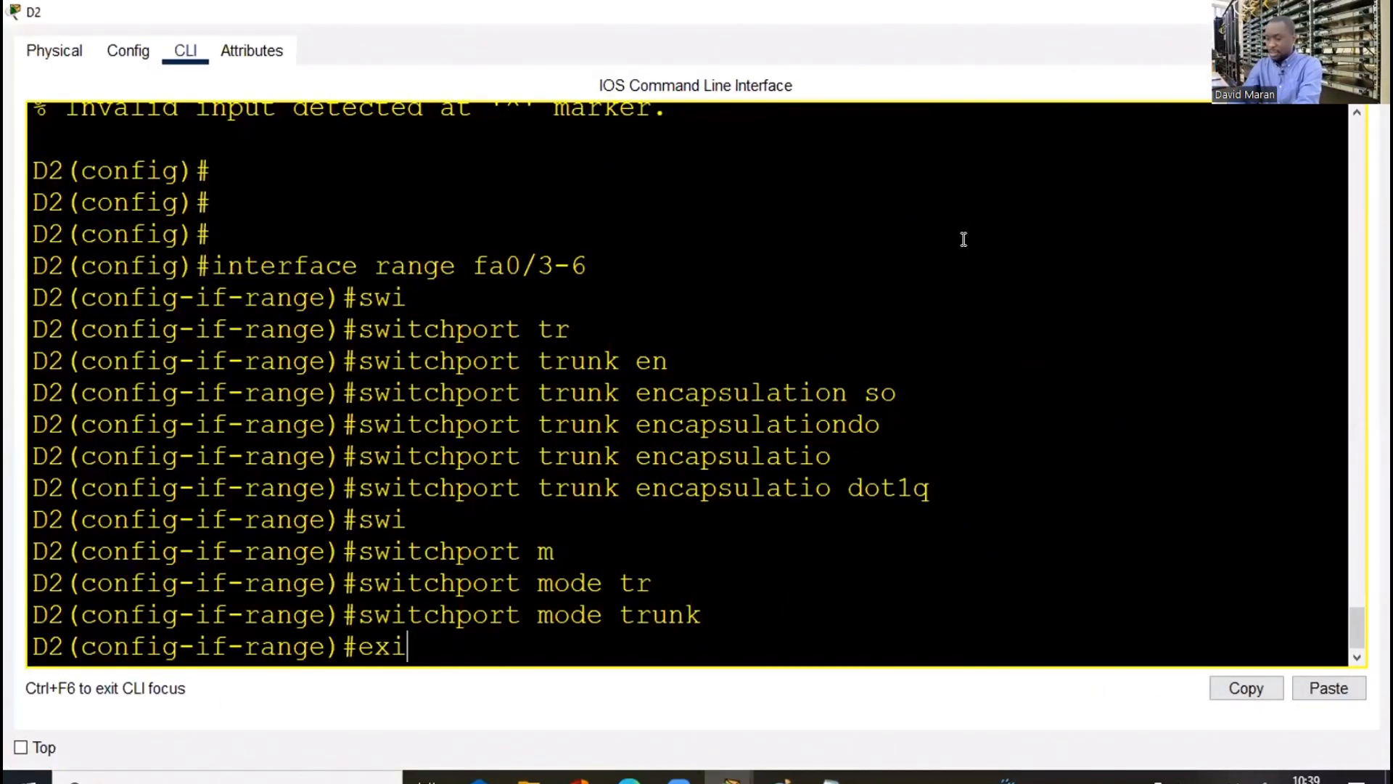
key(Return)
text(int fa)
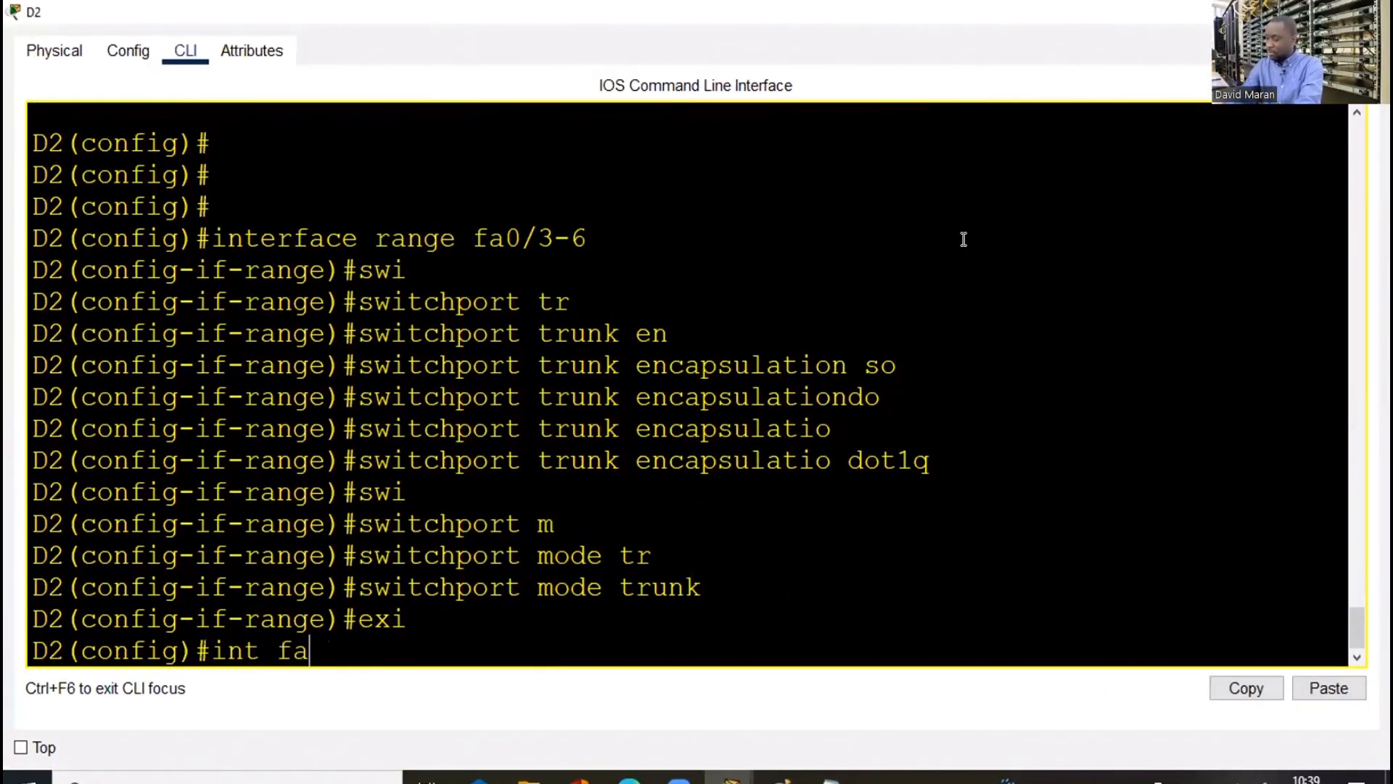
text(0/11-)
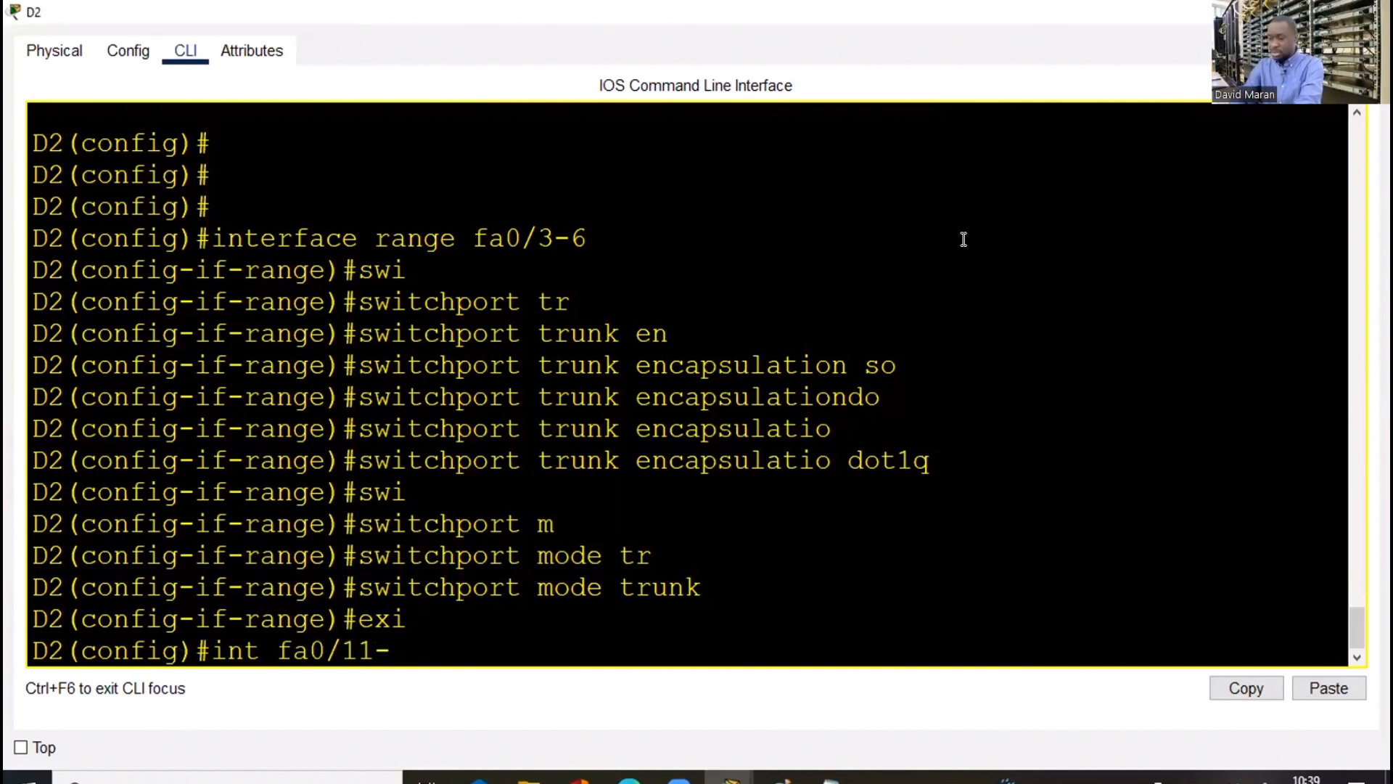
text(12)
key(Return)
key(Up)
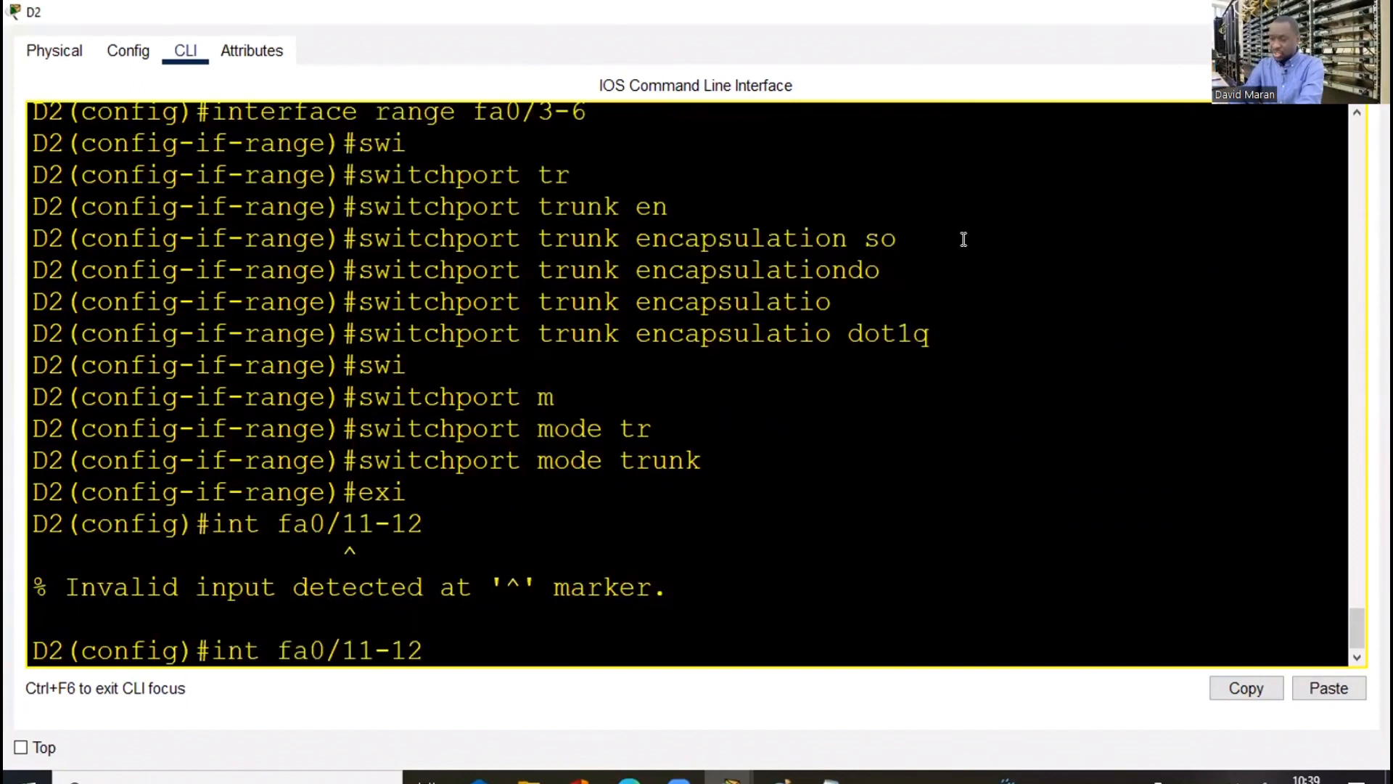
key(Left)
key(Left)
key(Left)
key(Left)
key(Left)
key(Left)
key(Left)
key(Left)
key(Left)
text(ra)
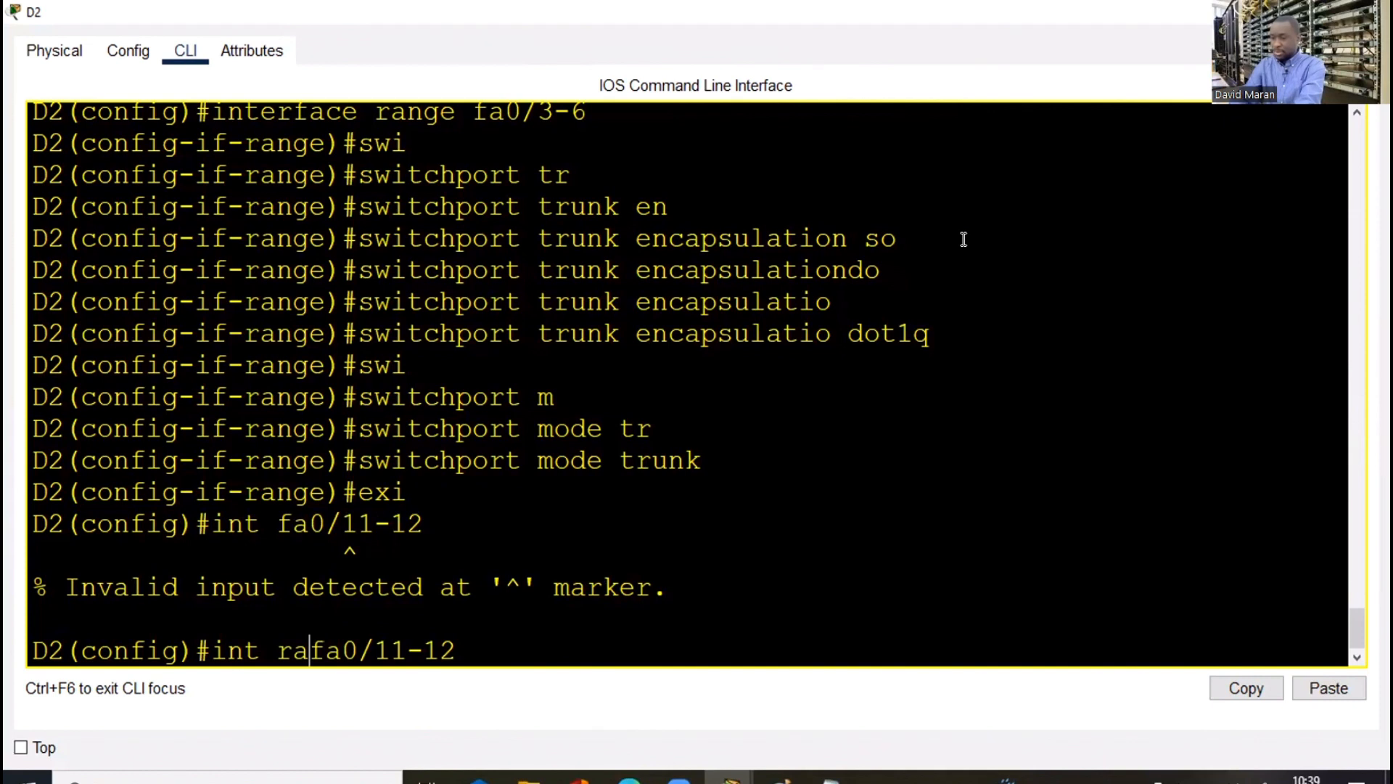
text(n)
key(Return)
Set dot1q trunk encapsulation on D2's ports Fa0/11-12
text(swi)
key(Tab)
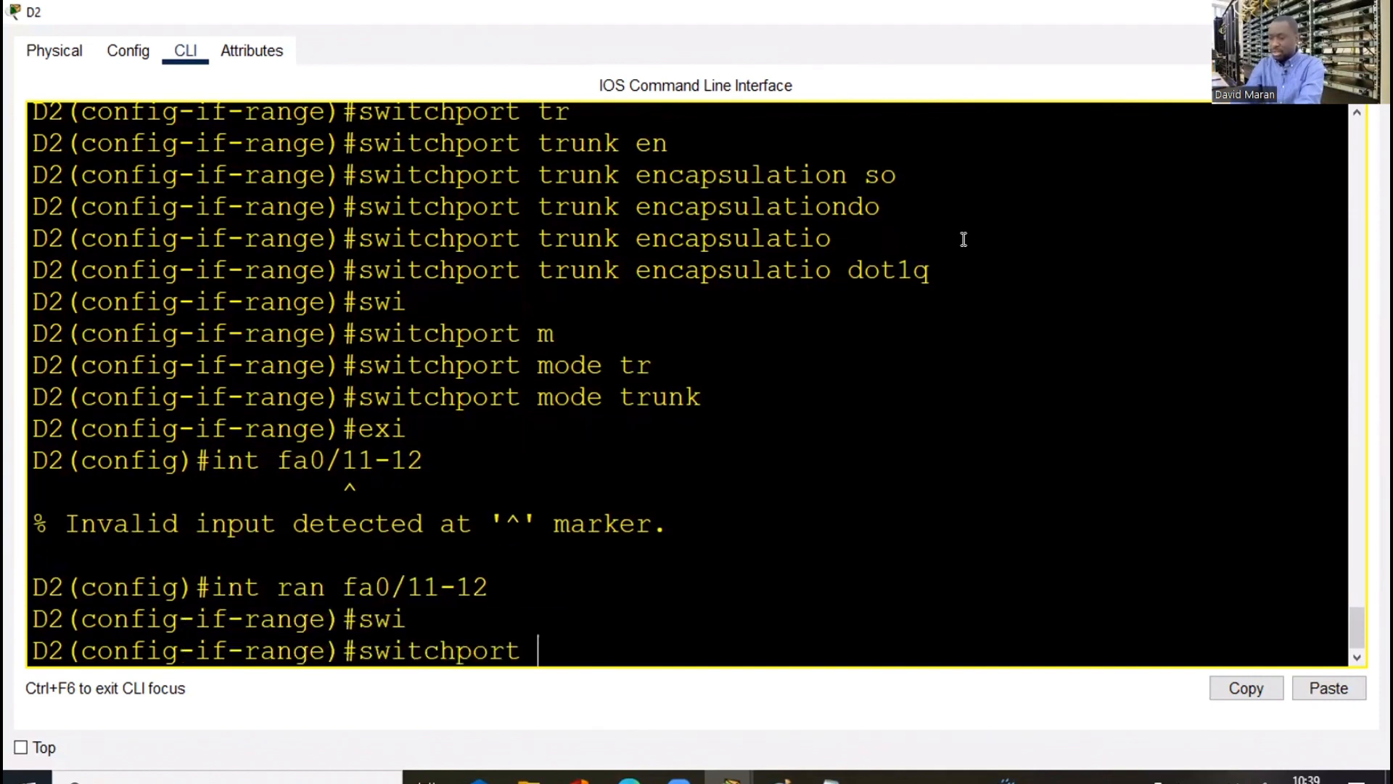
text(tr)
key(Tab)
text(en)
key(Tab)
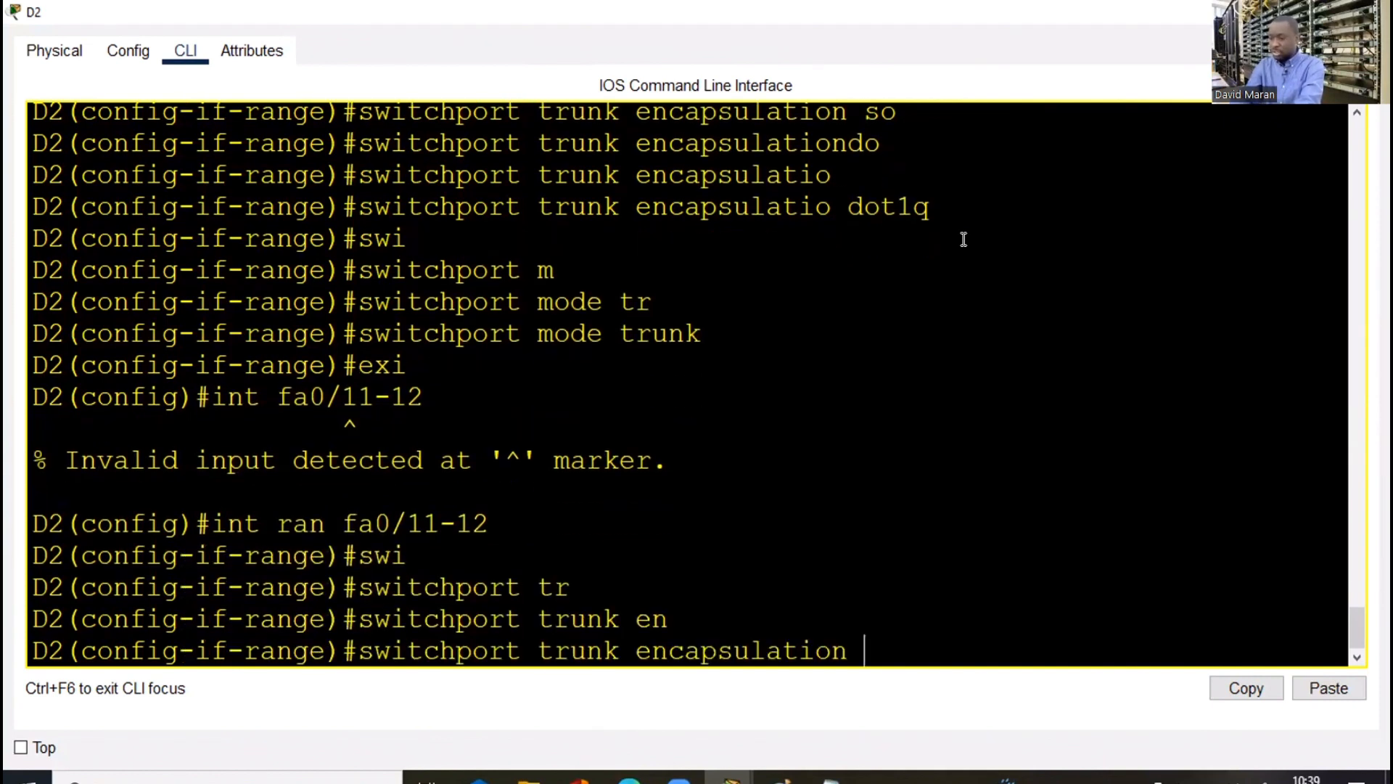
text(do)
key(Tab)
key(Return)
Put Fa0/11-12 into trunk mode and close D2's window
text(swi)
key(Tab)
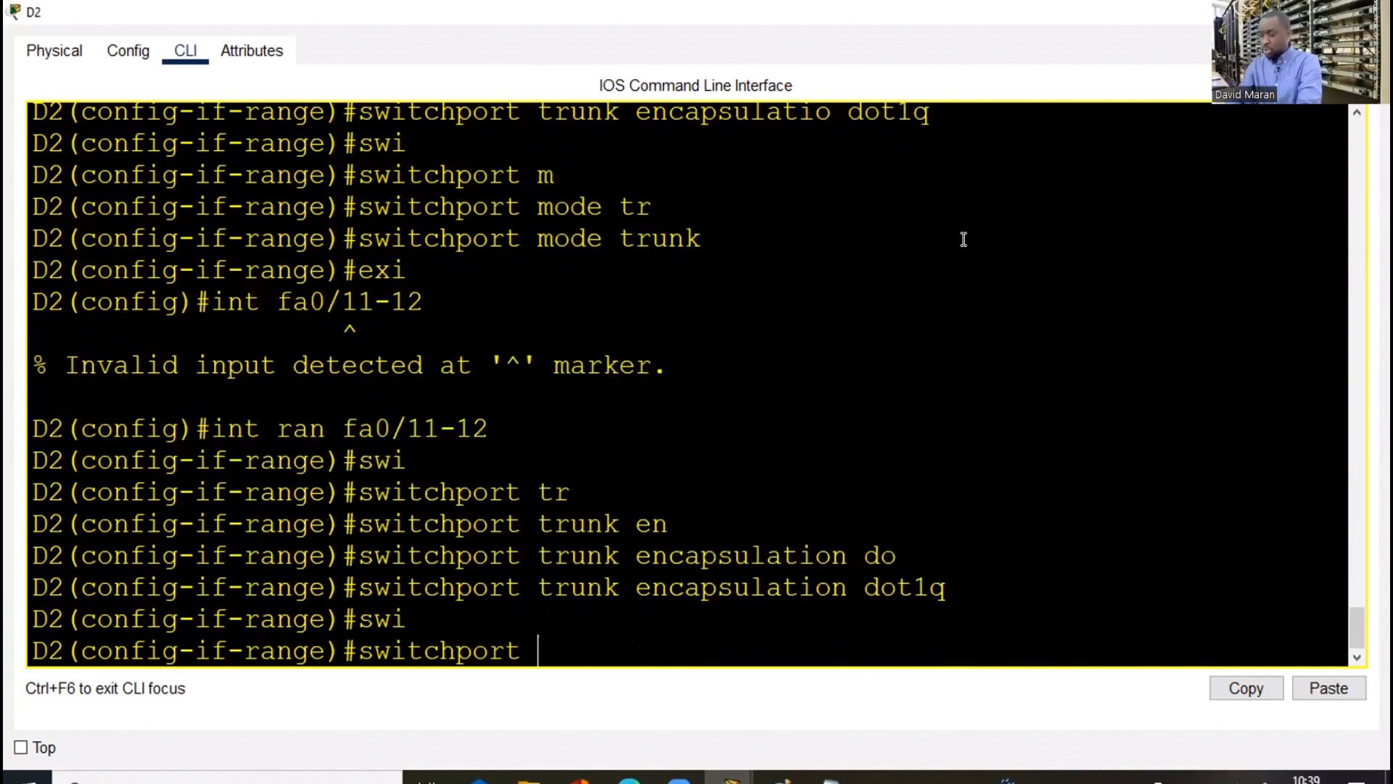
text(mo)
key(Tab)
text(tr)
key(Tab)
key(Return)
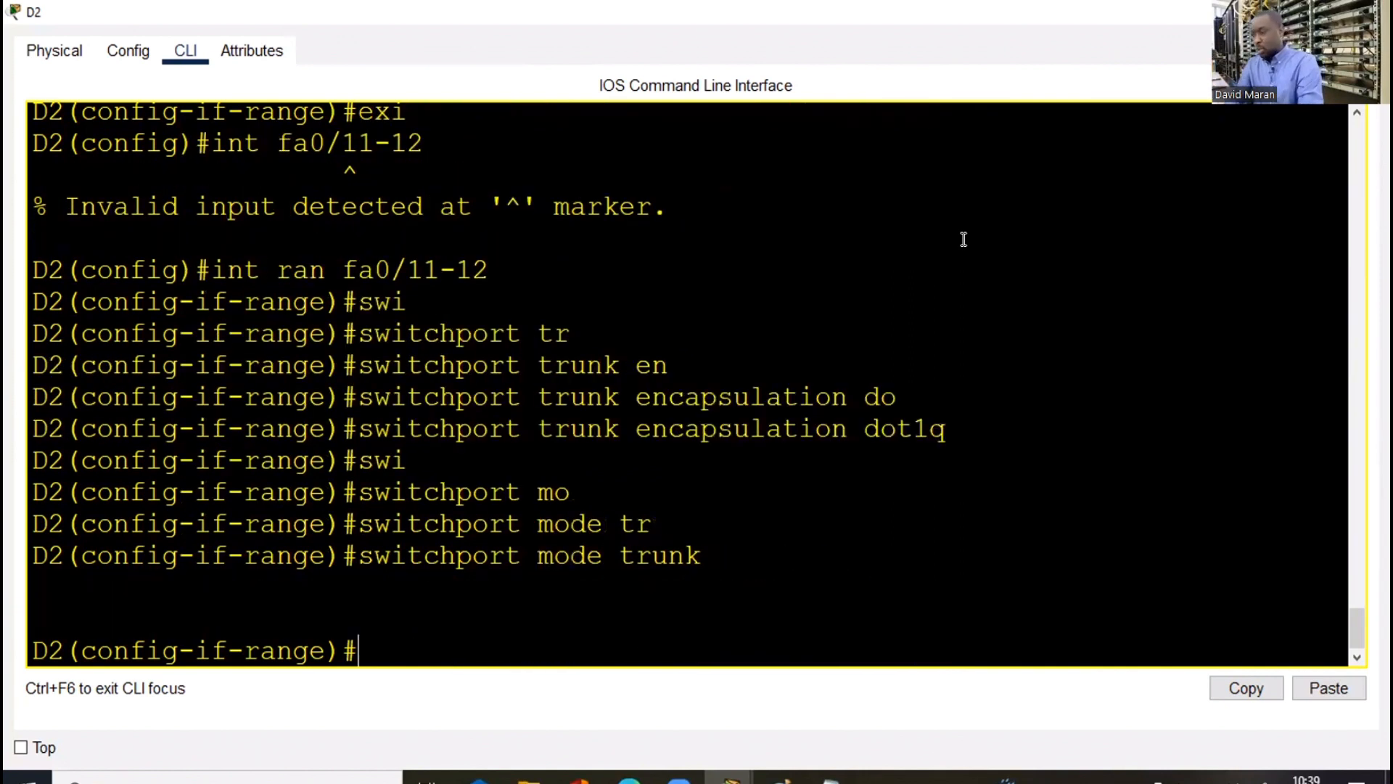
click(1375, 12)
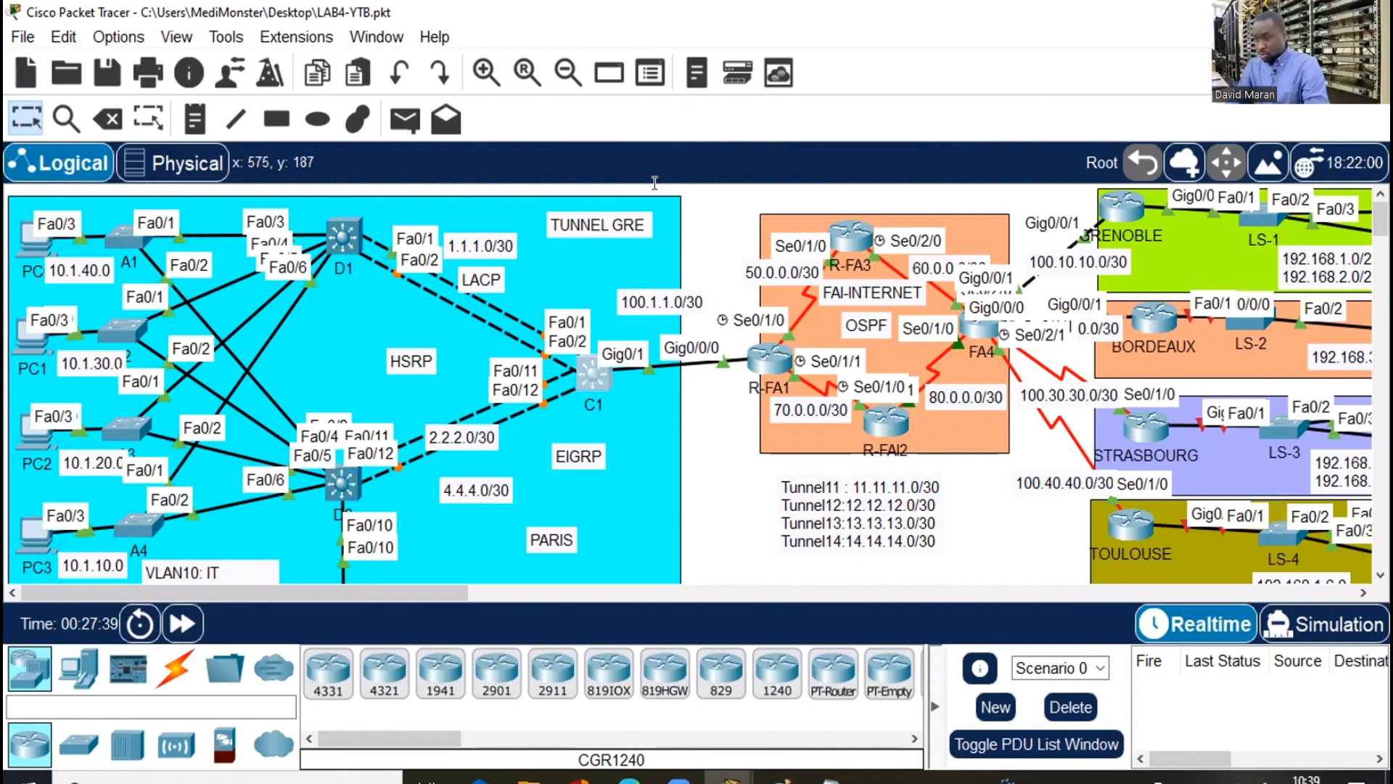
Open core switch C1's CLI, enter conf t, and select interface range Fa0/1-2
click(589, 377)
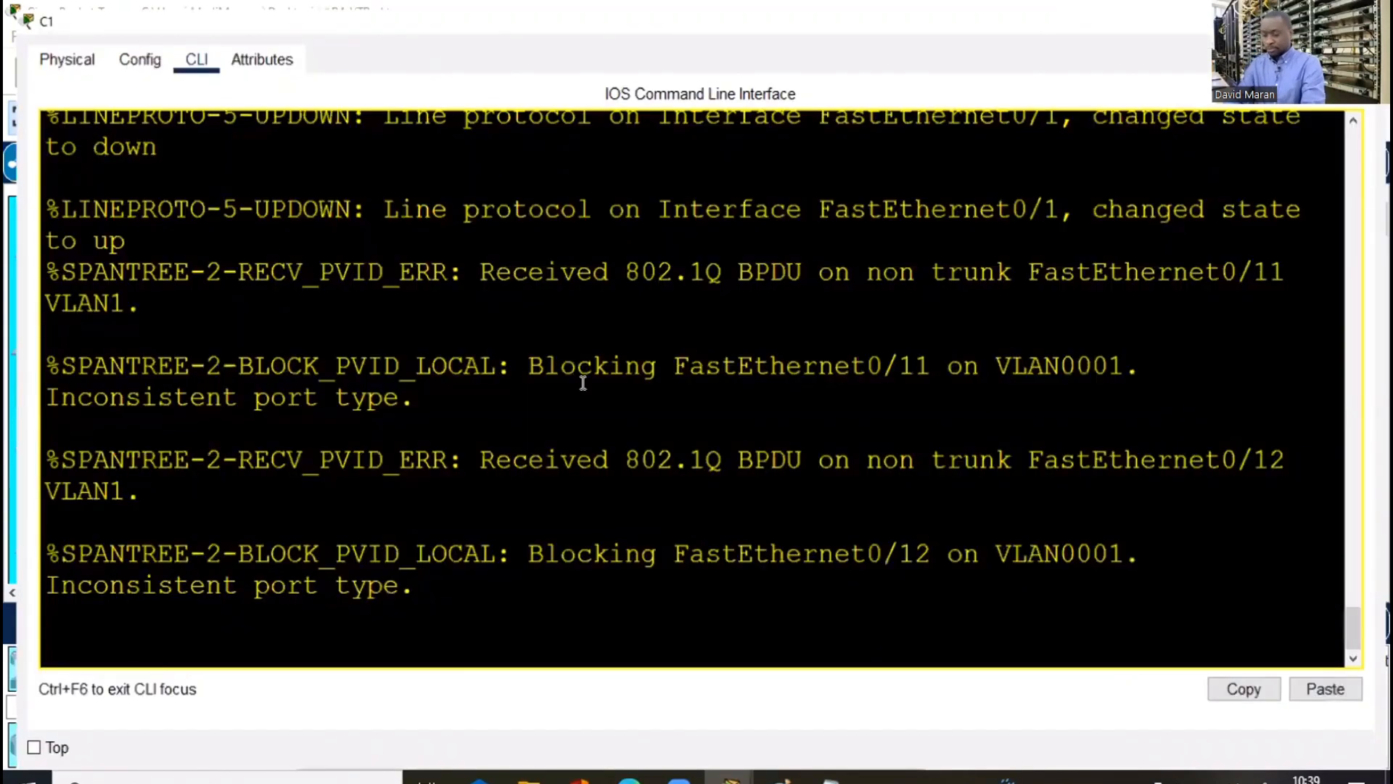
key(Return)
key(Return)
key(Return)
key(Return)
text(conf t)
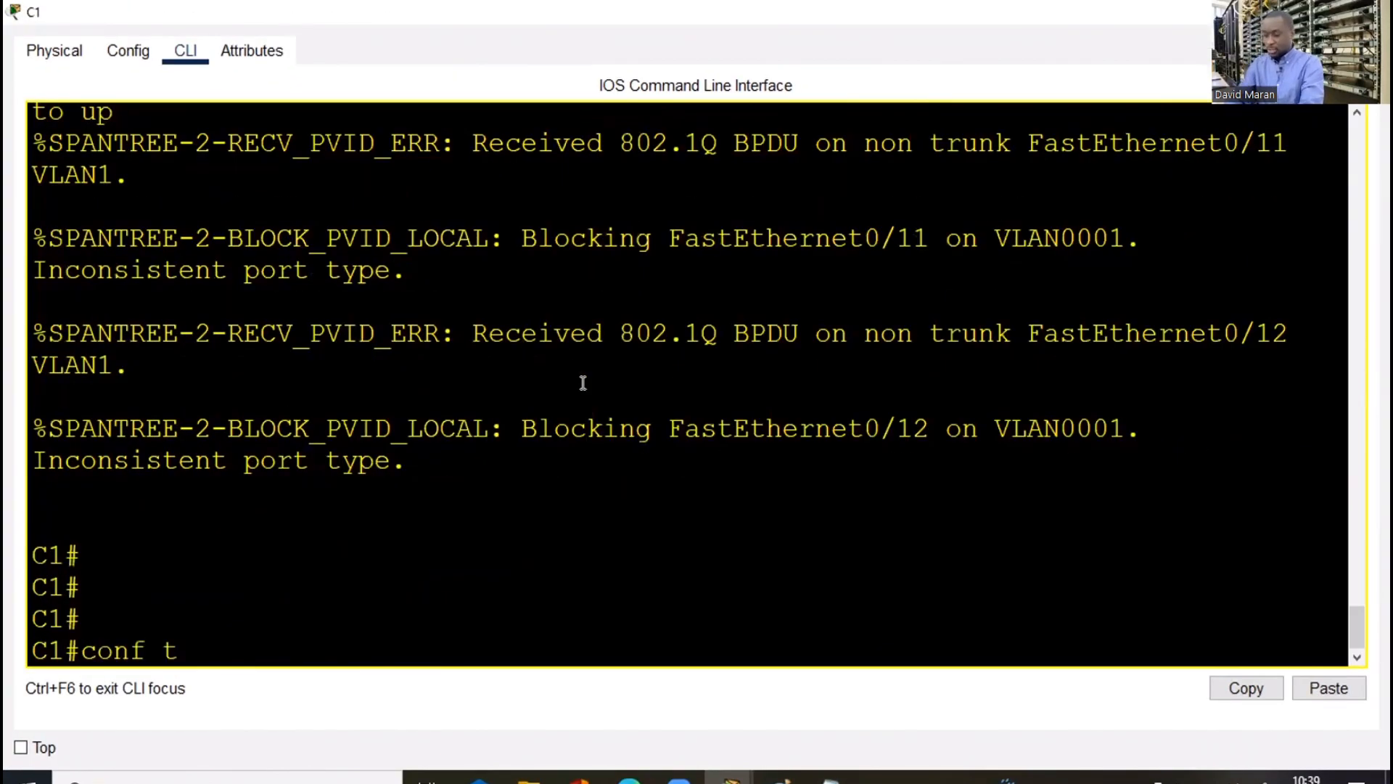
key(Return)
key(Return)
text(int)
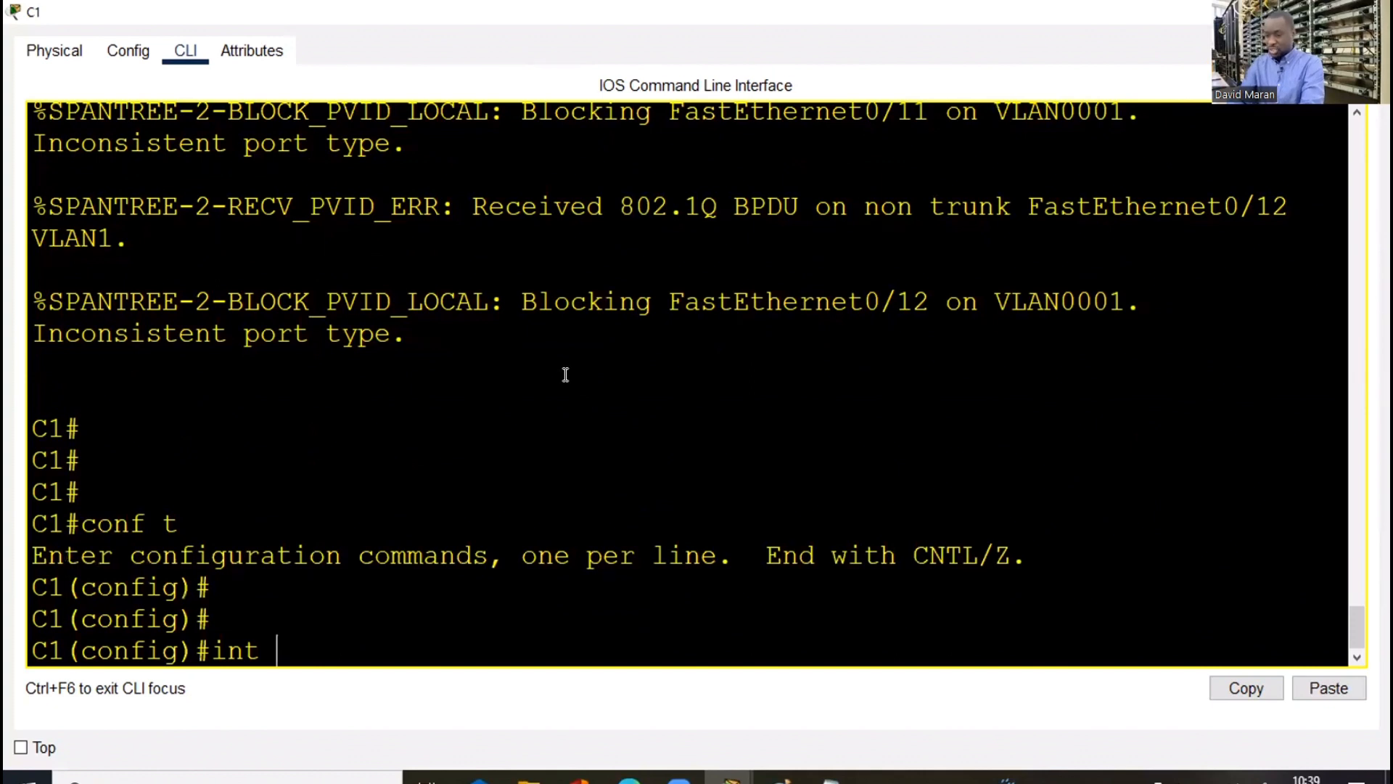
text( ran)
key(Tab)
text(fa0)
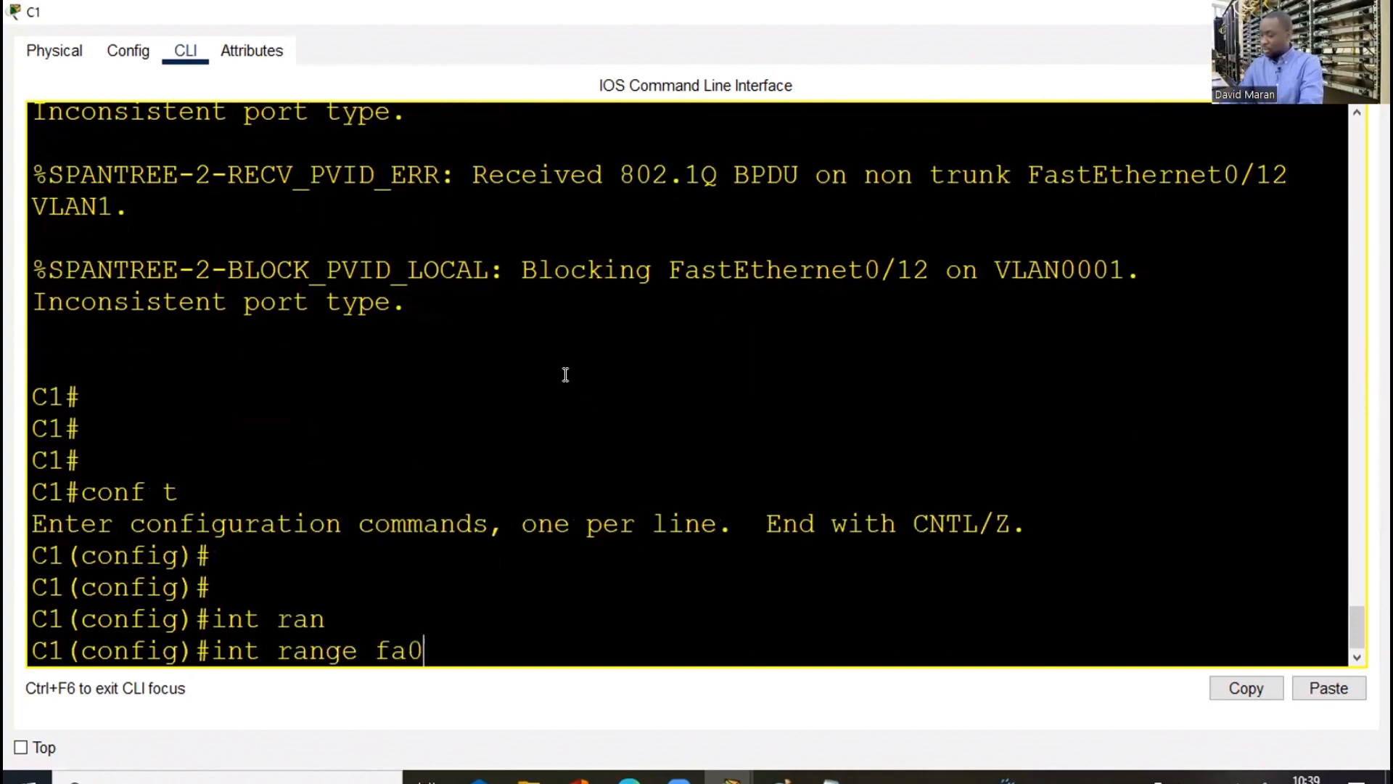
text(/1-2)
key(Return)
Apply dot1q trunk encapsulation to C1's ports Fa0/1-2
text(swi)
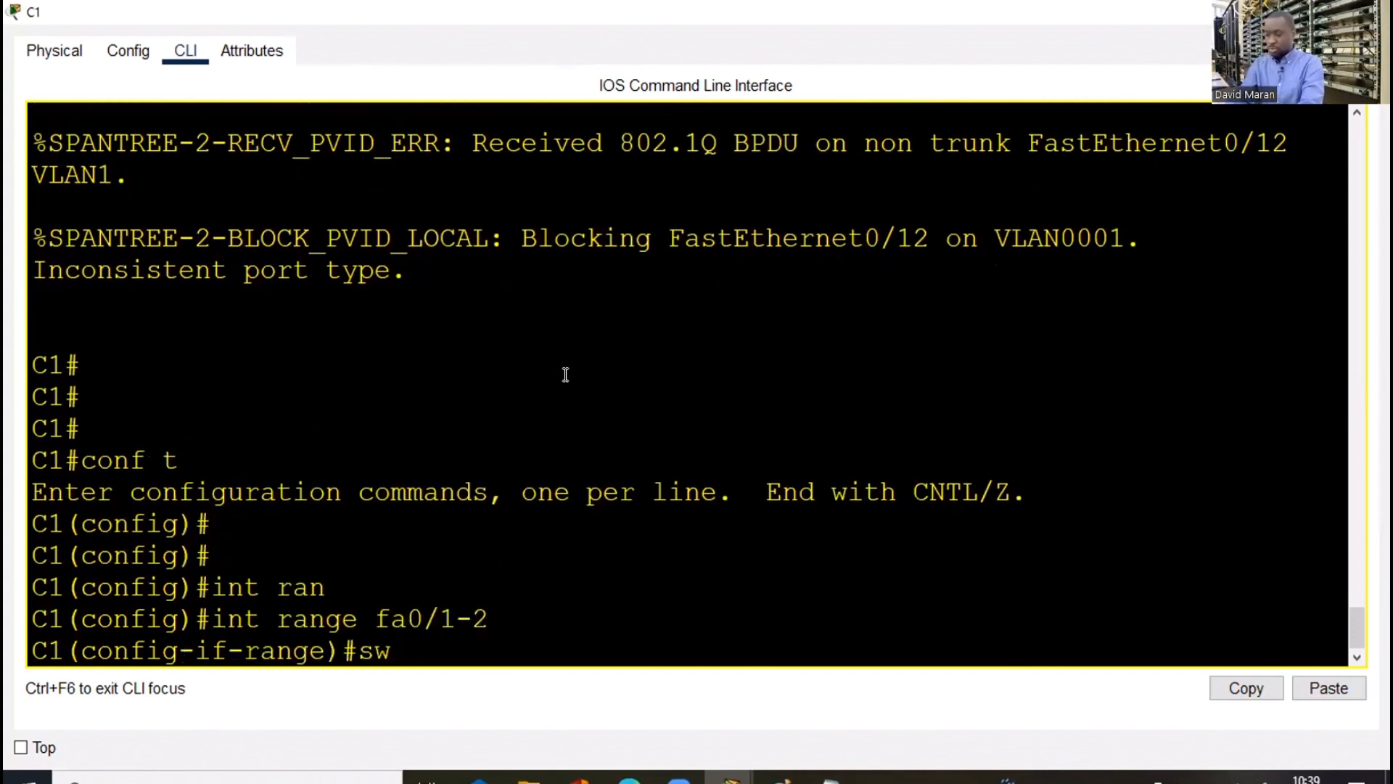
key(Tab)
text(tr)
key(Tab)
text(en)
key(Tab)
text(d)
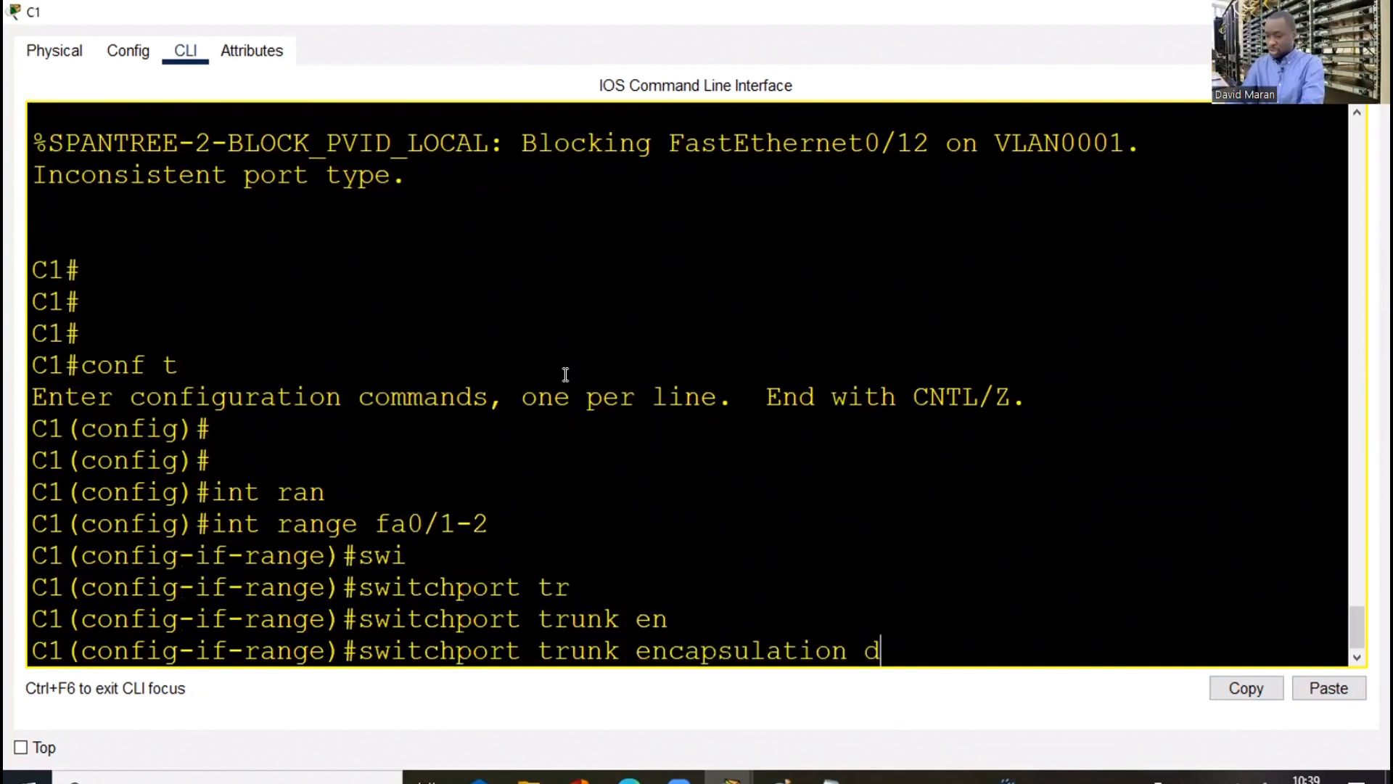
Set C1's ports Fa0/1-2 to switchport mode trunk
key(Tab)
key(Return)
text(swi)
key(Tab)
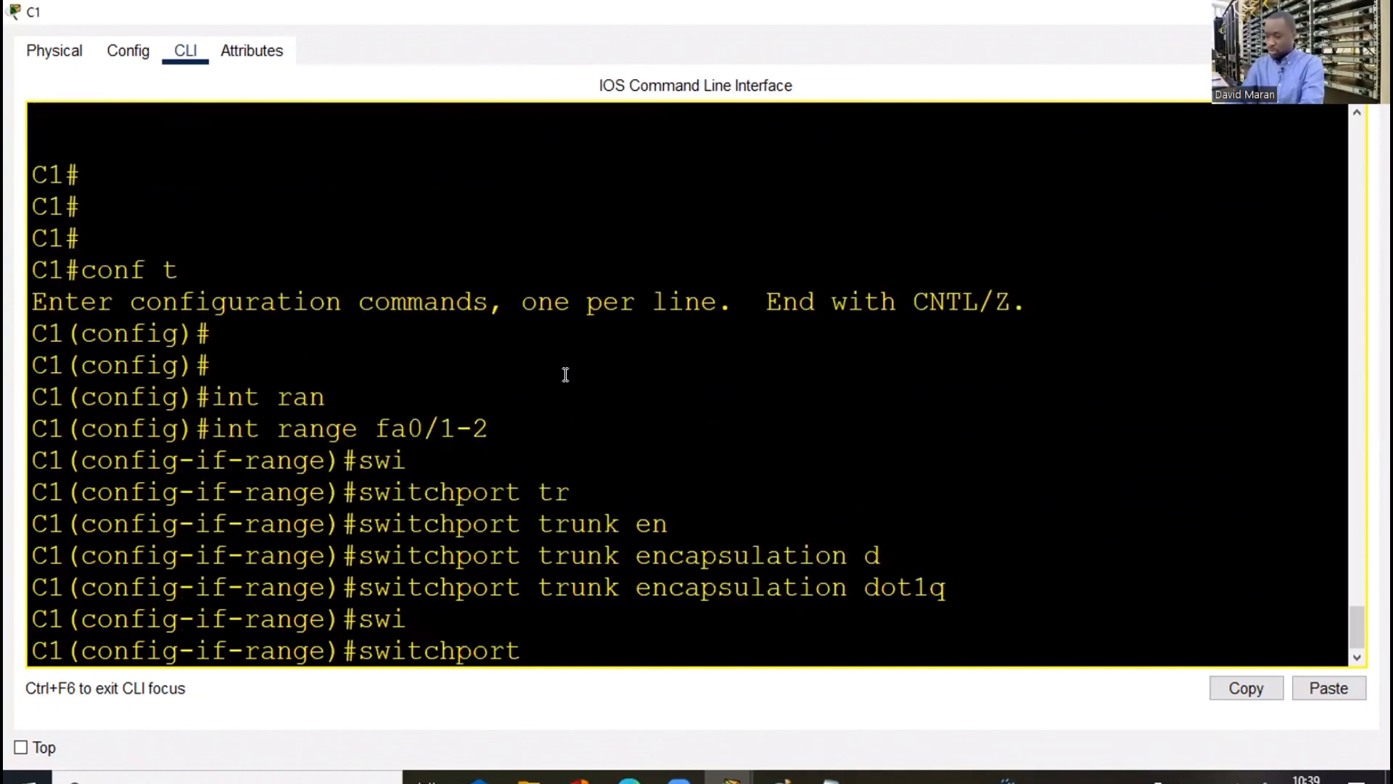
text(mo)
key(Tab)
text(tr)
key(Tab)
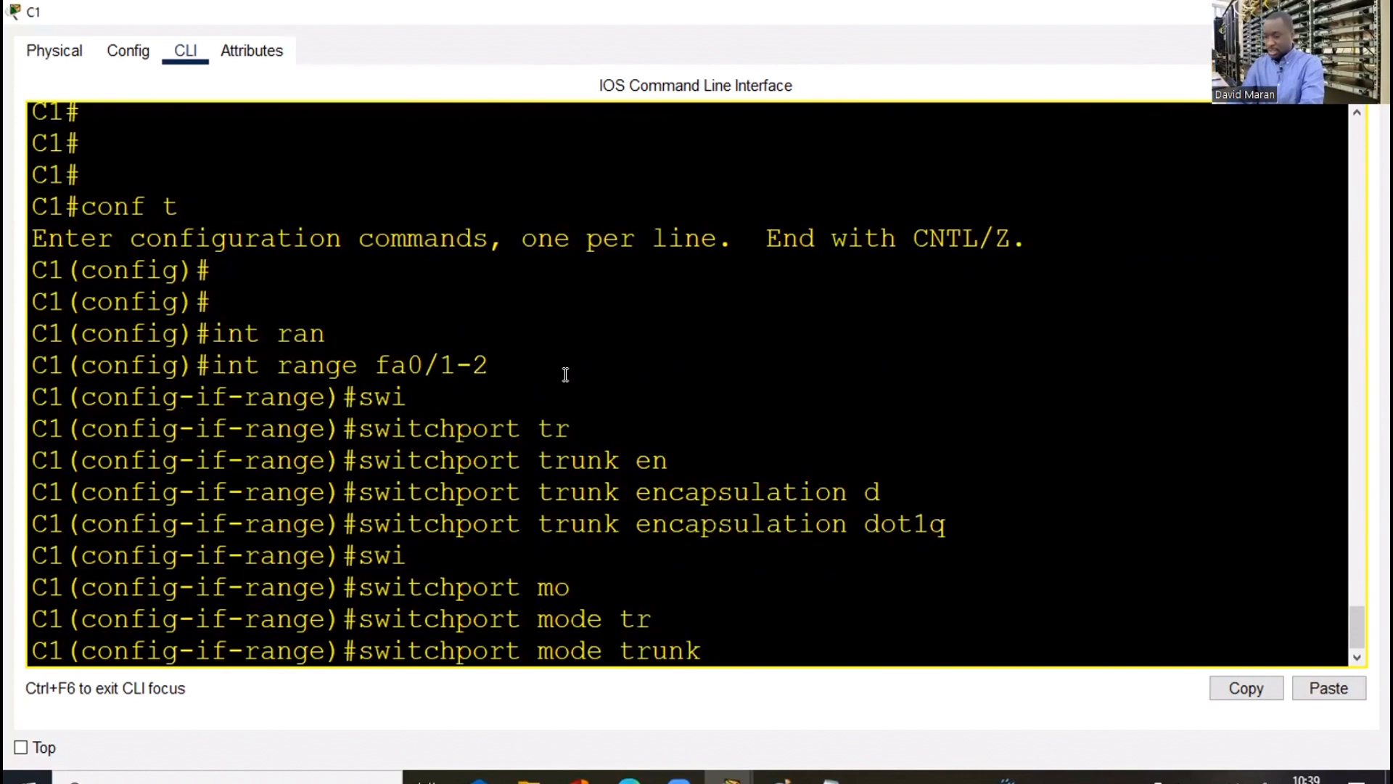
key(Return)
key(Return)
key(Return)
key(Return)
Exit, then recall and edit the range command to select C1's Fa0/11-12
text(exi)
key(Return)
key(Up)
key(Up)
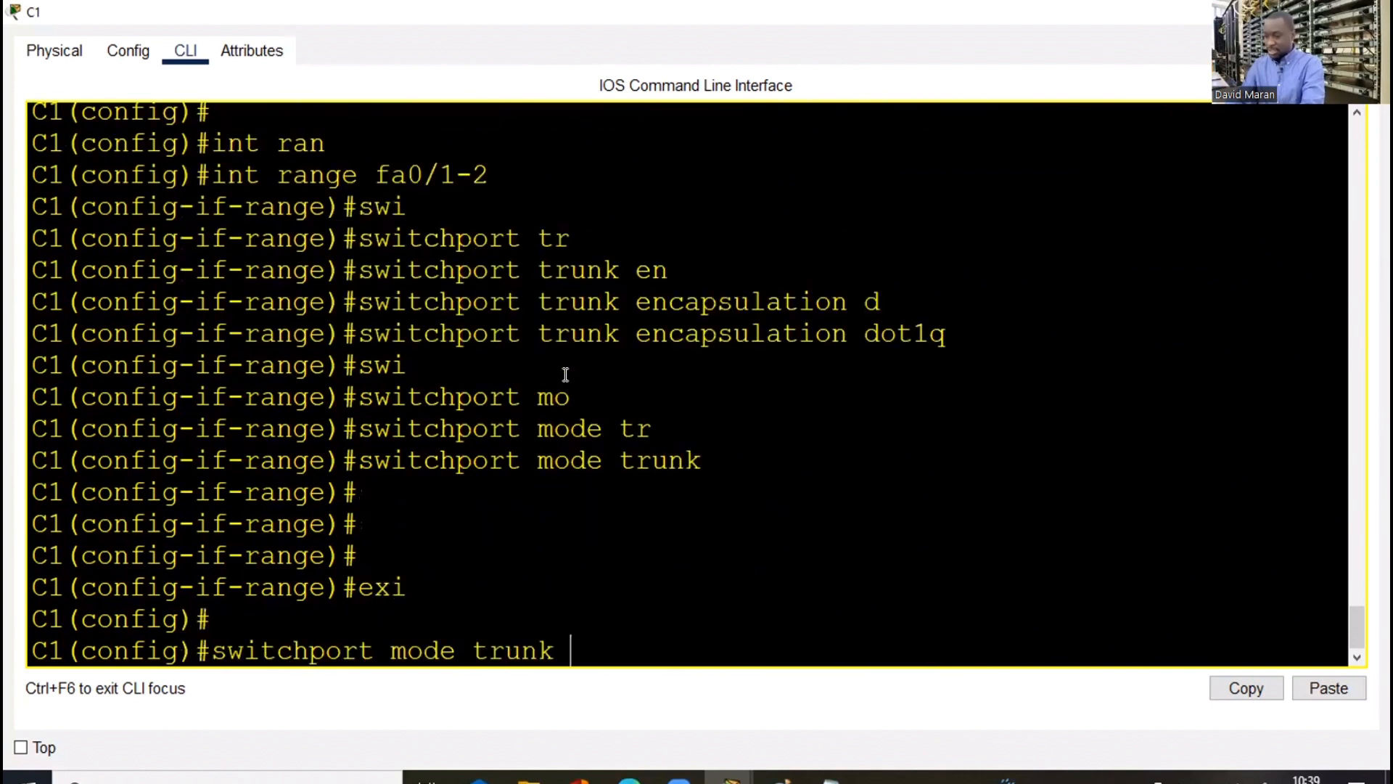
key(Up)
key(Up)
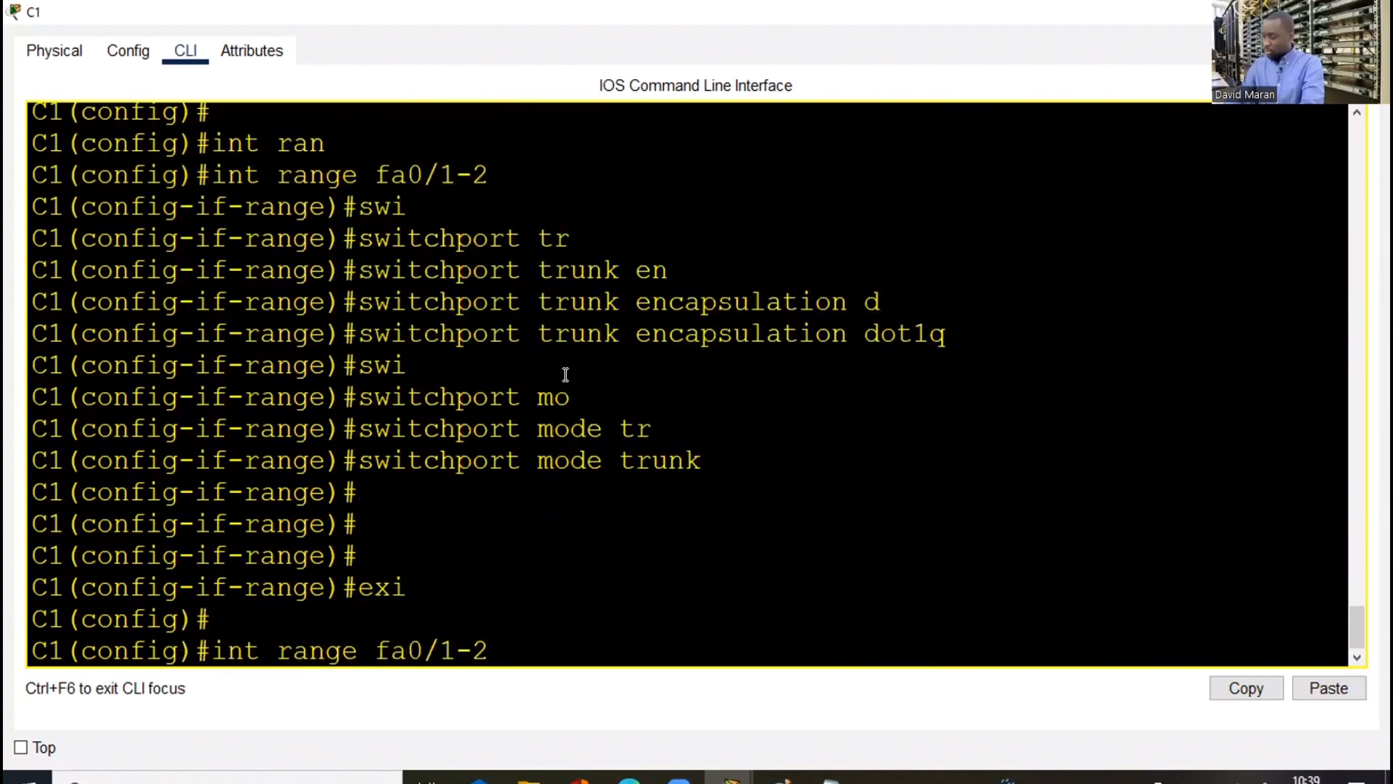
key(Left)
key(Left)
text(1)
key(Right)
text(1)
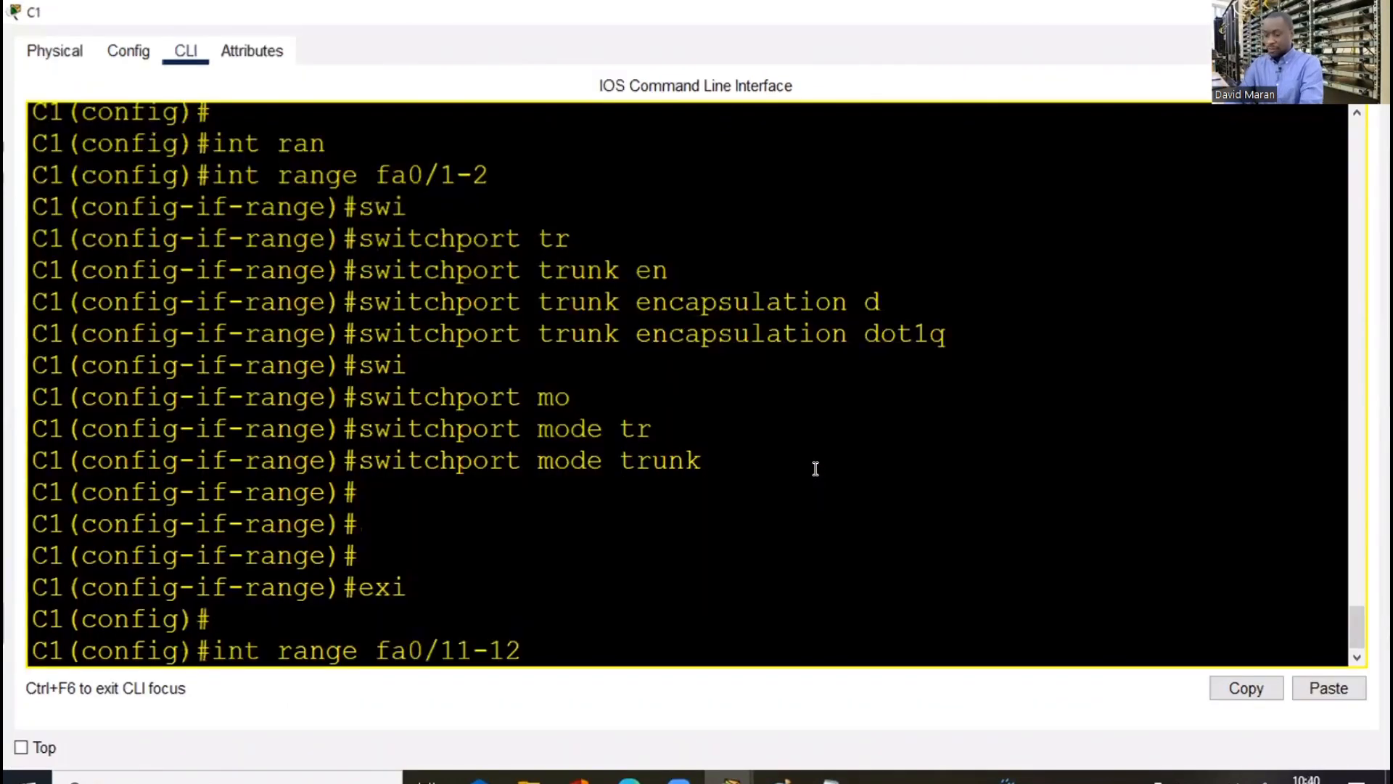
key(Return)
Apply dot1q trunk encapsulation to C1's ports Fa0/11-12
text(swi)
key(Tab)
text(tr)
key(Tab)
text(e)
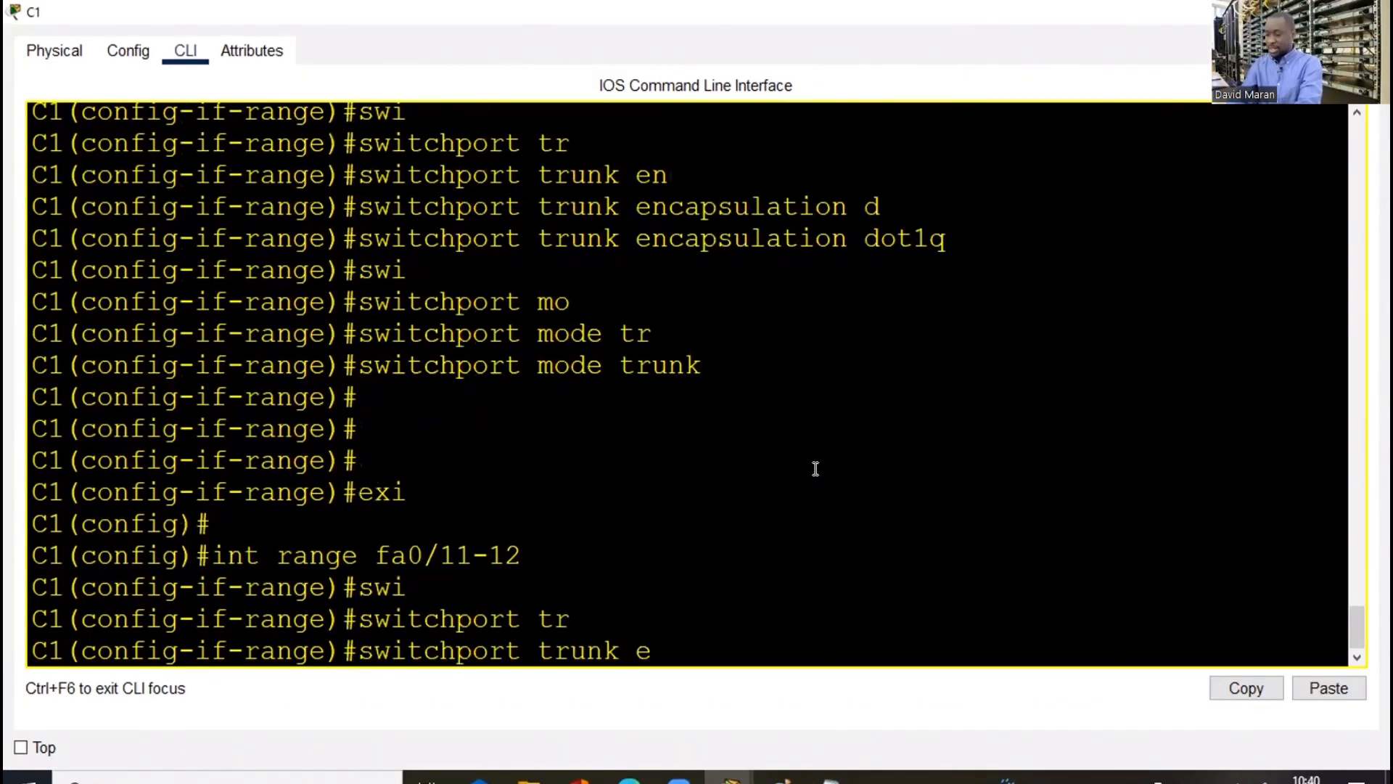
text(n)
key(Tab)
text(do)
key(Tab)
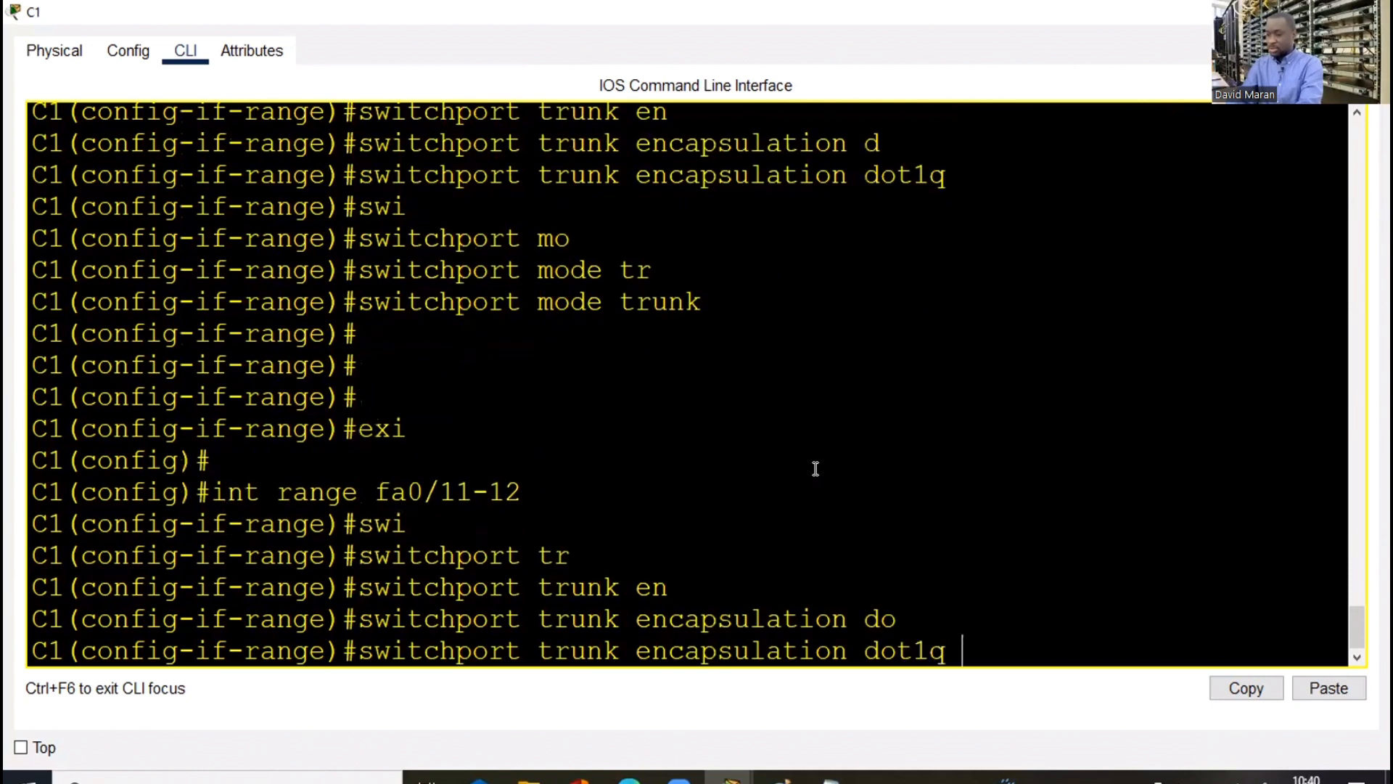
key(Return)
Set Fa0/11-12 to trunk mode and leave configuration with end
text(swi)
key(Tab)
text(mo)
key(Tab)
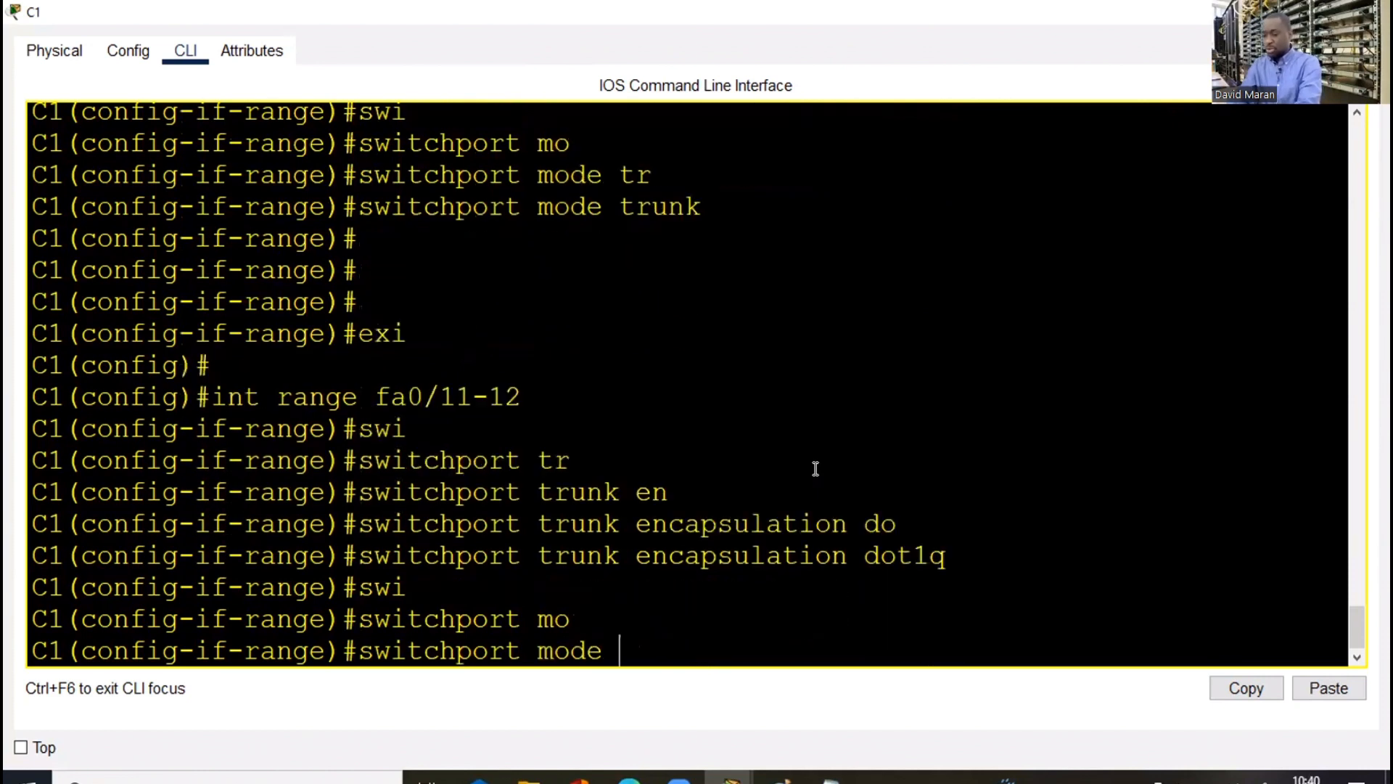
text(tr)
key(Tab)
key(Return)
key(Return)
key(Return)
key(Return)
text(e)#e)
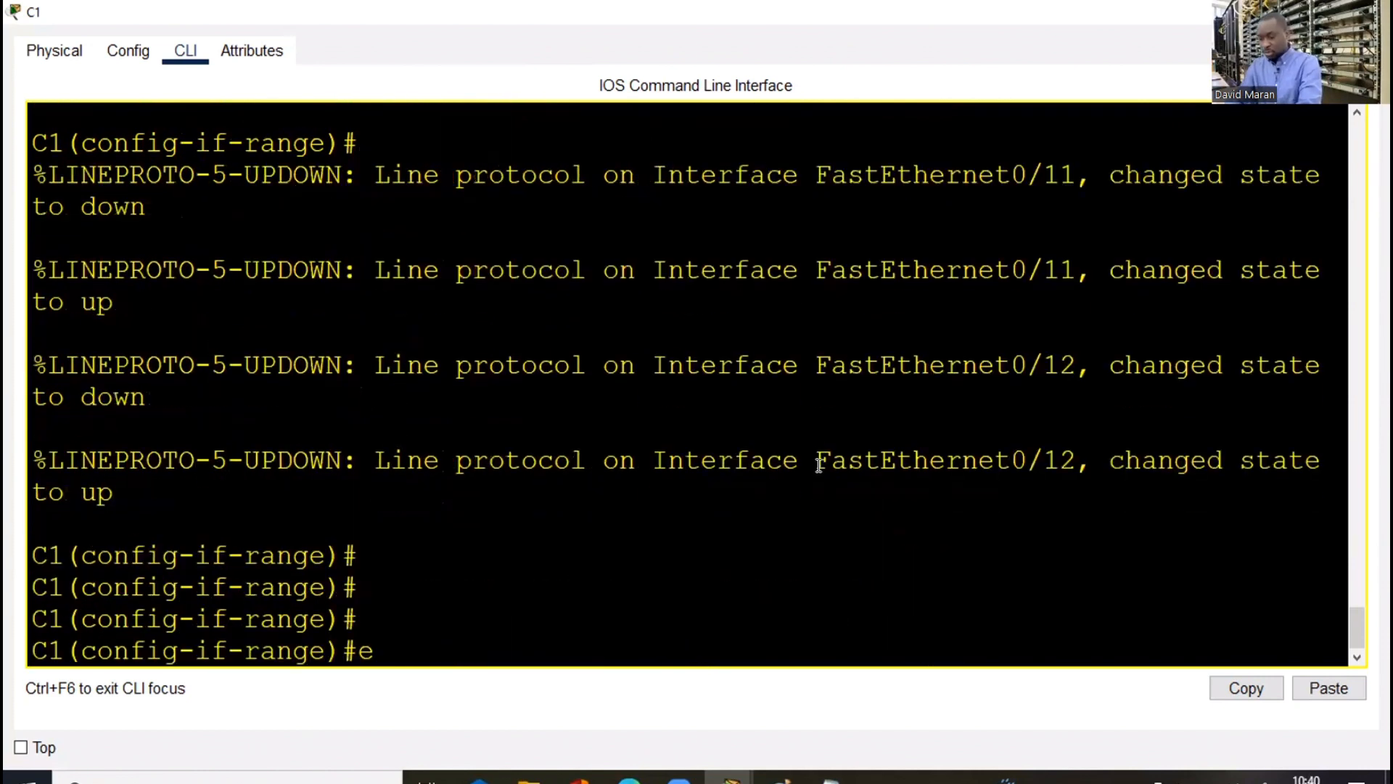
text(nd)
key(Return)
key(Return)
key(Return)
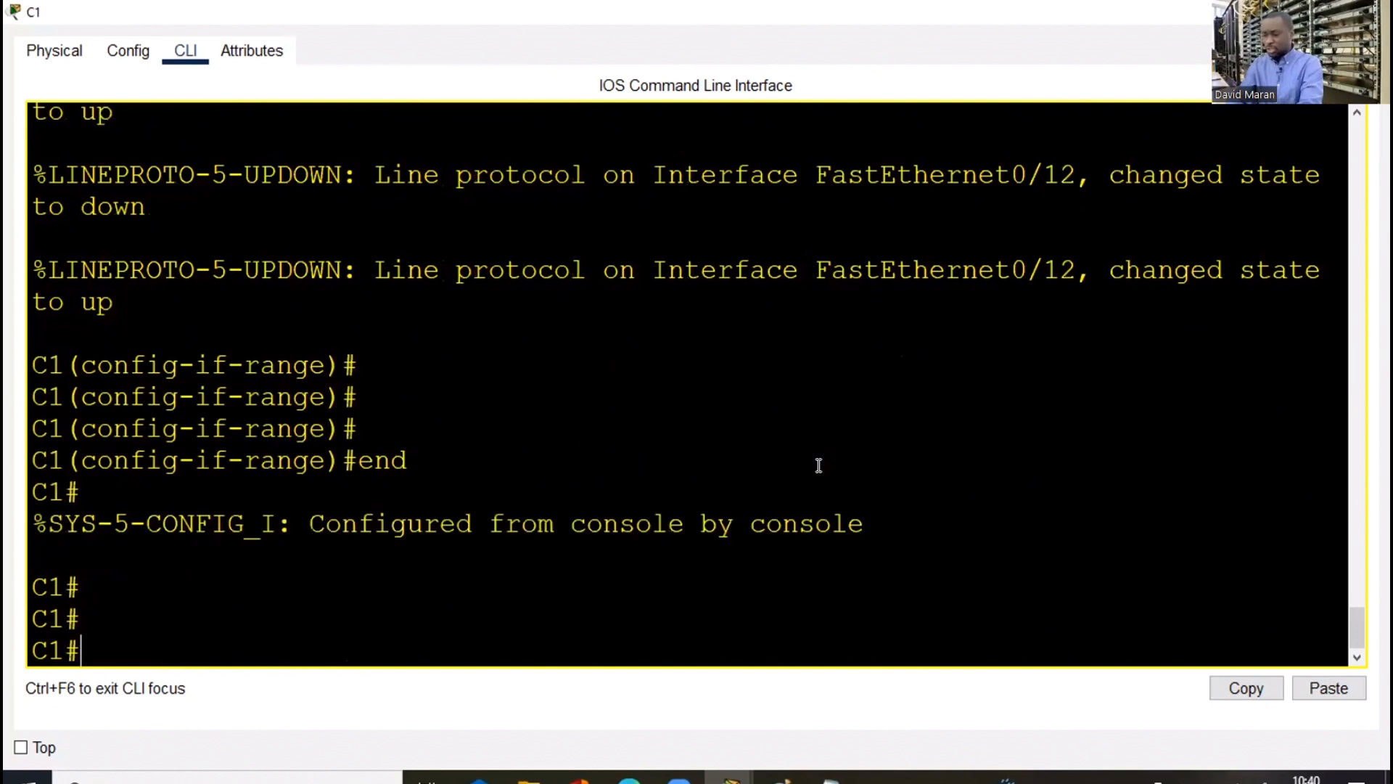
Verify C1's trunks with show interfaces trunk, then close the window
text(sh int)
key(Tab)
text(t)
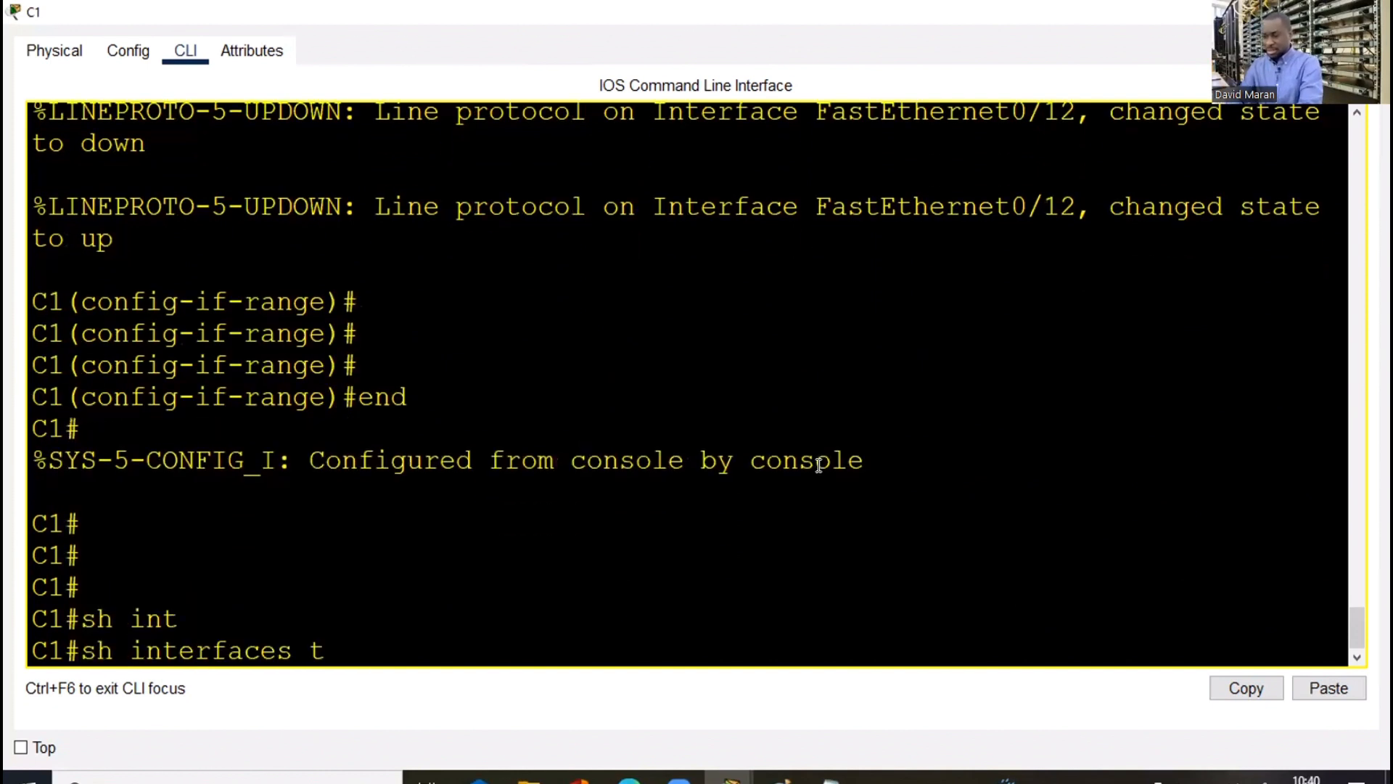
key(Return)
key(space)
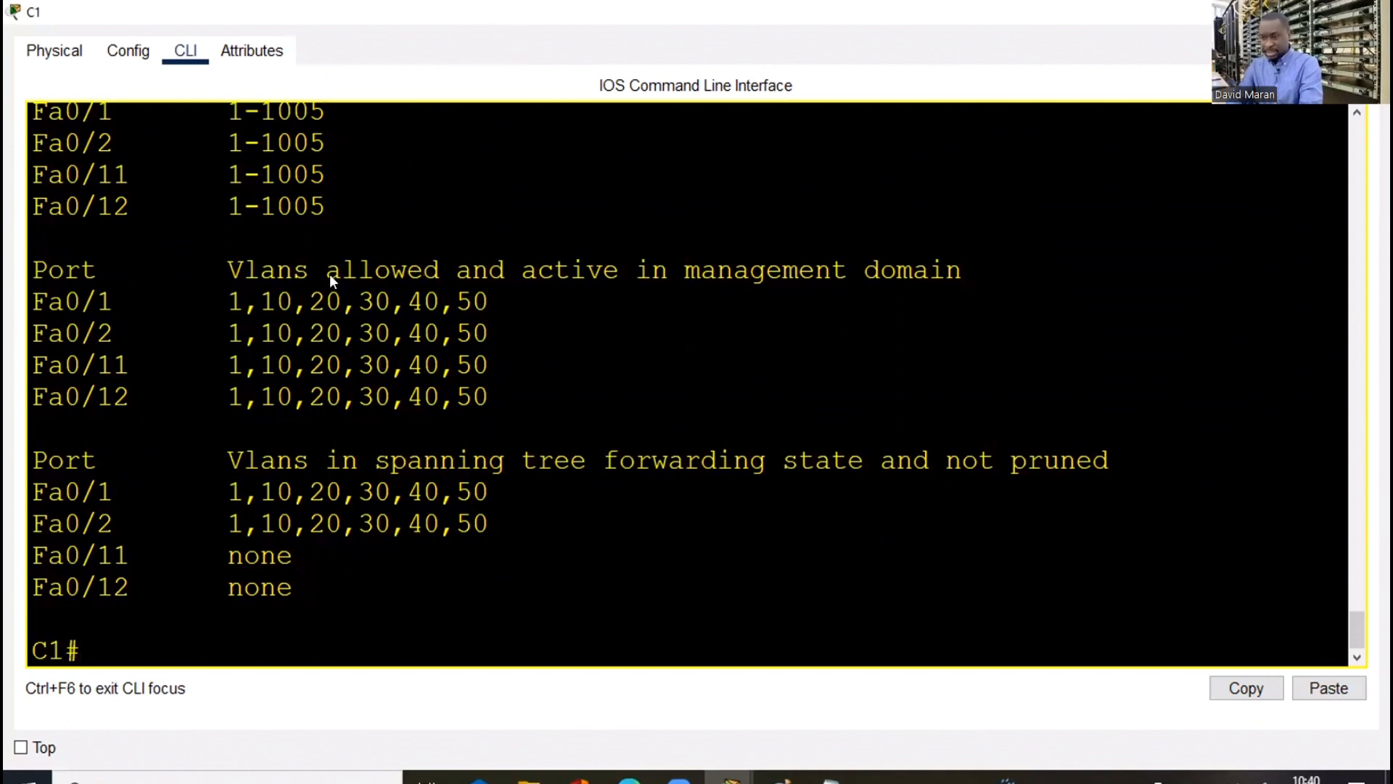
key(alt+F4)
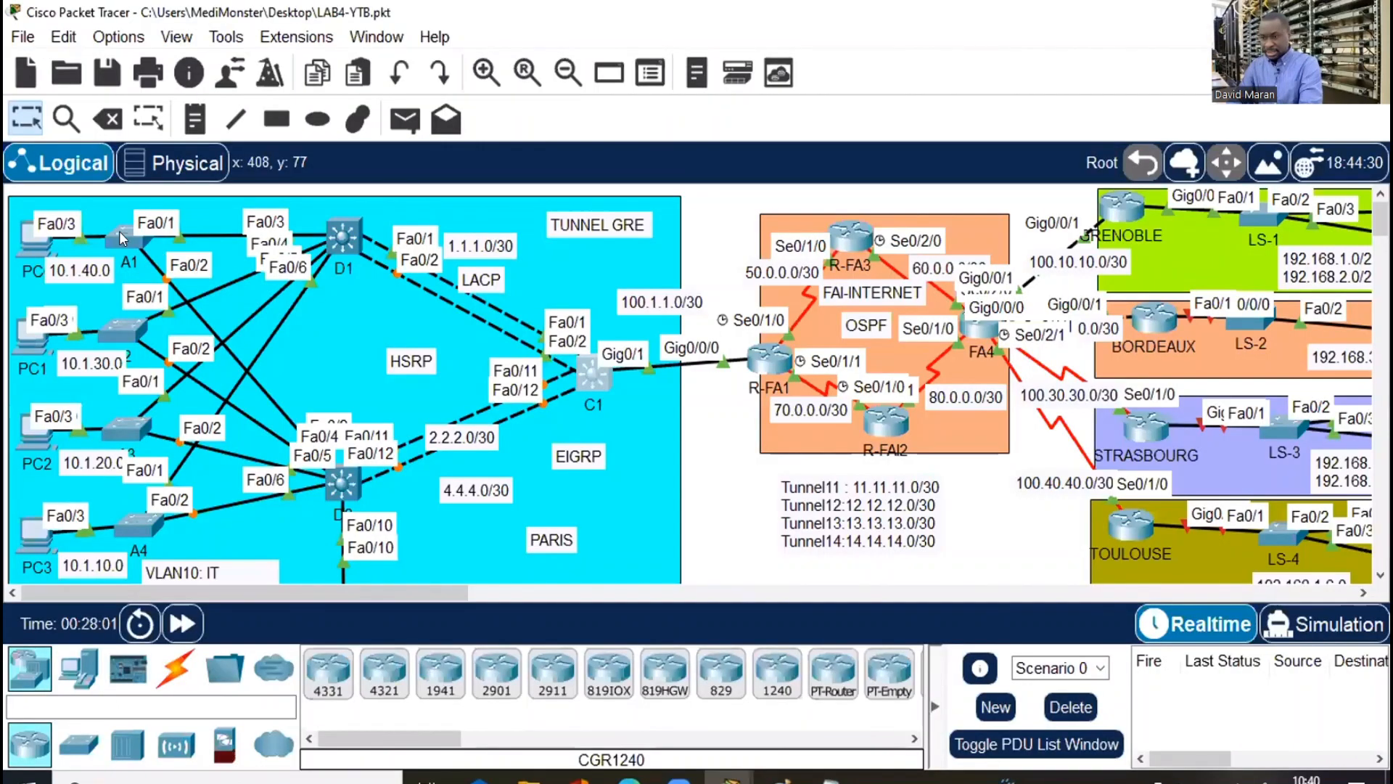
Run do sh int tr on A1 to confirm Fa0/1-2 trunking, then scroll down to the server farm
key(alt+Tab)
double_click(987, 22)
text(do sh)
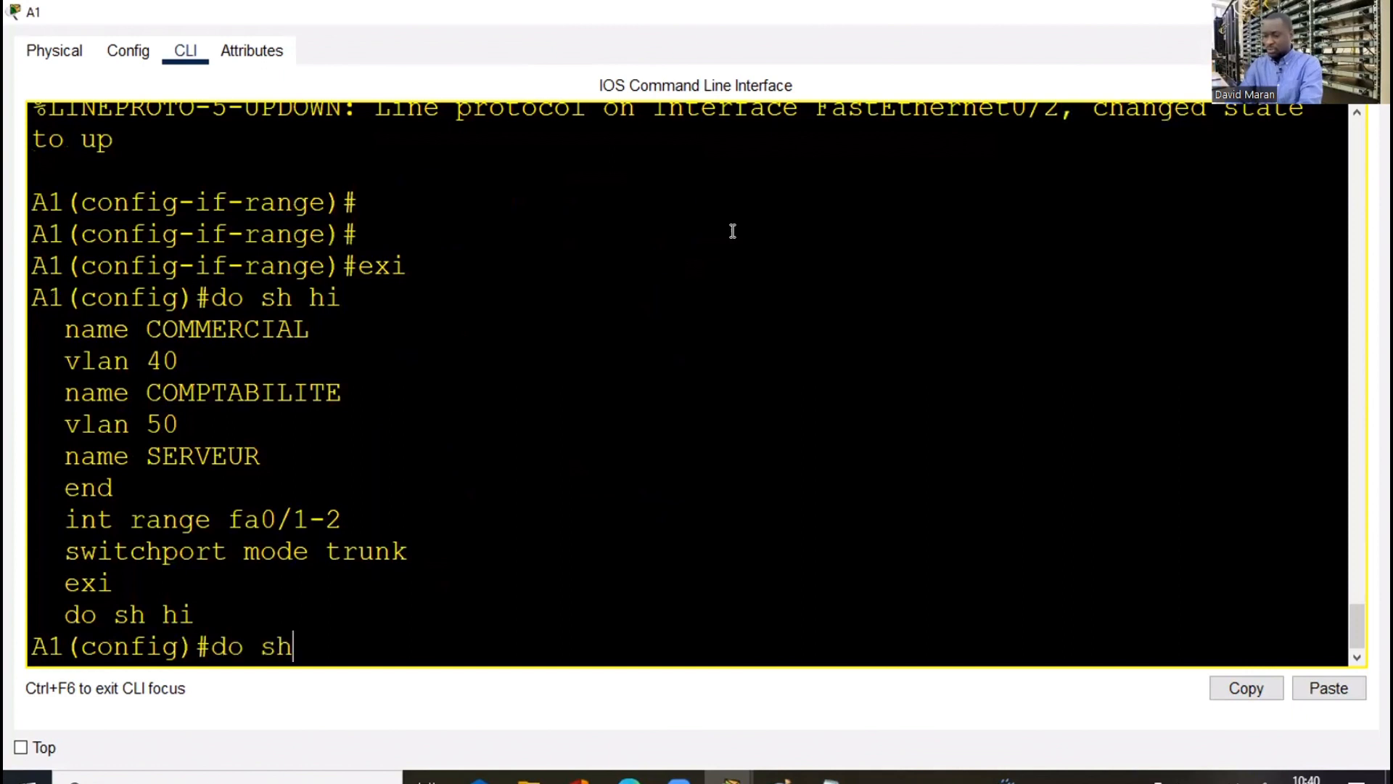
text( int tr)
key(Tab)
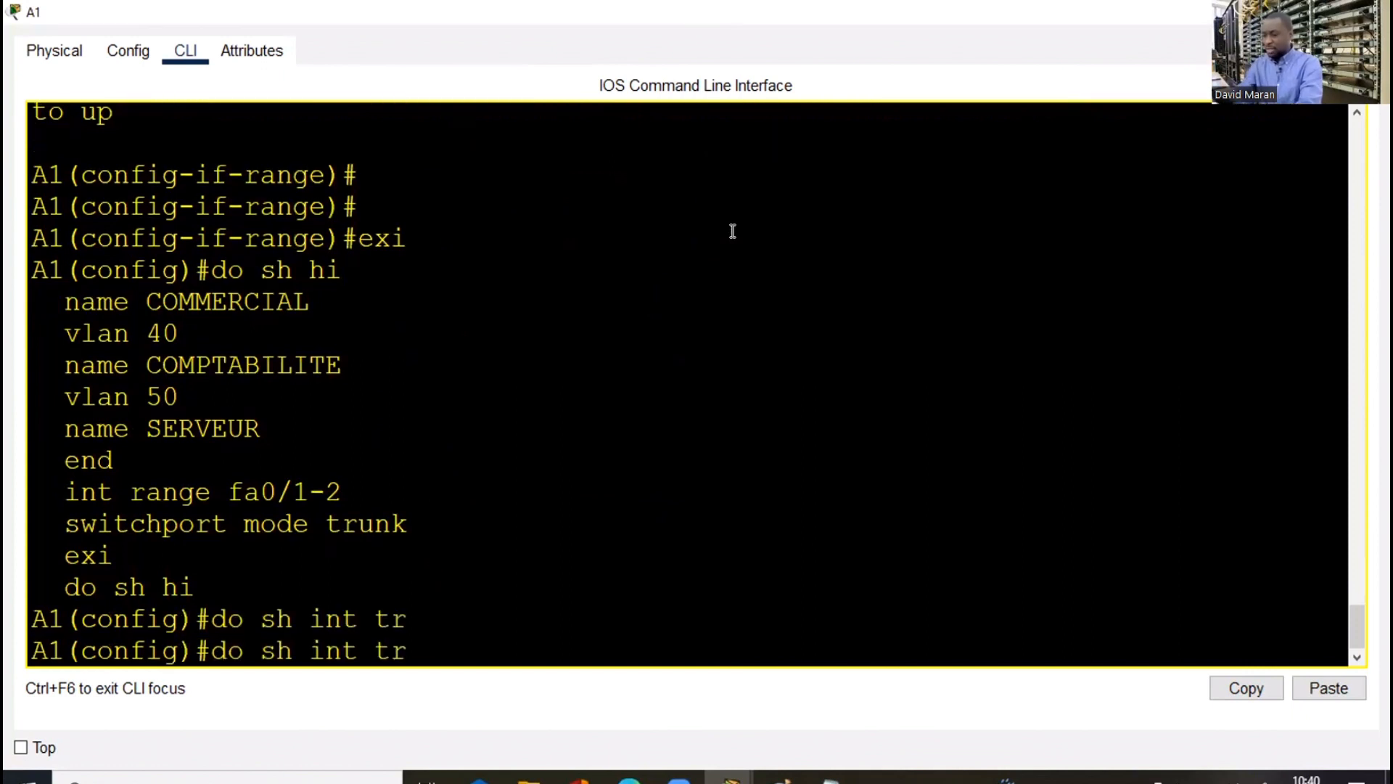
key(Return)
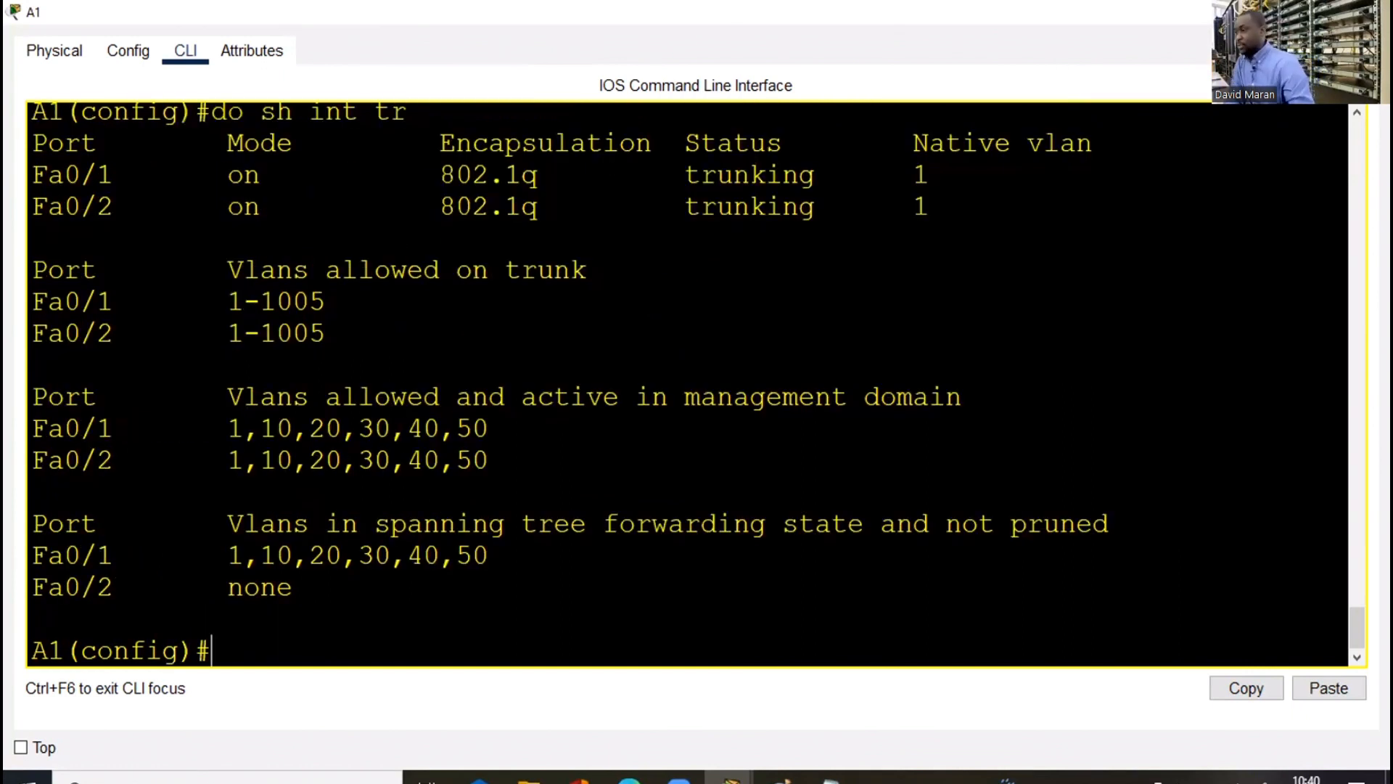
key(alt+Tab)
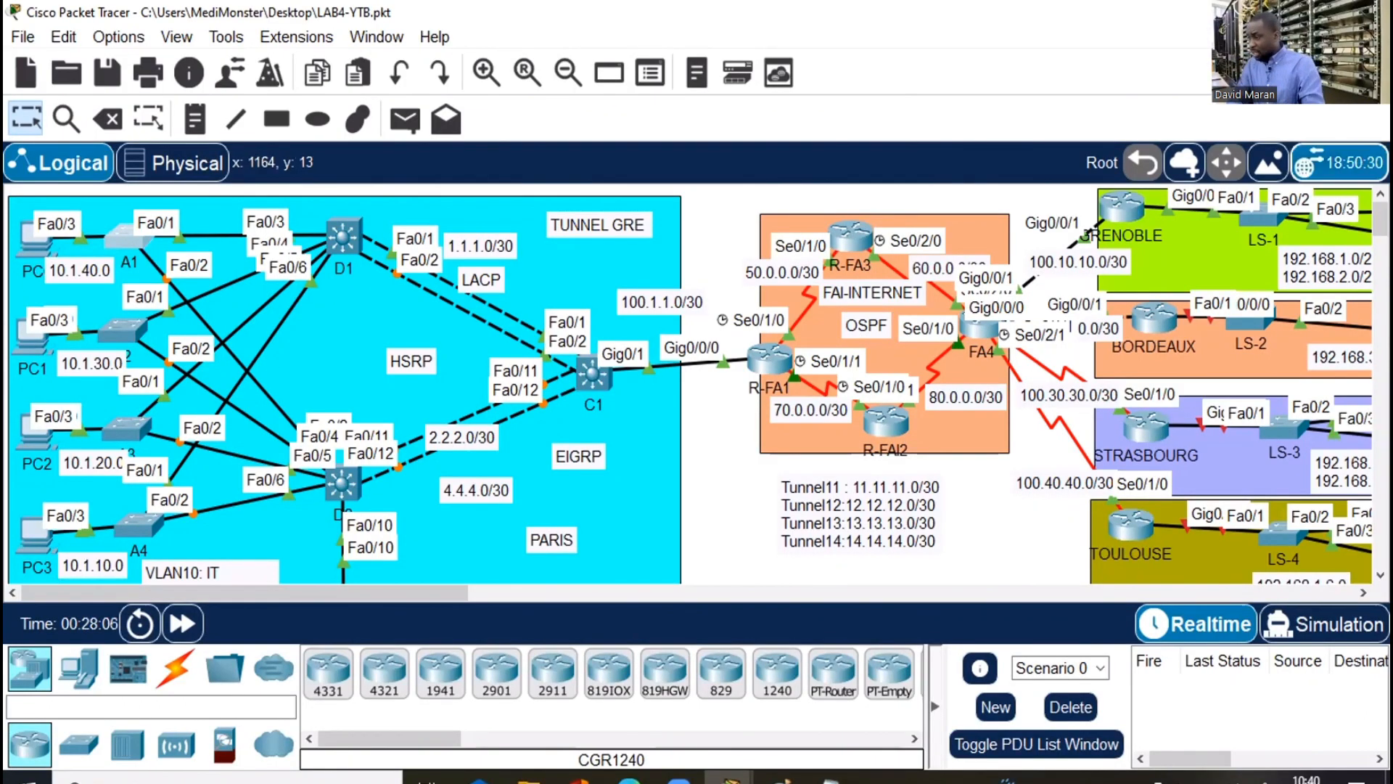
scroll(696, 384, down, 3)
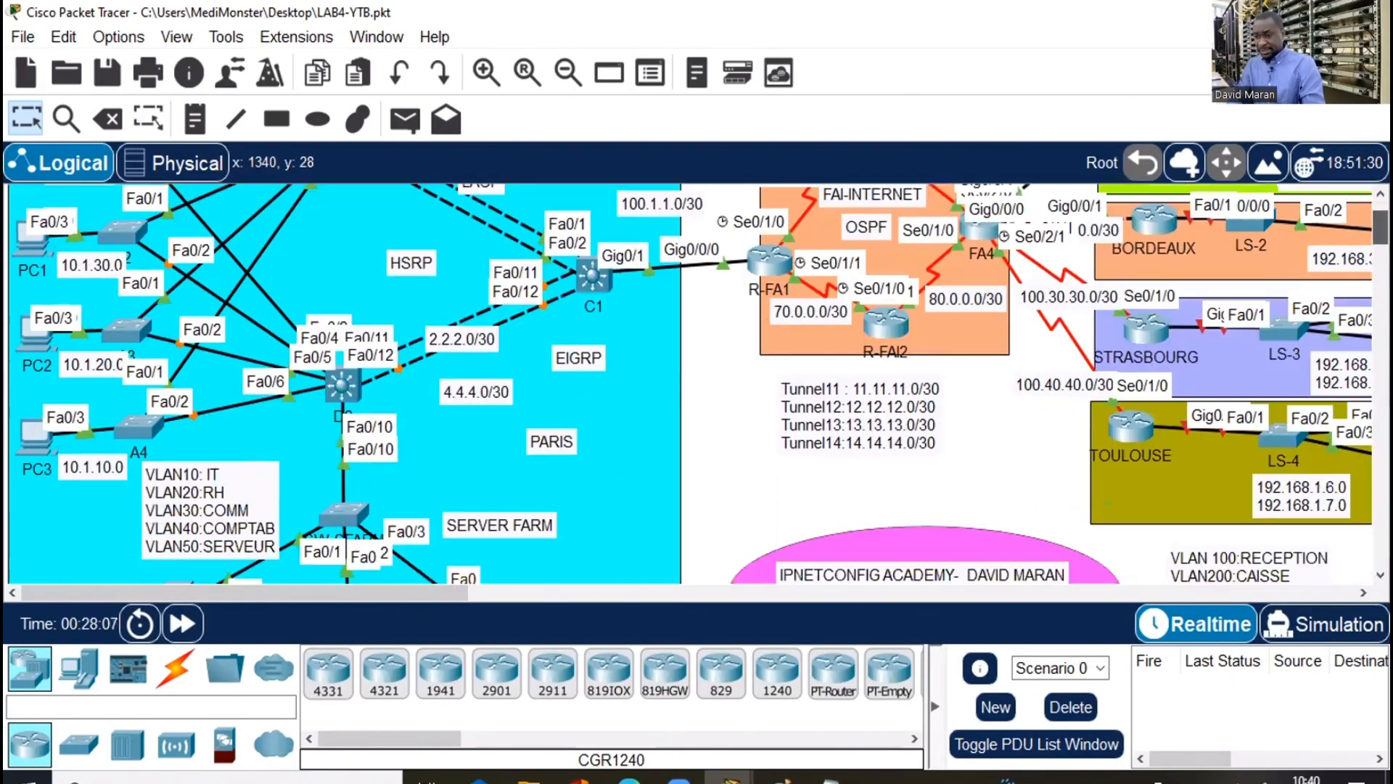
scroll(697, 385, down, 1)
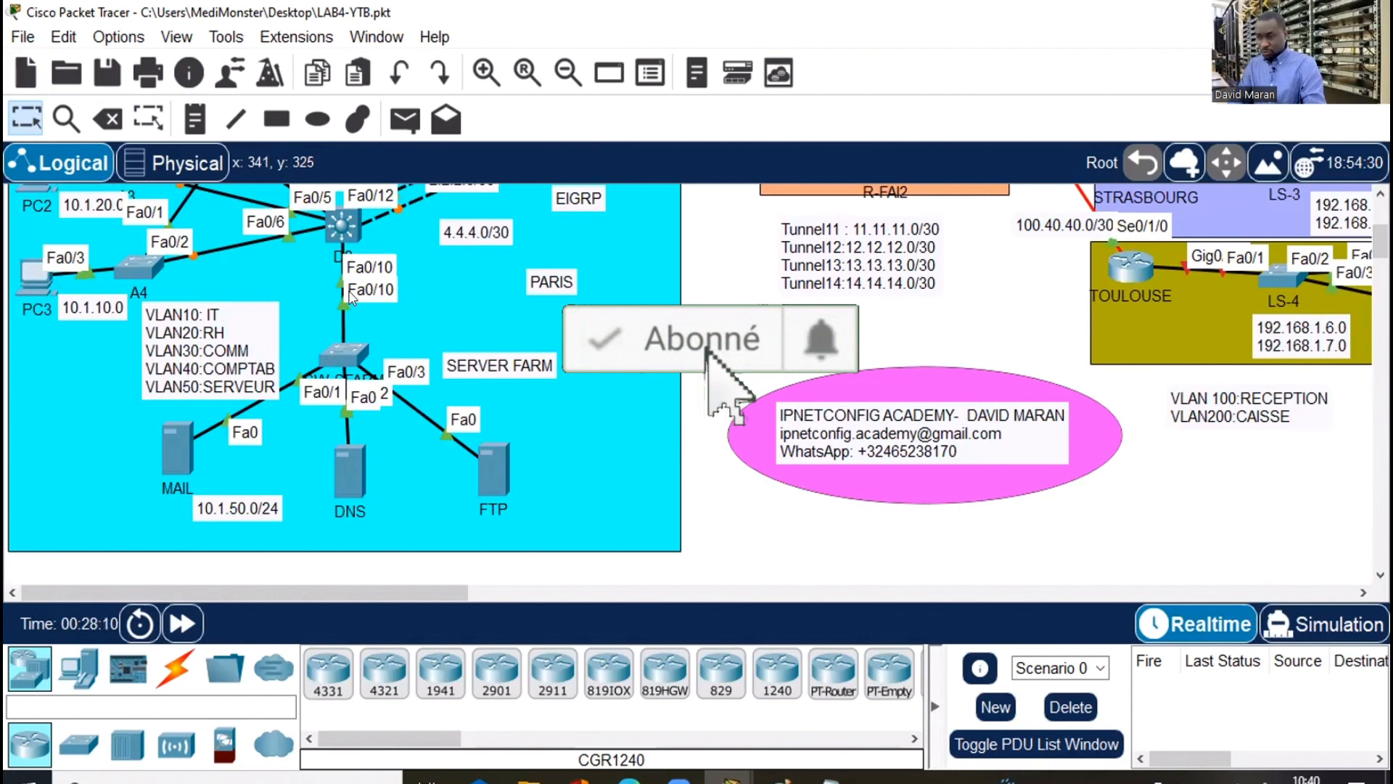
In D2's CLI, exit the interface range and enter interface fa0/10
click(338, 225)
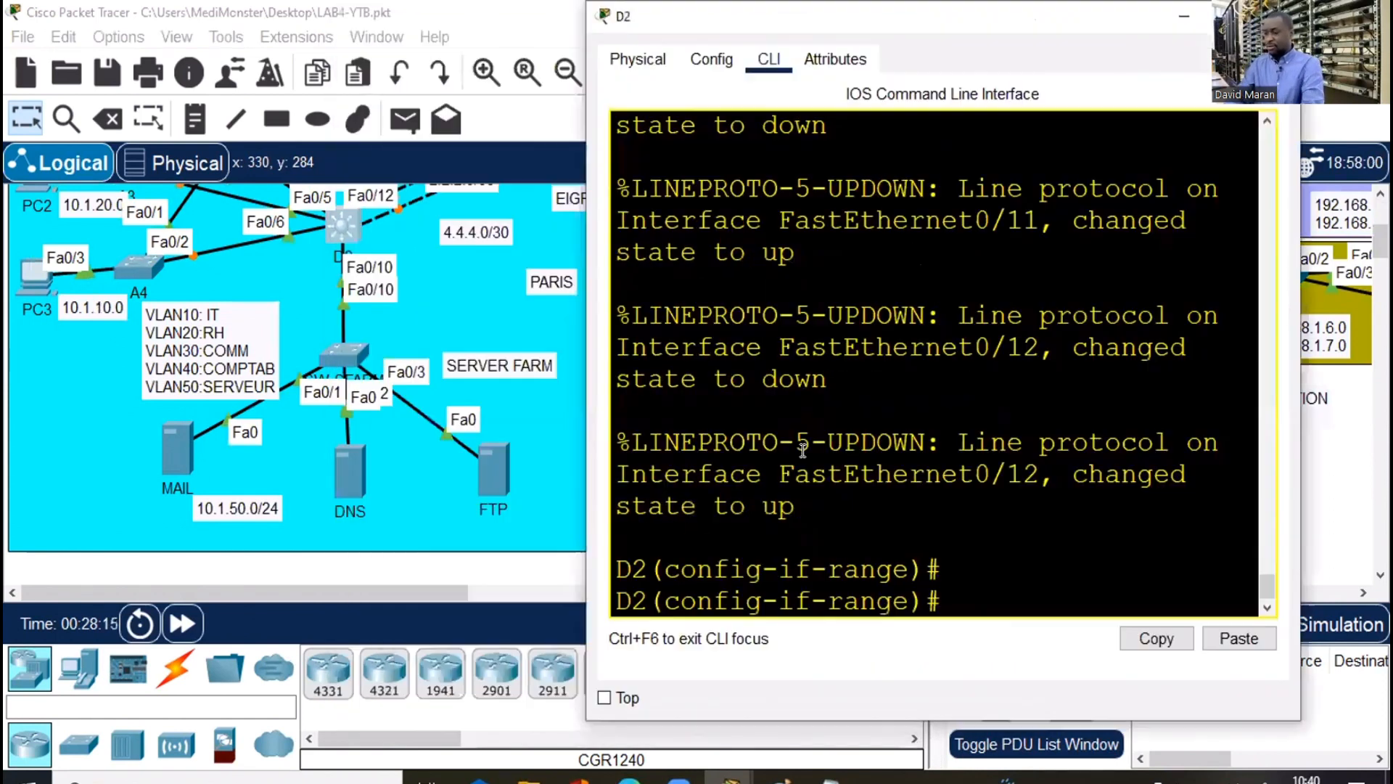
key(Return)
key(Return)
key(Return)
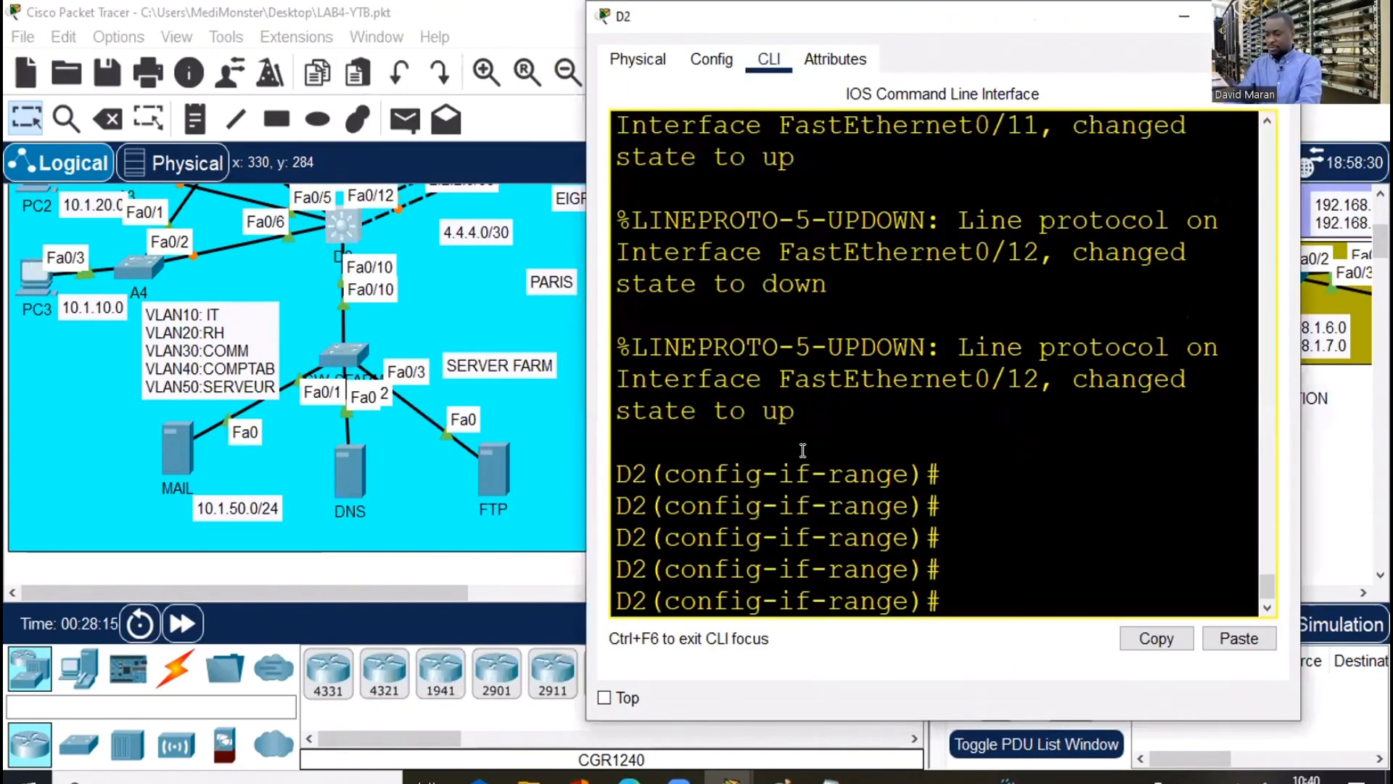
text(exi)
key(Return)
key(Return)
key(Return)
text(ig)#i)
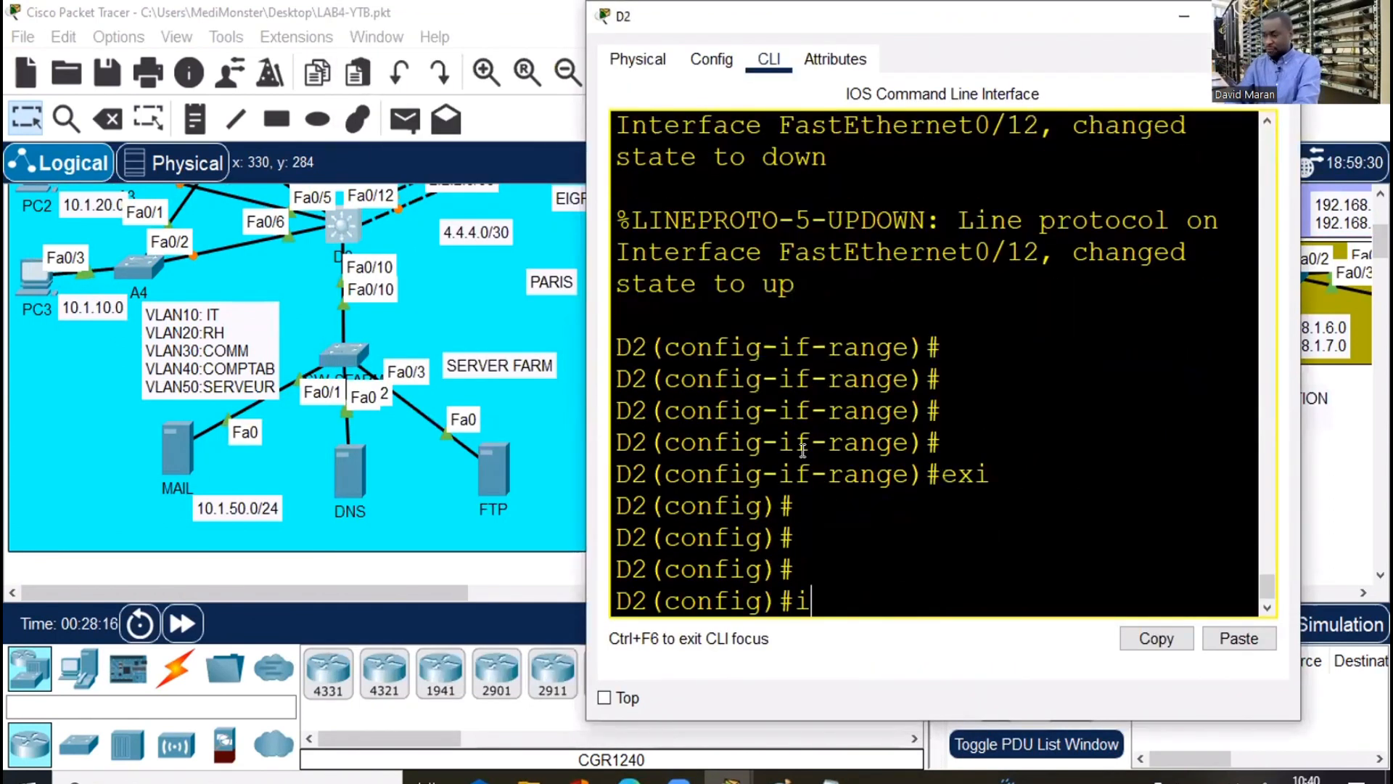
text(nt fa0)
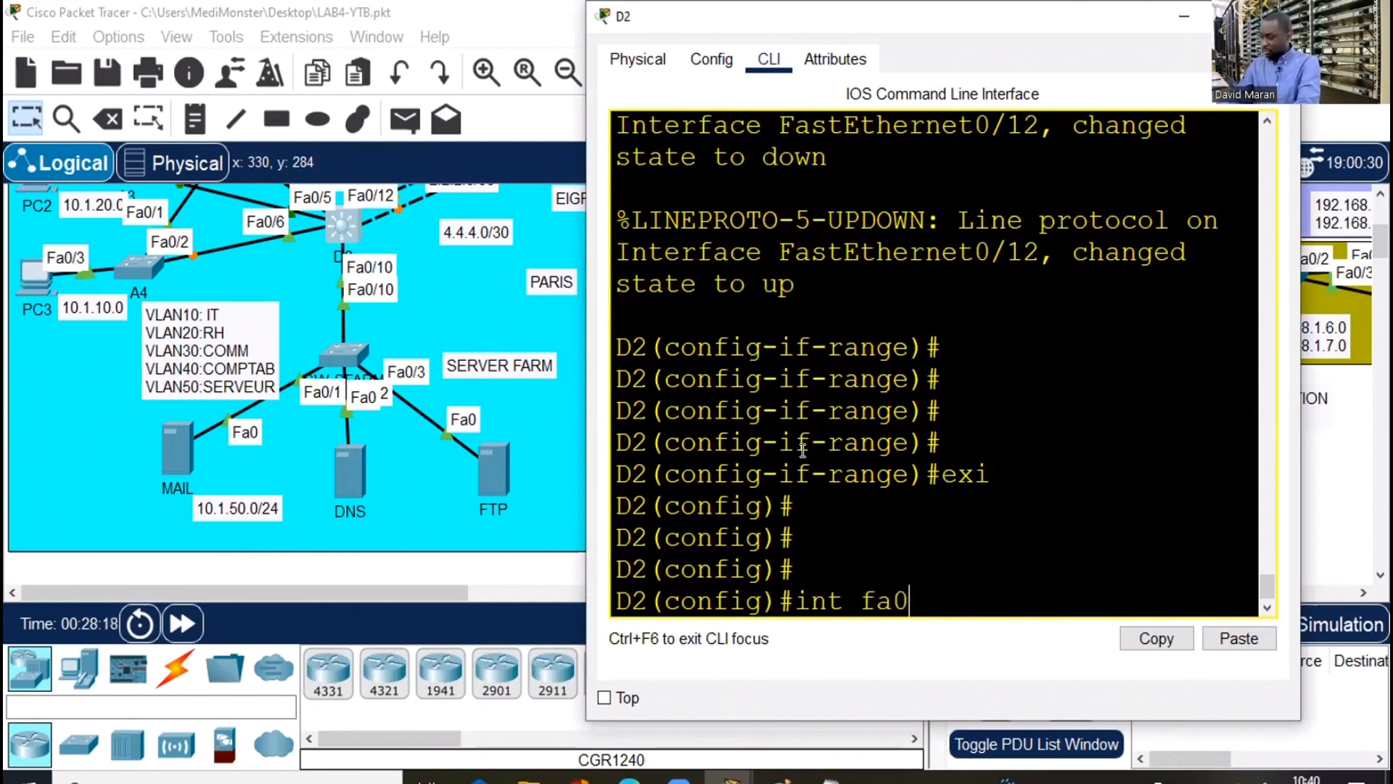
text(/10)
key(Return)
Set dot1q trunk encapsulation on D2's fa0/10
text(swi)
key(Tab)
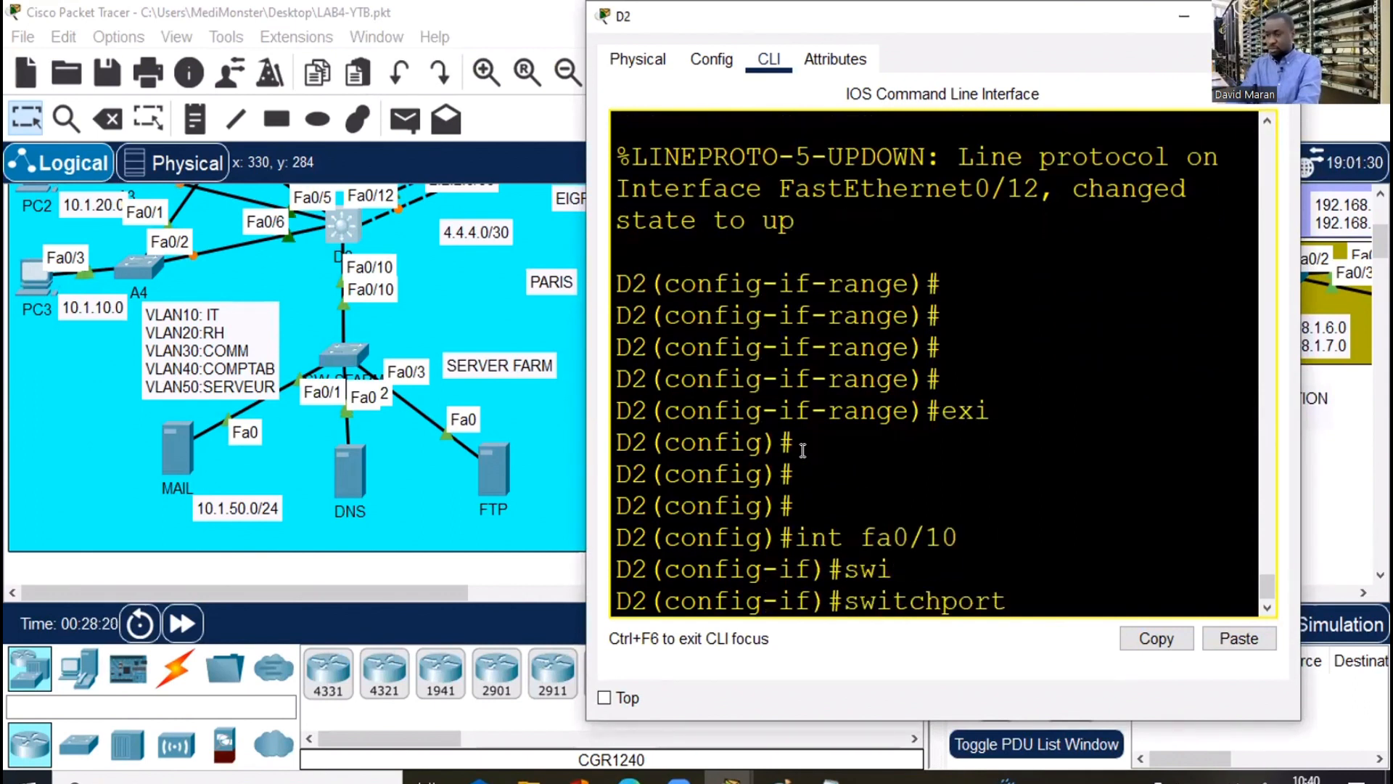
text(mo)
key(Tab)
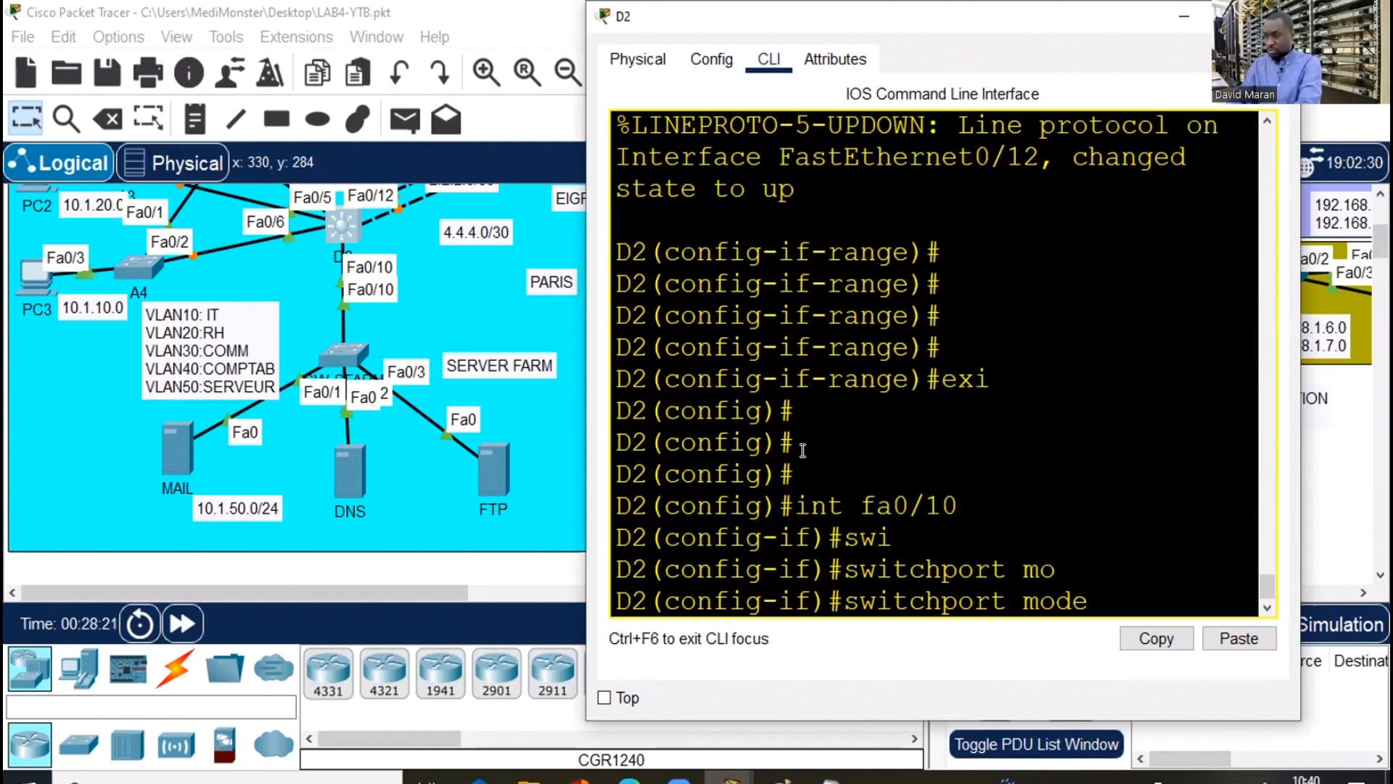
key(BackSpace)
key(BackSpace)
key(BackSpace)
key(BackSpace)
text(tr)
key(Tab)
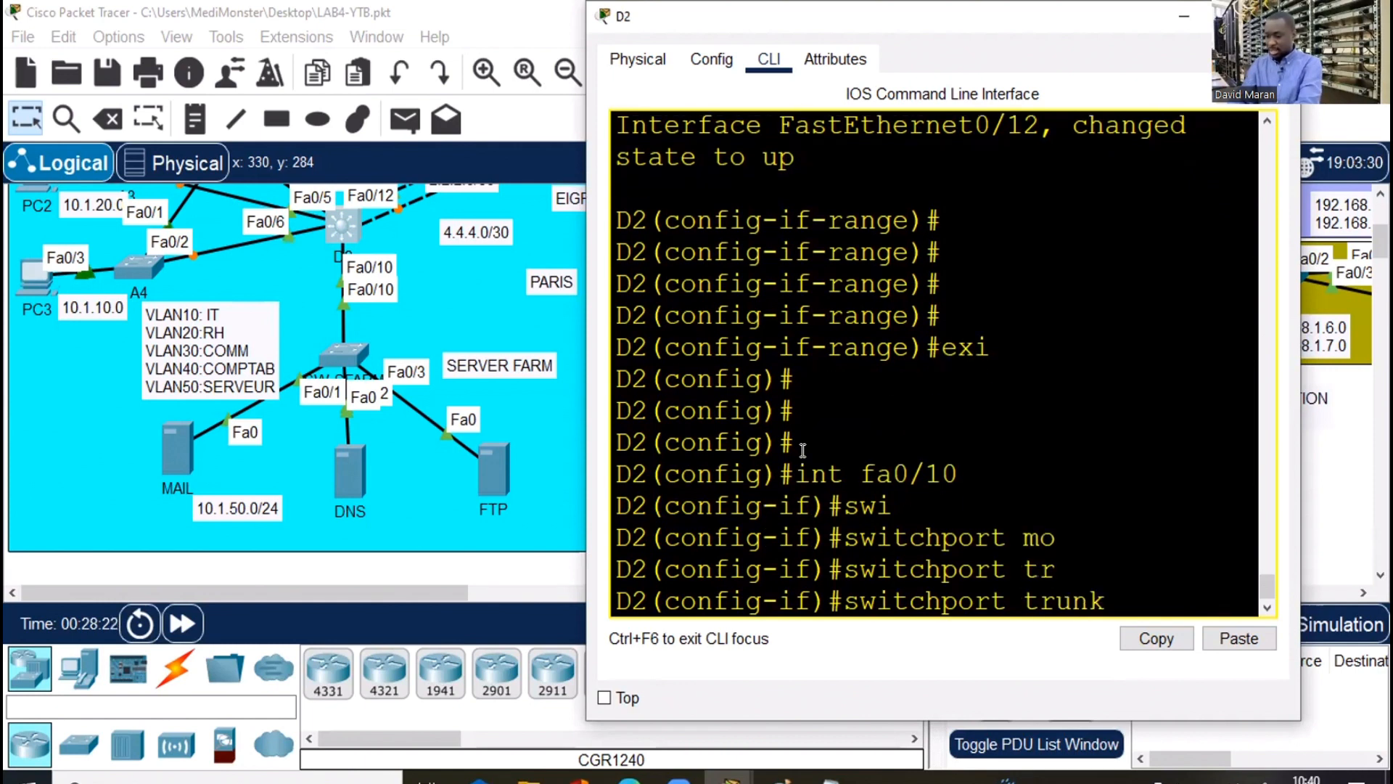
text(en)
key(Tab)
text(d)
Put D2's fa0/10 into switchport mode trunk
key(Tab)
key(Return)
text(s)
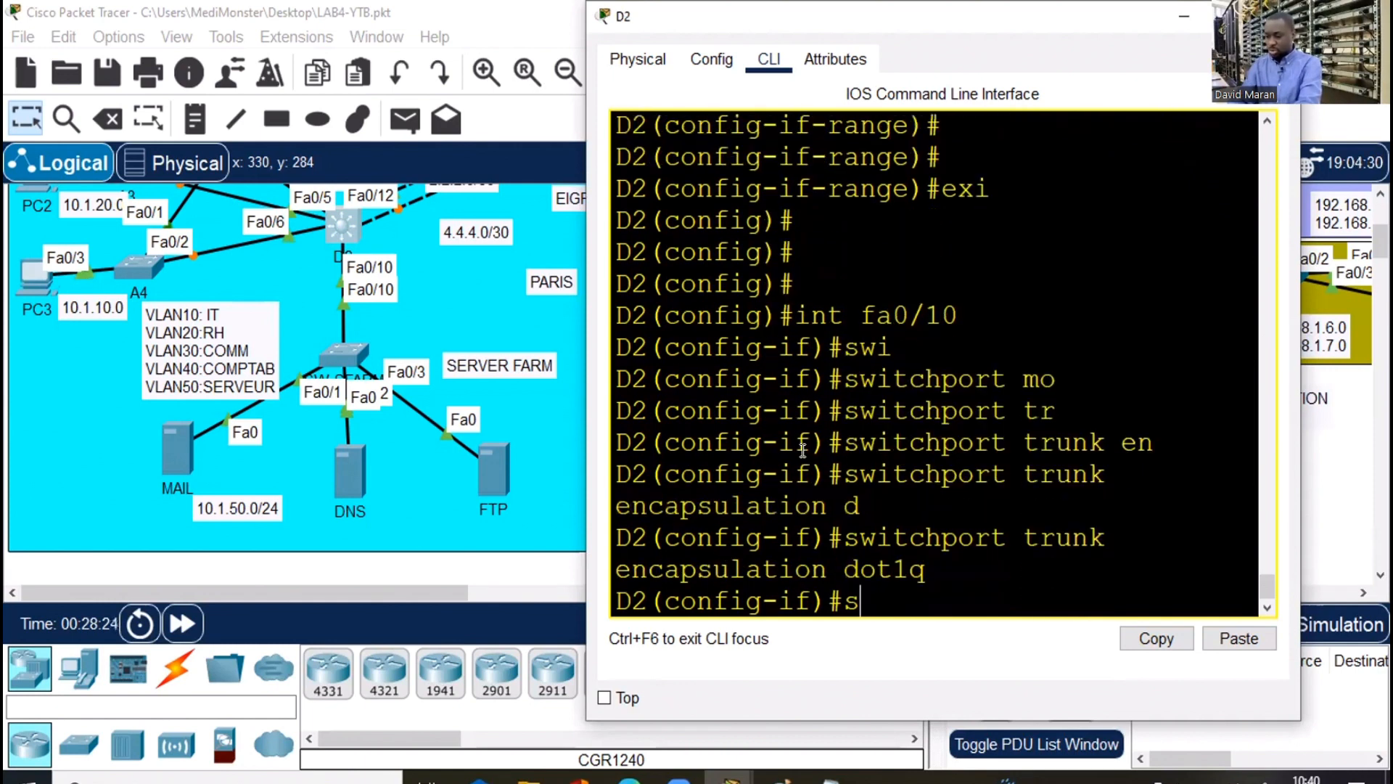
text(wi)
key(Tab)
text(m)
key(Tab)
text(tr)
key(Tab)
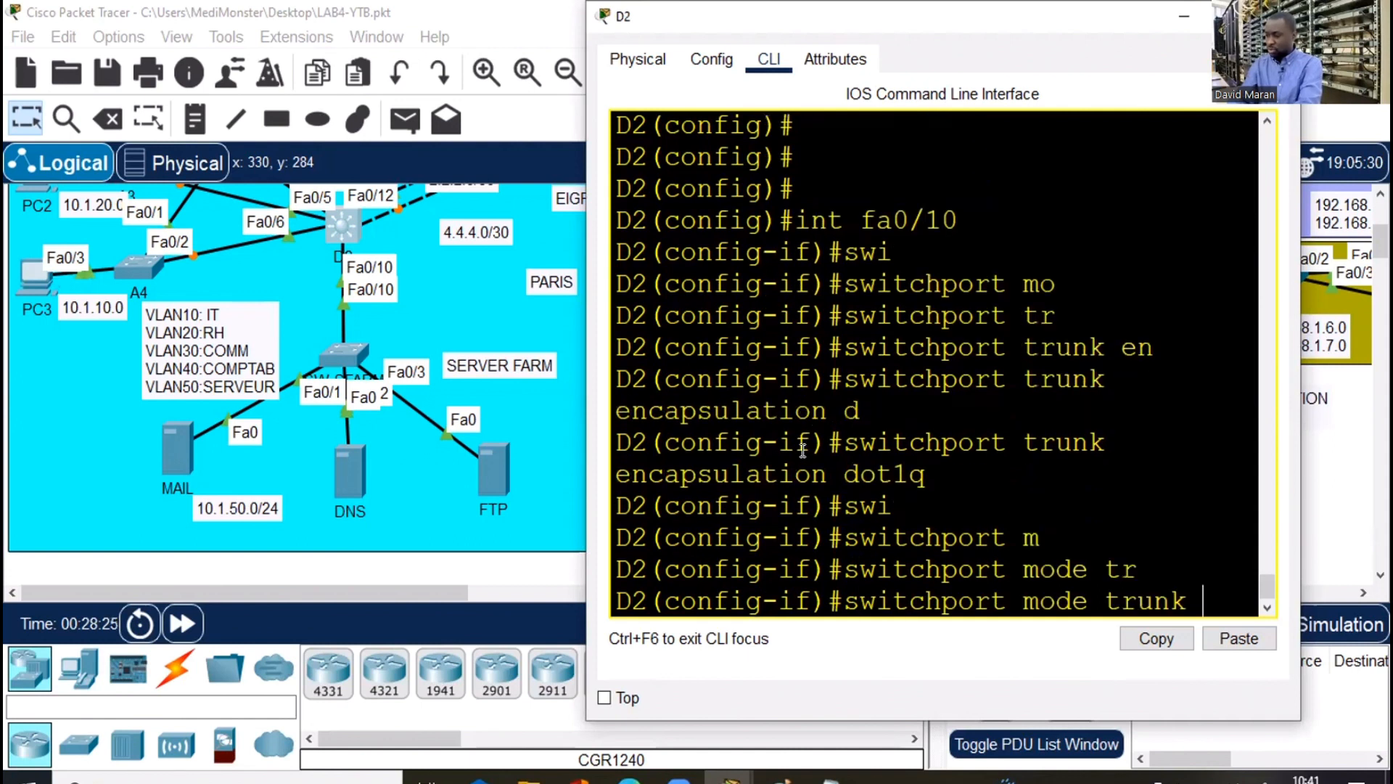
key(Return)
key(Return)
key(Return)
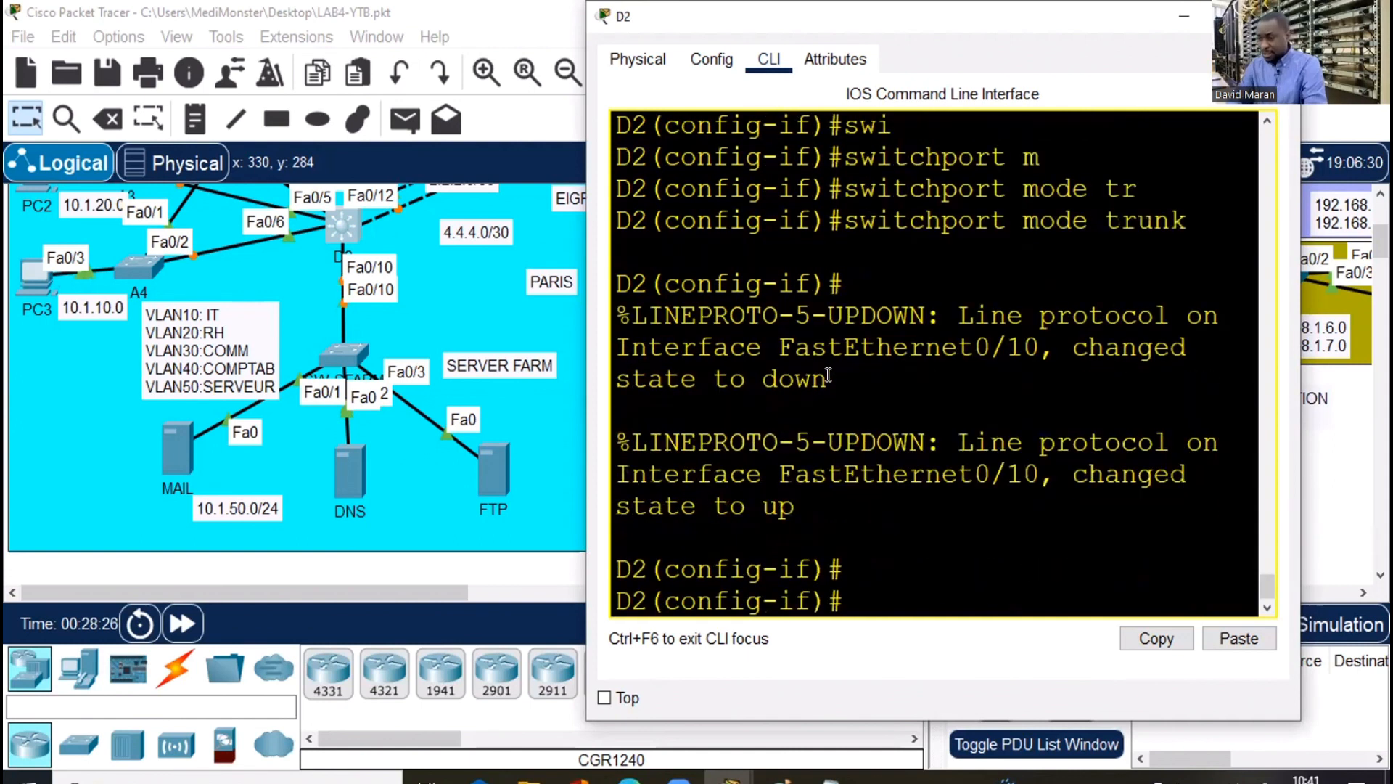
Open the SW-SFARM switch's CLI and enter global configuration mode with en and conf t
click(433, 392)
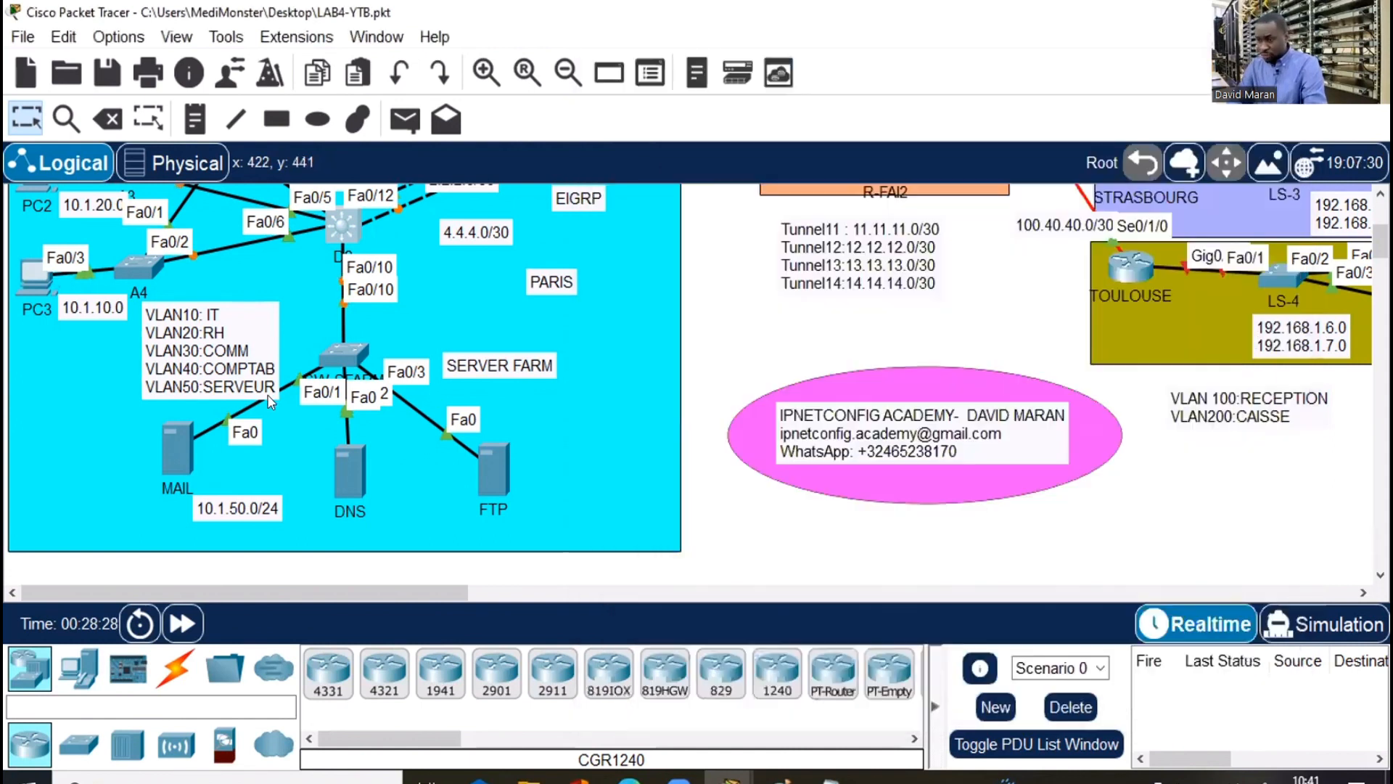
click(340, 356)
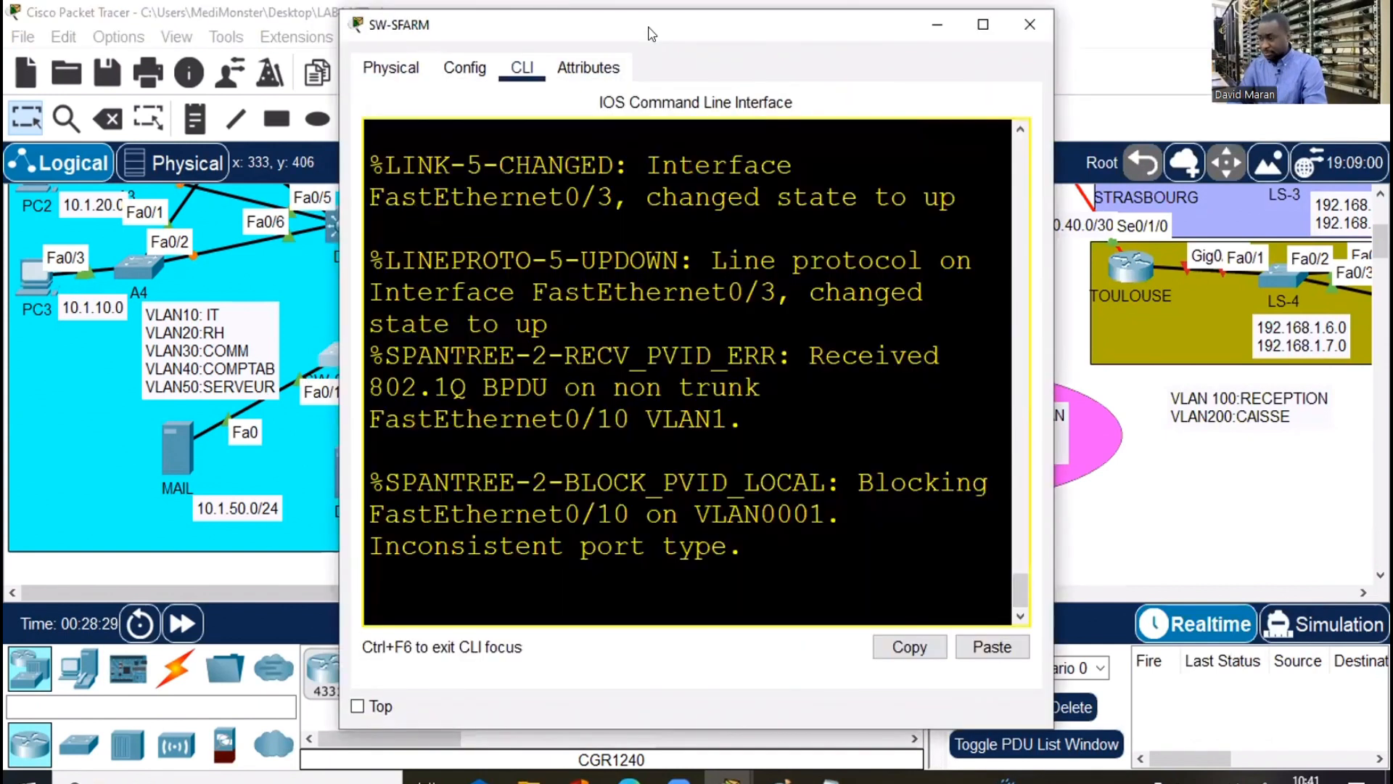
double_click(652, 34)
key(Return)
key(Return)
key(Return)
text(en)
key(Return)
key(Return)
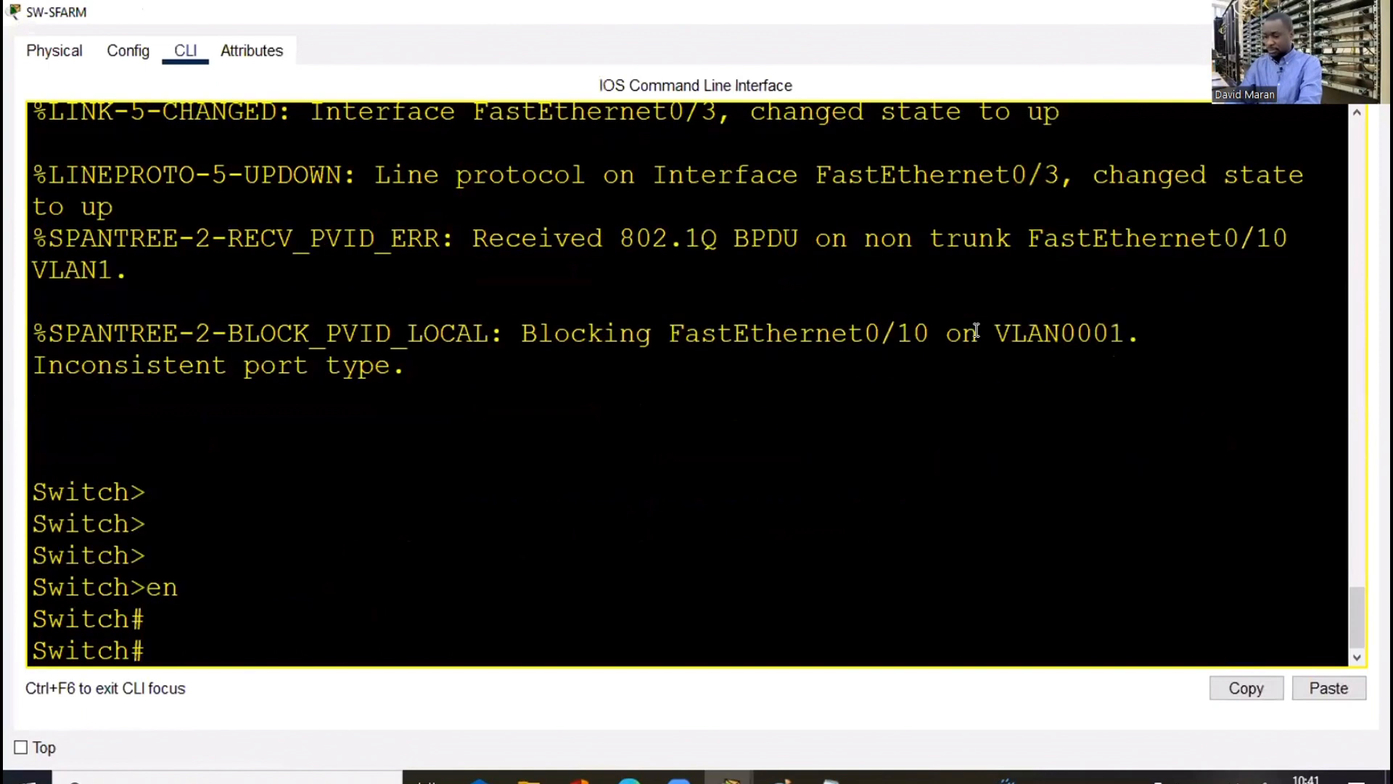
text(conf t)
key(Return)
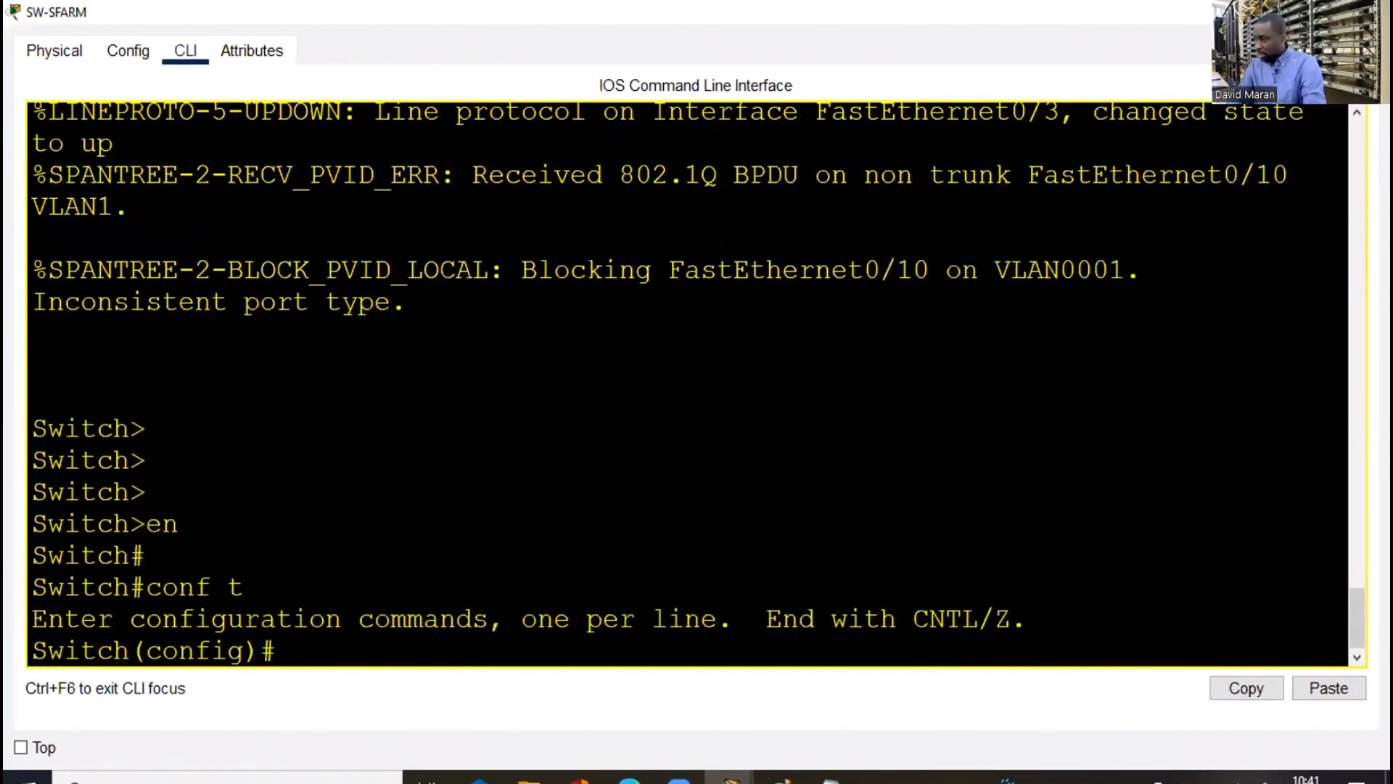
Set the switch's hostname to SW-SERVER-FARM
double_click(645, 12)
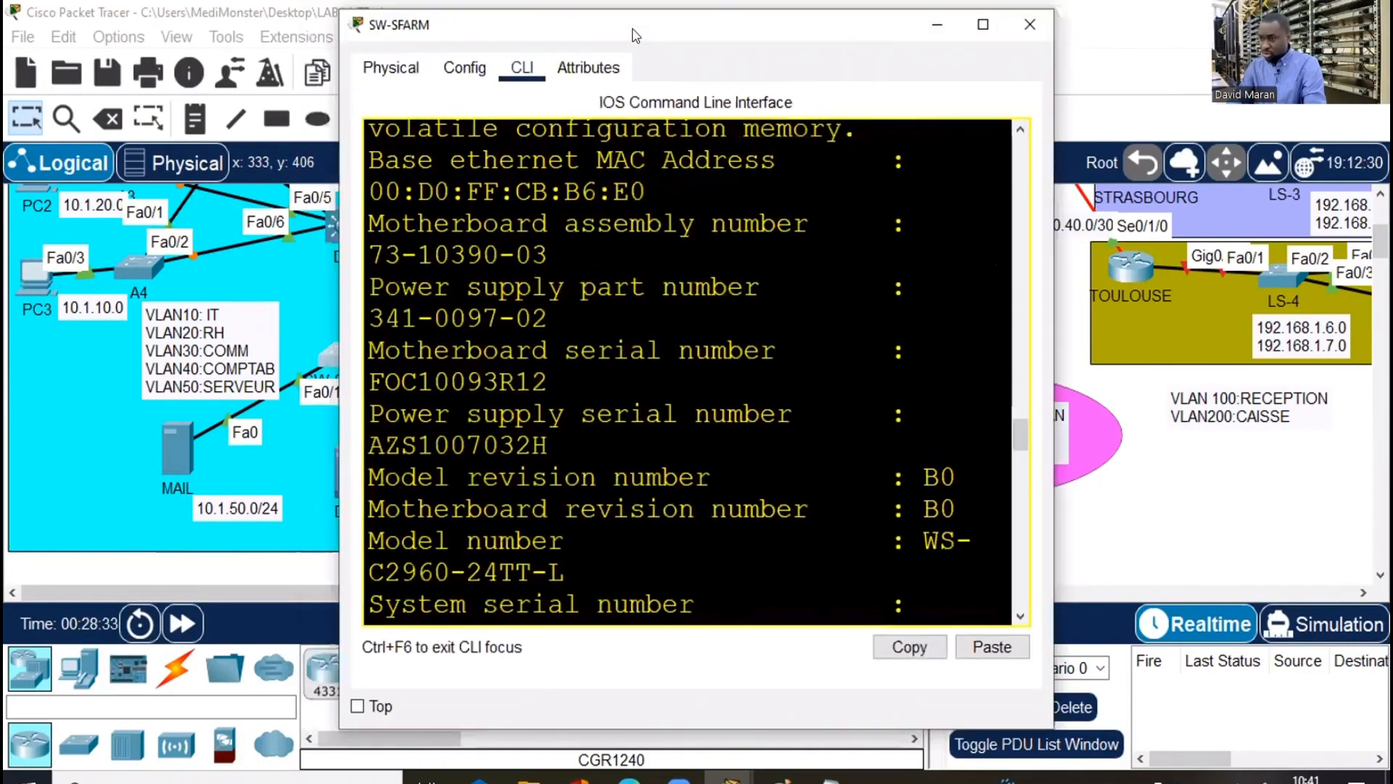
click(1001, 23)
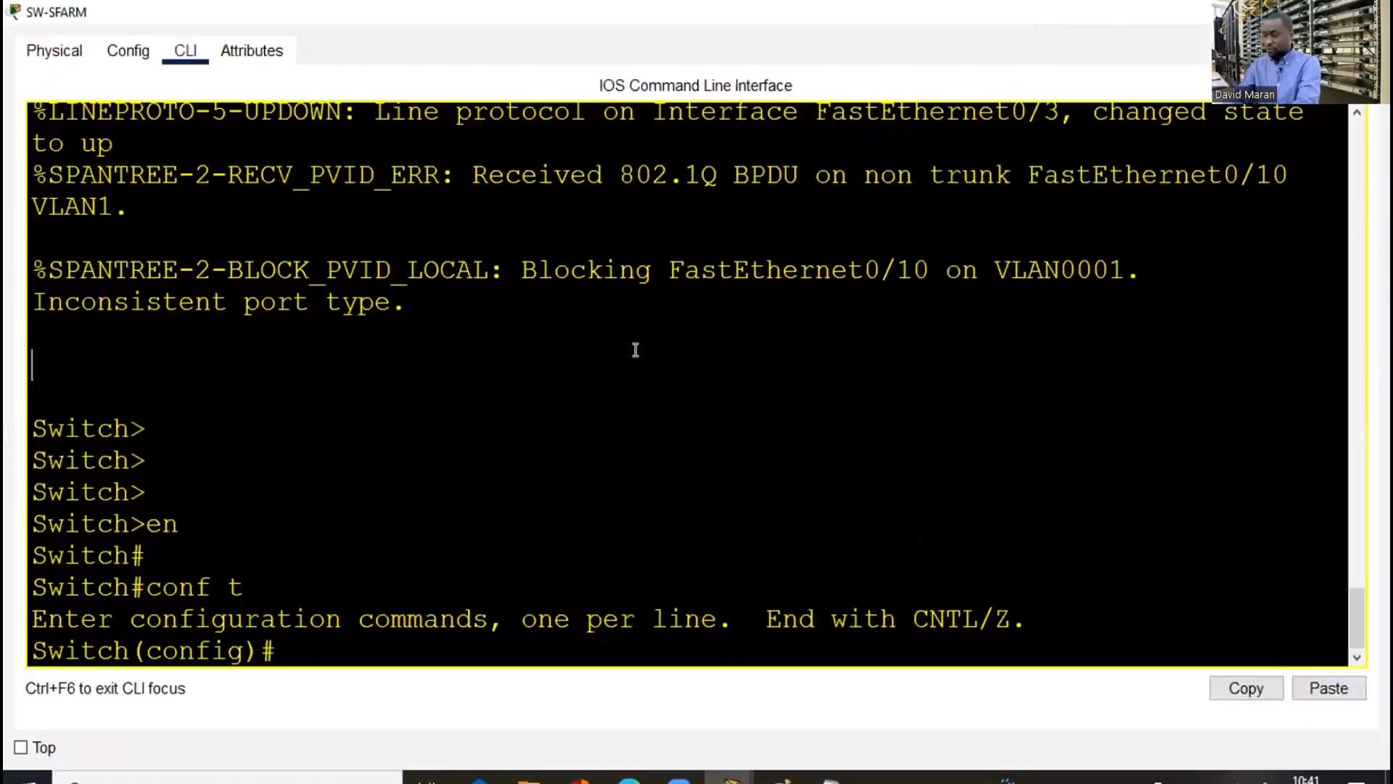
key(Return)
key(Return)
key(Return)
text(ho)
key(Tab)
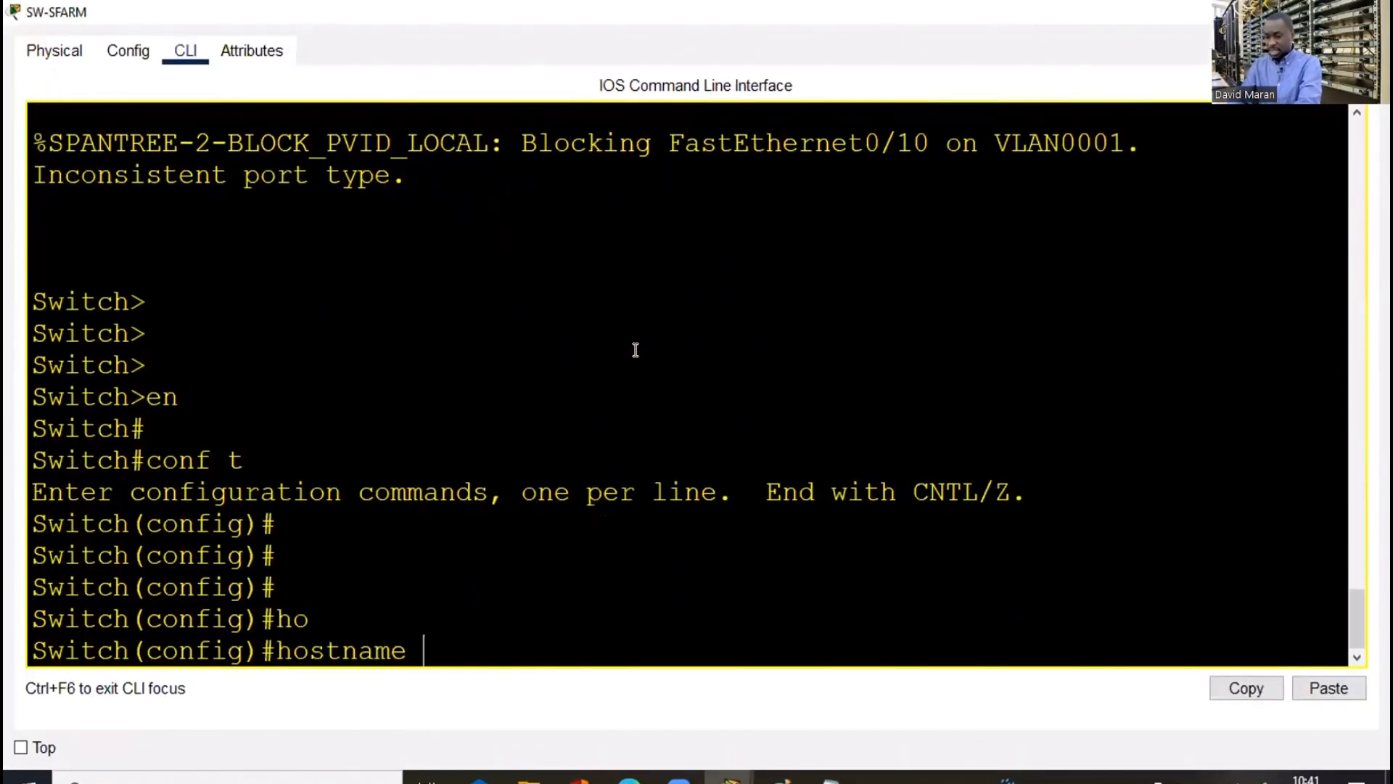
text(SW-)
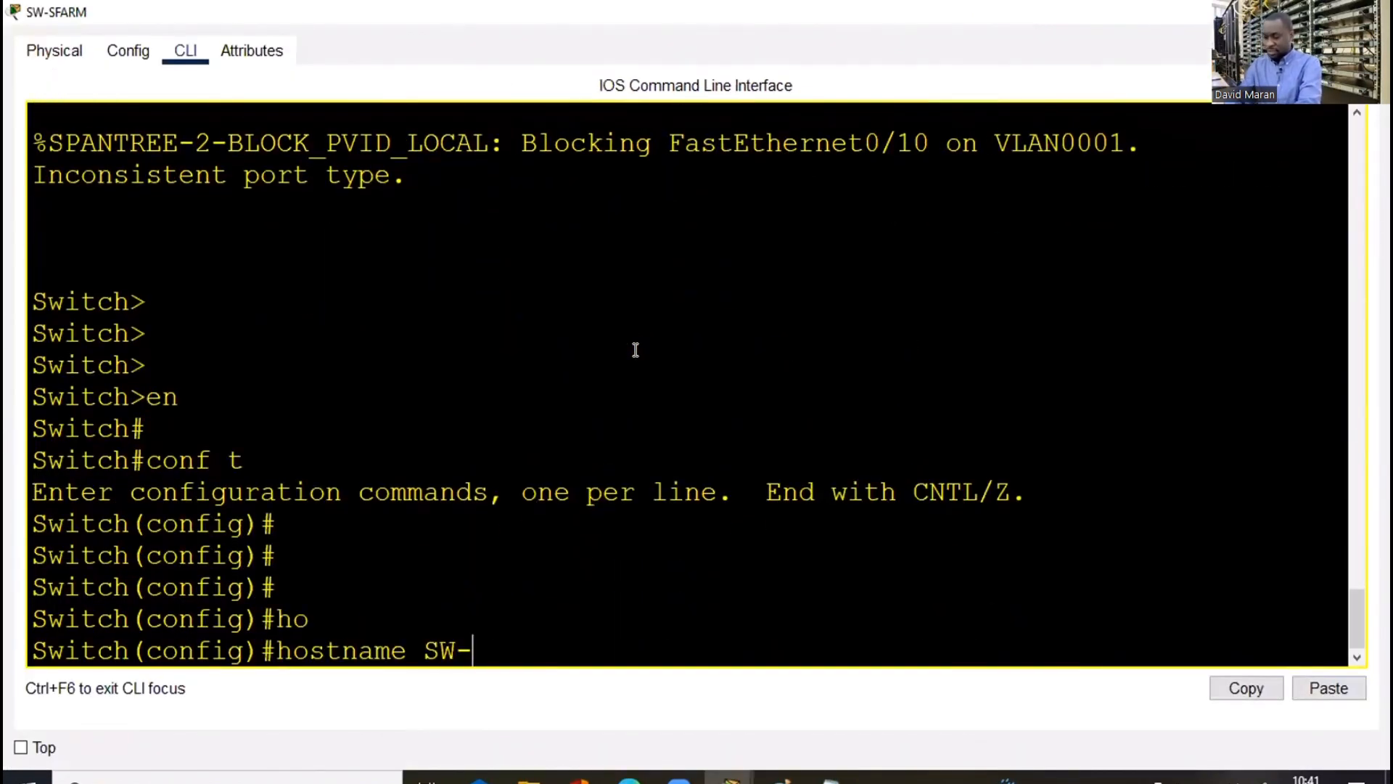
text(SERVER-F)
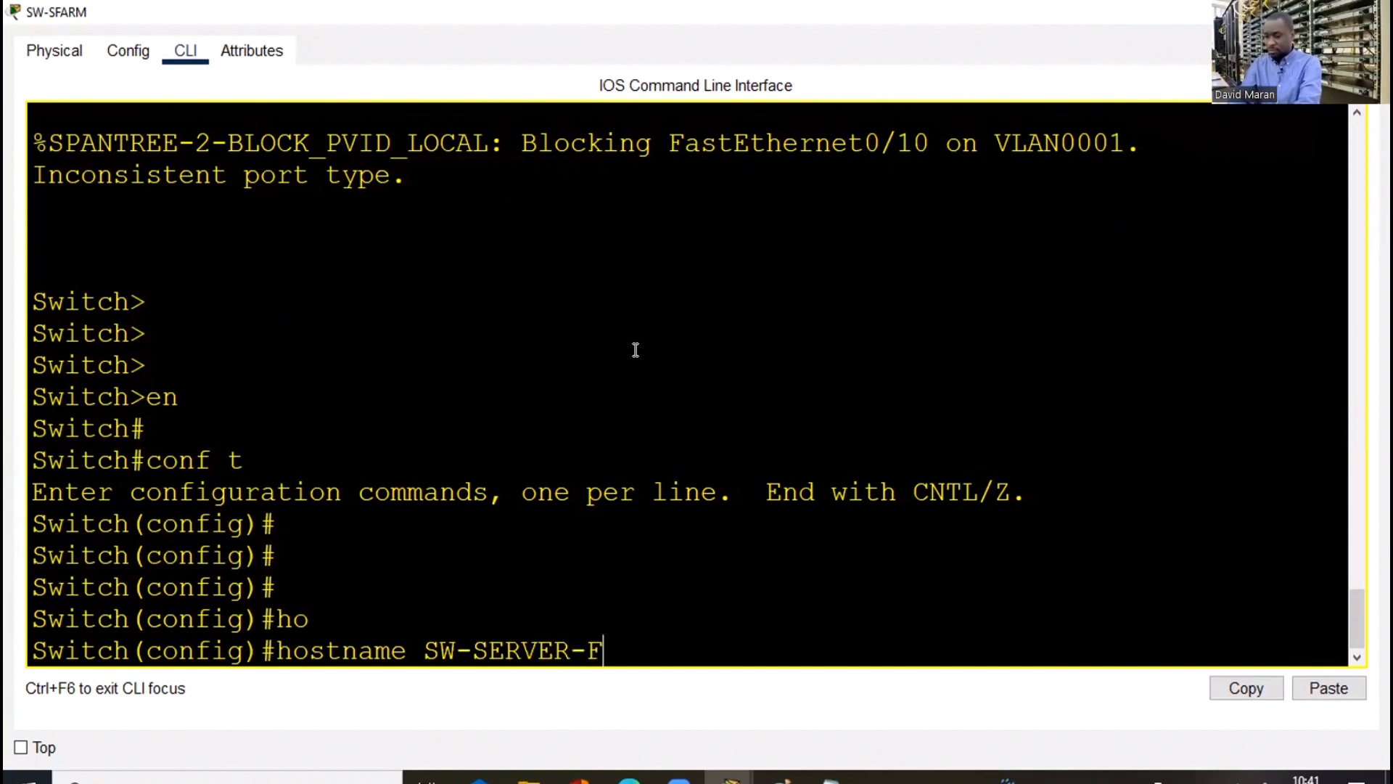
text(AR)
text(M)
key(Return)
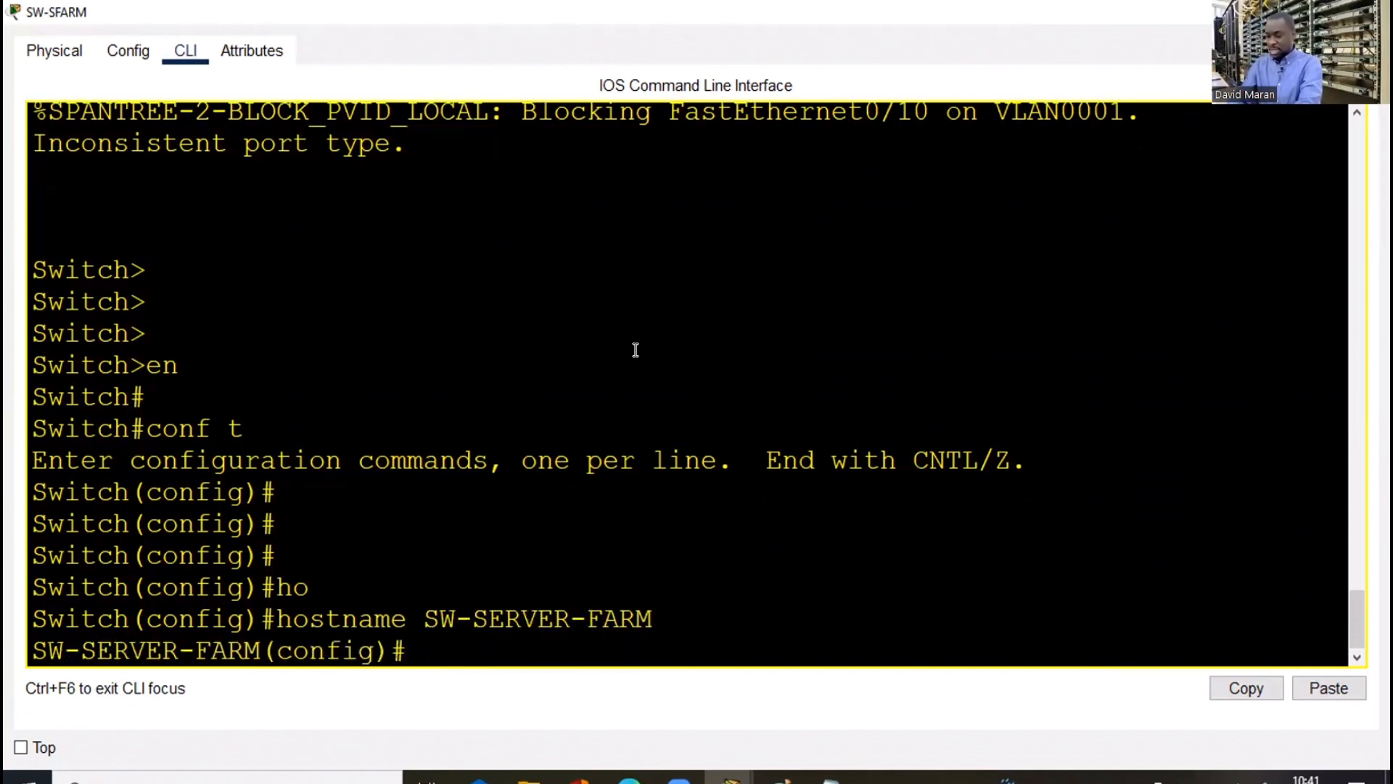
Make interface fa0/10 on SW-SERVER-FARM a trunk port
text(int)
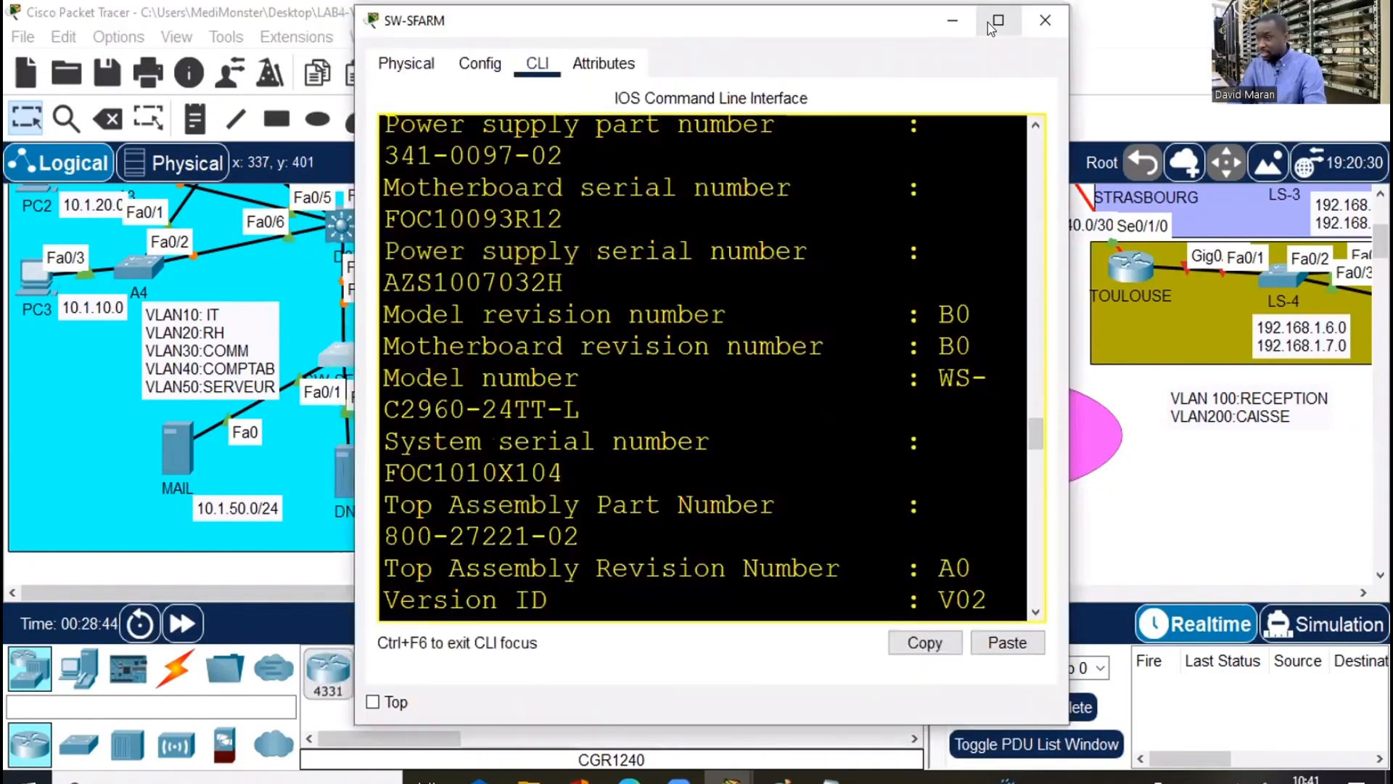
click(988, 24)
text(fa0/)
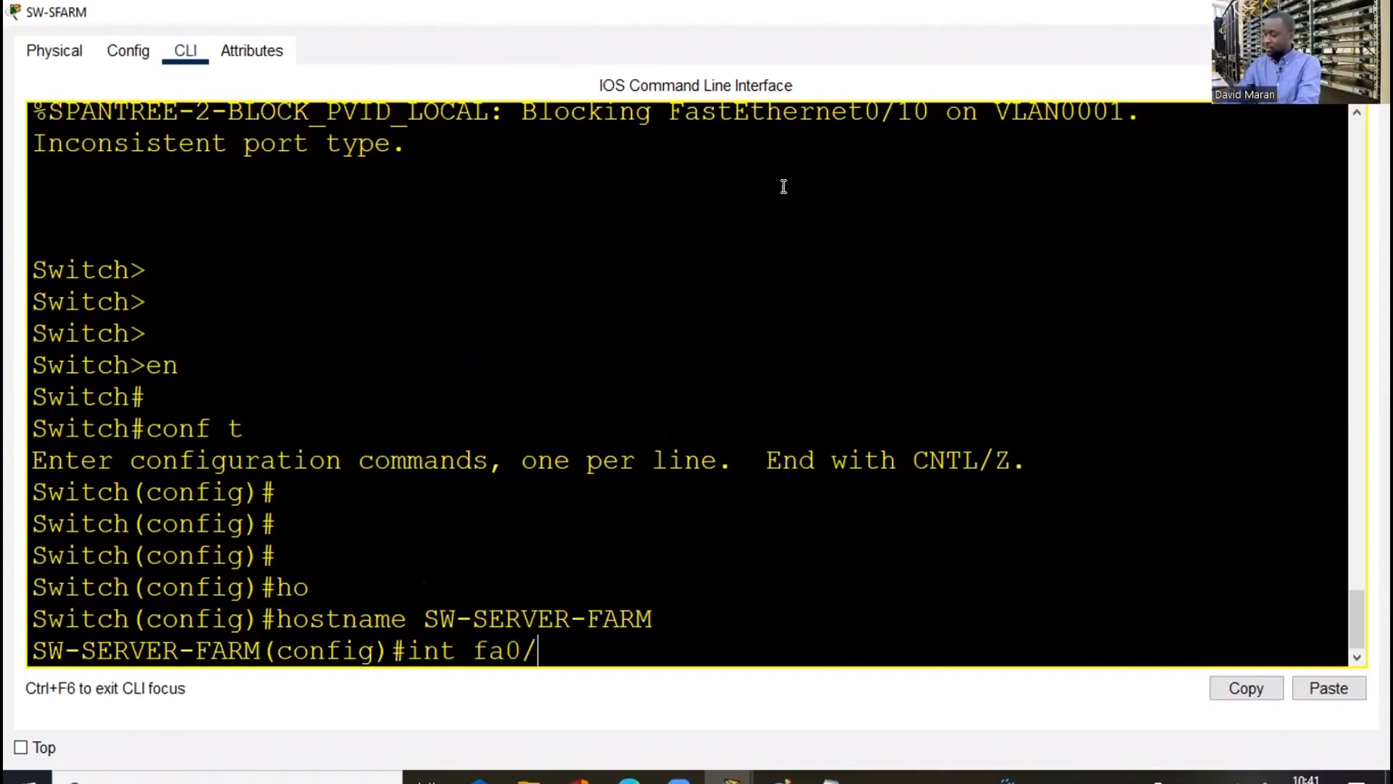
text(10)
key(Return)
text(swi)
key(Tab)
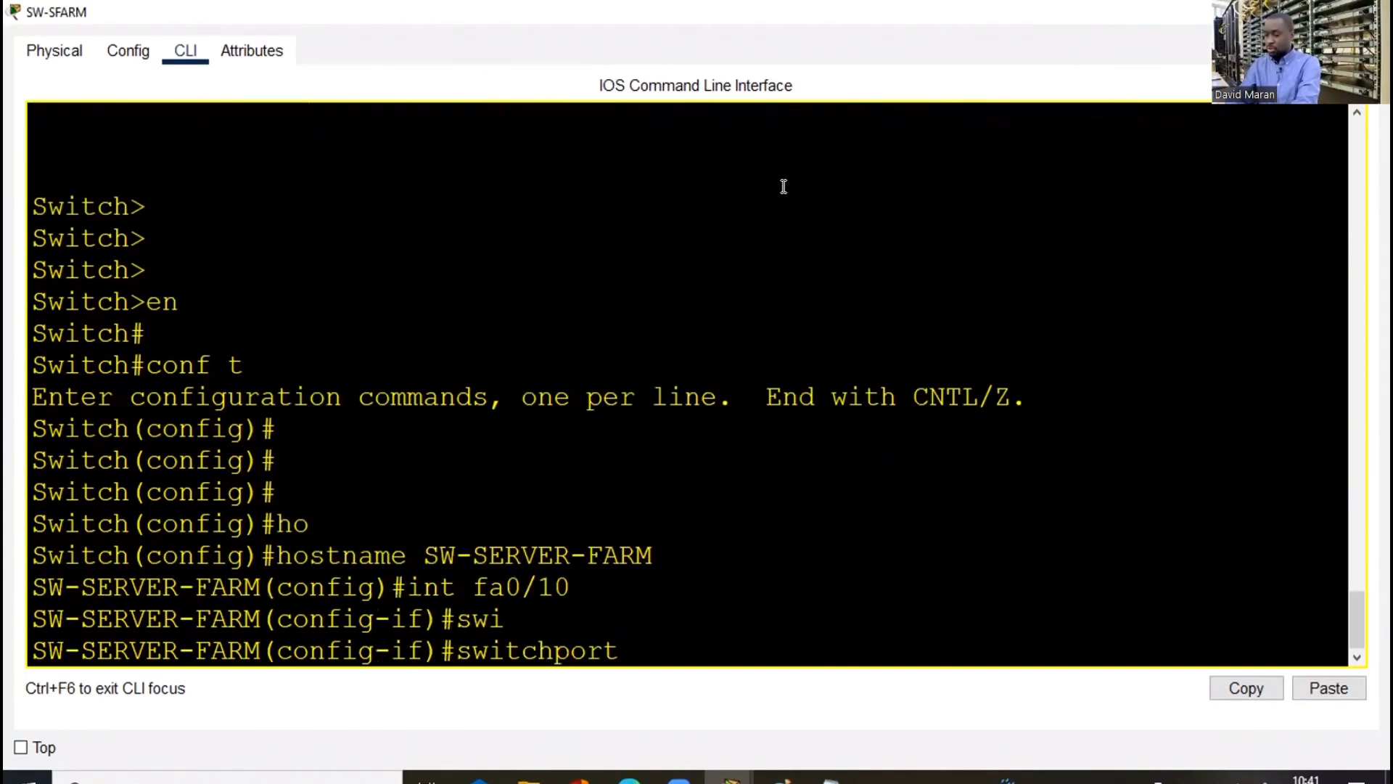
text(mo)
key(Tab)
text(tr)
key(Tab)
key(Return)
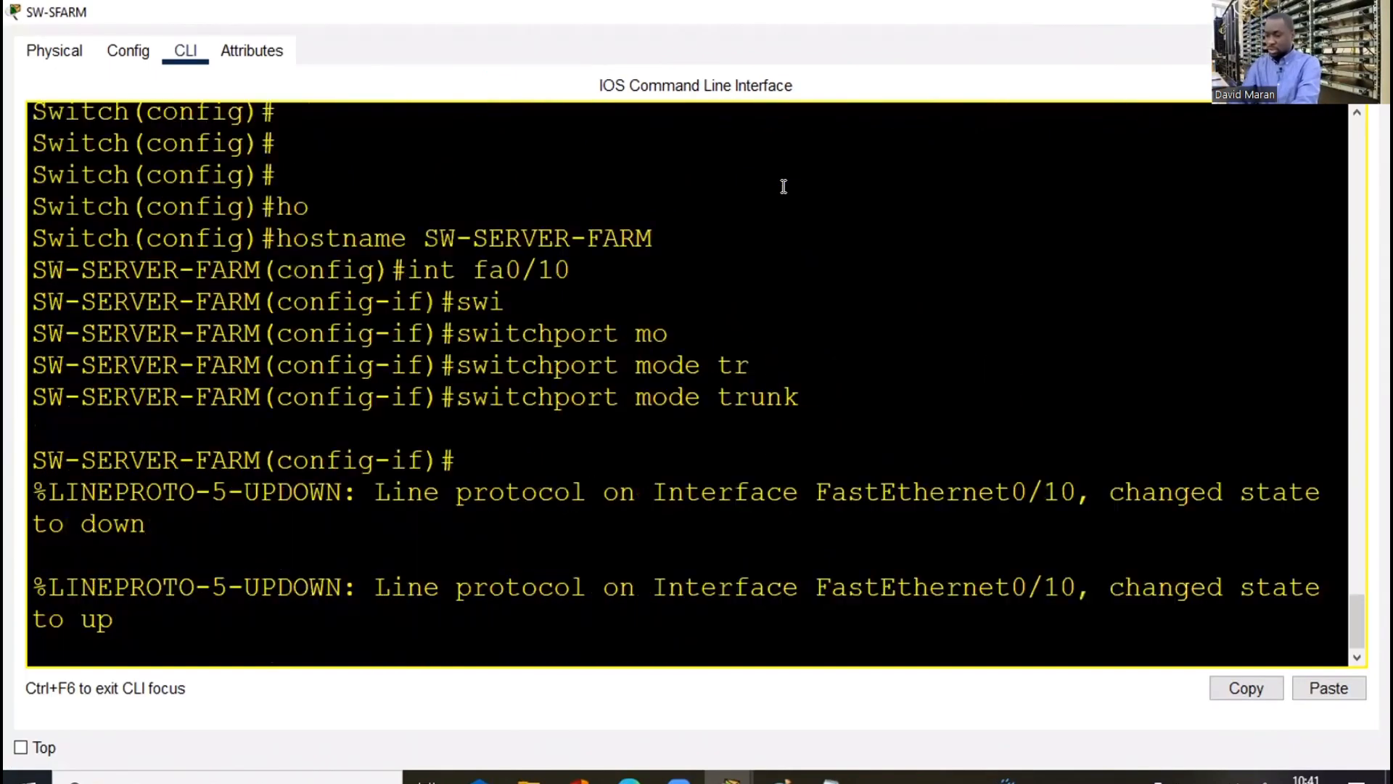
End configuration, save it with wr, and close the switch console
key(Return)
key(Return)
key(Return)
text(end)
key(Return)
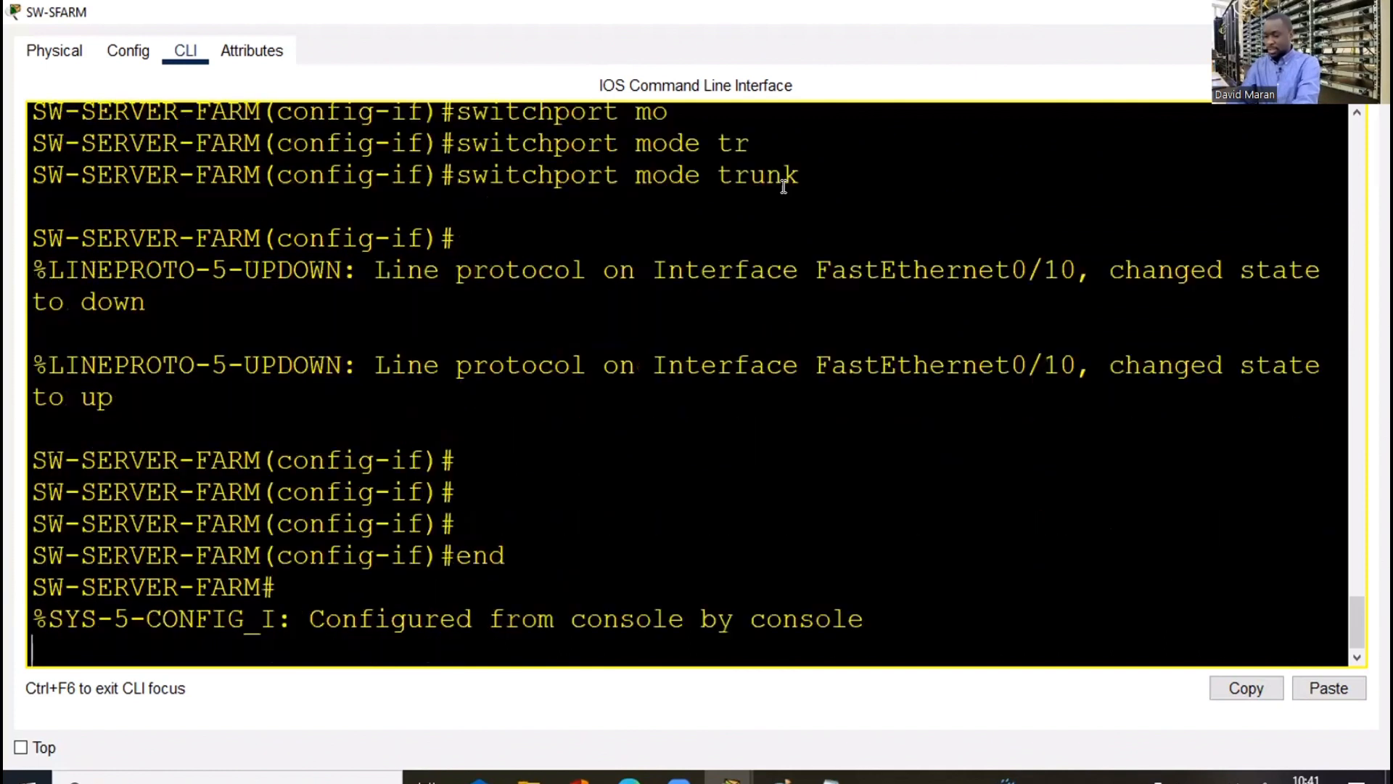
key(Return)
key(Return)
key(Return)
text(wr)
key(Return)
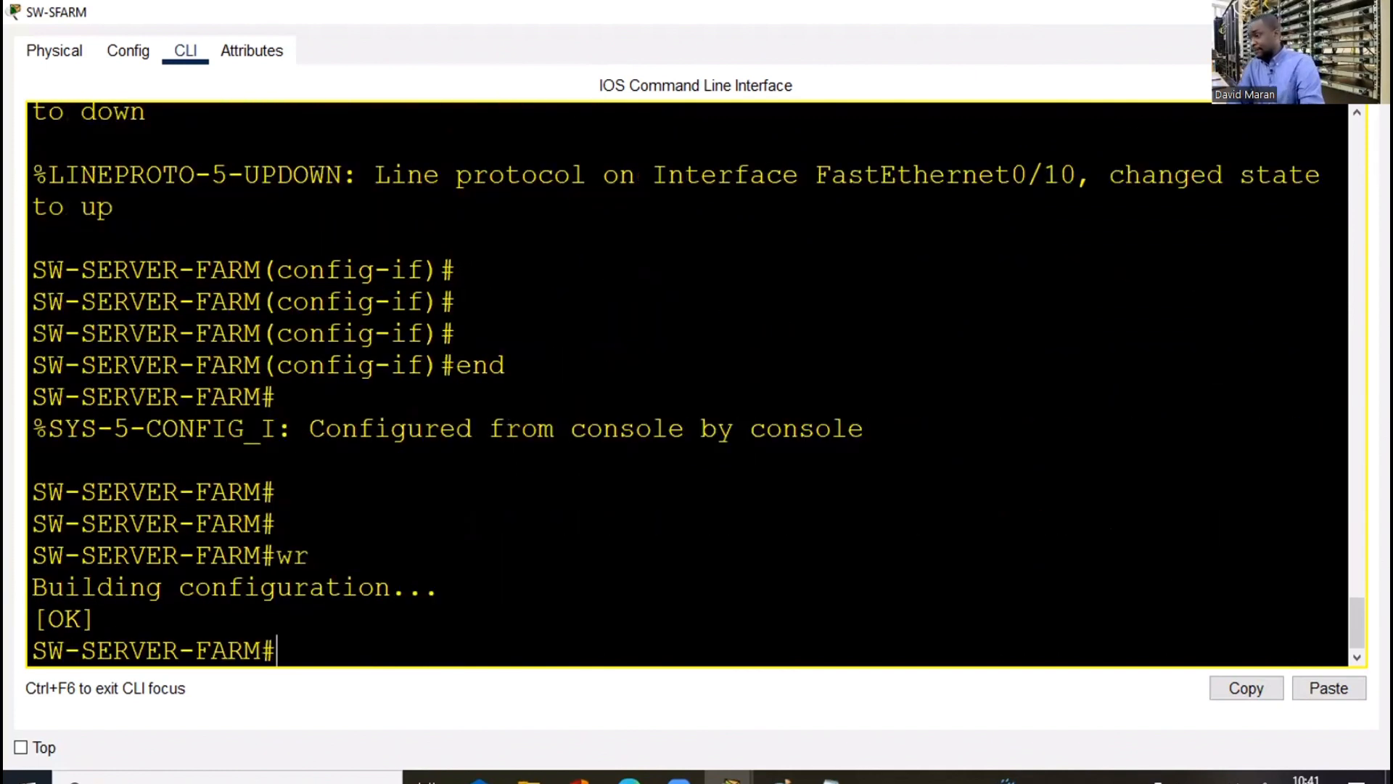
click(1276, 13)
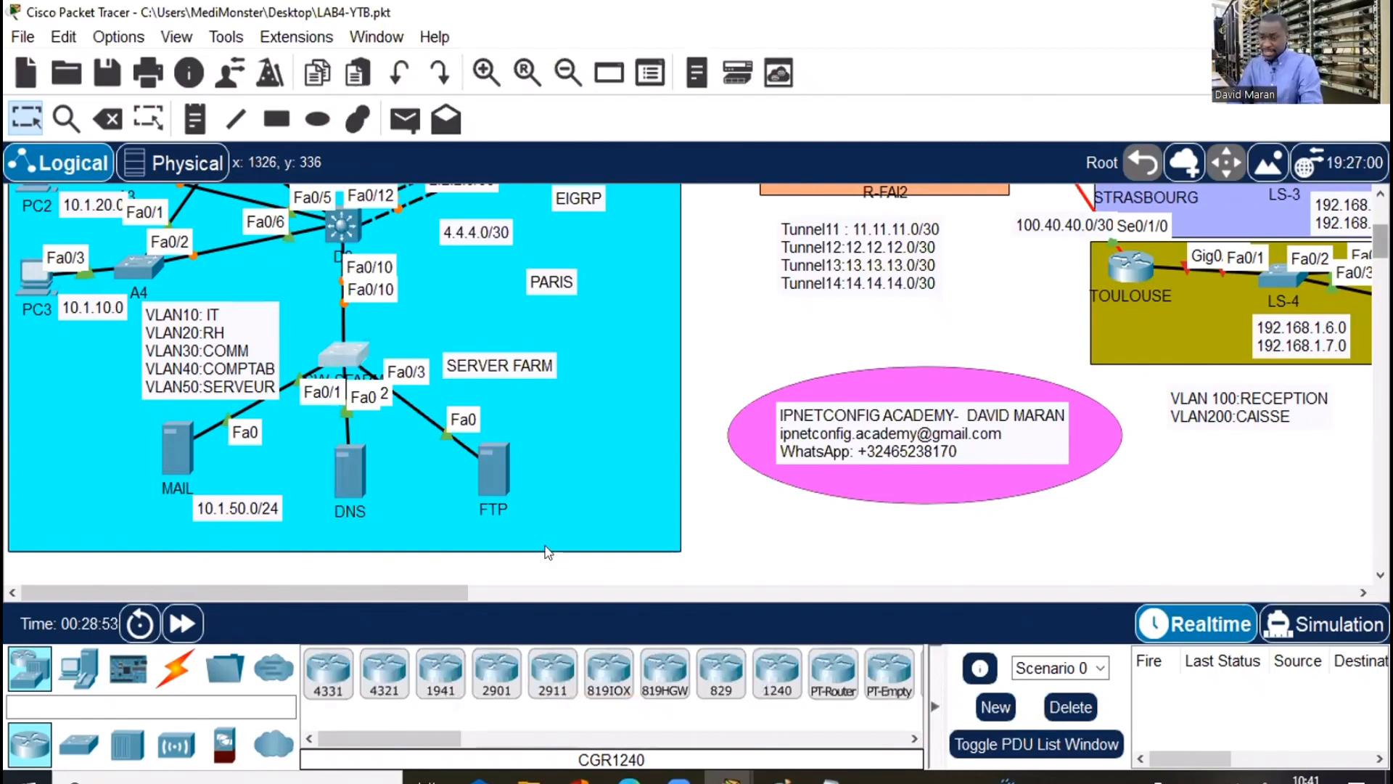
scroll(697, 385, up, 3)
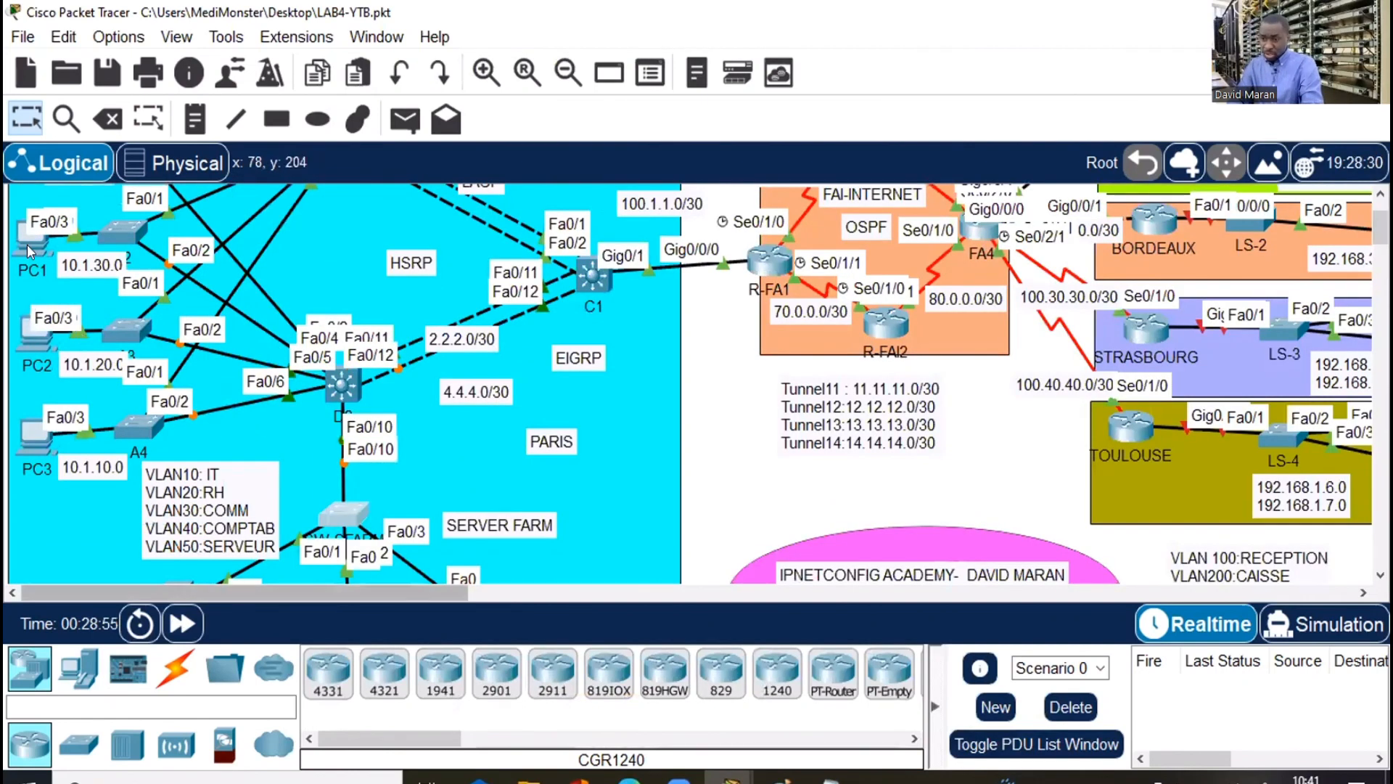
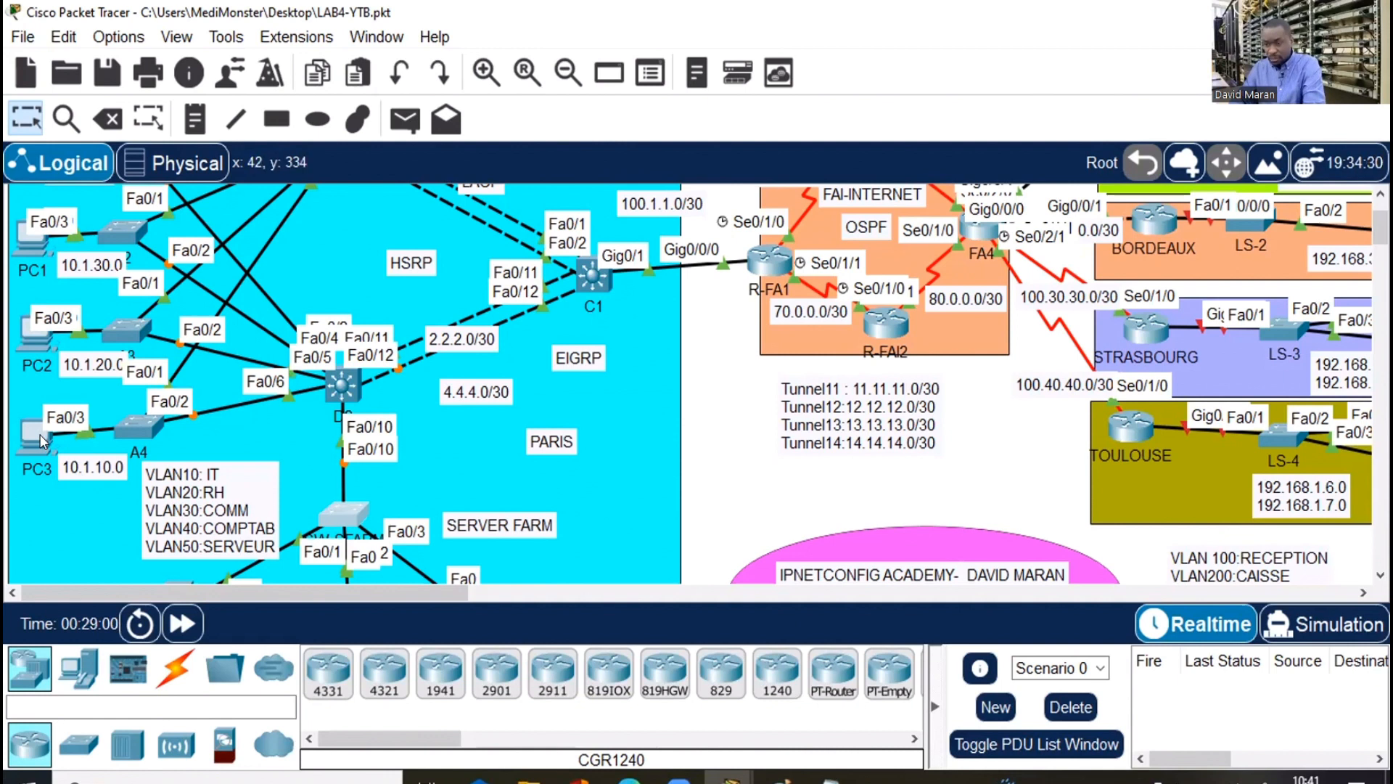
Nudge PC3 slightly and change its subnet note to 10.1.30.0
drag(33, 437, 27, 432)
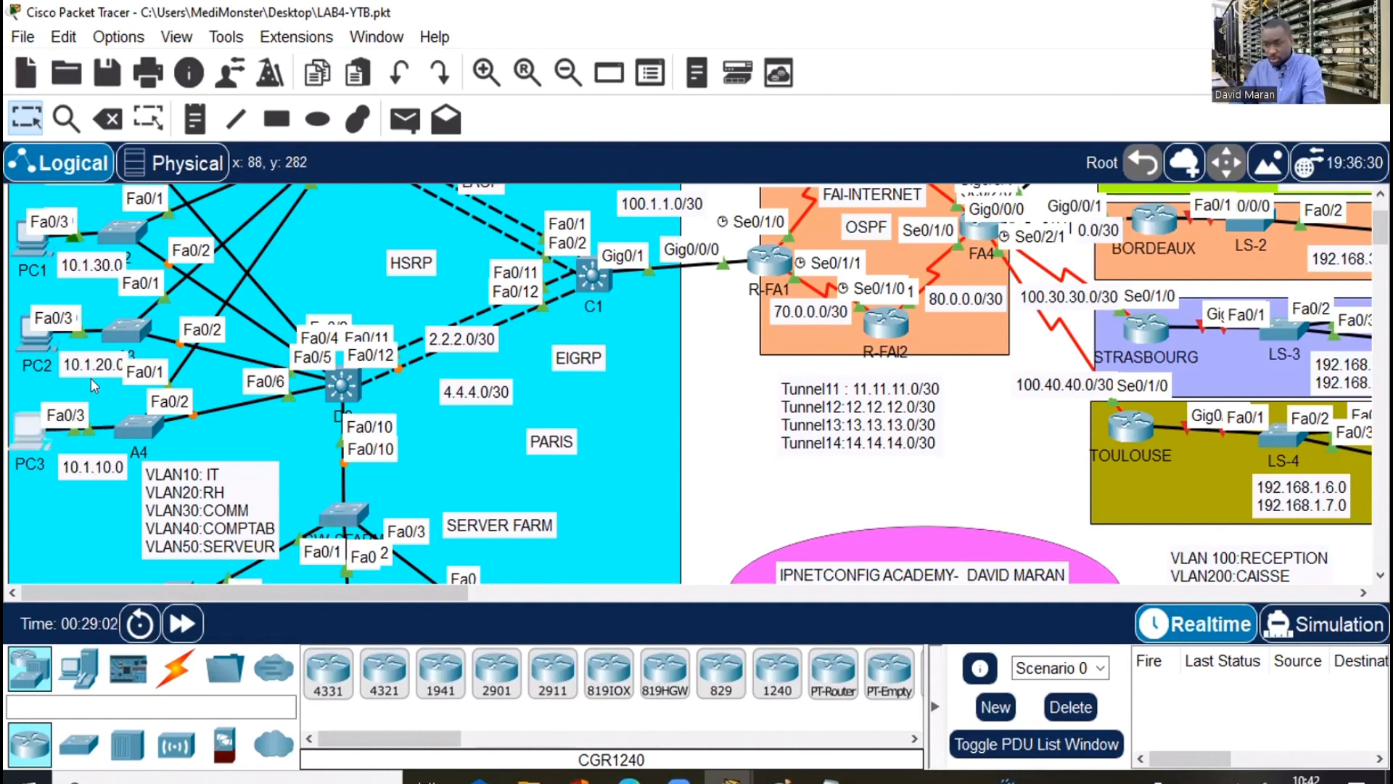
double_click(105, 473)
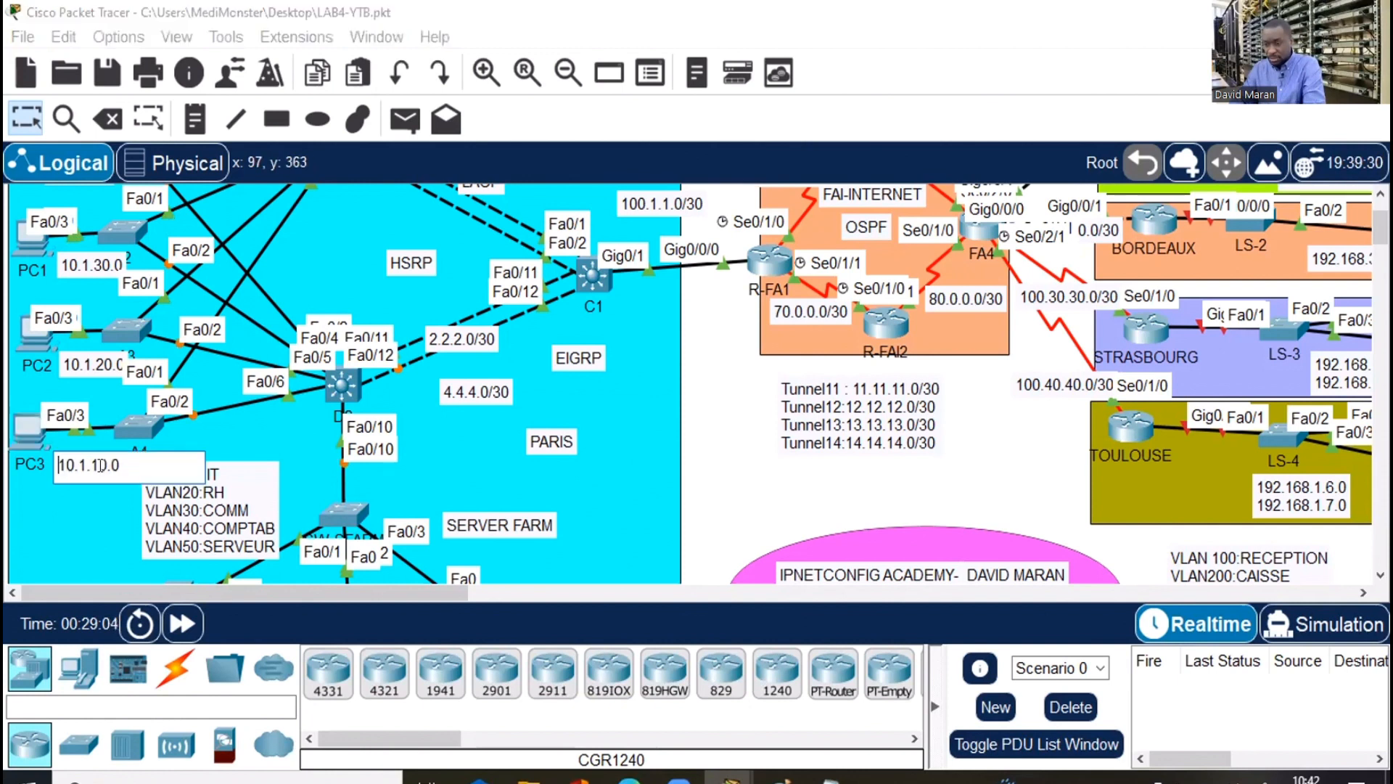
key(BackSpace)
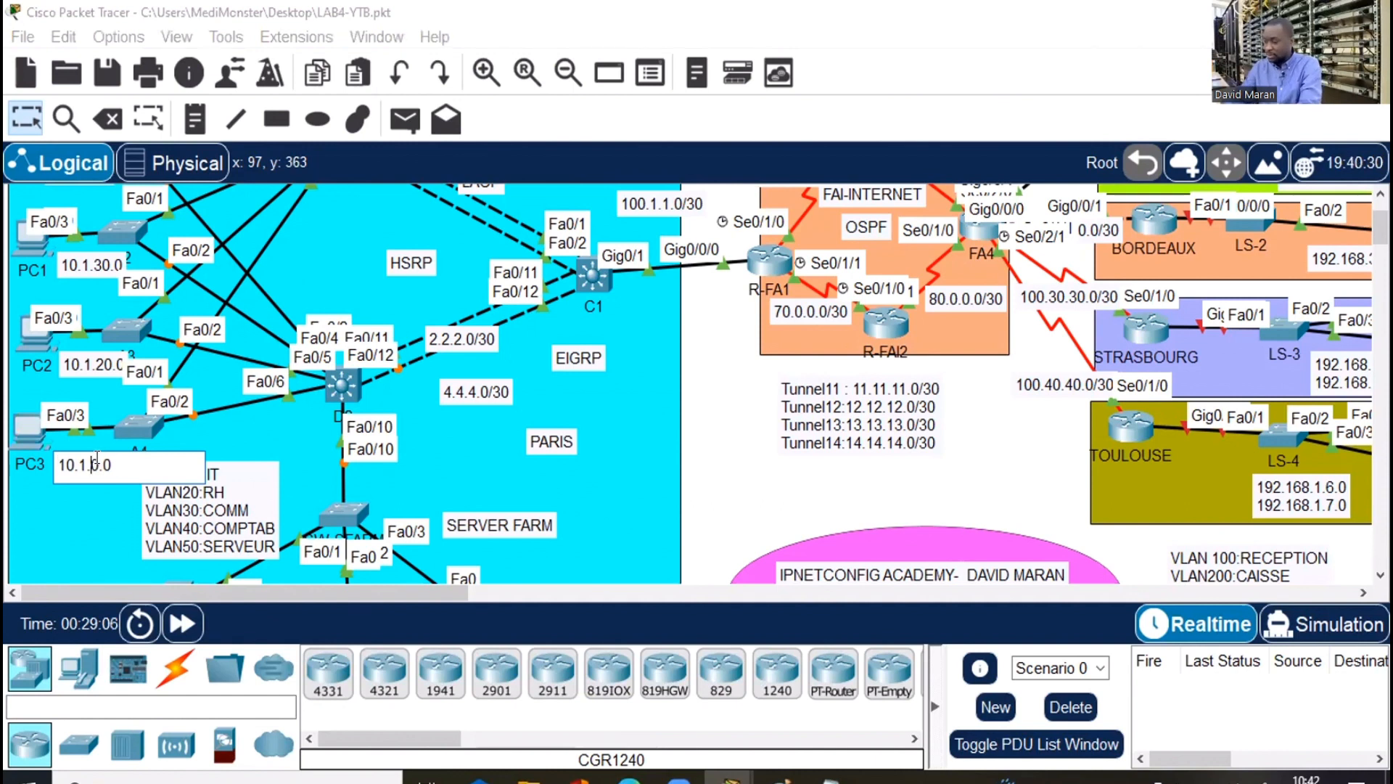
text(3)
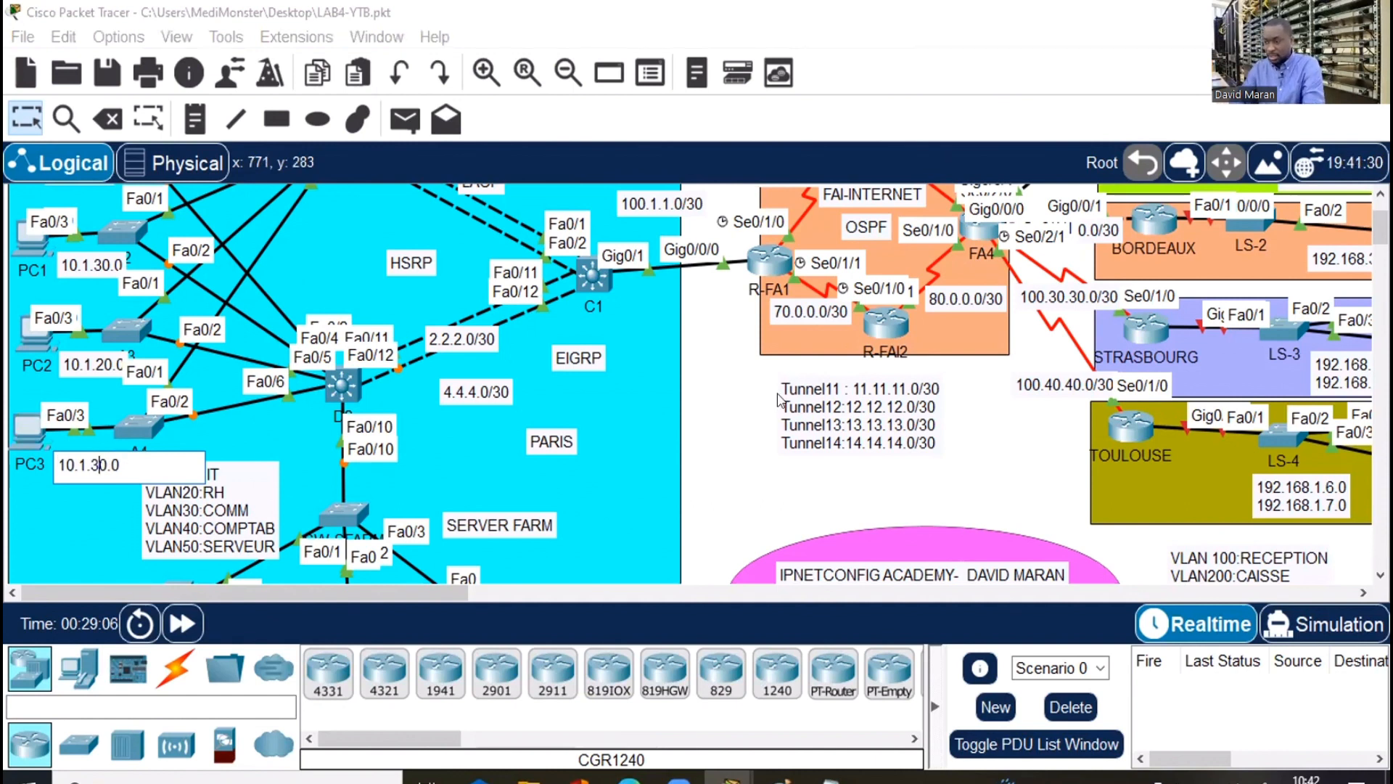
click(729, 429)
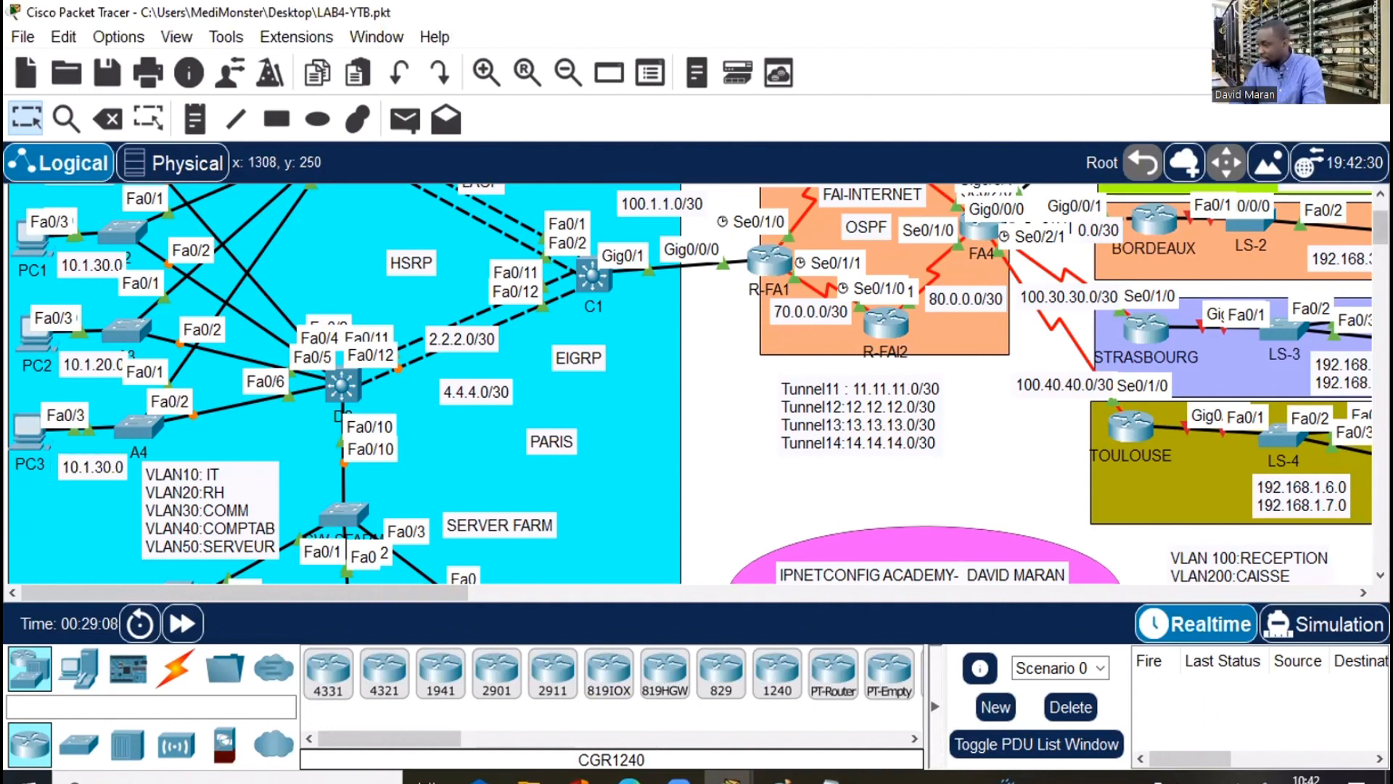
Restore PC3's subnet note to 10.1.10.0 and bring up switch A1's console
scroll(697, 385, down, 3)
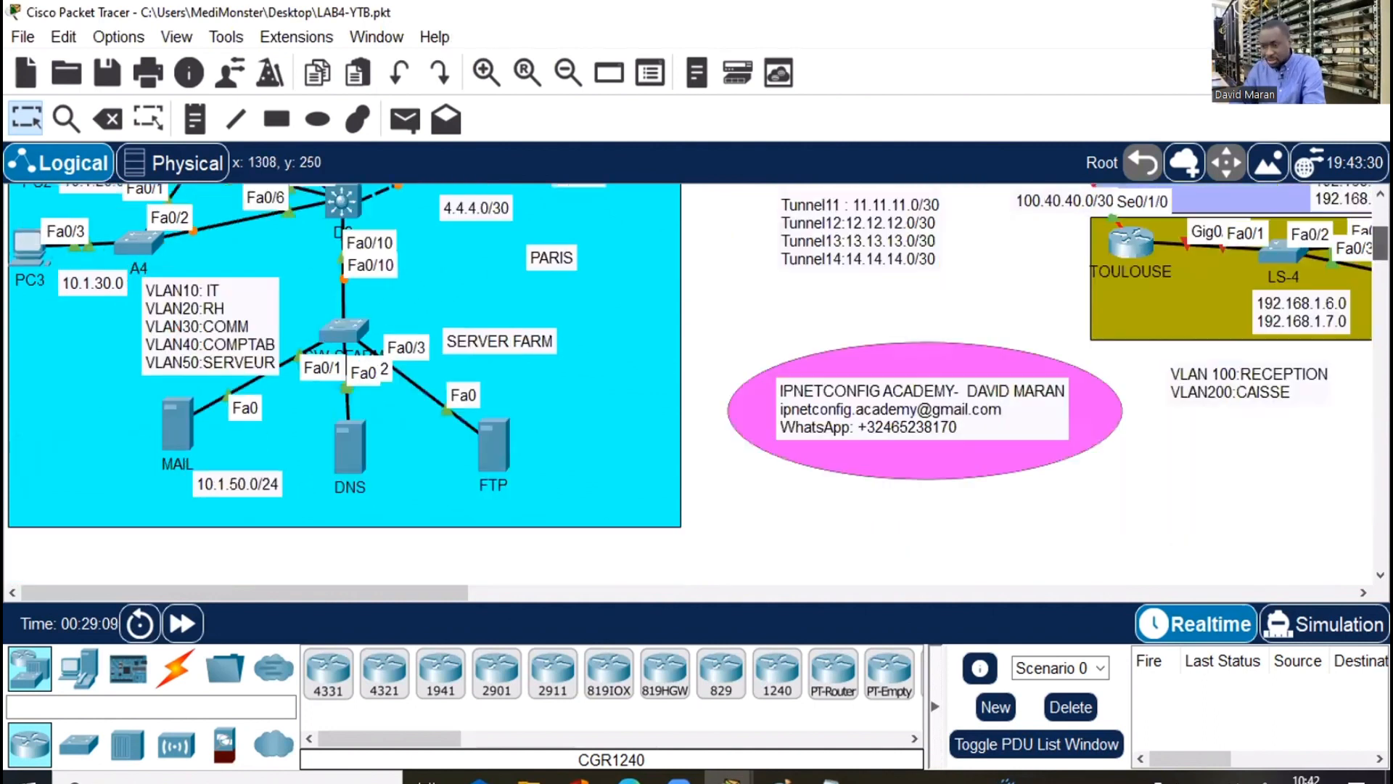
scroll(697, 384, up, 2)
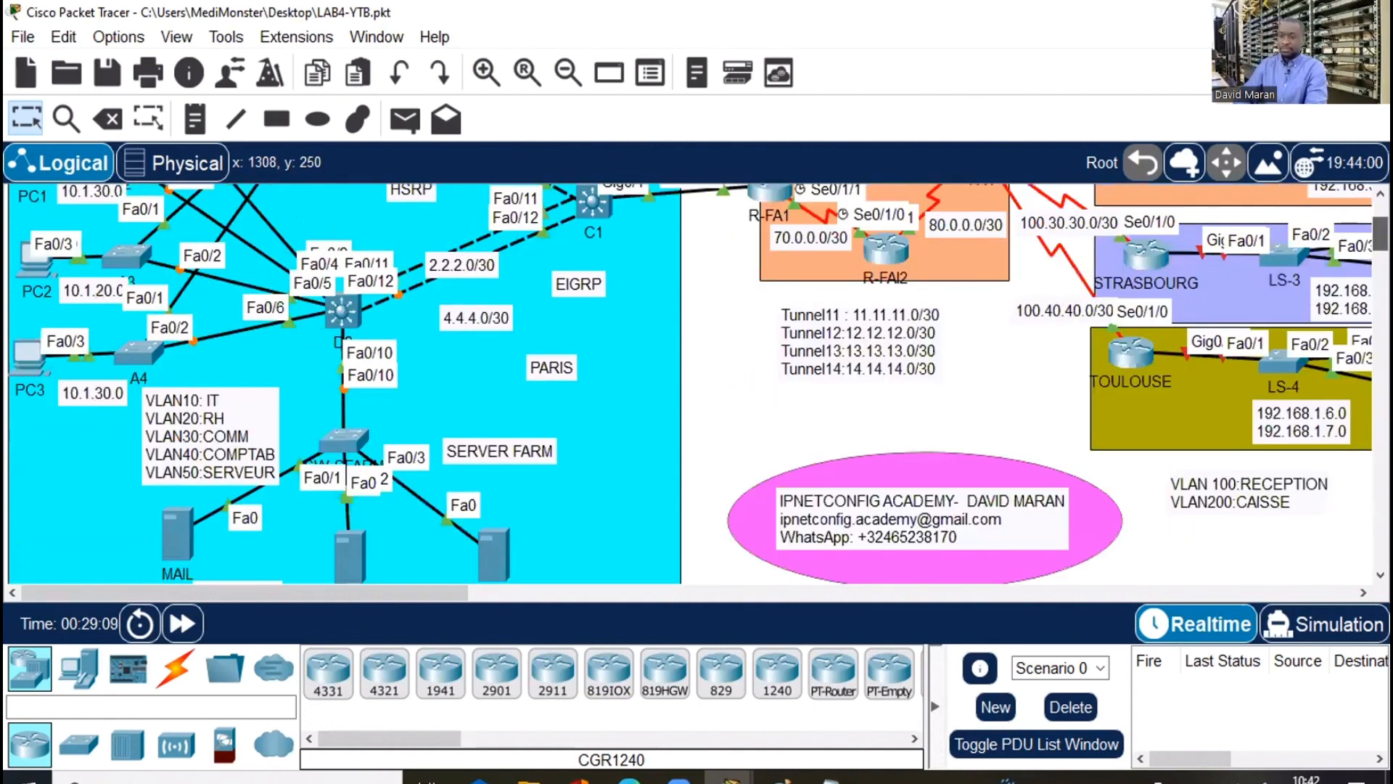
scroll(696, 385, up, 3)
scroll(697, 385, down, 1)
scroll(696, 384, up, 1)
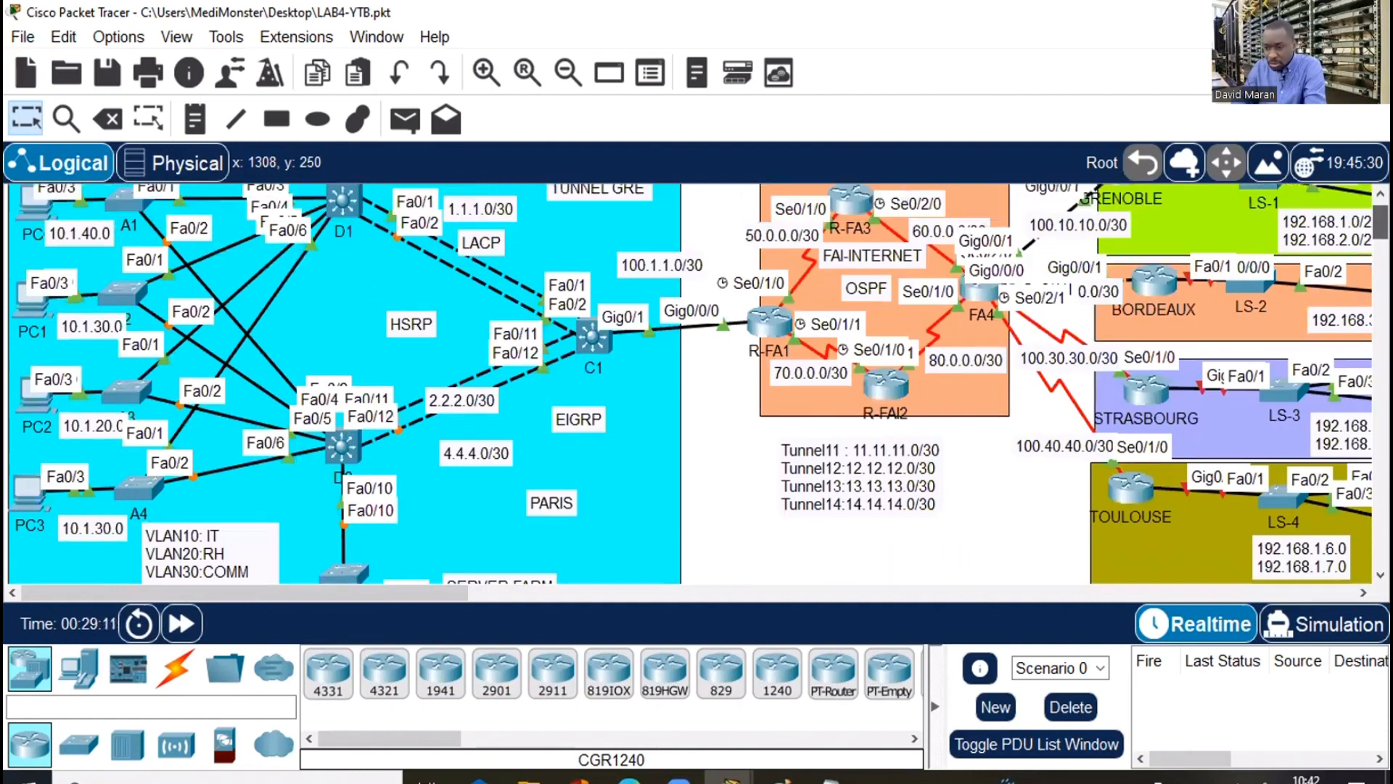
scroll(90, 524, down, 1)
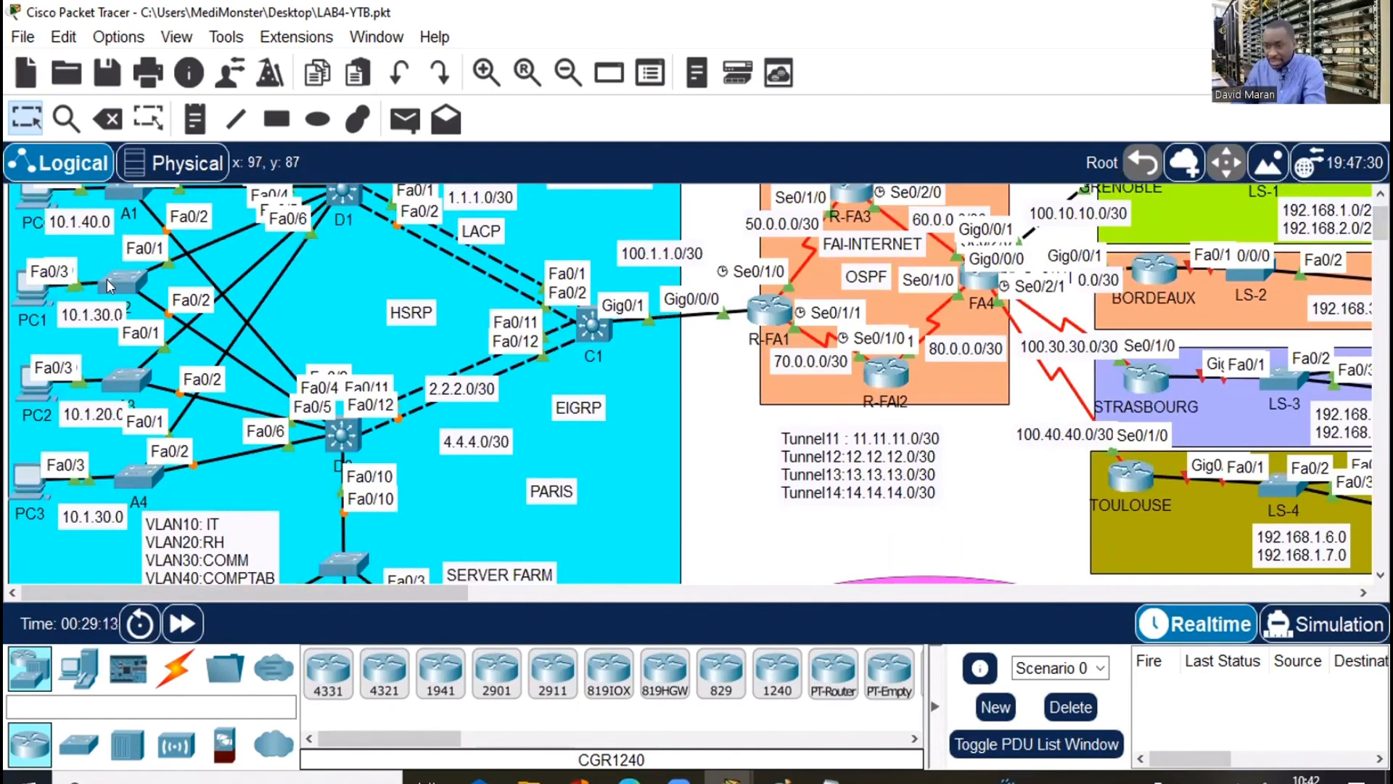
double_click(96, 512)
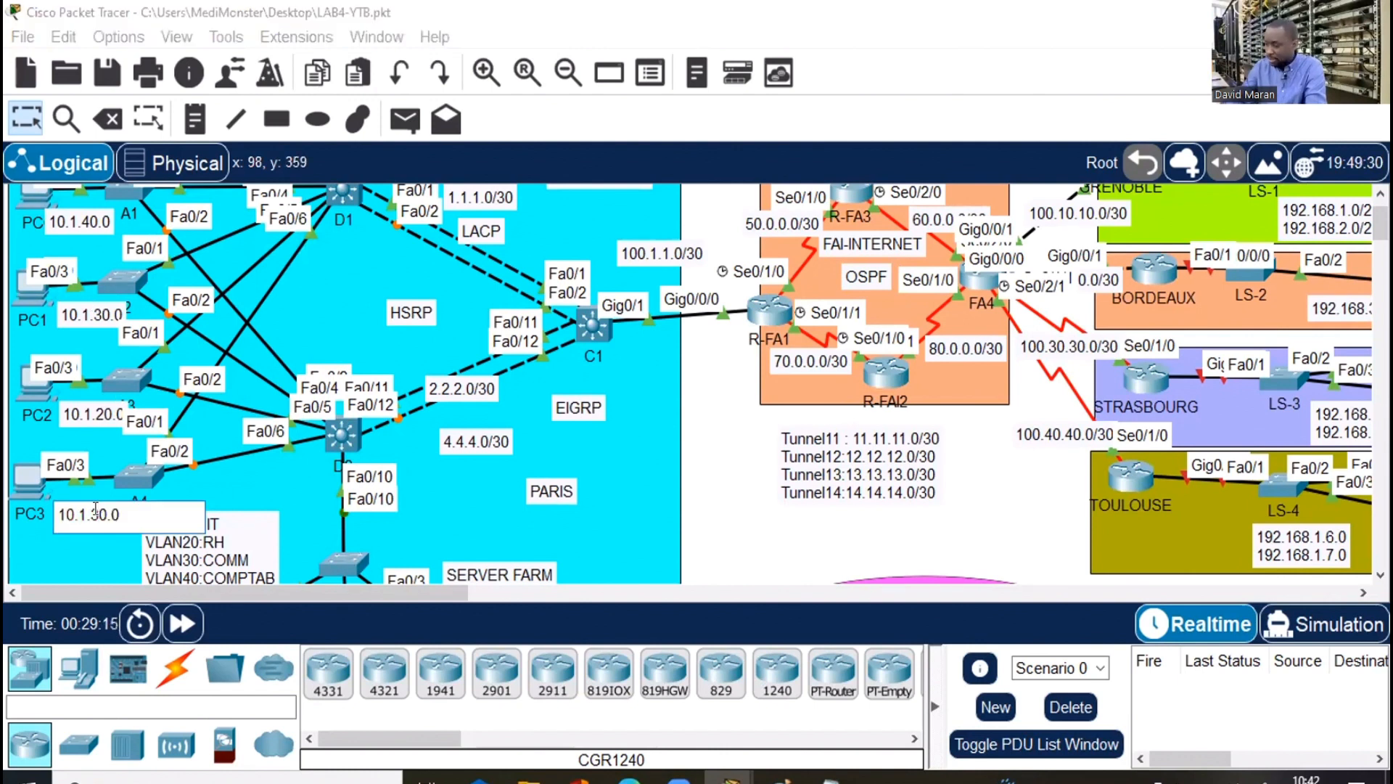
key(BackSpace)
text(1)
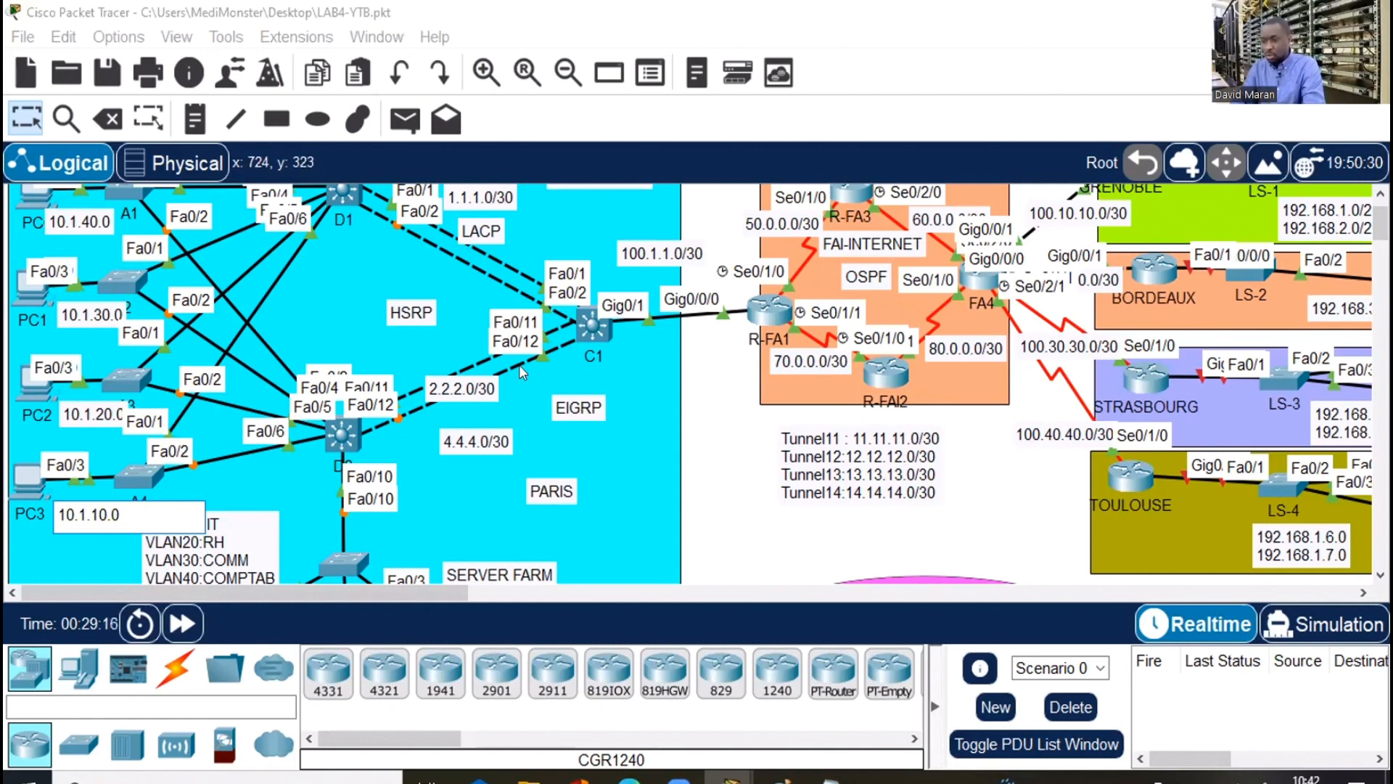
click(485, 213)
scroll(485, 203, up, 1)
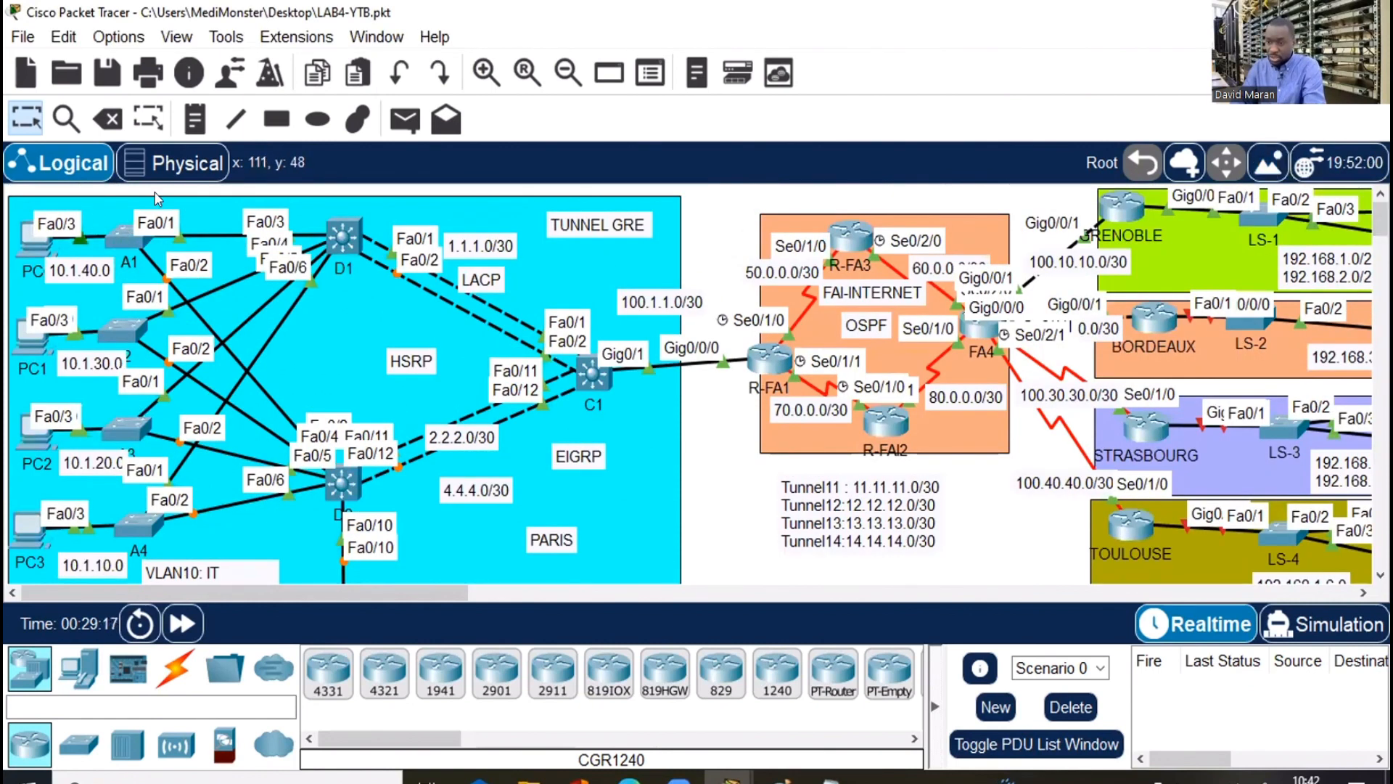
click(124, 237)
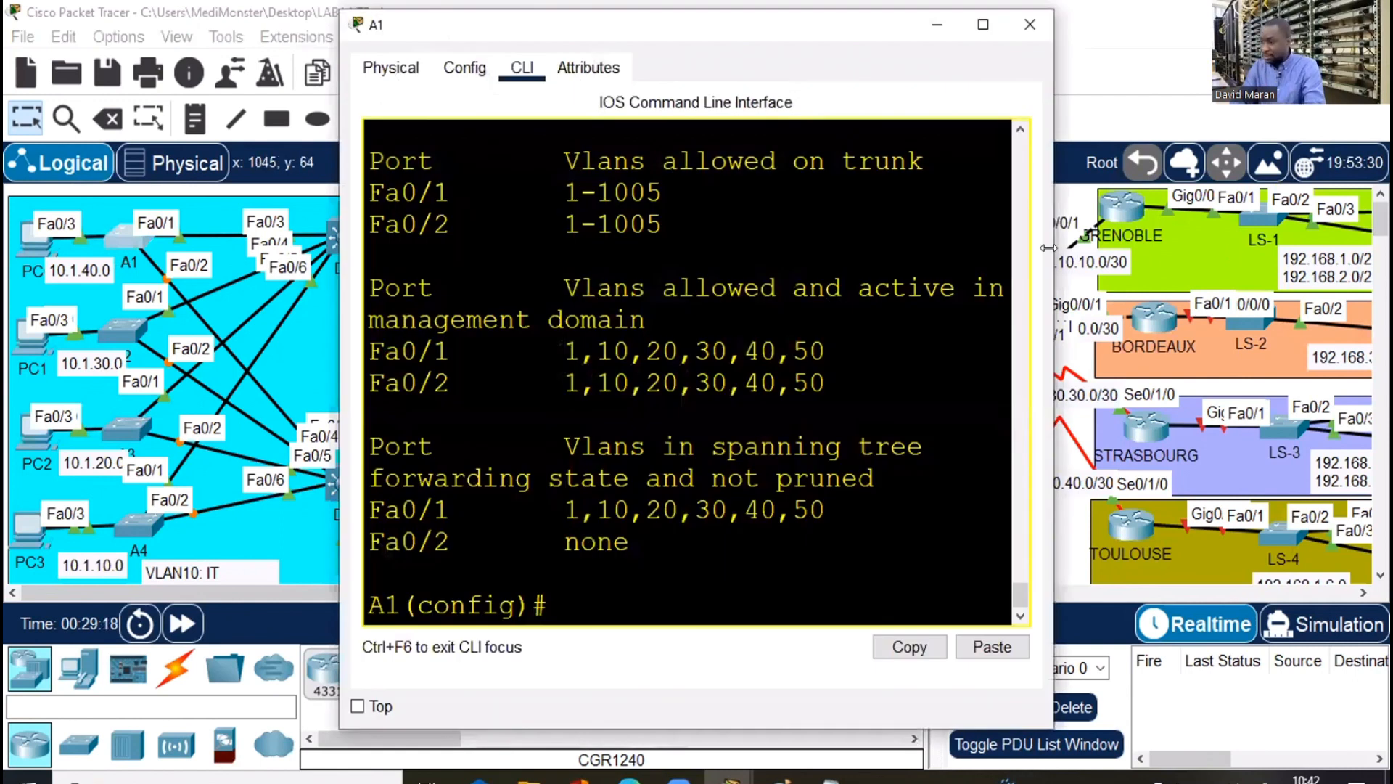
On A1, enter interface Fa0/3 and set it to switchport mode access
drag(1048, 248, 1354, 247)
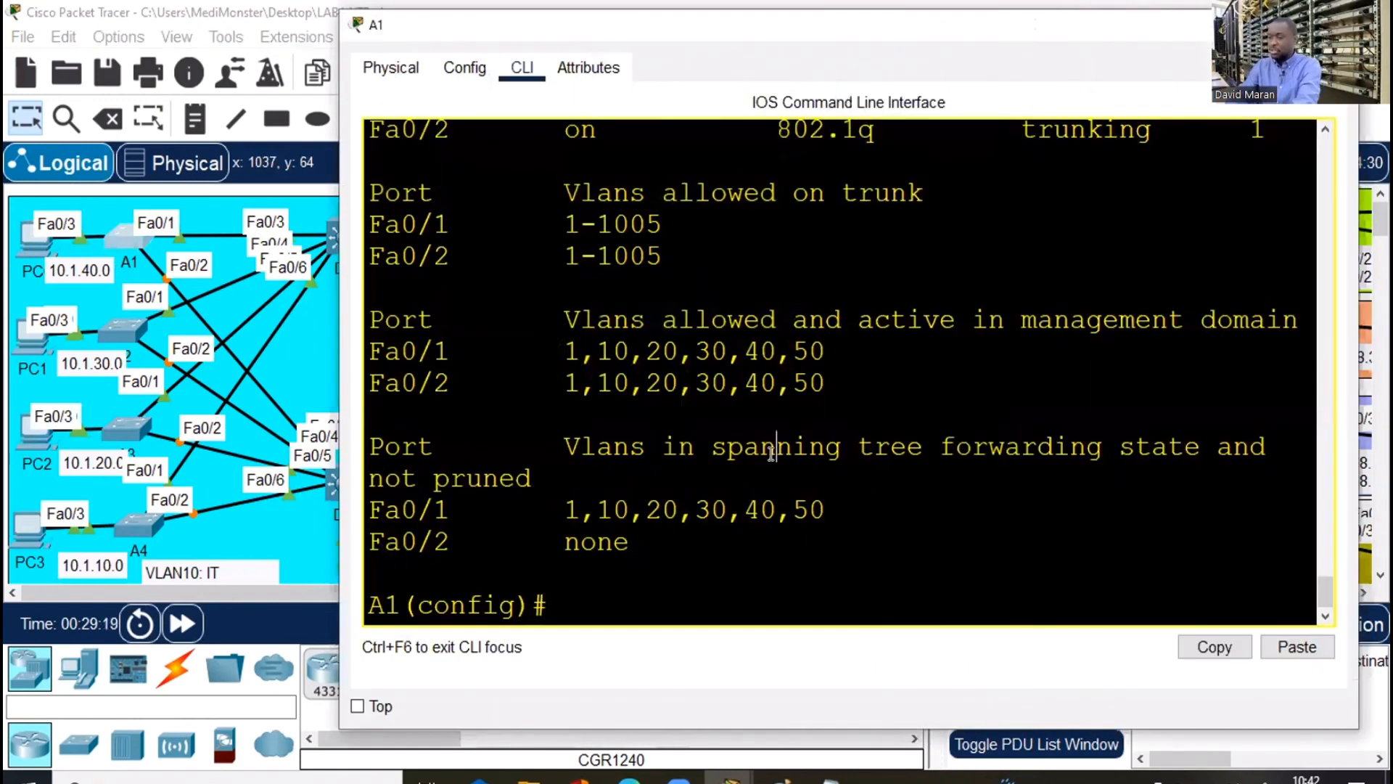
key(Return)
key(Return)
key(Return)
key(Return)
text(int fa0/)
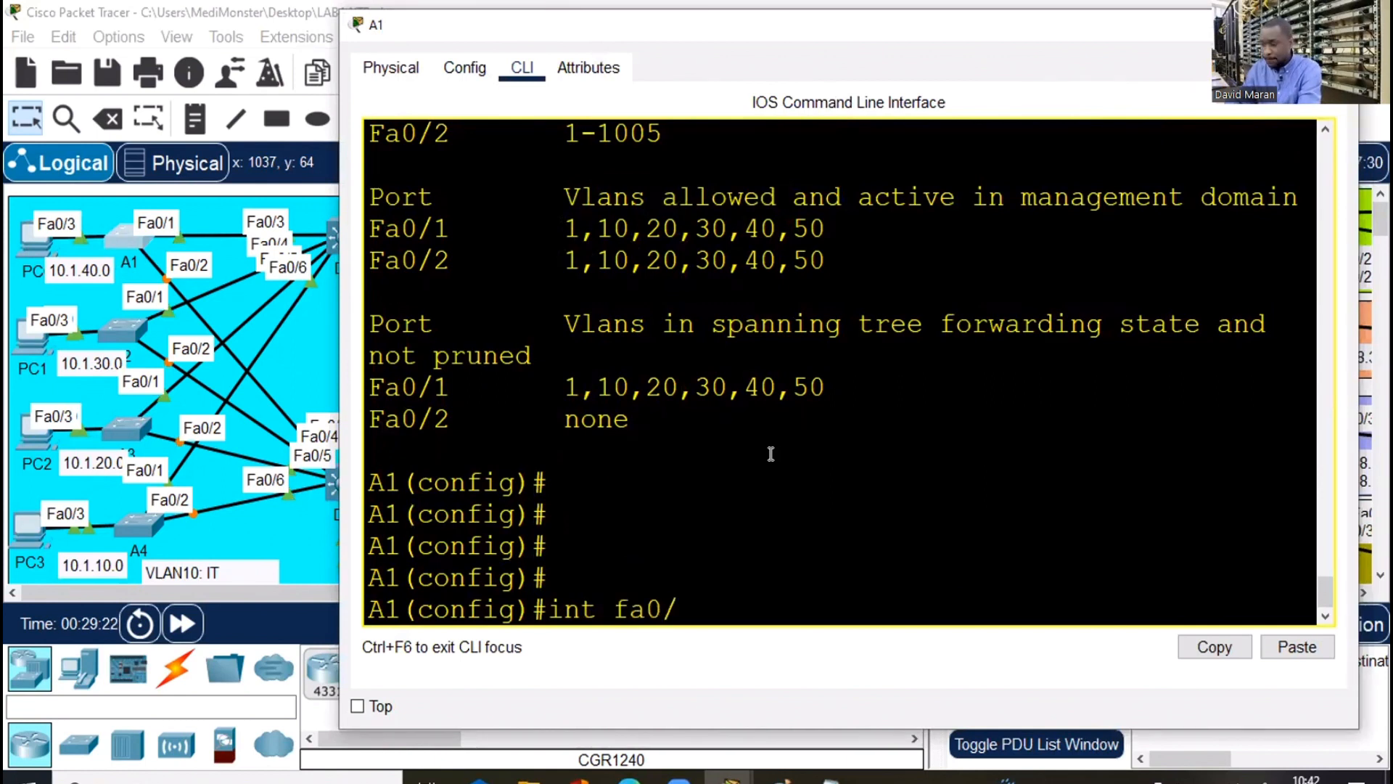
text(3)
key(Return)
text(s)
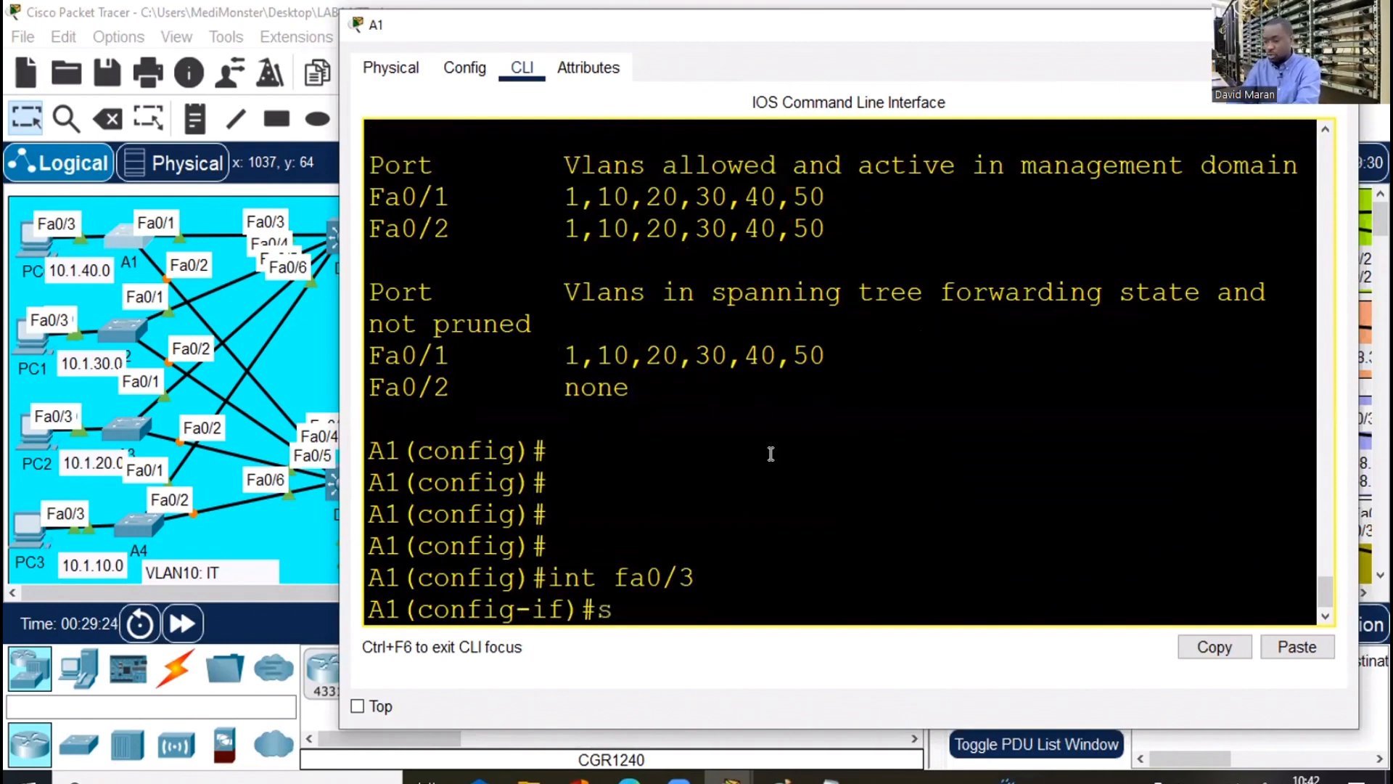
text(wi)
key(Tab)
text(mo)
key(Tab)
text(ac)
Assign A1's Fa0/3 to access VLAN 40
key(Tab)
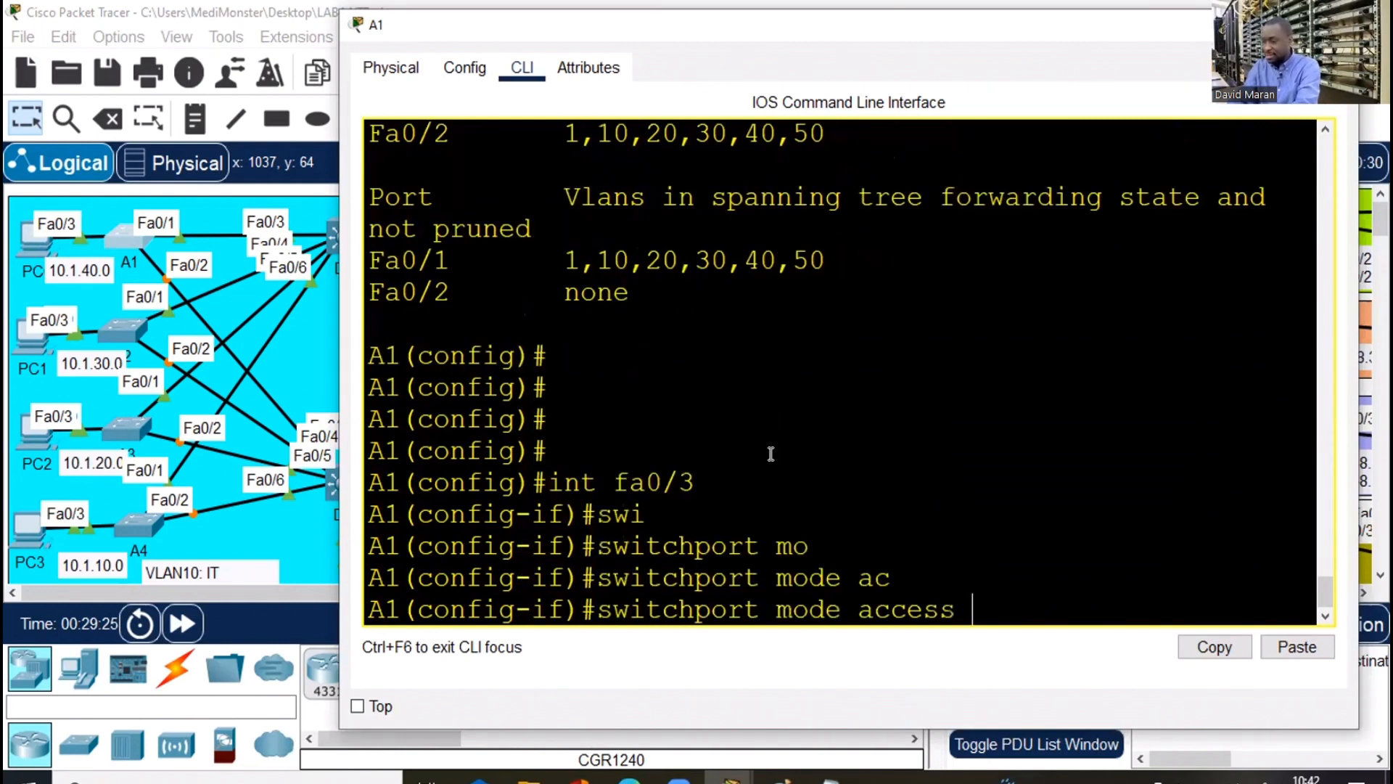
key(Return)
text(swi)
key(Tab)
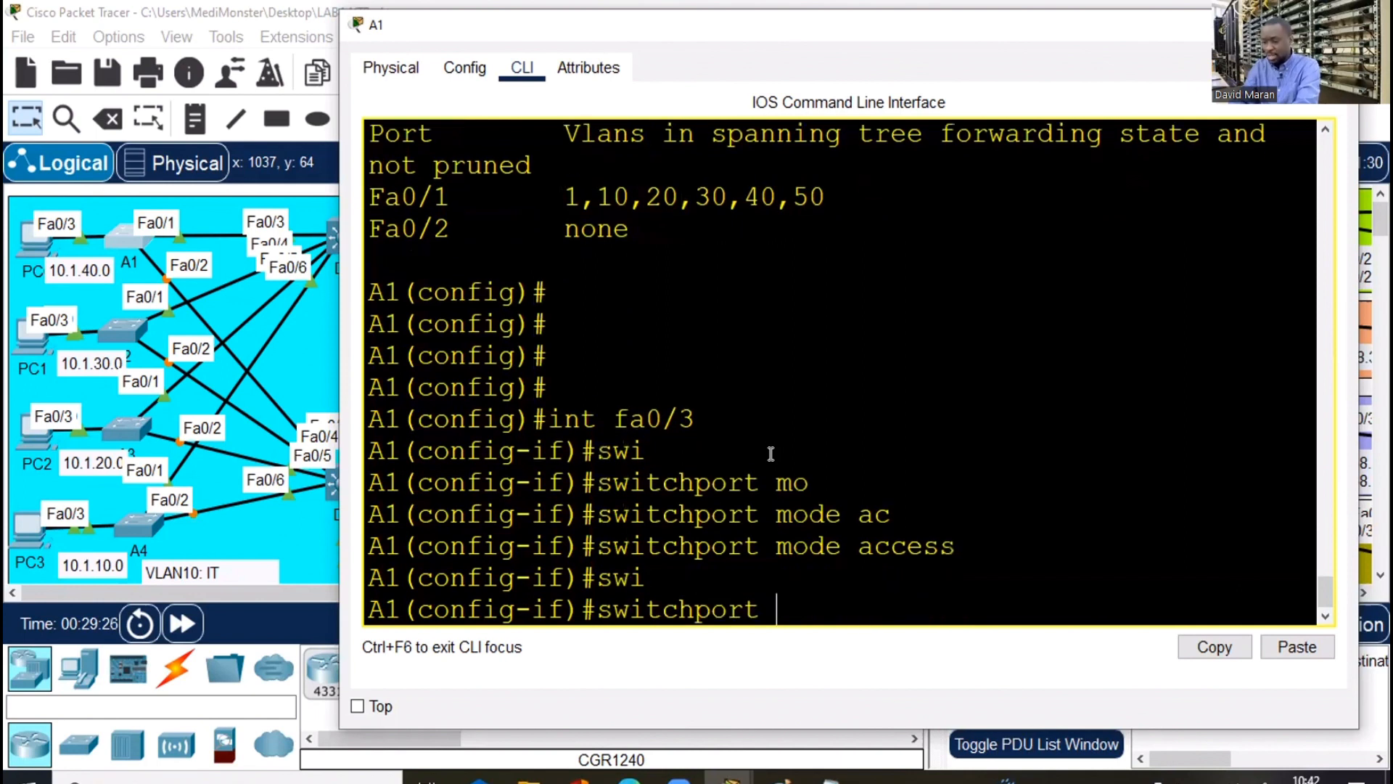
text(ac)
key(Tab)
text(v)
key(Tab)
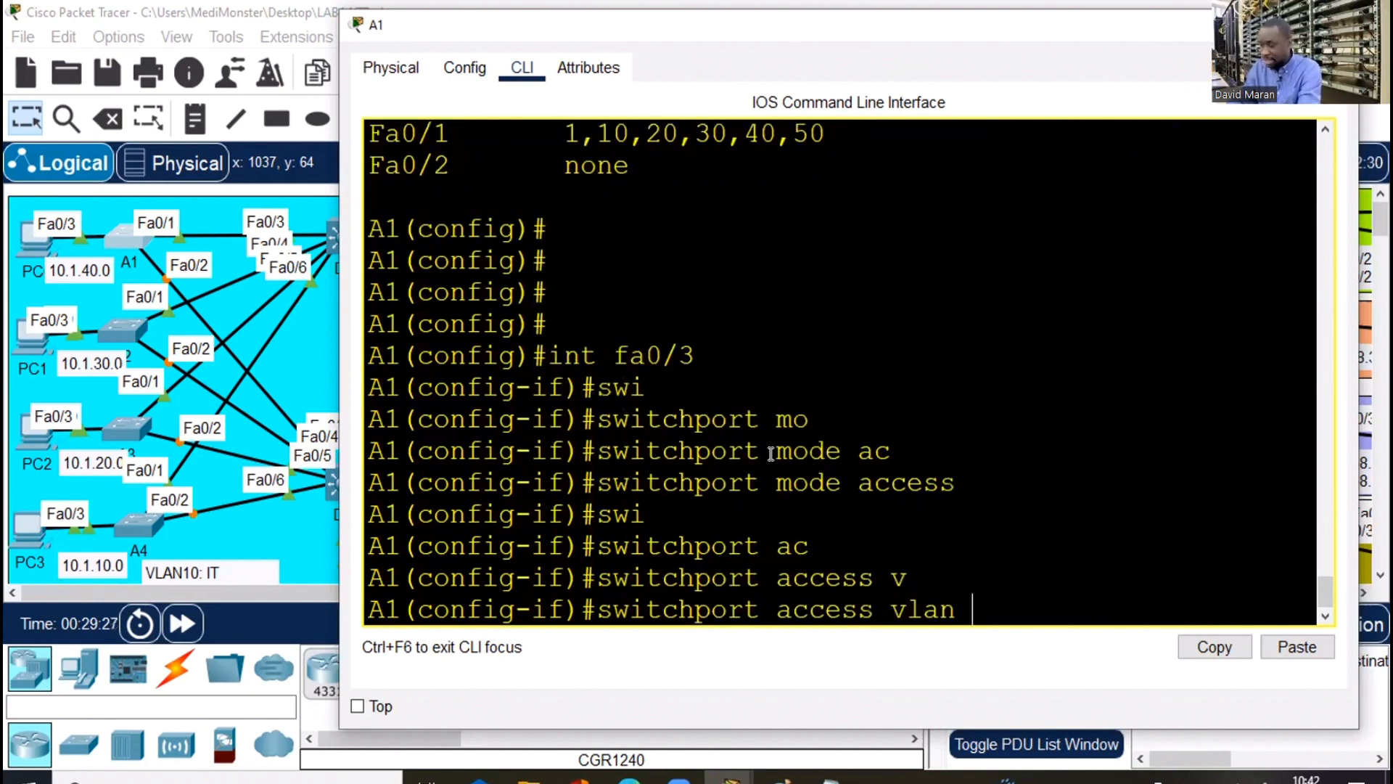
text(40)
key(Return)
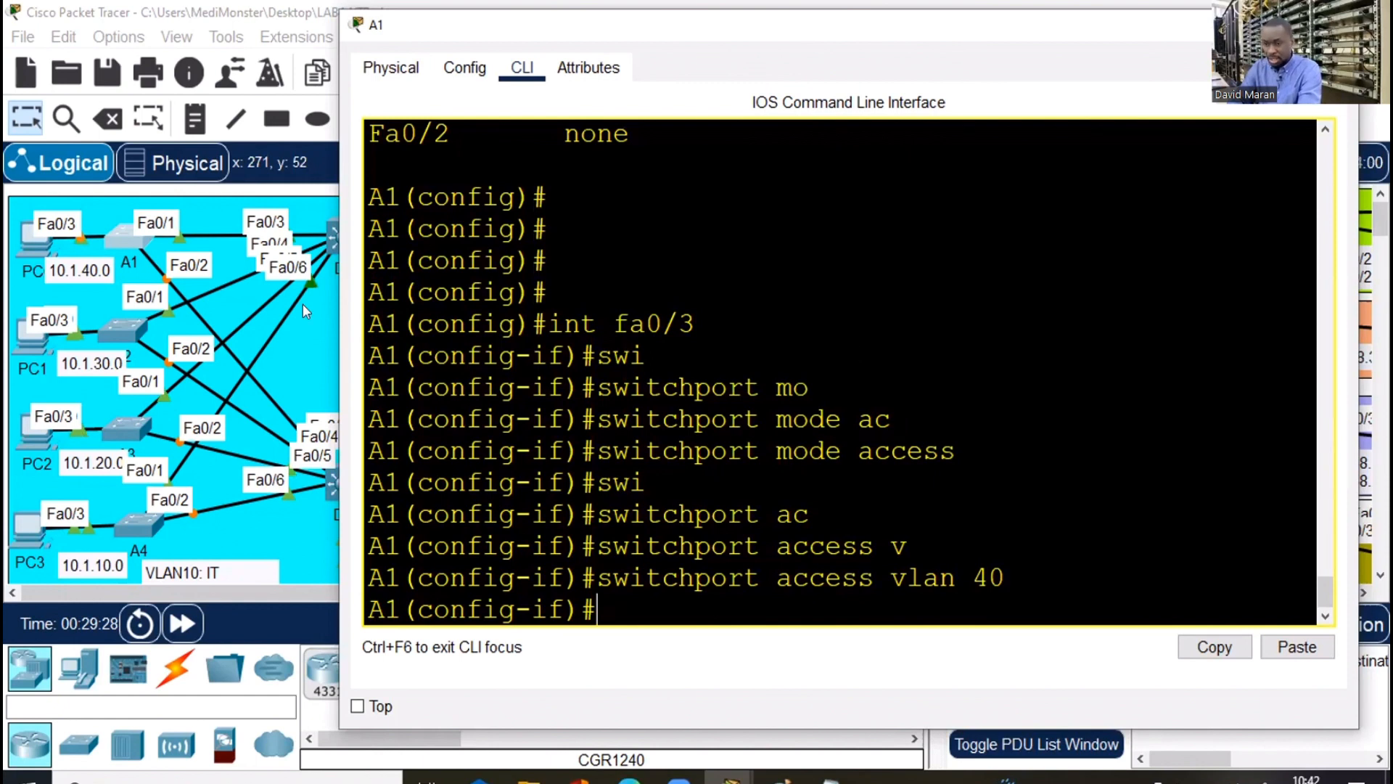
click(160, 308)
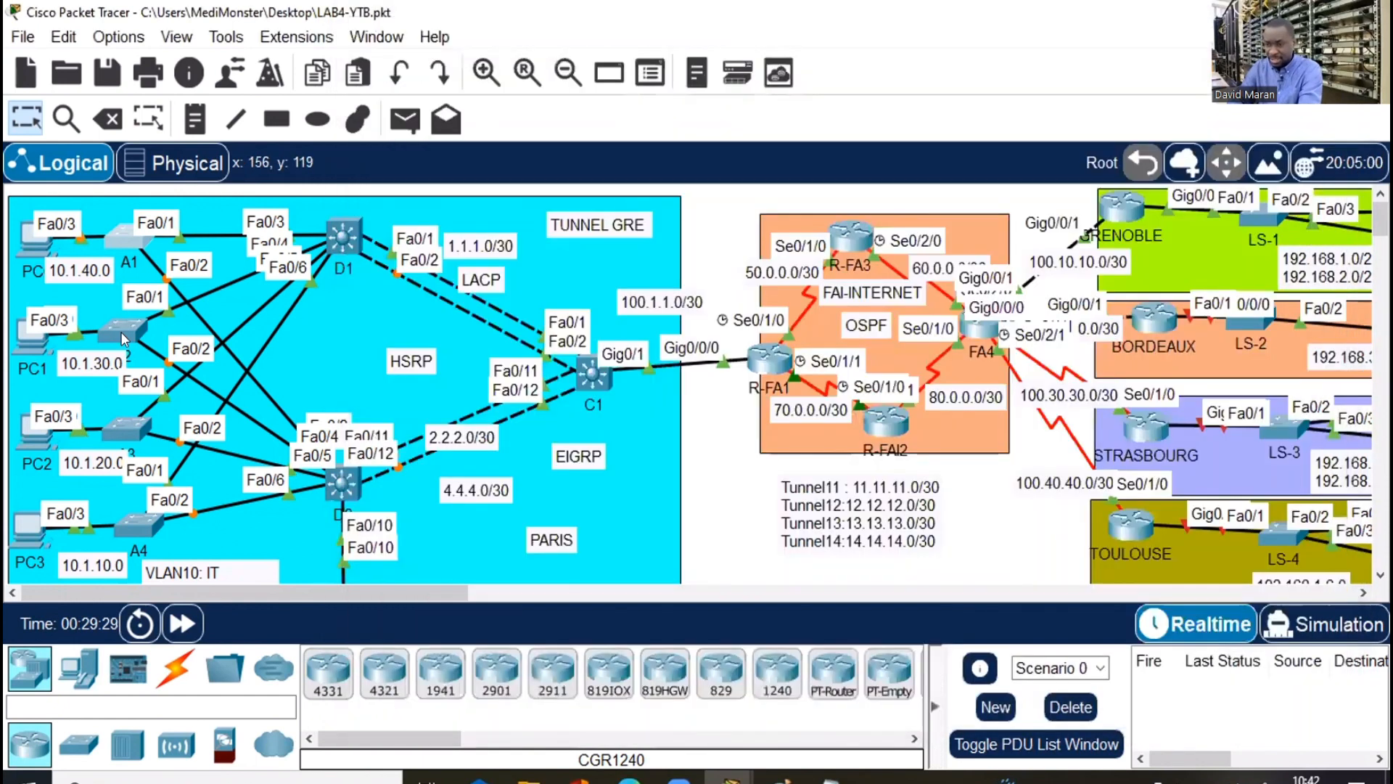
On A2, leave the interface range and put Fa0/3 into access mode
click(120, 332)
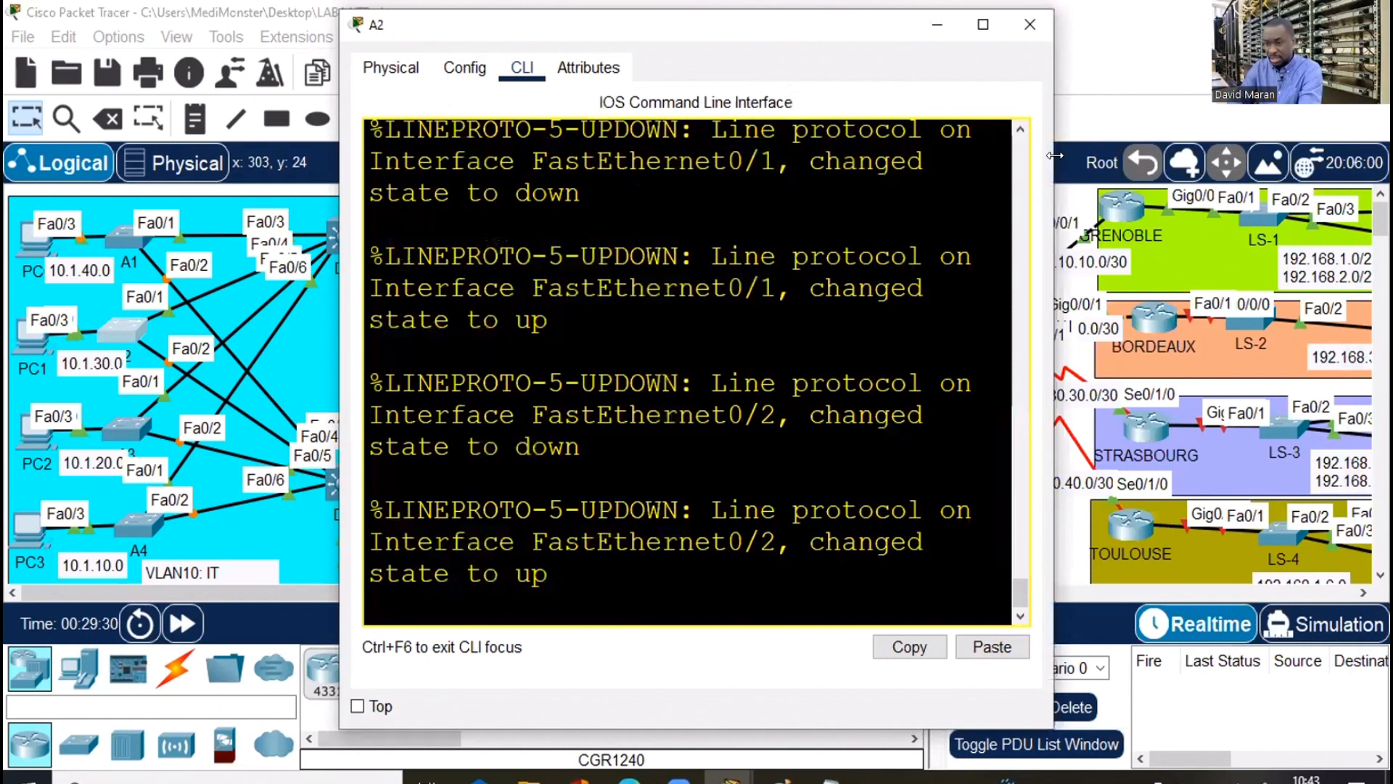
drag(1054, 155, 1318, 172)
key(Return)
key(Return)
key(Return)
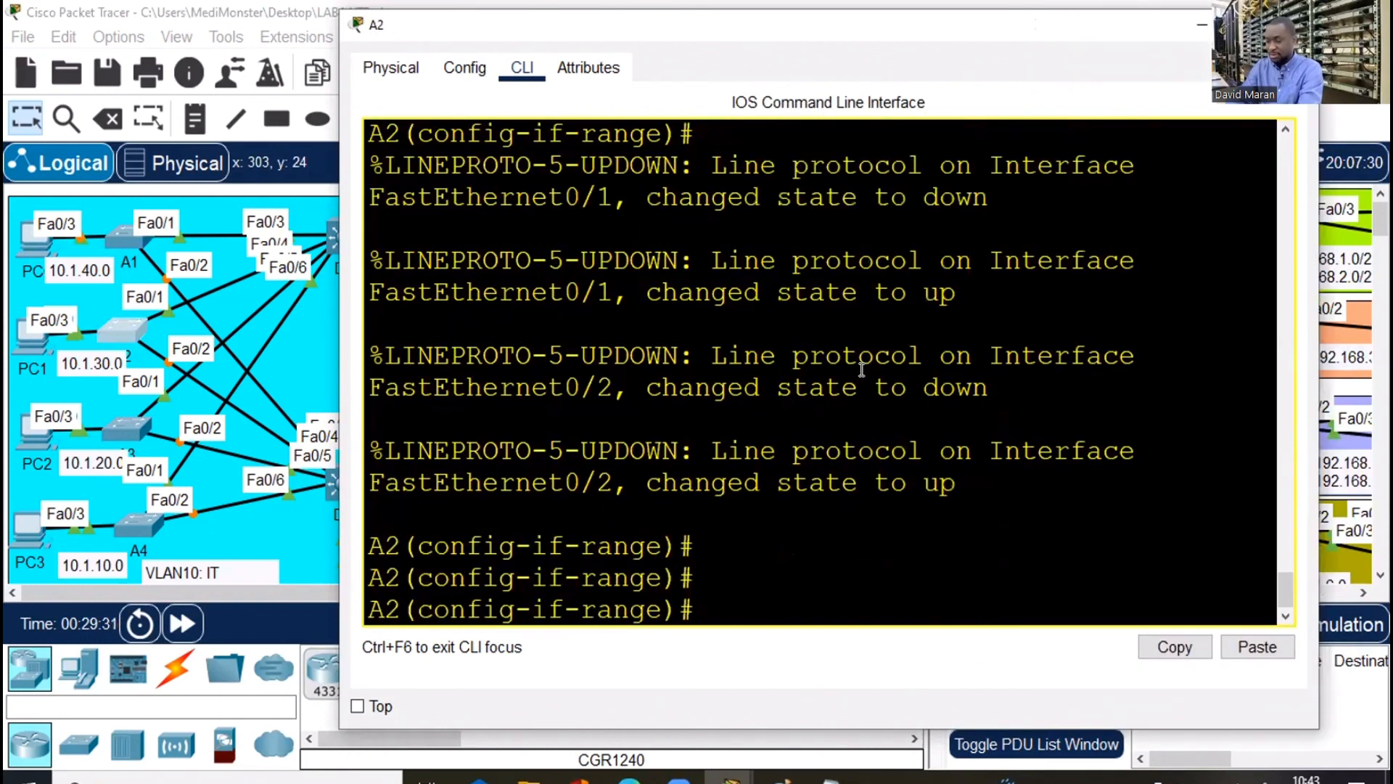
text(exi)
key(Return)
key(Return)
text(int f)
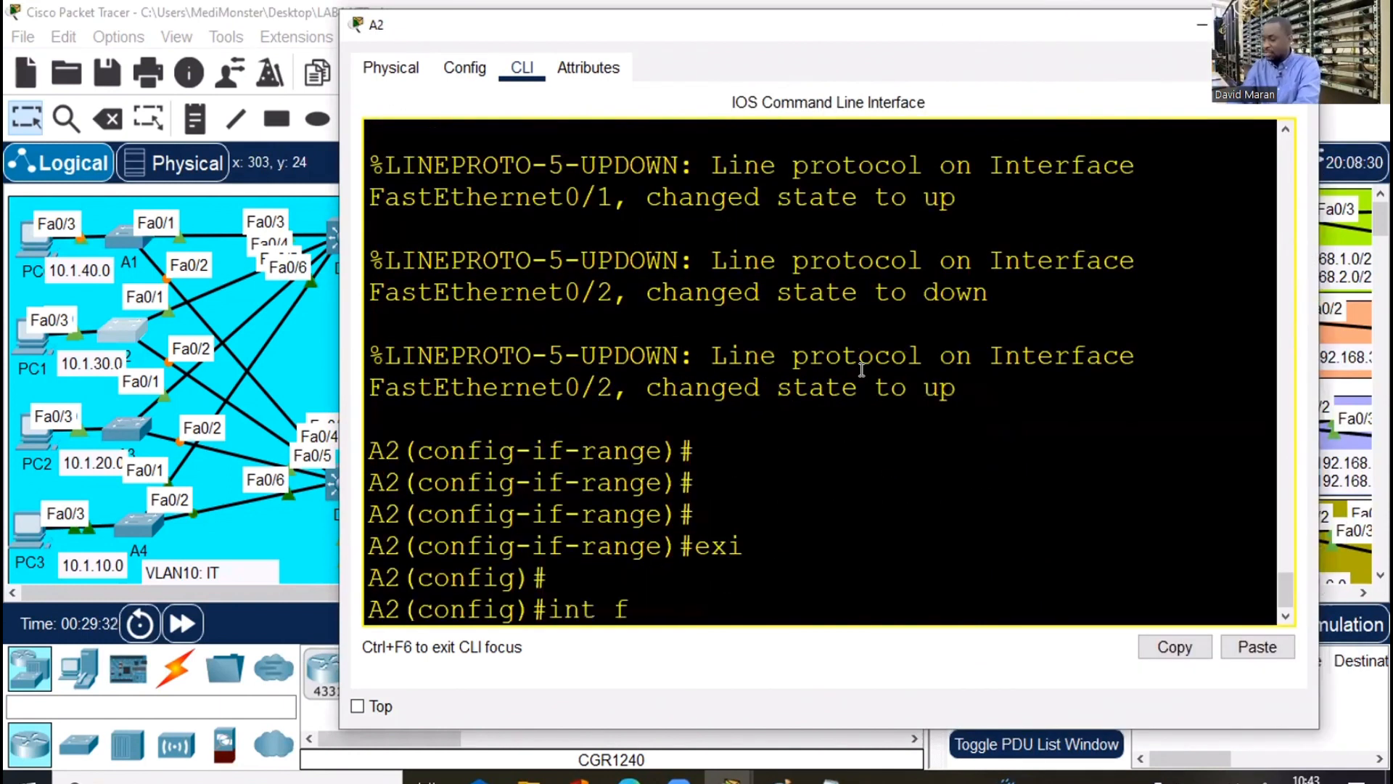
text(a0/3)
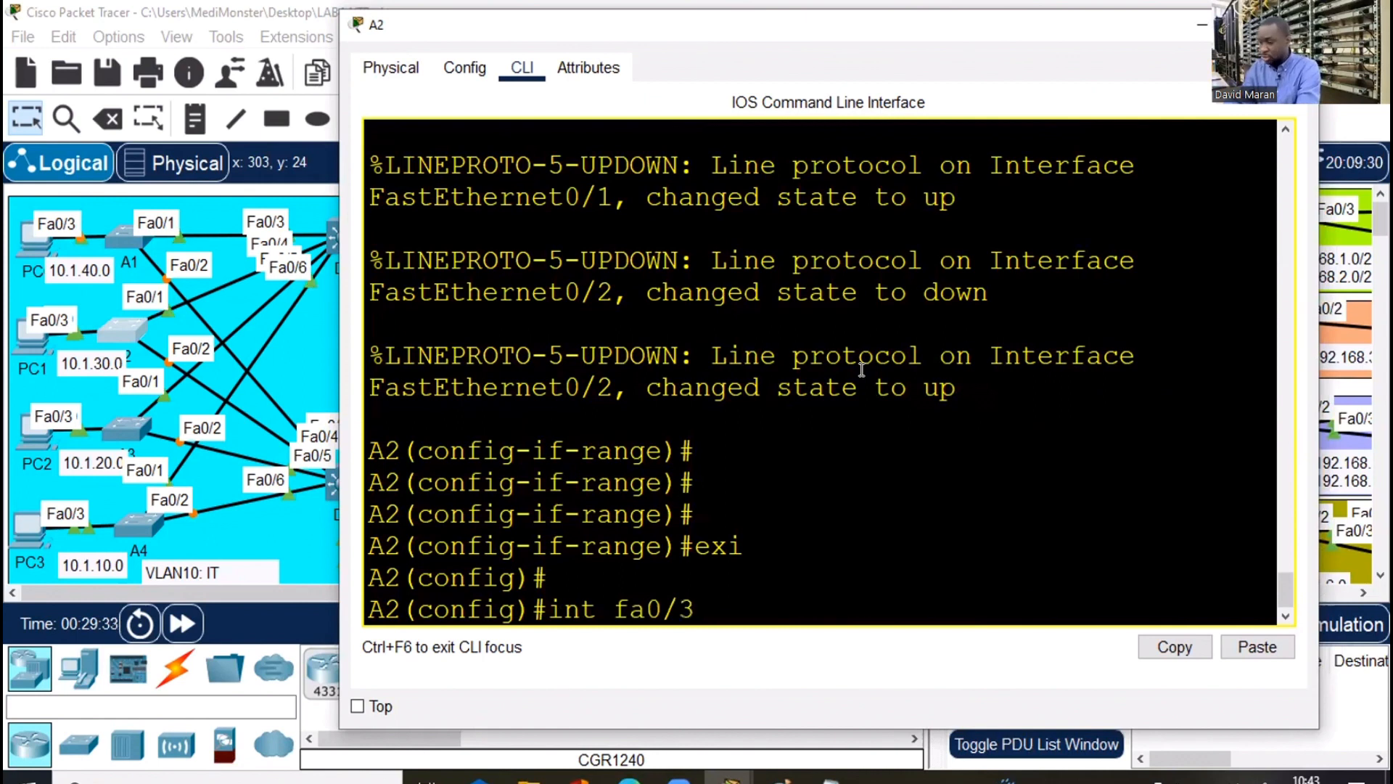
key(Return)
text(swi)
key(Tab)
text(m)
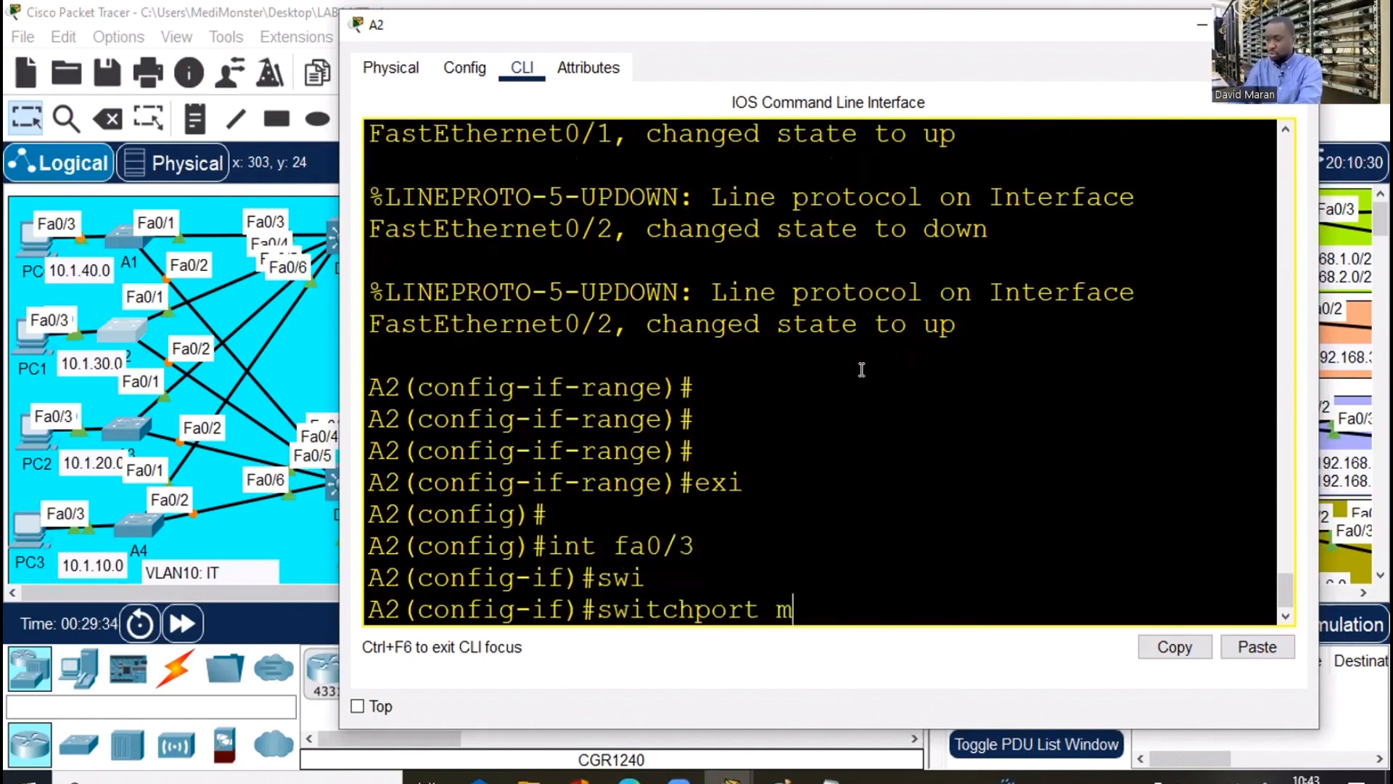
text(o)
key(Tab)
text(ac)
key(Tab)
key(Return)
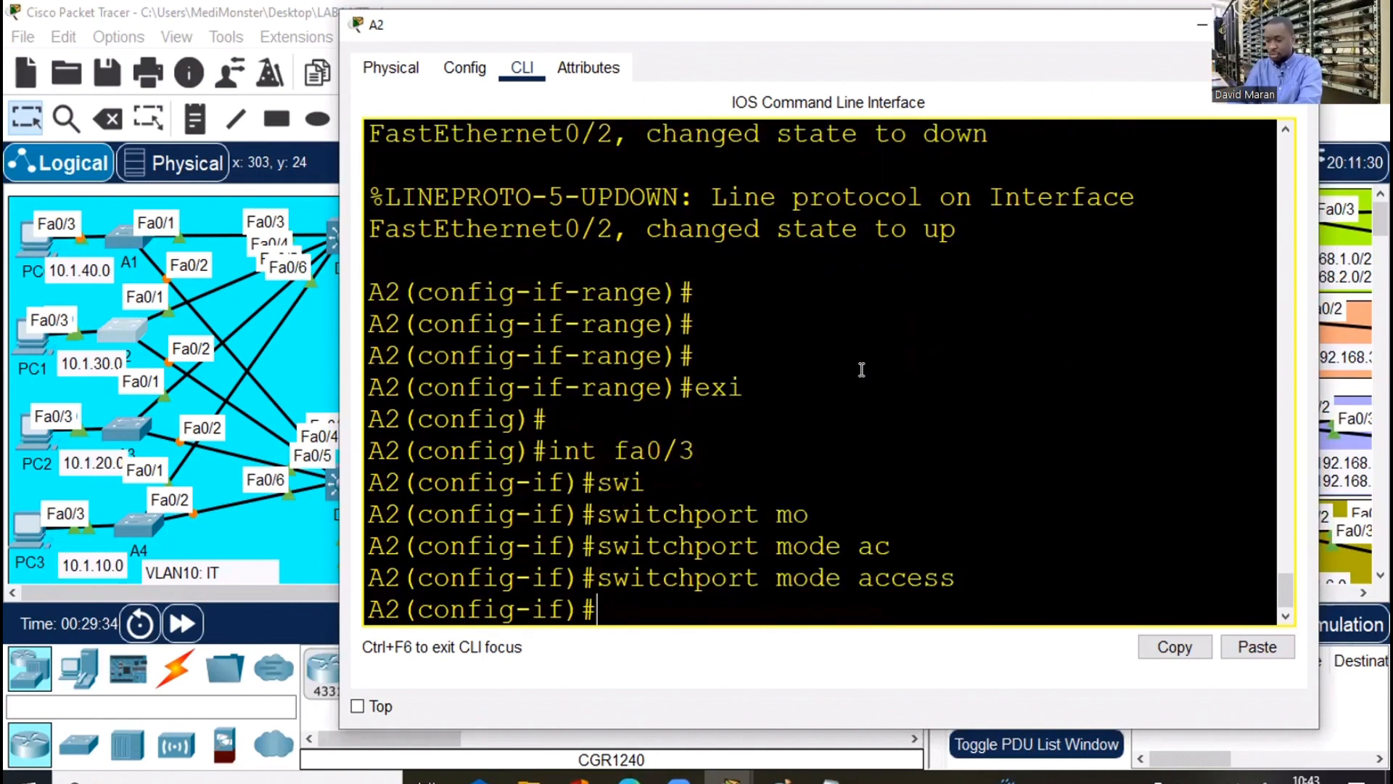
Assign A2's Fa0/3 to access VLAN 30
text(swi)
key(Tab)
text(ac)
key(Tab)
text(v)
key(Tab)
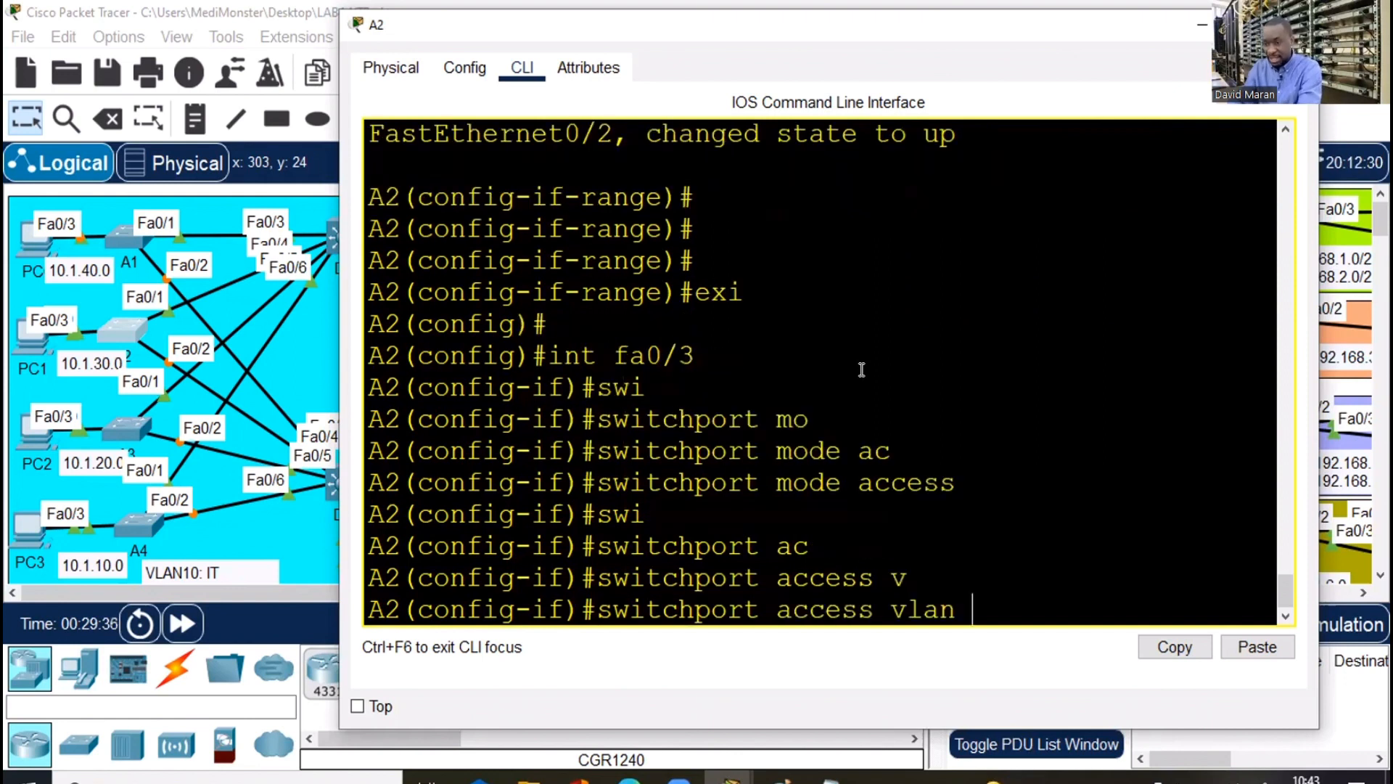
text(30)
key(Return)
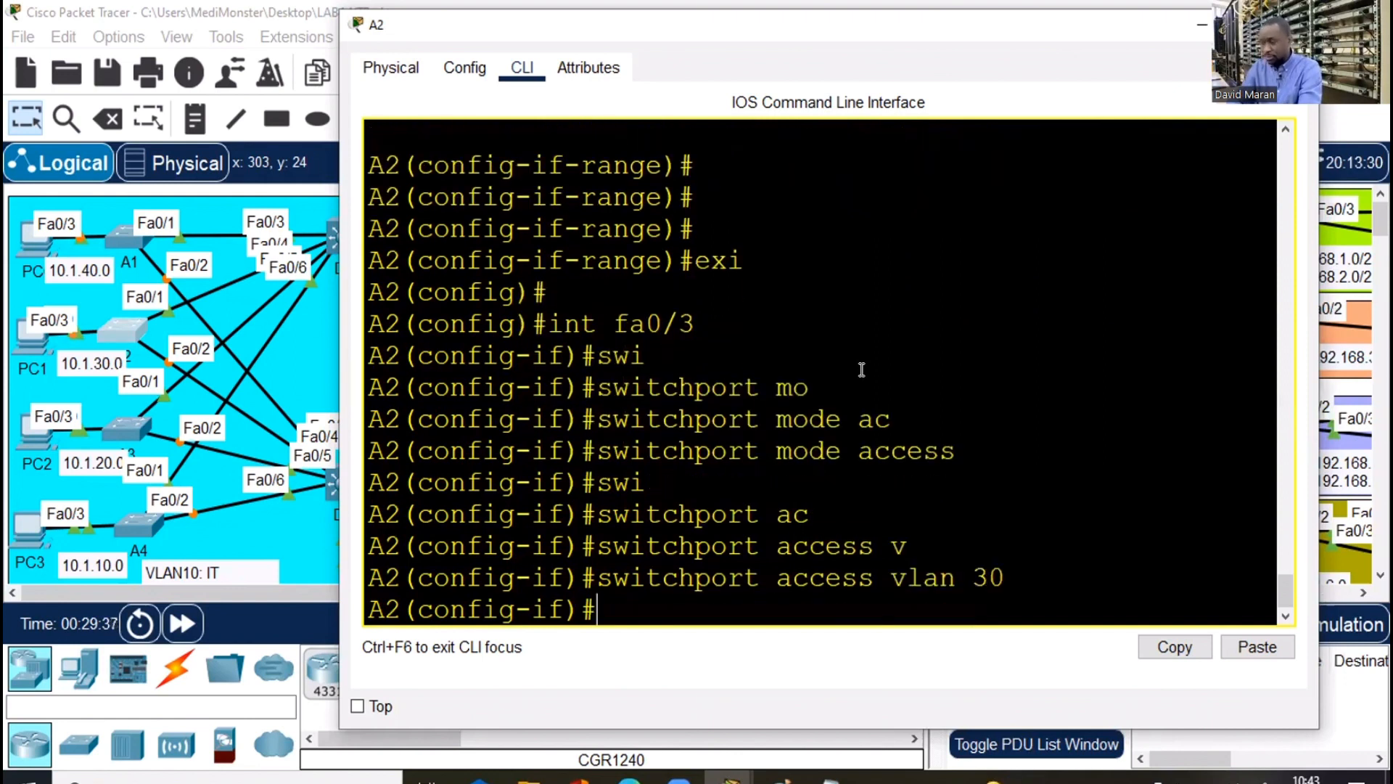
On A3, leave the interface range and put Fa0/3 into access mode
click(259, 363)
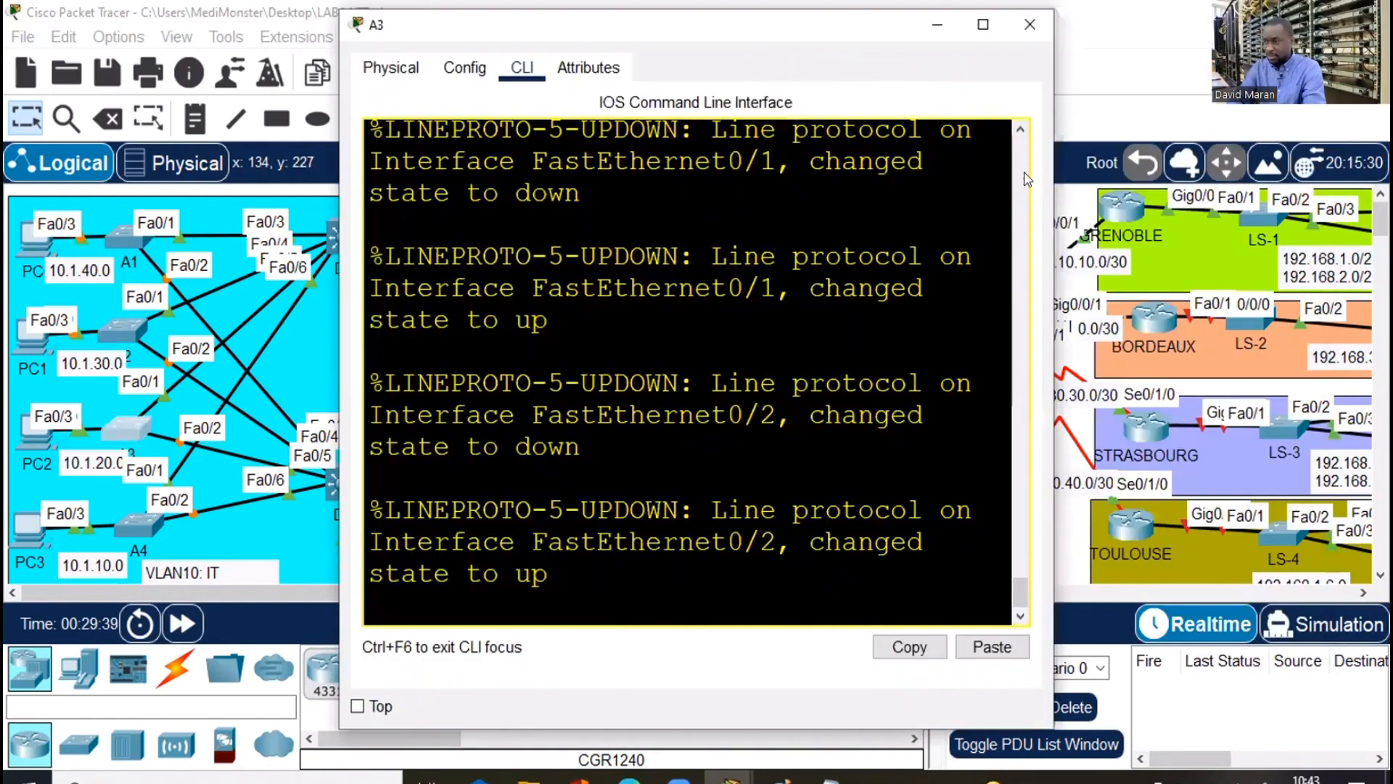
key(alt+Tab)
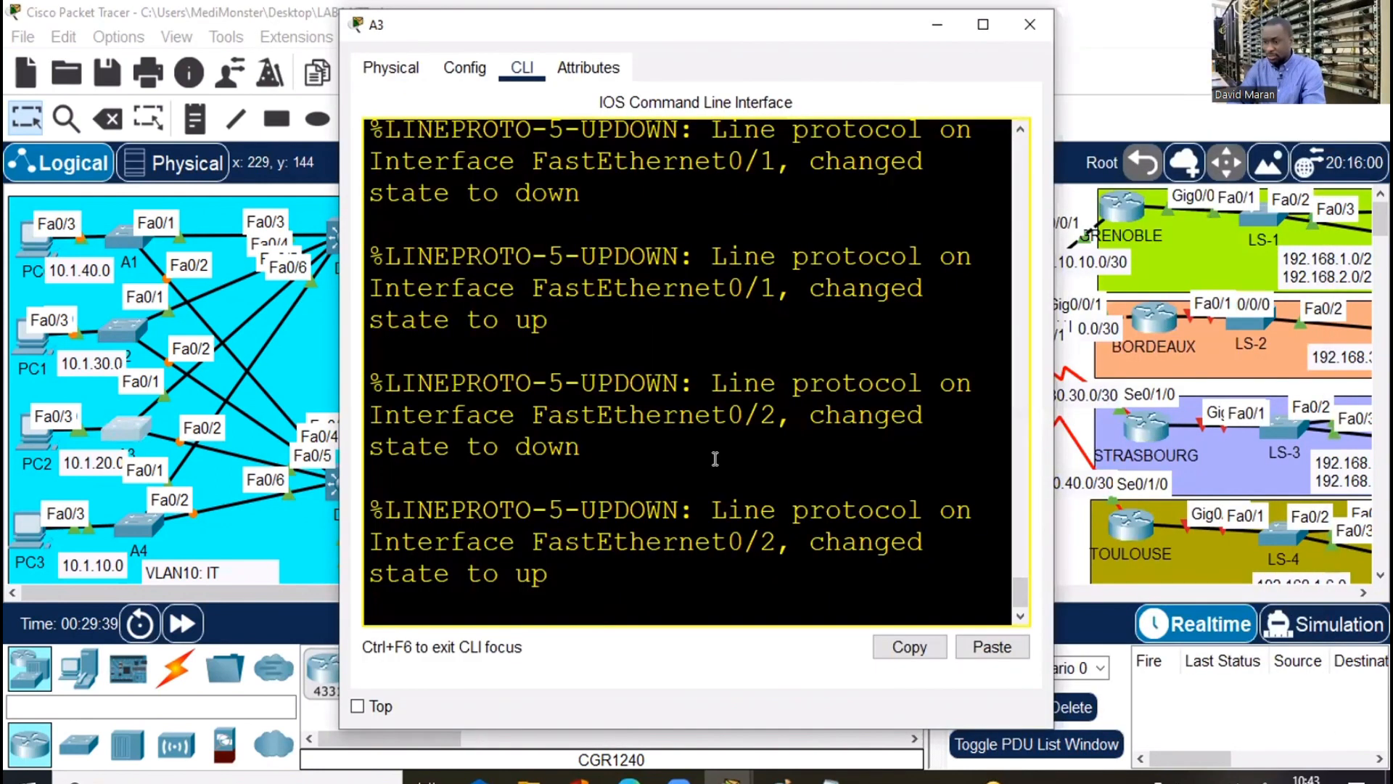
key(Return)
key(Return)
key(Return)
text(exi)
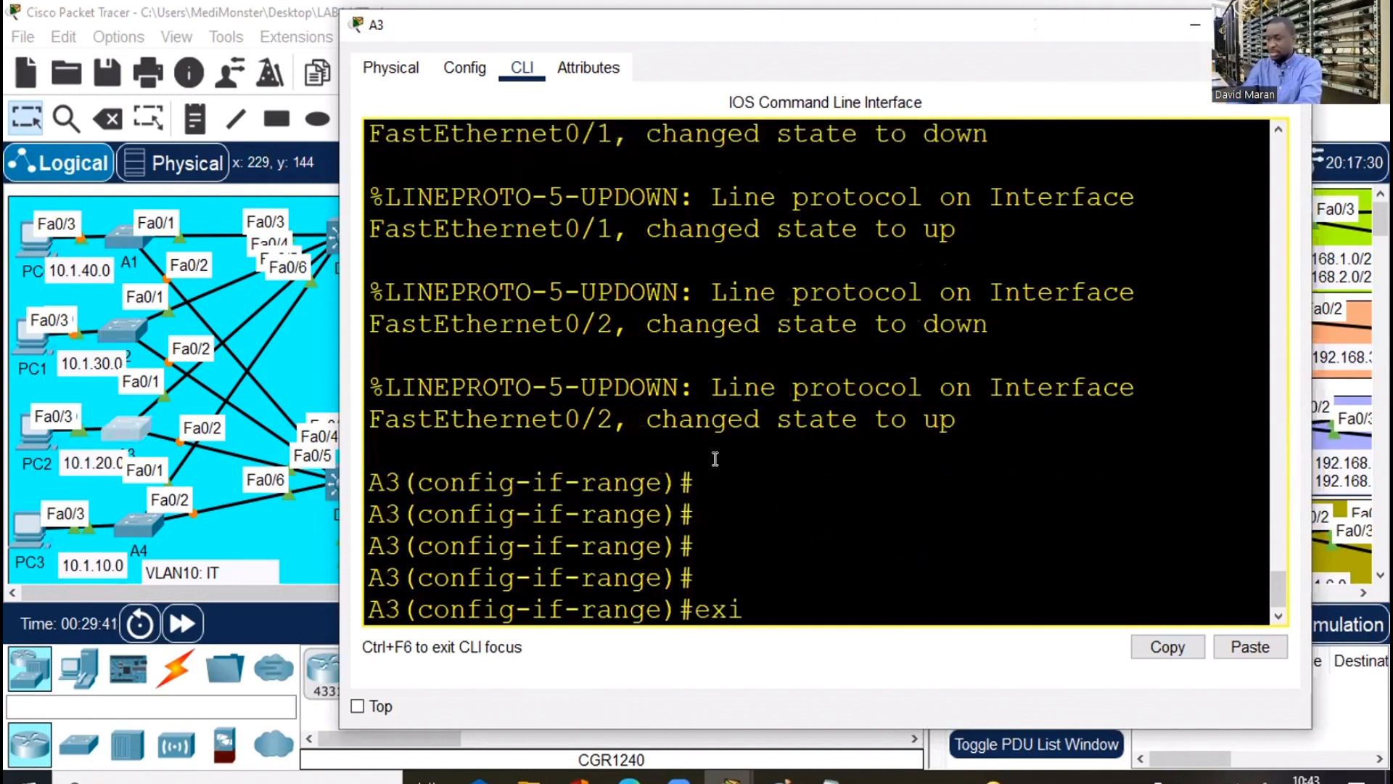
key(Return)
key(Return)
key(Return)
key(Return)
text(ig)#int)
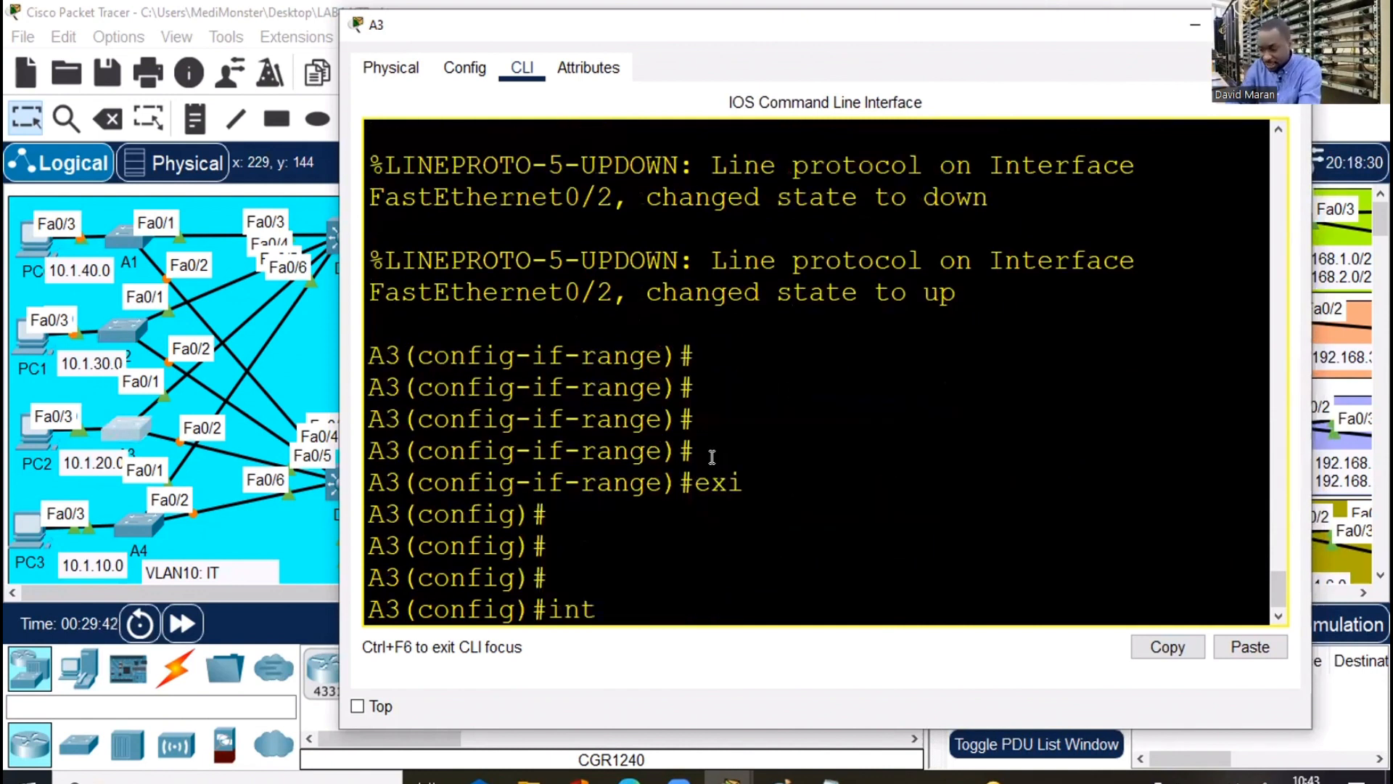
text( fa0/3)
key(Return)
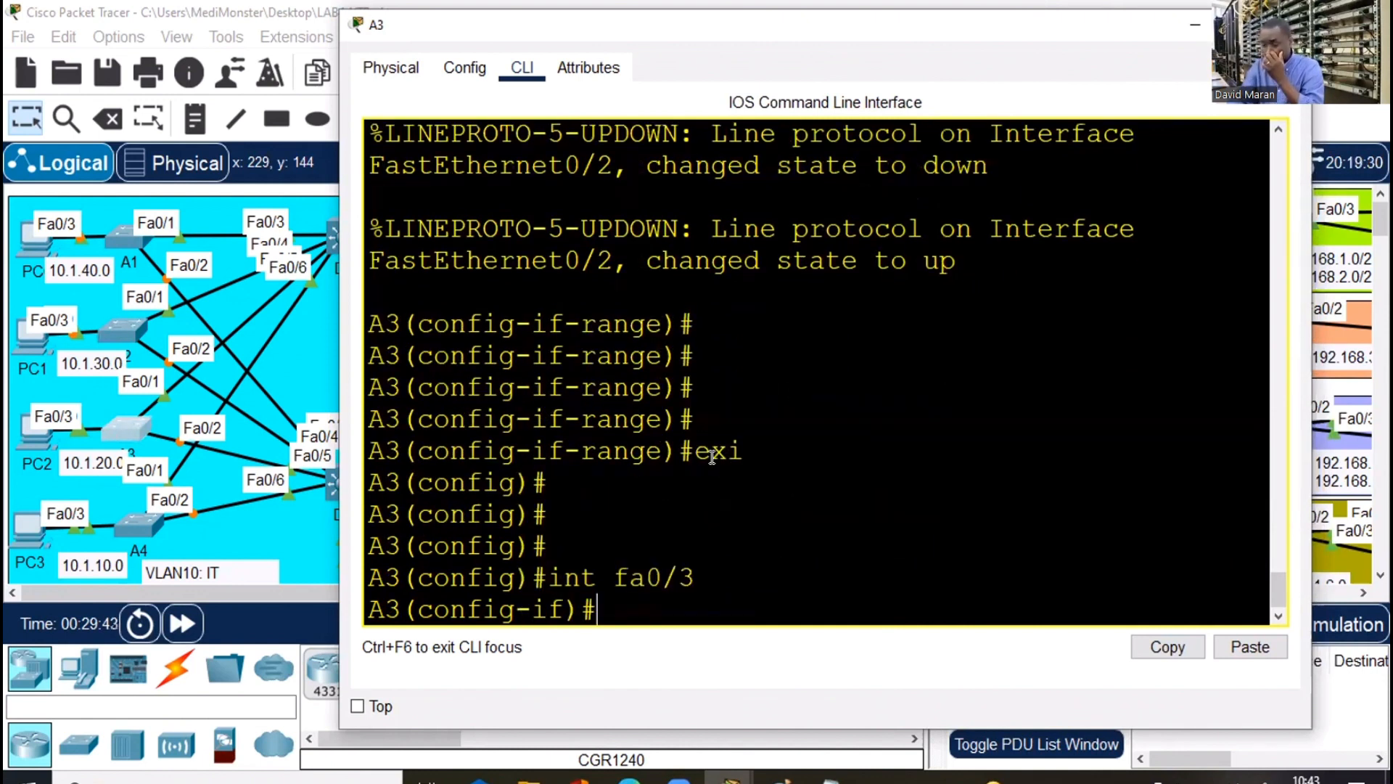
text(swi)
key(Tab)
text(m)
key(Tab)
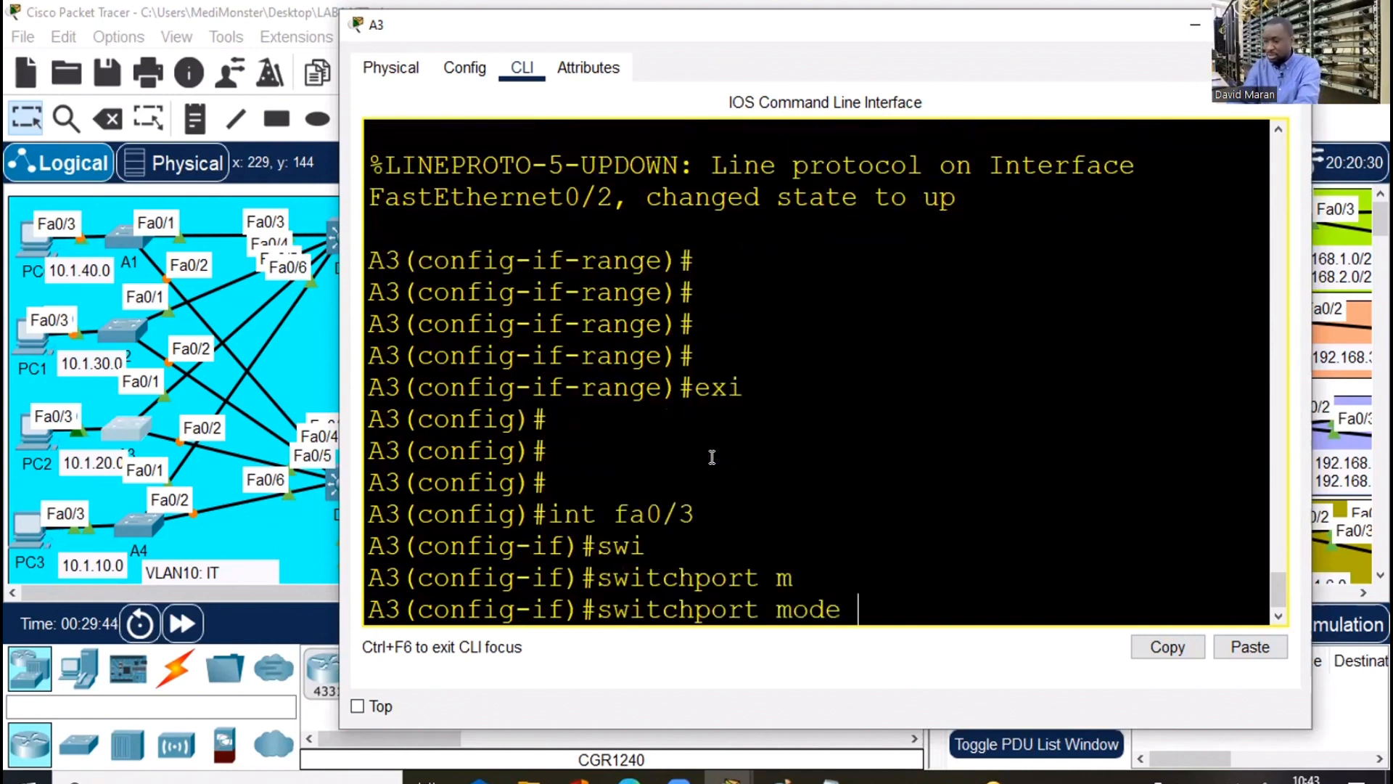
text(ac)
Assign A3's Fa0/3 to access VLAN 20 and close A3's window
key(Tab)
key(Return)
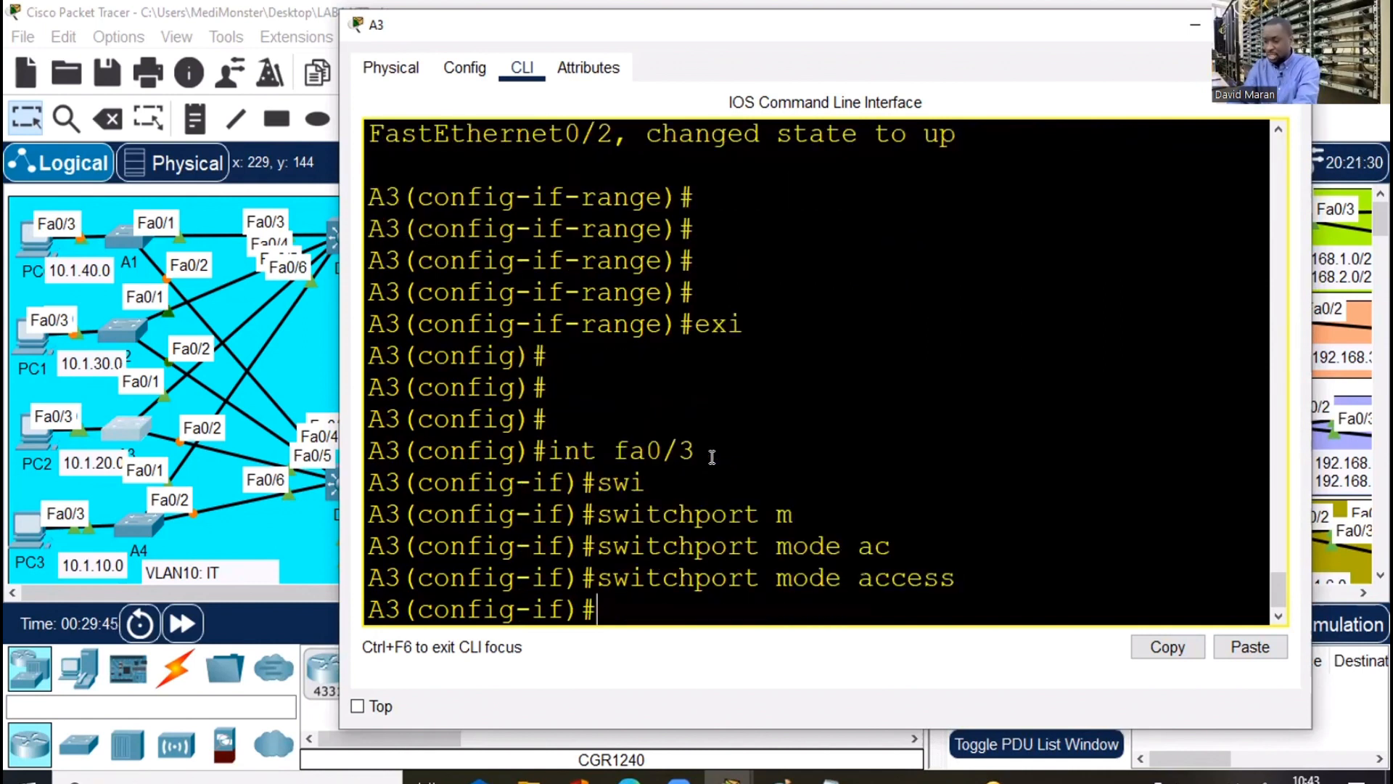
text(swi)
key(Tab)
text(ac)
key(Tab)
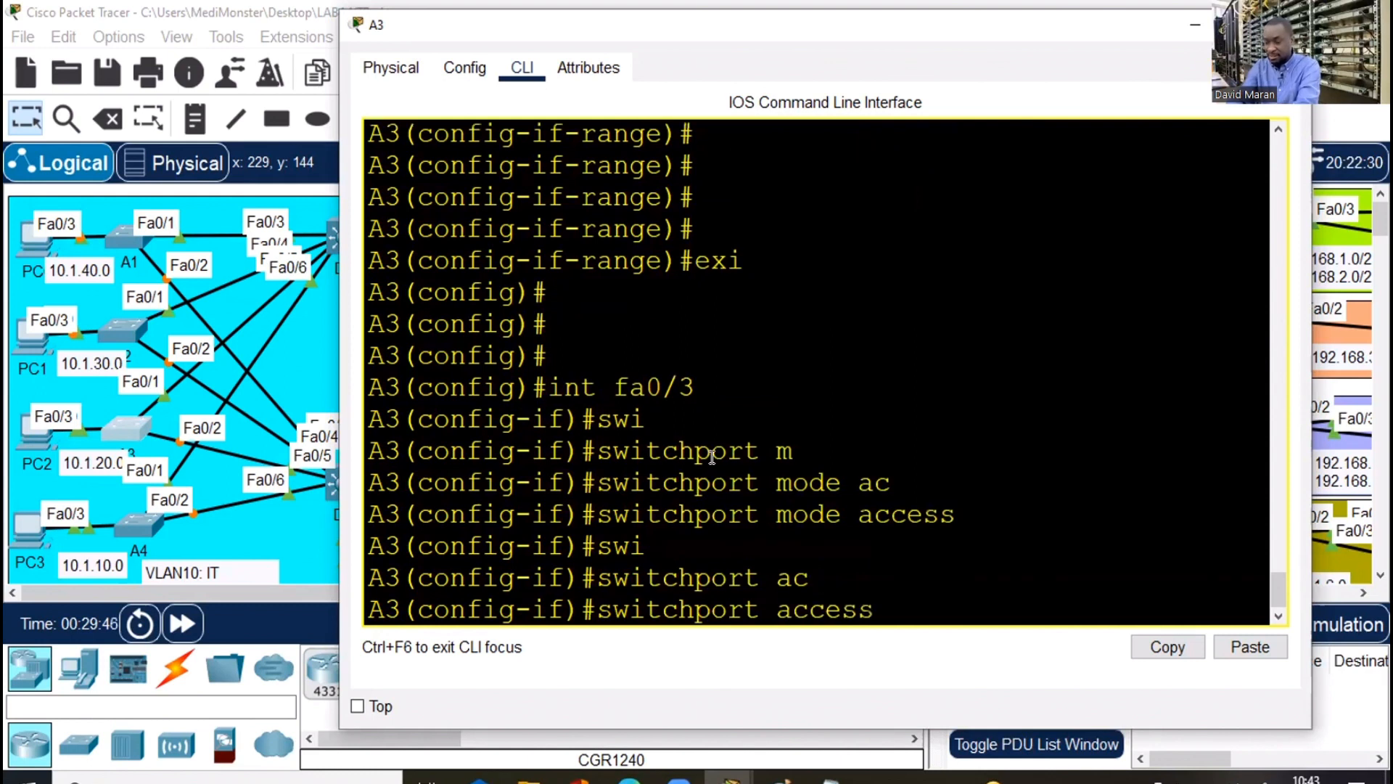
text(v)
key(Tab)
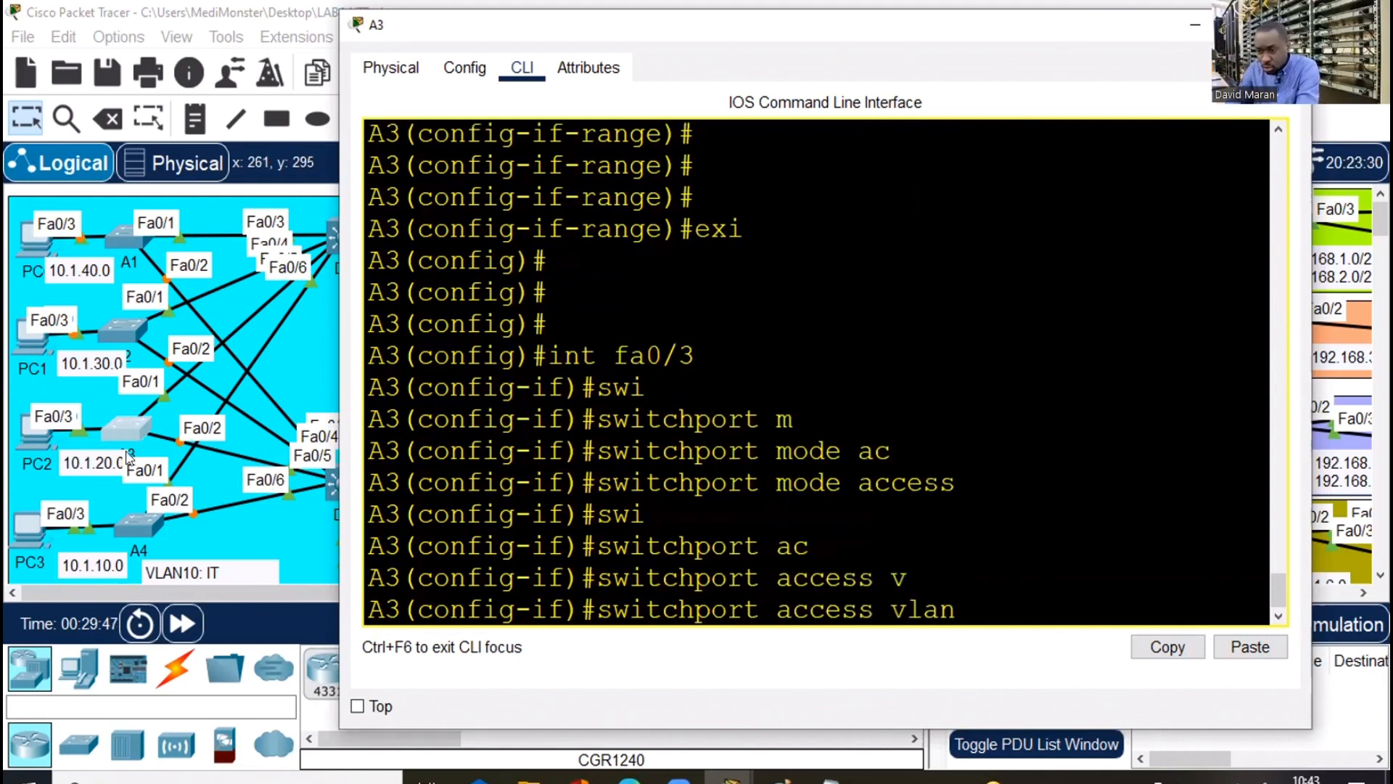
text(20)
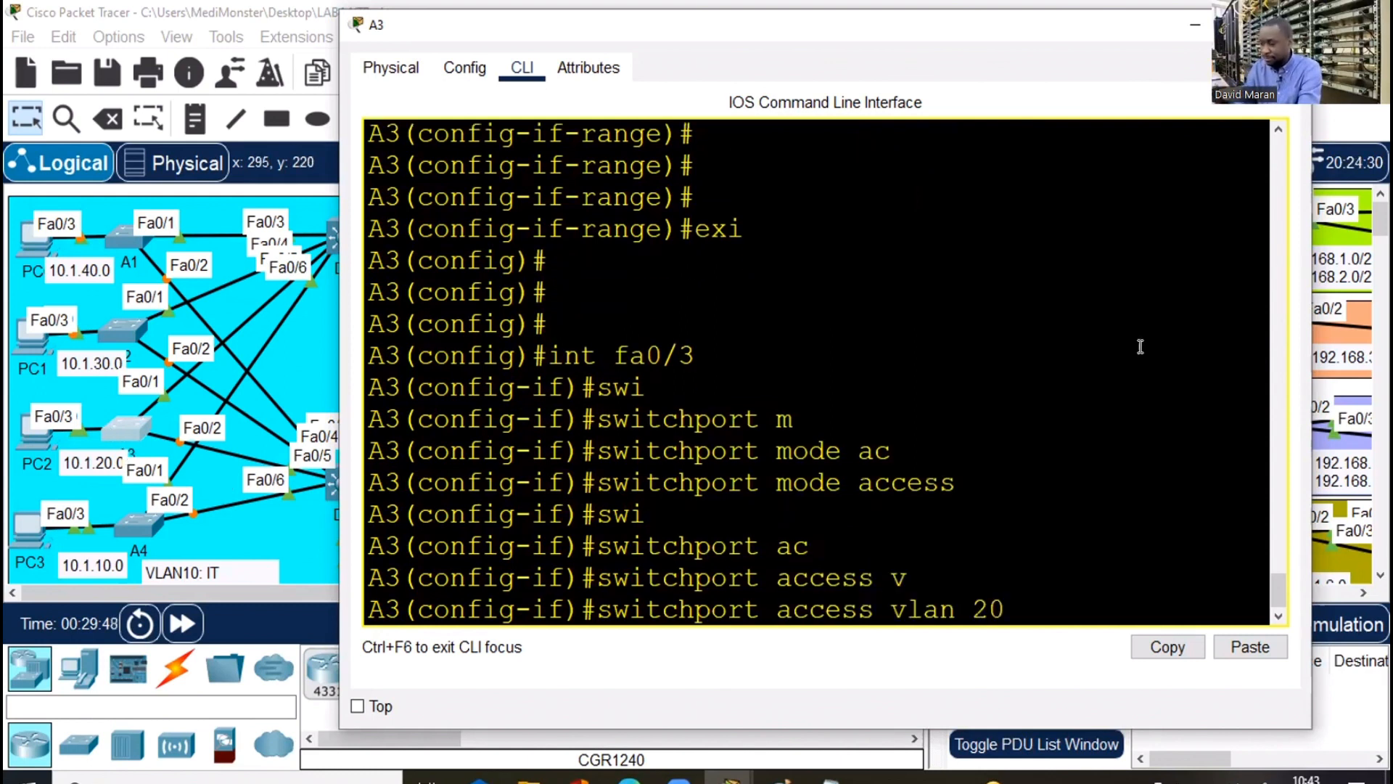
key(Return)
click(1295, 24)
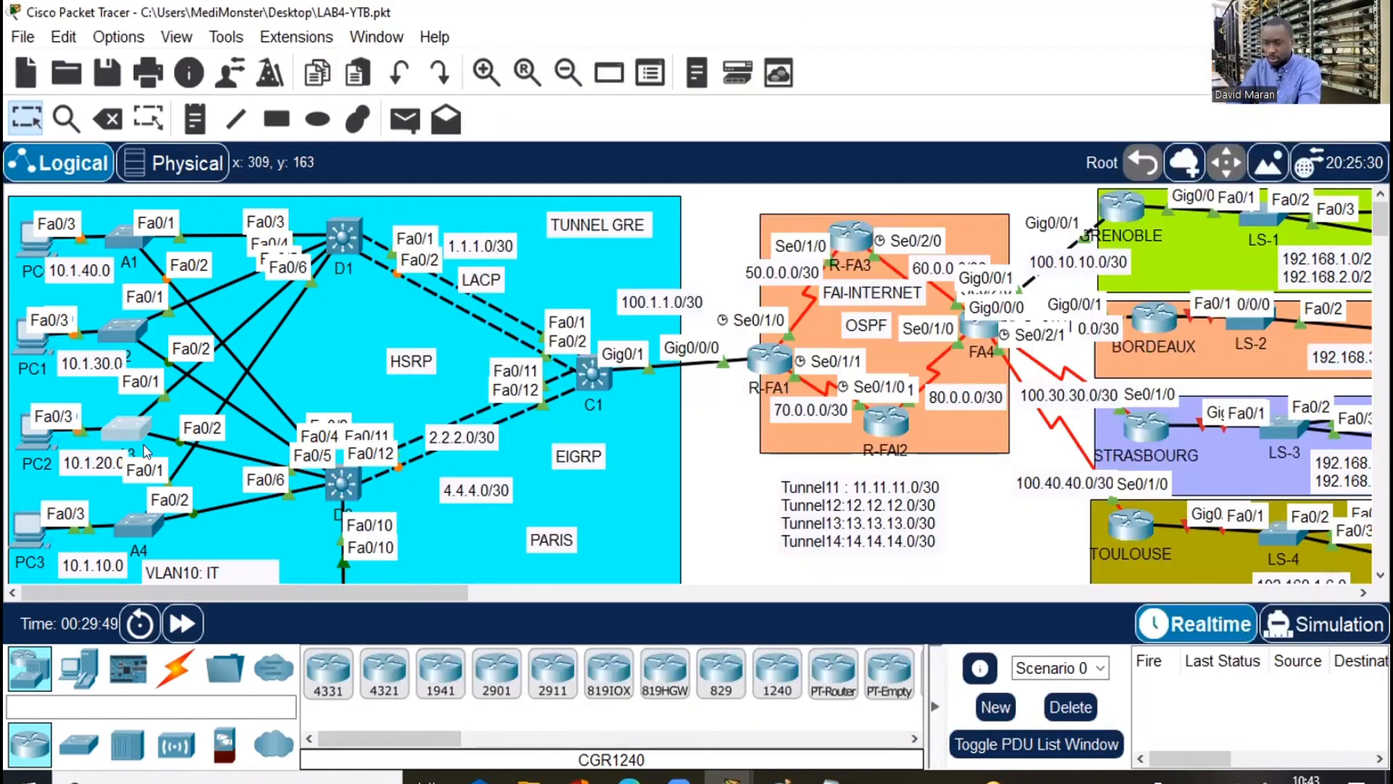
On A4, leave the interface range and put Fa0/3 into access mode
click(133, 518)
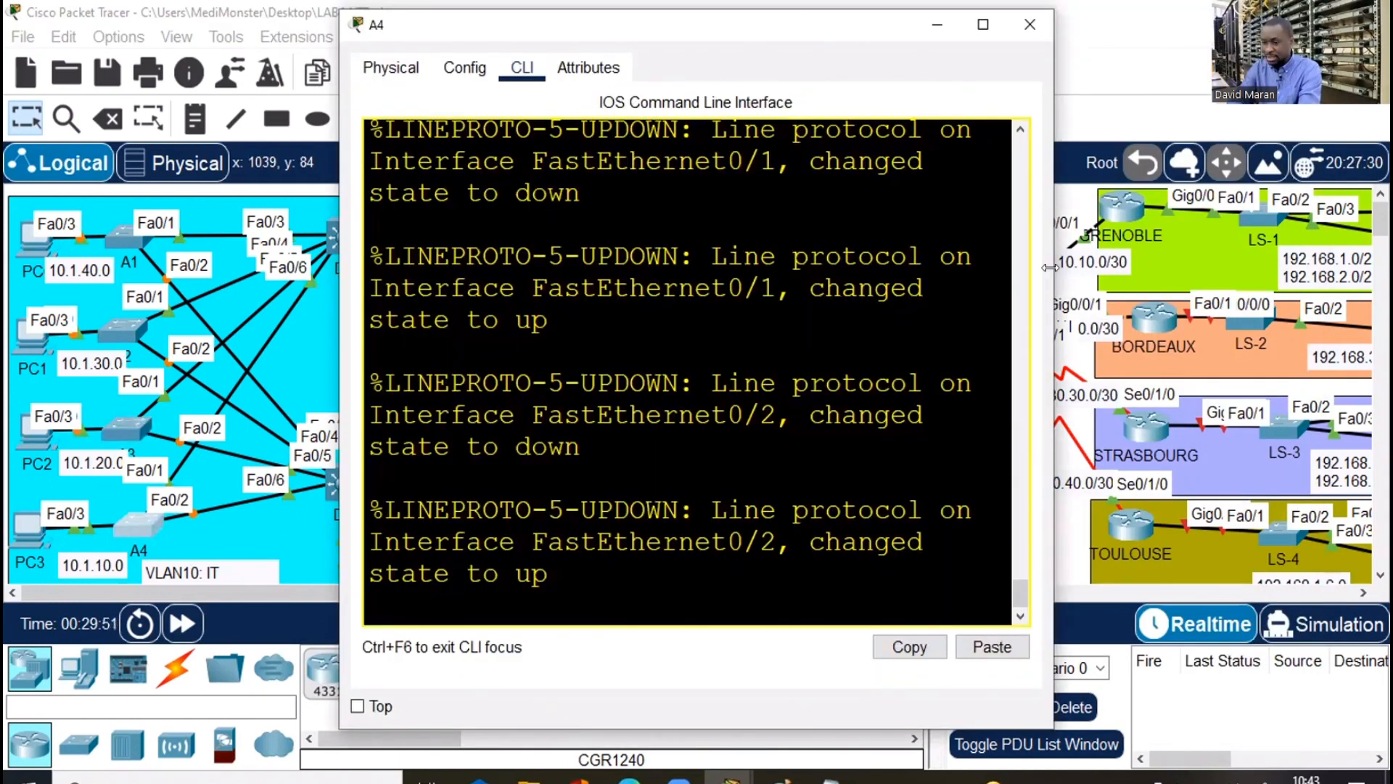
drag(1050, 267, 1376, 267)
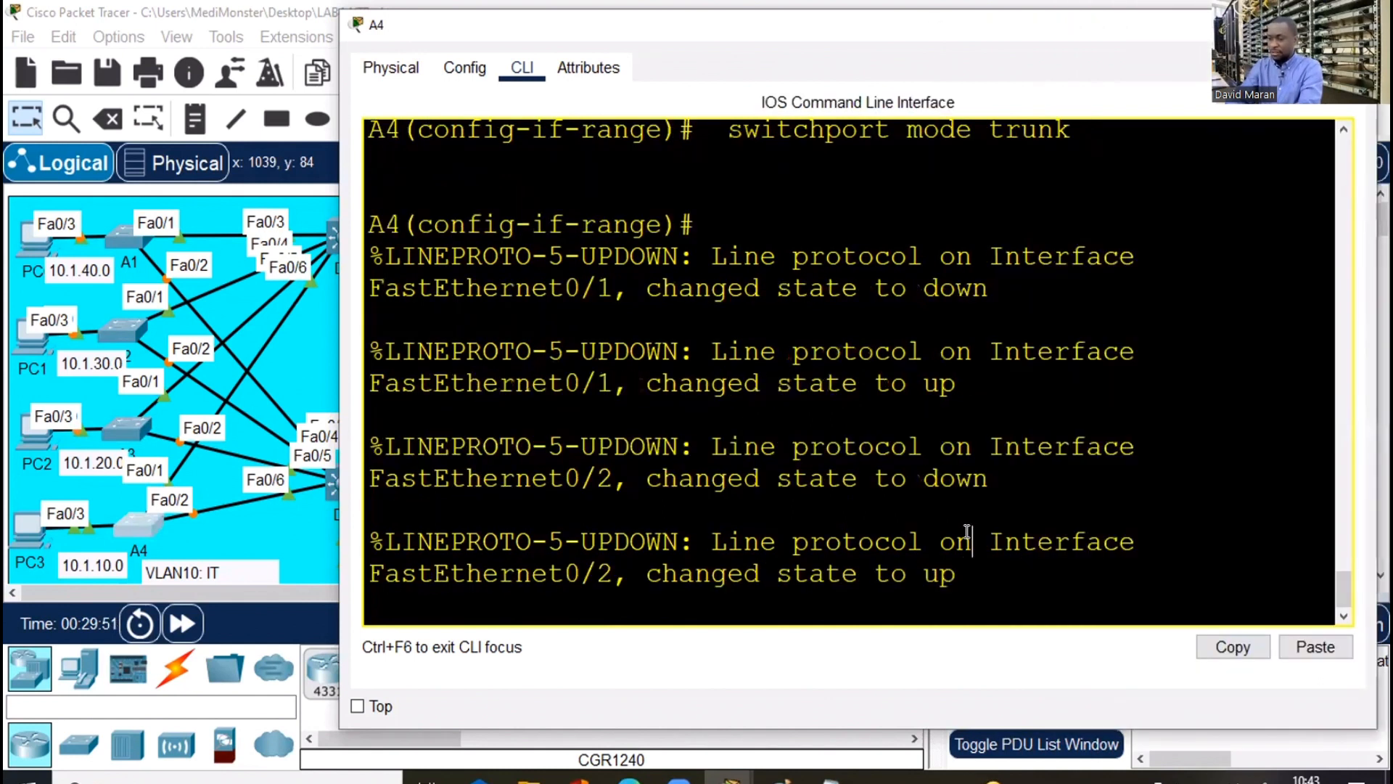
key(Return)
key(Return)
key(Return)
key(Return)
text(exi)
key(Return)
key(Return)
text(ig)#i)
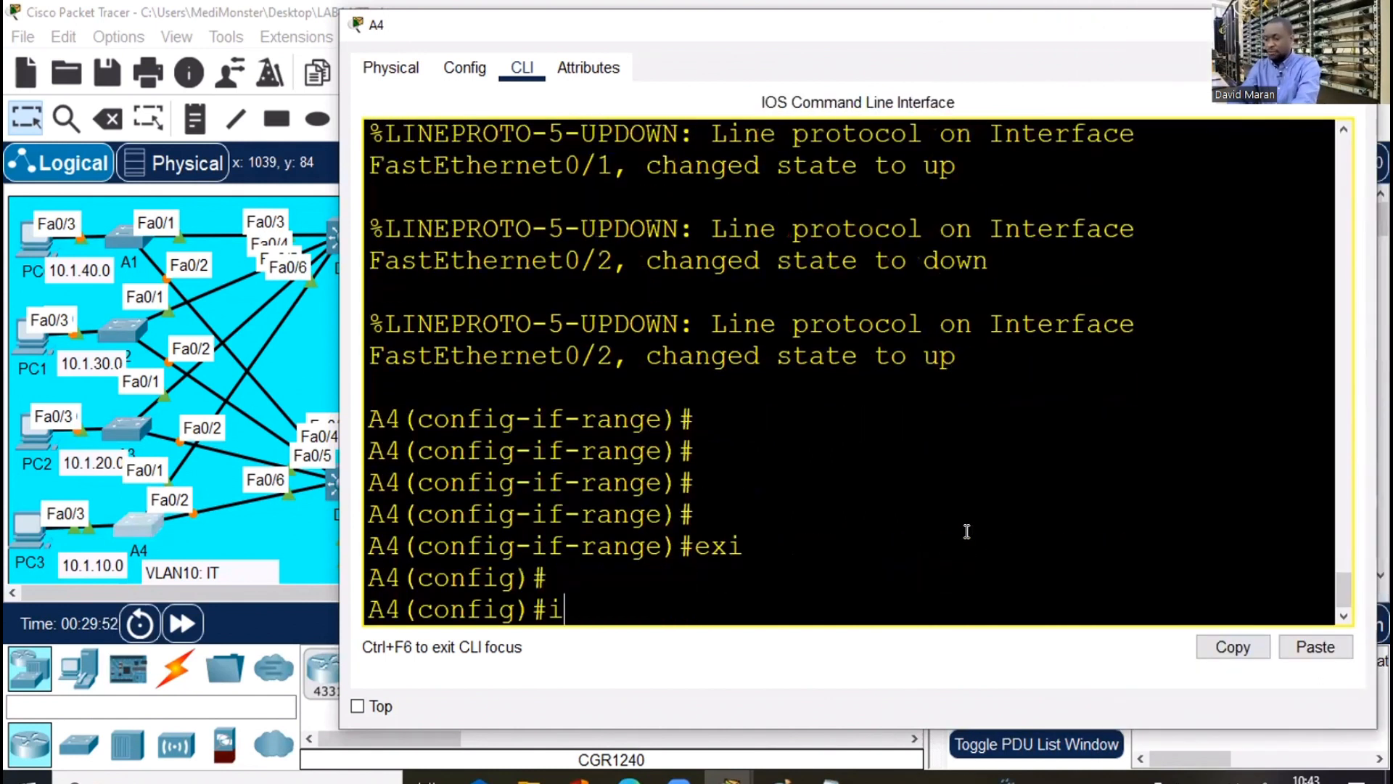
text(nt fa0/3)
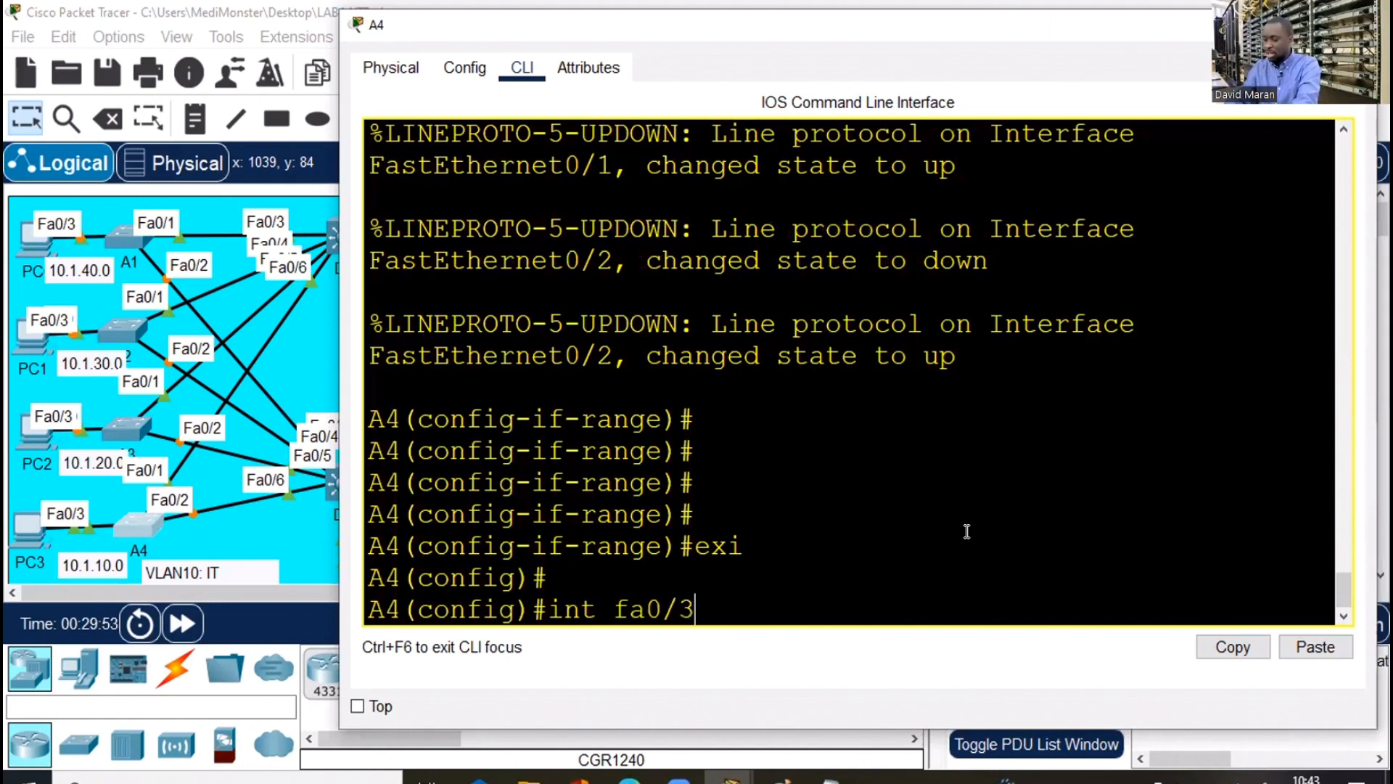
key(Return)
text(swi)
key(Tab)
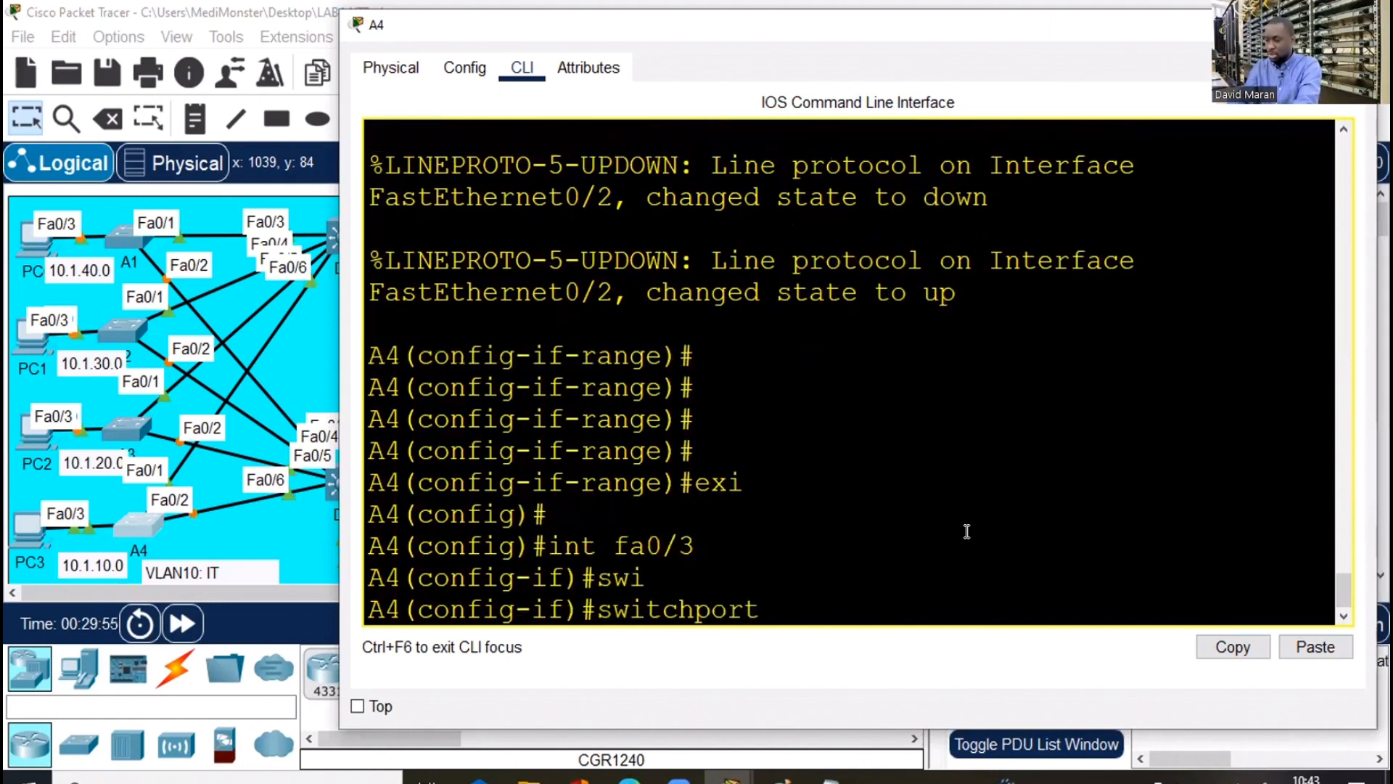
text(m)
text(o)
key(Tab)
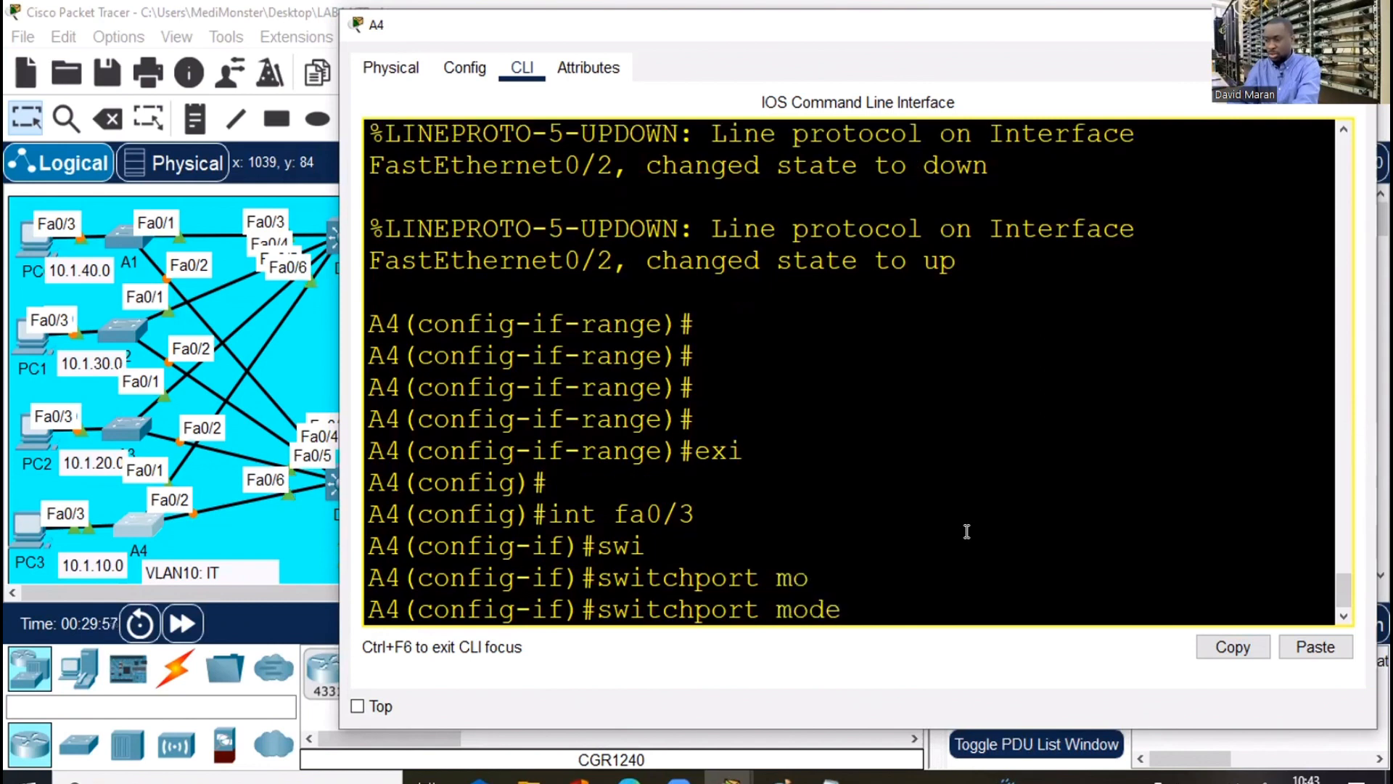
text(ac)
key(Tab)
key(Return)
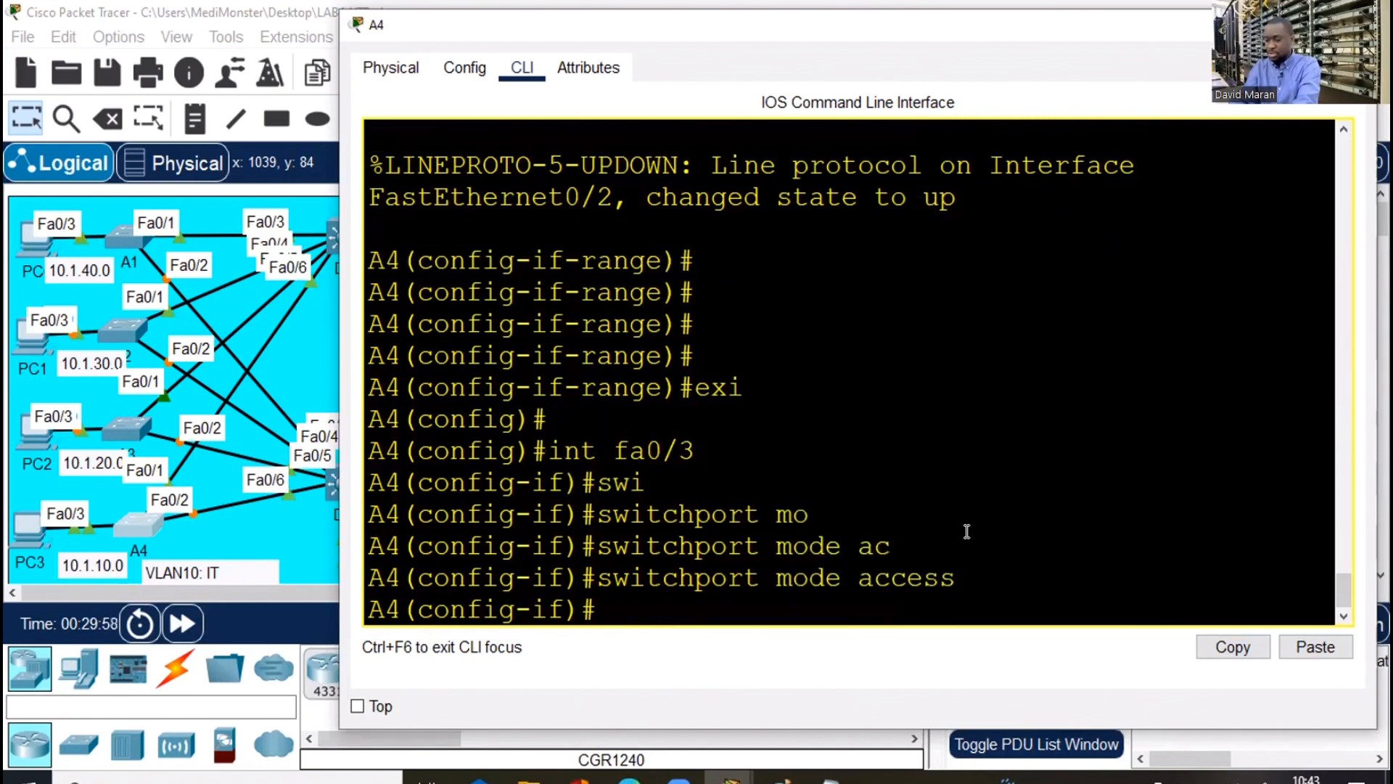
Assign A4's Fa0/3 to access VLAN 10
text(swi)
key(Tab)
text(ac)
key(Tab)
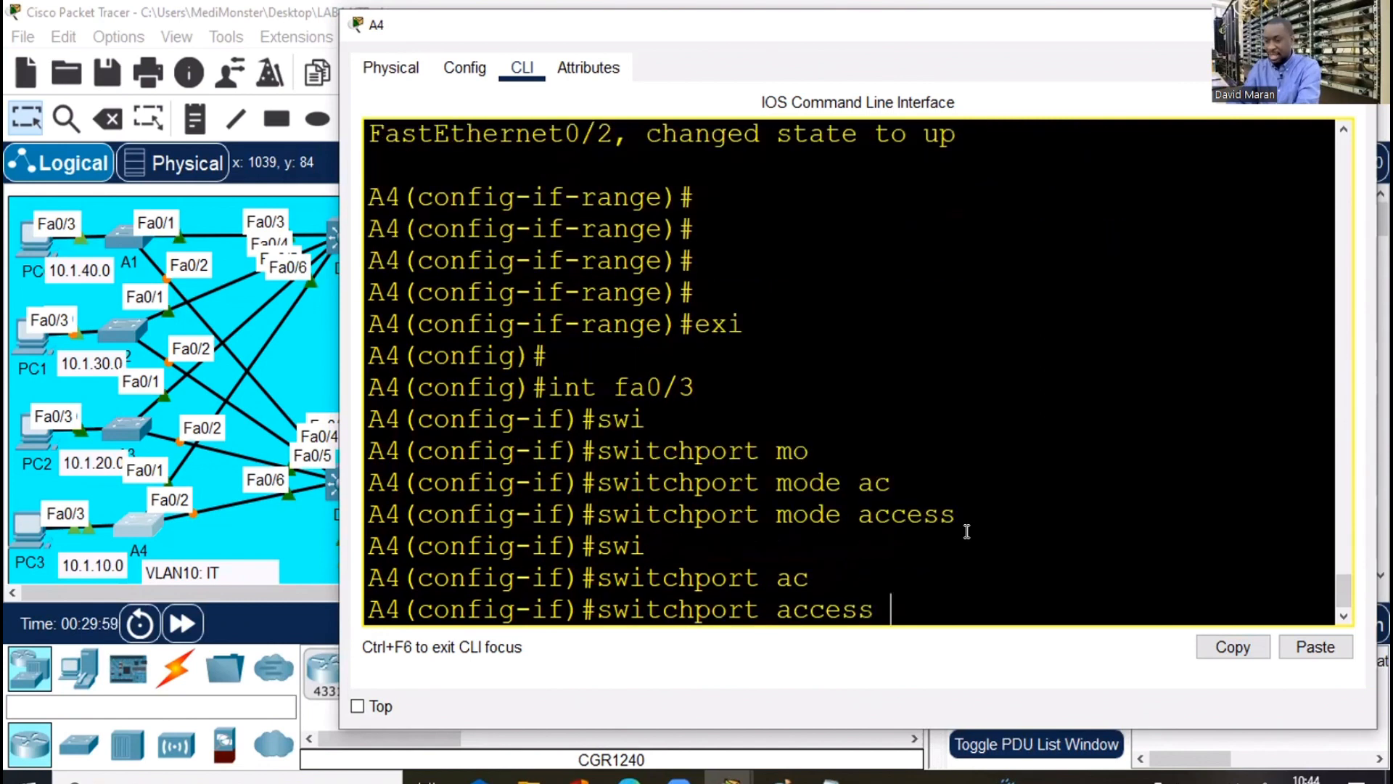
text(v)
key(Tab)
text(10)
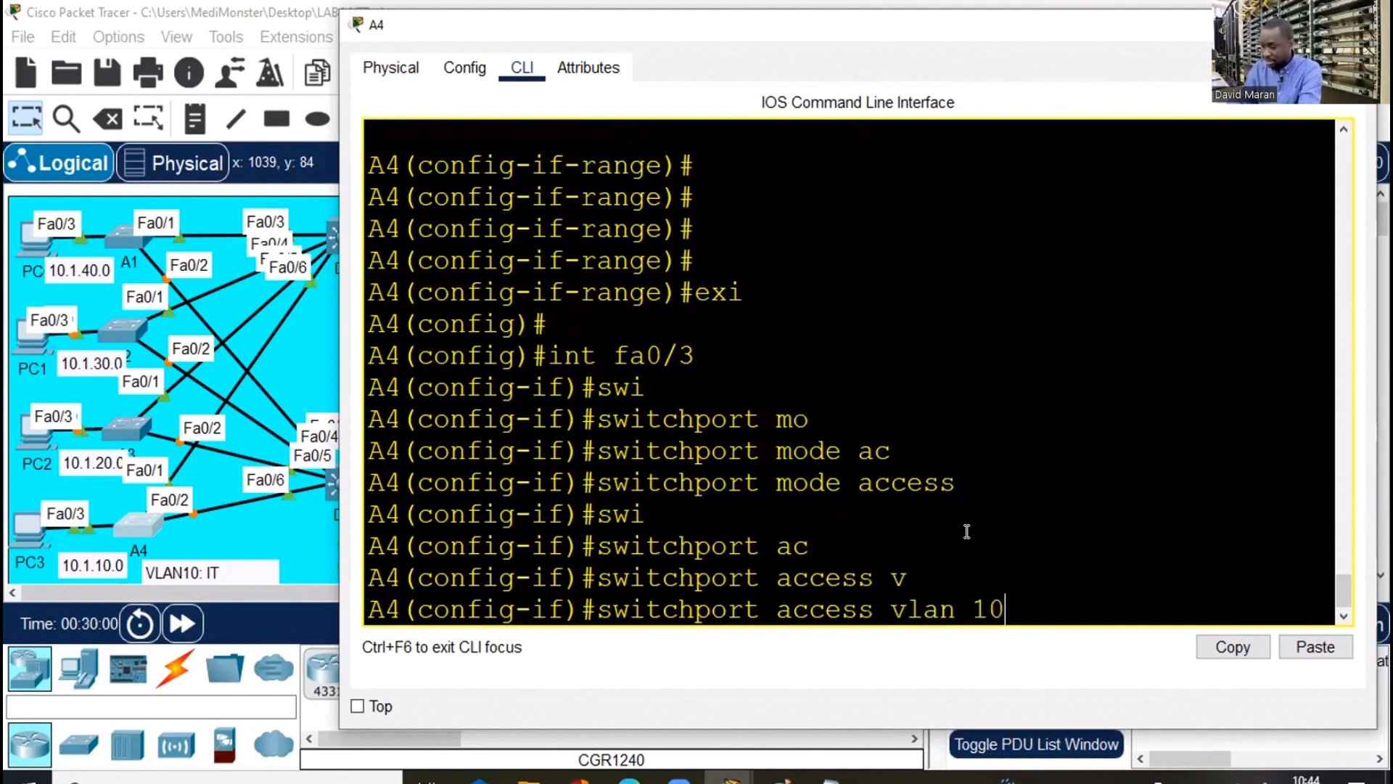
key(Return)
key(Return)
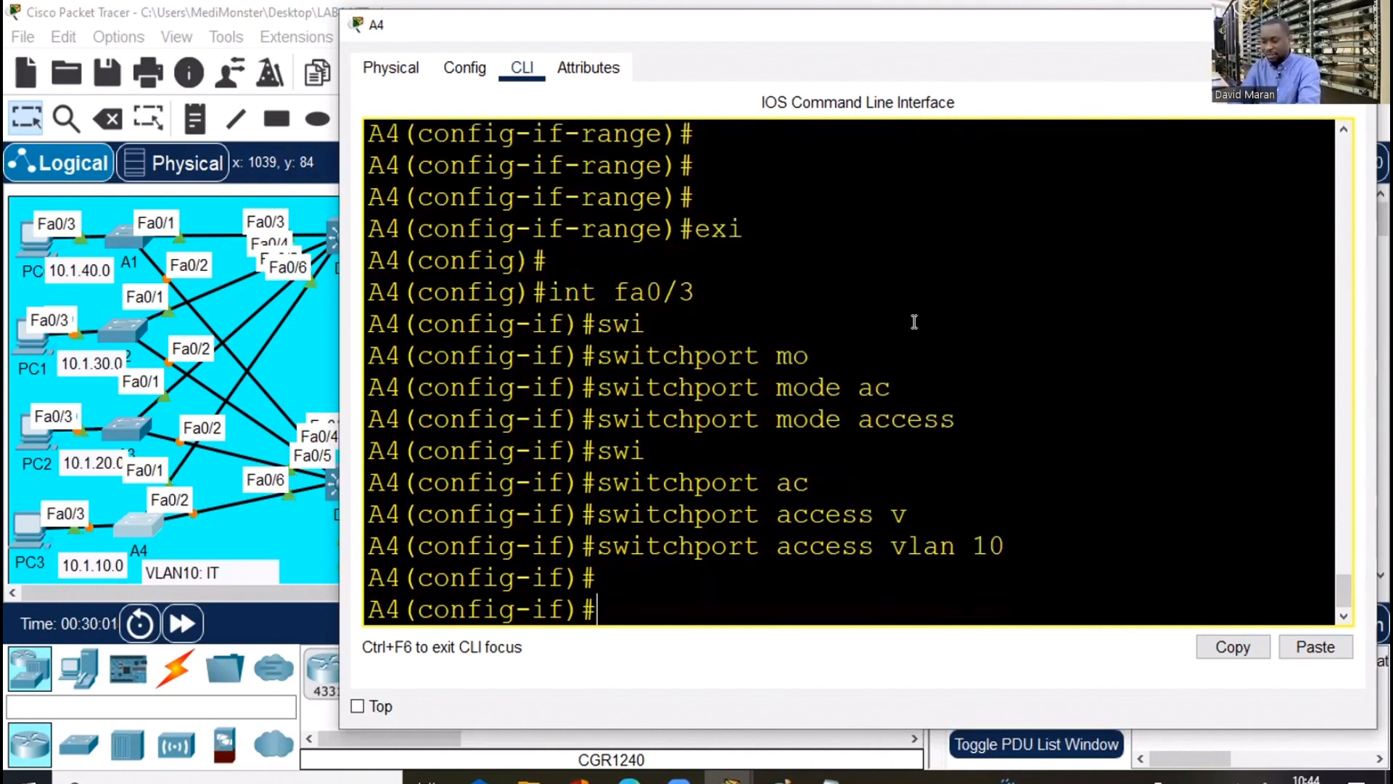
Run show vlan brief on A4 and confirm VLAN 10 IT lists Fa0/3
text(end)
key(Return)
key(Return)
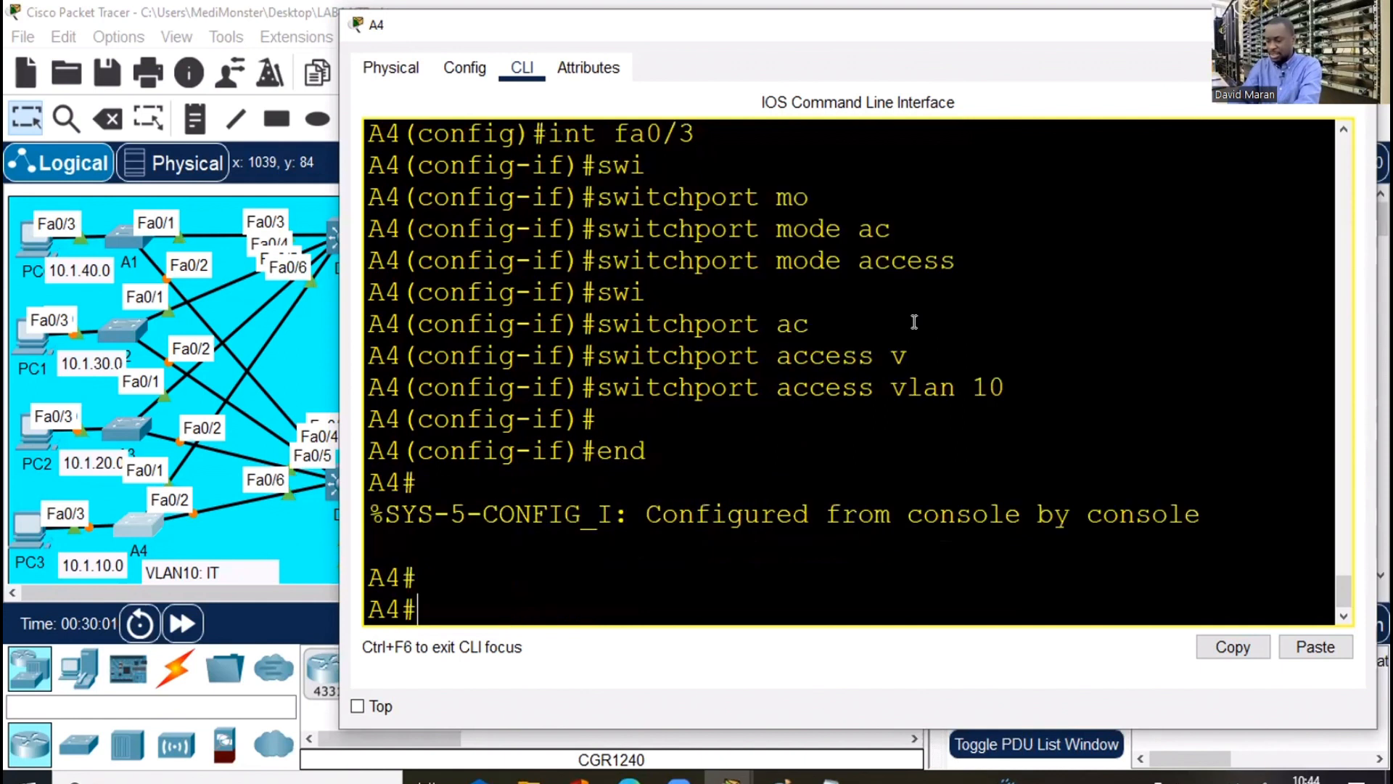
key(Return)
key(Return)
key(Return)
text(sh )
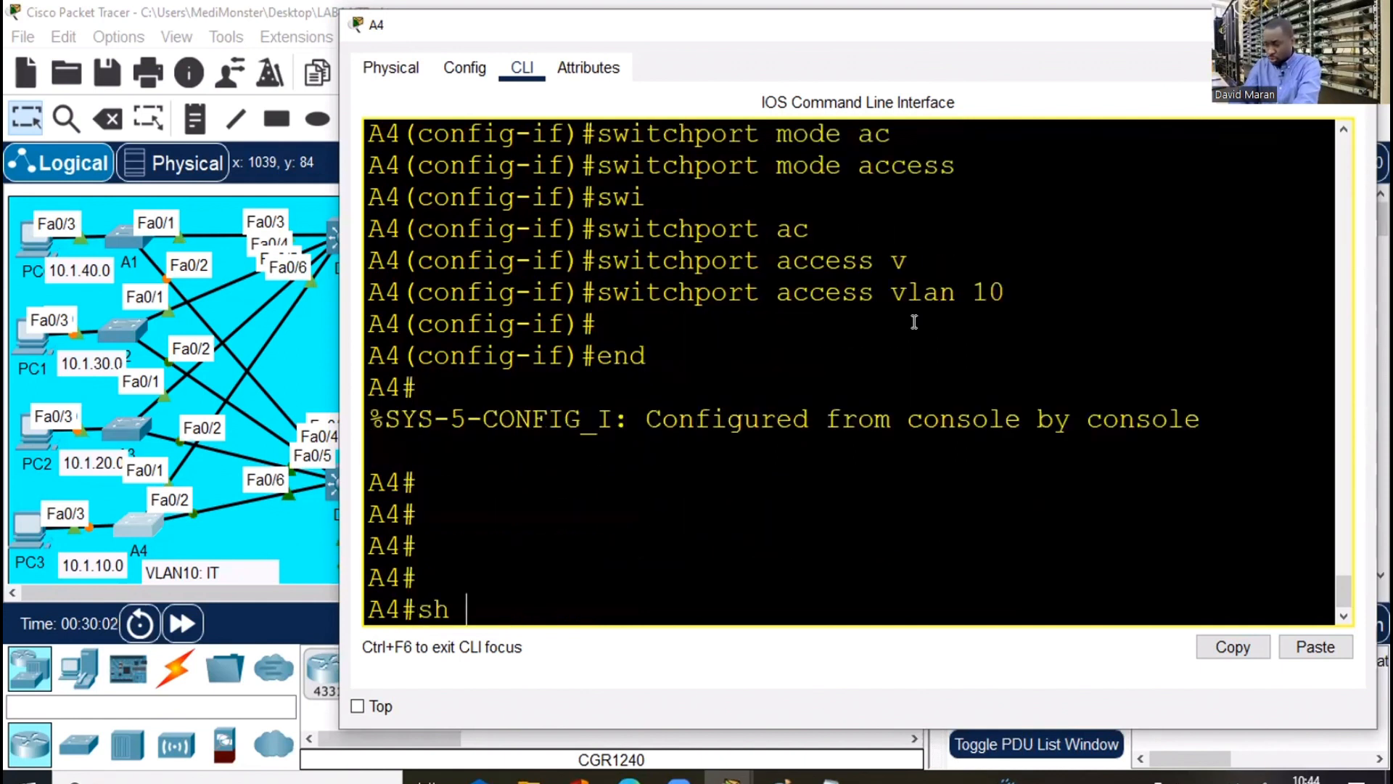
text(vlan bri)
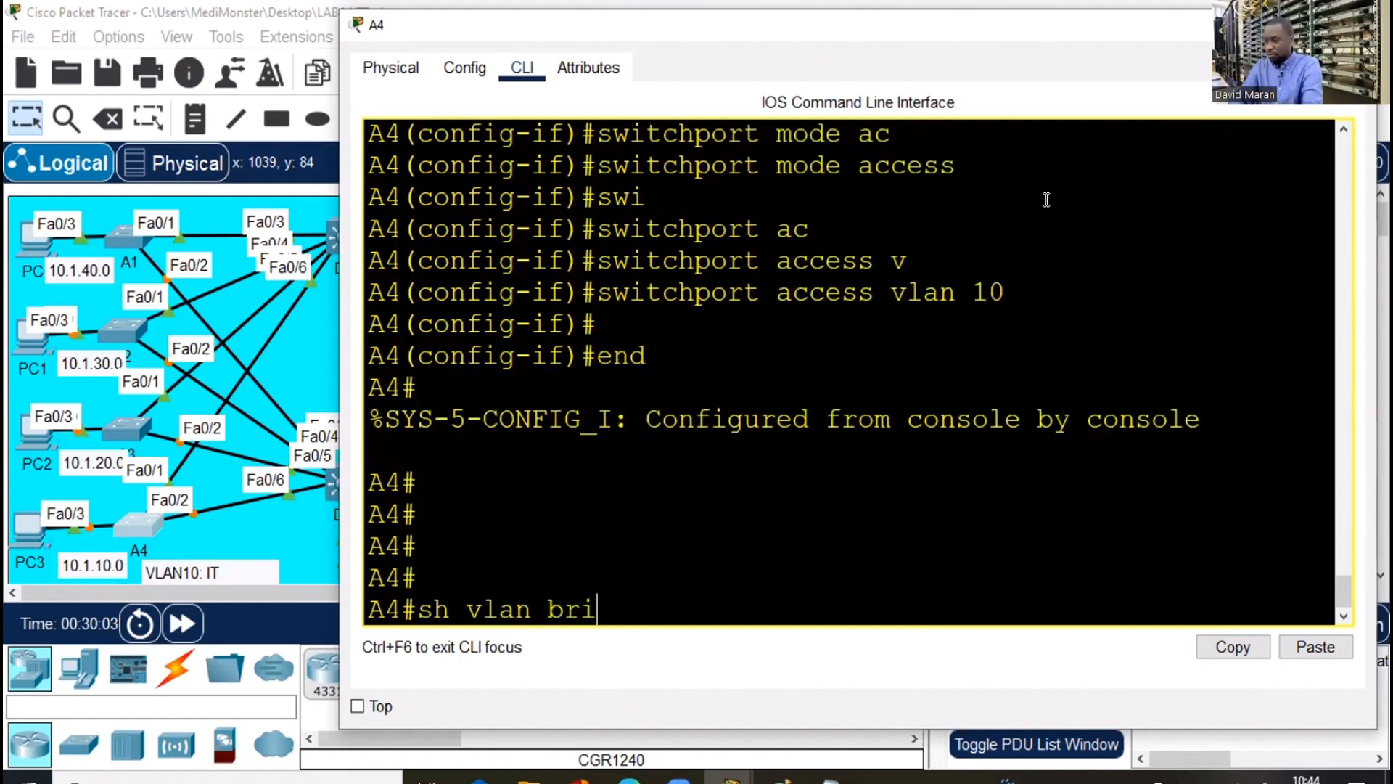
key(Return)
click(1306, 25)
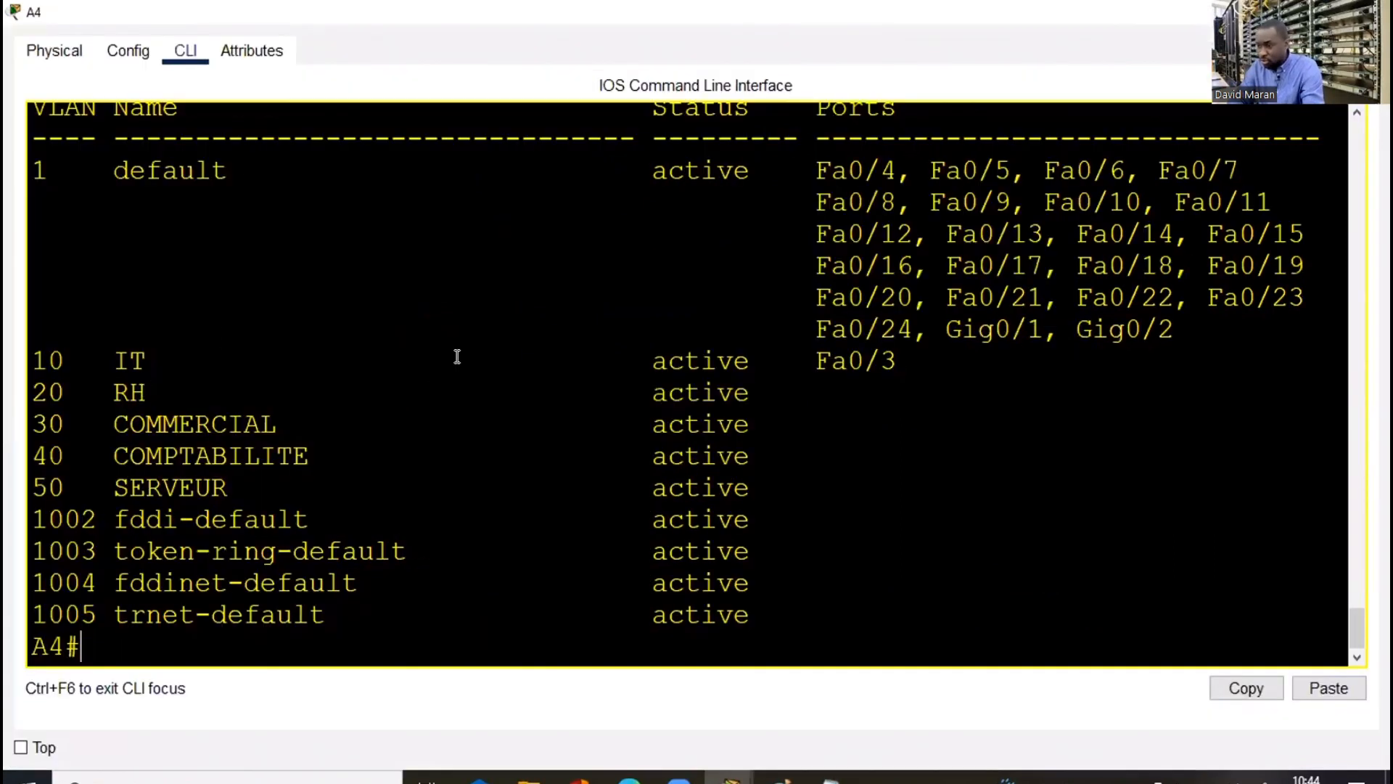
drag(900, 360, 51, 331)
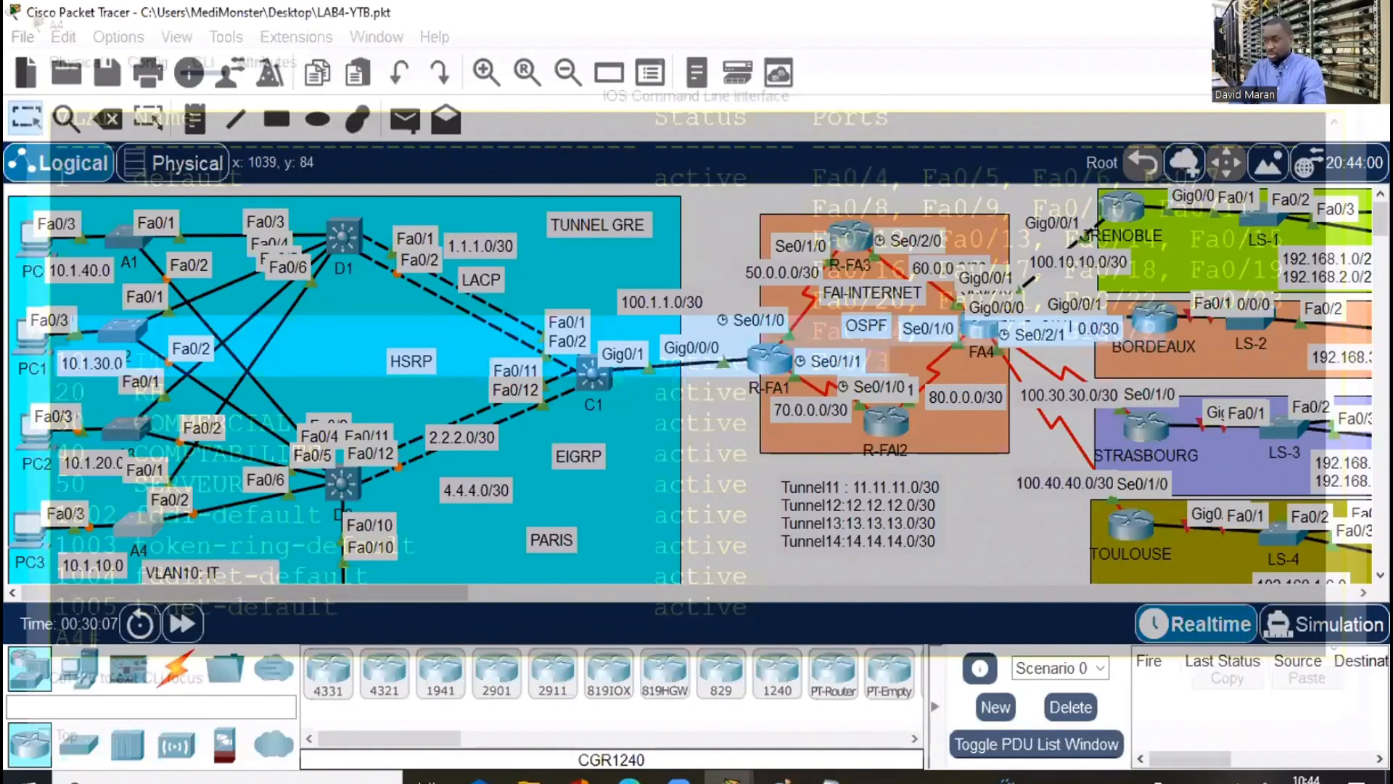
Check the server-farm switch's existing VLANs with show vlan brief
scroll(697, 384, down, 3)
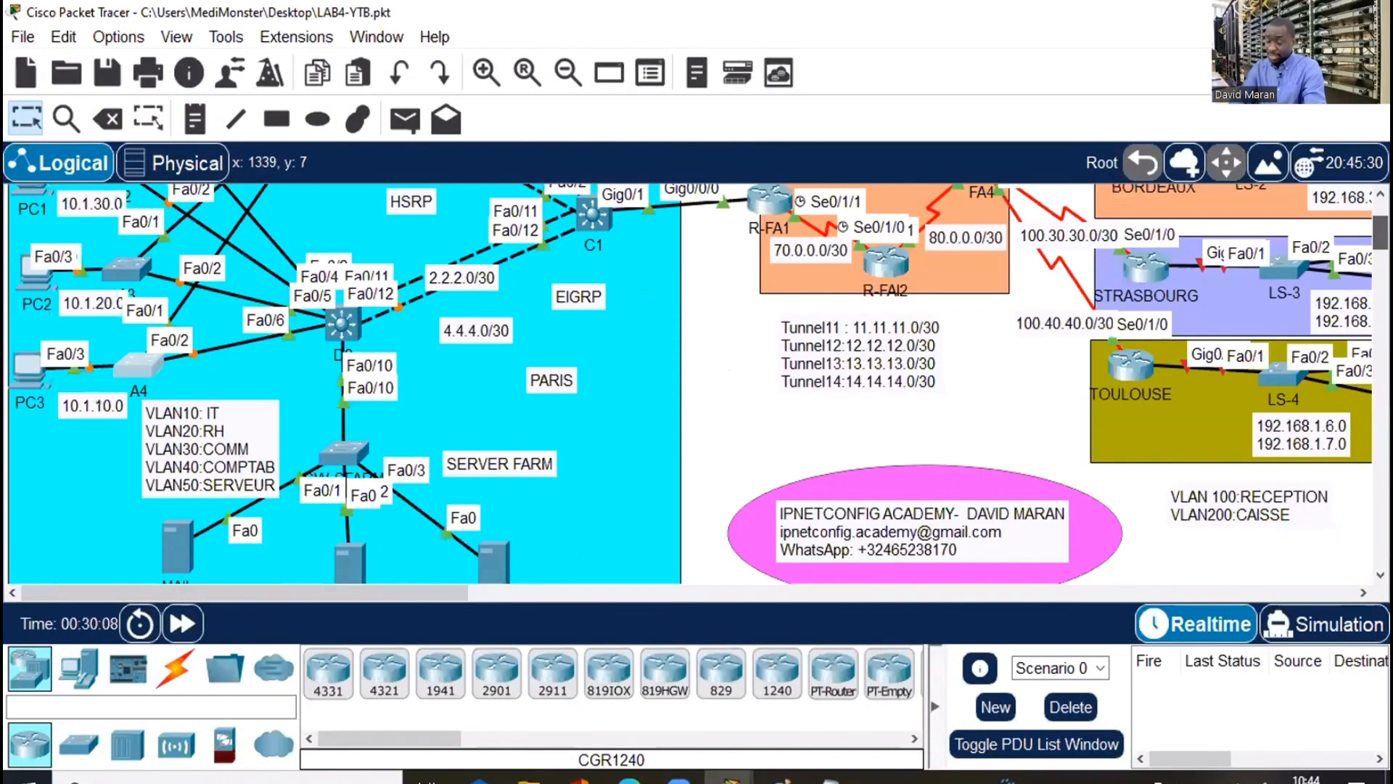
scroll(696, 384, down, 1)
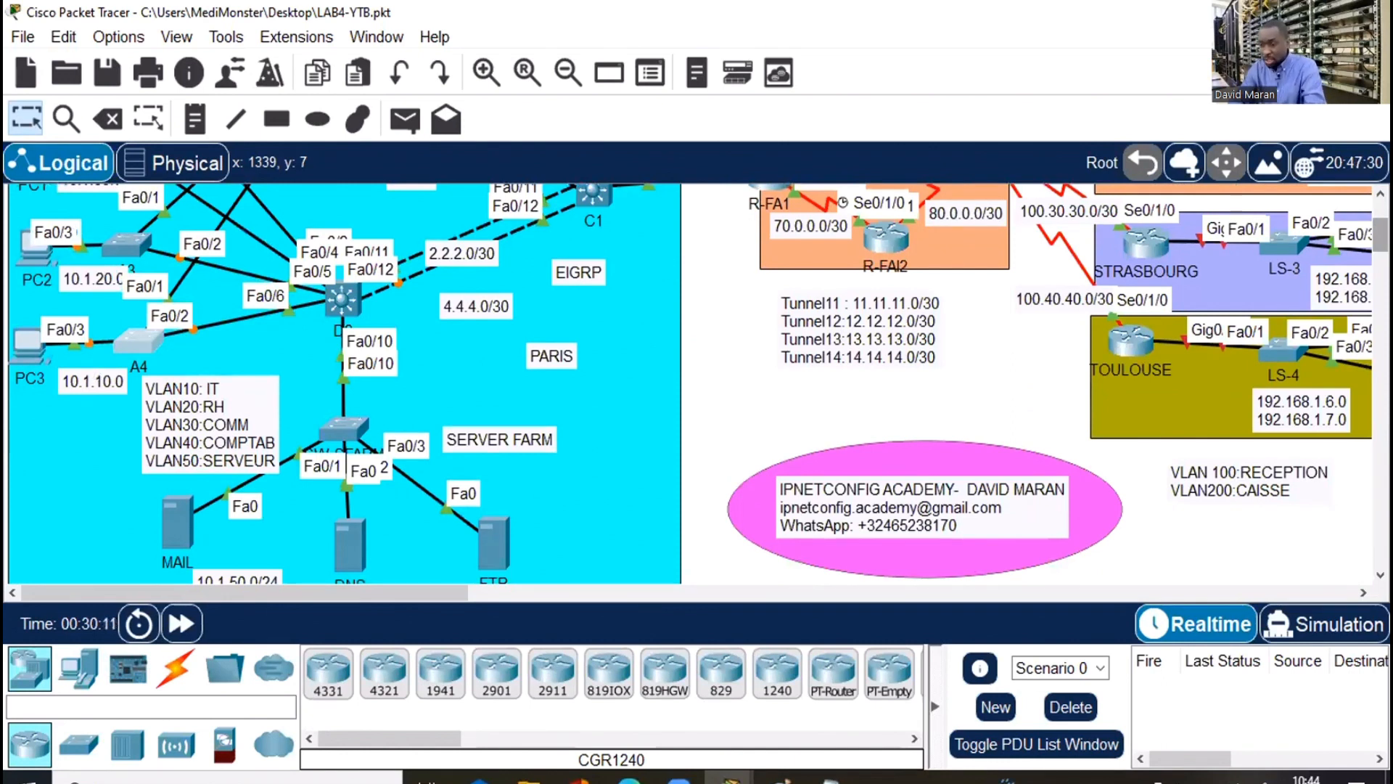
scroll(268, 389, down, 1)
scroll(268, 389, down, 3)
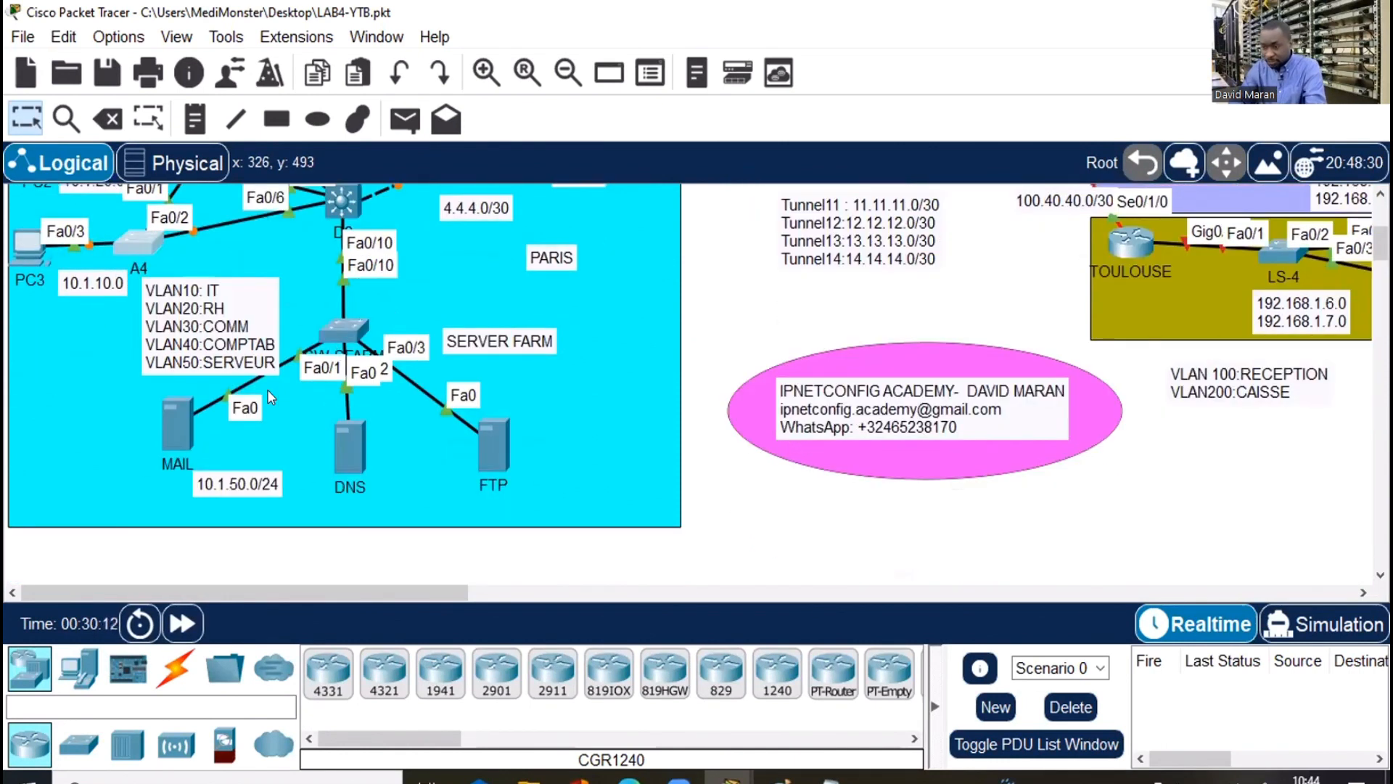
click(321, 328)
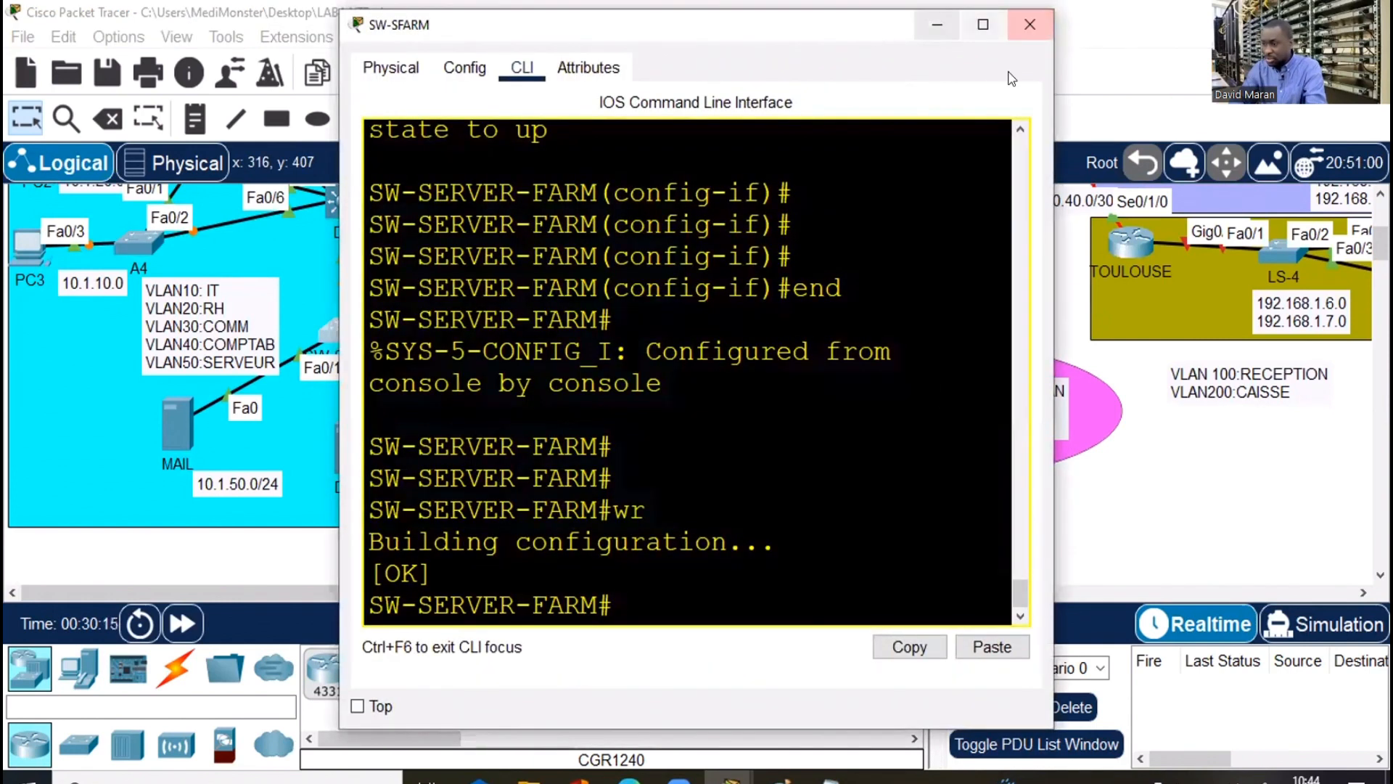
text(sh vl)
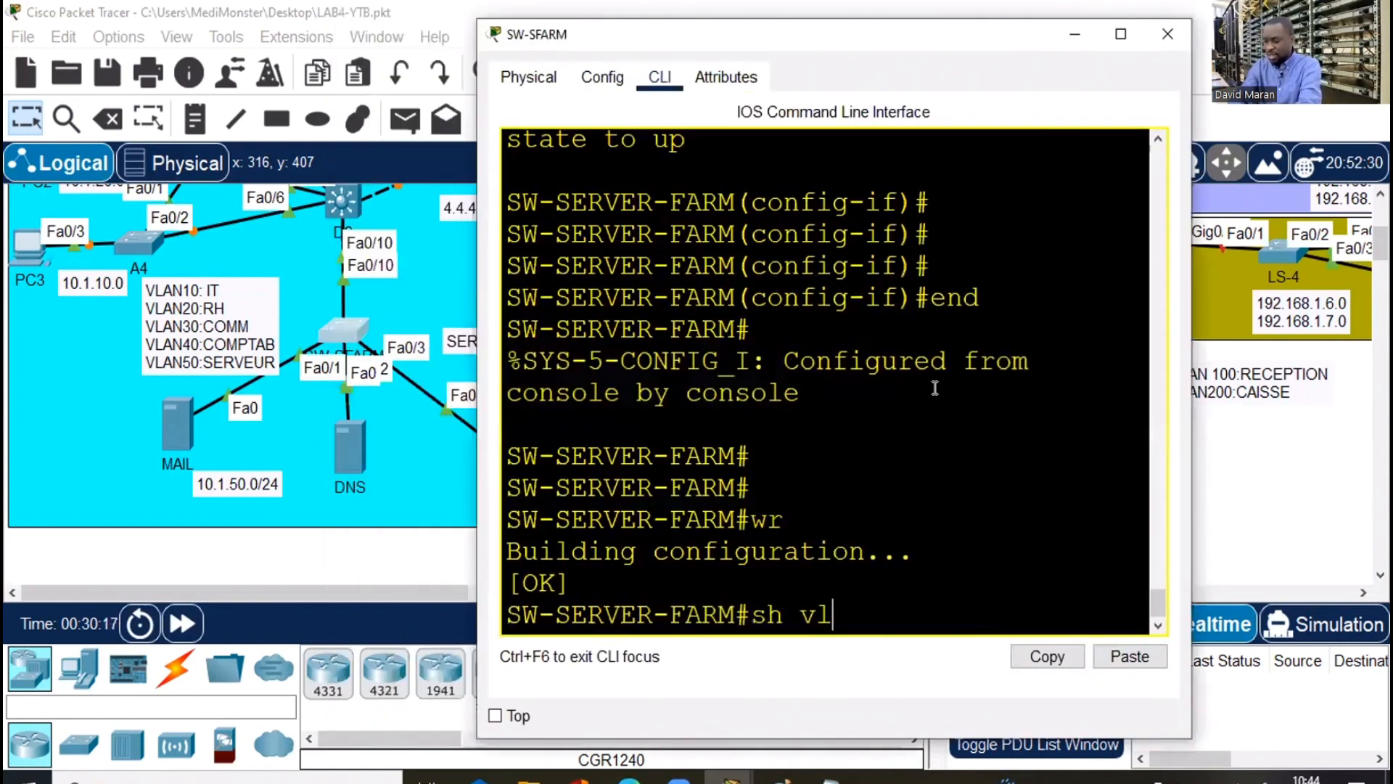
text(an b)
key(Return)
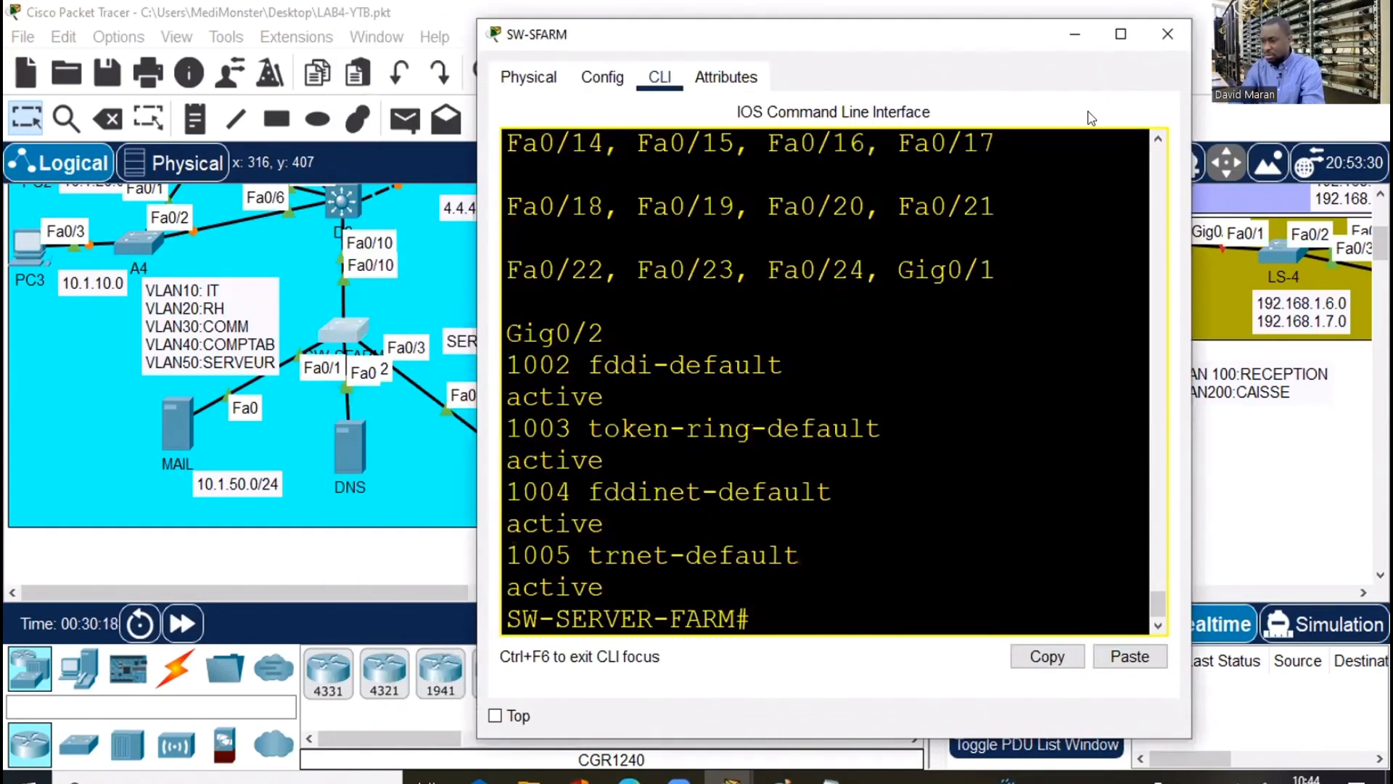
click(1123, 35)
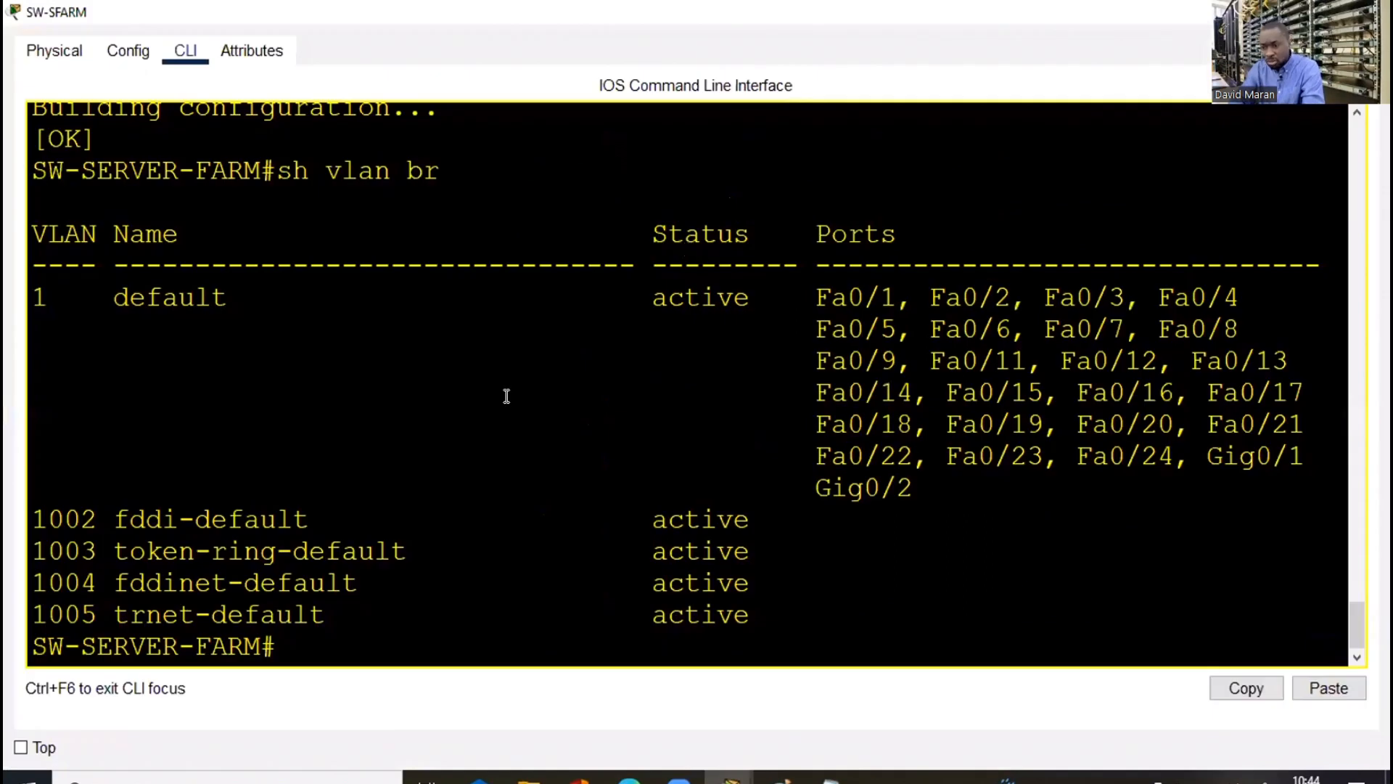
click(1273, 12)
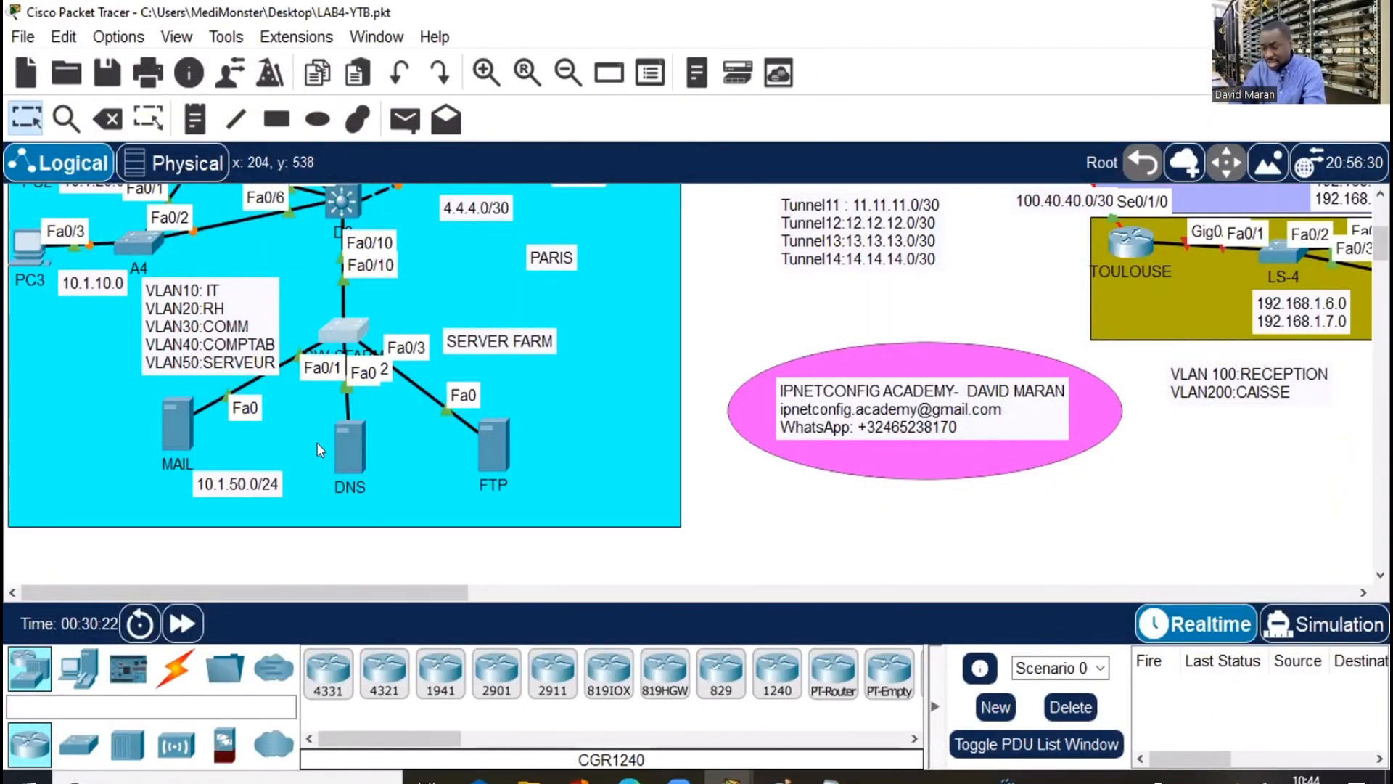
Reopen the server-farm switch's console and enter global configuration mode
mouse_move(346, 327)
mouse_down()
mouse_move(358, 324)
mouse_move(343, 328)
mouse_up()
click(336, 324)
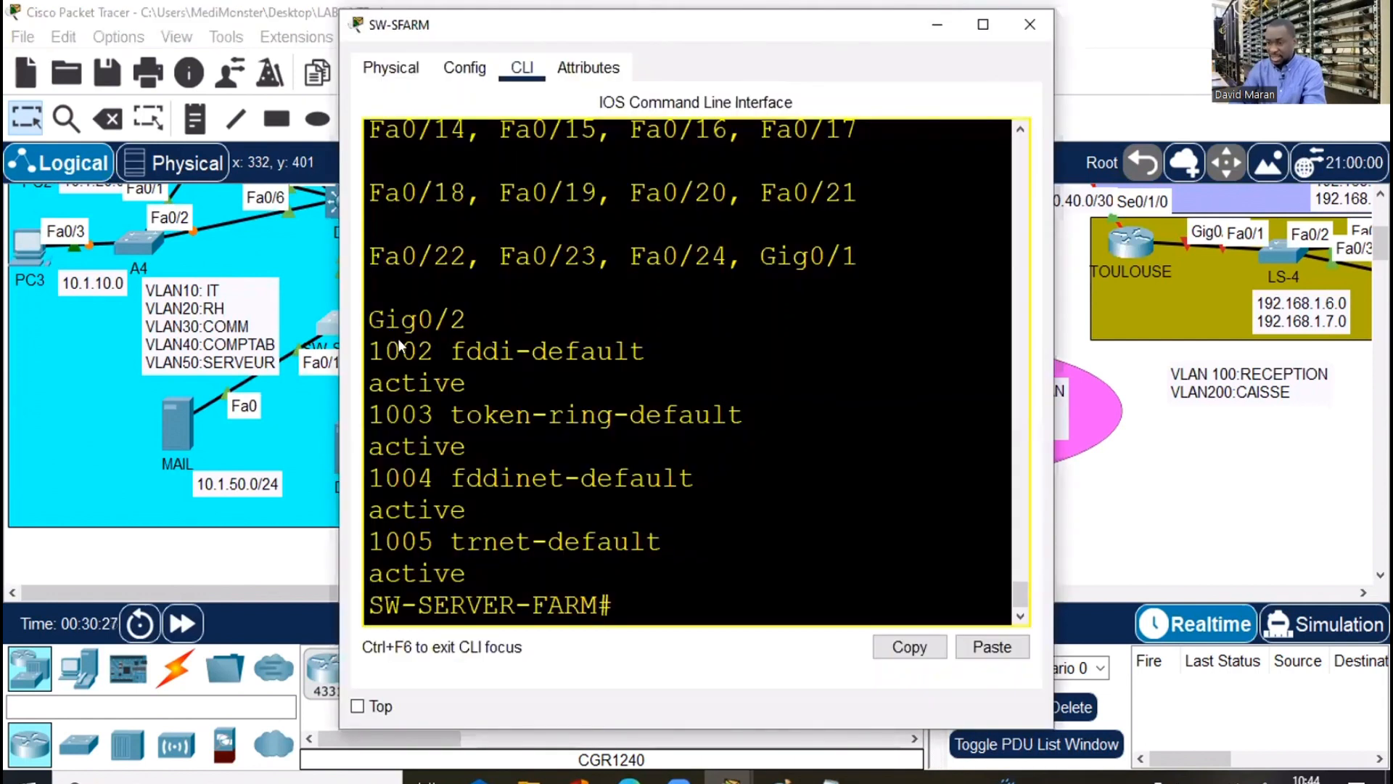
drag(543, 39, 840, 34)
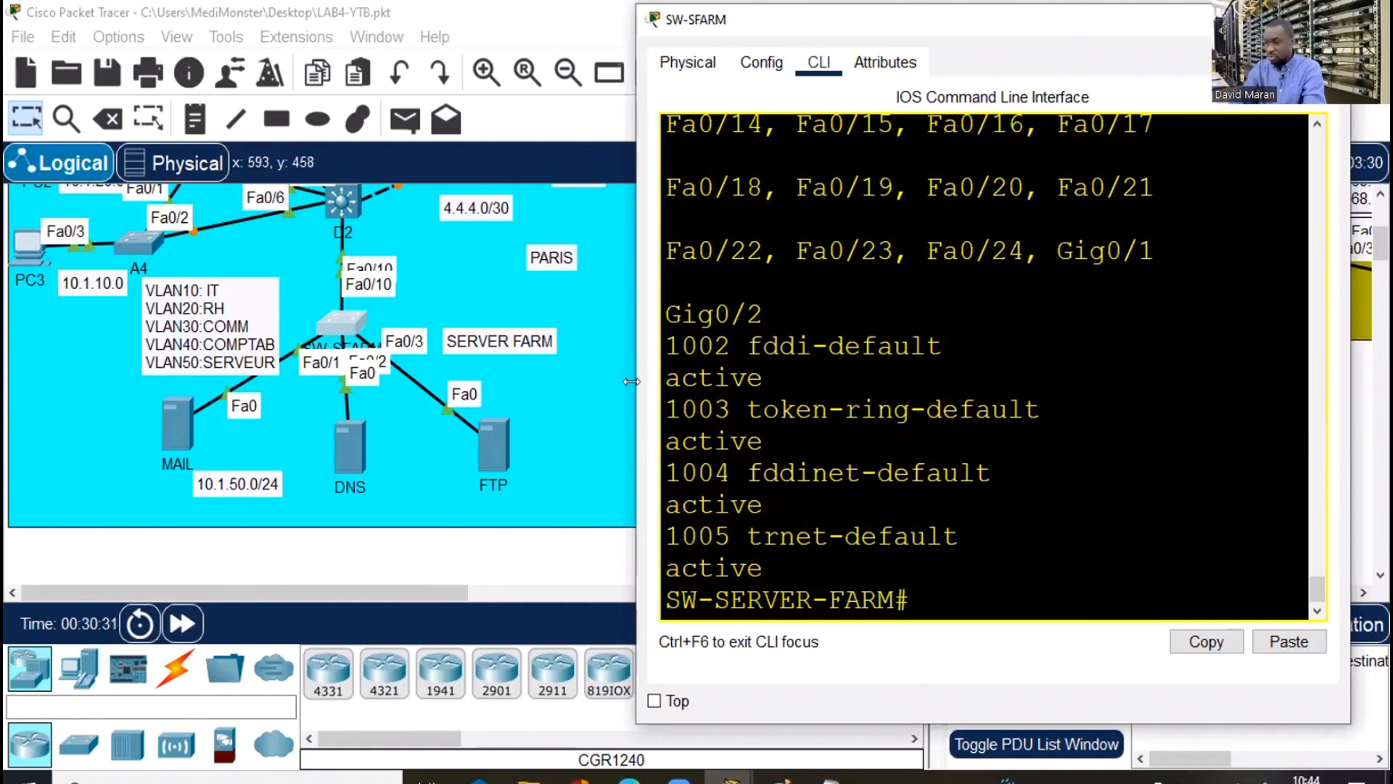
drag(631, 380, 478, 395)
text(co)
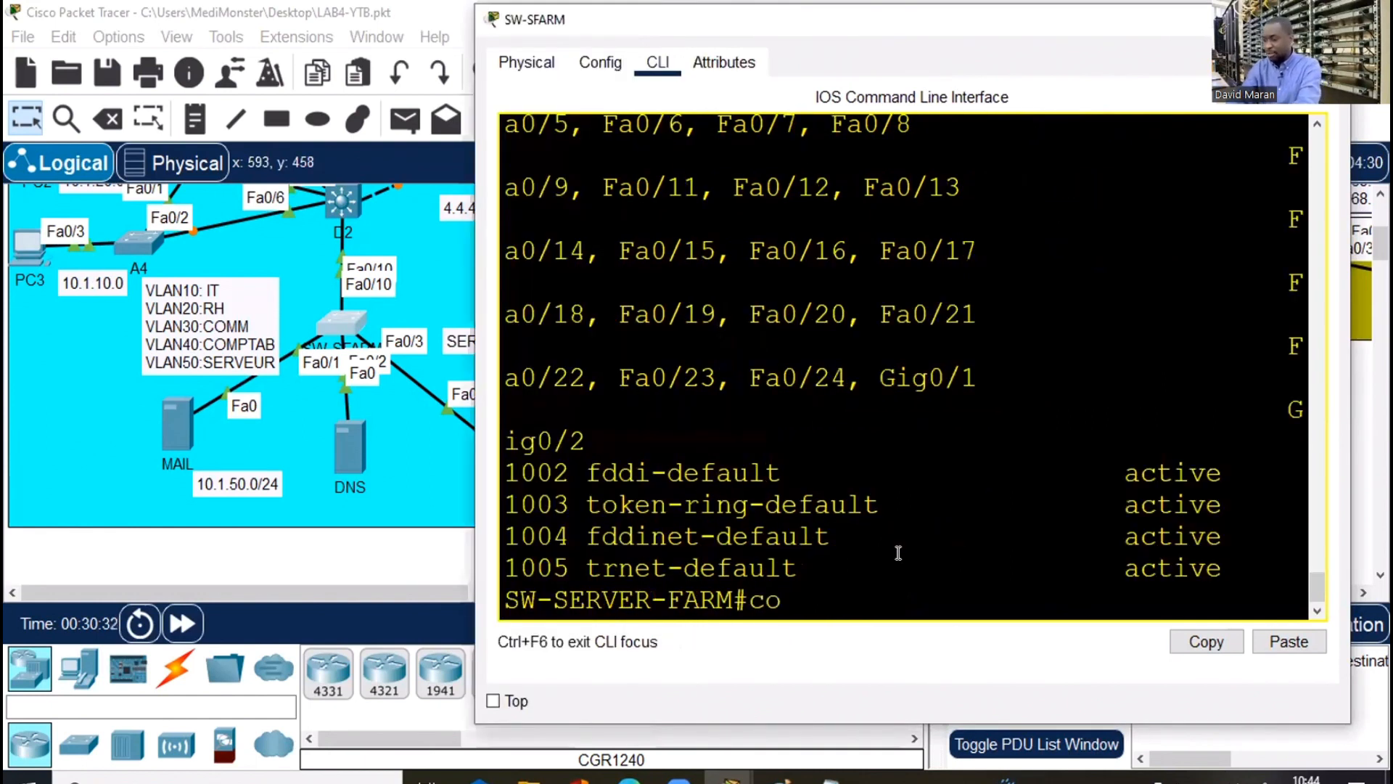
text(nf t)
key(Return)
key(Return)
key(Return)
key(Return)
Create VLAN 50 named SERVEUR and exit VLAN configuration
text(v)
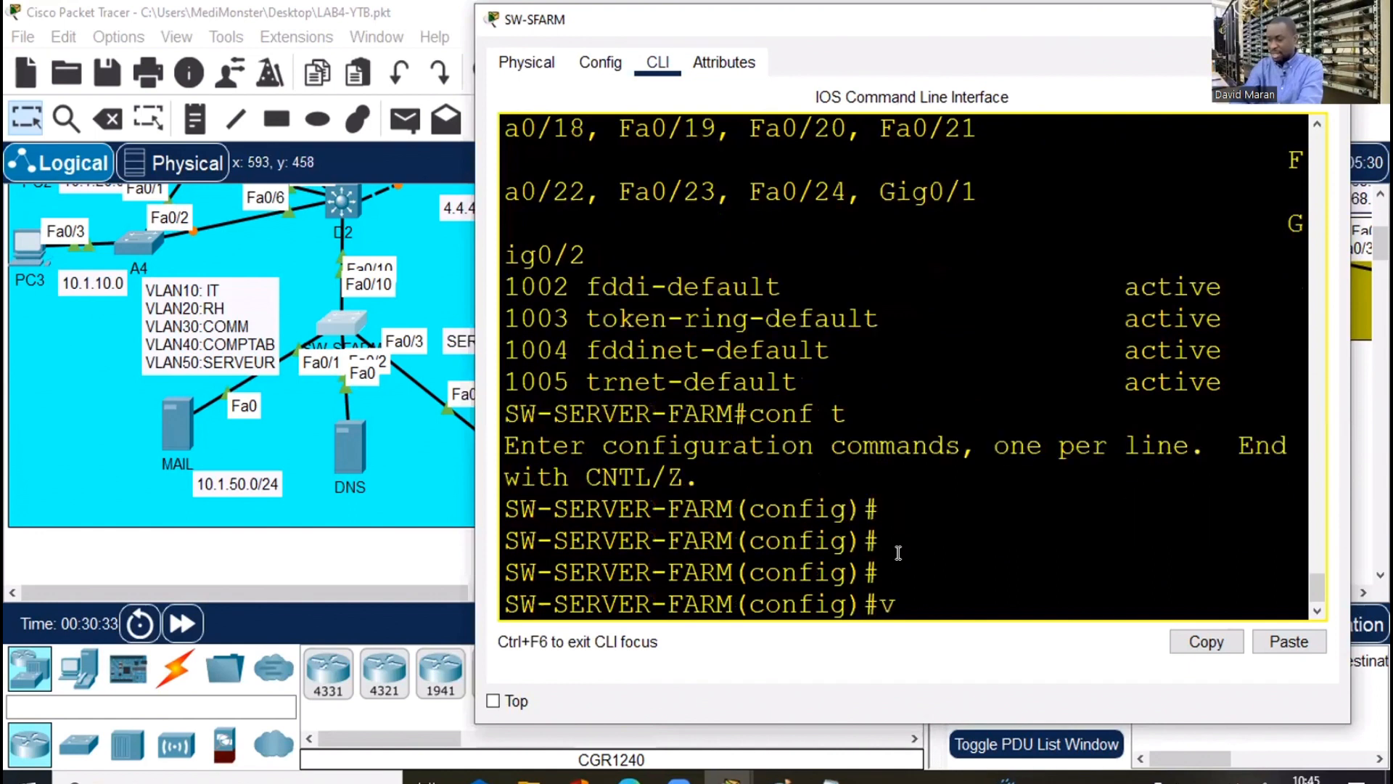
text(lan 50)
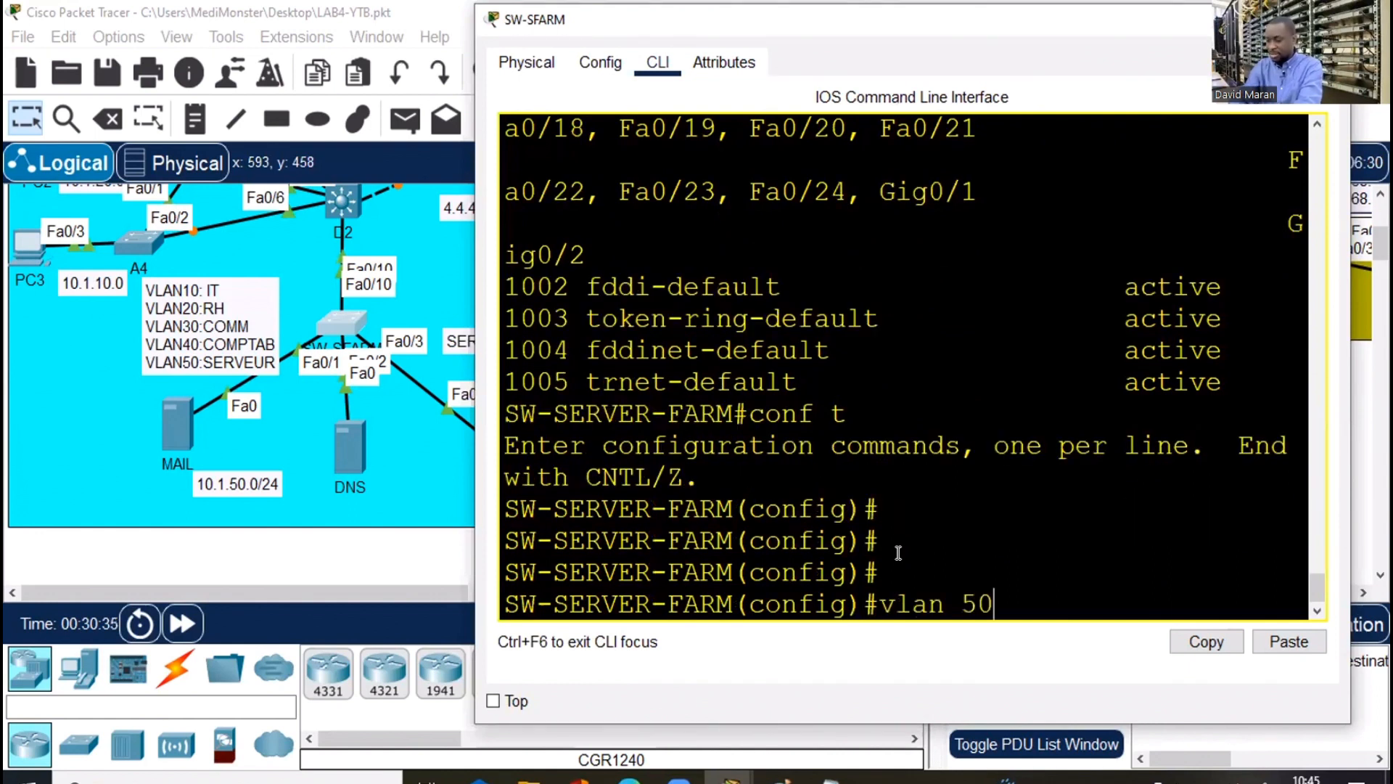
key(Return)
text(na)
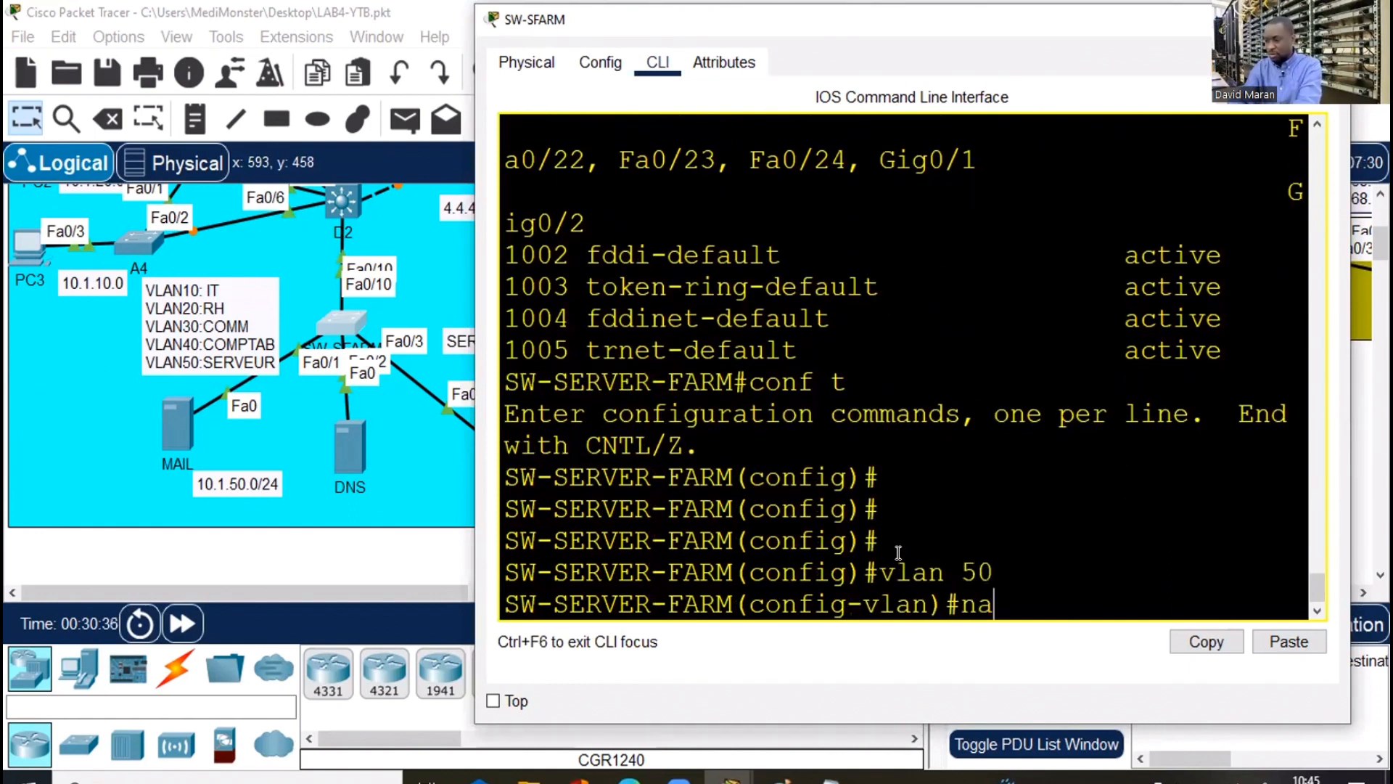
text(me)
key(Tab)
text(SERV)
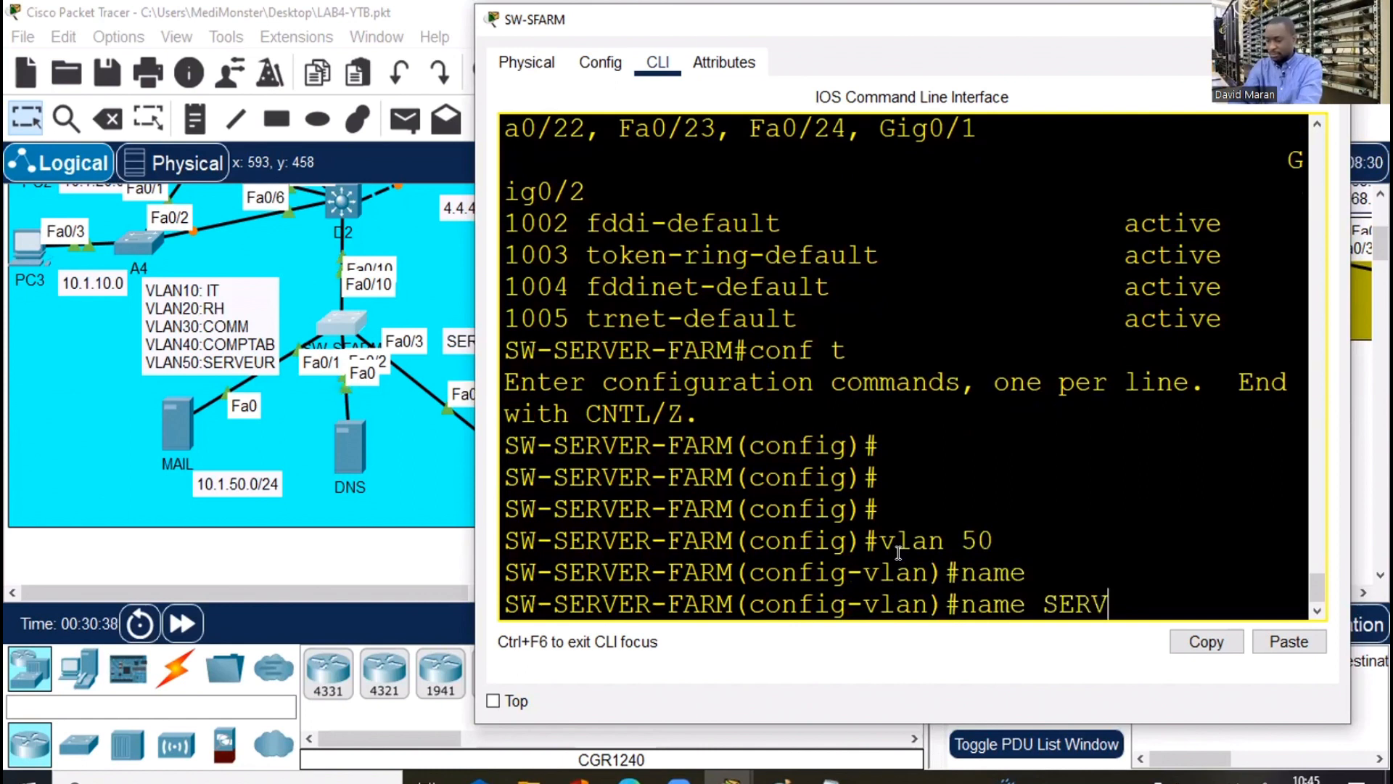
text(EUR)
key(Return)
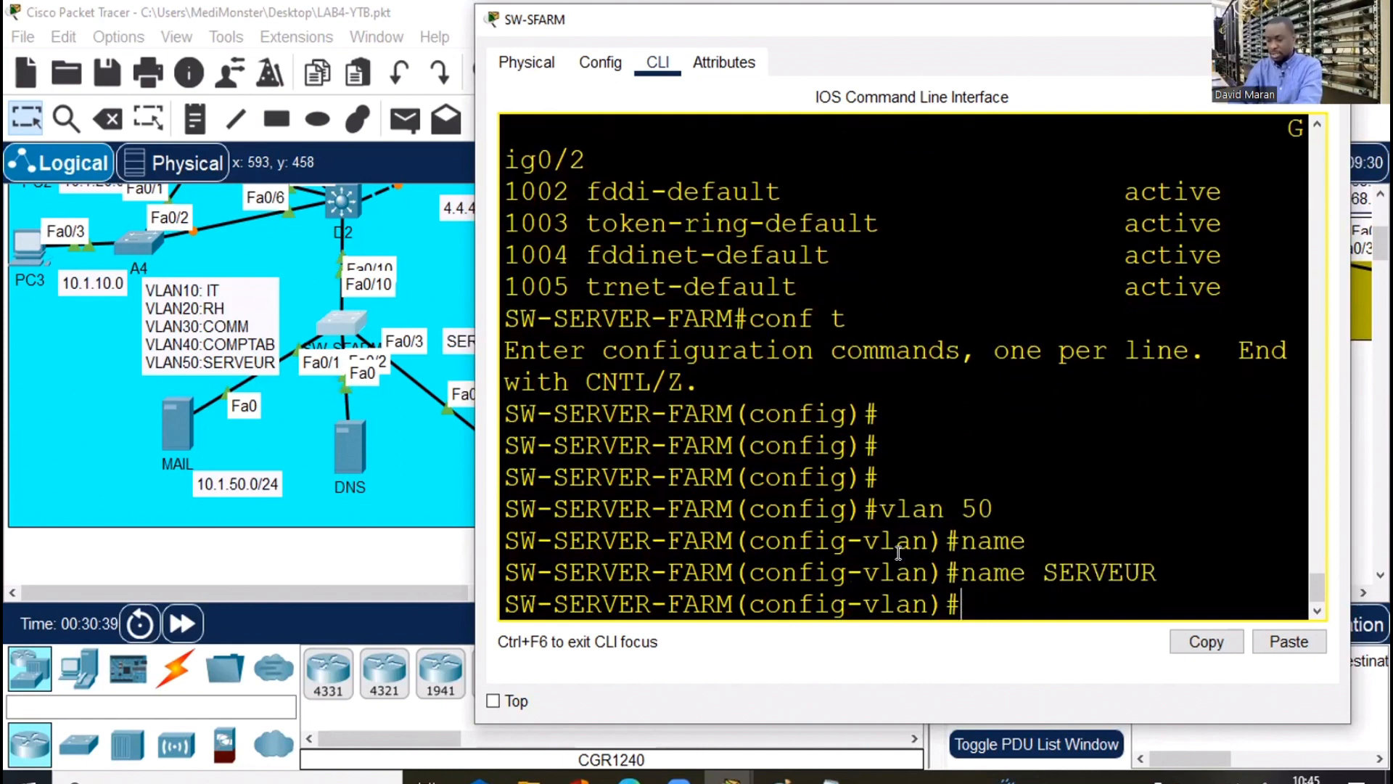
text(exi)
key(Return)
key(Return)
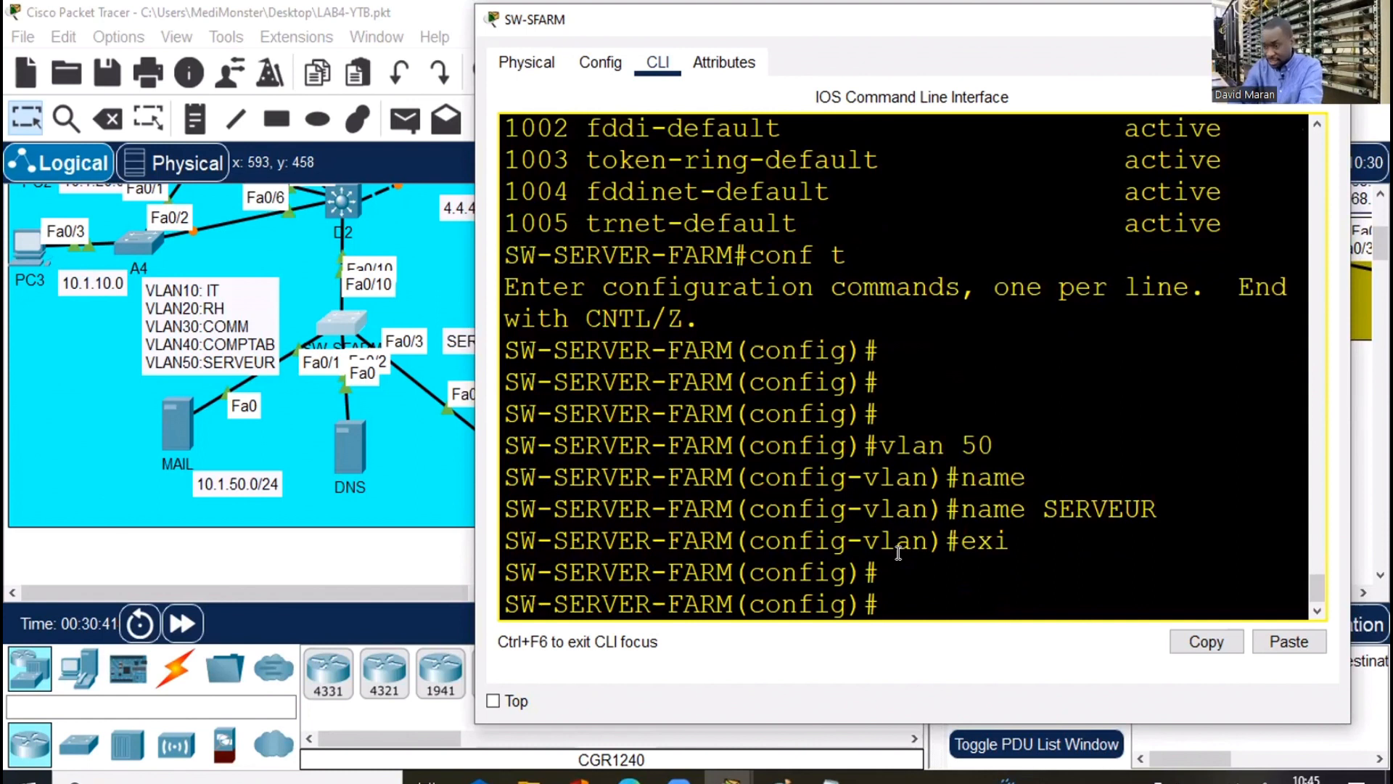
Clear the canvas selection and reopen the server-farm switch's console
text(int)
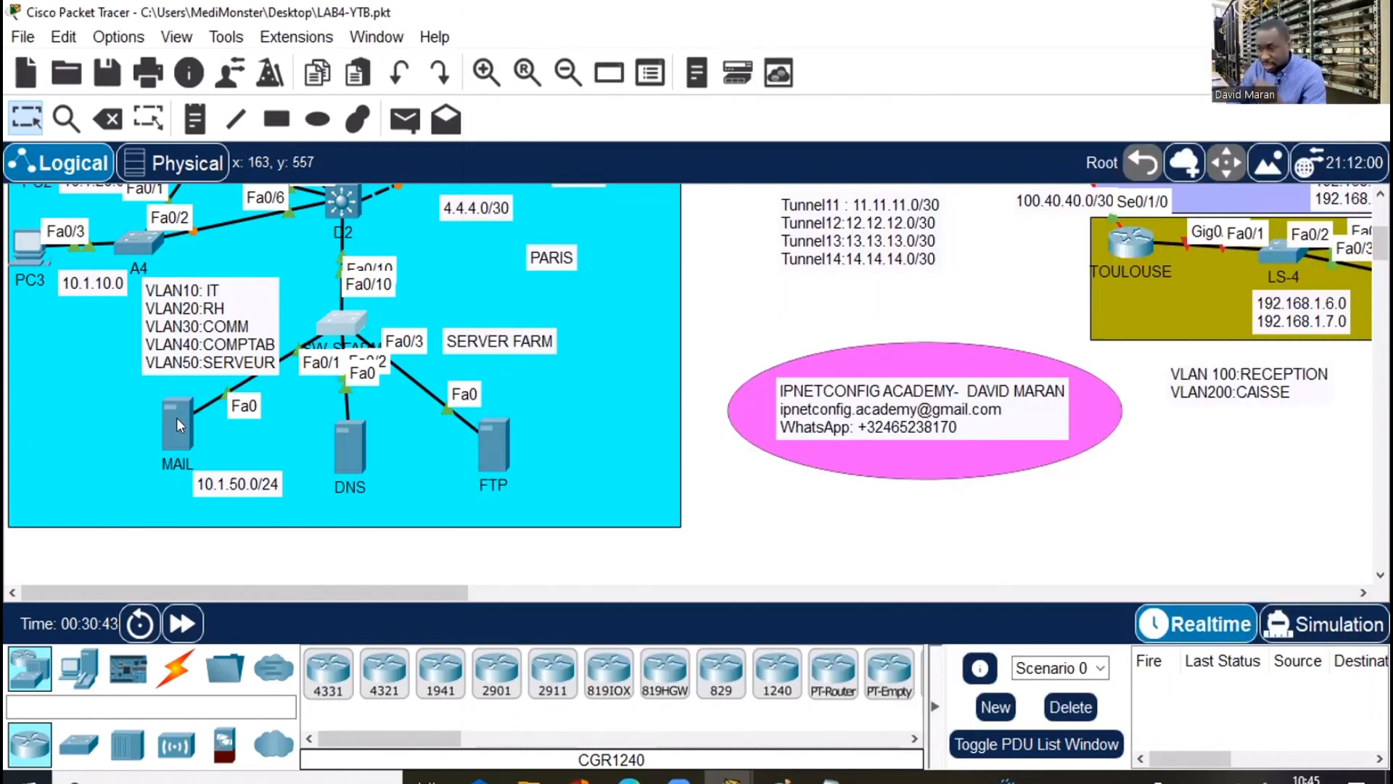
click(176, 417)
drag(155, 423, 155, 411)
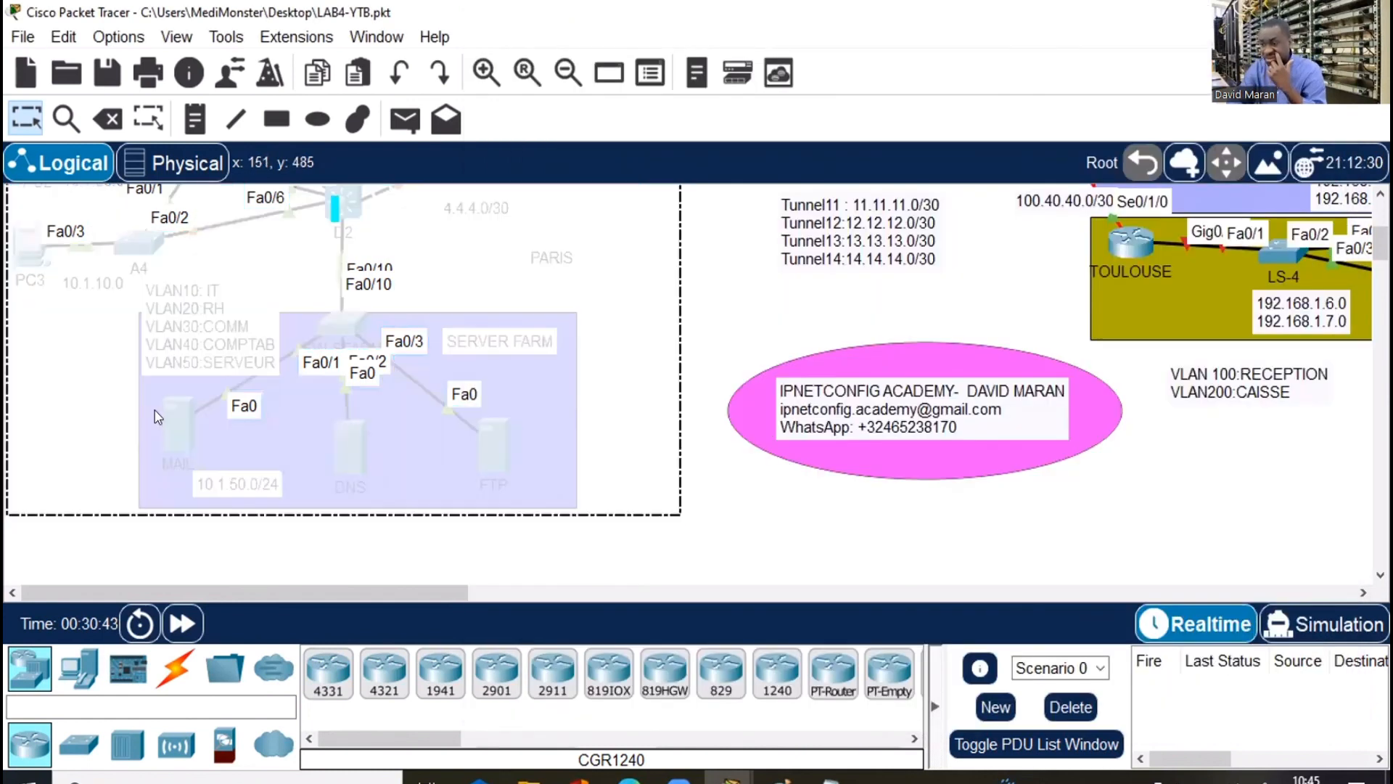
click(199, 422)
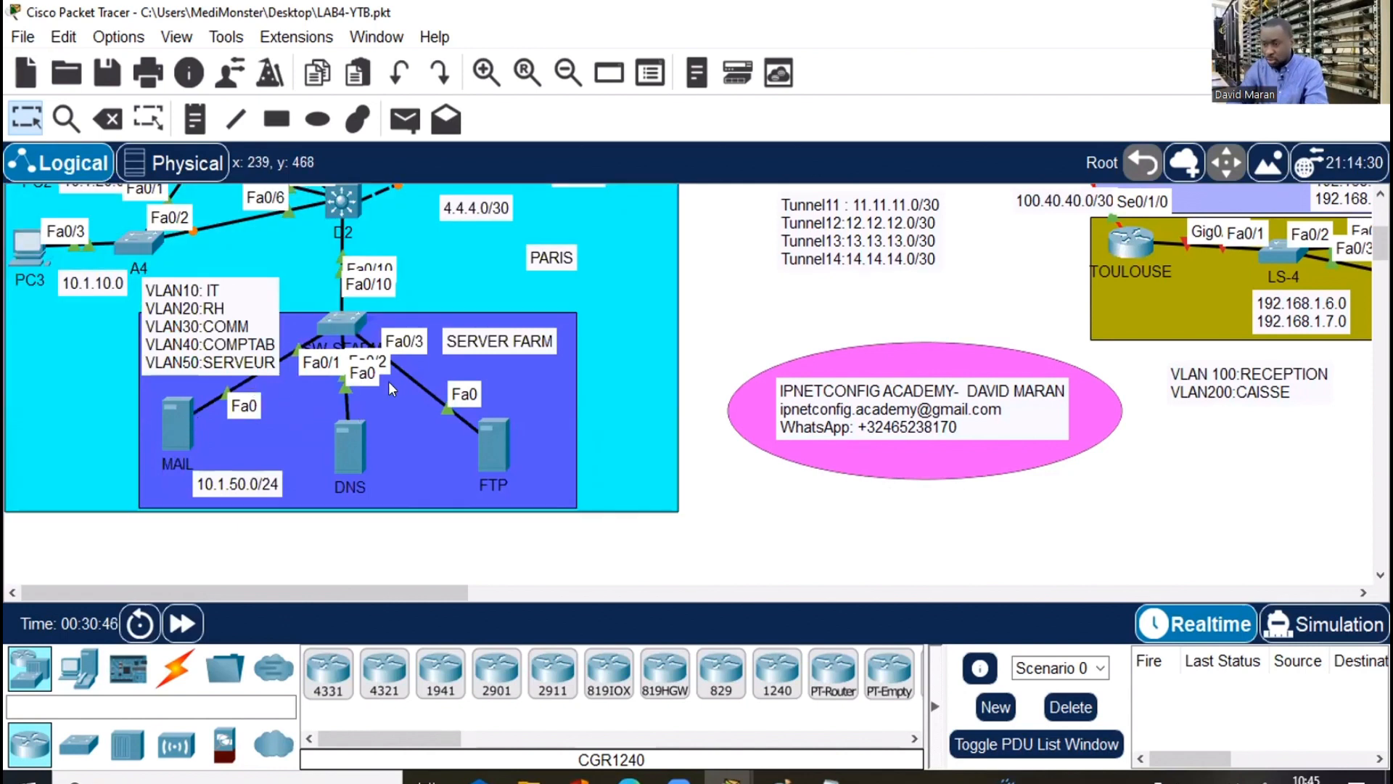
click(341, 321)
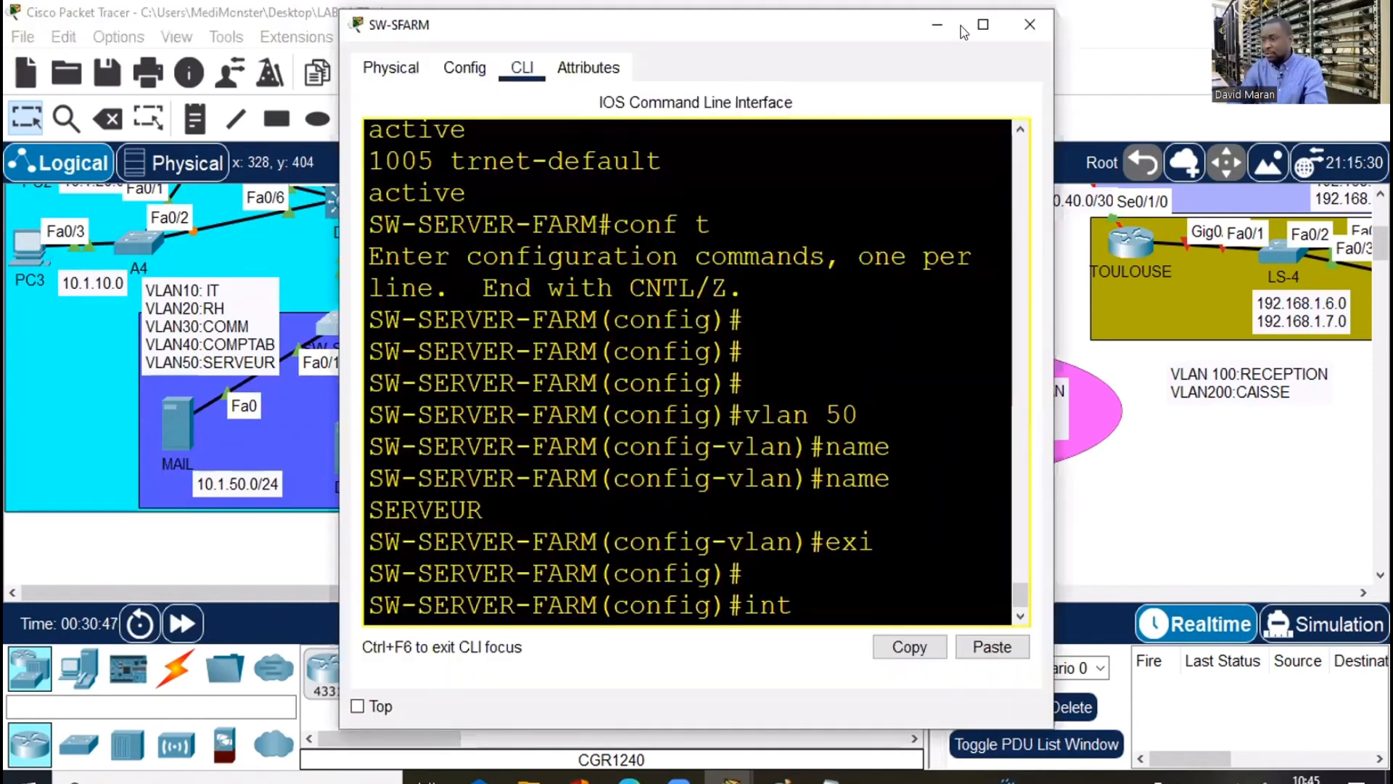
Make switch ports Fa0/1–Fa0/3 access ports in VLAN 50
key(super+Up)
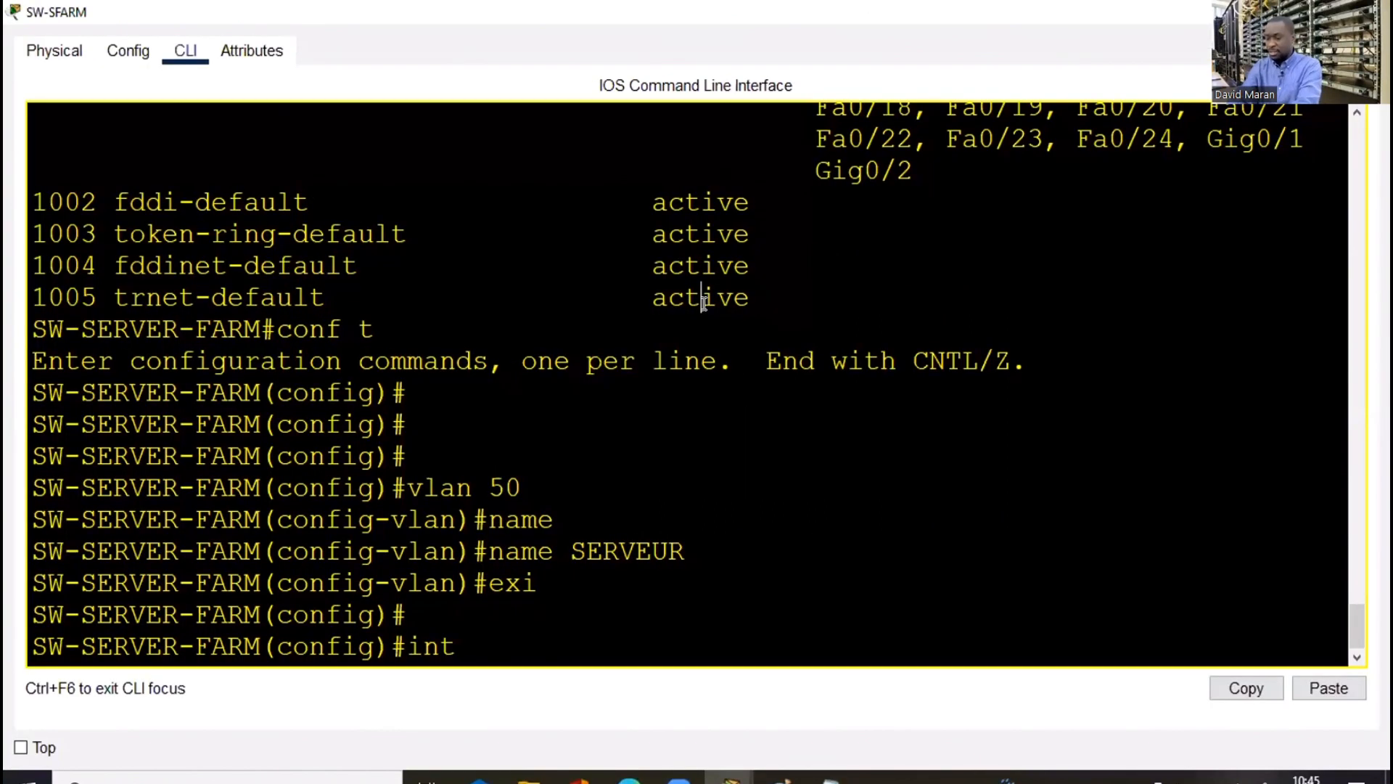
text(fa)
key(BackSpace)
key(BackSpace)
key(BackSpace)
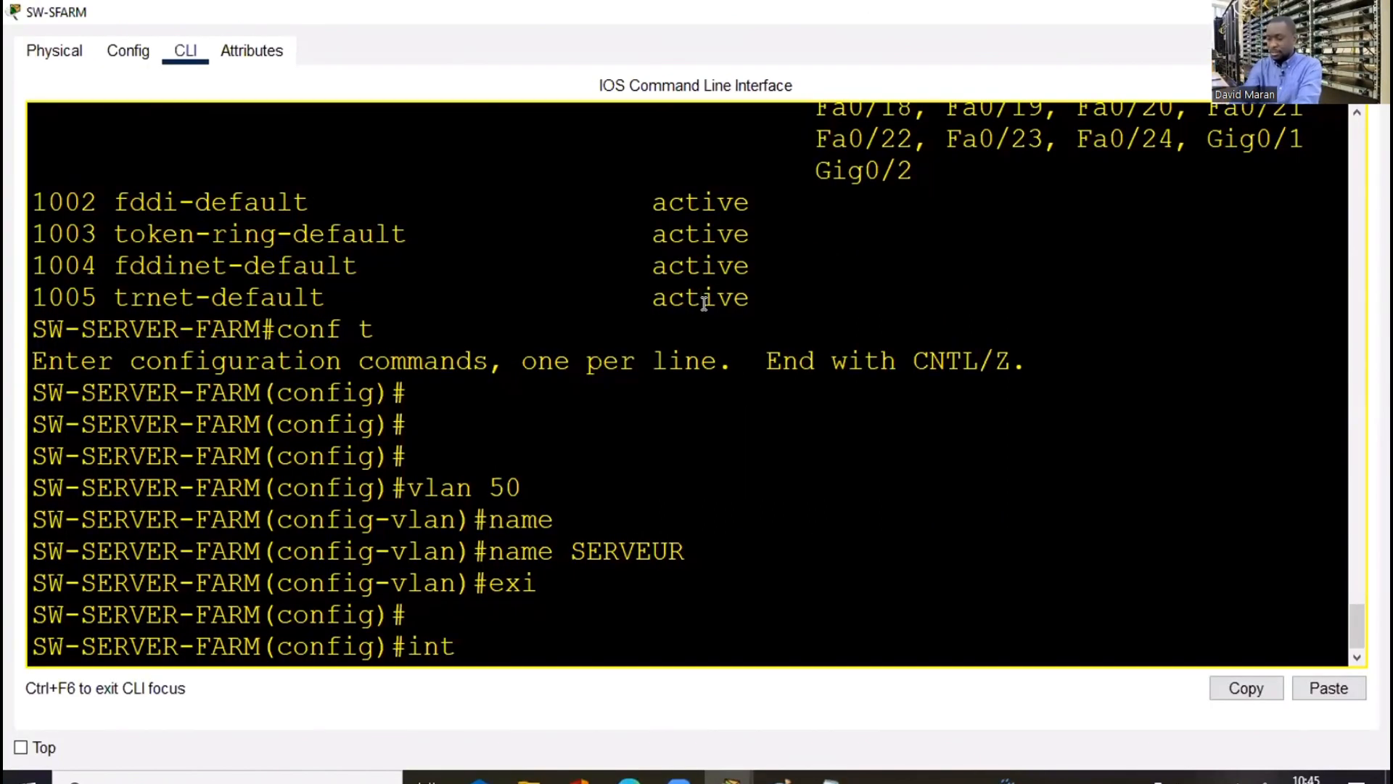
text(ran fa0/1)
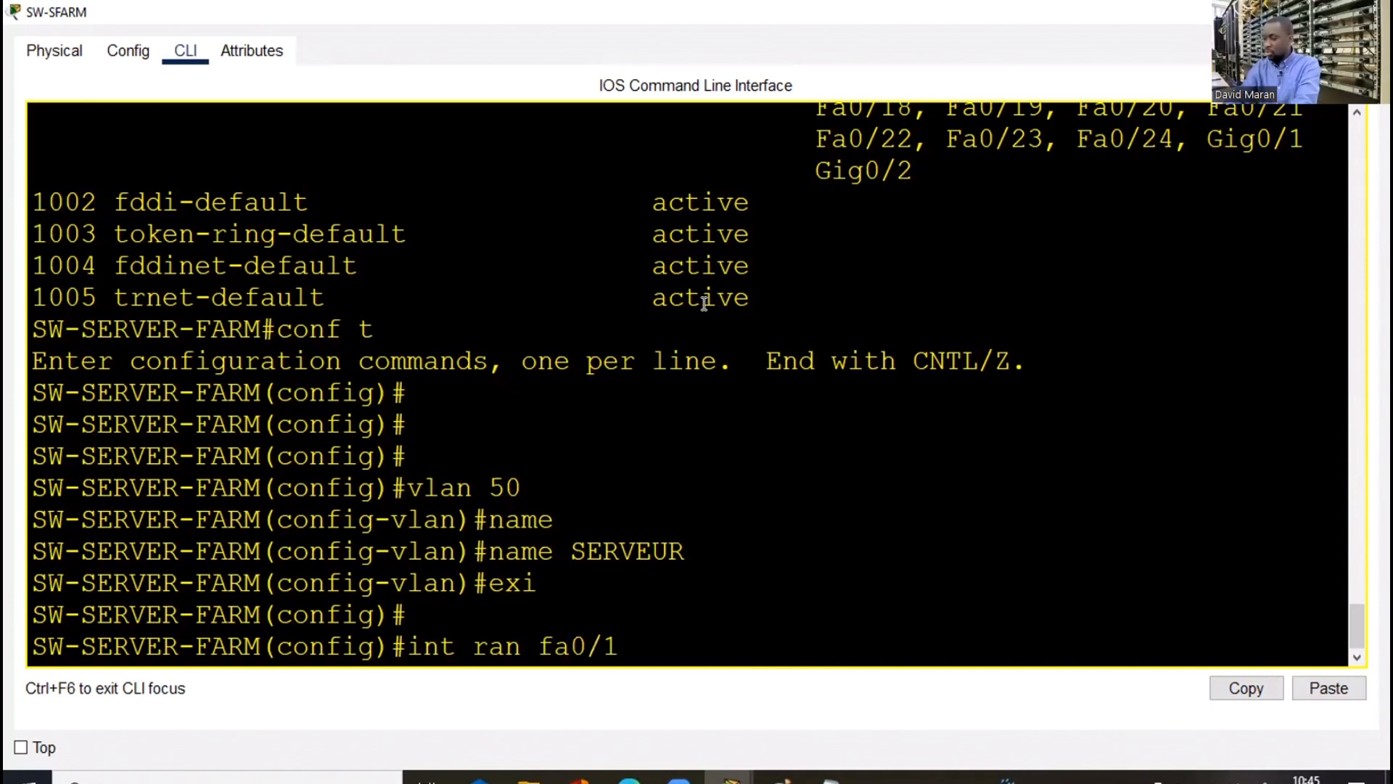
text(-3)
key(Return)
text(swi)
key(Tab)
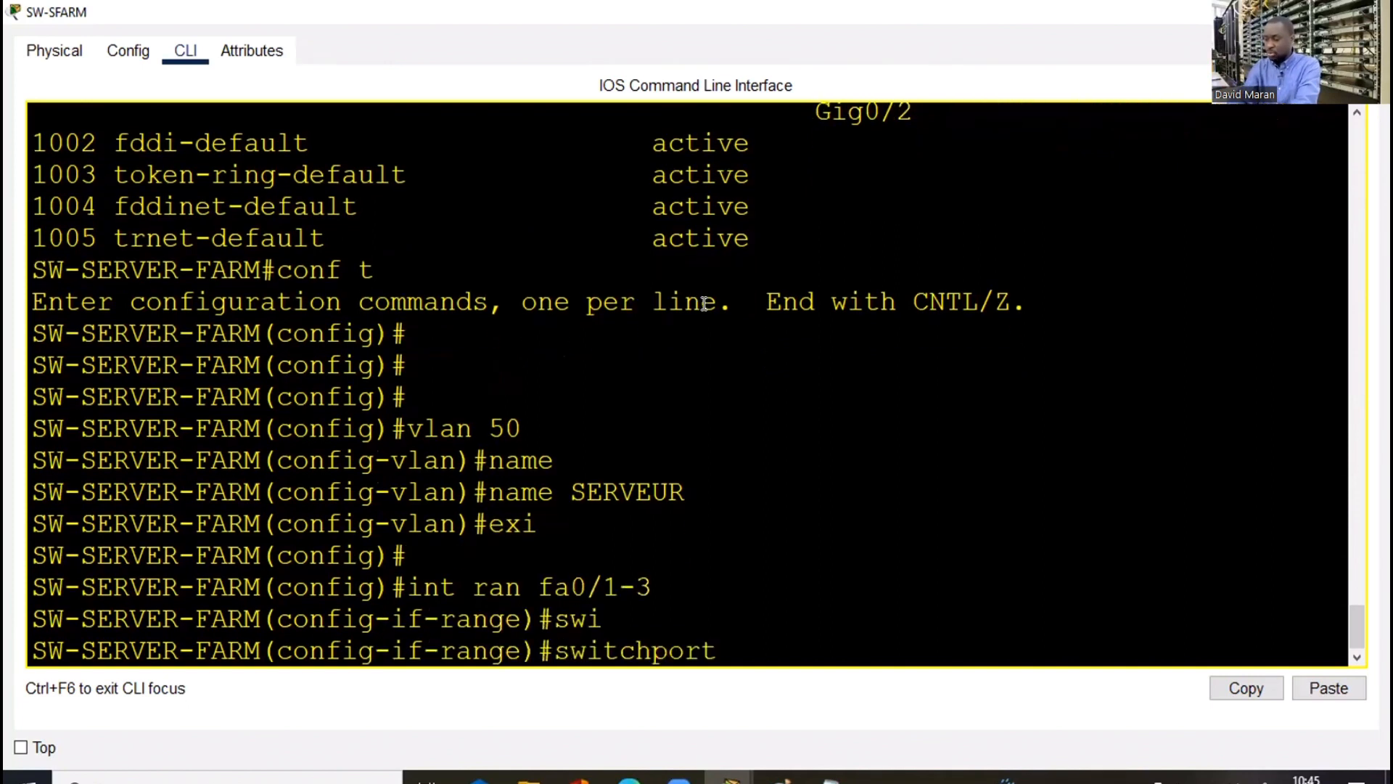
text(m)
key(Tab)
text(ac)
key(Tab)
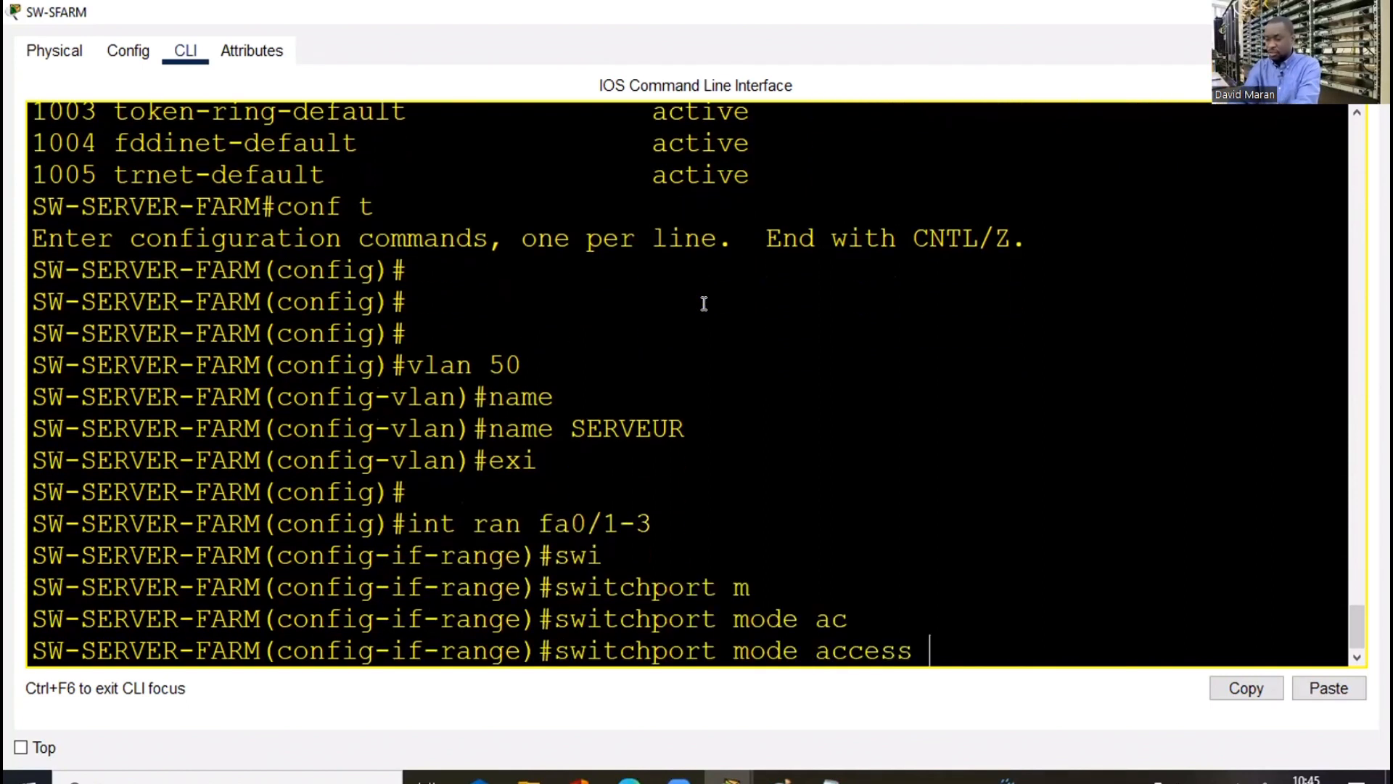
key(Return)
text(swi)
key(Tab)
text(ac)
key(Tab)
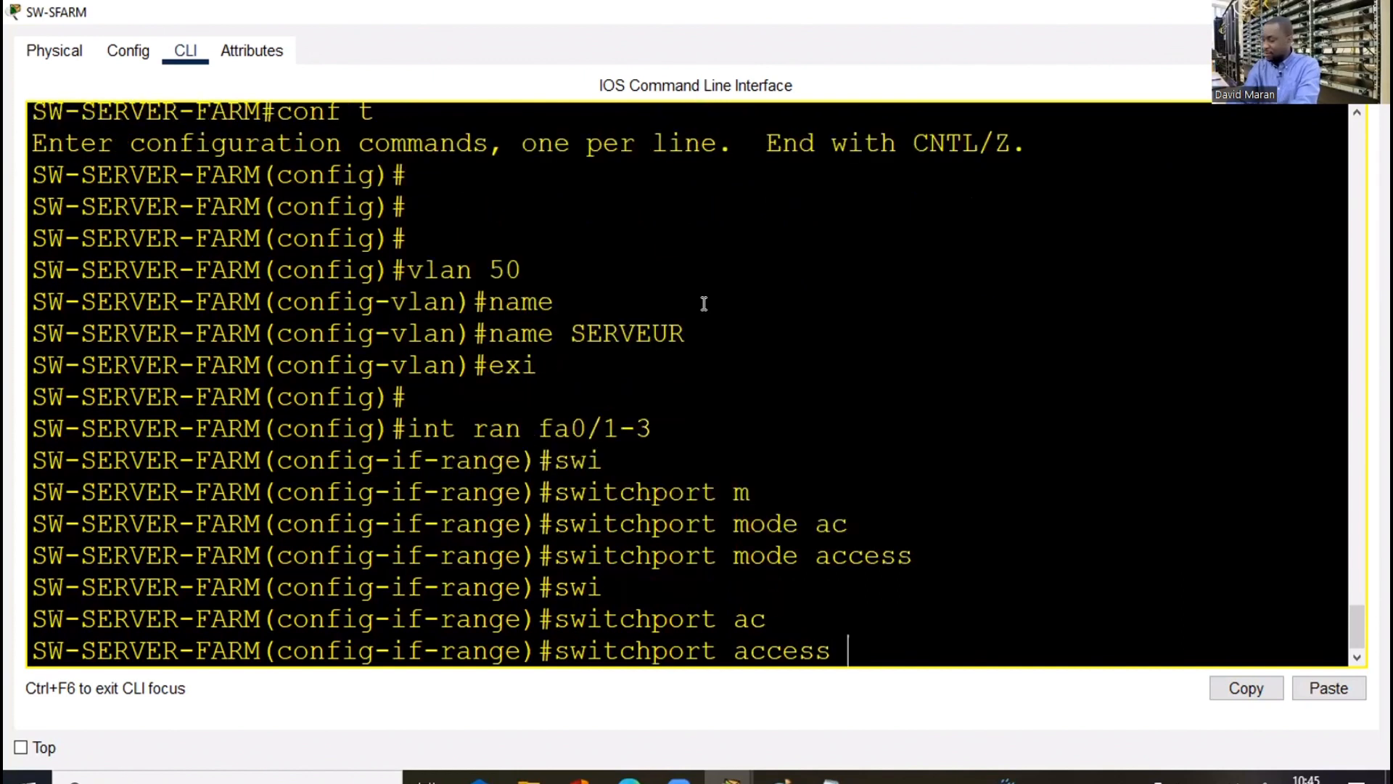
text(v)
key(Tab)
text(50)
key(Return)
key(Return)
key(Return)
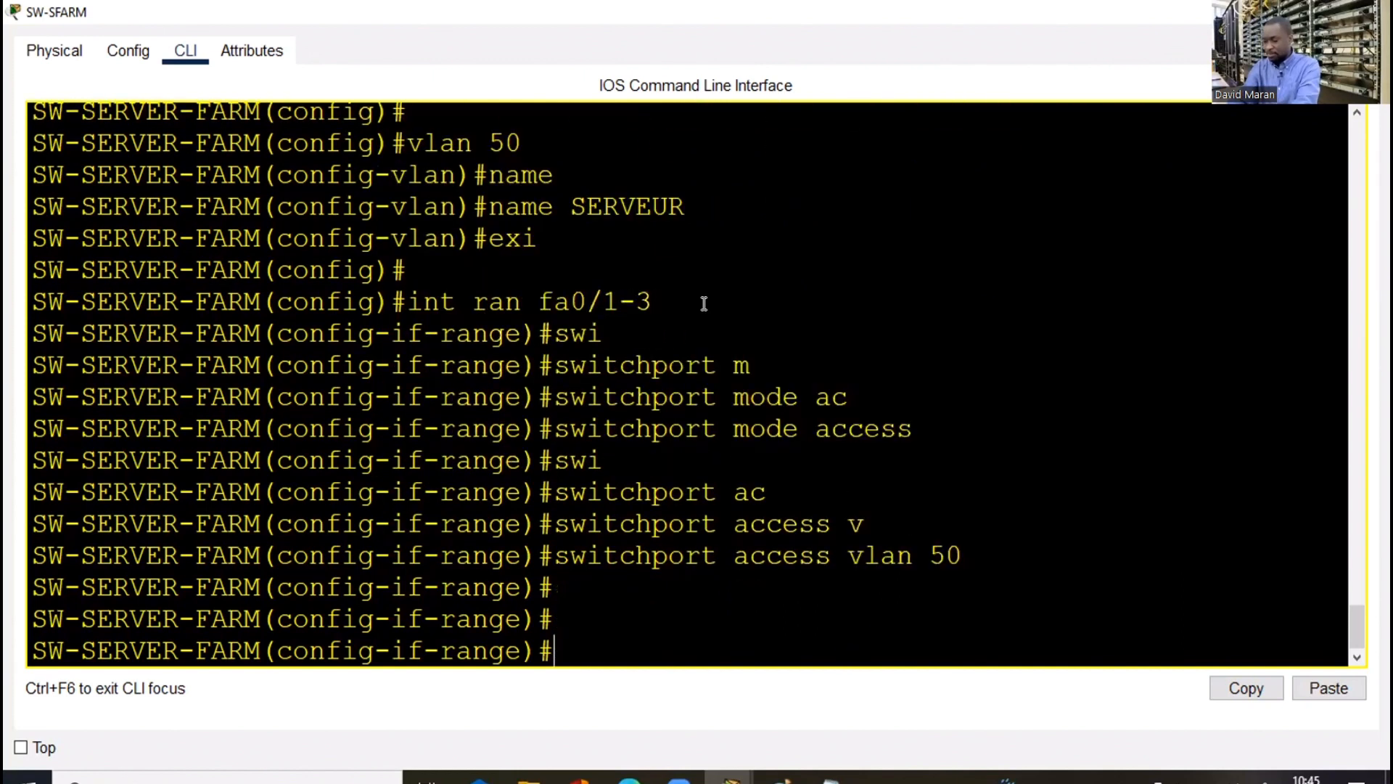
Leave configuration mode and save the running configuration with wr
text(end)
key(Return)
key(Return)
text(wtr)
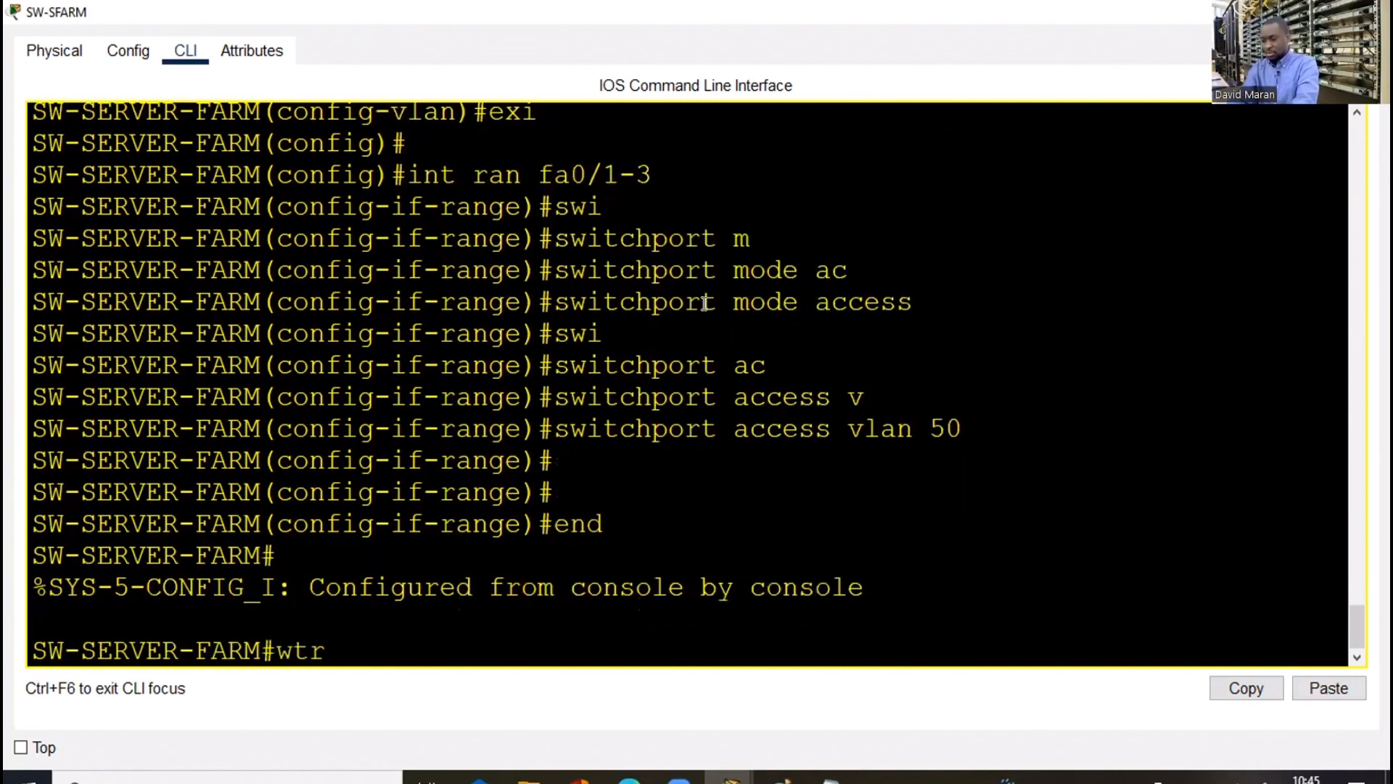
key(BackSpace)
key(BackSpace)
text(r)
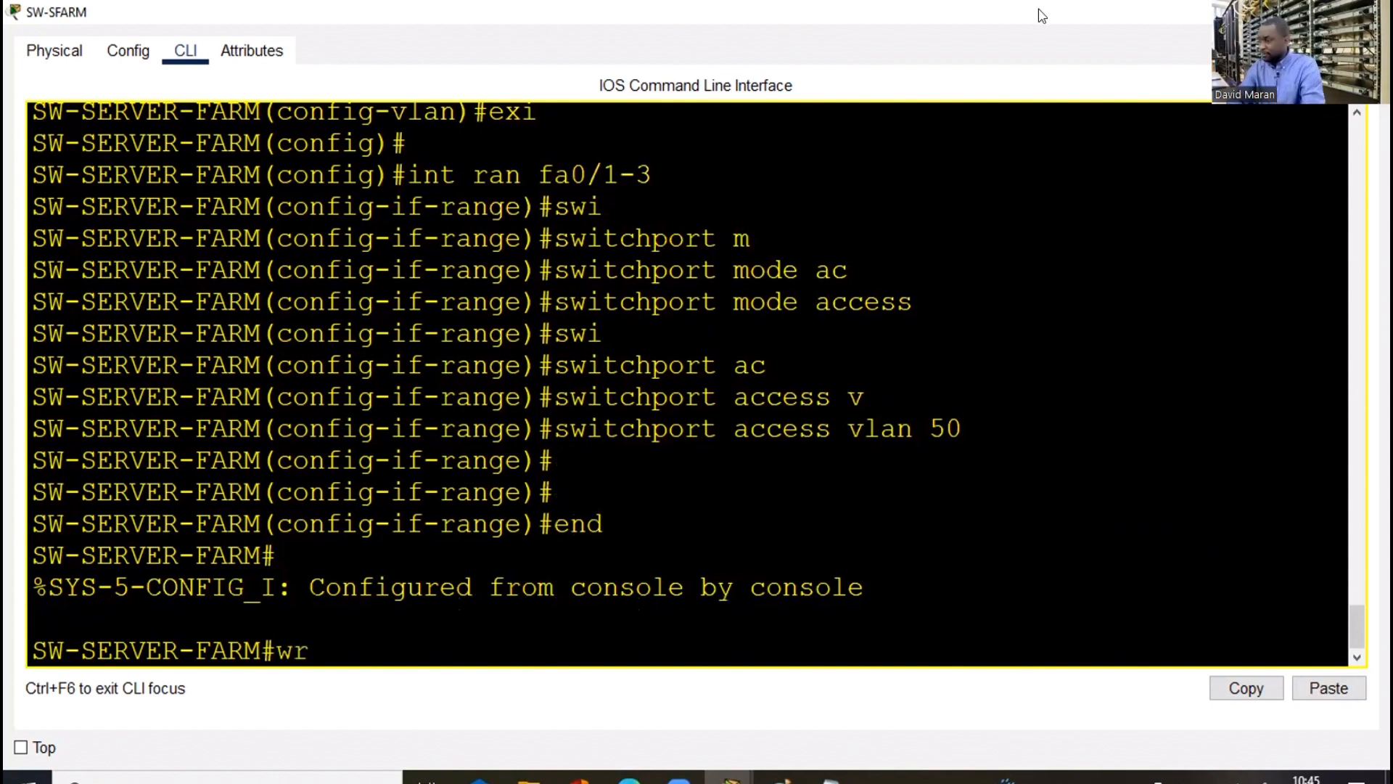
key(Return)
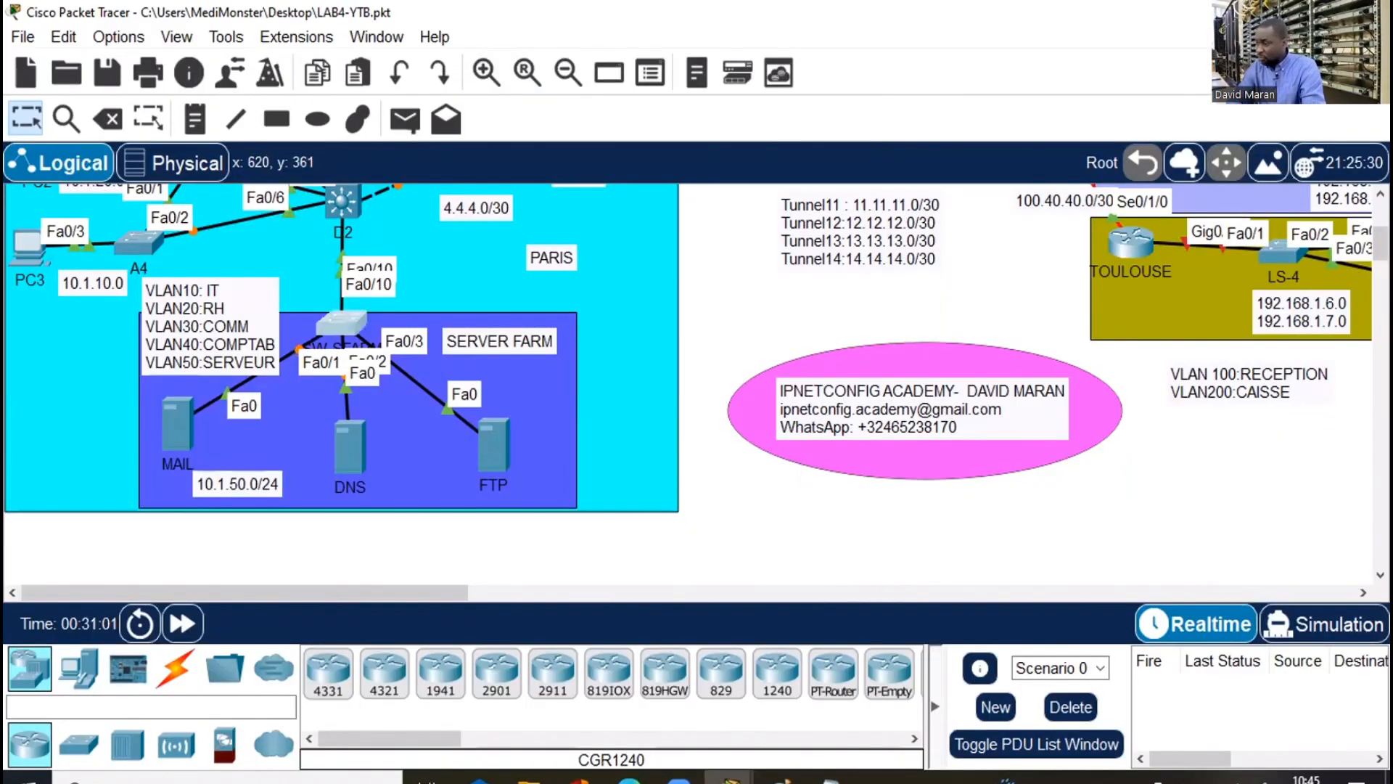
Review the LACP and 1.1.1.0/30 notes, then bring up switch D1's command line
scroll(697, 385, up, 3)
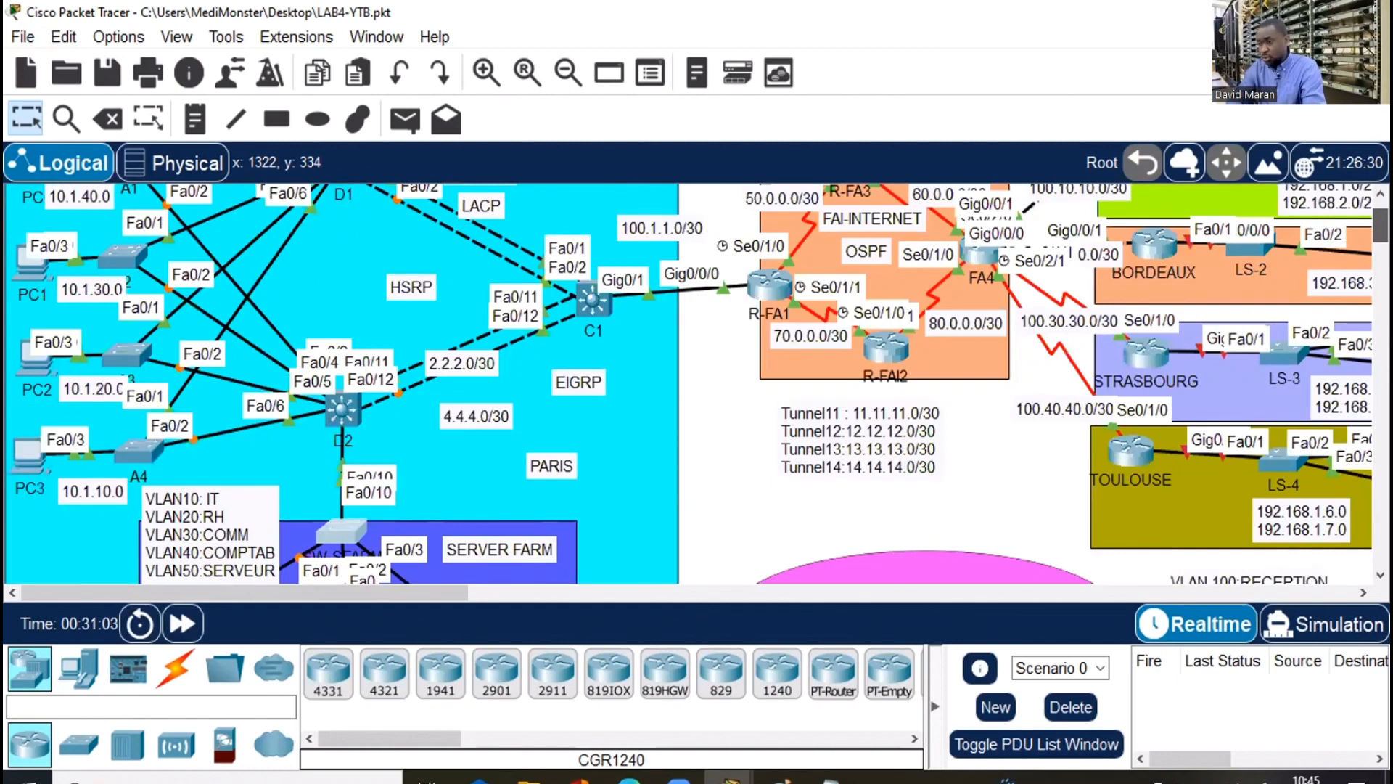
scroll(697, 384, up, 1)
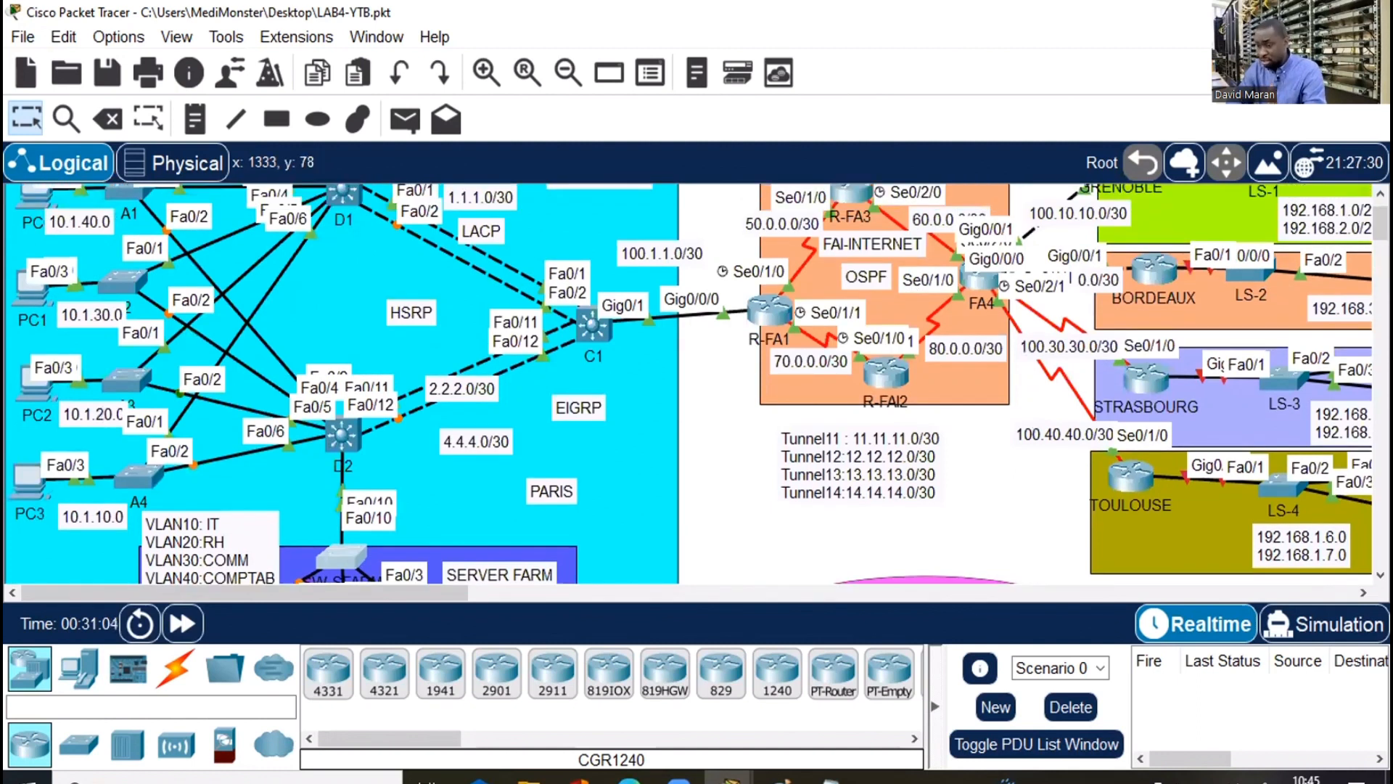
scroll(697, 384, up, 1)
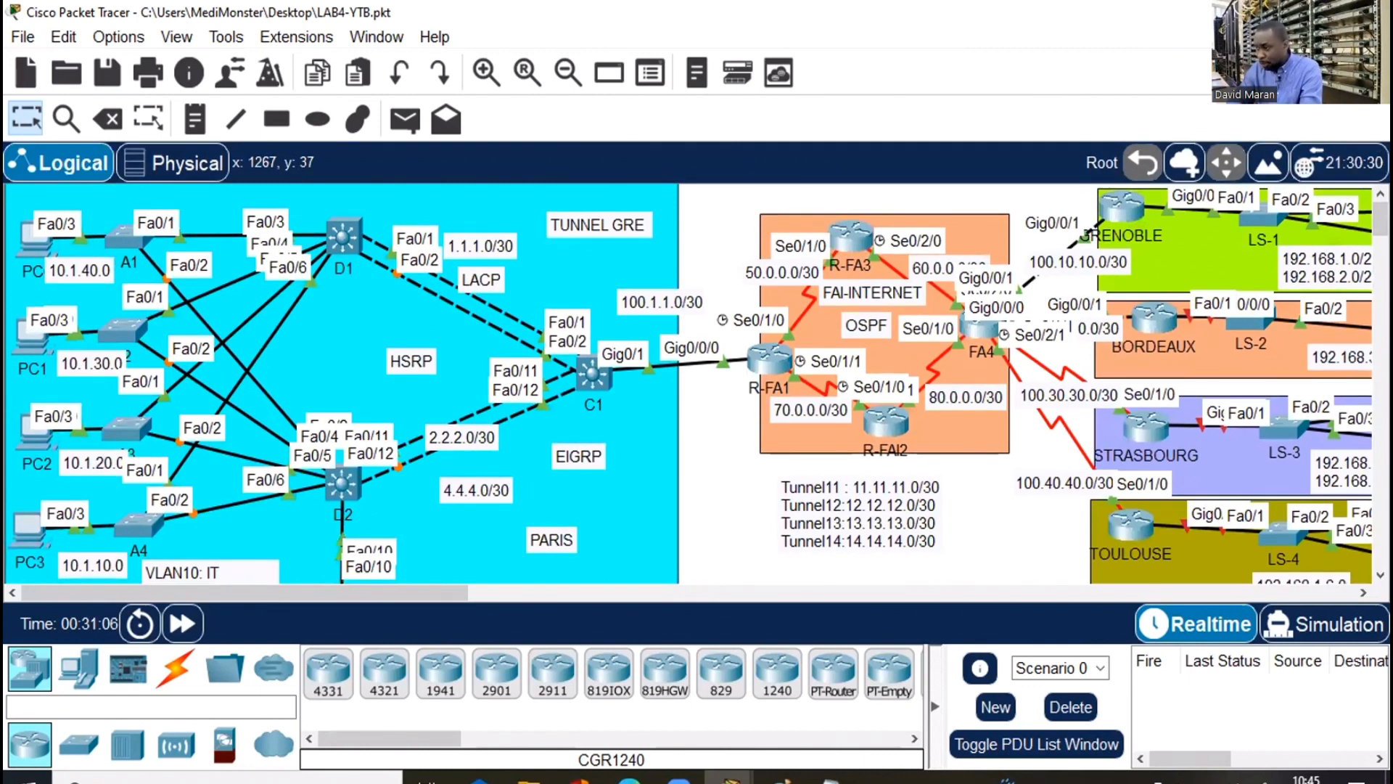
scroll(584, 372, down, 1)
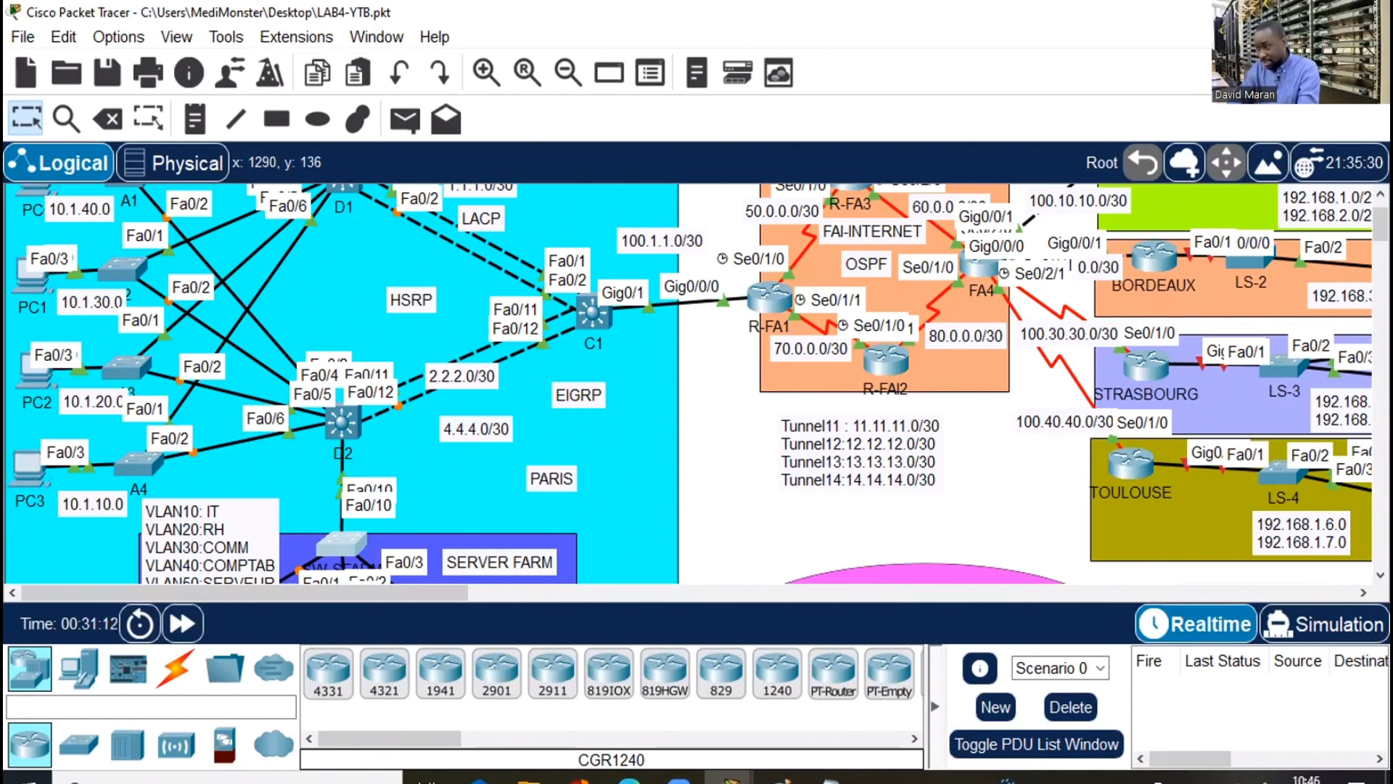
scroll(872, 192, up, 2)
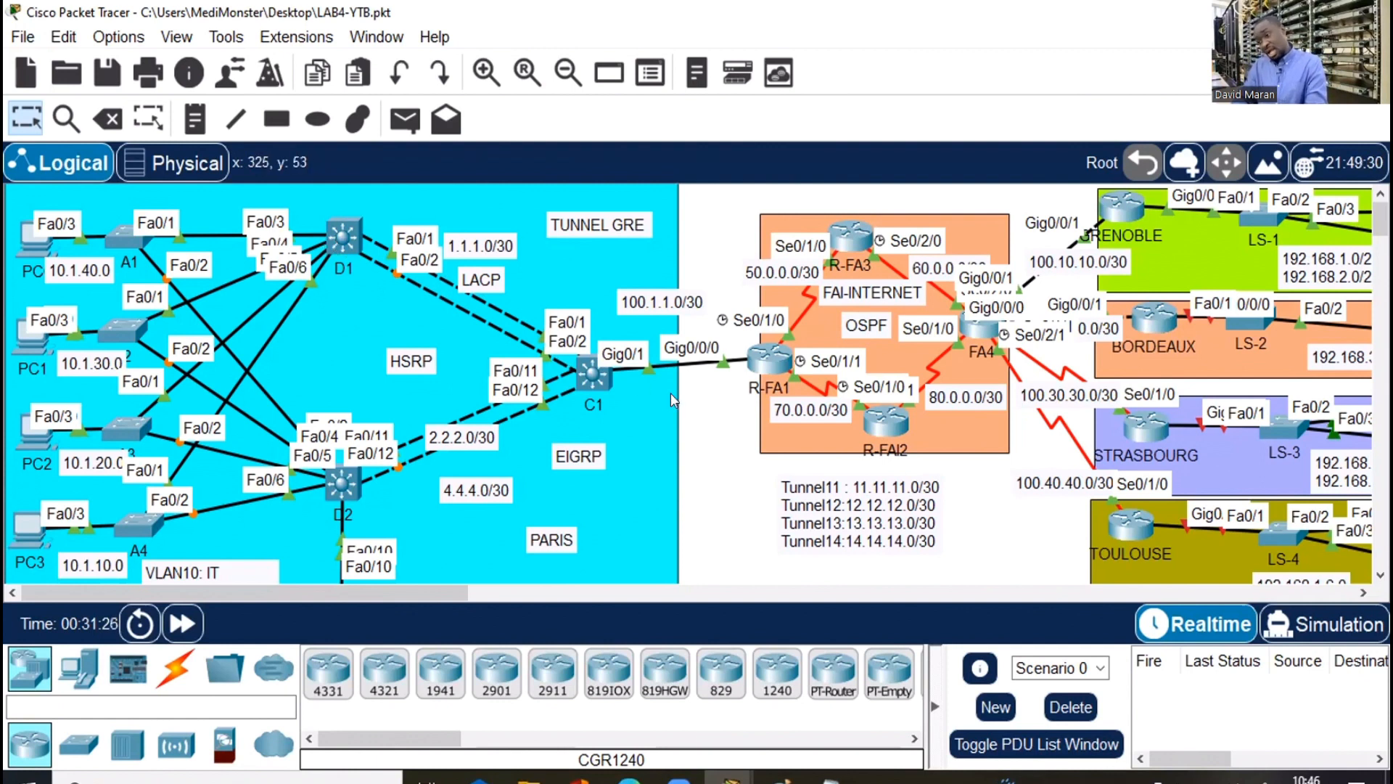
click(480, 282)
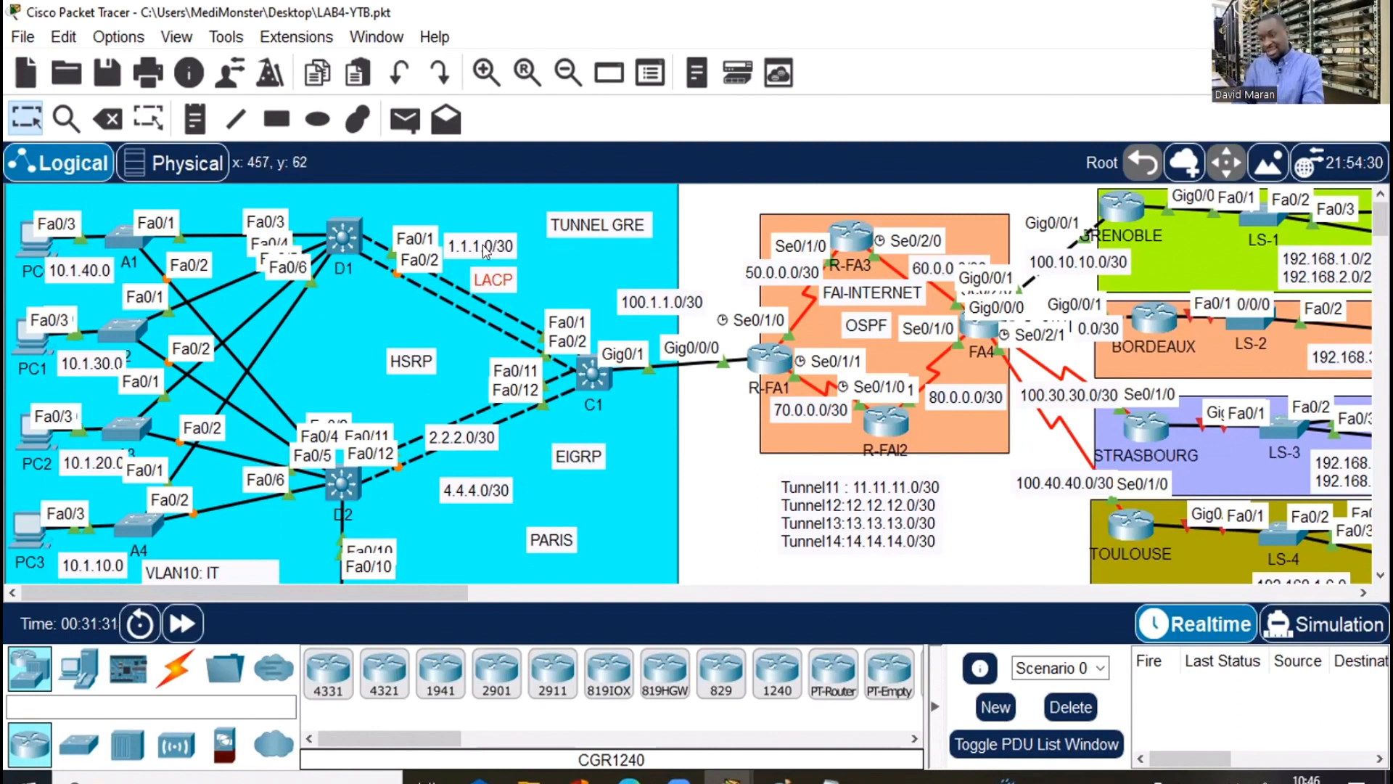
click(479, 248)
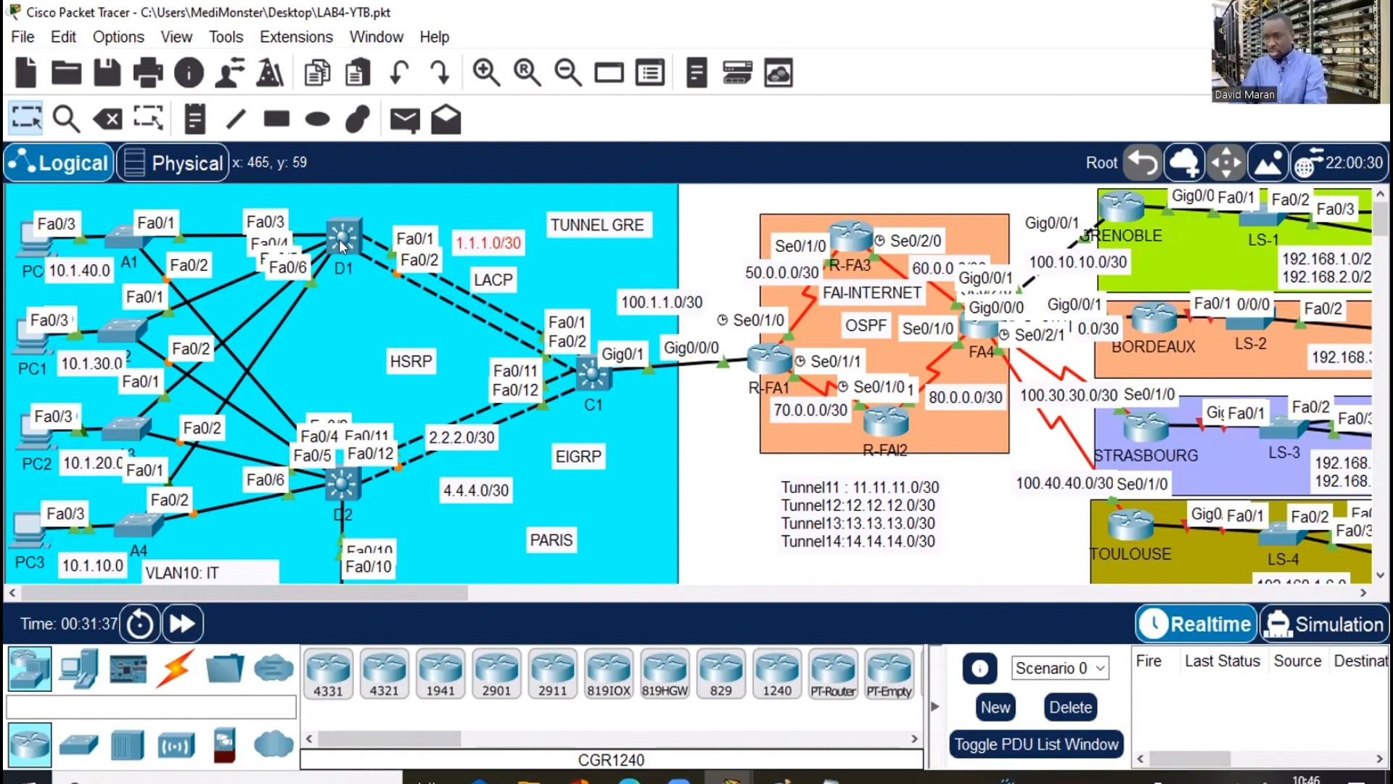
click(338, 238)
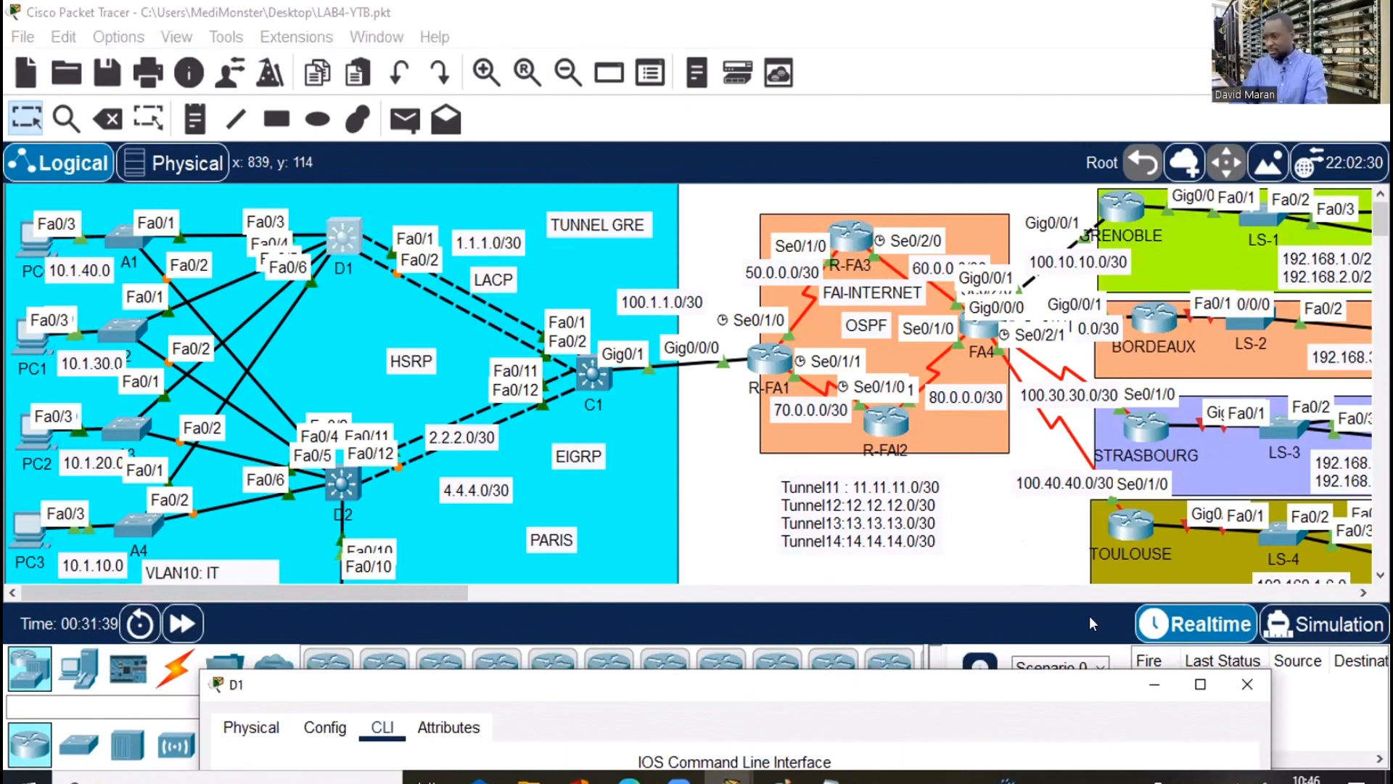
Dock D1's command-line window mid-screen and add fresh configuration prompts
click(1200, 684)
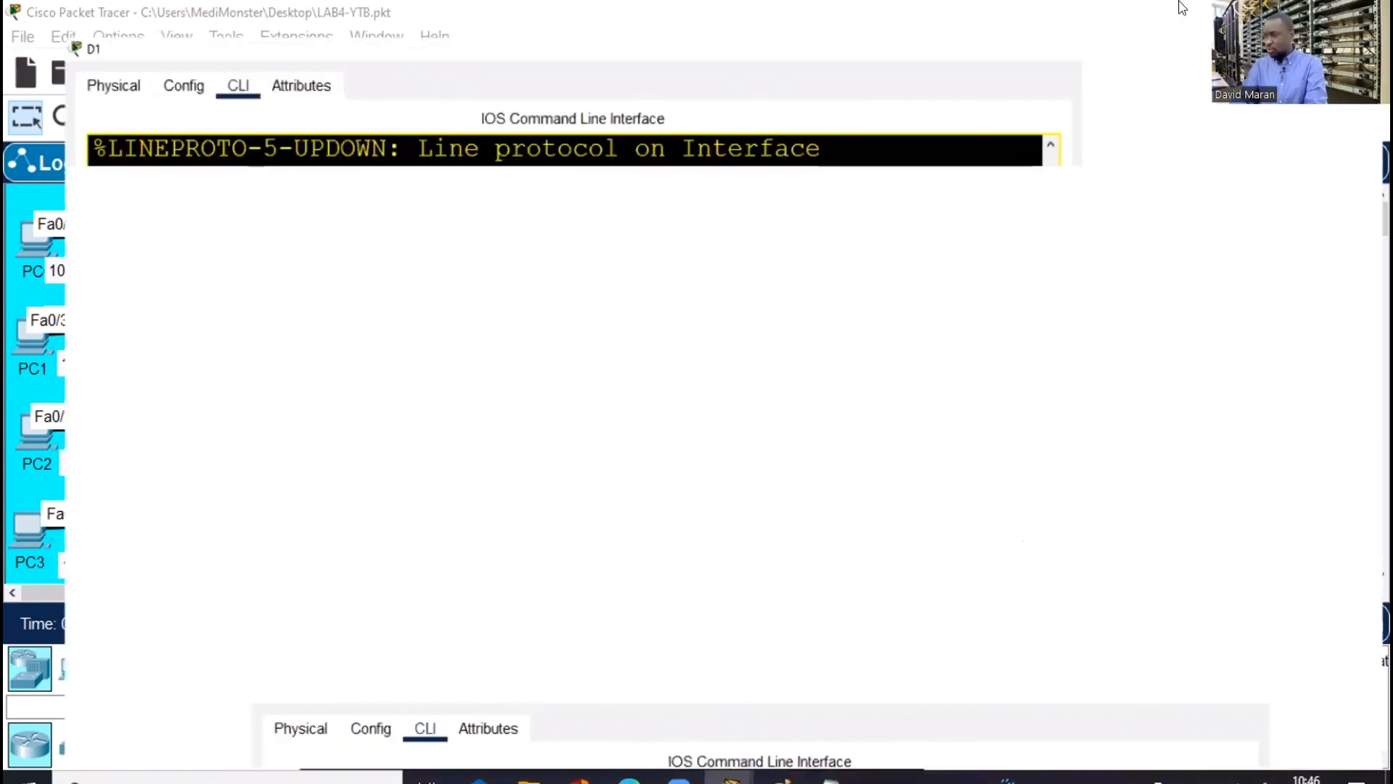
key(super+Down)
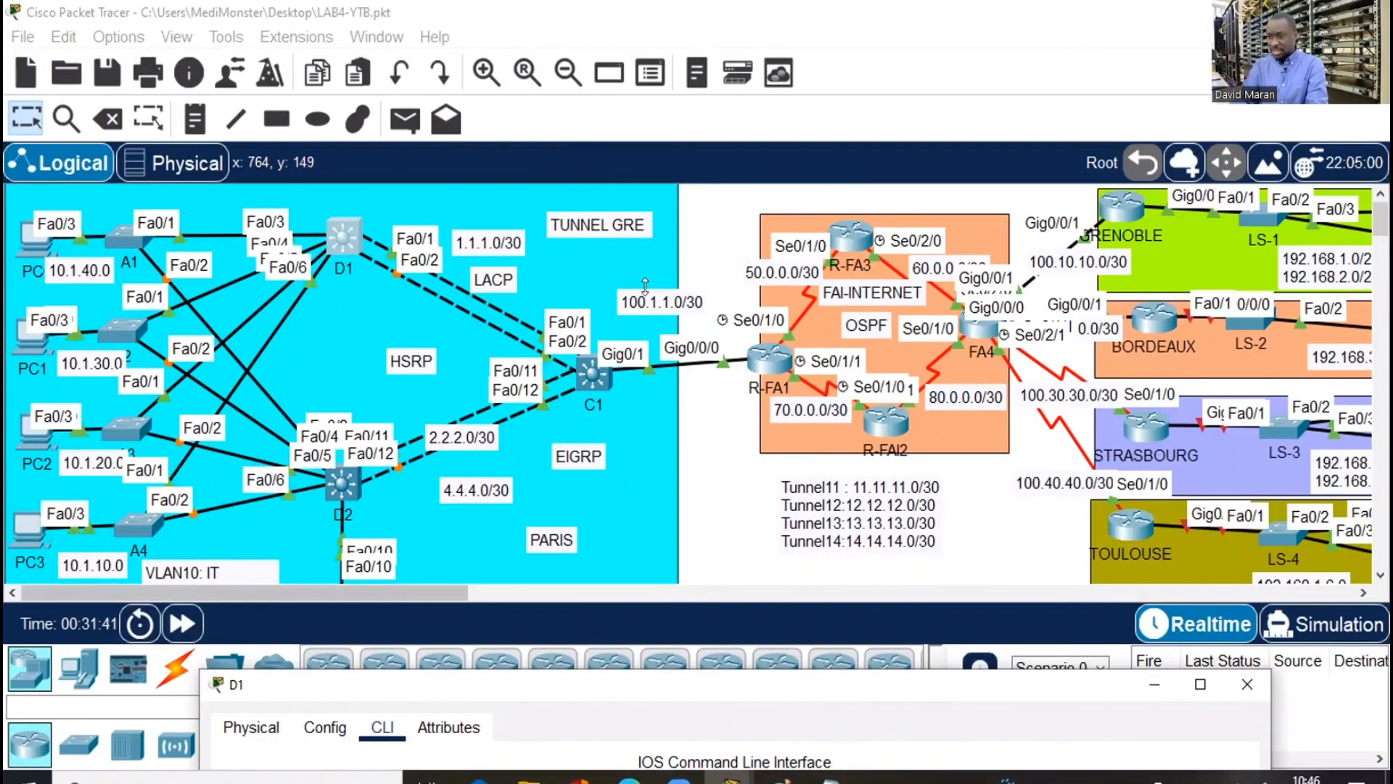
drag(788, 705, 872, 330)
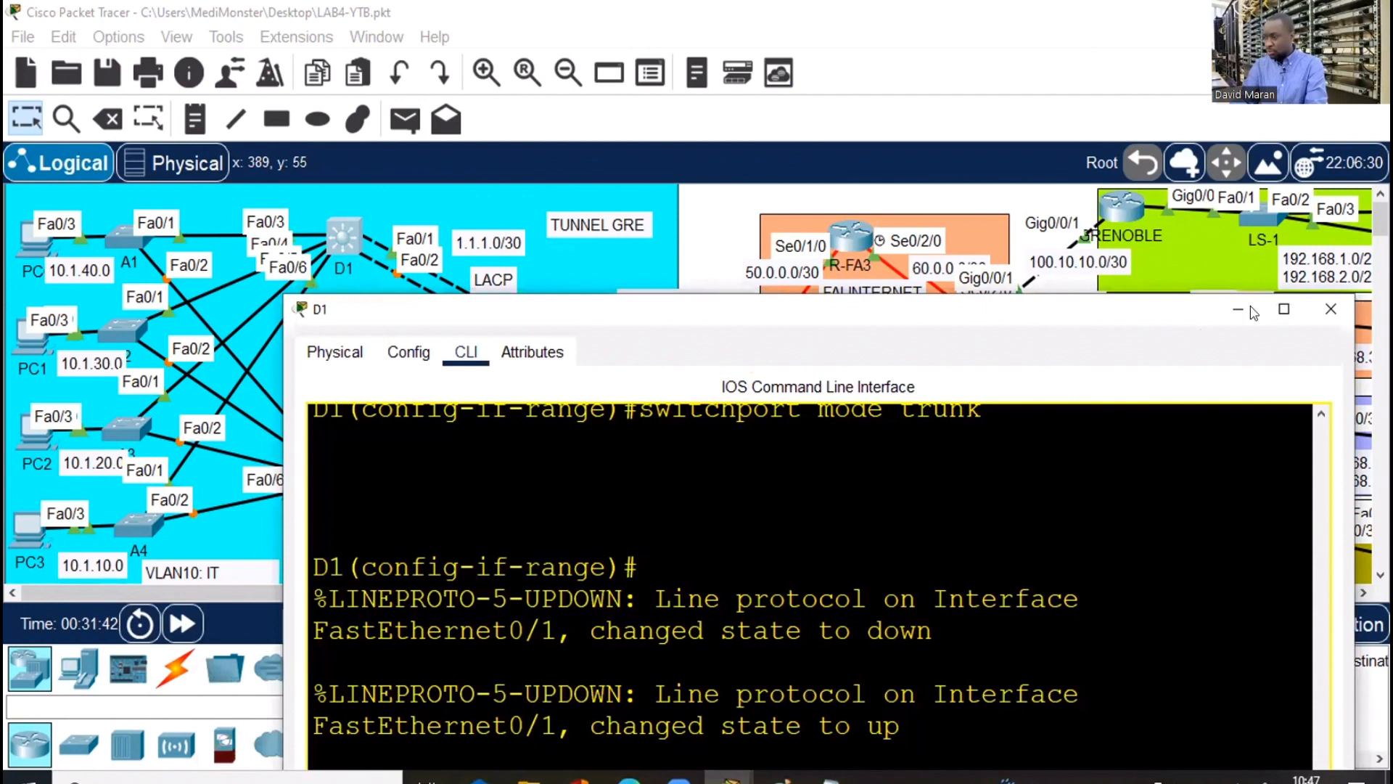
key(super+Up)
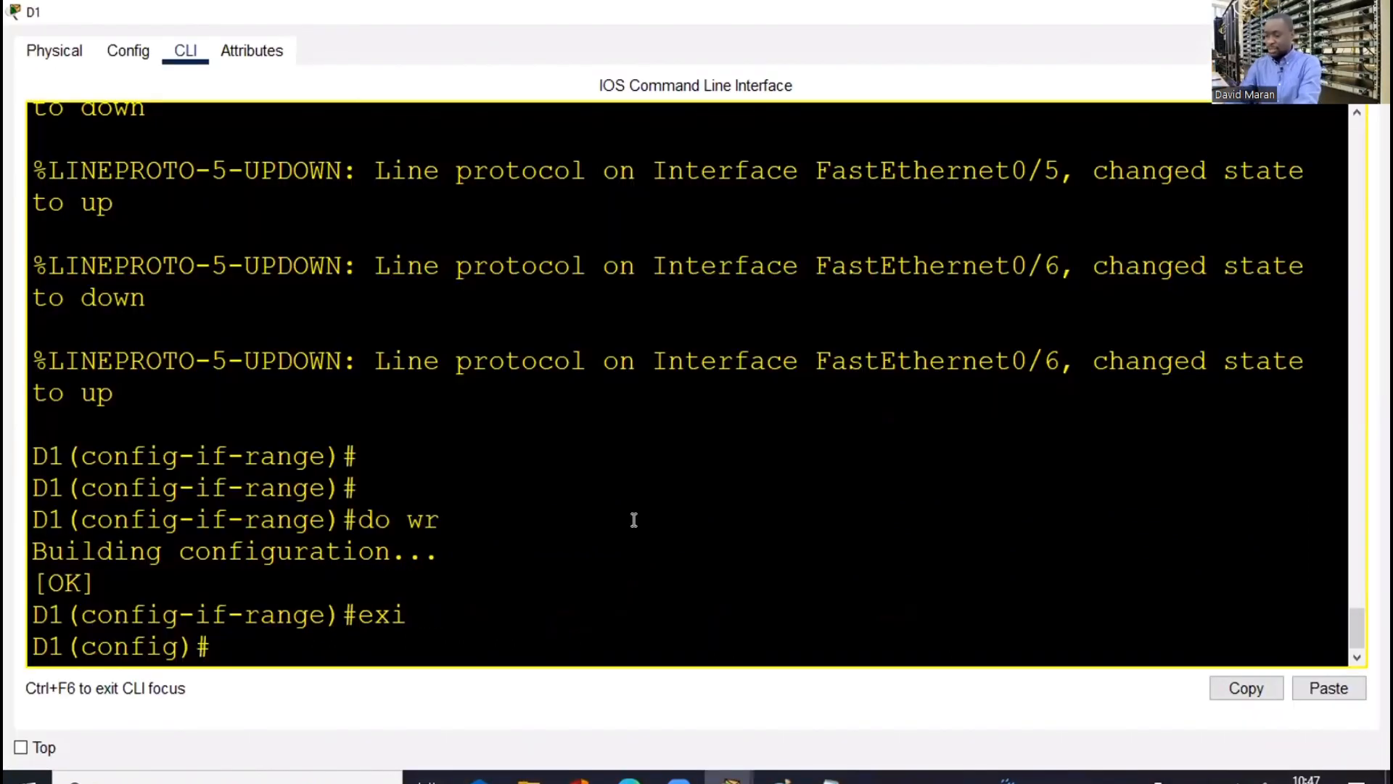
key(Return)
key(Return)
key(Return)
key(Return)
Begin the 'interface range' command on D1, then reopen D1's window from the topology
text(int)
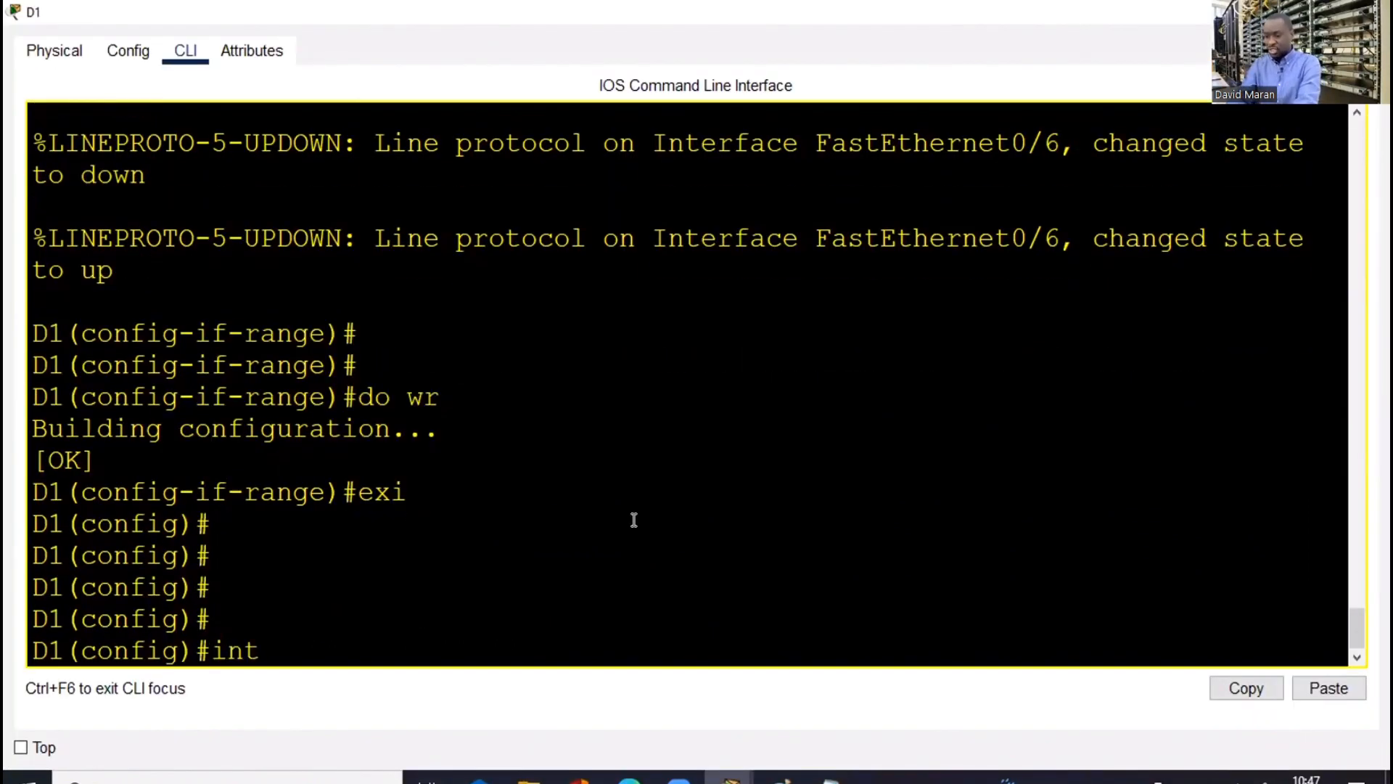
text( ra)
key(Tab)
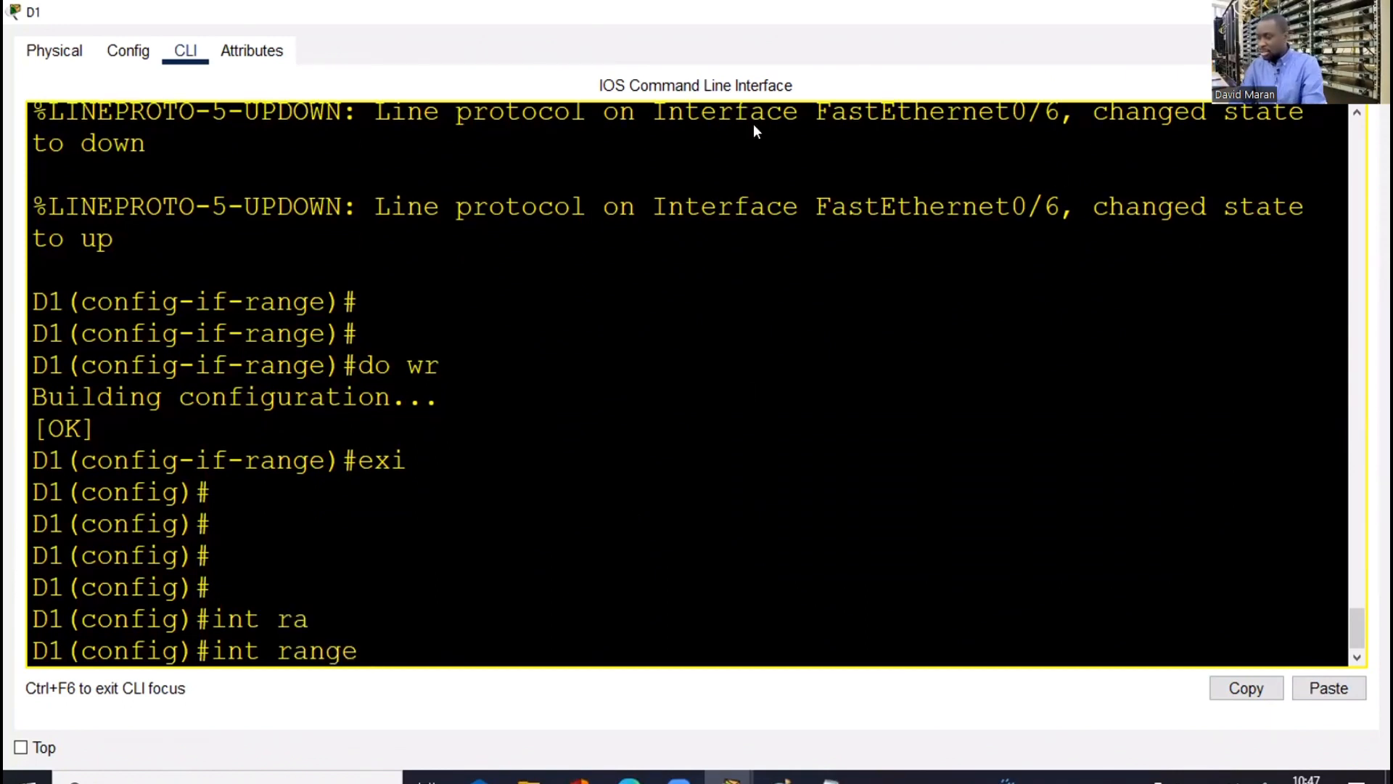
key(alt+Tab)
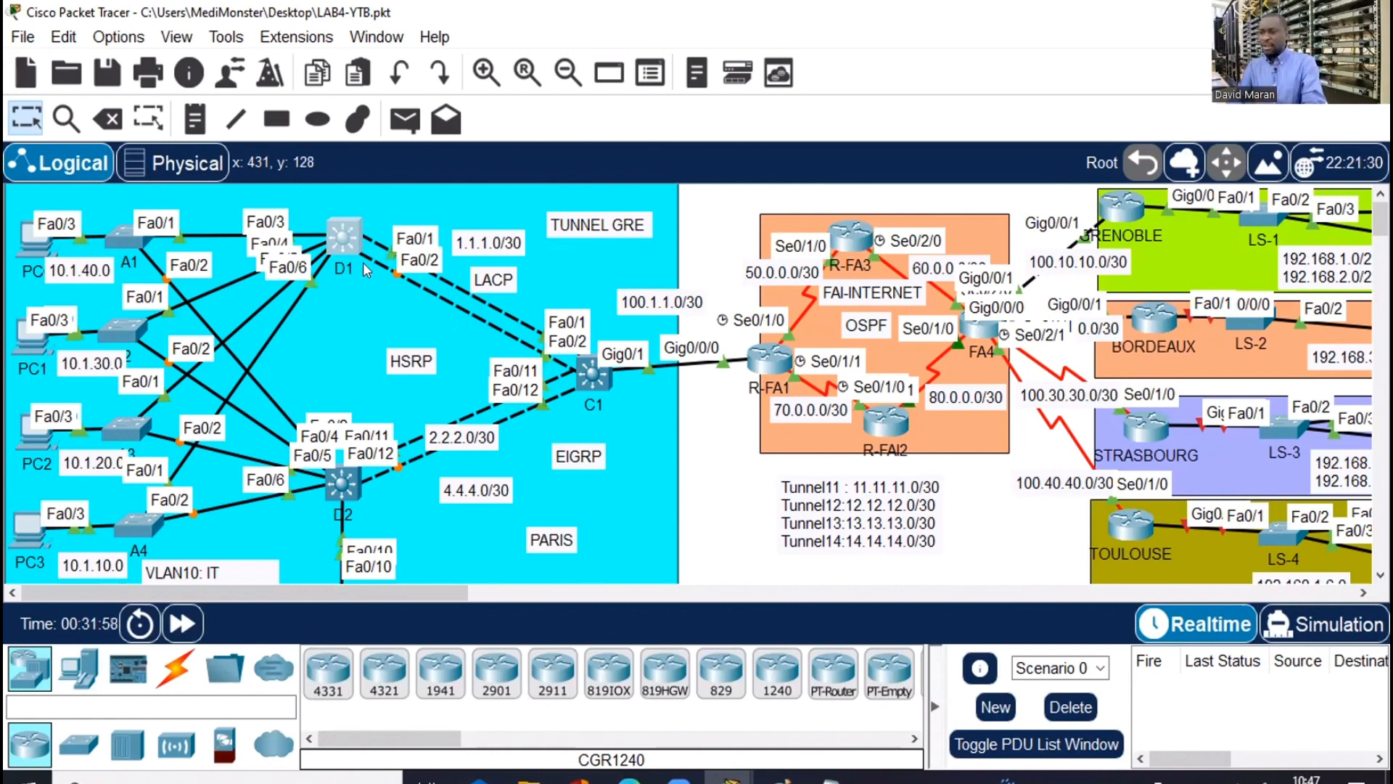
click(339, 231)
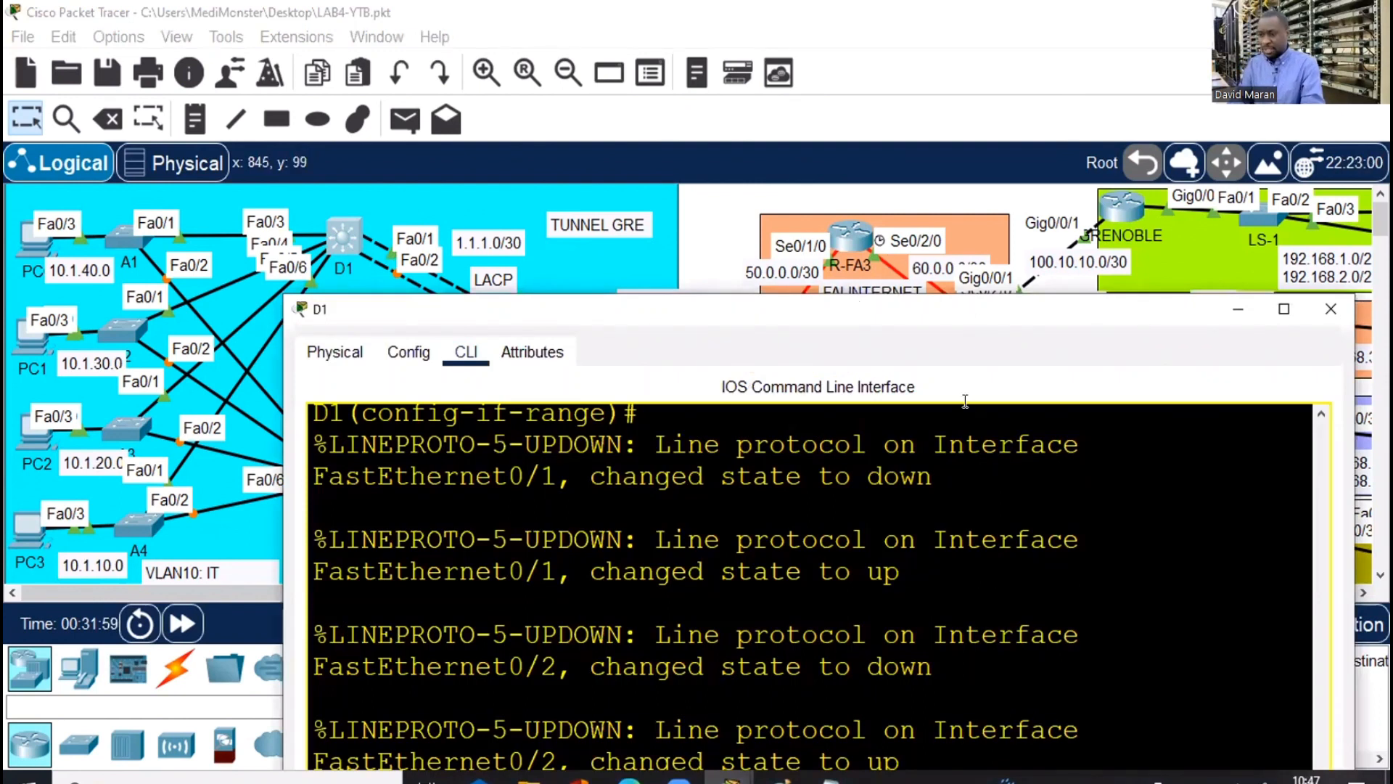
Select D1's interface range Fa0/1–2
drag(860, 306, 894, 33)
key(Return)
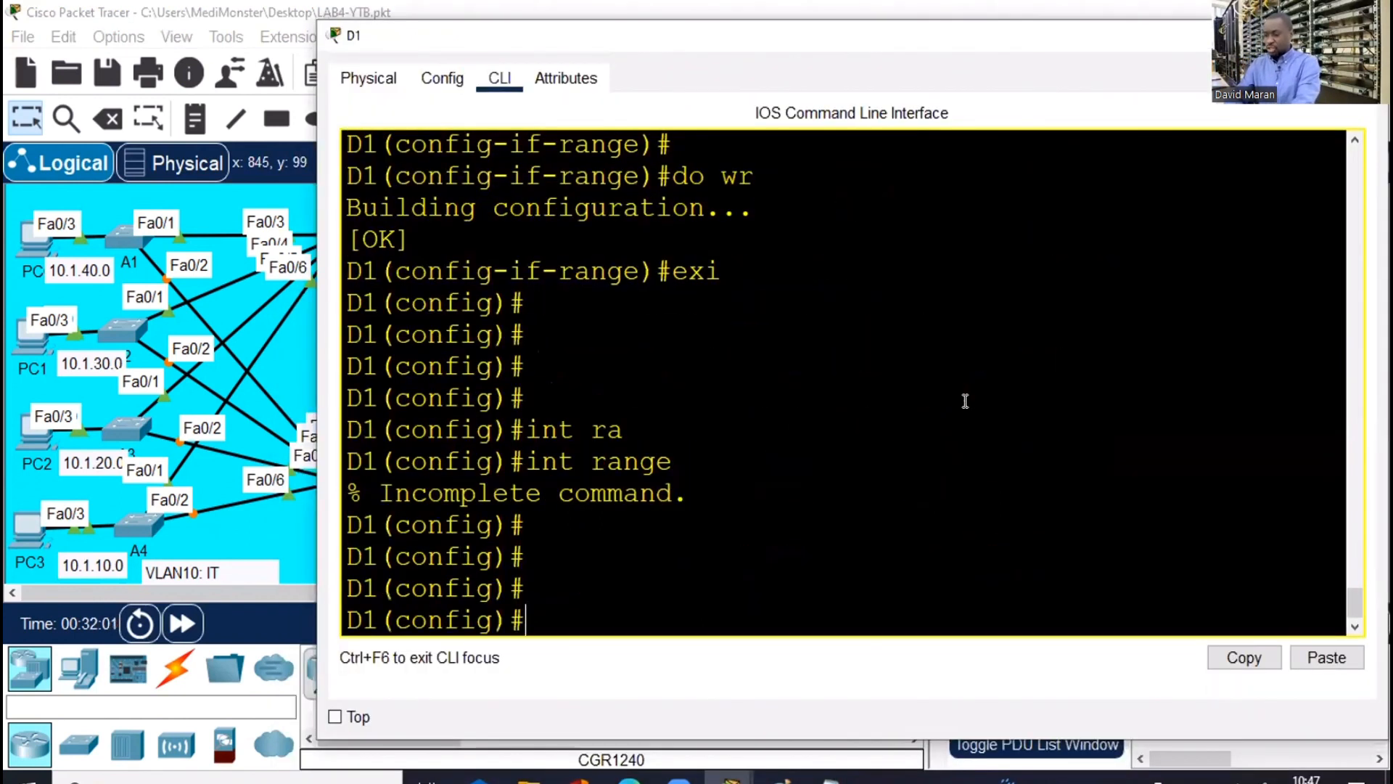
key(Return)
text(int)
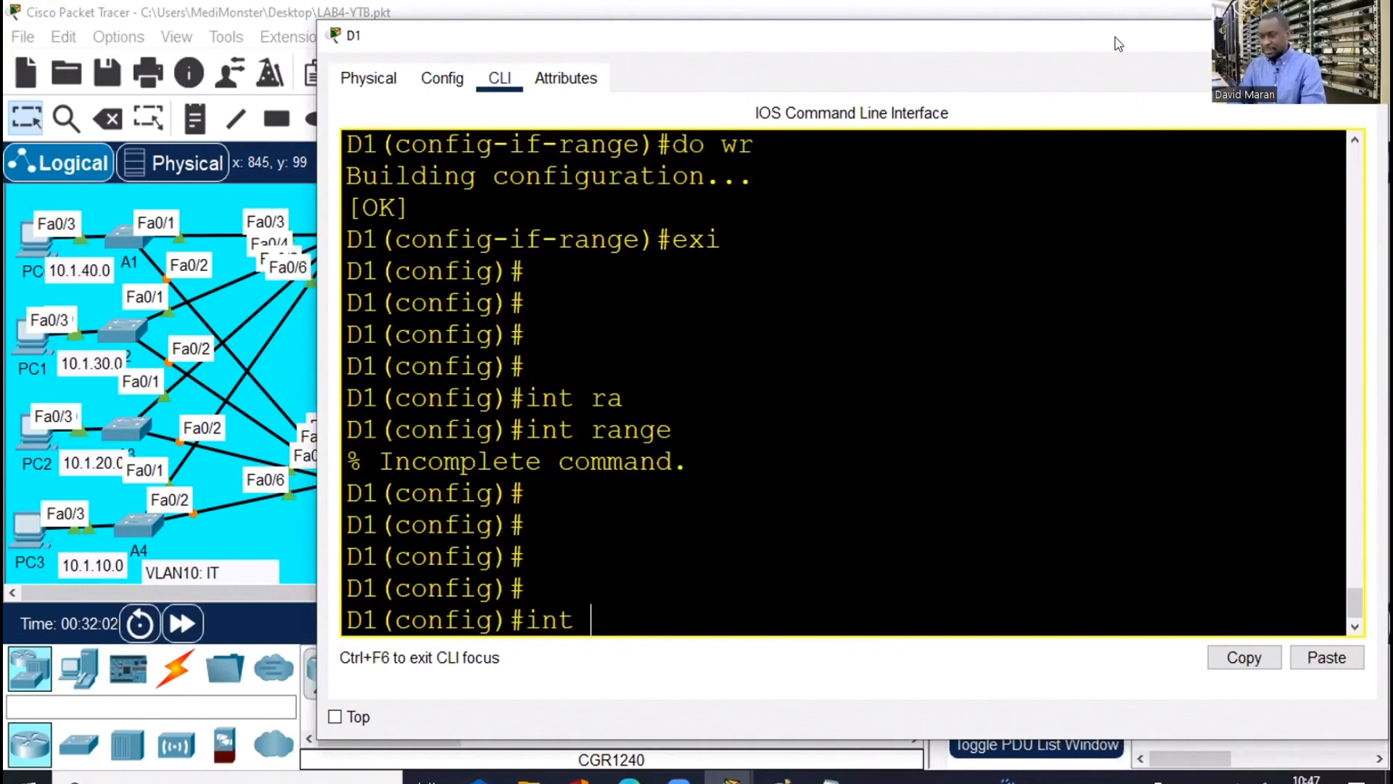
drag(1115, 37, 1106, 89)
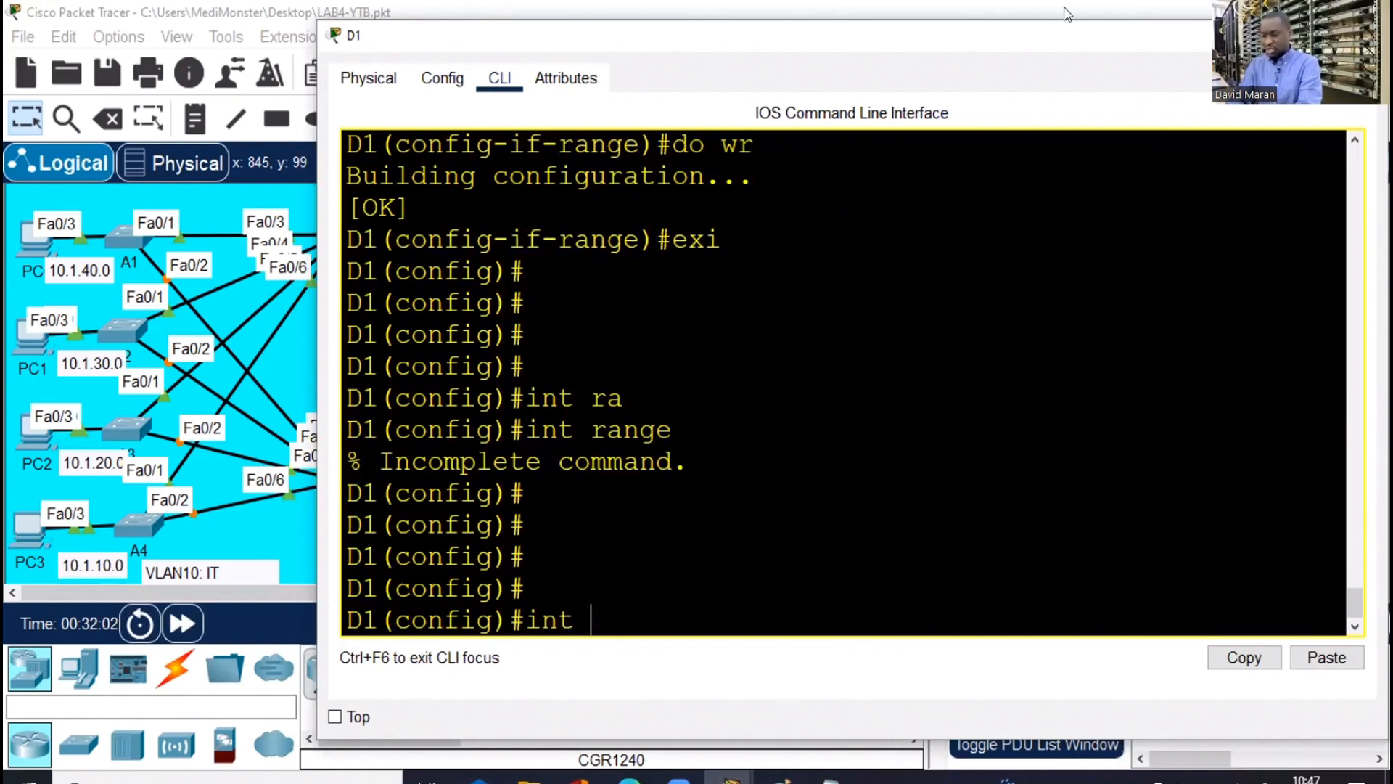
text(ra)
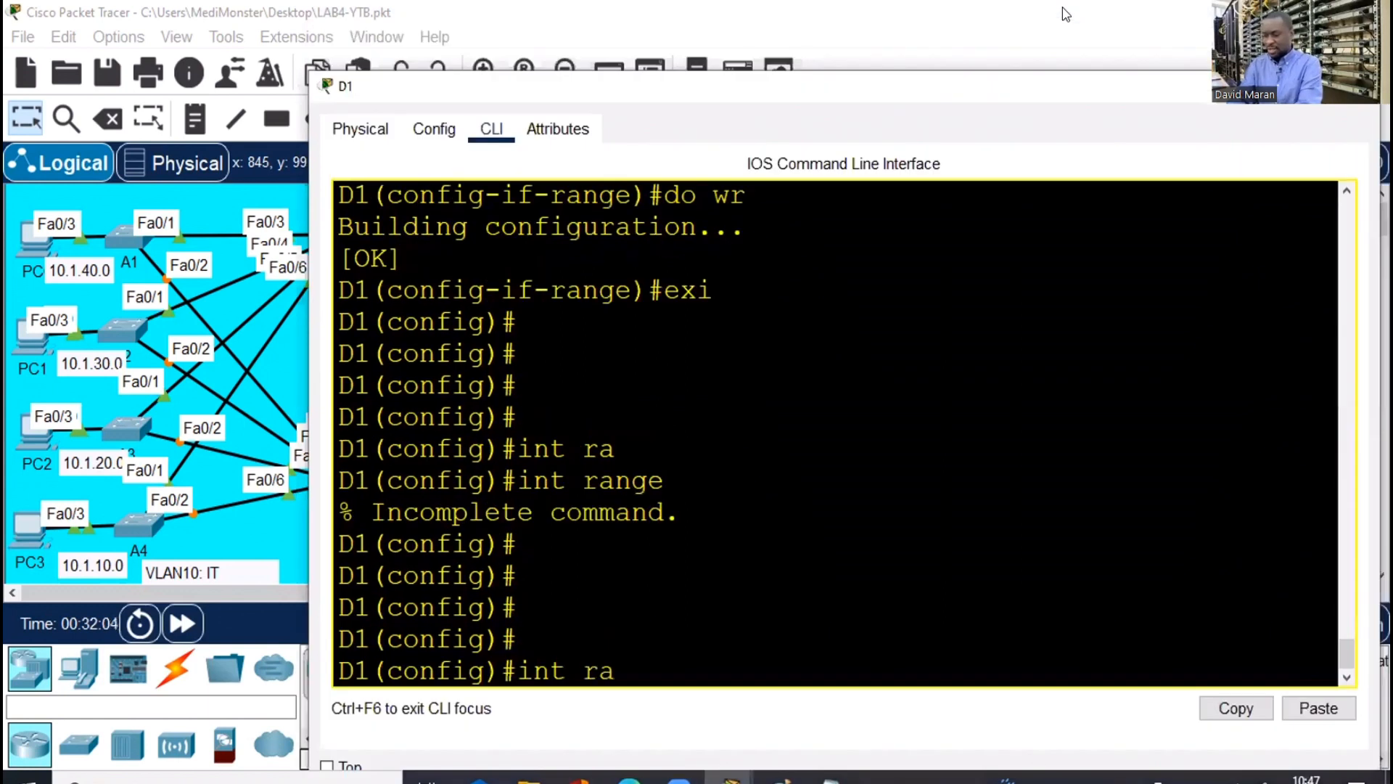
text( fa0/1)
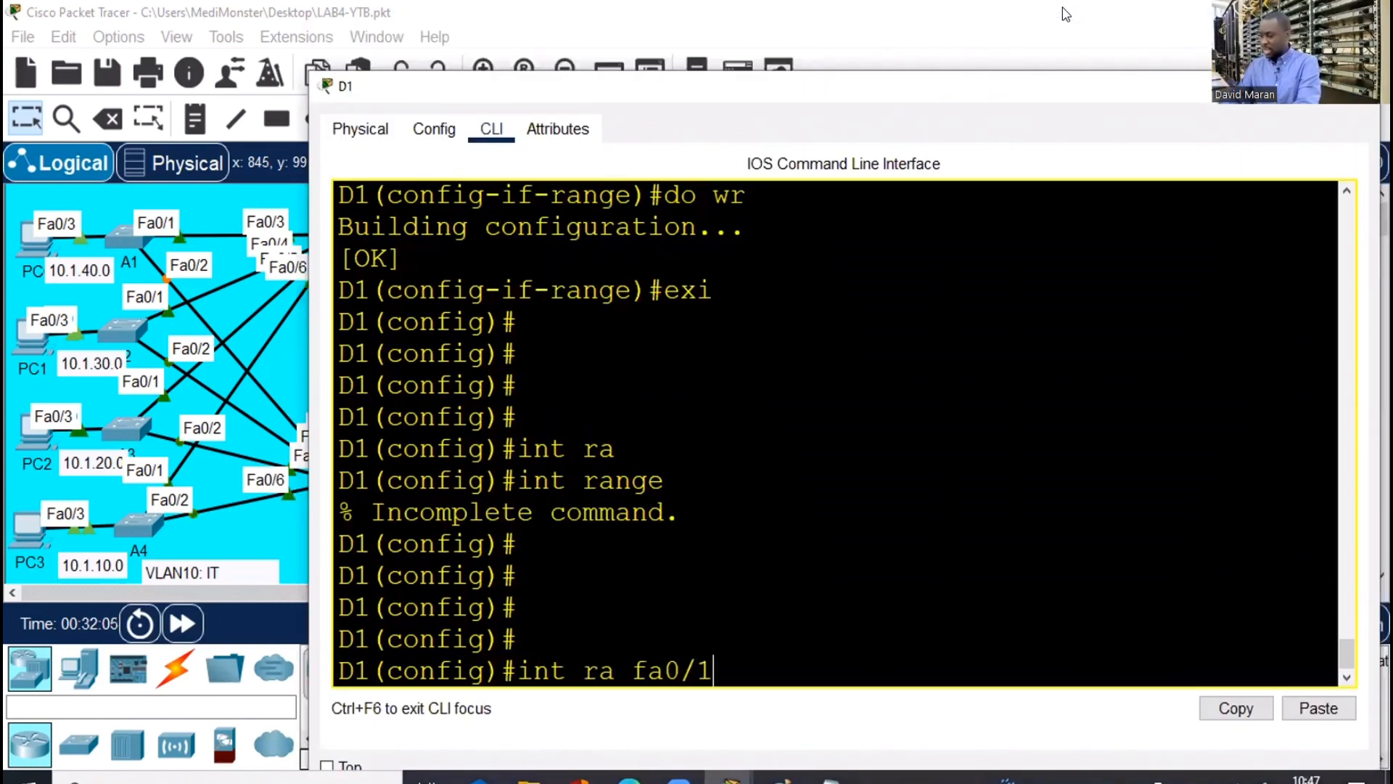
text(-2)
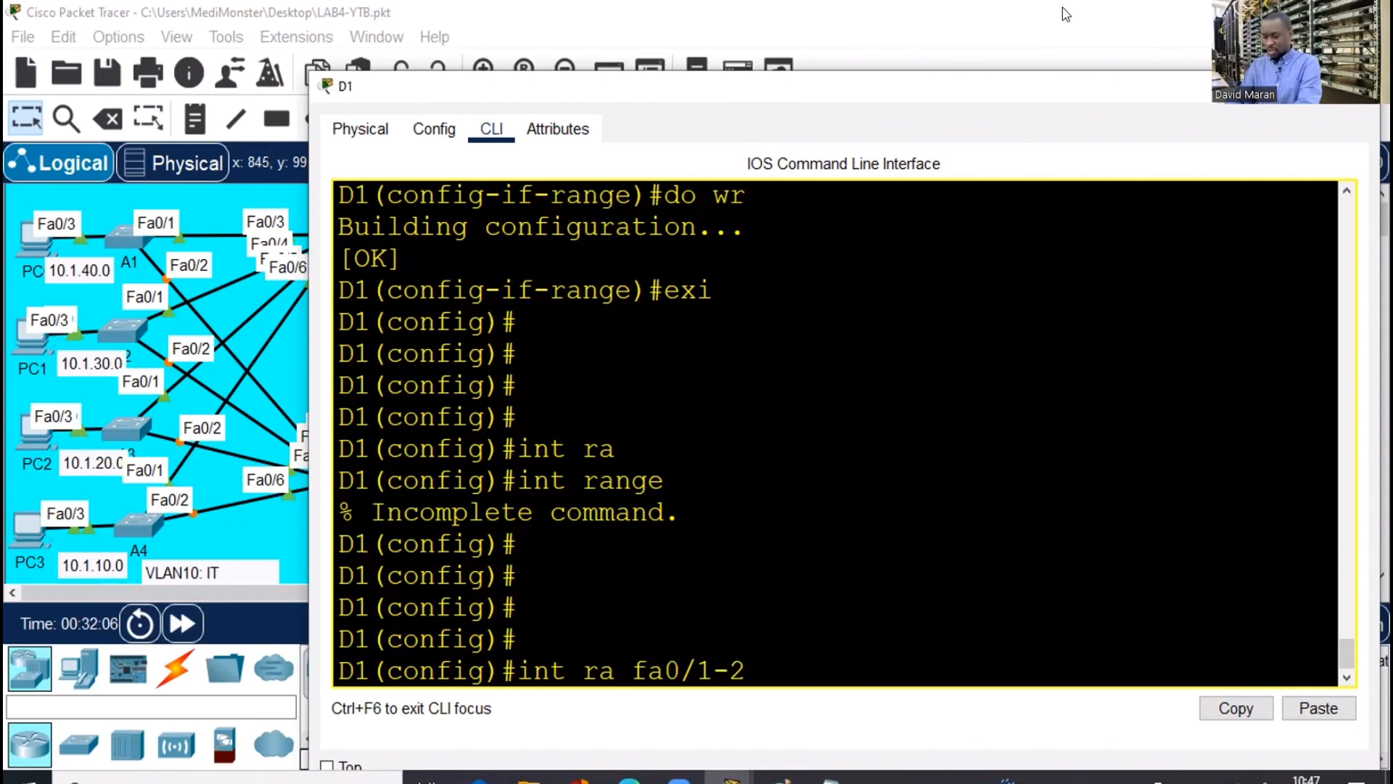
key(Return)
Set D1's Fa0/1–2 to switchport mode access and close D1's window
text(swi)
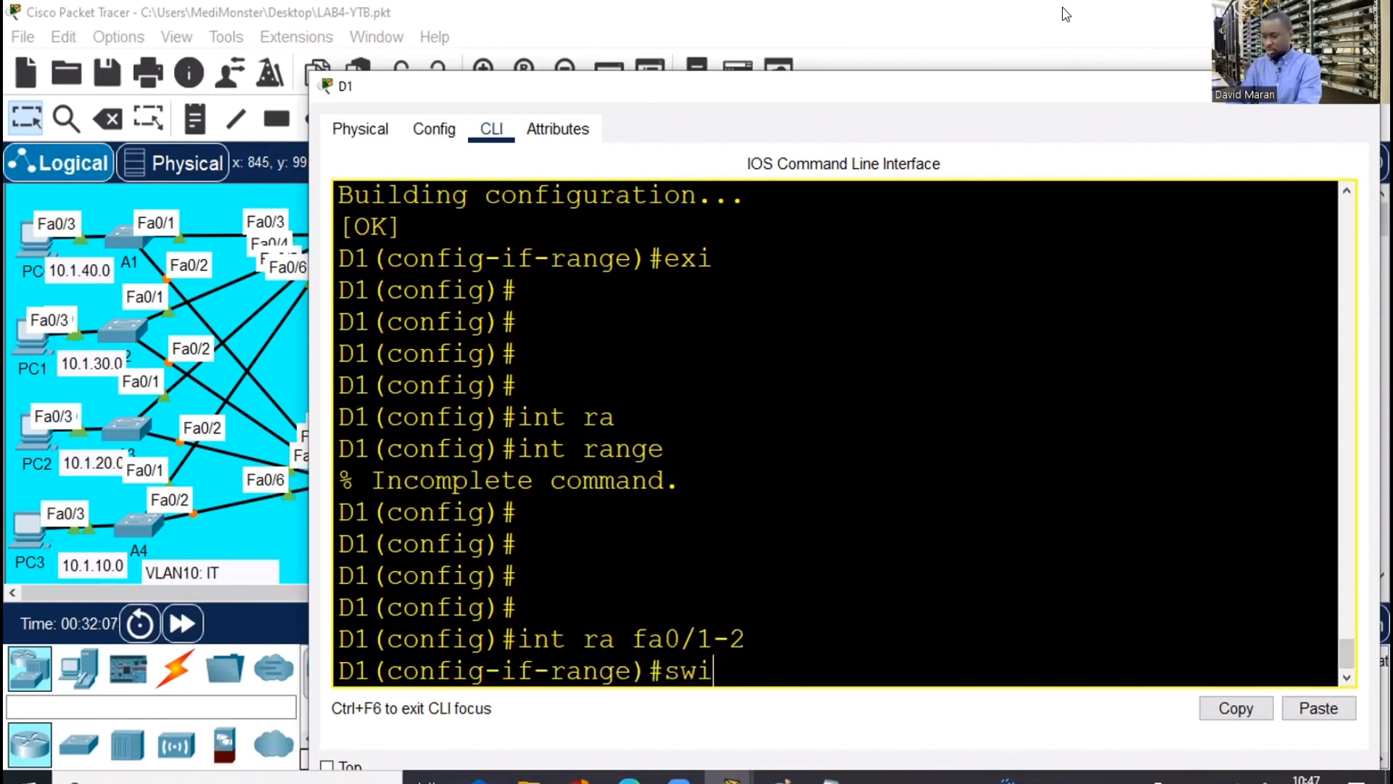
key(Tab)
text(m)
key(Tab)
text(ac)
key(Tab)
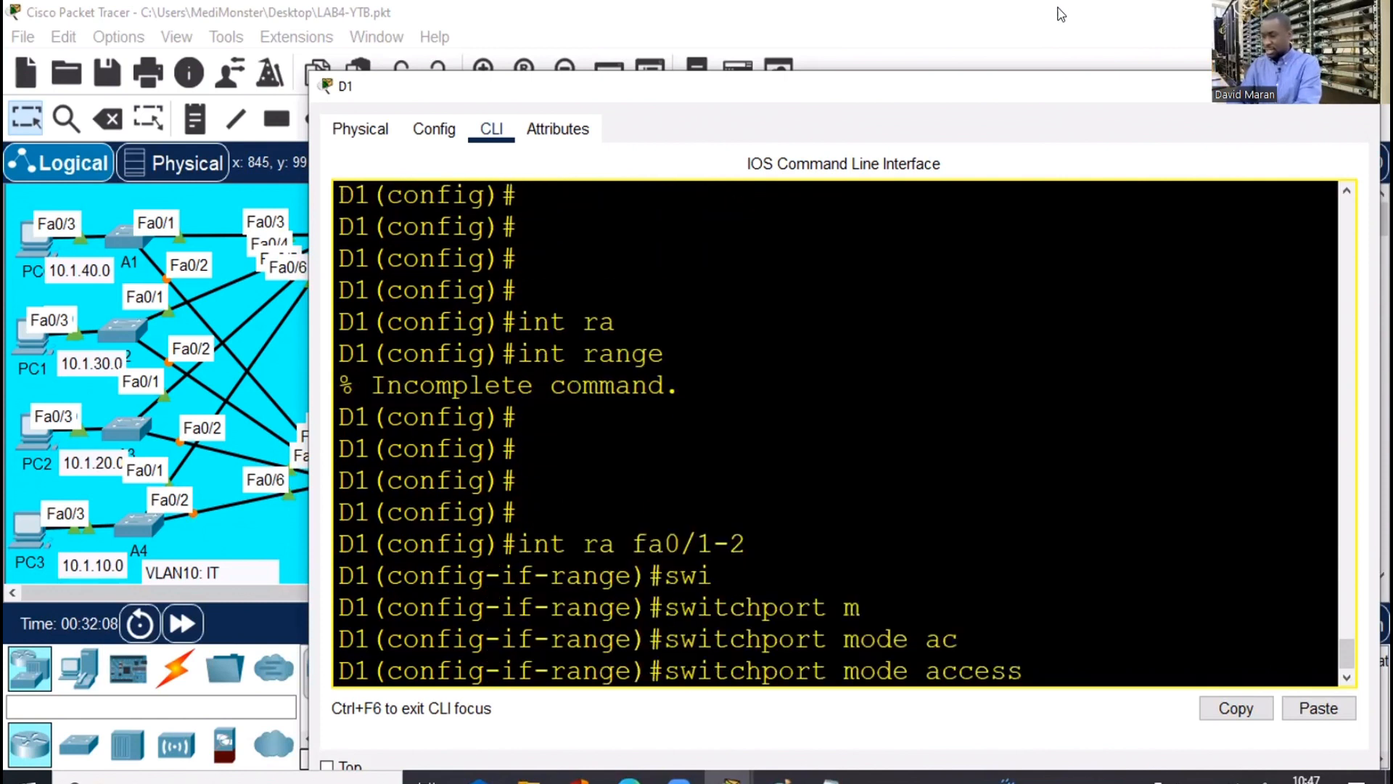
key(Return)
click(1355, 86)
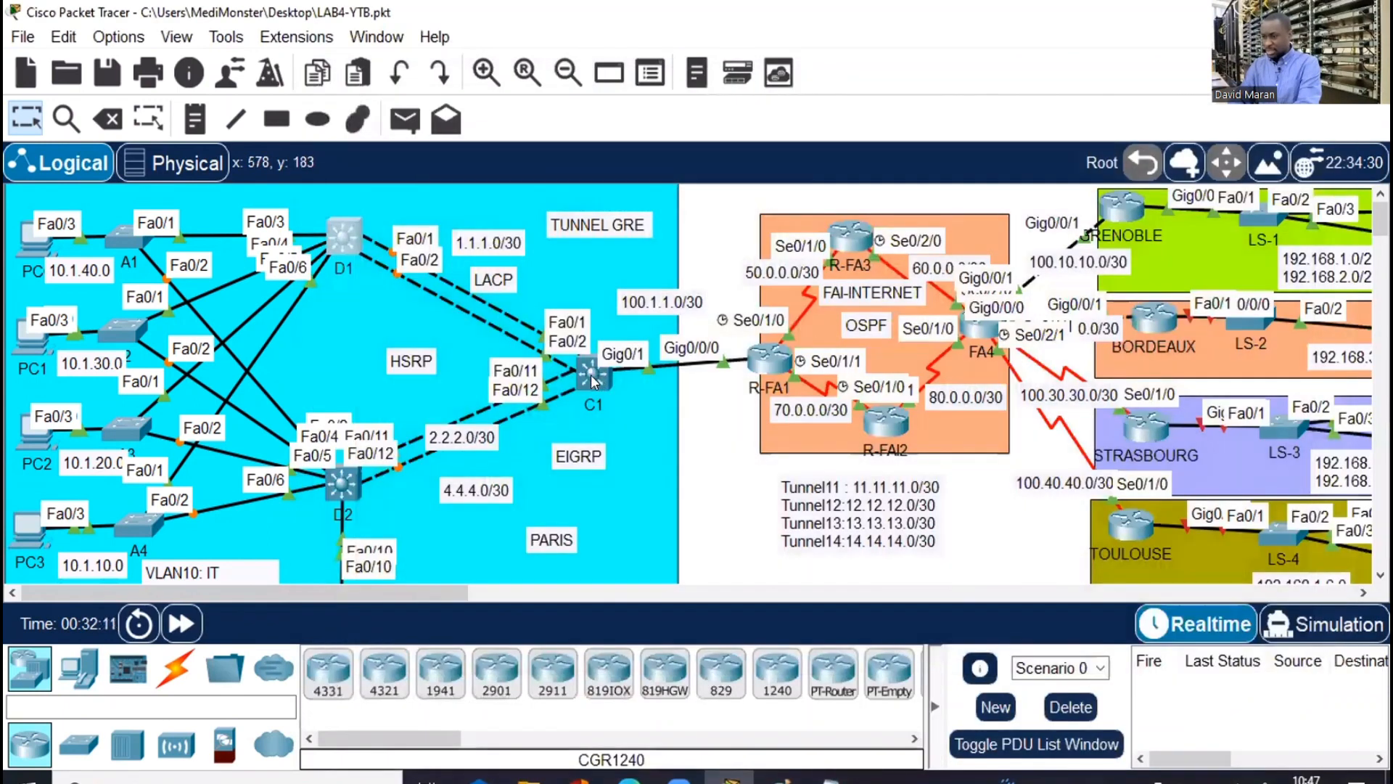
On switch C1, enter global configuration and select interface range Fa0/1–2
click(594, 380)
click(973, 23)
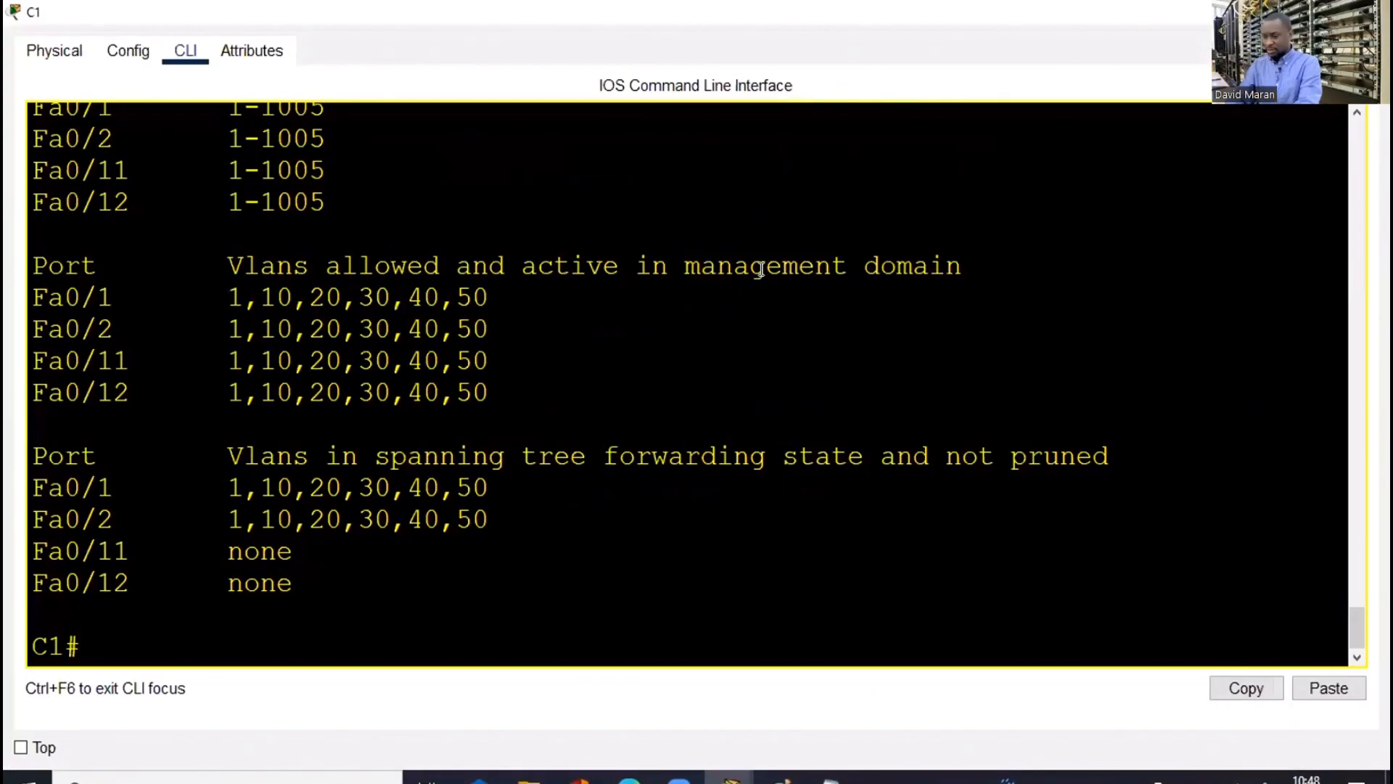
text(conf t)
key(Return)
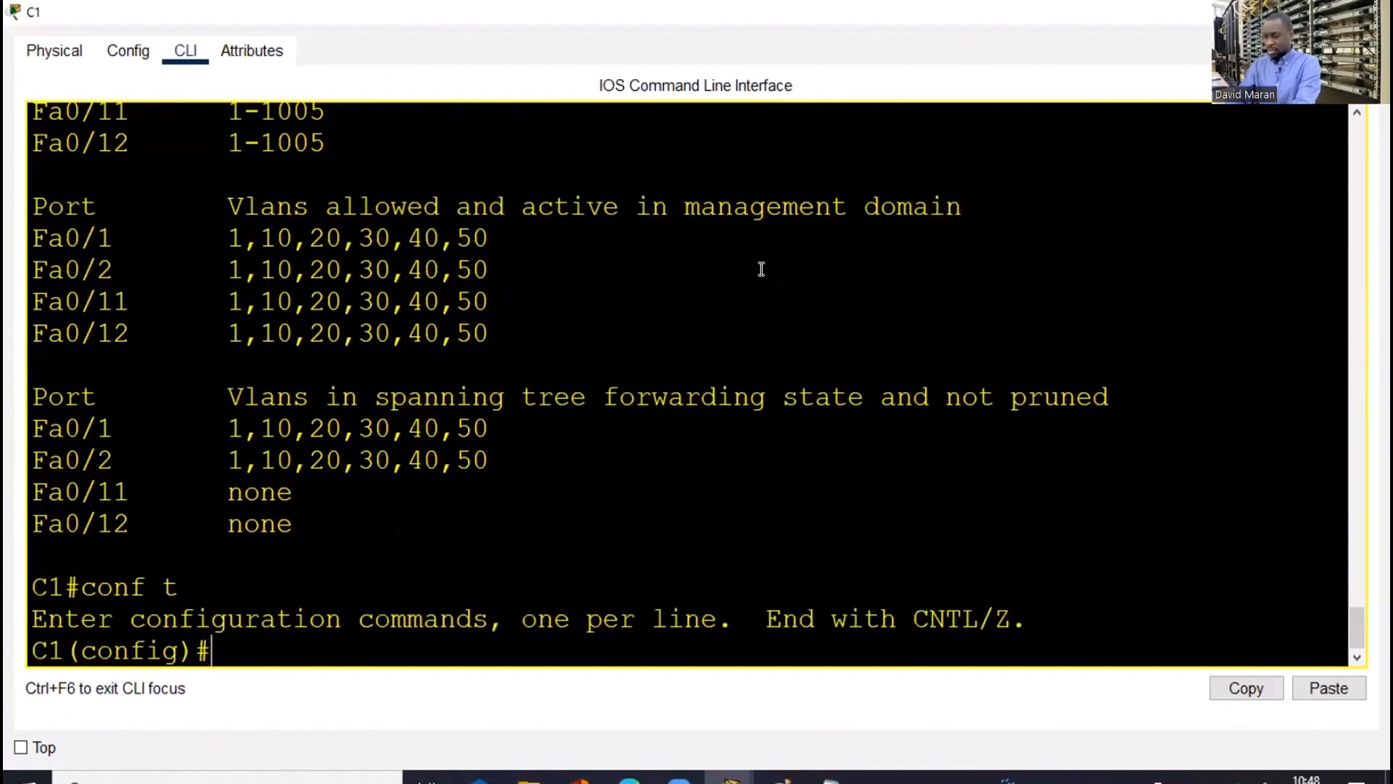
text(int ran)
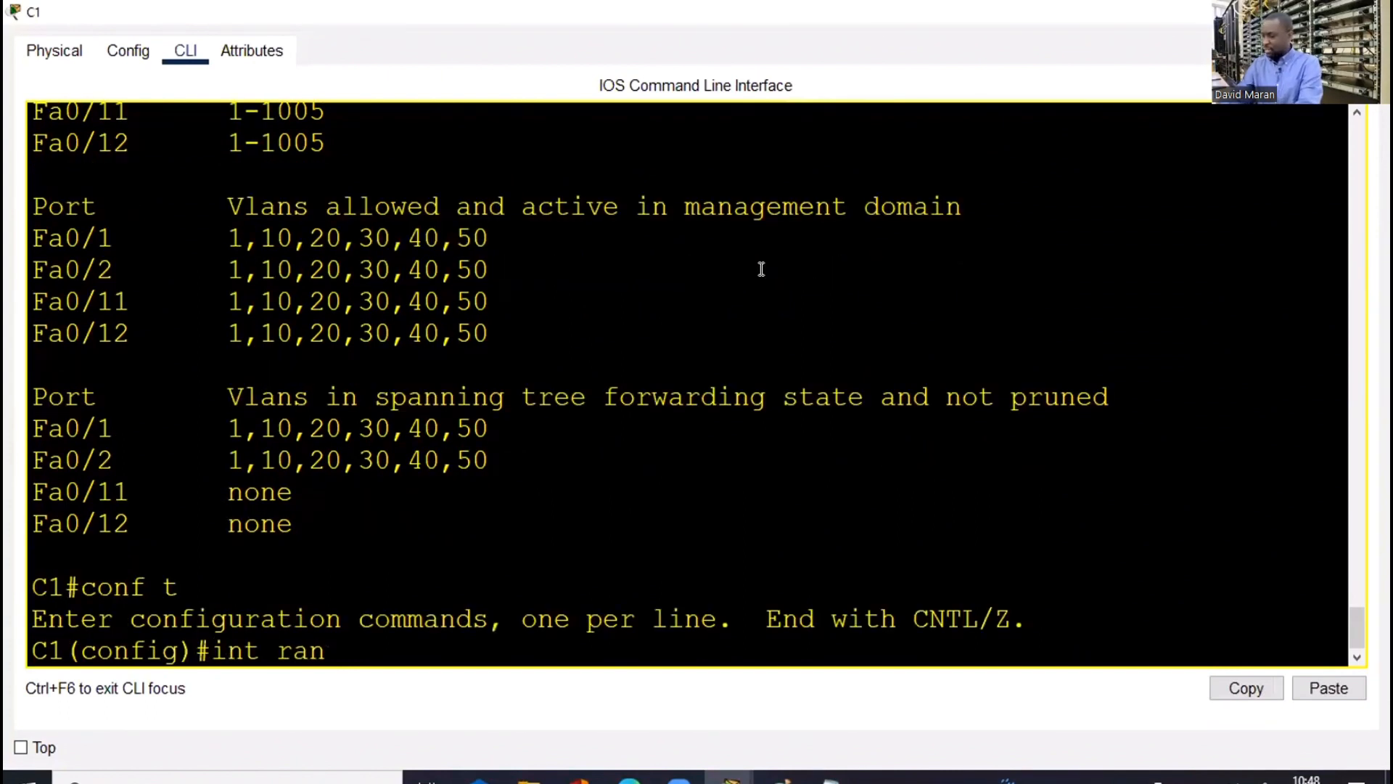
text( fa0/1-3)
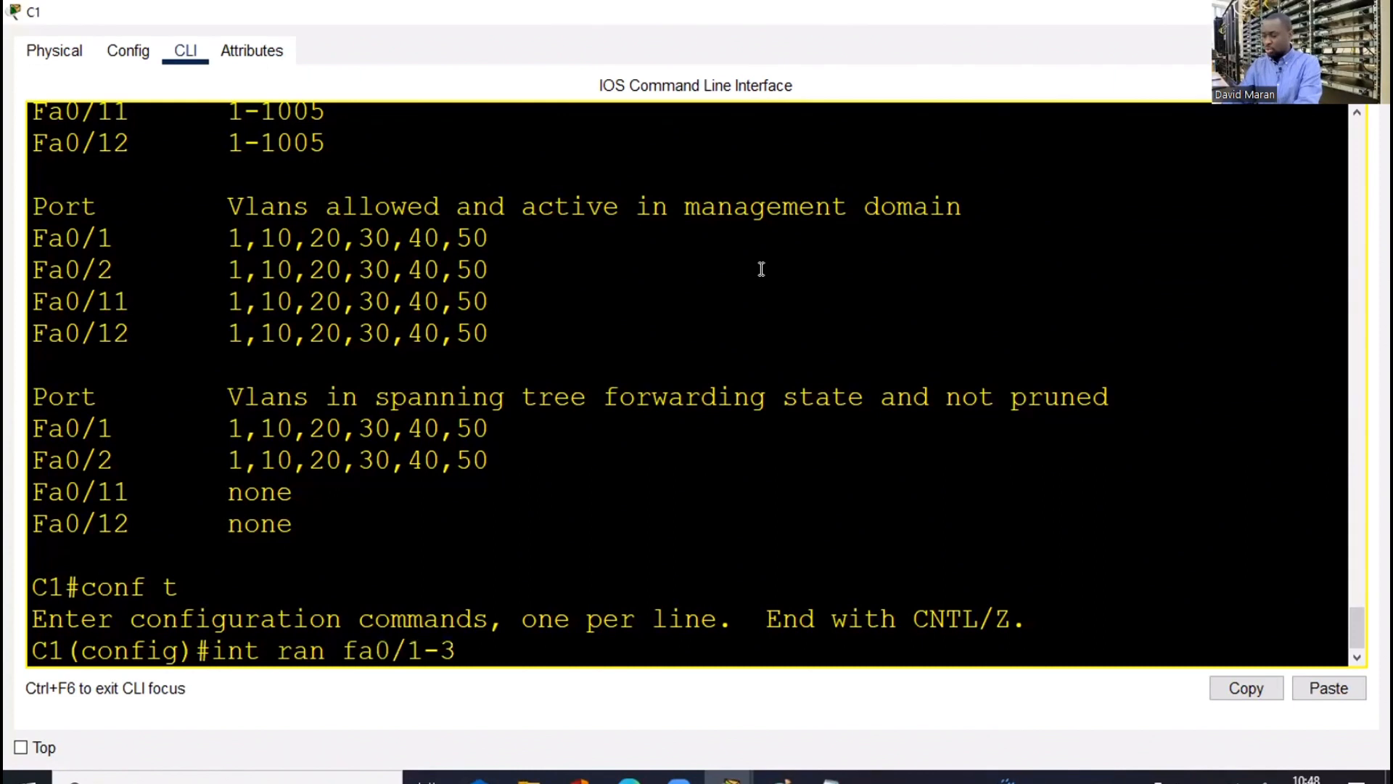
key(BackSpace)
text(2)
key(Return)
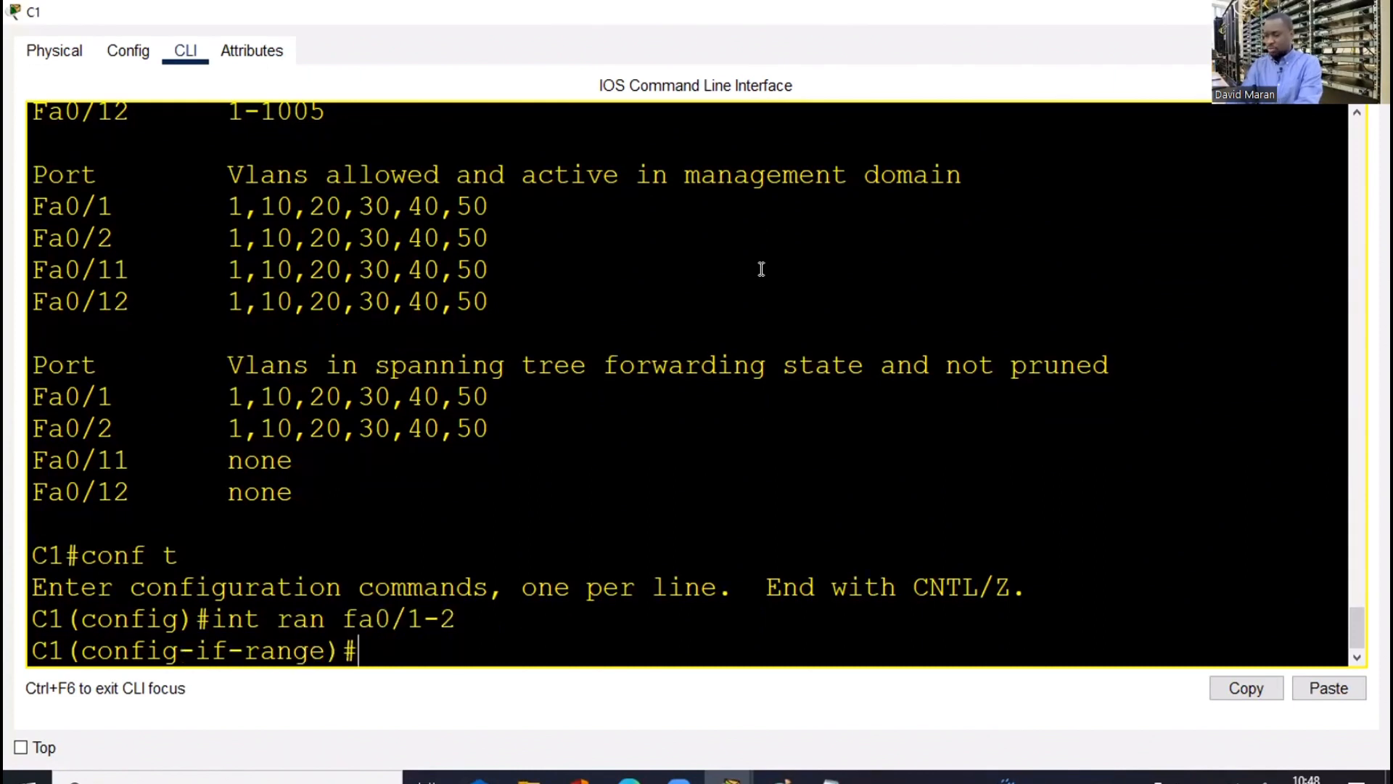
Set C1's Fa0/1–2 to switchport mode access and return to the topology
text(swi)
key(Tab)
text(m)
key(Tab)
text(ac)
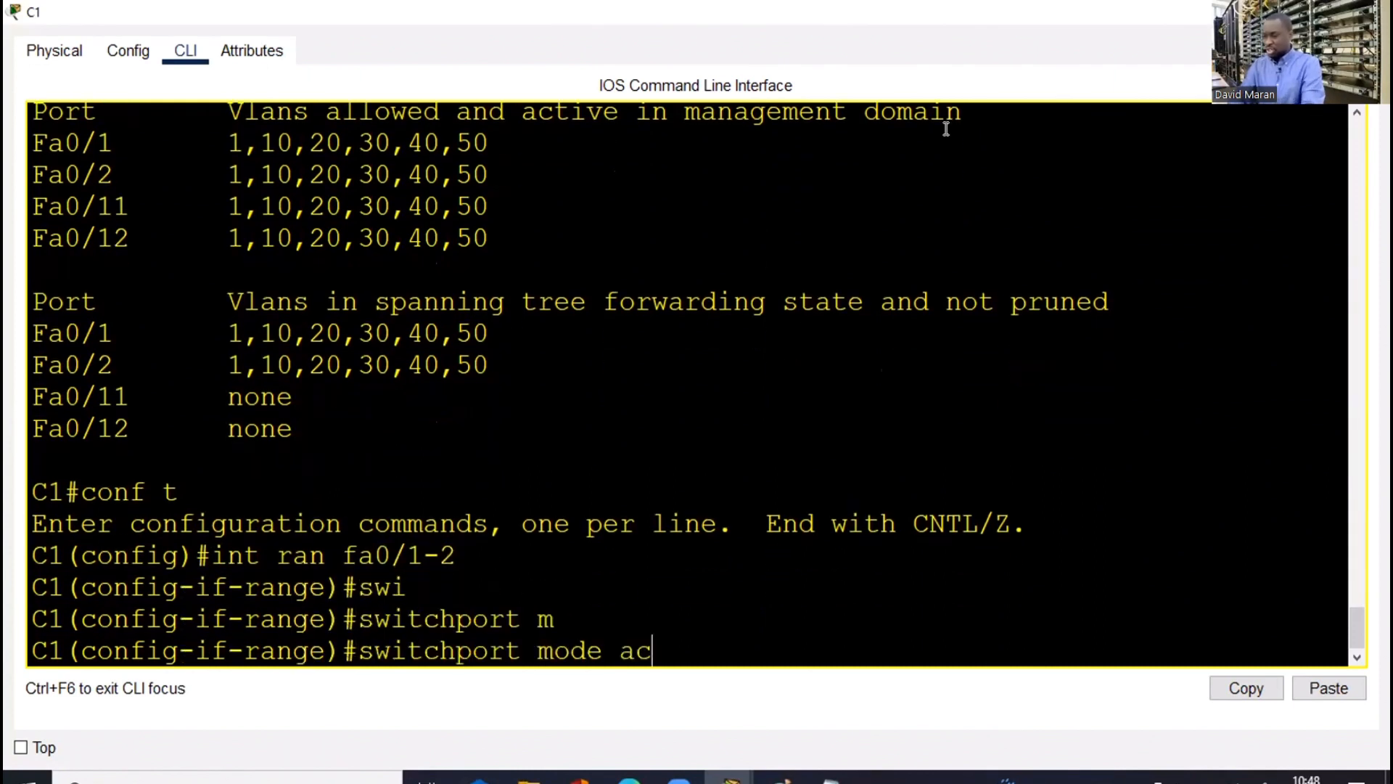
key(Tab)
key(Return)
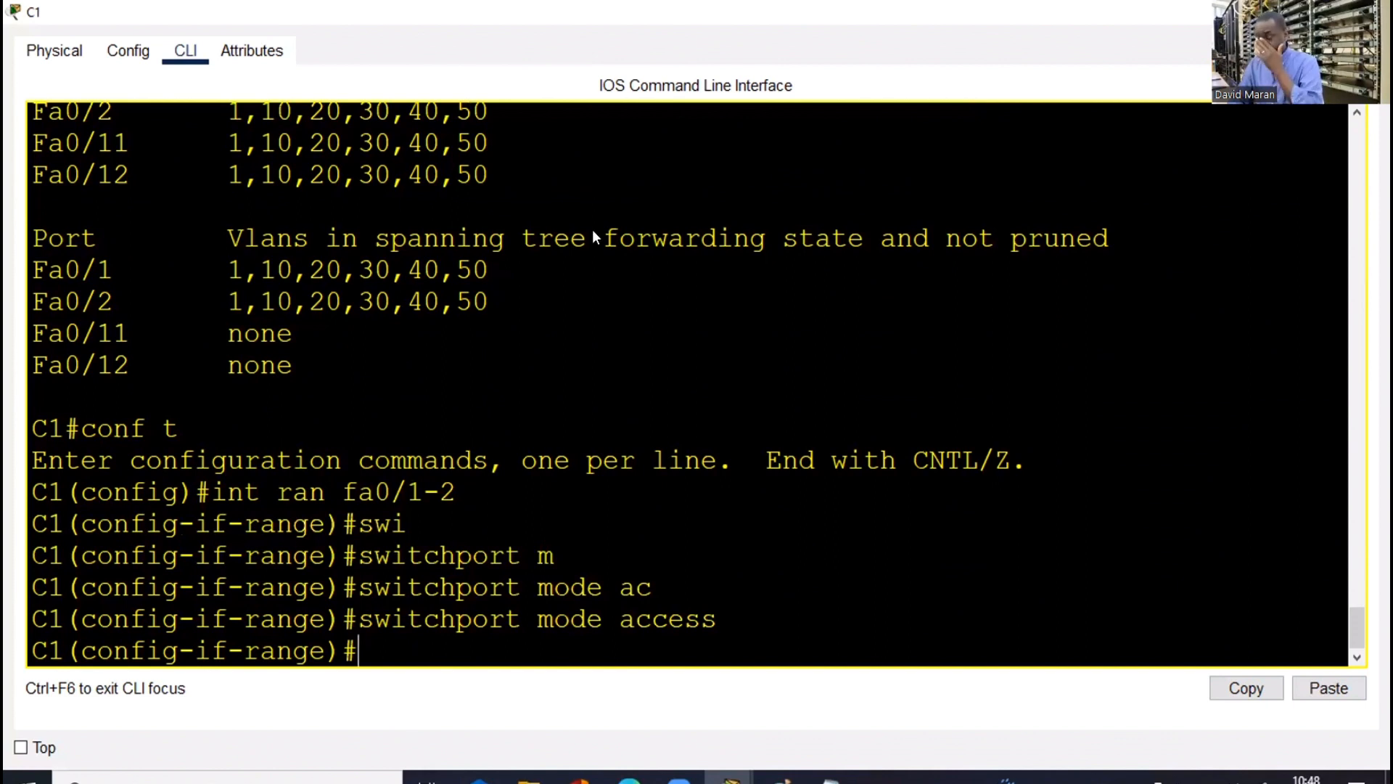
key(alt+Tab)
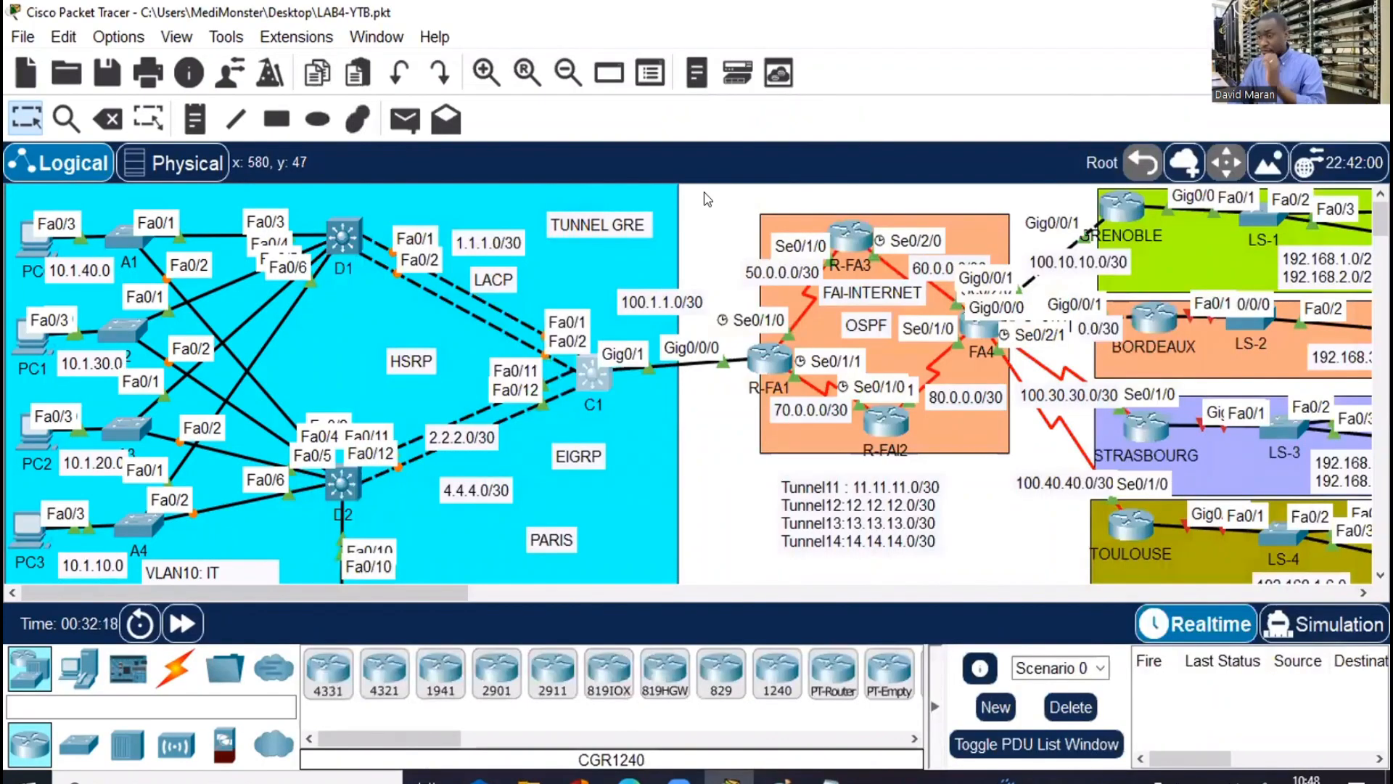
Reopen D1's CLI and start the 'channel-group 1 mode' command on Fa0/1–2
click(326, 240)
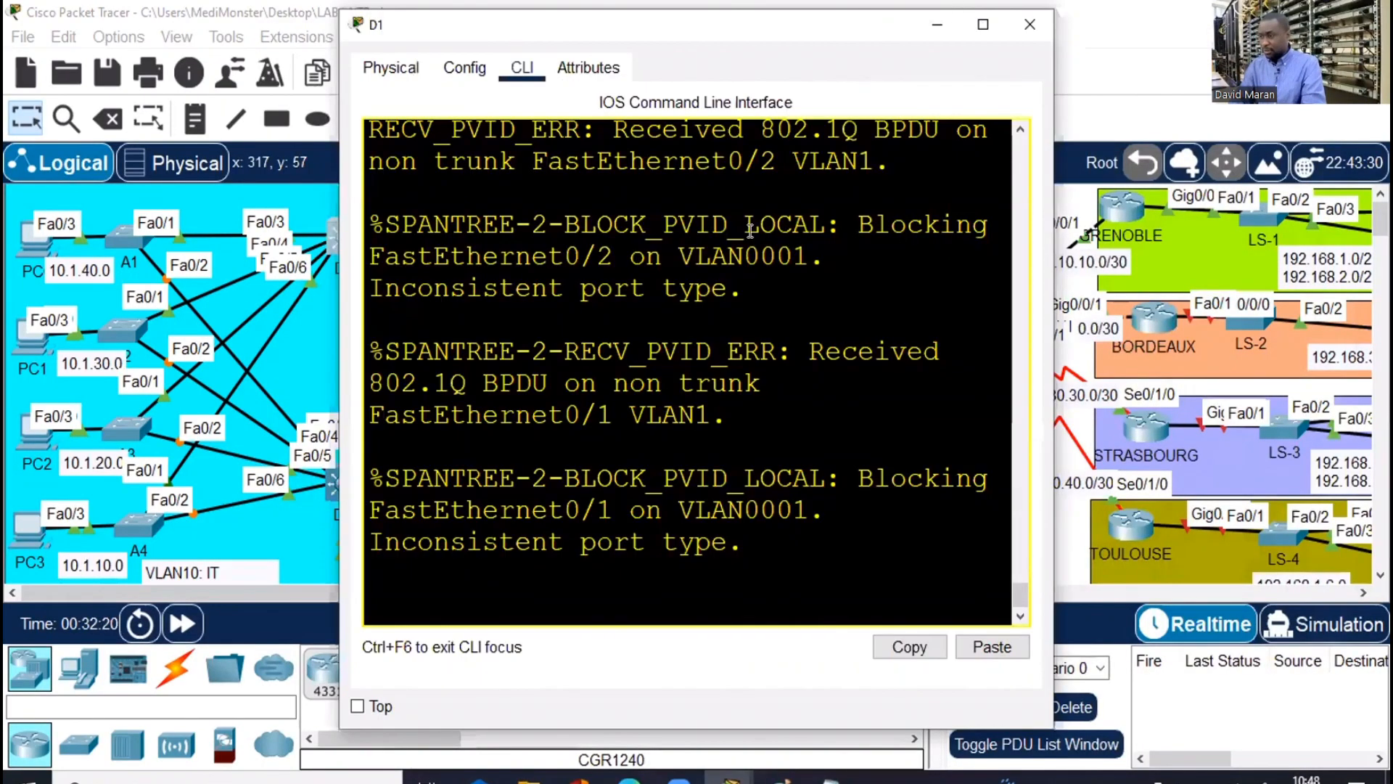
click(983, 25)
key(Return)
key(Return)
key(Return)
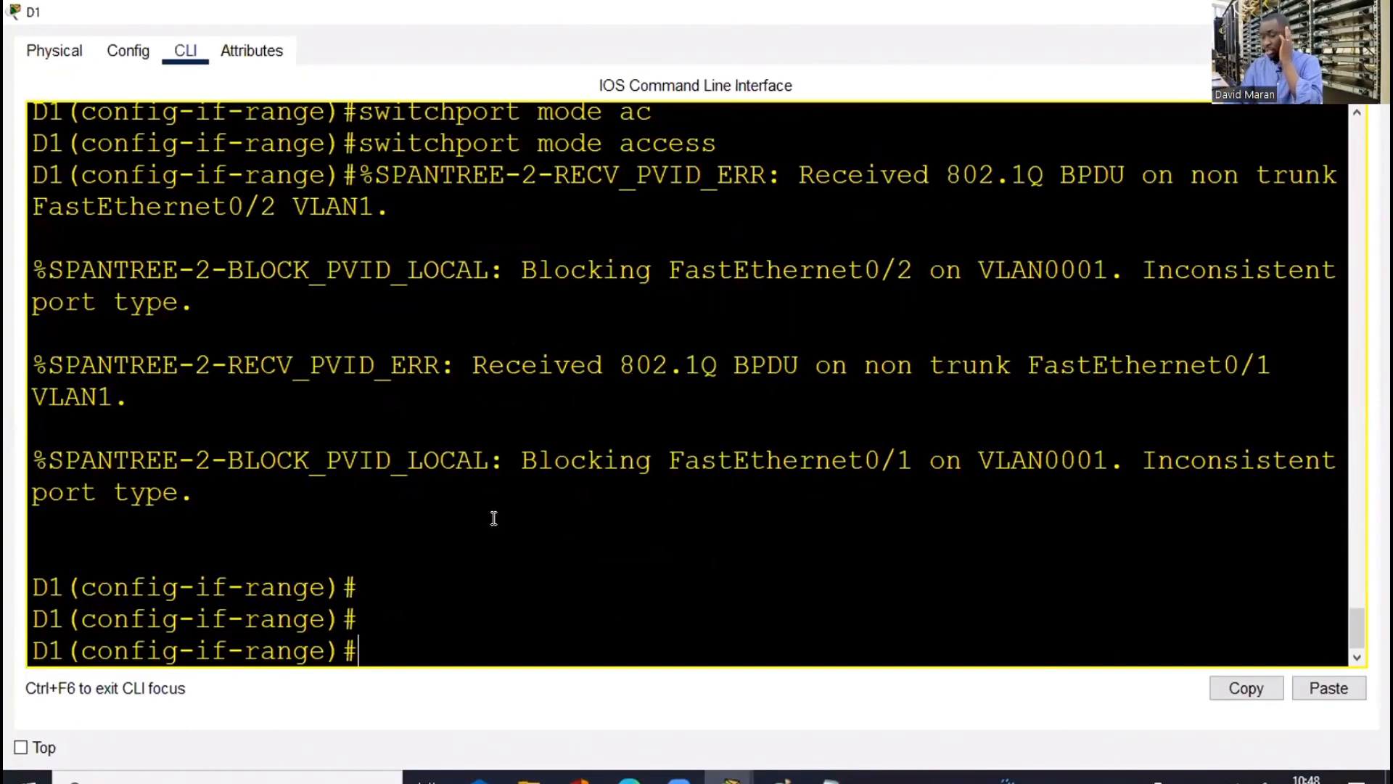
key(Return)
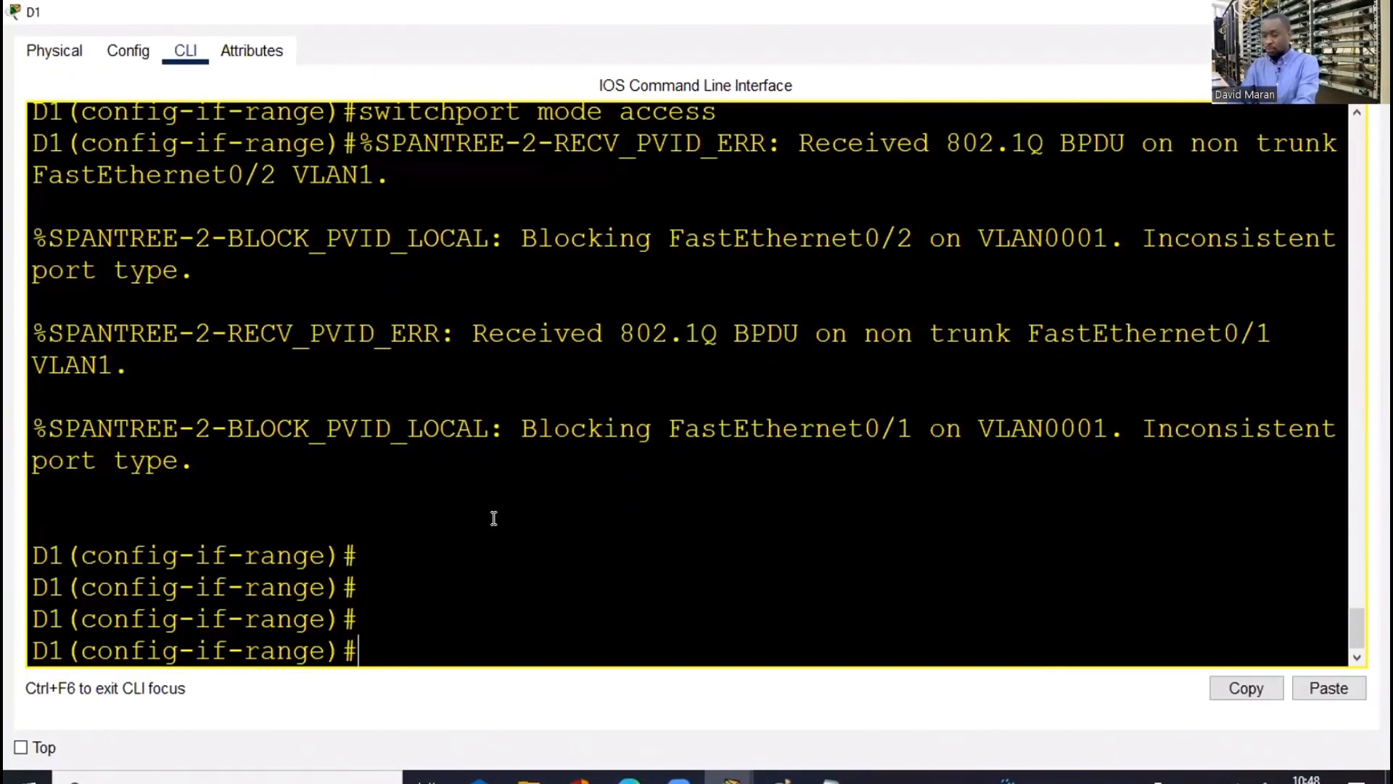
text(chna)
key(BackSpace)
key(BackSpace)
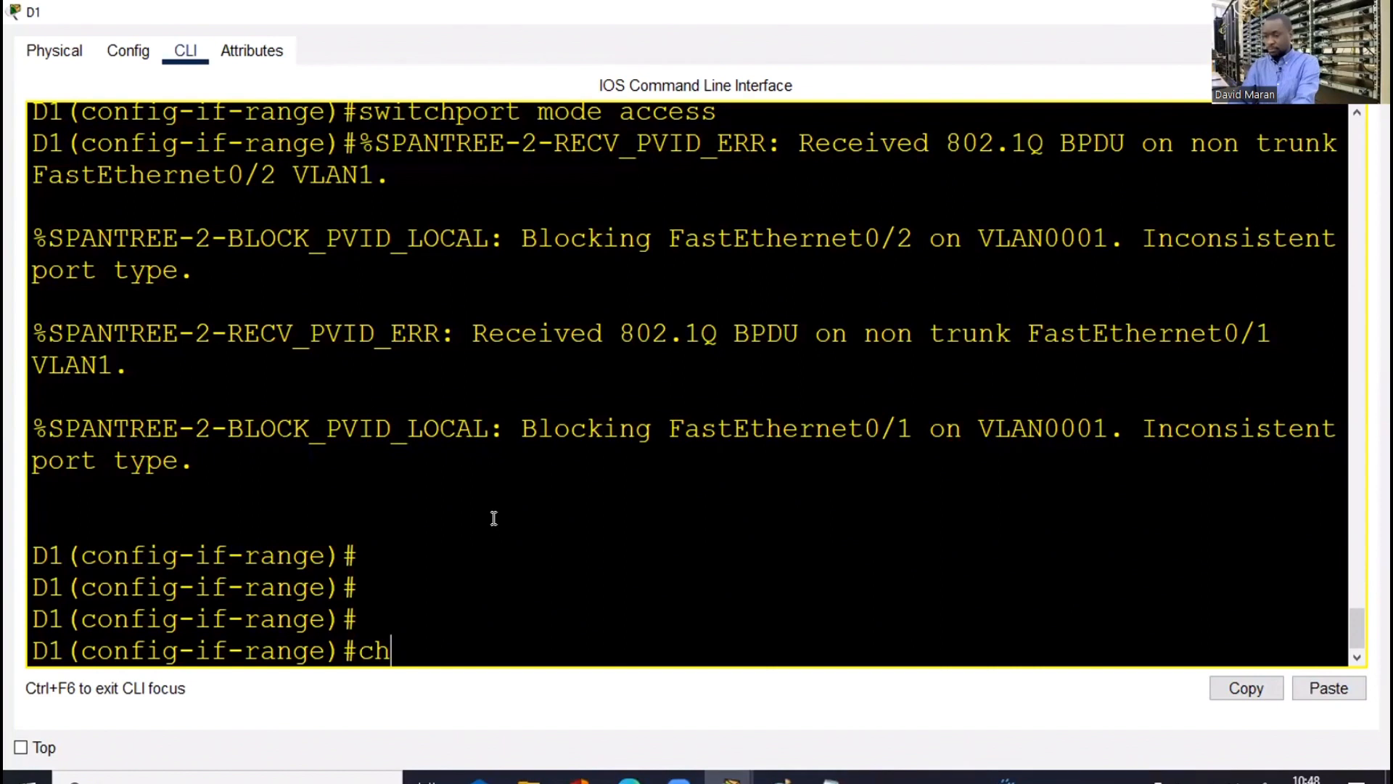
text(ann)
key(Tab)
text(e)
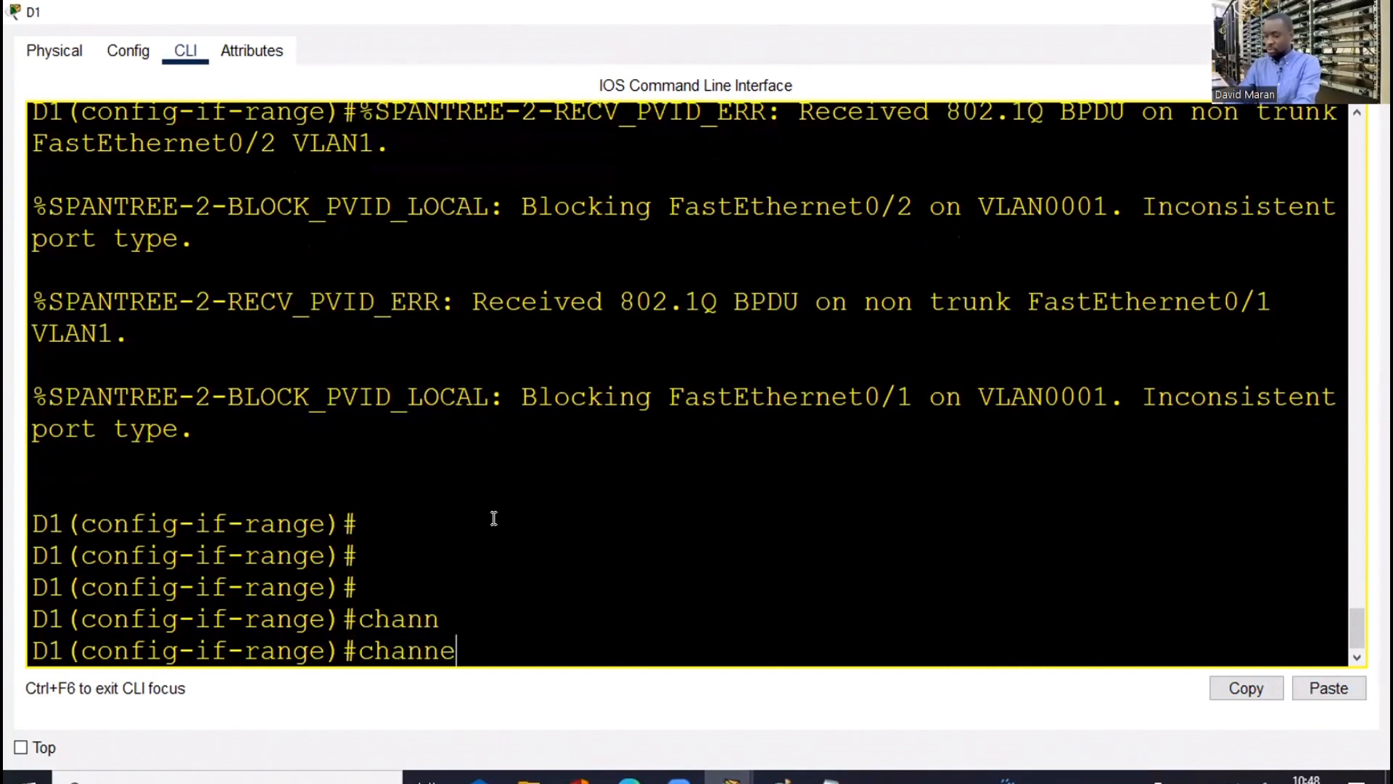
text(l-)
text(g)
key(Tab)
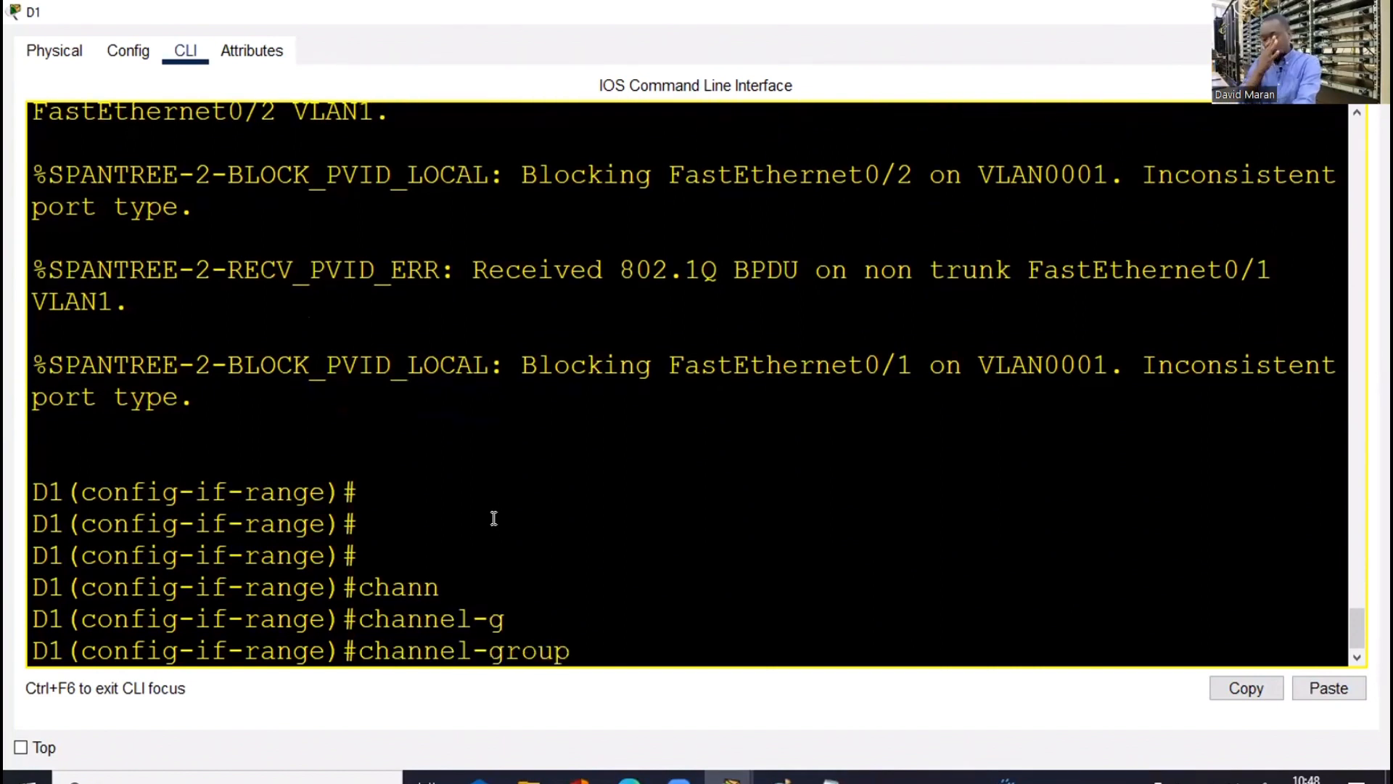
text(1 mo)
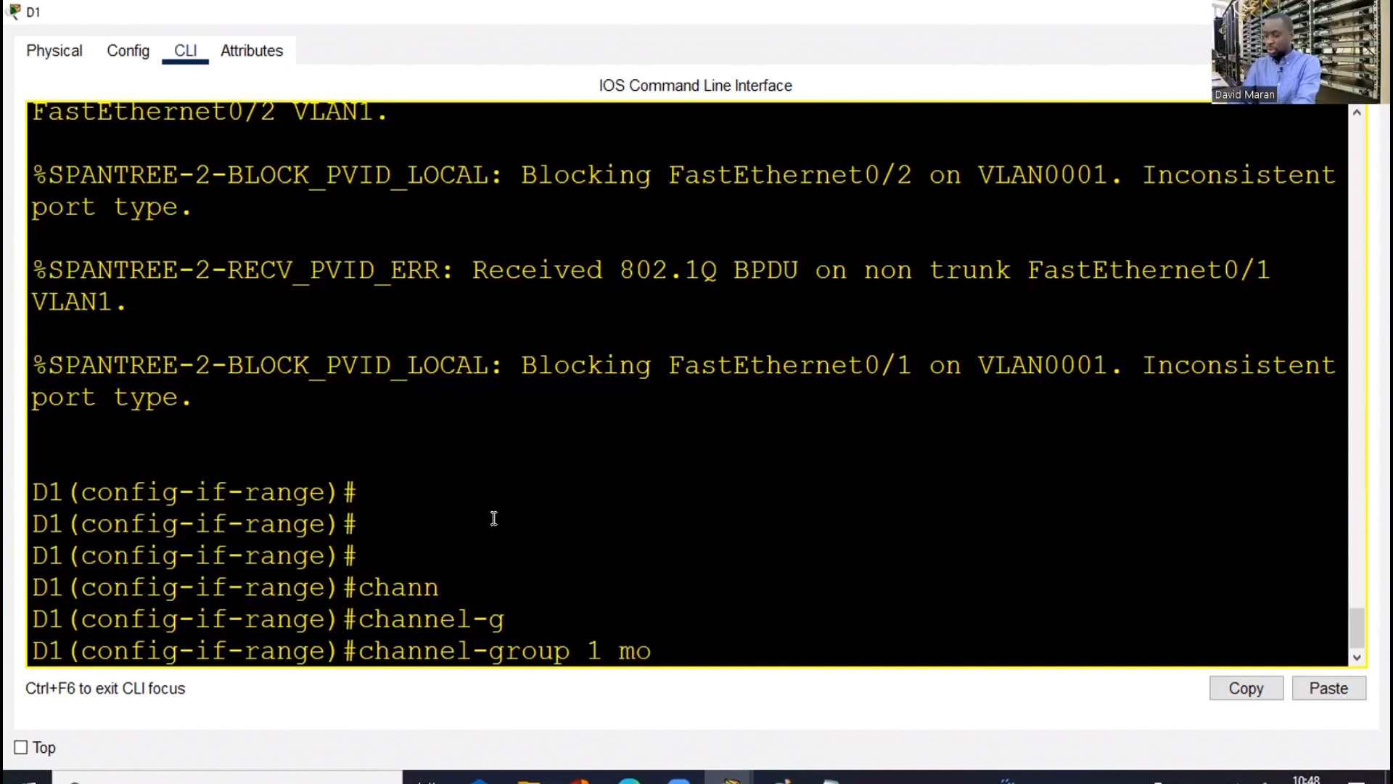
key(Tab)
Check the mode options with ?, apply LACP mode active, then close D1's console
text(?)
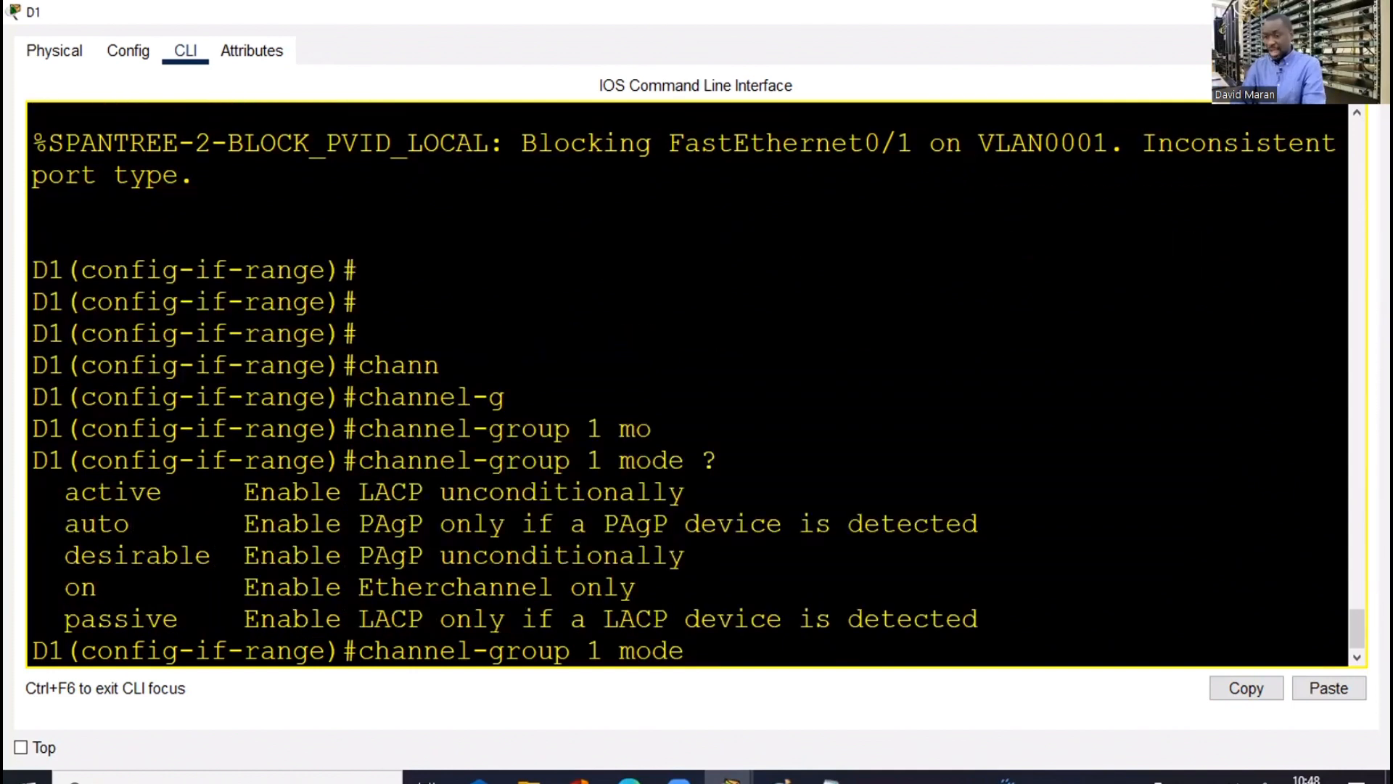
drag(33, 491, 210, 492)
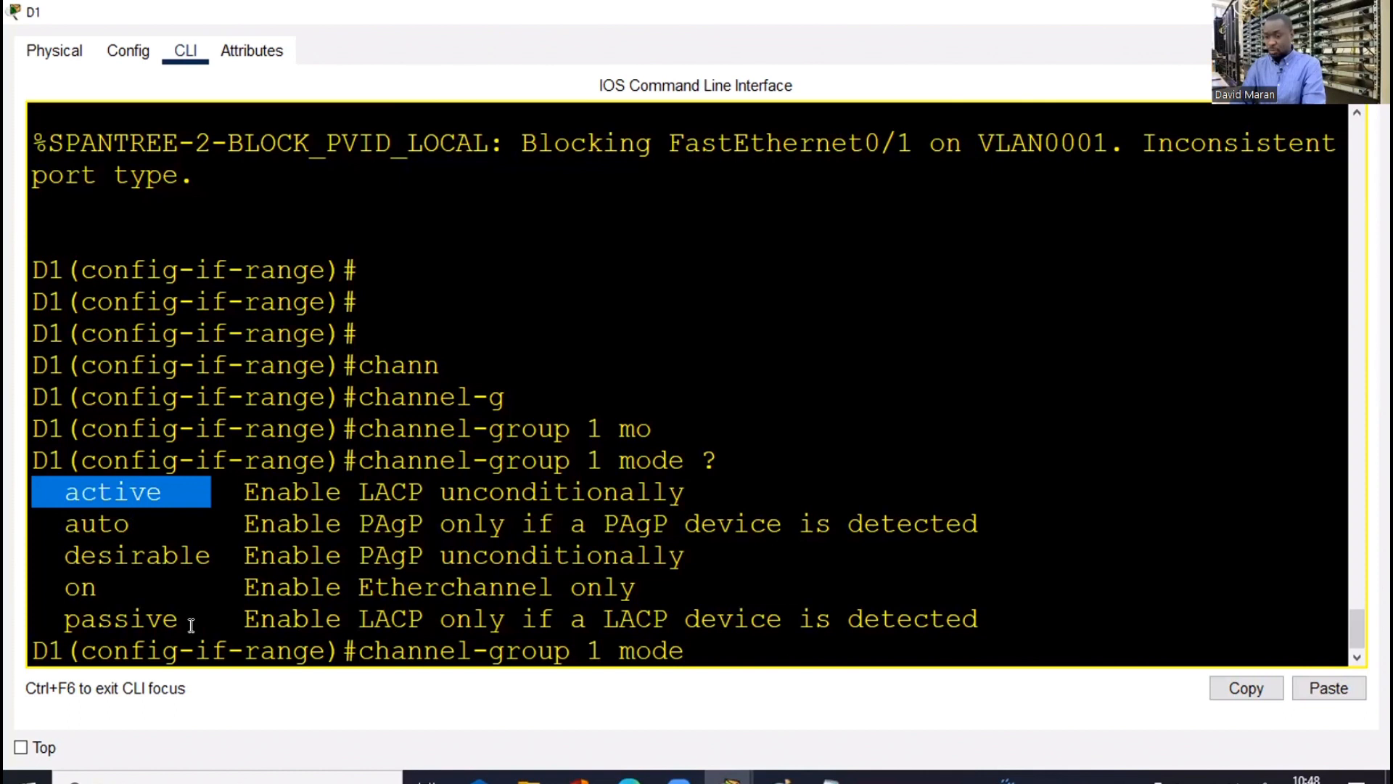
click(724, 650)
text(act)
key(Tab)
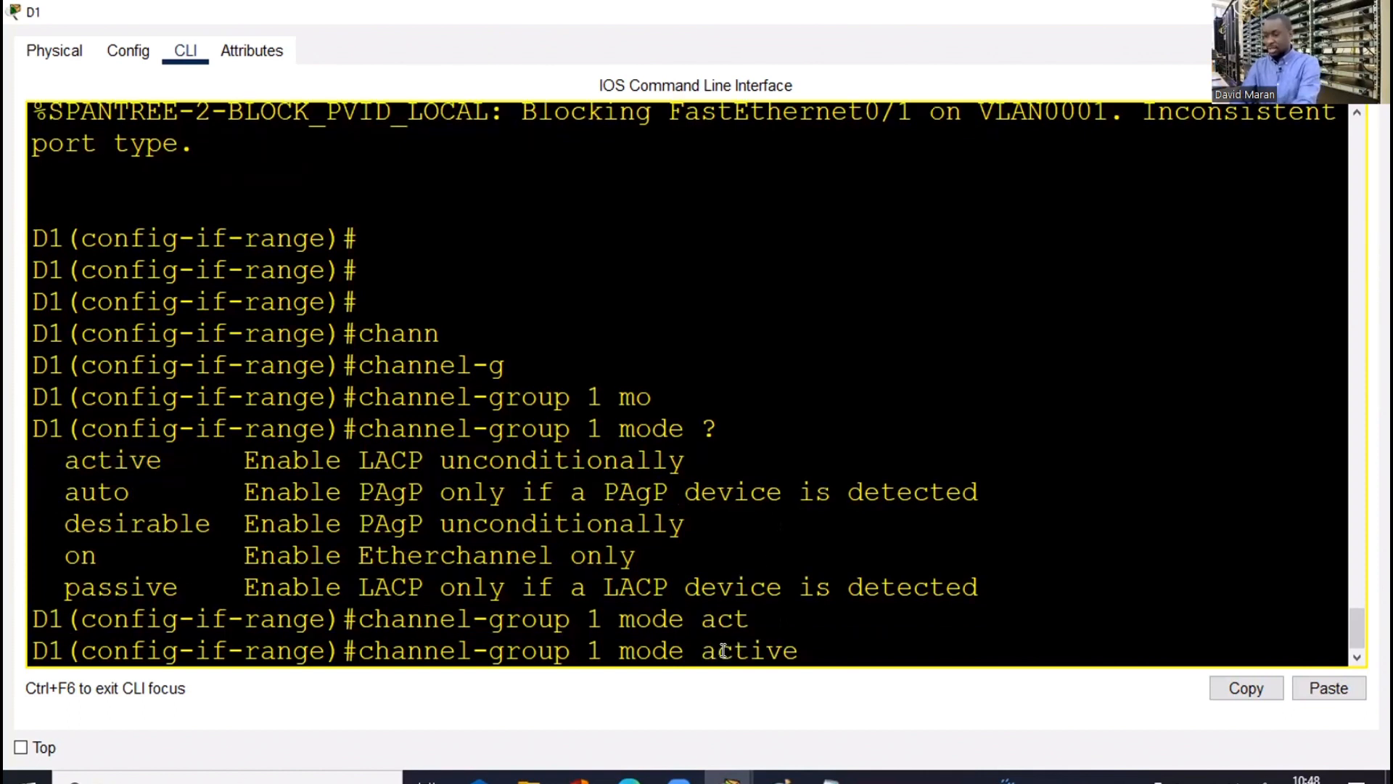
key(Return)
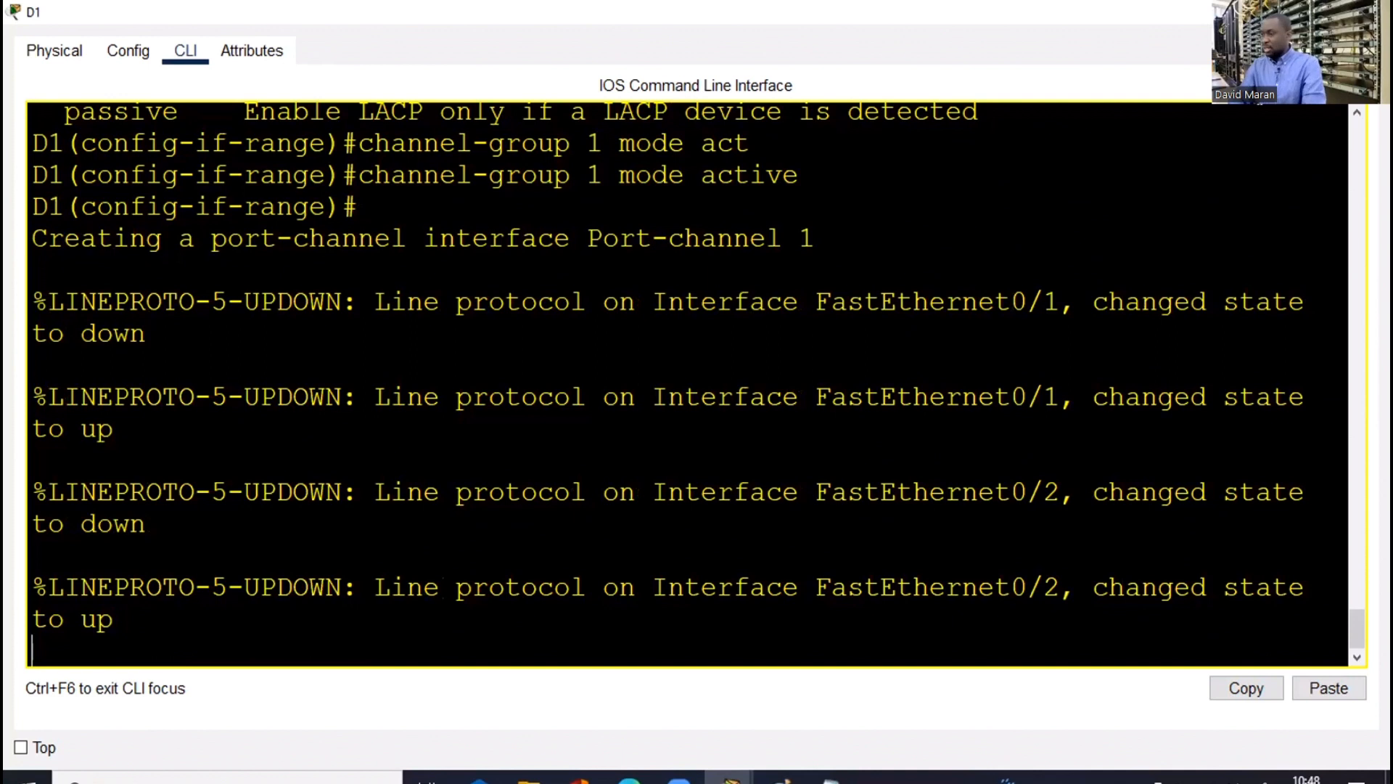
key(Return)
key(Return)
key(Return)
key(Return)
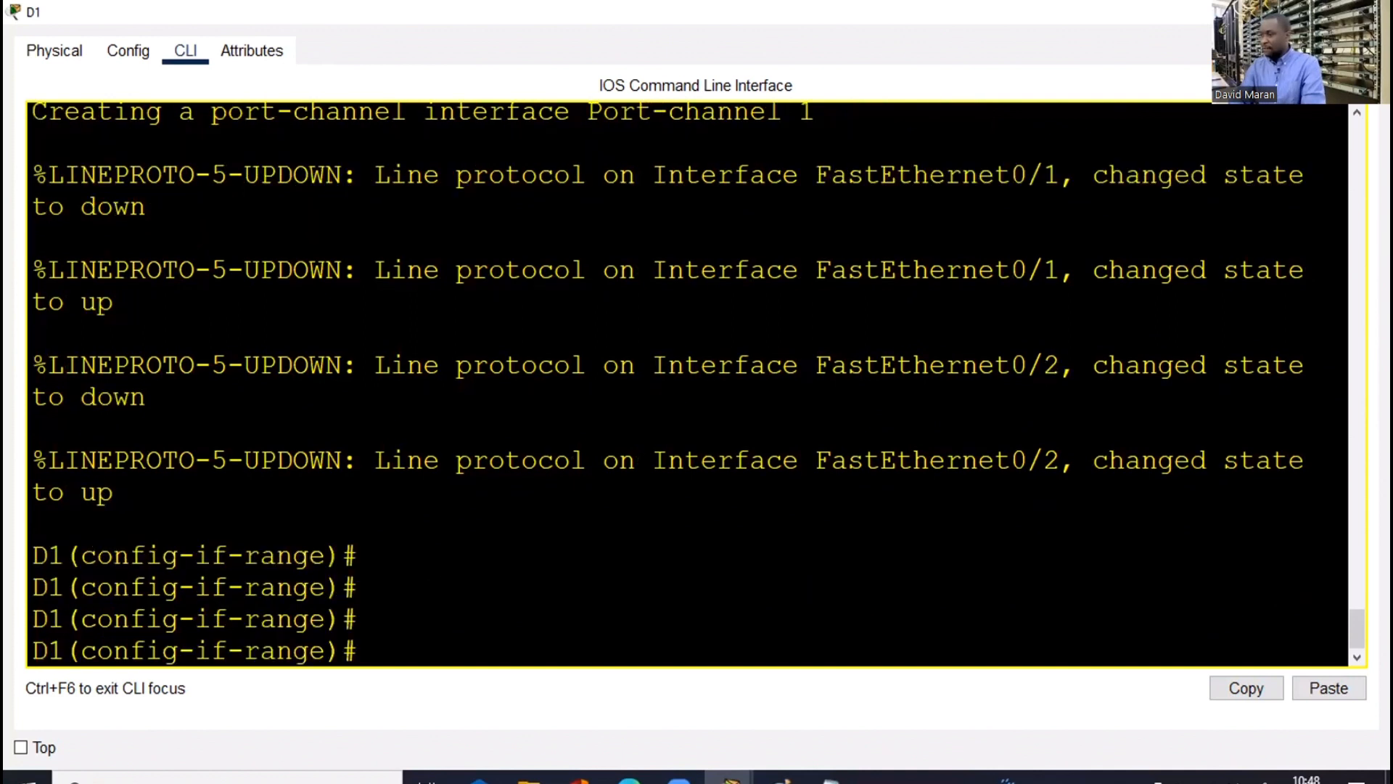
click(1371, 12)
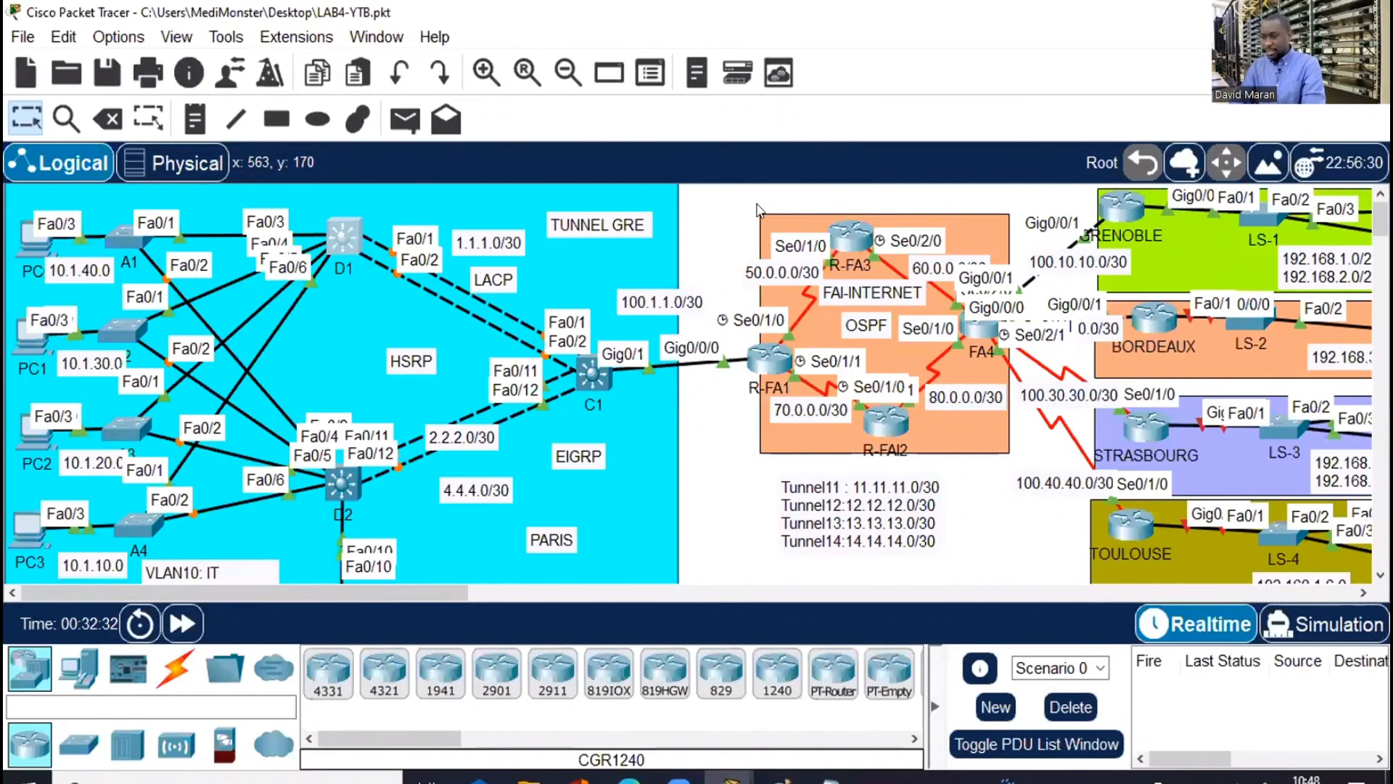
Exit D1's interface-range mode and list its command history with 'do sh hi'
click(592, 373)
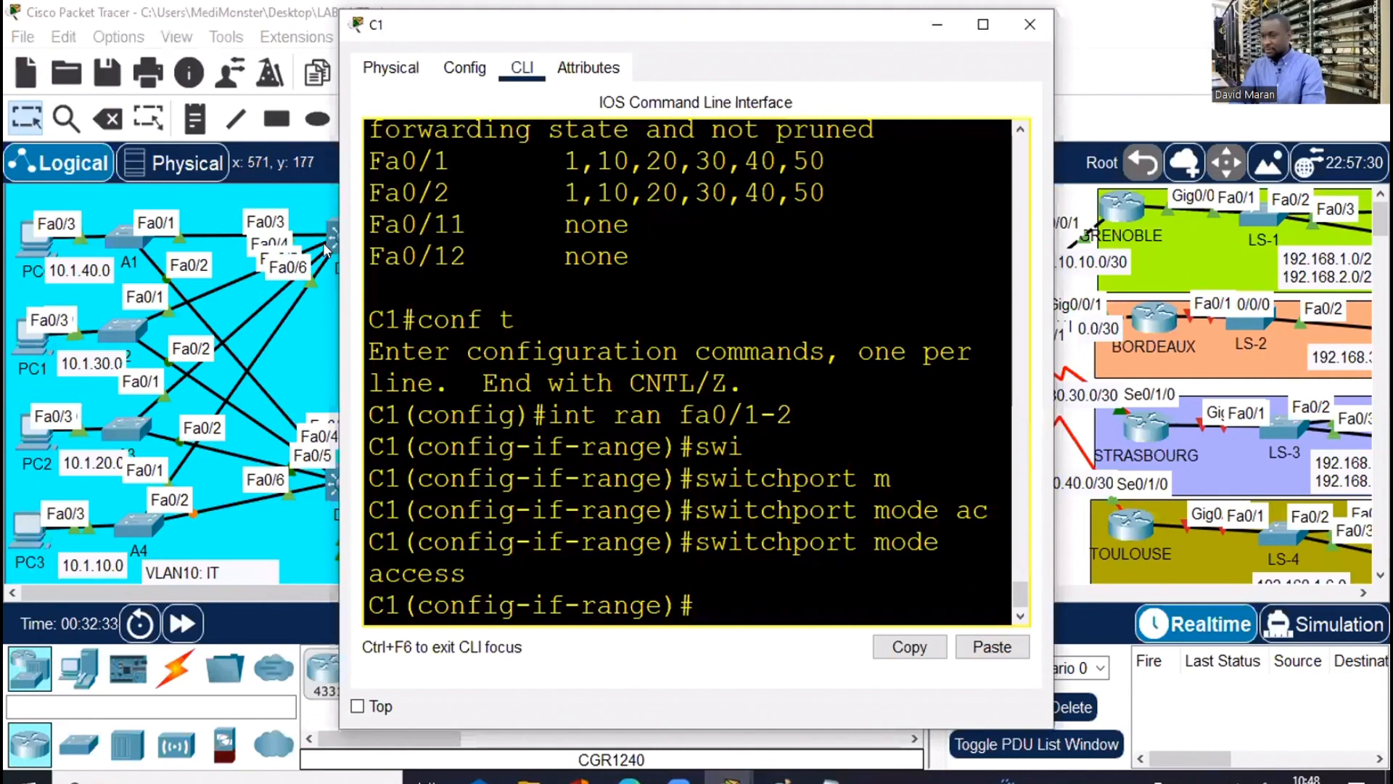
click(1028, 27)
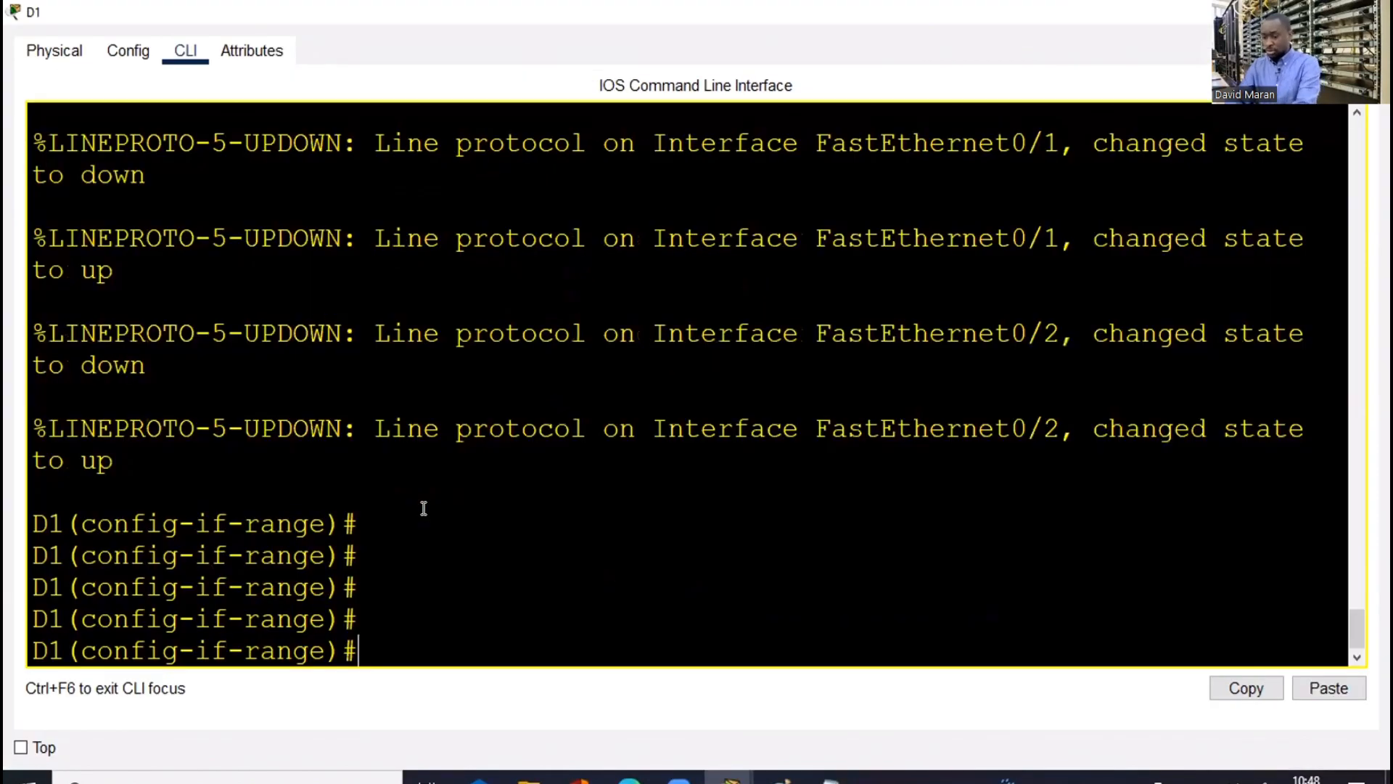
key(Return)
text(ex)
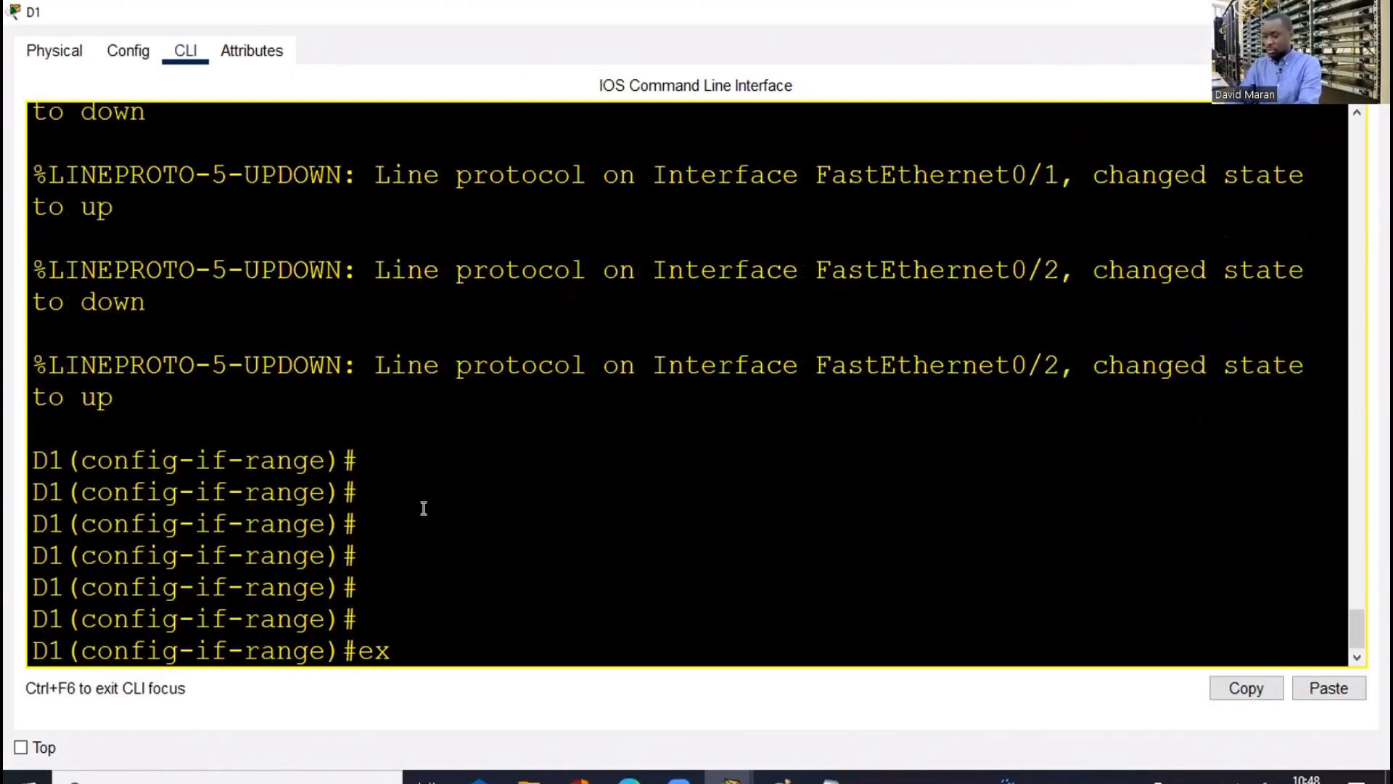
text(i)
key(Return)
key(Return)
text(do sh)
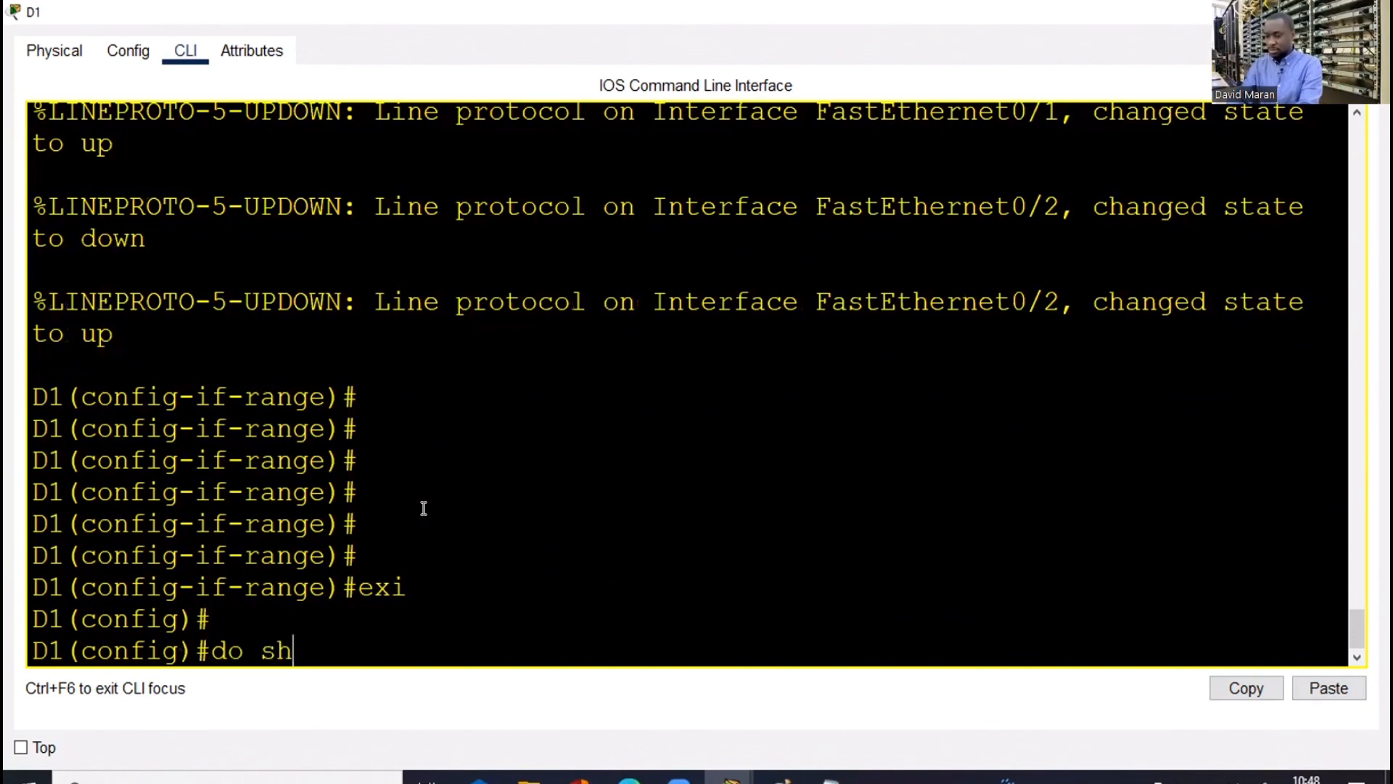
text( hi)
key(Return)
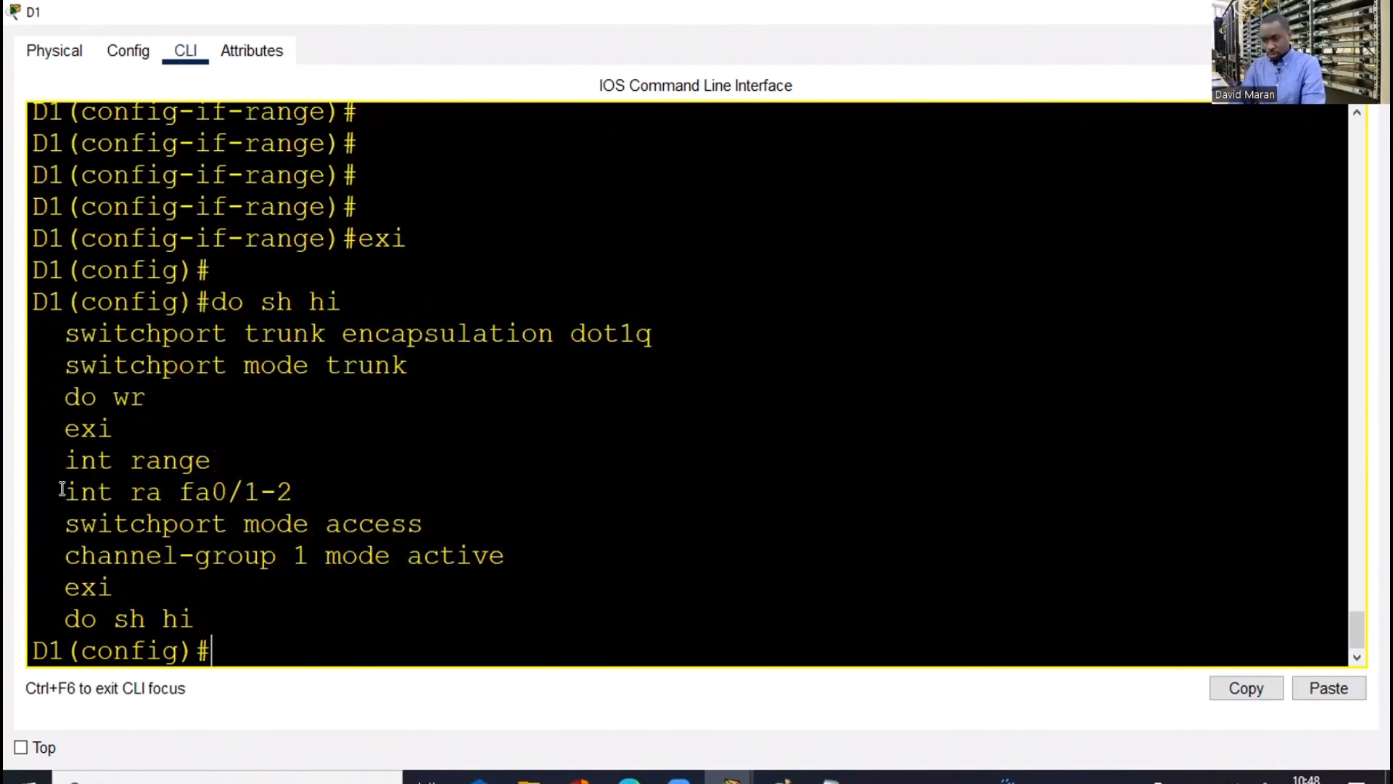
Copy the int range, switchport and channel-group lines, then switch to C1's CLI
drag(62, 488, 376, 555)
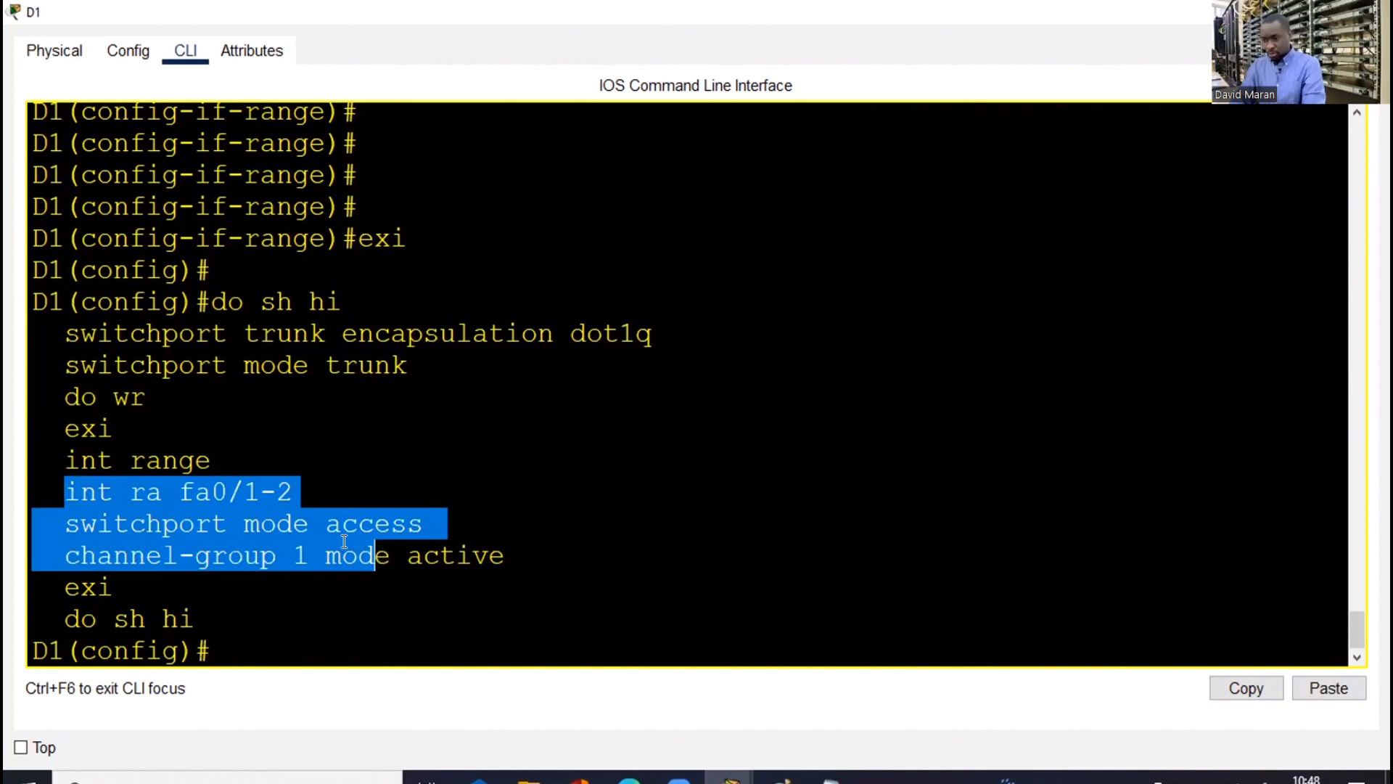
right_click(337, 546)
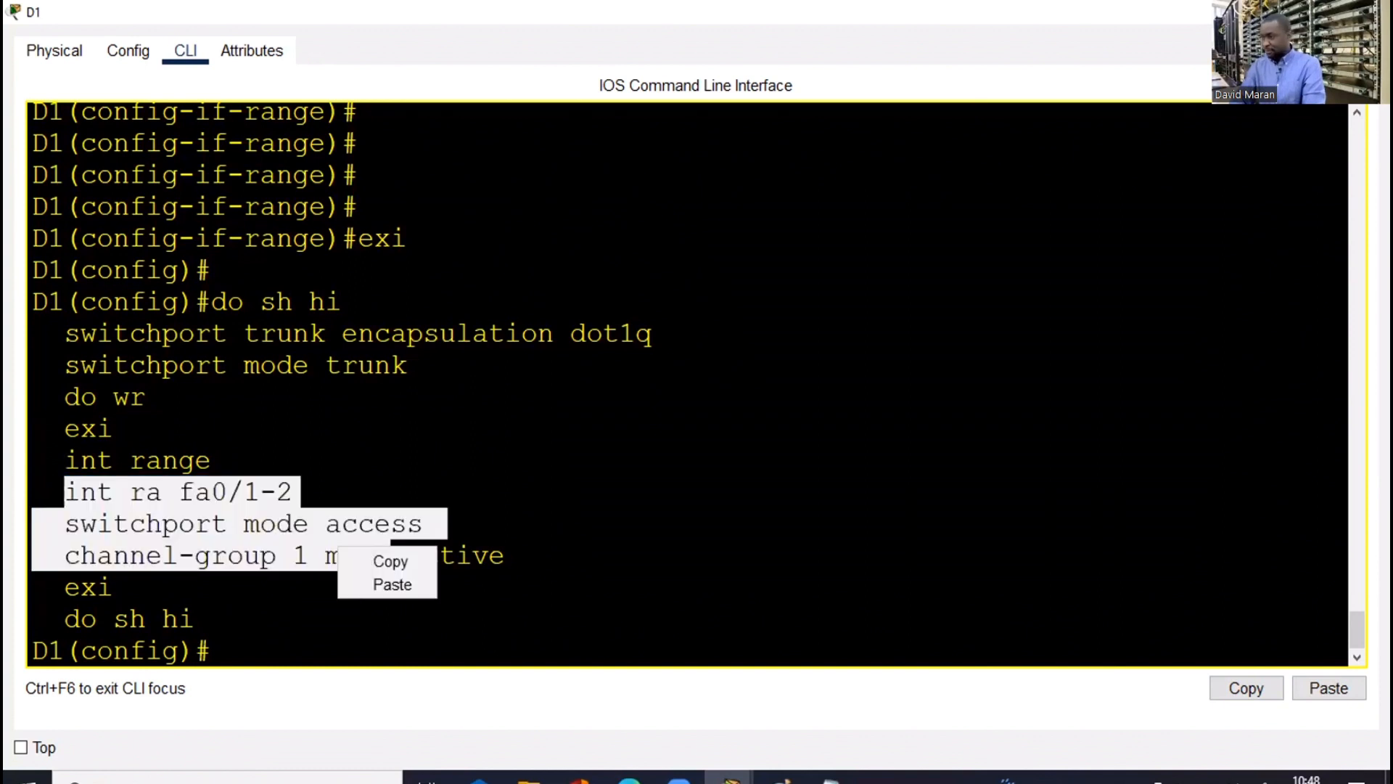
click(391, 560)
key(alt+Tab)
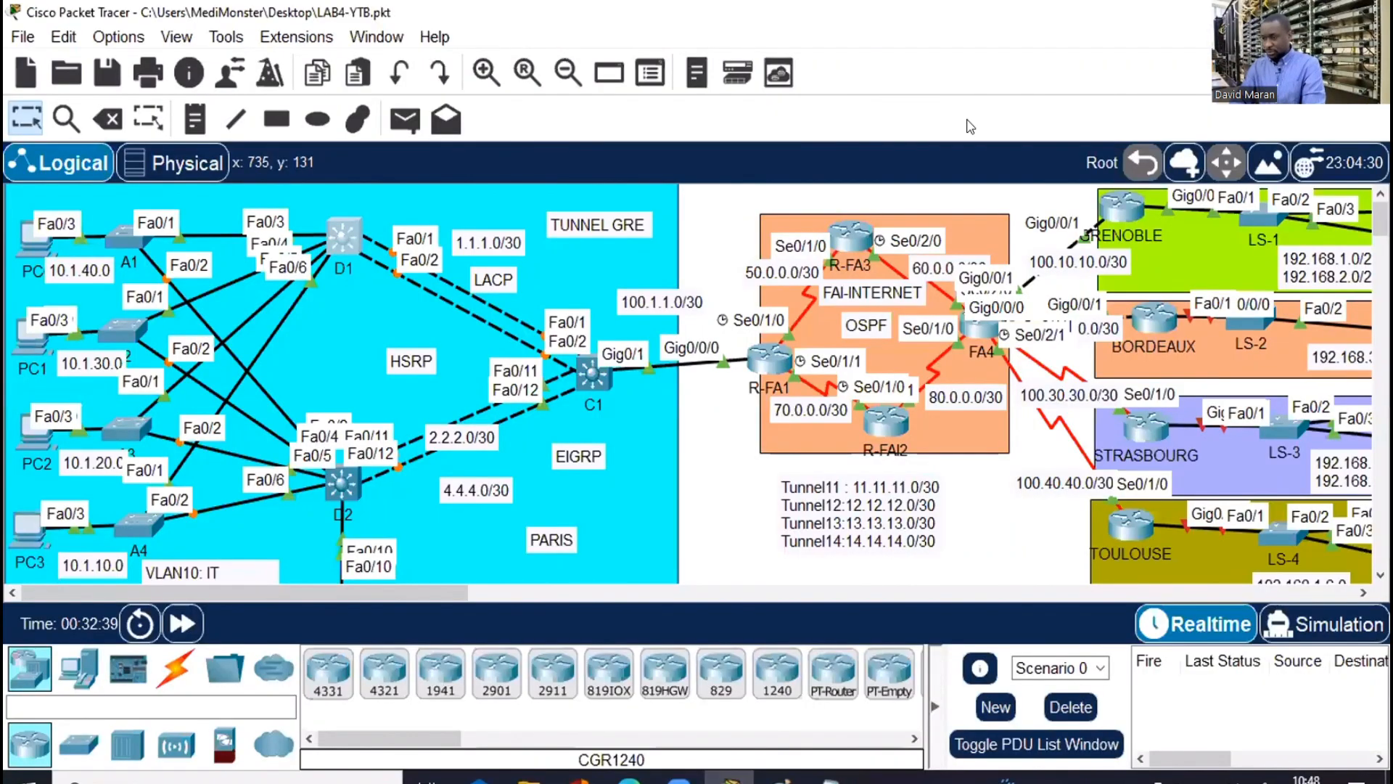
key(alt+Tab)
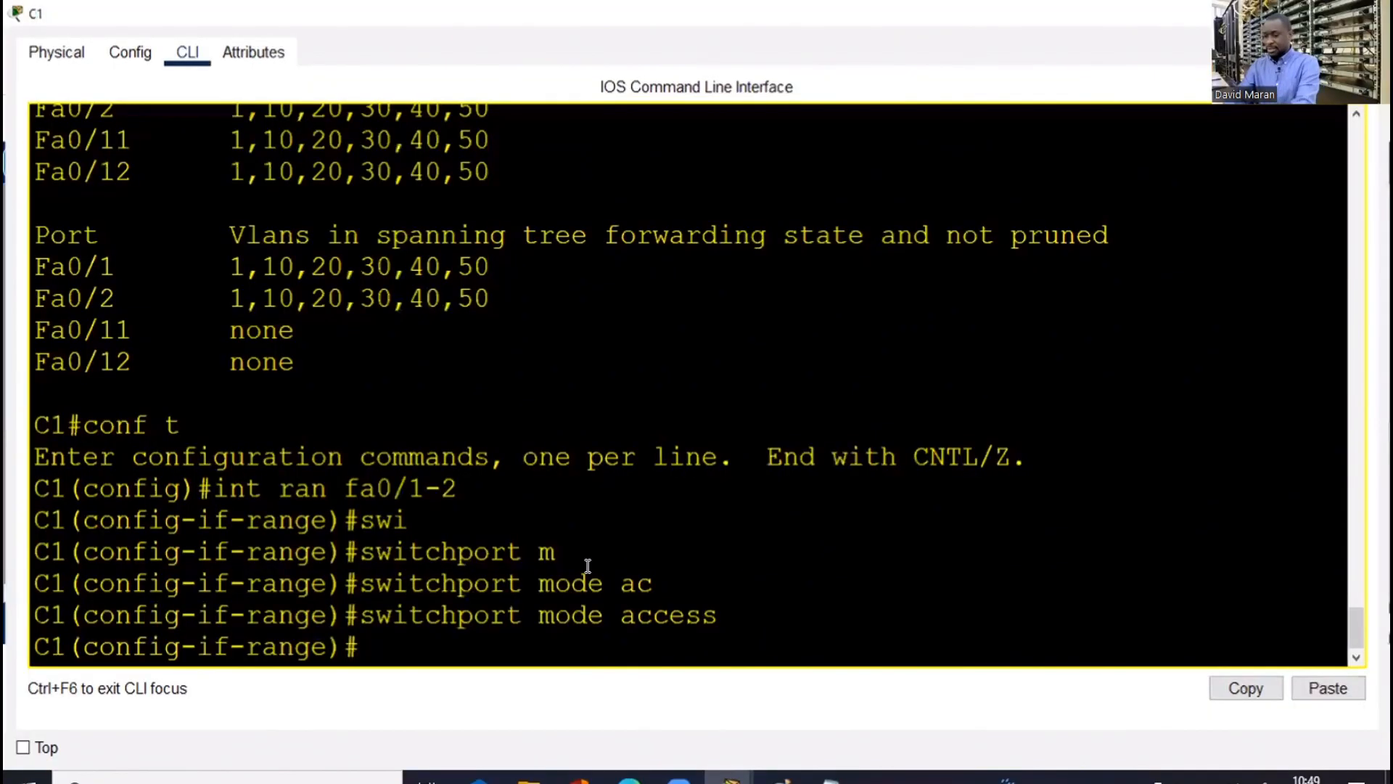
Paste D1's copied interface-range and access-mode lines into C1's configuration
key(Return)
key(Return)
text(exi)
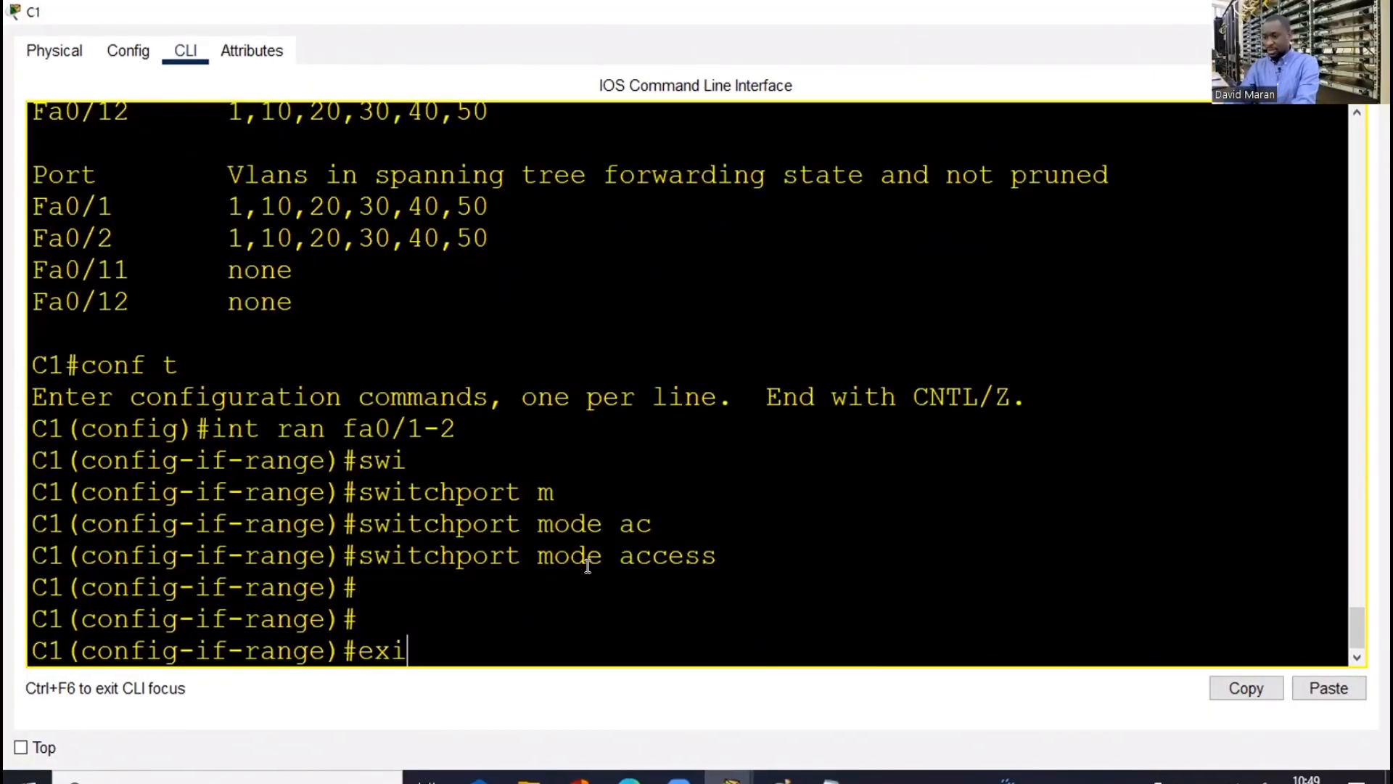
key(Return)
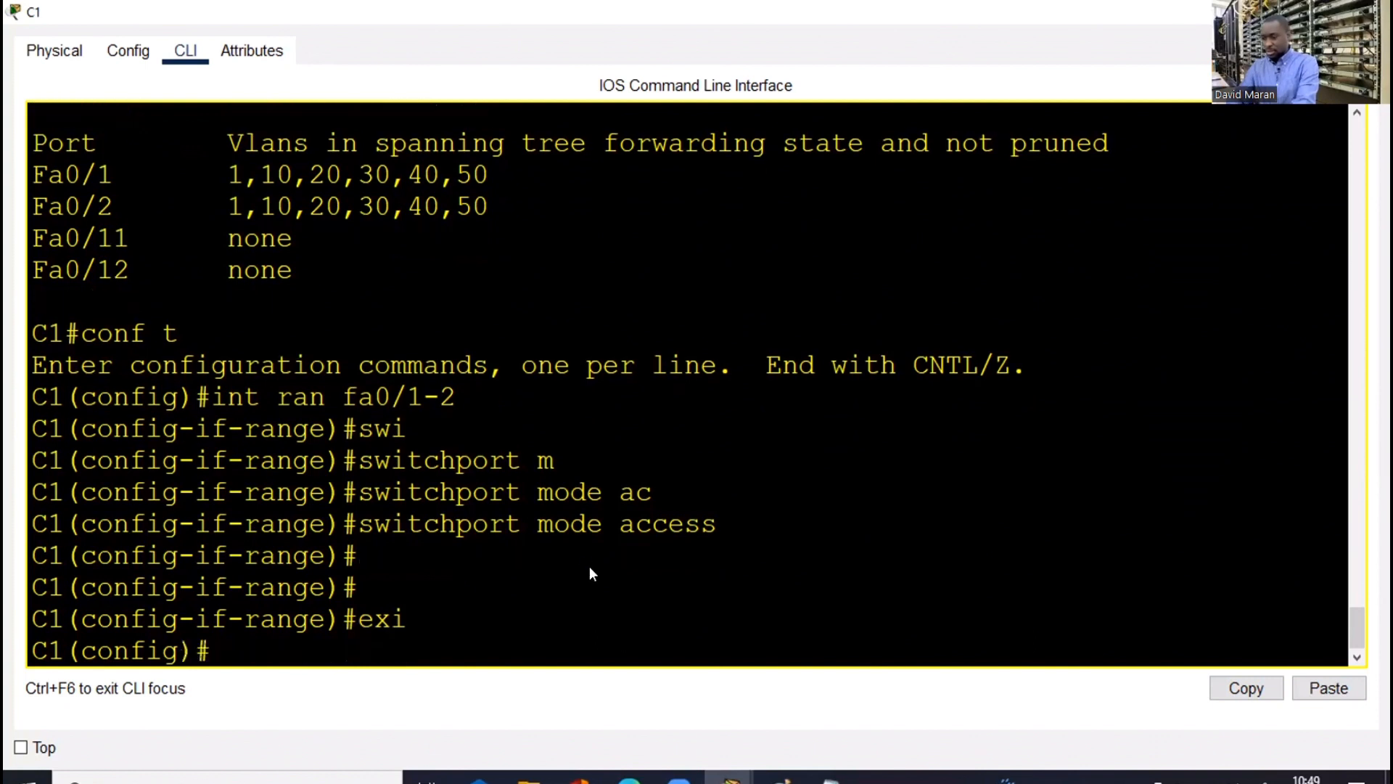
right_click(589, 567)
click(631, 607)
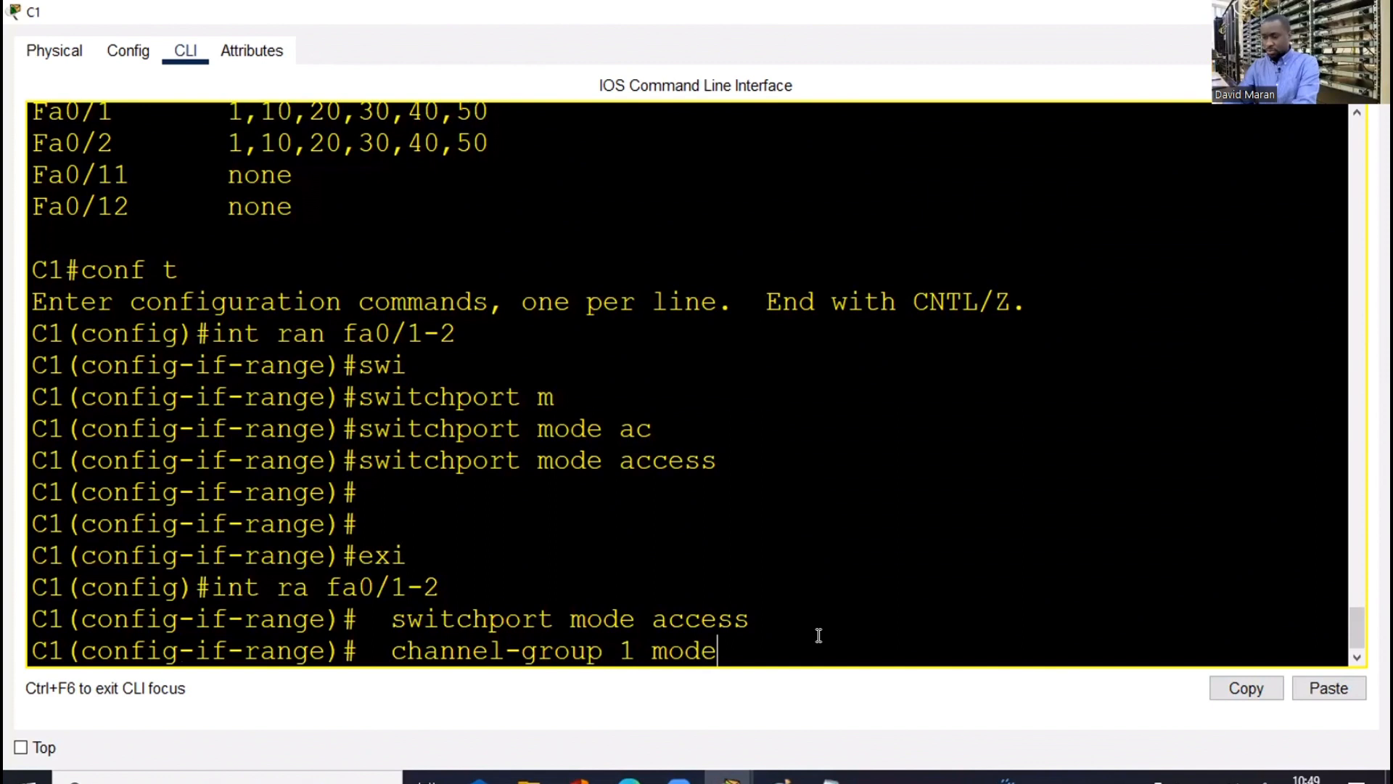
key(BackSpace)
key(BackSpace)
key(BackSpace)
key(BackSpace)
key(BackSpace)
key(BackSpace)
key(BackSpace)
key(BackSpace)
key(BackSpace)
key(BackSpace)
key(BackSpace)
key(BackSpace)
key(BackSpace)
key(BackSpace)
key(BackSpace)
key(BackSpace)
key(BackSpace)
key(BackSpace)
key(BackSpace)
key(BackSpace)
key(BackSpace)
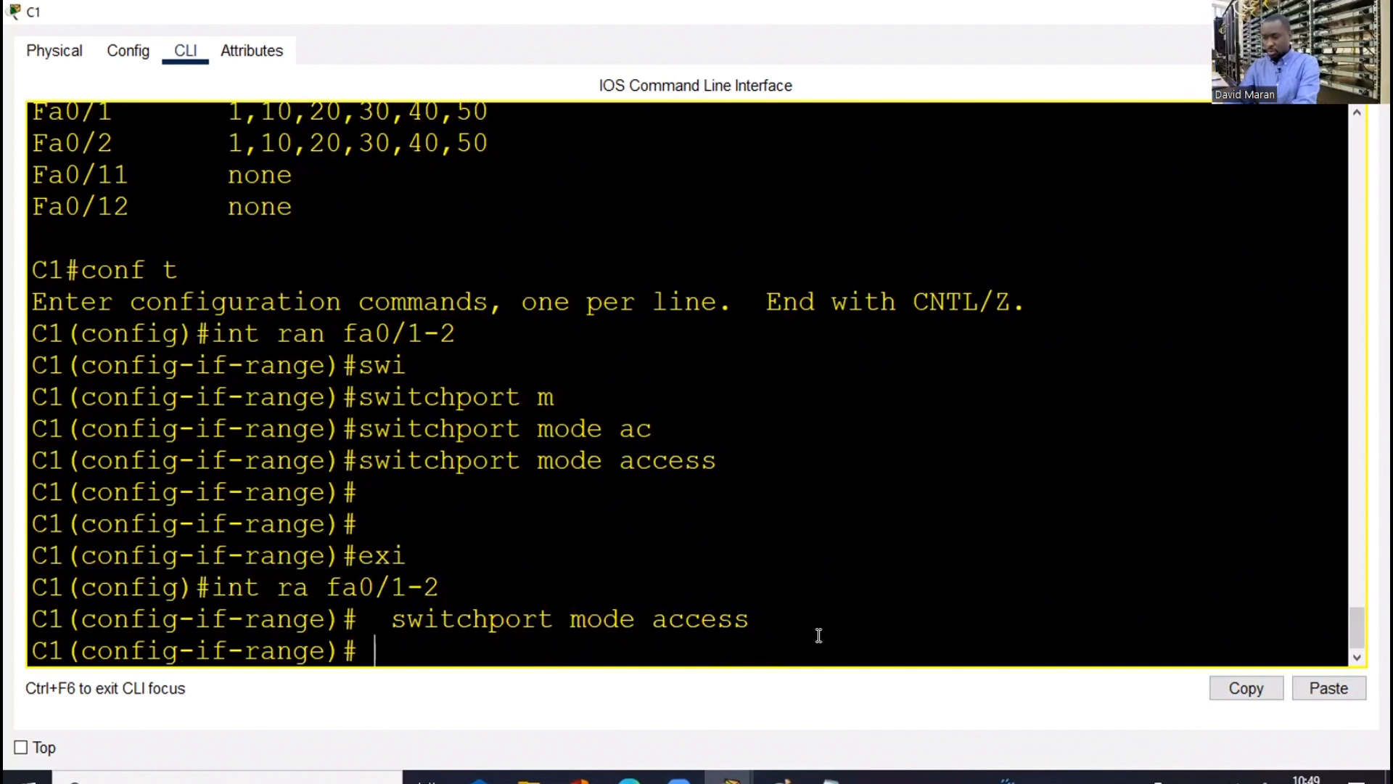
text(exi)
key(Return)
key(Return)
right_click(857, 669)
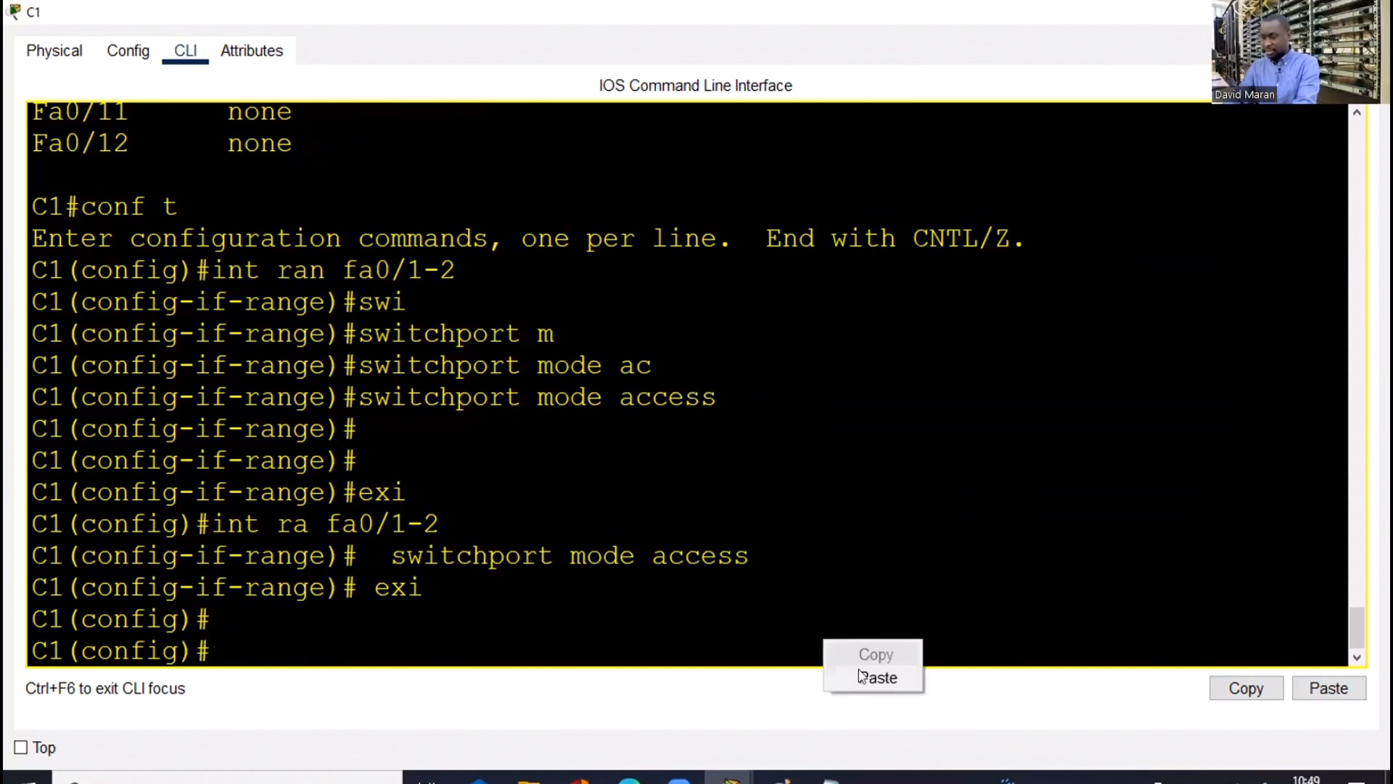
click(863, 677)
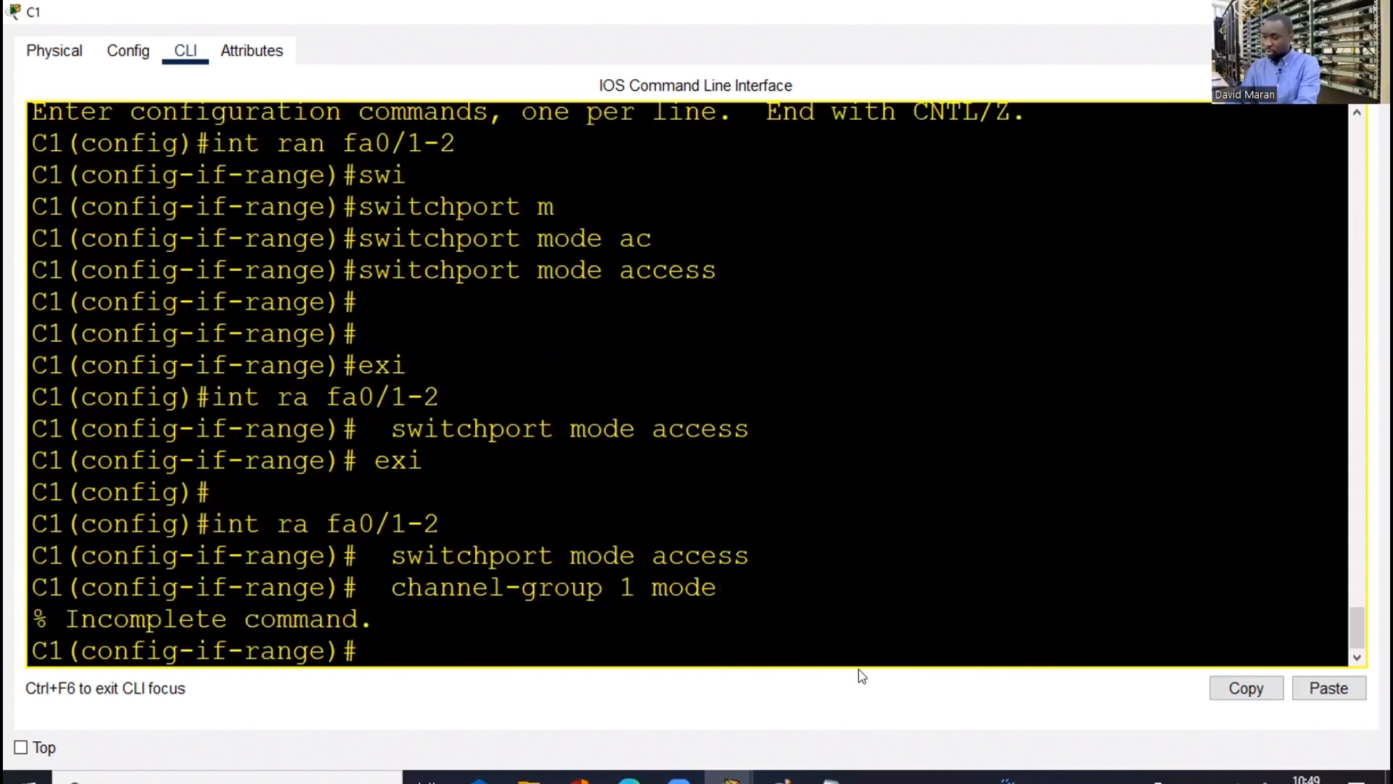
Put C1's Fa0/1–2 in channel-group 1 mode passive and exit with end
key(Up)
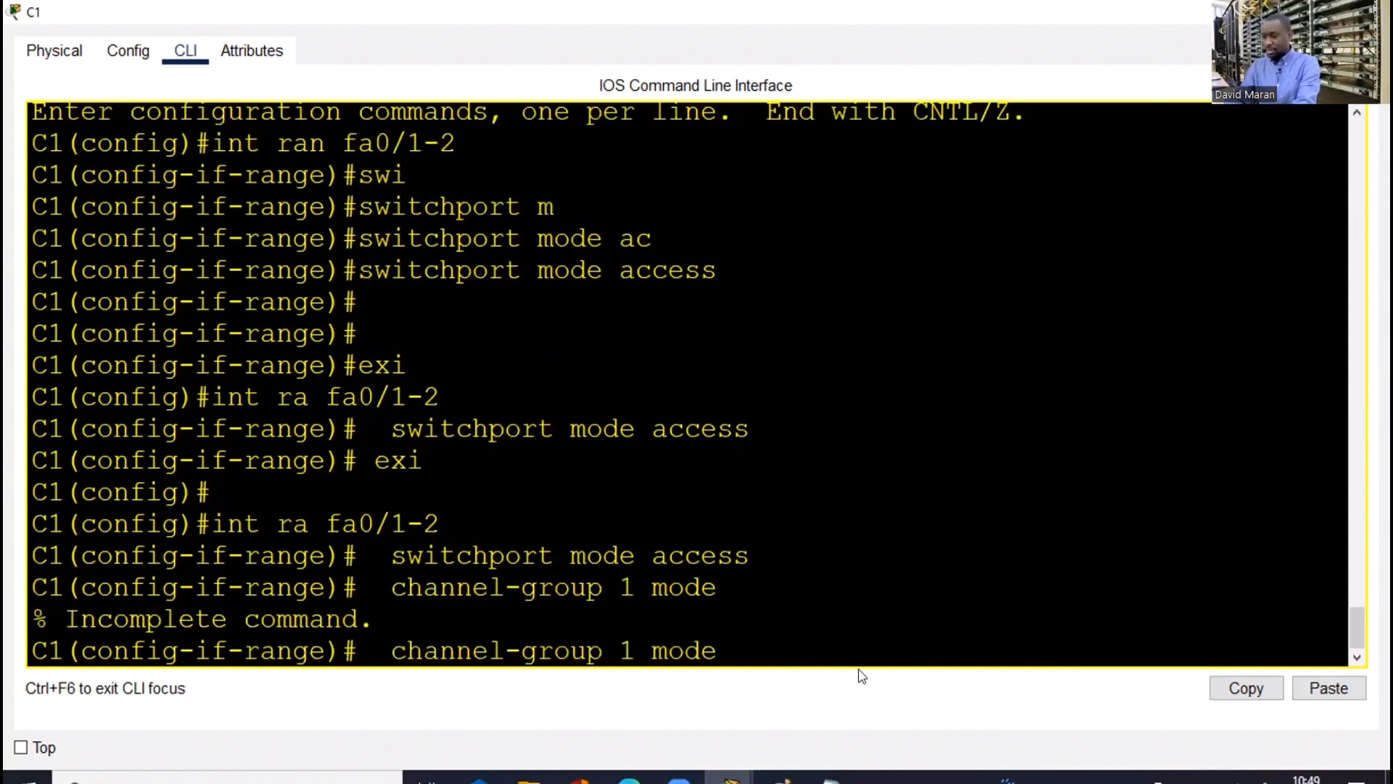
text(pa)
key(Tab)
key(Return)
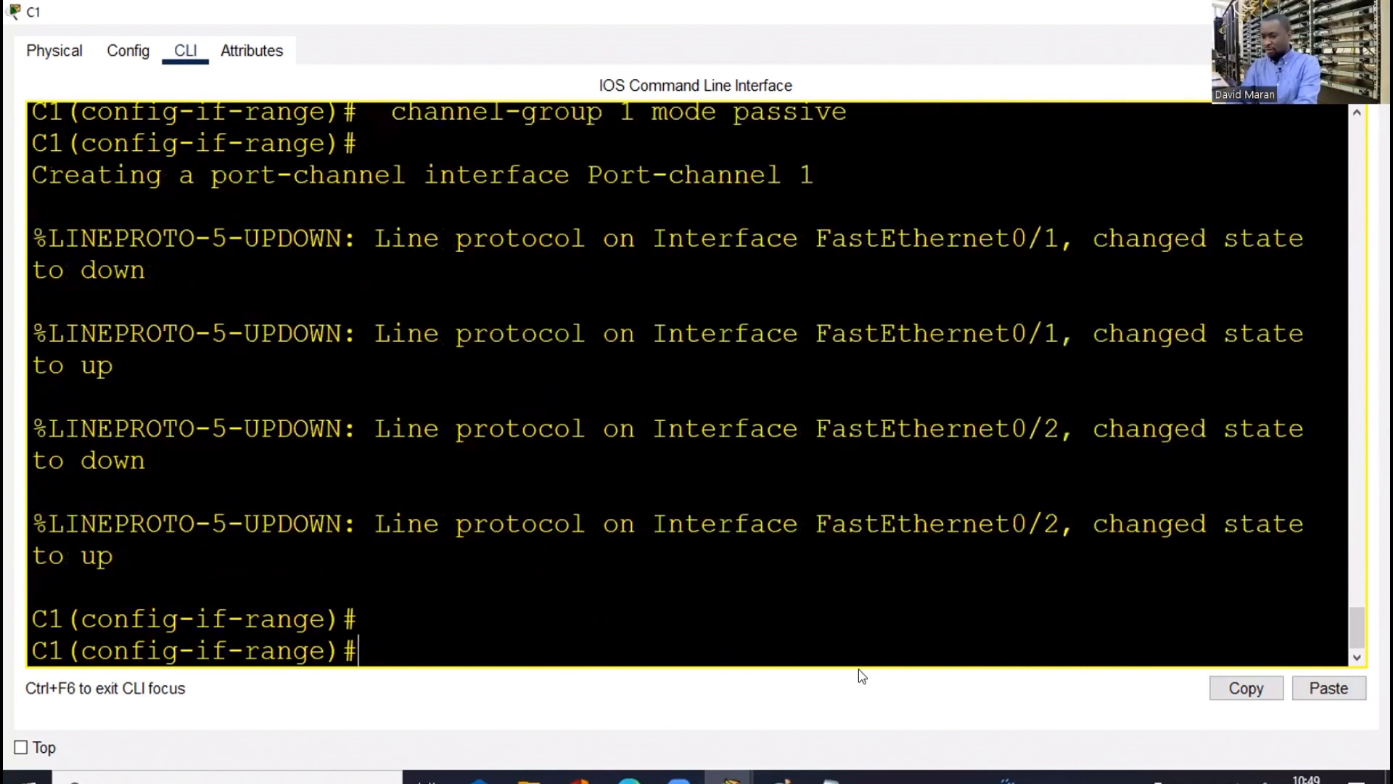
key(Return)
key(Return)
text(end)
key(Return)
key(Return)
key(Return)
key(Return)
Display C1's EtherChannel summary with 'sh etherchannel sum'
text(sh)
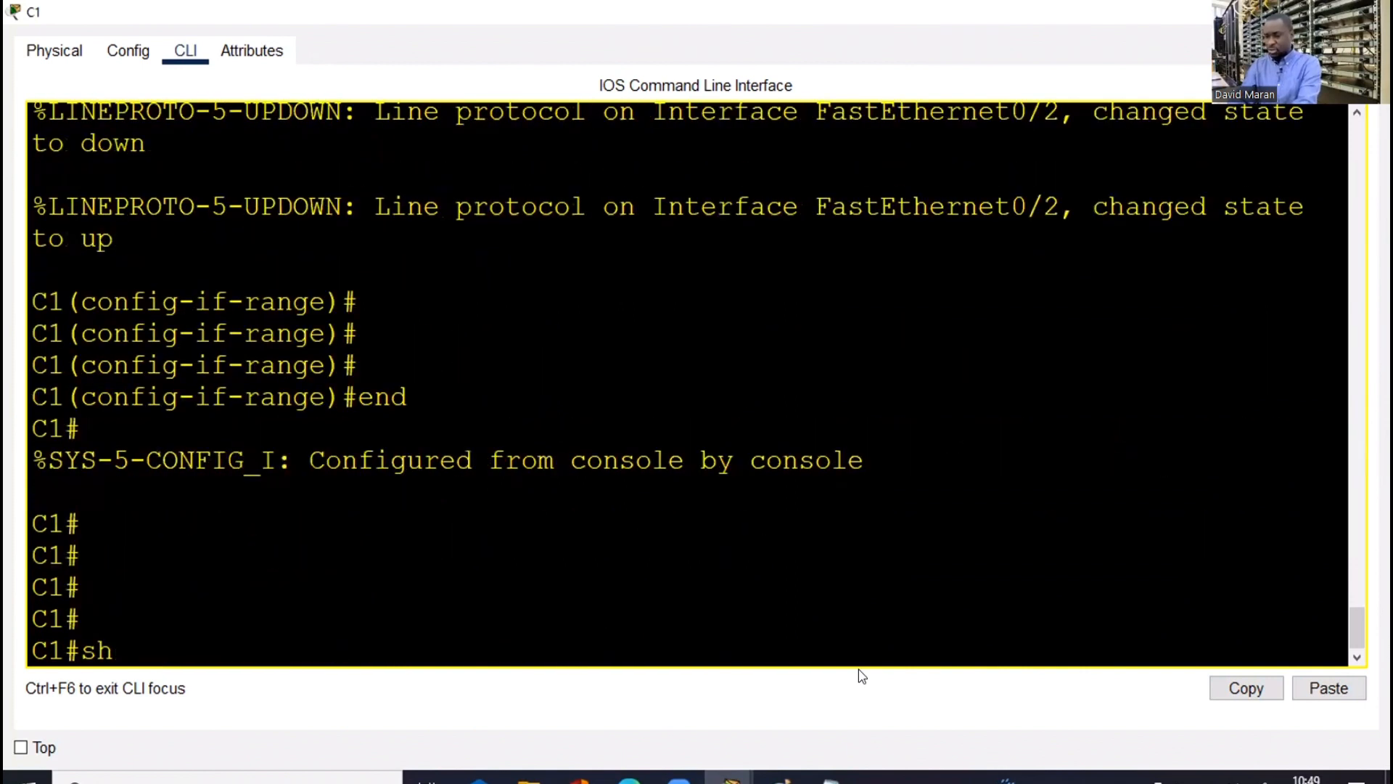
text( eth)
key(Tab)
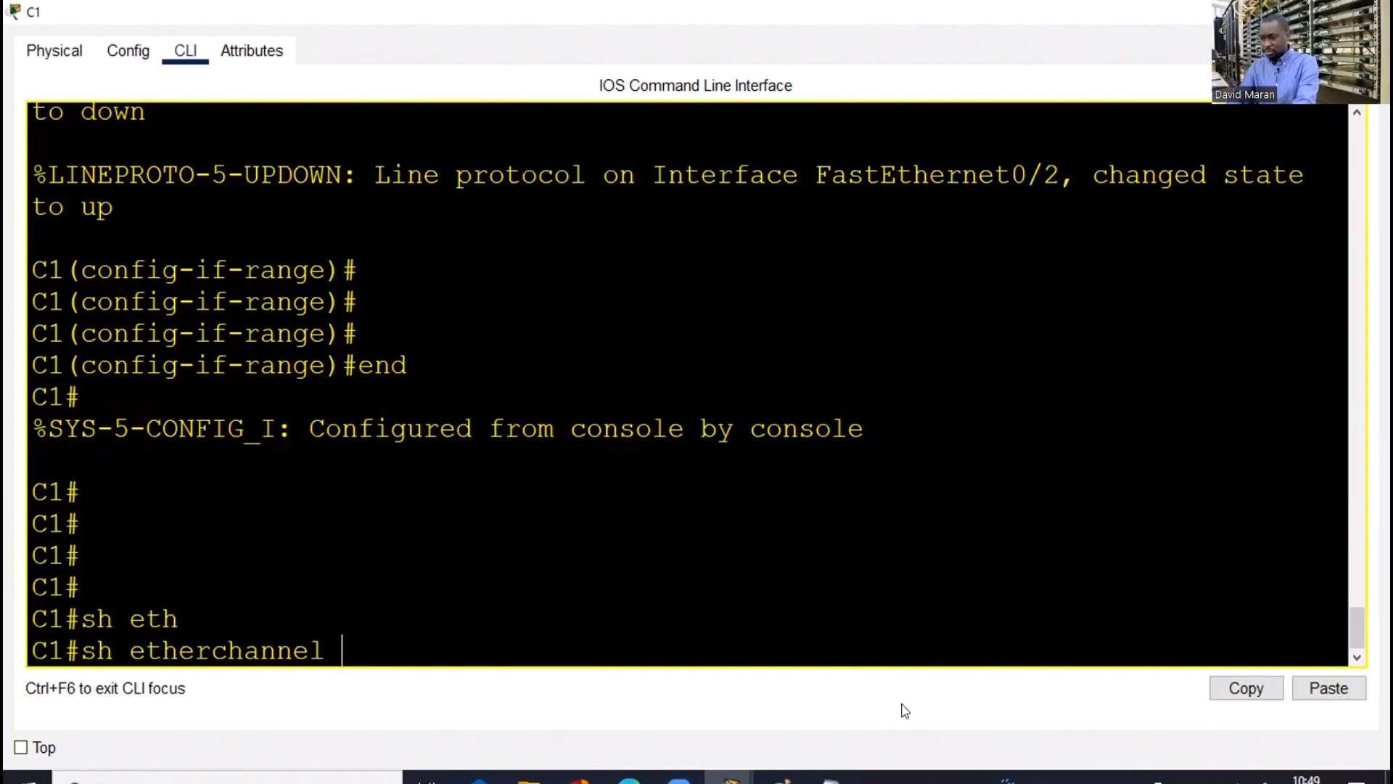
text(sum)
key(Return)
Review C1's EtherChannel summary, noting Fa0/2's stand-alone flag
drag(832, 617, 732, 617)
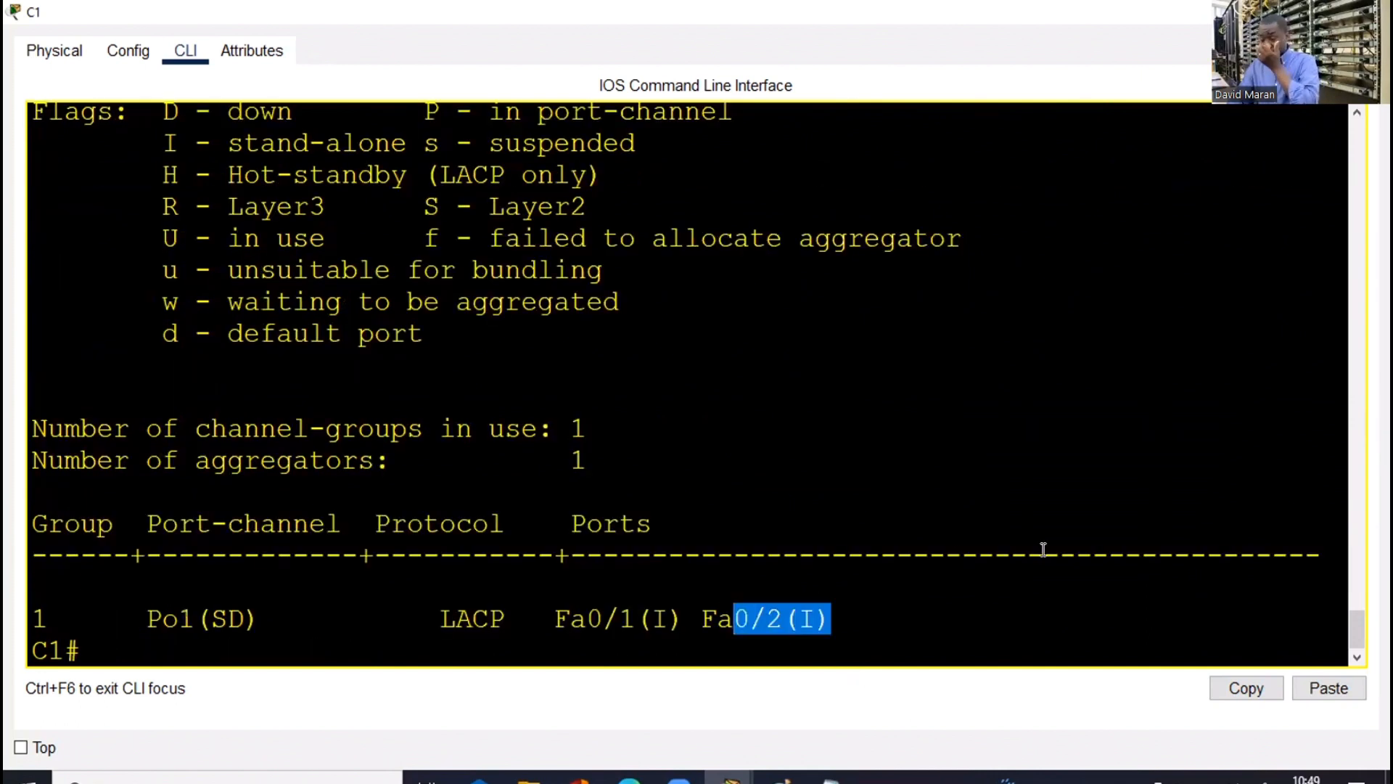
key(Up)
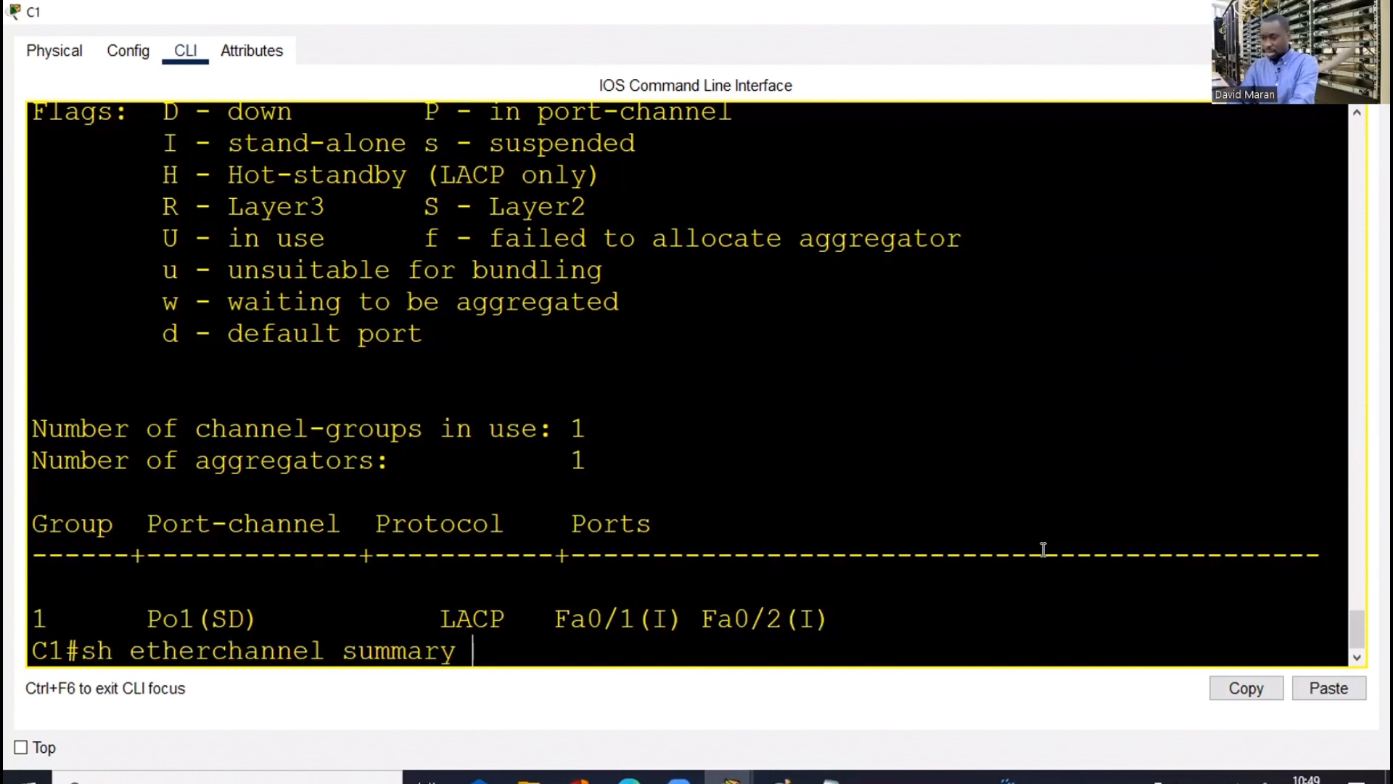
key(Down)
right_click(951, 559)
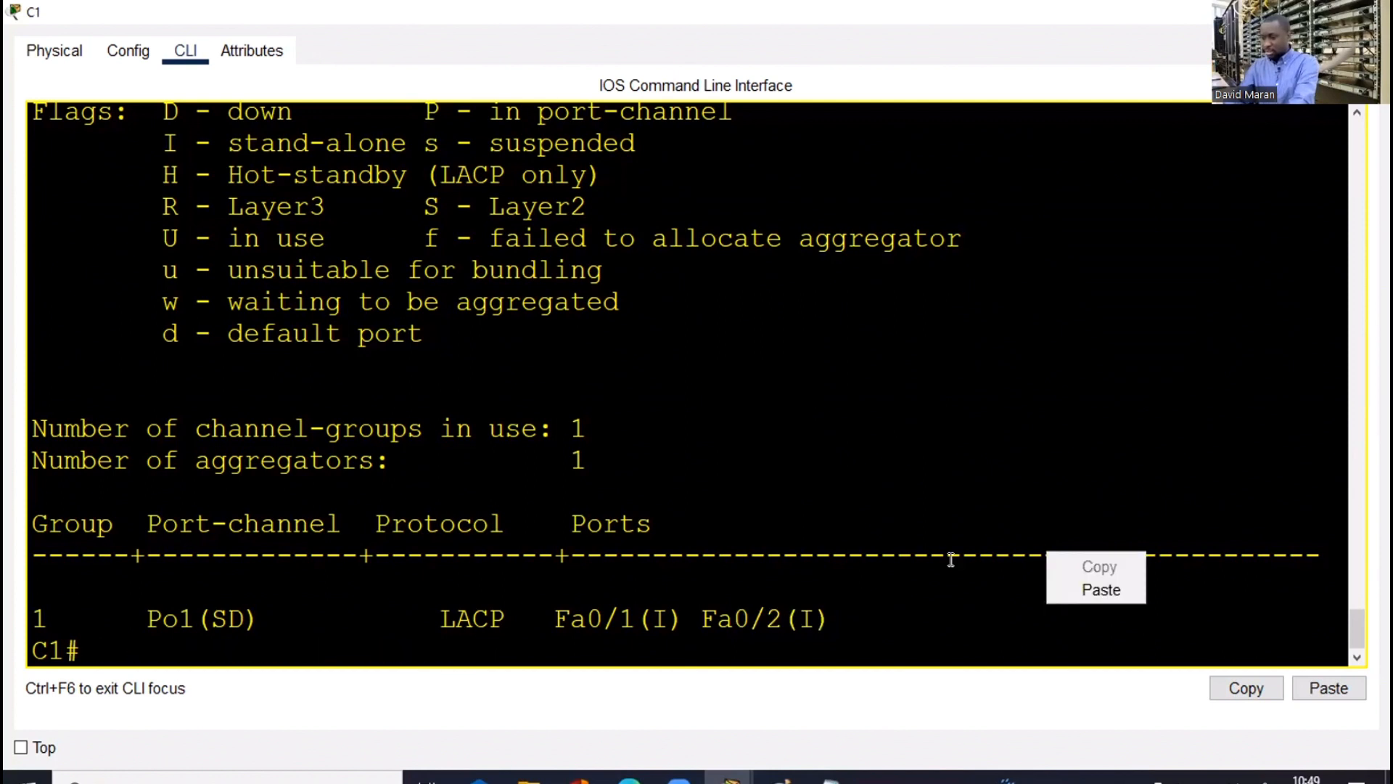
click(952, 559)
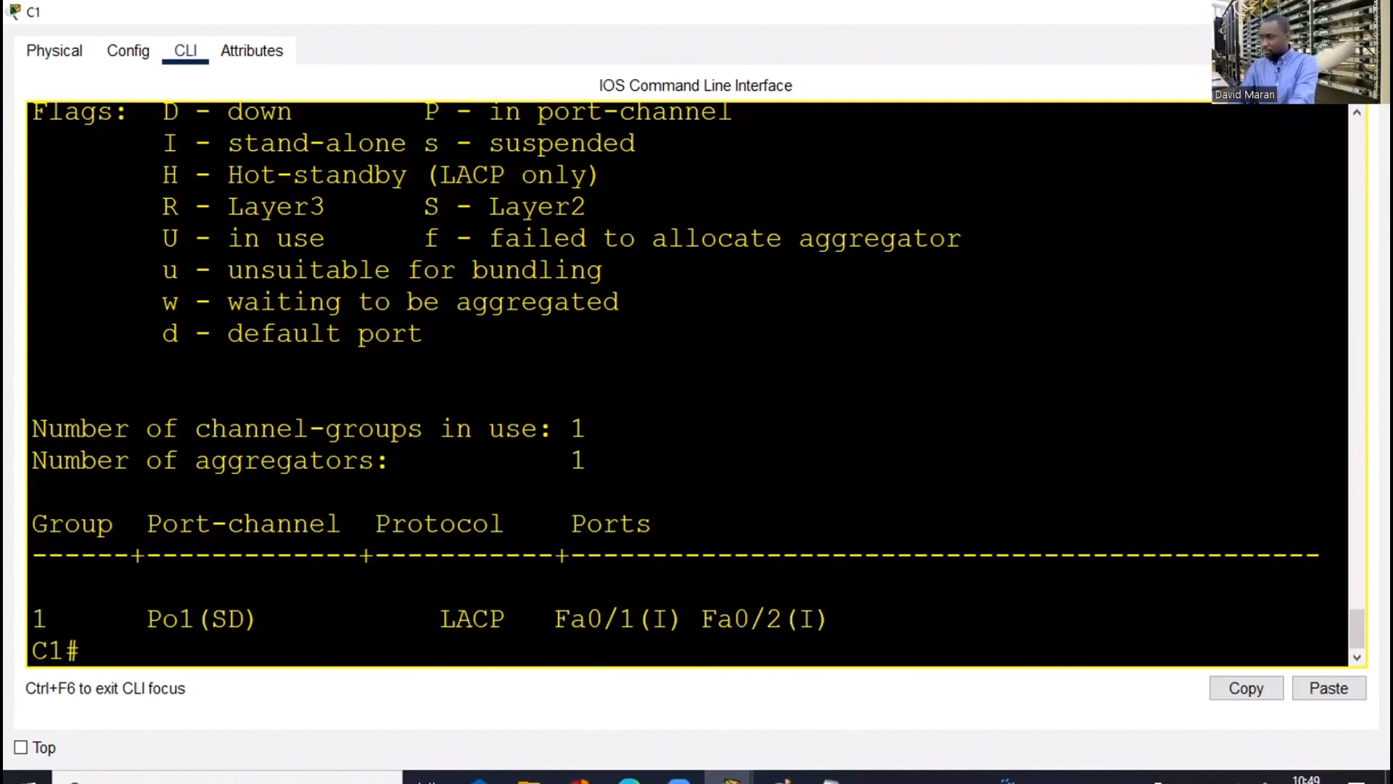
key(alt+Tab)
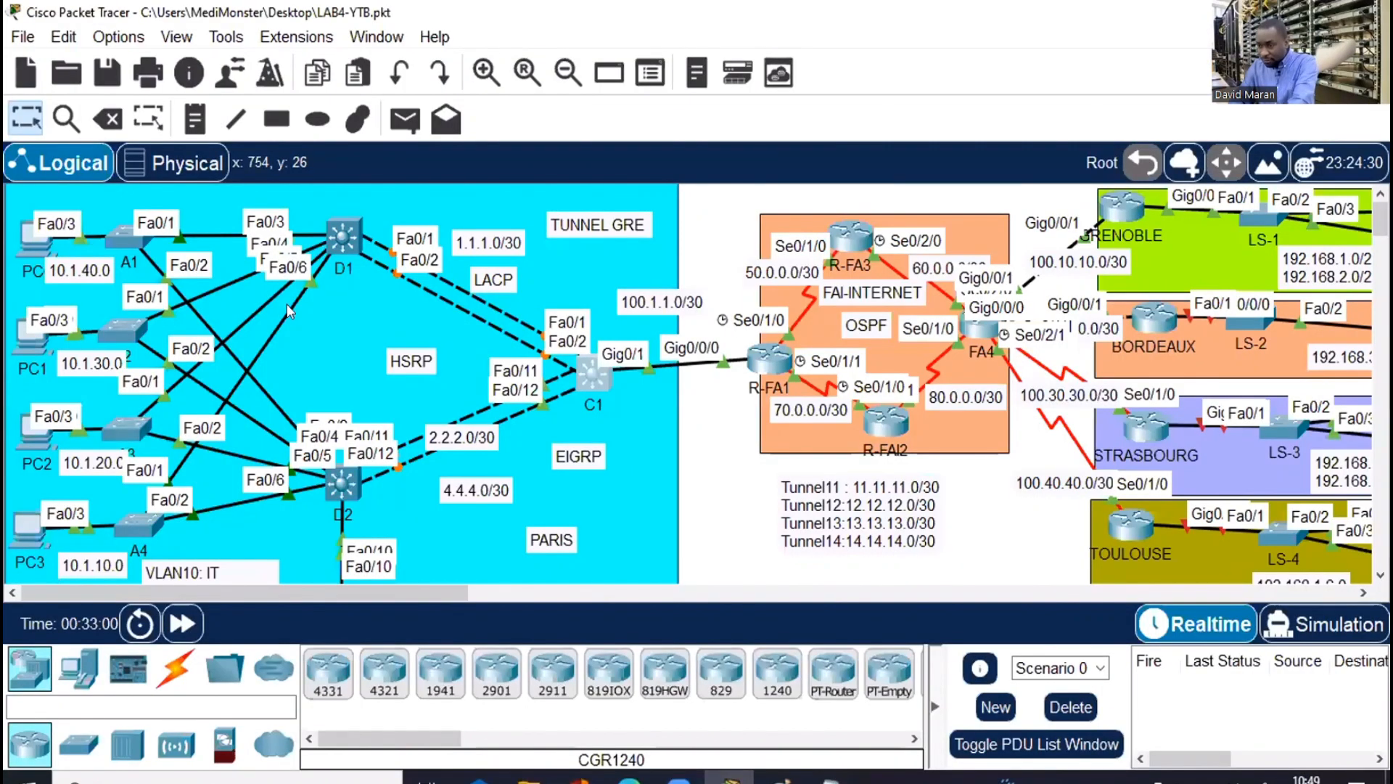
Rerun show etherchannel summary on C1 to confirm Po1 (SU) with Fa0/1 and Fa0/2 bundled (P)
click(334, 231)
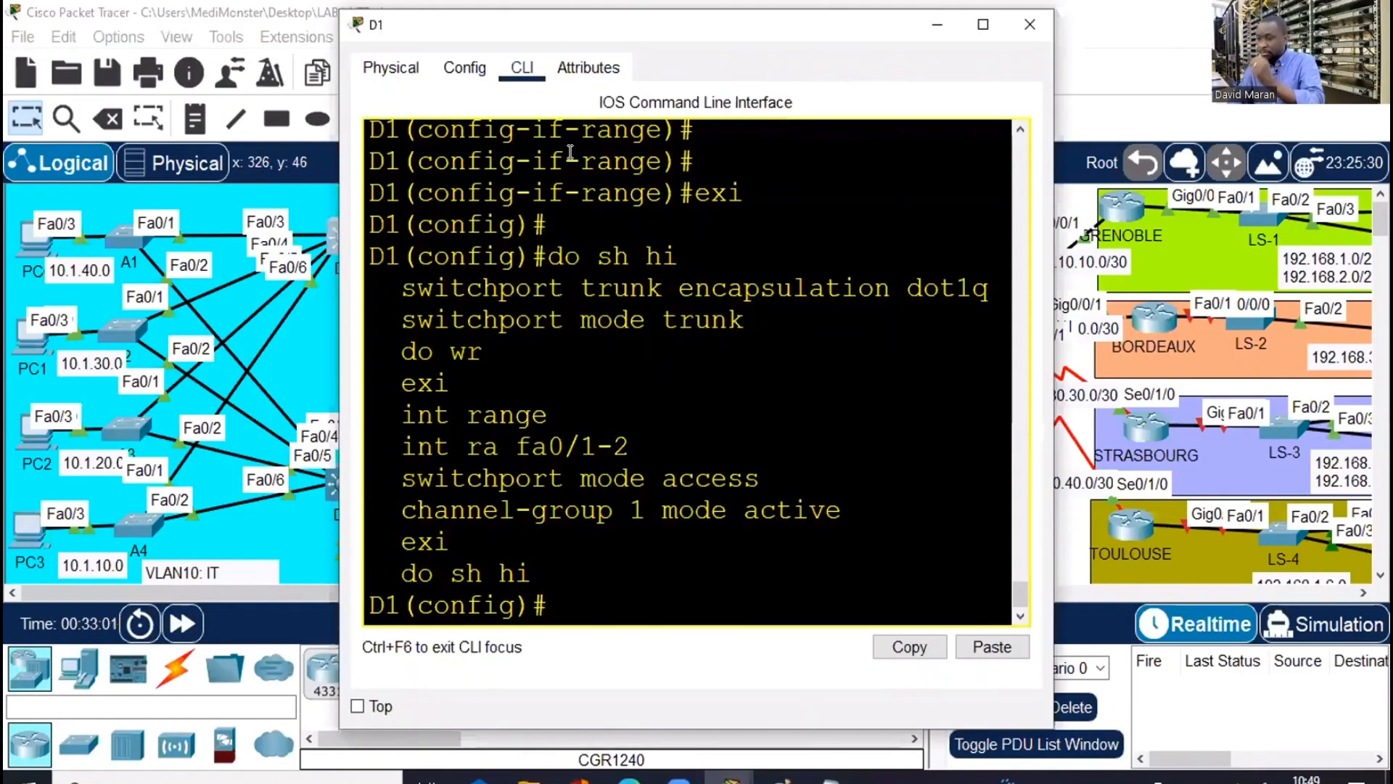
click(952, 29)
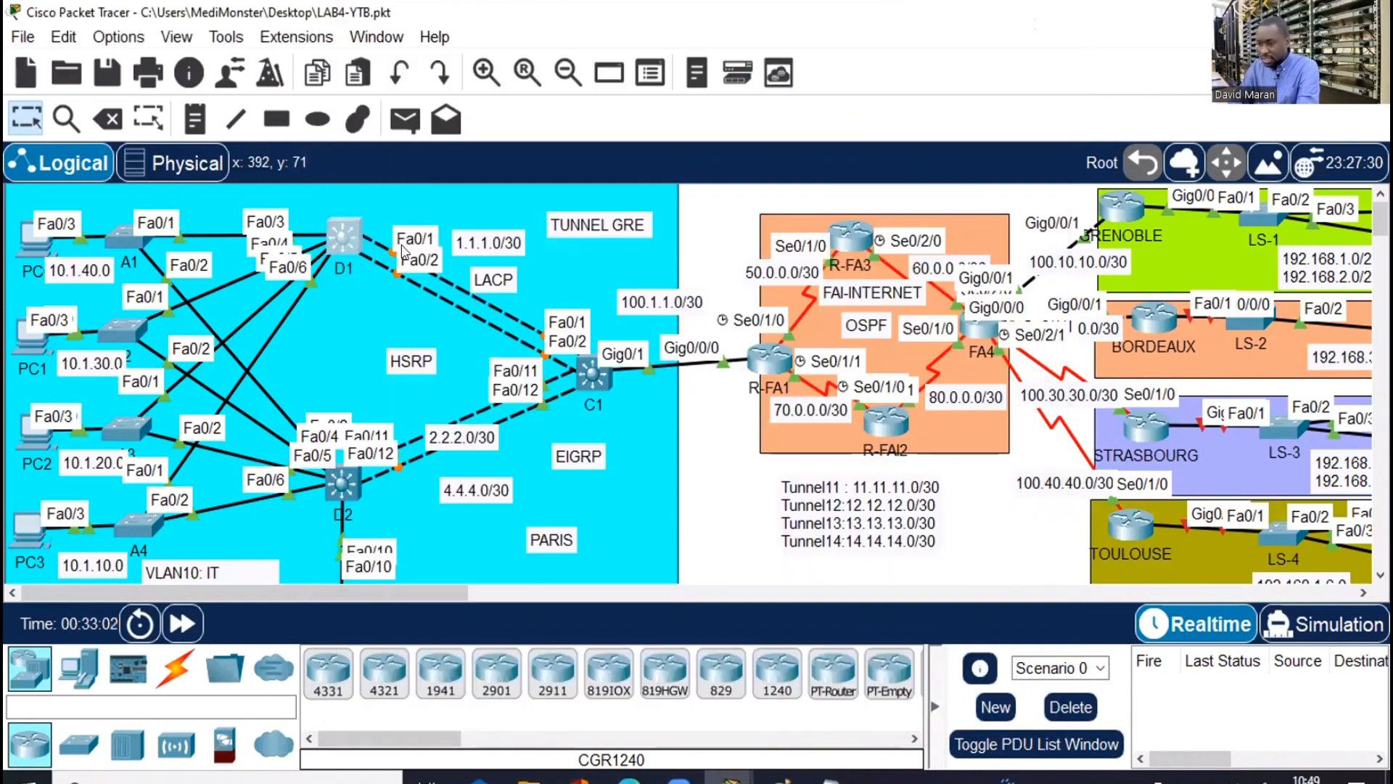
click(594, 378)
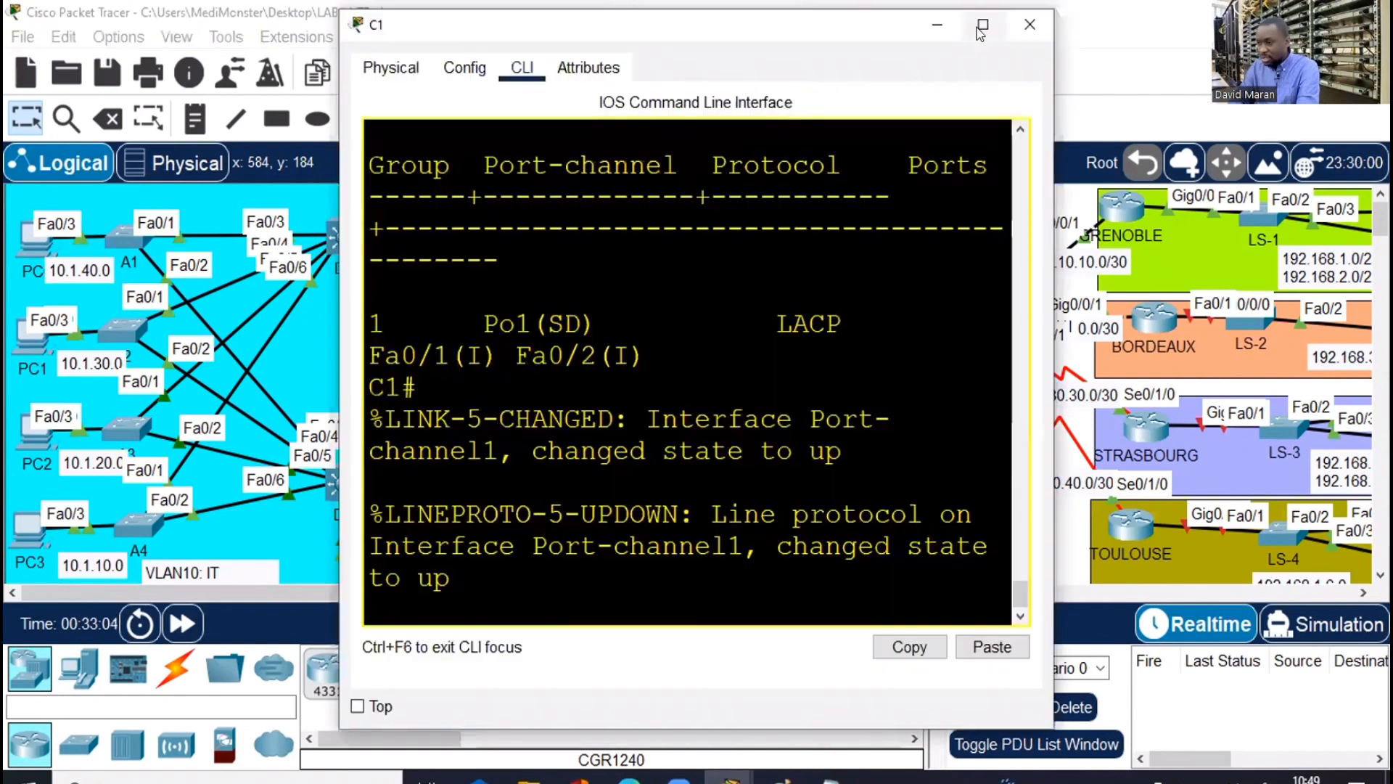
key(super+Up)
key(Return)
key(Return)
key(Return)
key(Return)
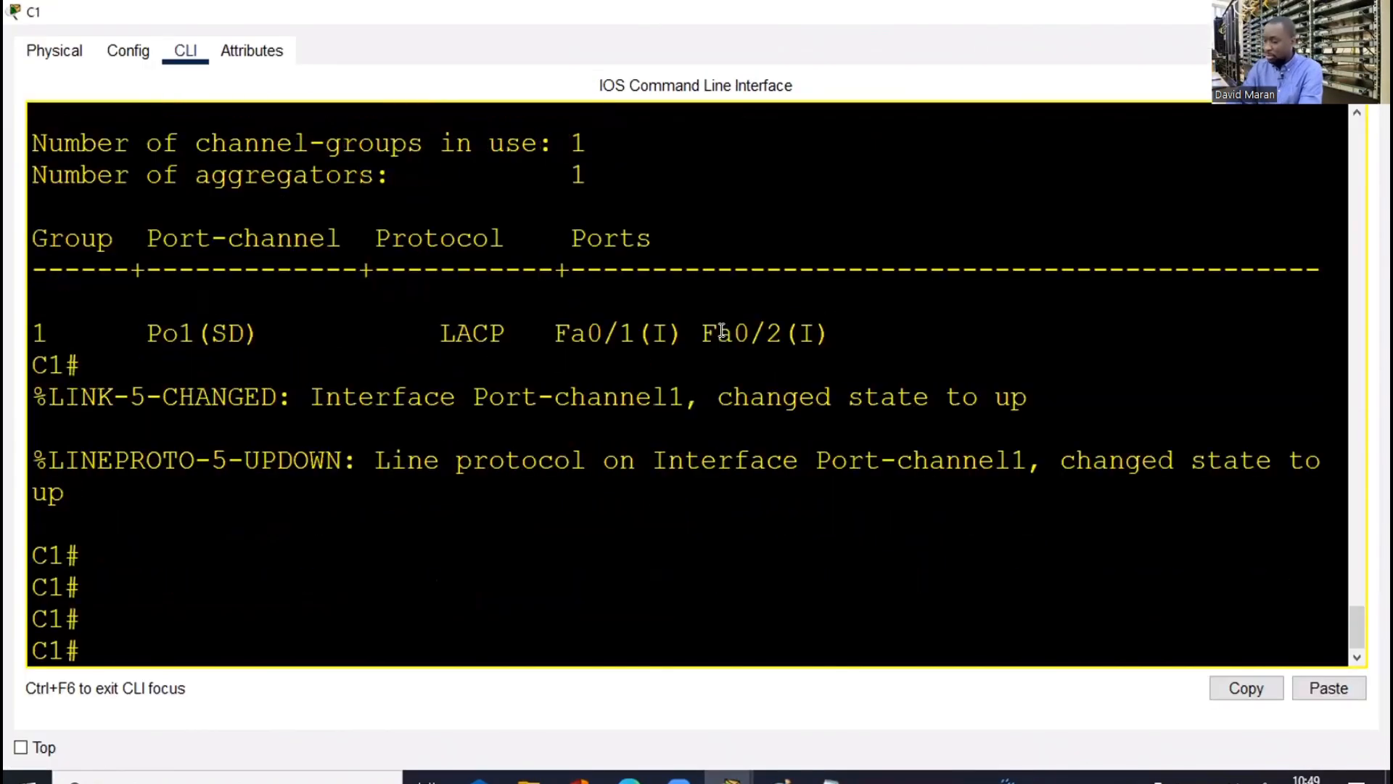
key(Up)
key(Return)
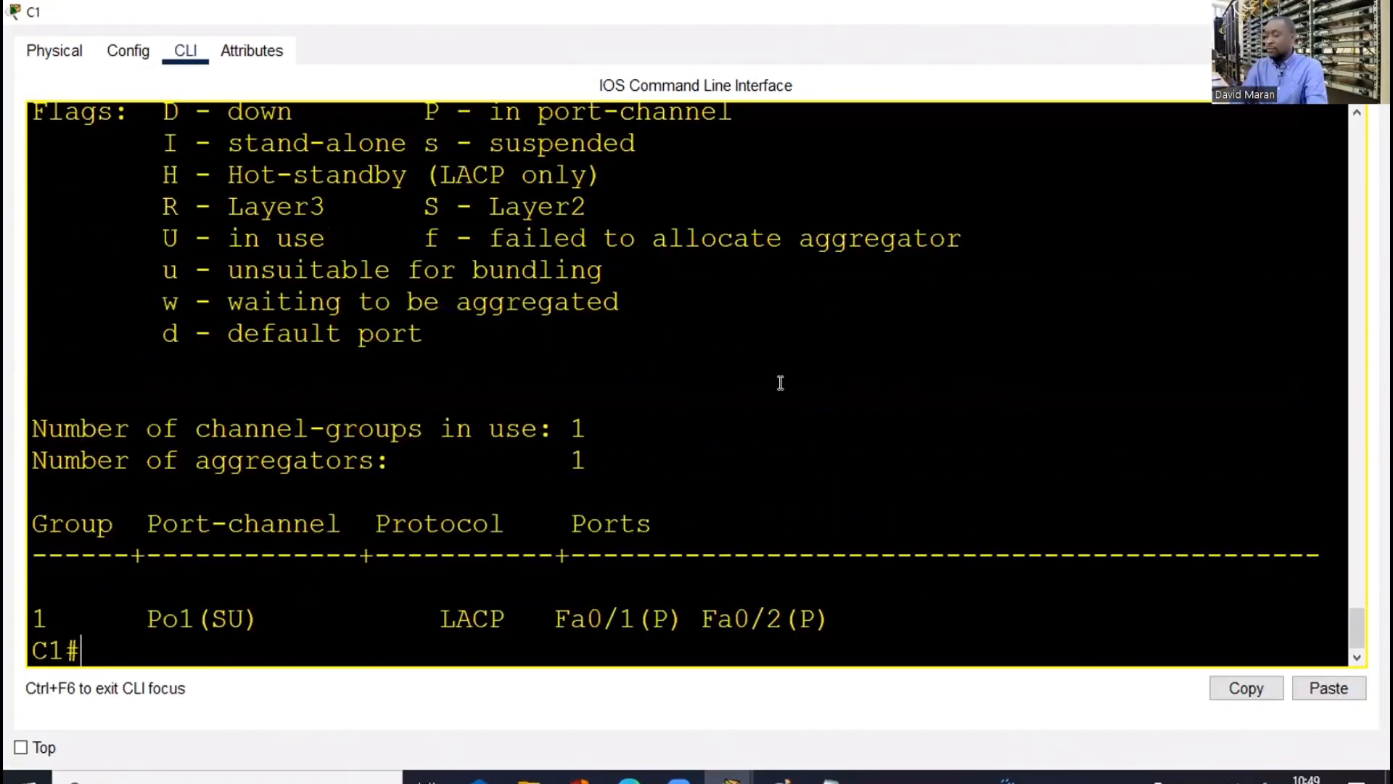
drag(686, 621, 669, 621)
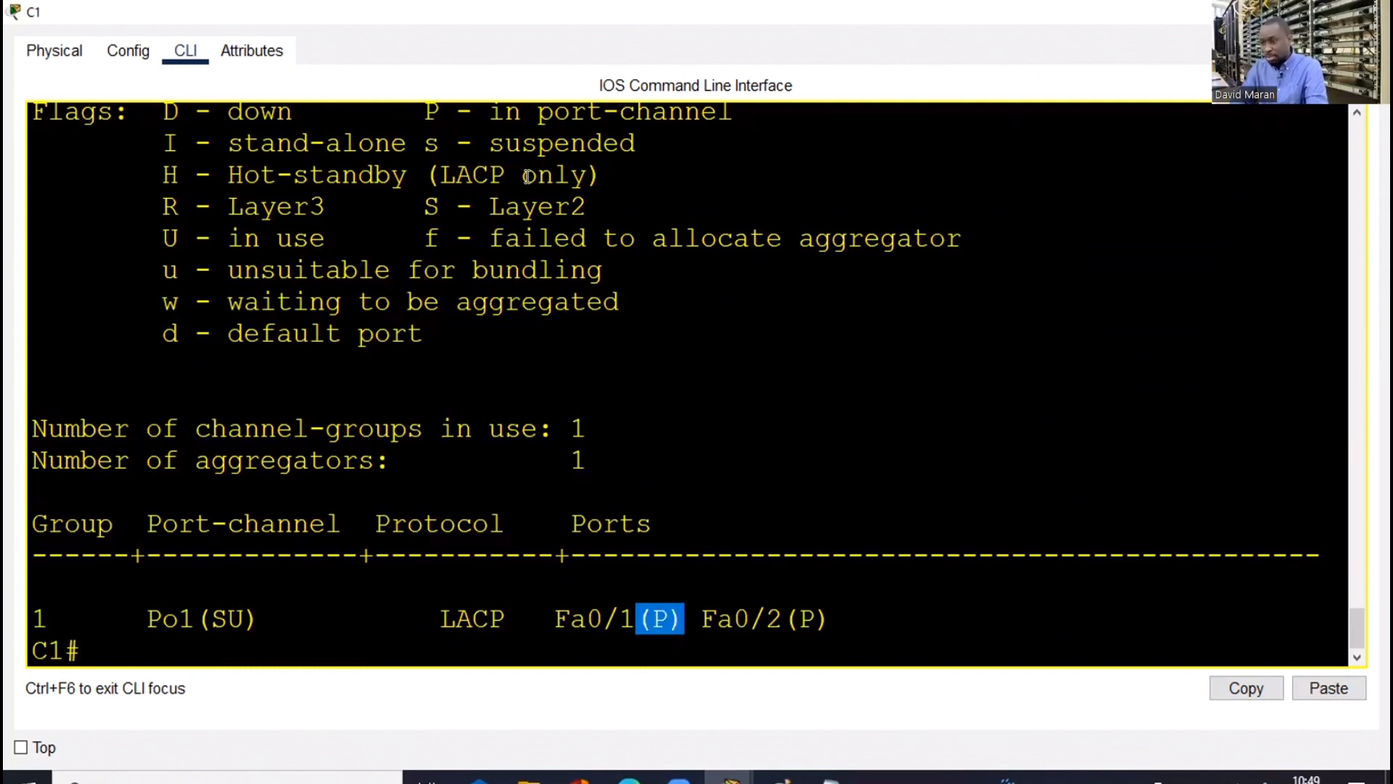
drag(728, 111, 408, 110)
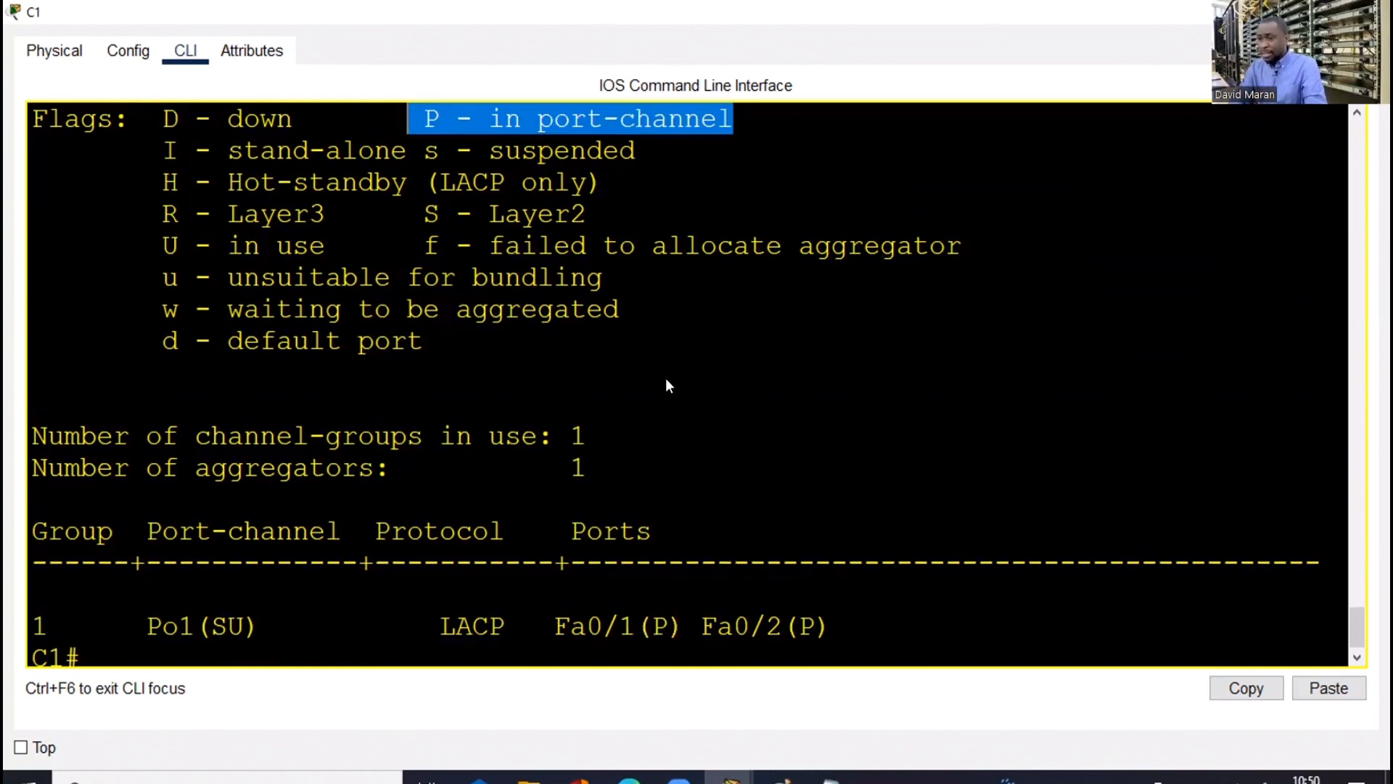
key(alt+Tab)
Restart D1's Fa0/1–2 with 'int range fa0/1-2', shutdown, no shutdown, then end
click(356, 243)
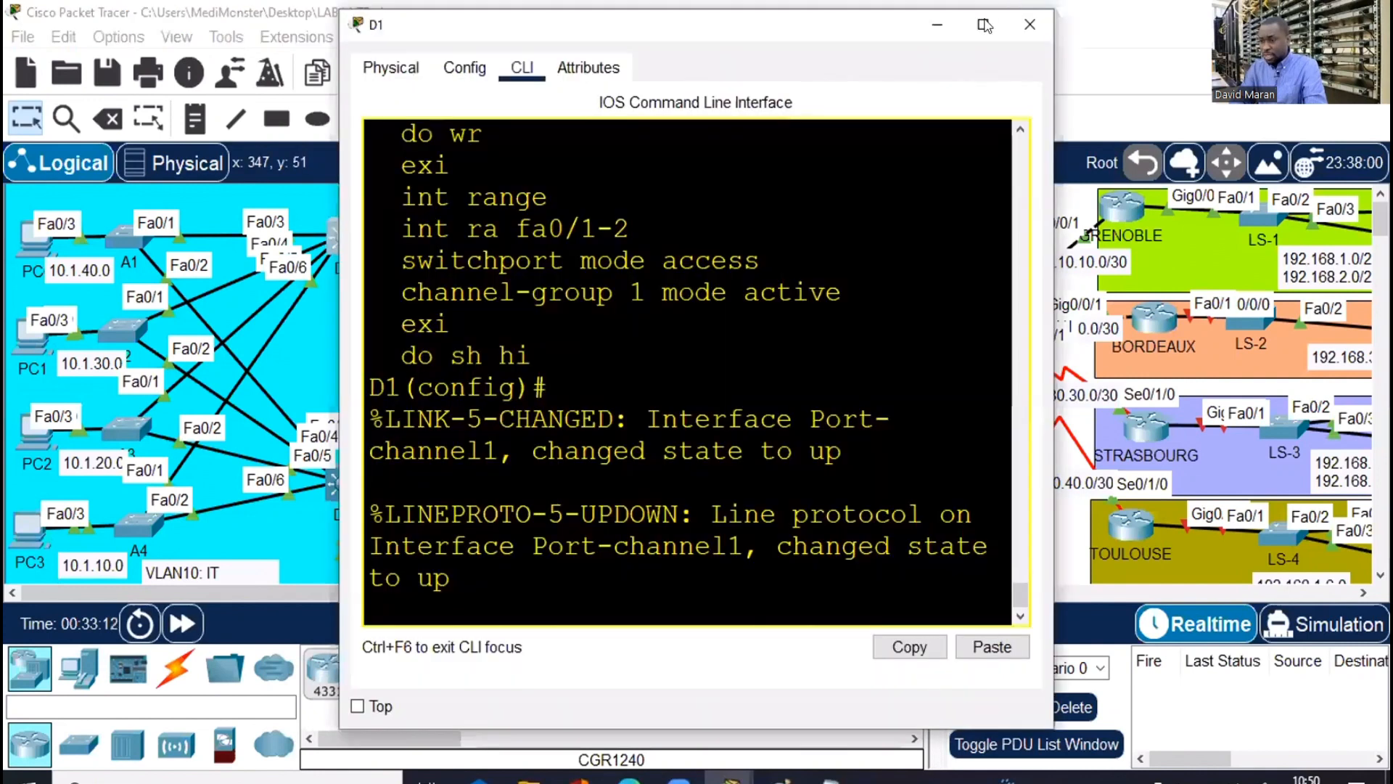
click(987, 27)
key(Return)
key(Return)
key(Return)
key(Return)
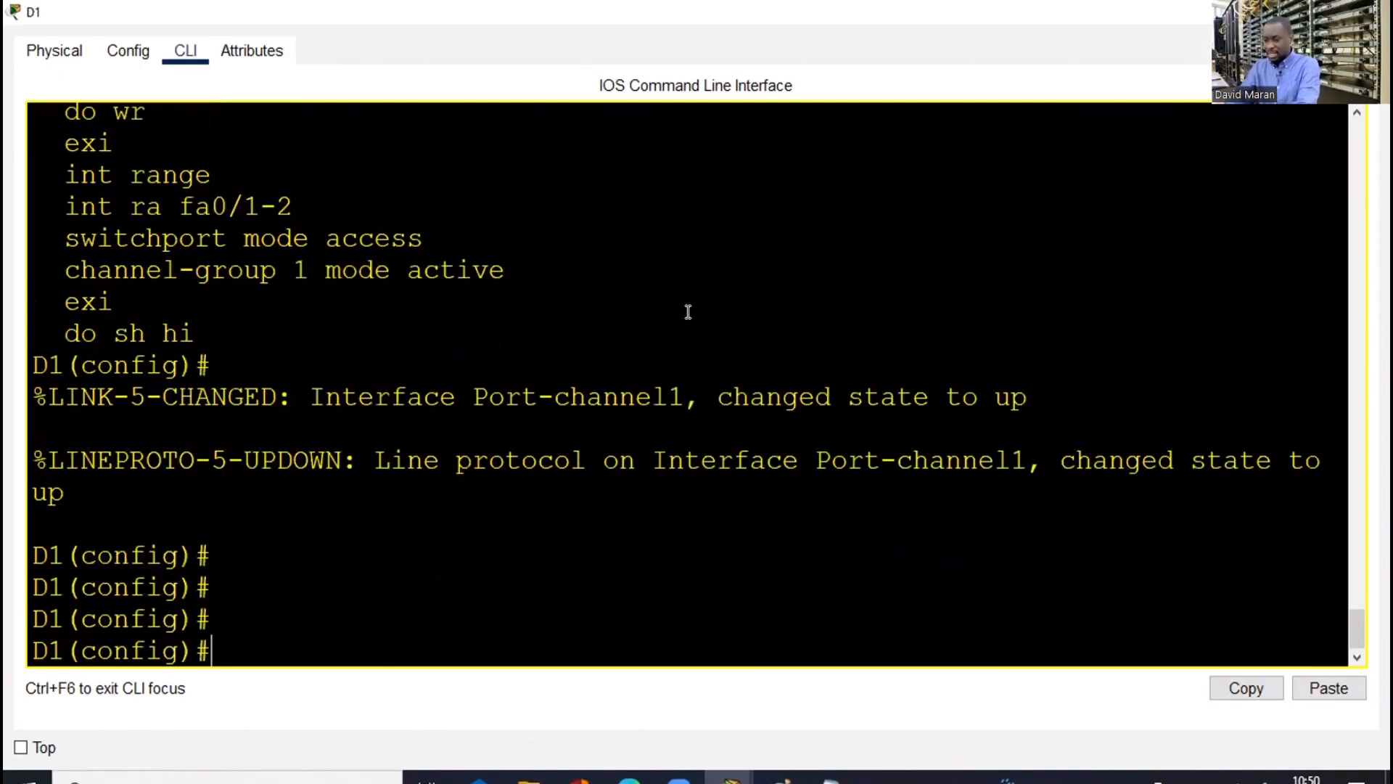
key(Return)
key(Return)
text(int)
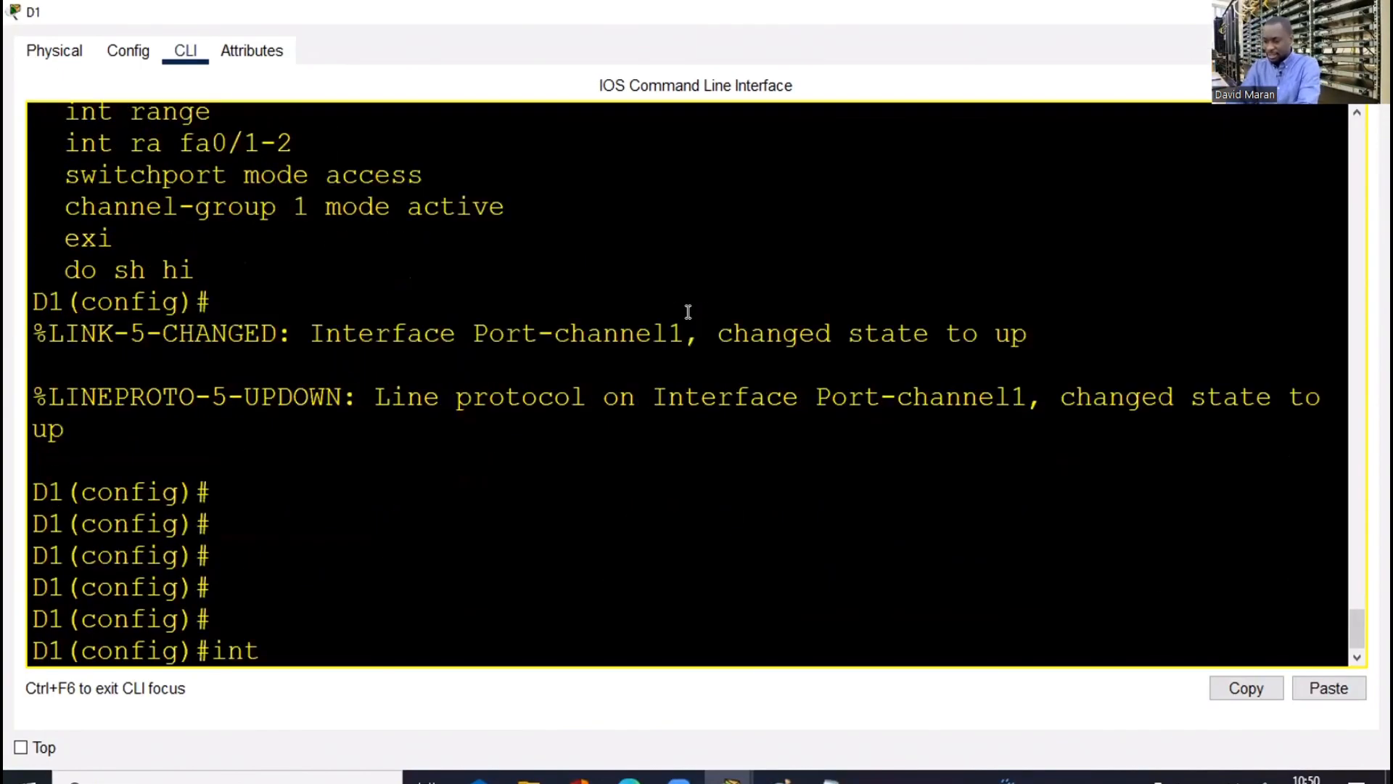
text( ran)
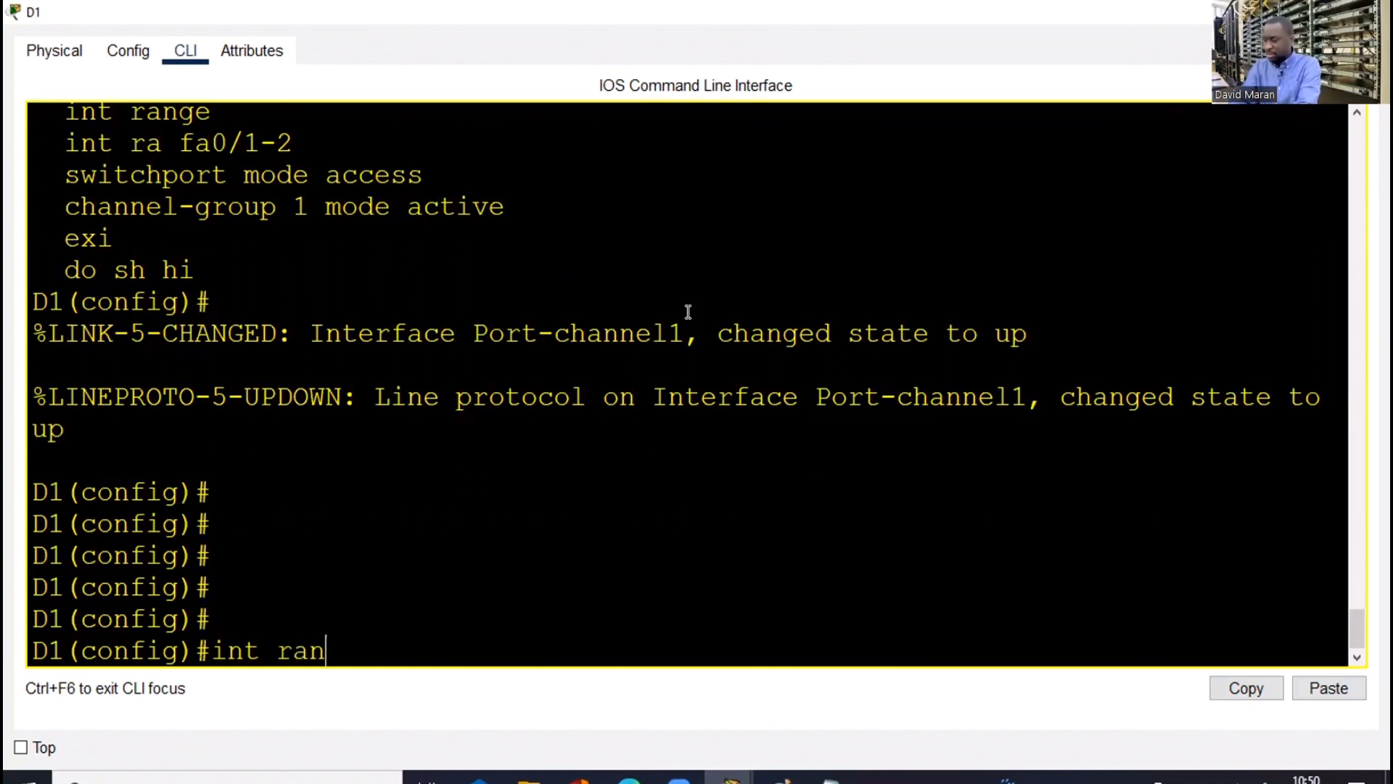
text( fa0/1-2)
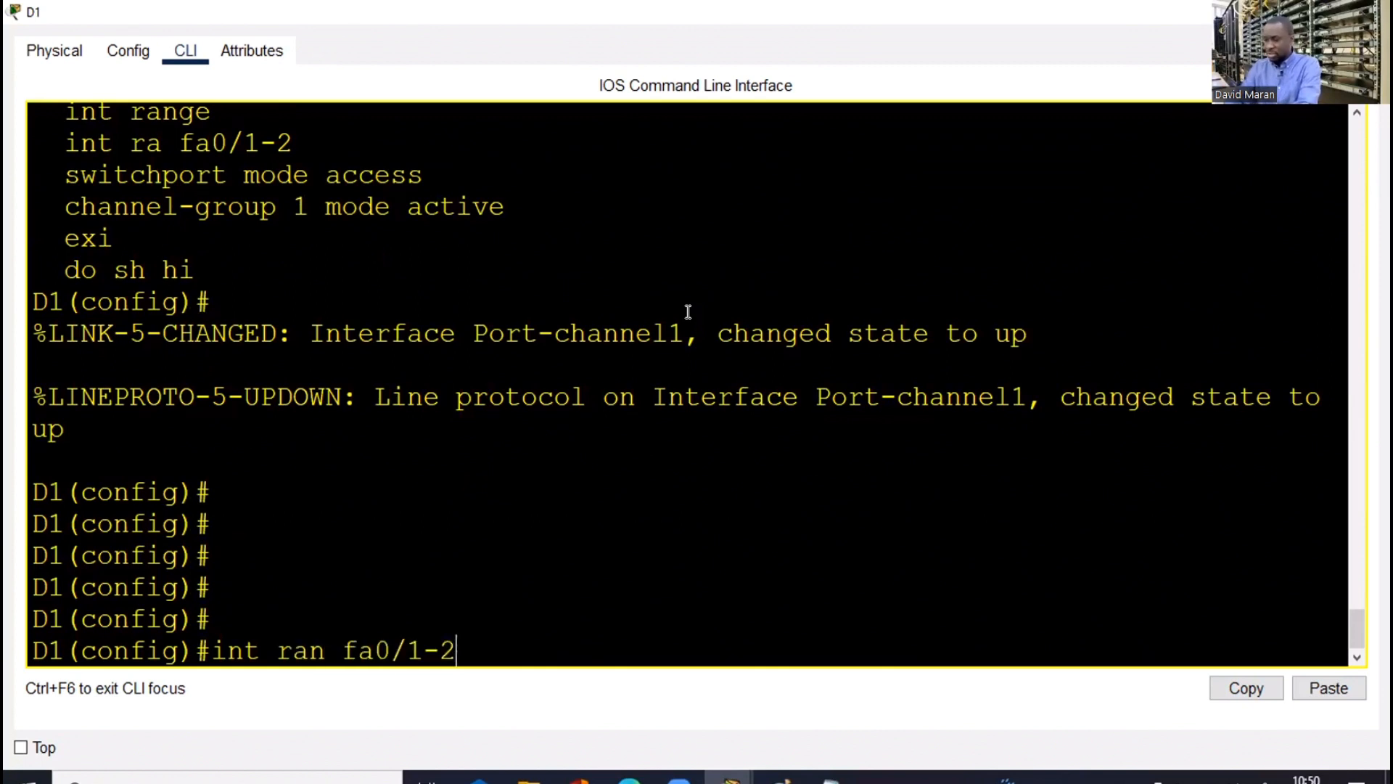
key(Return)
text(s)
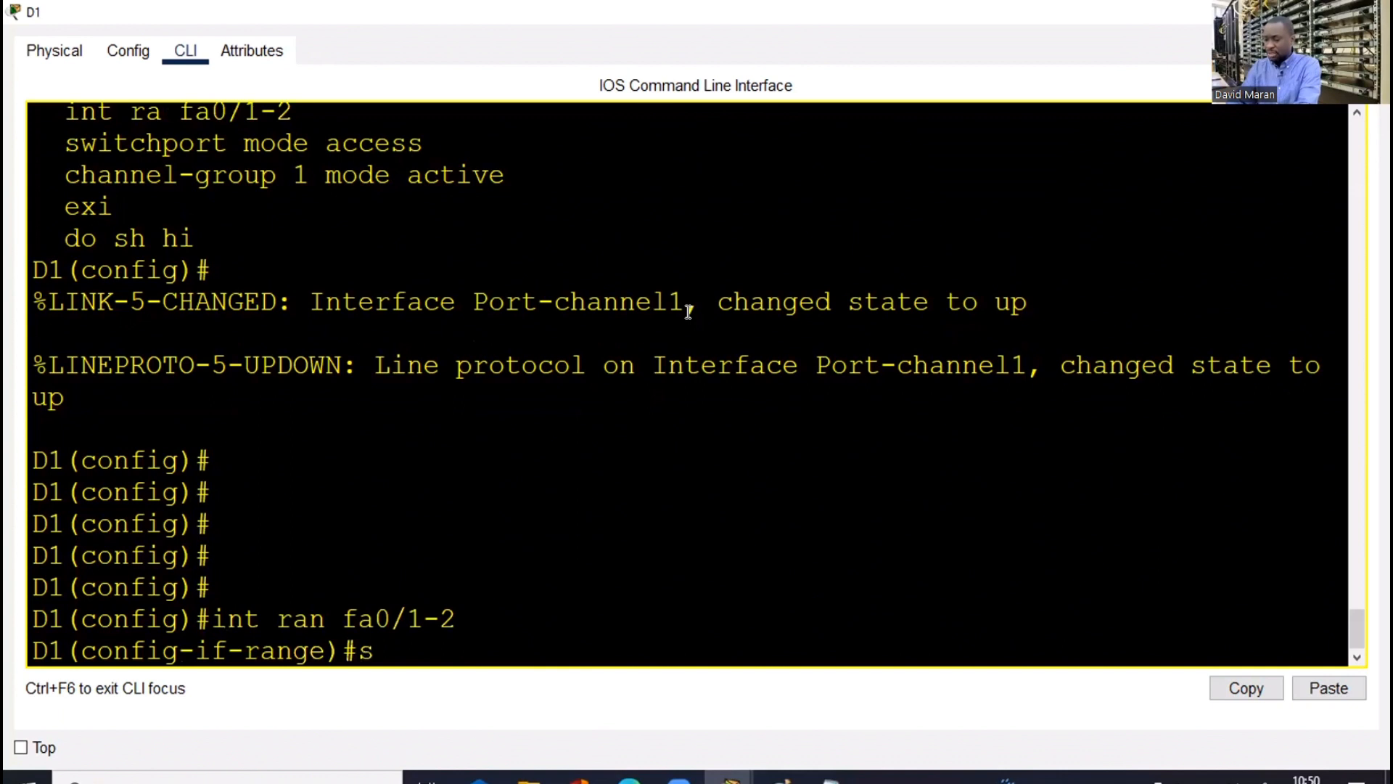
text(hut)
key(Return)
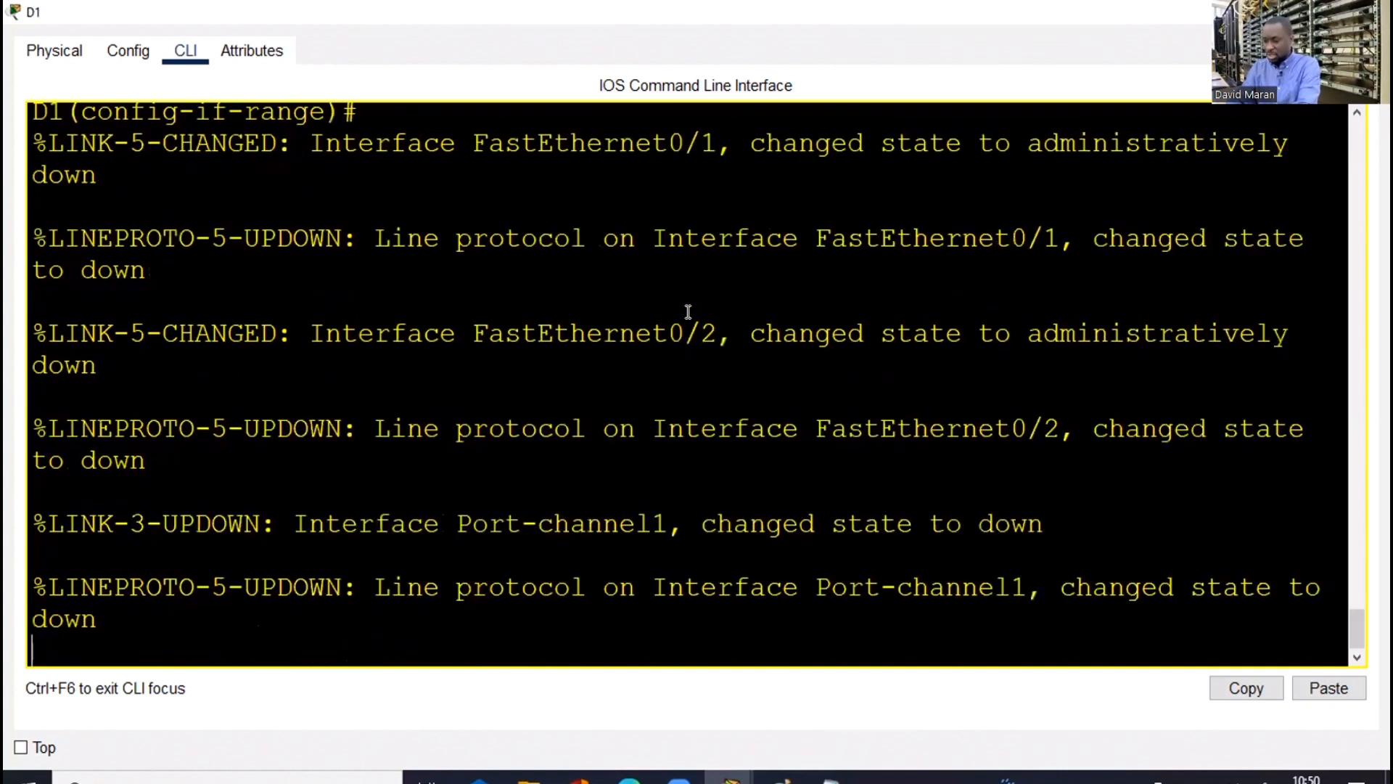
key(Return)
key(Return)
key(Return)
text(no sh)
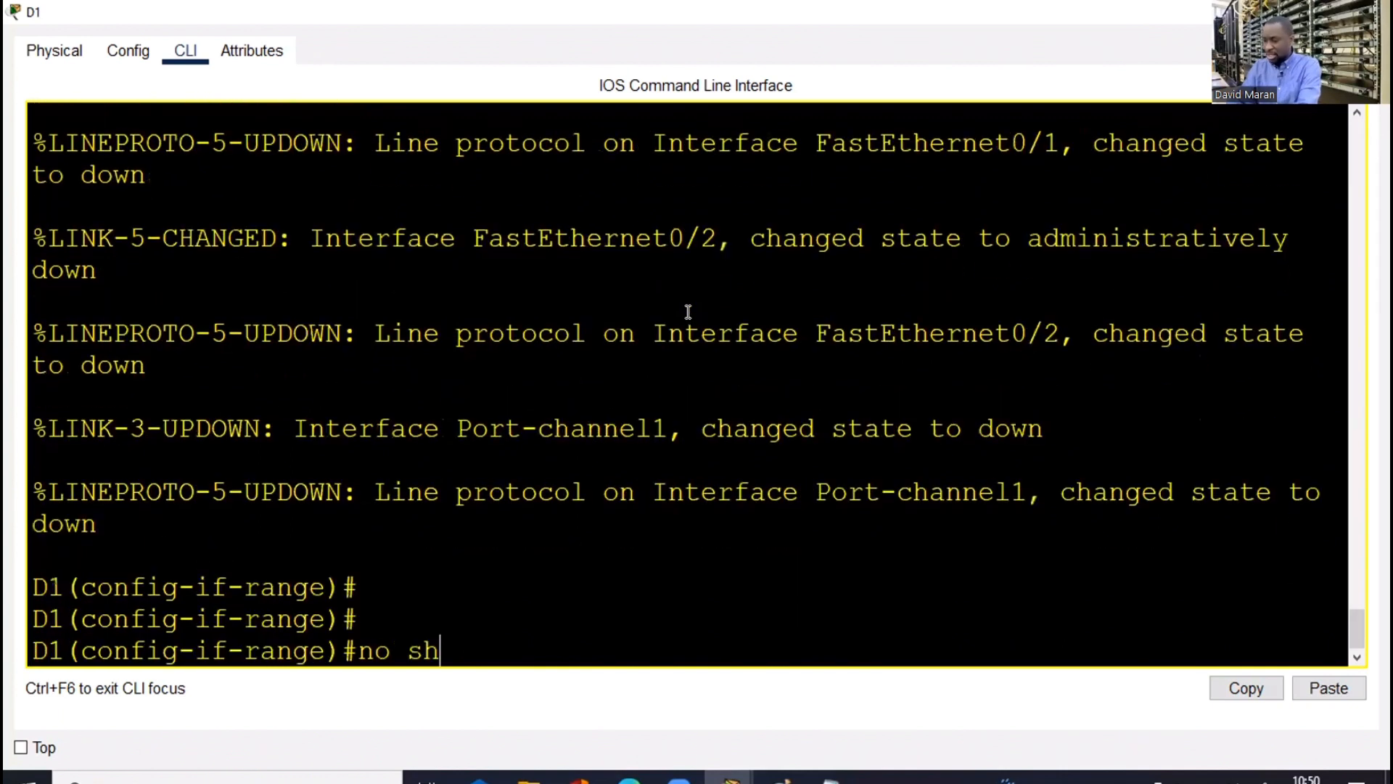
key(Return)
key(Return)
key(Return)
key(Return)
key(Return)
key(Return)
text(end)
key(Return)
key(Return)
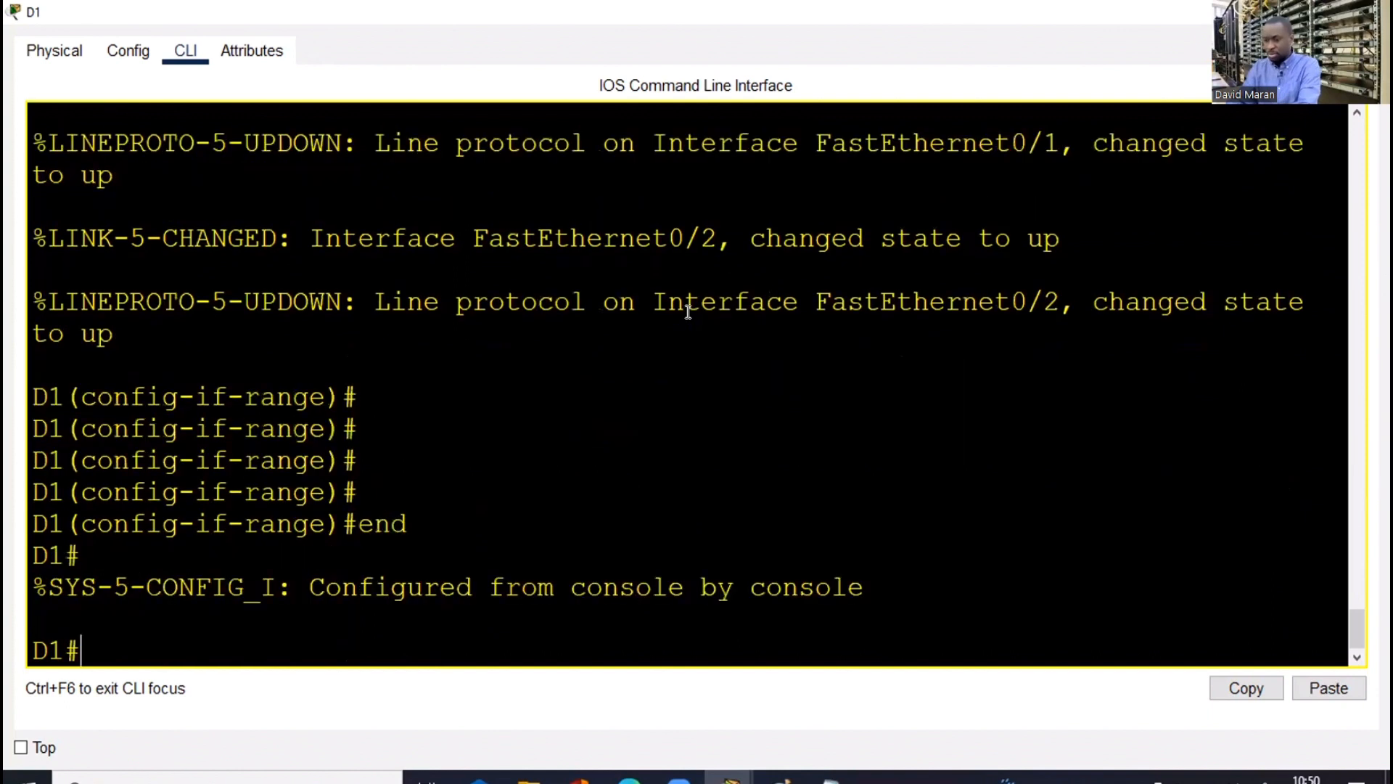
key(Return)
Run show etherchannel summary on D1 to confirm Po1 (SU) with both ports bundled
text(sh e)
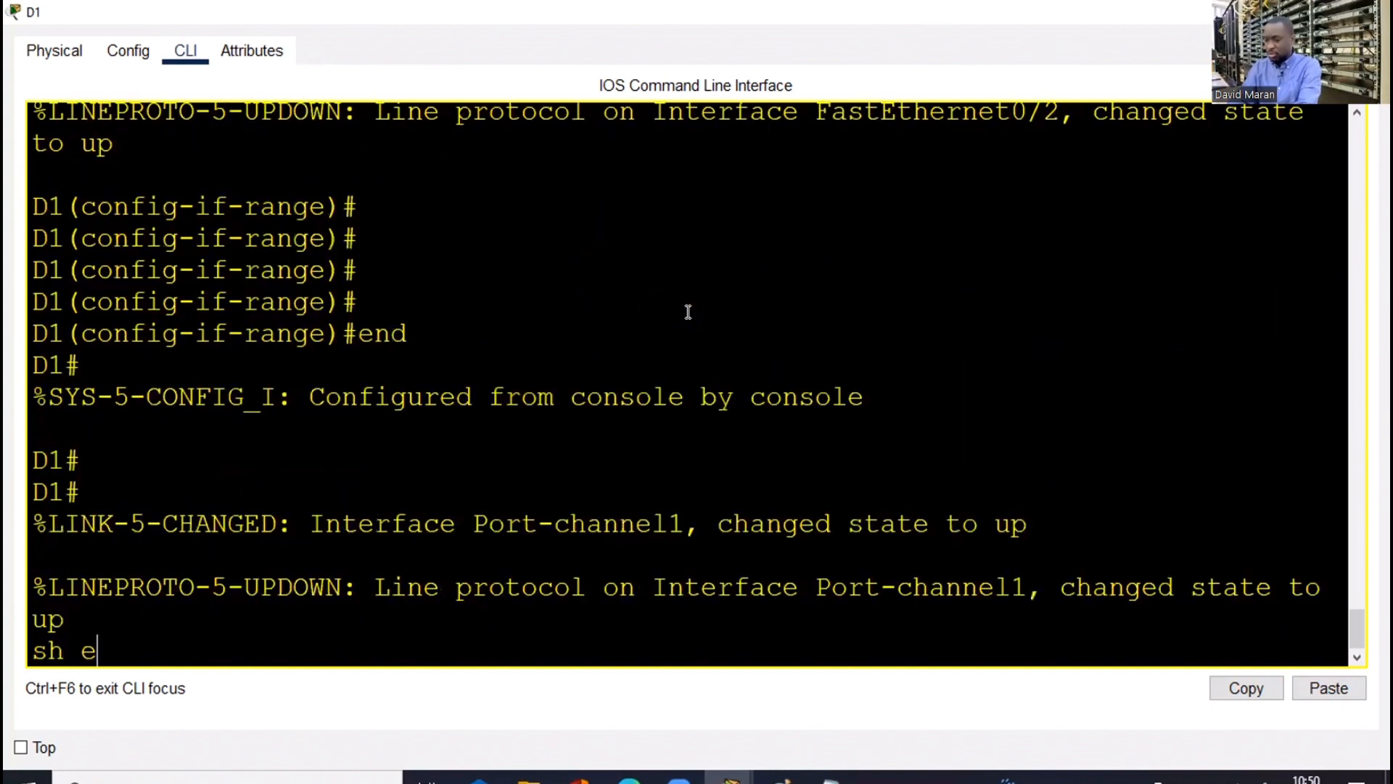
text(th)
key(Tab)
text(su)
key(Tab)
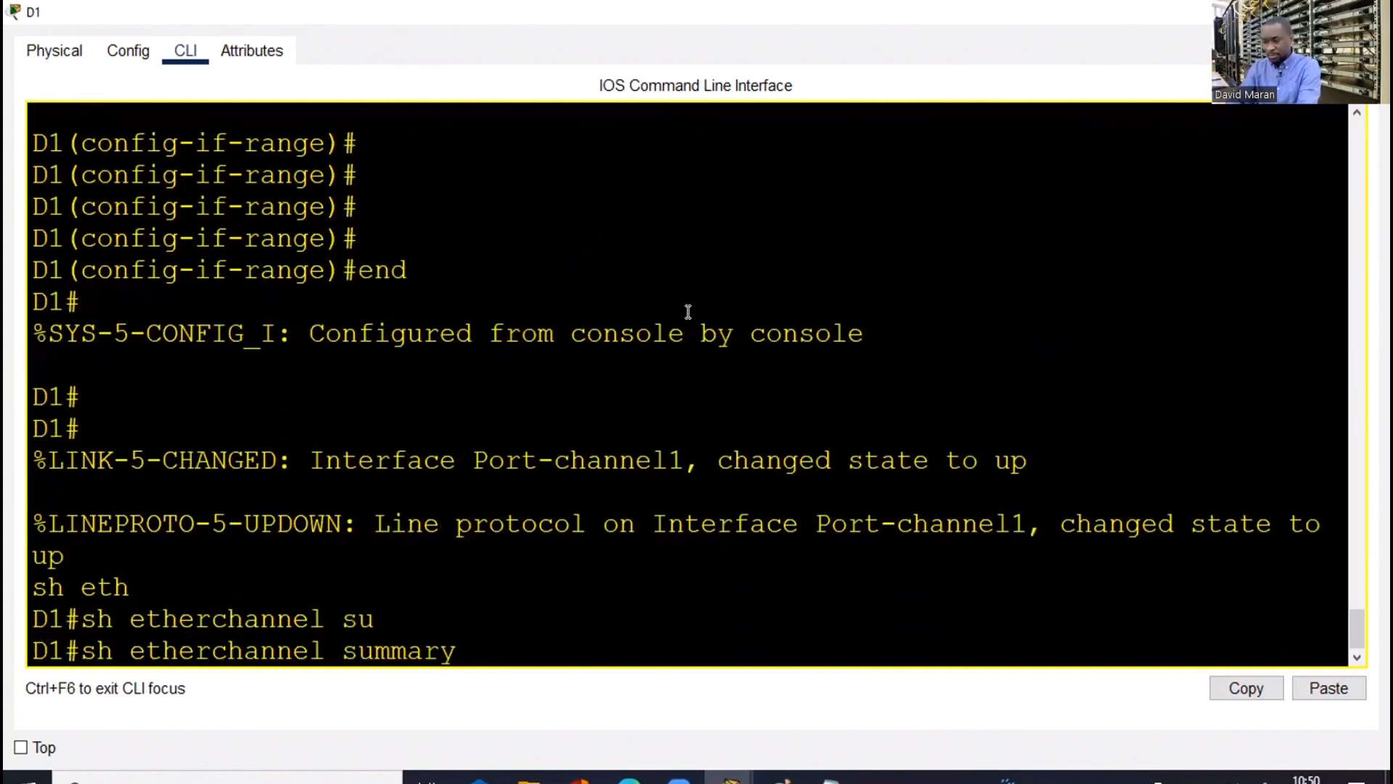
key(Return)
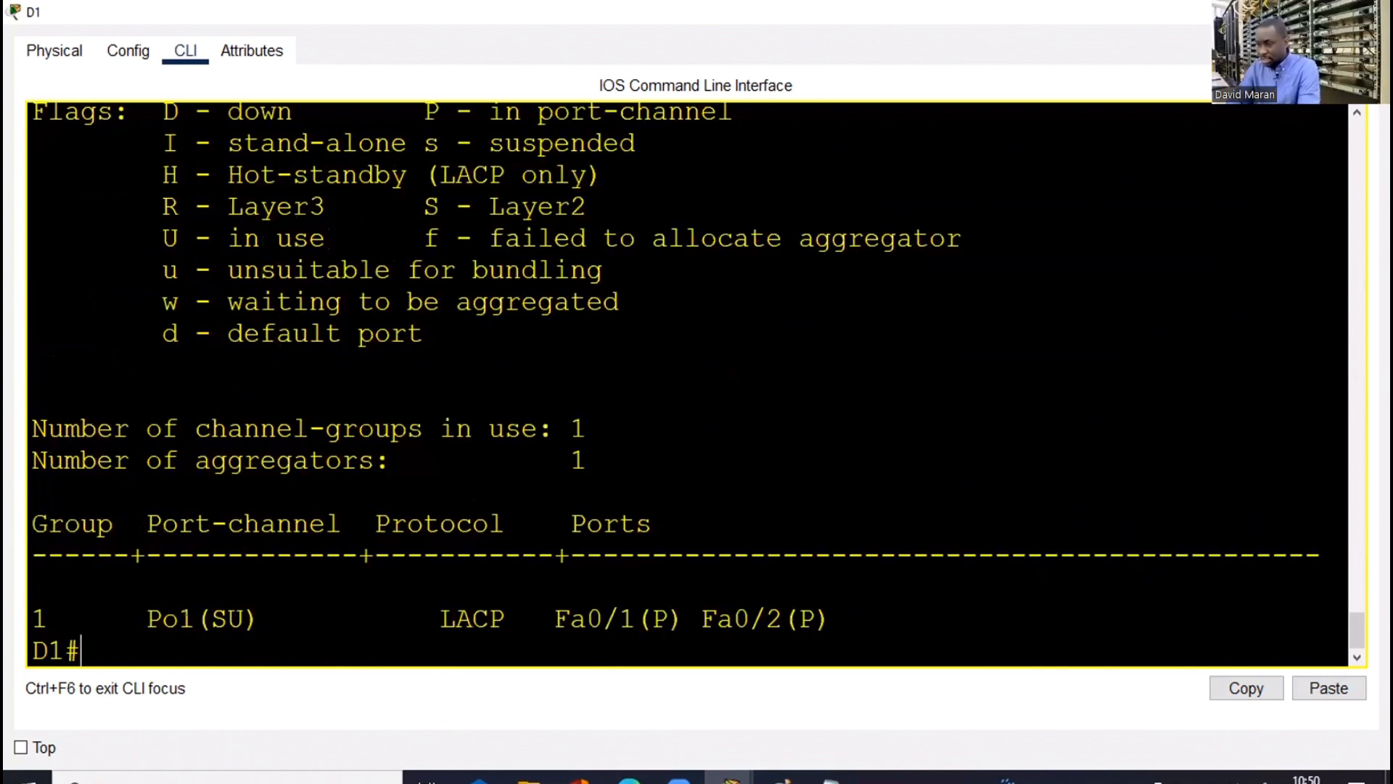
key(alt+Tab)
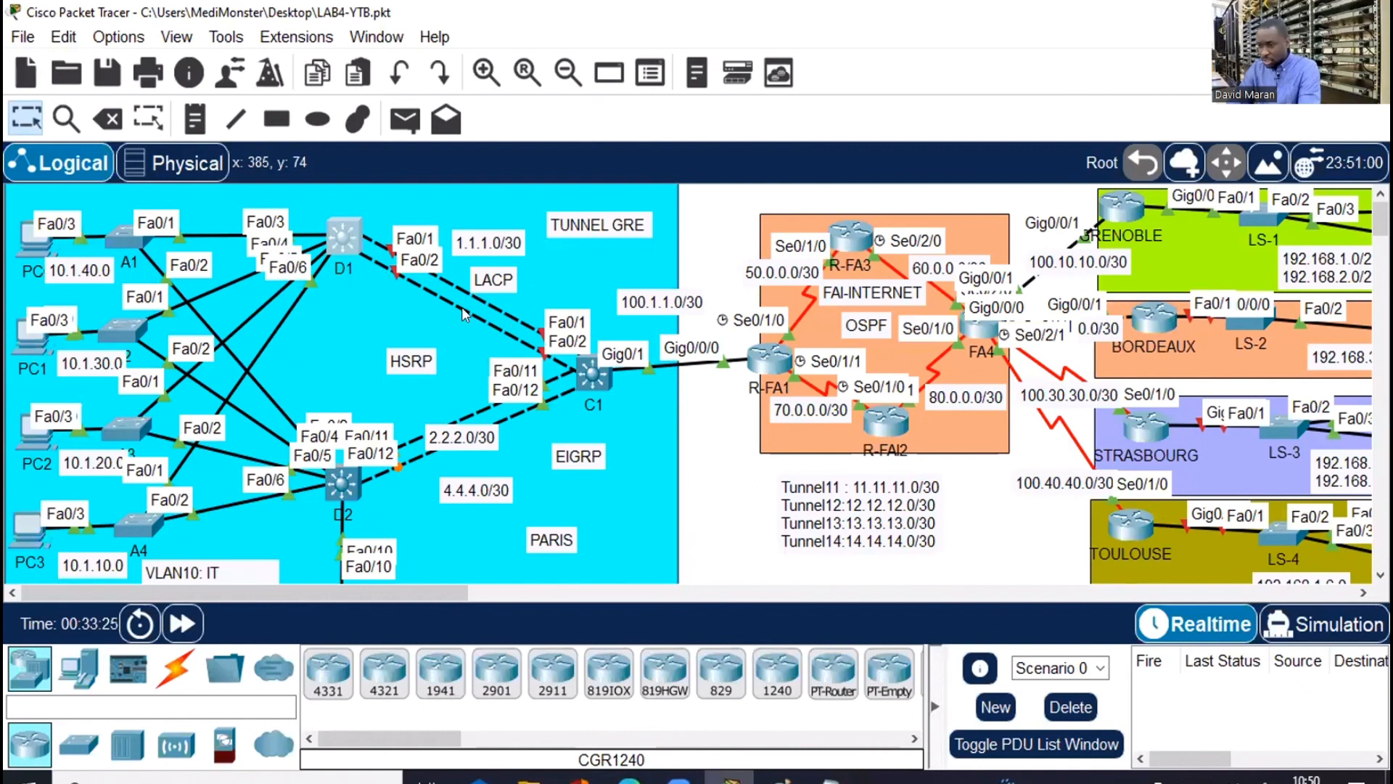
Check C1's trunk interfaces with show interfaces trunk
click(597, 382)
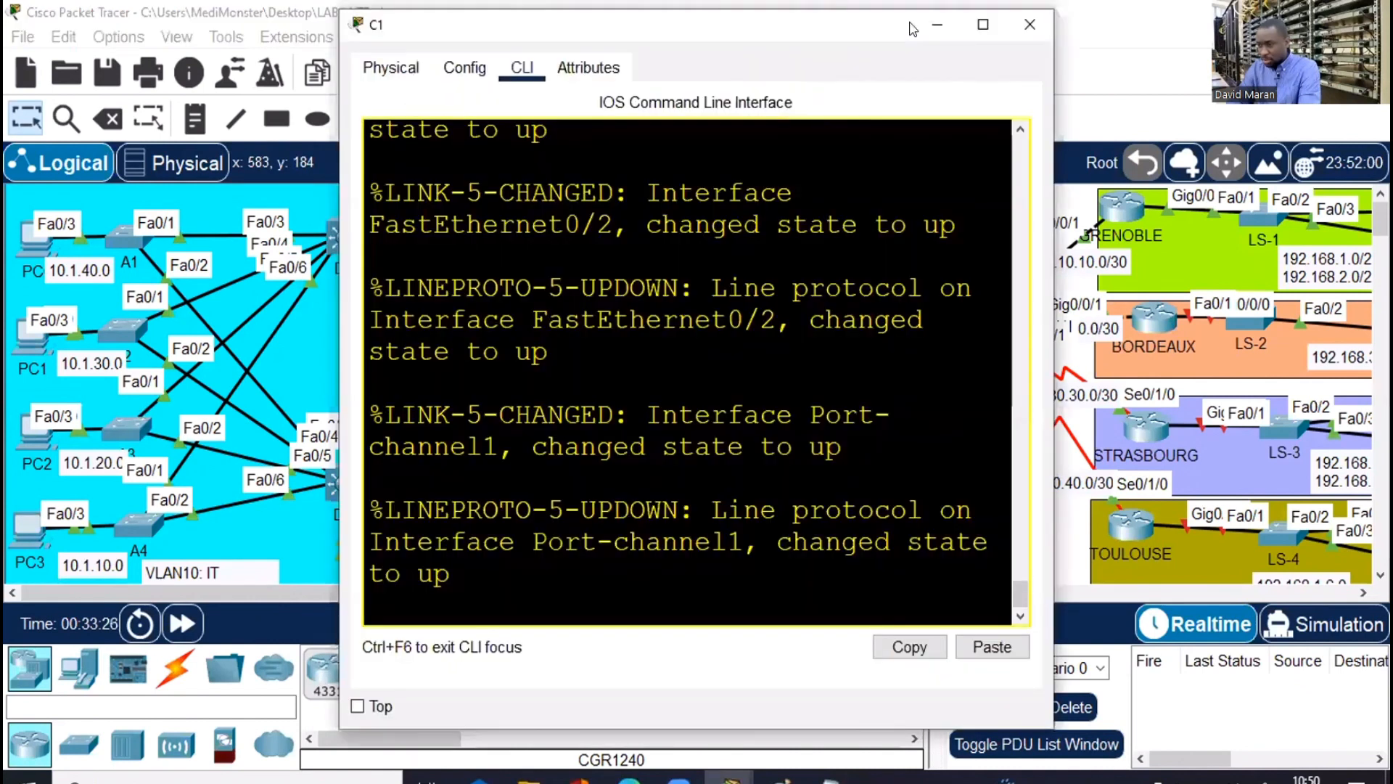
double_click(980, 28)
key(Return)
key(Return)
key(Return)
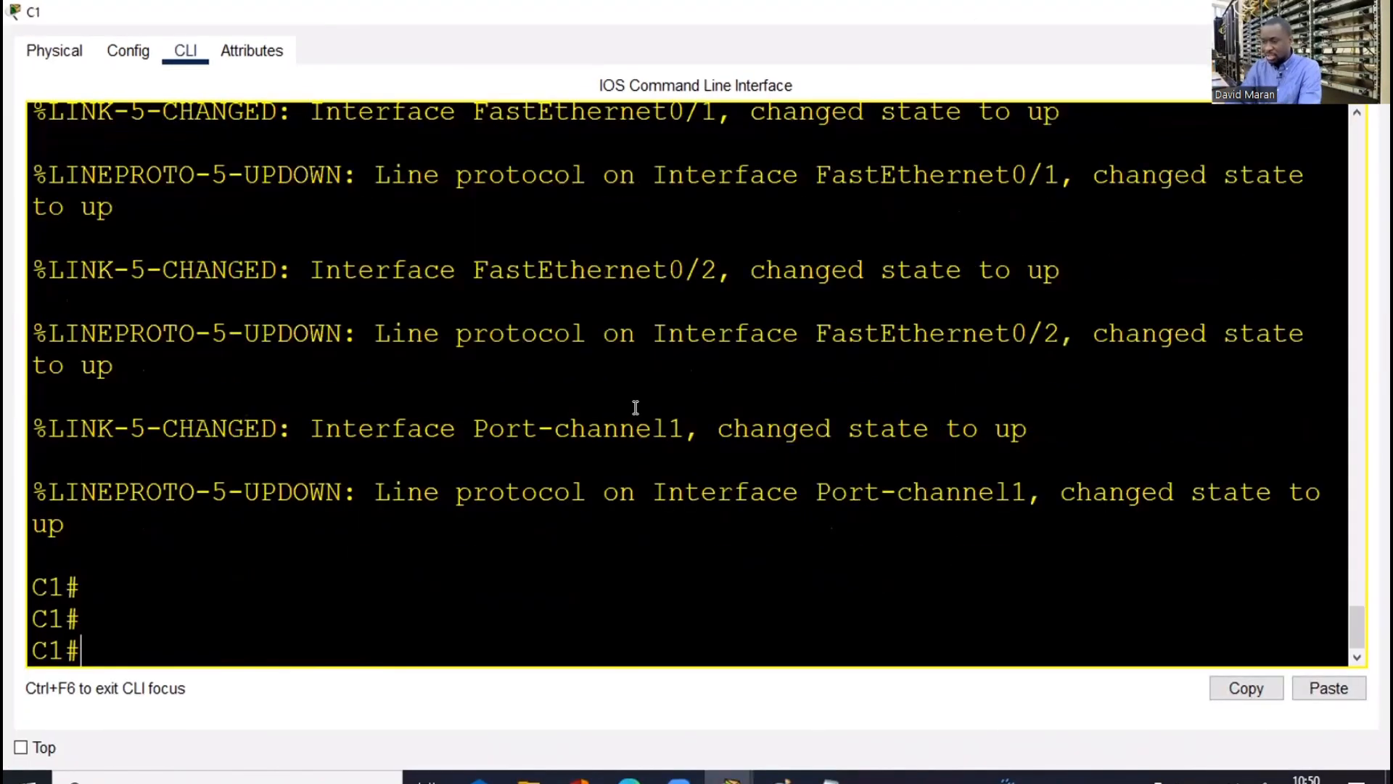
key(Return)
key(Return)
key(Return)
key(Return)
key(Return)
text(sh )
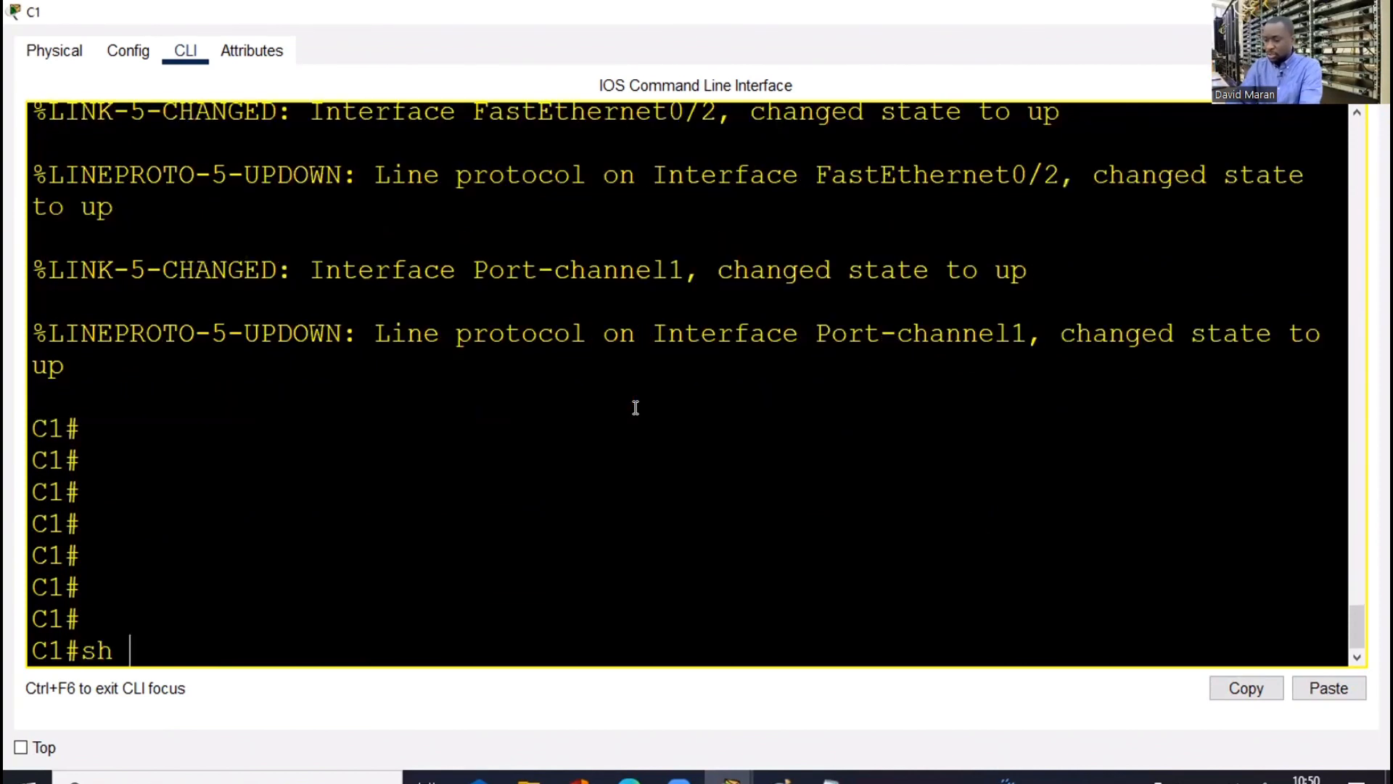
text(in)
text(trunk)
key(Return)
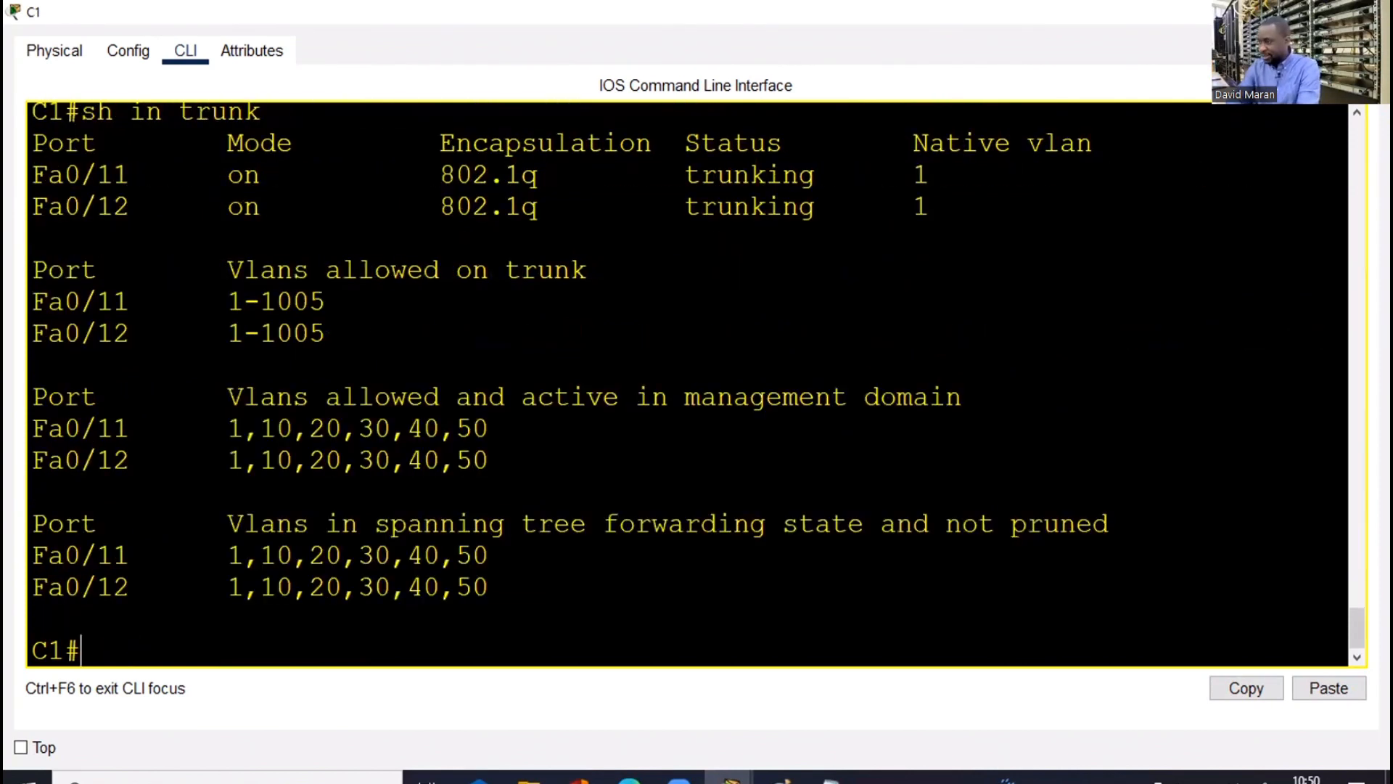
click(1277, 11)
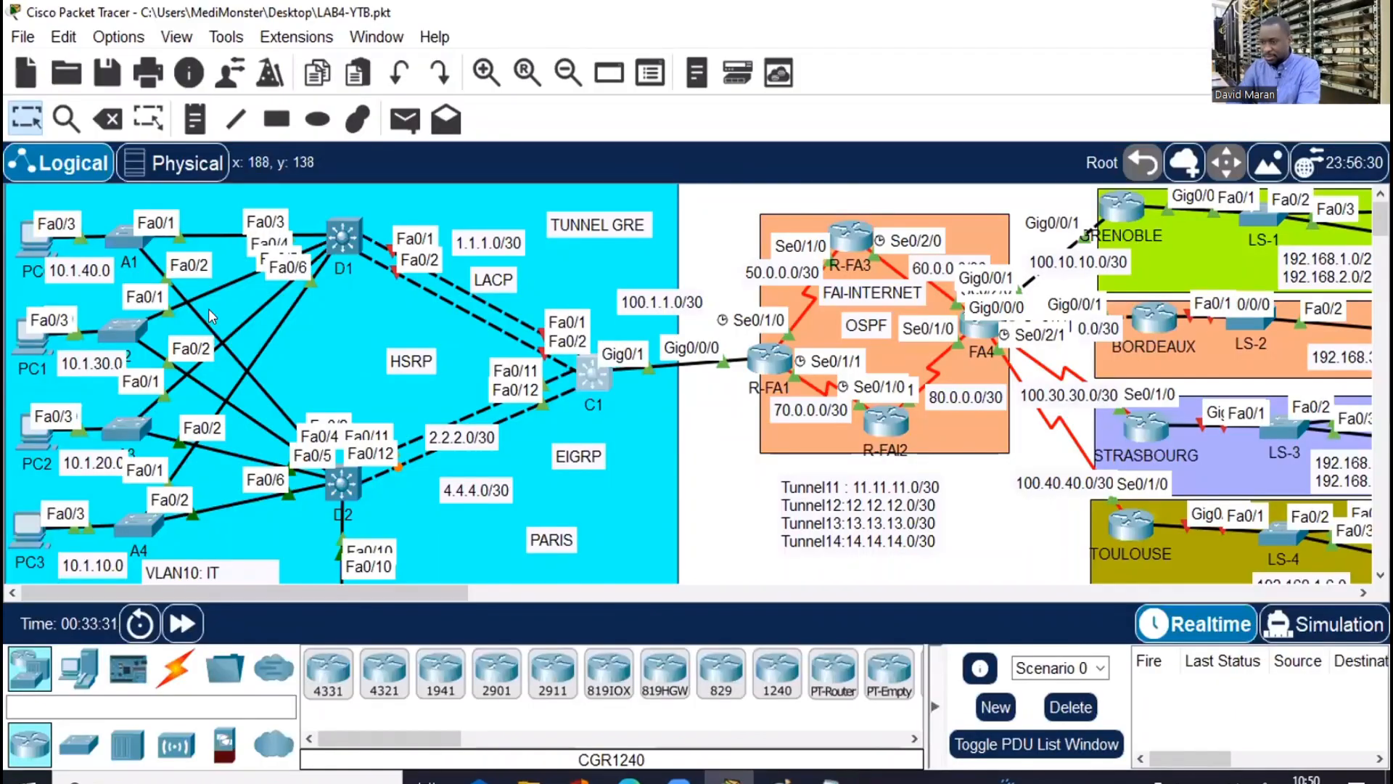
List D1's trunk interfaces, then start a new text note near D2
click(329, 219)
click(982, 26)
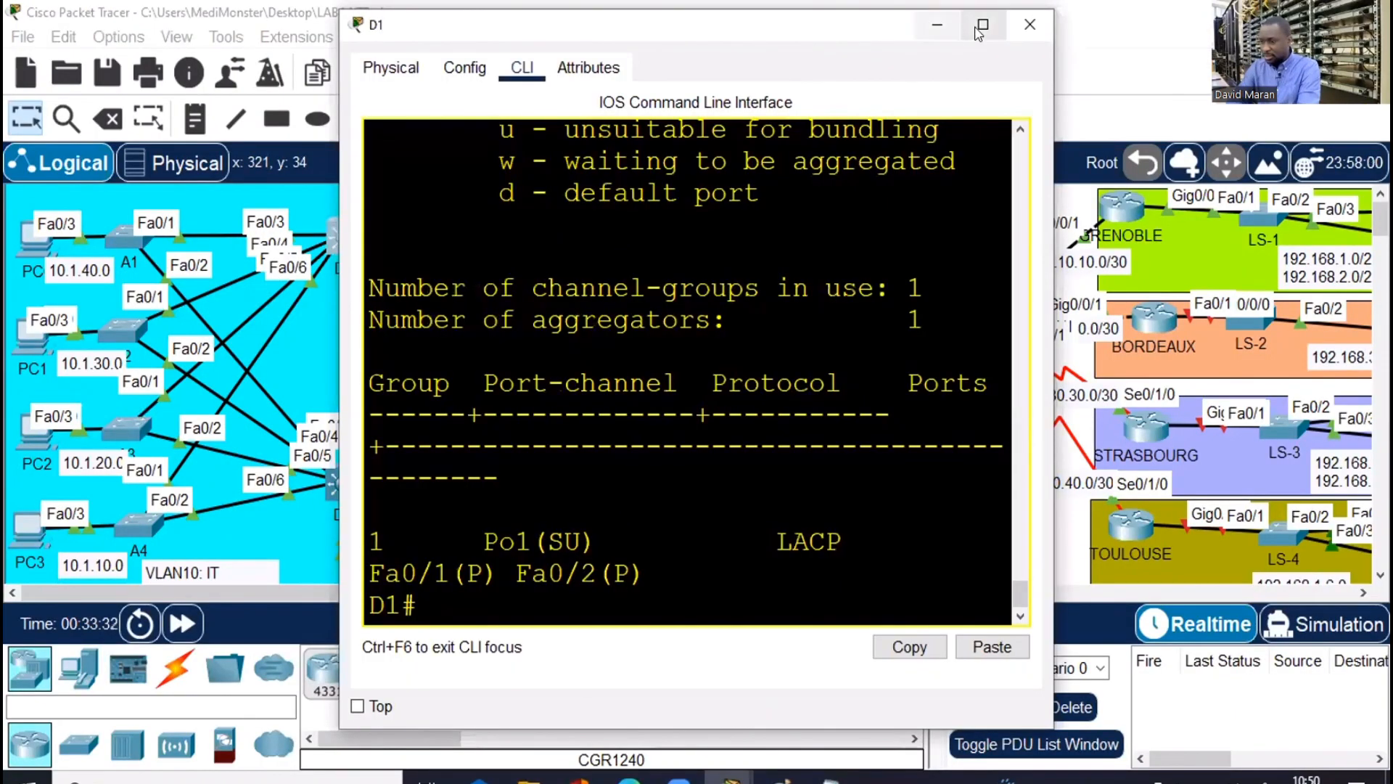
key(Return)
key(Return)
text(sh i)
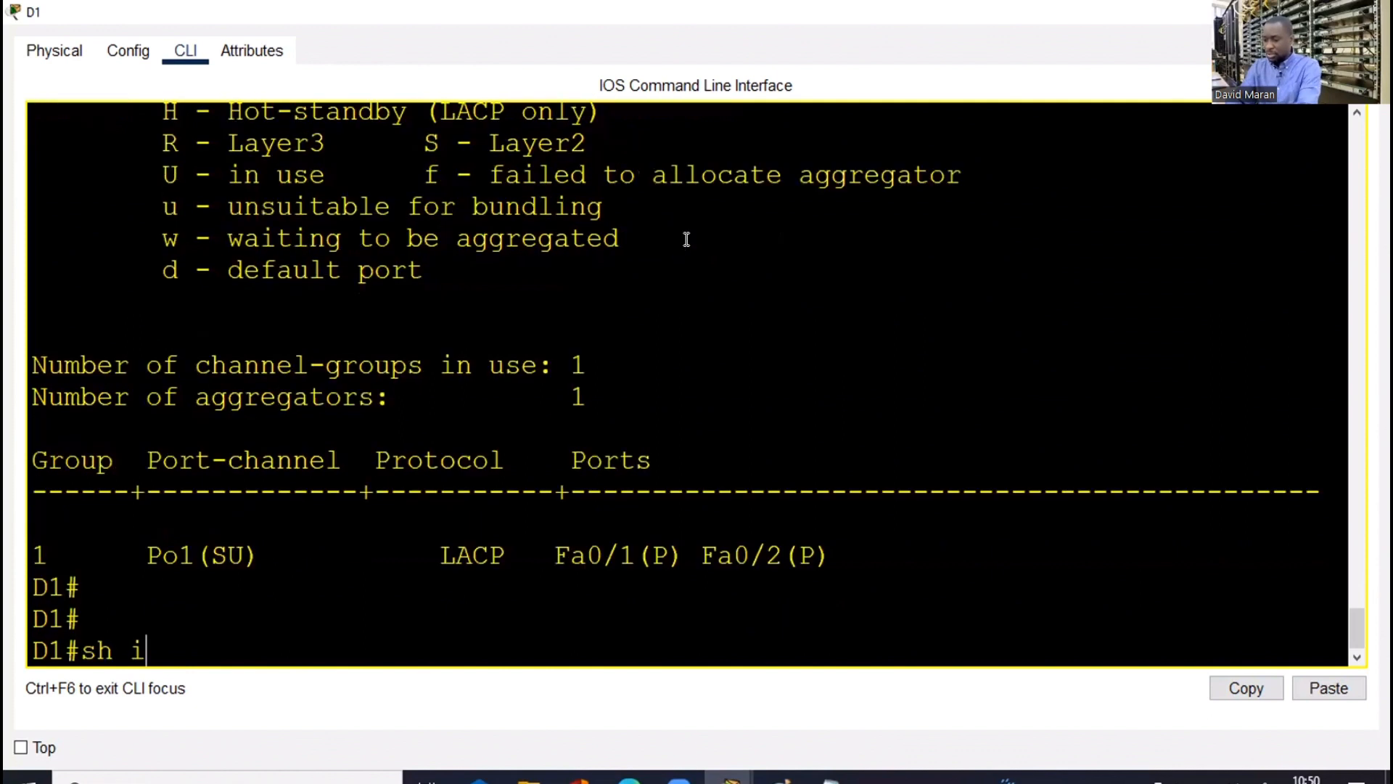
text(nt tr)
key(Tab)
key(Return)
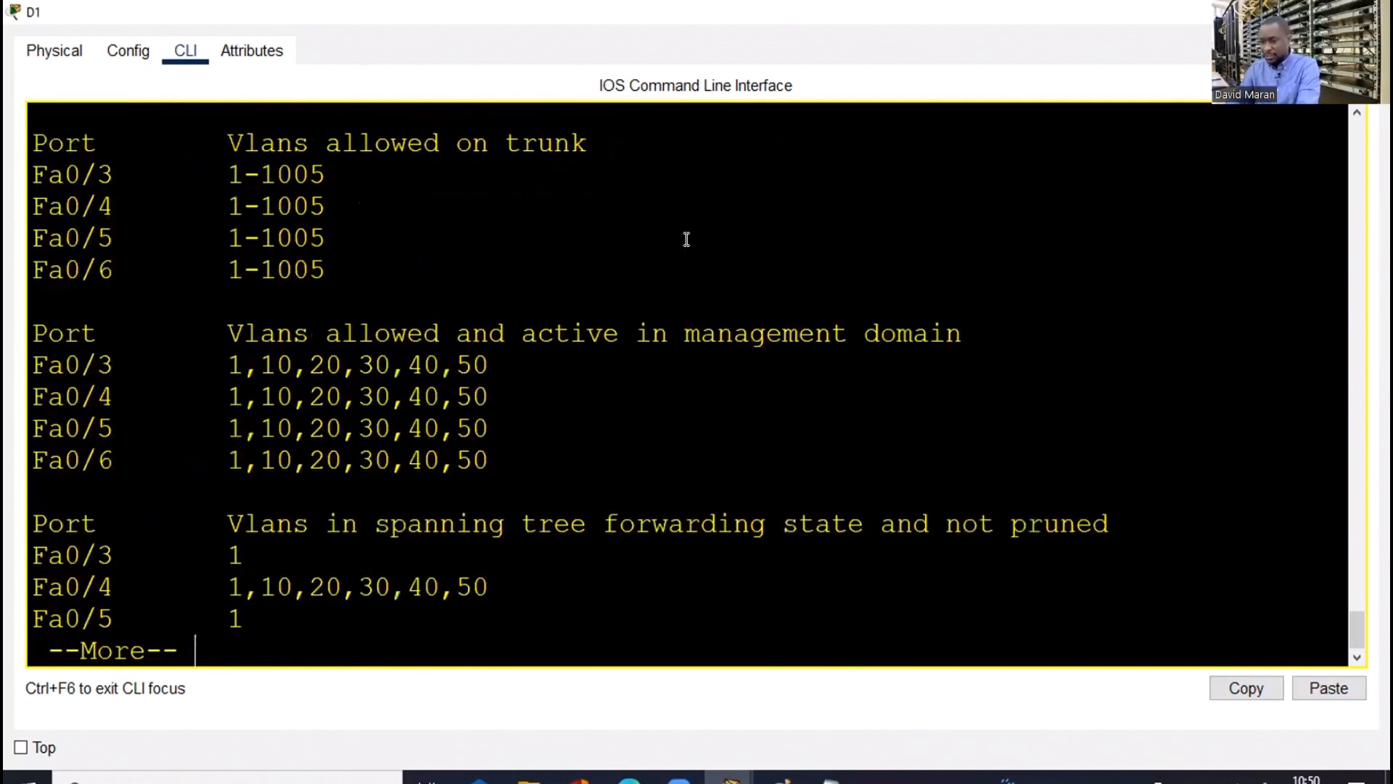
key(Escape)
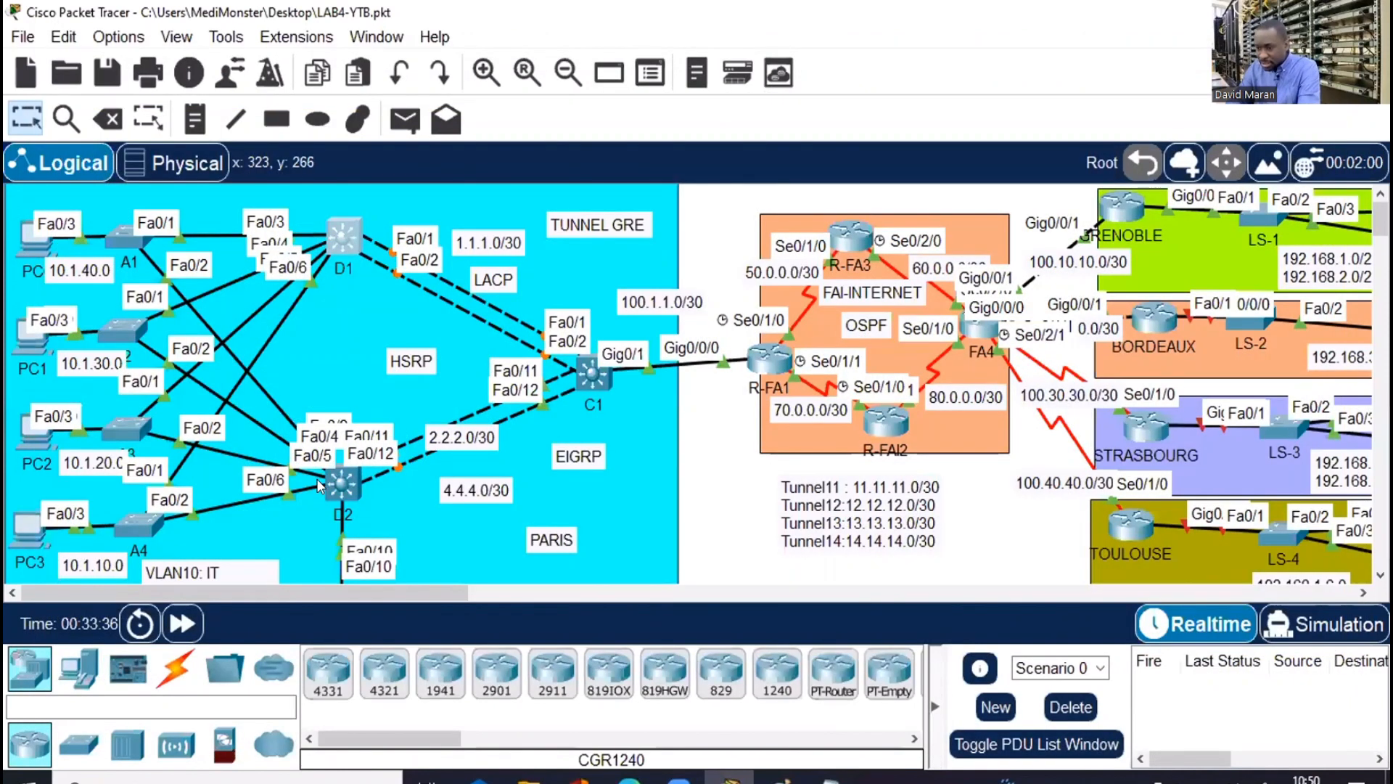
click(332, 485)
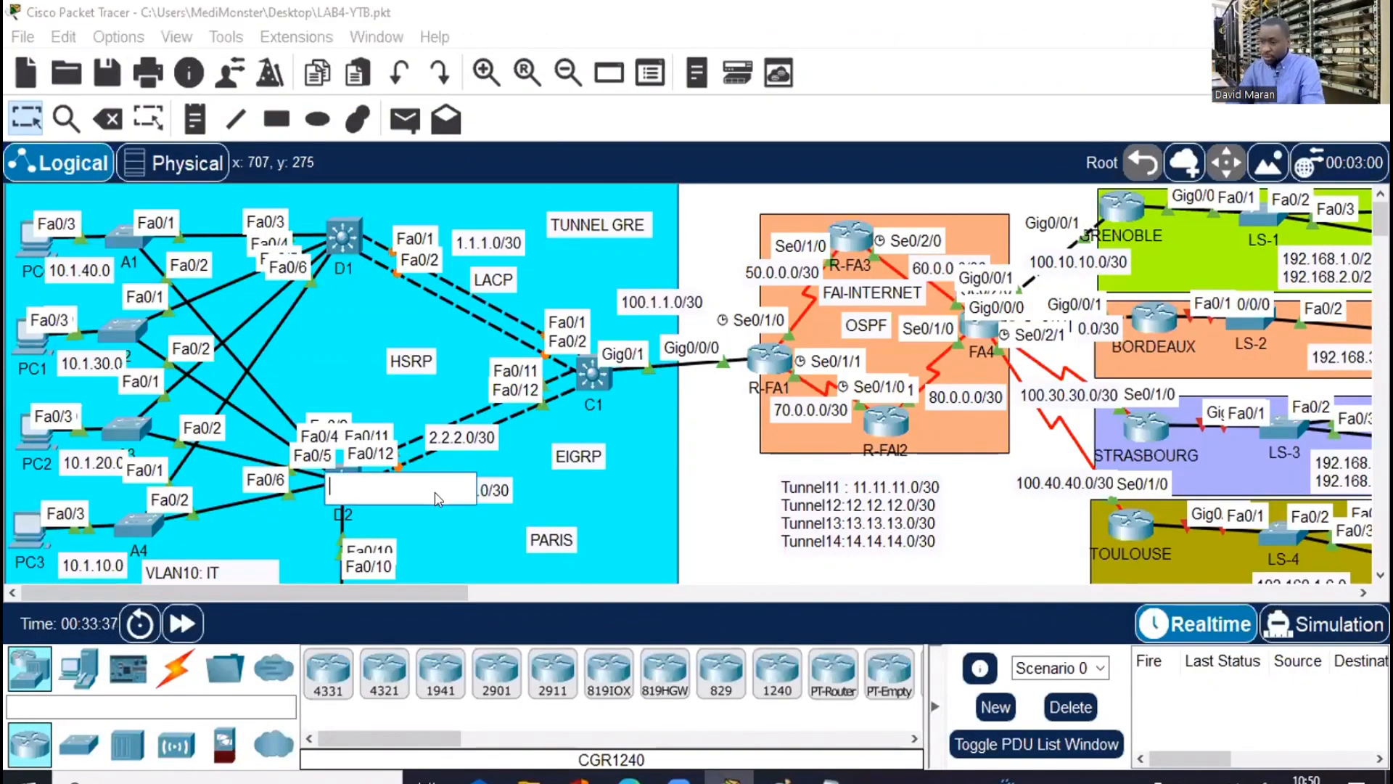
On D2, bundle Fa0/11–12 with 'channel-group 2 mode active'
click(346, 476)
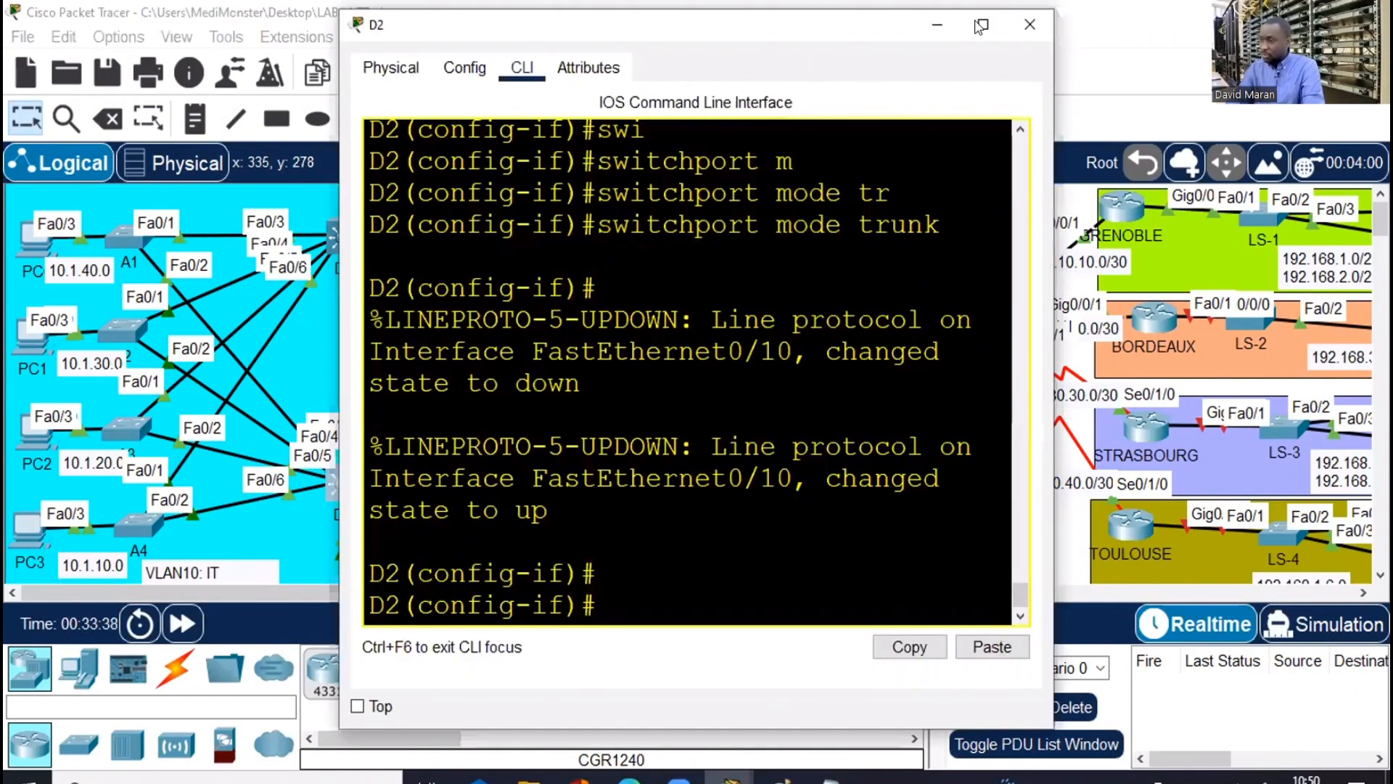
key(super+Up)
key(Return)
key(Return)
key(Return)
text(exi)
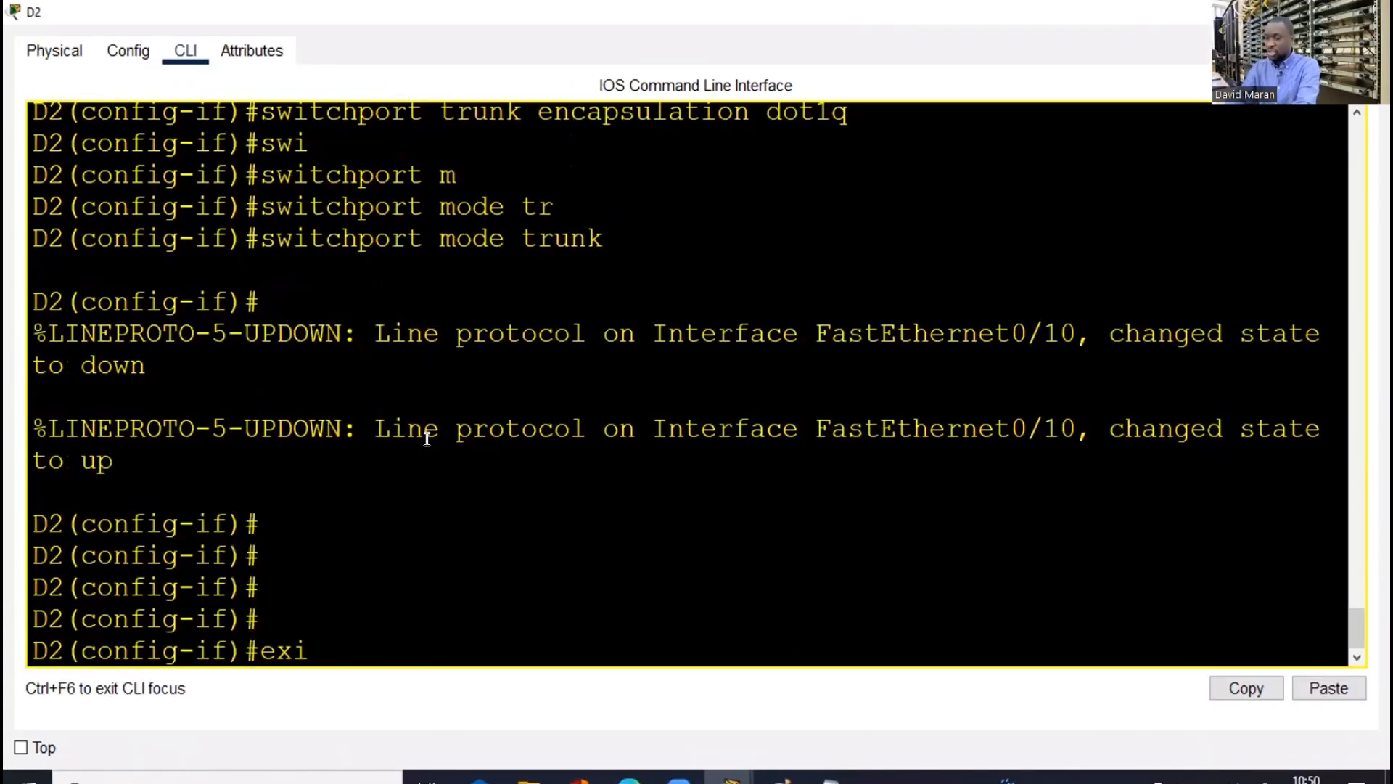
key(Return)
key(Return)
key(Return)
key(Return)
key(Return)
text(int)
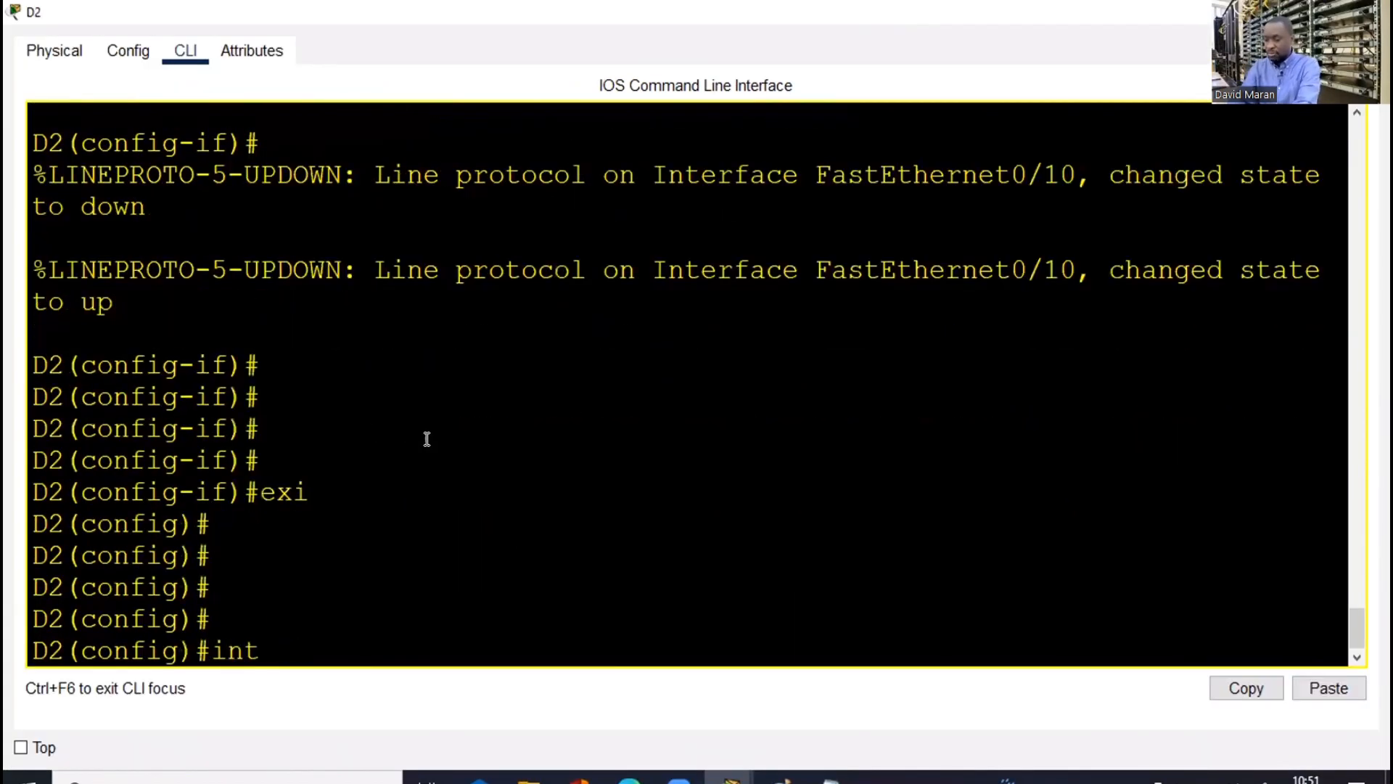
text( ran )
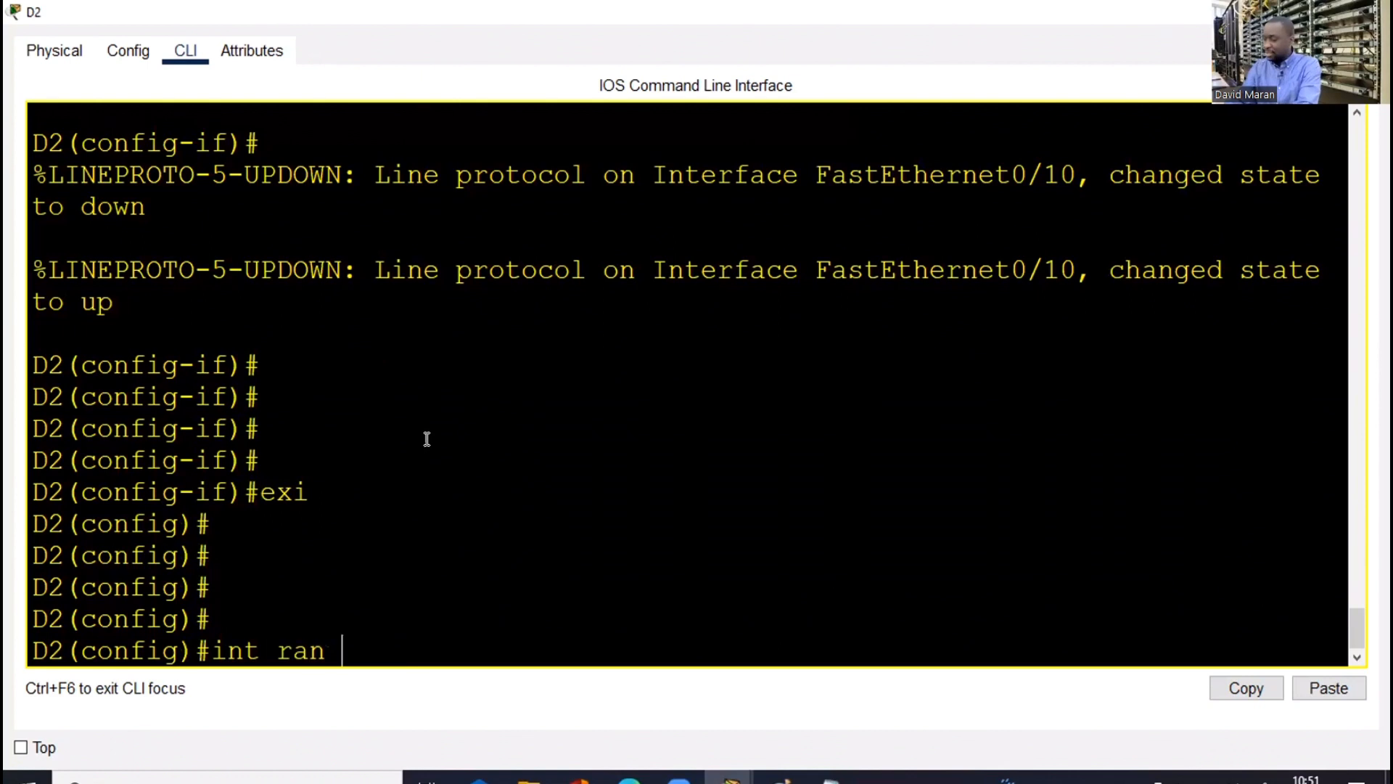
text(fa0/11-)
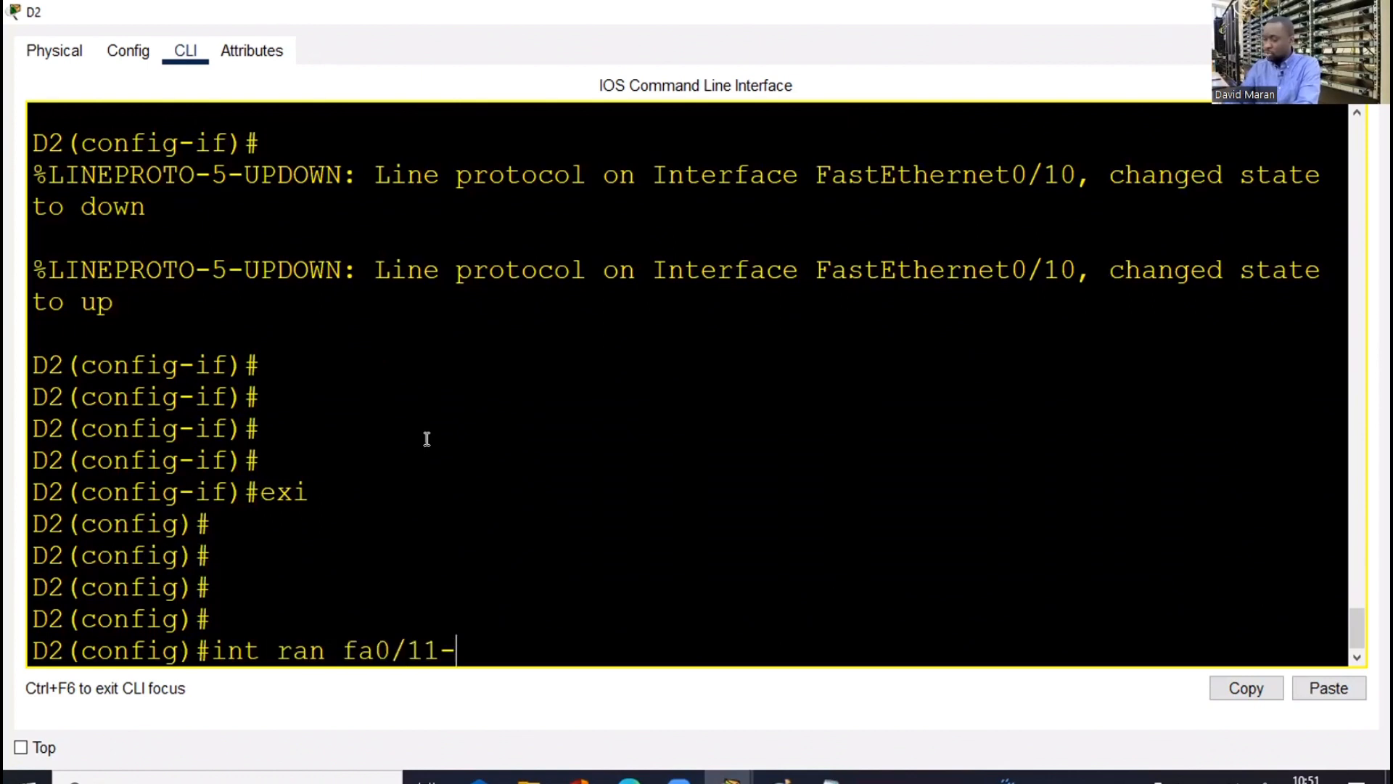
text(12)
key(Return)
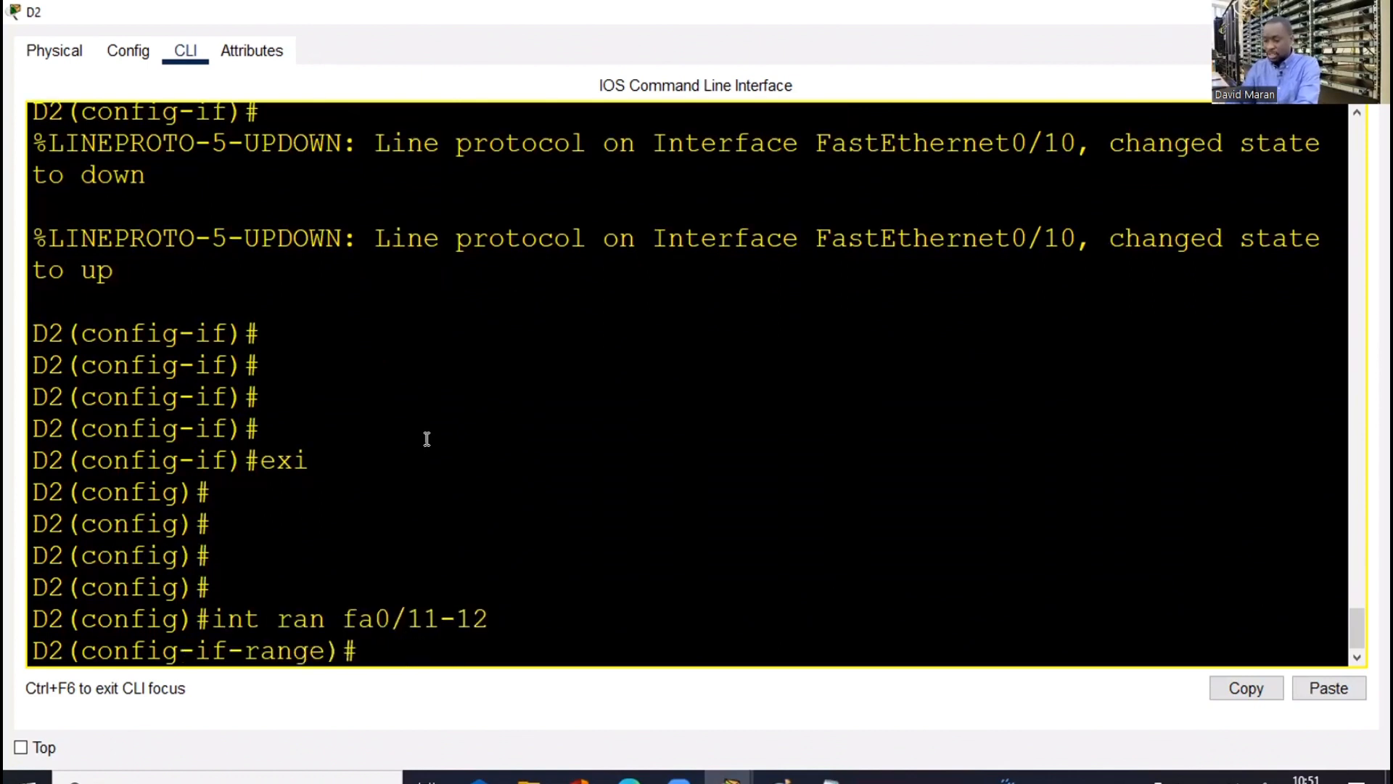
text(channe)
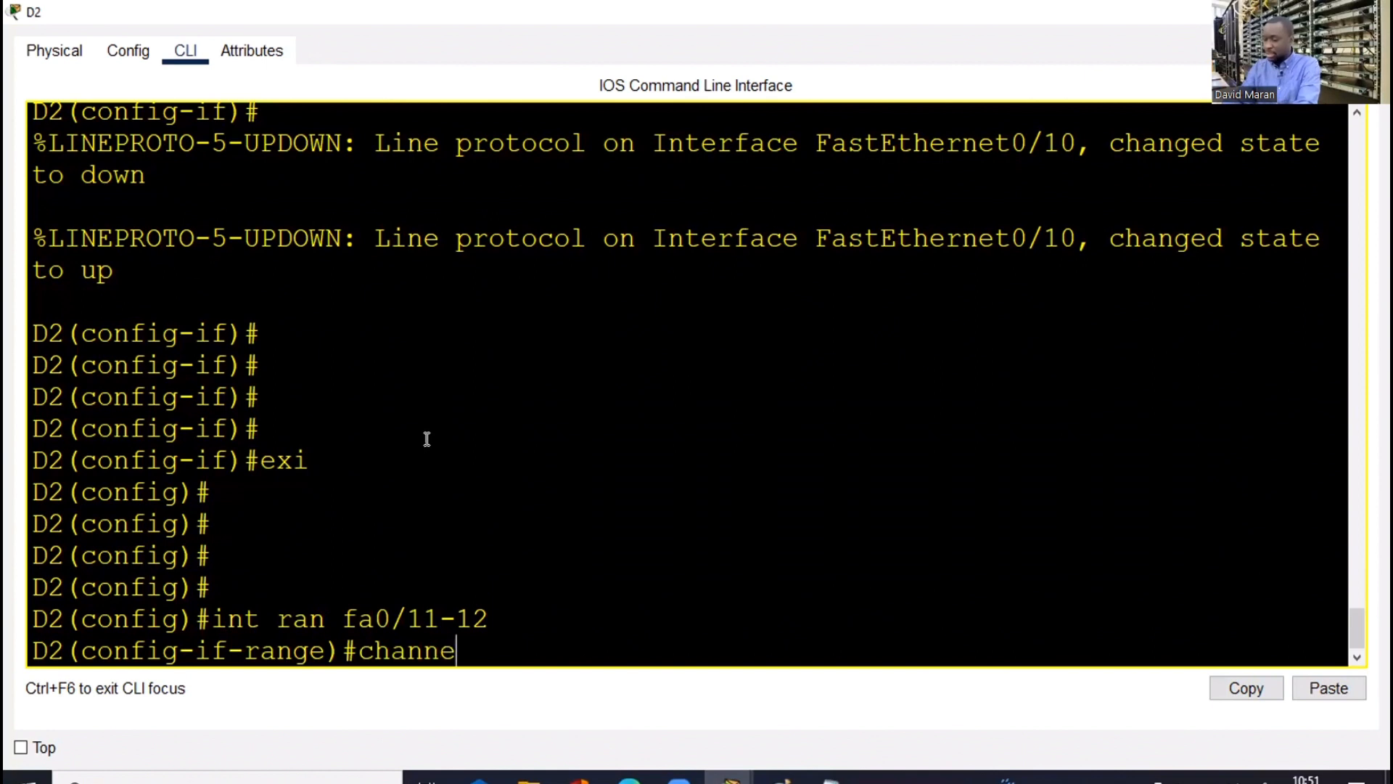
text(l-g)
text(r)
key(Tab)
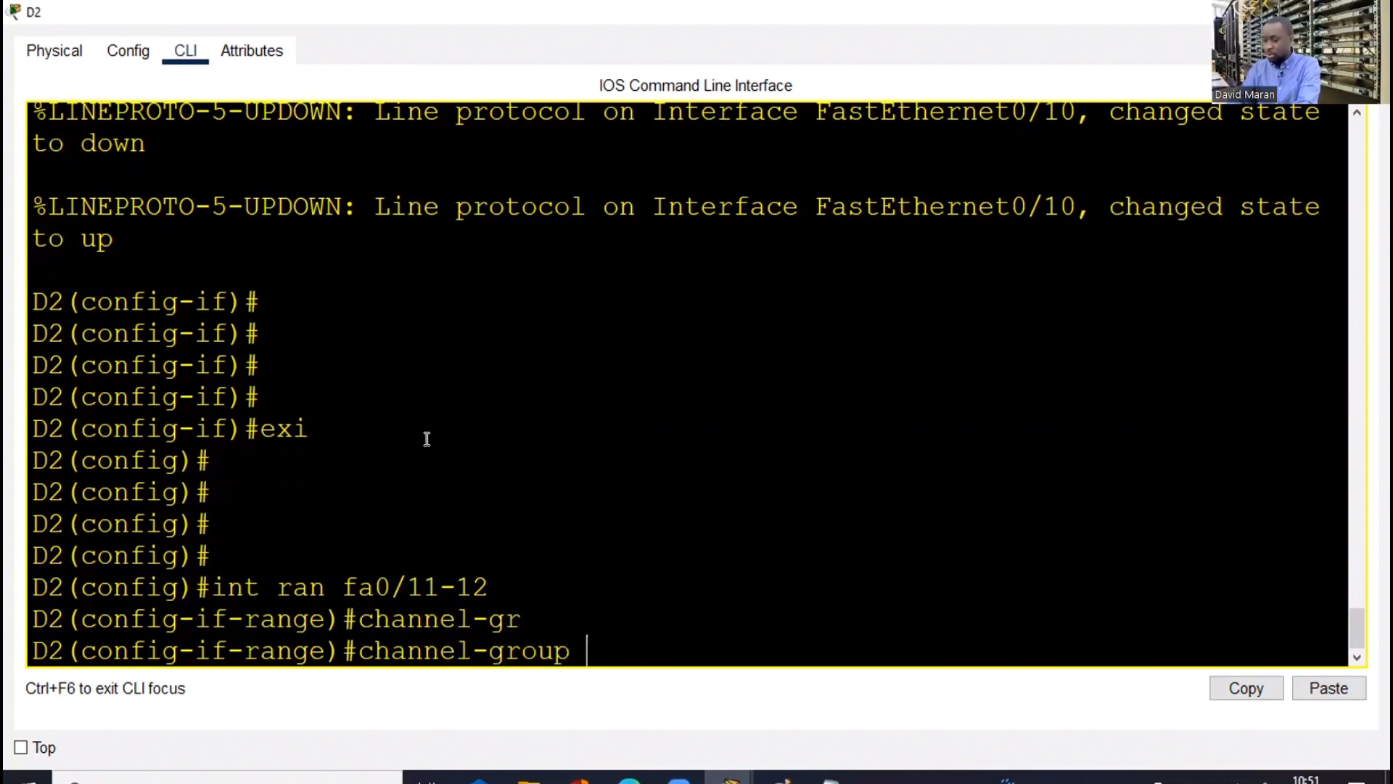
text(2 mo)
key(Tab)
text(?)
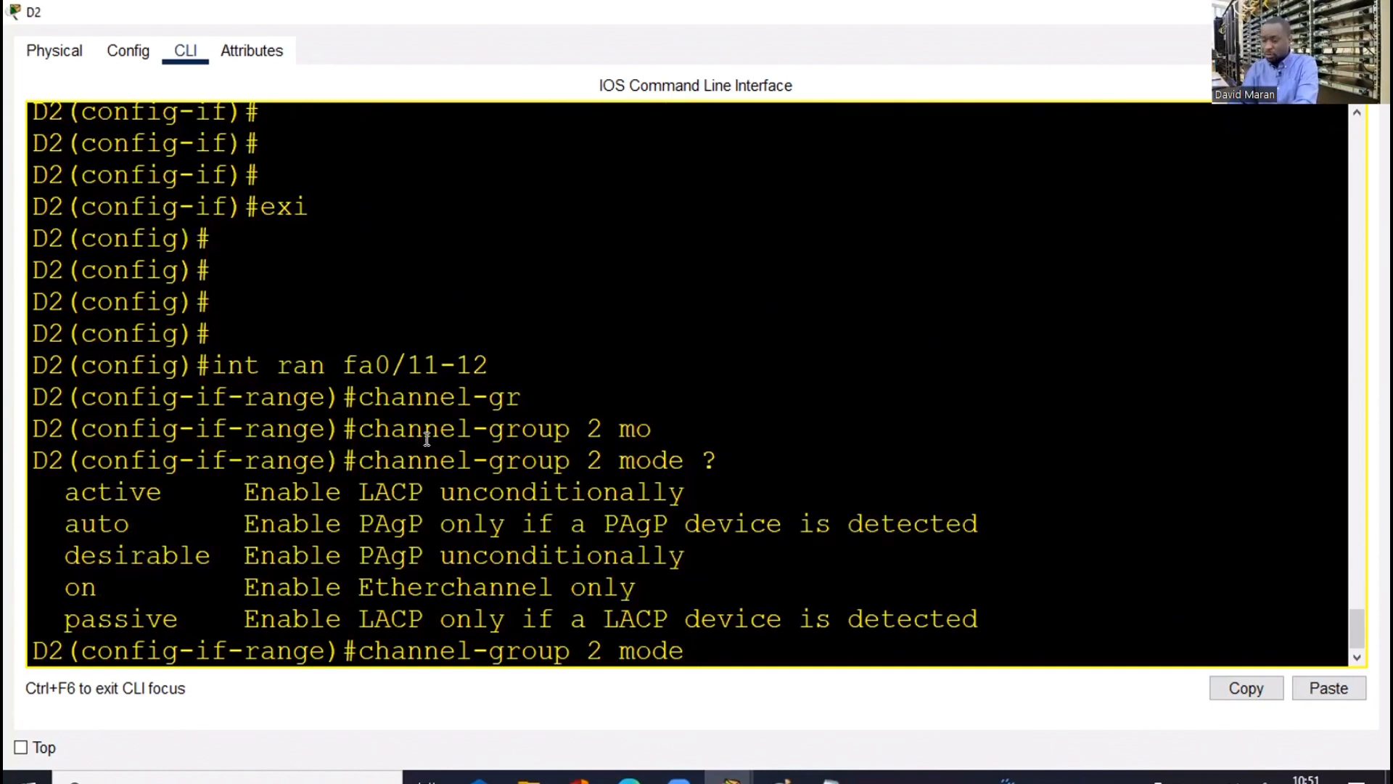
text(act)
key(Tab)
key(Return)
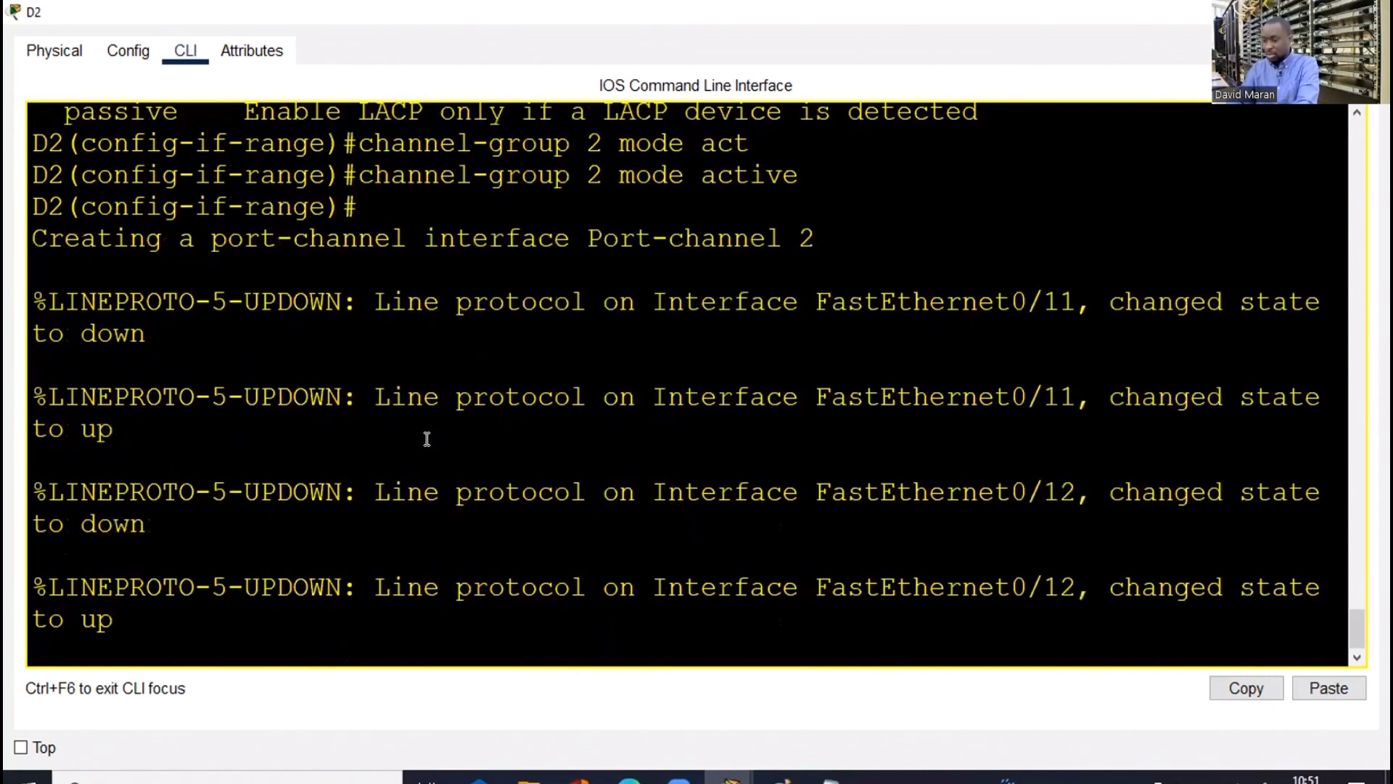
Copy the two port-channel commands from D2's show history output and close the console
key(Return)
key(Return)
key(Return)
text(exi)
key(Return)
key(Return)
text(d)
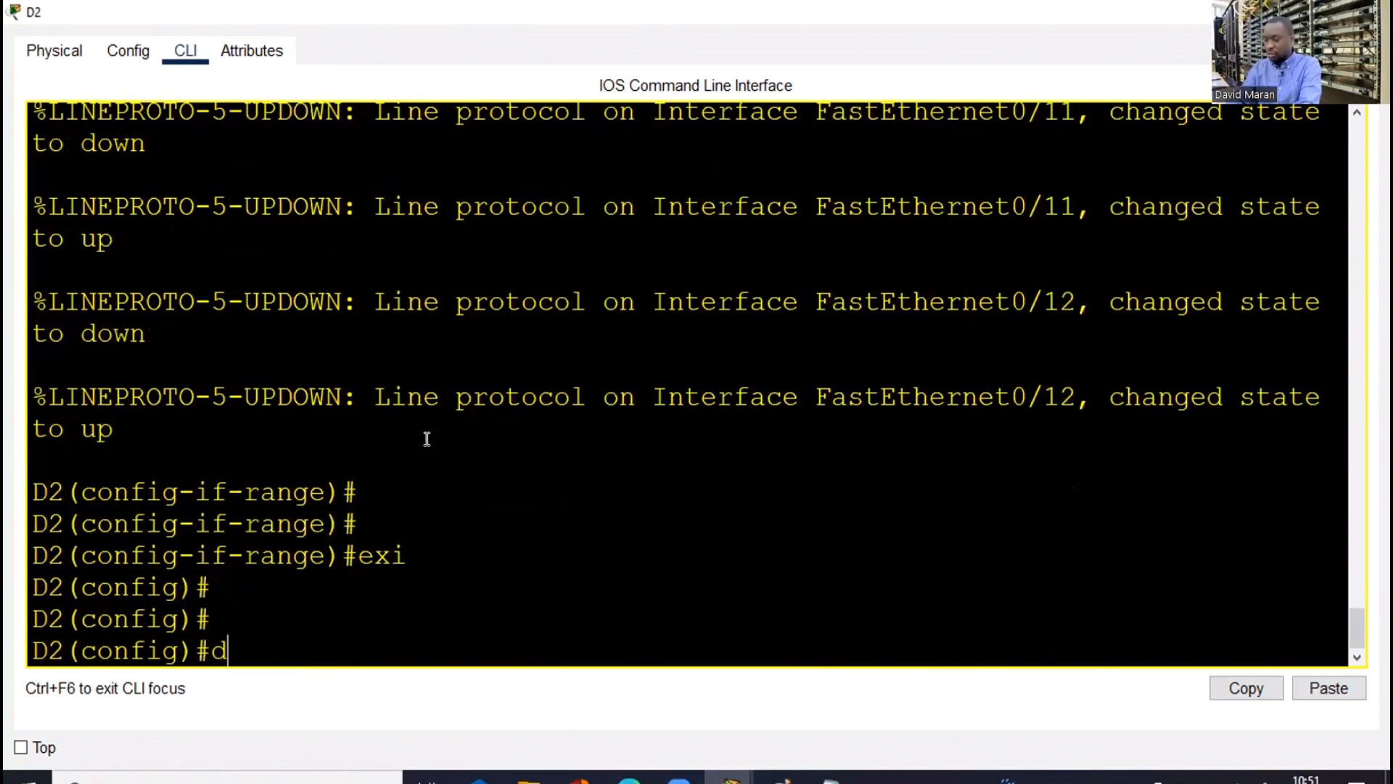
text(o sh h)
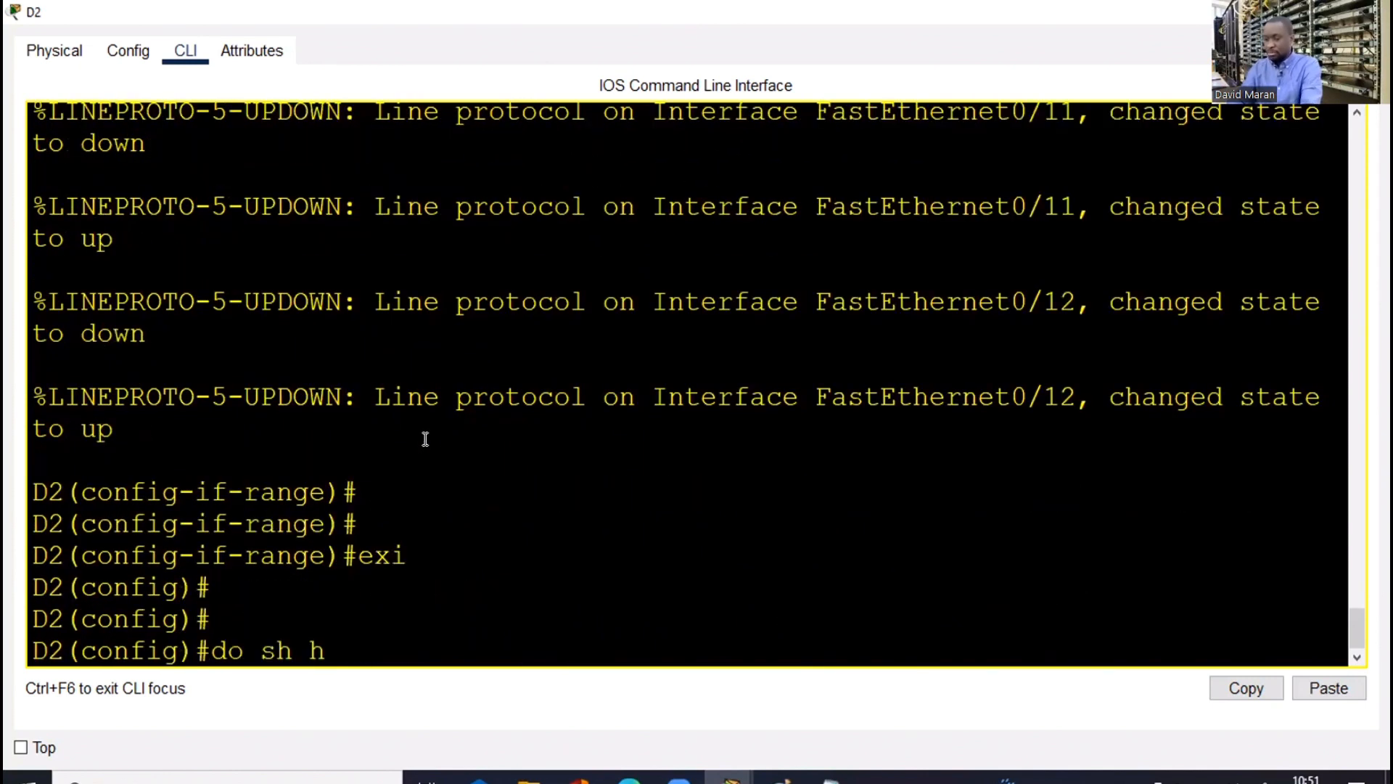
text(is)
key(Return)
drag(65, 523, 97, 524)
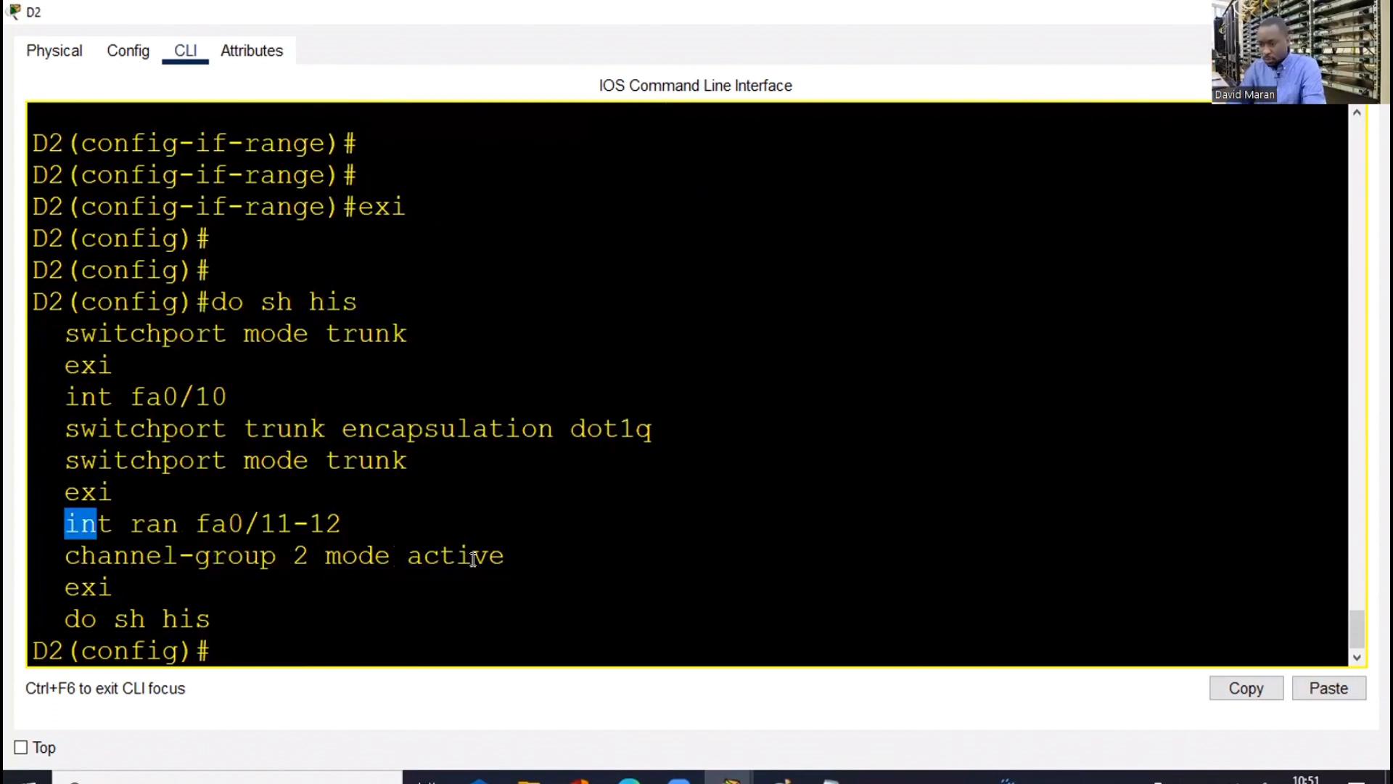
drag(525, 555, 330, 538)
key(super+c)
right_click(331, 539)
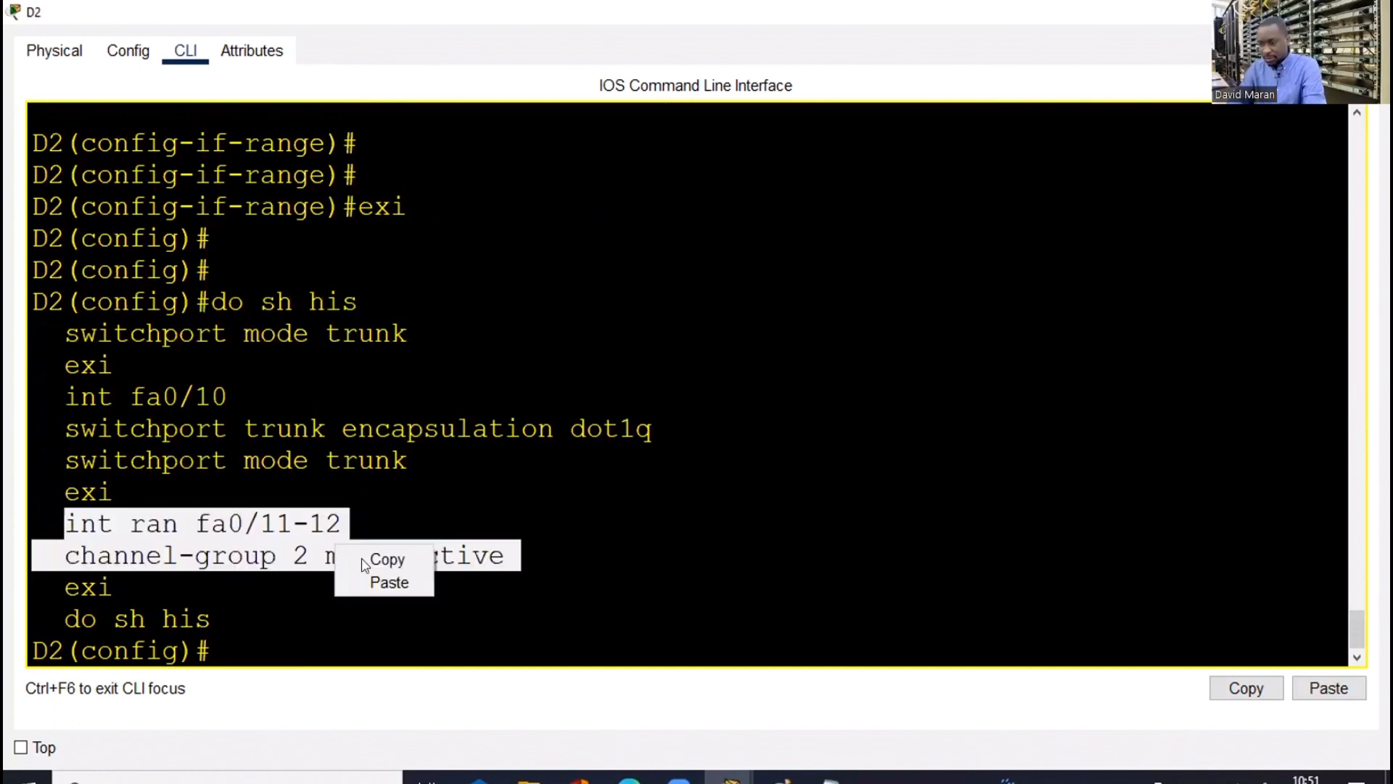
key(Escape)
click(1275, 11)
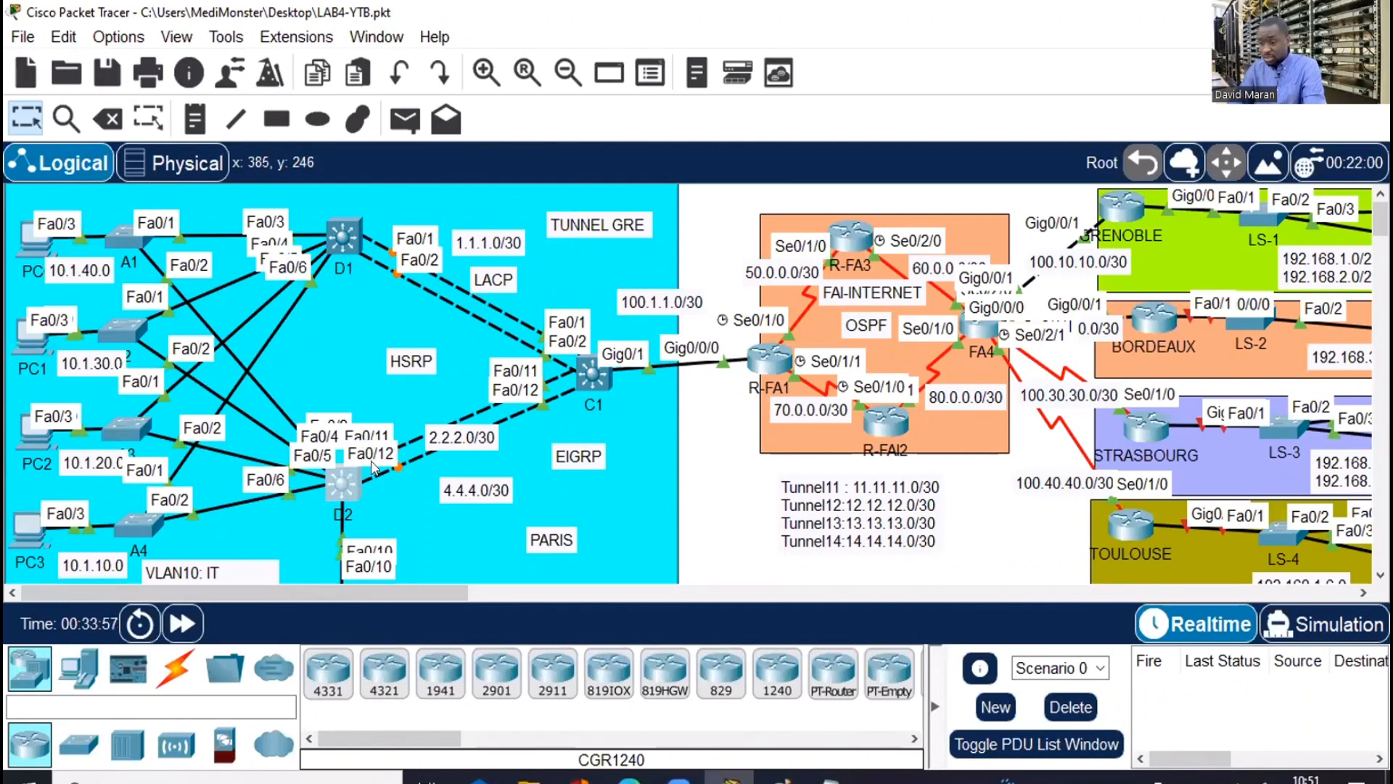
Paste 'int range fa0/11-12' and 'channel-group 2 mode active' into C1's global configuration
click(593, 374)
click(983, 25)
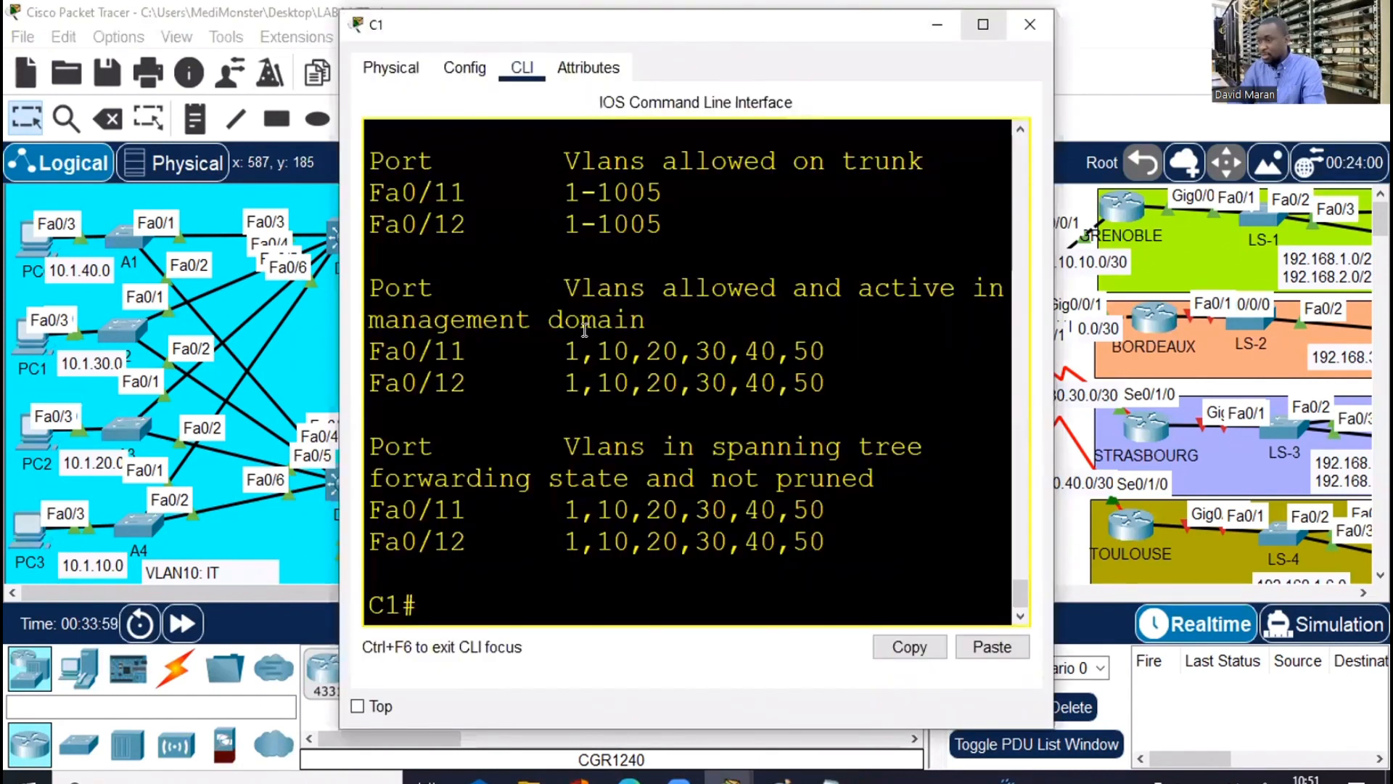
key(Return)
key(Return)
text(conf)
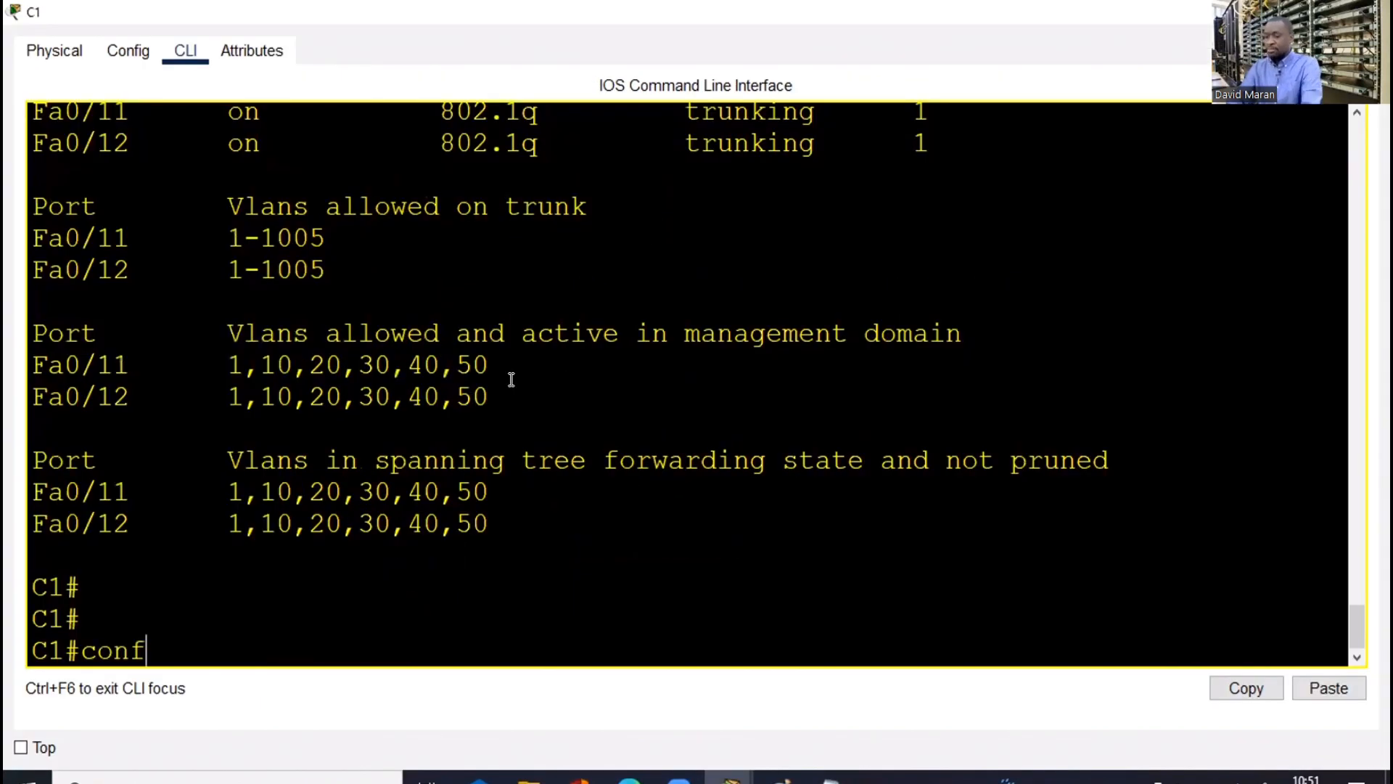
text( t)
key(Return)
right_click(516, 379)
click(567, 420)
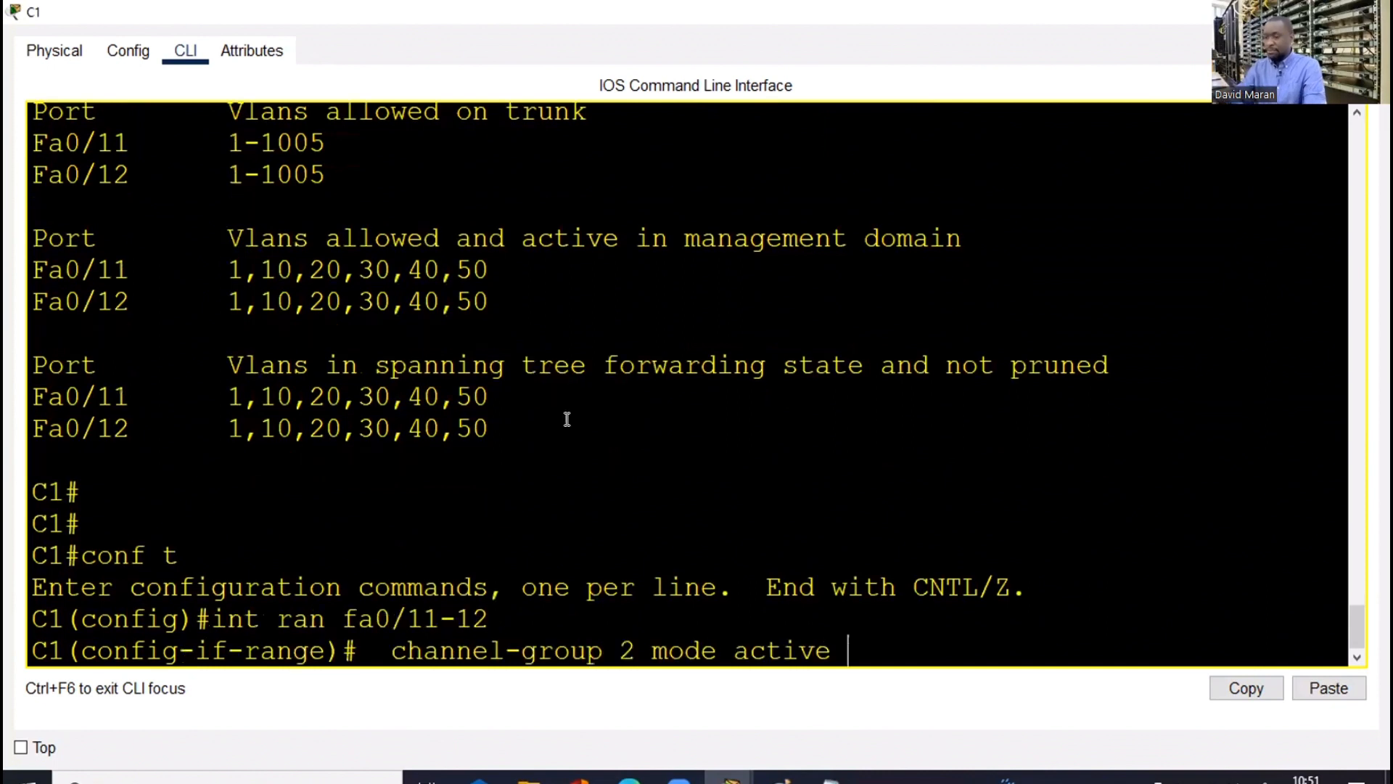
key(Return)
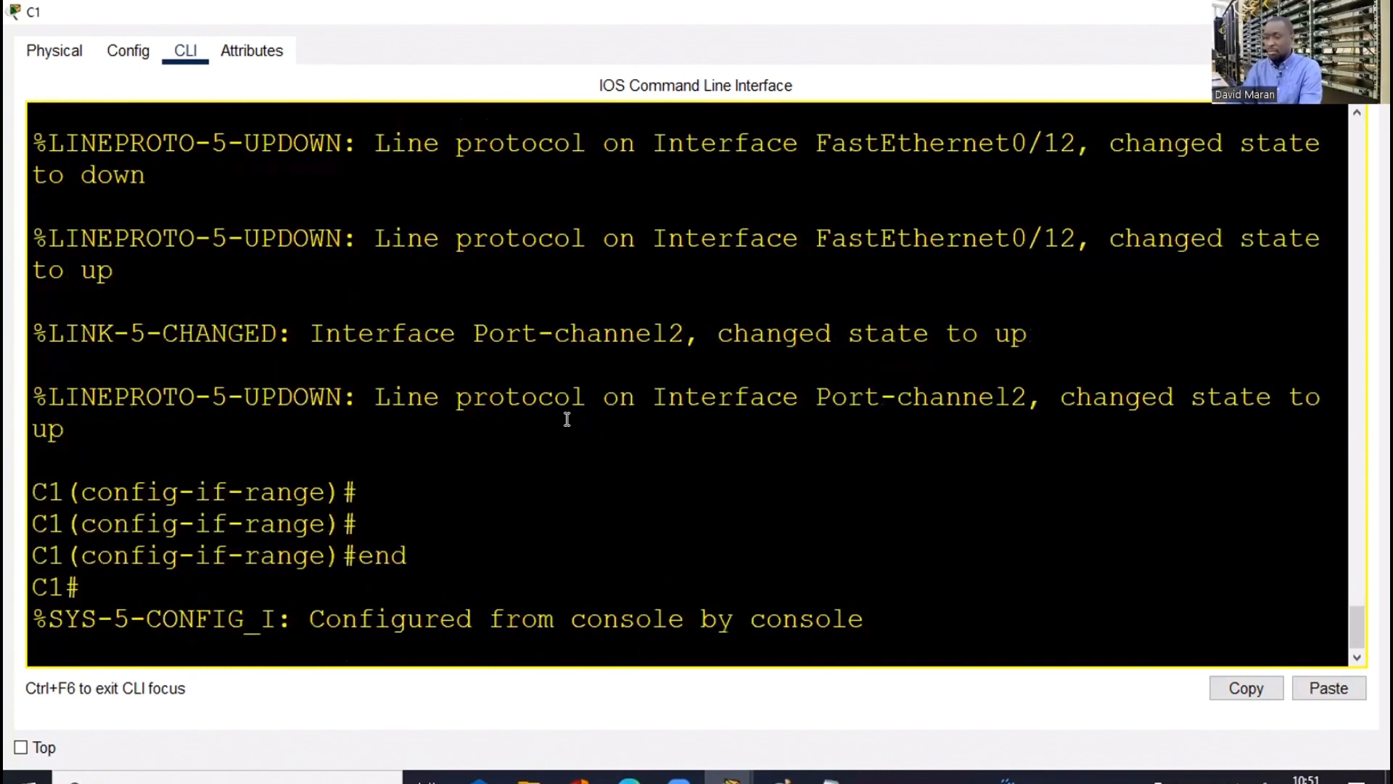
key(Return)
key(Return)
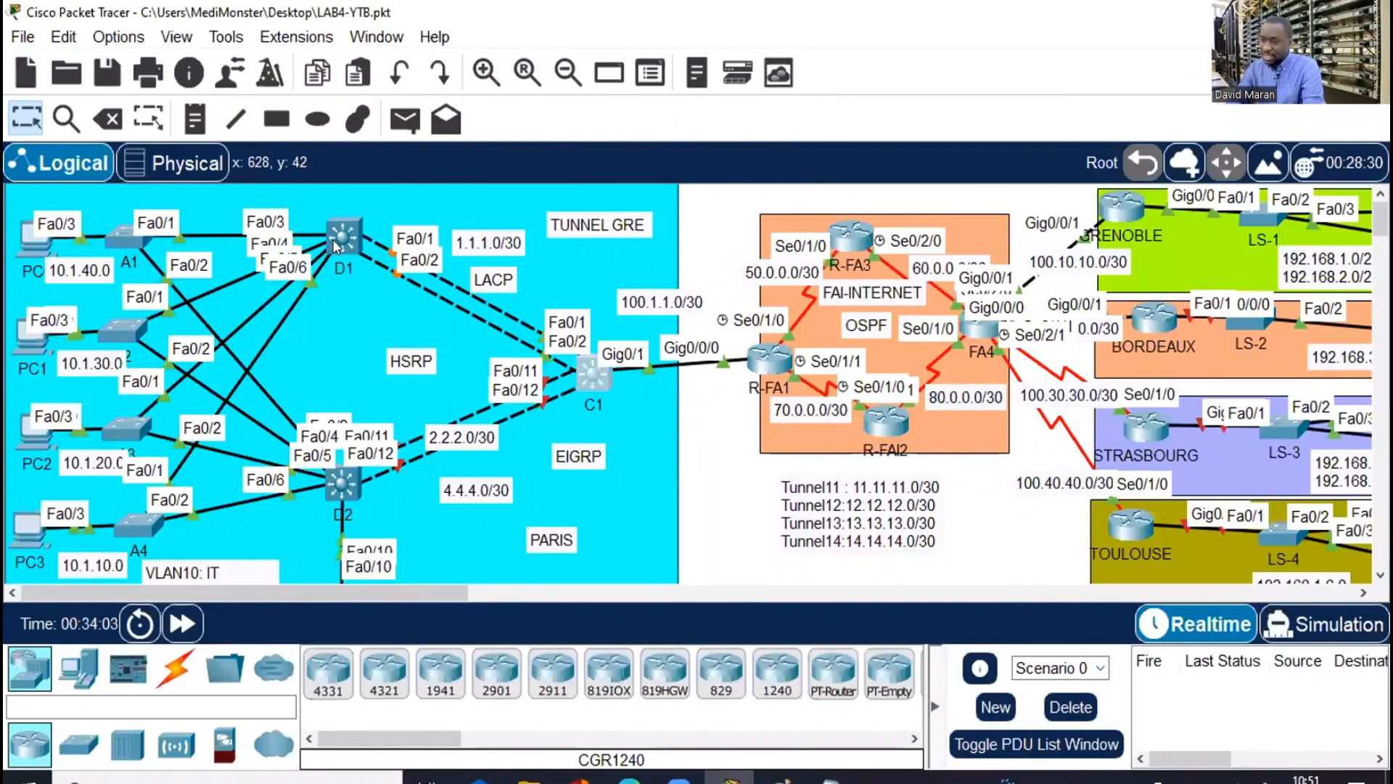
Run show ip interface brief on D1 and inspect Port-channel1: up with no IP address
click(334, 240)
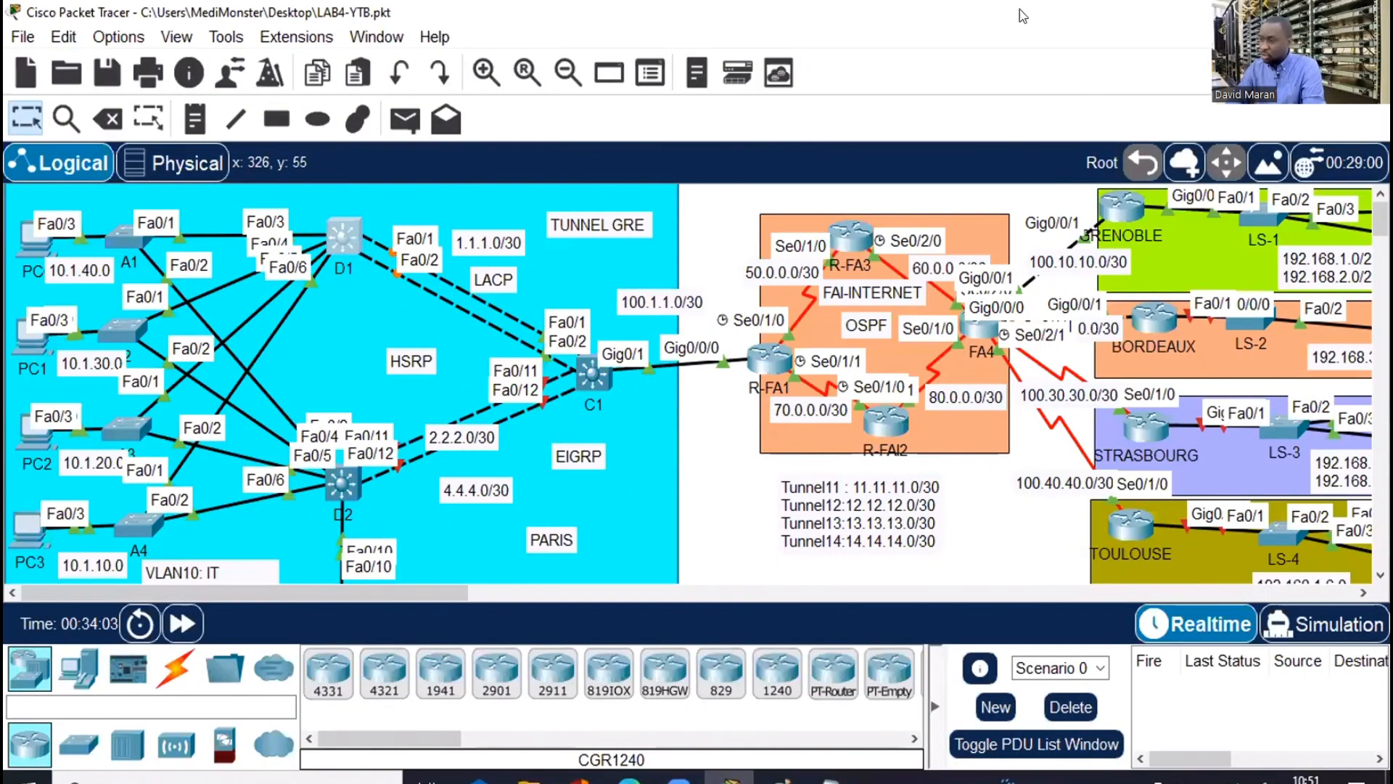
key(space)
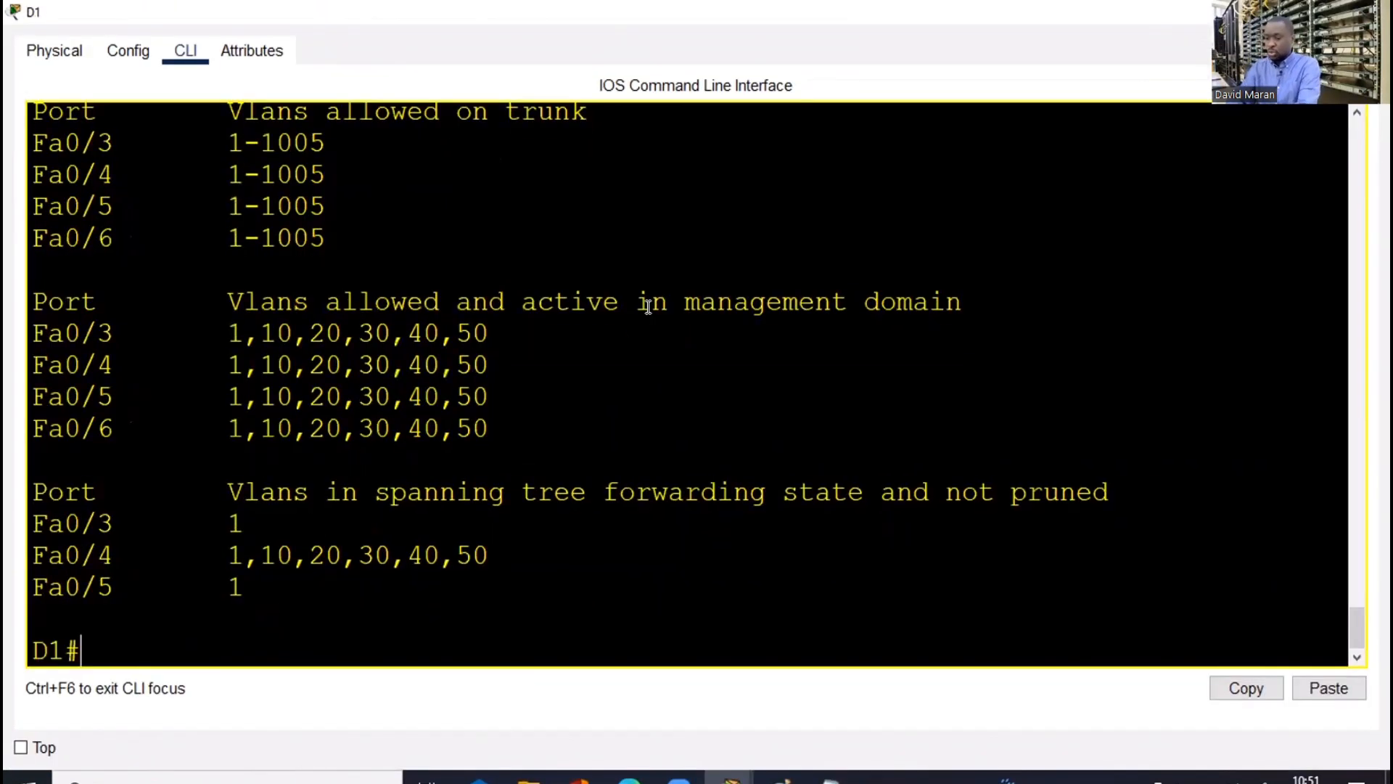
text(sh ip int )
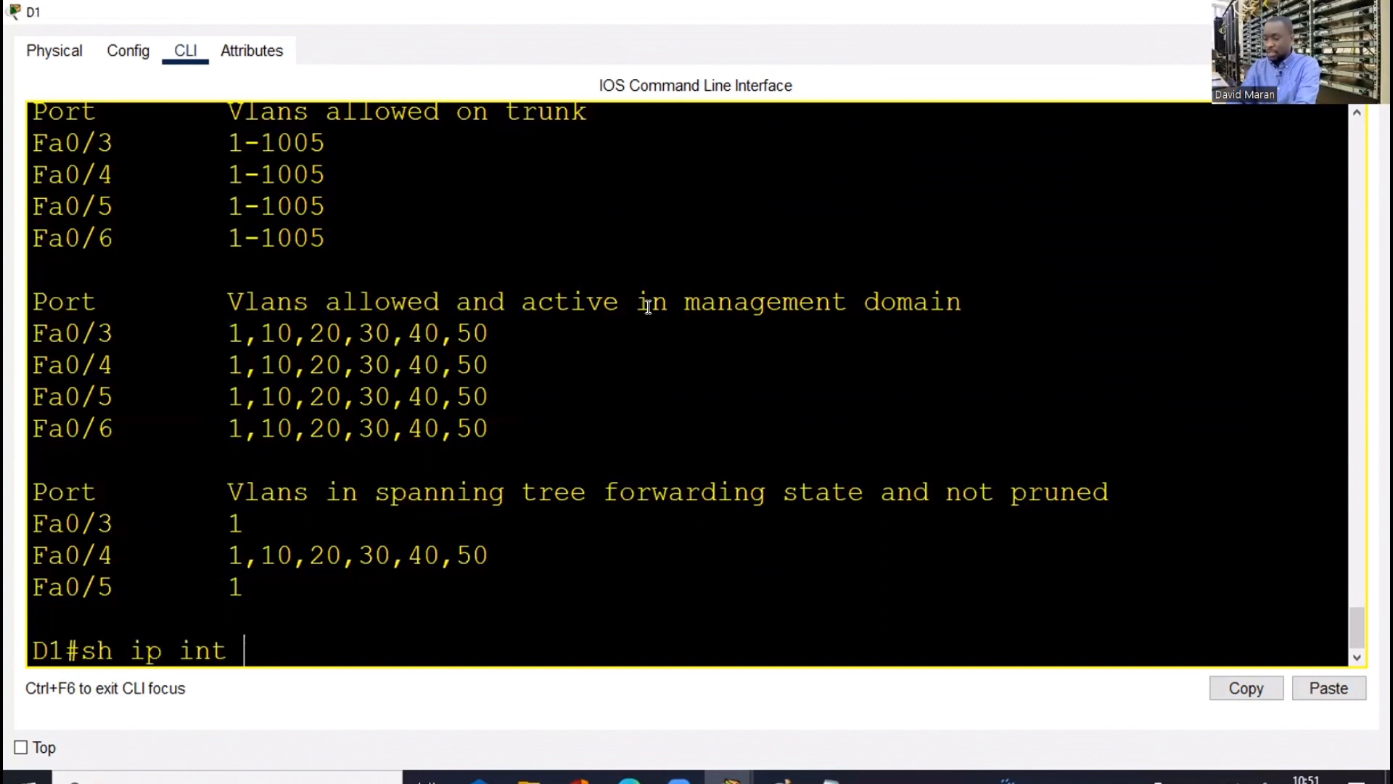
text(br)
key(Return)
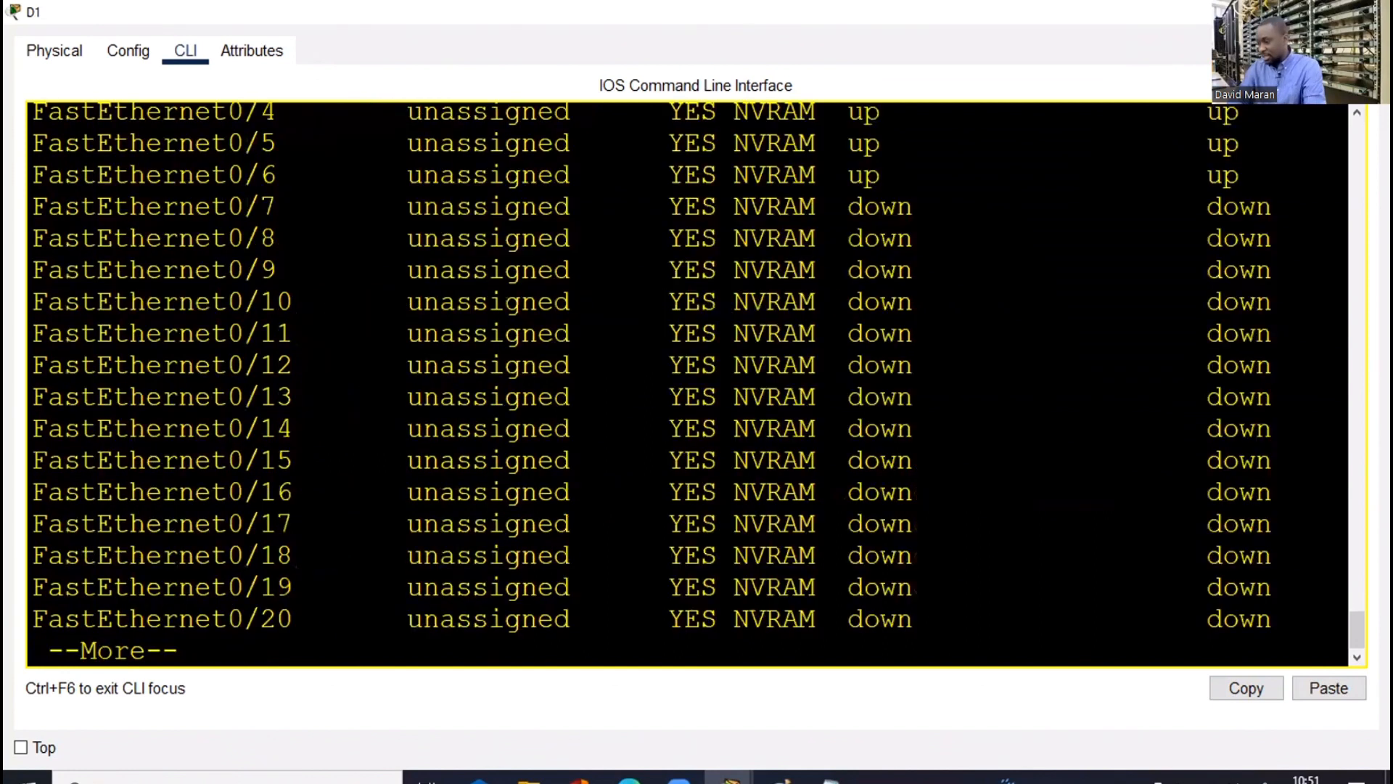
scroll(1351, 622, up, 2)
scroll(227, 488, up, 5)
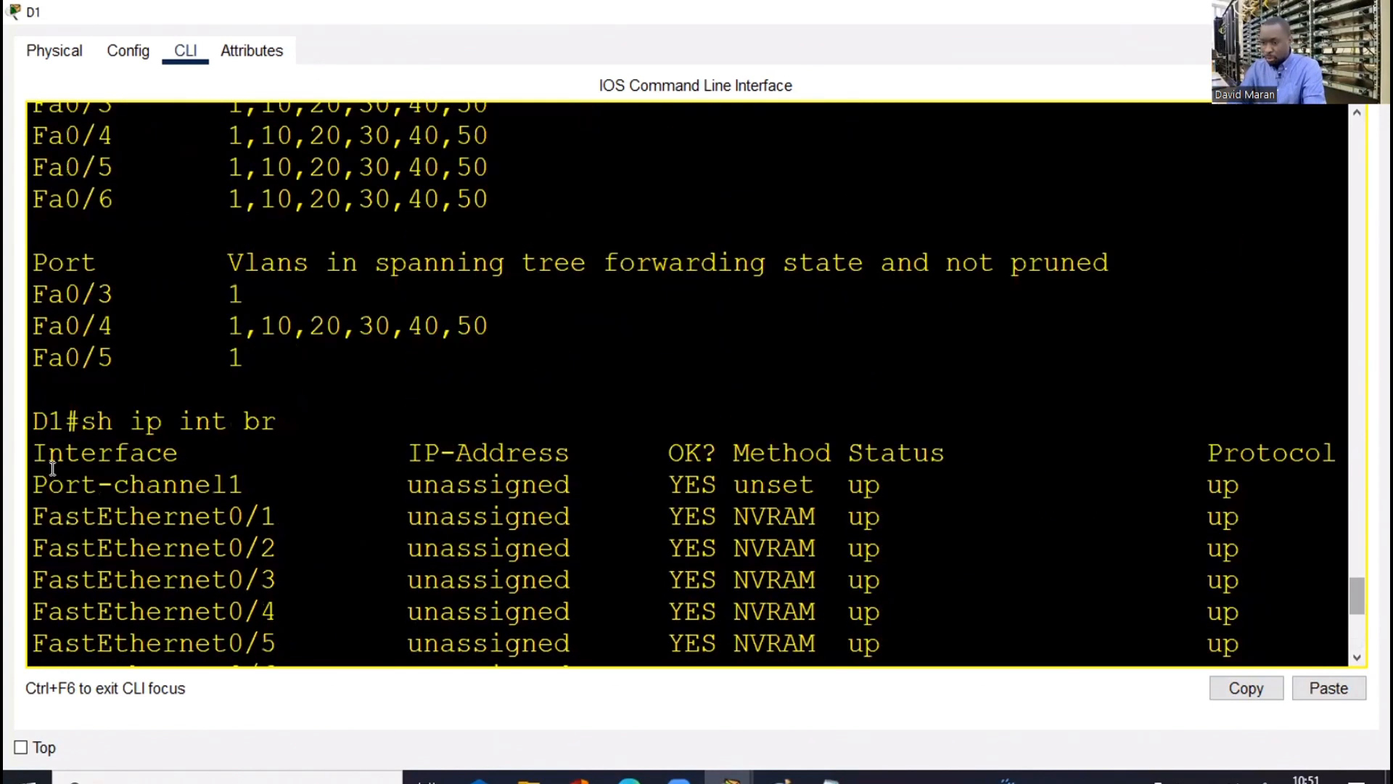
drag(30, 476, 306, 480)
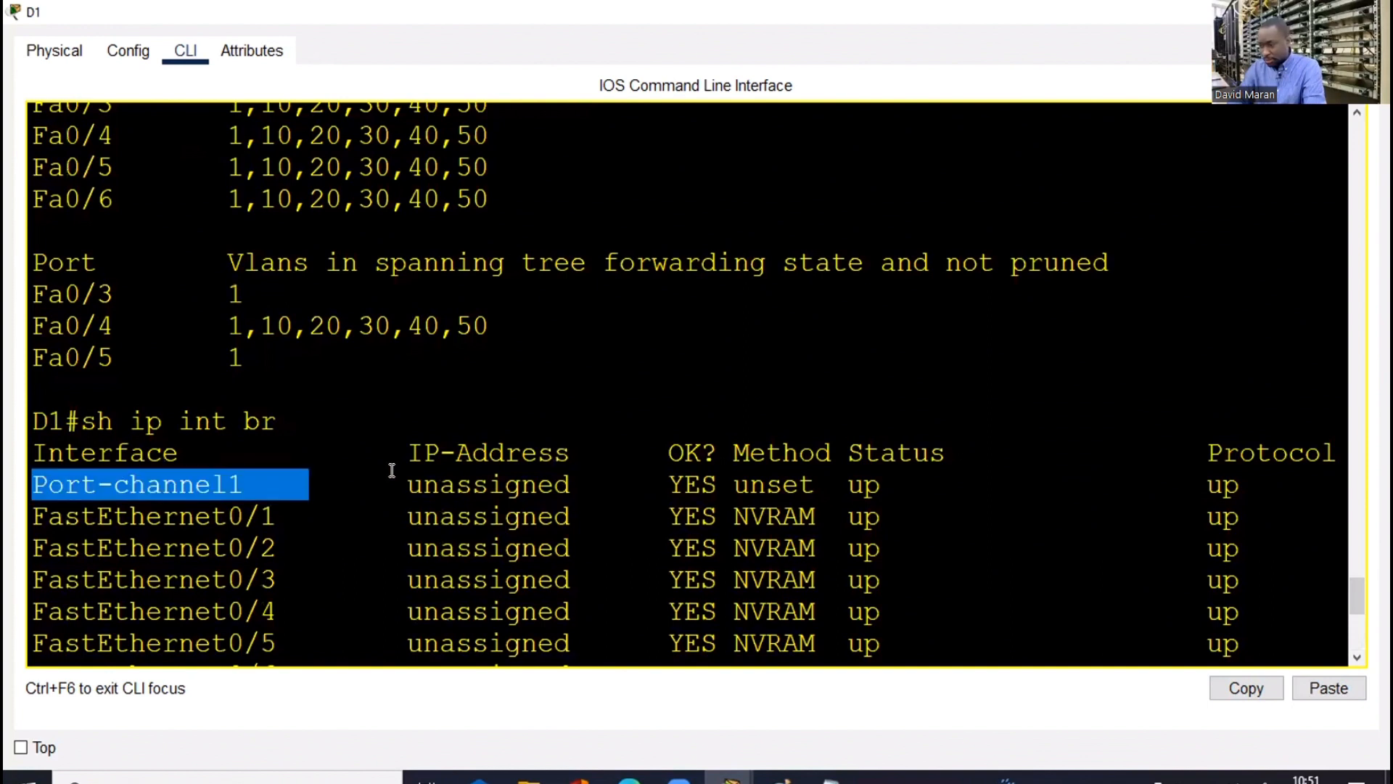
drag(502, 470, 1241, 517)
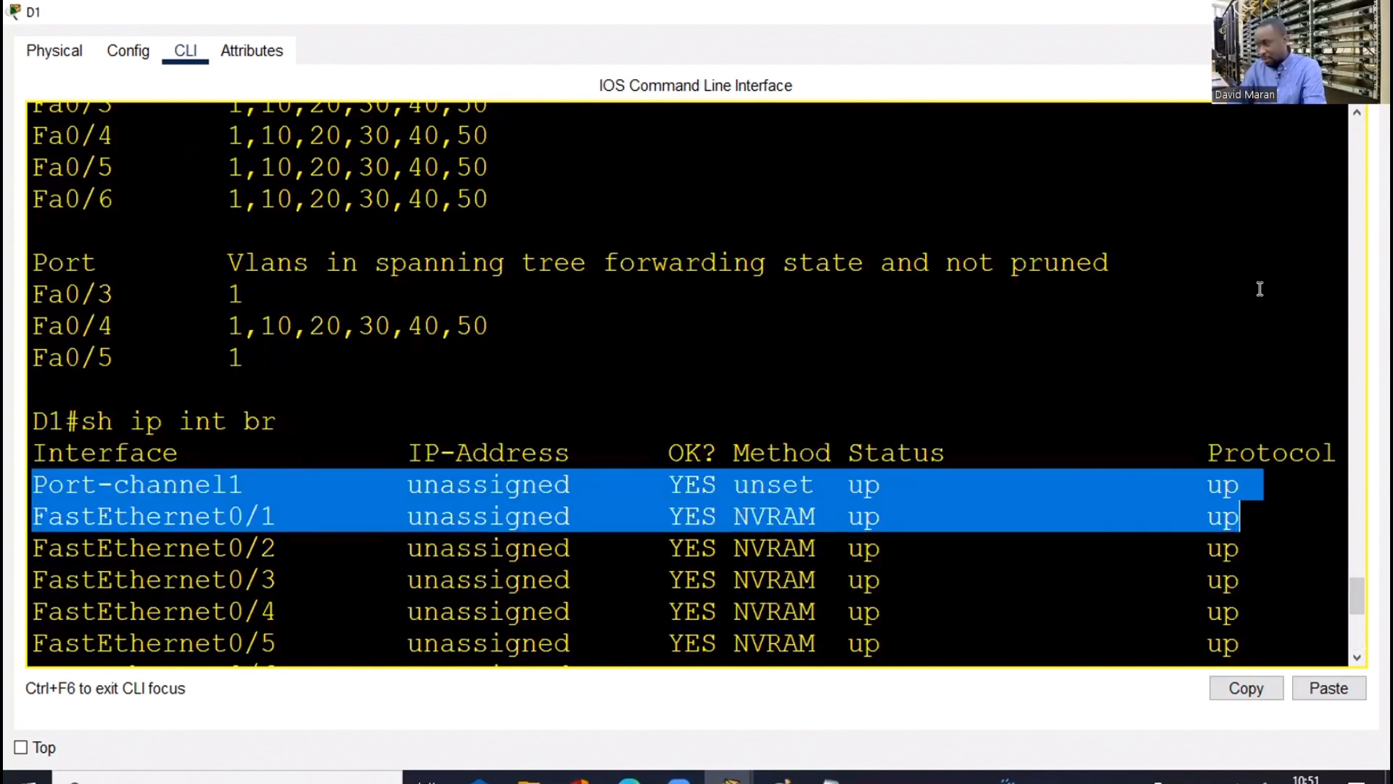
click(245, 294)
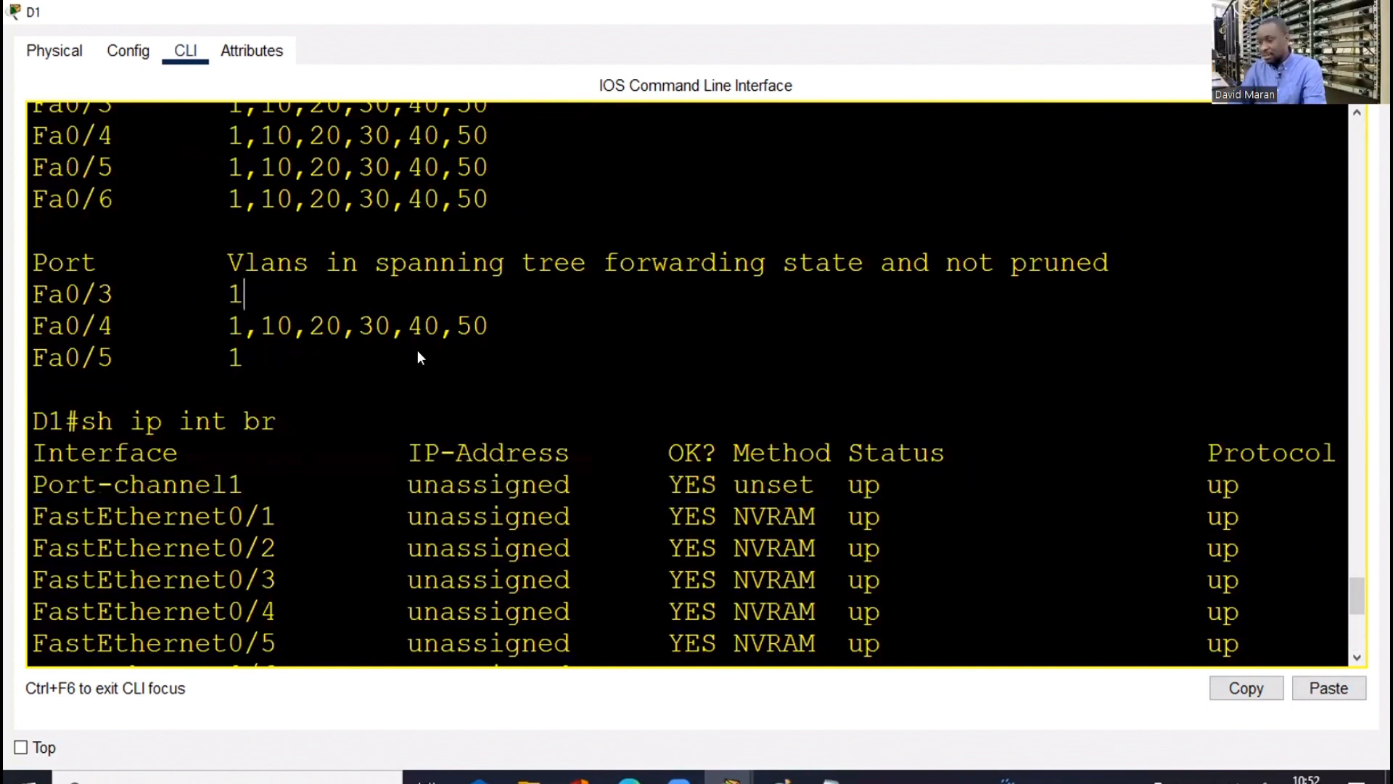
key(alt+Tab)
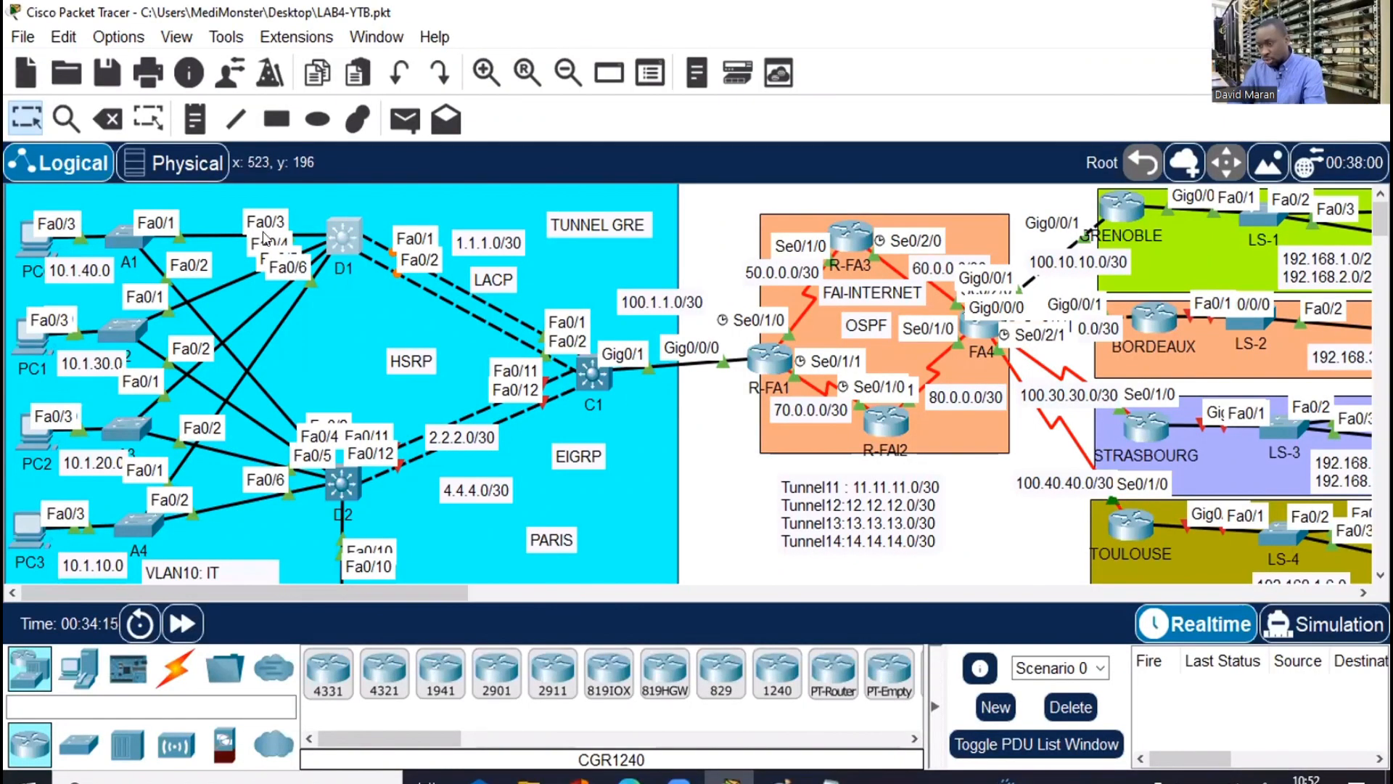
click(355, 244)
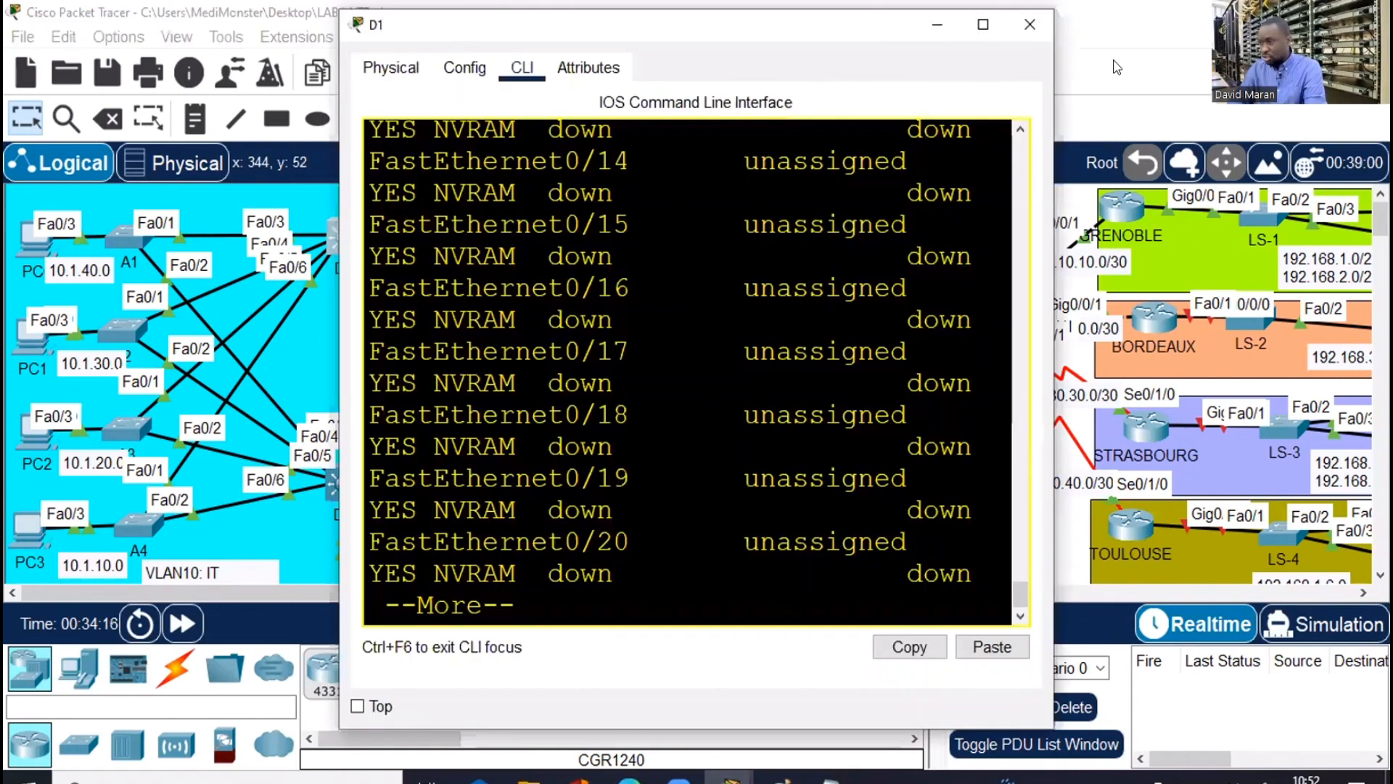
click(983, 26)
Make D1's interface port-channel 1 a routed port with no switchport
key(space)
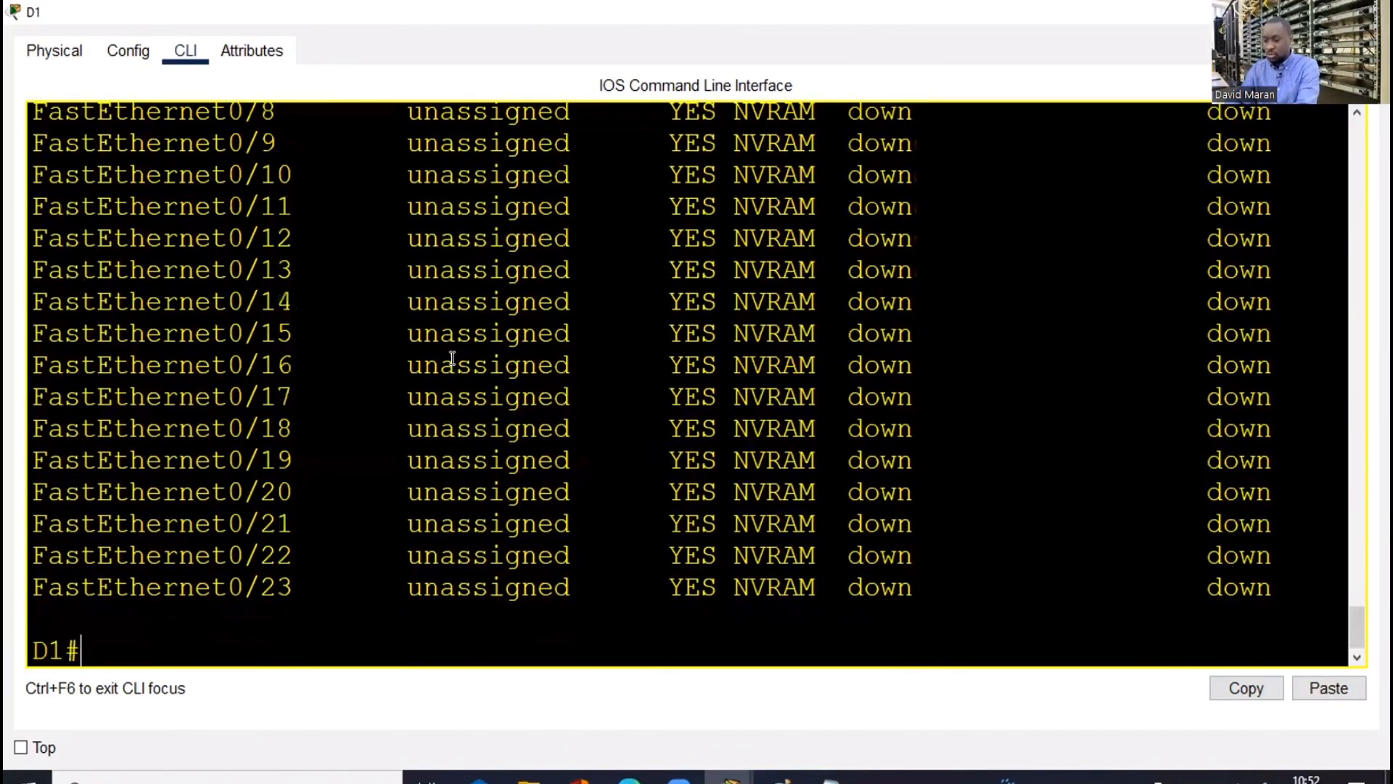
text(conf t)
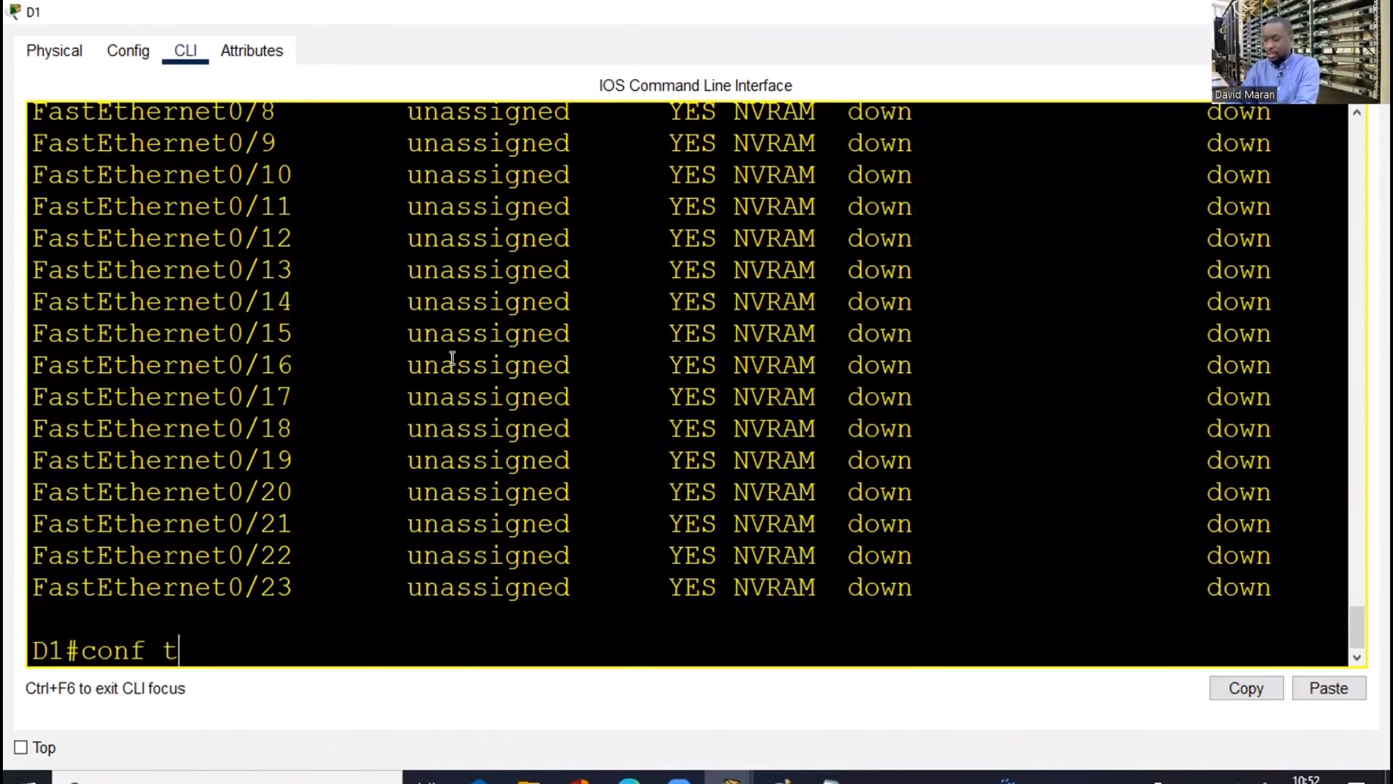
key(Return)
text(int po)
key(Tab)
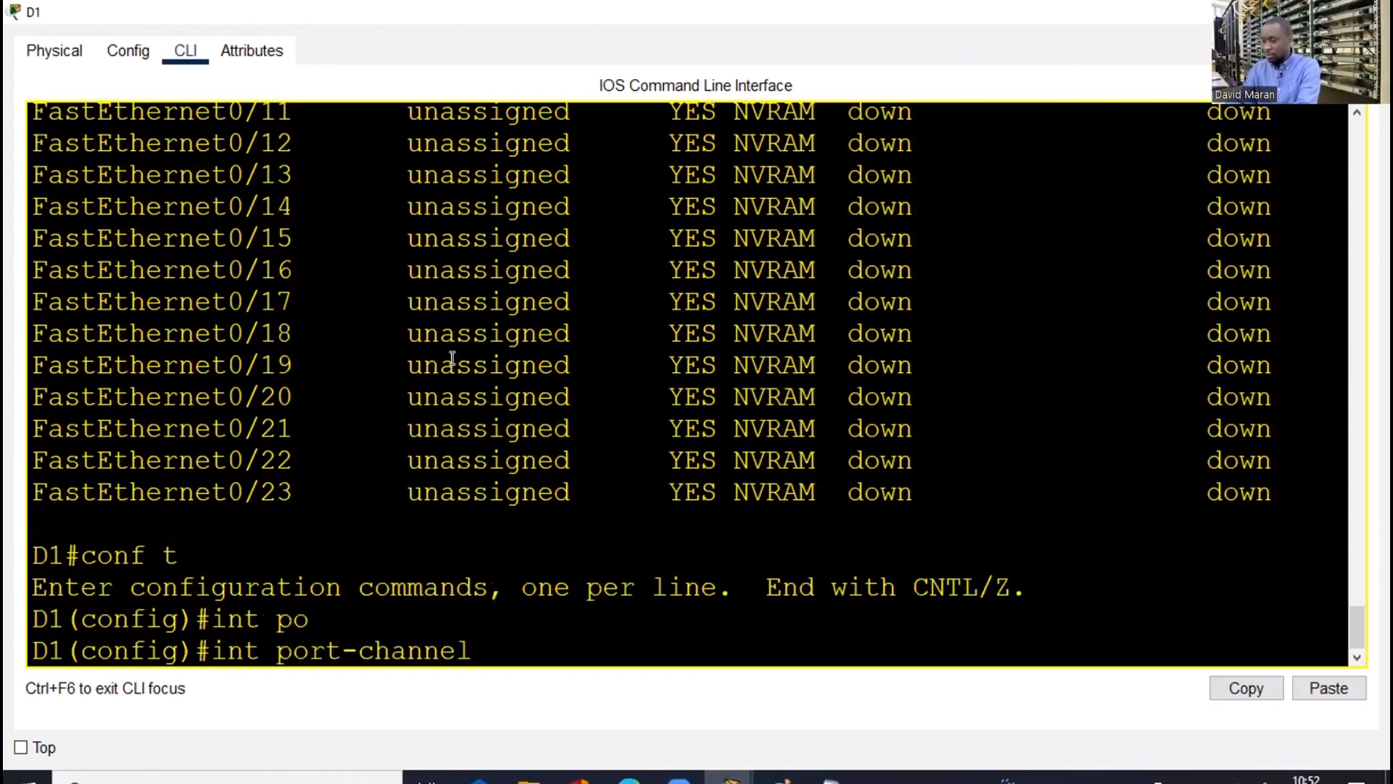
text(1)
key(Return)
text(ip add)
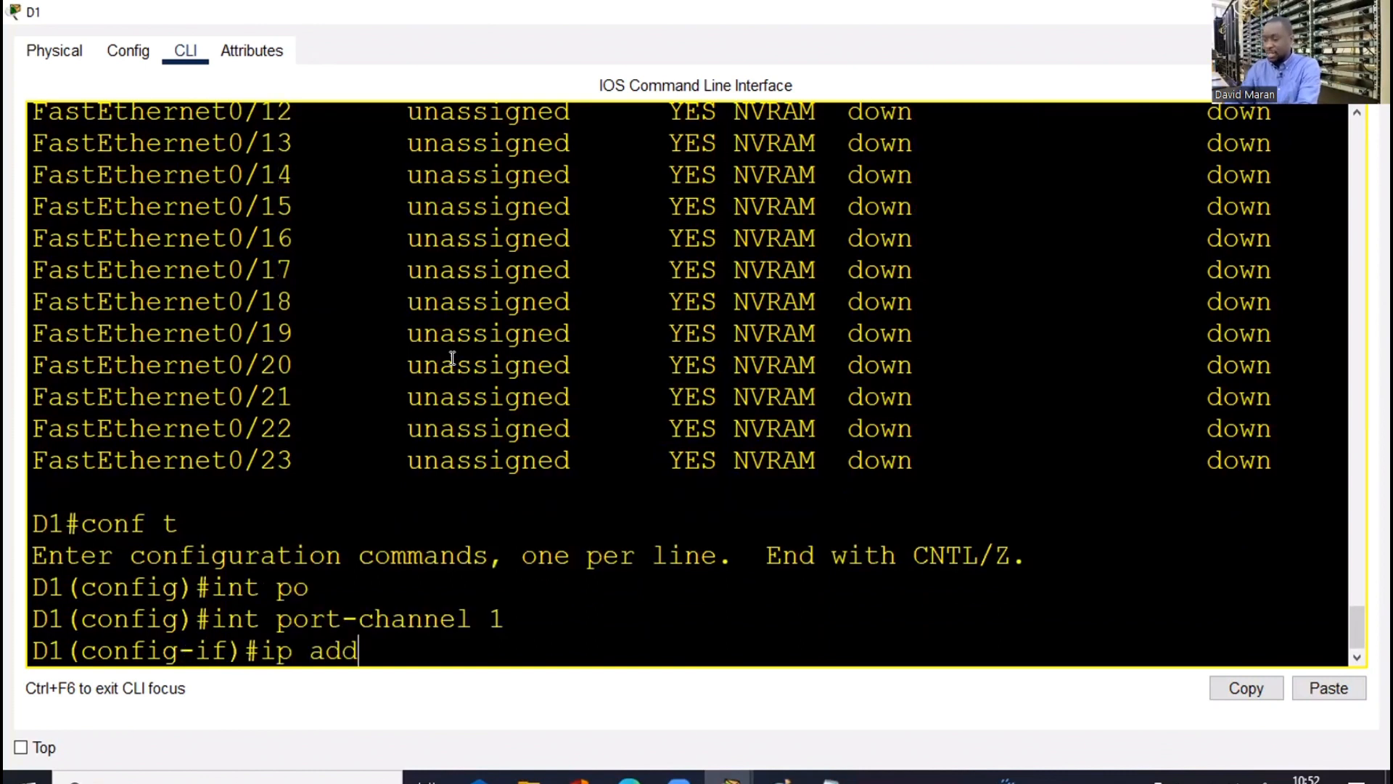
key(Tab)
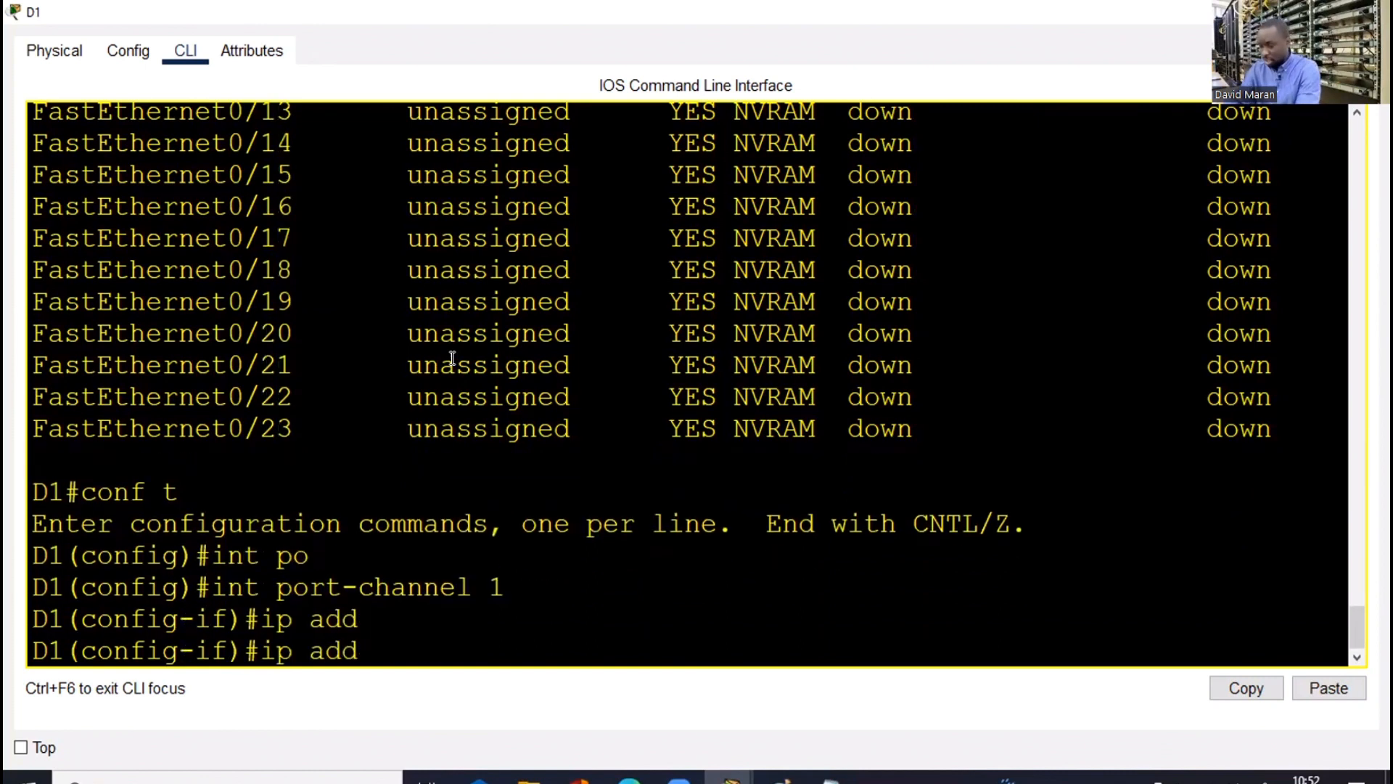
key(BackSpace)
key(BackSpace)
key(BackSpace)
key(BackSpace)
key(BackSpace)
key(BackSpace)
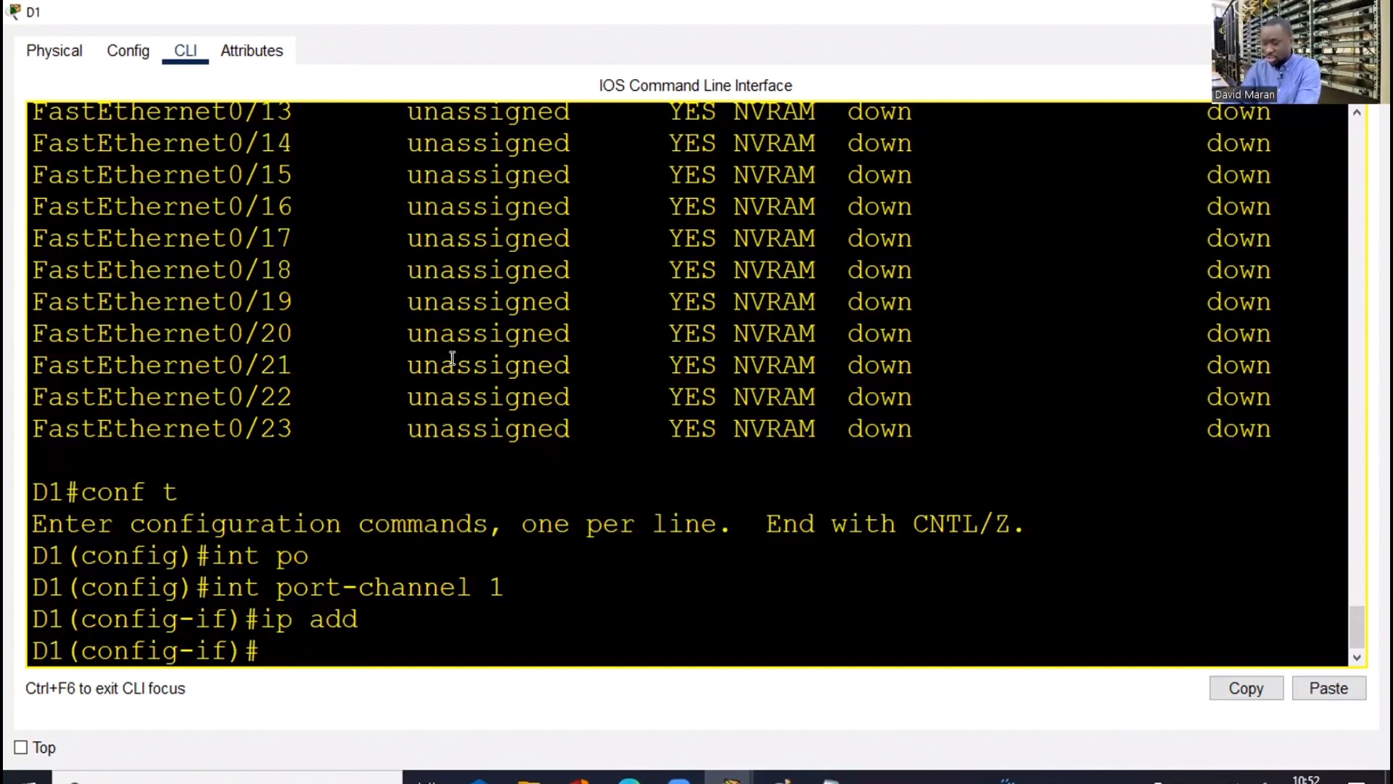
text(,n)
key(BackSpace)
key(BackSpace)
text(n)
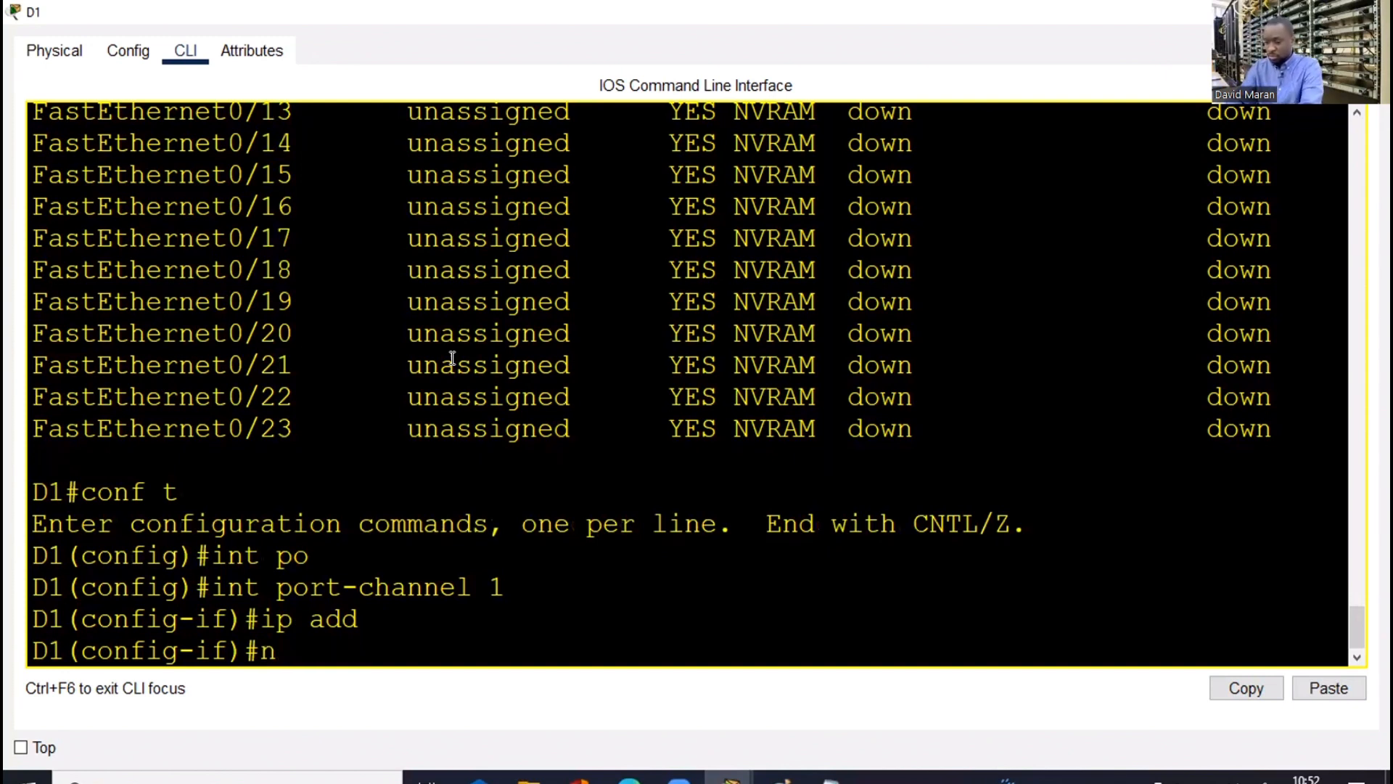
text(o swi)
key(Tab)
key(Return)
key(Return)
key(Return)
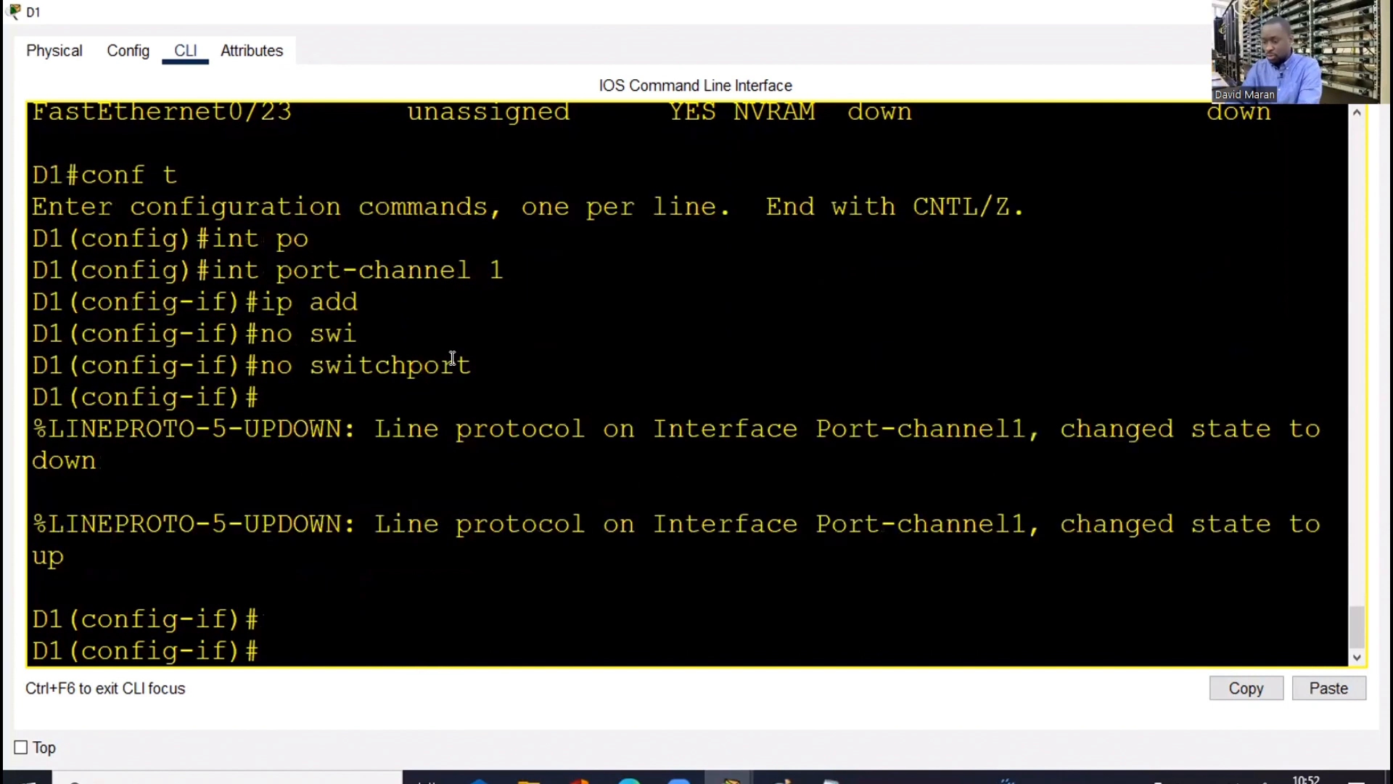
key(Return)
Assign 1.1.1.1 255.255.255.252 to D1's Port-channel1 and enable it with no shutdown
text(ip add)
key(Tab)
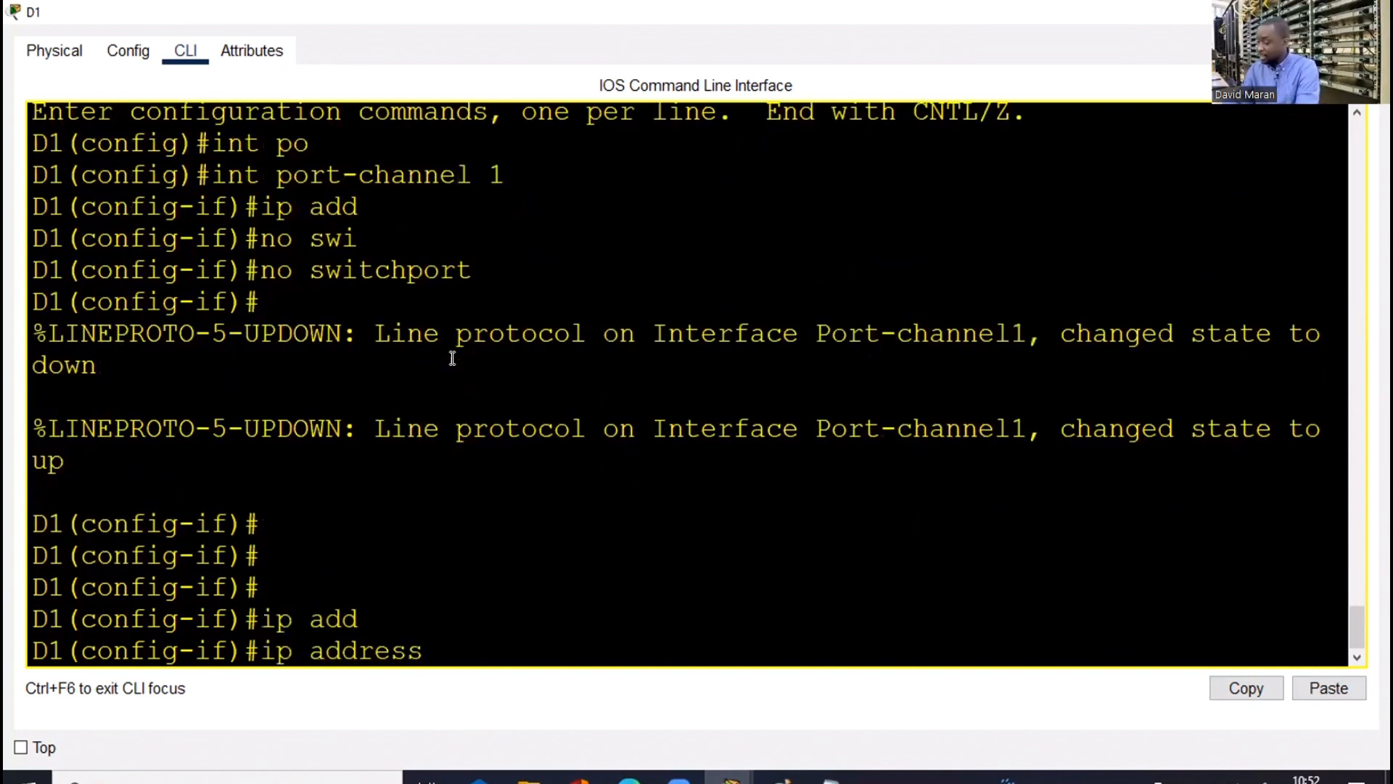
text(1.1.1.1)
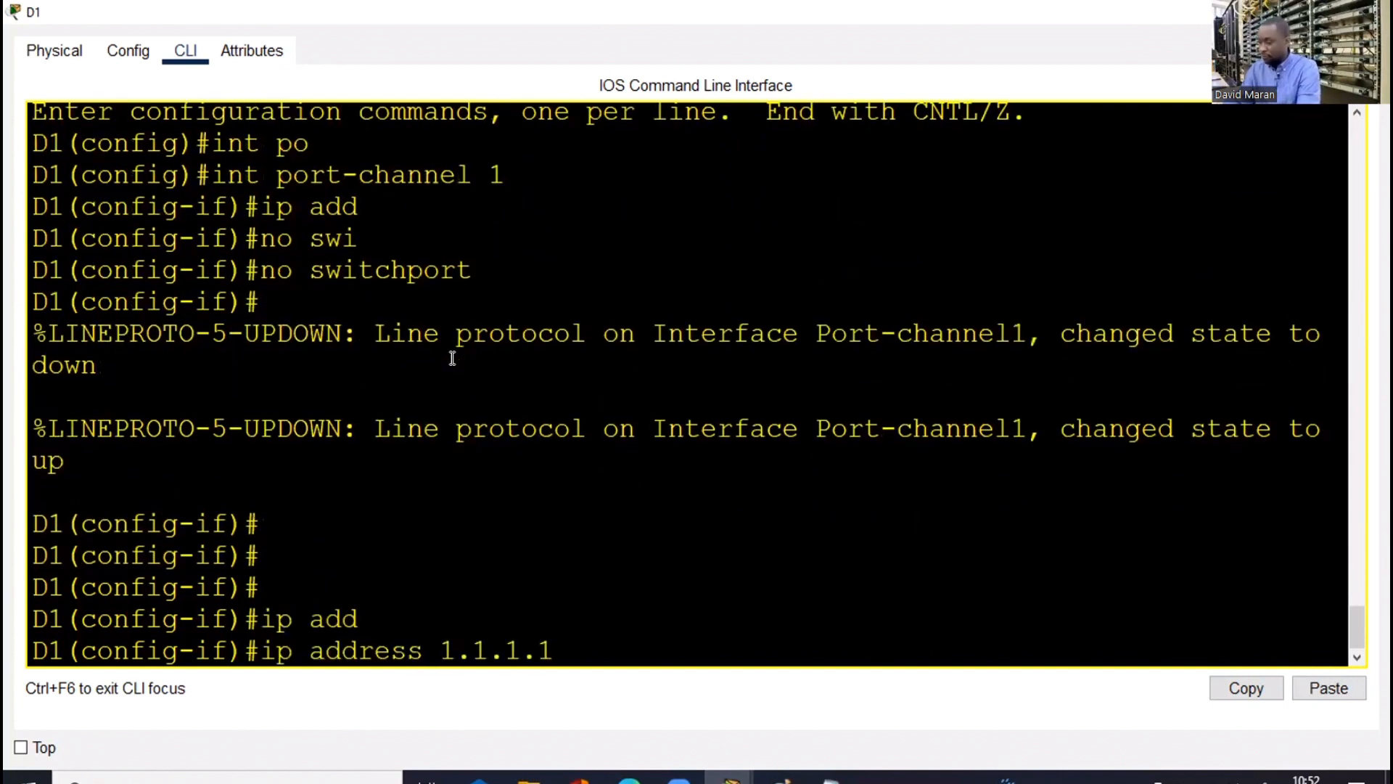
text( 255.255.255)
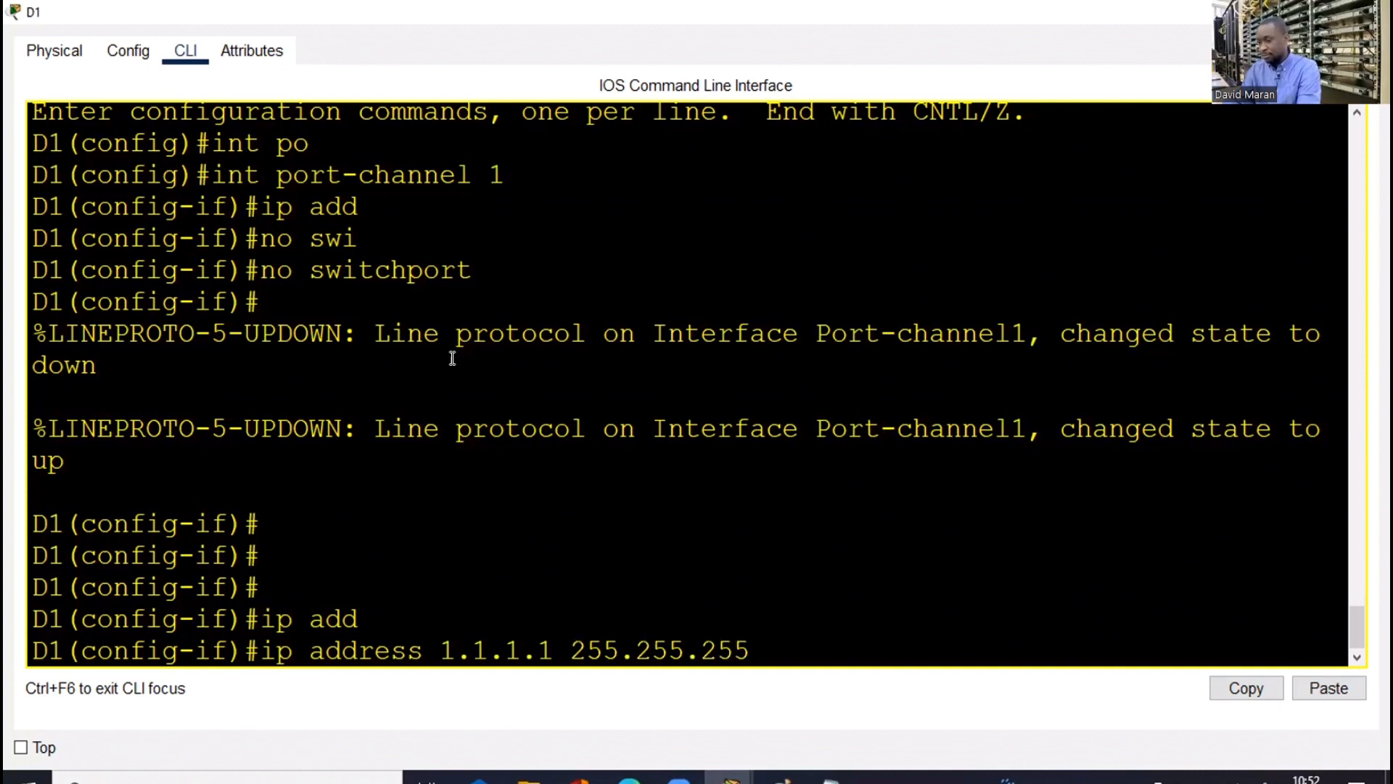
text(.255)
key(BackSpace)
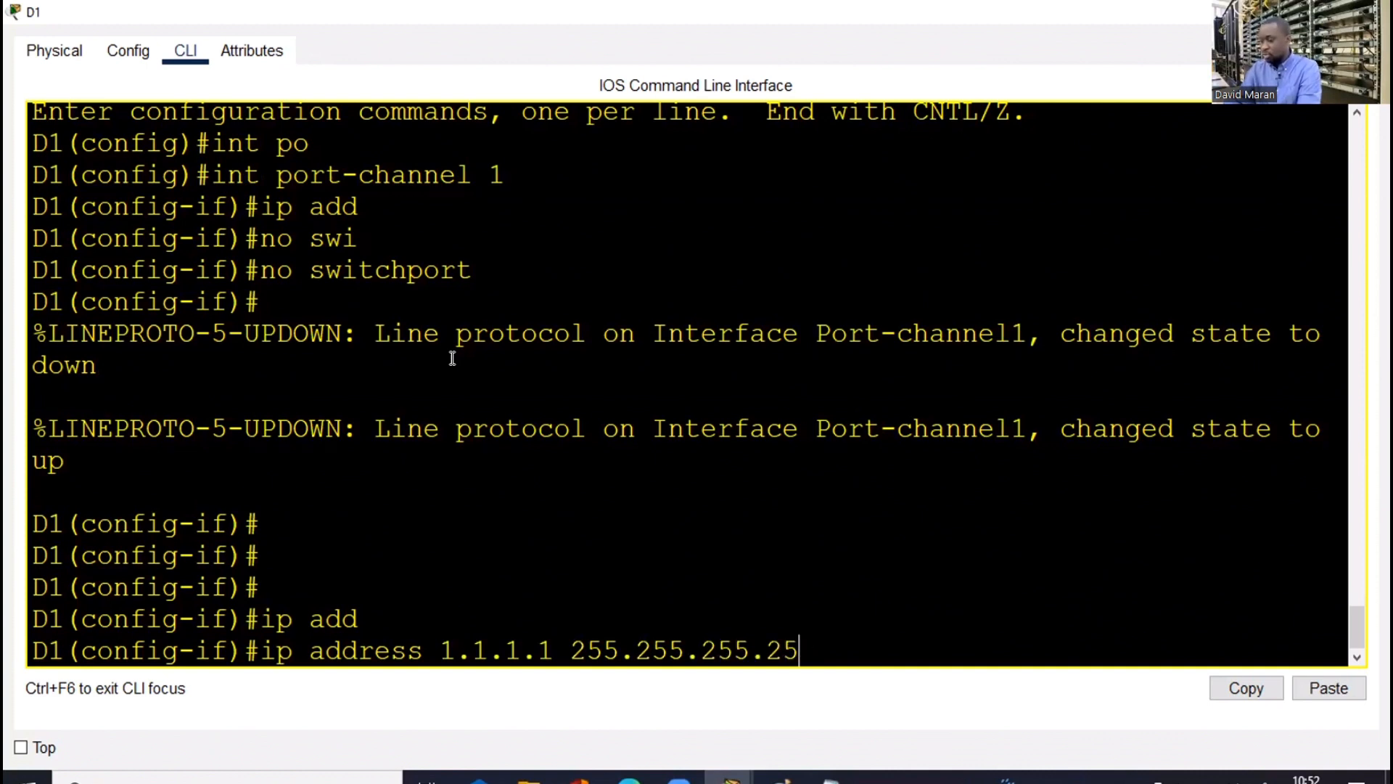
text(2)
key(Return)
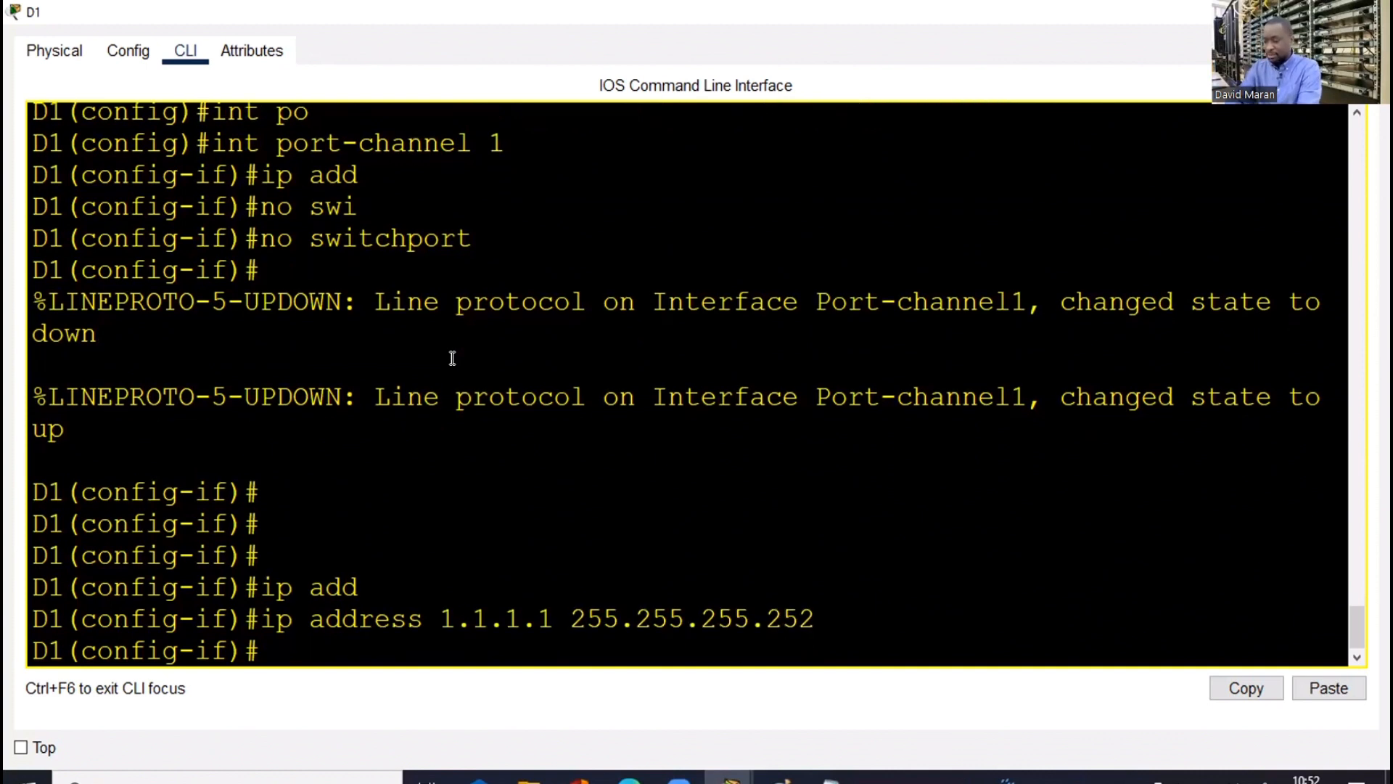
text(no sh)
key(Tab)
key(Return)
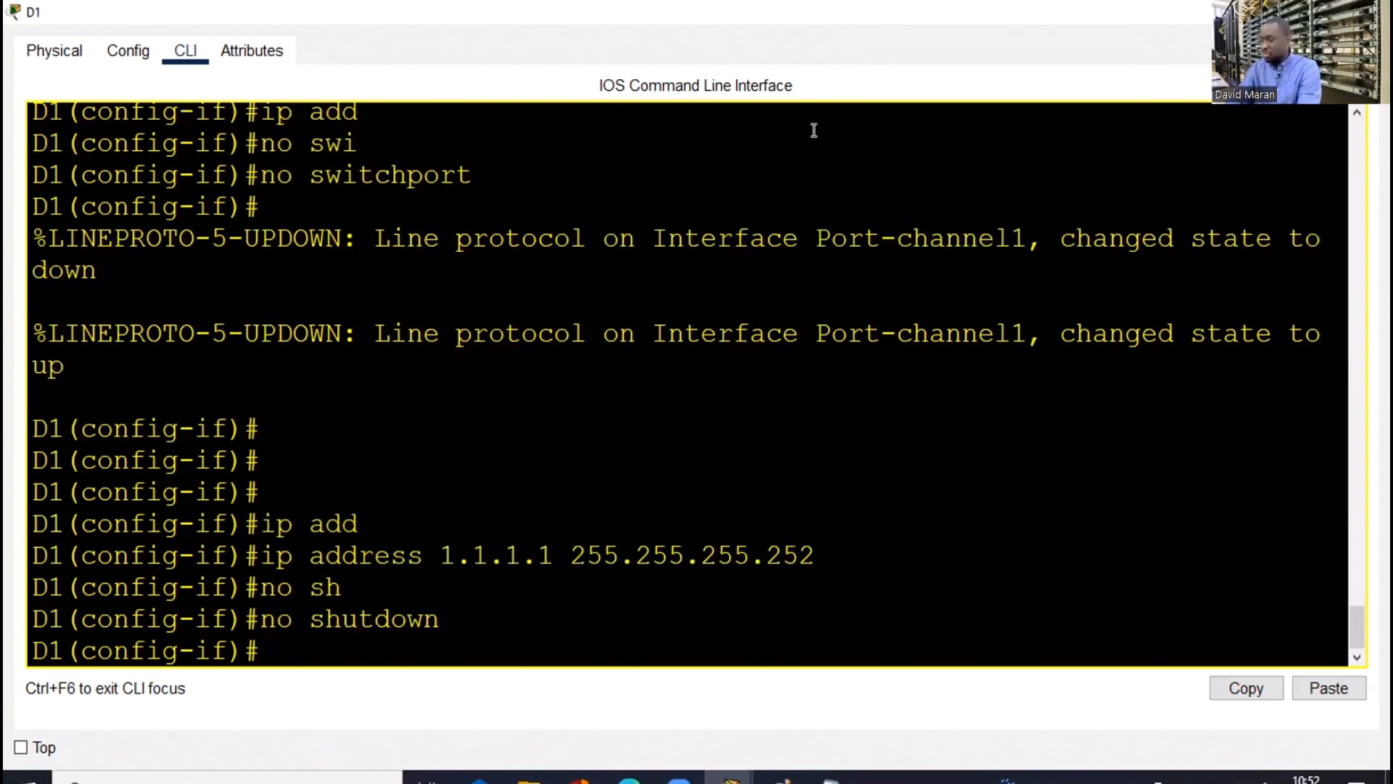
key(alt+Tab)
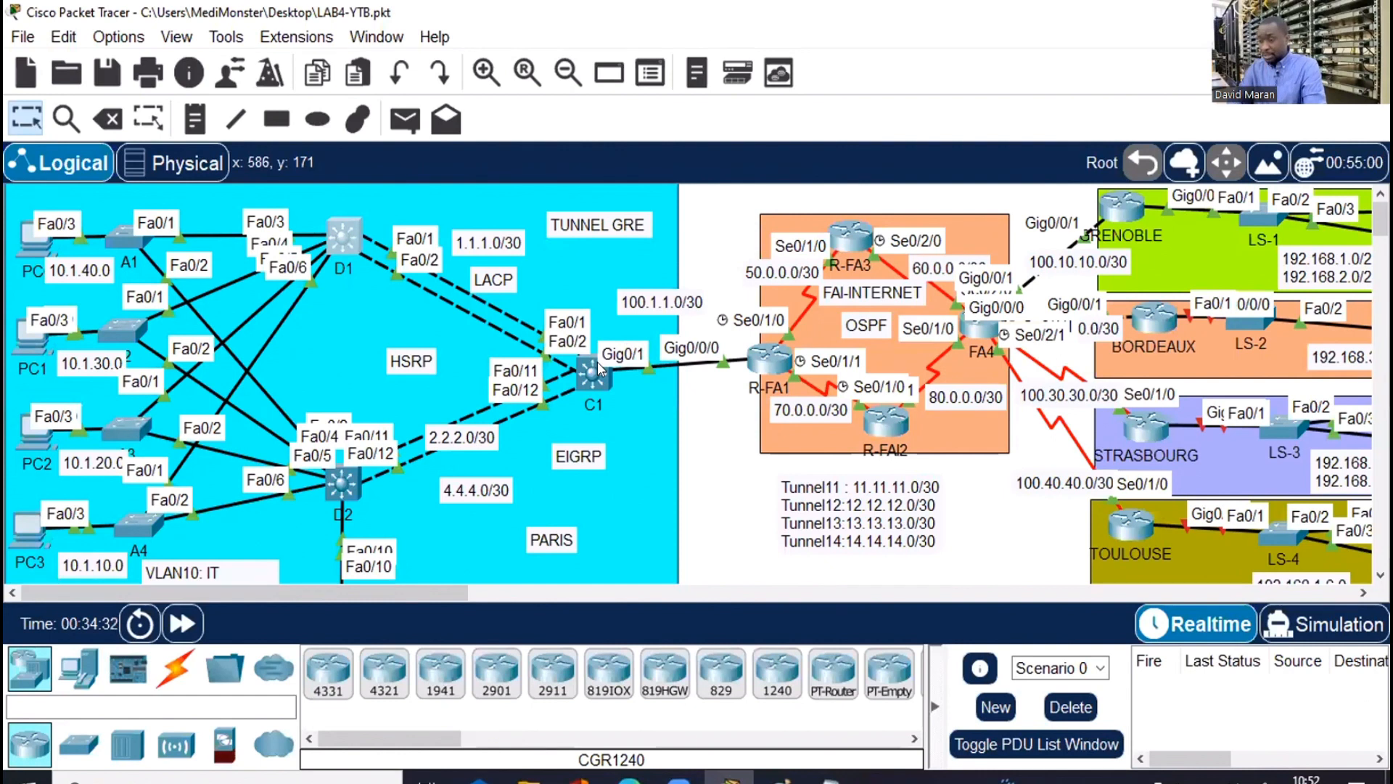
In C1's maximized console, enter global configuration and select interface port-channel 1
key(alt+Tab)
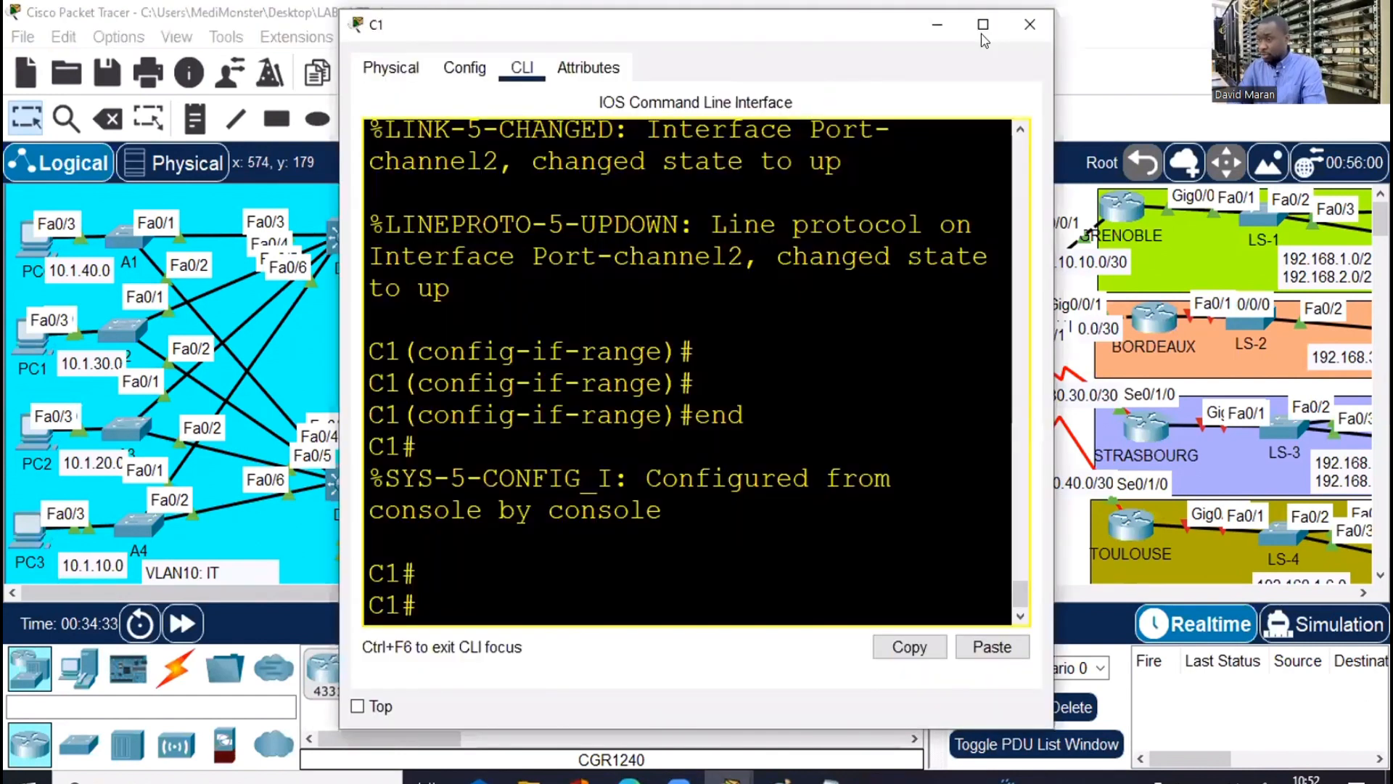
key(super+Up)
text(co)
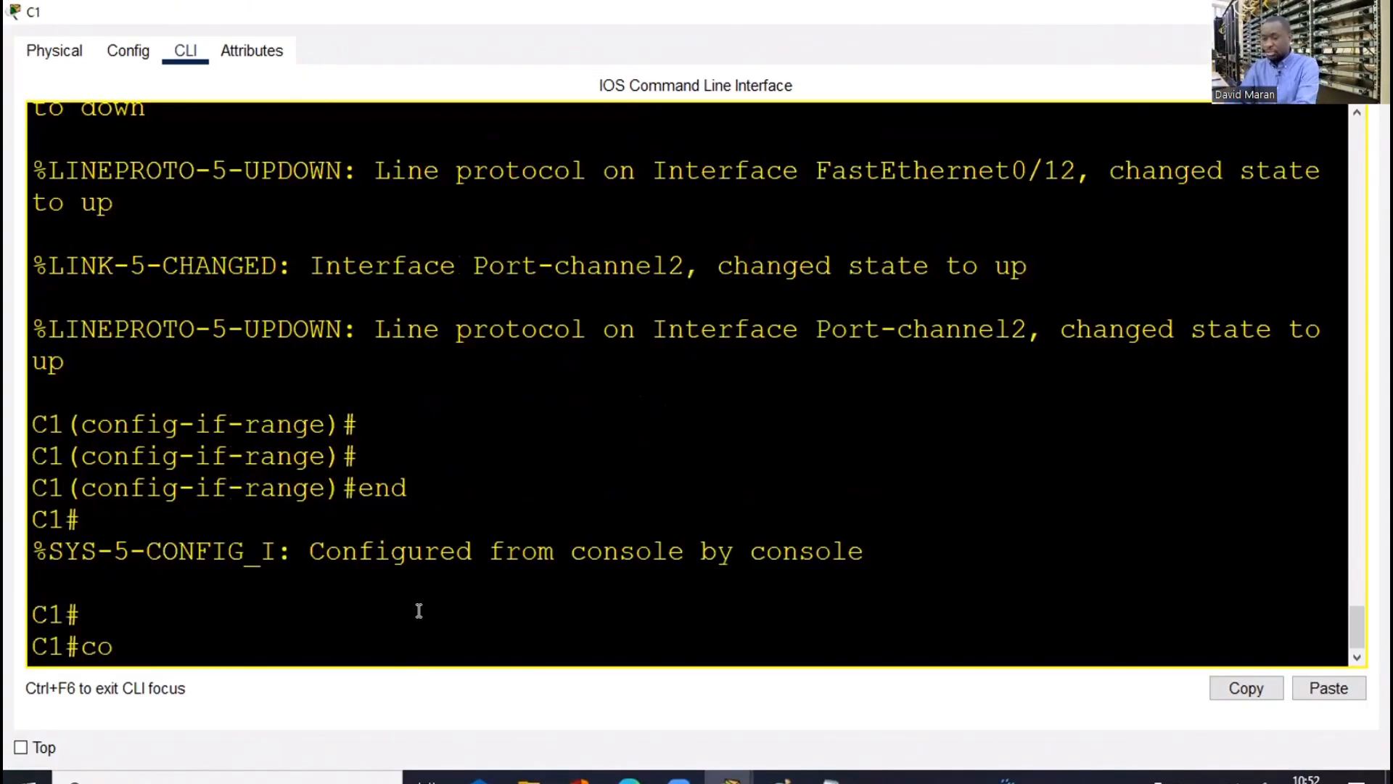
text(nf t)
key(Return)
text(int p)
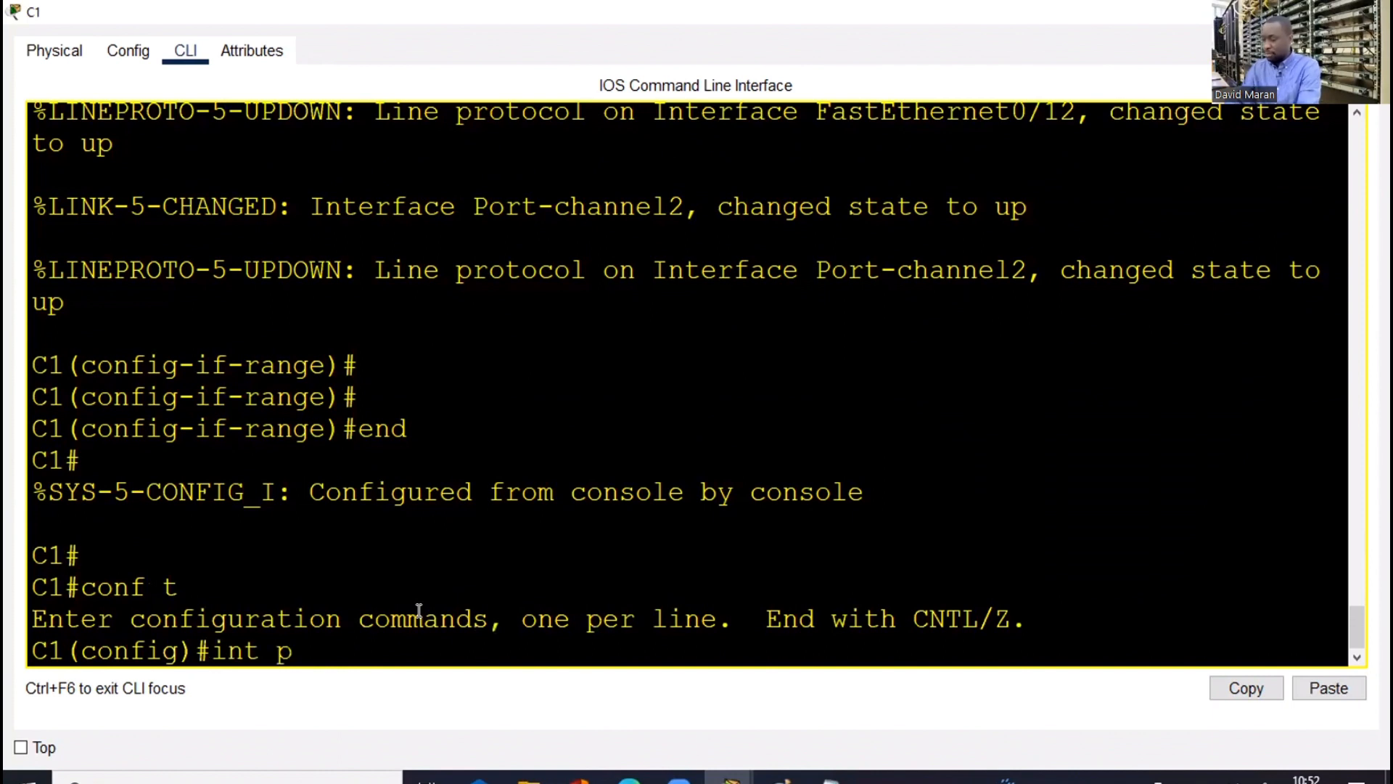
text(o)
key(Tab)
text(1)
key(Return)
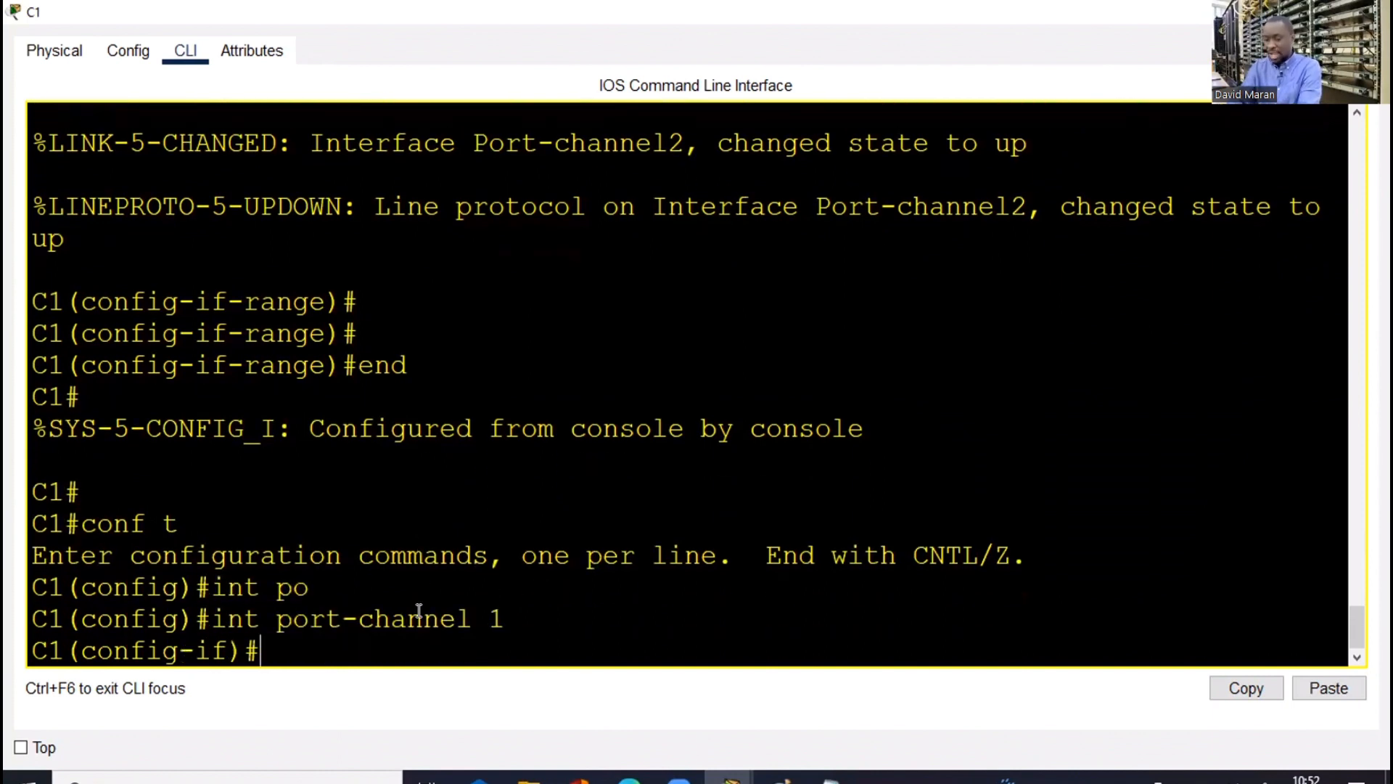
Make C1's port-channel 1 a routed port with no switchport
text(ip add)
key(Tab)
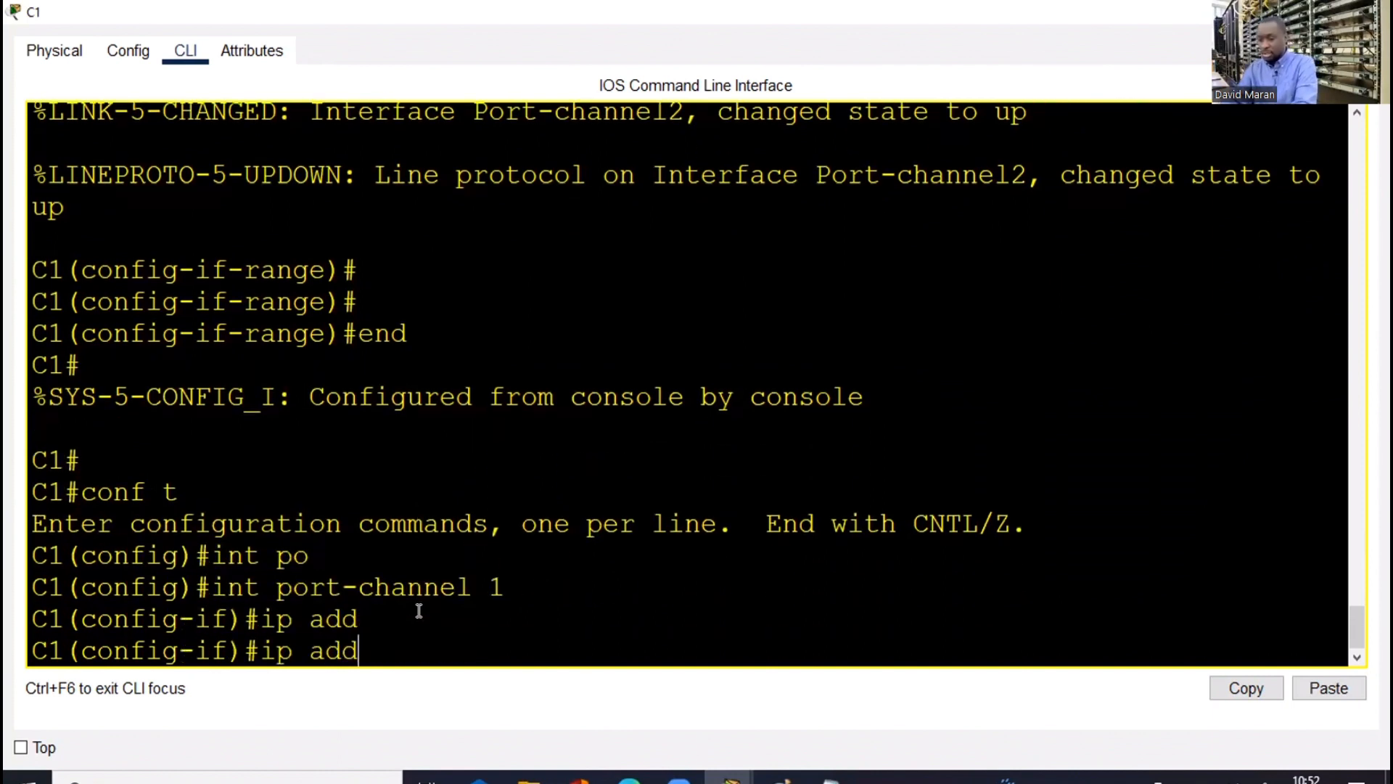
key(BackSpace)
key(BackSpace)
key(BackSpace)
key(BackSpace)
key(BackSpace)
key(BackSpace)
text(sw)
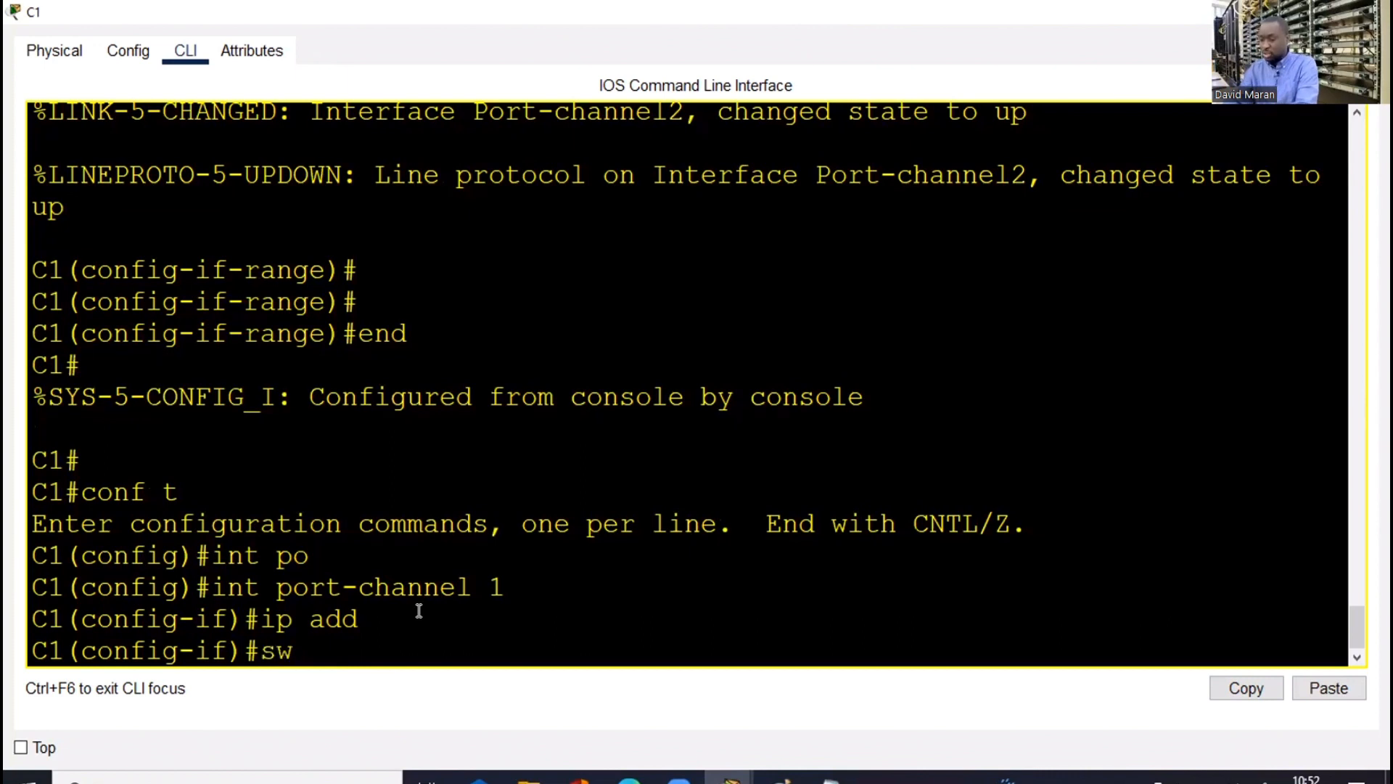
text(i)
key(Tab)
key(BackSpace)
key(BackSpace)
key(BackSpace)
key(BackSpace)
key(BackSpace)
key(BackSpace)
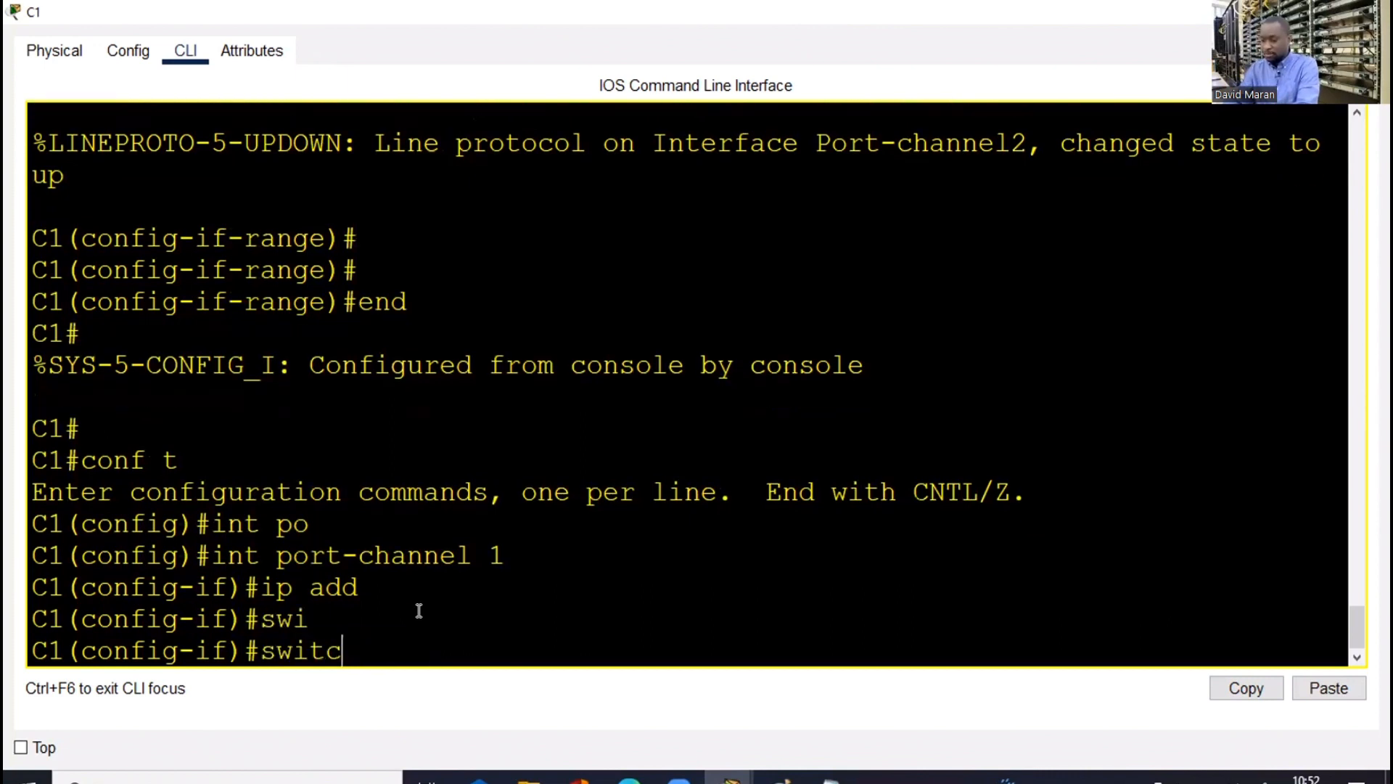
key(BackSpace)
key(BackSpace)
key(BackSpace)
key(BackSpace)
key(BackSpace)
text(no swi)
key(Tab)
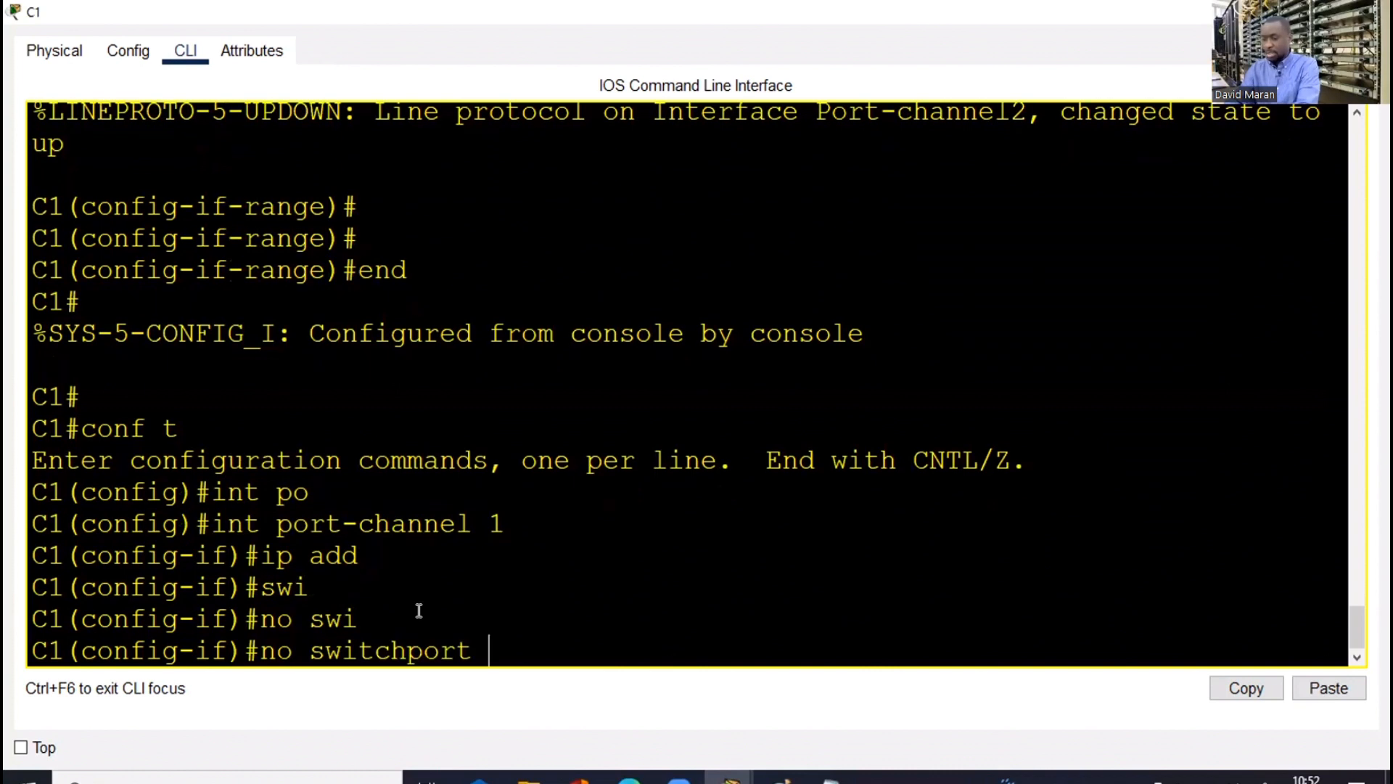
key(Return)
key(Return)
Assign IP address 1.1.1.2 255.255.255.252 to C1's port-channel 1
text(ip add)
key(Tab)
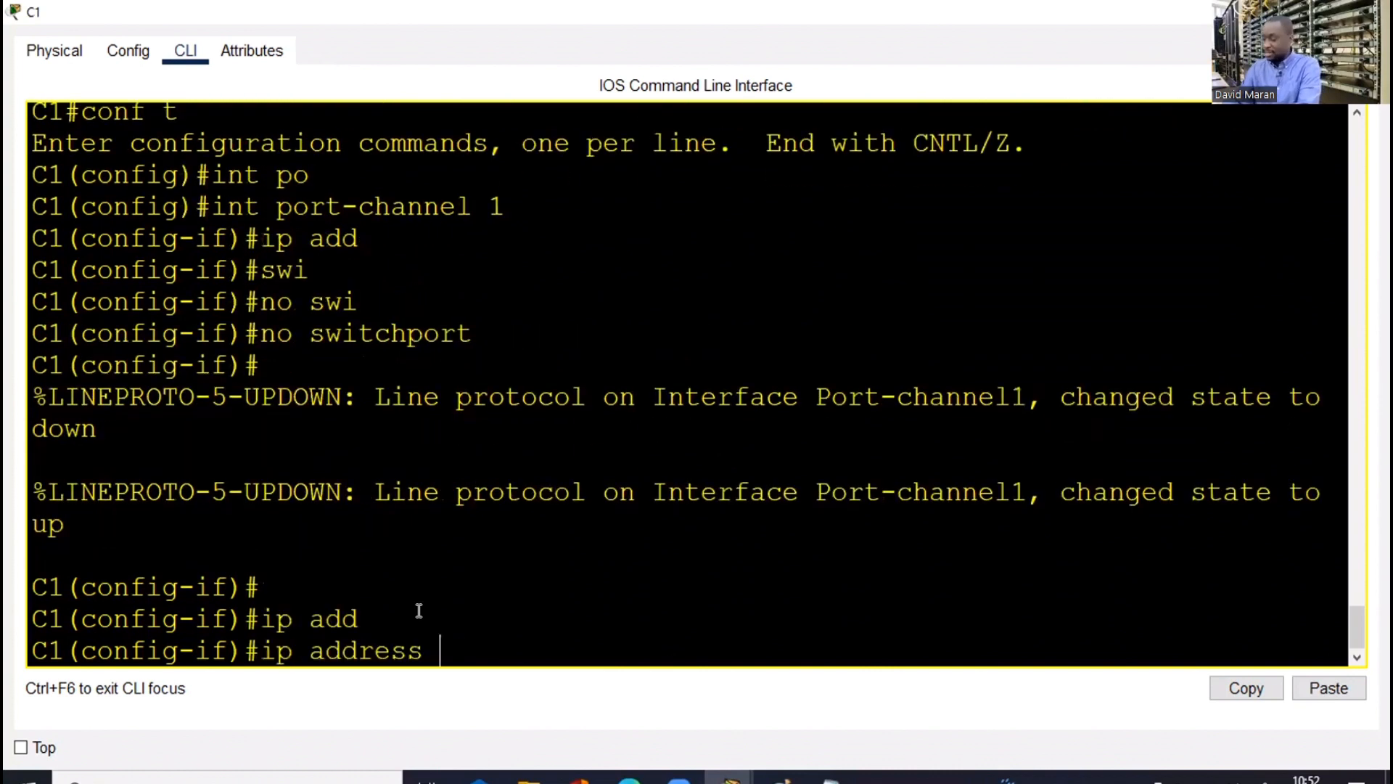
text(1.1.1)
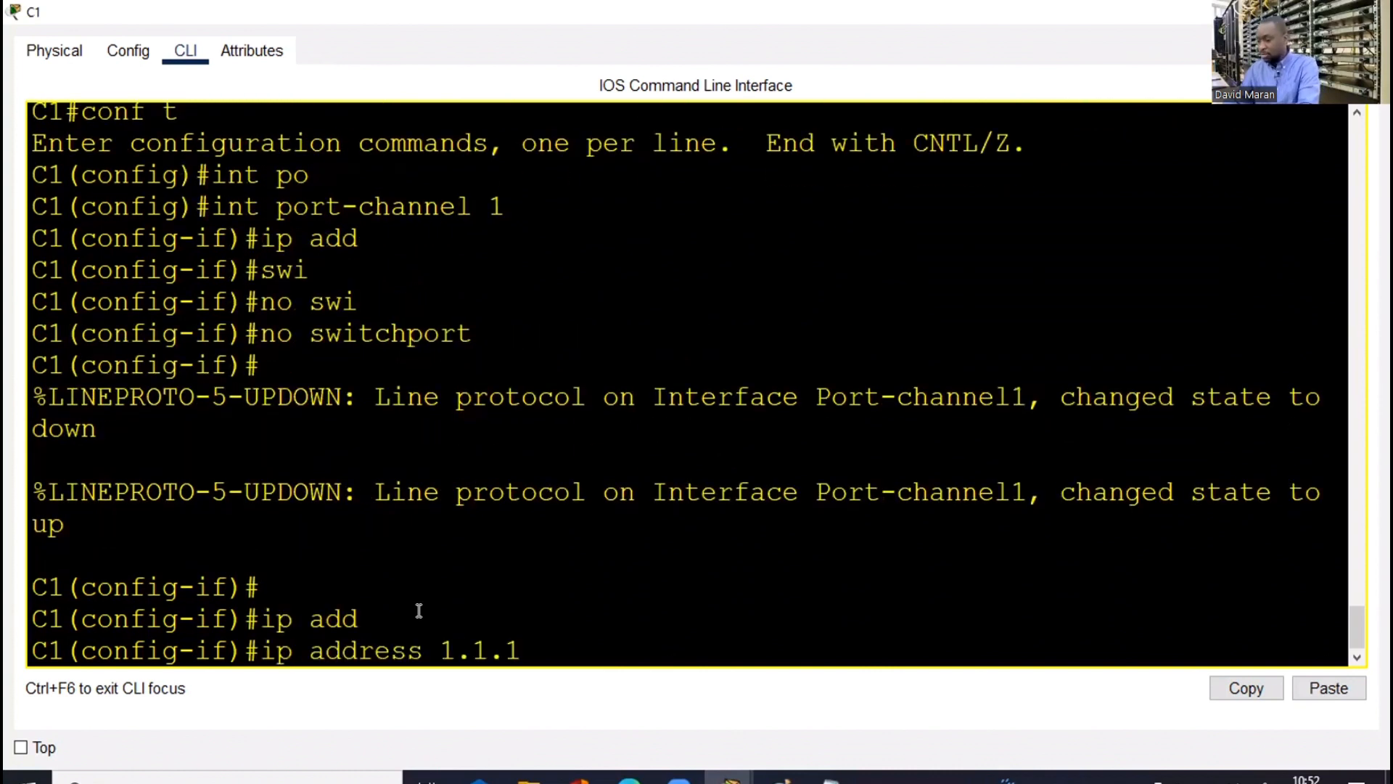
text(.2 255.255.)
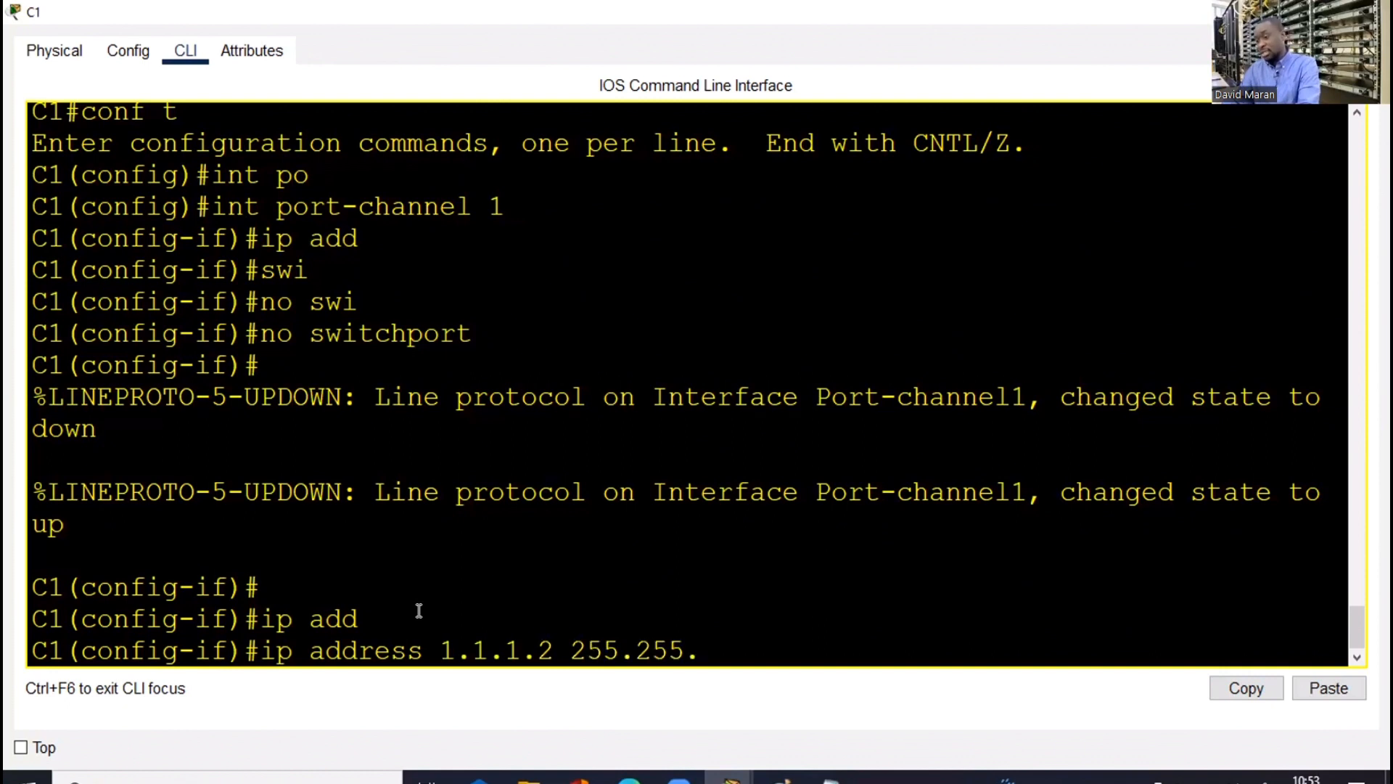
text(255.252)
key(Return)
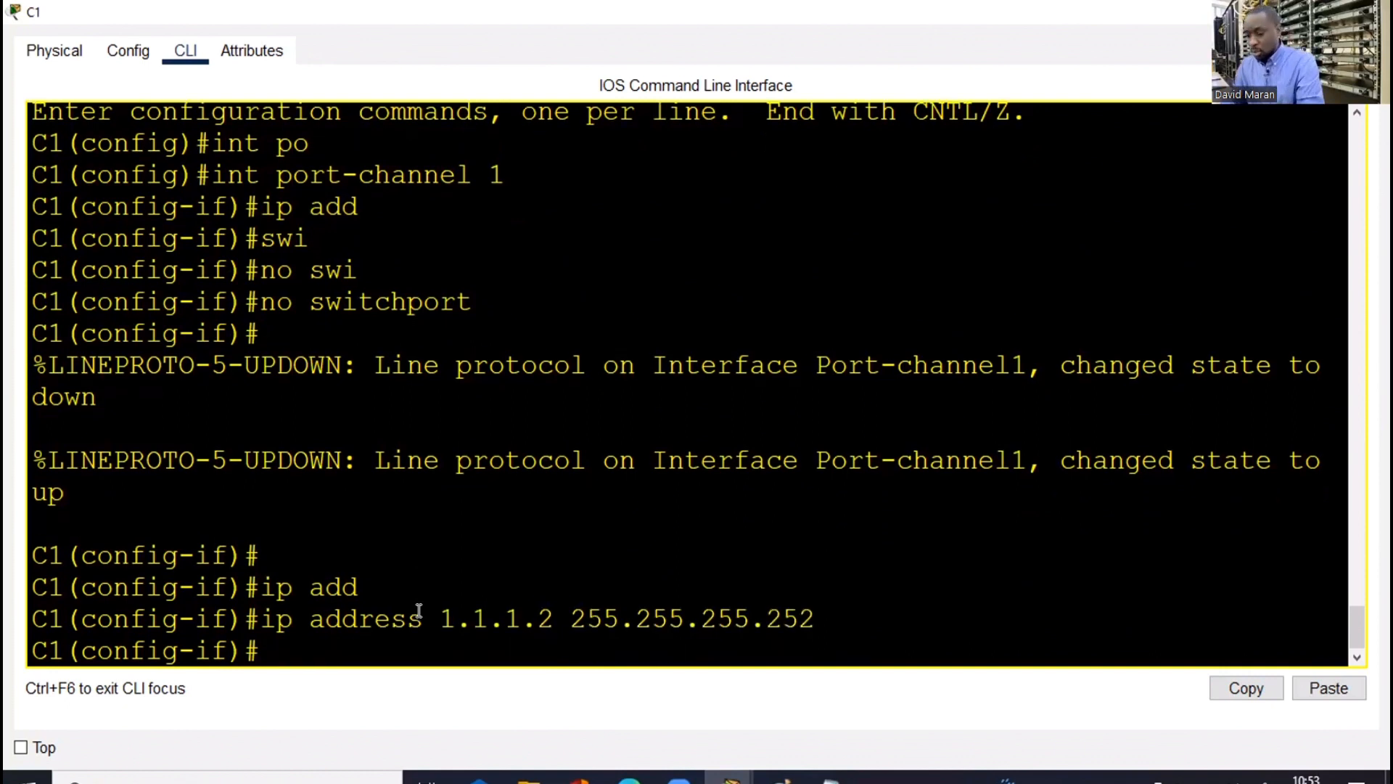
key(Return)
key(Return)
Exit configuration mode on C1 and ping D1 at 1.1.1.1
text(end)
key(Return)
key(Return)
key(Return)
key(Return)
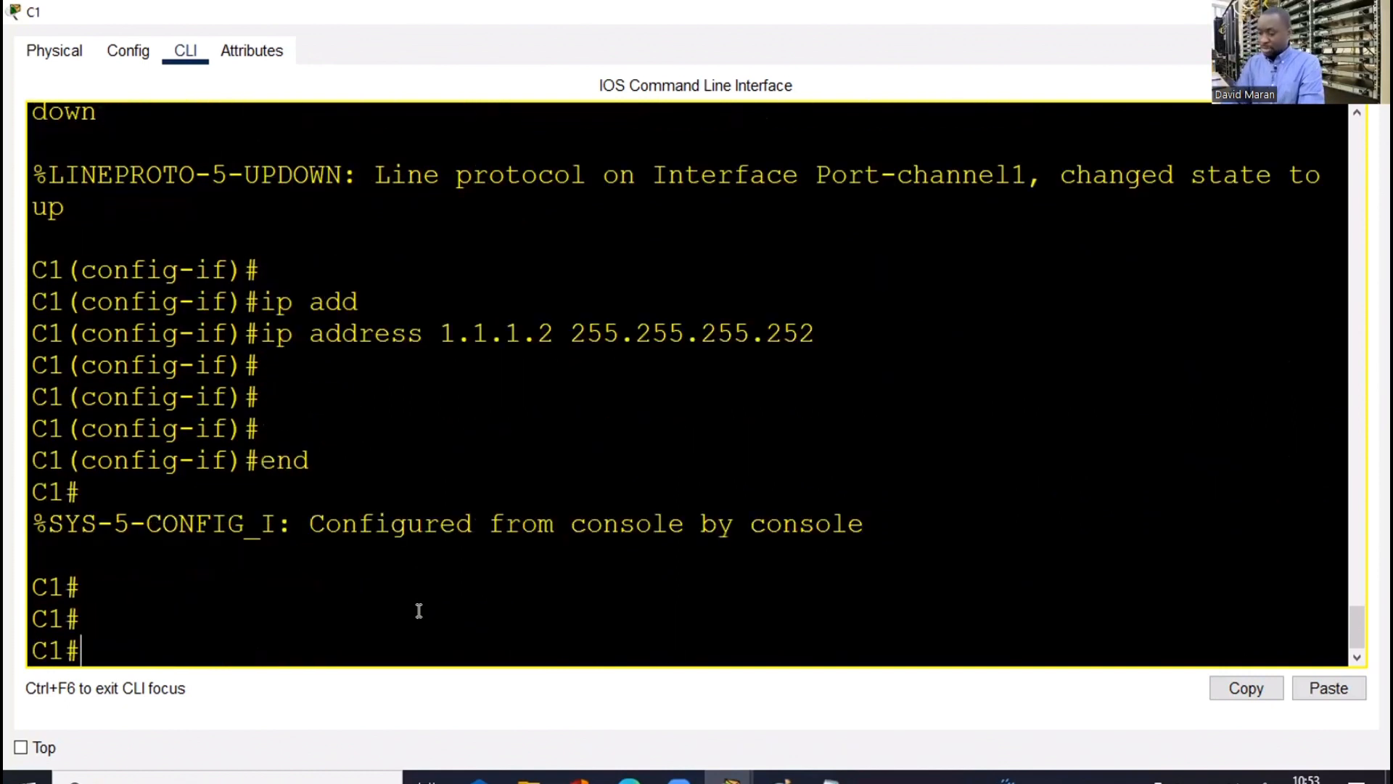
key(Return)
text(pin )
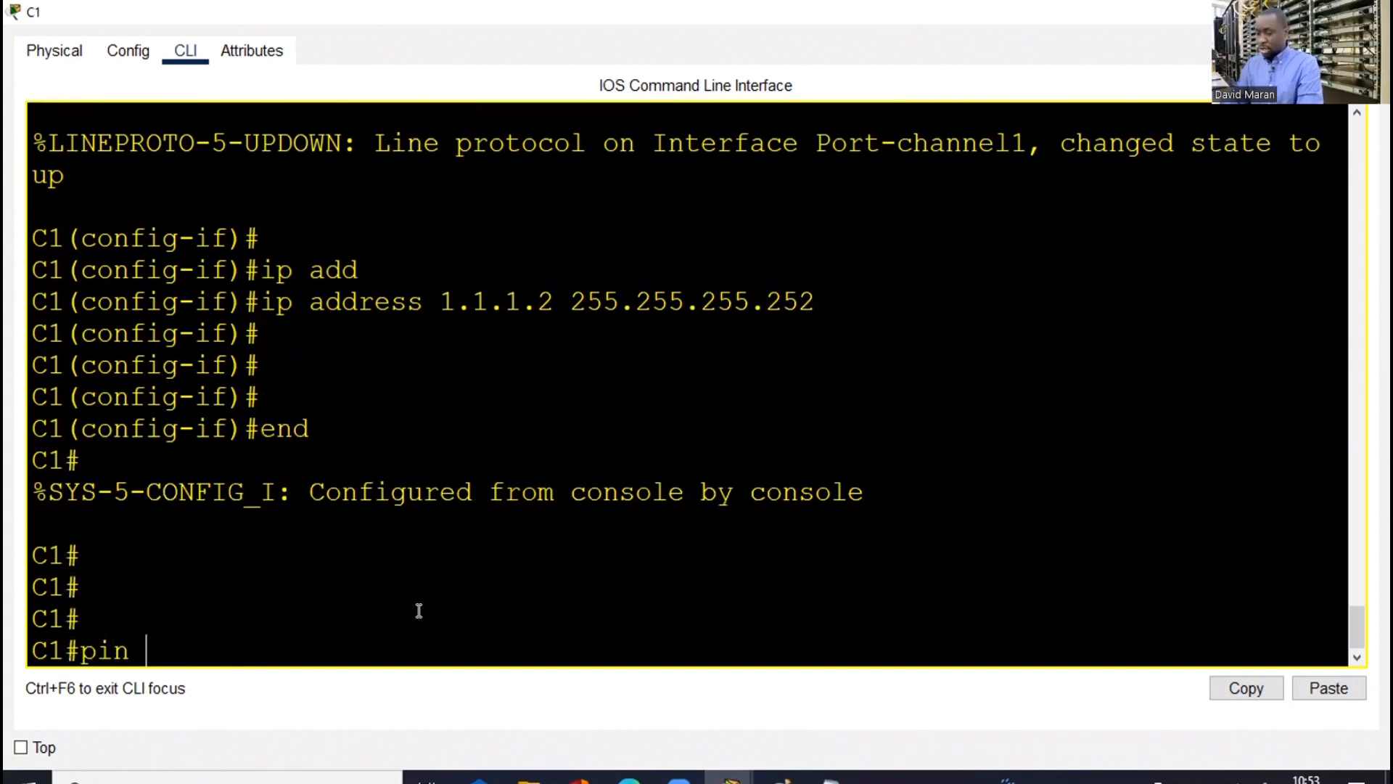
text(1.1.1.)
text(1)
key(Return)
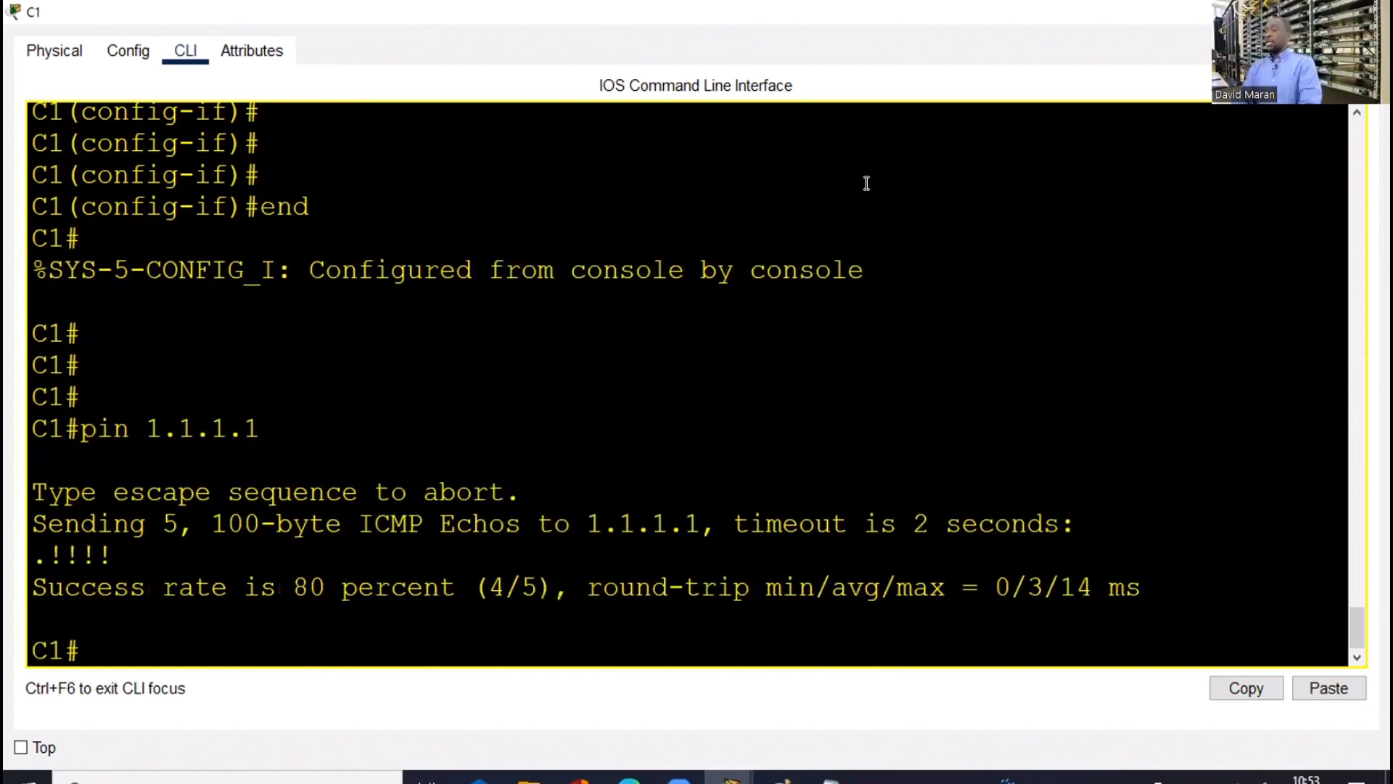
Check the ping result to 1.1.1.1 and return to the topology view
key(alt+Tab)
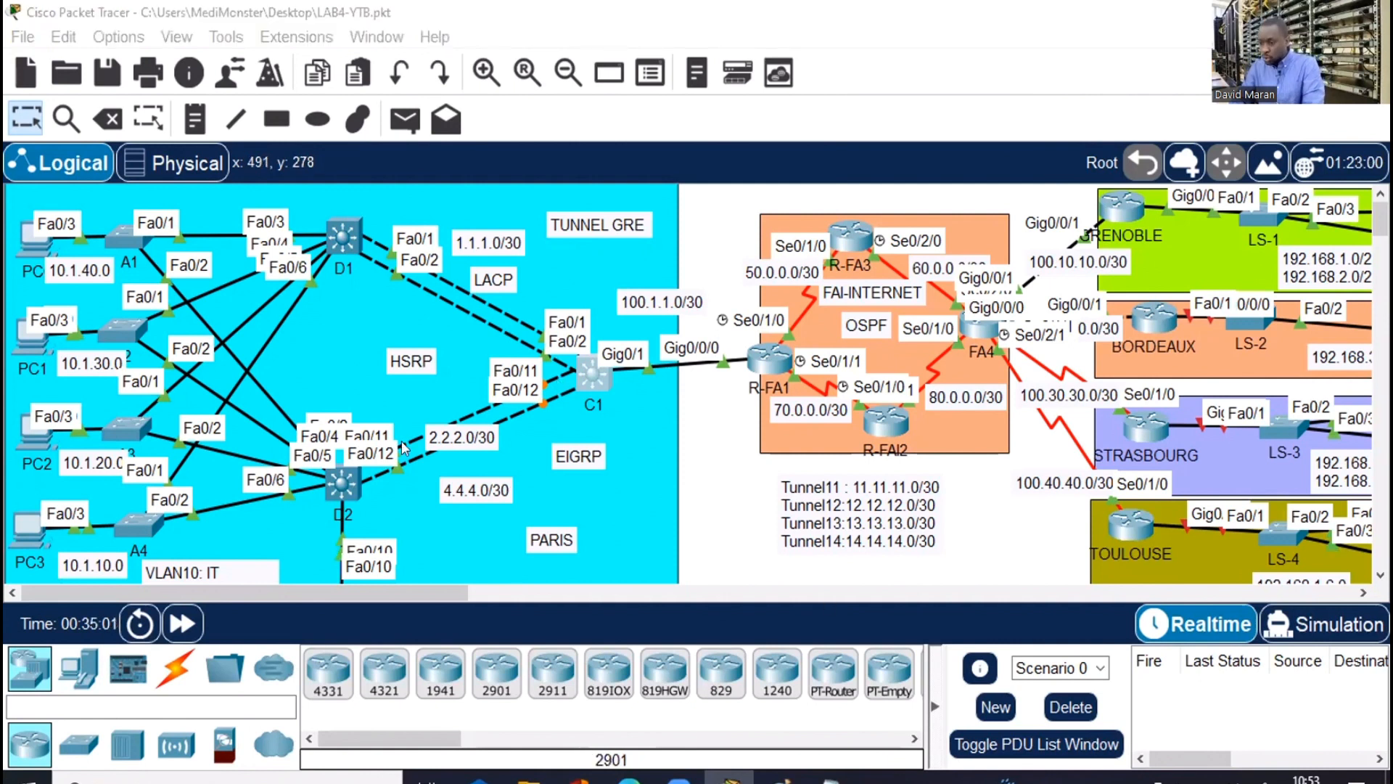
Open D2's CLI full screen and enter Port-channel2 interface configuration
click(346, 476)
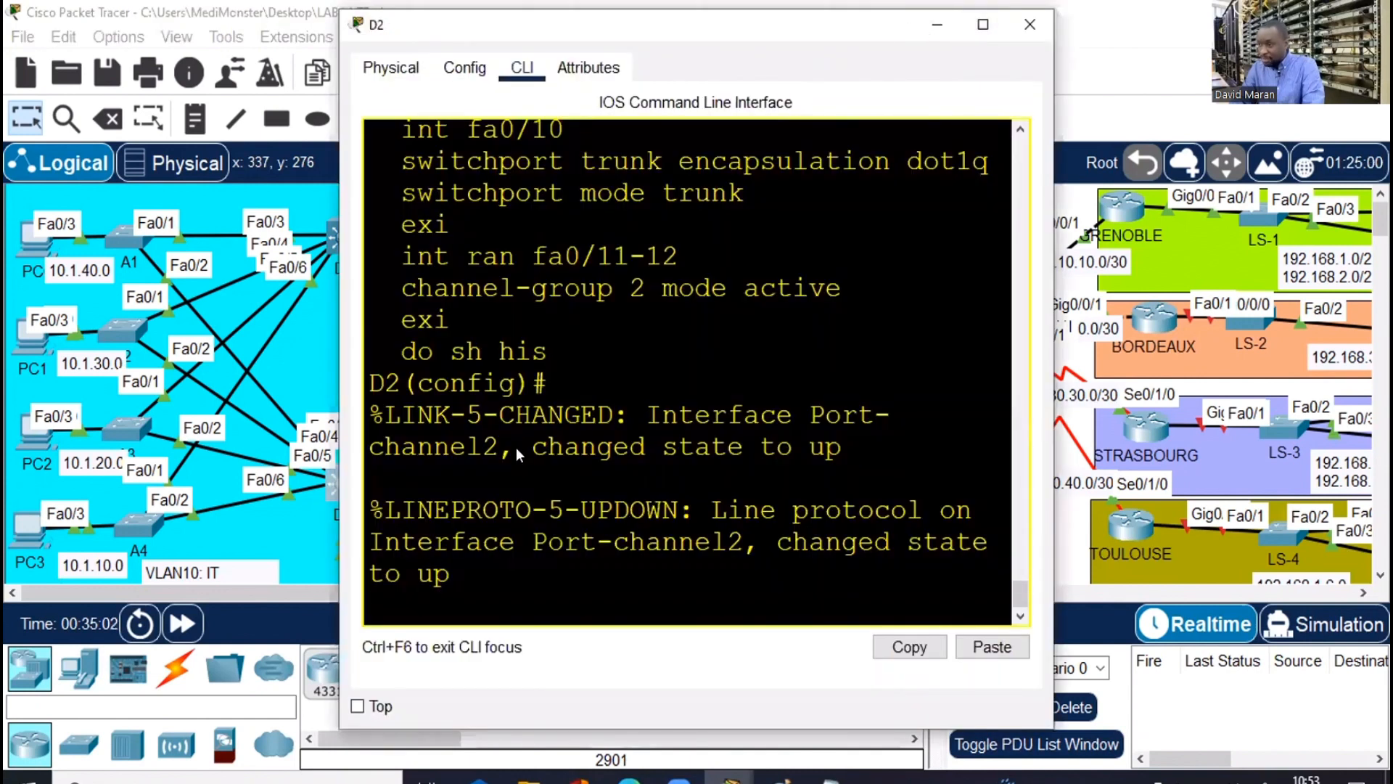
key(alt+F4)
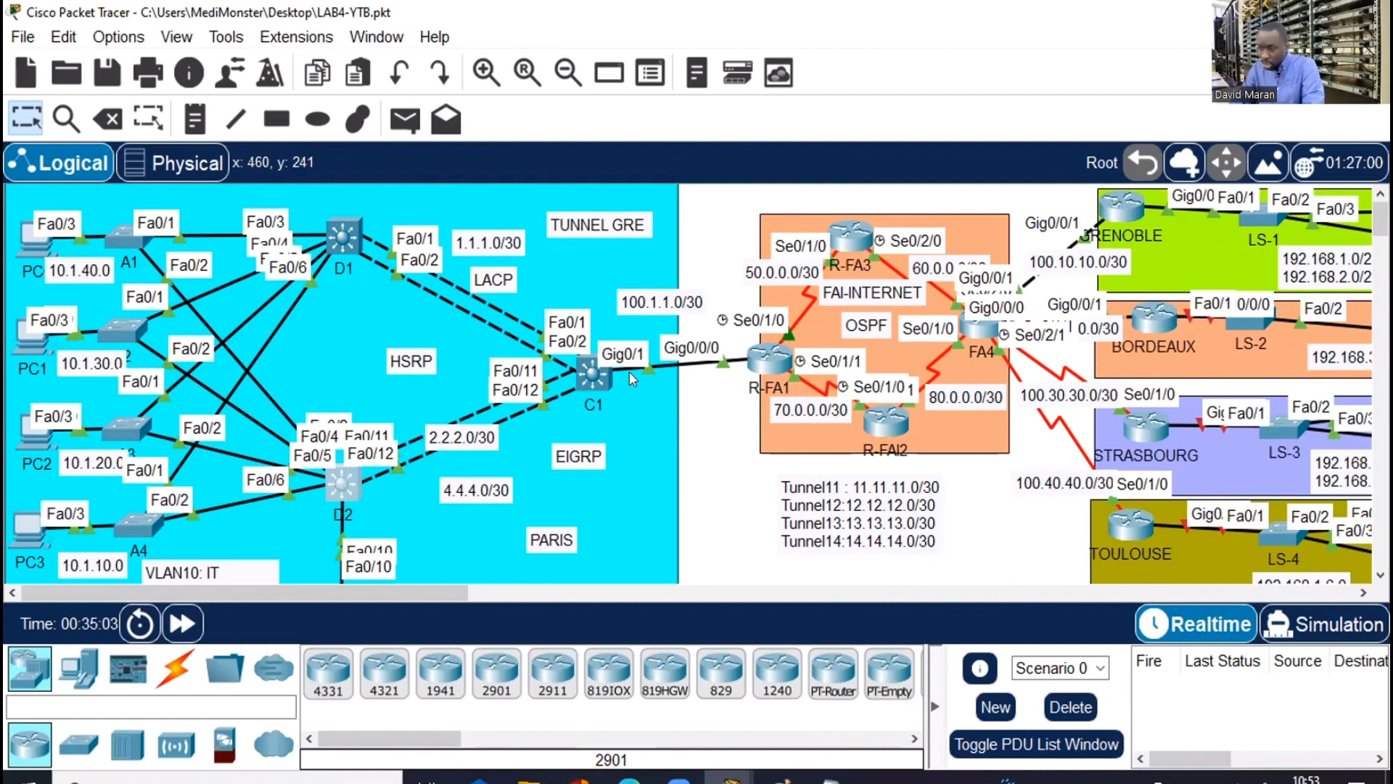
click(328, 476)
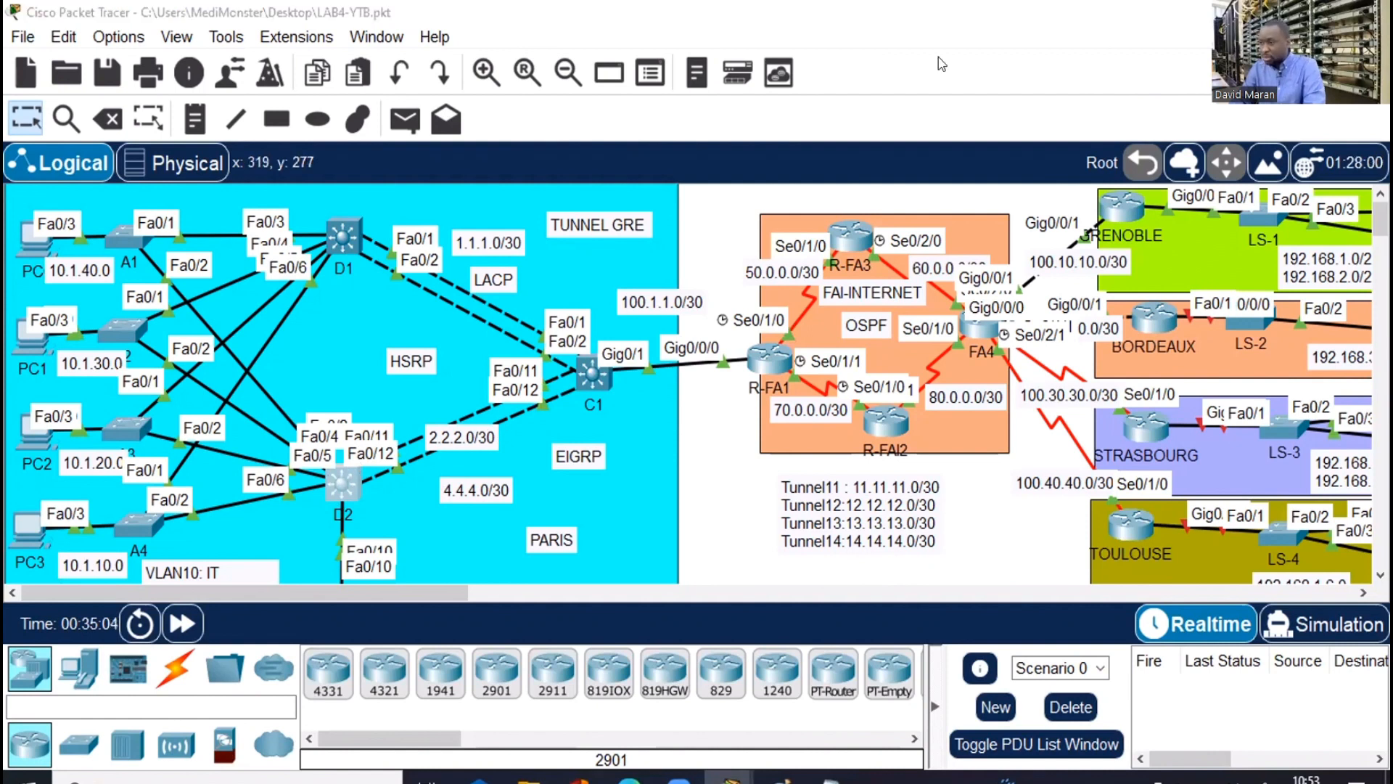
key(super+Up)
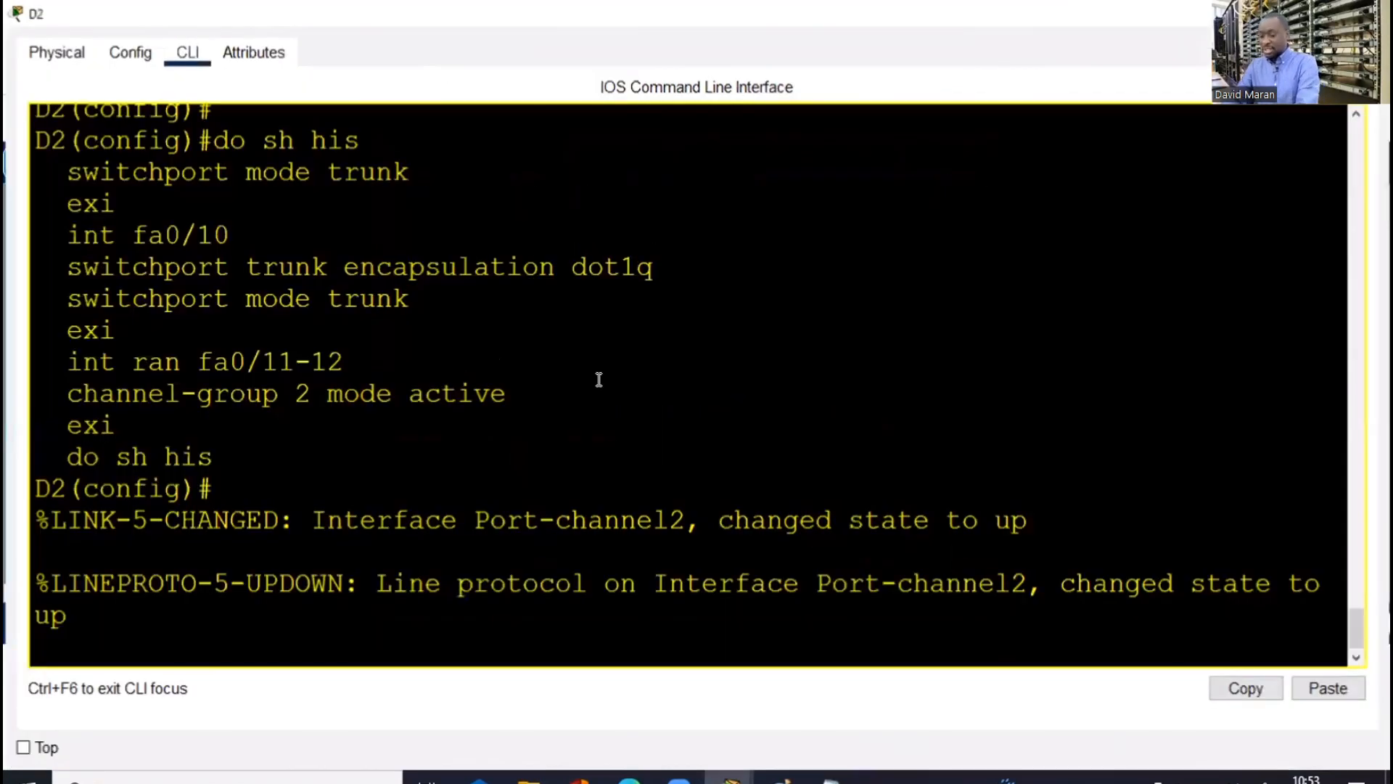
key(Return)
key(Return)
key(Return)
key(Return)
text(int po2)
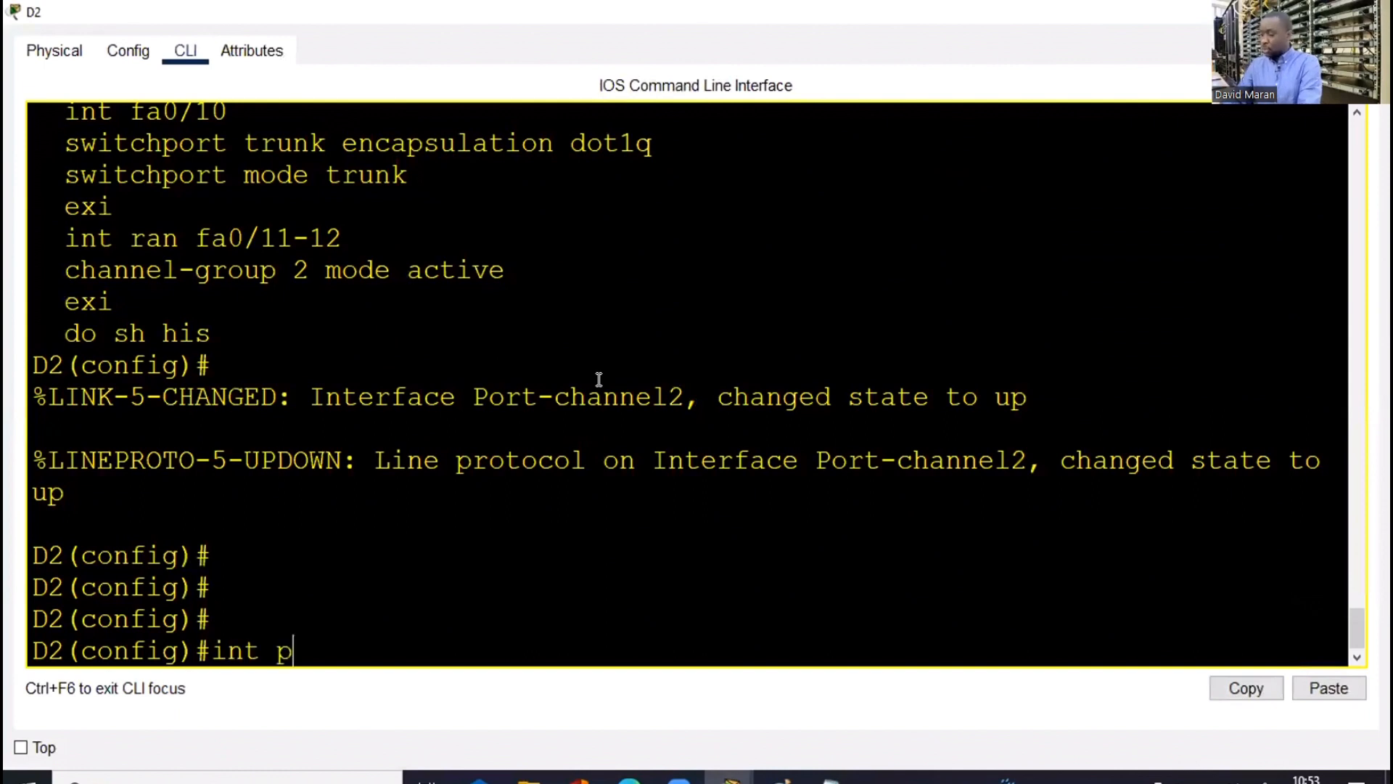
key(Return)
Make D2's Port-channel2 a routed interface with no switchport
text(ip)
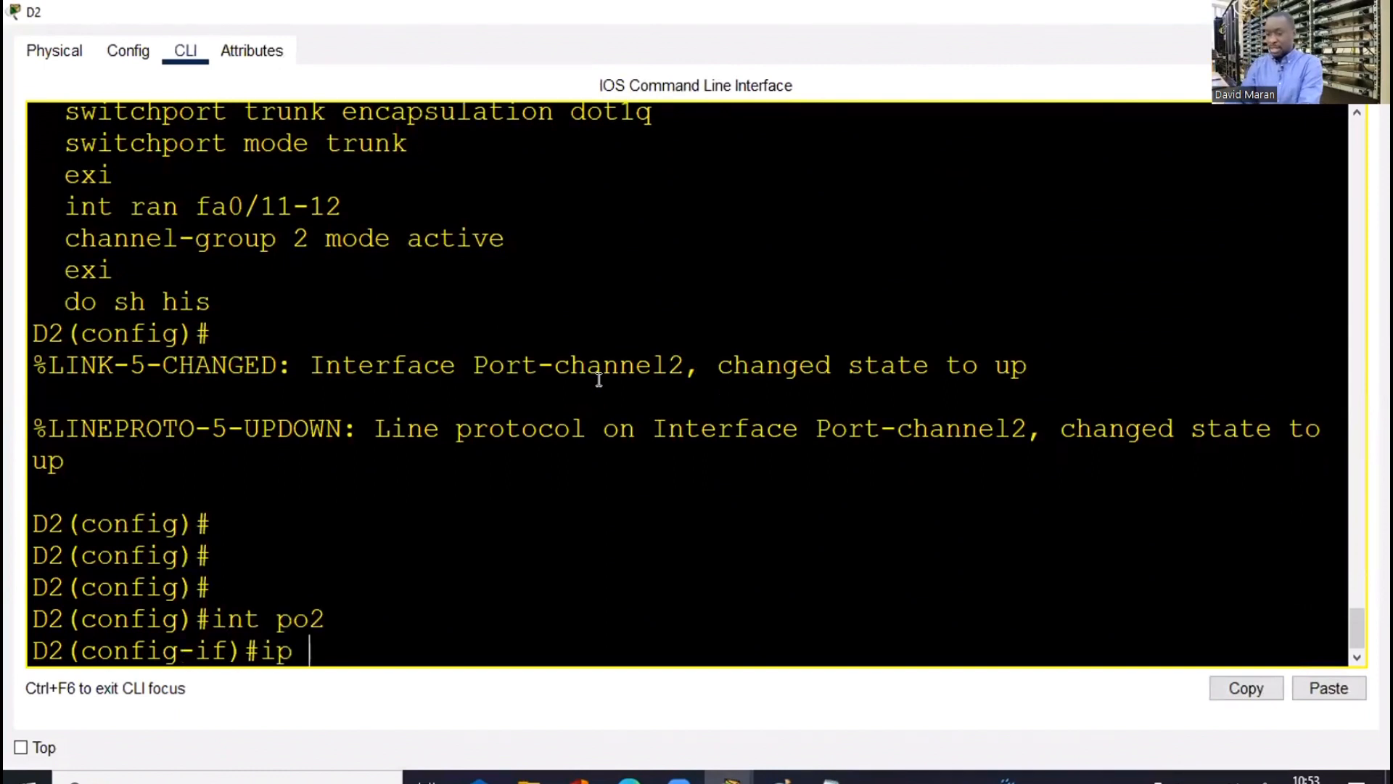
key(BackSpace)
key(BackSpace)
key(BackSpace)
text(no)
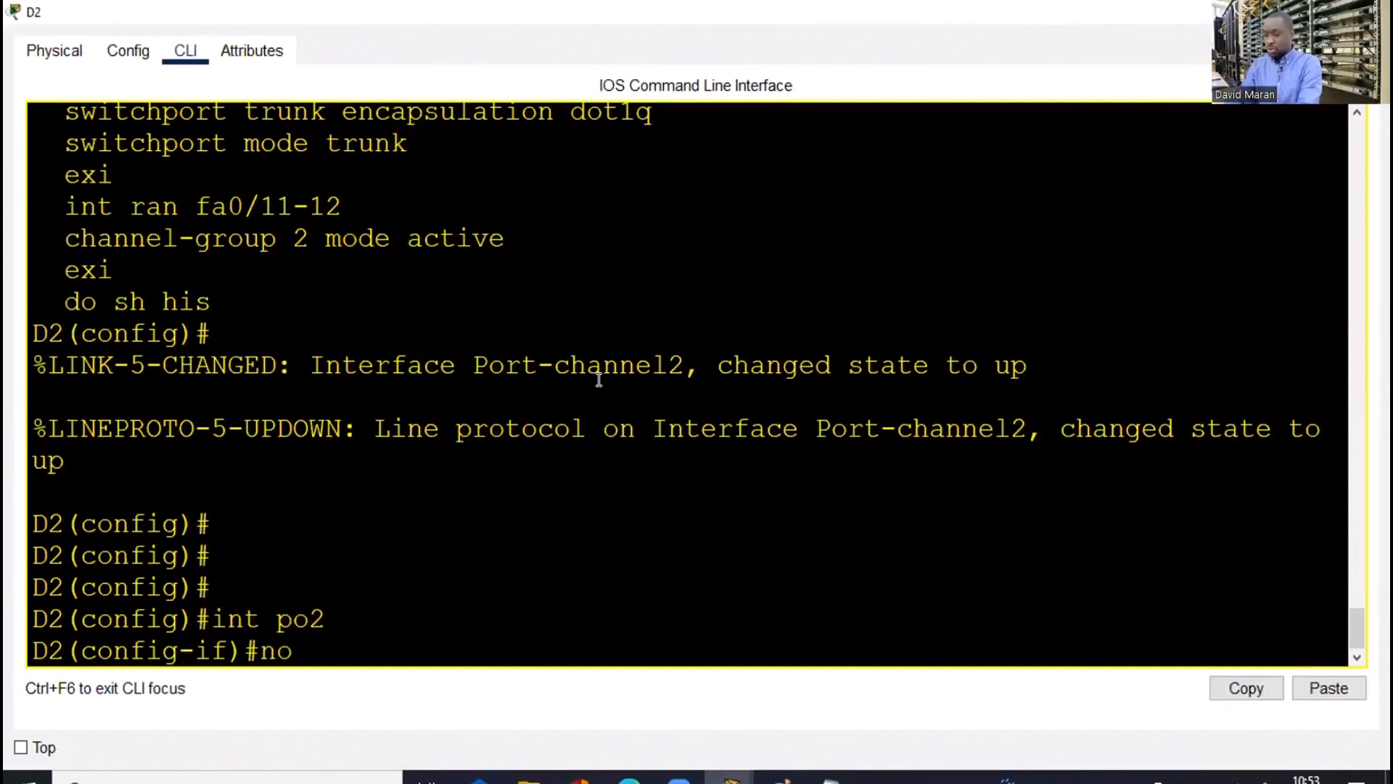
text( swi)
key(Tab)
key(Return)
key(Return)
key(Return)
key(Return)
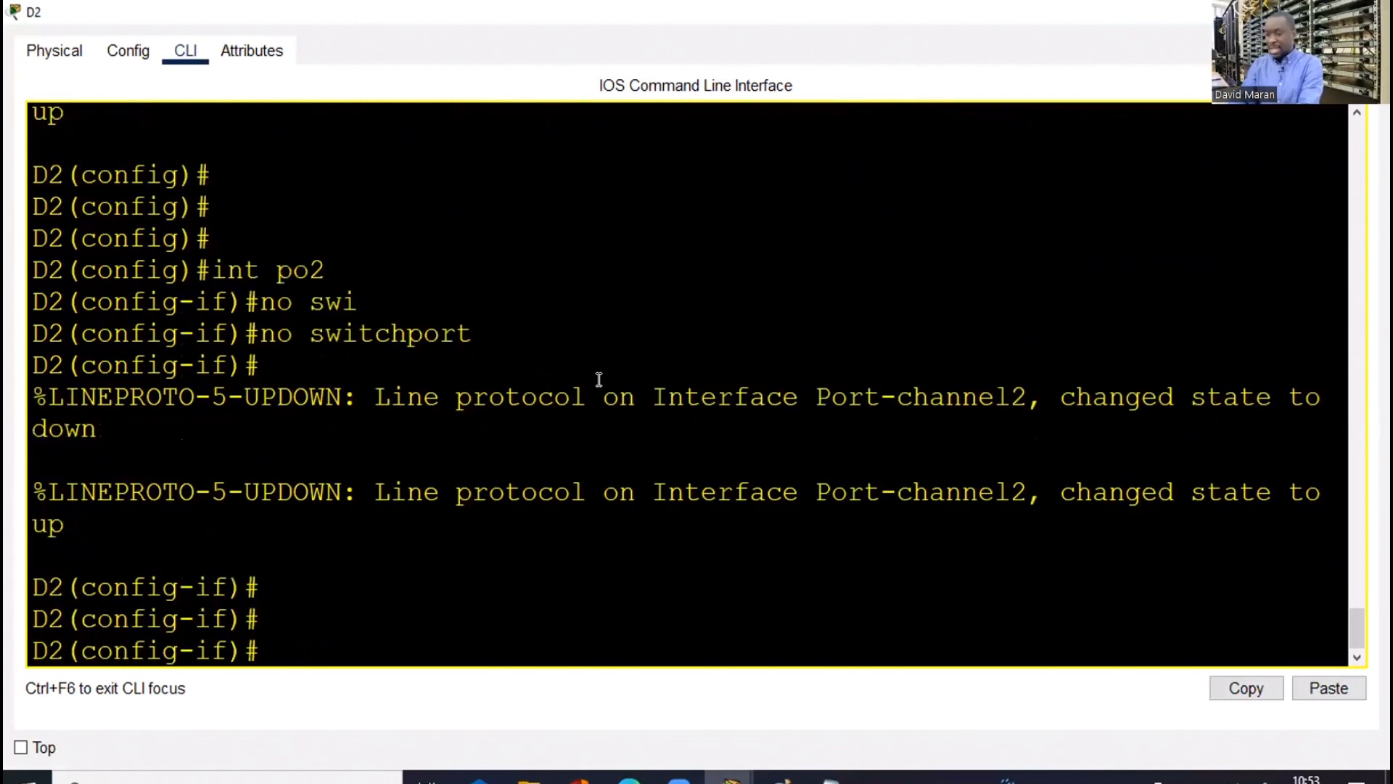
Assign 2.2.2.1 255.255.255.252 to D2's Port-channel2 and exit the interface
text(ip add)
key(Tab)
text(2.2.)
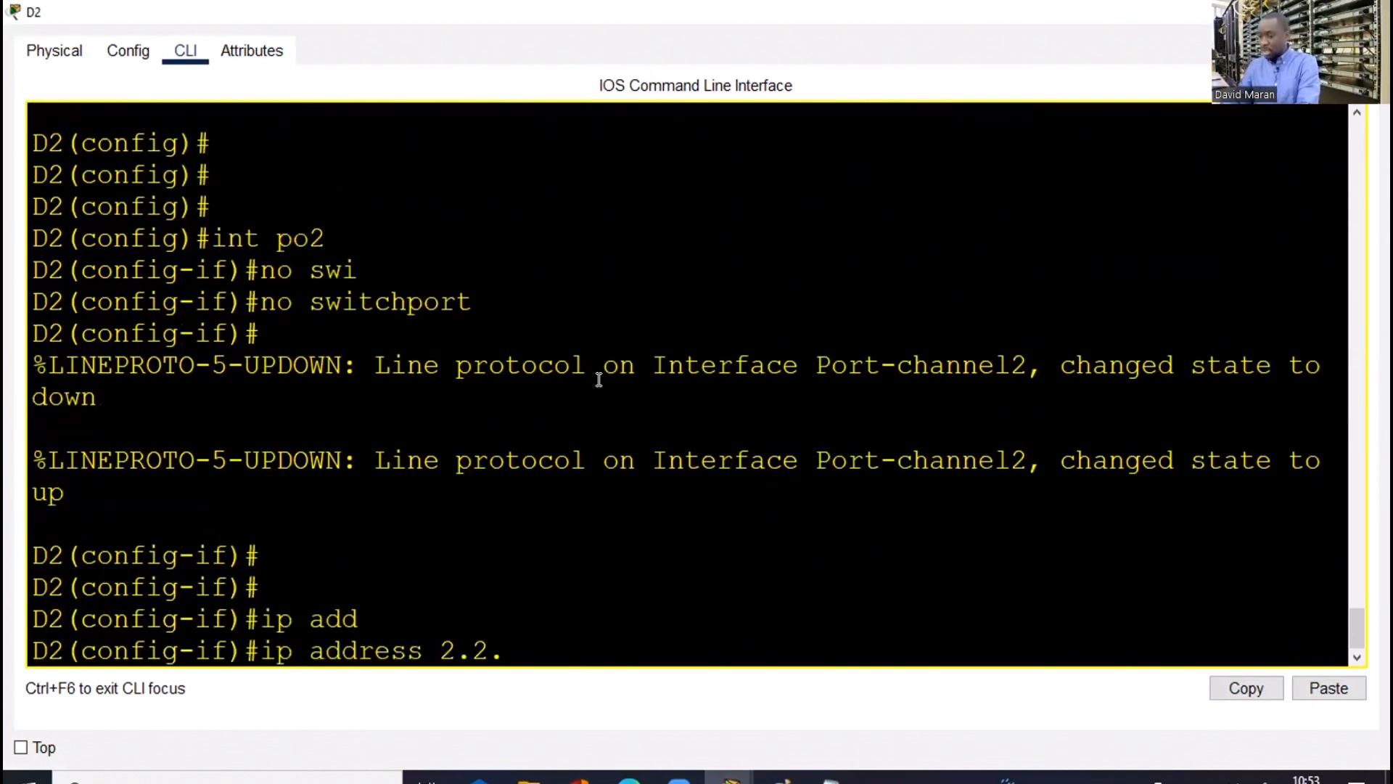
text(2.1 1)
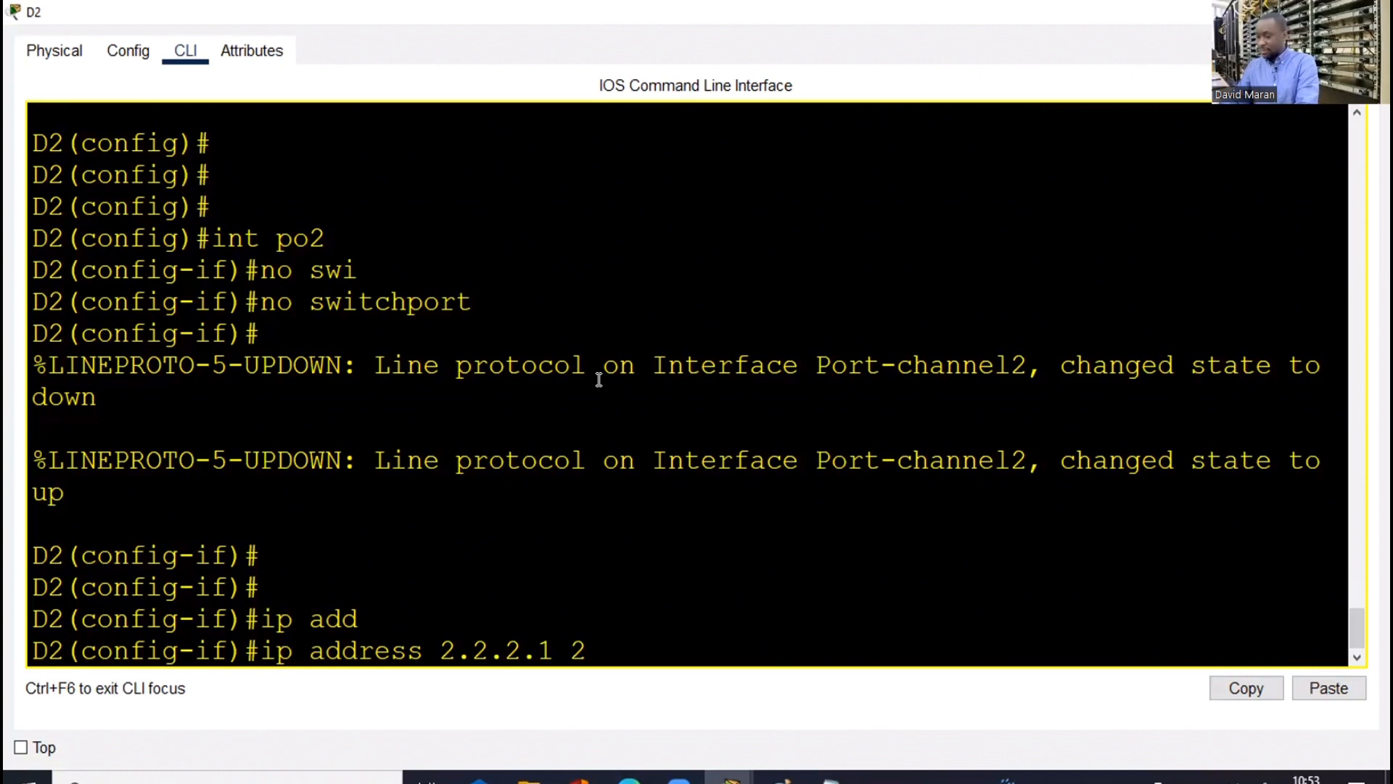
text(55.255)
key(Return)
text(.02)
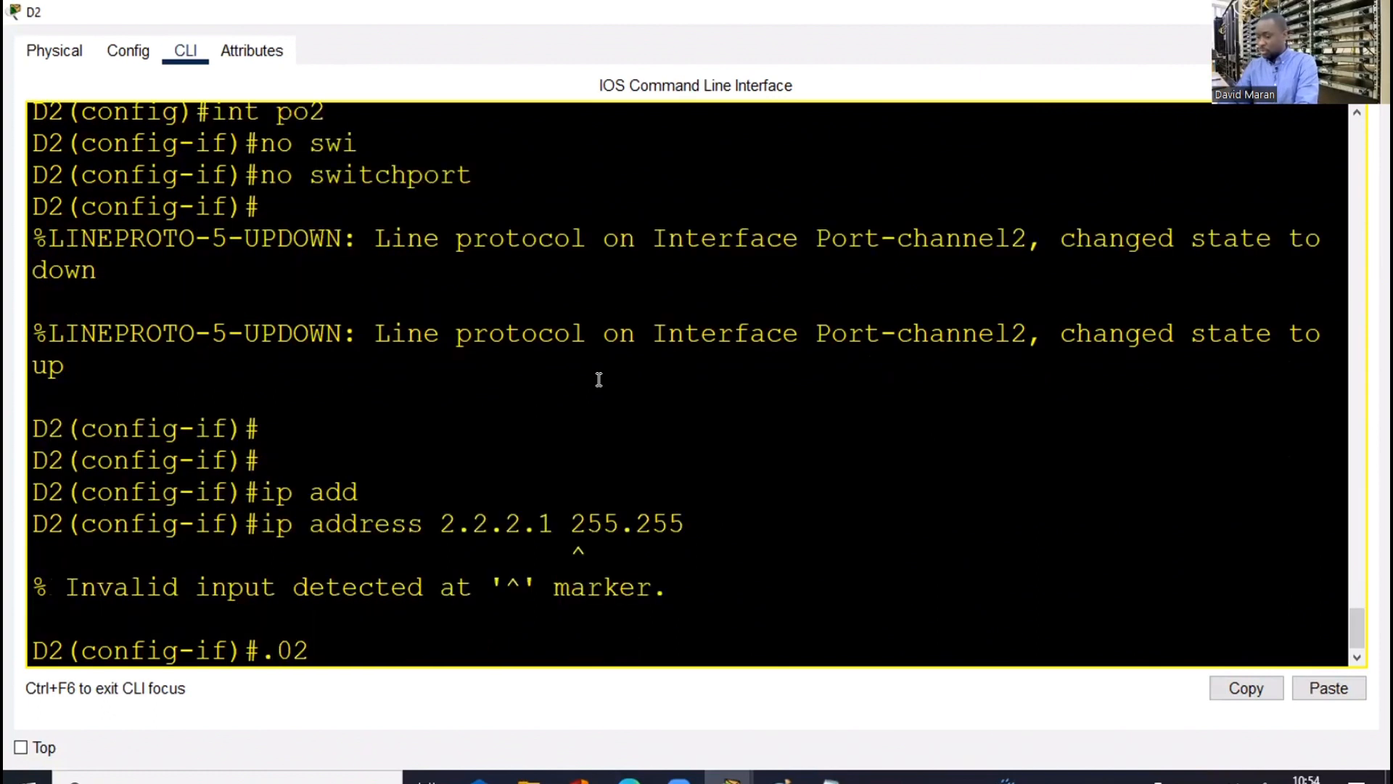
key(BackSpace)
key(BackSpace)
key(Up)
text(.)
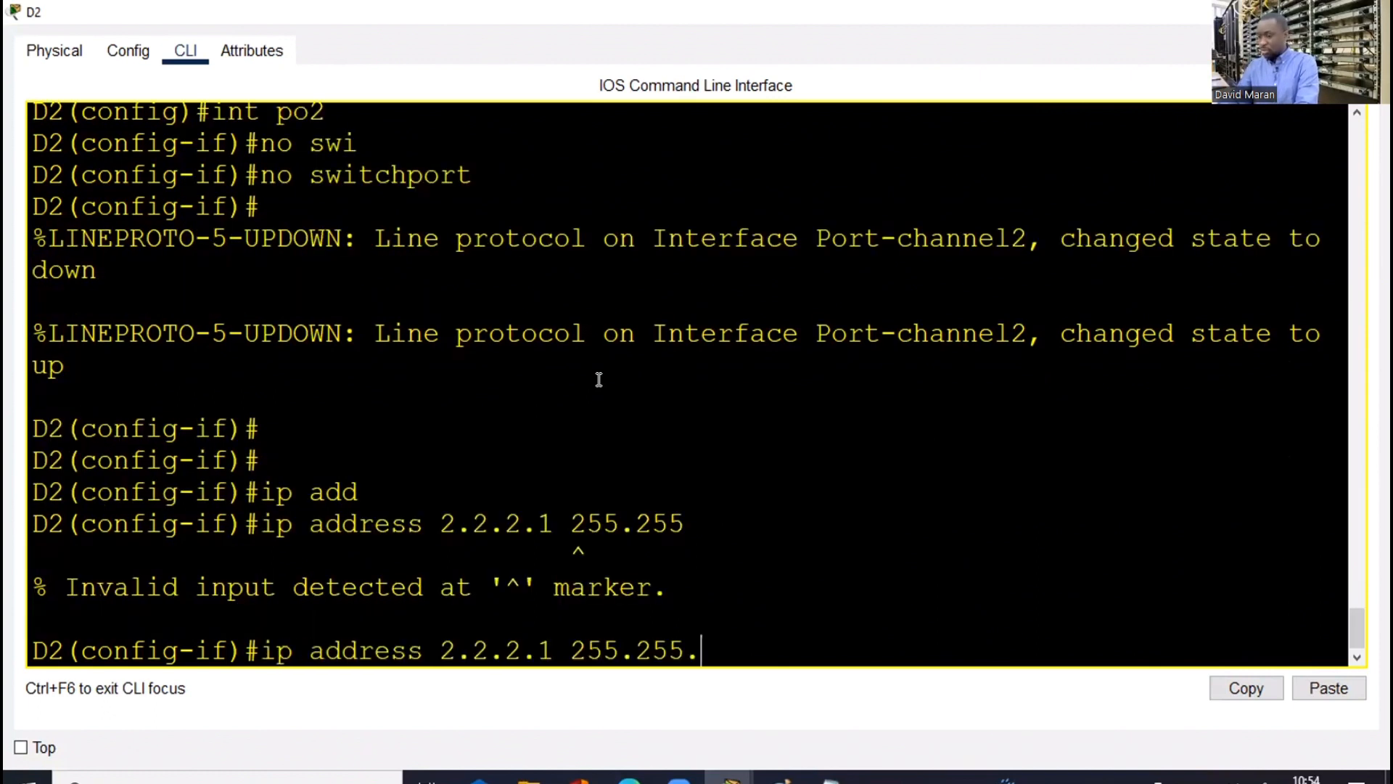
text(255.25)
text(2)
key(Return)
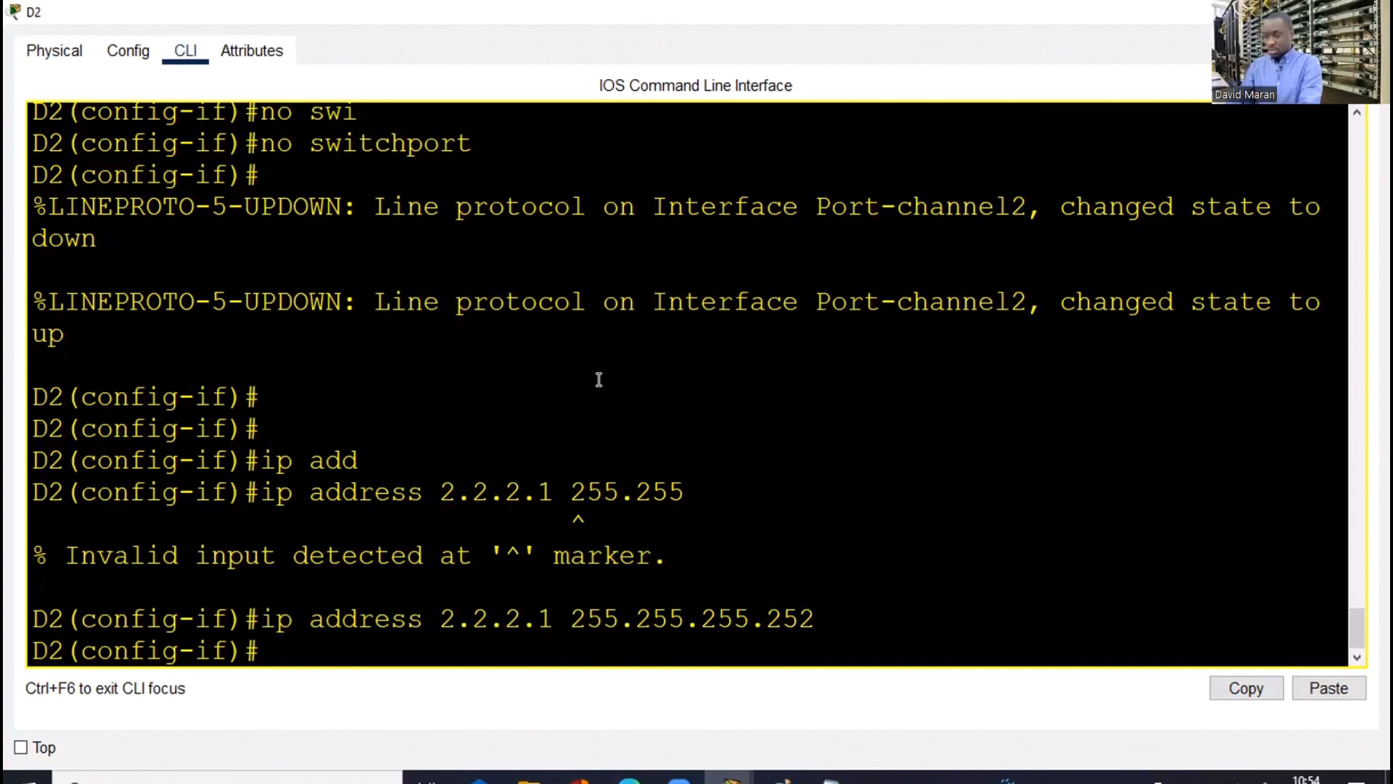
text(exi)
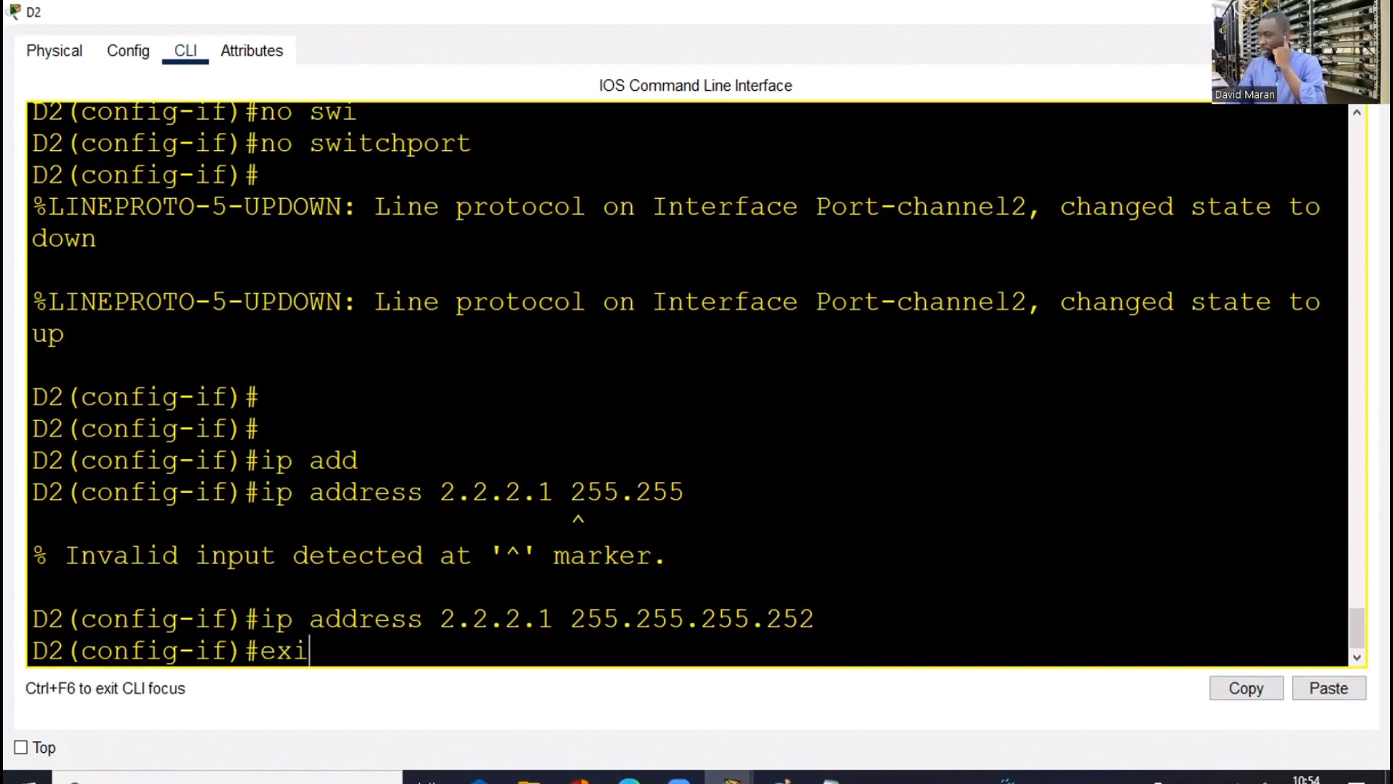
key(Return)
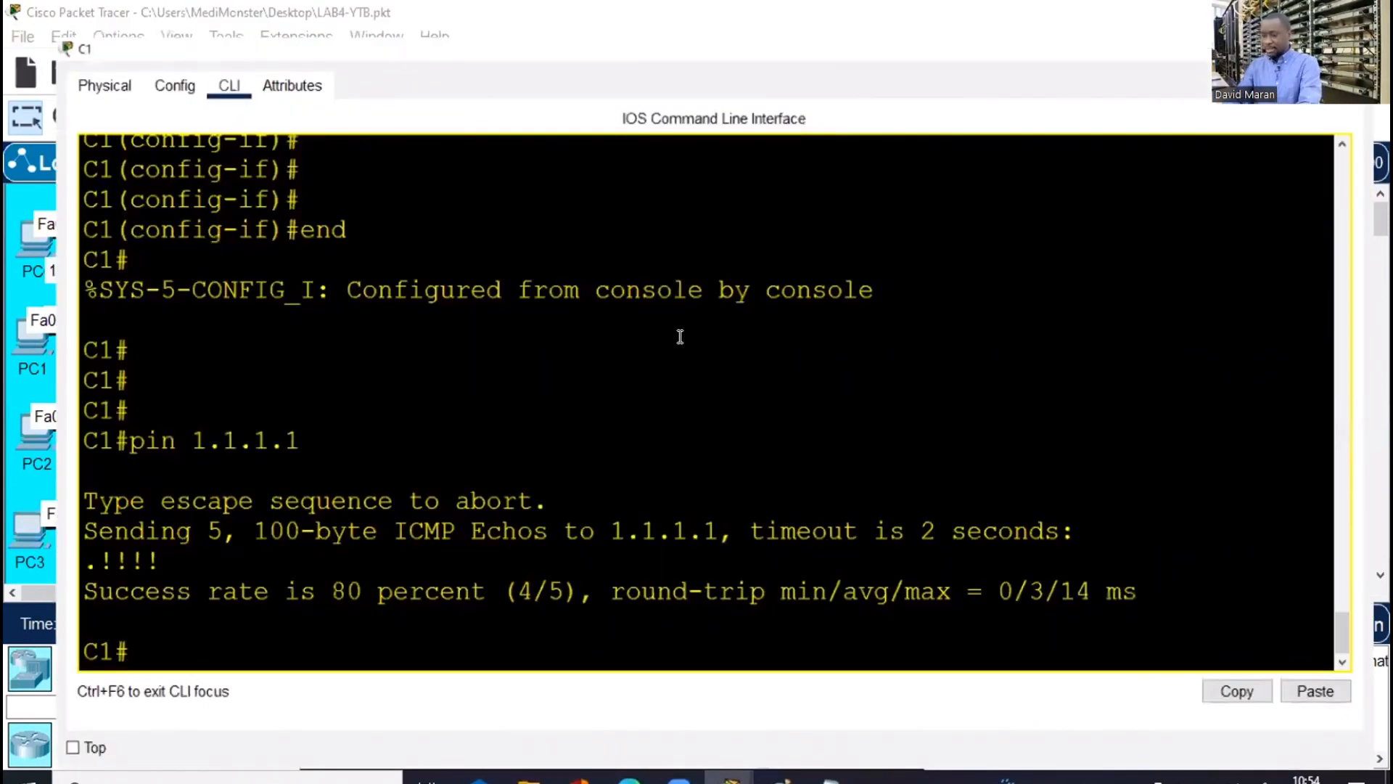
On C1, enter Port-channel2 configuration and make it routed with no switchport
key(Return)
text(conf )
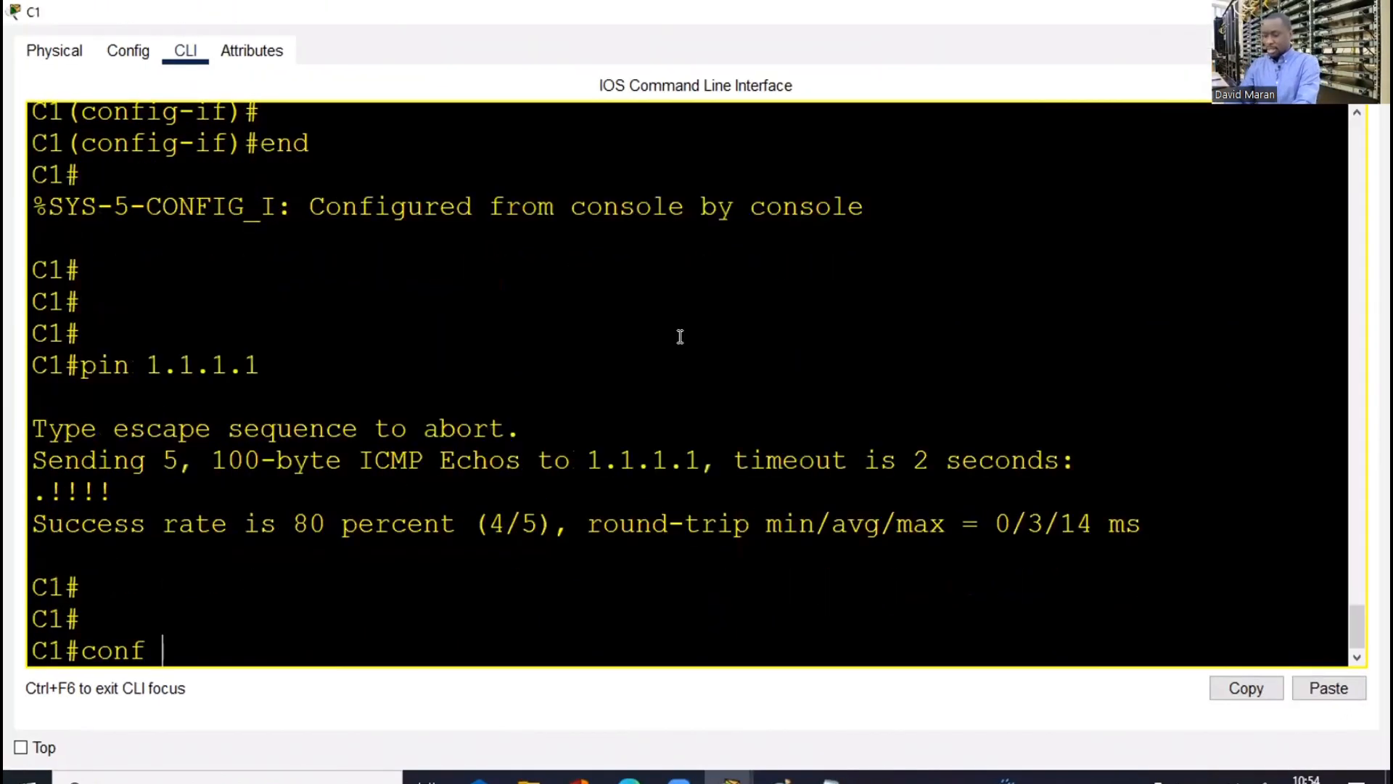
text(t)
key(Return)
text(int po)
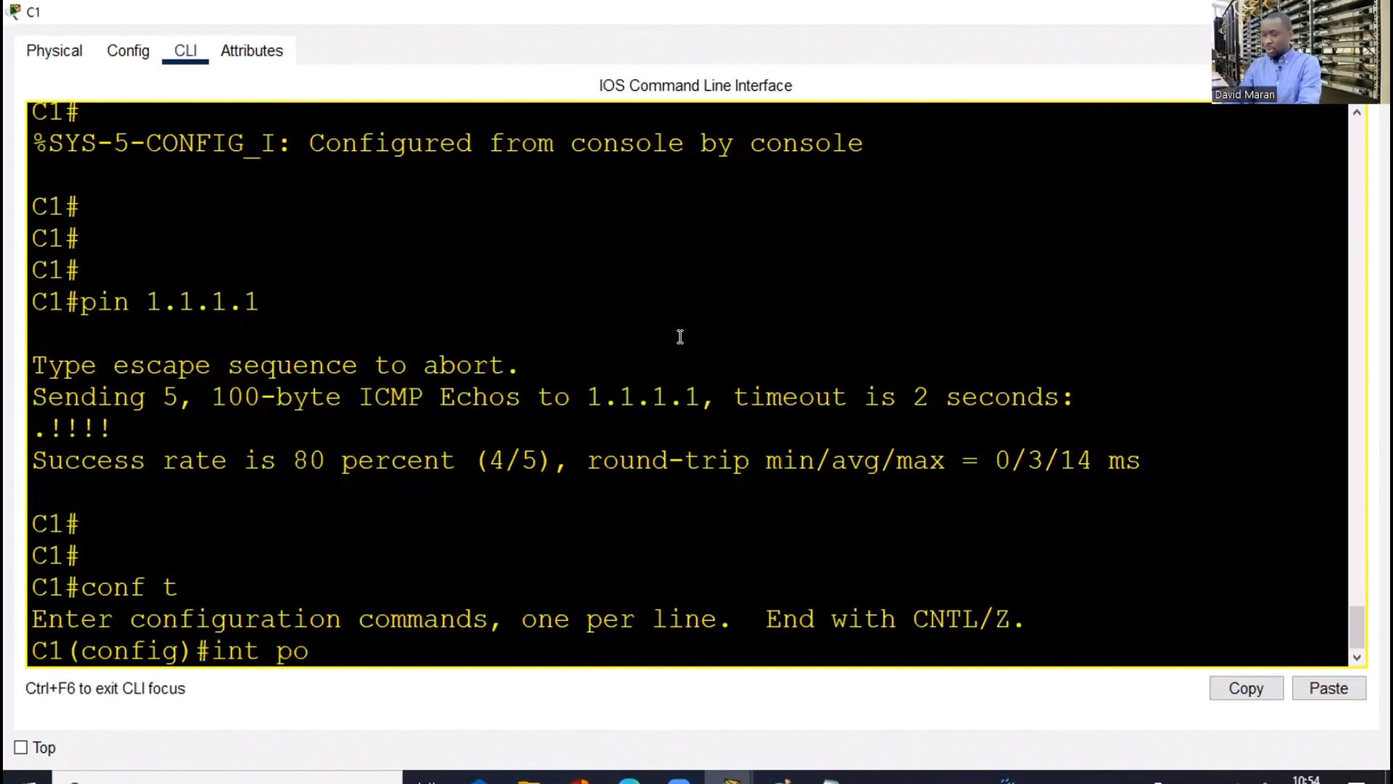
text(2)
key(Return)
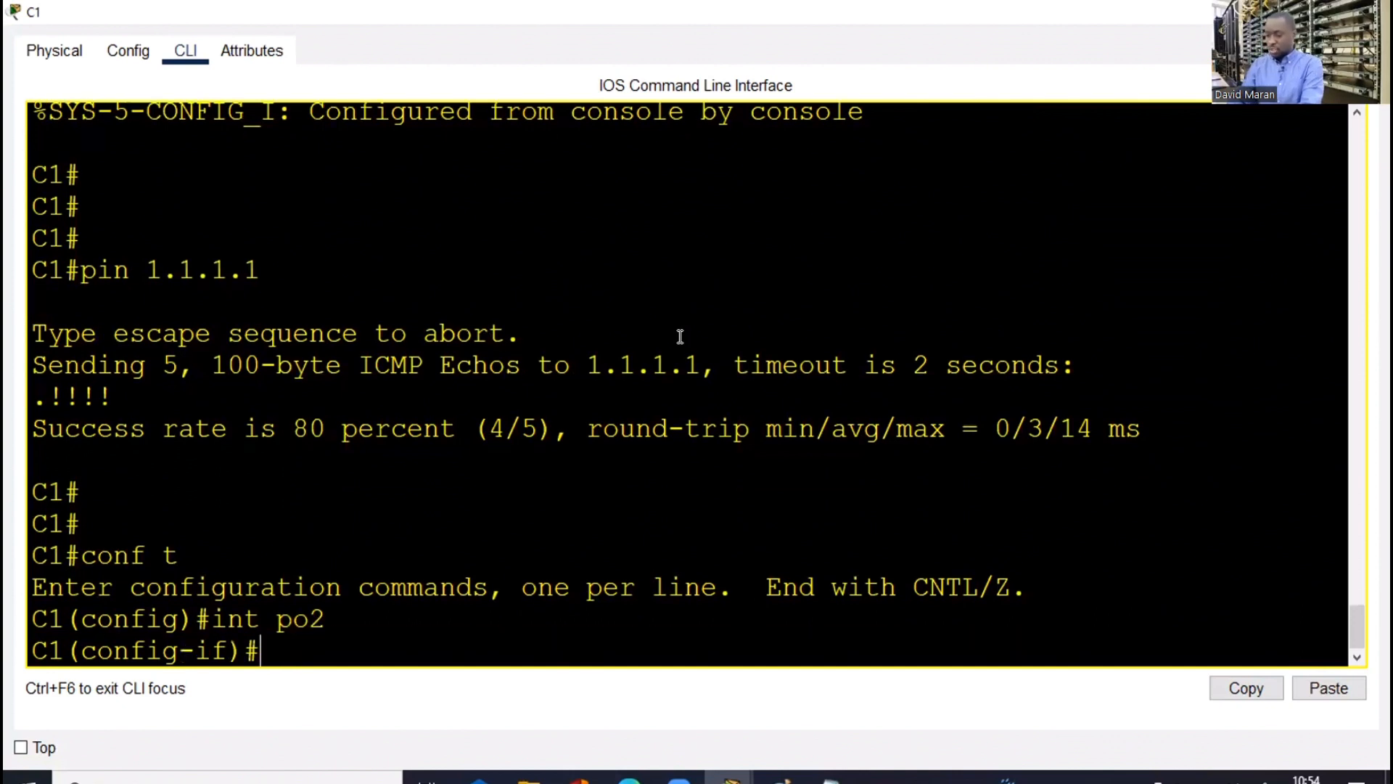
text(no swi)
key(Tab)
key(Return)
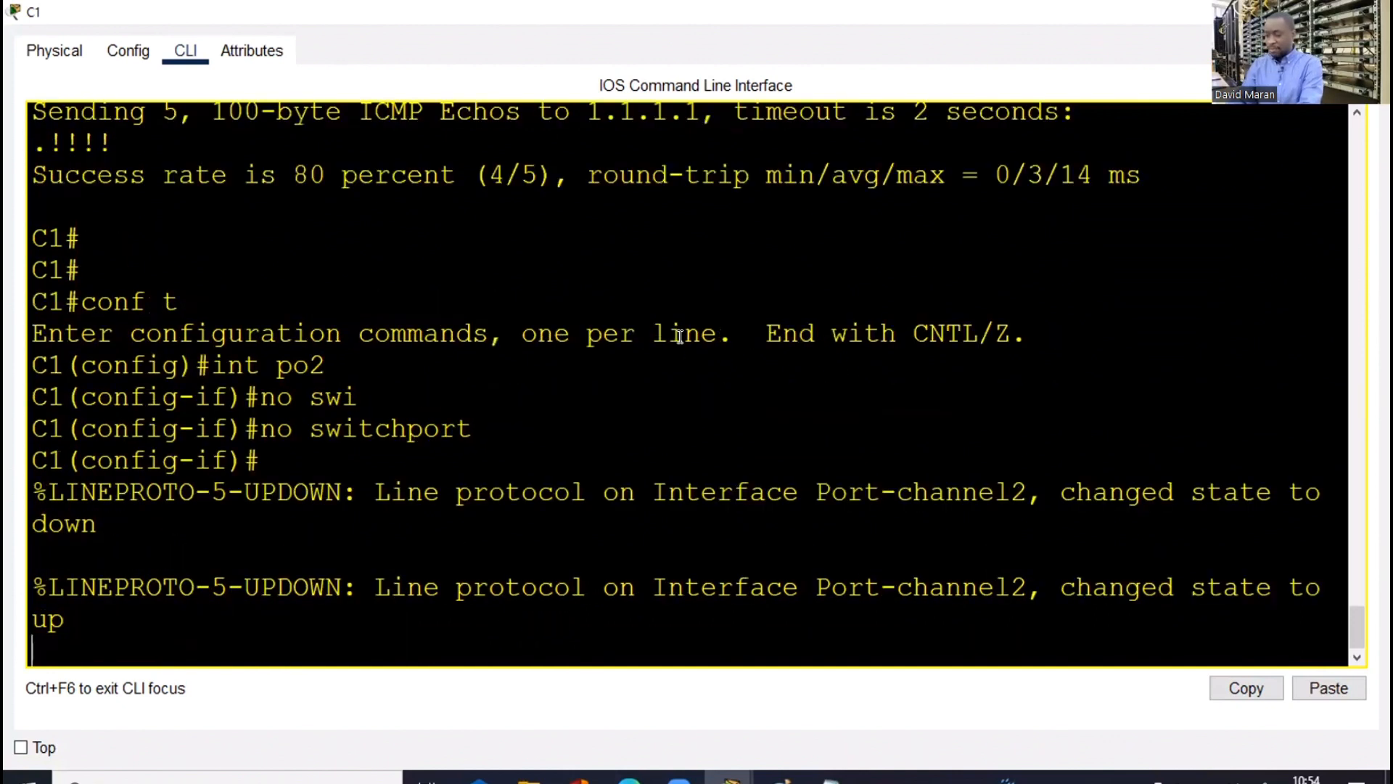
Assign 2.2.2.2 255.255.255.252, end configuration, and type a ping to 2.2.2.1
key(Return)
key(Return)
key(Return)
text(ip add)
key(Tab)
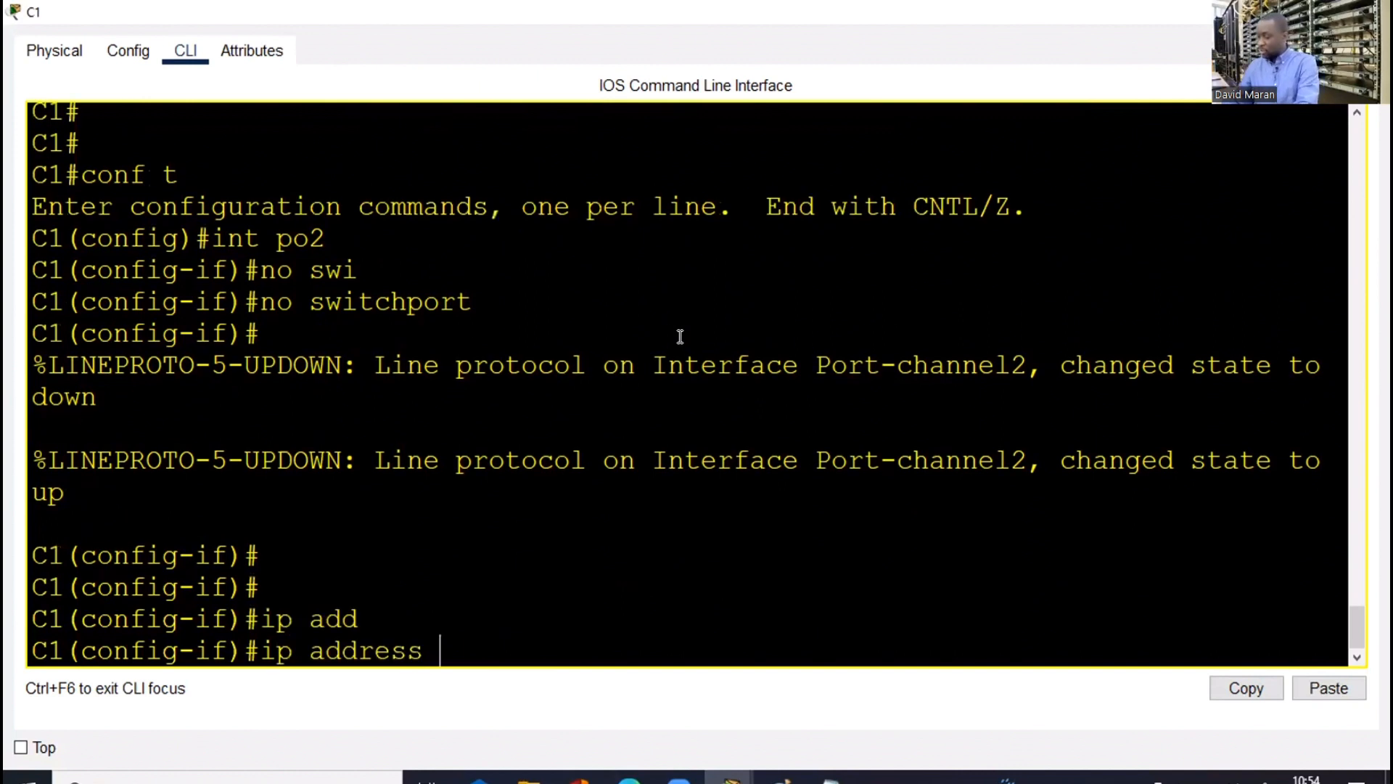
text(2.2.2.2)
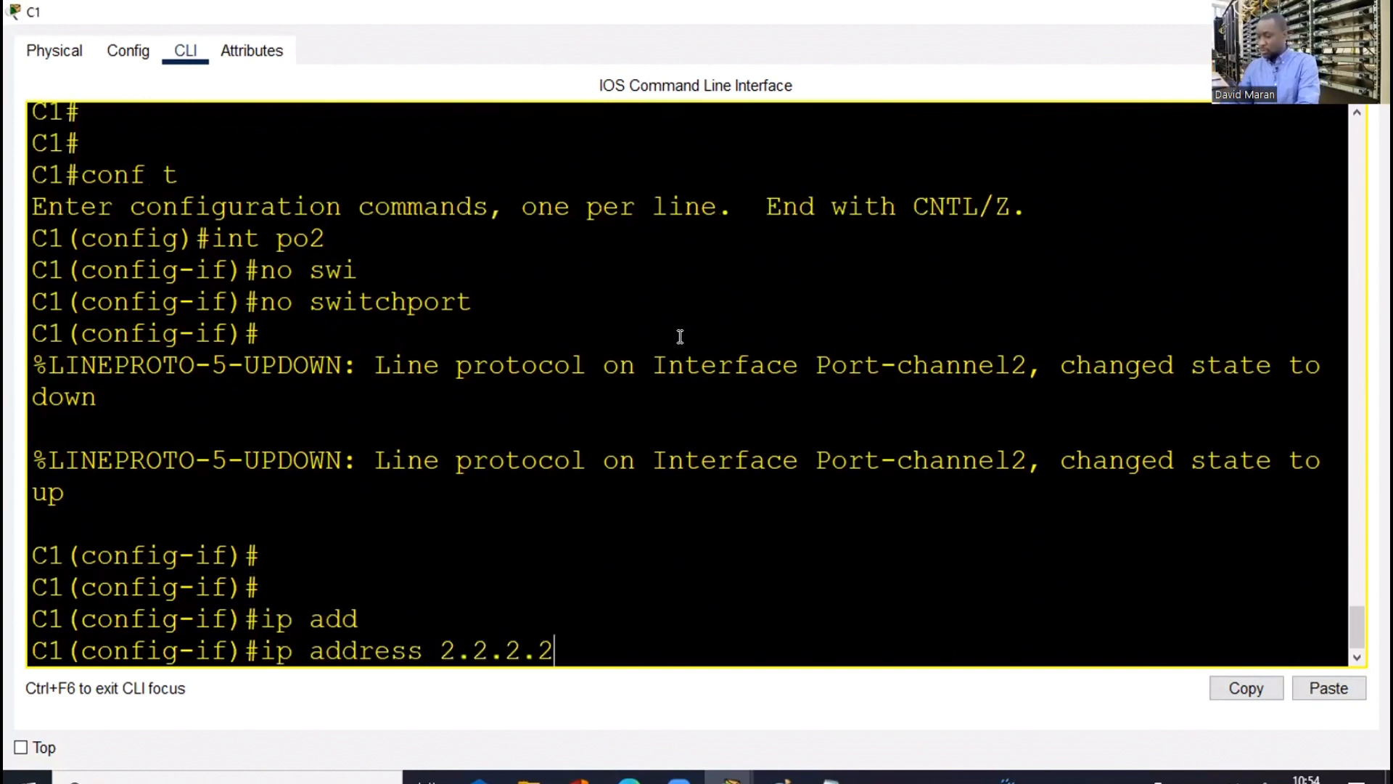
text( 255.255.255)
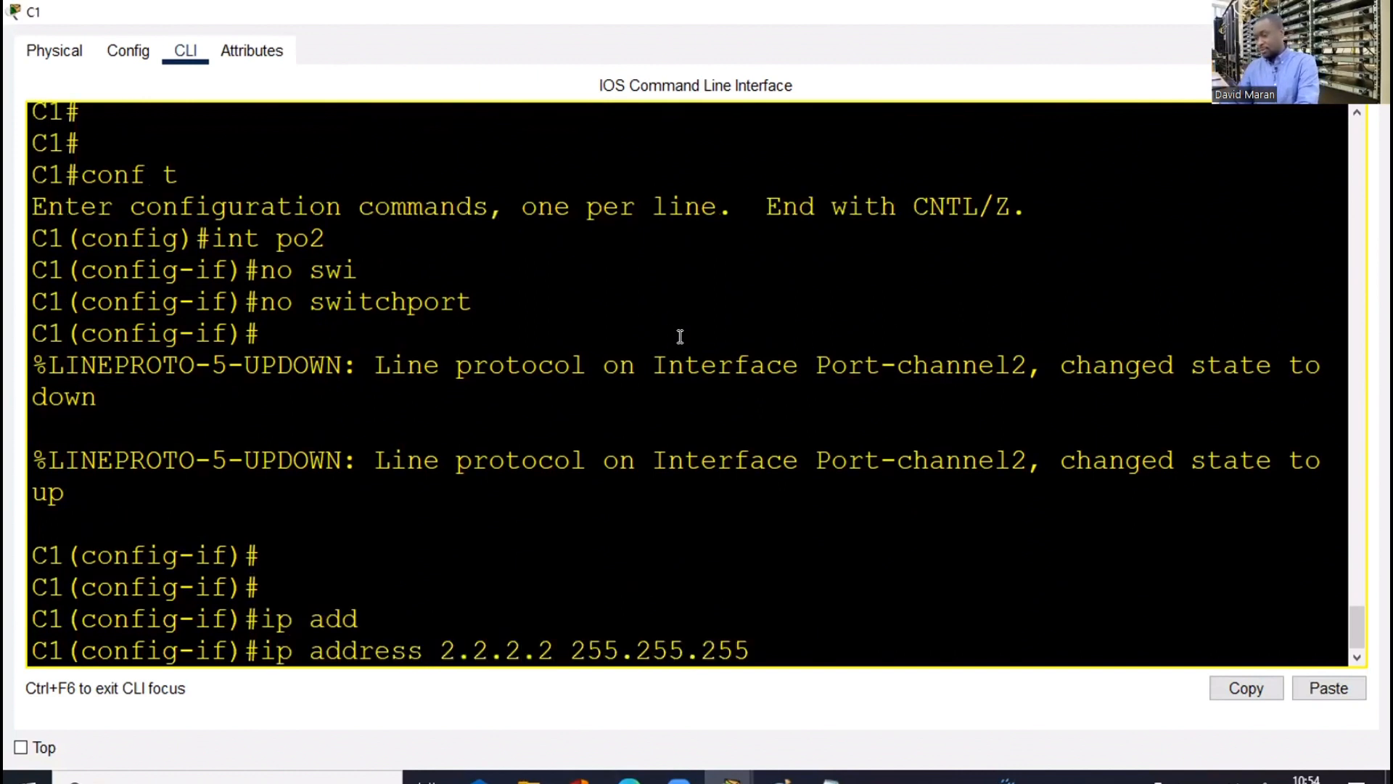
text(.25)
text(25)
key(Return)
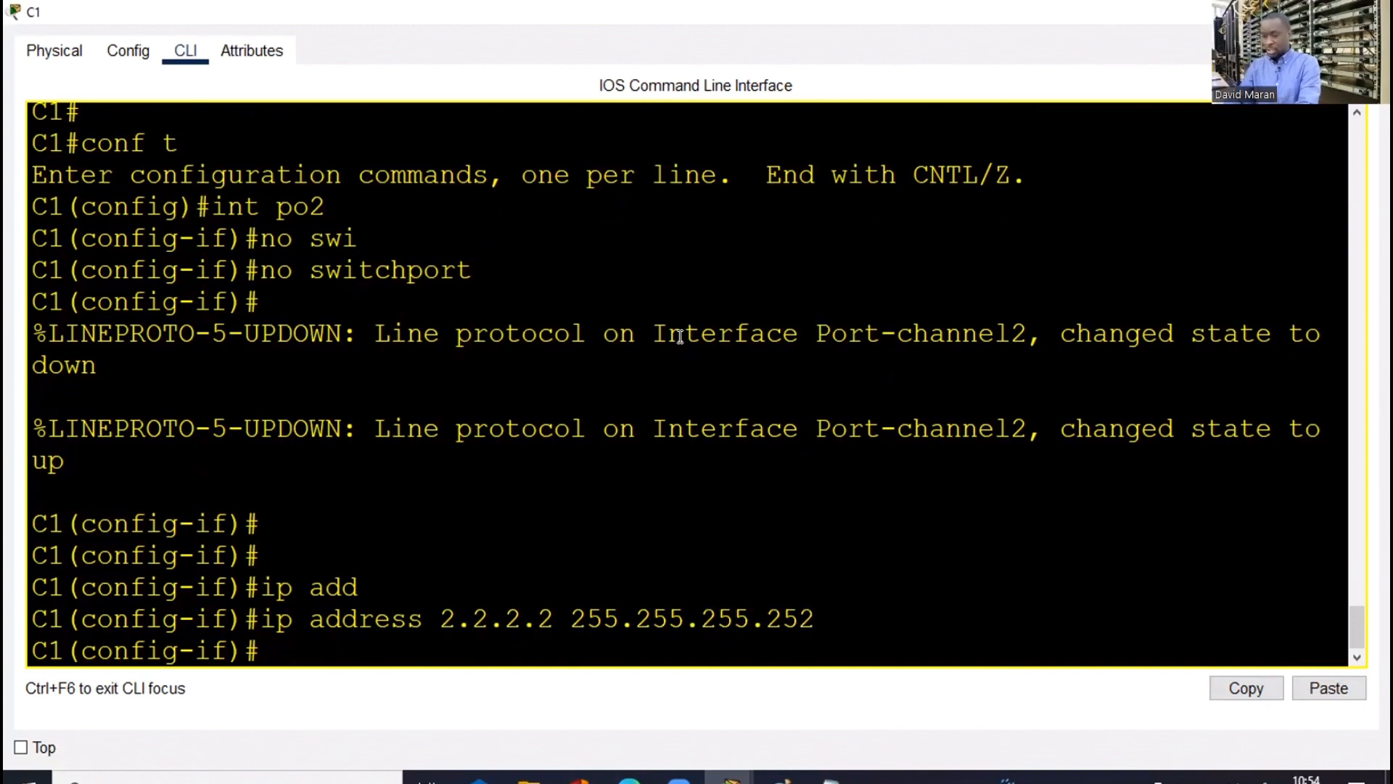
text(end)
key(Return)
key(Return)
key(Return)
key(Return)
text(pin)
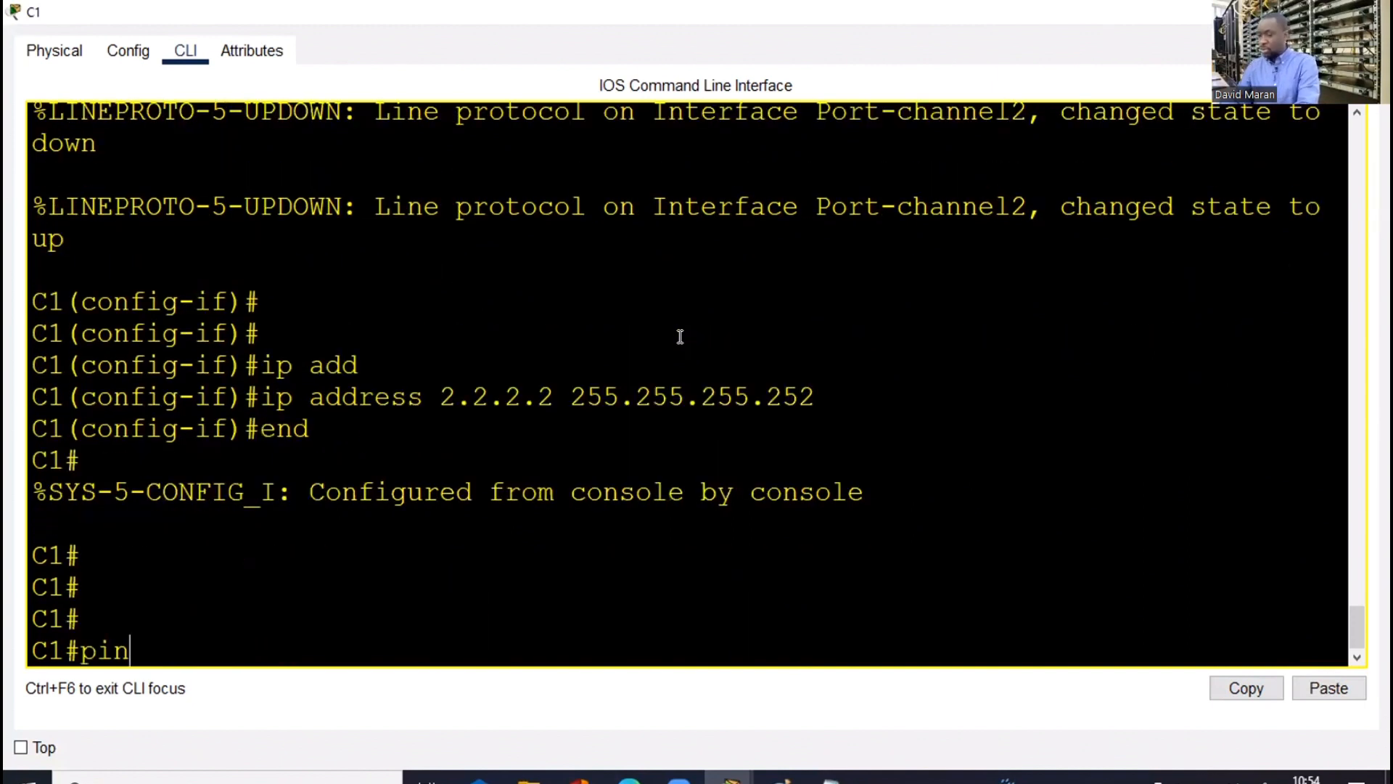
text( 2.2.2.1)
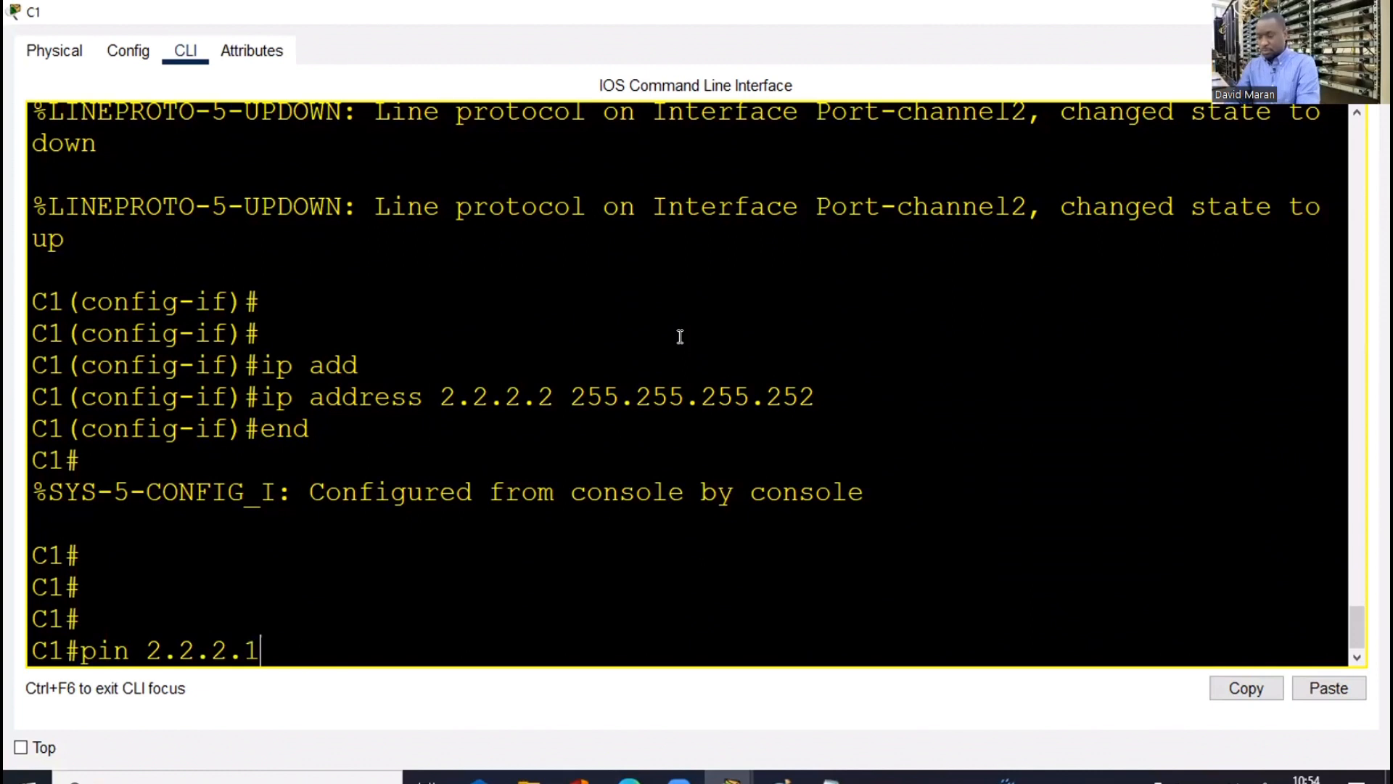
Ping D2 at 2.2.2.1 from C1 (4/5 success) and close C1's window
key(Return)
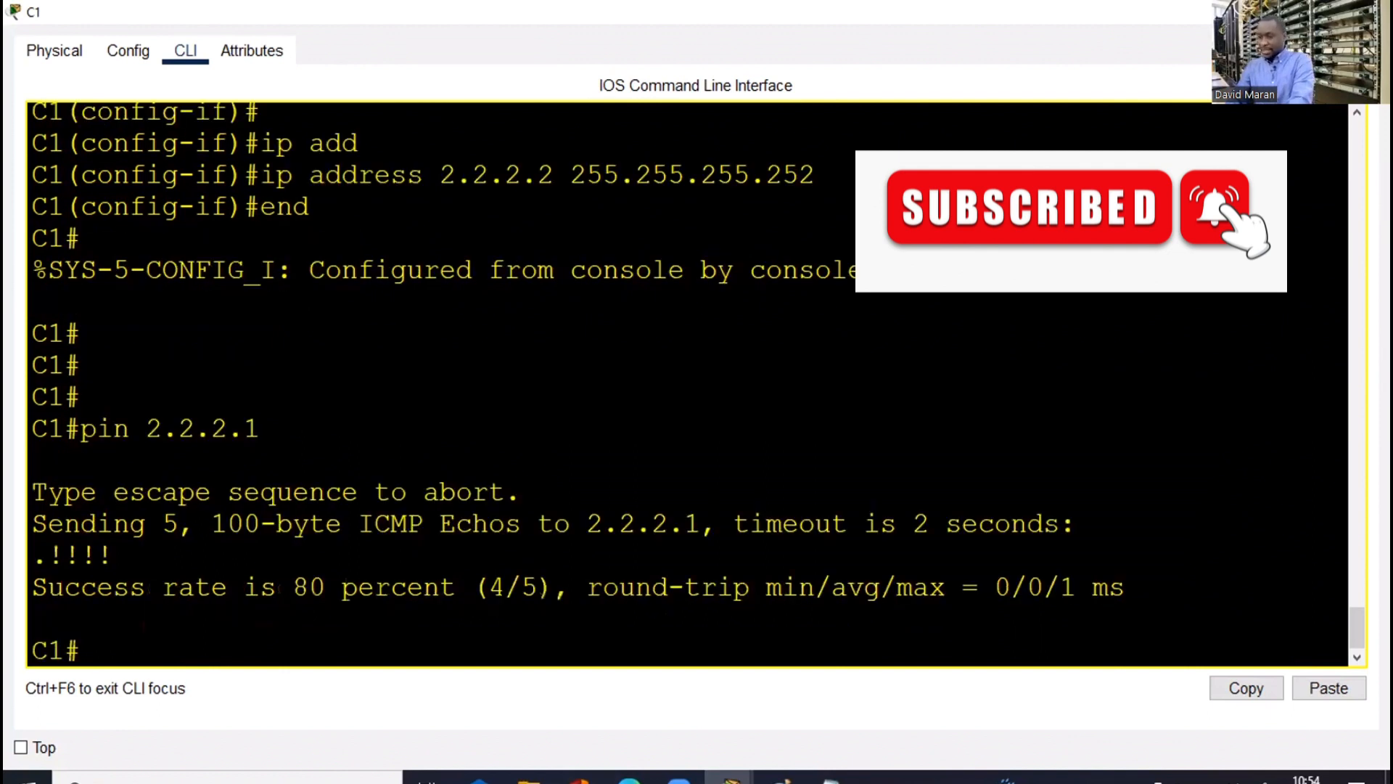
click(1273, 12)
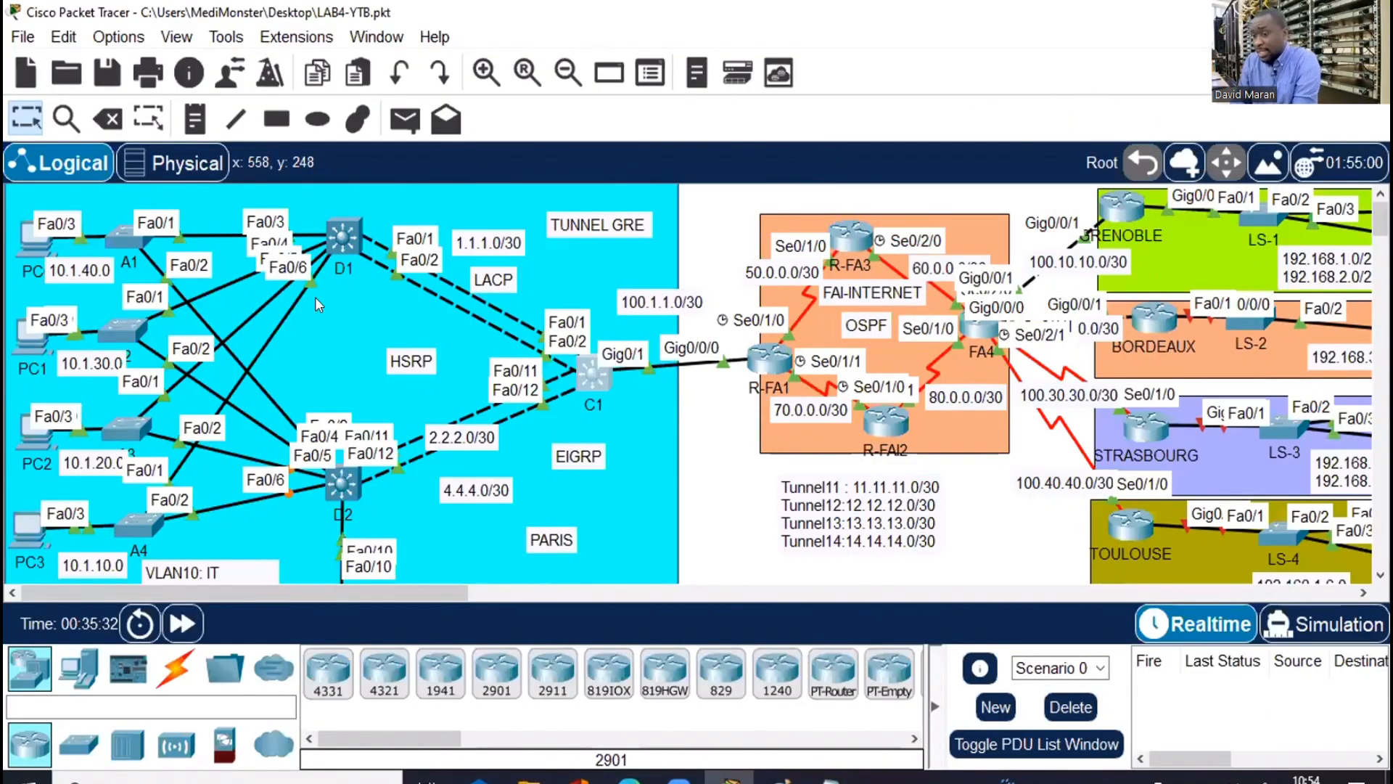
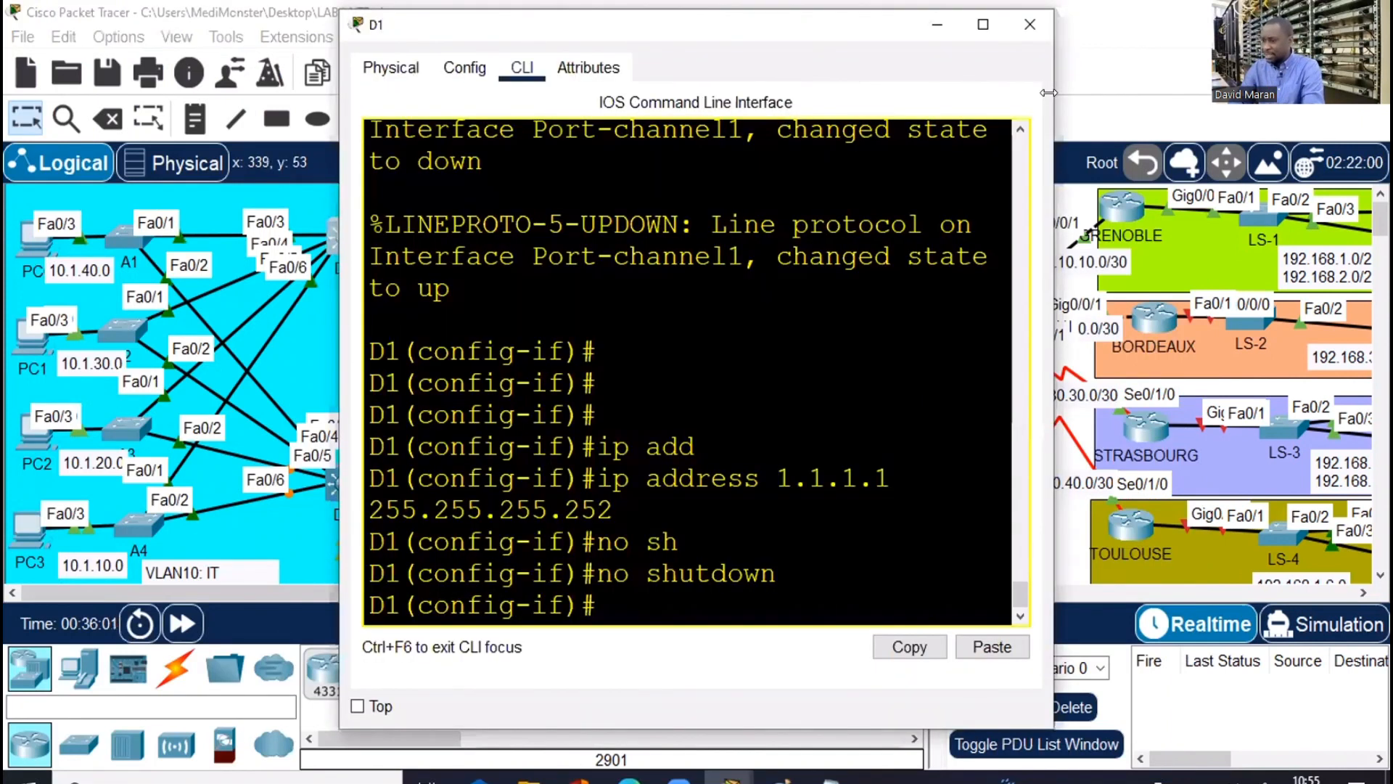
Exit D1's port-channel interface configuration and begin an 'int vlan' command
click(867, 379)
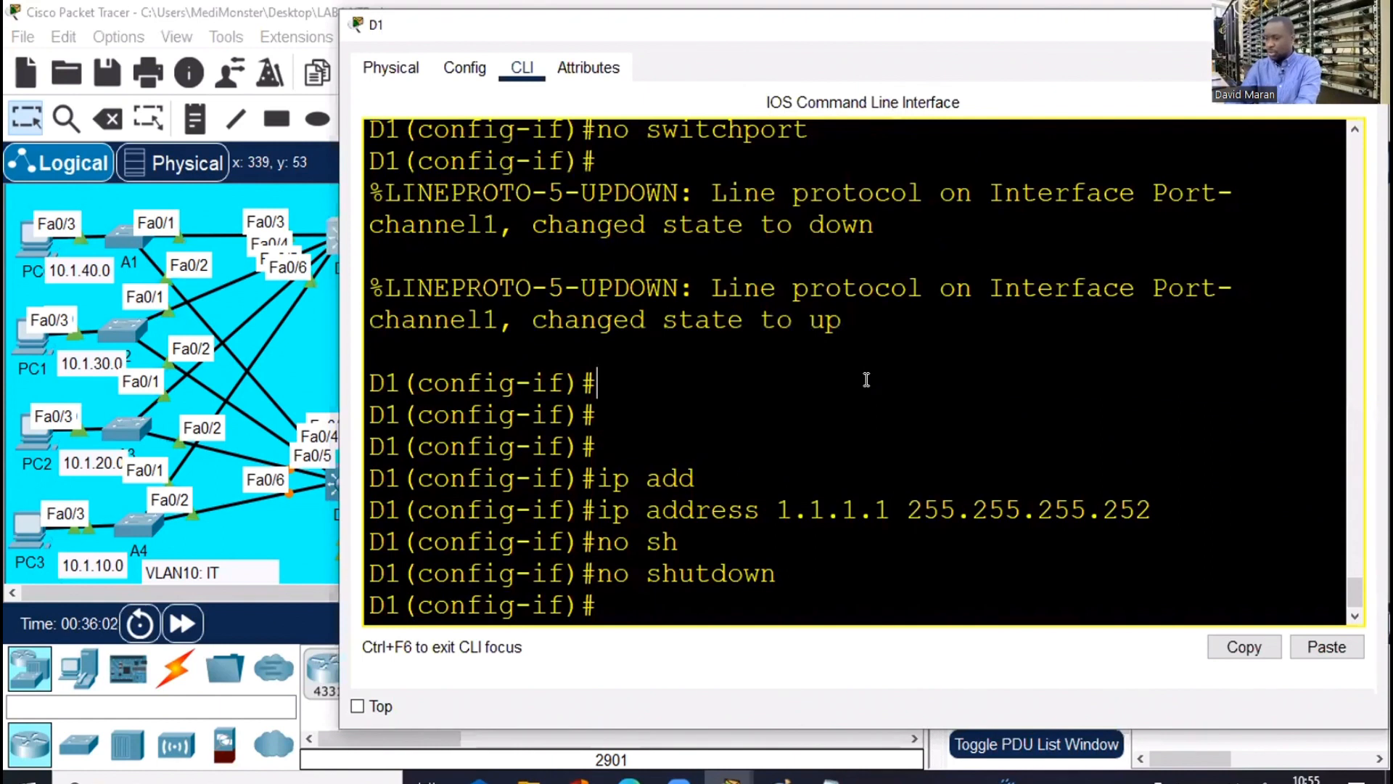
key(Return)
key(Return)
text(exi)
key(Return)
key(Return)
key(Return)
key(Return)
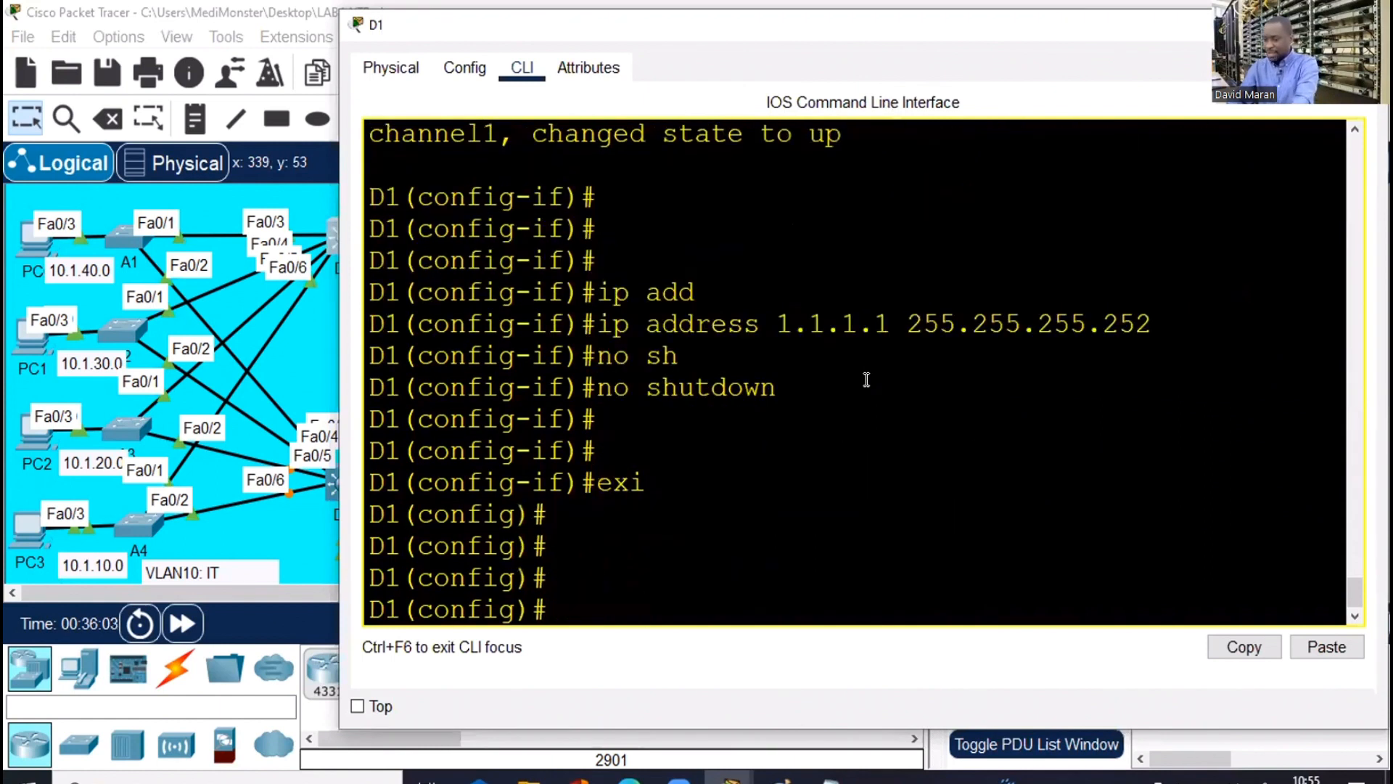
text(int vlan)
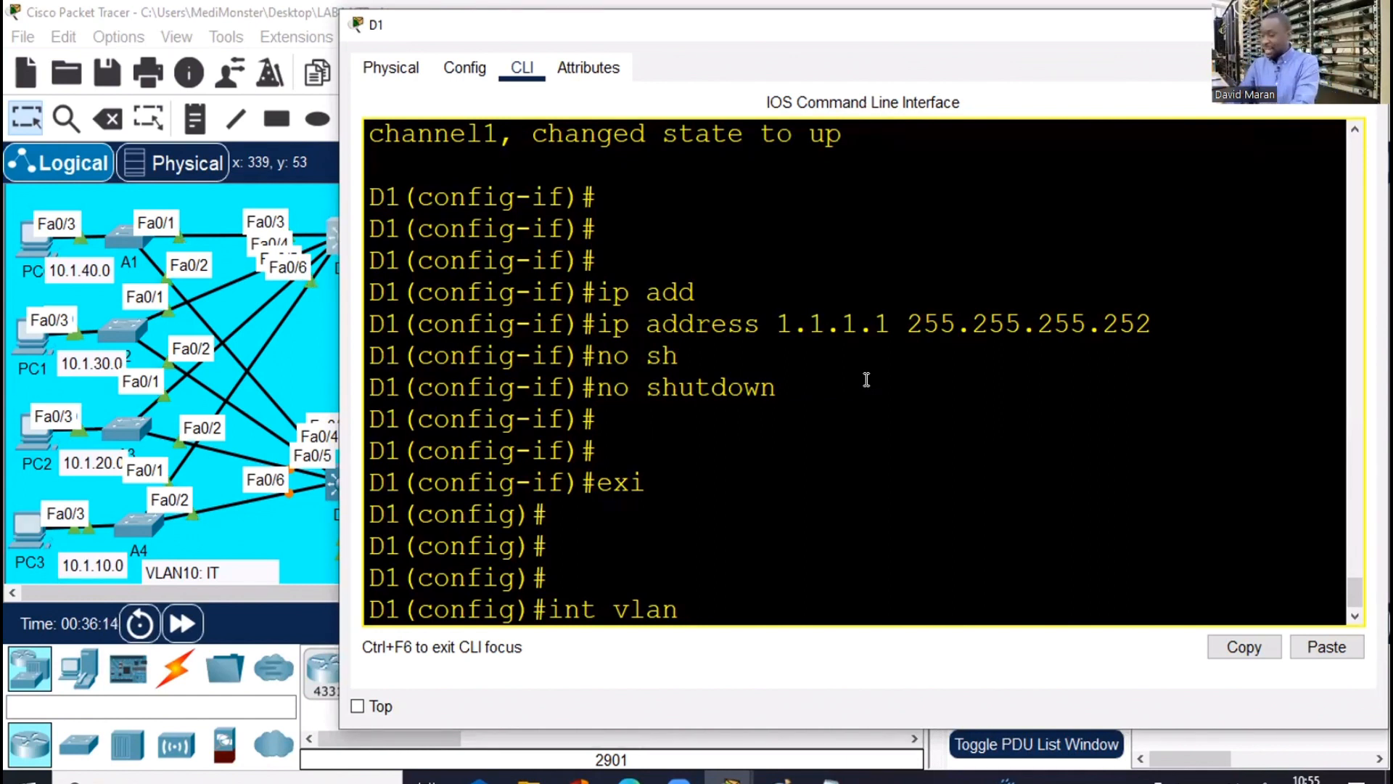
Create interface Vlan10 on D1, start an ip address command, and return to the topology
text(10)
key(Return)
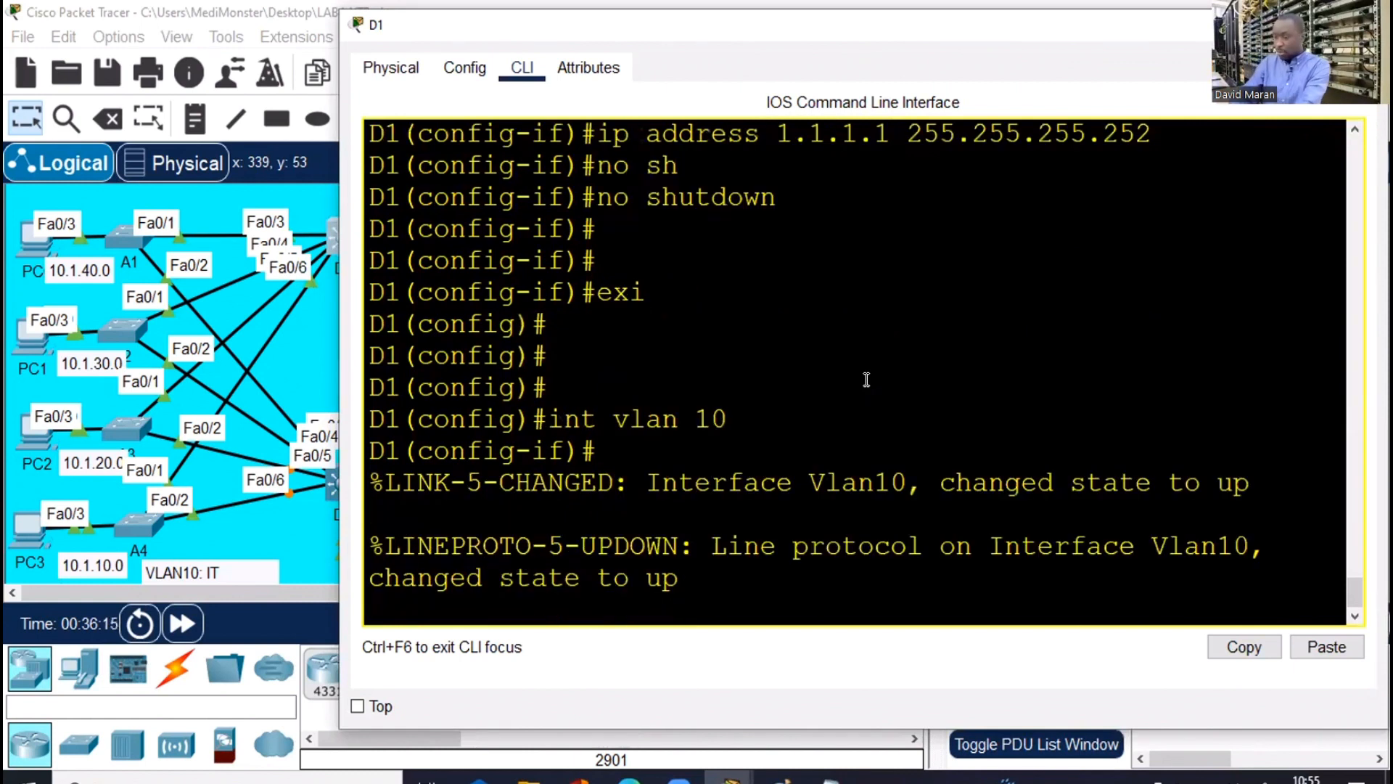
key(Return)
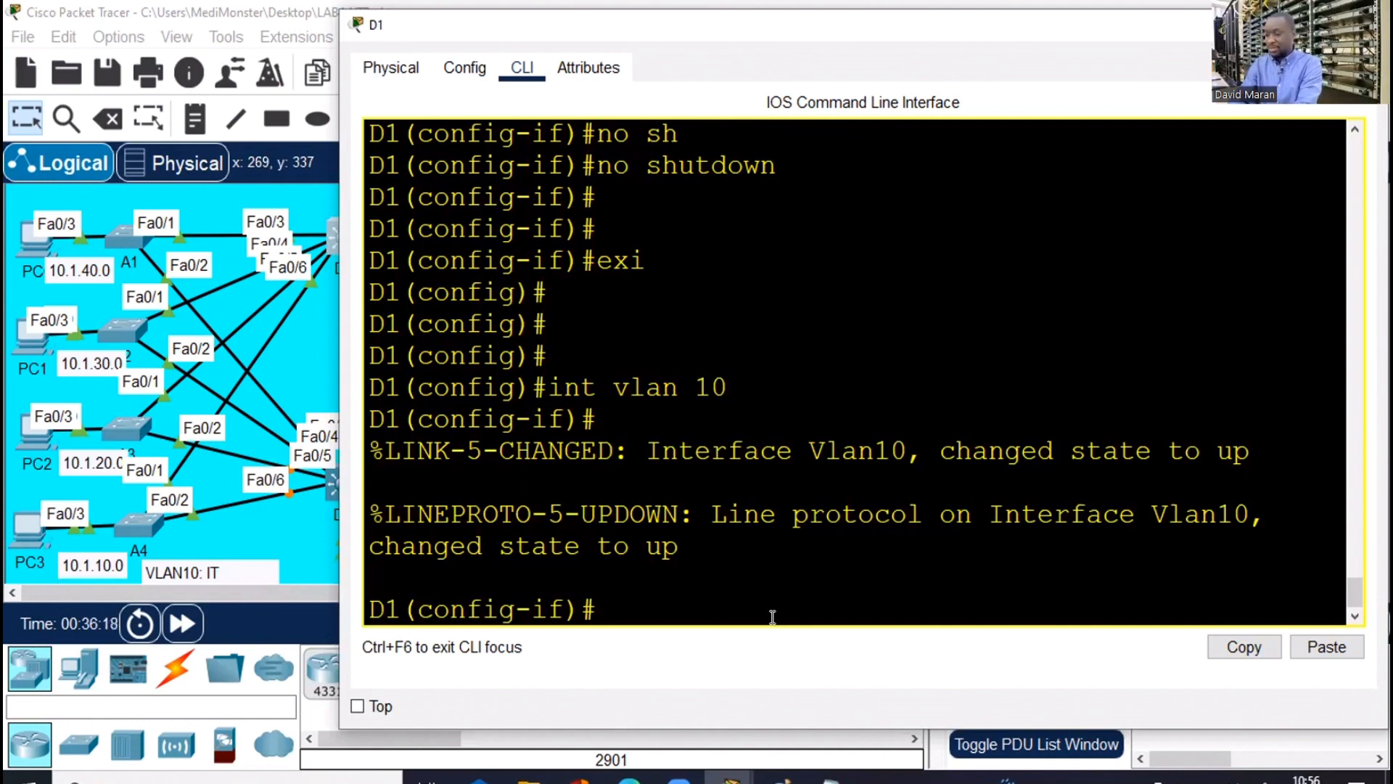
text(ip add)
key(Tab)
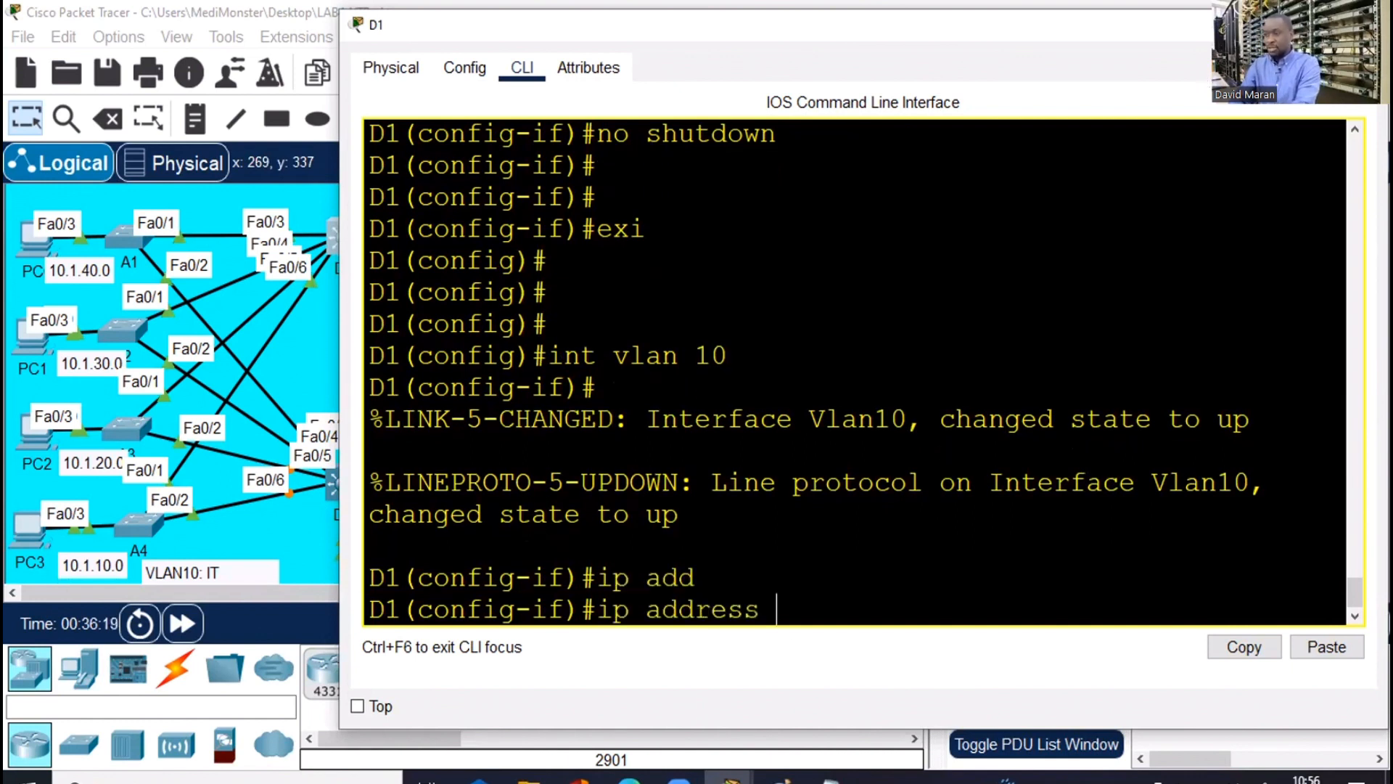
key(alt+Tab)
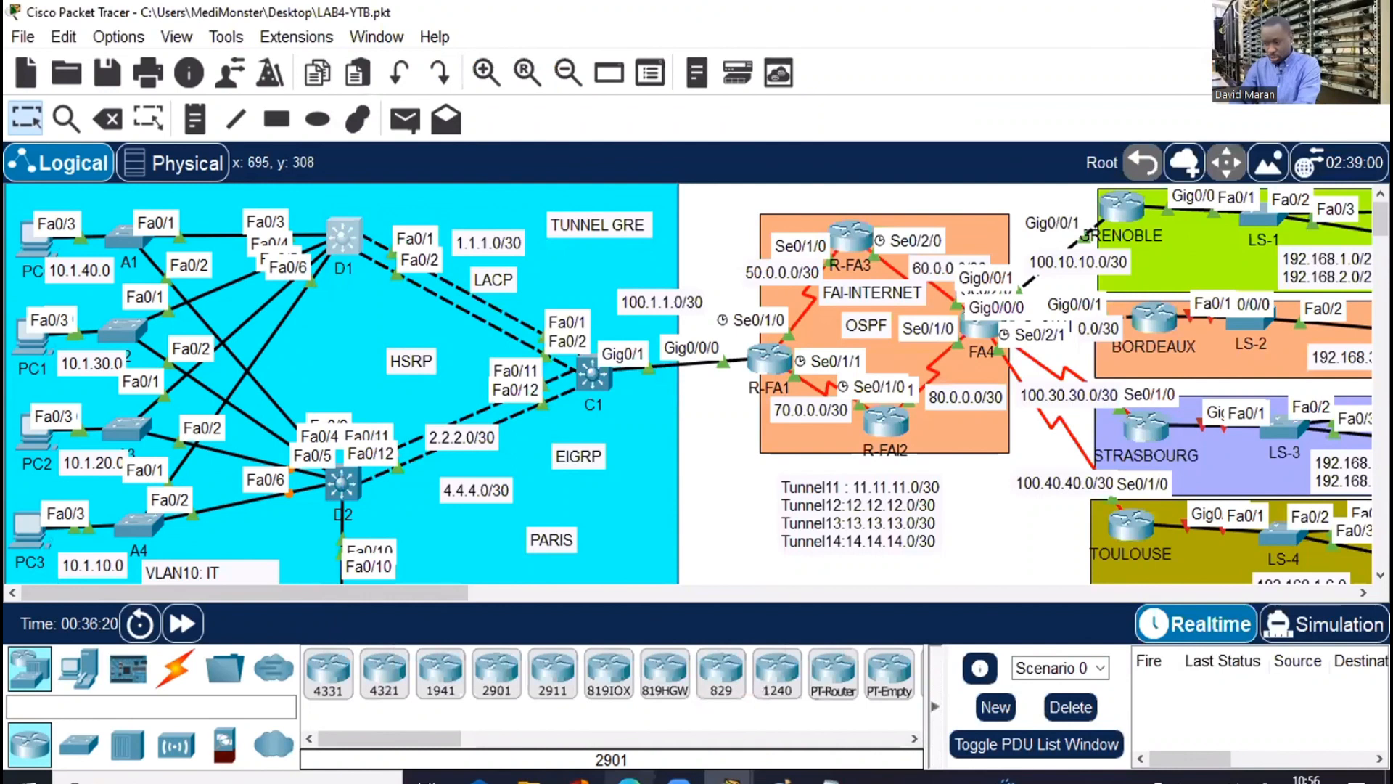
Clear the old VLAN name list from the Notepad draft
key(alt+Tab)
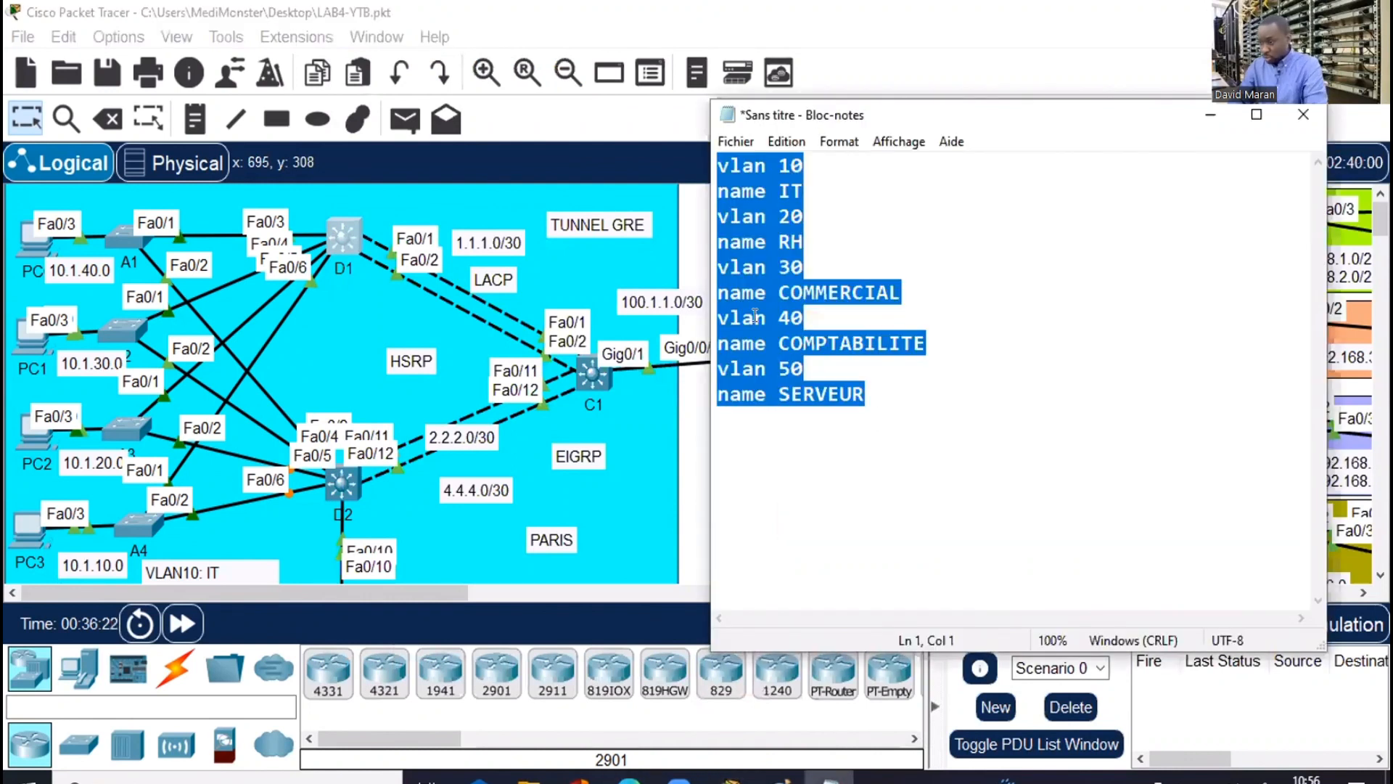
key(ctrl+End)
shift+click(712, 170)
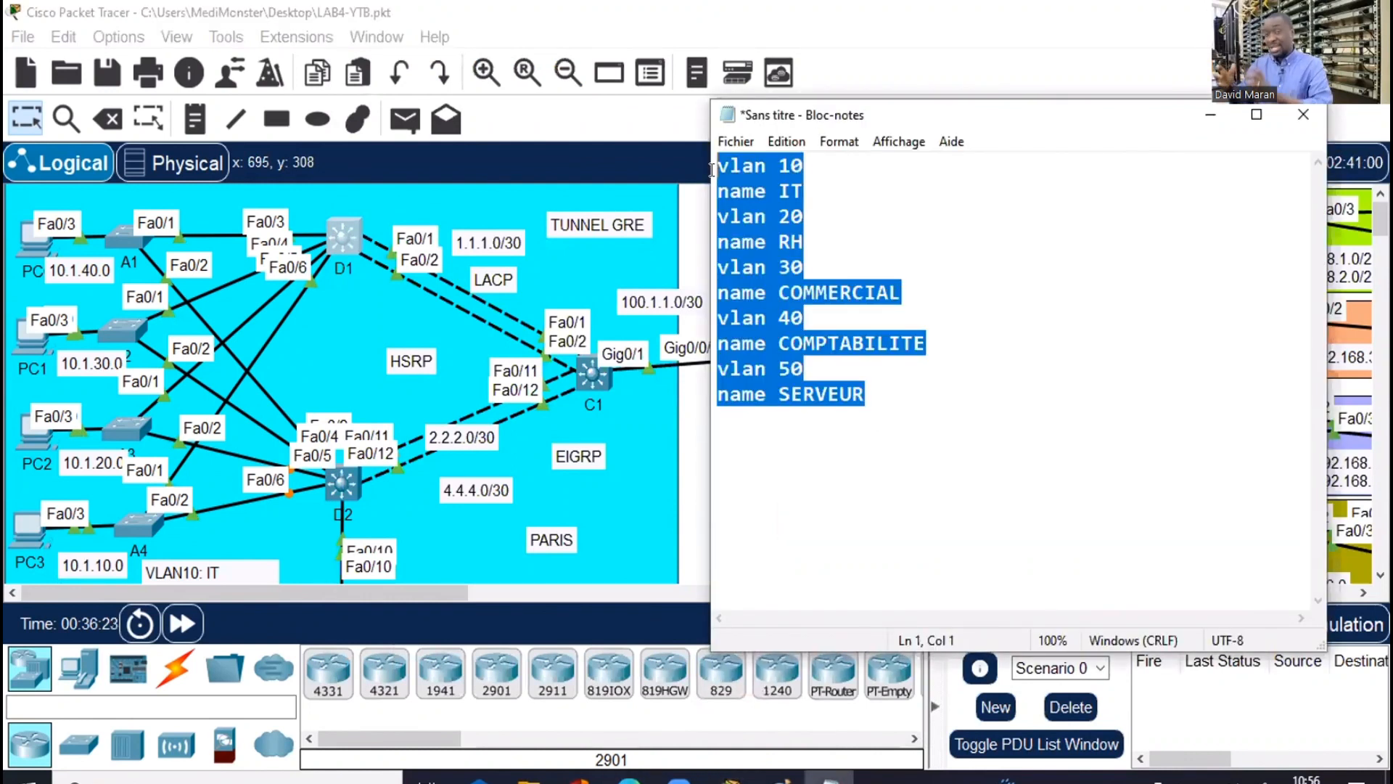
key(ctrl+x)
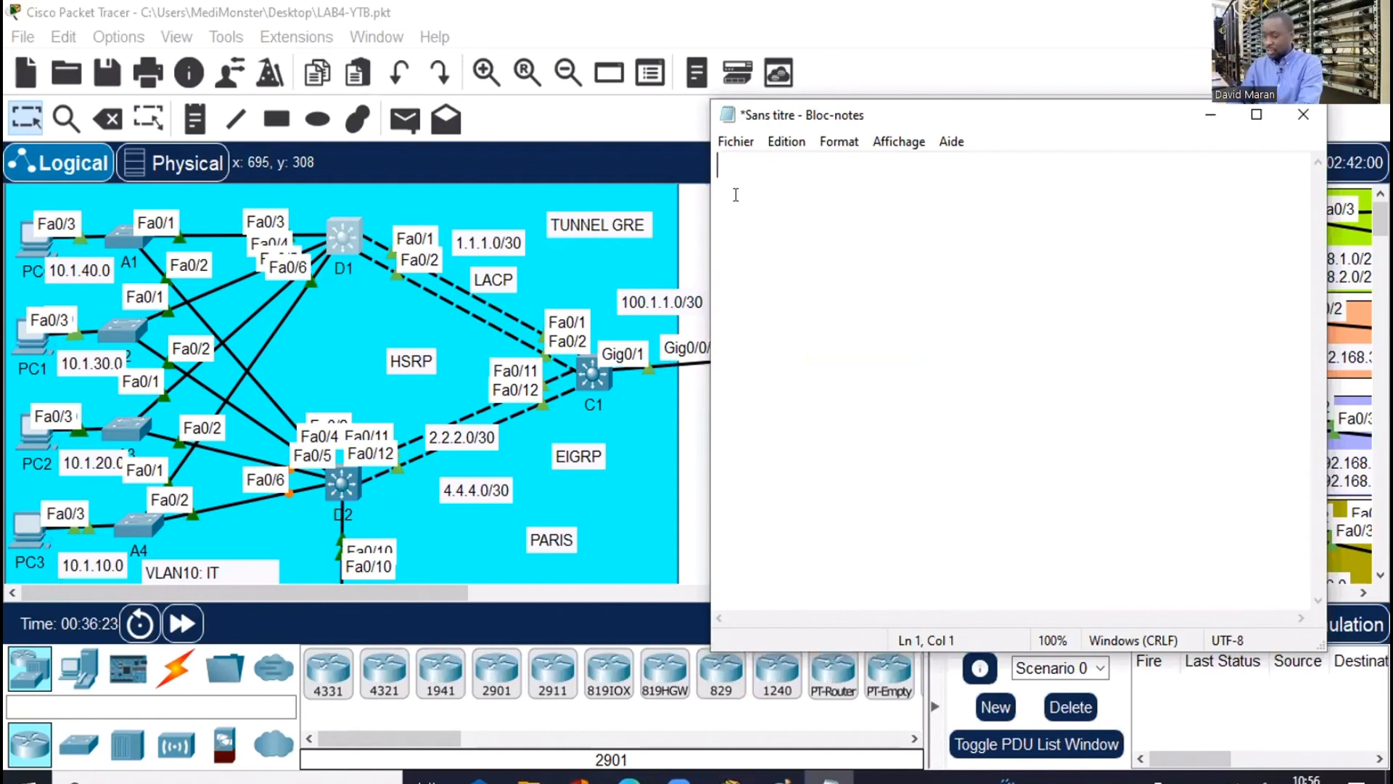
Write int vlan 10 and 20 lines with addresses 10.1.10.254 and 10.1.20.254, mask 255.255.255.0
text(i)
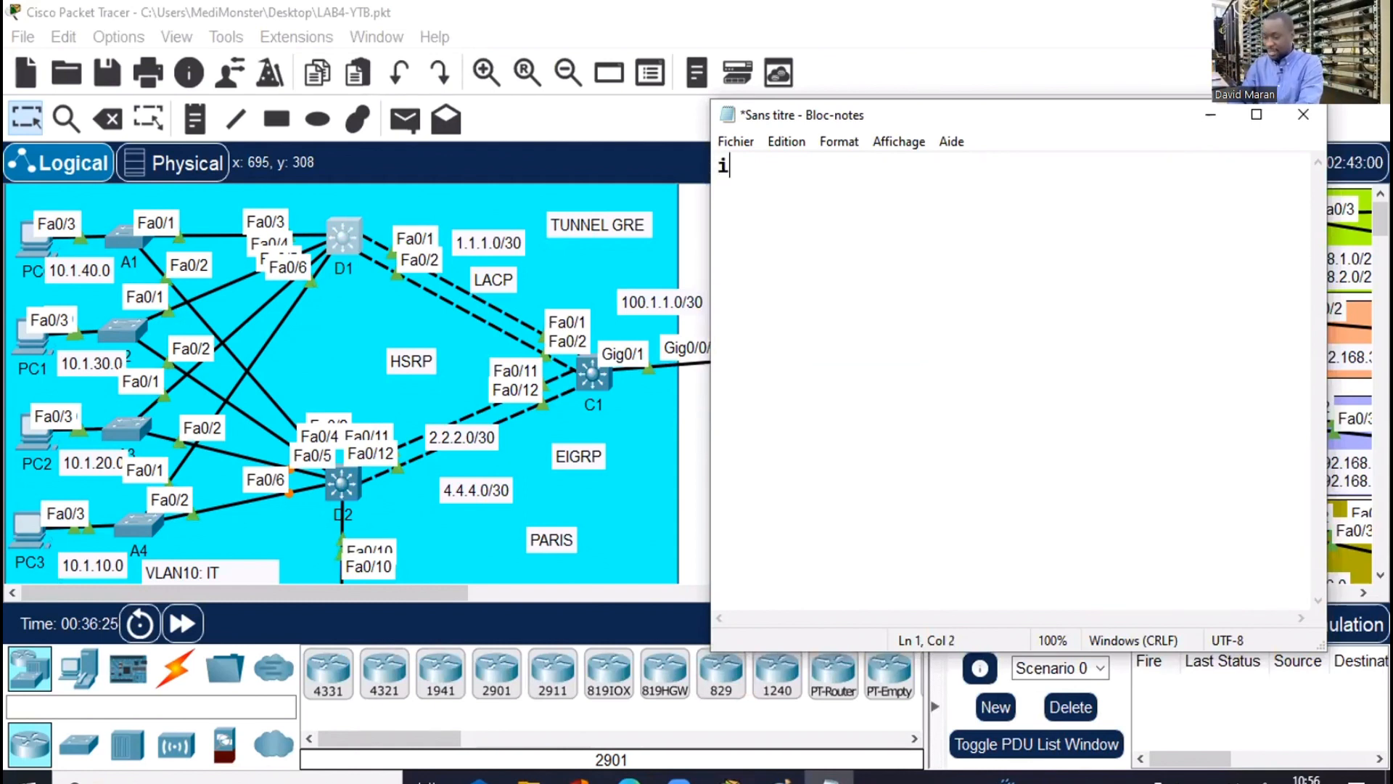
text(nt vlan 1)
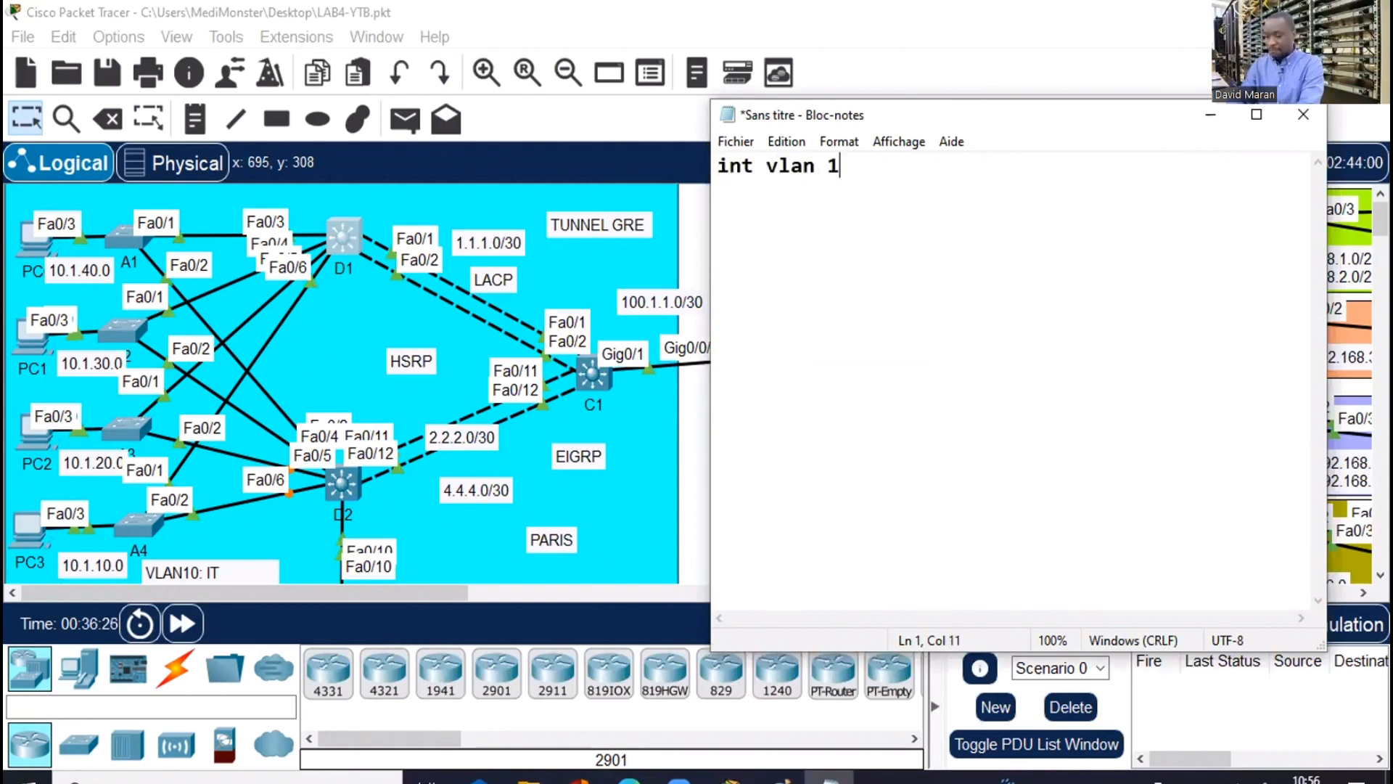
text(0)
key(Return)
text(ip add )
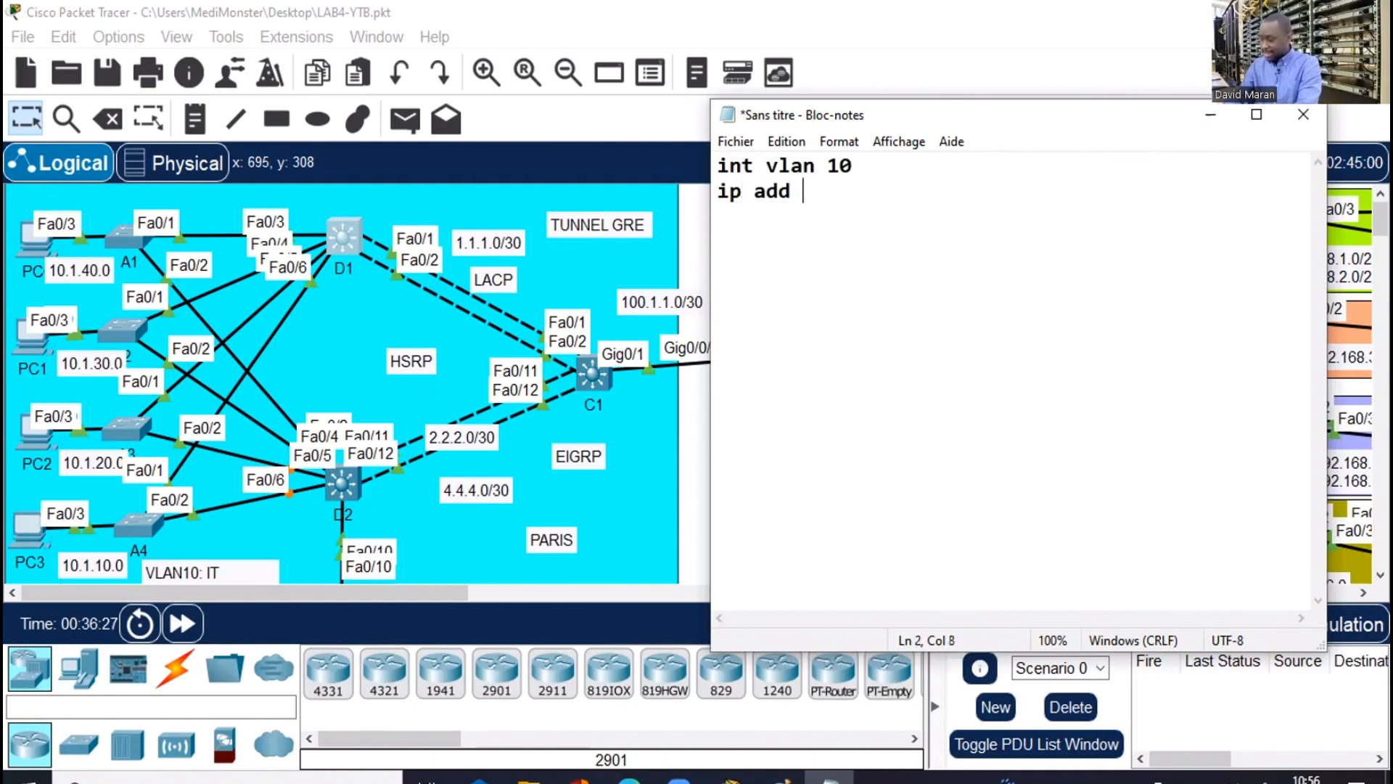
text(10.1.)
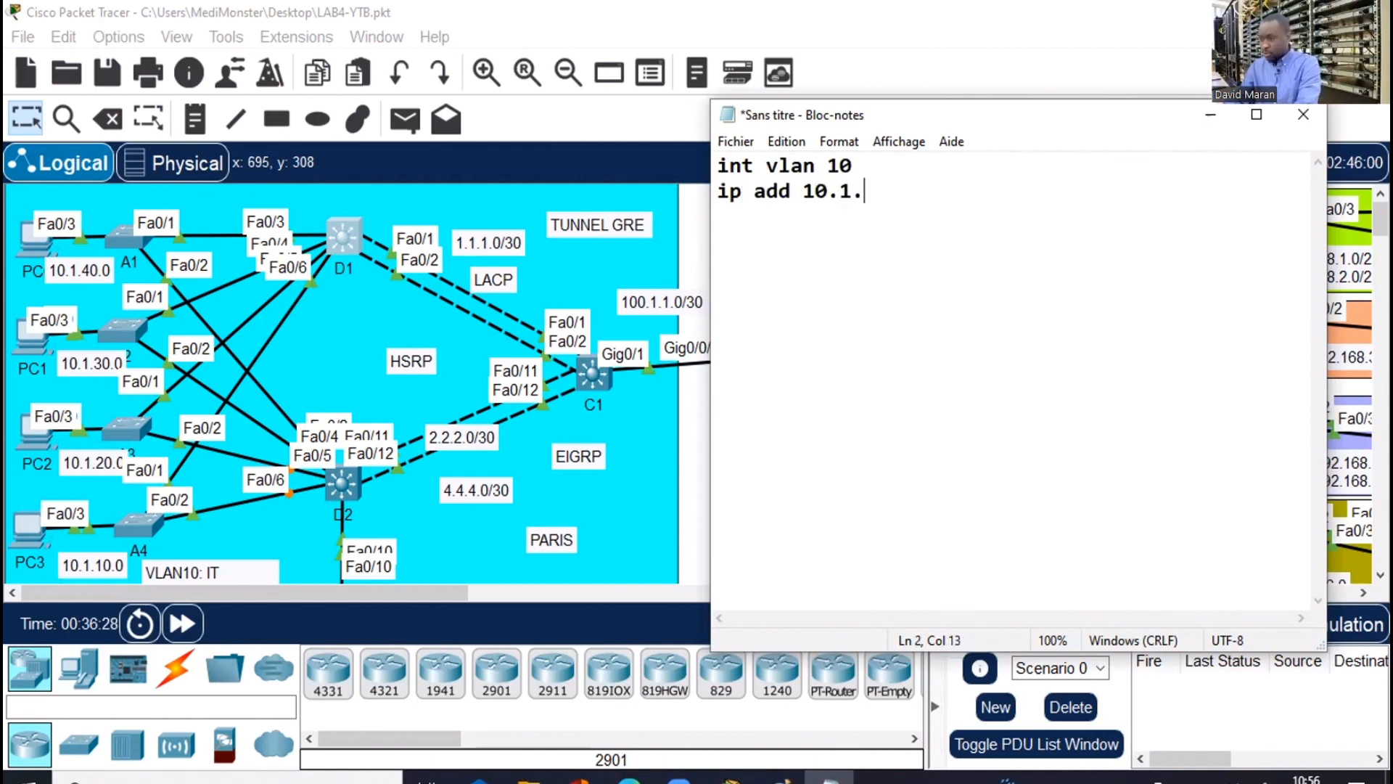
text(10.25)
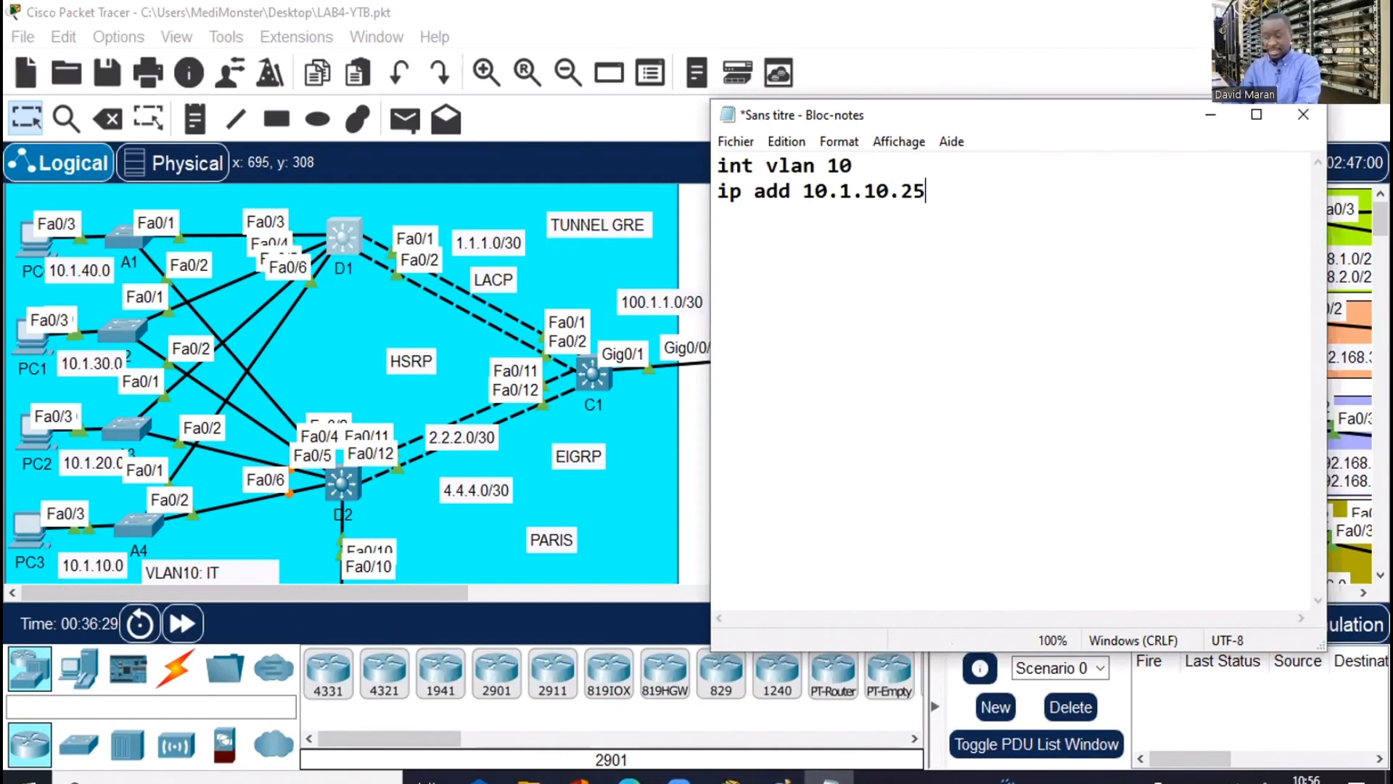
text(4 255.25)
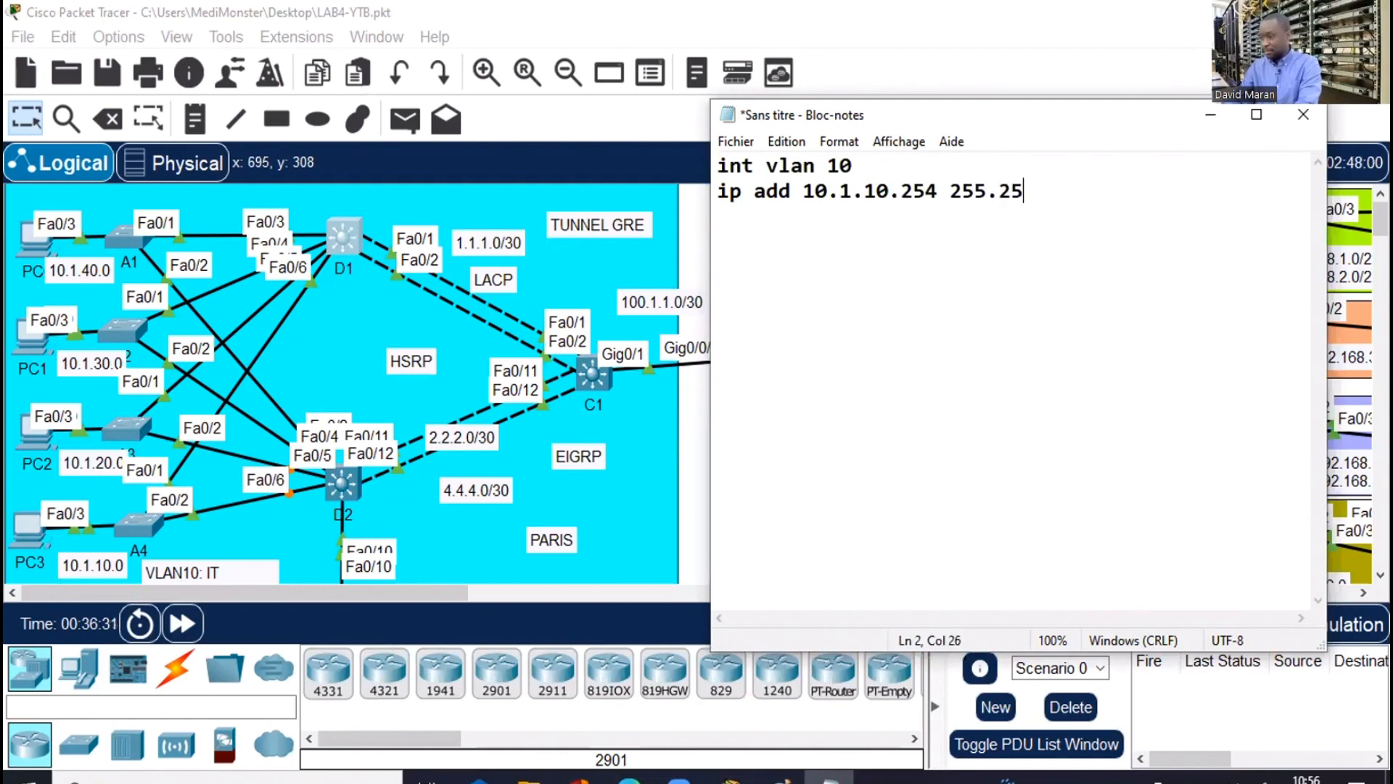
text(5.255.0)
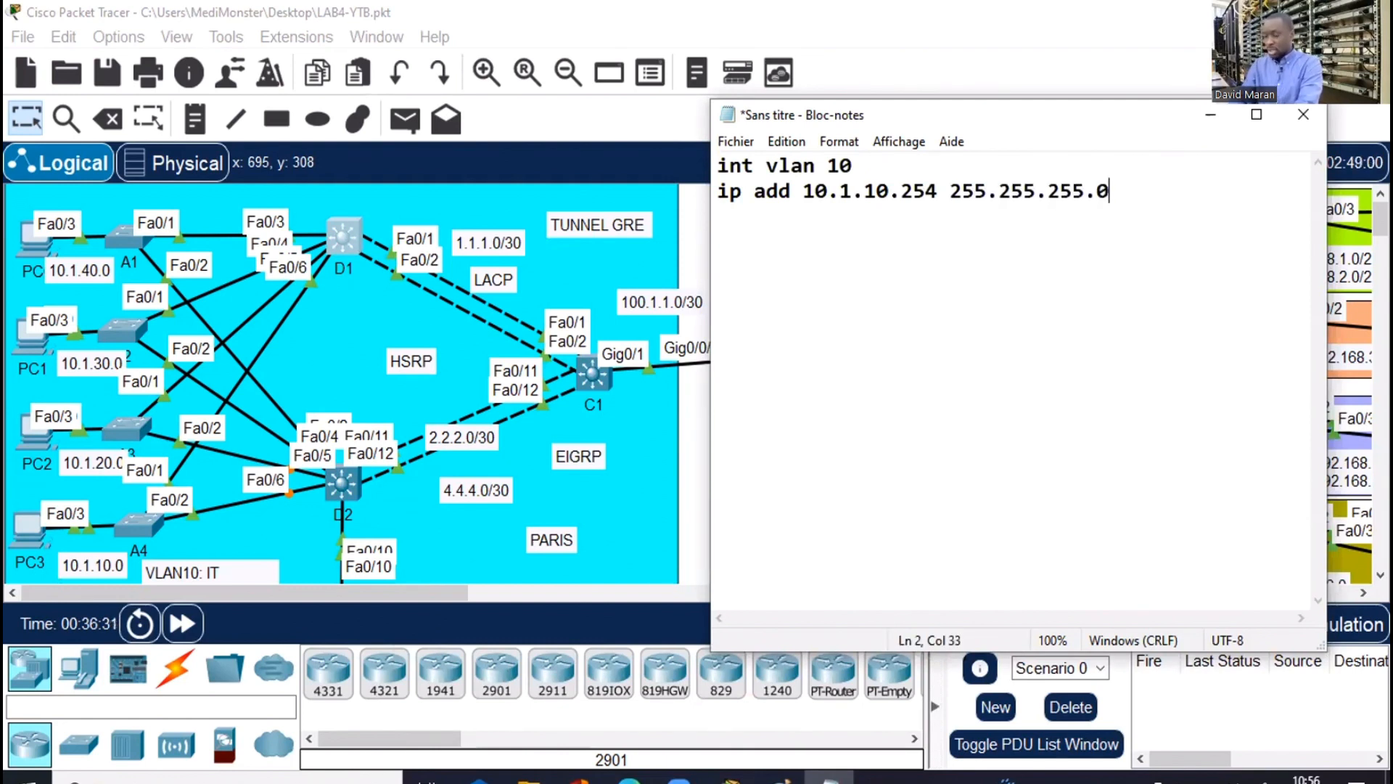
key(Return)
text(i)
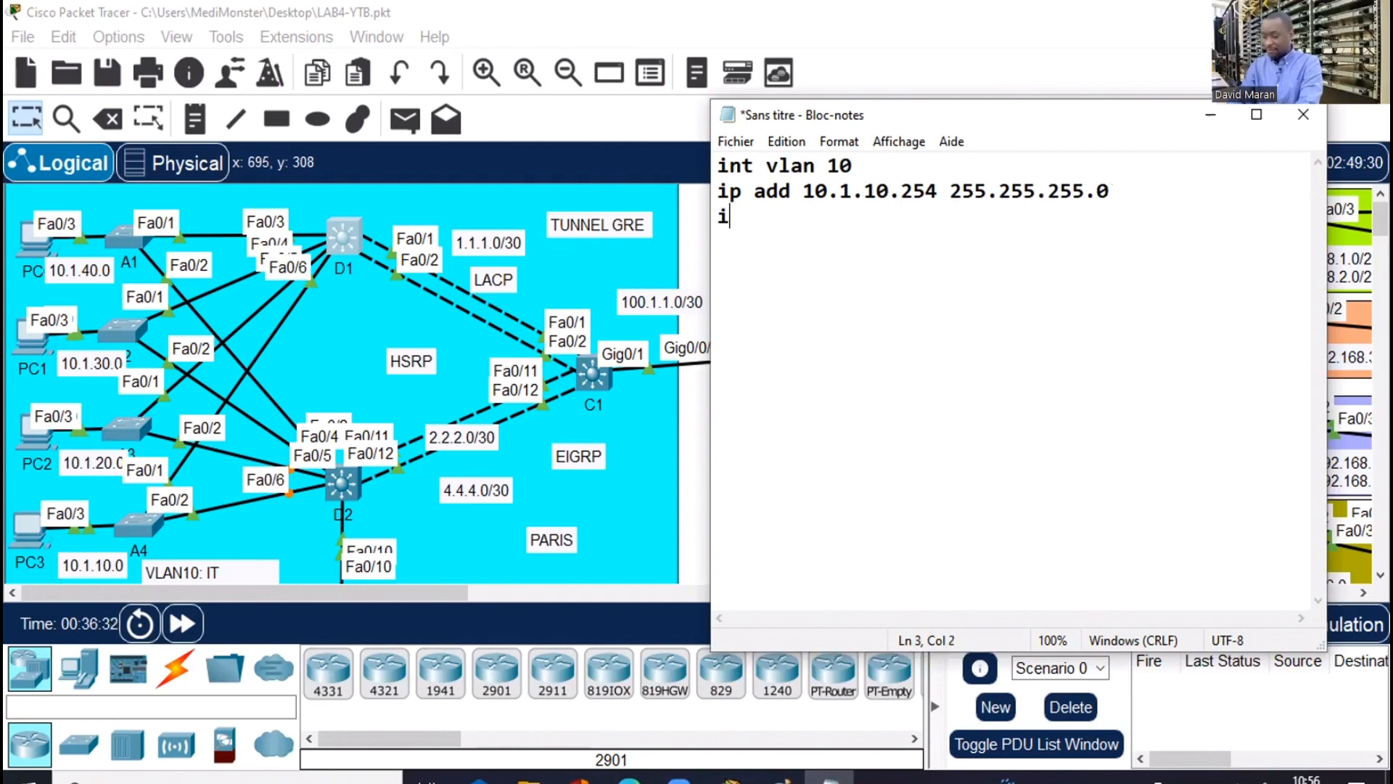
text(nt vlan )
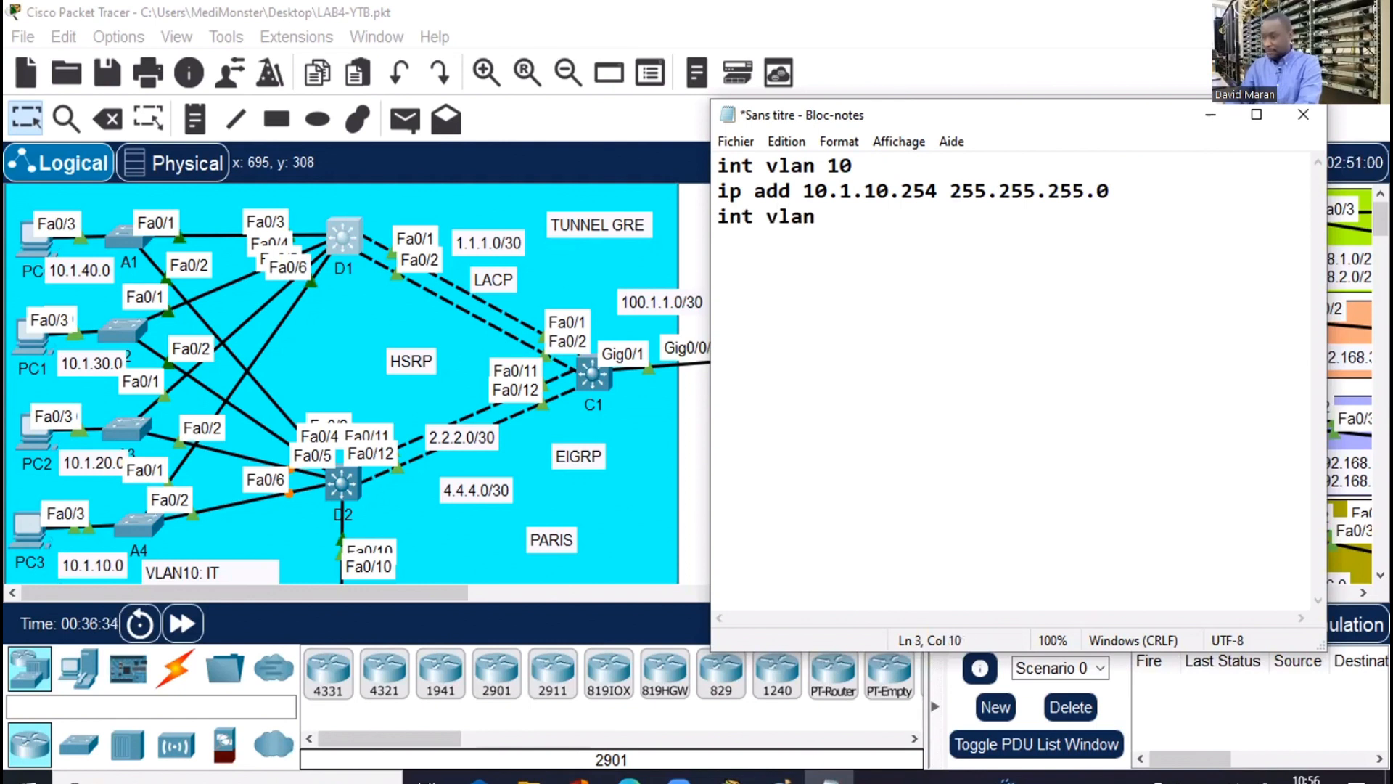
text(20)
key(Return)
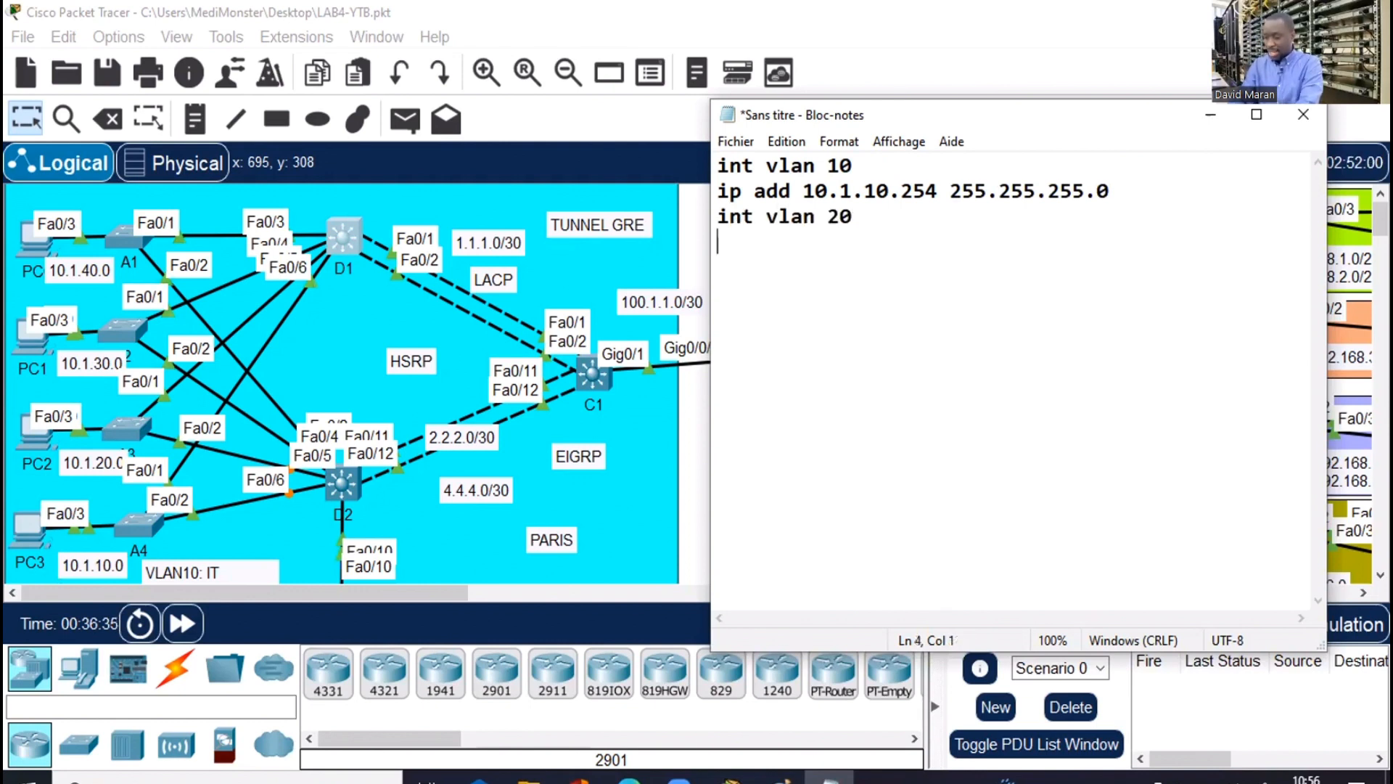
text(ip add )
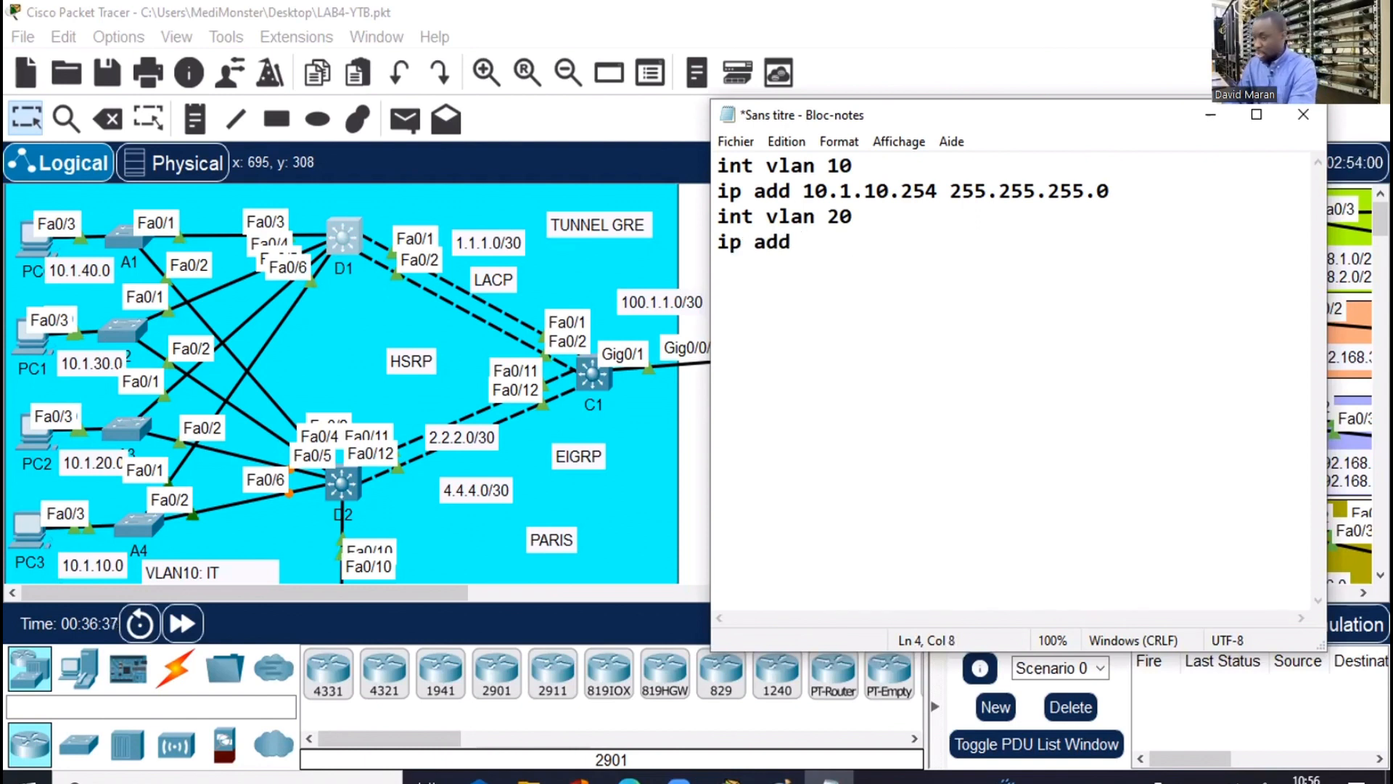
text(10.1.20.)
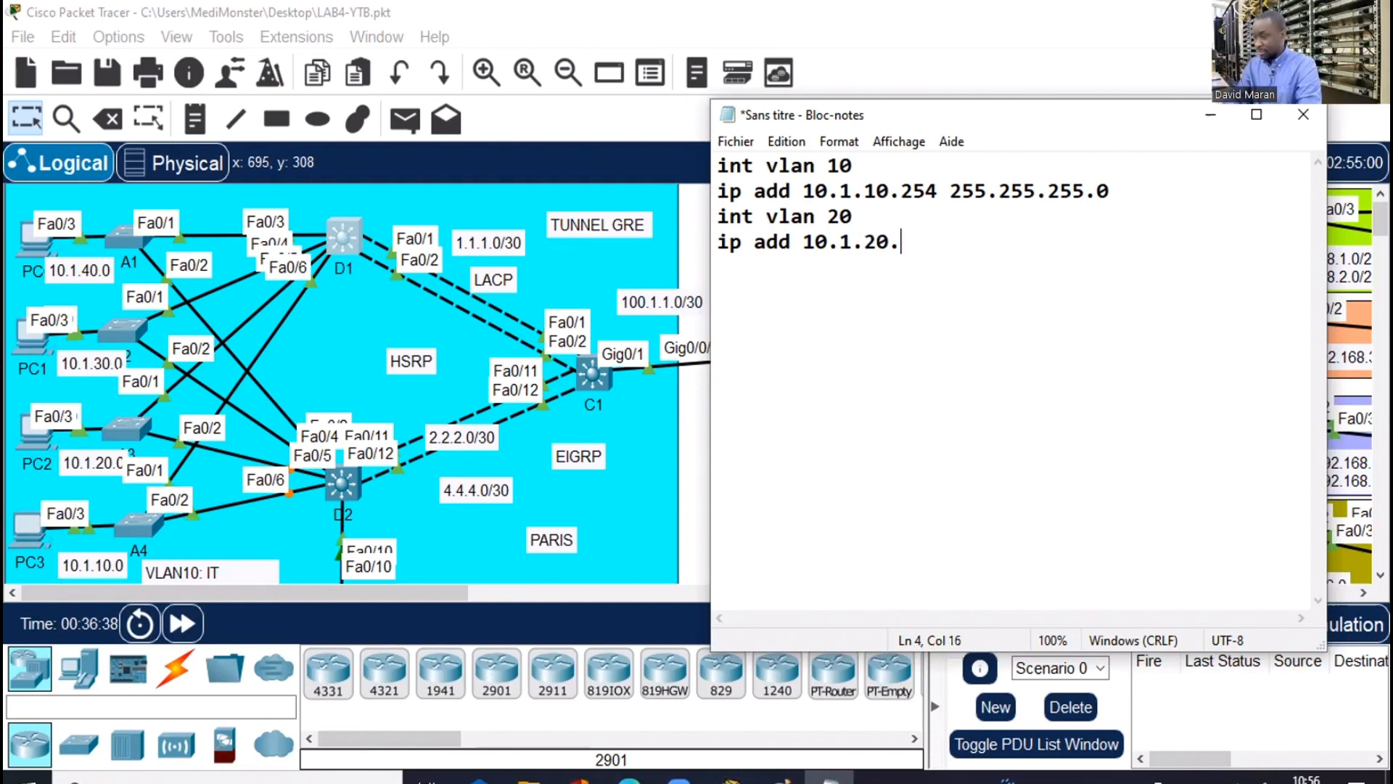
text(254 255.)
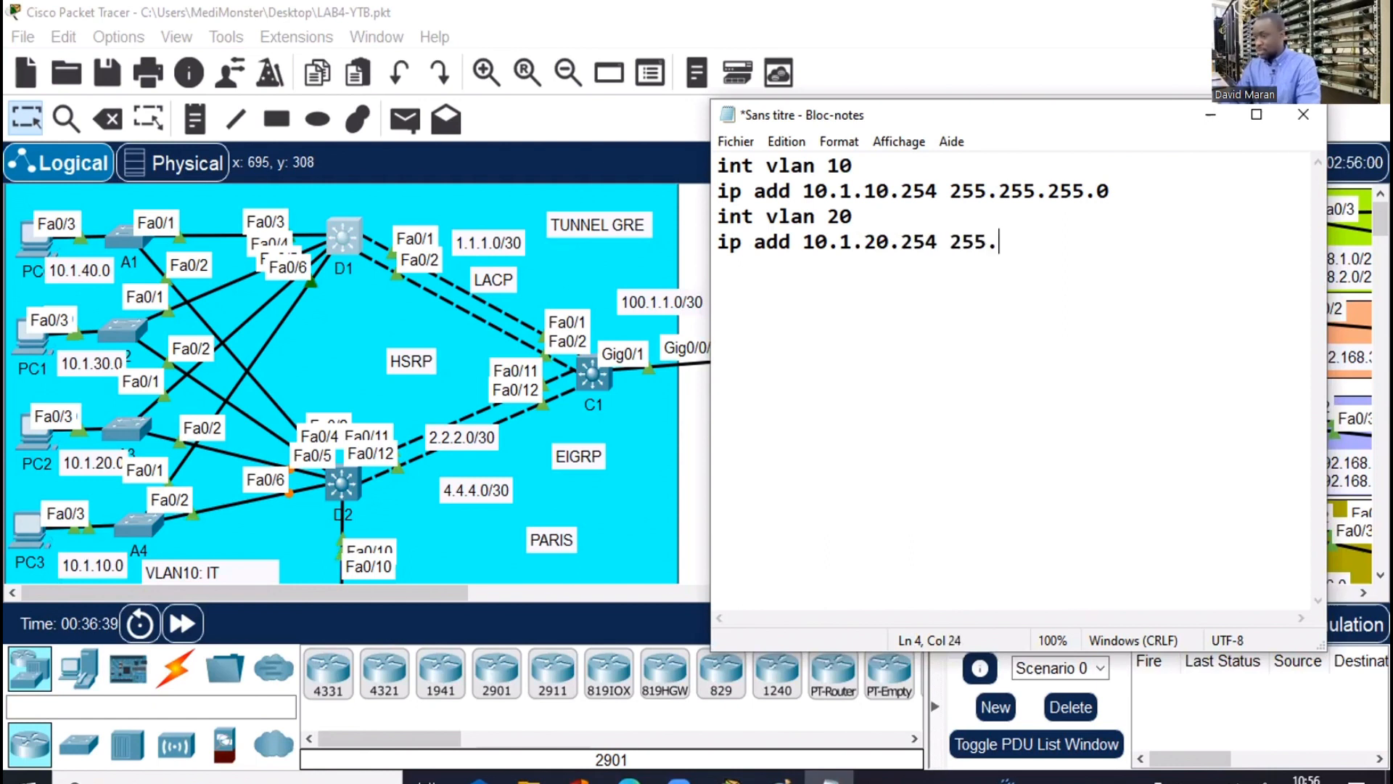
text(255.255.0)
Add int vlan 30 and 40 lines with addresses 10.1.30.254 and 10.1.40.254, mask 255.255.255.0
key(Return)
text(int)
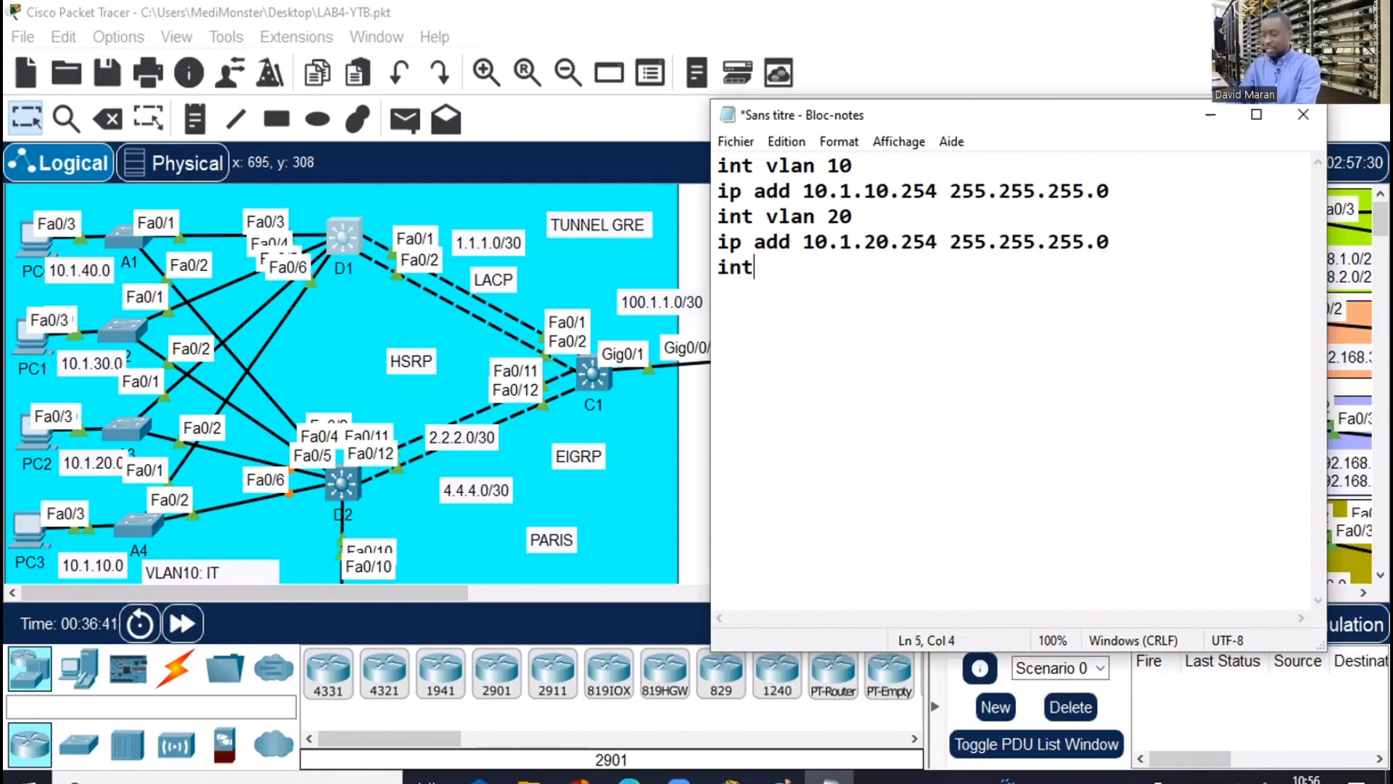
text( vla)
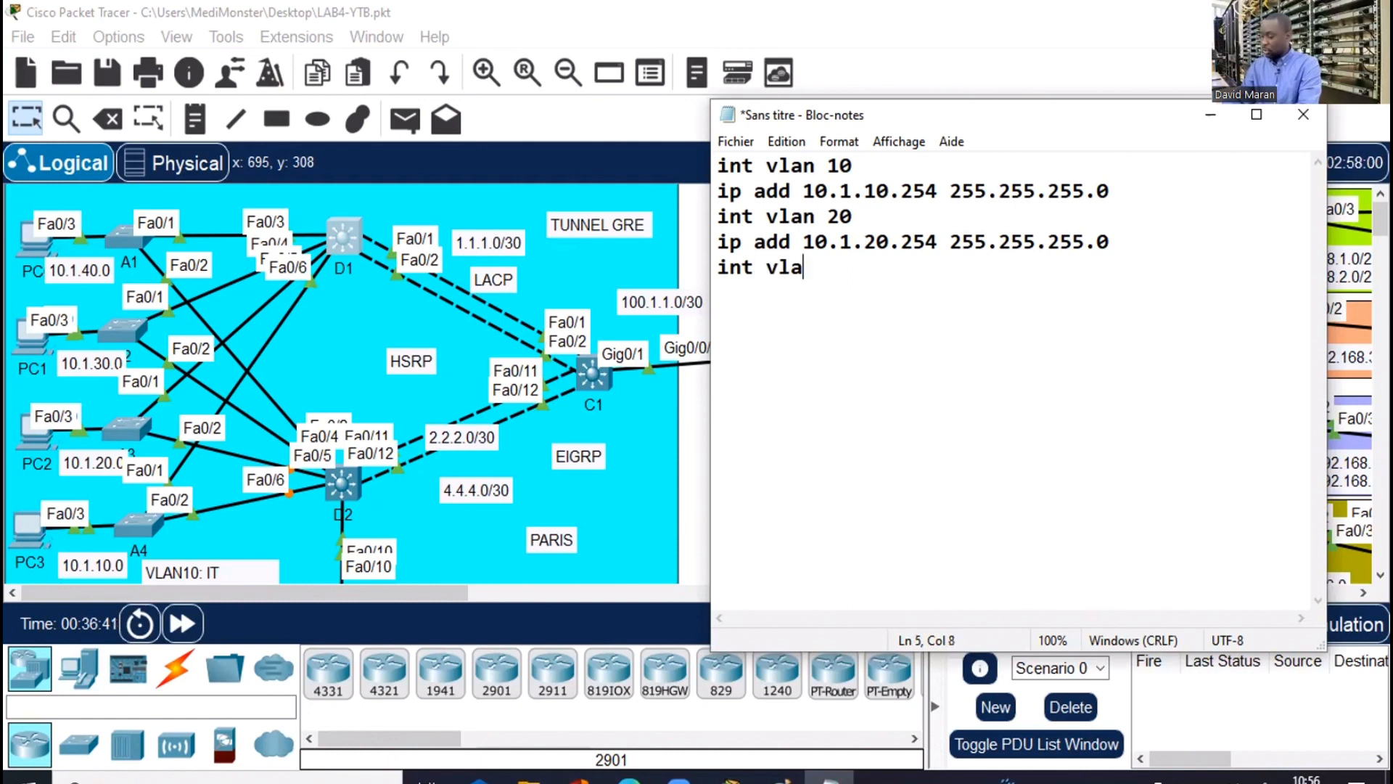
text(n 30)
key(Return)
text(ip add )
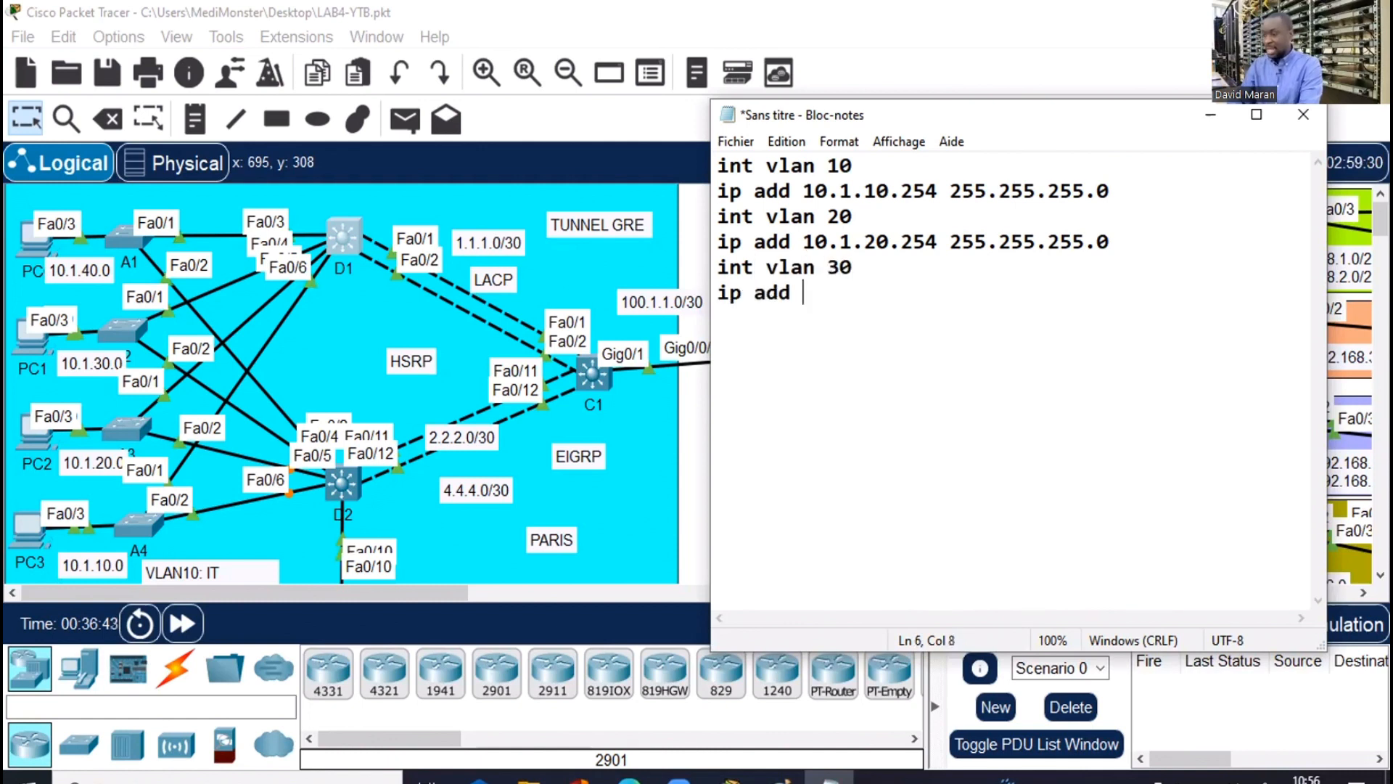
text(10.1)
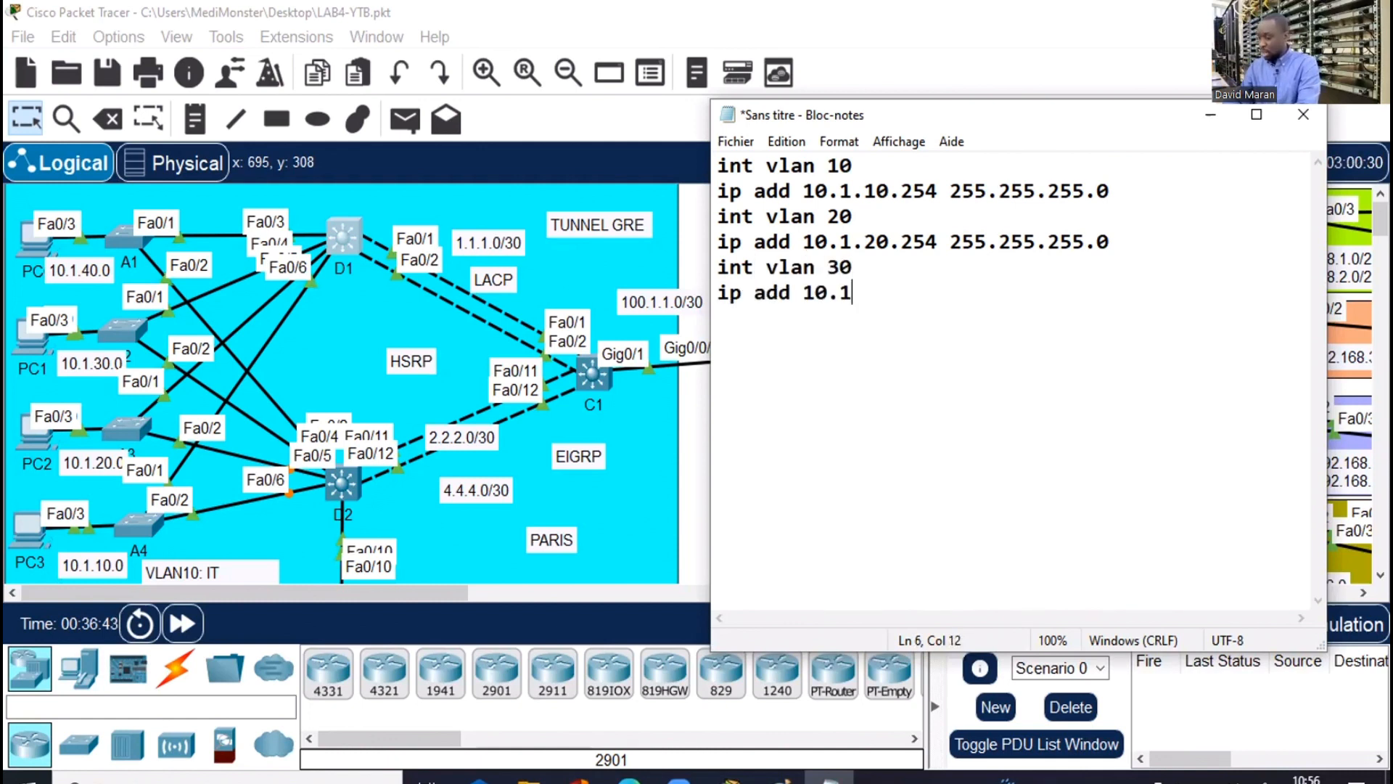
text(.30.)
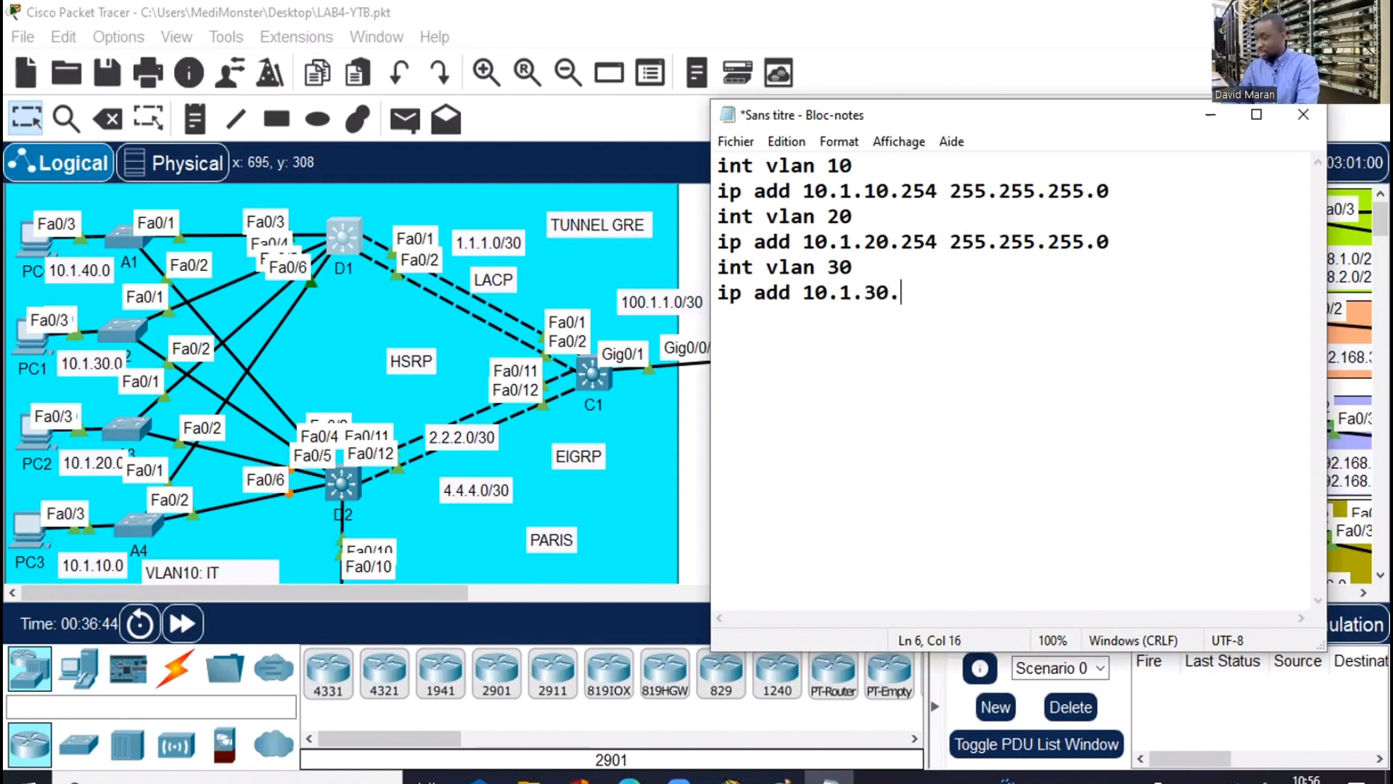
text(254 255.25)
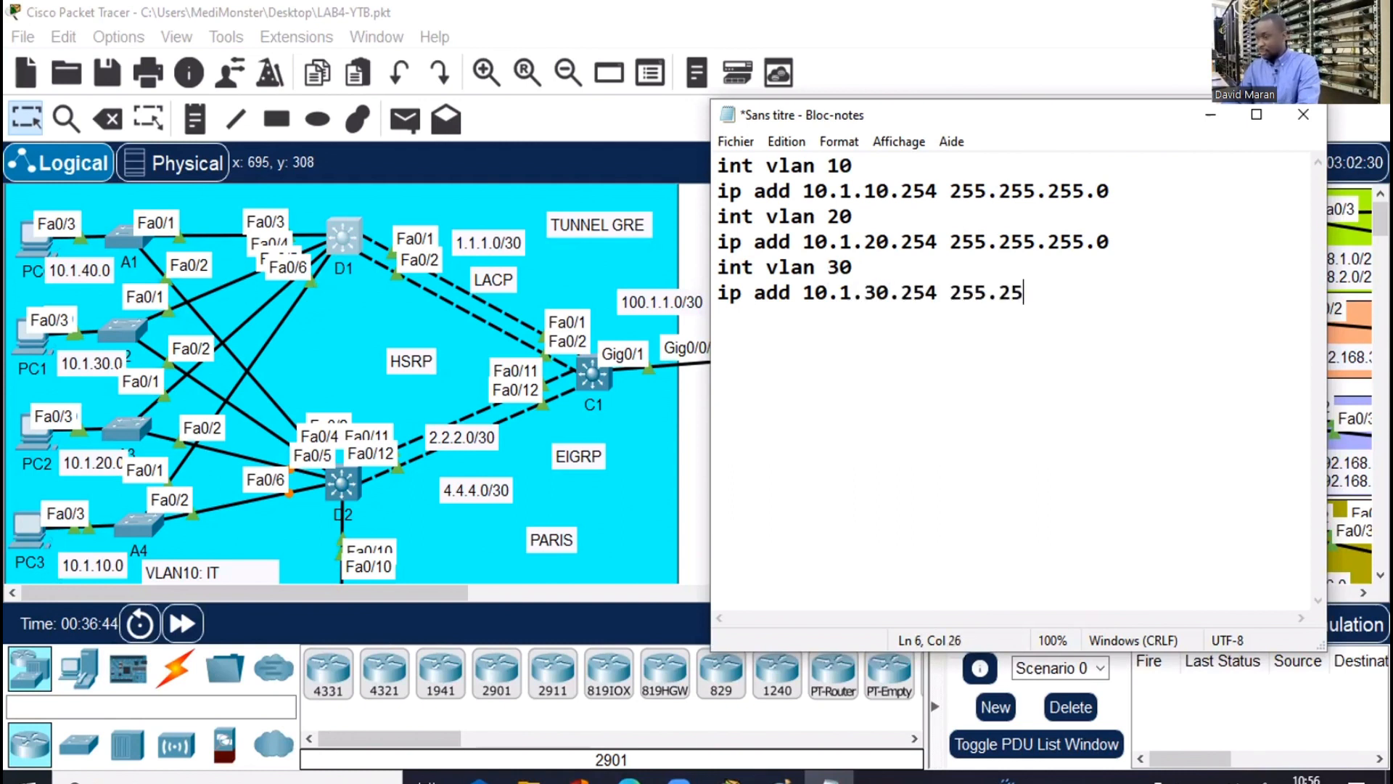
text(5.255.)
text(0)
key(Return)
text(i)
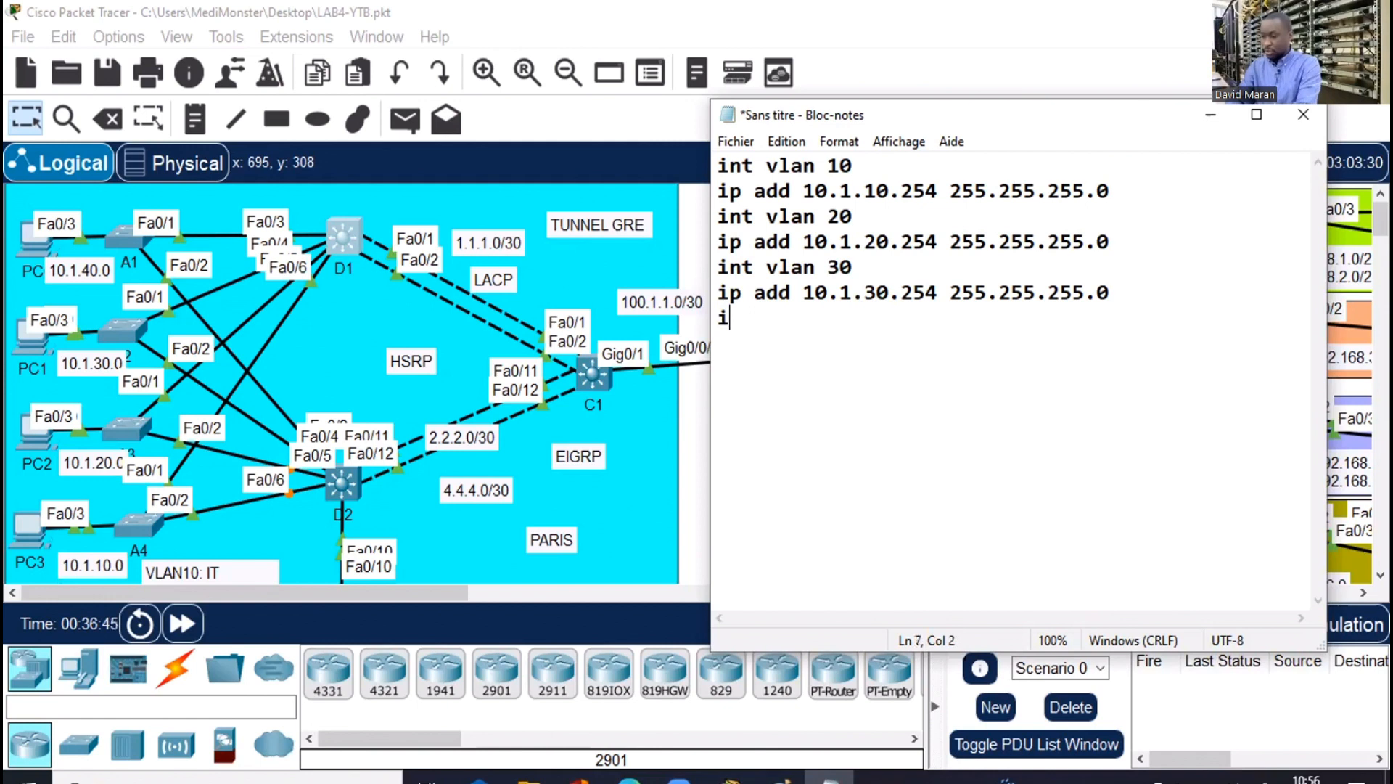
text(nt)
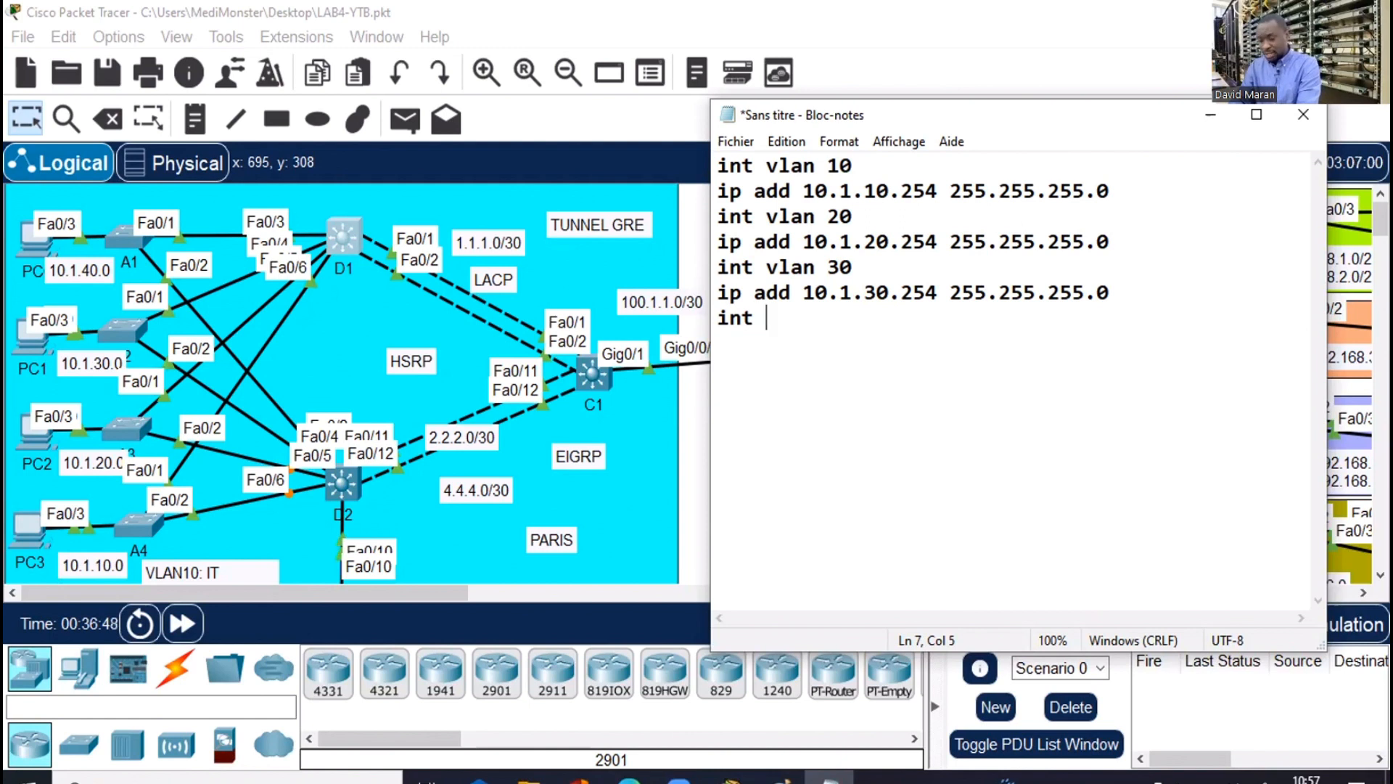
text(vlan )
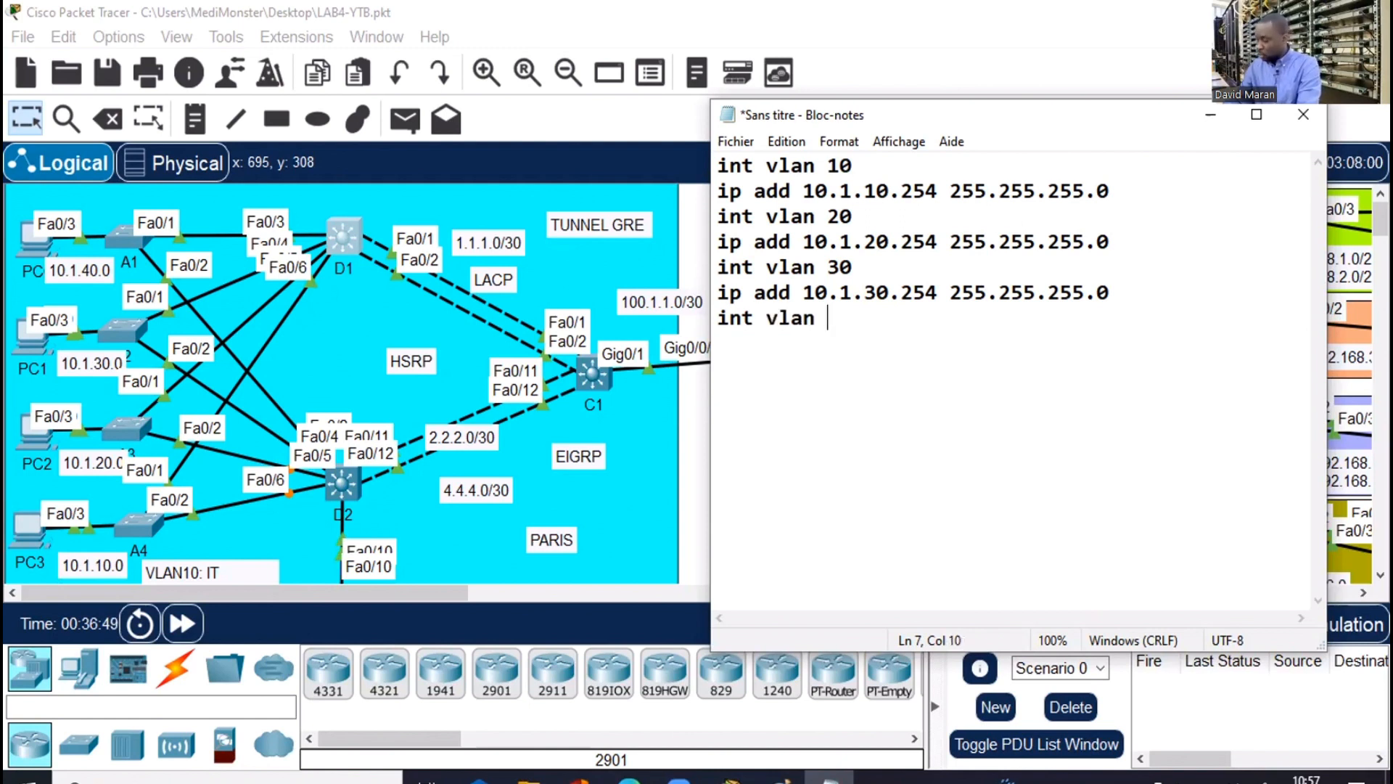
text(40)
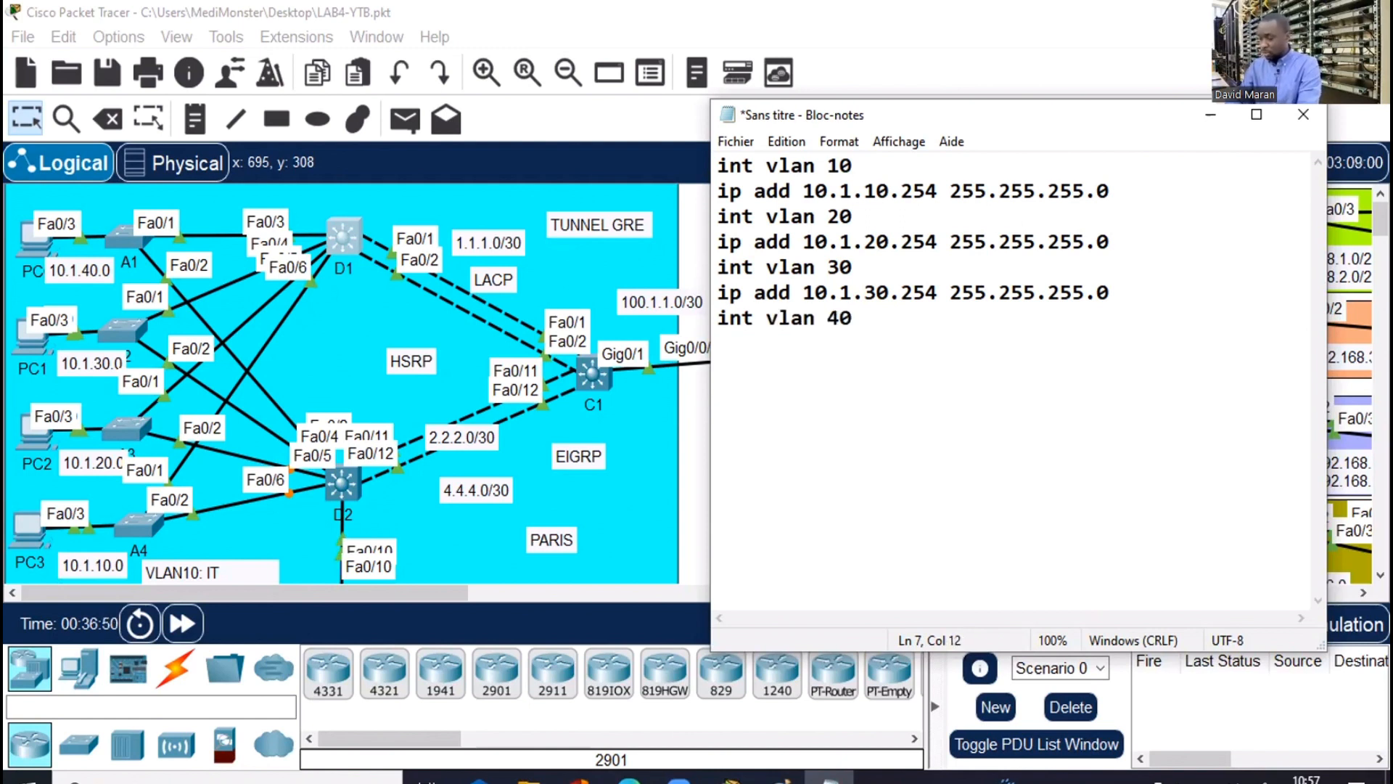
key(Return)
text(ip ad)
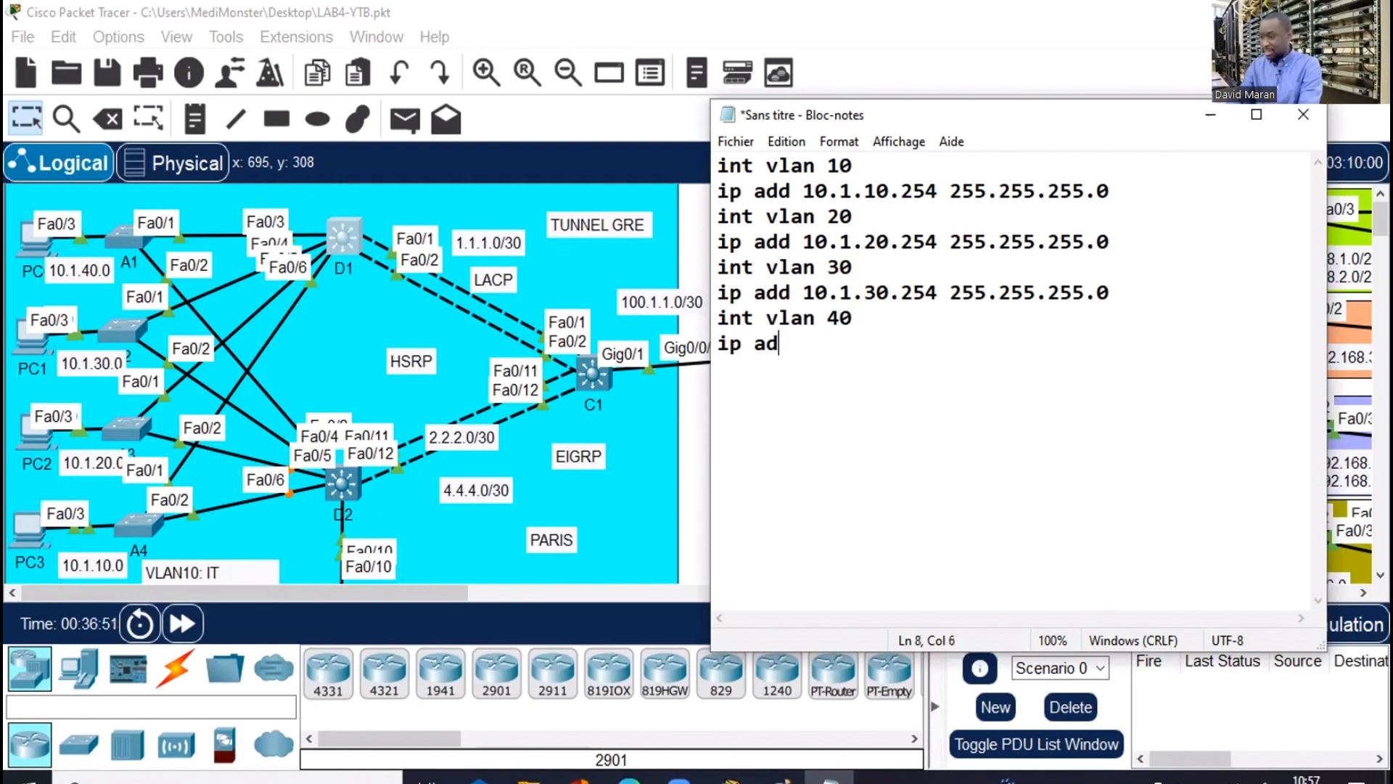
text(d 10.1.)
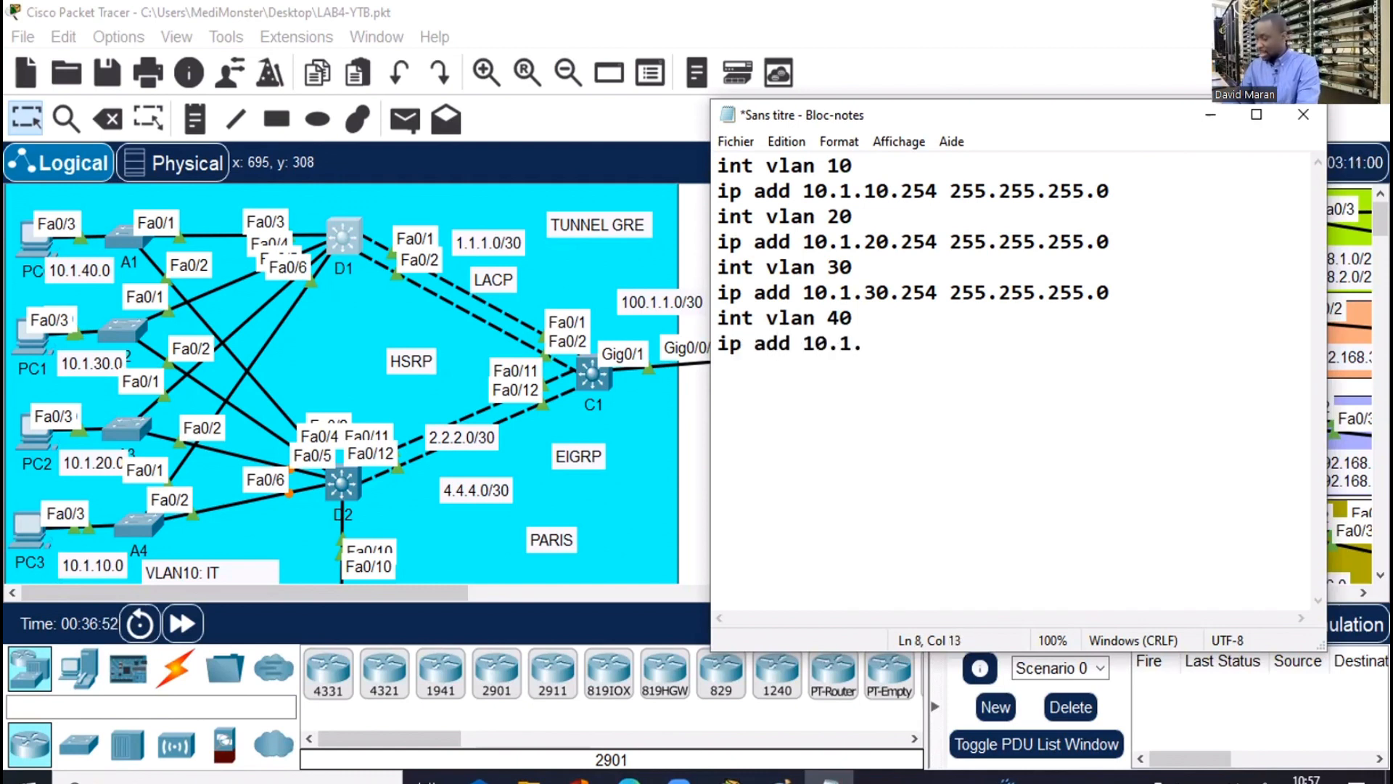
text(40.25)
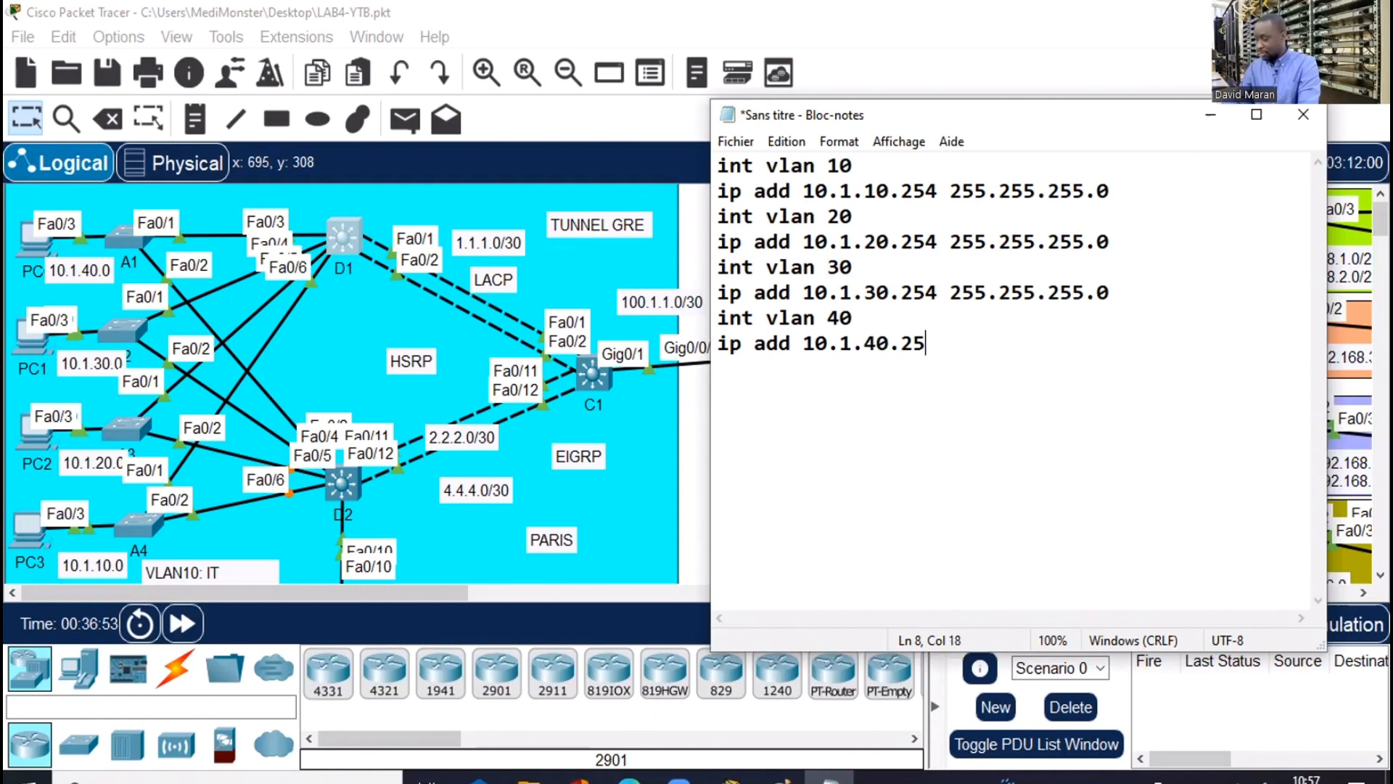
text(4 255.255.)
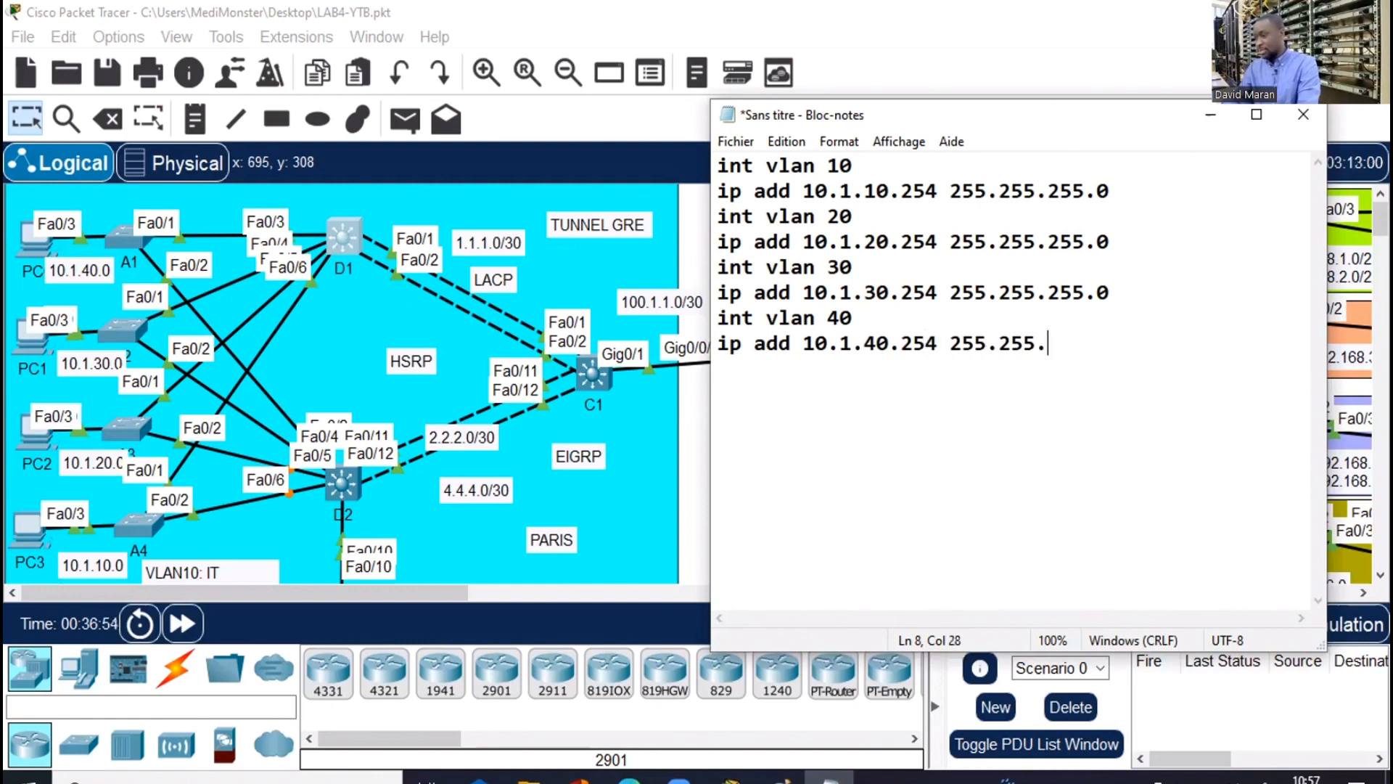
text(255.0)
Add int vlan 50 with 10.1.50.254 255.255.255.0 and select the interface lines for copying
key(Return)
text(in)
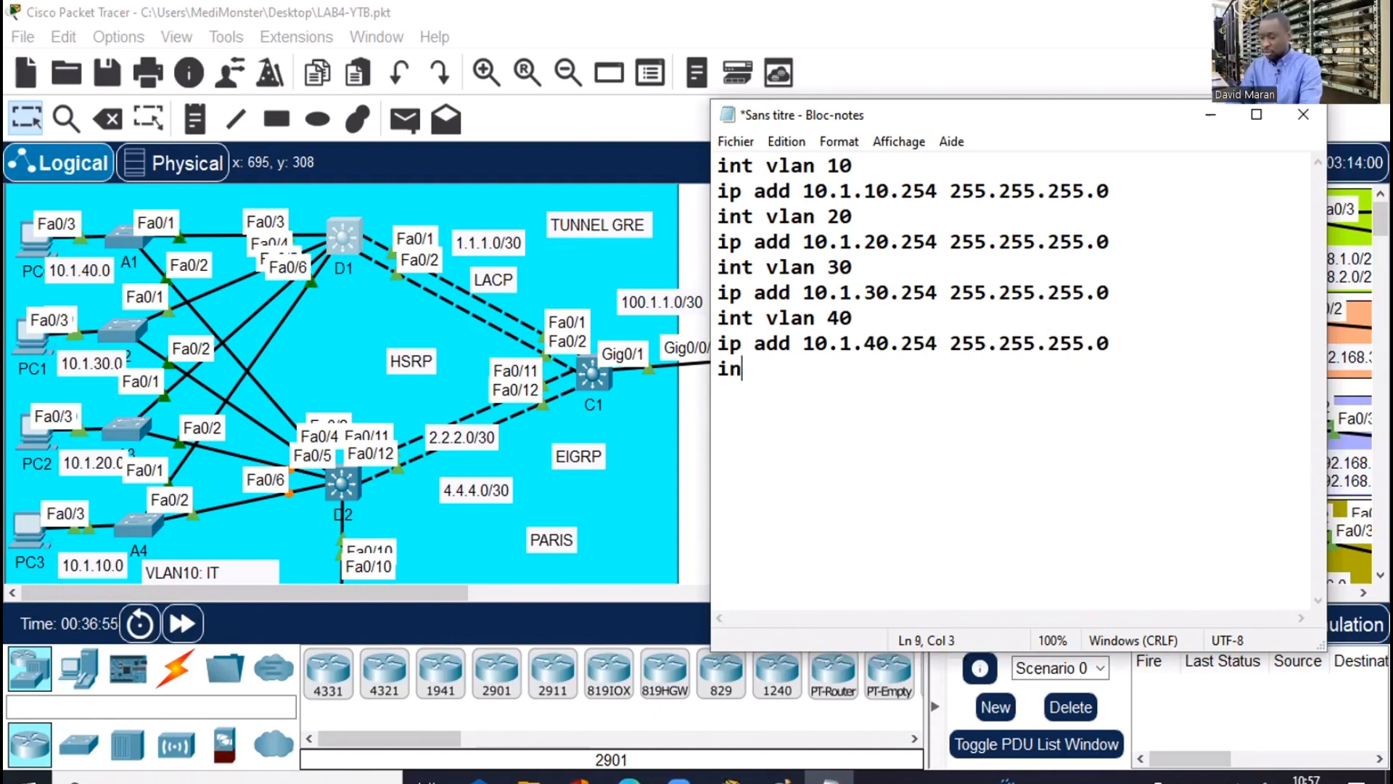
text(t vlan 5)
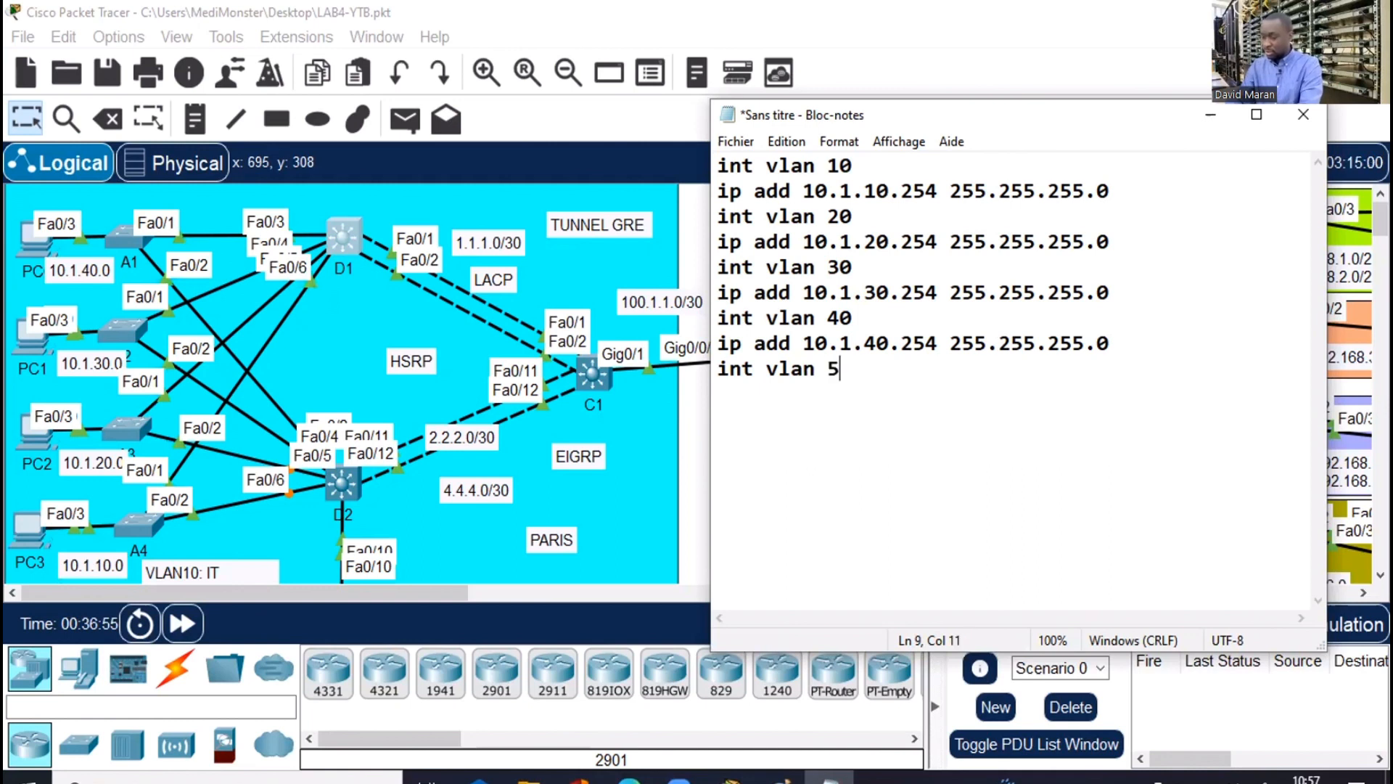
text(0µ)
key(Return)
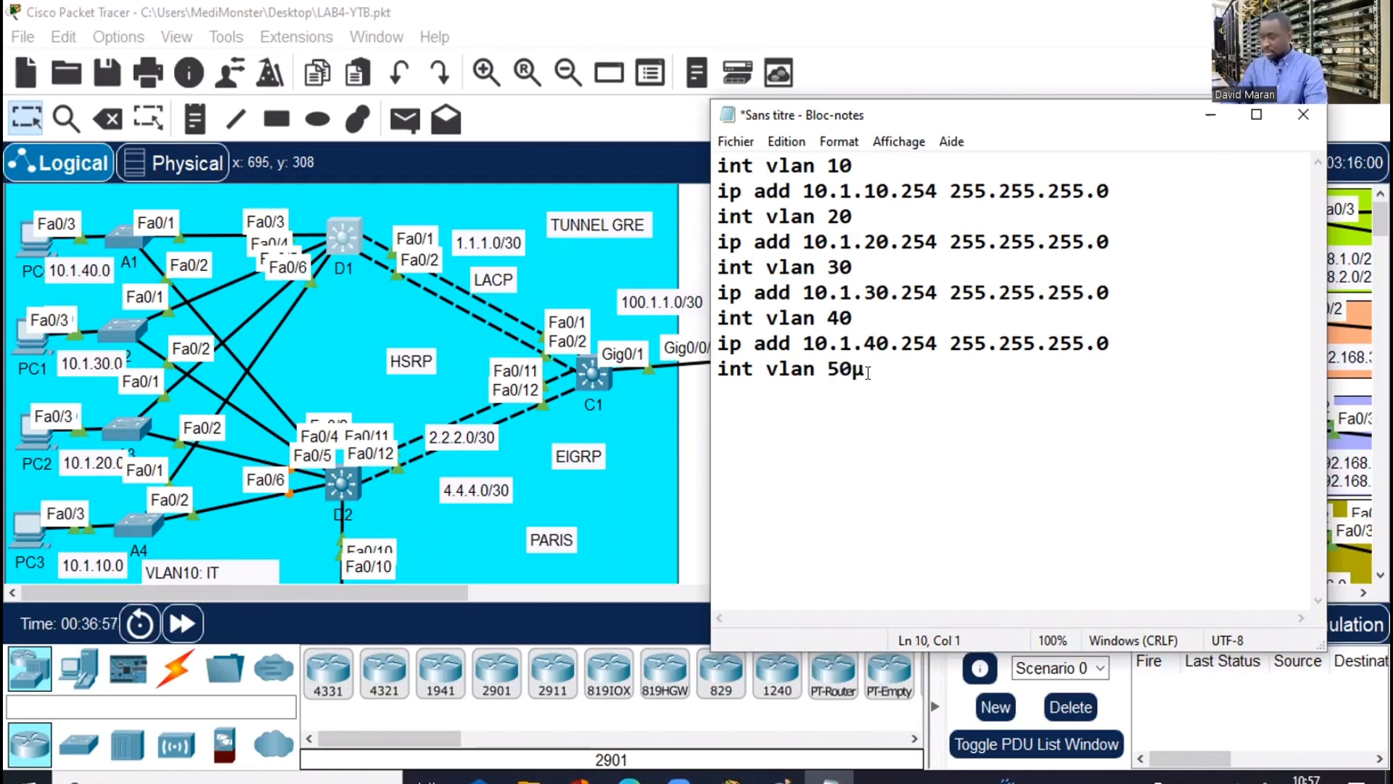
text(ip)
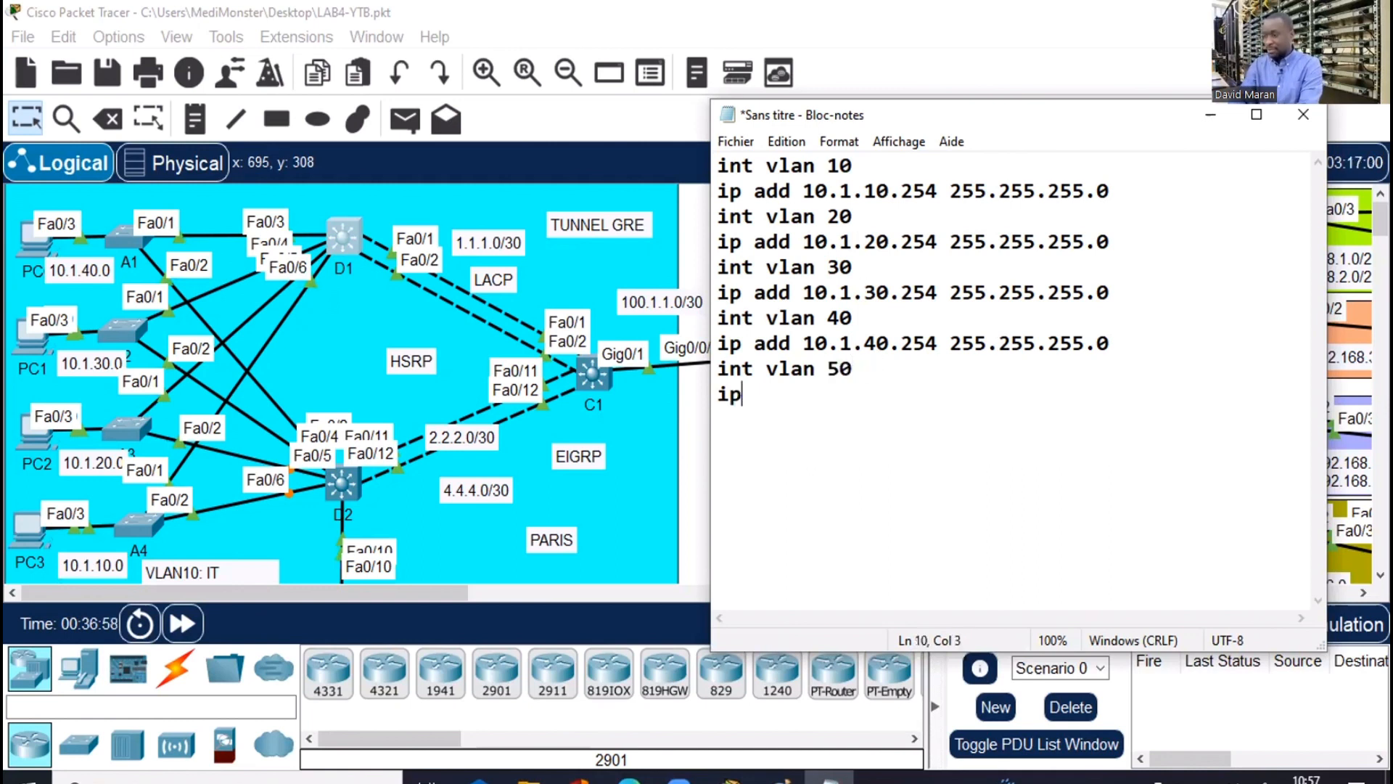
text( add 10.)
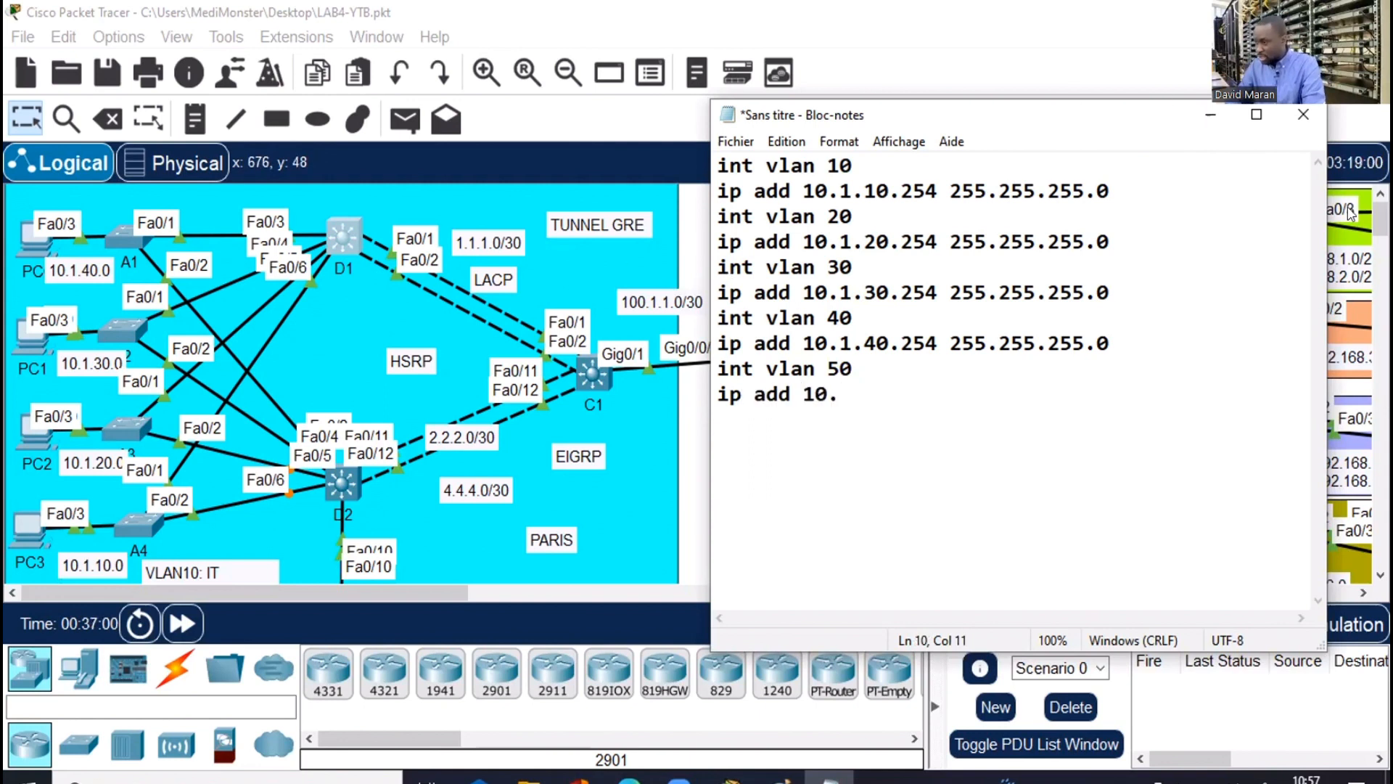
click(1206, 116)
scroll(696, 384, down, 3)
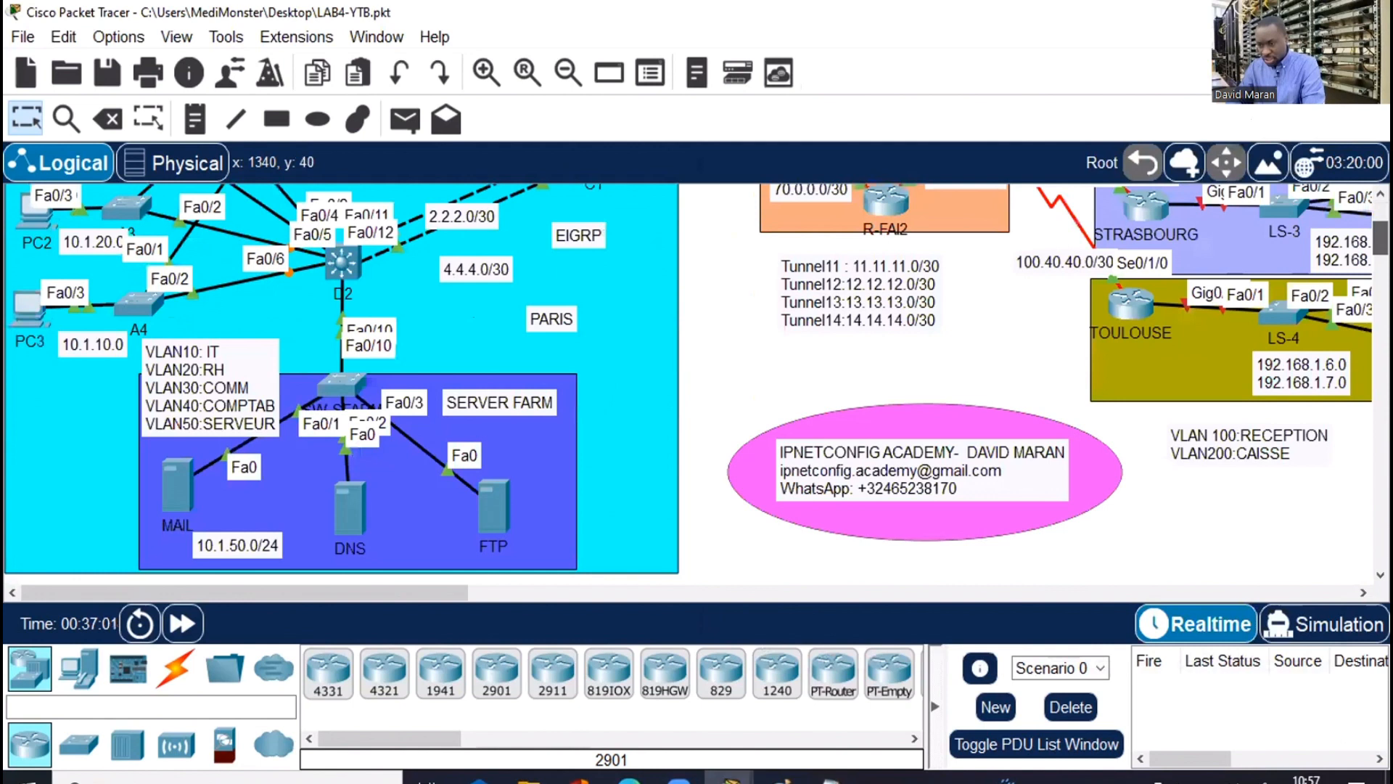
scroll(696, 385, down, 1)
scroll(696, 385, up, 1)
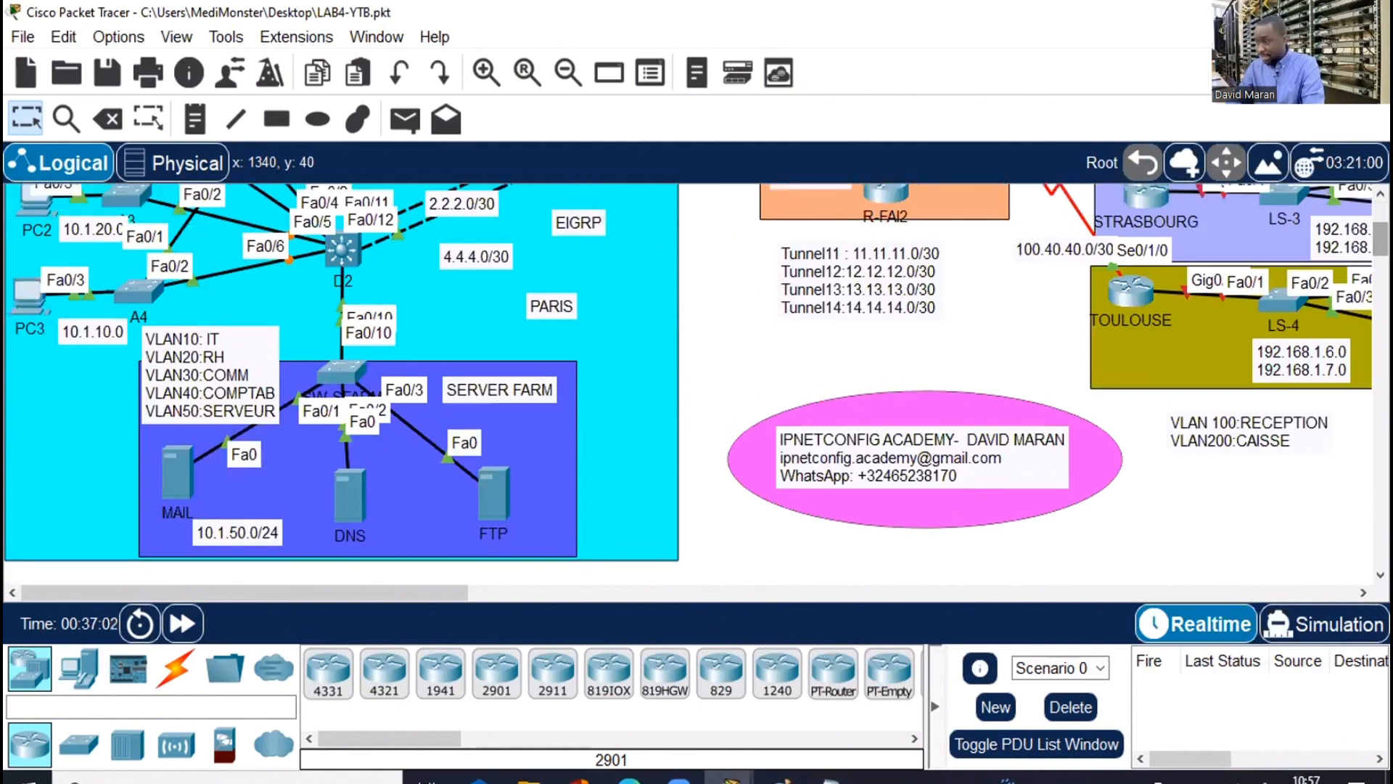
scroll(395, 313, up, 1)
scroll(395, 314, up, 3)
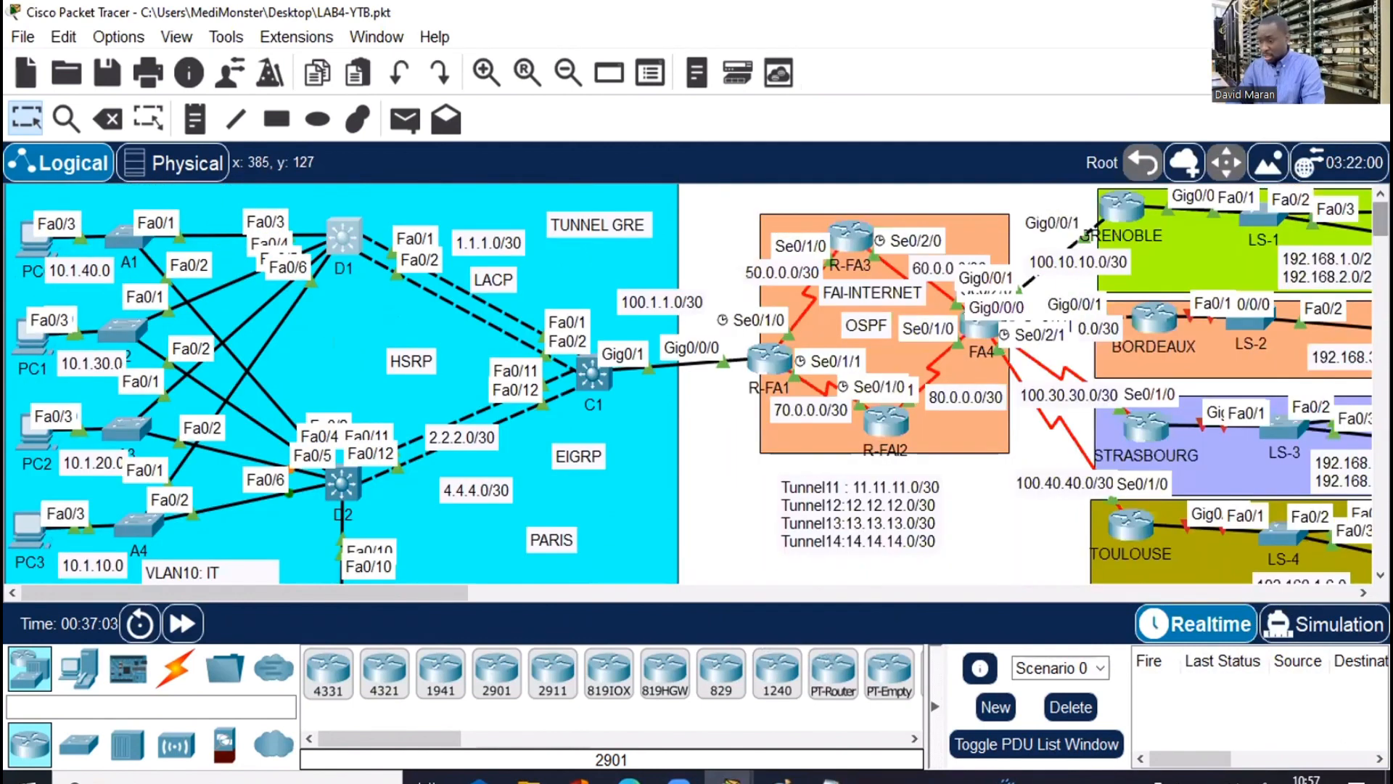
click(827, 777)
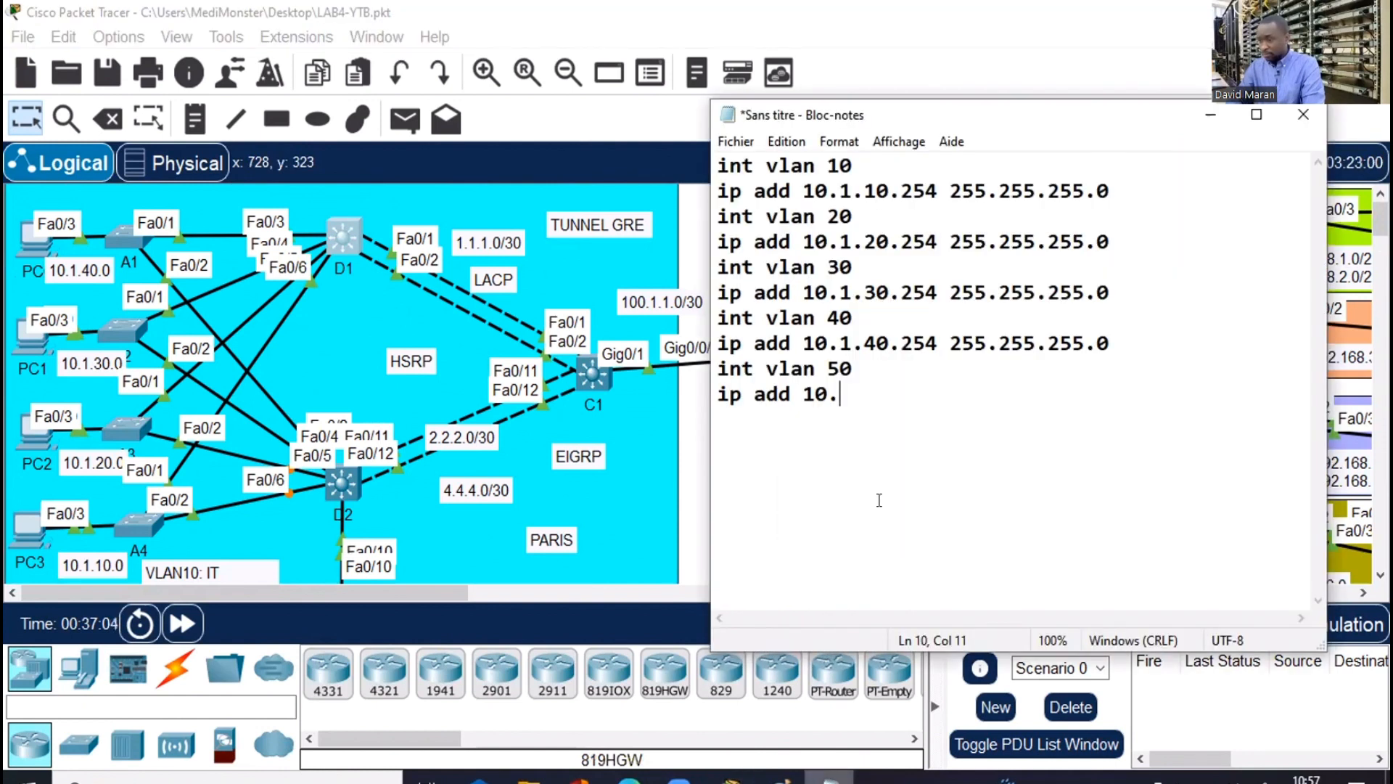
text(1.50.)
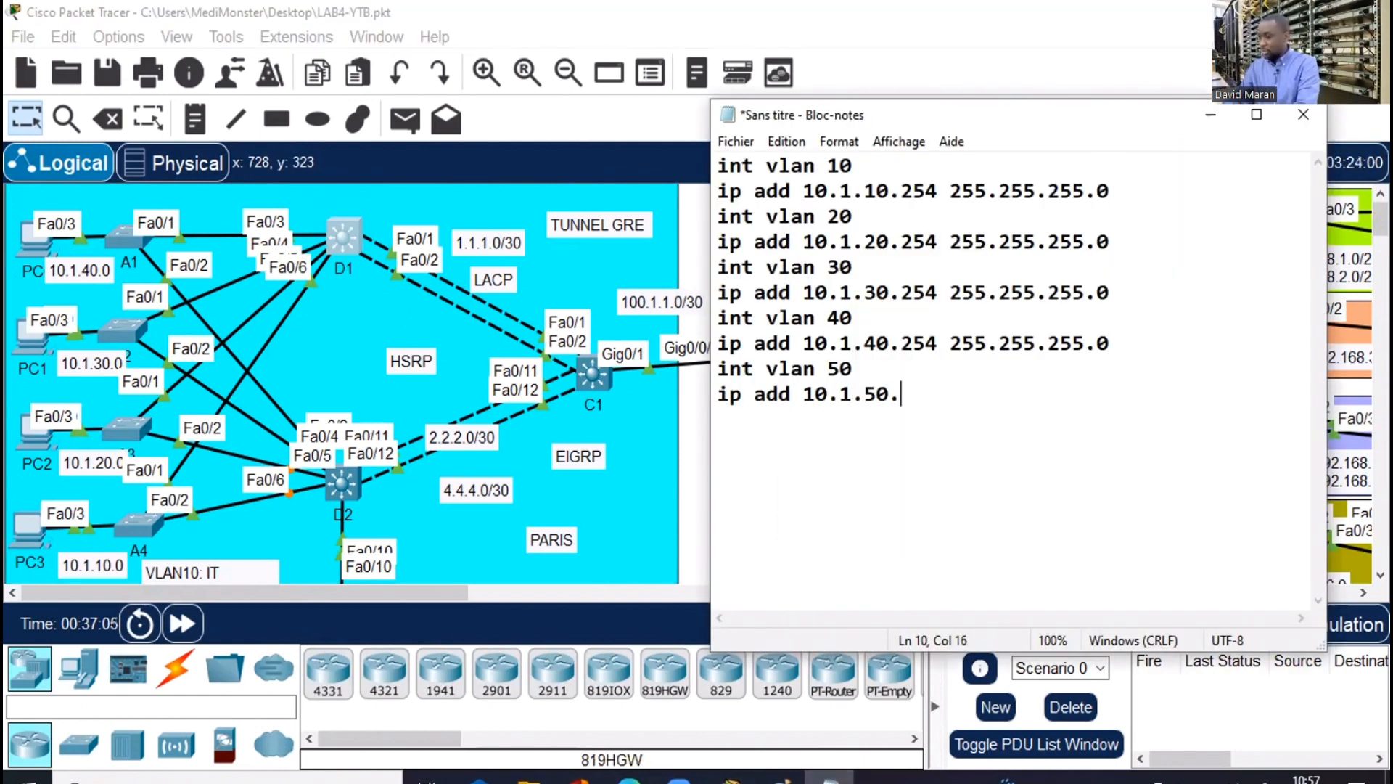
text(254 255.255)
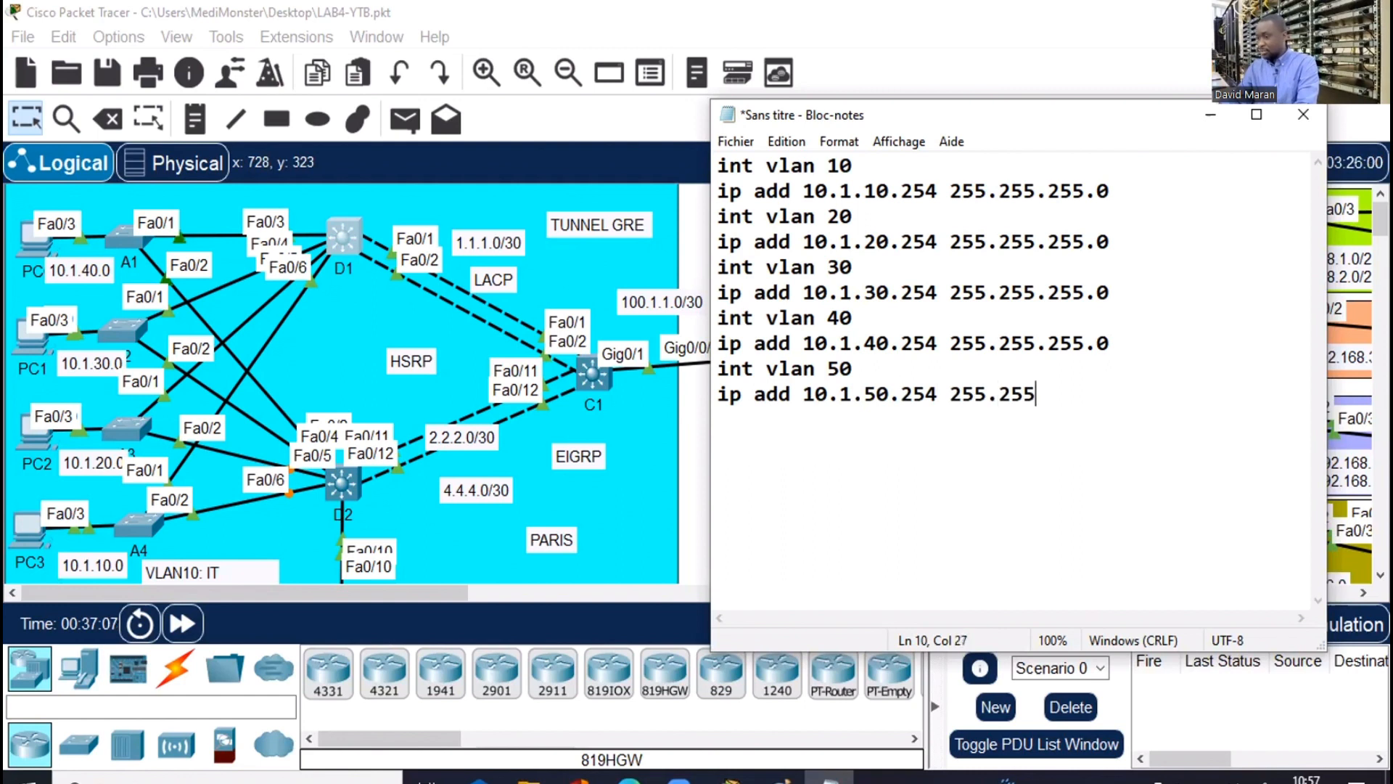
text(.255.)
text(0)
key(Return)
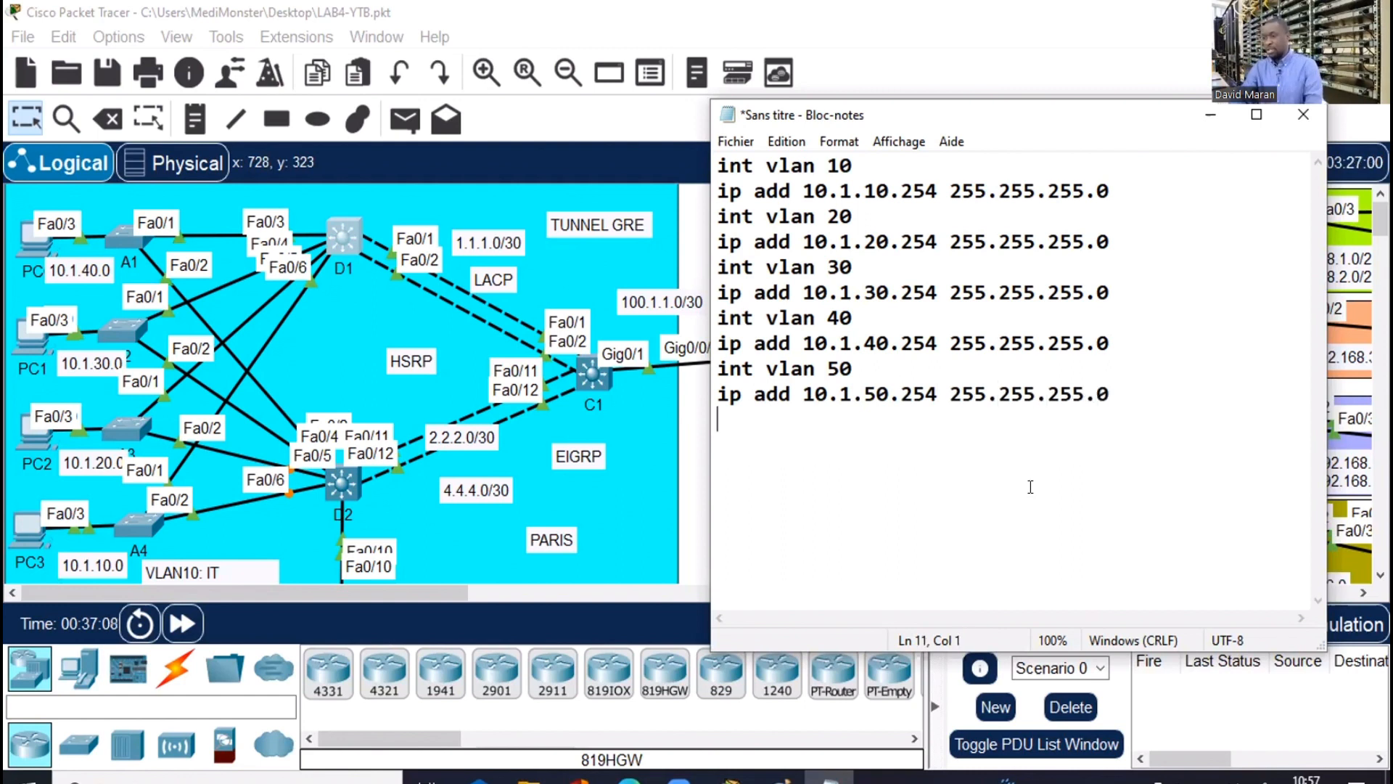
drag(1137, 389, 717, 161)
key(super+c)
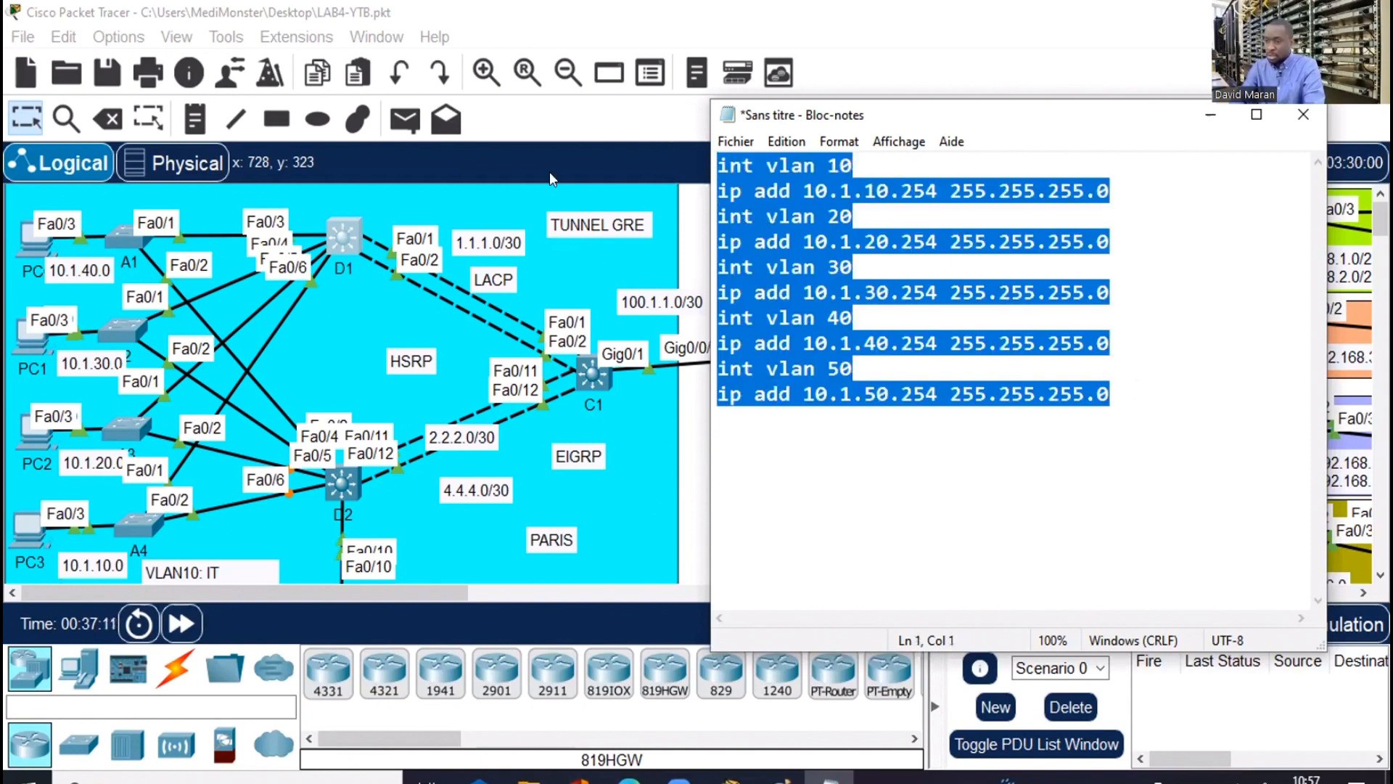
Open D1's CLI full screen and exit the pending Vlan10 interface configuration
click(338, 227)
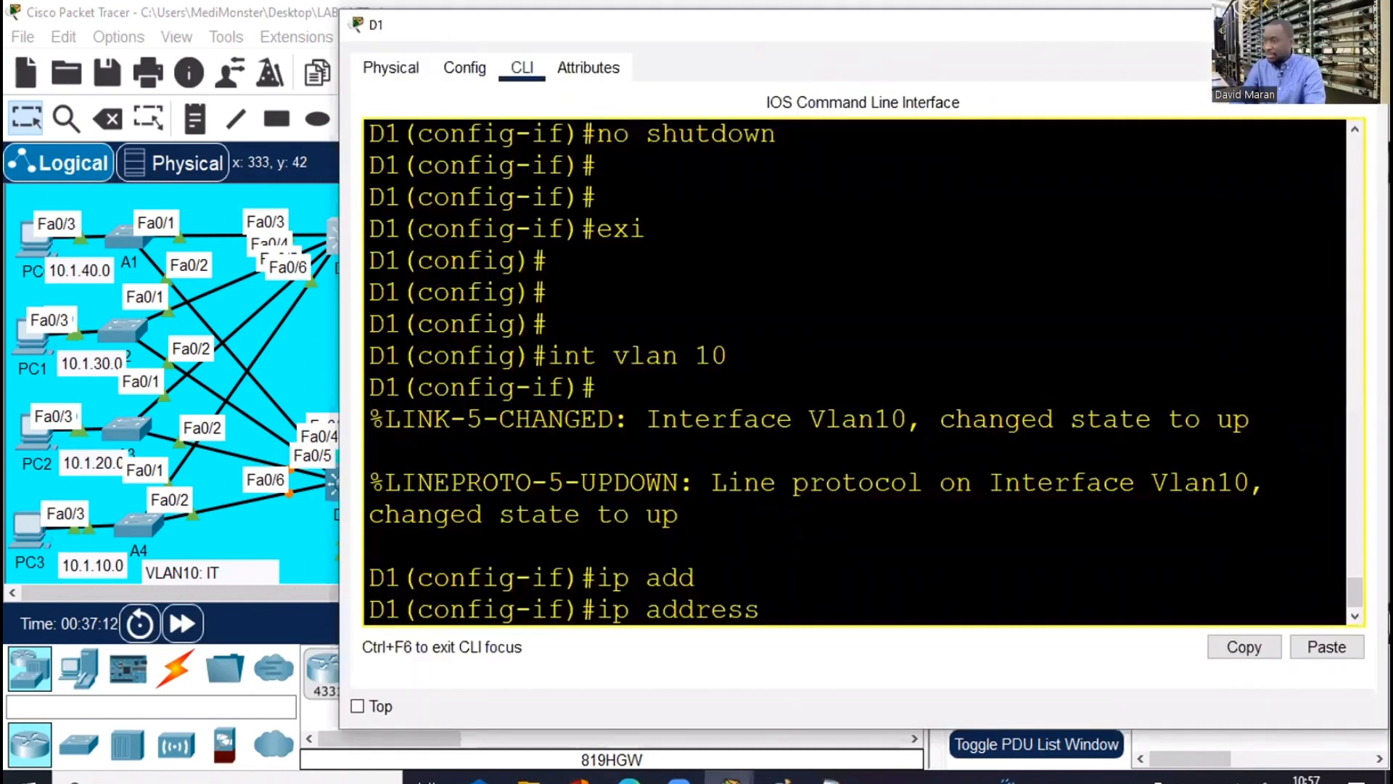
key(Return)
key(super+Up)
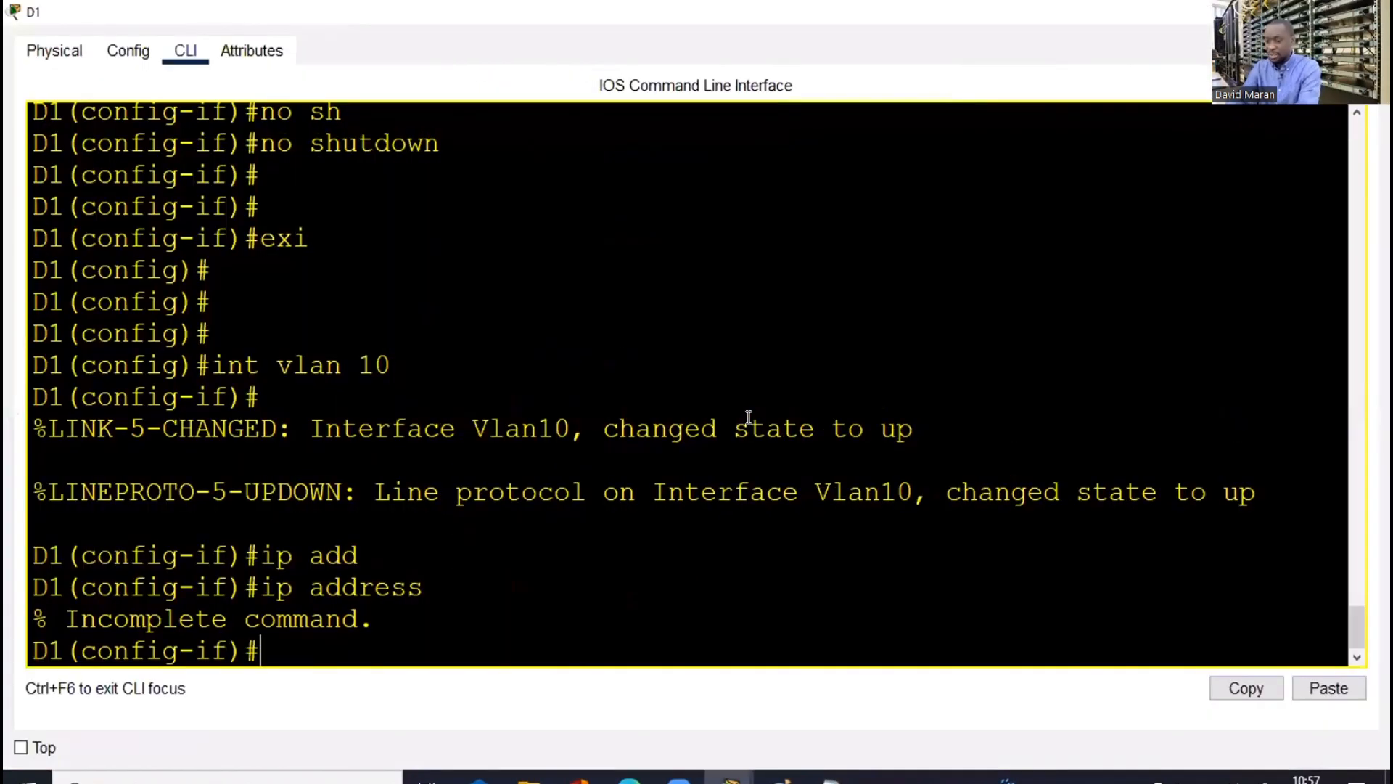
key(Return)
key(Return)
key(Return)
key(Return)
text(exi)
key(Return)
key(Return)
key(Return)
key(Return)
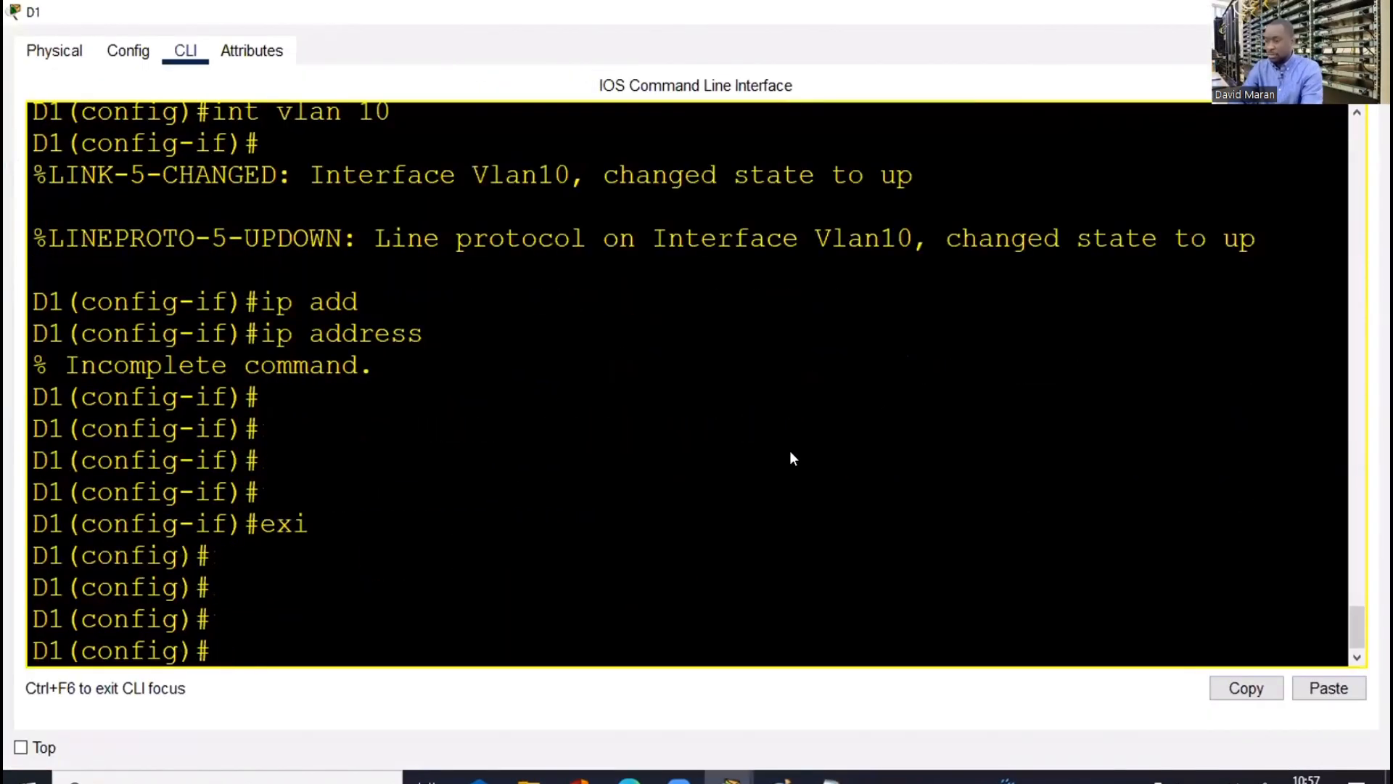
Paste the VLAN 10–50 SVI commands into D1 and confirm all are up with 'sh ip int br | e una'
right_click(793, 458)
click(805, 460)
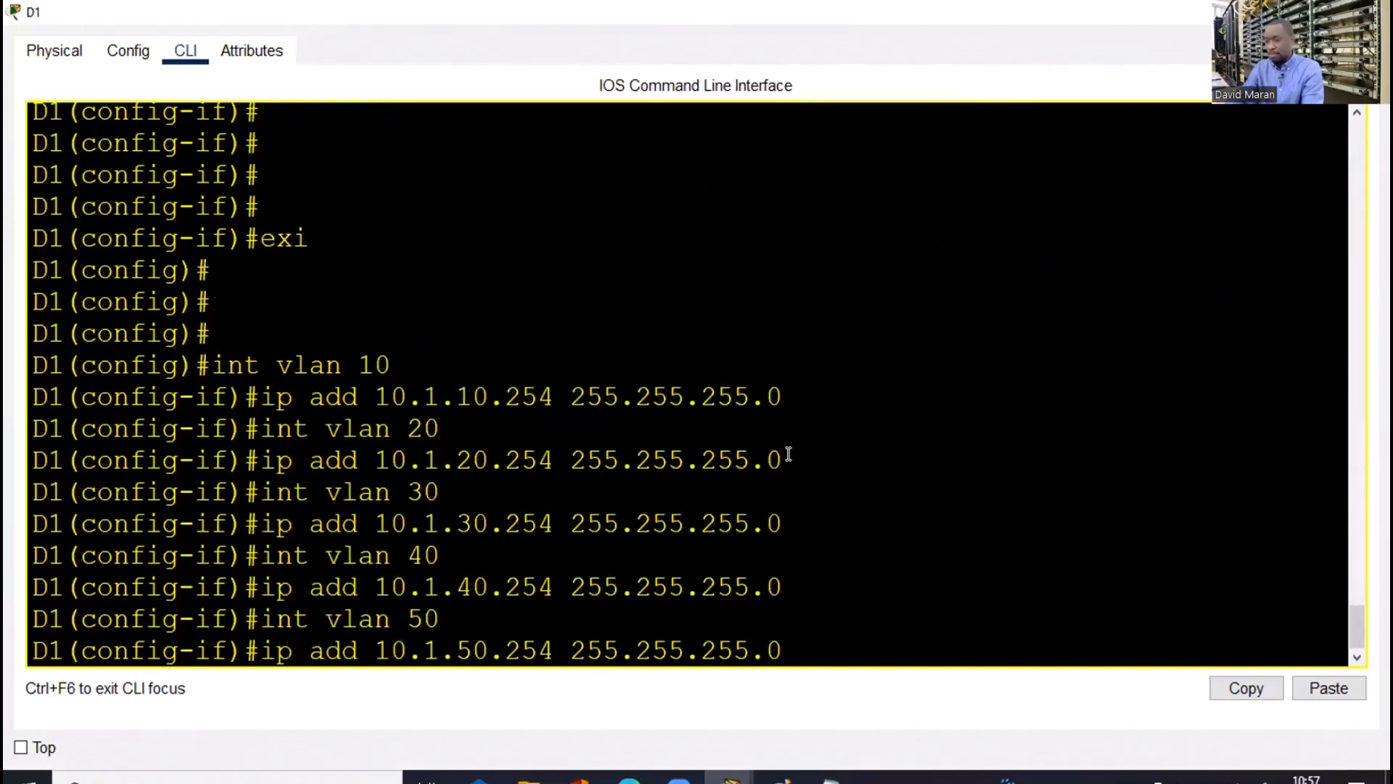
key(Return)
key(Return)
key(Return)
key(Return)
key(Return)
text(end)
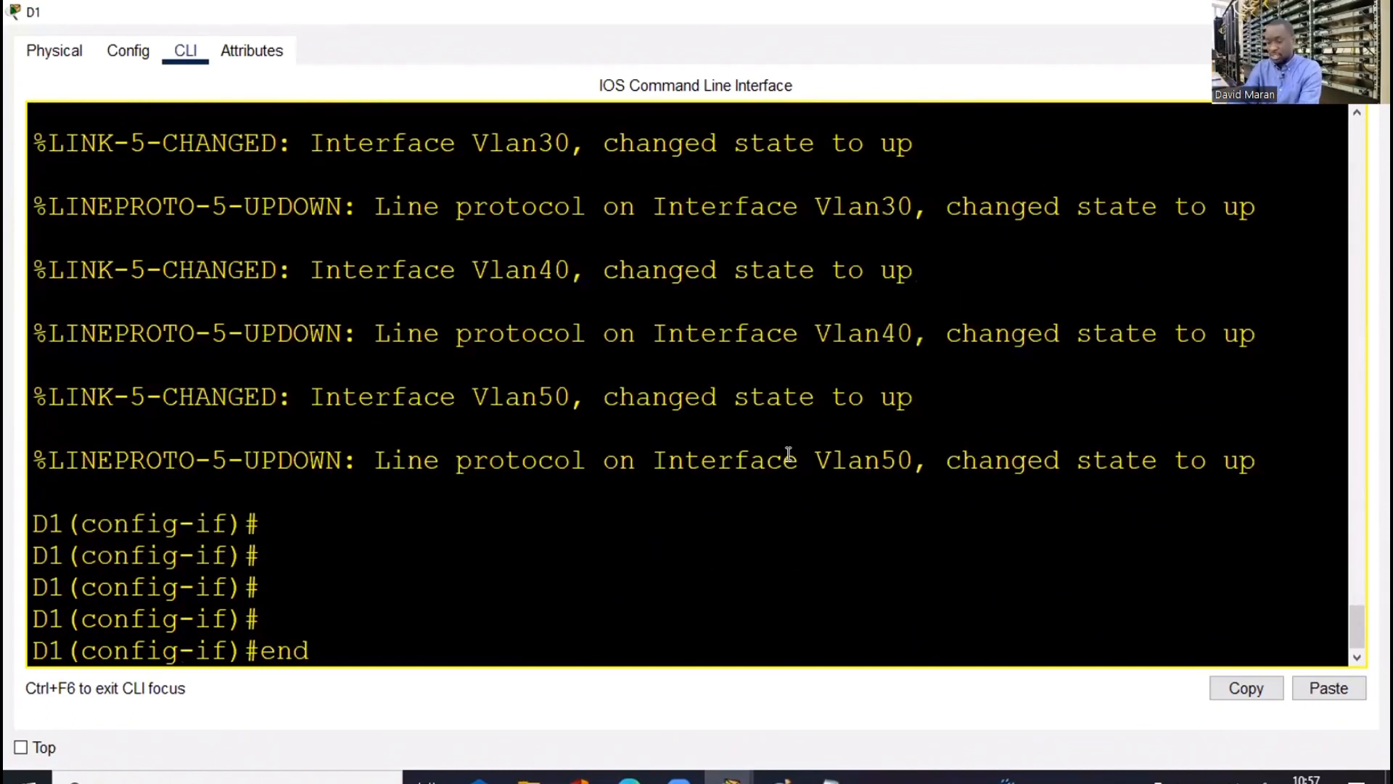
key(Return)
key(Return)
key(Return)
key(Return)
key(Return)
text(sh ip i)
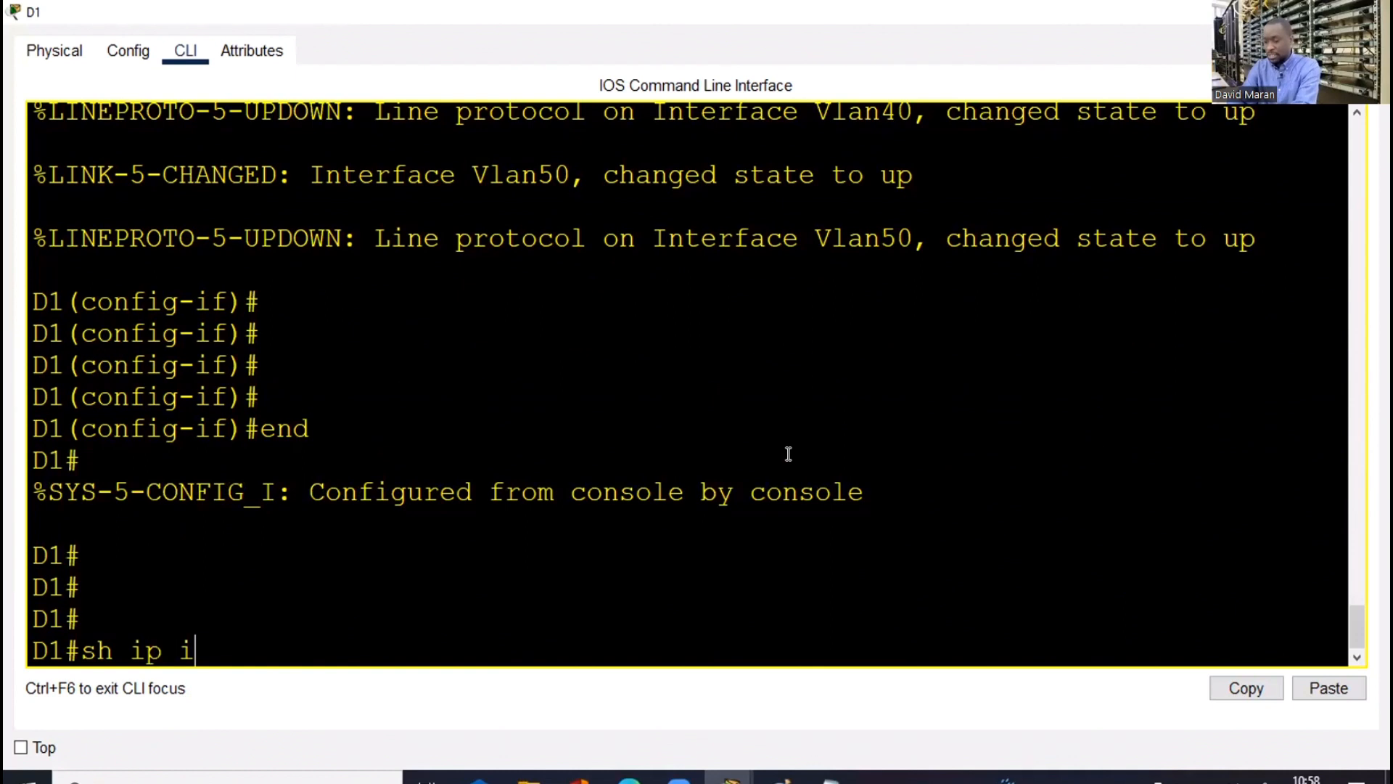
text(nt br | )
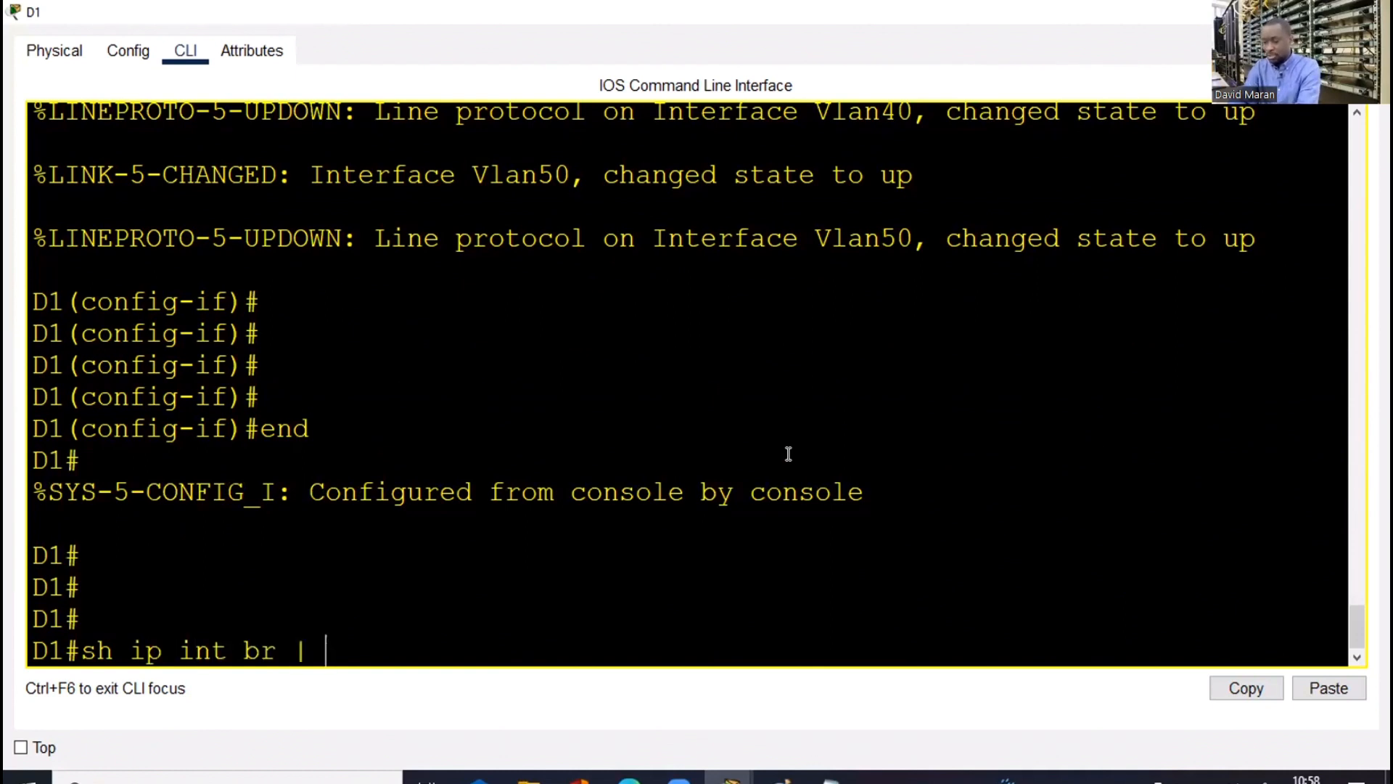
text(e una)
key(Return)
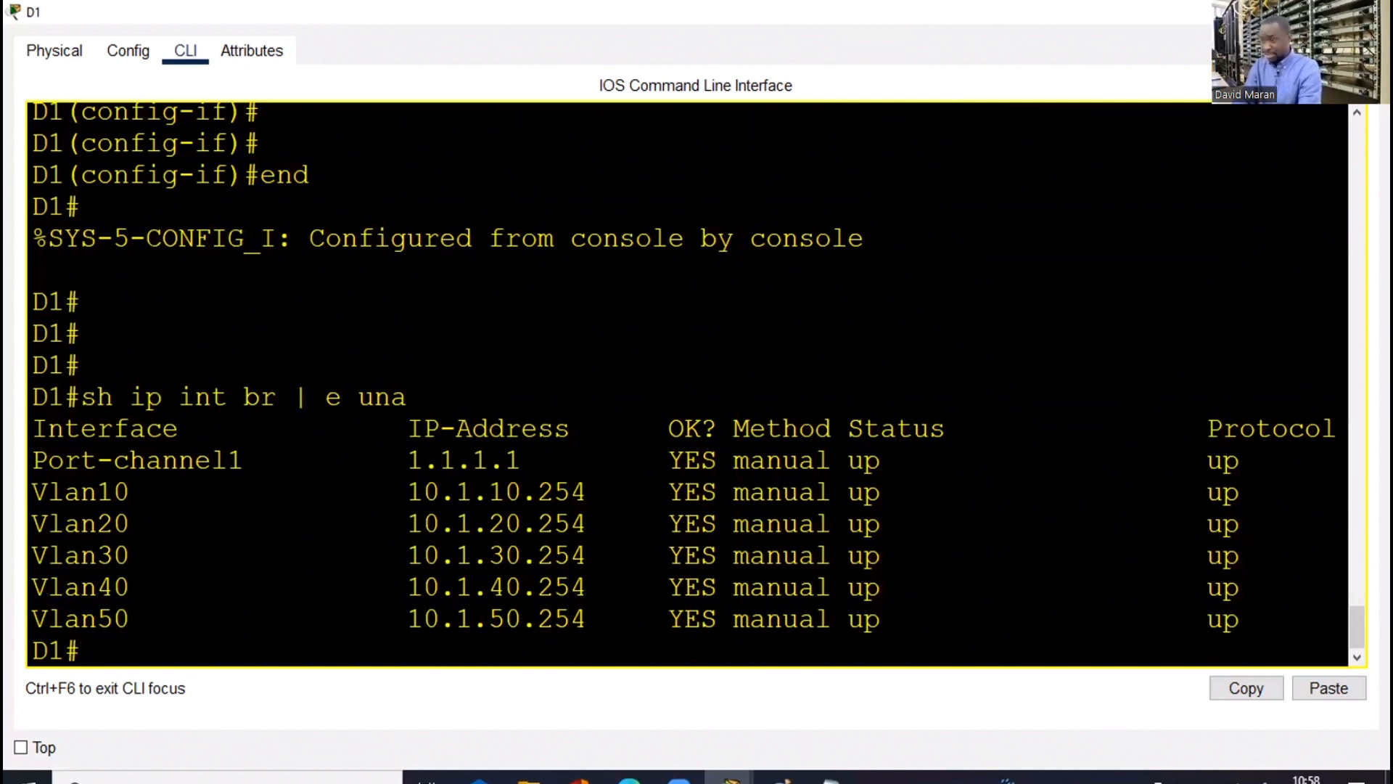
click(1265, 13)
click(829, 781)
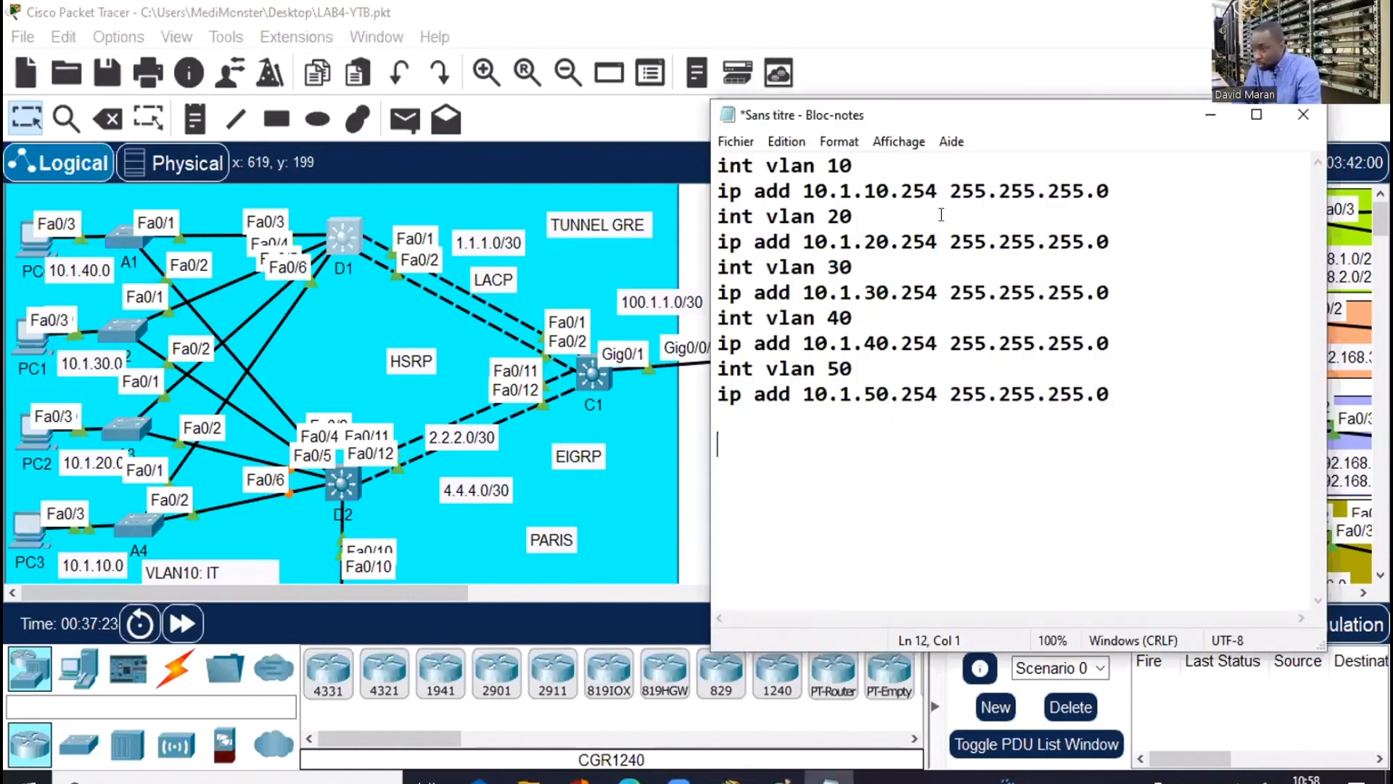
Change the five SVI addresses in the draft from .254 to .253 (10.1.10.253 through 10.1.50.253)
click(933, 191)
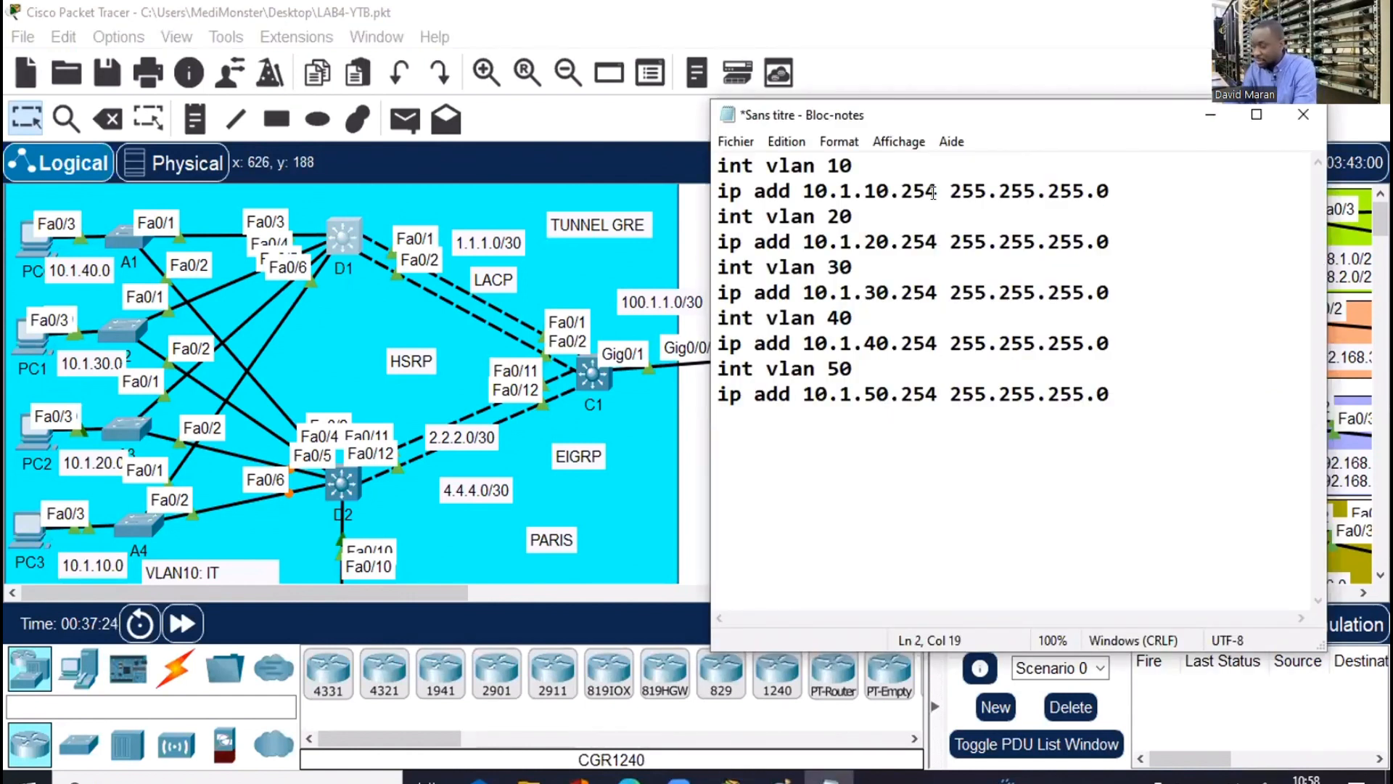
key(BackSpace)
text(3)
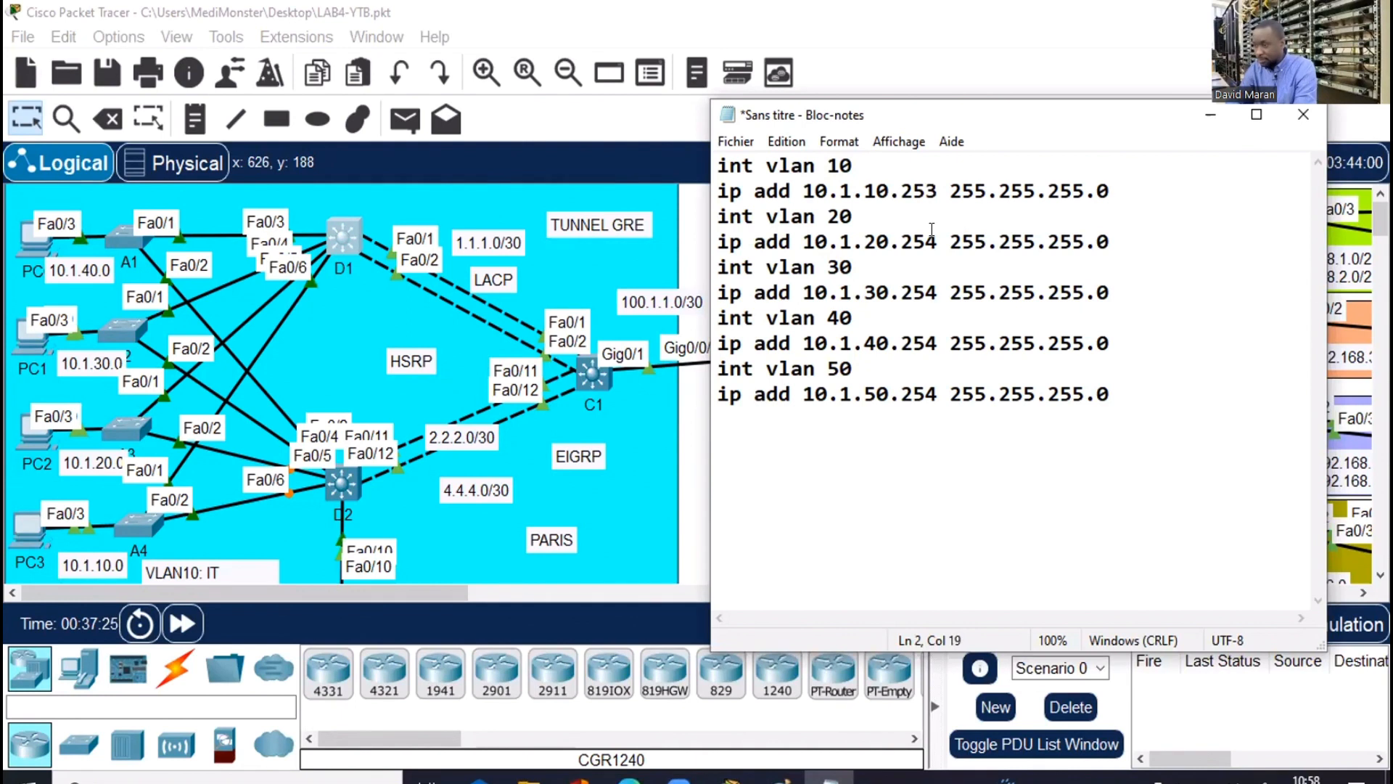
click(932, 229)
key(BackSpace)
text(3)
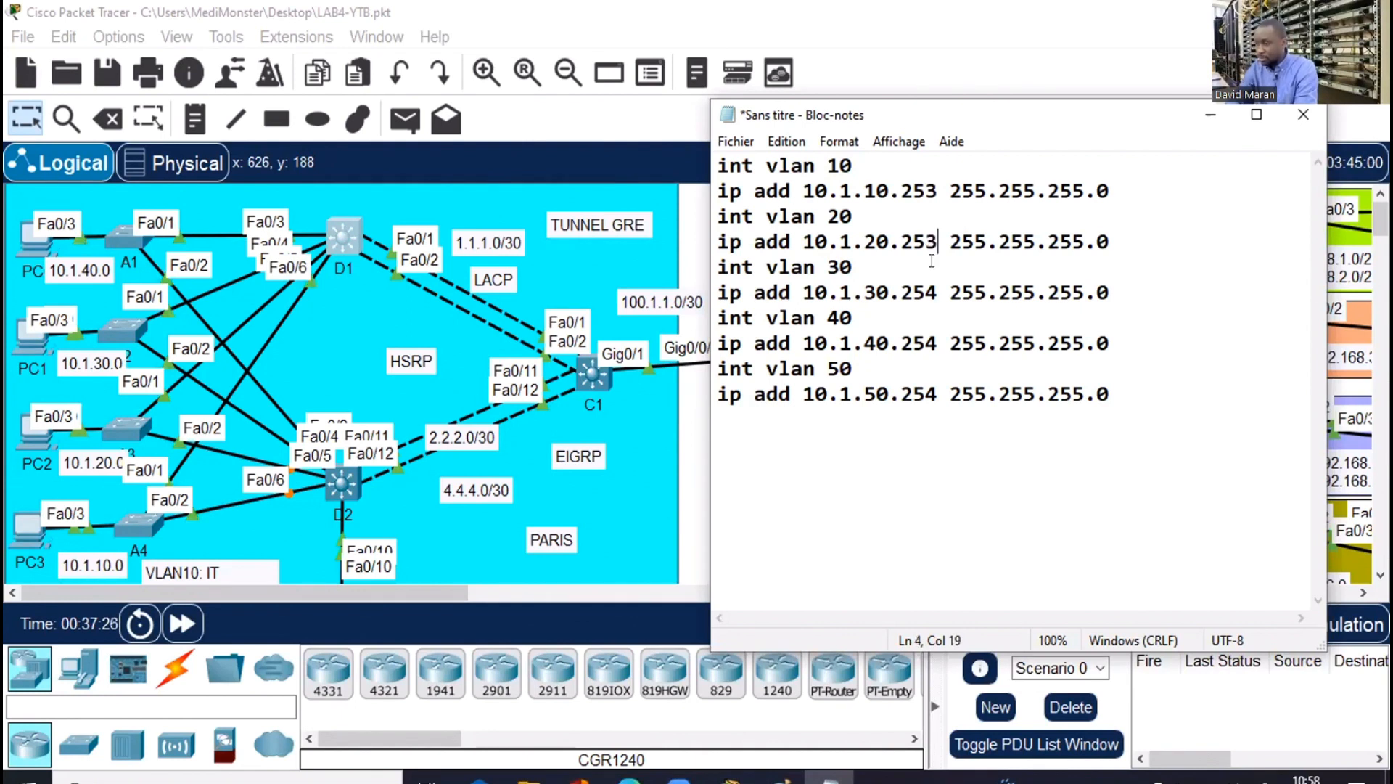
click(928, 292)
key(Delete)
text(3)
click(931, 331)
key(BackSpace)
text(3)
click(931, 392)
key(BackSpace)
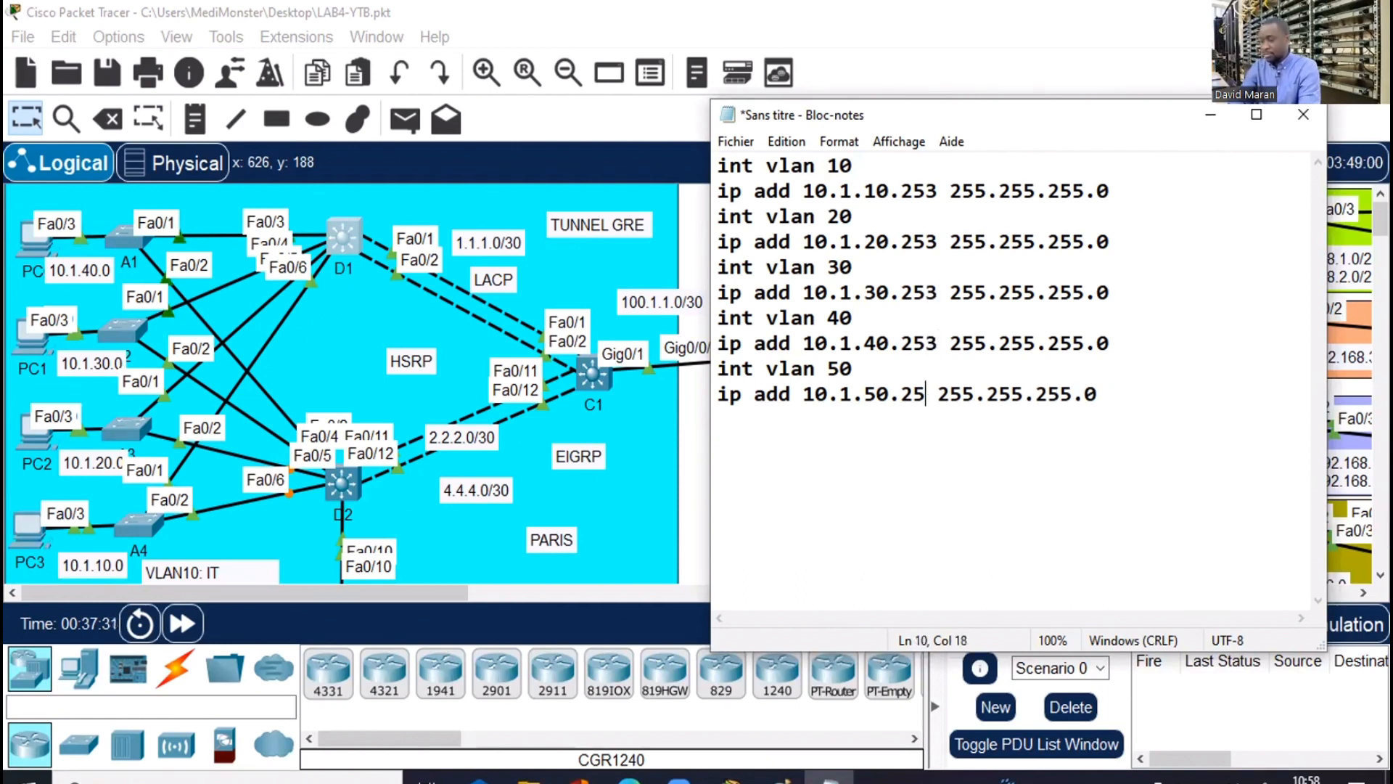
text(3)
Copy the edited VLAN interface lines and hide Notepad to show the topology
drag(777, 222, 711, 165)
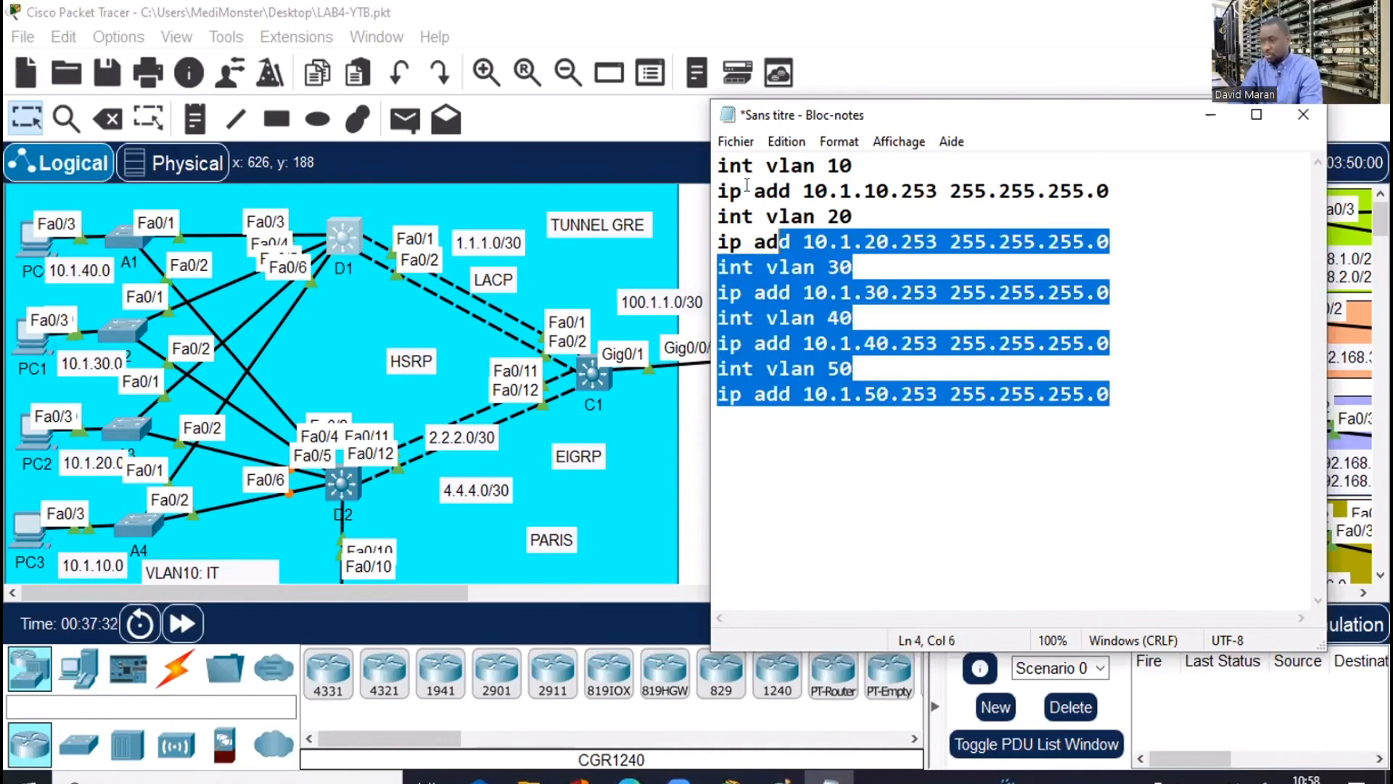
right_click(755, 189)
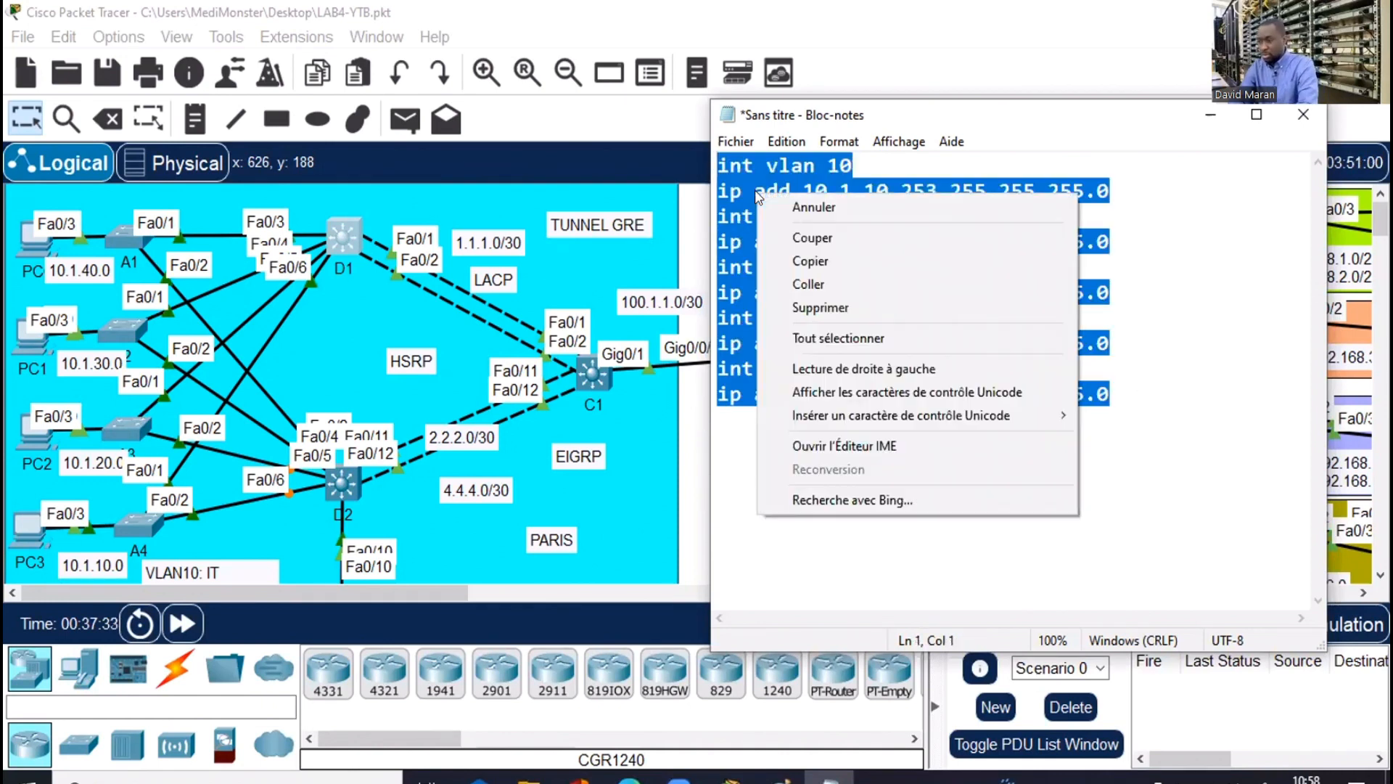
click(810, 261)
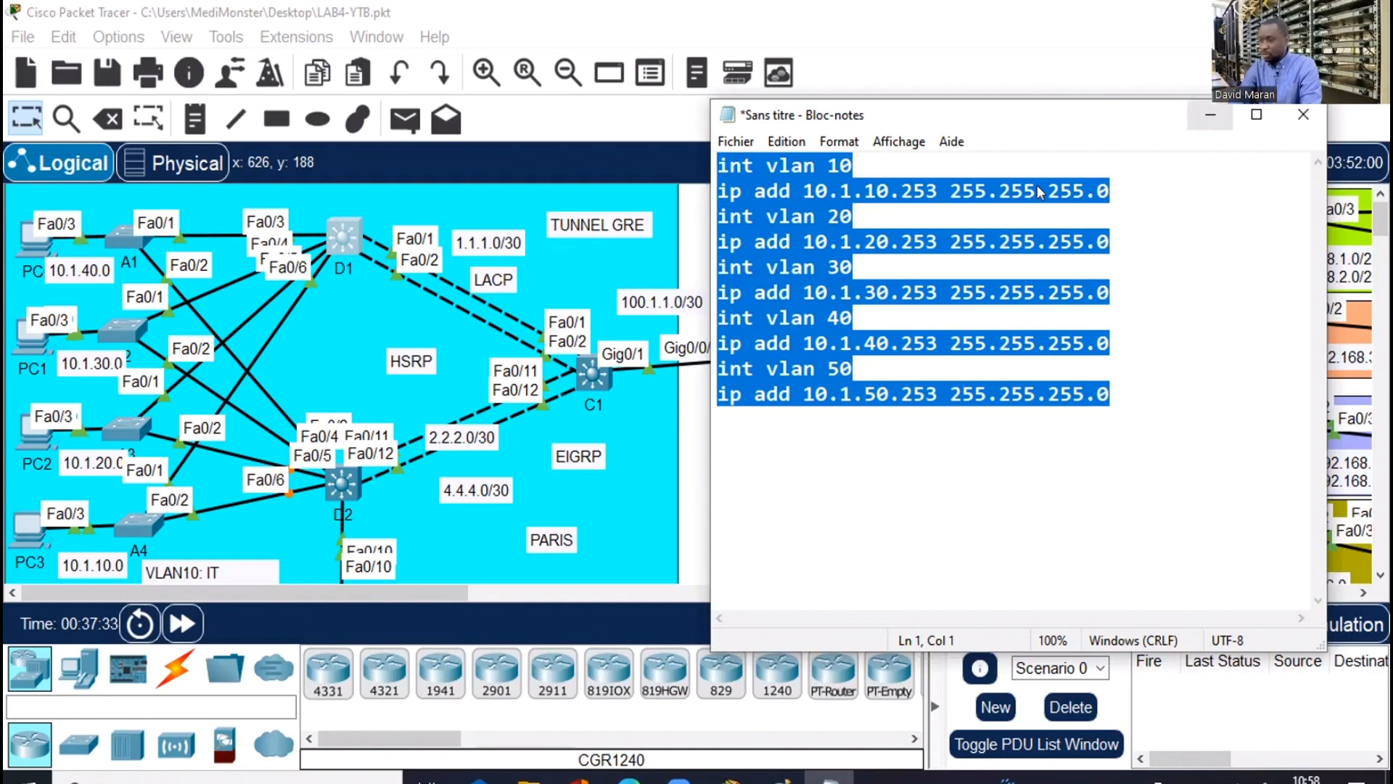
click(1210, 115)
click(344, 483)
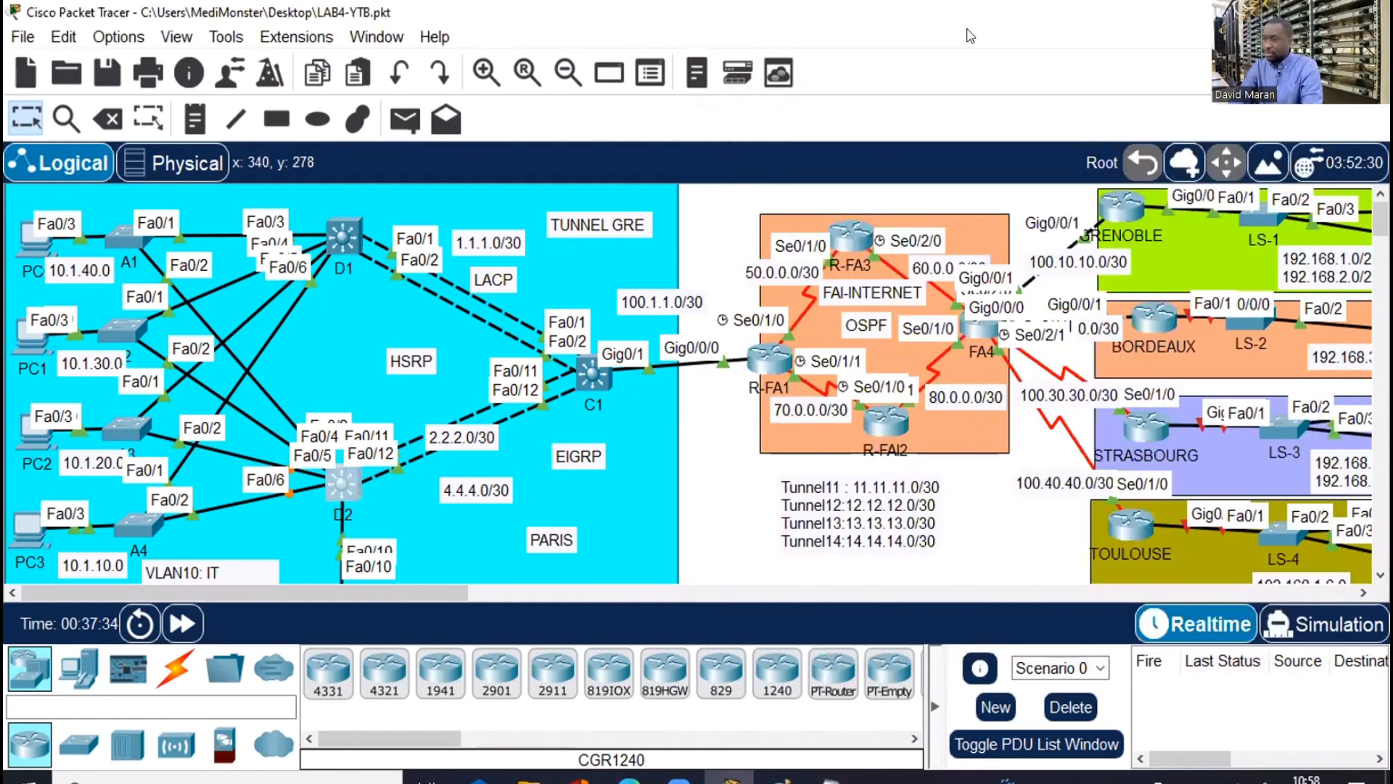
Paste the .253 VLAN 10–50 interface configuration into D2 and check them with 'sh ip int br | e una'
key(super+Up)
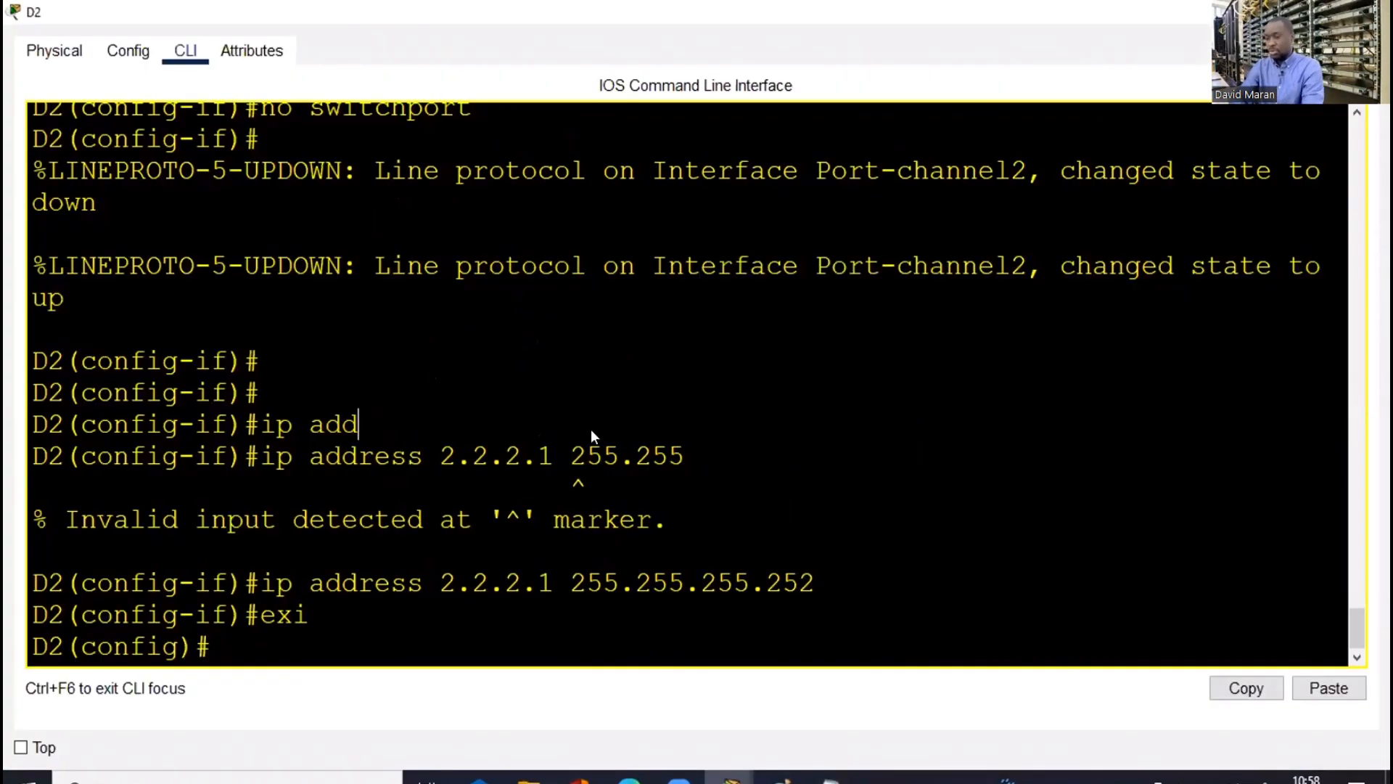
key(Return)
key(Return)
right_click(592, 432)
click(630, 473)
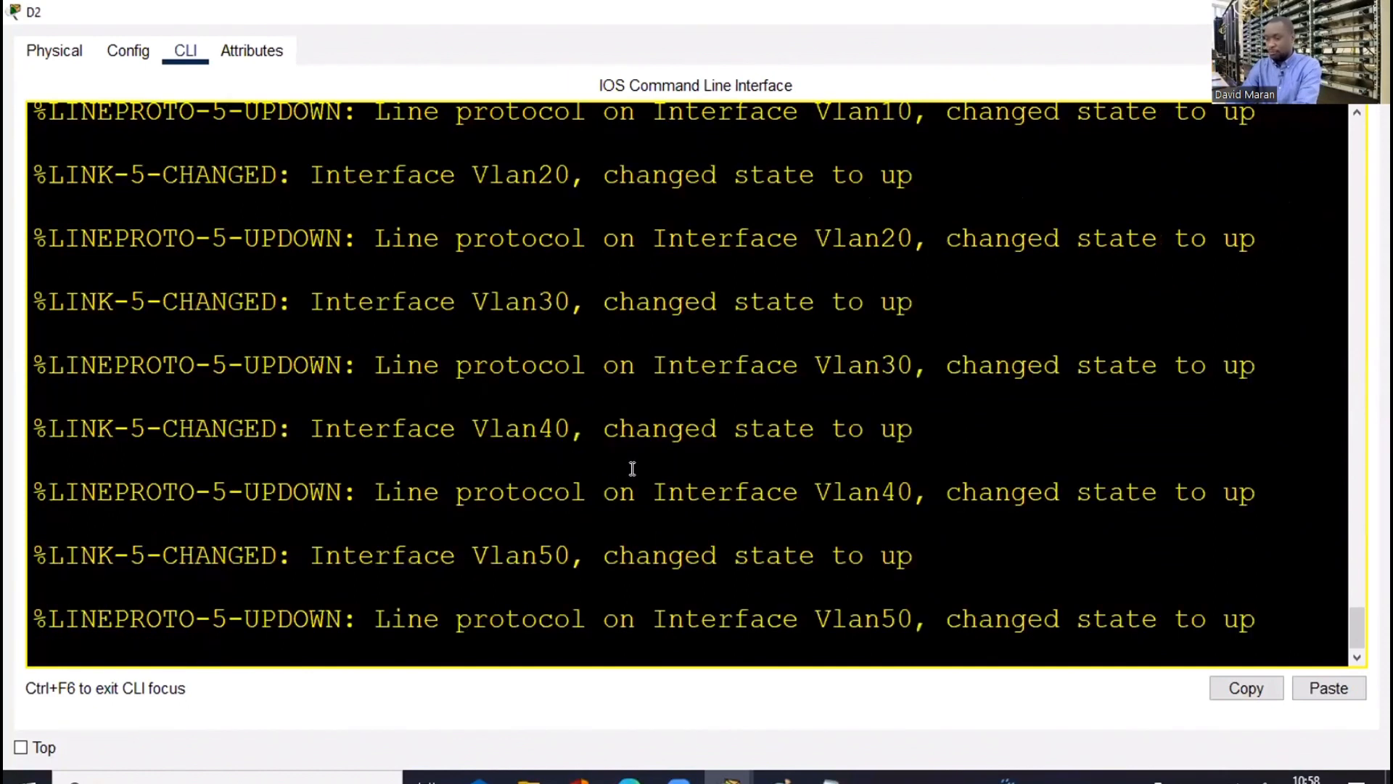
key(Return)
key(Return)
key(Return)
key(Return)
key(Return)
text(end)
key(Return)
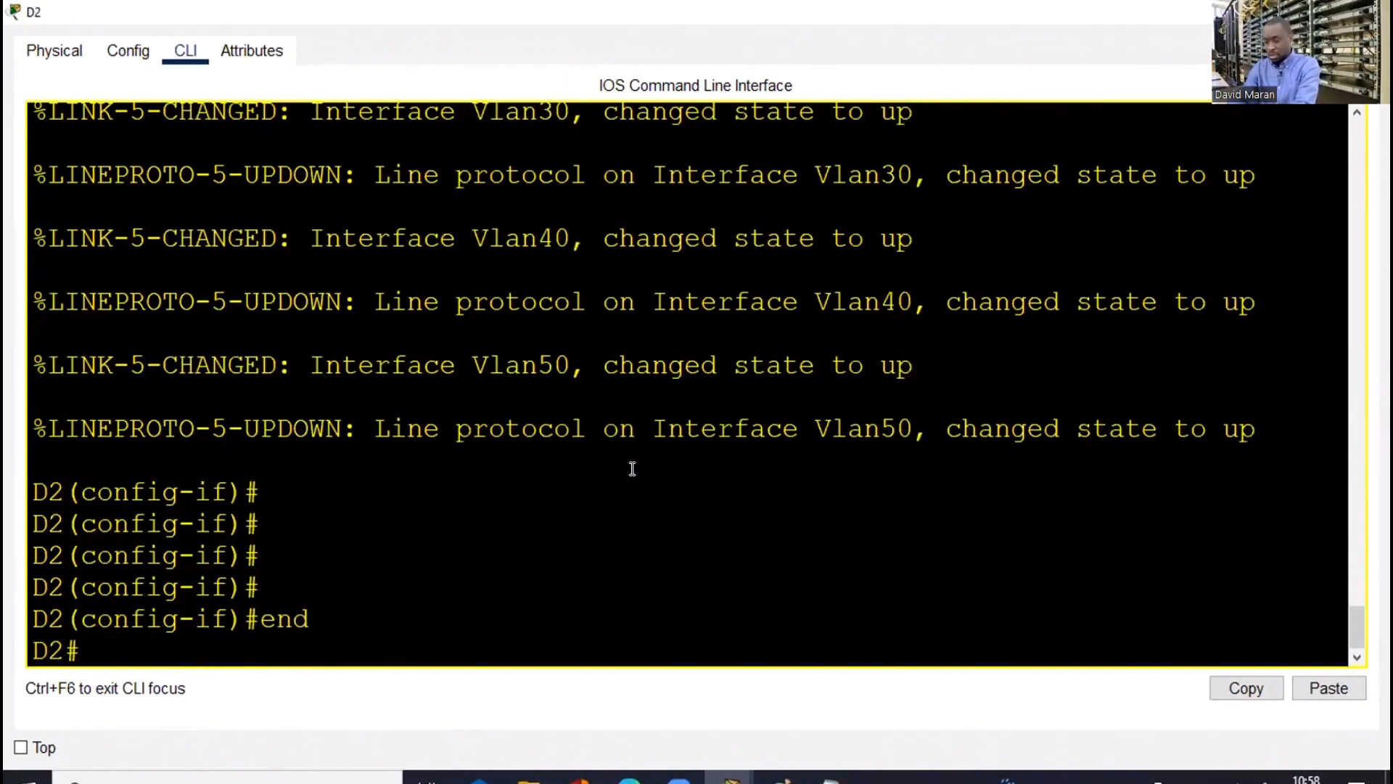
key(Return)
key(Return)
key(Return)
key(Return)
text(sh )
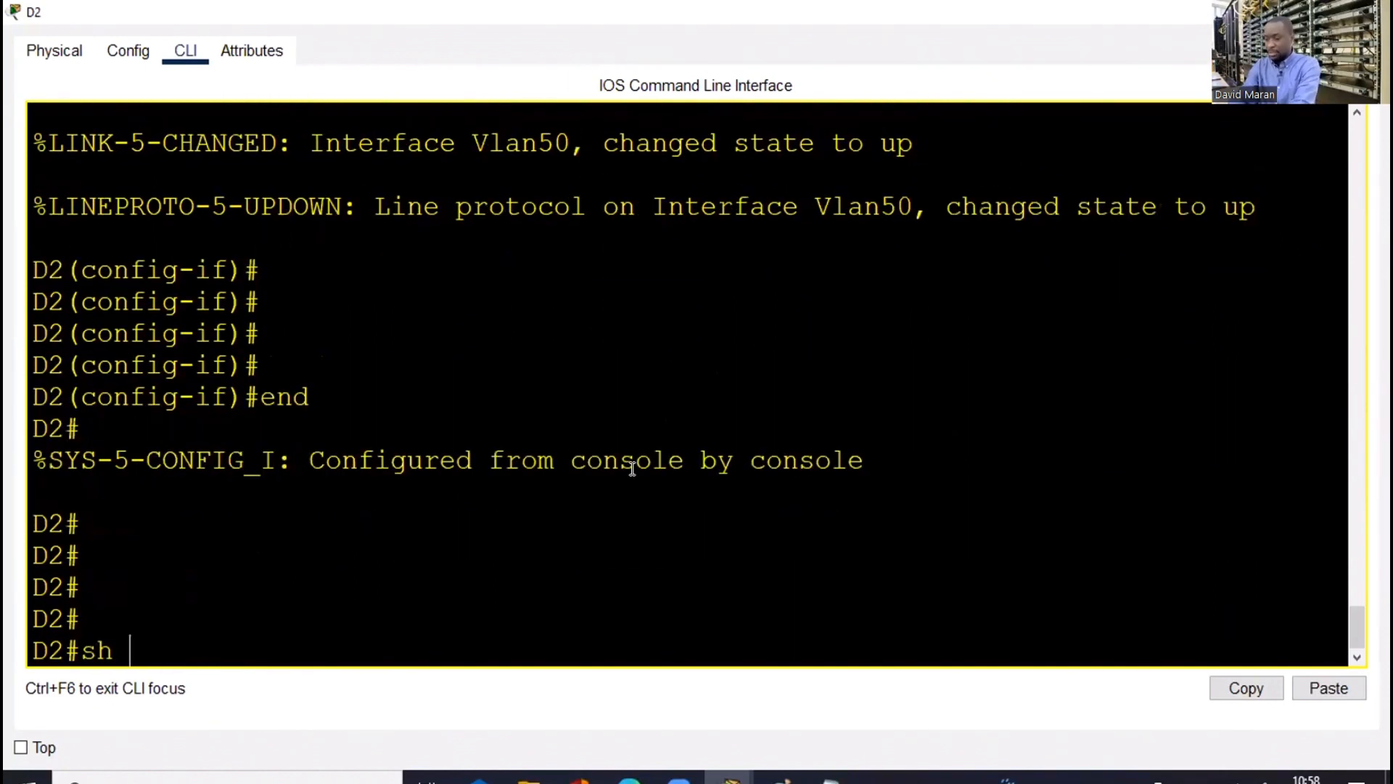
text(ip int br )
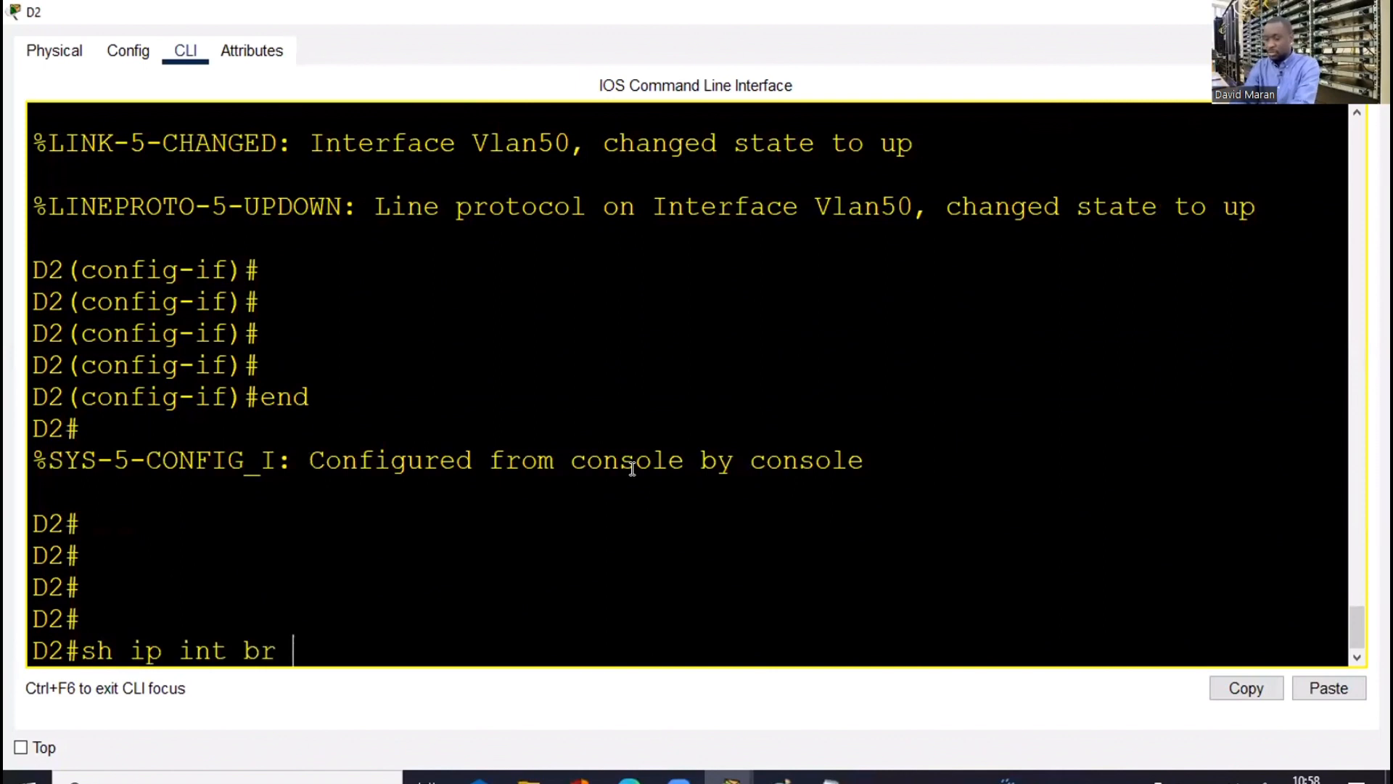
text(| e una)
key(Return)
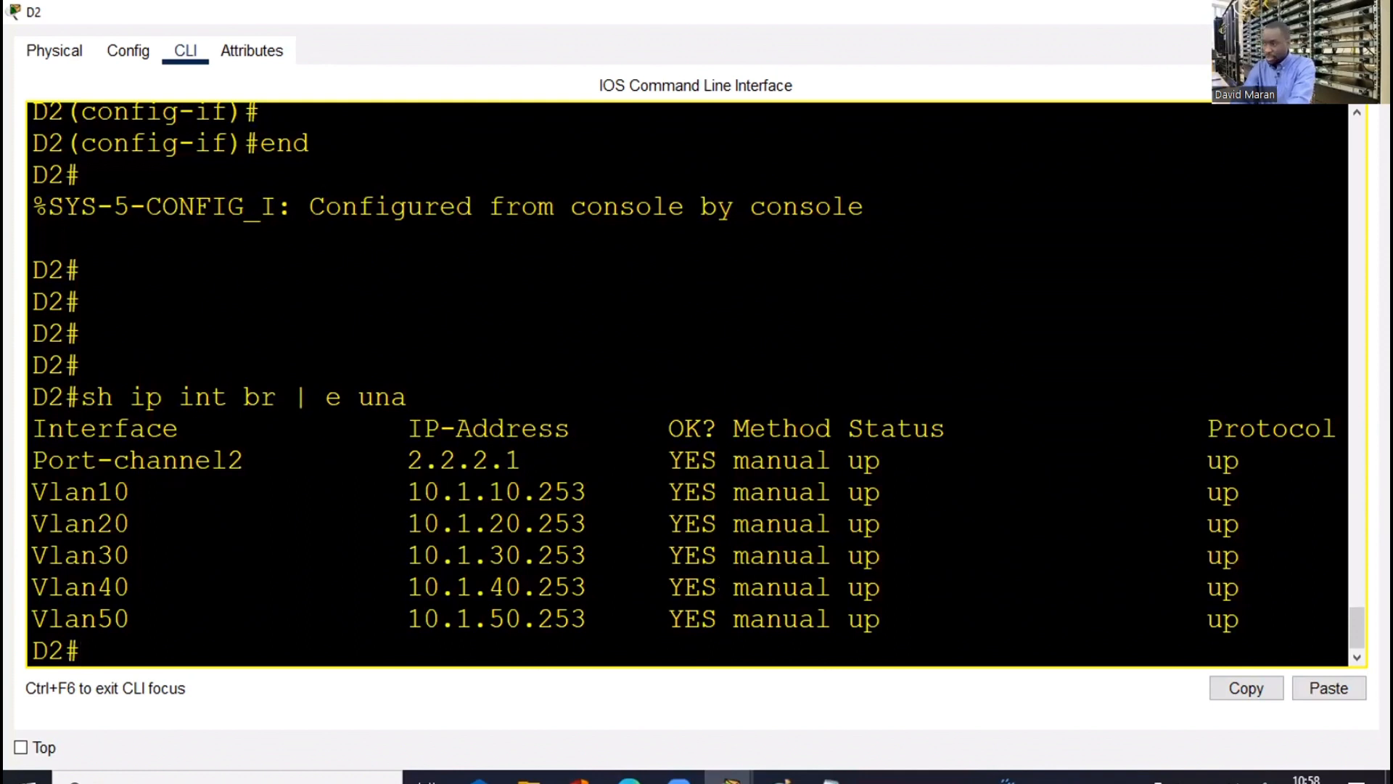
click(1273, 12)
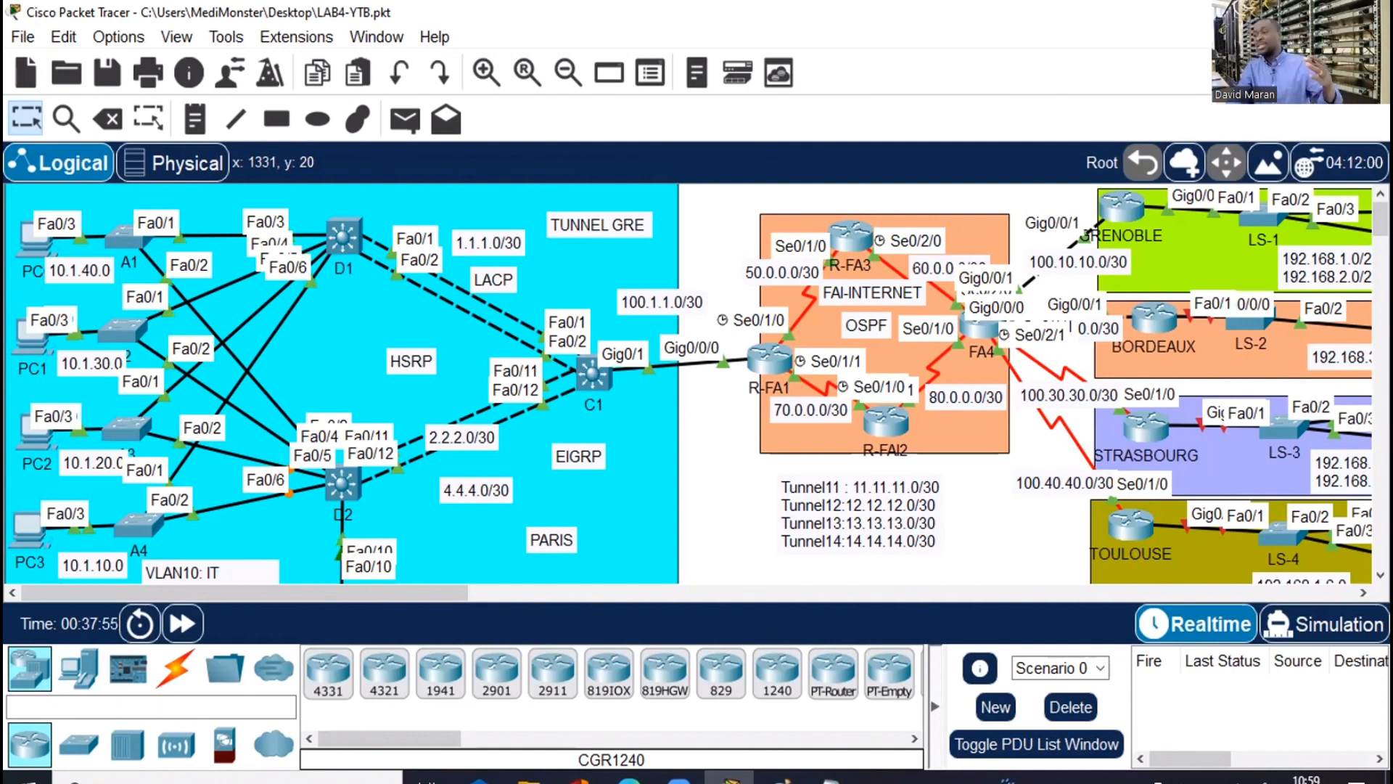
scroll(697, 384, down, 1)
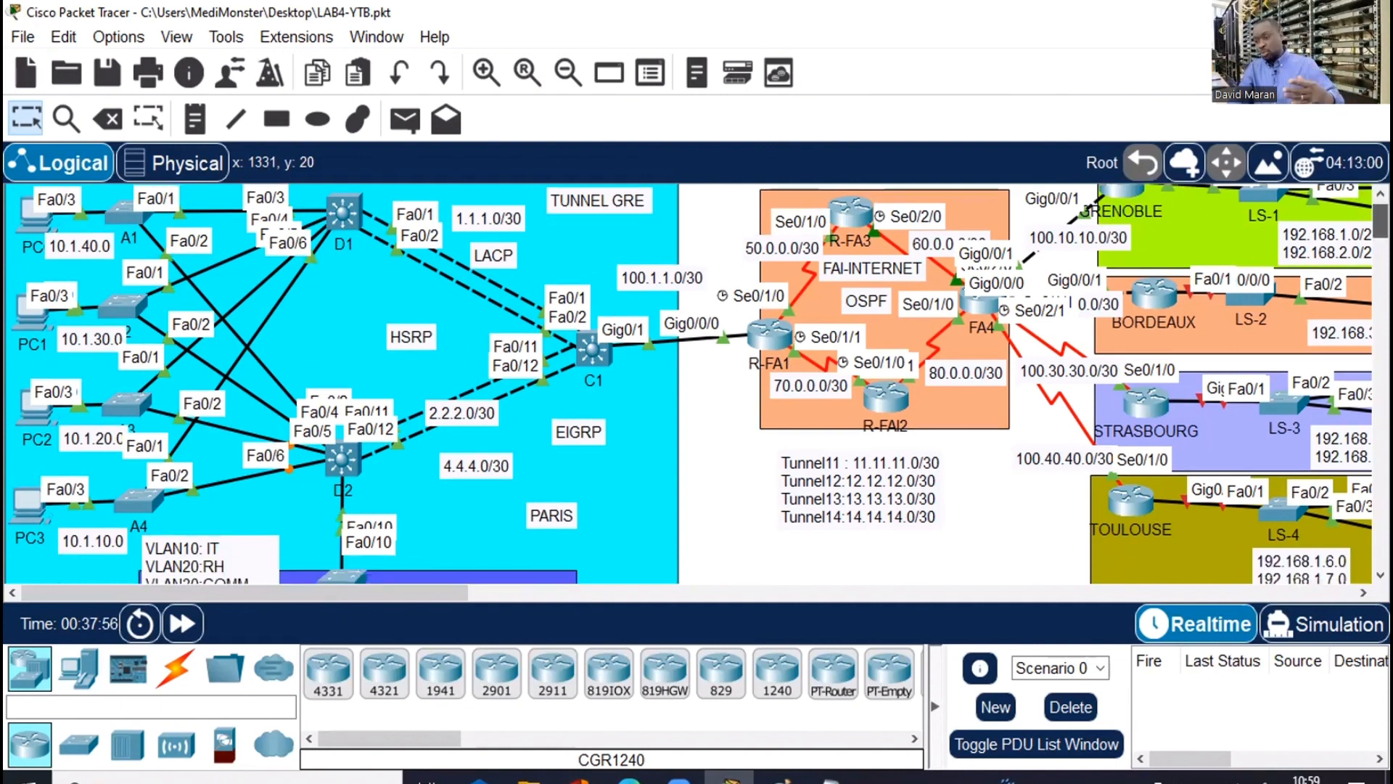
scroll(548, 457, down, 5)
scroll(548, 457, down, 1)
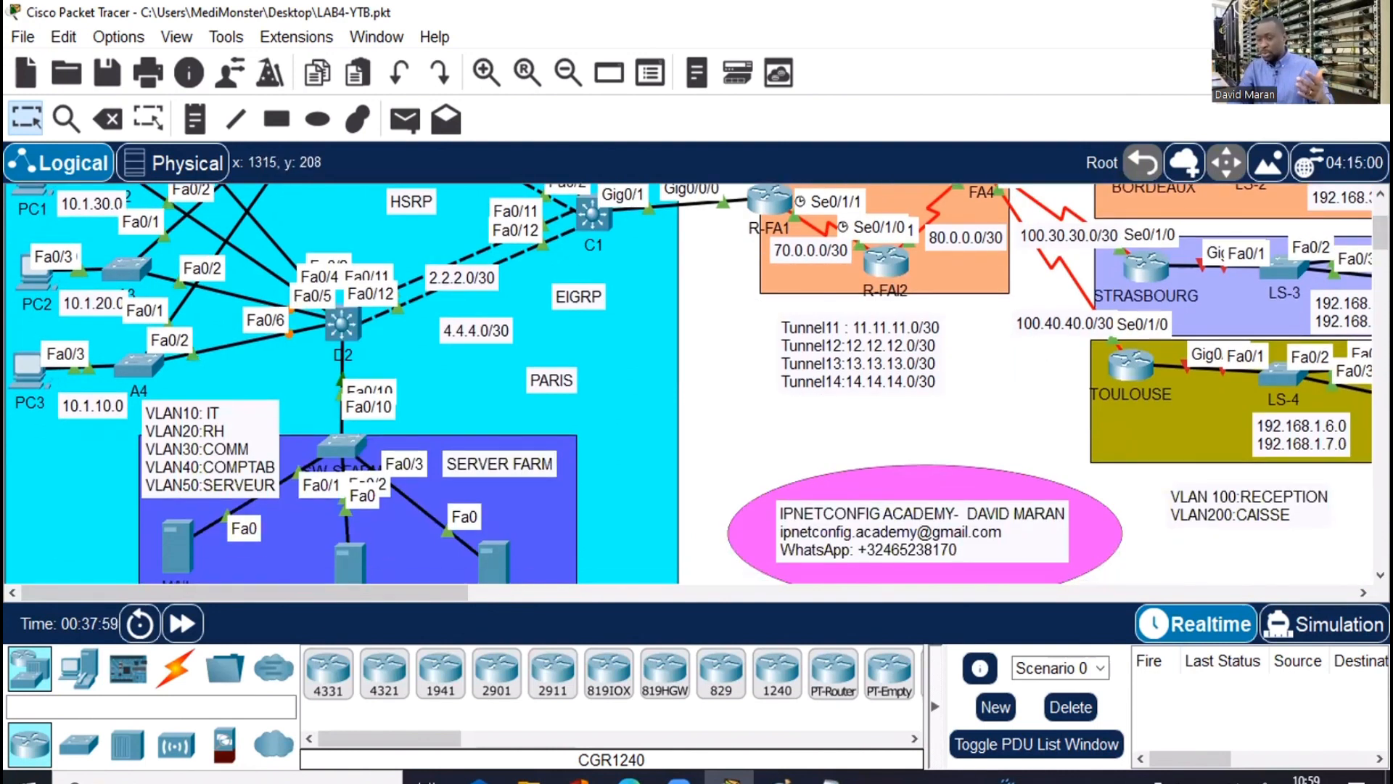
scroll(379, 415, down, 7)
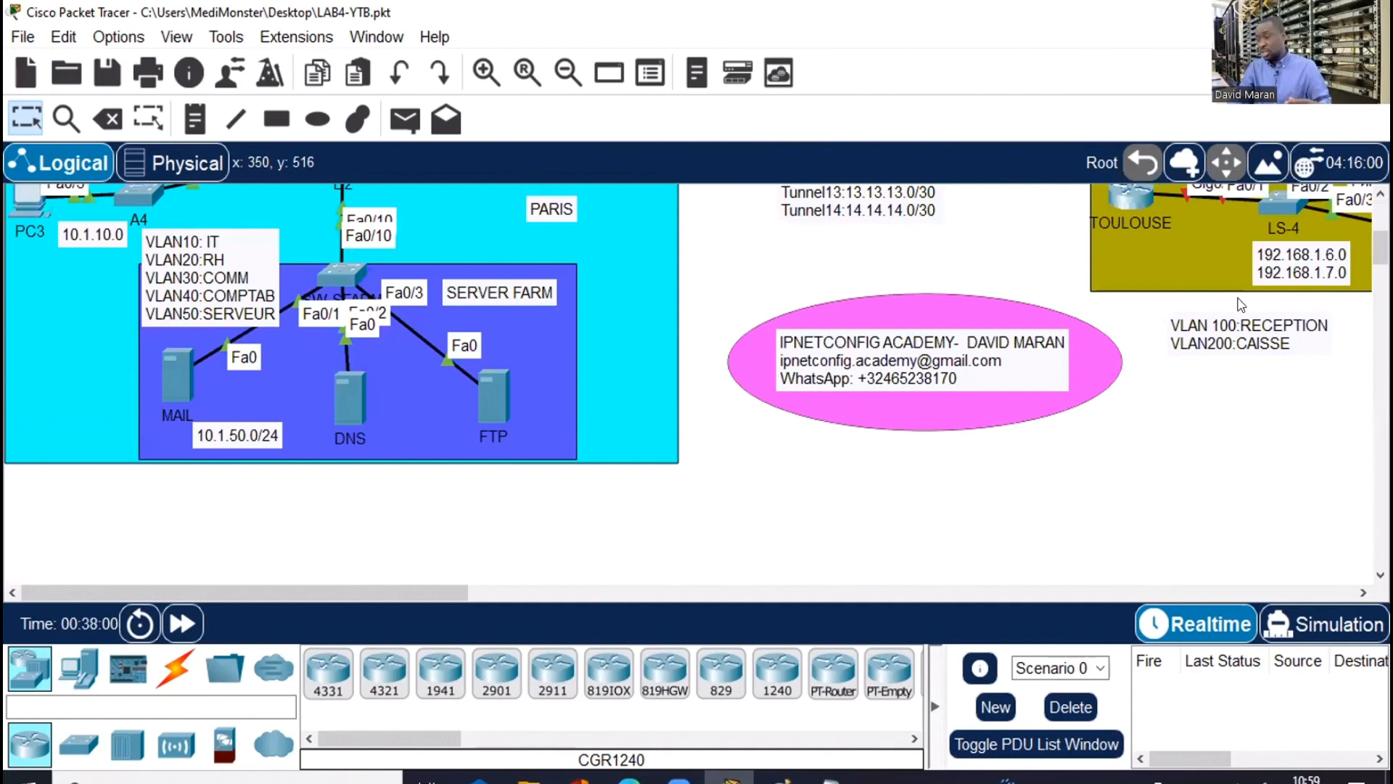
scroll(403, 363, up, 13)
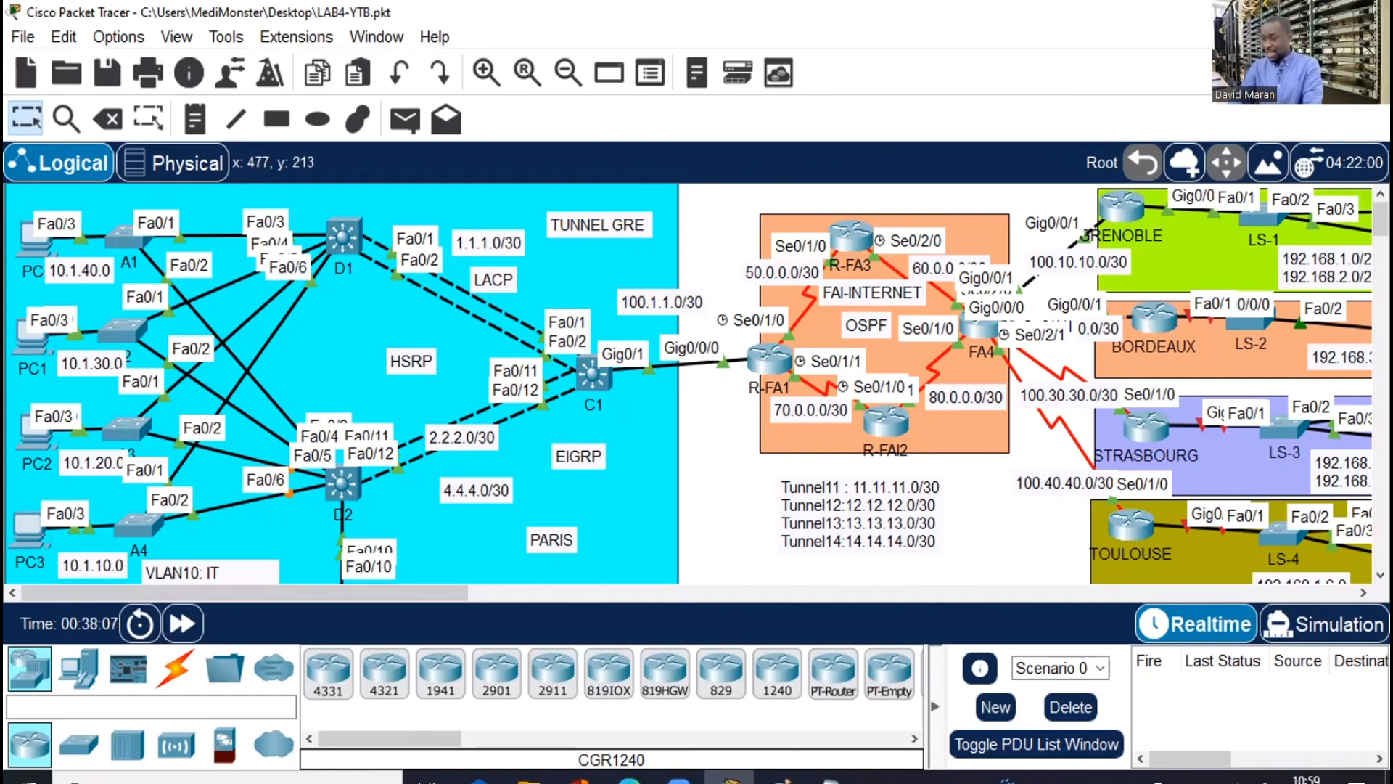
Type a separator row of asterisks below the 10.1.50.253 line and start an empty line beneath it
key(alt+Tab)
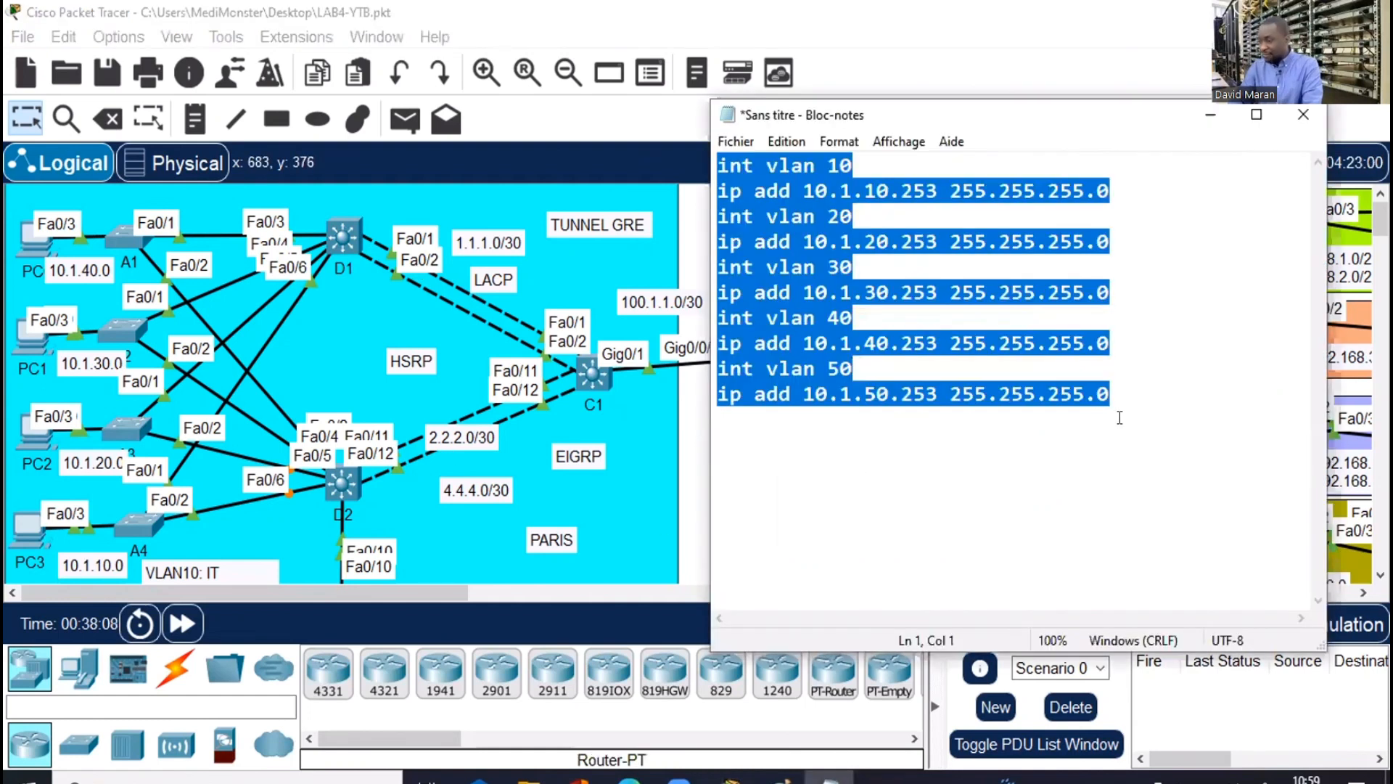
key(ctrl+End)
click(719, 417)
text(*)
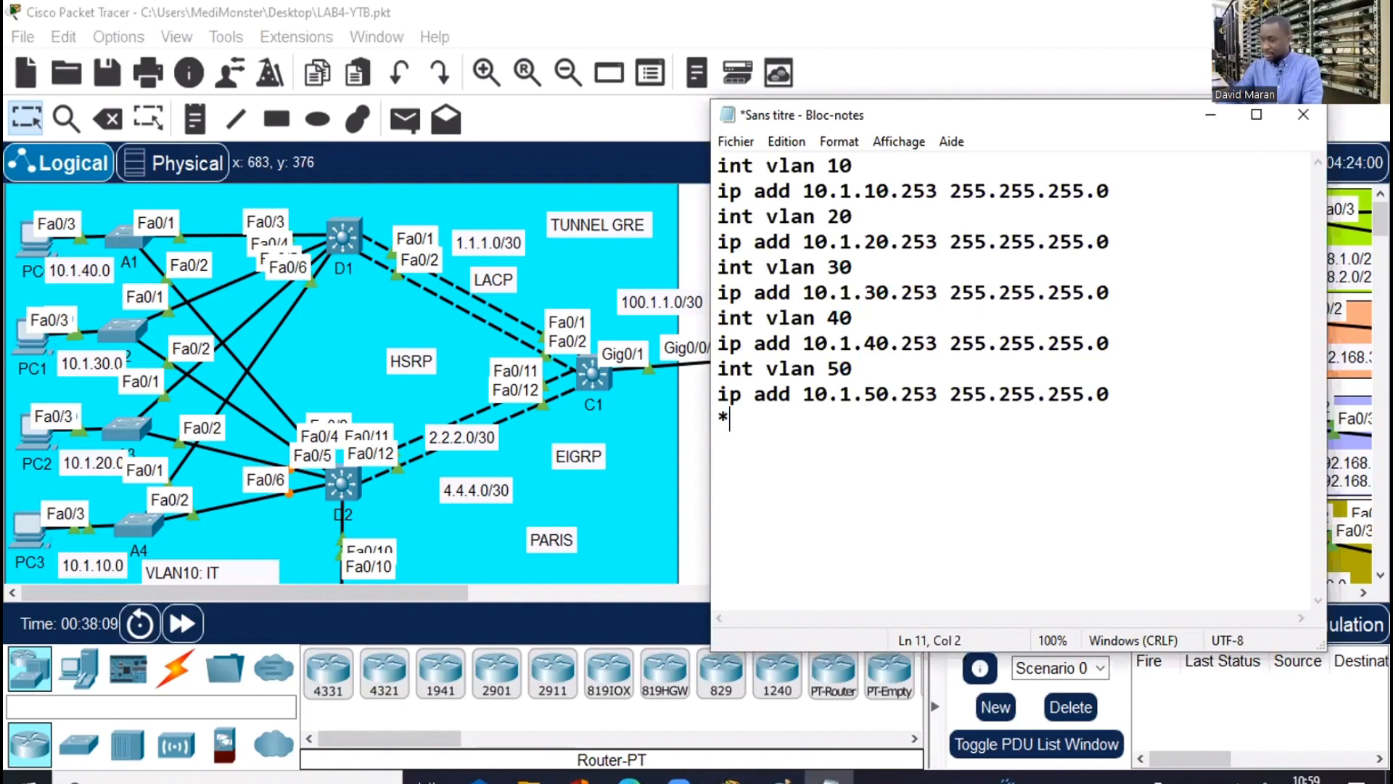
text(*********************************************)
key(Return)
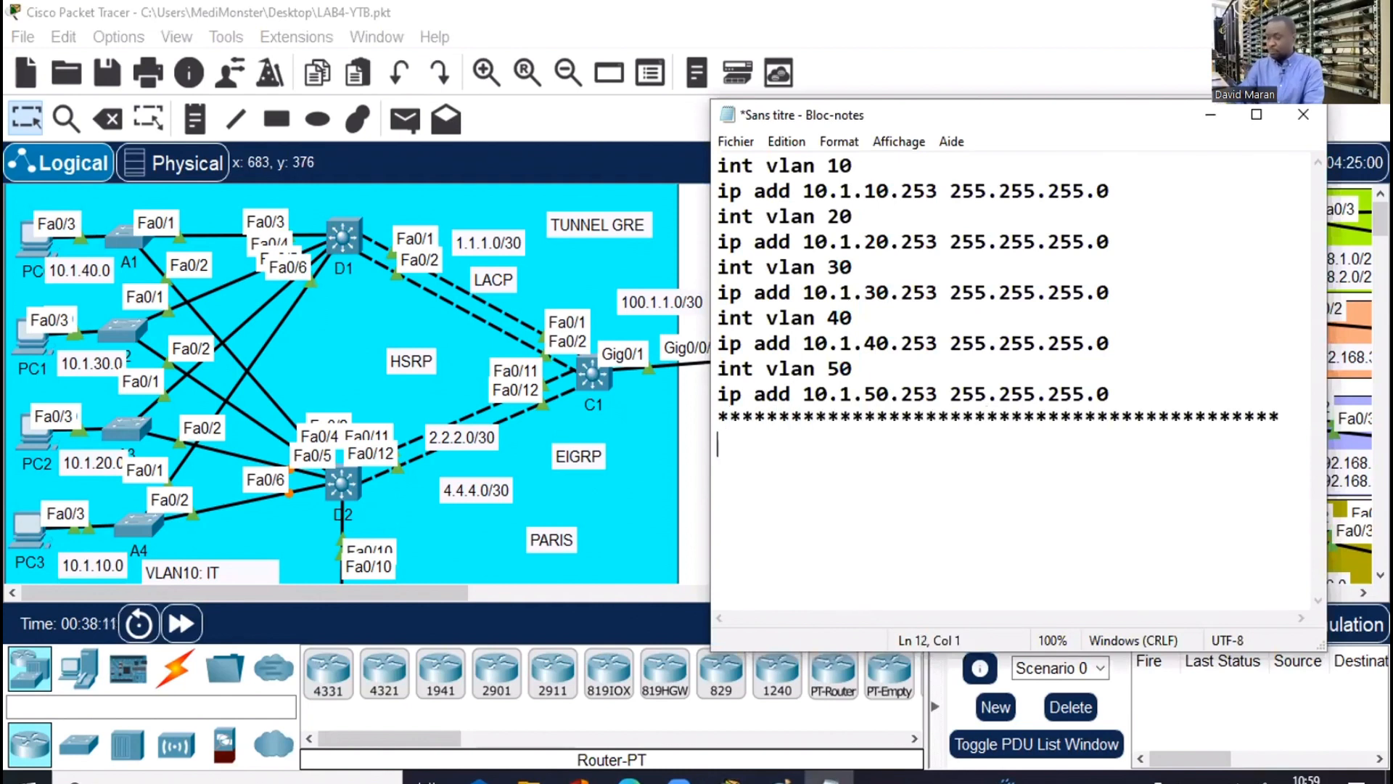
click(1121, 417)
key(Return)
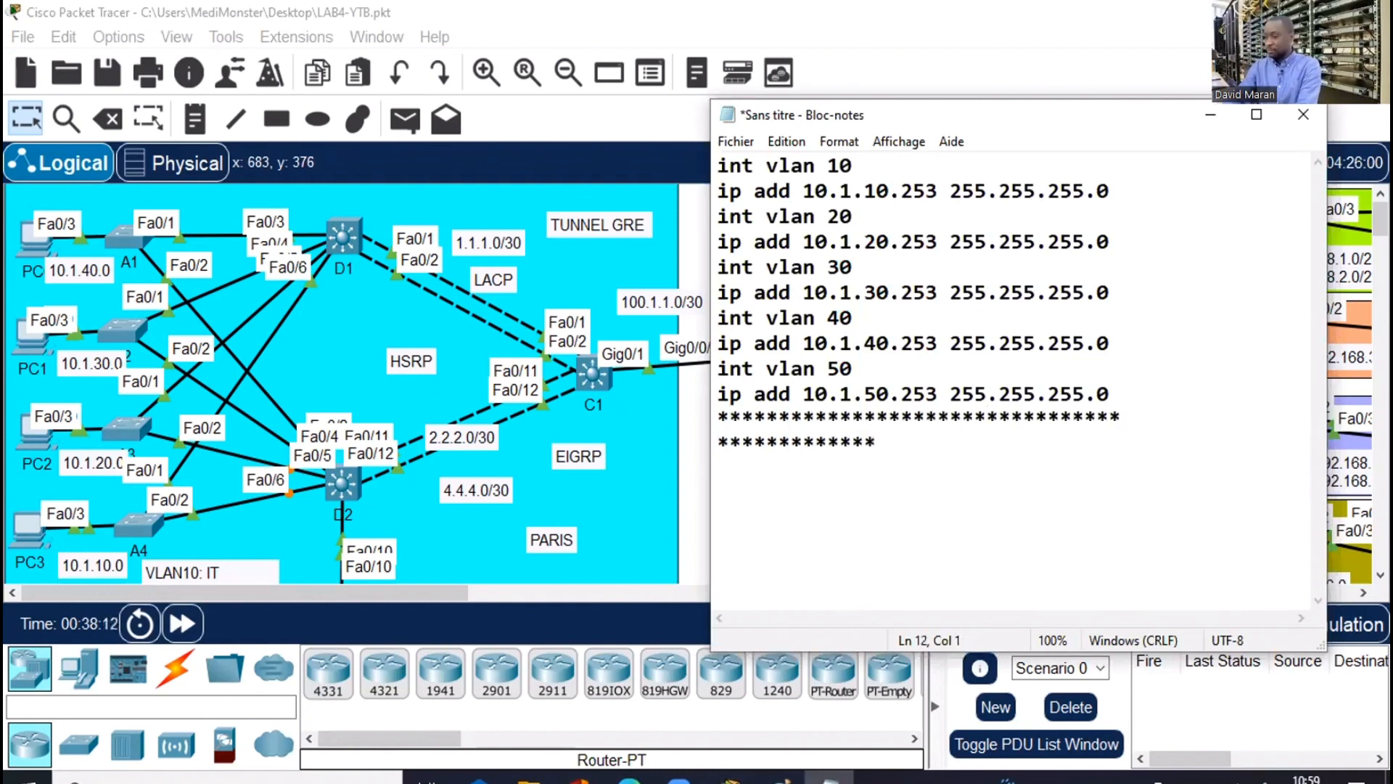
key(BackSpace)
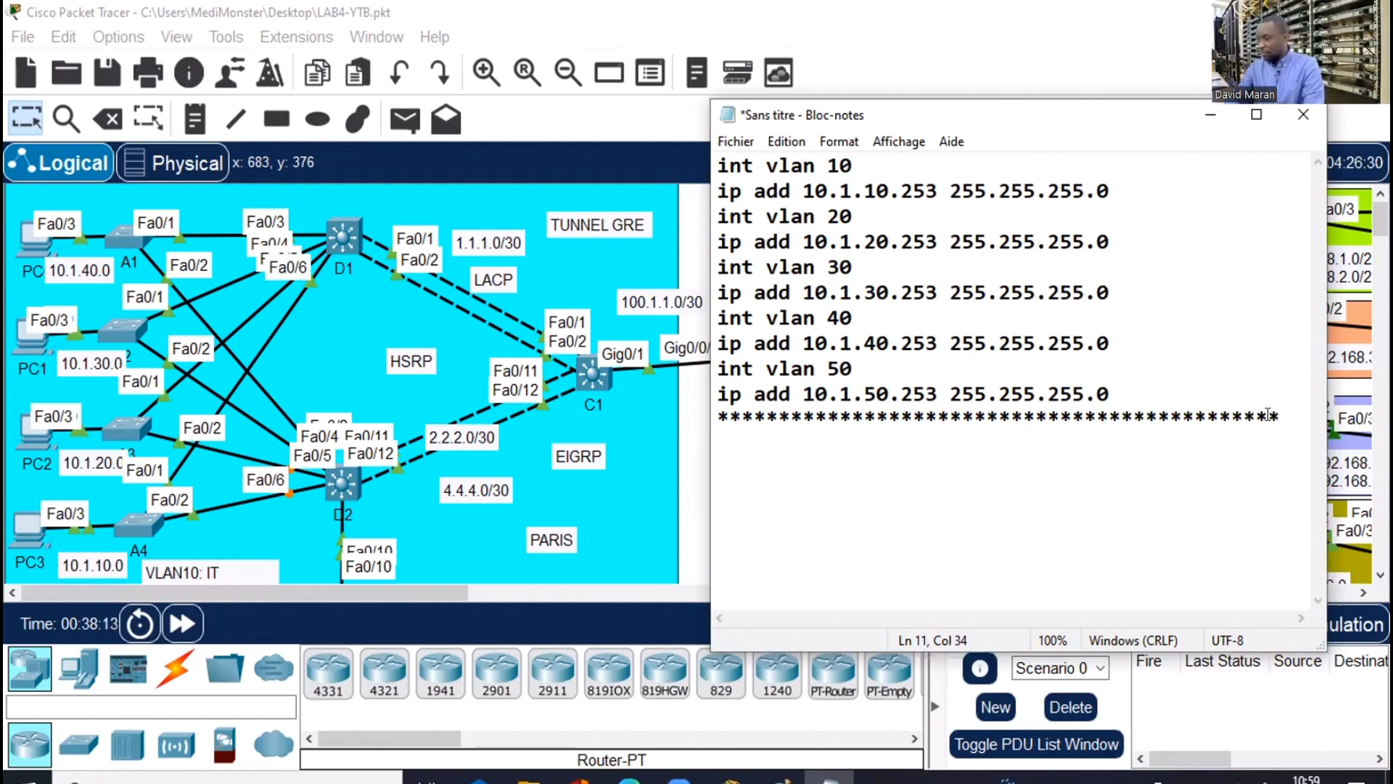
key(ctrl+End)
key(Return)
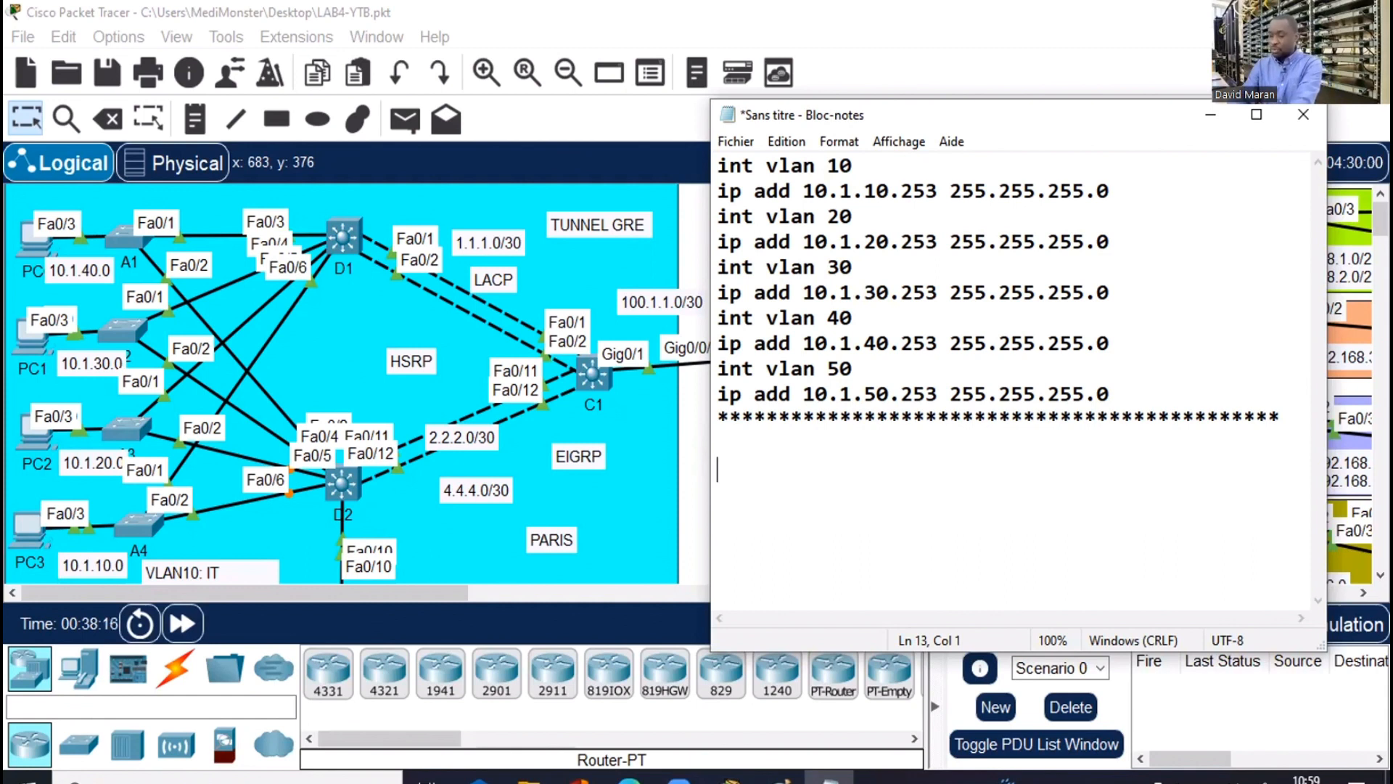
Type 'ip dhcp excluded-addr 10.1.10.200 10.1.10.254' under the separator and start a new line
text(ip )
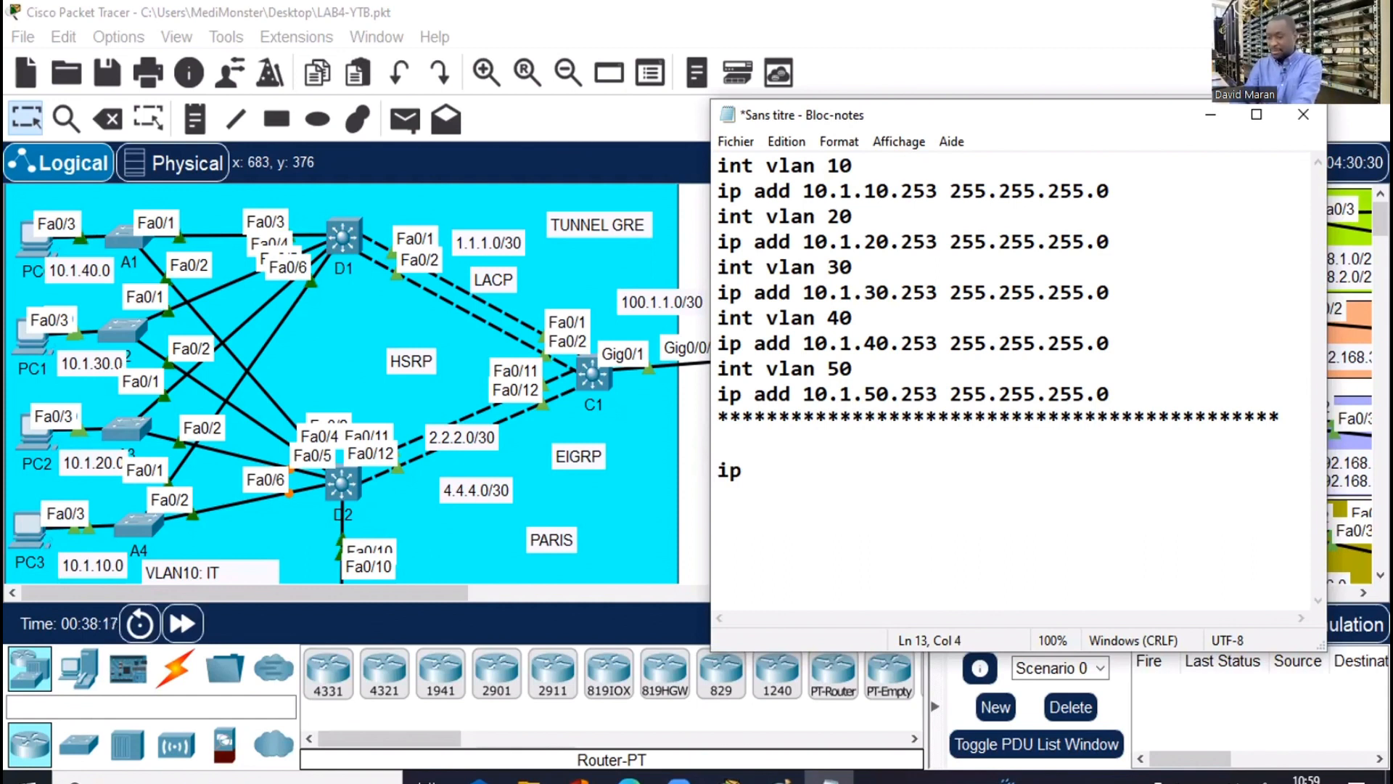
text(dhc)
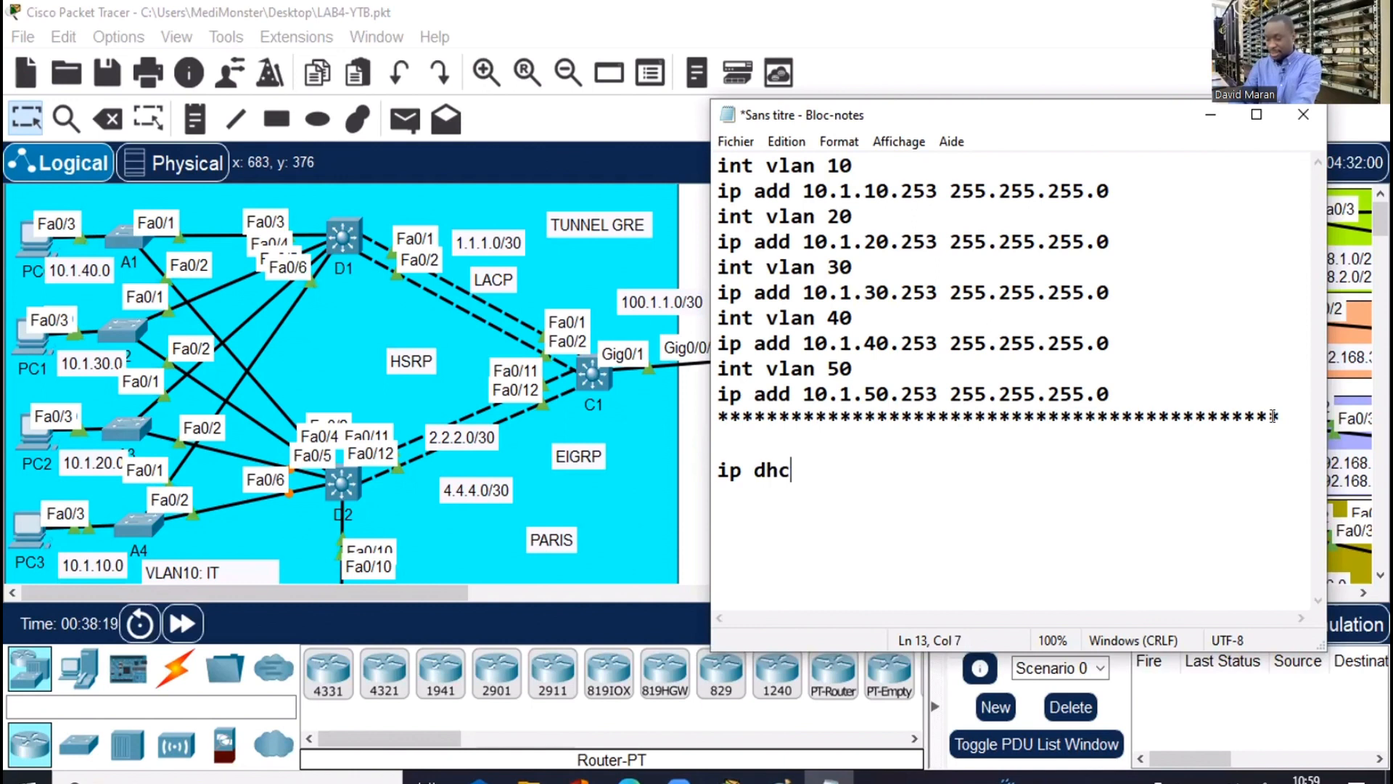
text(p ex)
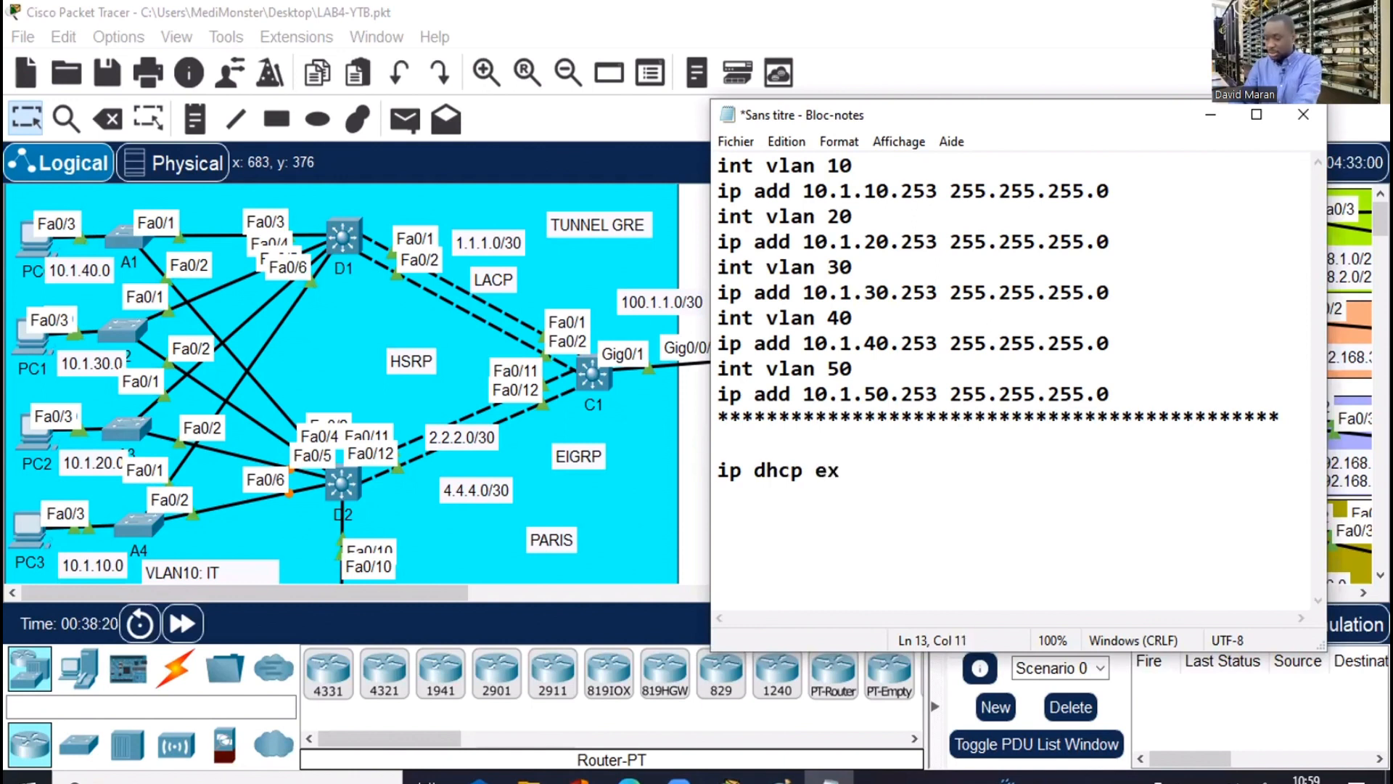
text(clude)
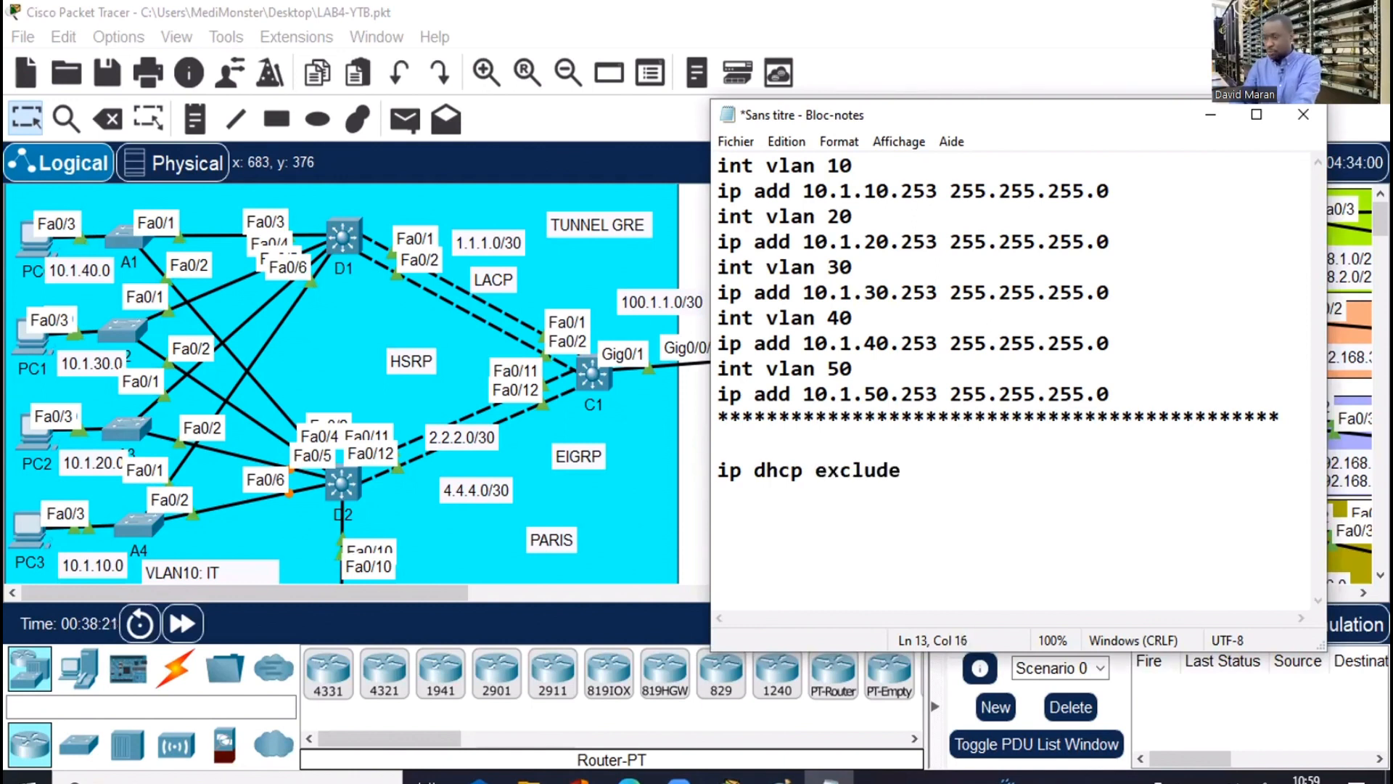
text(d-addr)
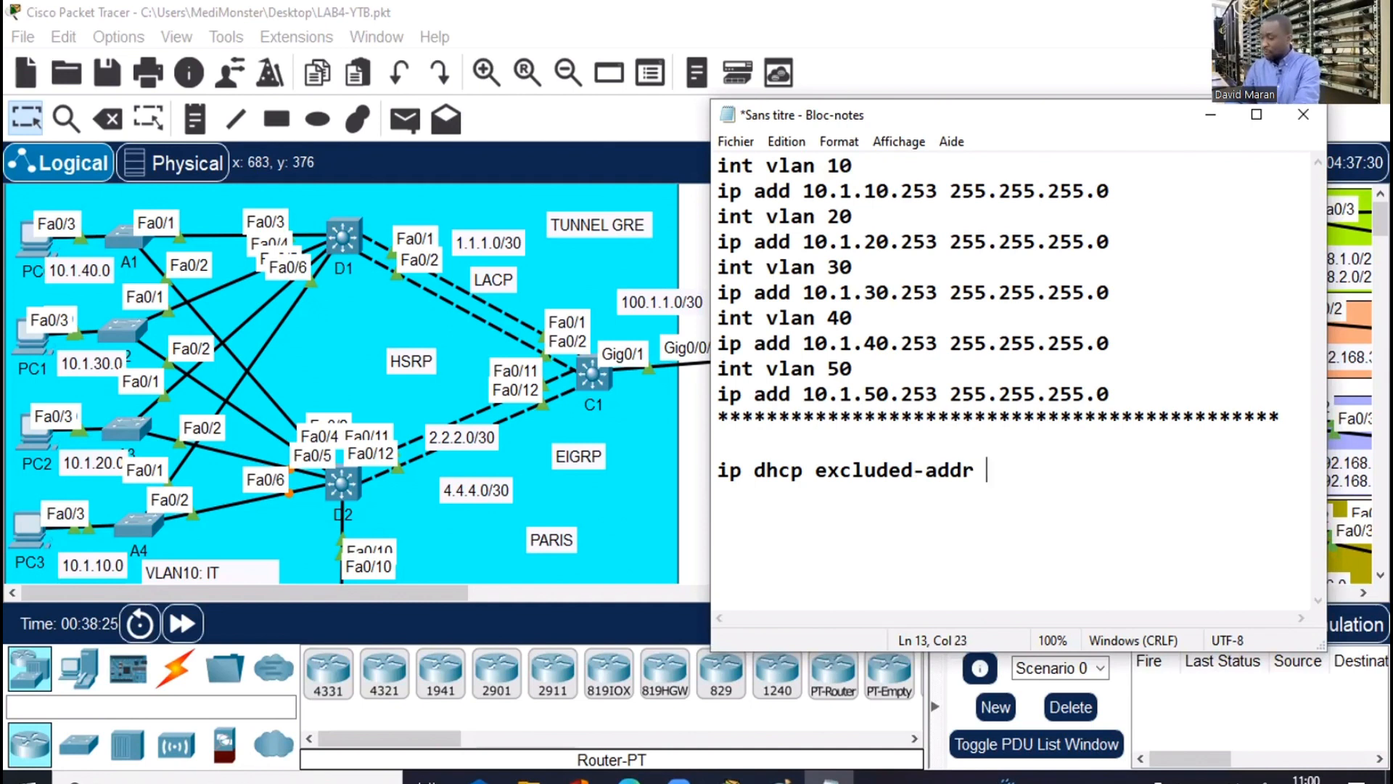
text( 10.1)
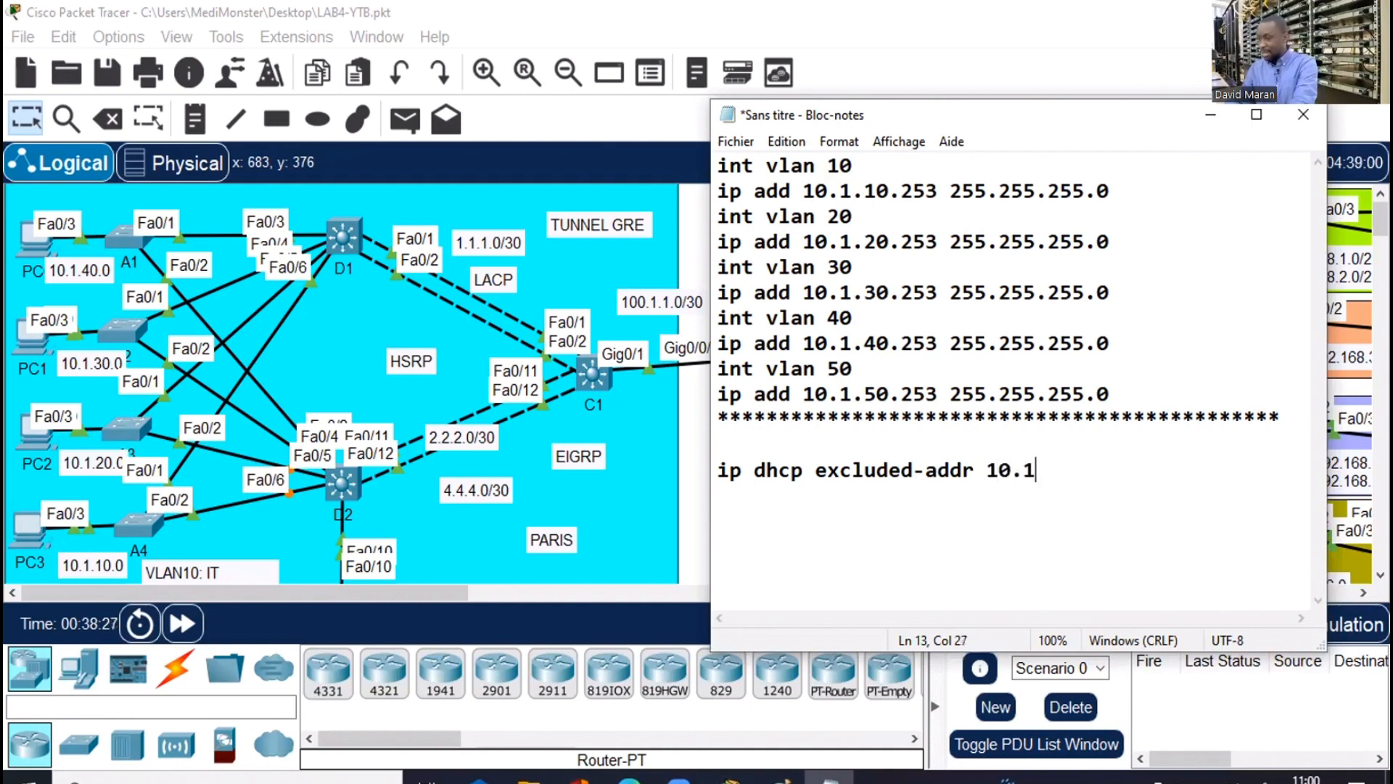
text(.10)
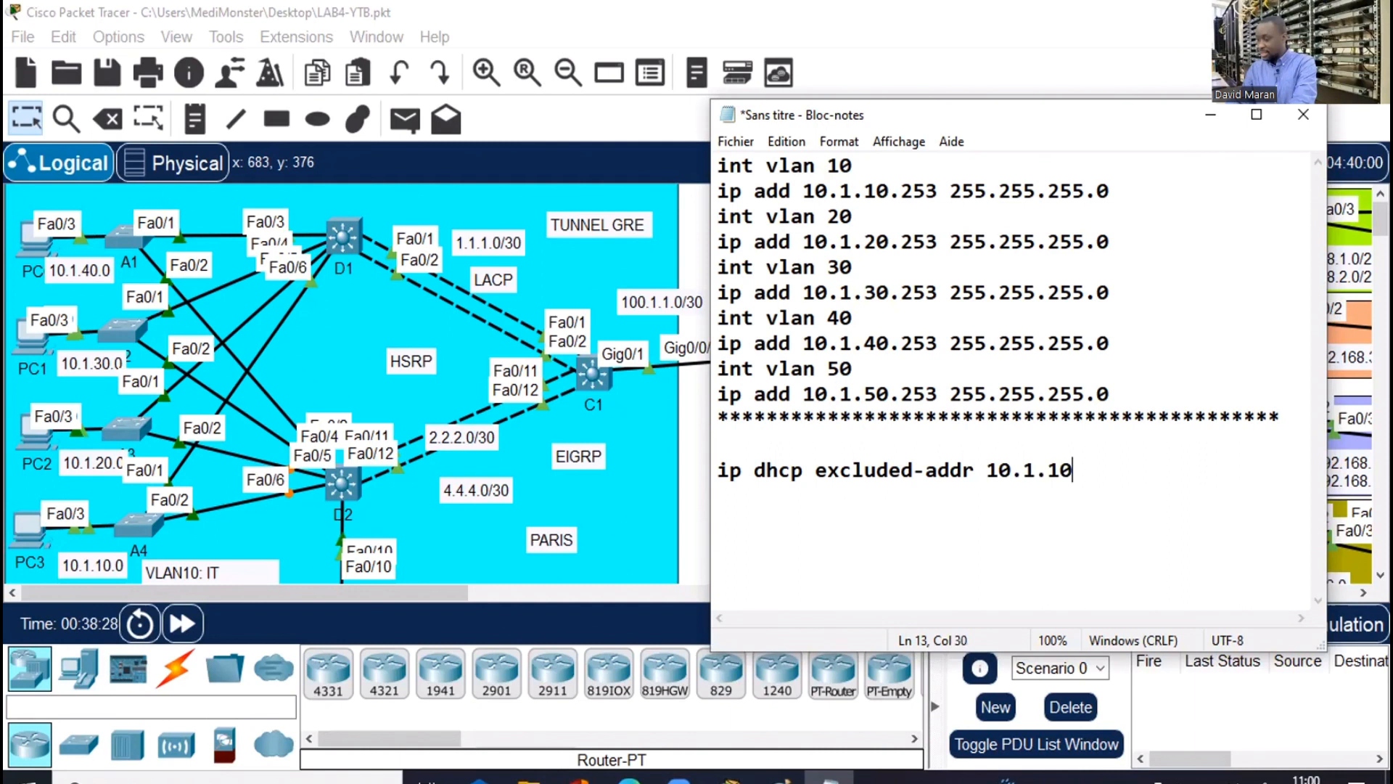
text(.252)
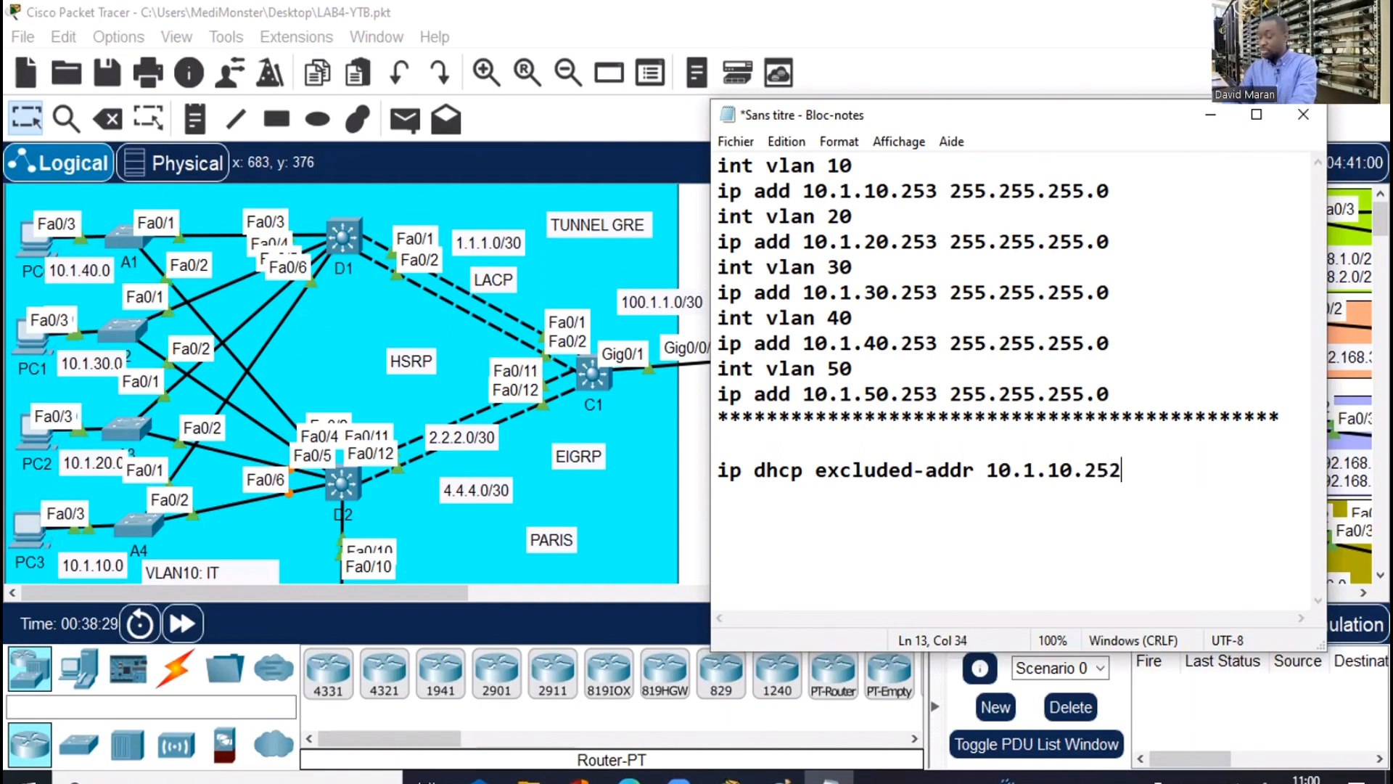
key(BackSpace)
key(BackSpace)
text(0)
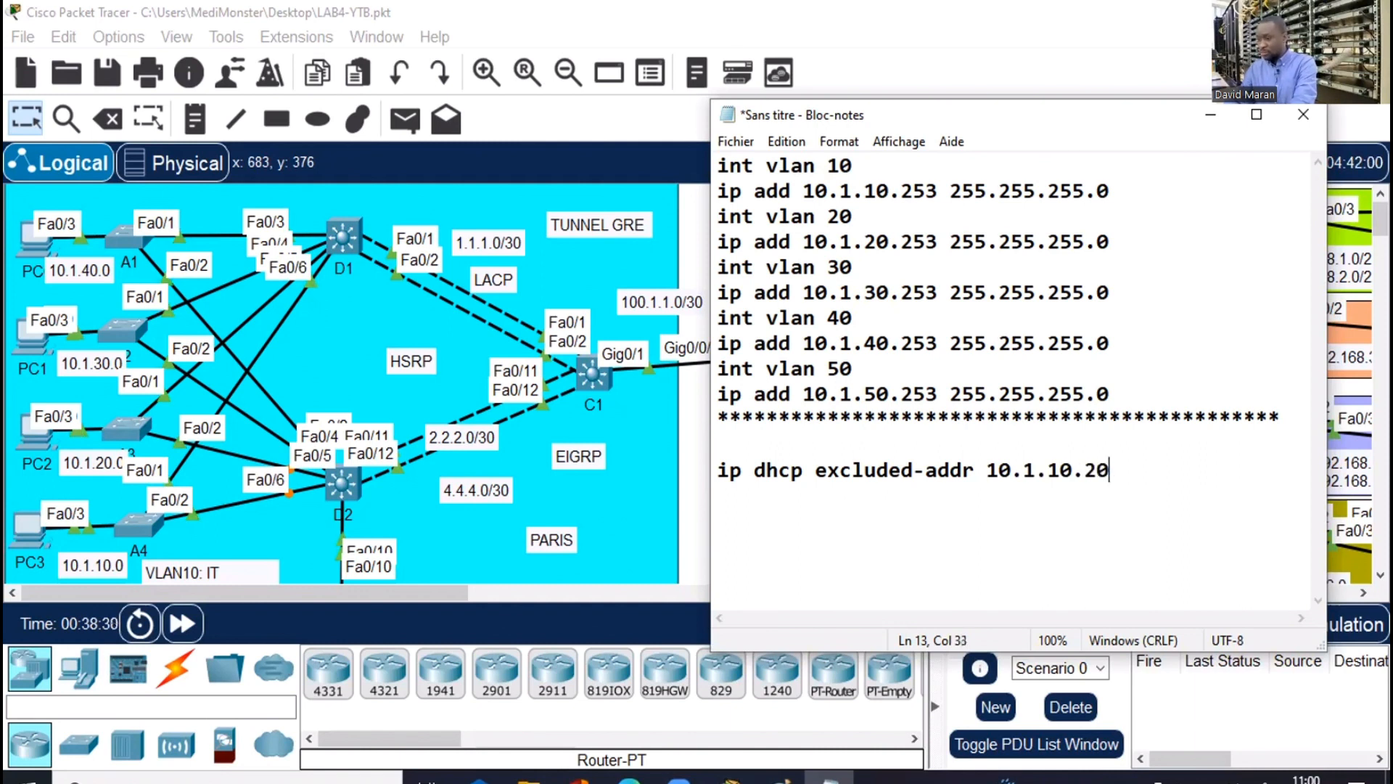
text(0)
text( 1)
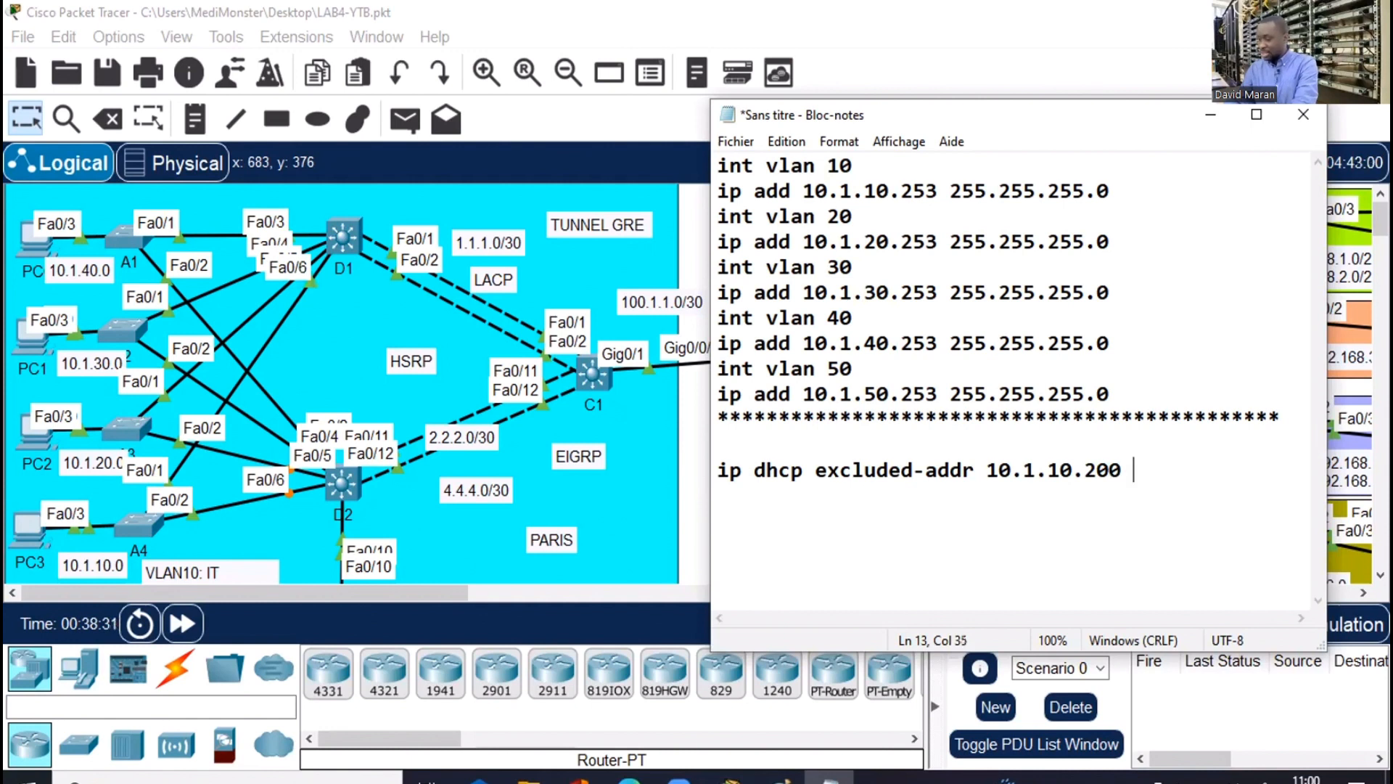
text(0.1)
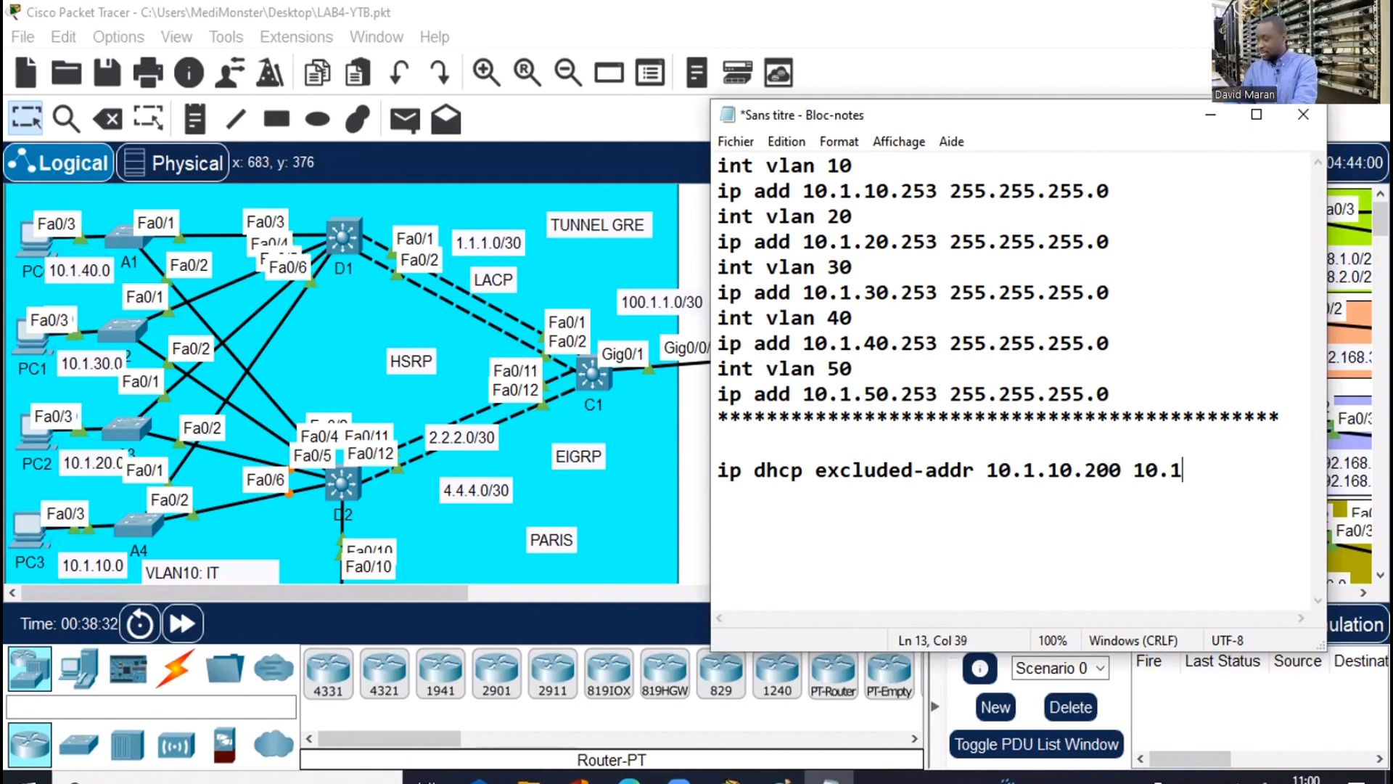
text(.10.)
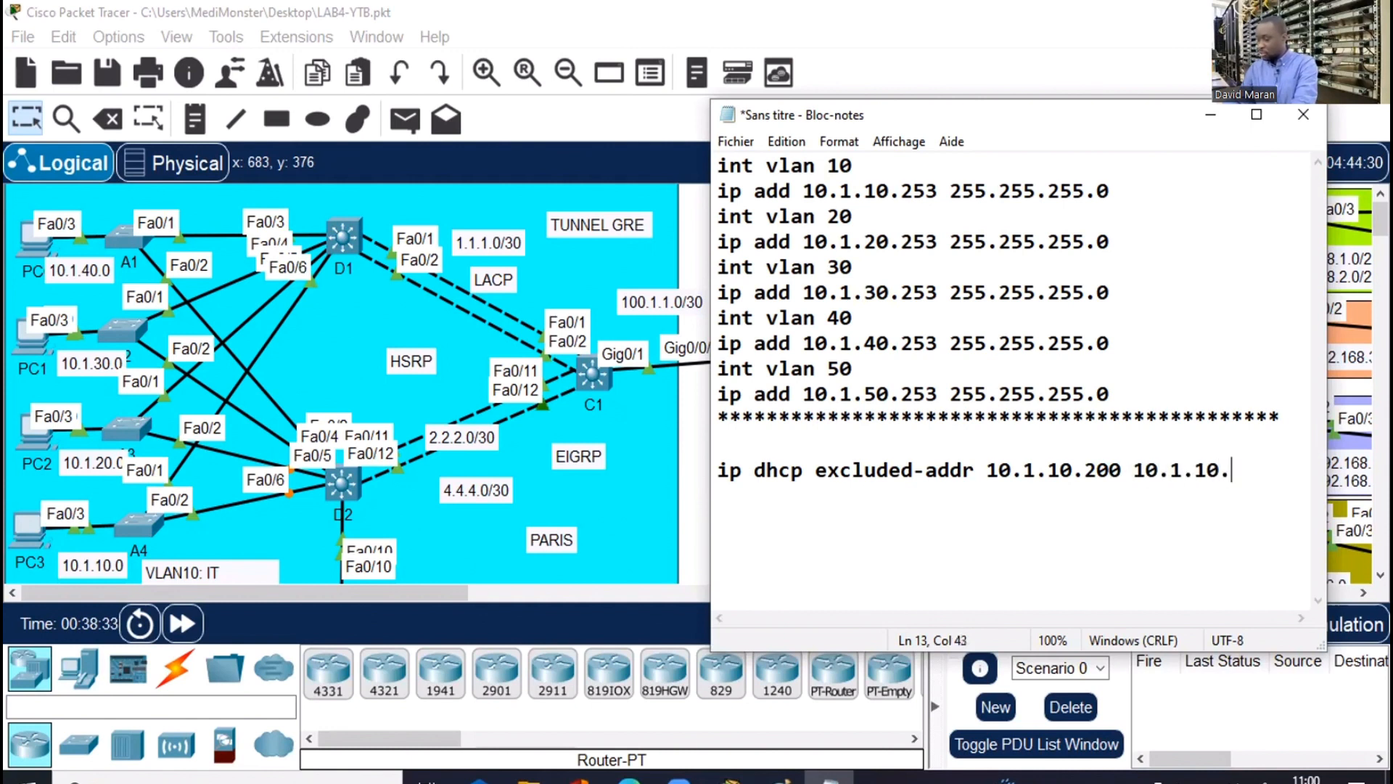
text(254)
key(Return)
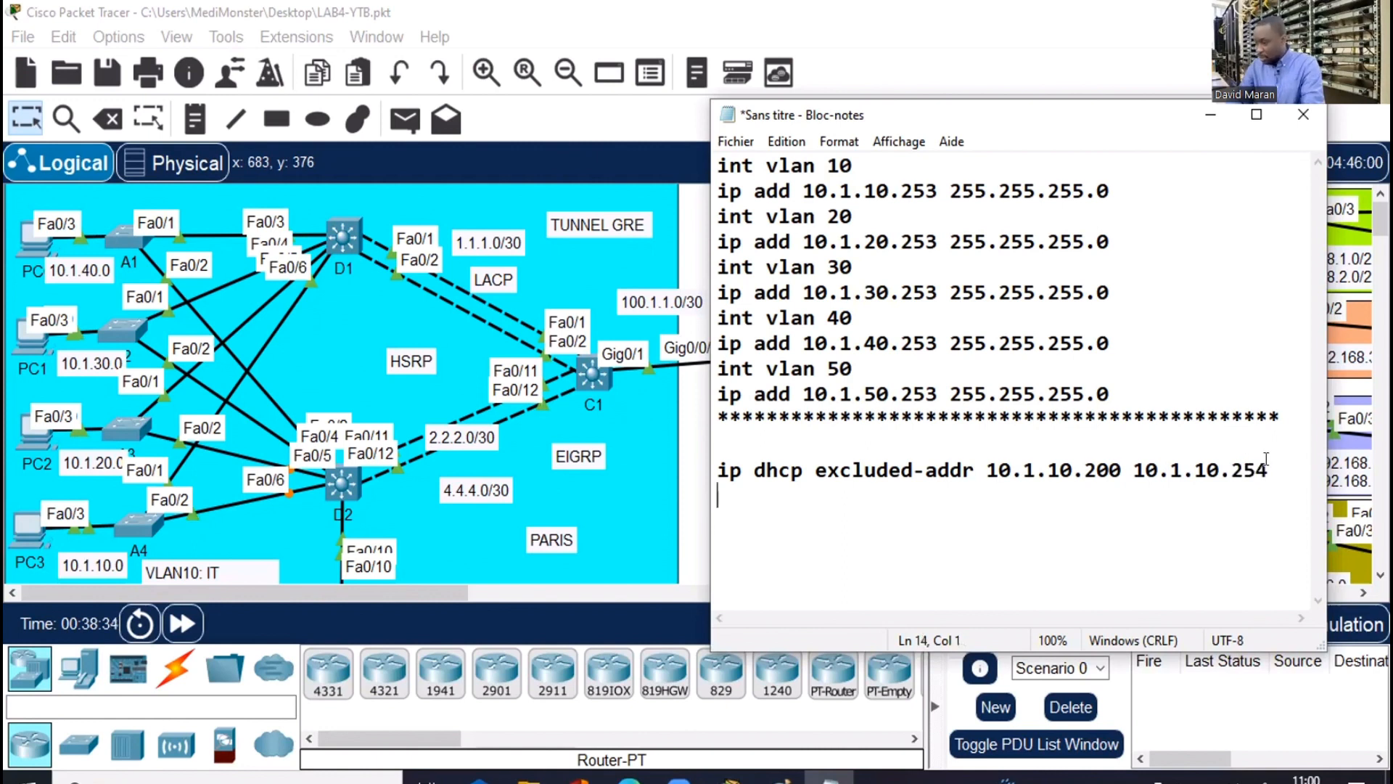
Duplicate the VLAN 10 DHCP exclusion line into four more copies below it
shift+click(790, 470)
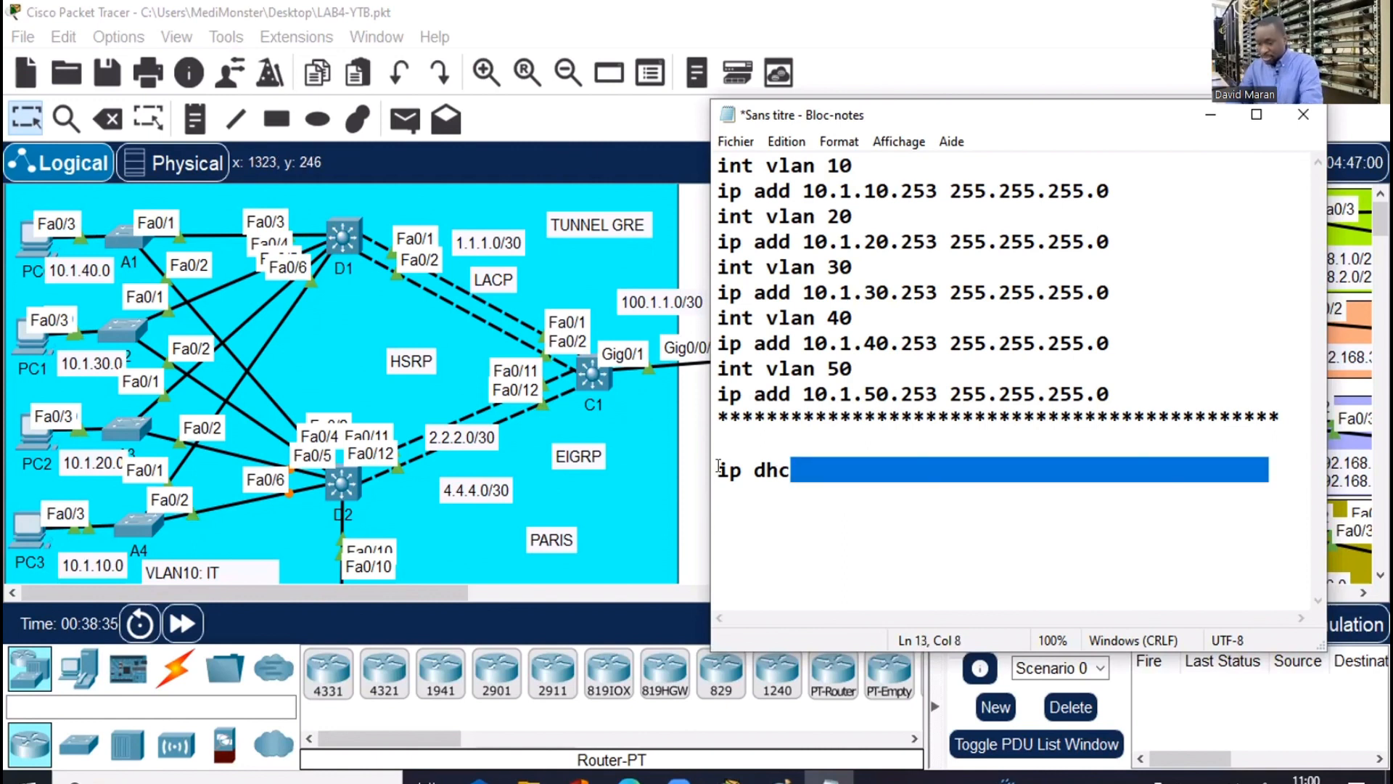
shift+click(719, 468)
key(ctrl+c)
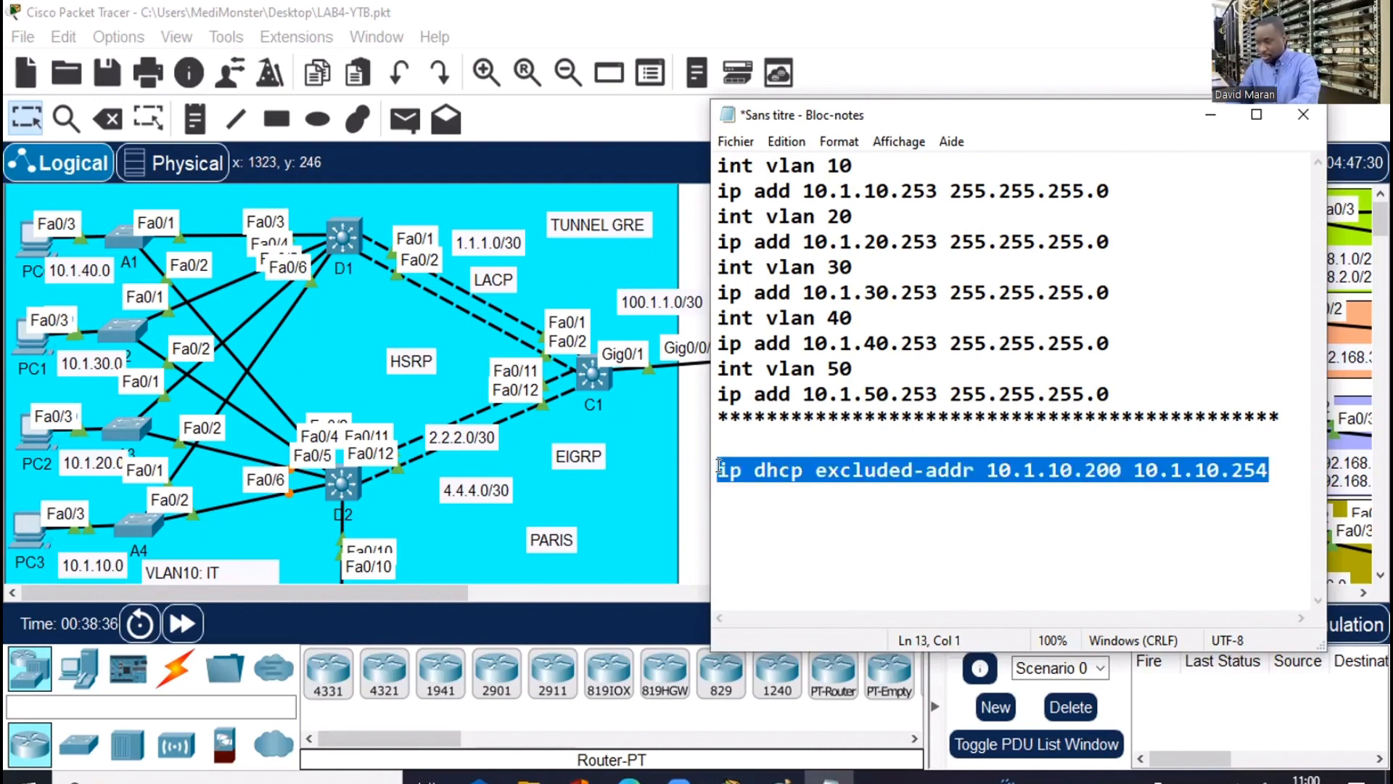
click(1269, 487)
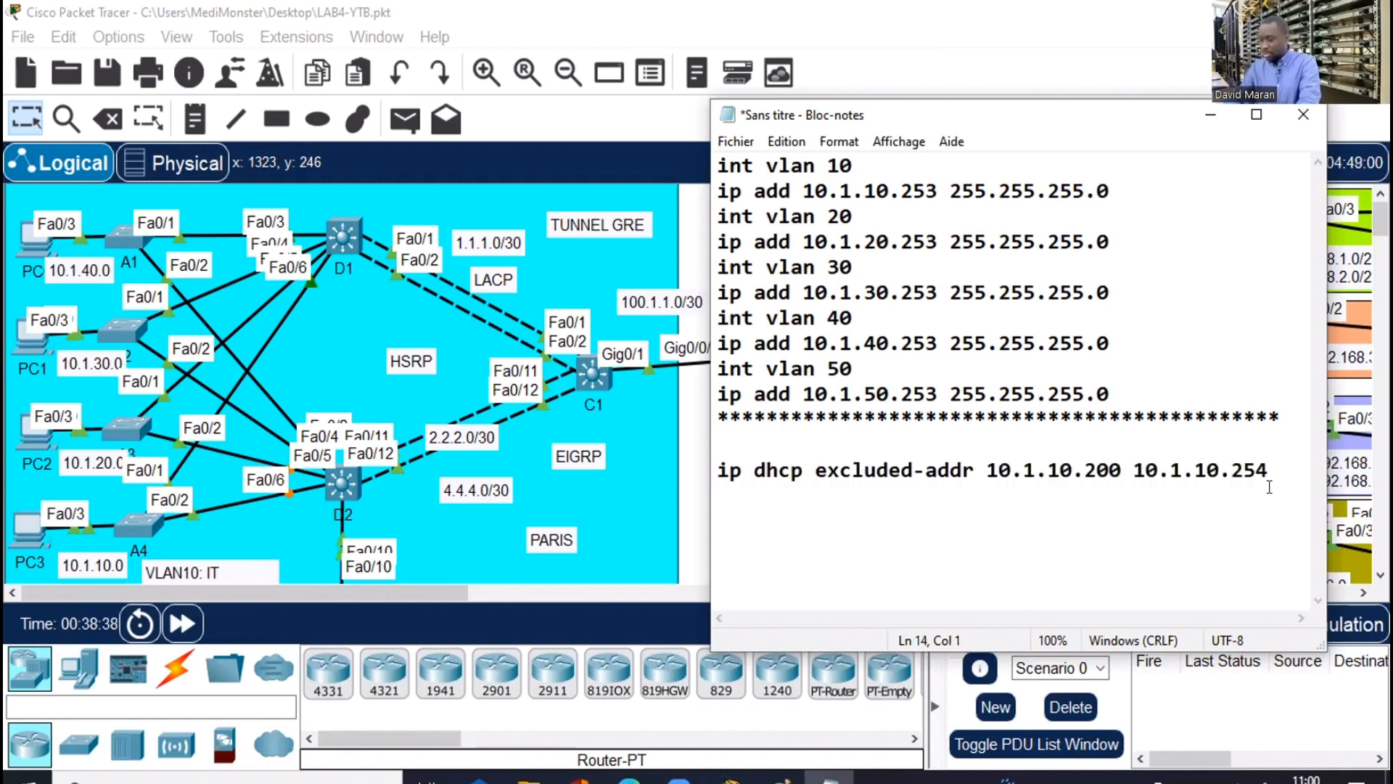
key(ctrl+v)
key(Return)
key(ctrl+v)
key(Return)
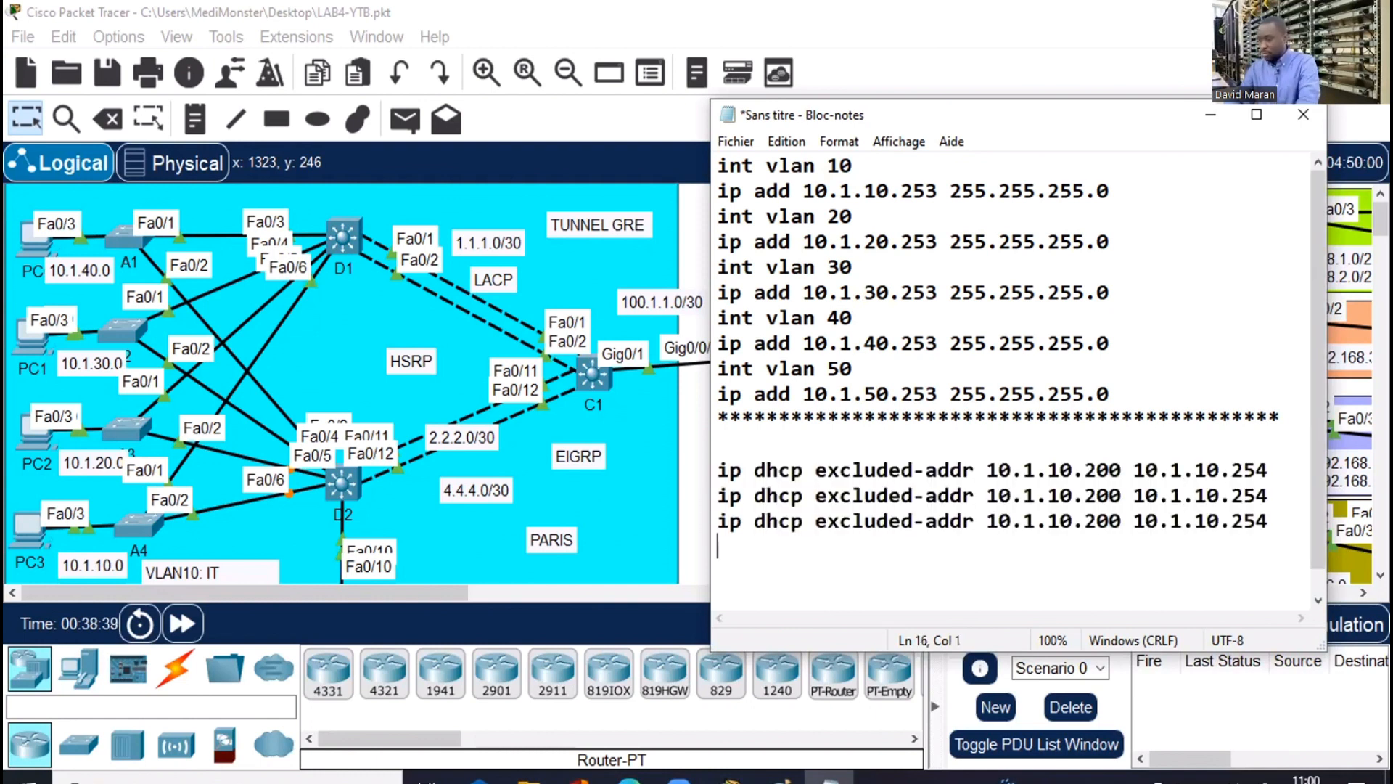
key(ctrl+v)
key(Return)
key(ctrl+v)
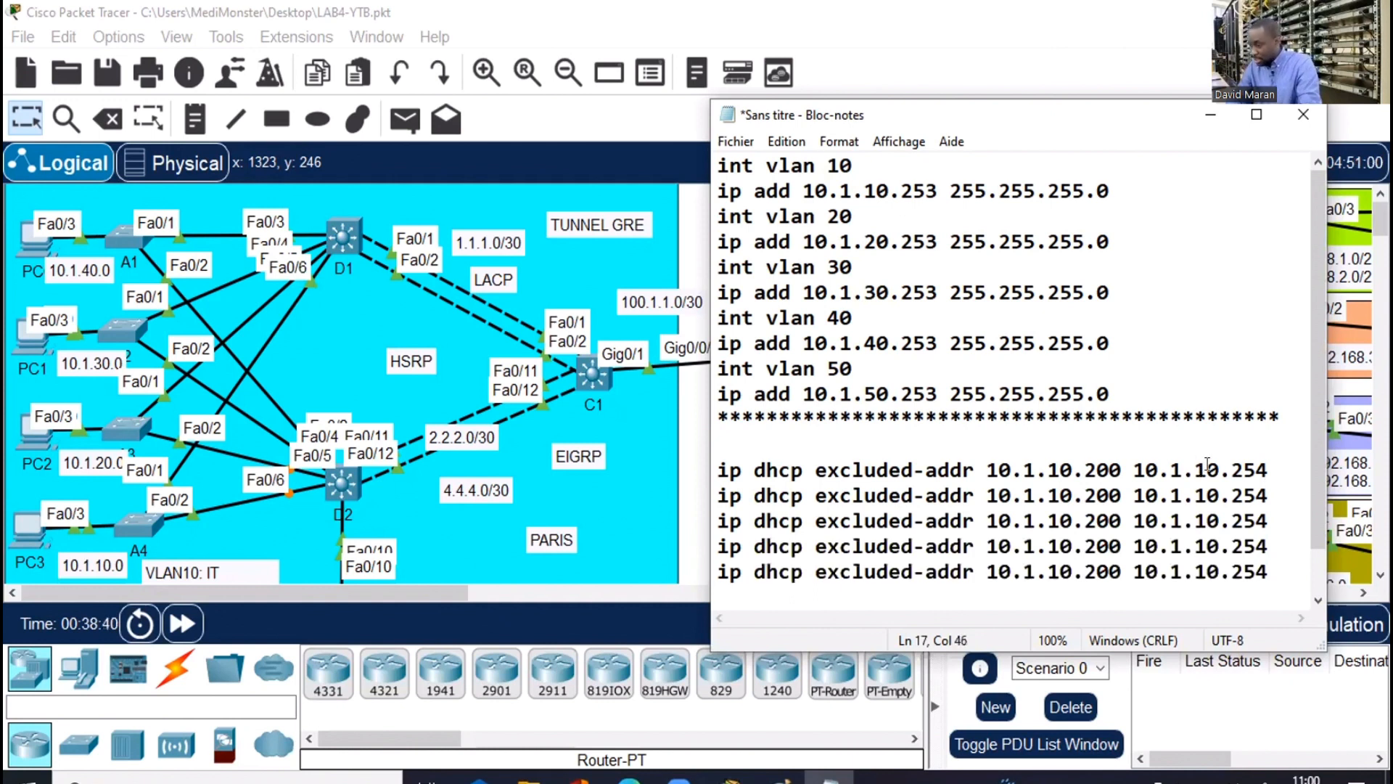
Change the first two copies to the VLAN 20 and VLAN 30 ranges (10.1.20/30.200–.254)
click(1206, 495)
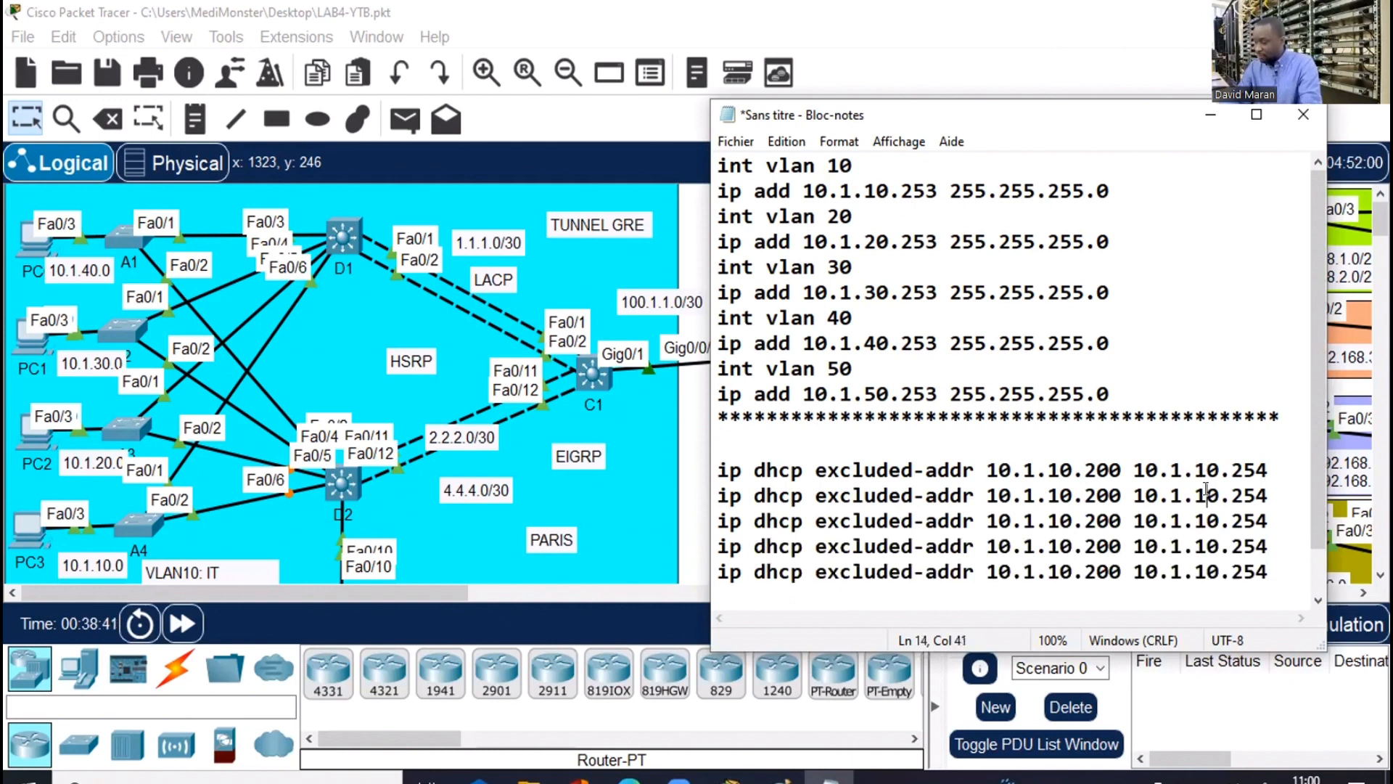
key(BackSpace)
text(2)
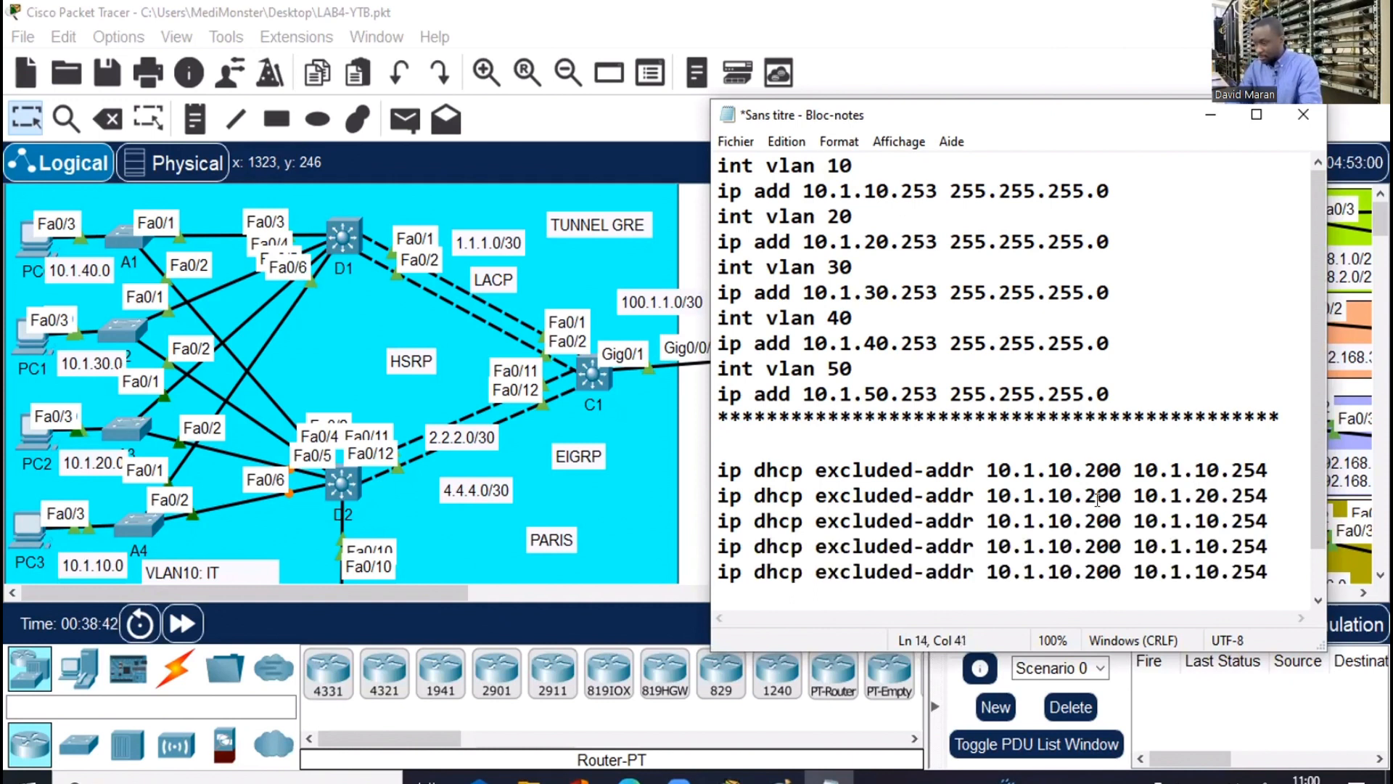
click(1058, 494)
key(BackSpace)
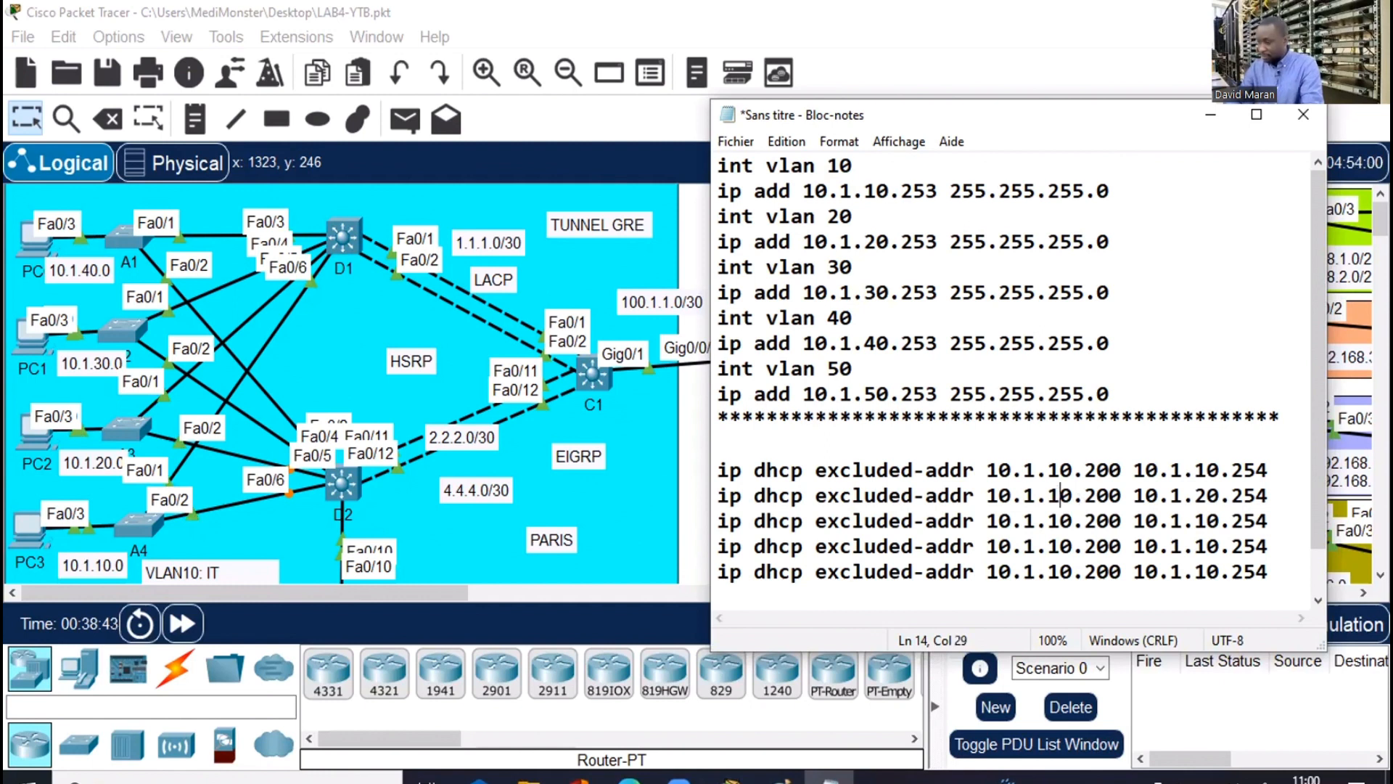
text(2)
click(1057, 520)
key(BackSpace)
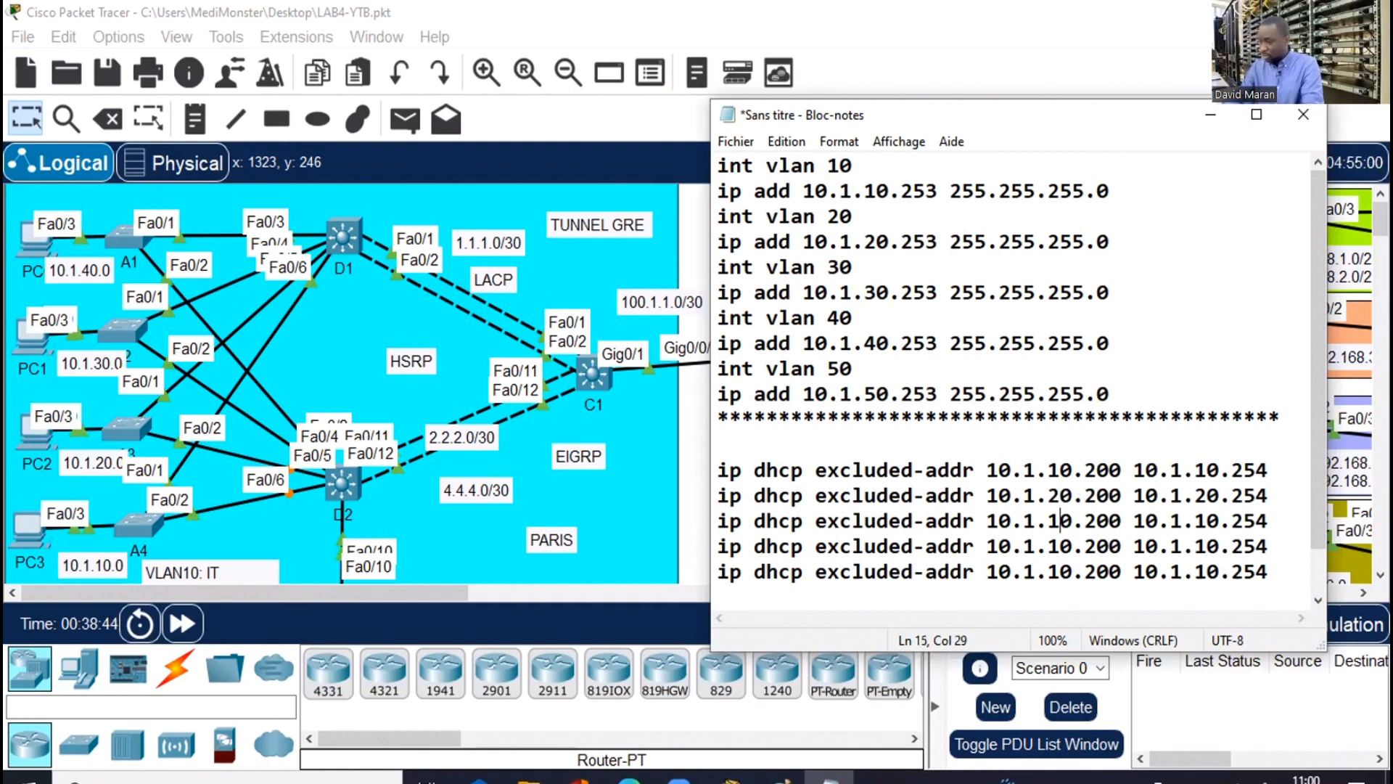
text(3)
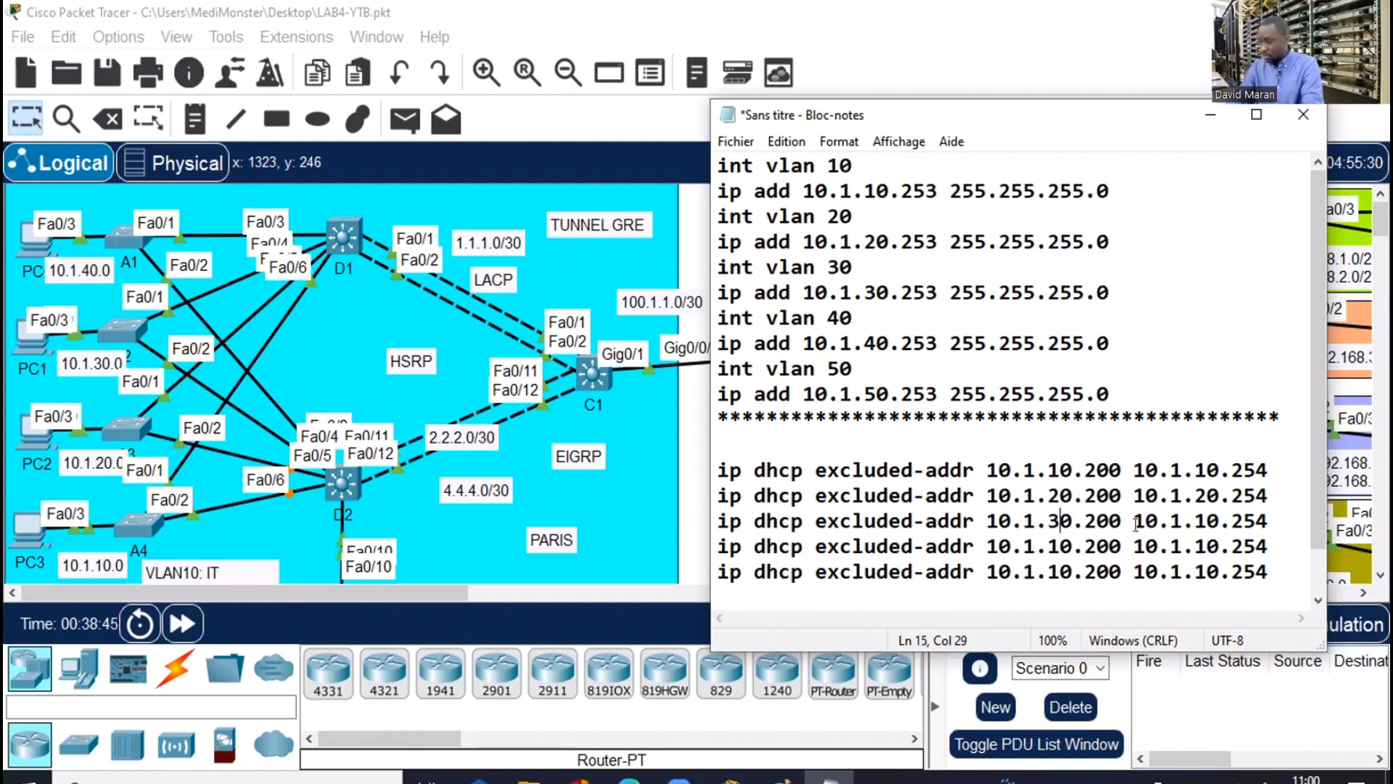
click(1202, 520)
key(BackSpace)
text(3)
Change the last two copies to the VLAN 40 and VLAN 50 ranges (10.1.40/50.200–.254)
click(1056, 538)
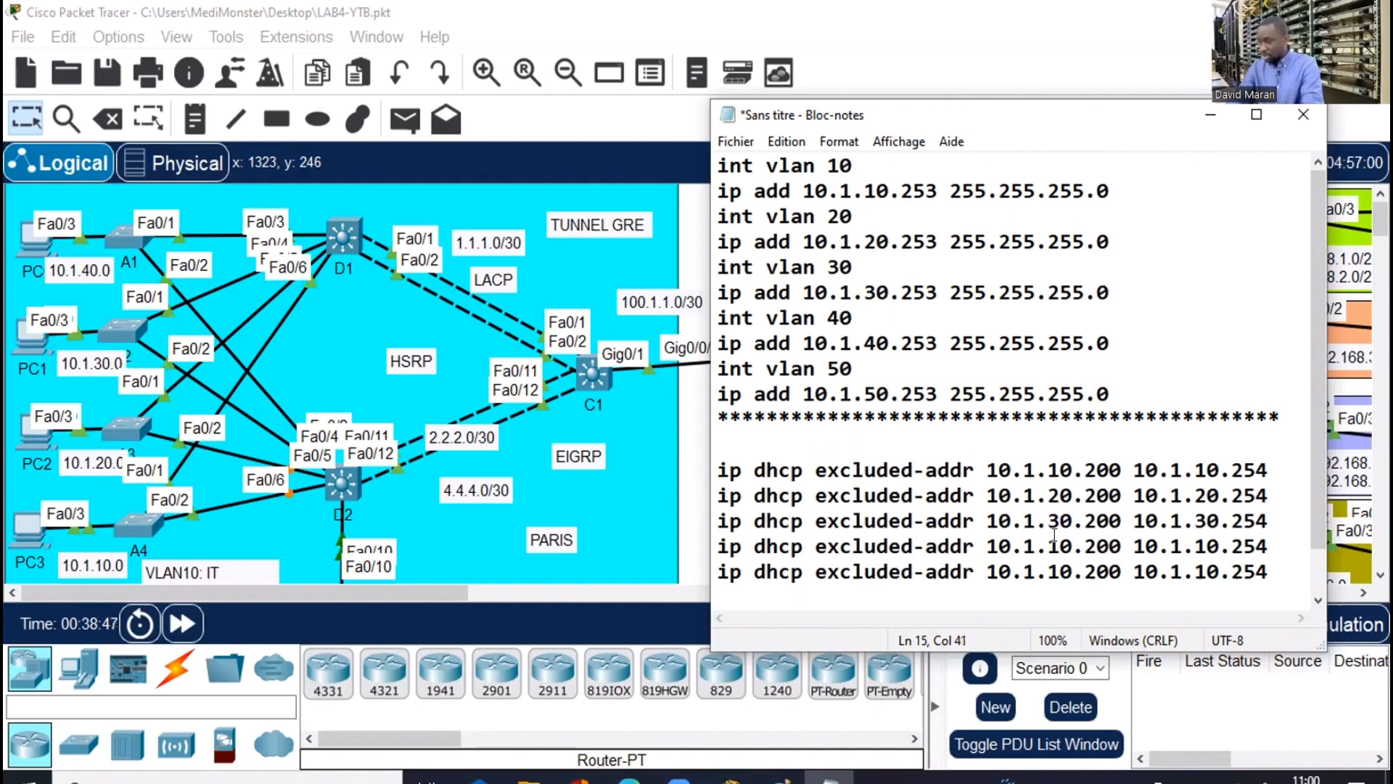
key(BackSpace)
text(4)
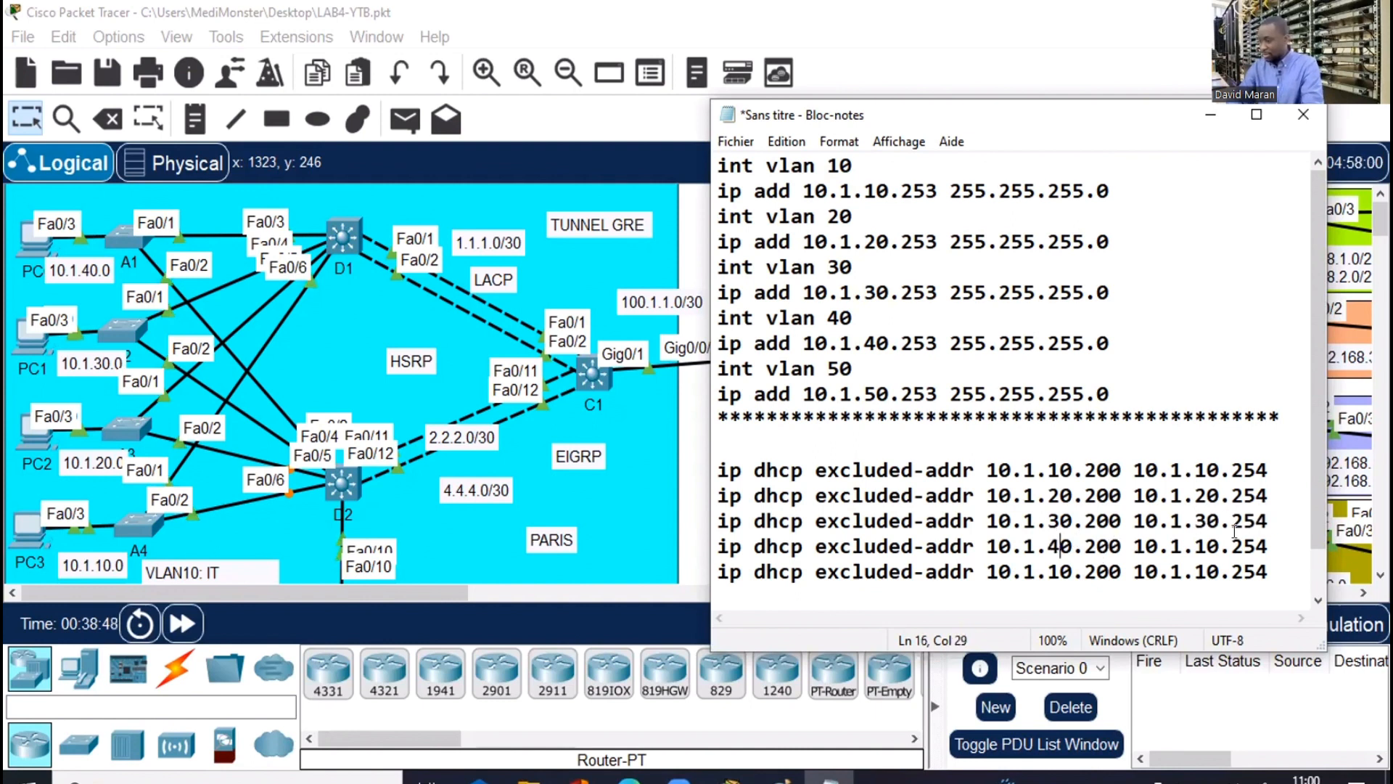
click(1204, 545)
key(BackSpace)
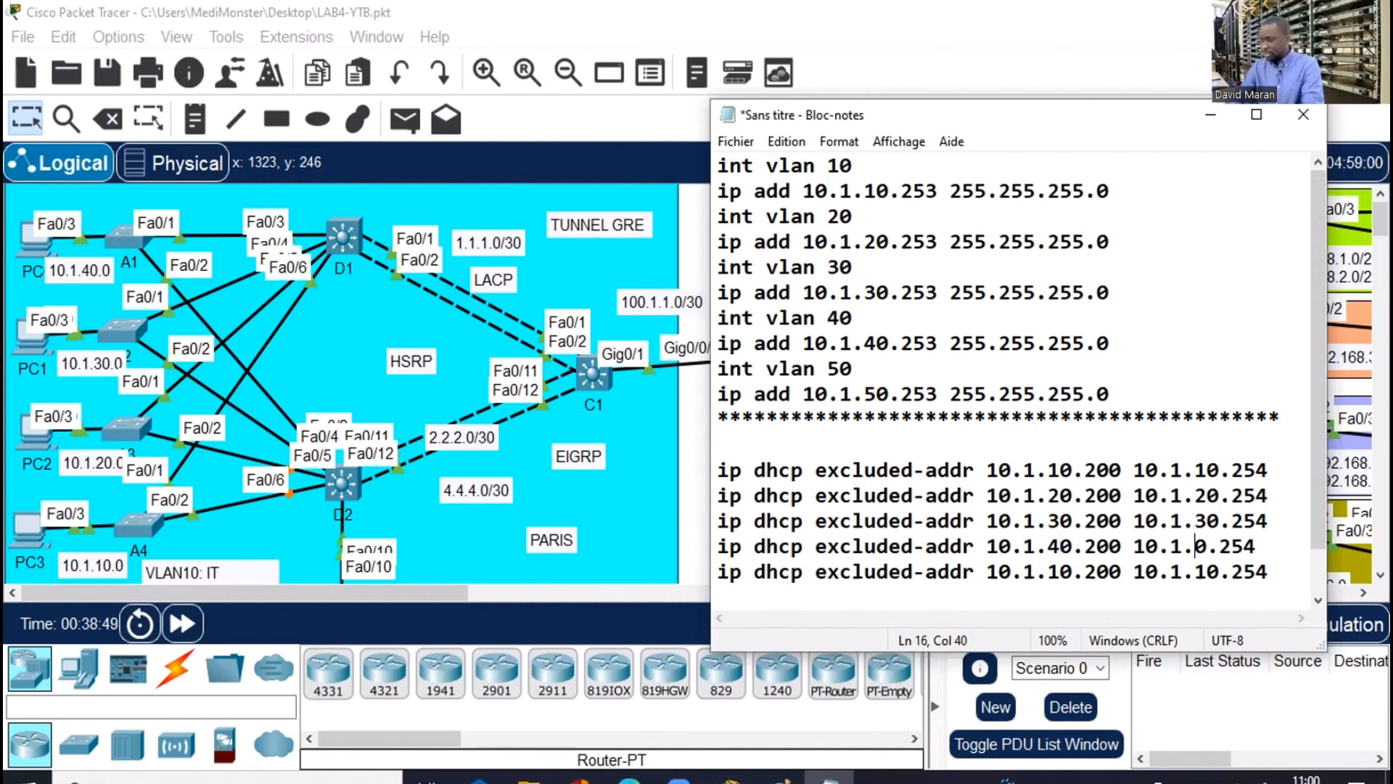
text(4)
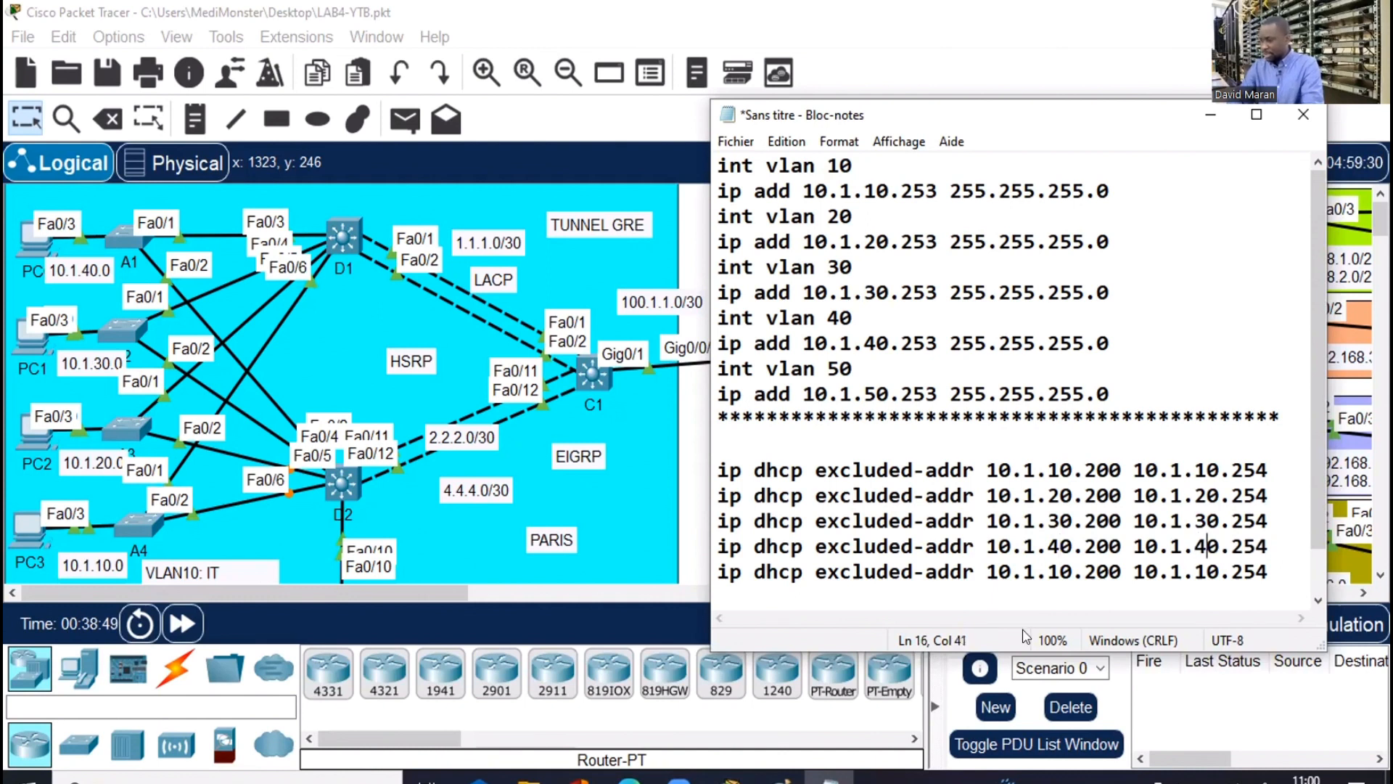
click(1054, 567)
key(BackSpace)
text(5)
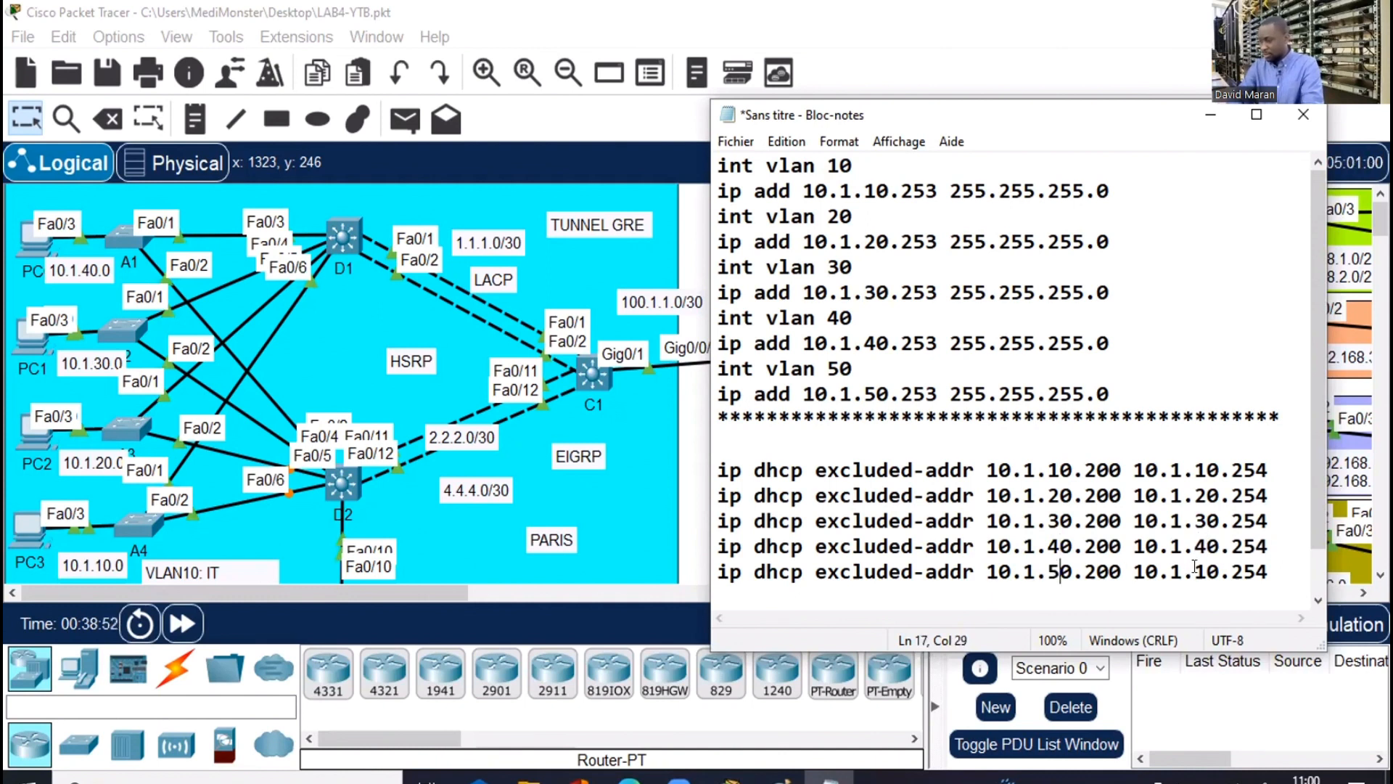
click(1207, 570)
key(BackSpace)
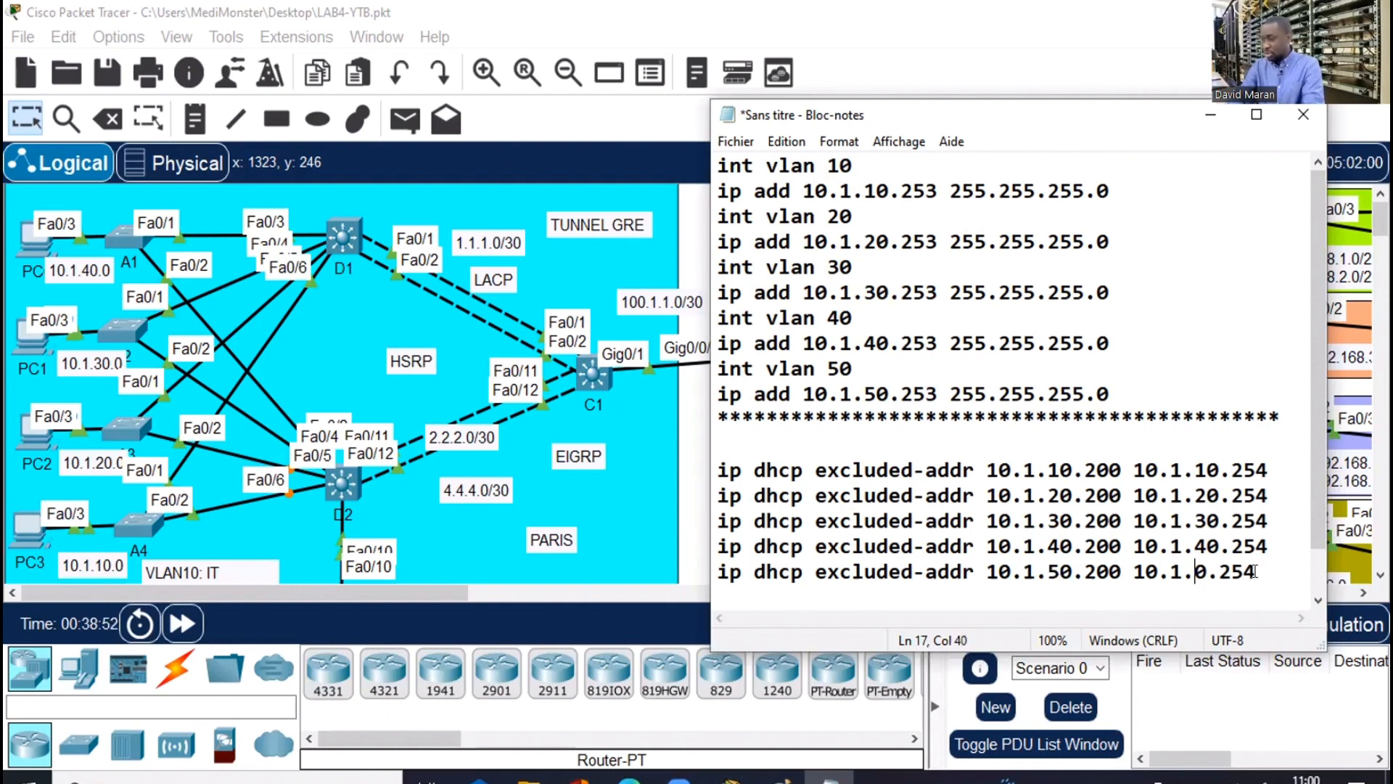
text(5)
Select all five exclusion lines and return to the Packet Tracer topology
click(1284, 571)
shift+click(878, 521)
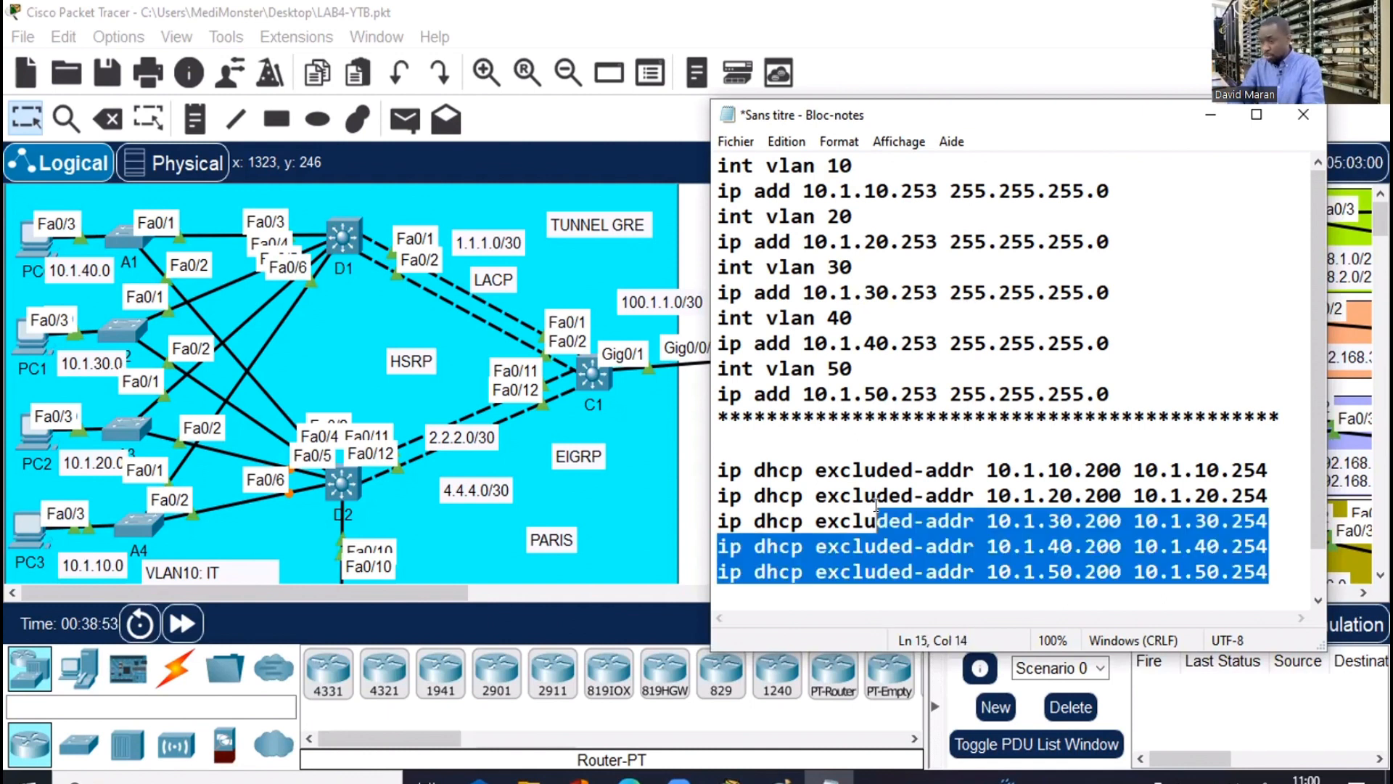
shift+click(731, 458)
shift+click(716, 459)
key(ctrl+c)
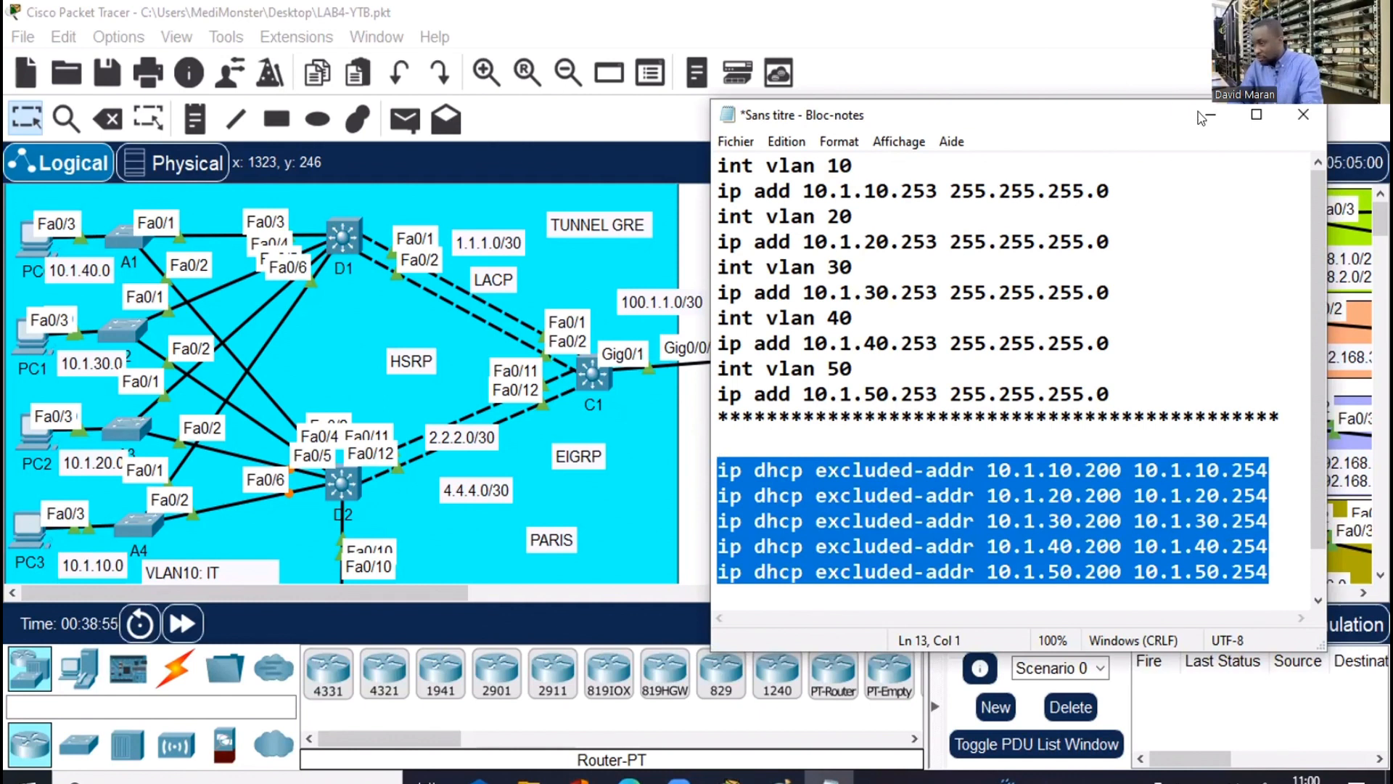
click(359, 243)
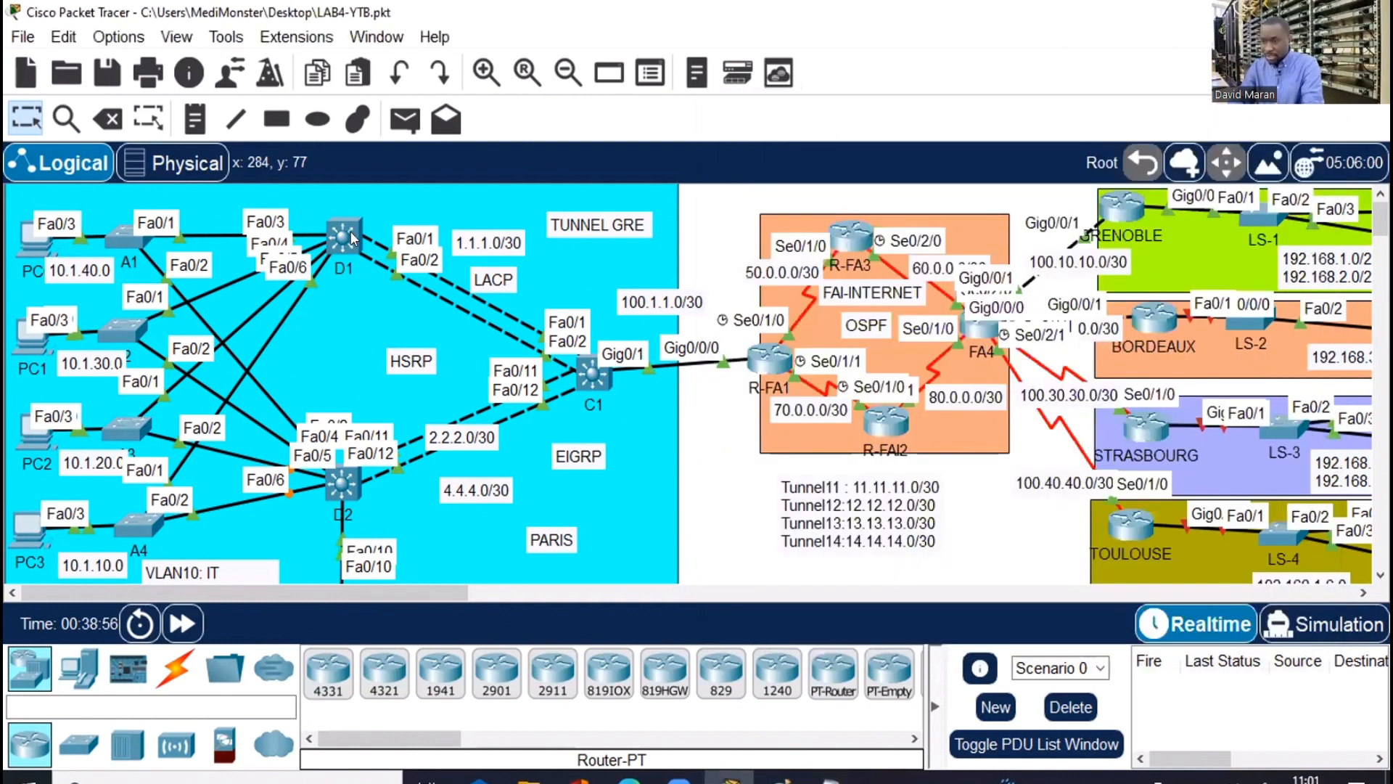
On D1, enter conf t, paste the five VLAN 10–50 excluded-address commands, and close the CLI window
click(350, 231)
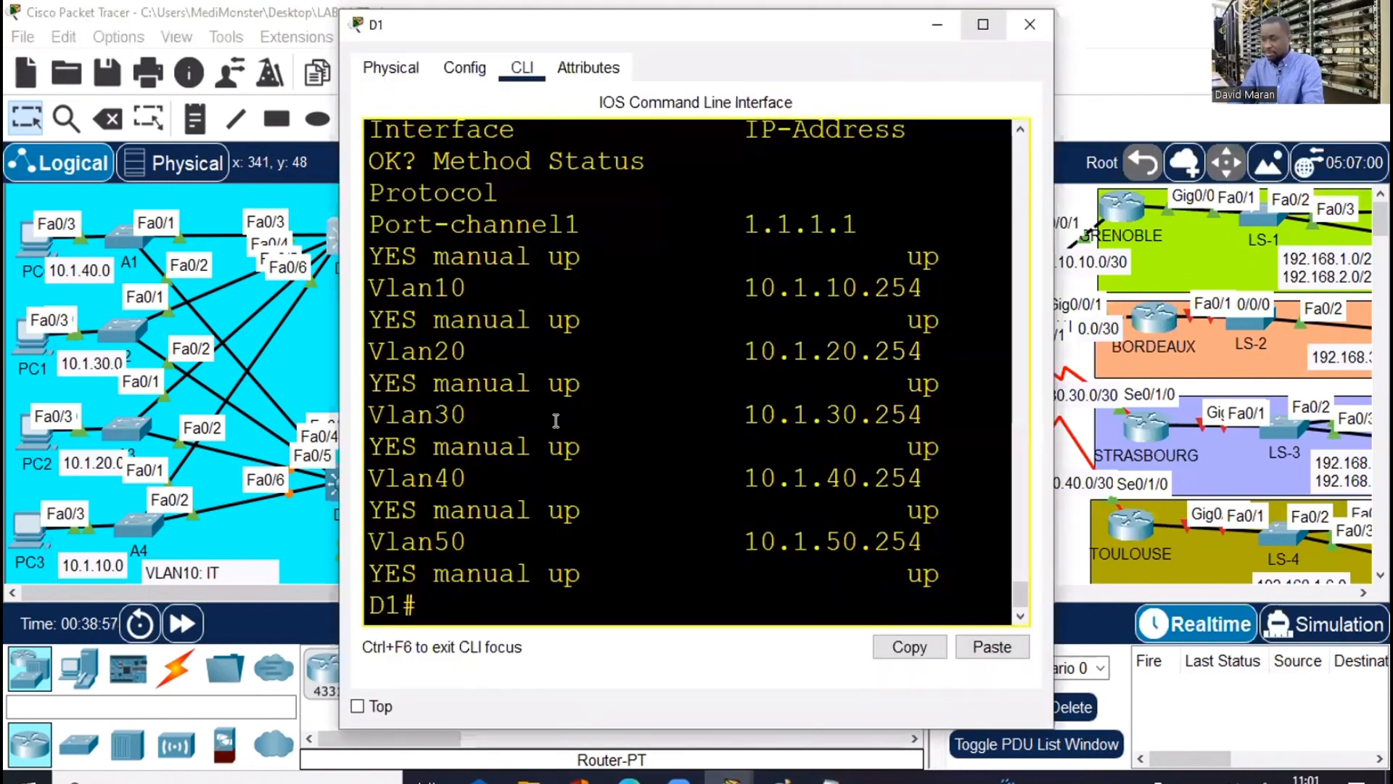
key(super+Up)
text(co)
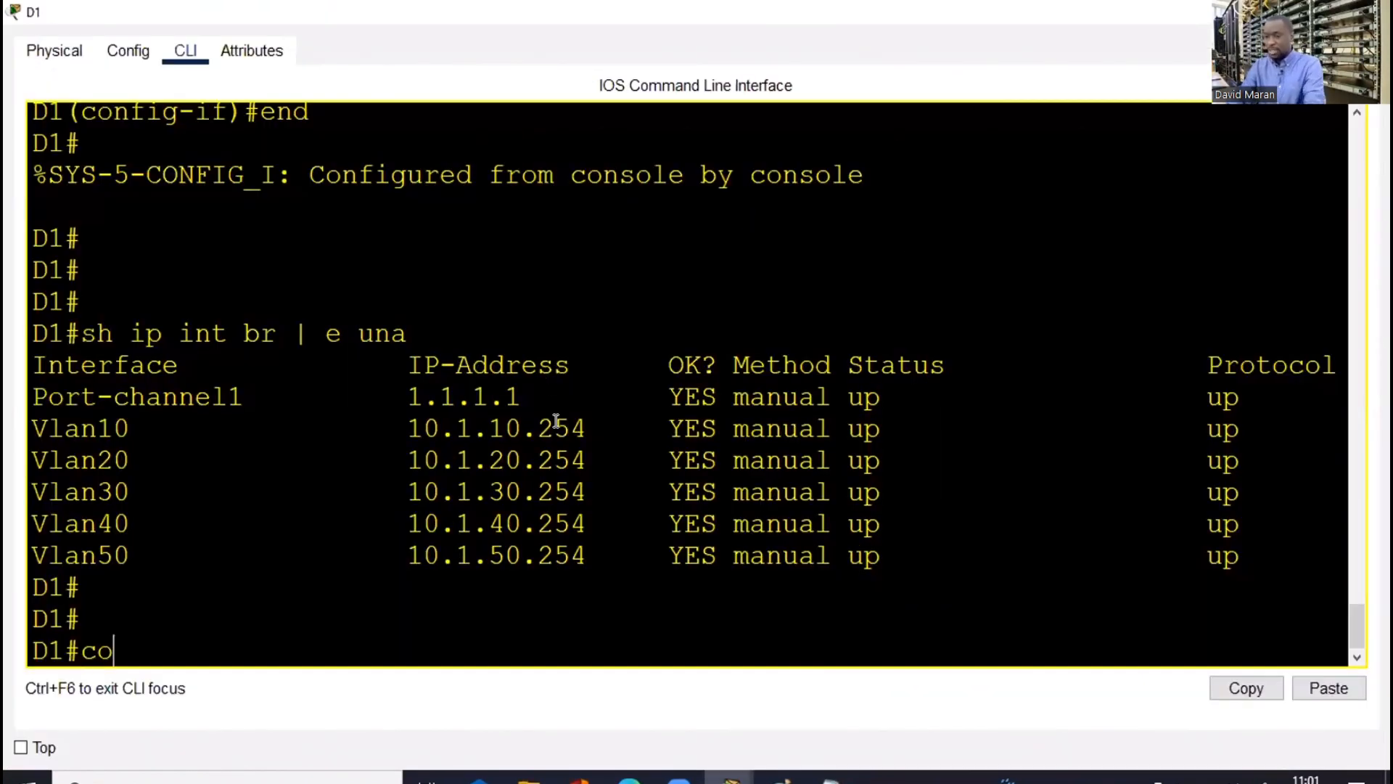
text(nf t)
key(Return)
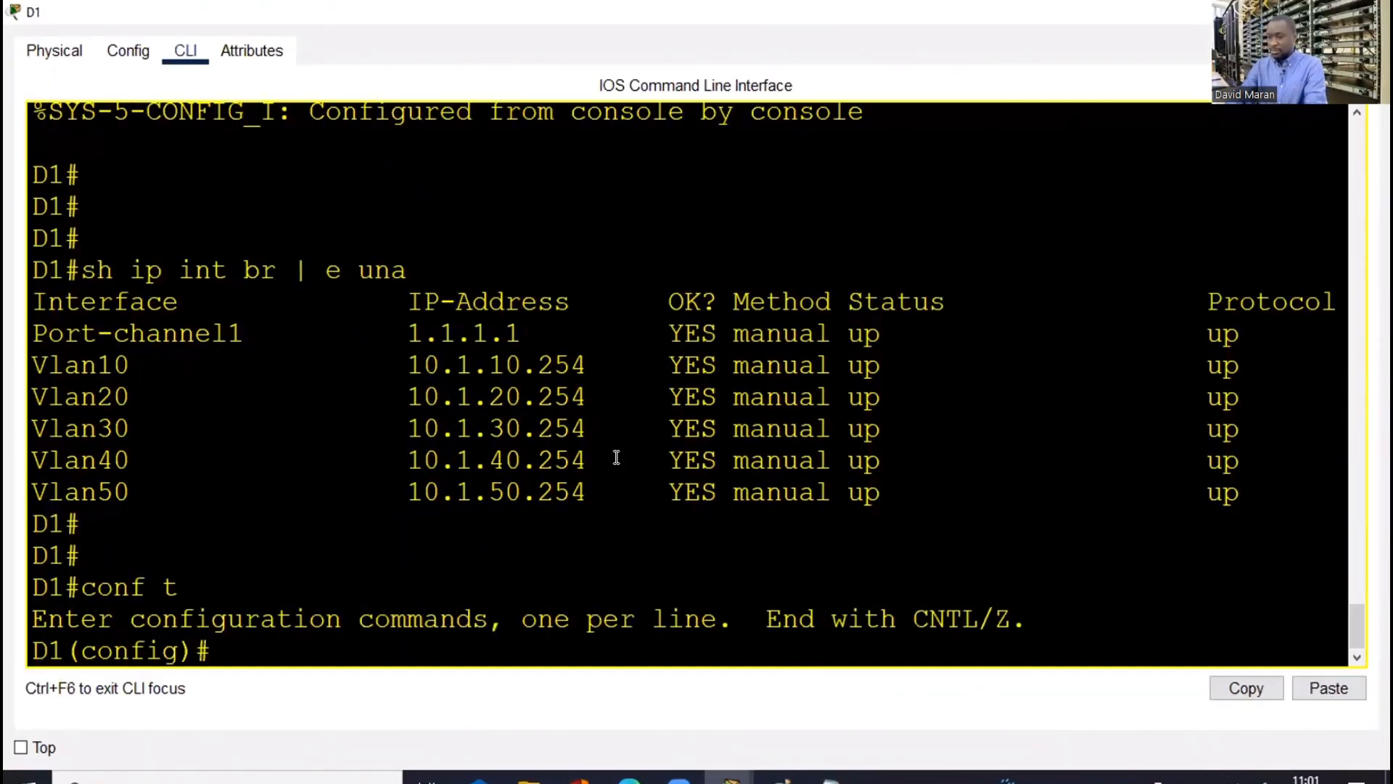
key(ctrl+v)
key(Return)
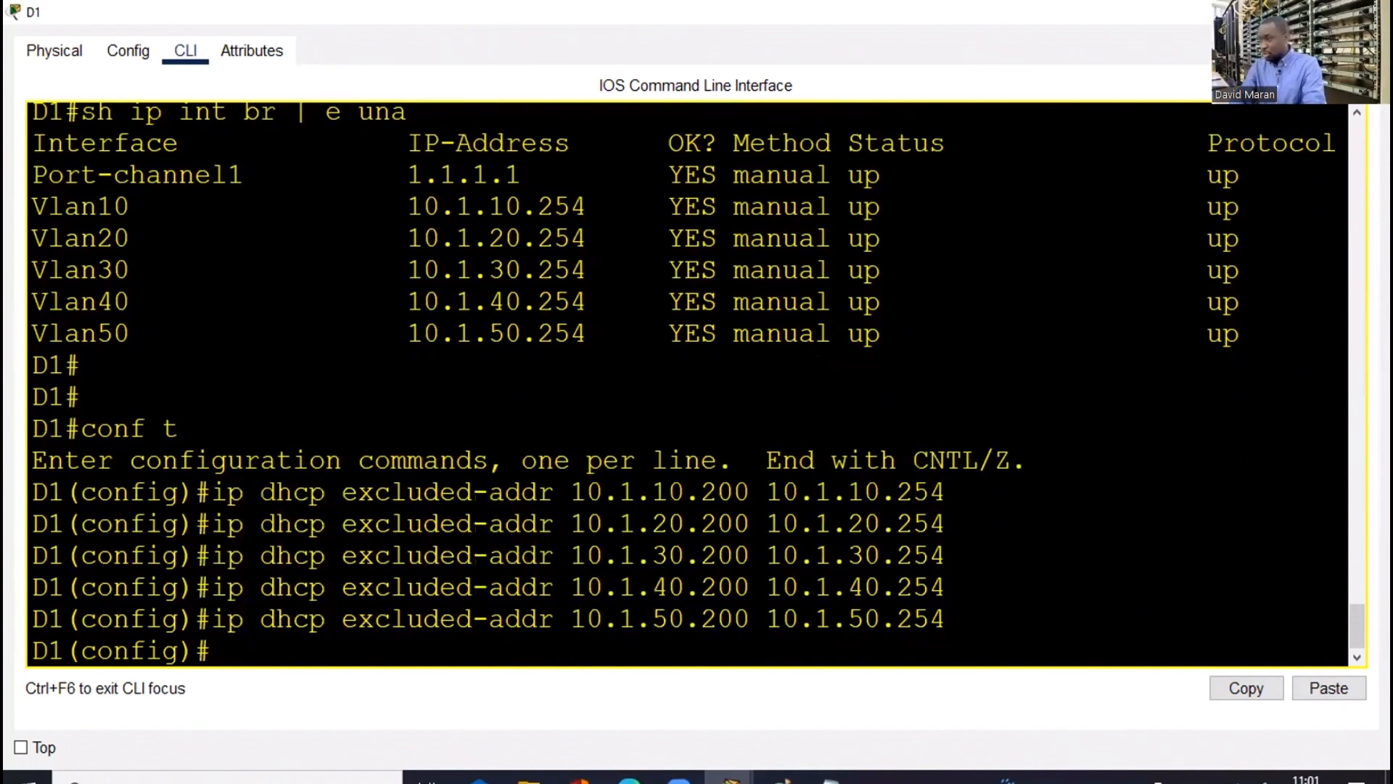
key(alt+F4)
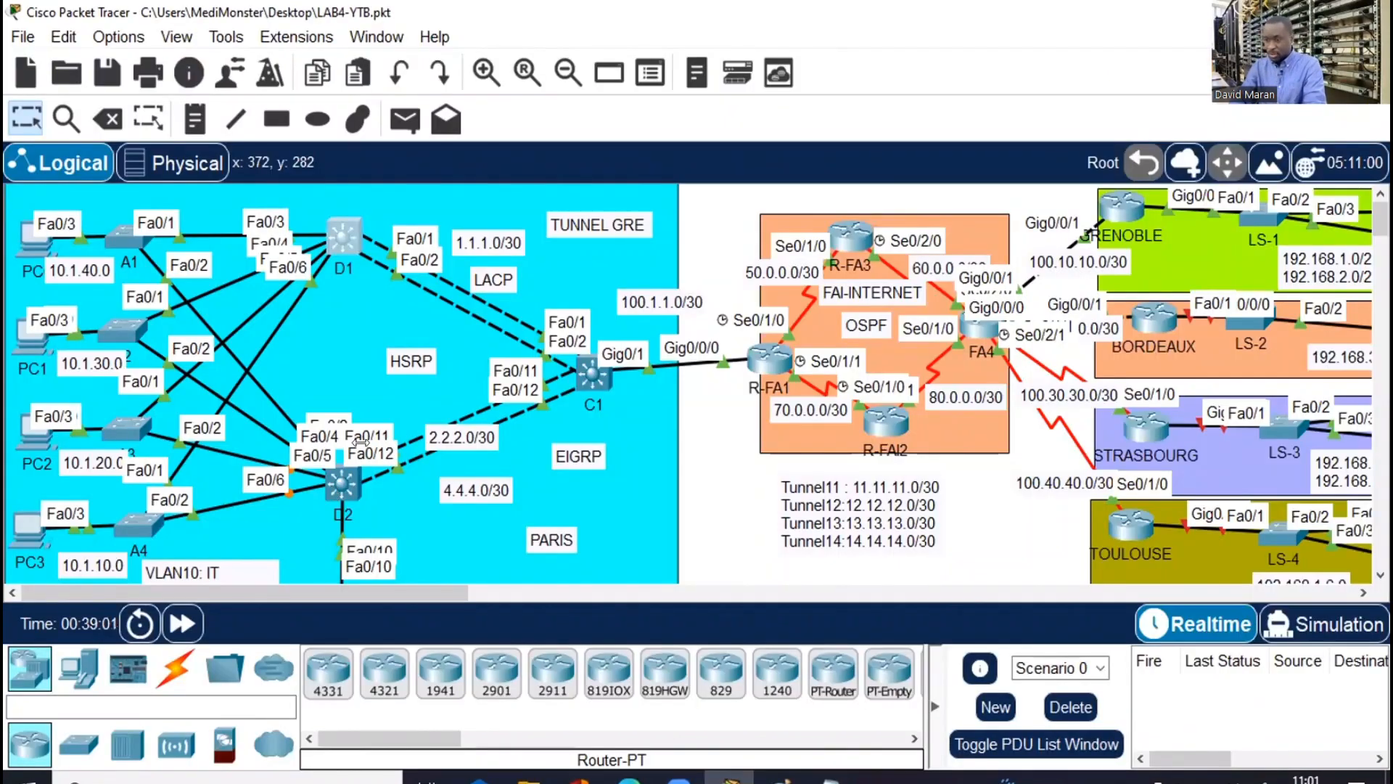
On D2, enter conf t and paste the same five VLAN 10–50 excluded-address commands
double_click(331, 484)
click(981, 26)
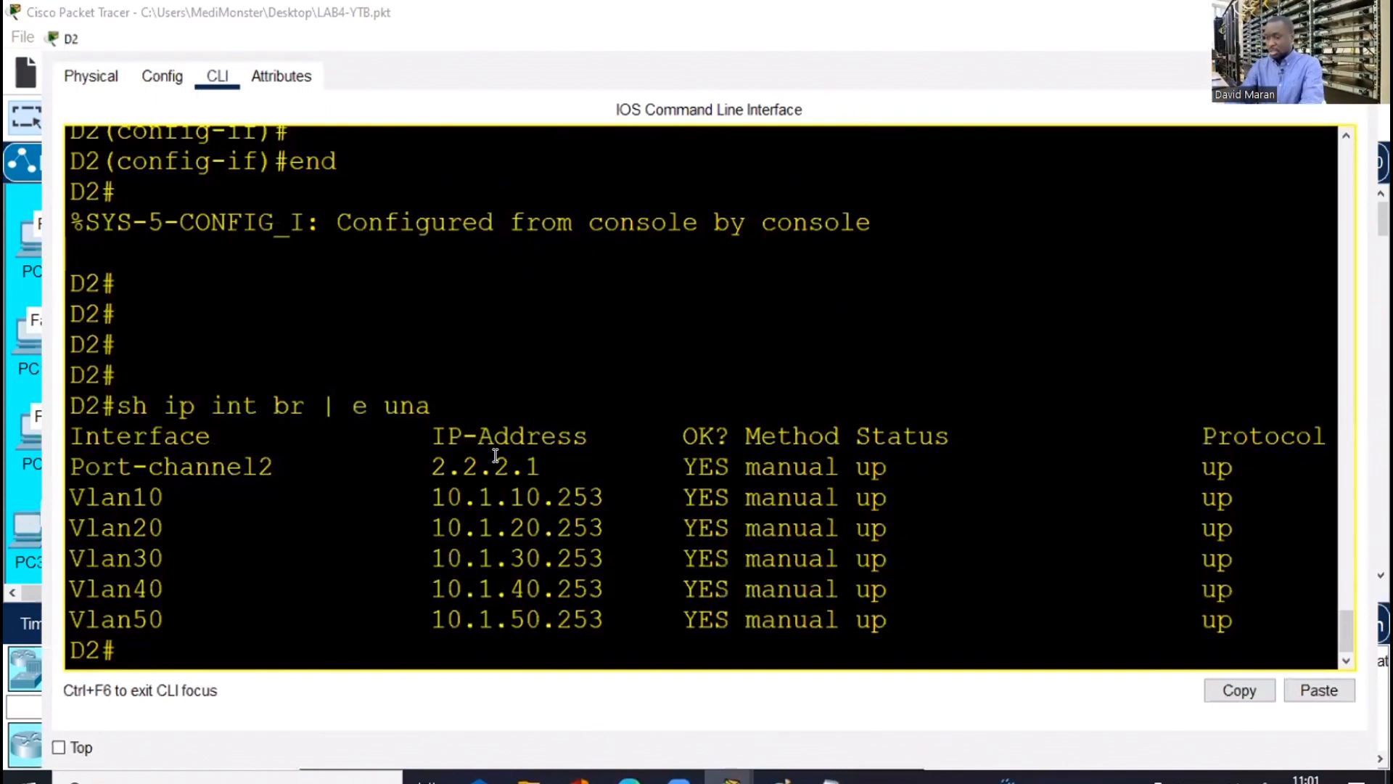
key(Return)
text(copnf t)
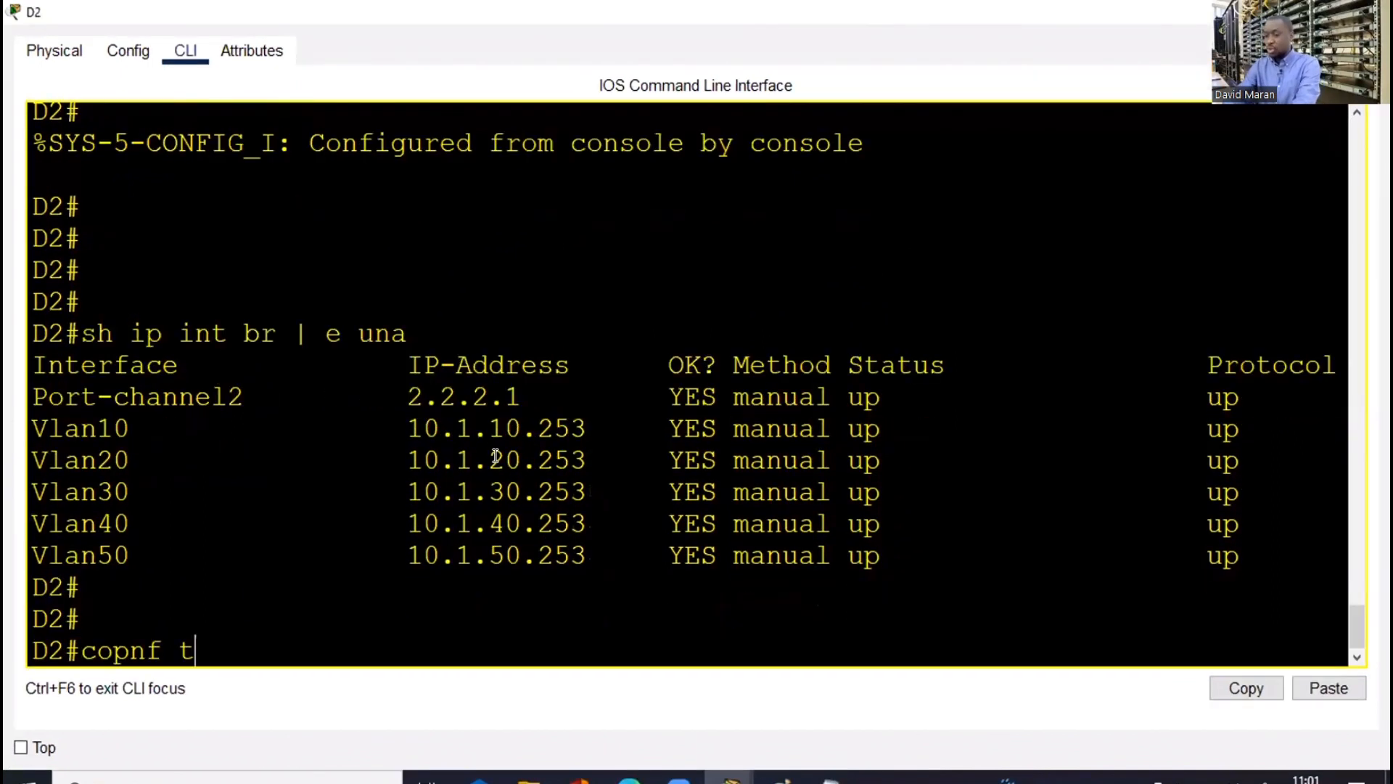
key(BackSpace)
key(BackSpace)
key(BackSpace)
key(BackSpace)
key(BackSpace)
text(nf t)
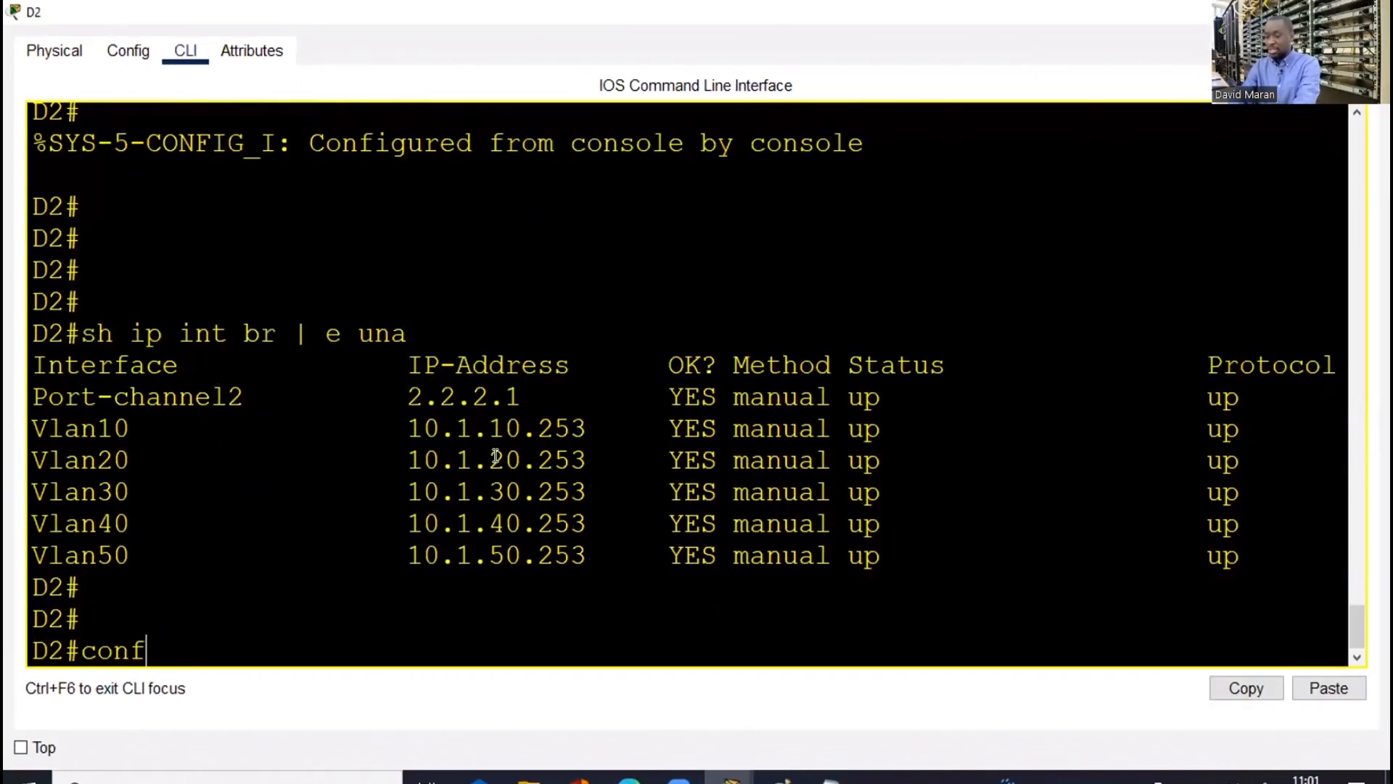
key(Return)
right_click(546, 494)
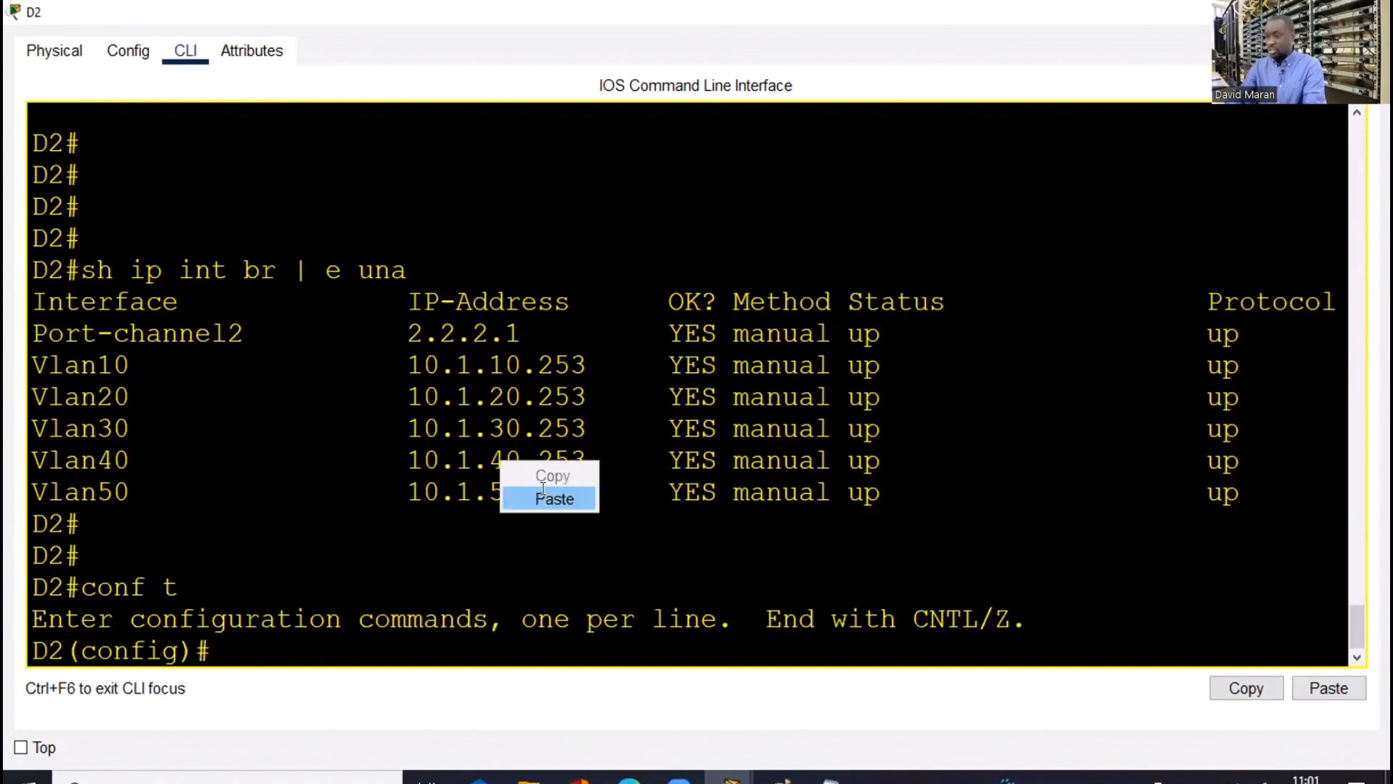
click(551, 498)
key(Return)
key(Return)
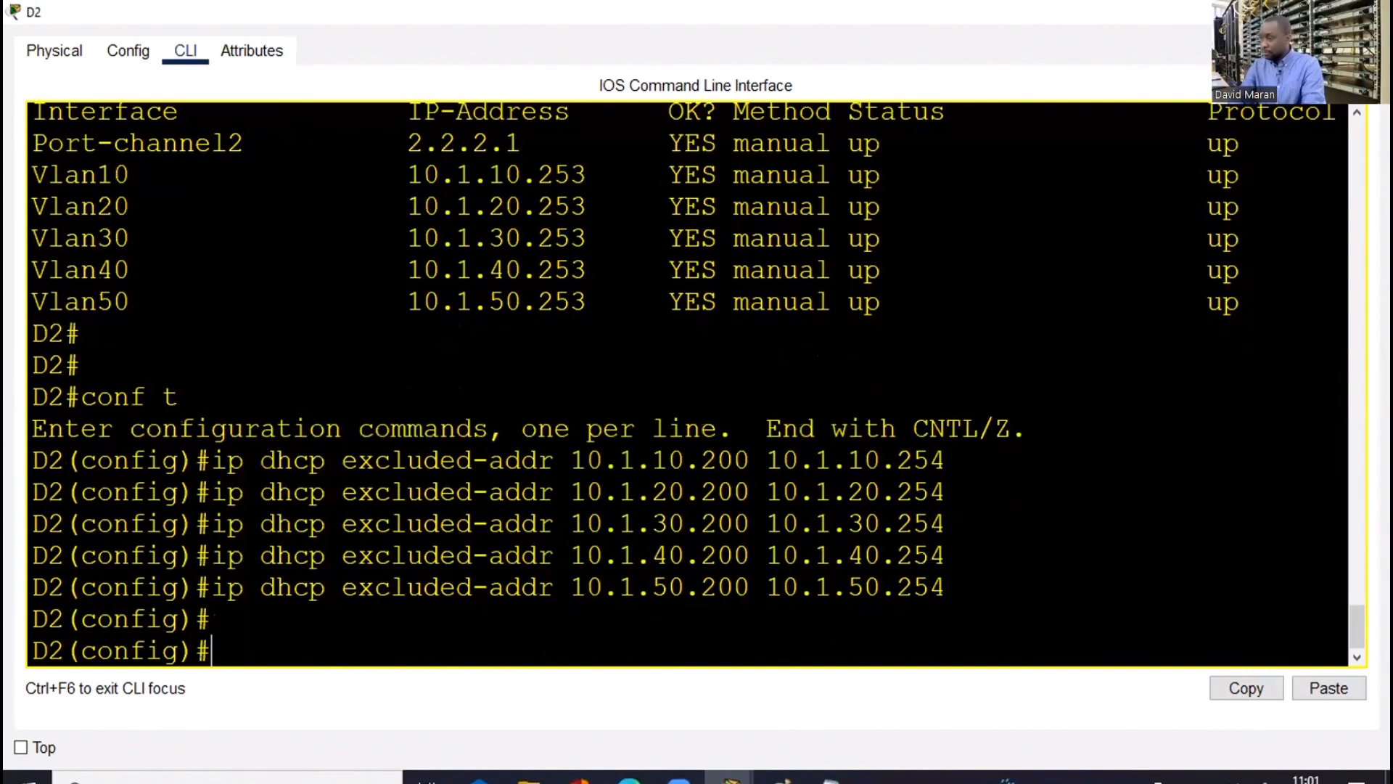
key(alt+Tab)
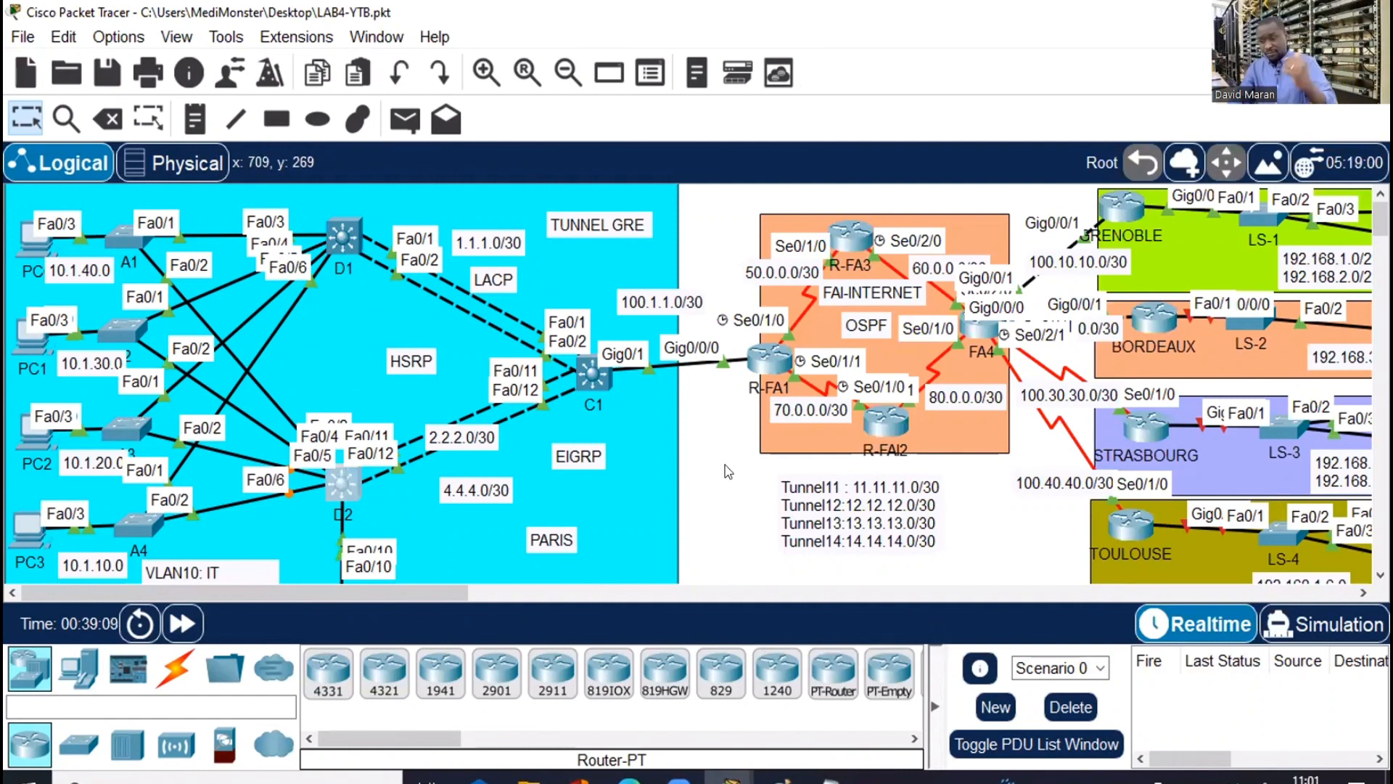
Below the exclusions in Notepad, add the line 'ip dhcp pool VLAN10'
click(830, 777)
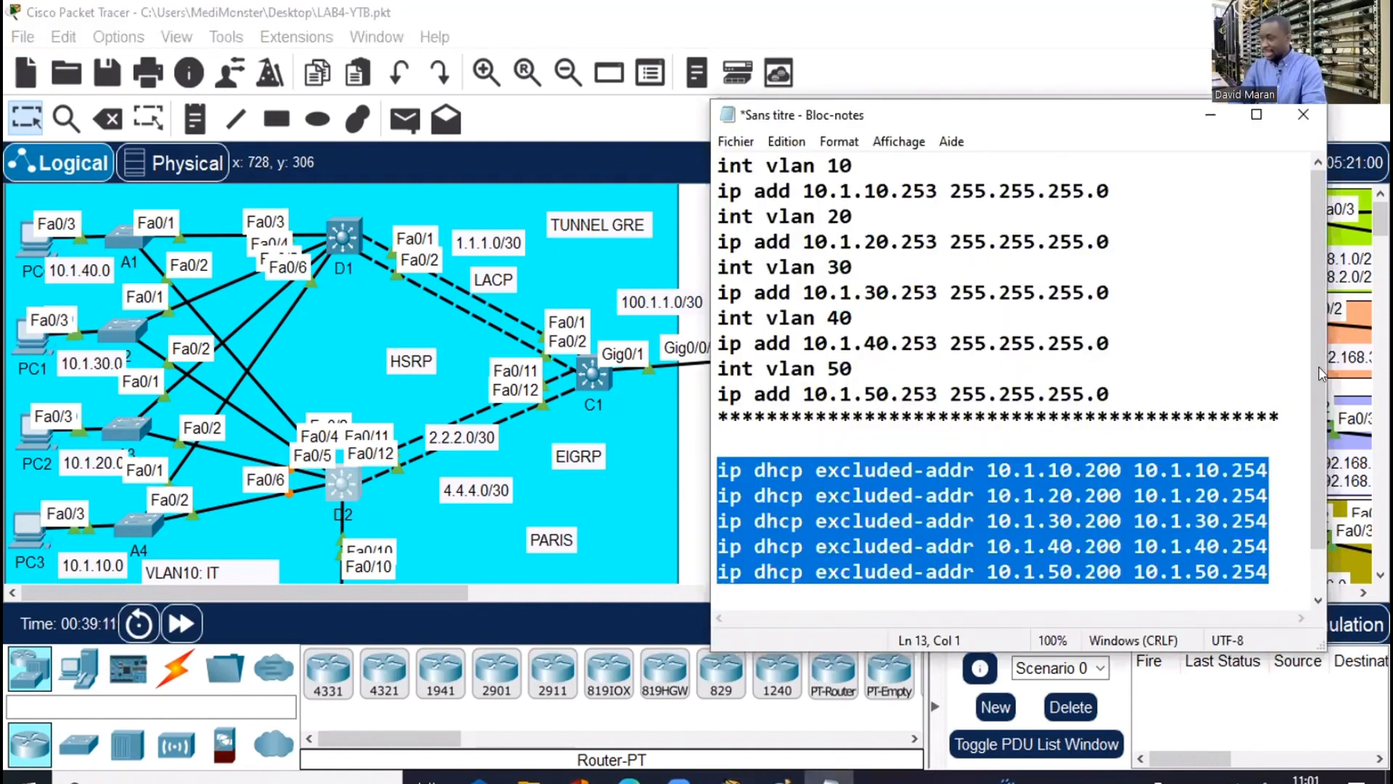
drag(1316, 503, 1316, 544)
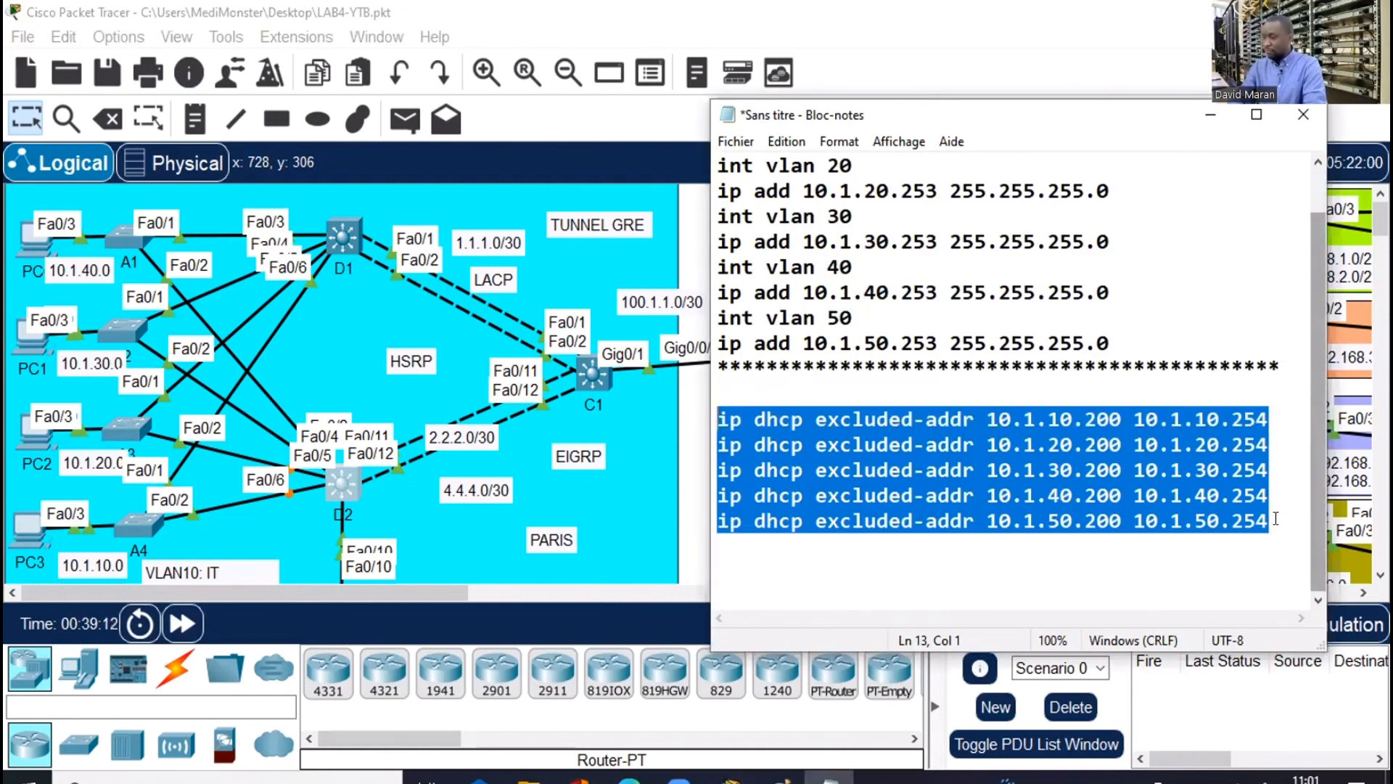
click(1275, 520)
key(Return)
key(Return)
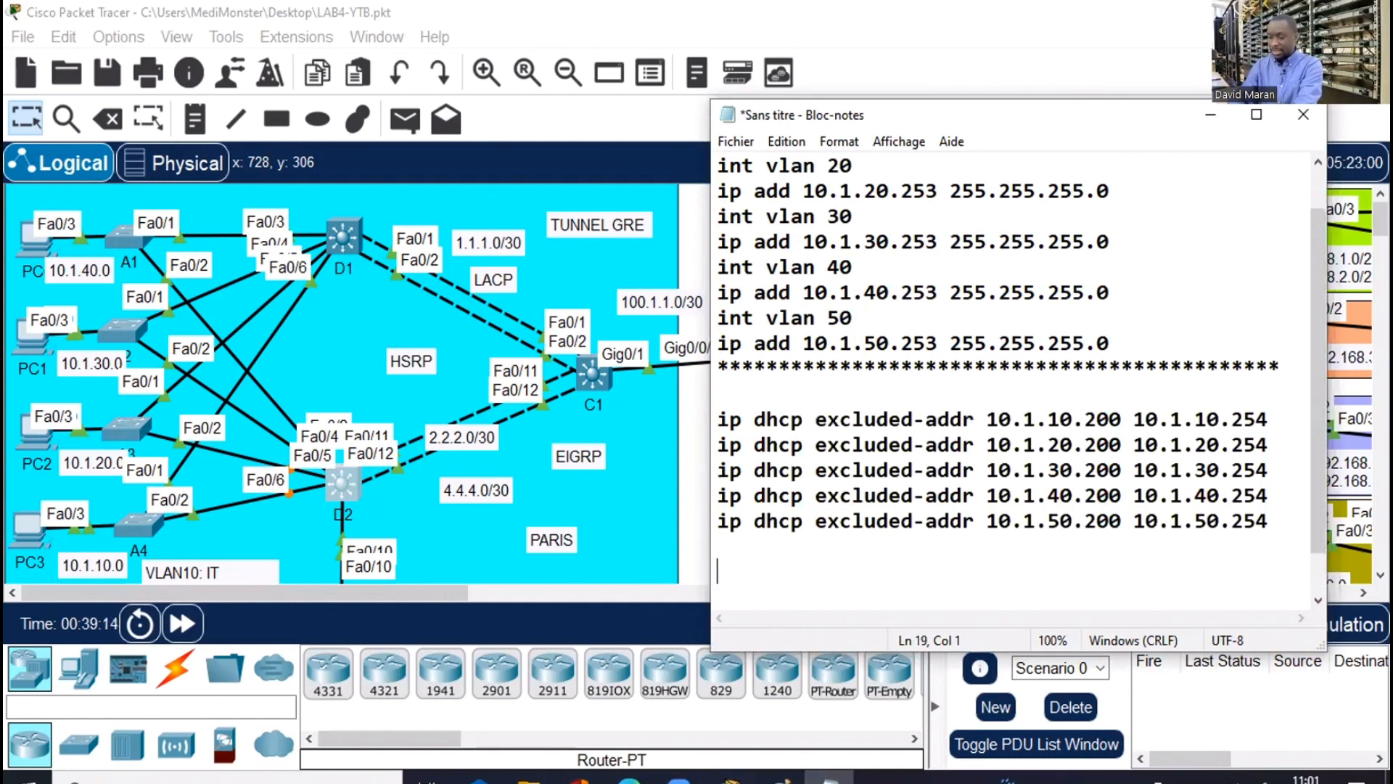
text(ip dhcp)
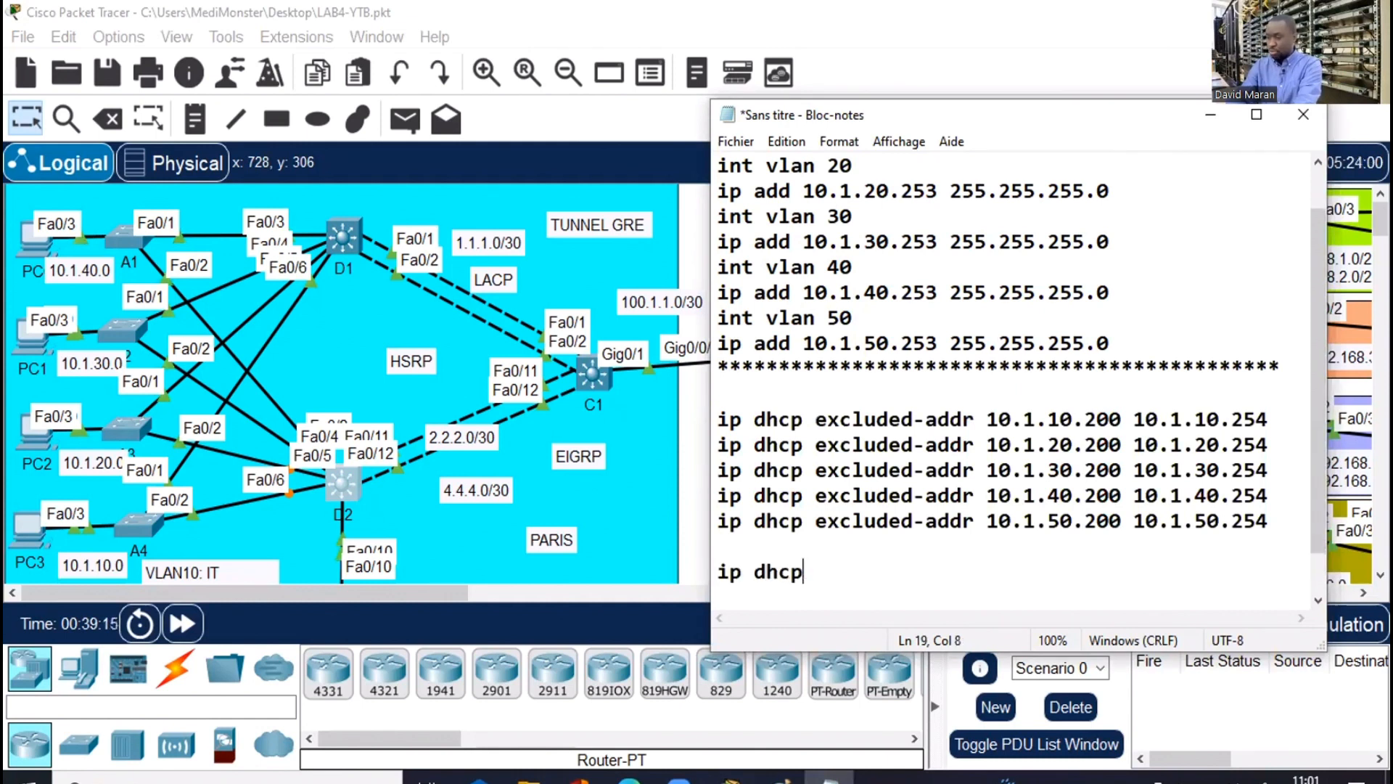
text( pool )
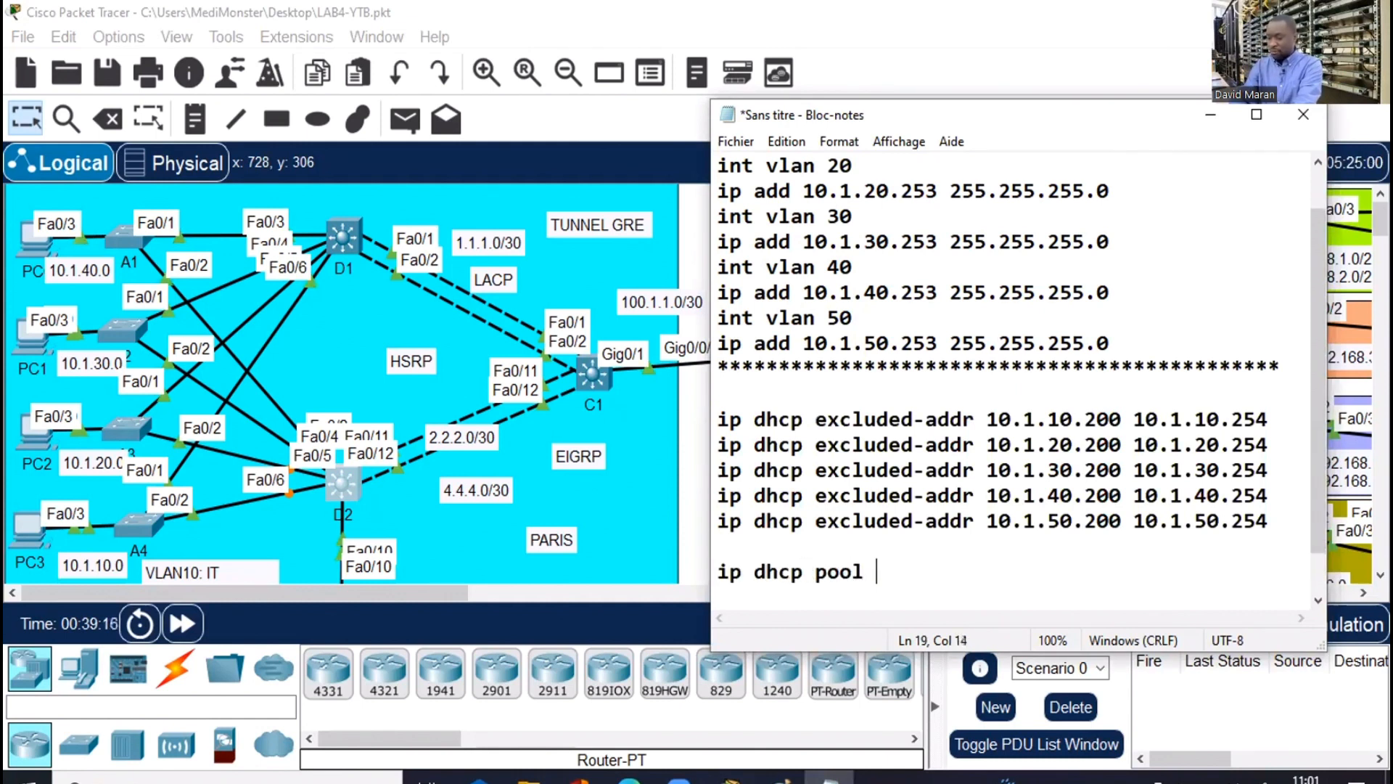
text(VLAN)
key(BackSpace)
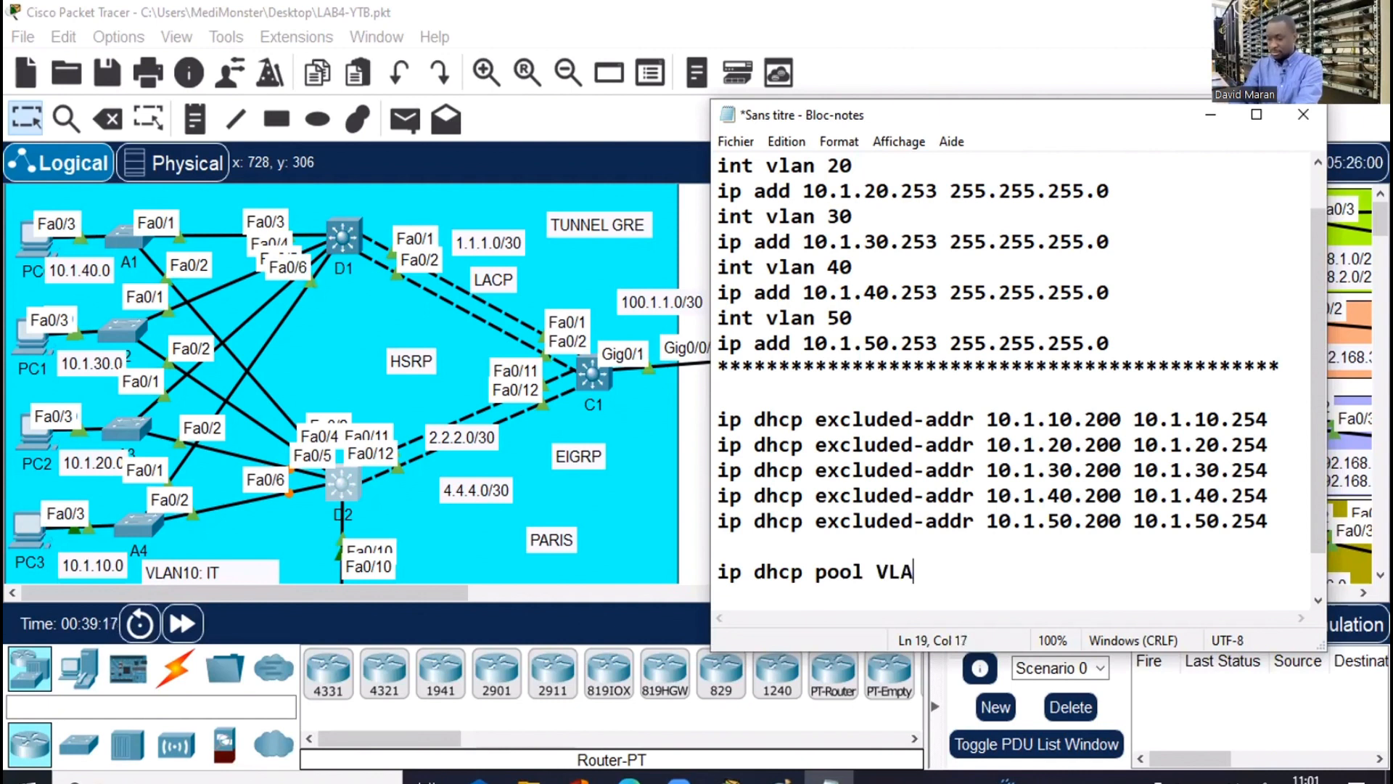
text(N10)
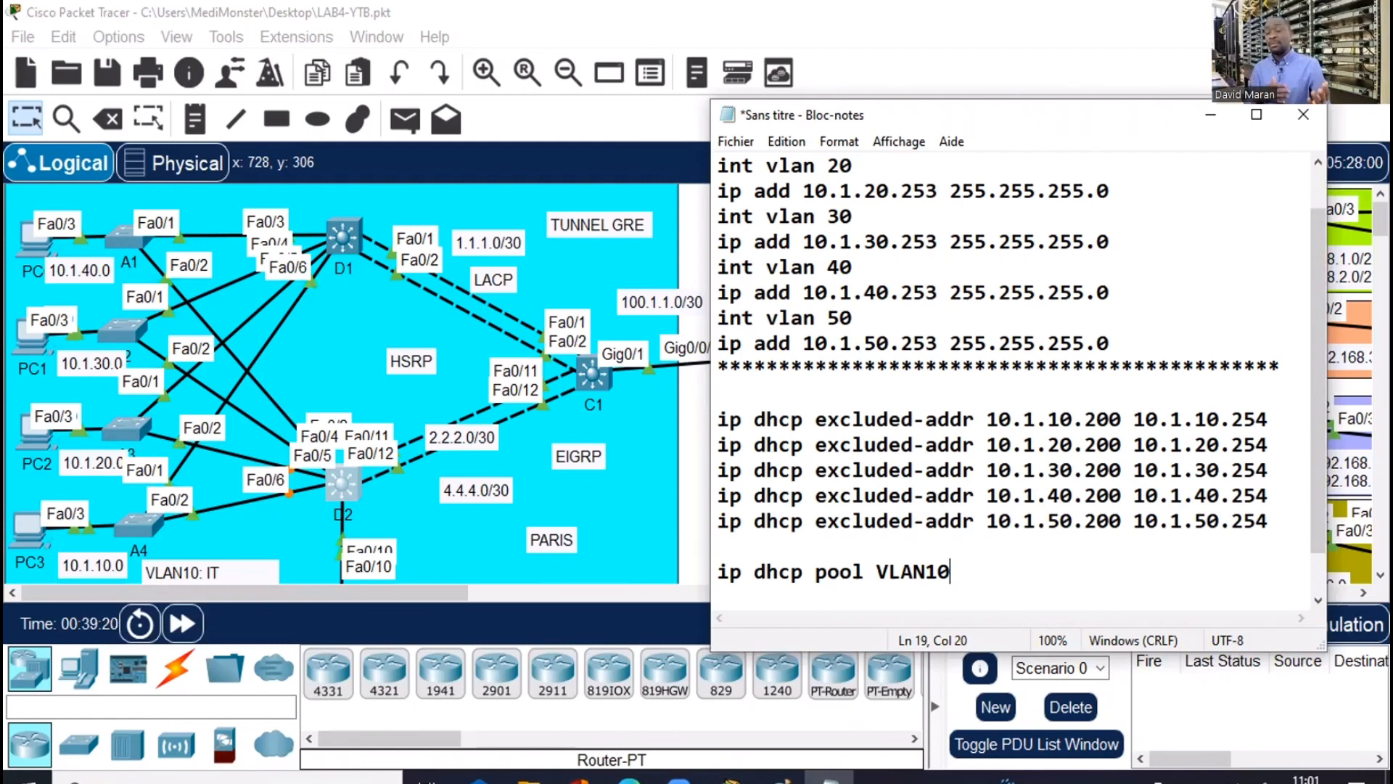
key(Return)
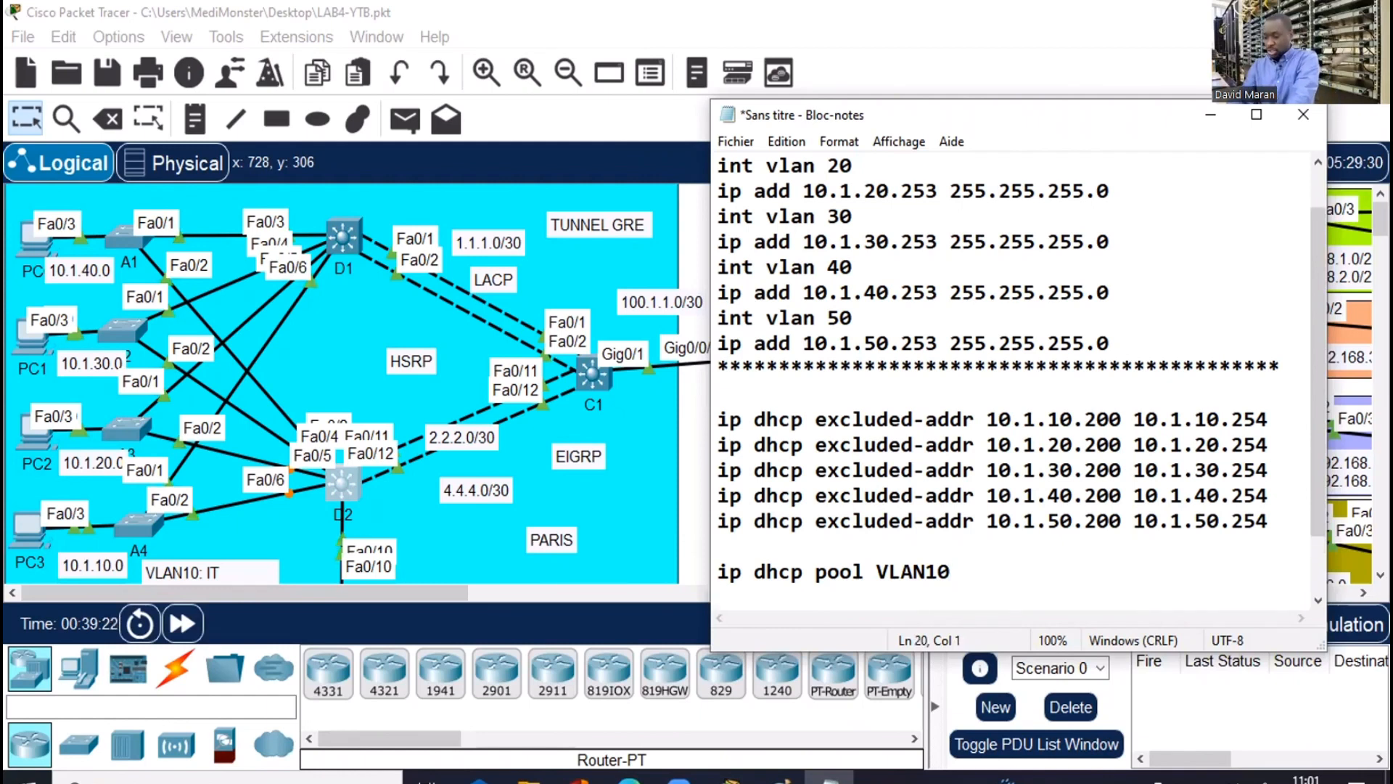
Add 'network 10.1.10.0 255.255.255.0' and 'default-router 10.1.10.252' to the pool
text(NETWOE)
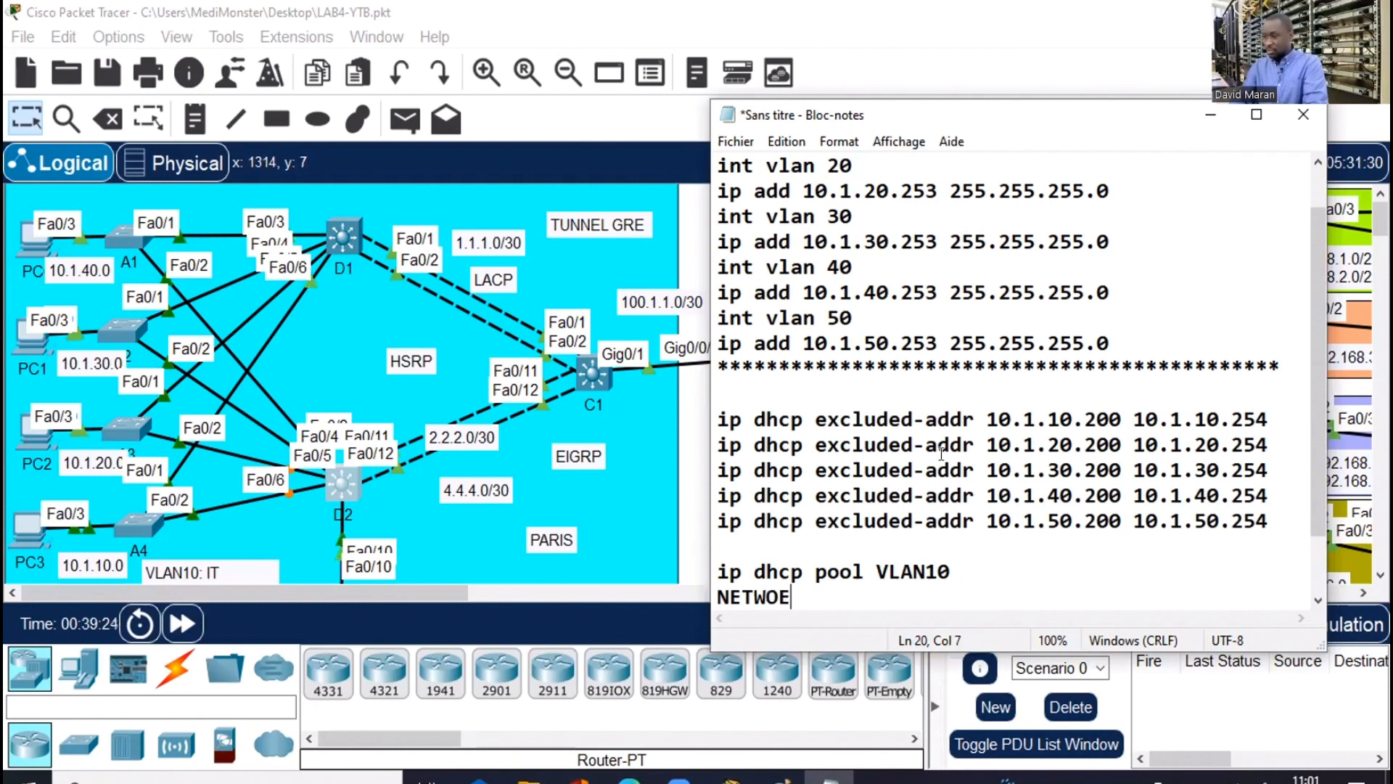
drag(1151, 100, 1151, 12)
key(BackSpace)
key(BackSpace)
key(BackSpace)
key(BackSpace)
key(BackSpace)
key(BackSpace)
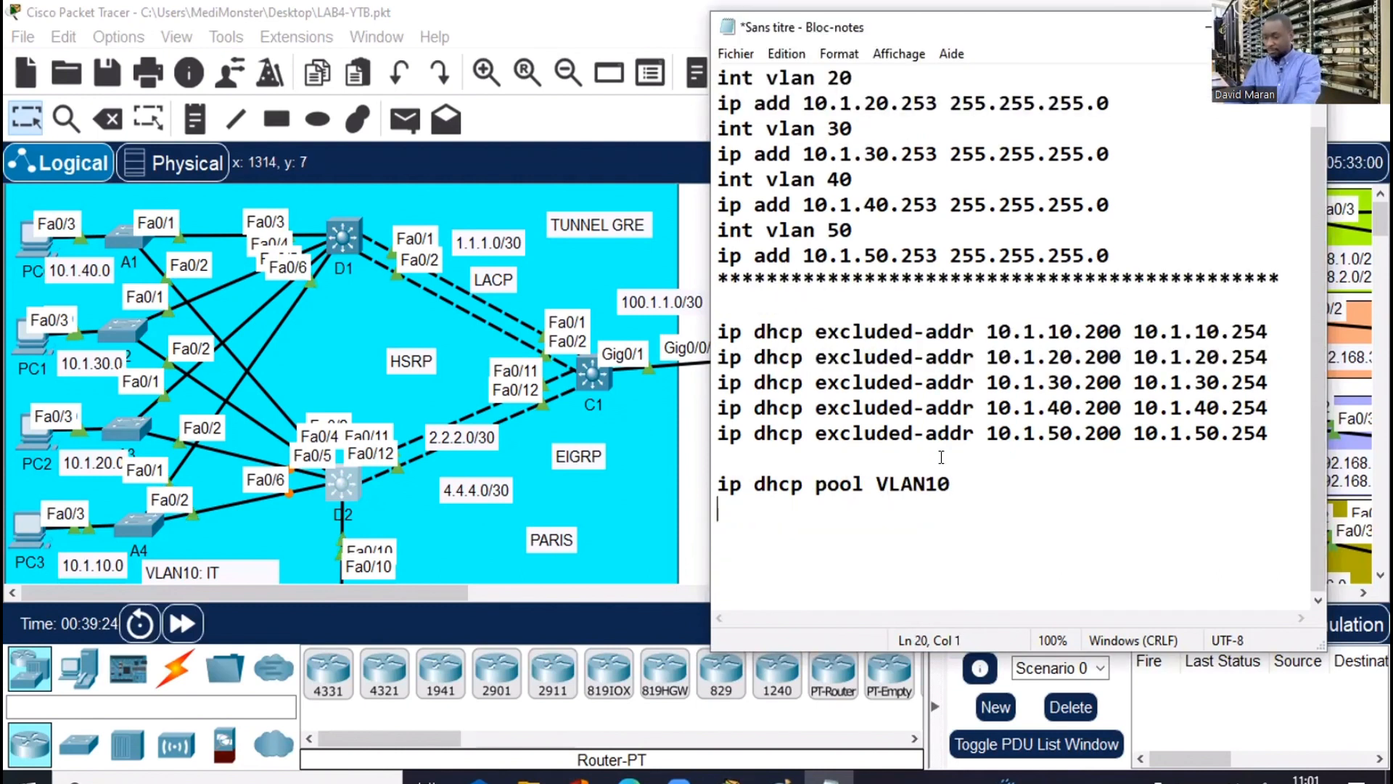
text(net)
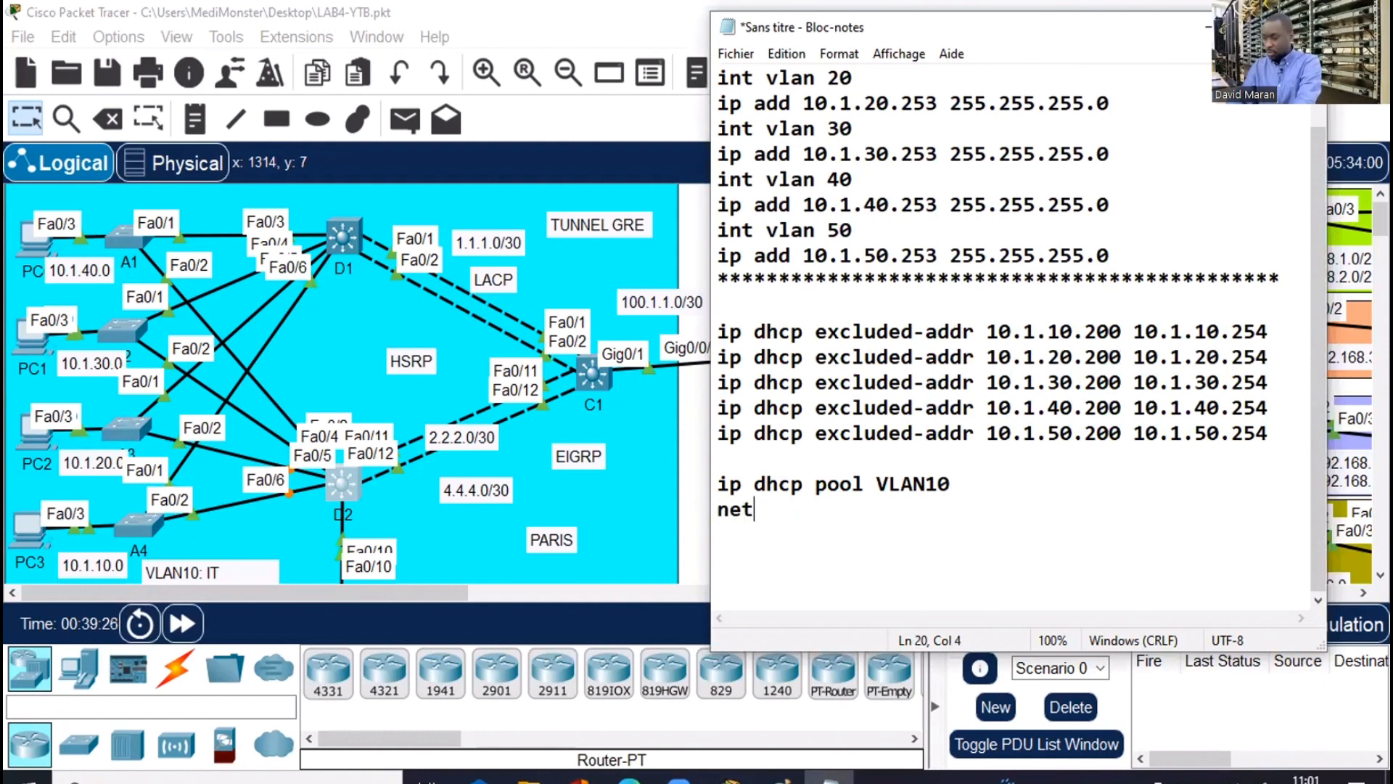
text(work )
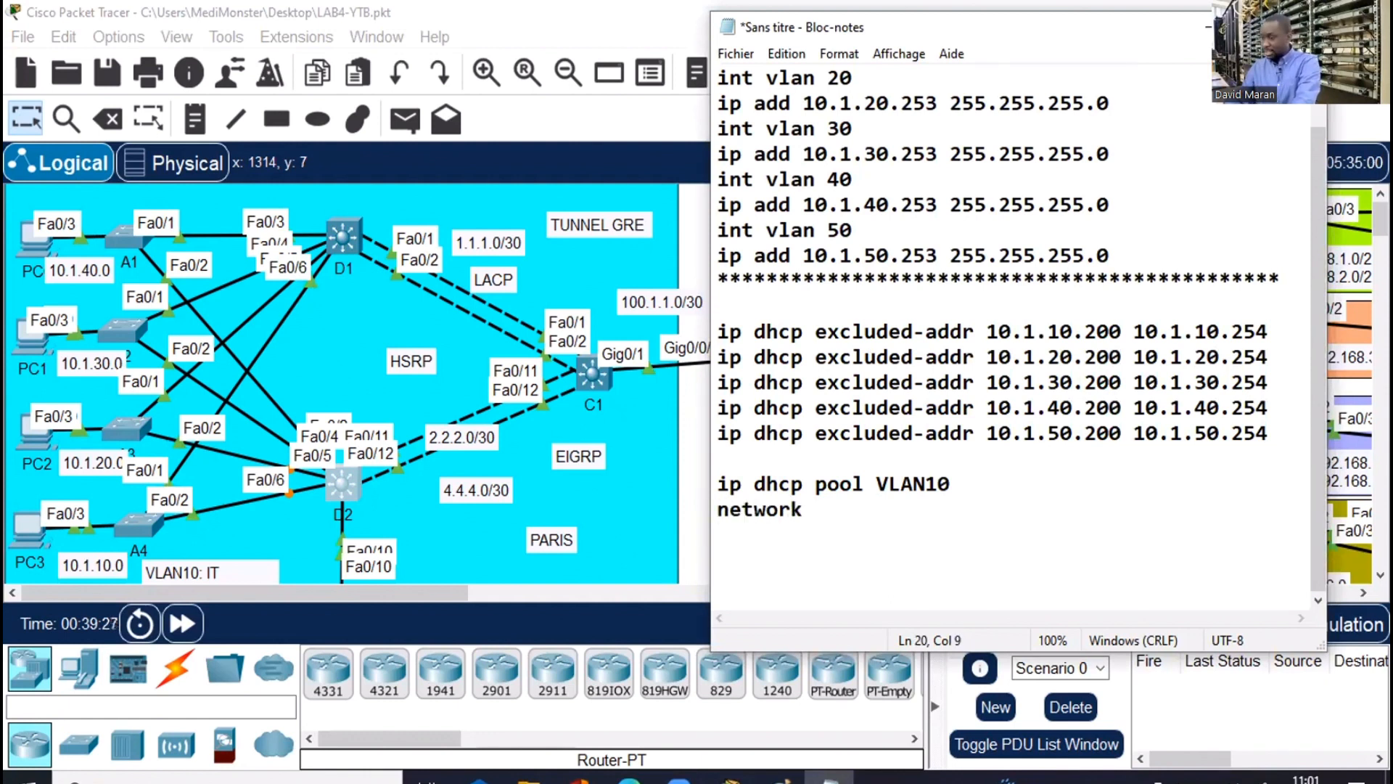
text(10.1.10.)
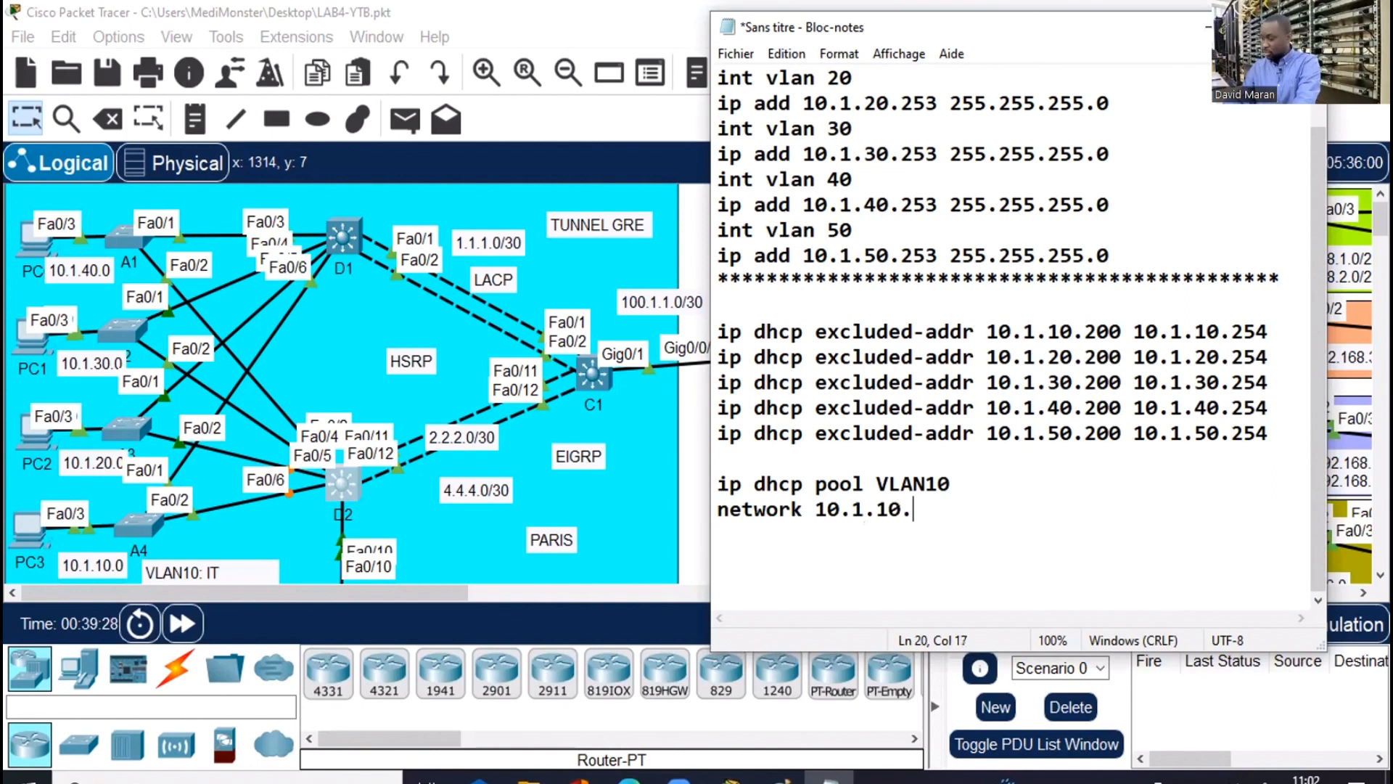
text(0 255.255.2)
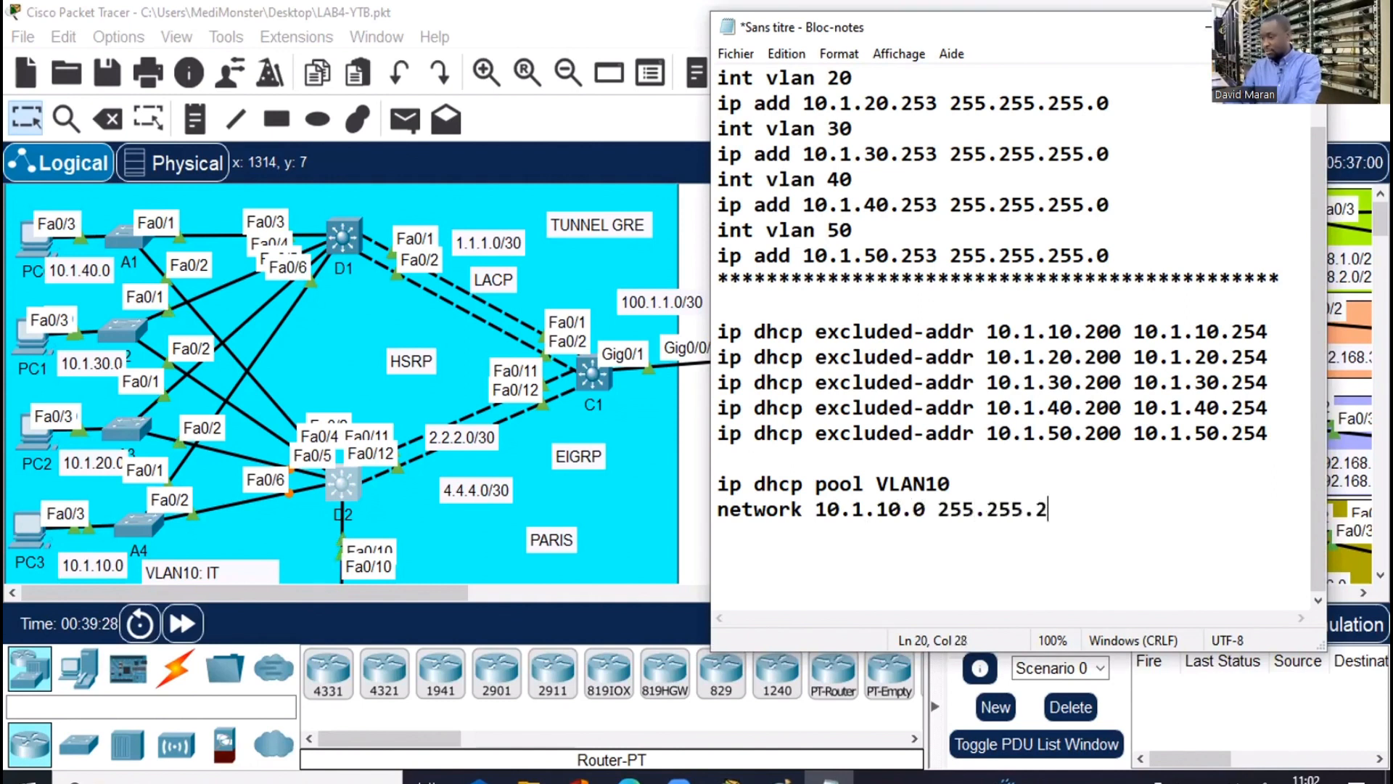
text(55.)
text(0)
key(Return)
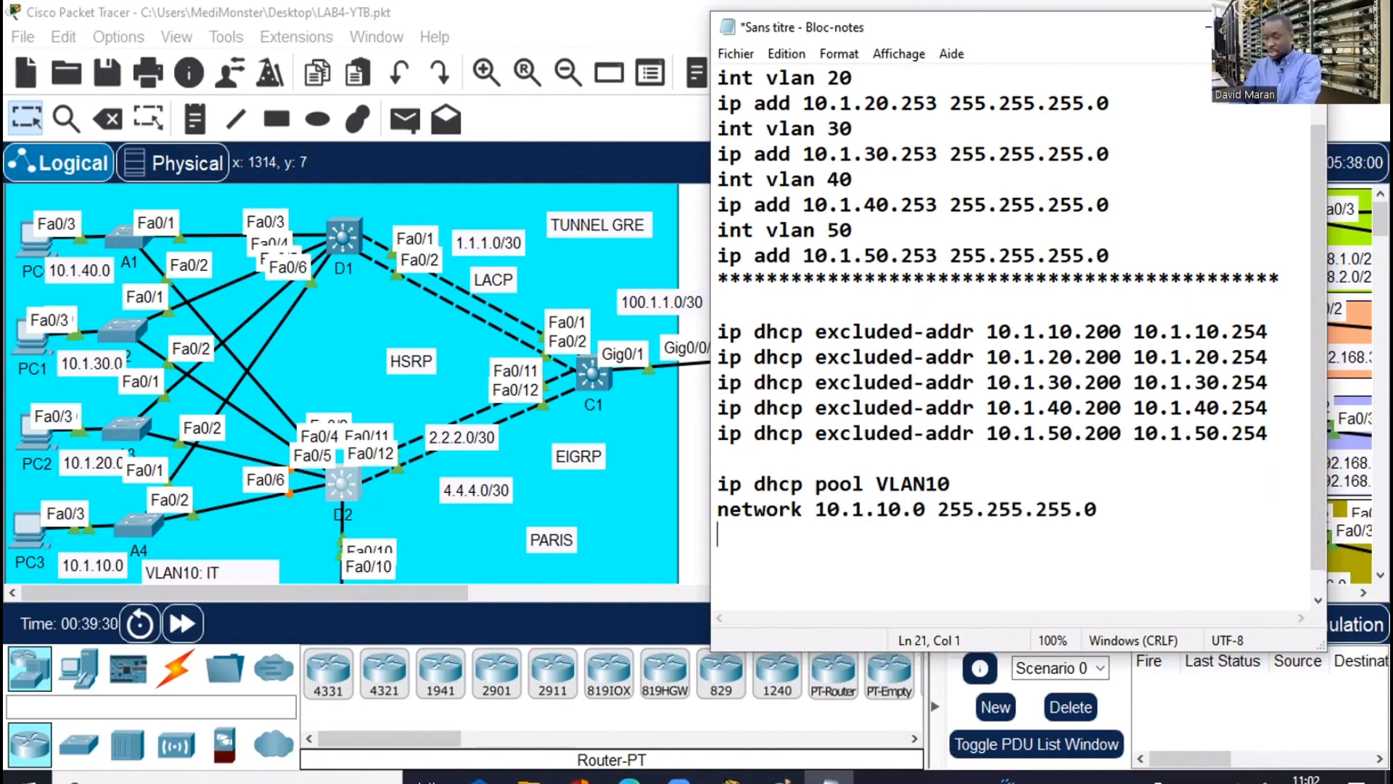
text(defau)
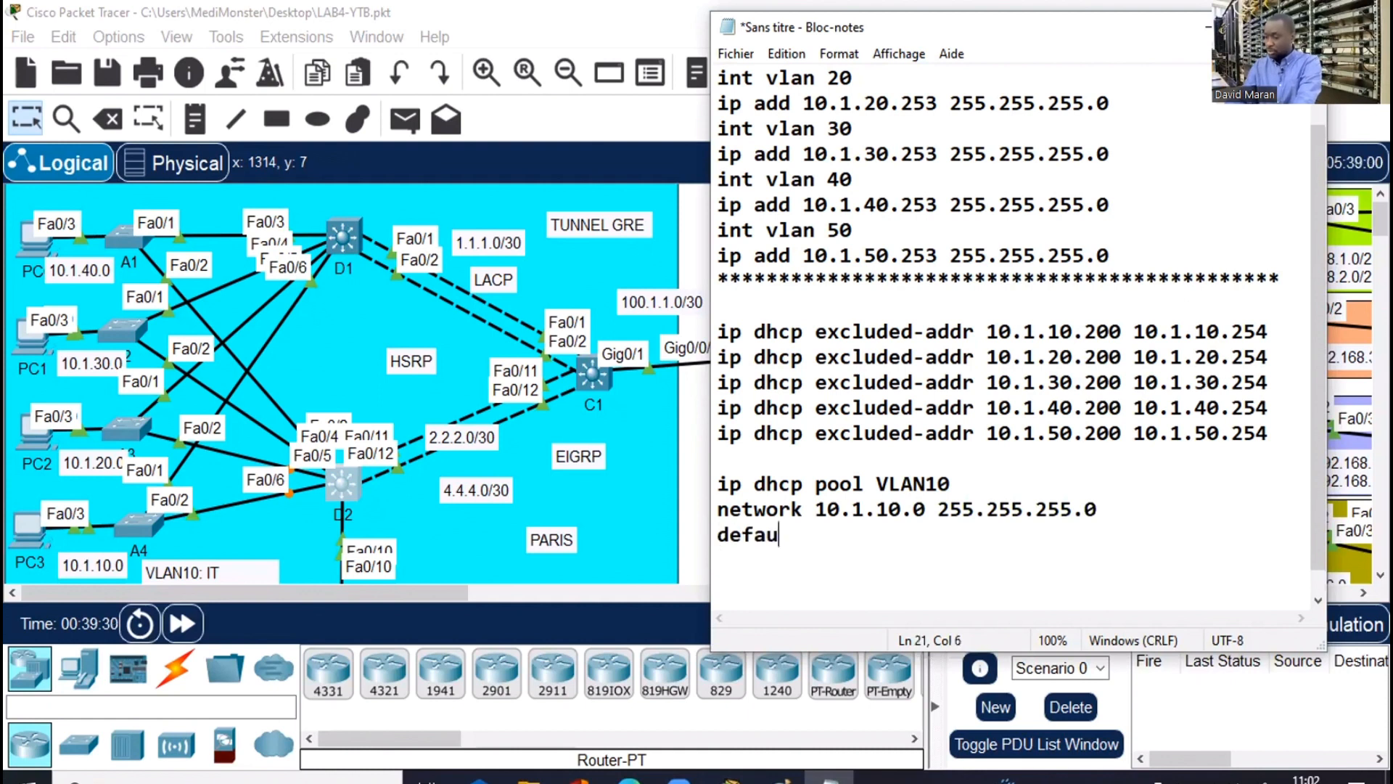
text(lt)
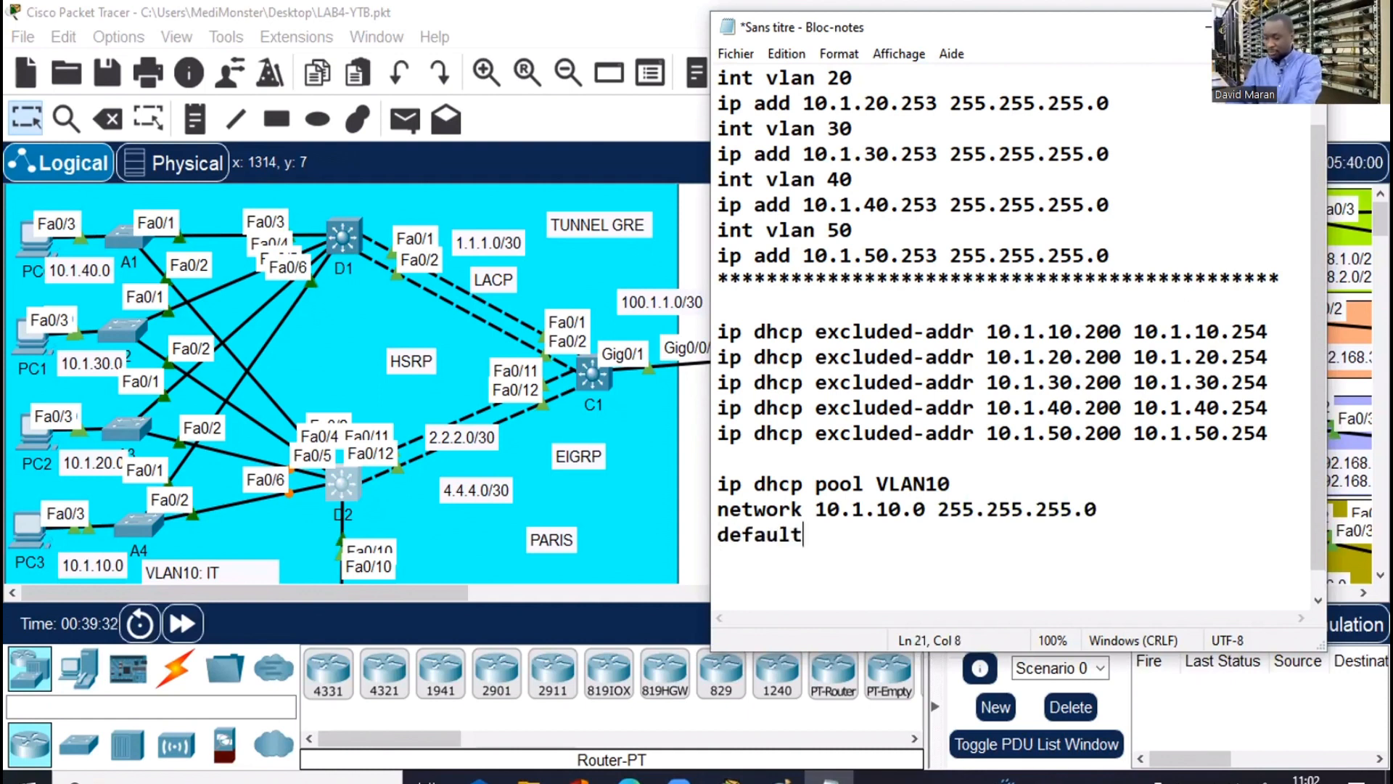
text(-router)
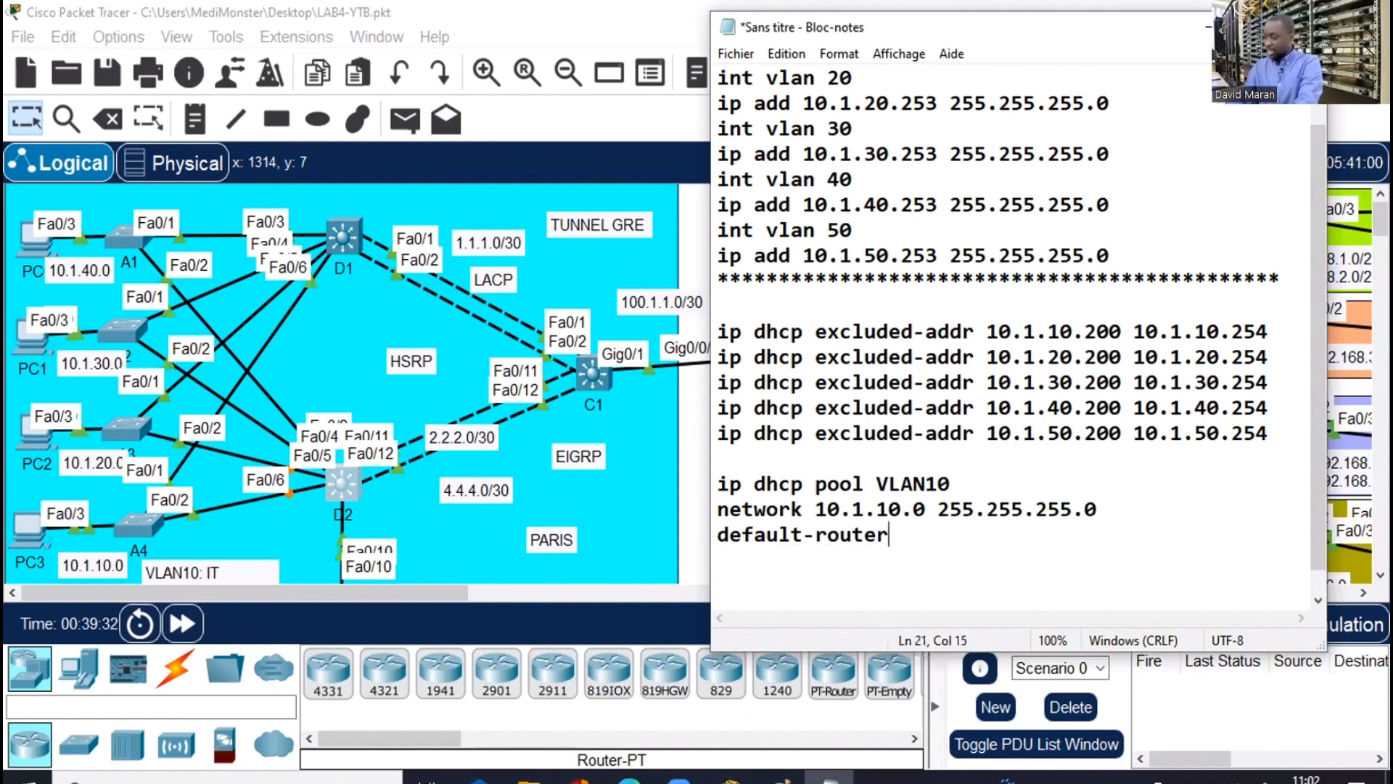
text( 10.1.)
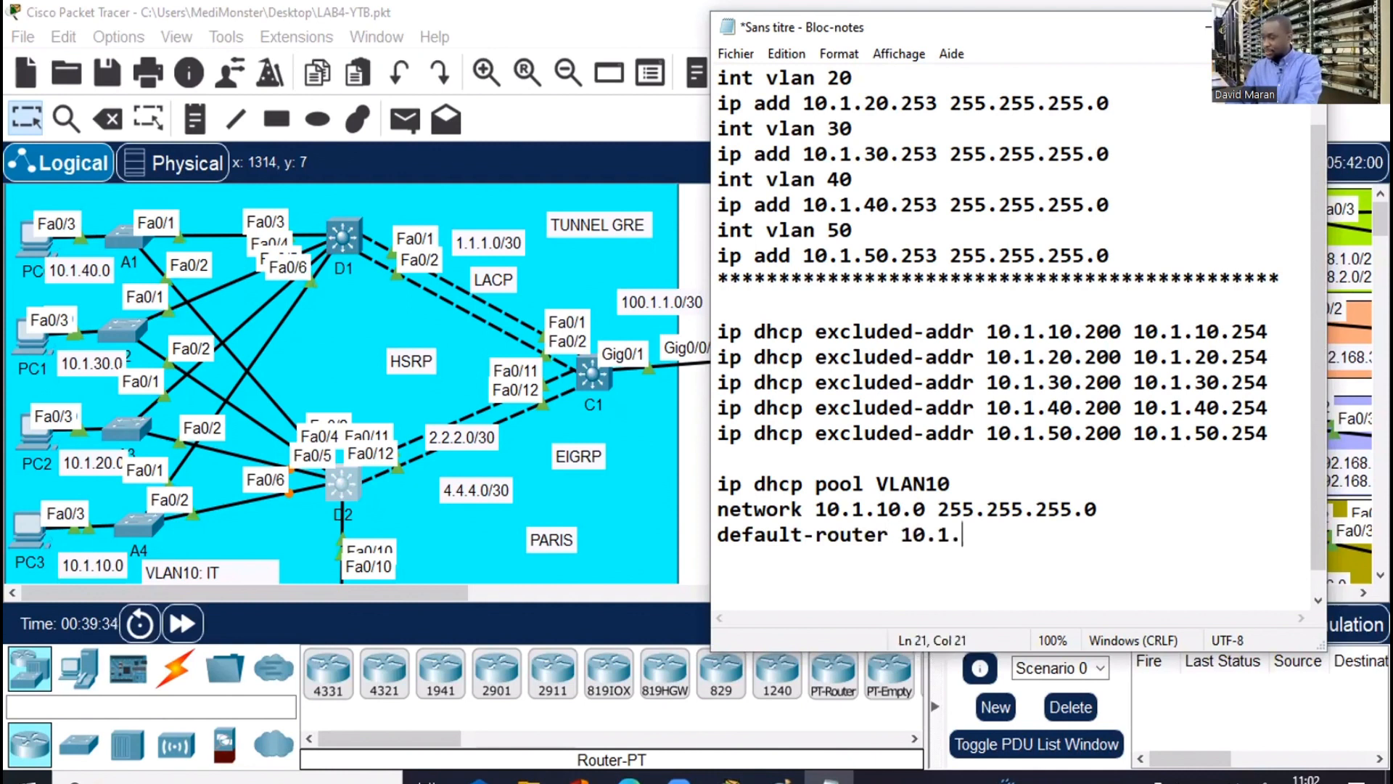
text(10.252)
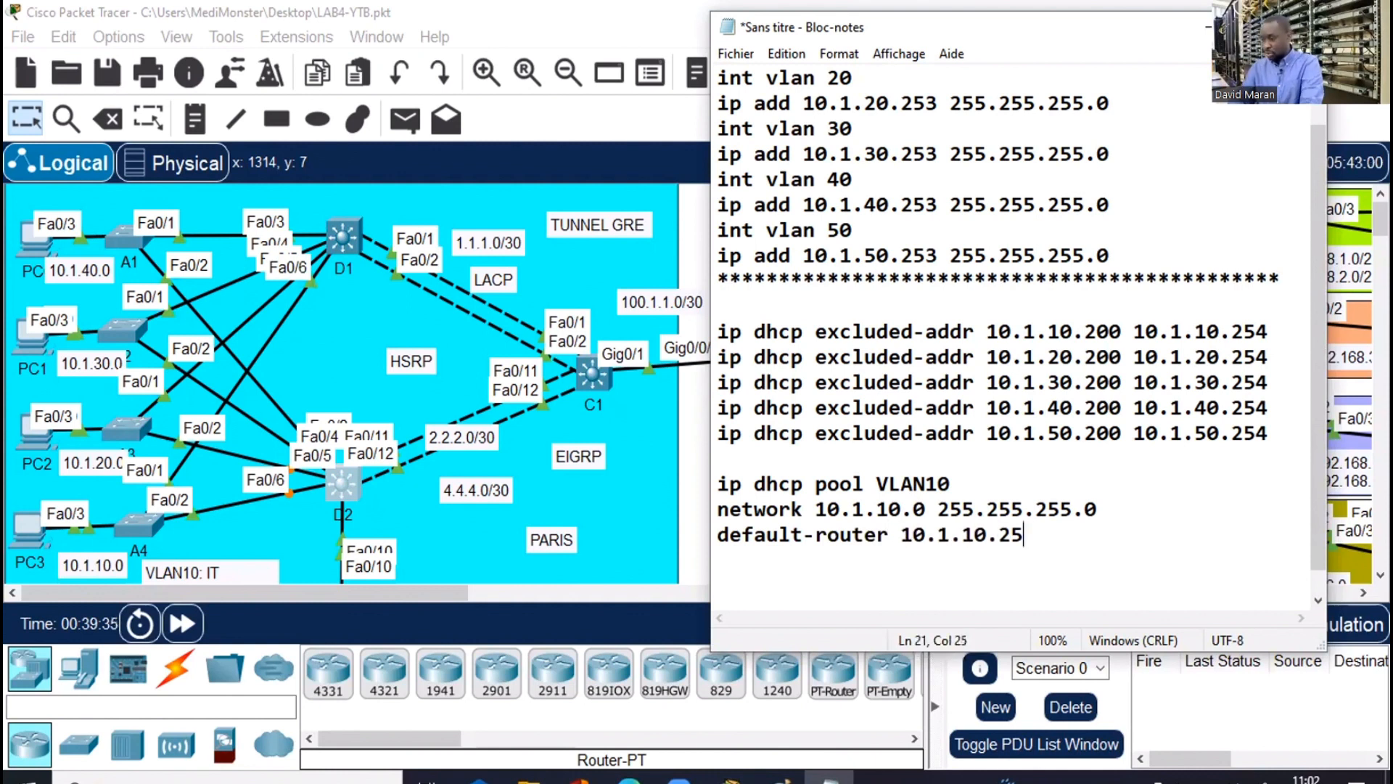
Clean up stray text after the gateway and start a 'dns-server' line, then hide Notepad
key(shift+Left)
key(shift+Left)
key(shift+Left)
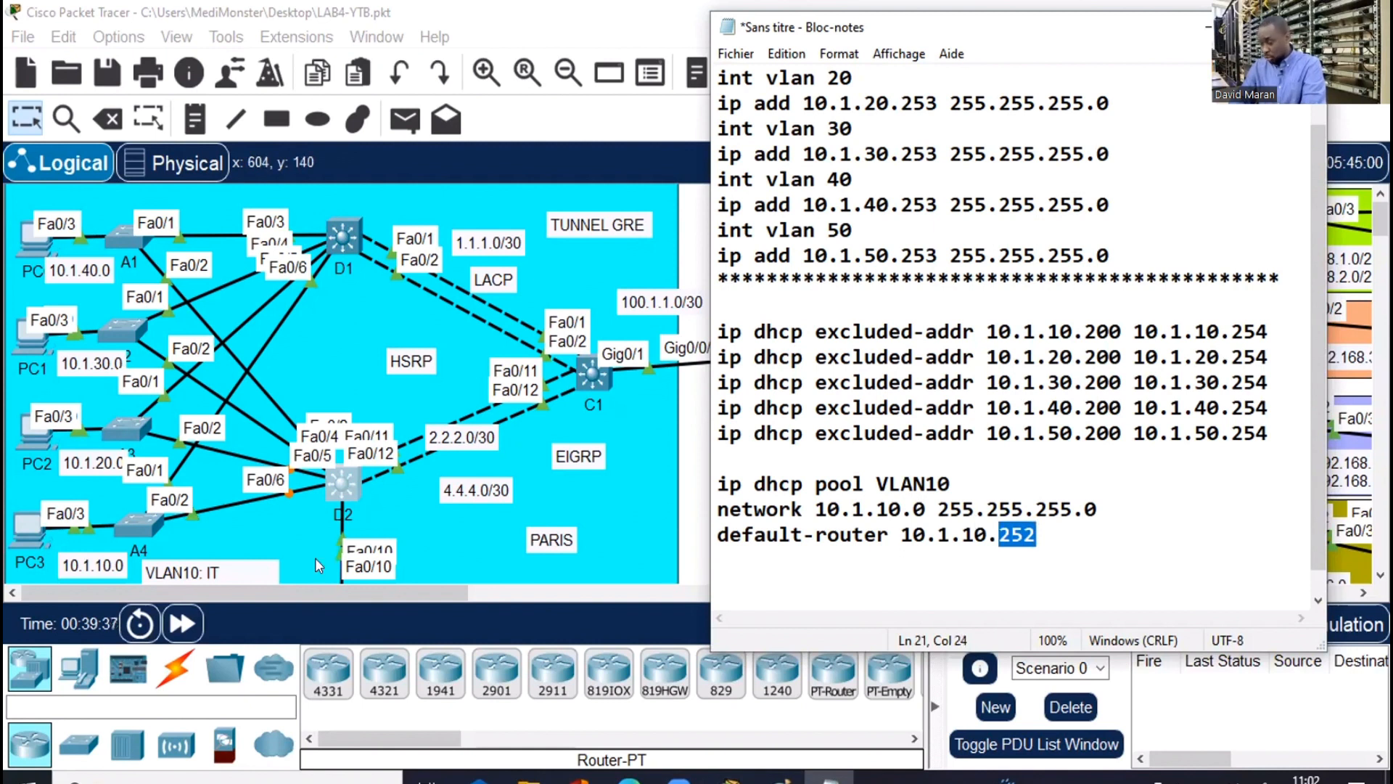
click(1078, 551)
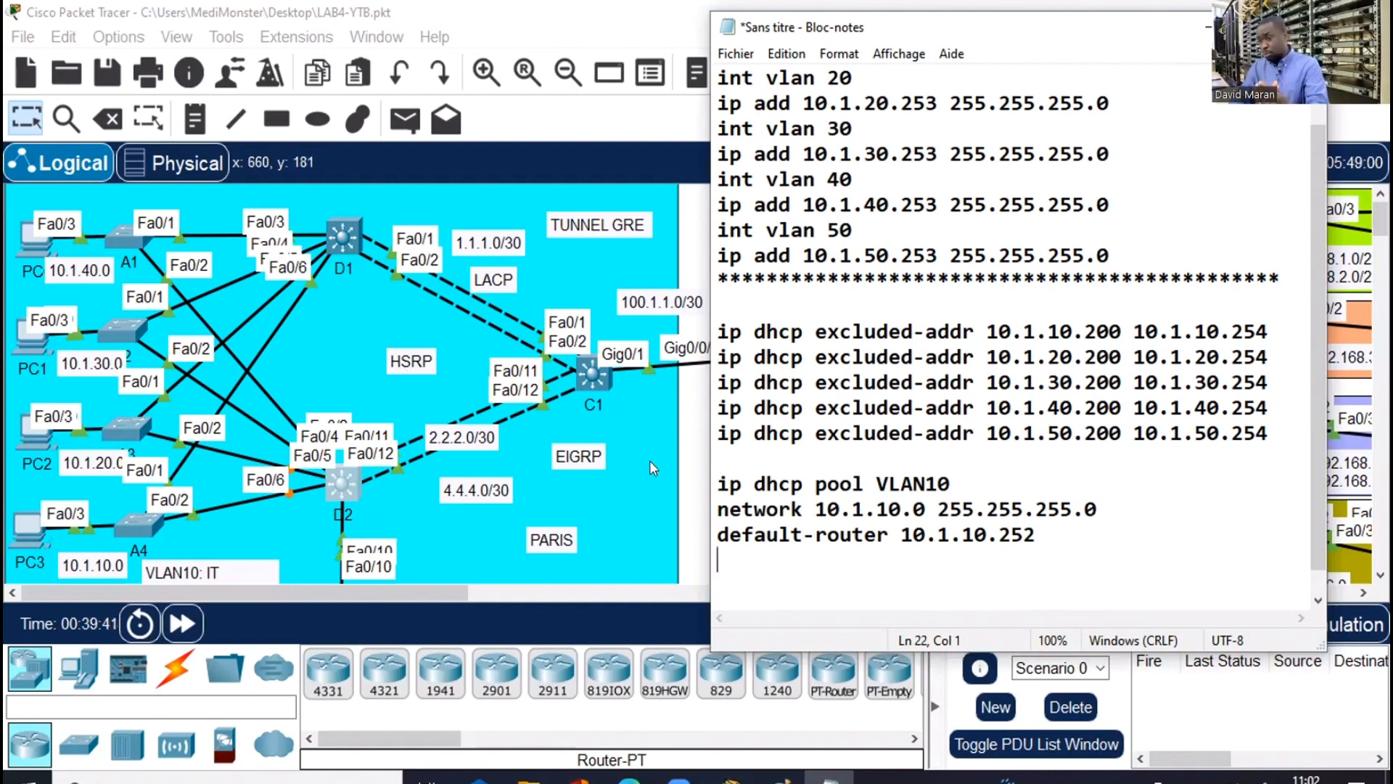
drag(1037, 535, 729, 507)
click(1060, 557)
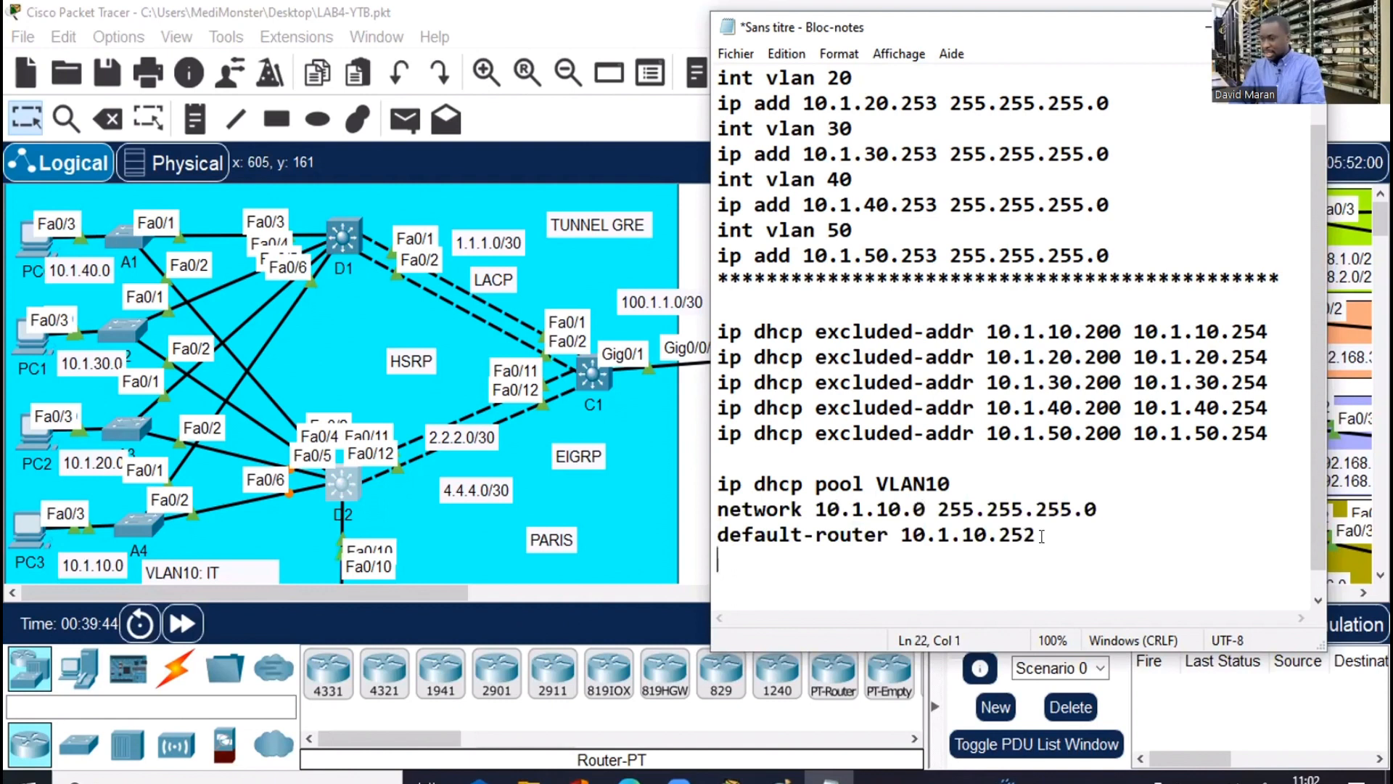
click(1047, 535)
text(d)
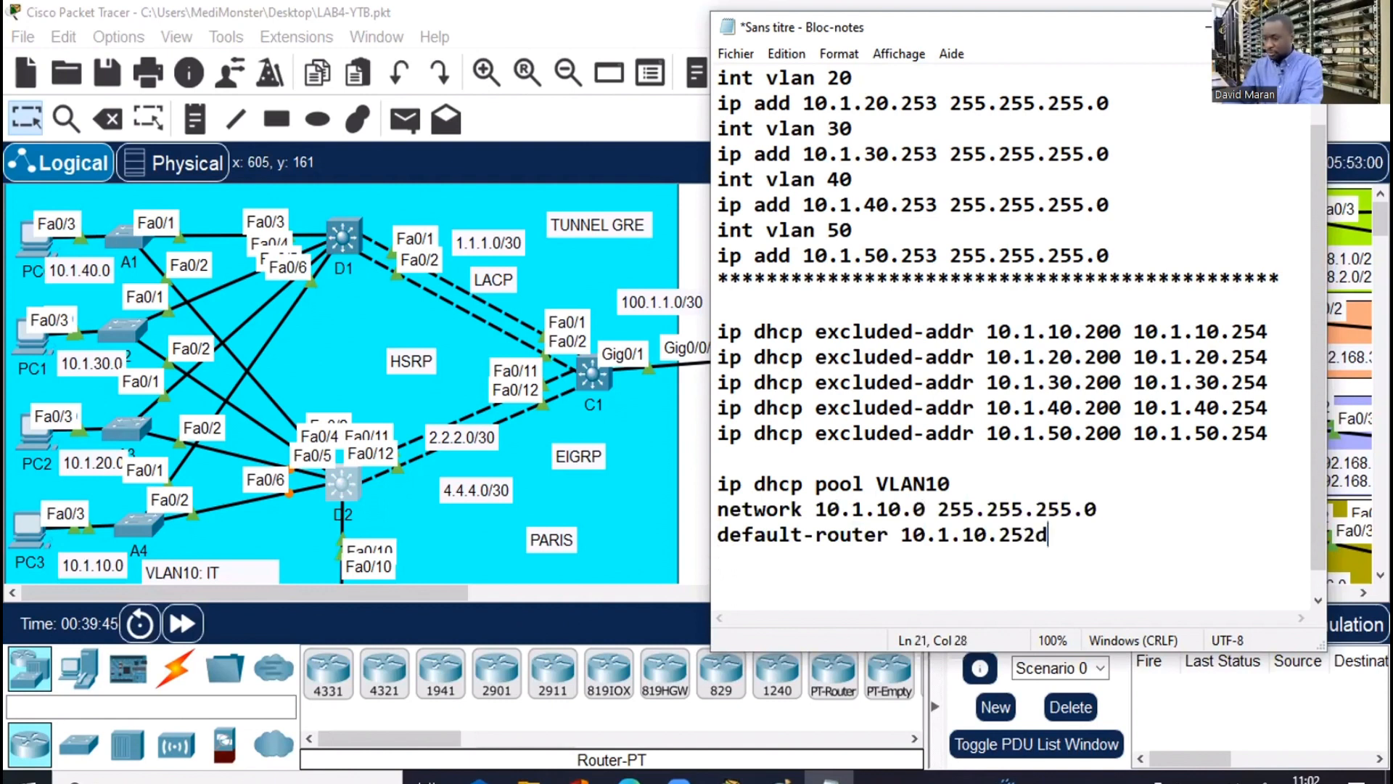
text(ns)
key(BackSpace)
key(BackSpace)
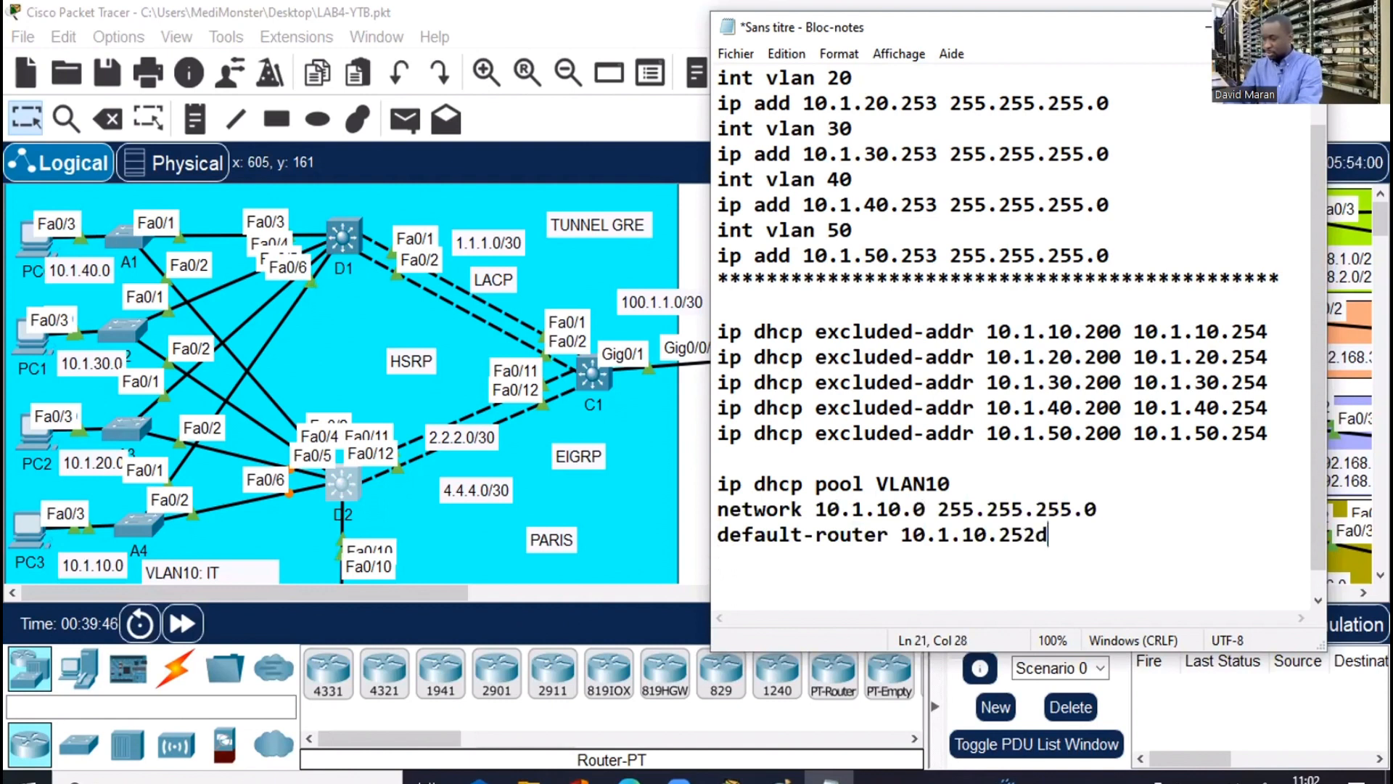
key(BackSpace)
key(Return)
text(d)
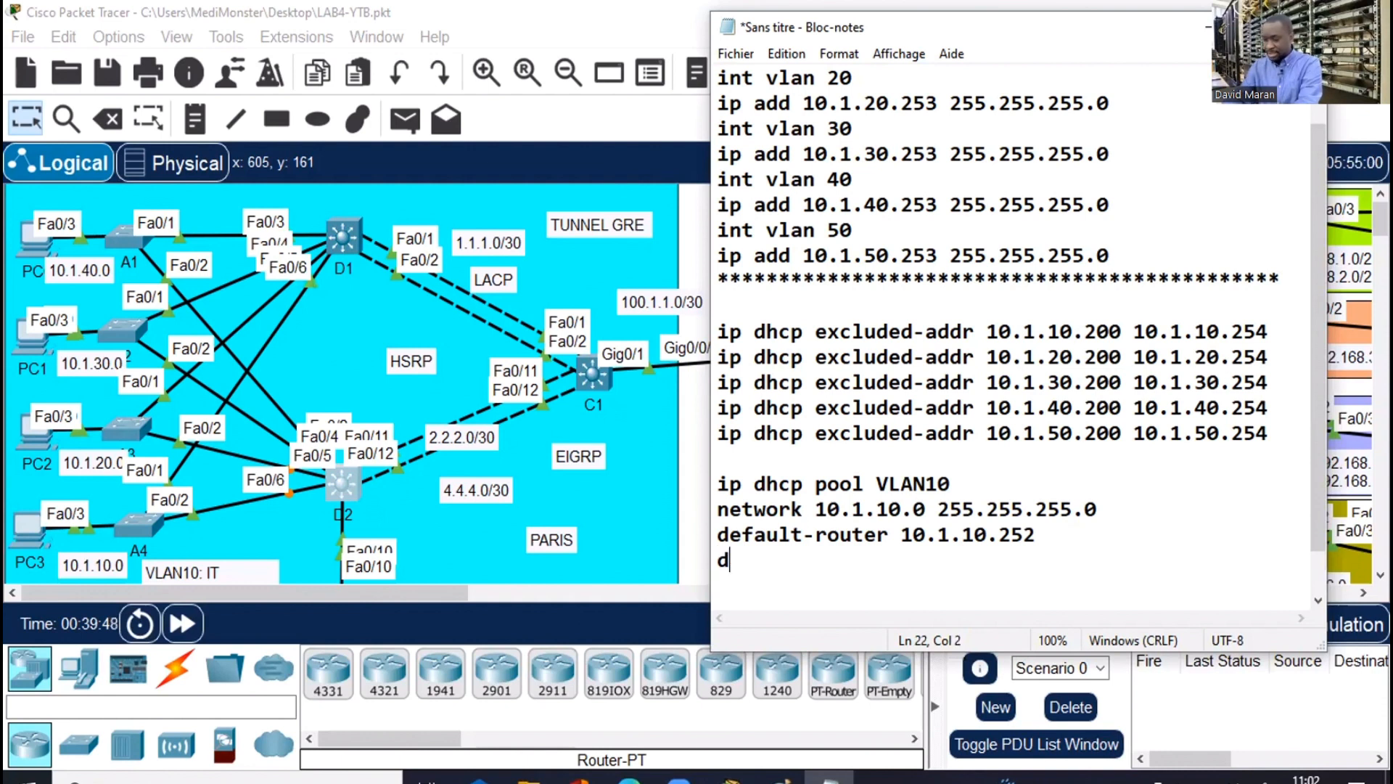
text(ns-server)
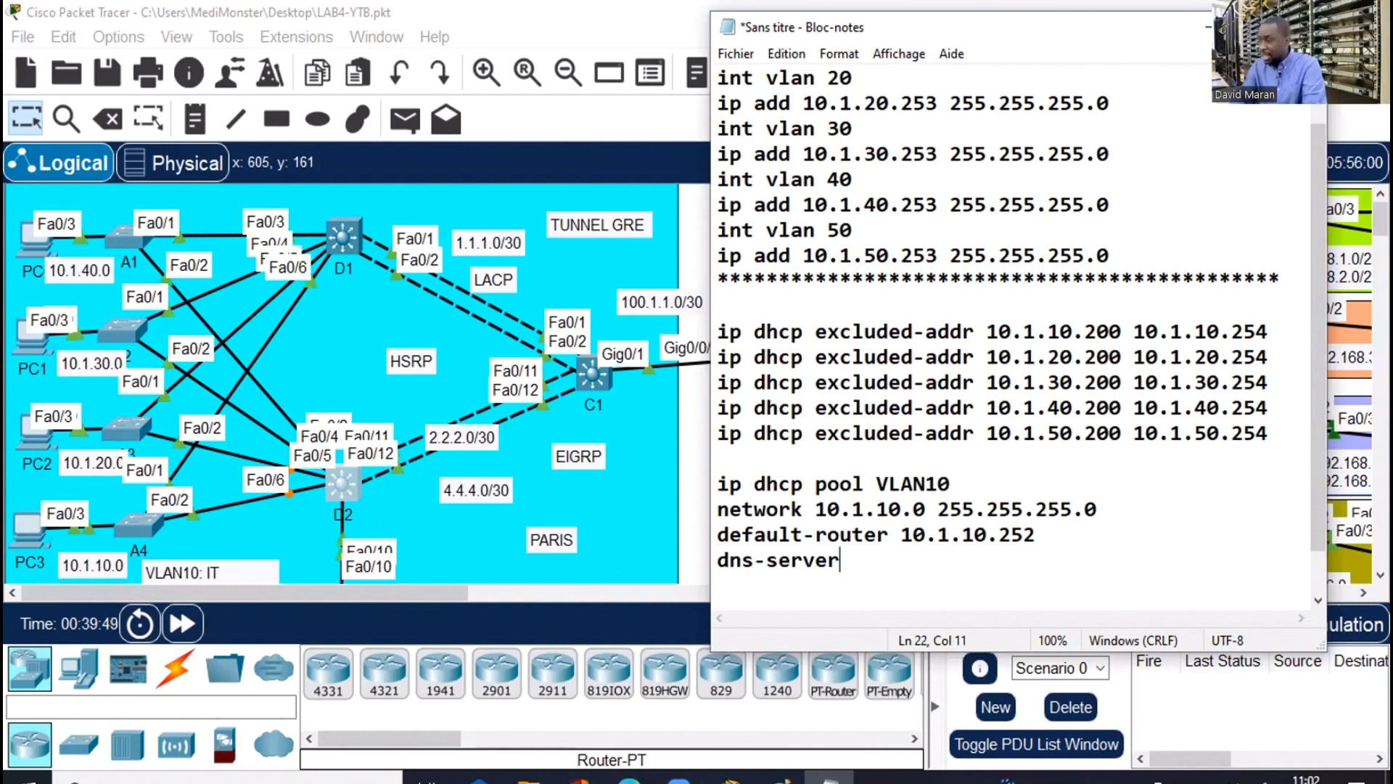
key(alt+Tab)
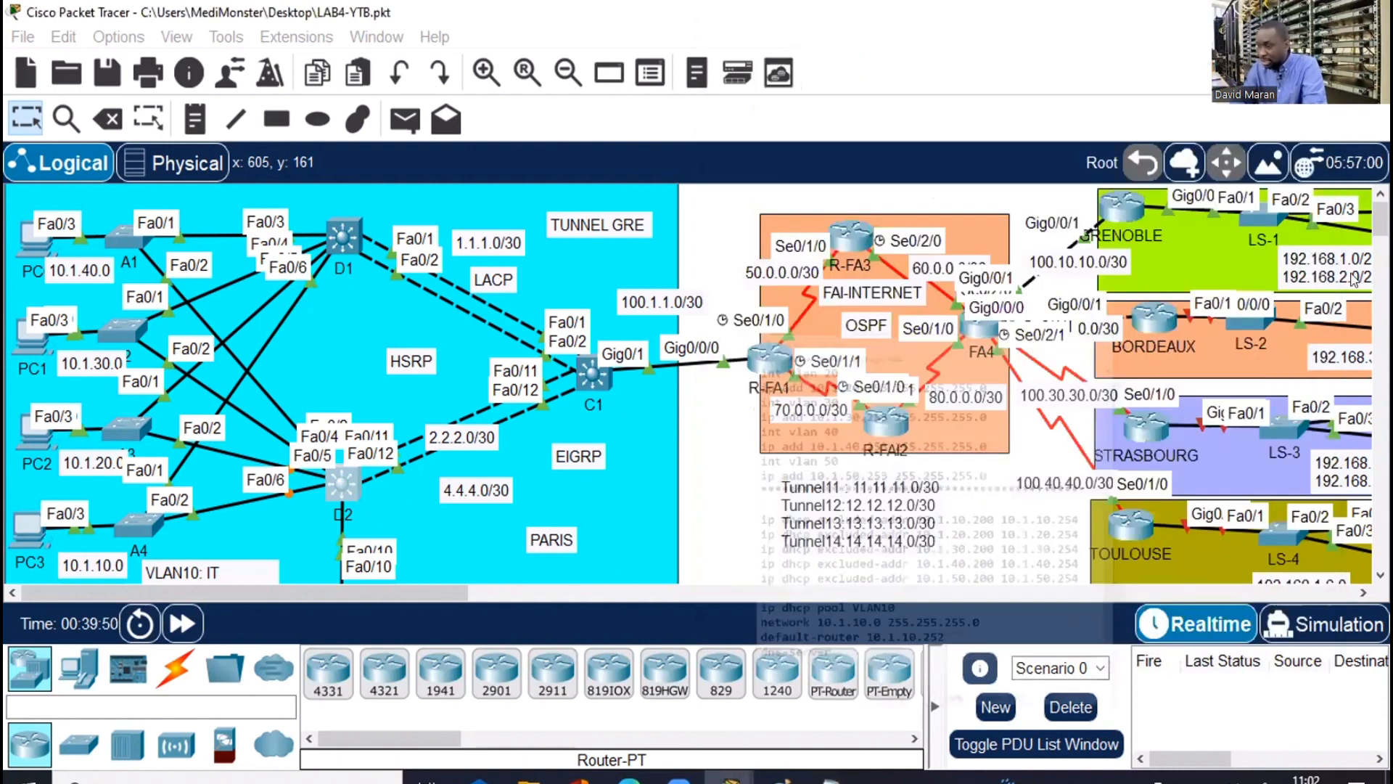
Rename the DNS server label on the topology to DNS-20, then return to the Notepad draft
scroll(696, 384, down, 1)
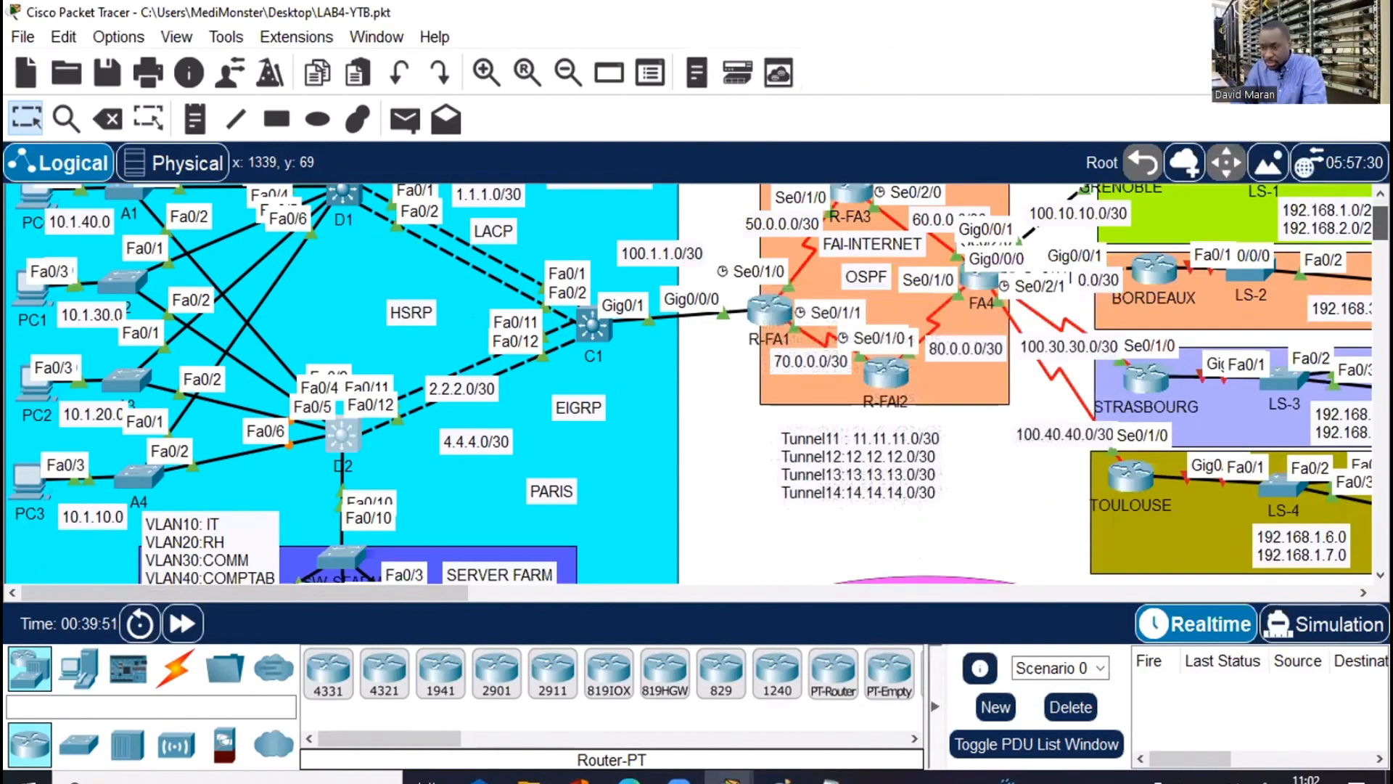
scroll(316, 284, down, 5)
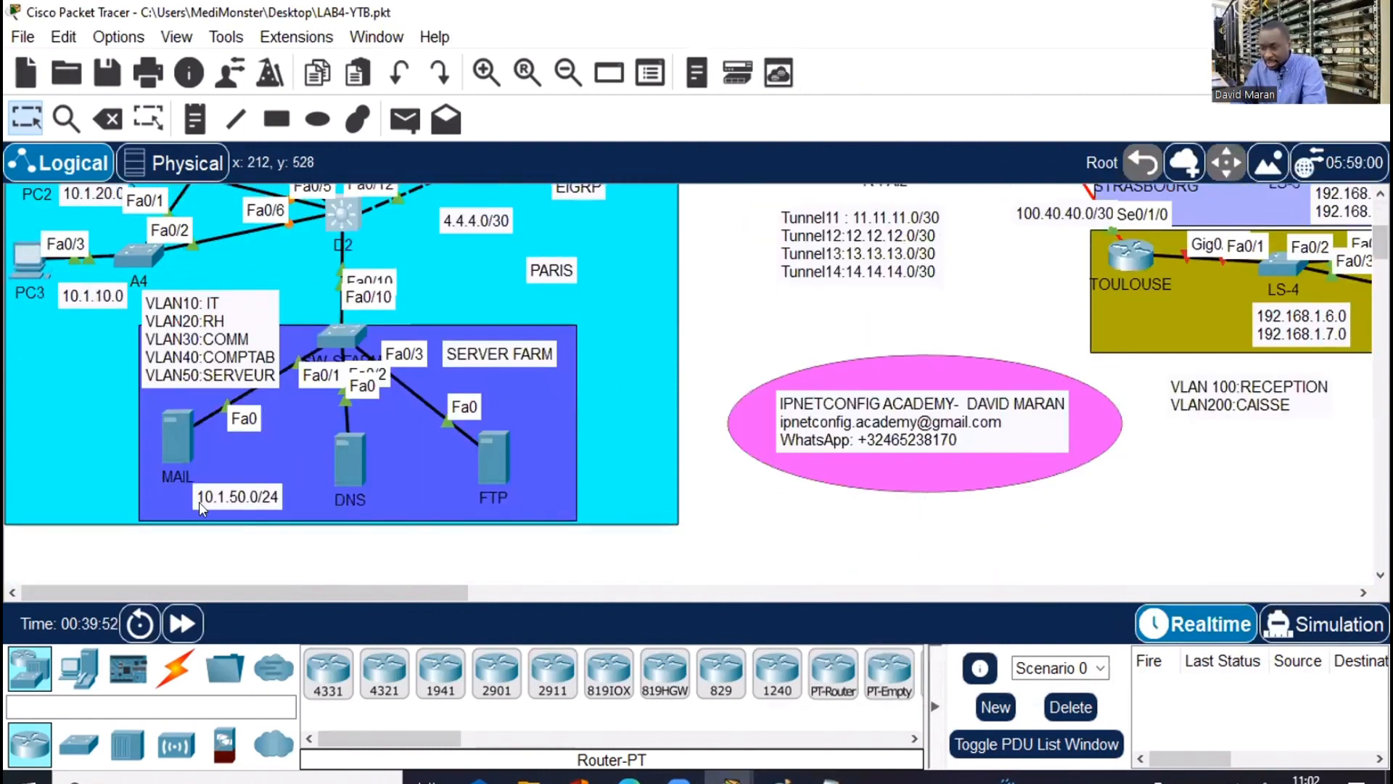
click(345, 497)
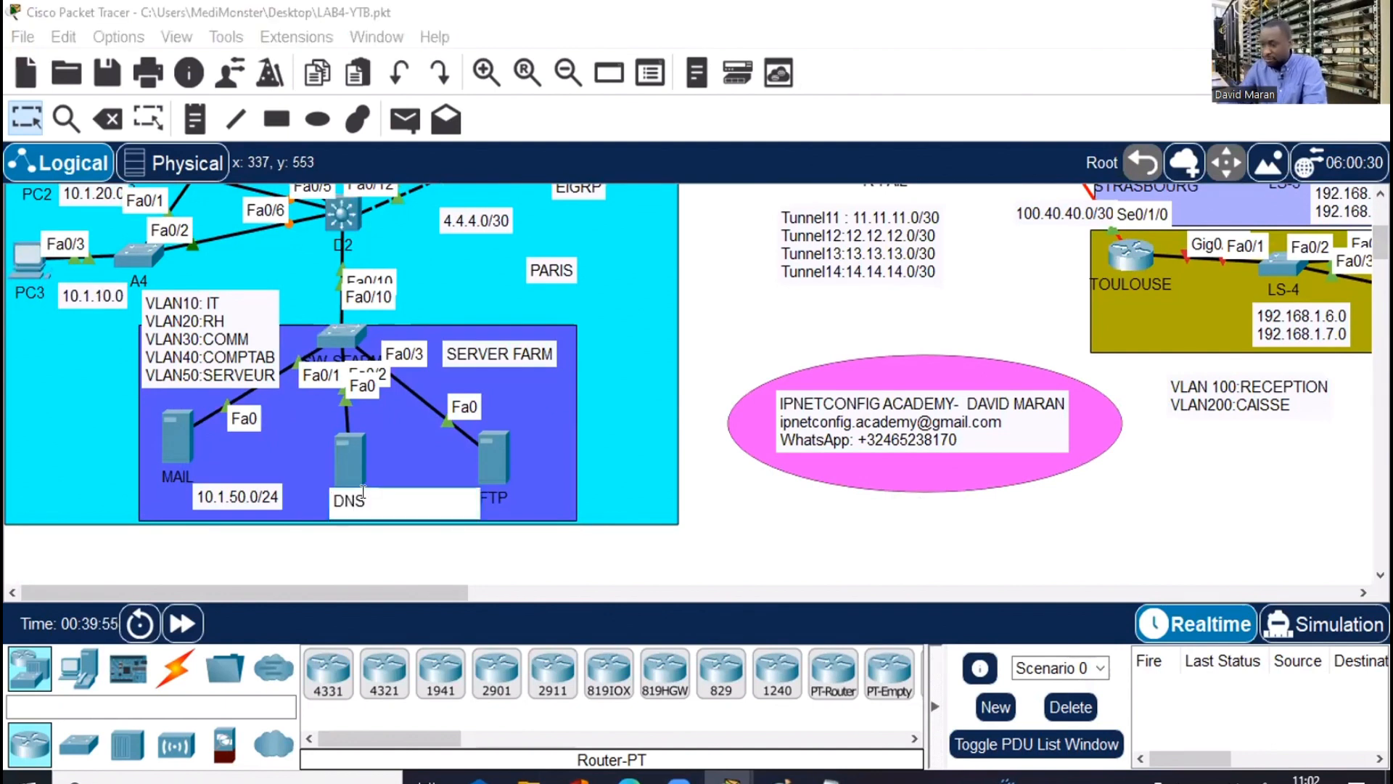
text(-20)
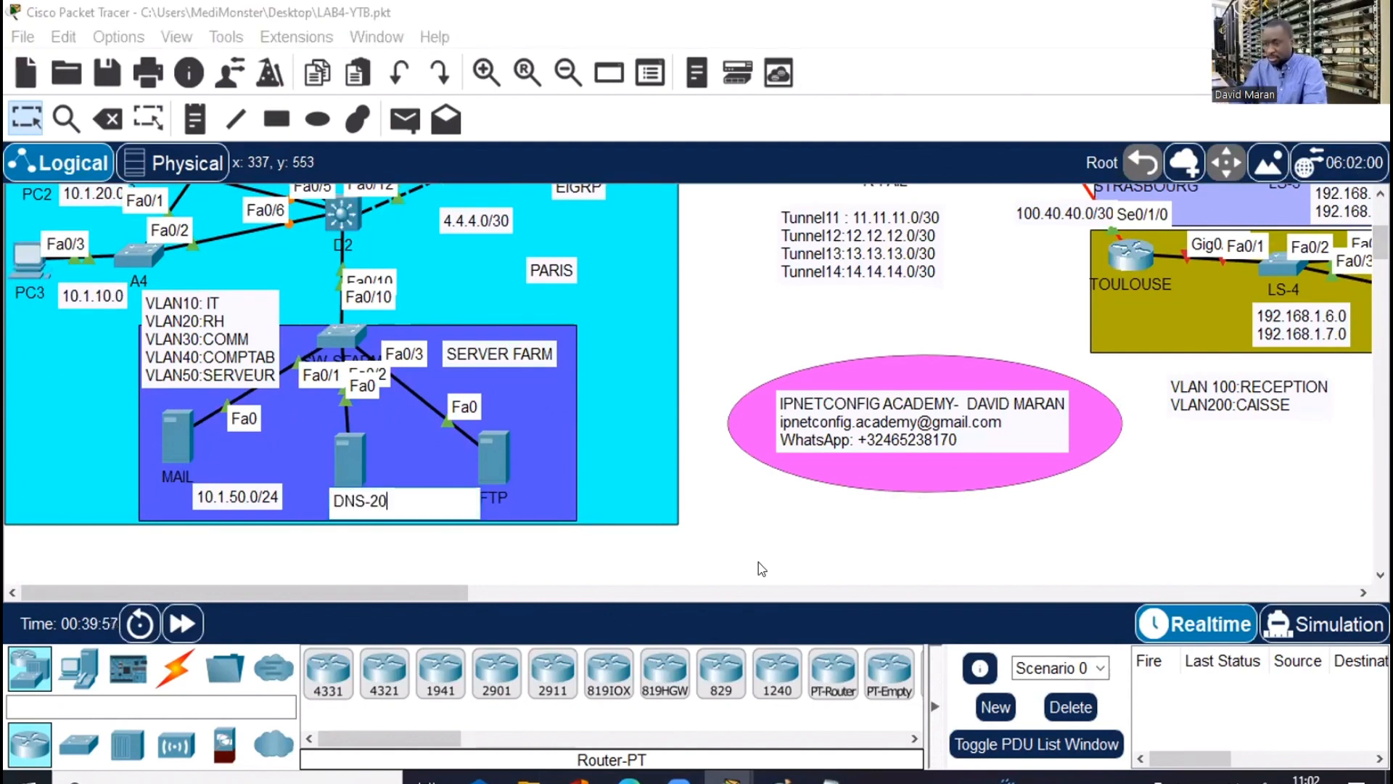
key(Return)
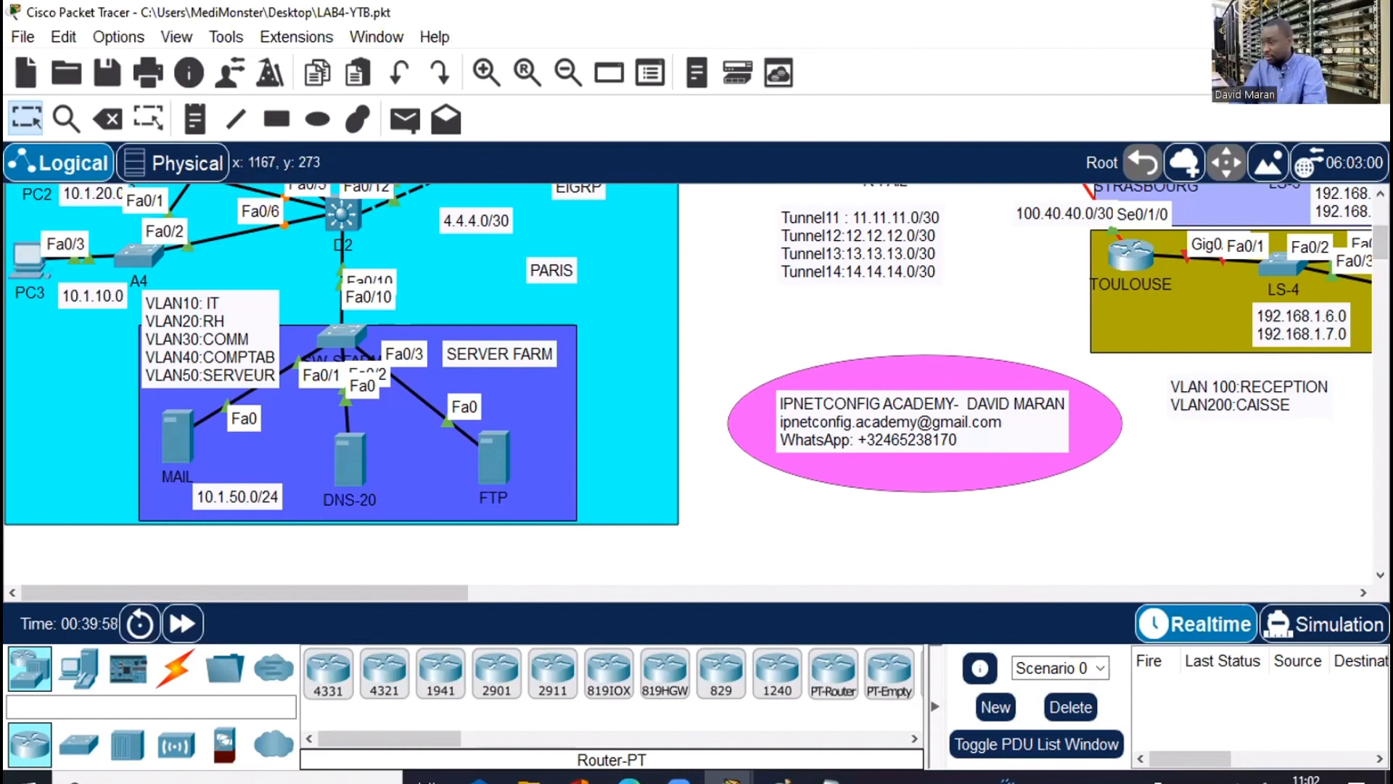
scroll(696, 385, up, 3)
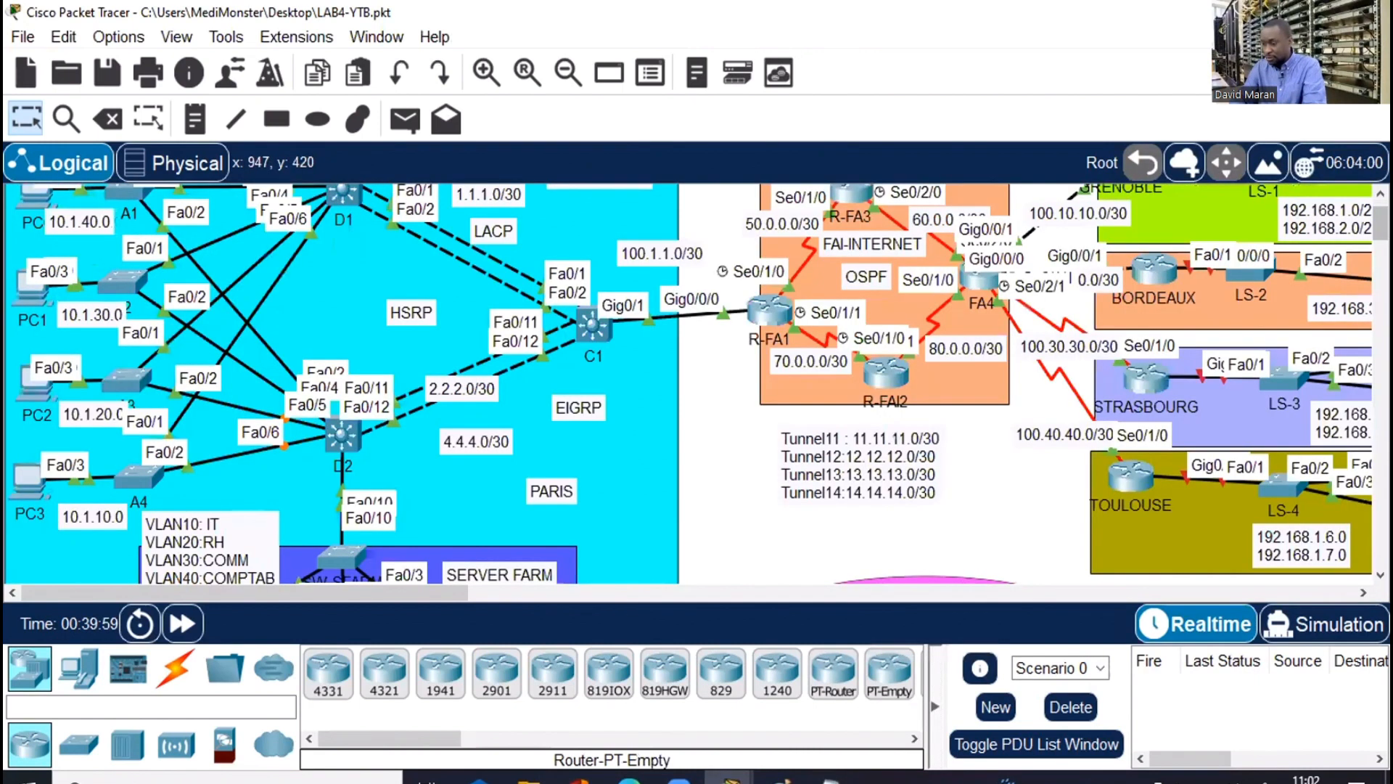
key(alt+Tab)
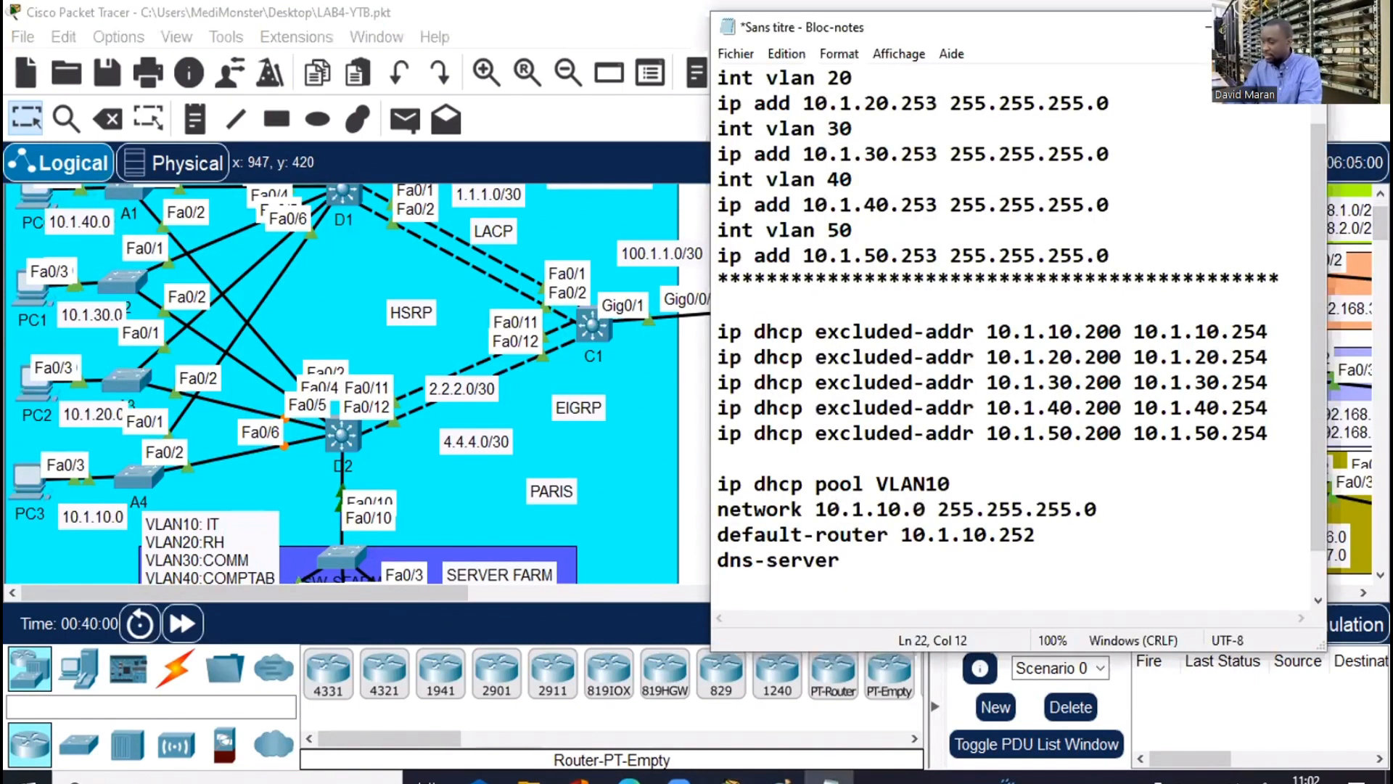
Complete the pool with dns-server 10.1.50.20 and domain-name banque.com
text(10.1.50.20)
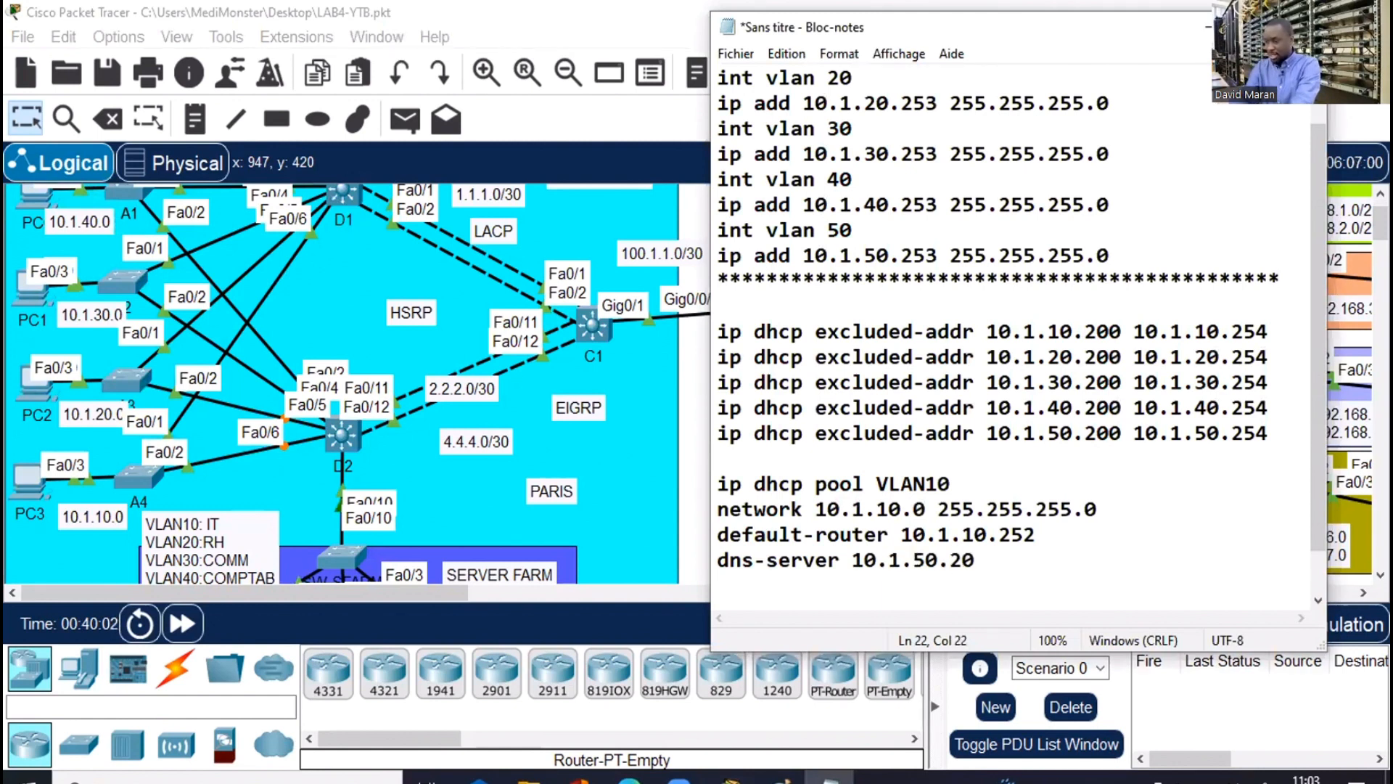
key(Return)
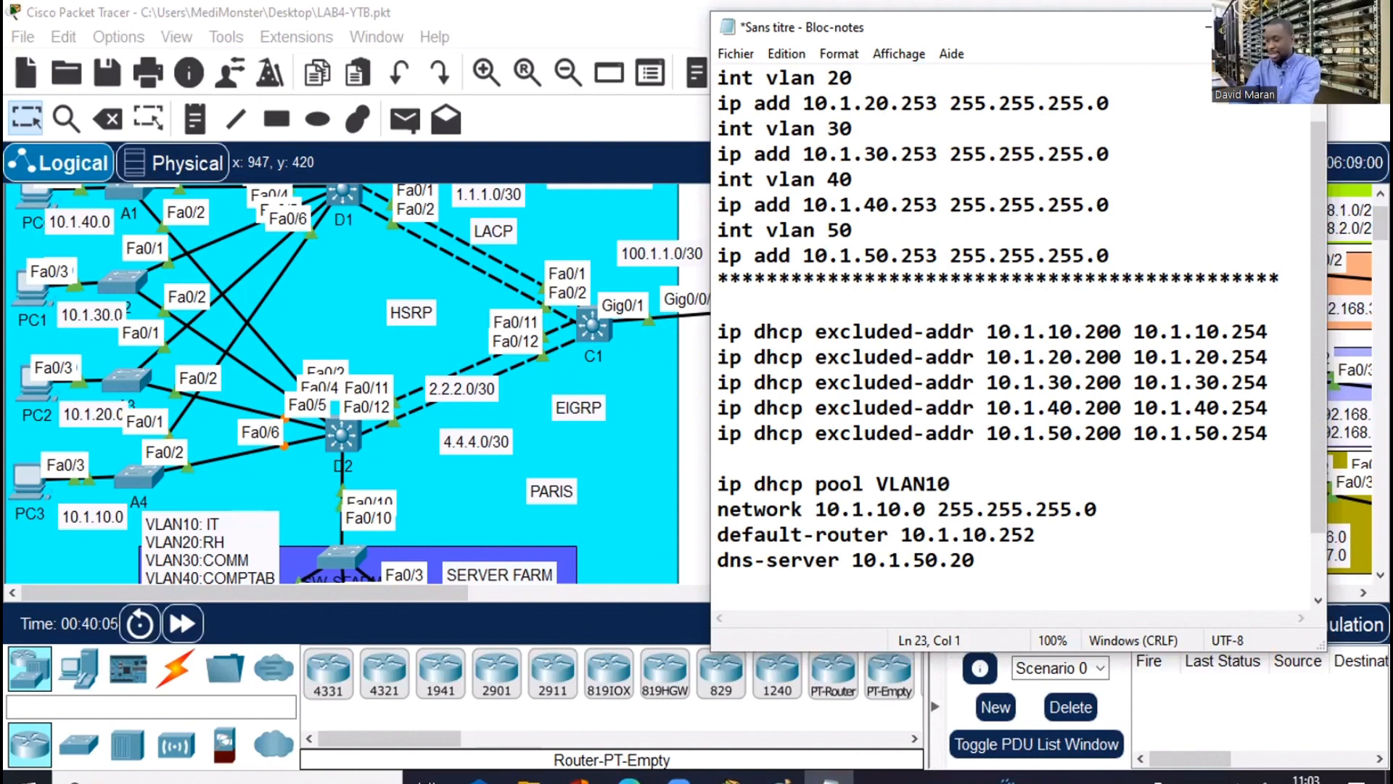
text(domain-nam)
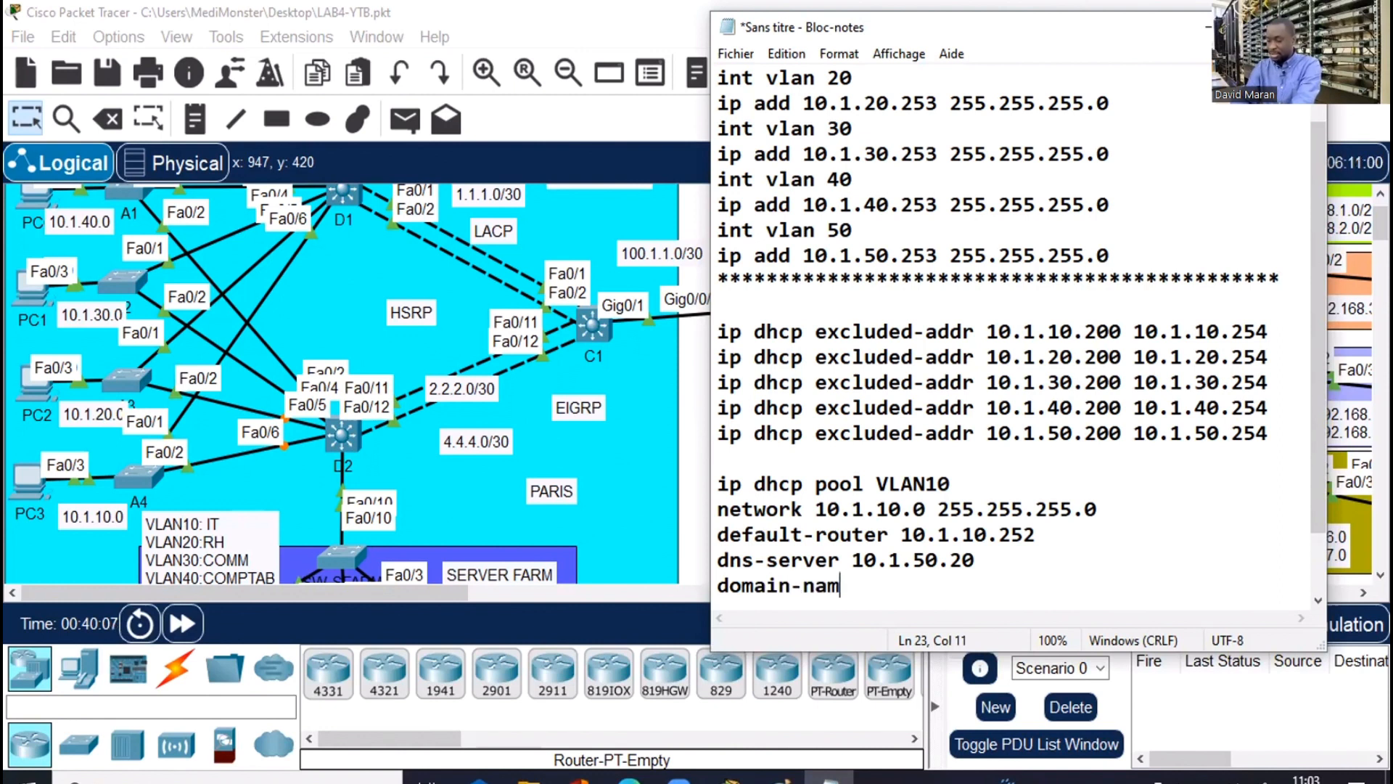
text(e ip)
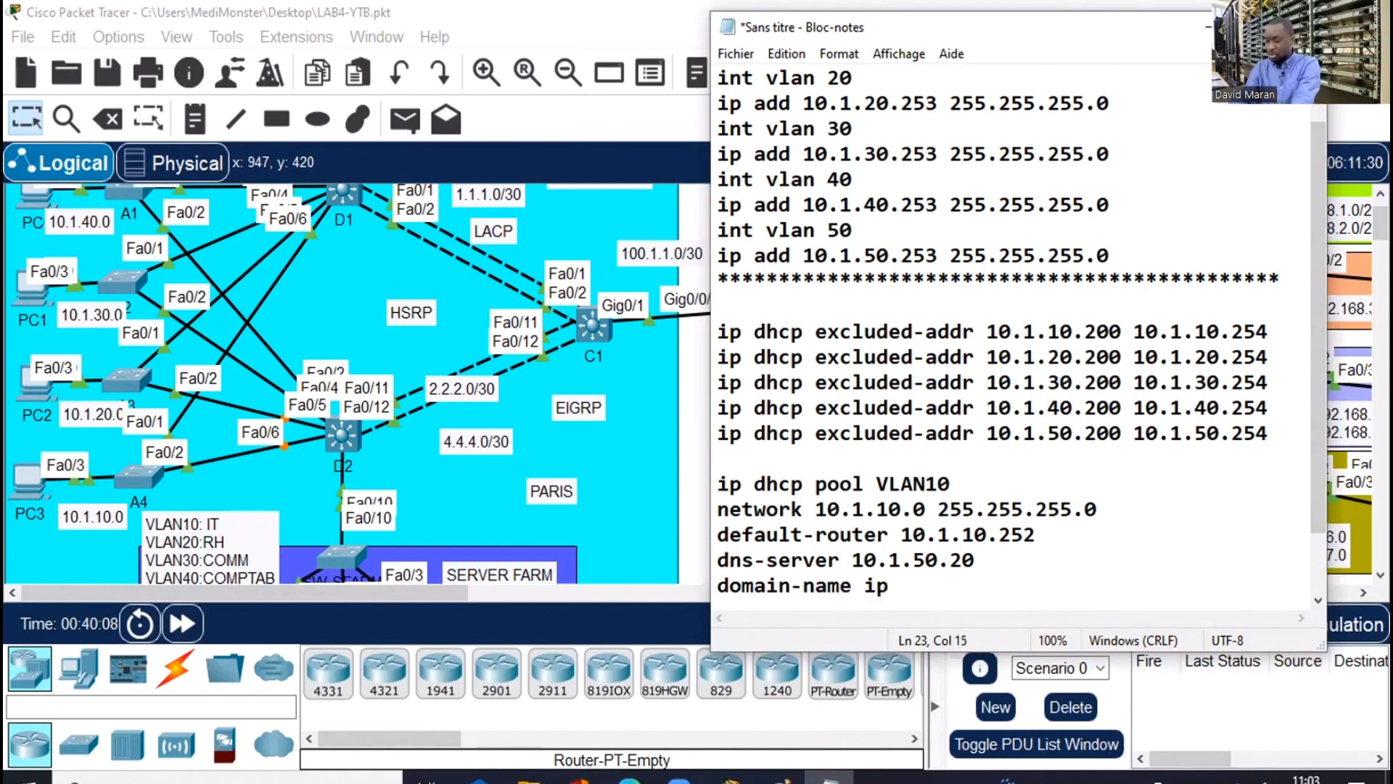
text(netconfig)
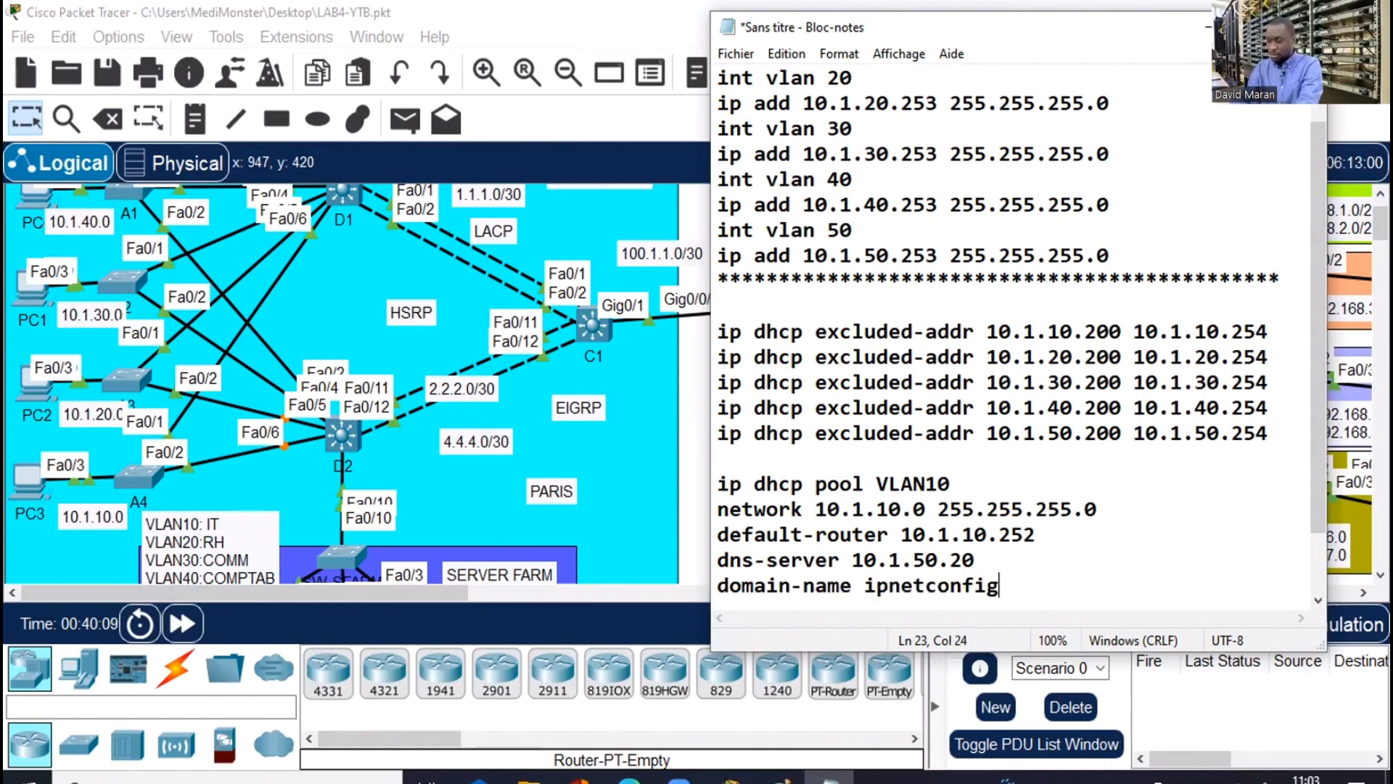
text(.com)
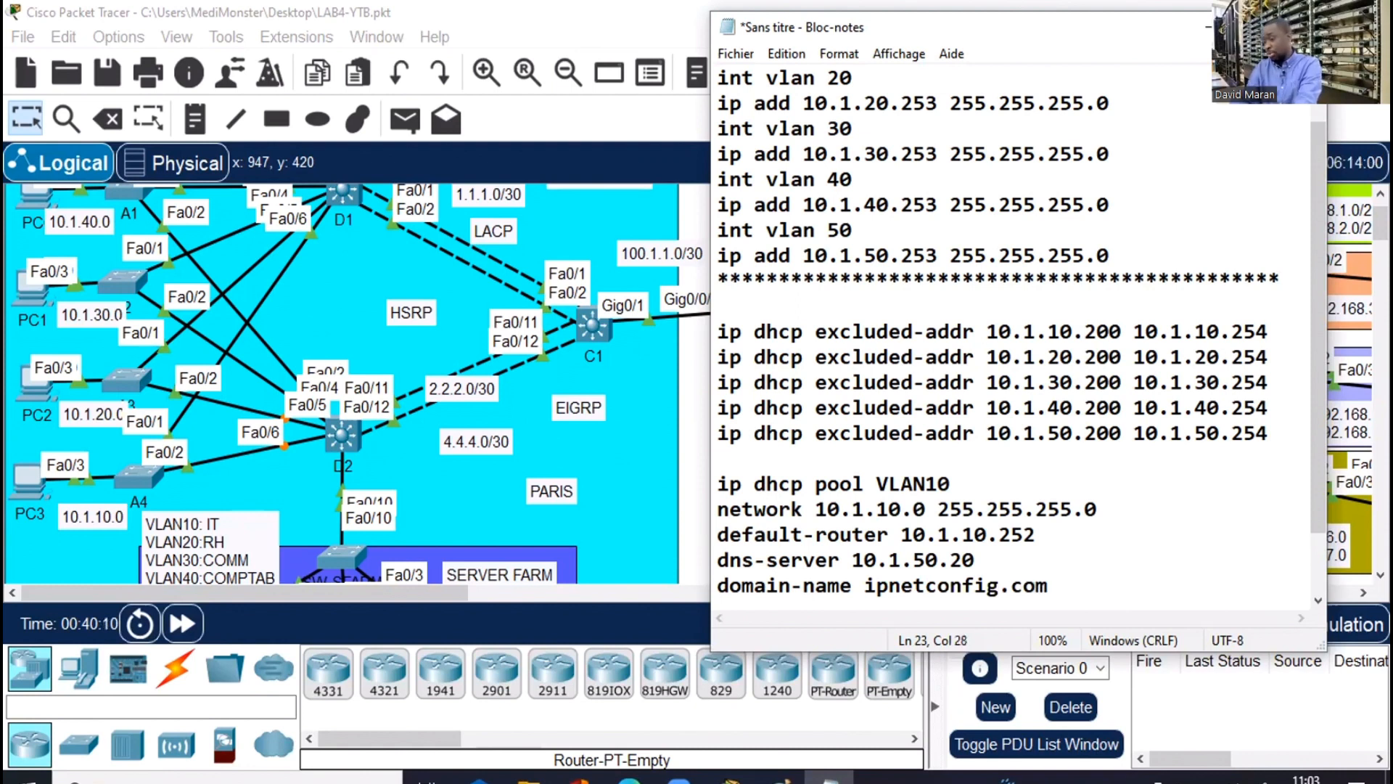
key(BackSpace)
key(BackSpace)
key(BackSpace)
key(BackSpace)
key(BackSpace)
key(BackSpace)
key(BackSpace)
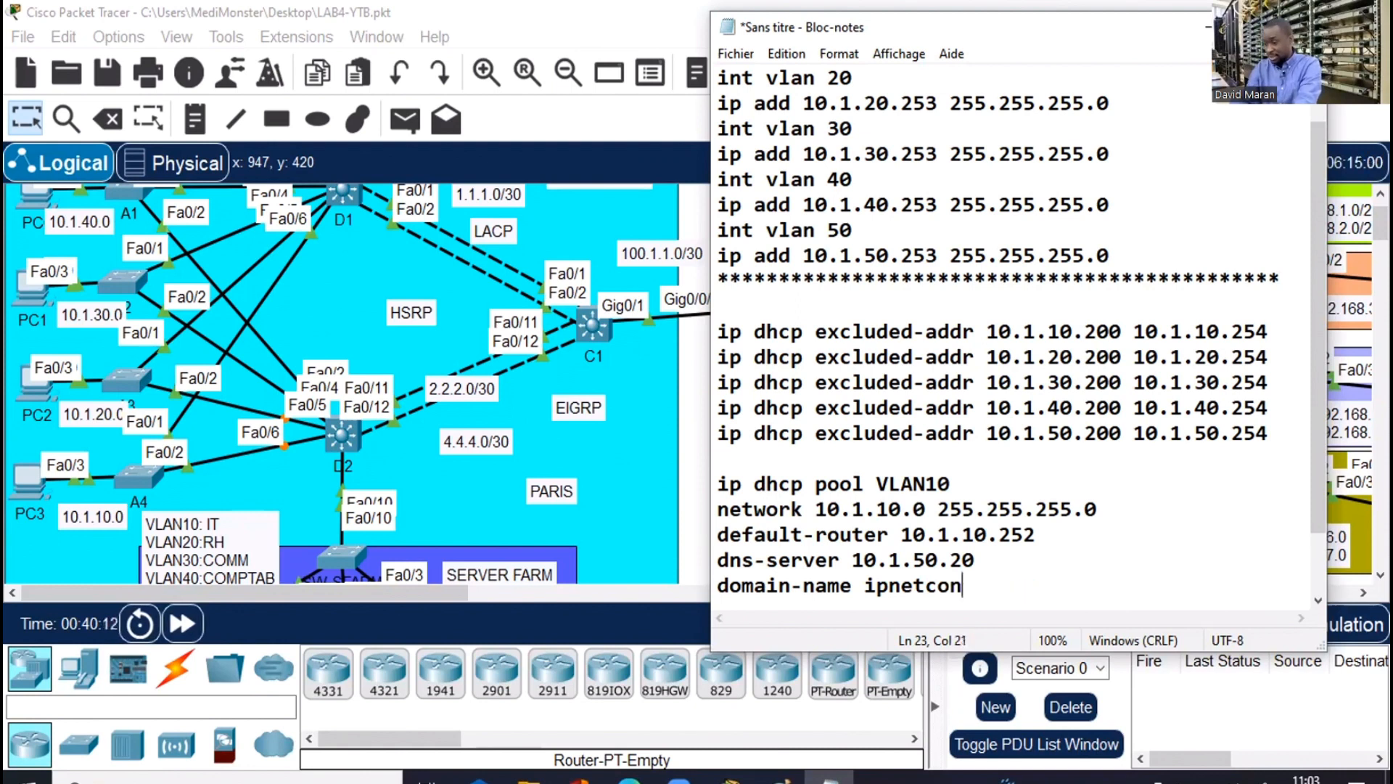
key(BackSpace)
key(BackSpace)
key(BackSpace)
key(BackSpace)
key(BackSpace)
key(BackSpace)
key(BackSpace)
key(BackSpace)
click(923, 559)
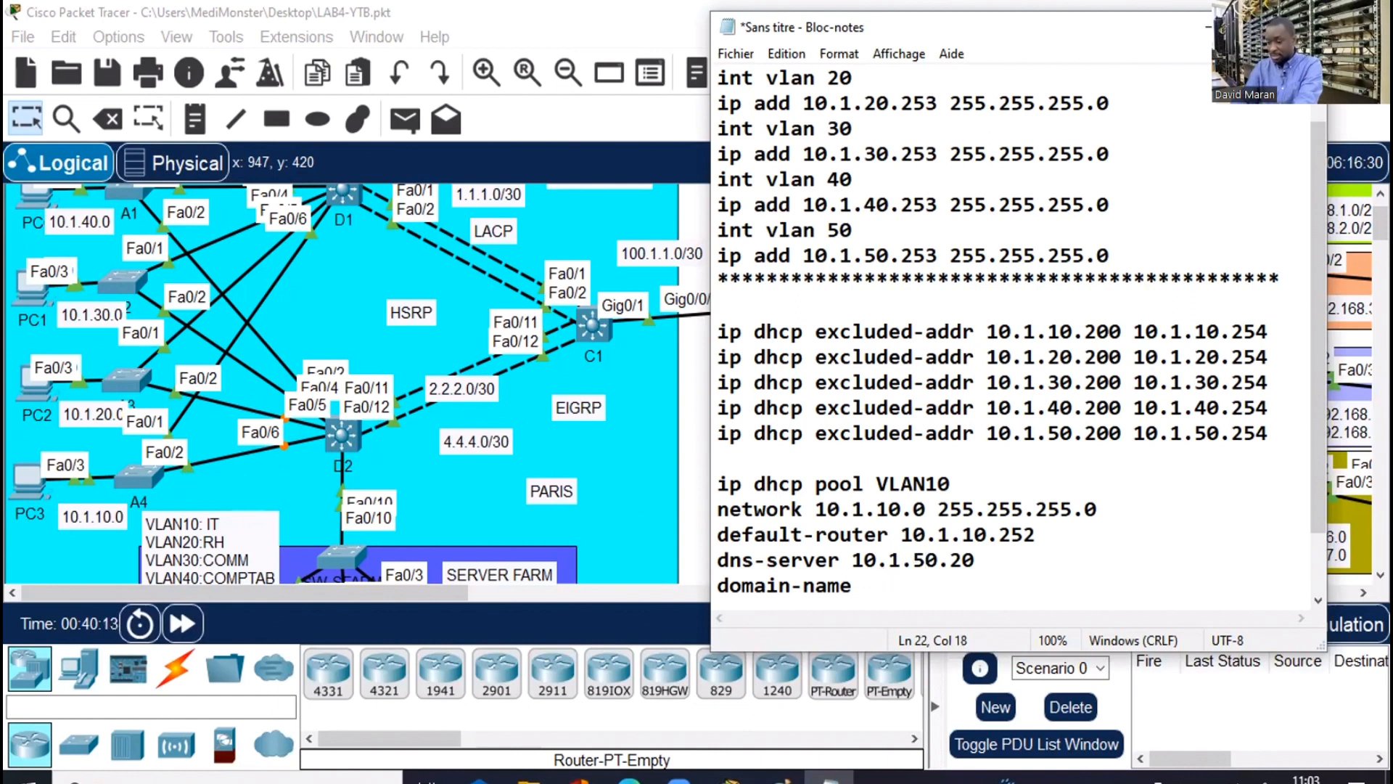
click(856, 584)
text(banq)
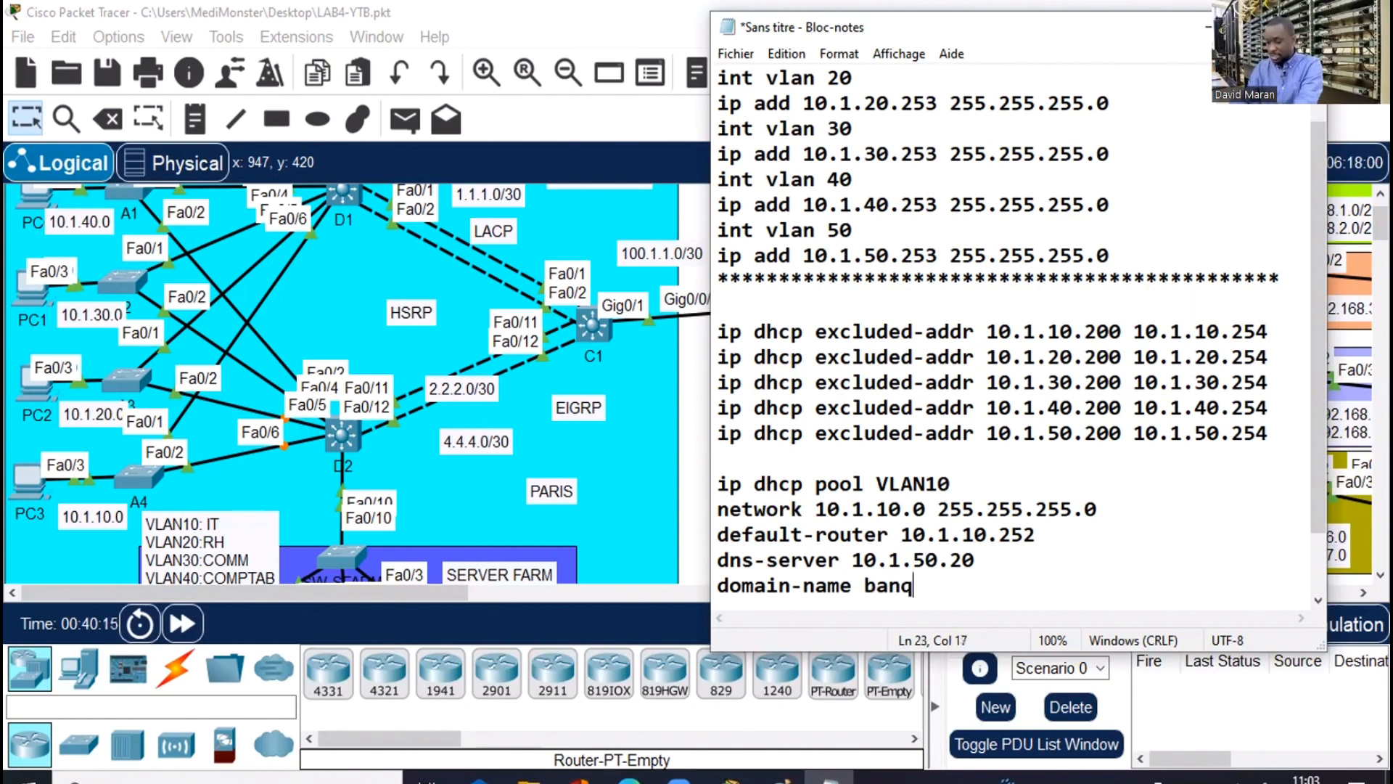
text(ue.com)
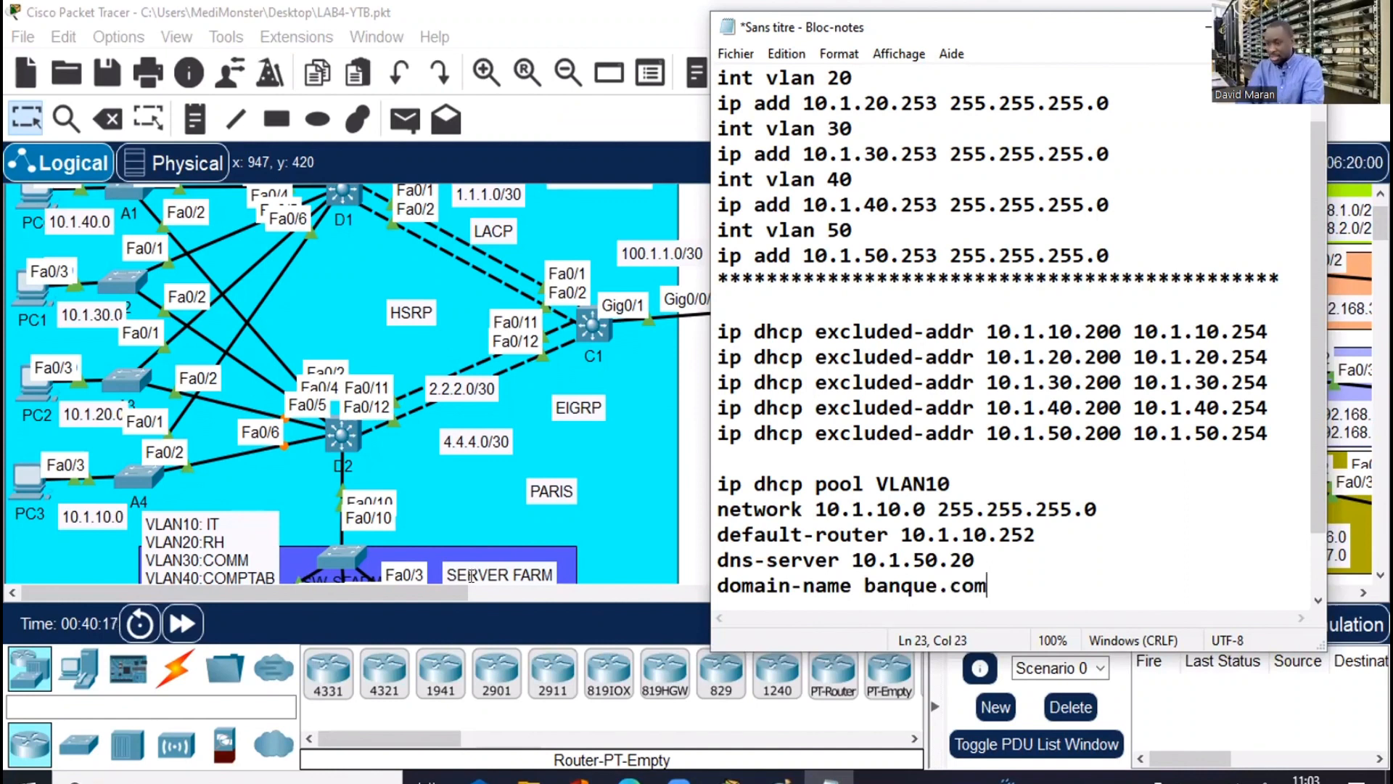
Copy the whole VLAN10 DHCP pool block and switch back to Packet Tracer
key(super+Up)
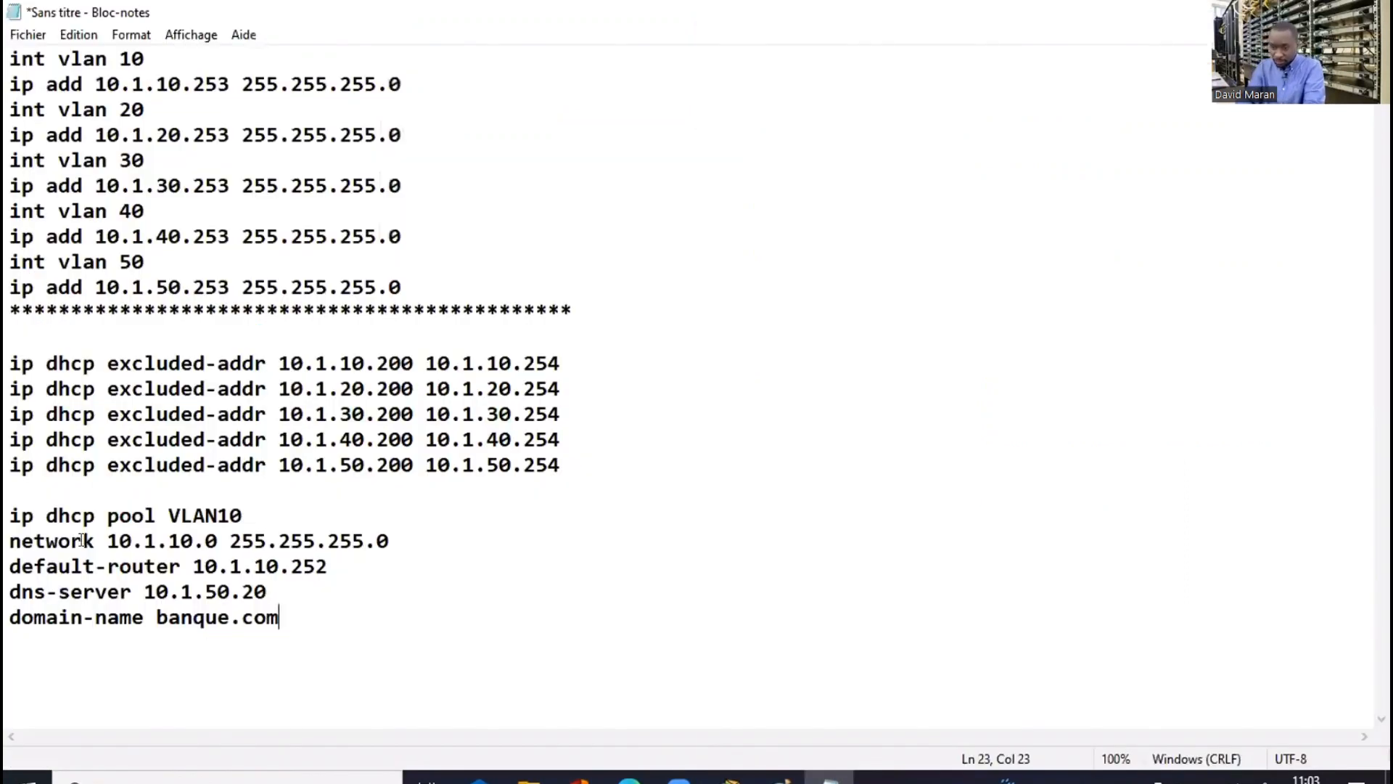
shift+click(10, 541)
shift+click(12, 515)
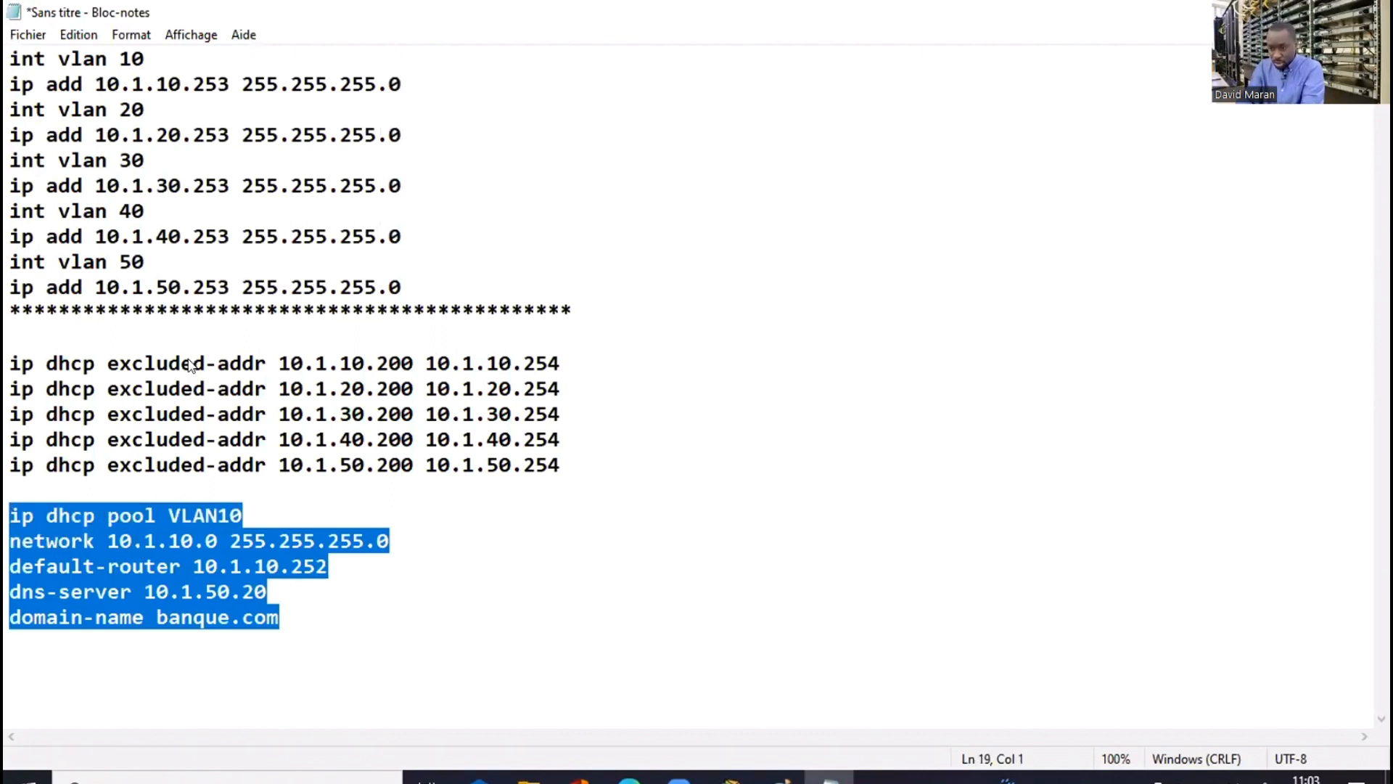
right_click(67, 543)
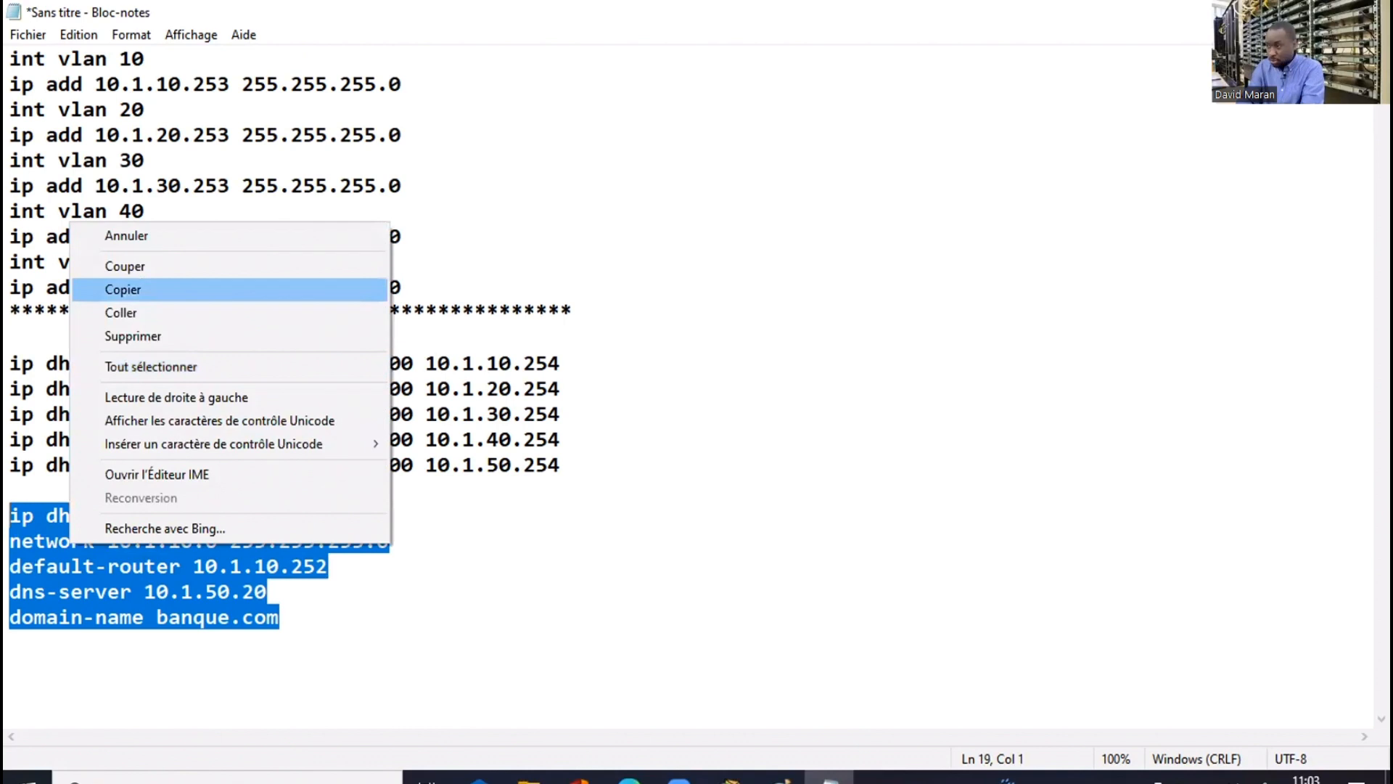
click(143, 292)
key(alt+Tab)
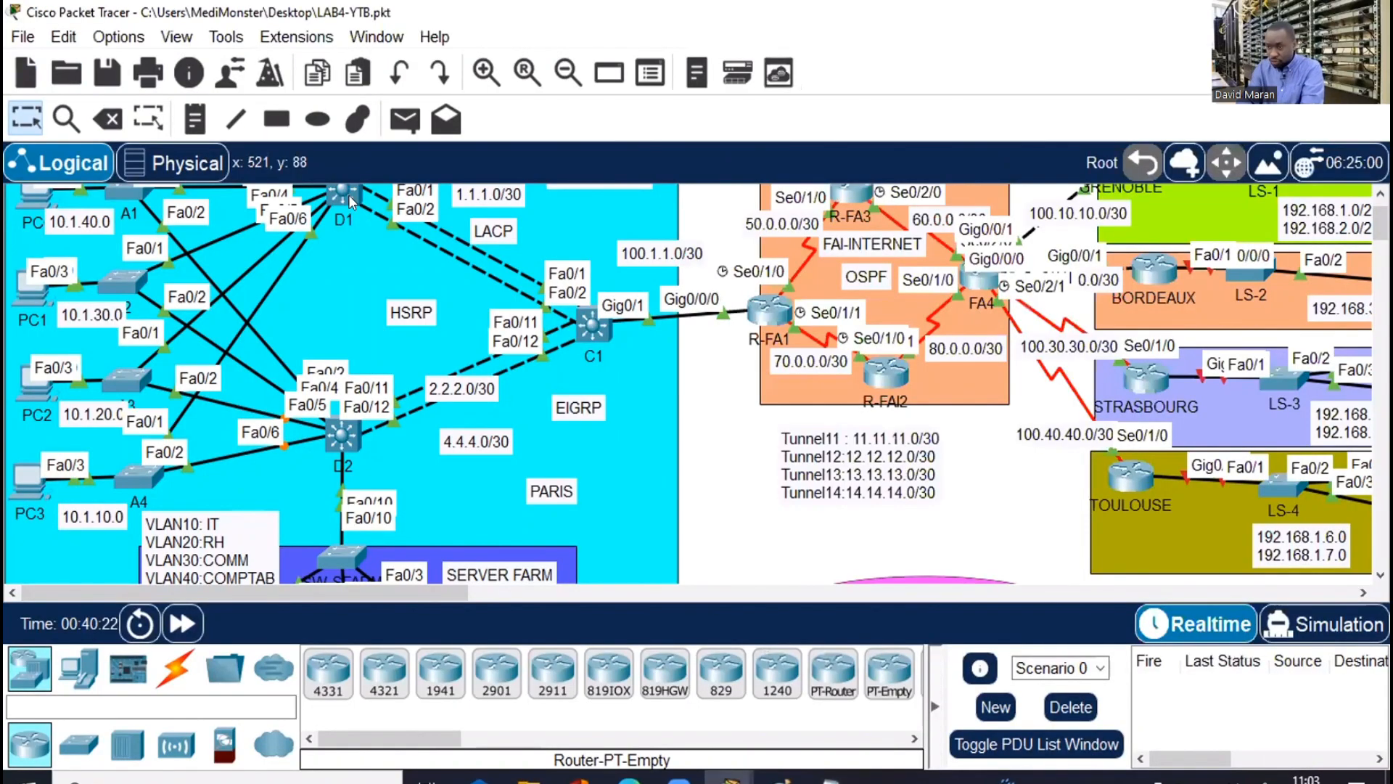
Paste the VLAN10 DHCP pool commands into D1's command line
key(alt+Tab)
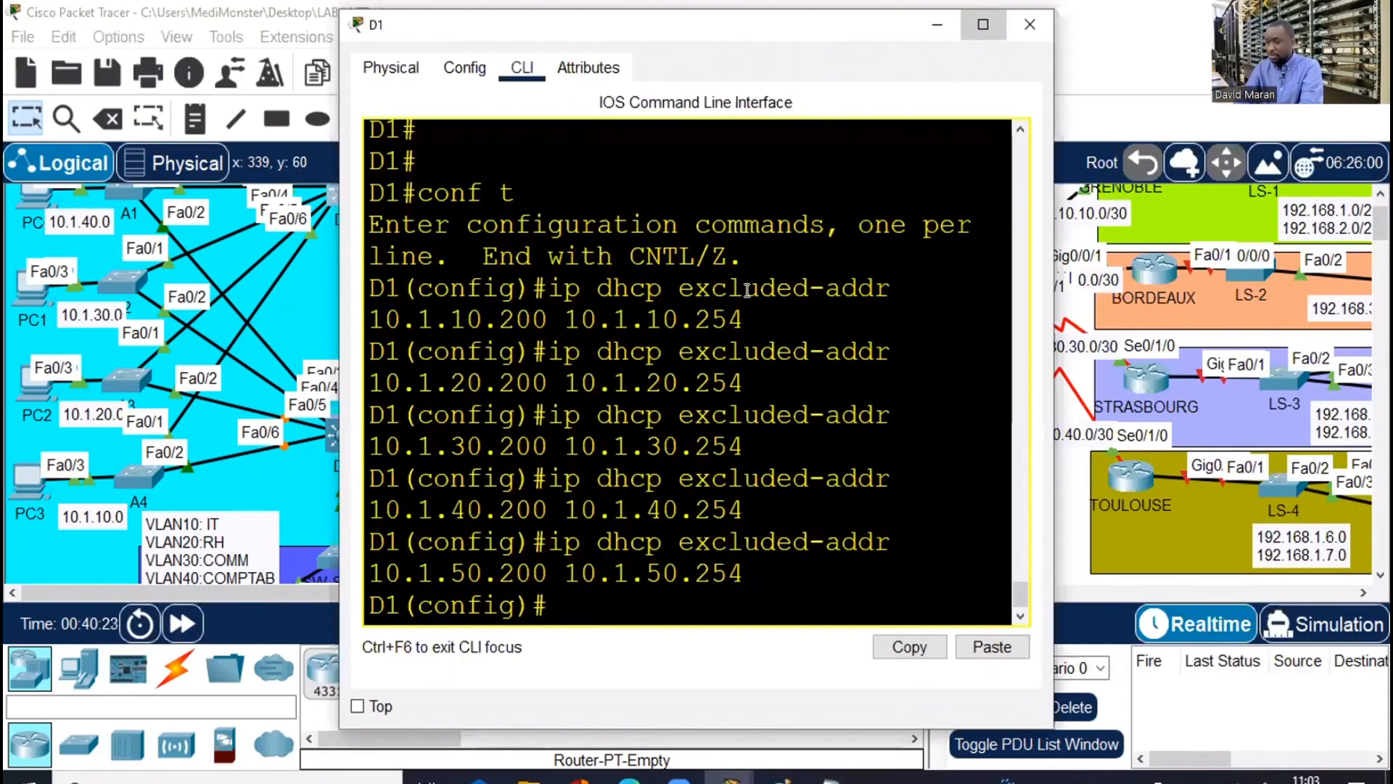
double_click(989, 20)
key(Return)
key(Return)
key(Return)
key(Return)
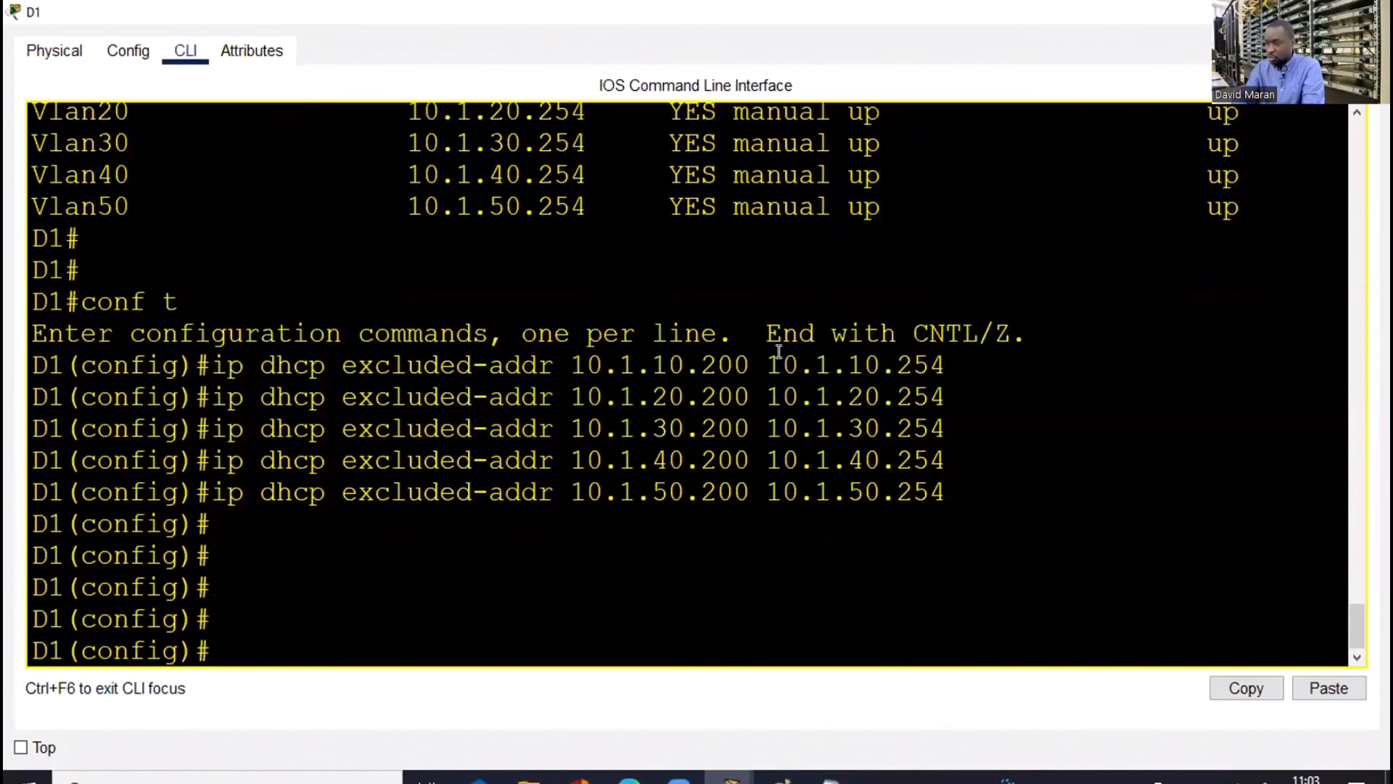
right_click(821, 393)
click(835, 393)
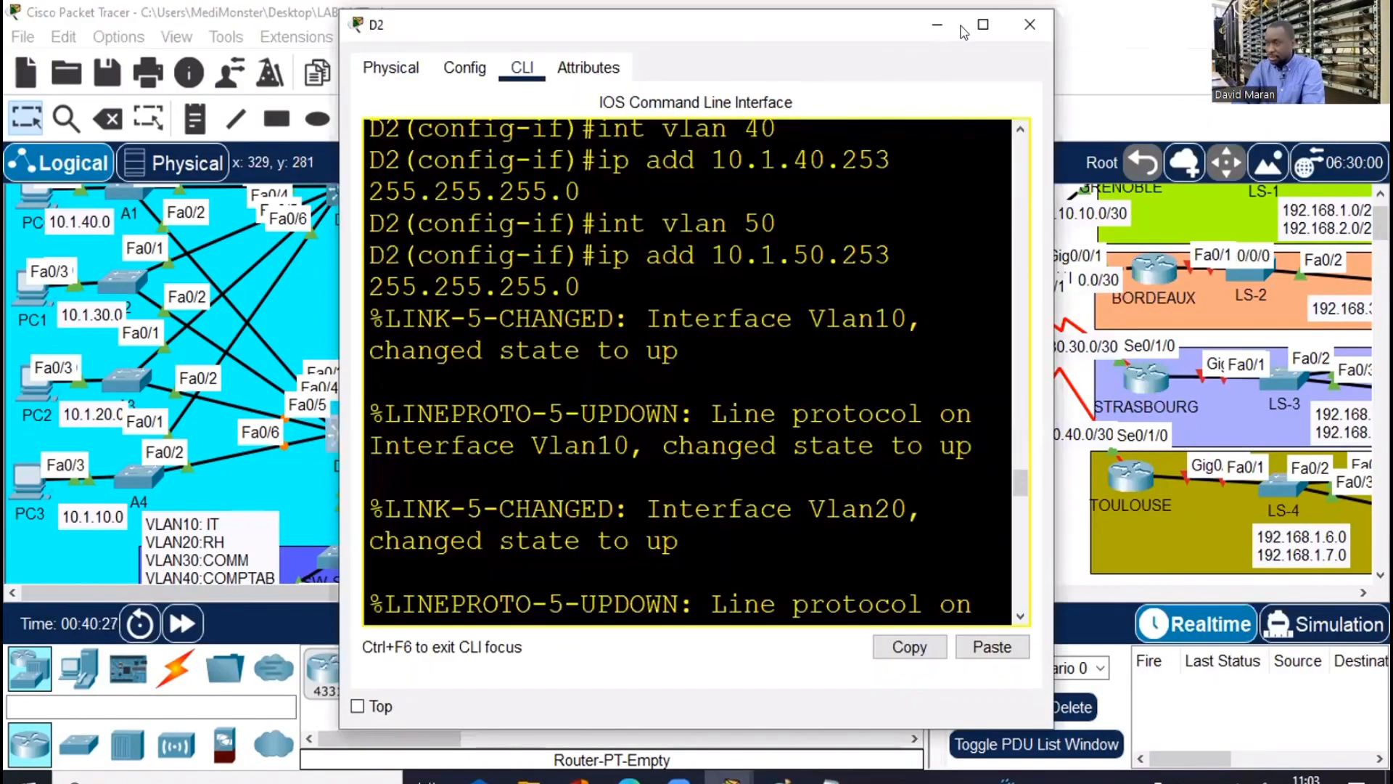
Paste the same VLAN10 DHCP pool commands into D2's command line
click(983, 24)
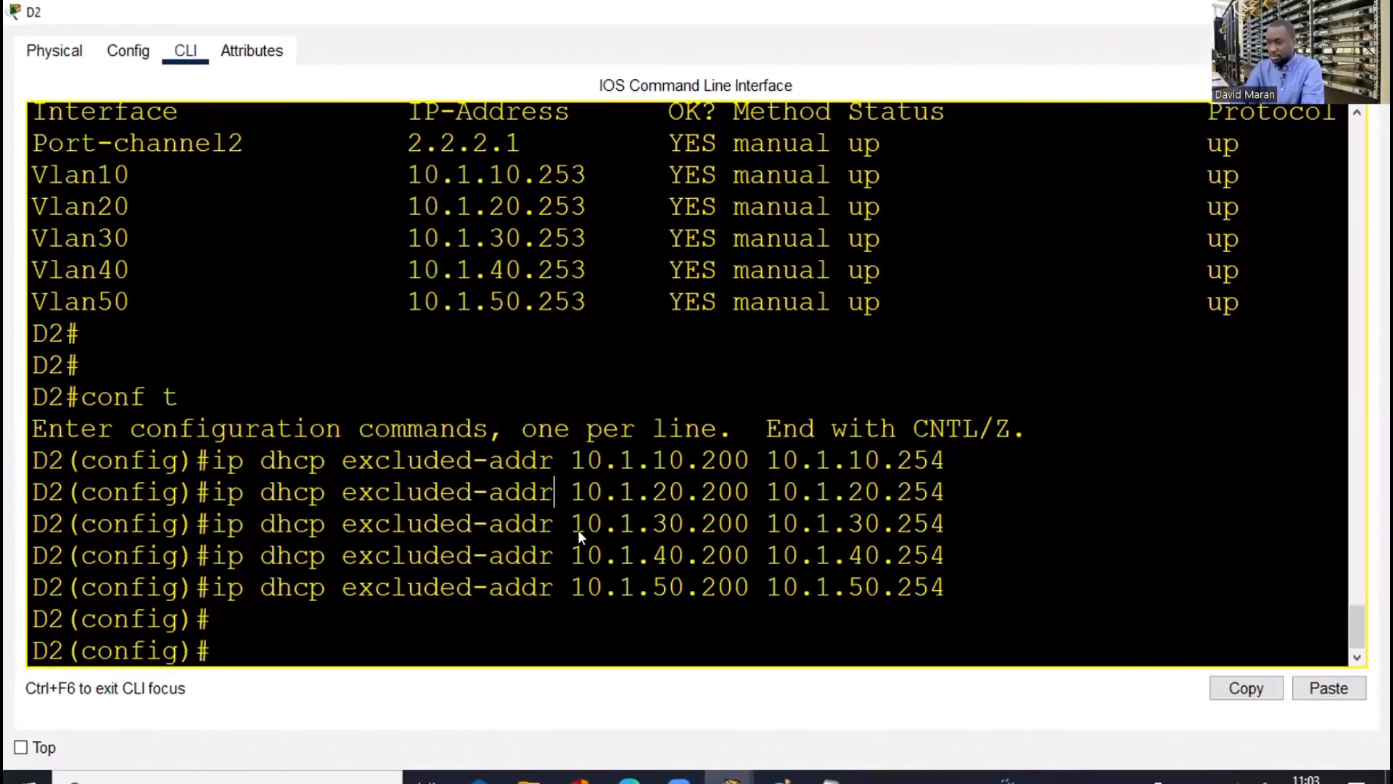
right_click(579, 531)
click(608, 536)
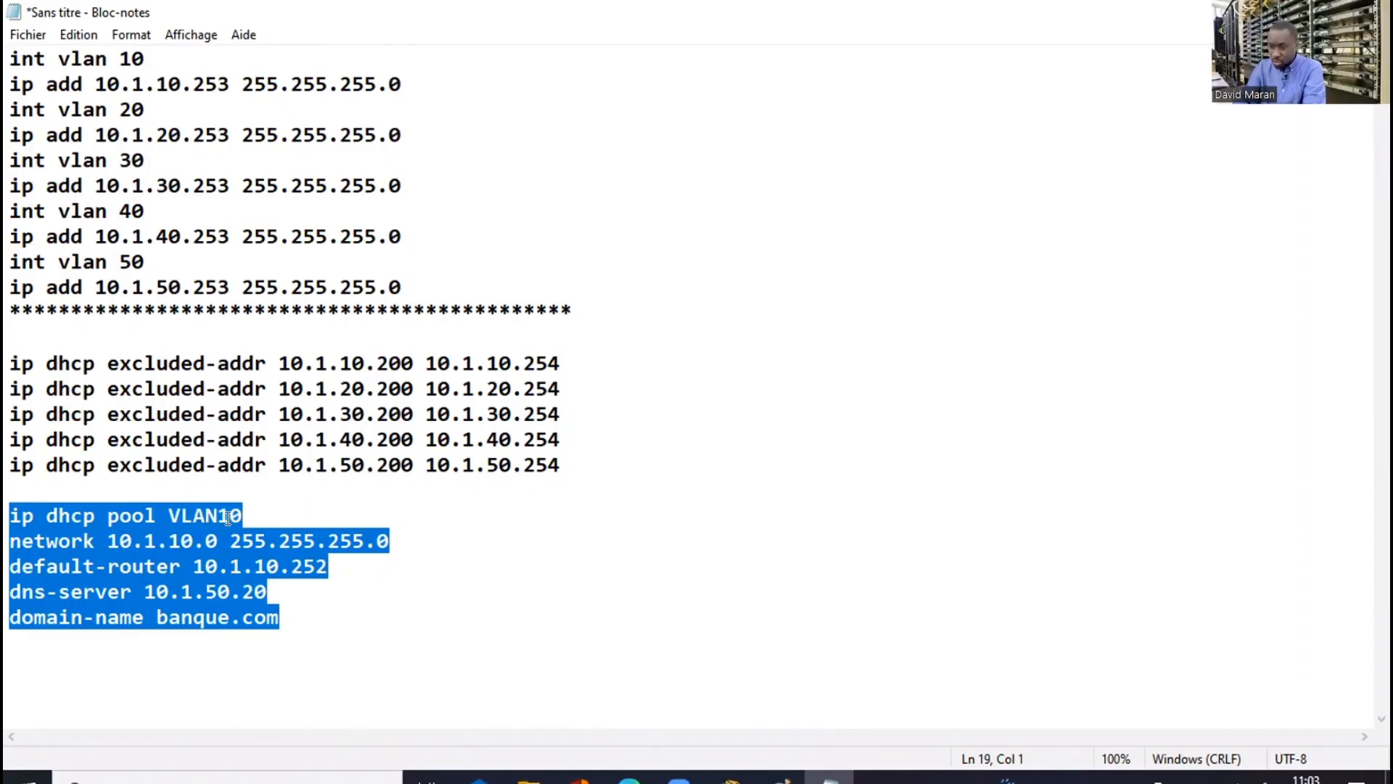
Edit the pool block to VLAN20 with network 10.1.20.0 and default-router 10.1.20.252, then select it
click(227, 517)
click(227, 517)
key(BackSpace)
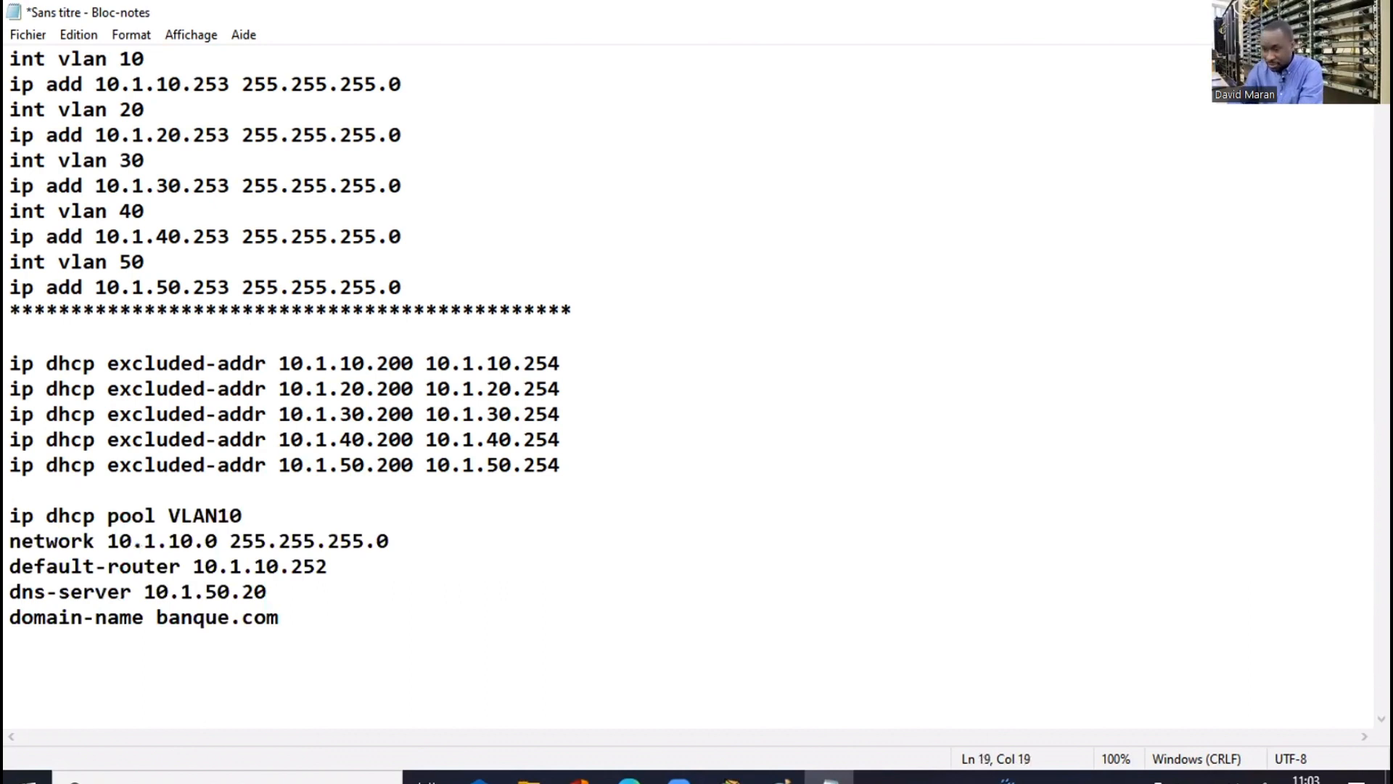
text(2)
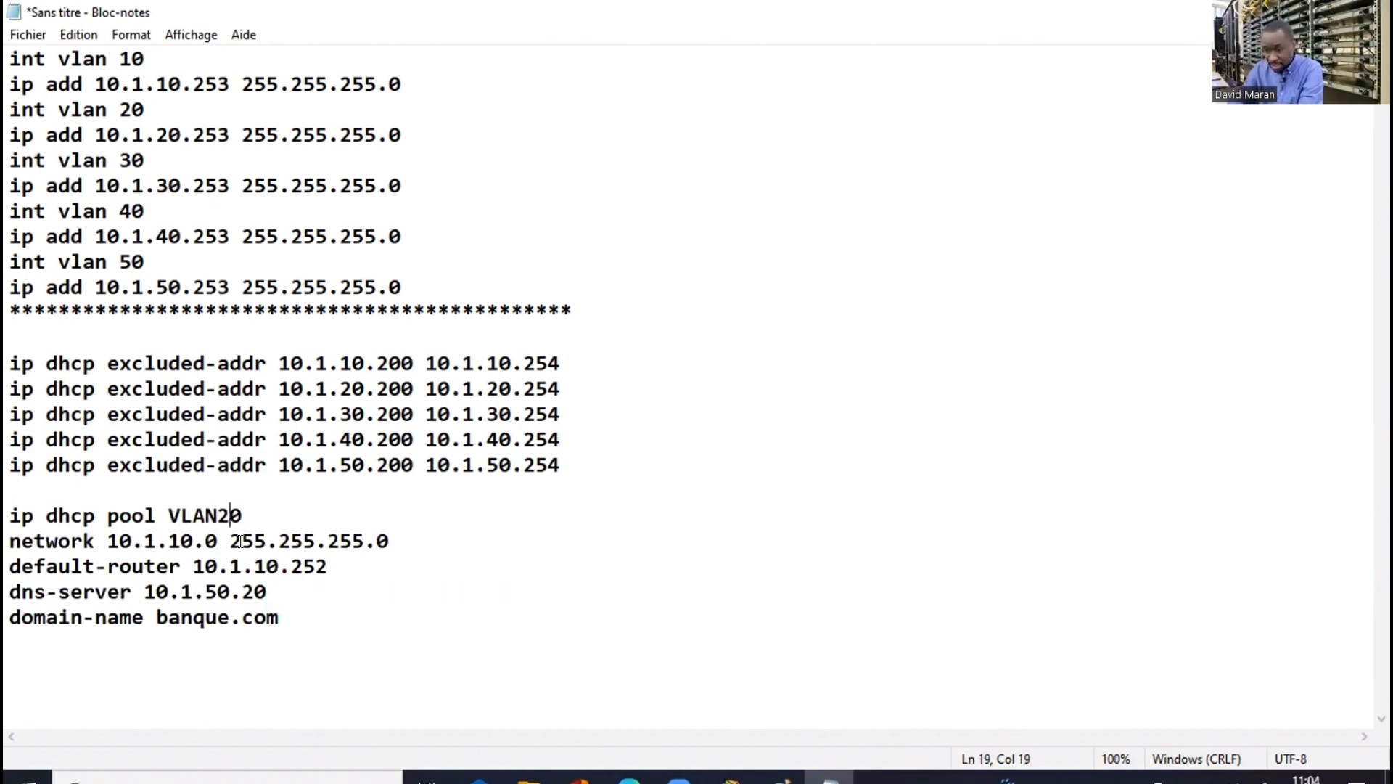
click(179, 541)
key(BackSpace)
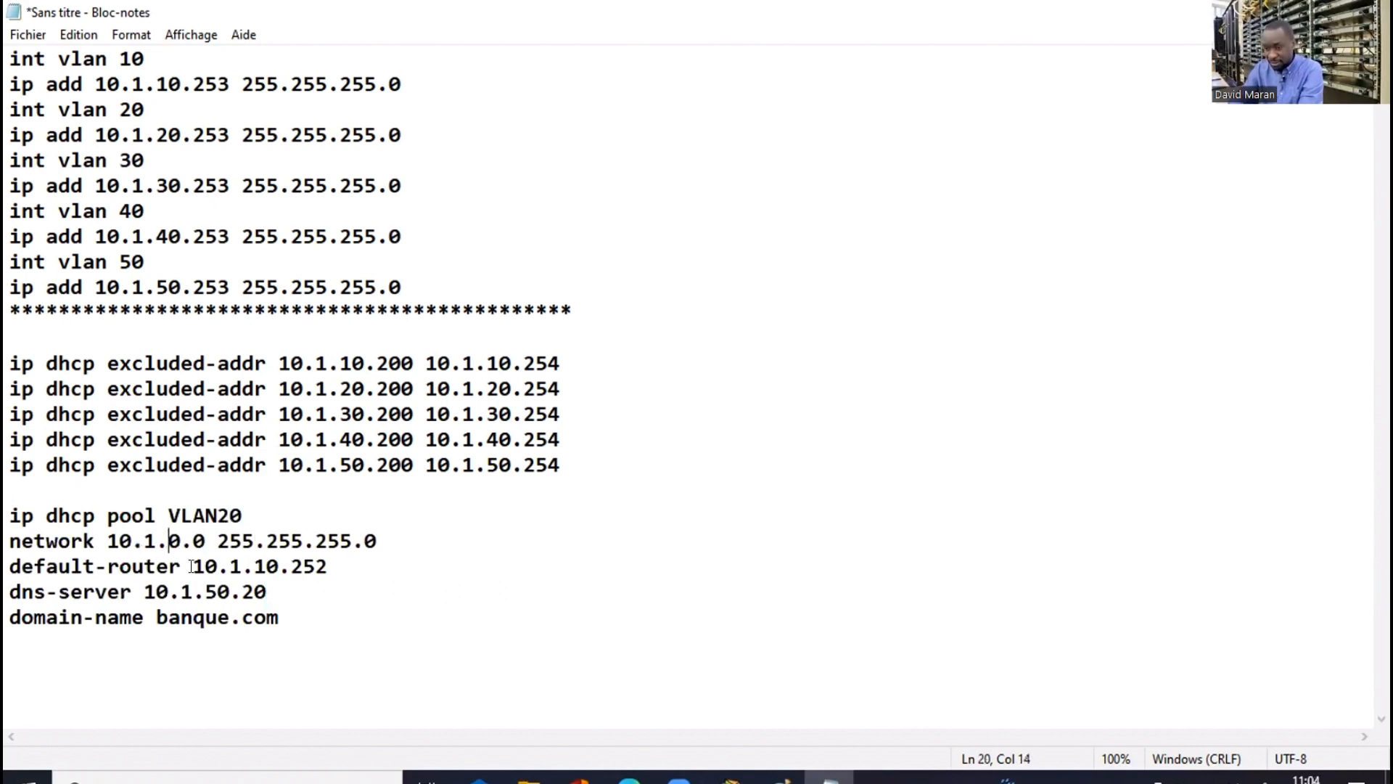
text(2)
click(260, 562)
key(BackSpace)
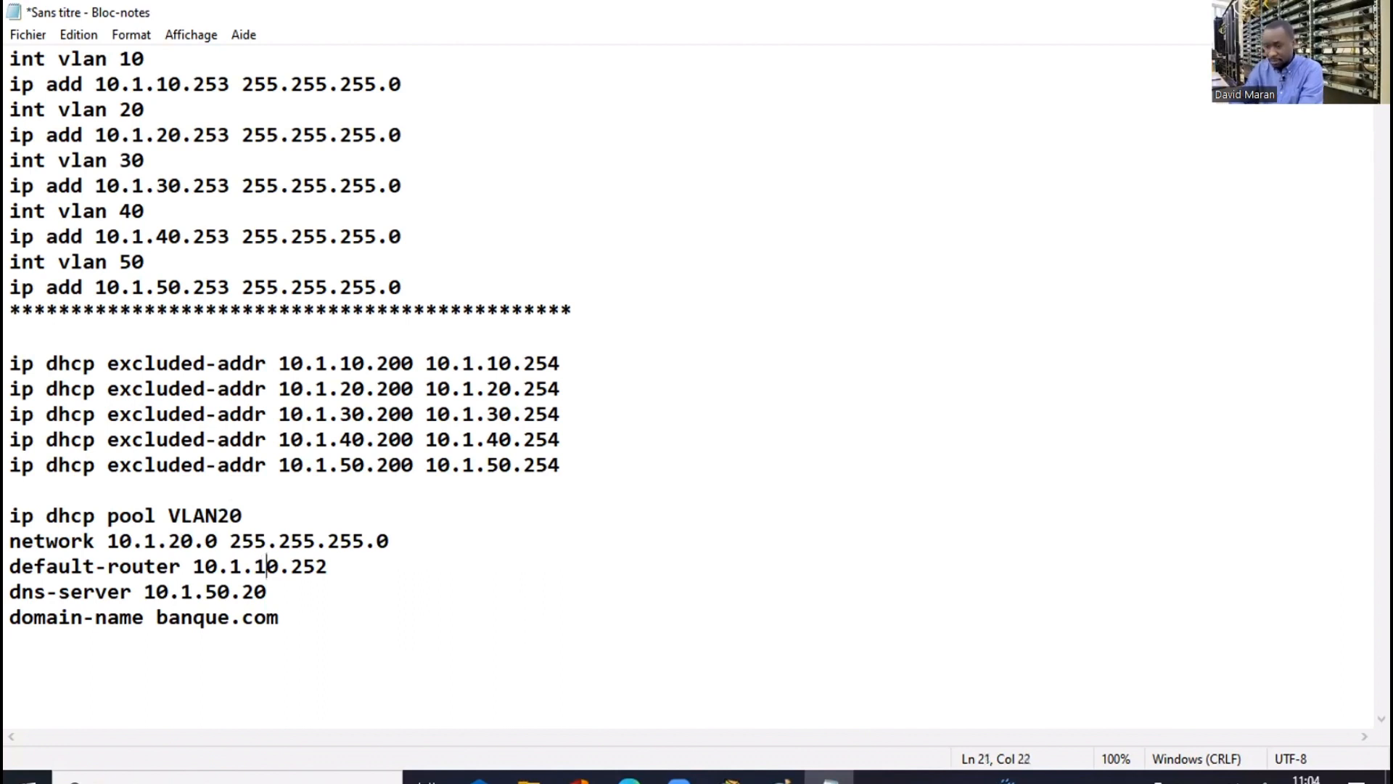
text(2)
drag(280, 618, 12, 515)
key(super+c)
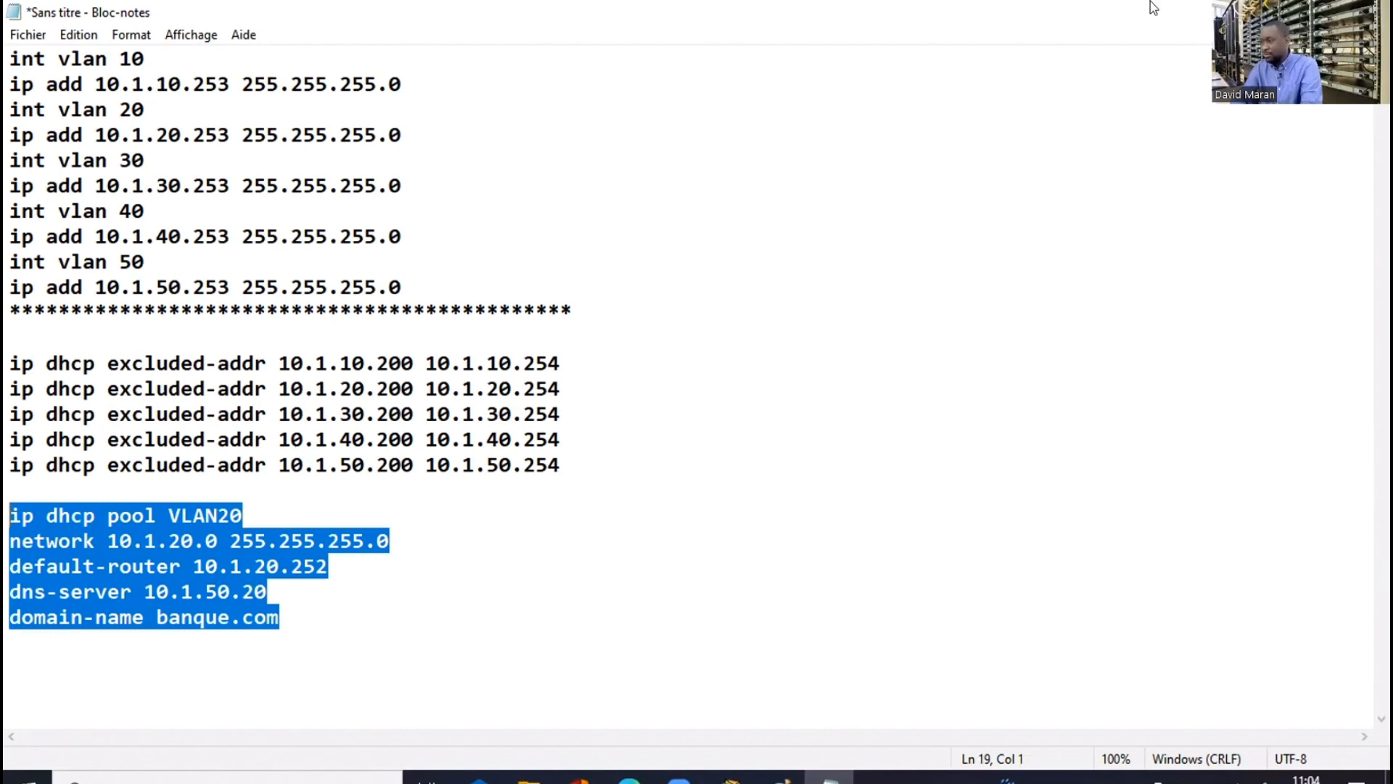
key(alt+Tab)
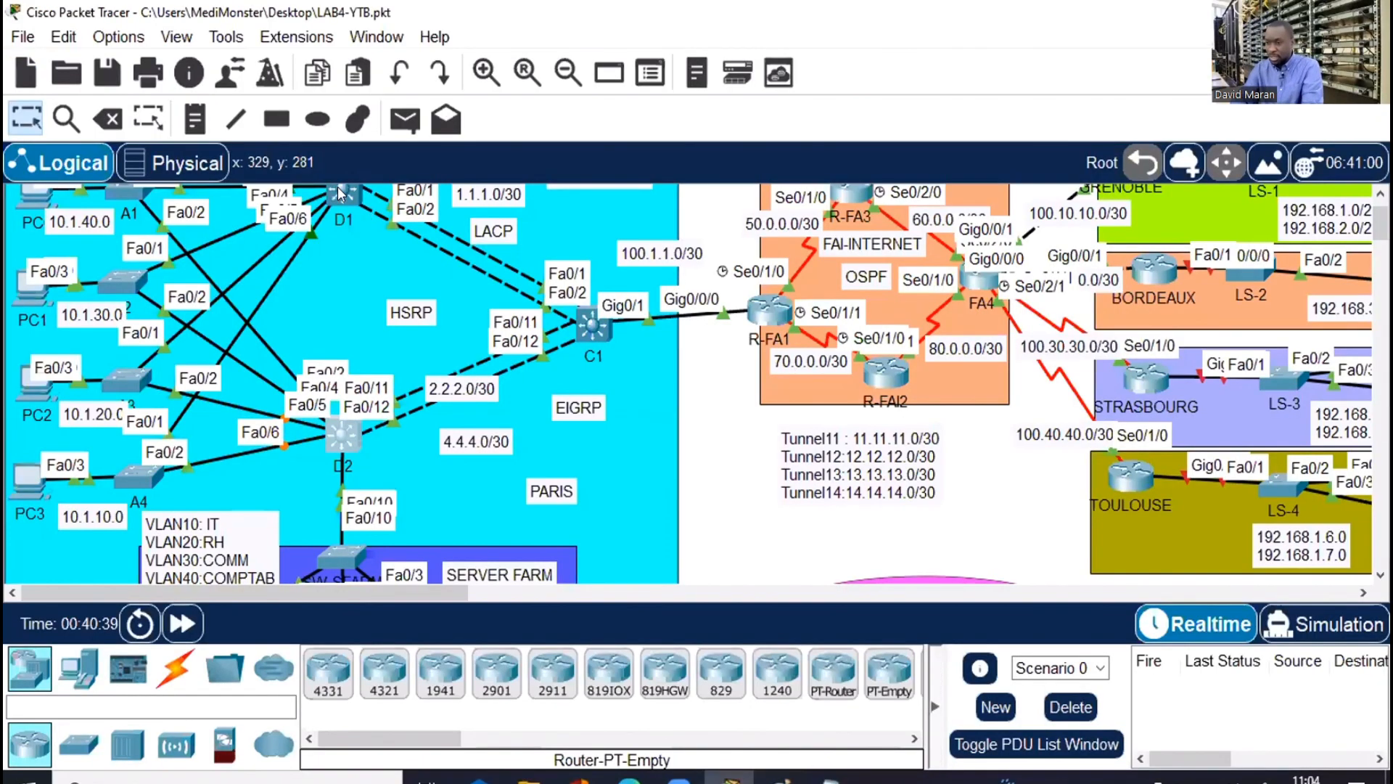
On D1, exit the VLAN10 pool and paste the VLAN20 DHCP pool commands
click(985, 26)
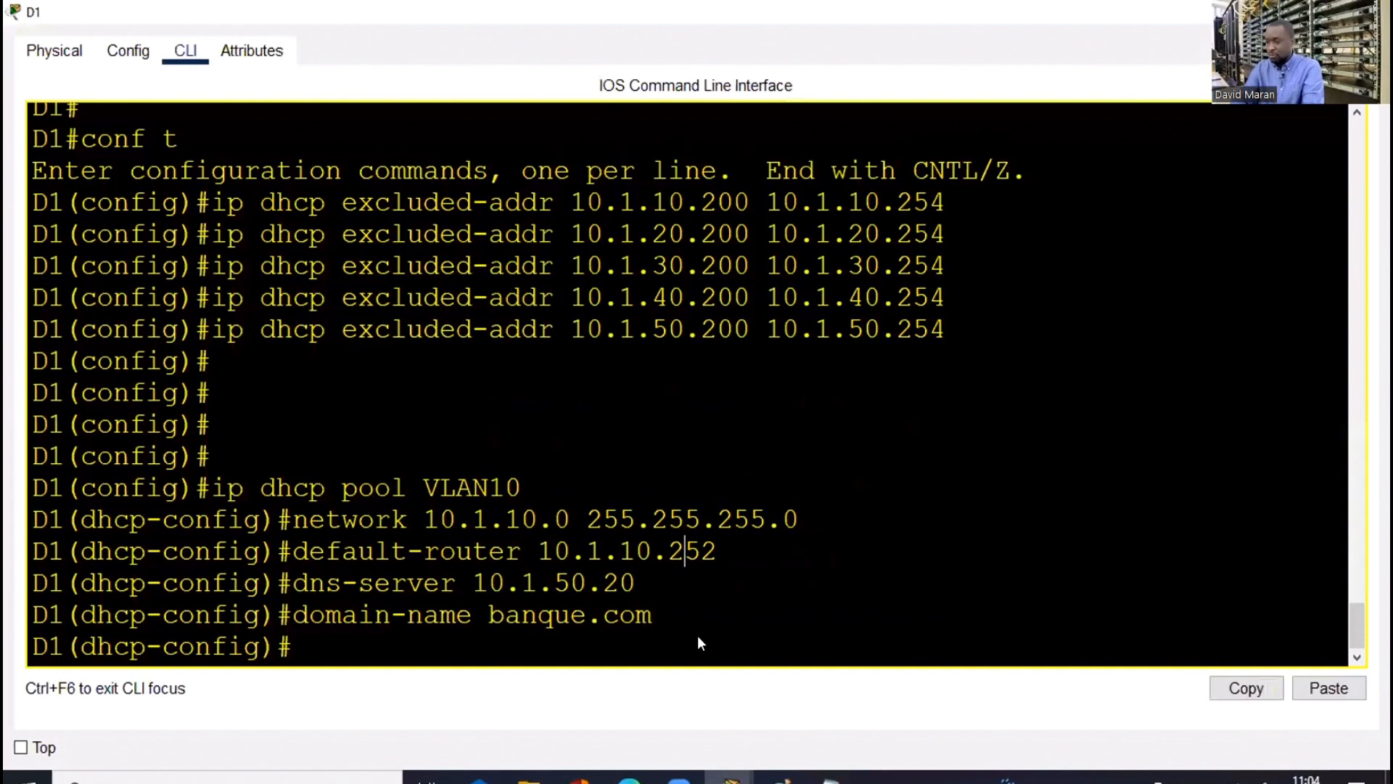
right_click(690, 557)
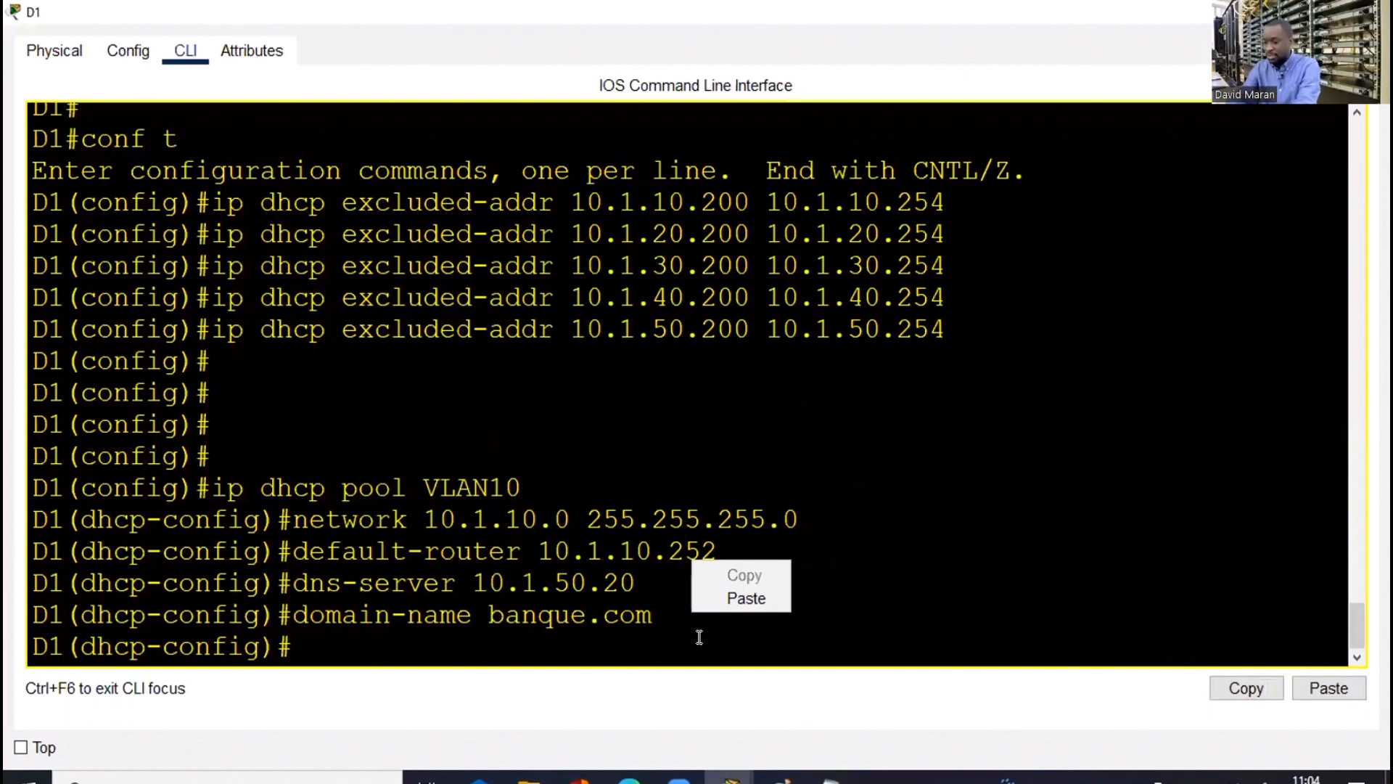
click(699, 637)
key(Return)
key(Return)
text(exi)
key(Return)
key(Return)
right_click(701, 641)
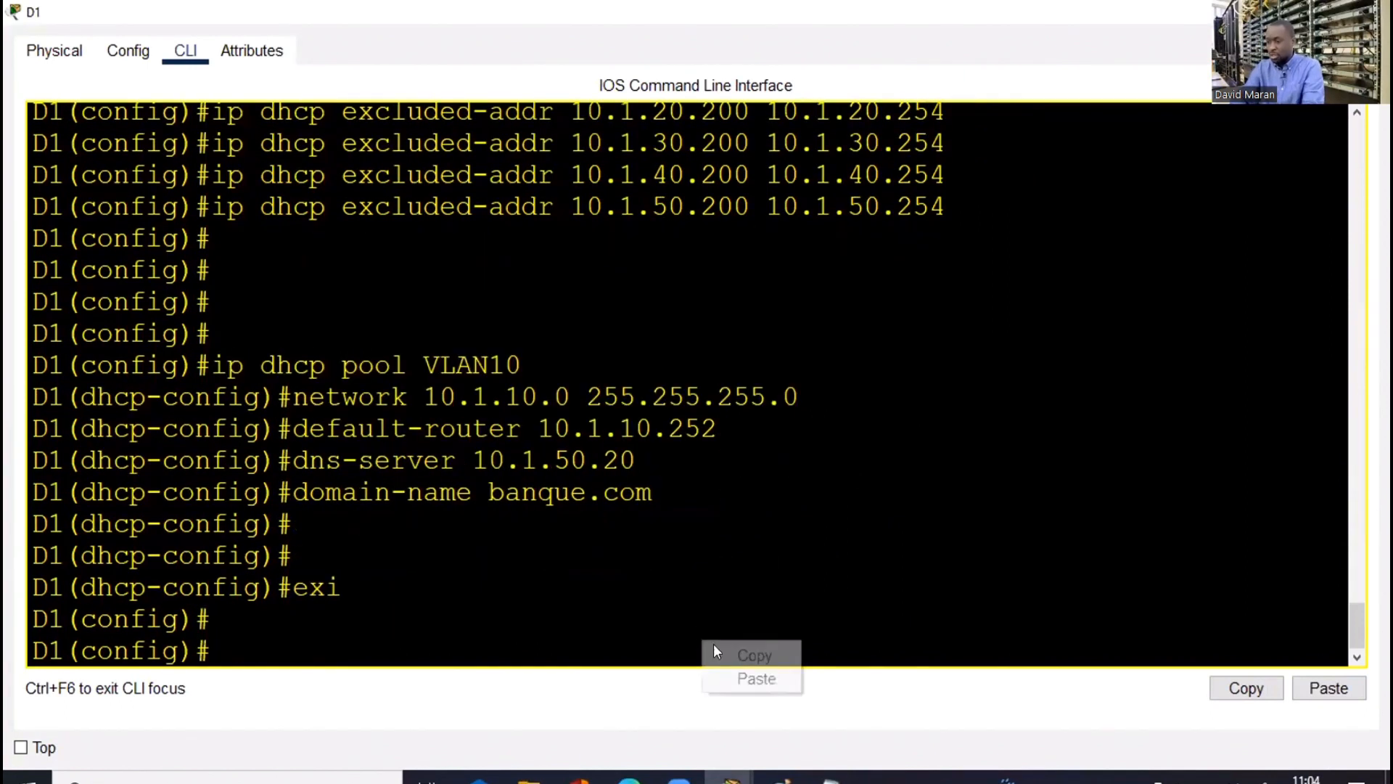
click(756, 678)
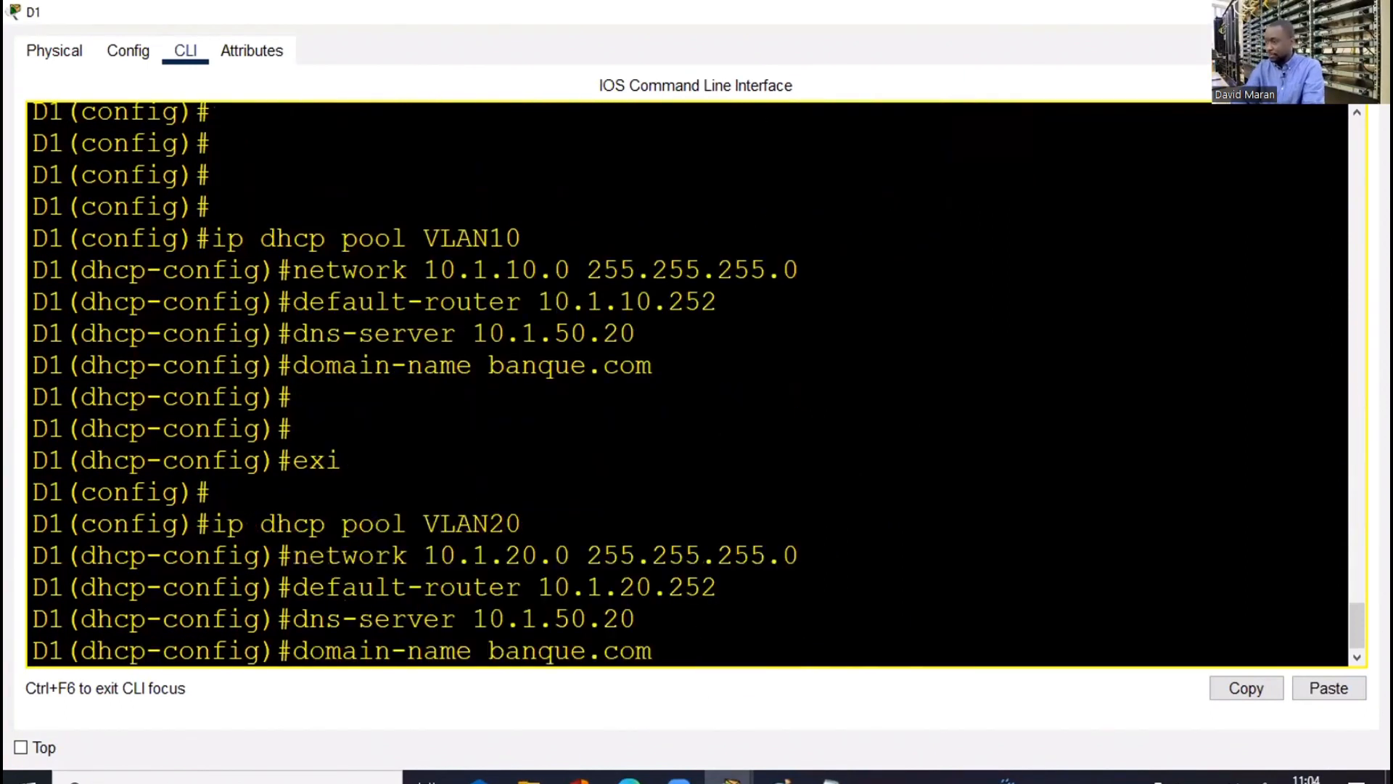
key(Return)
key(Return)
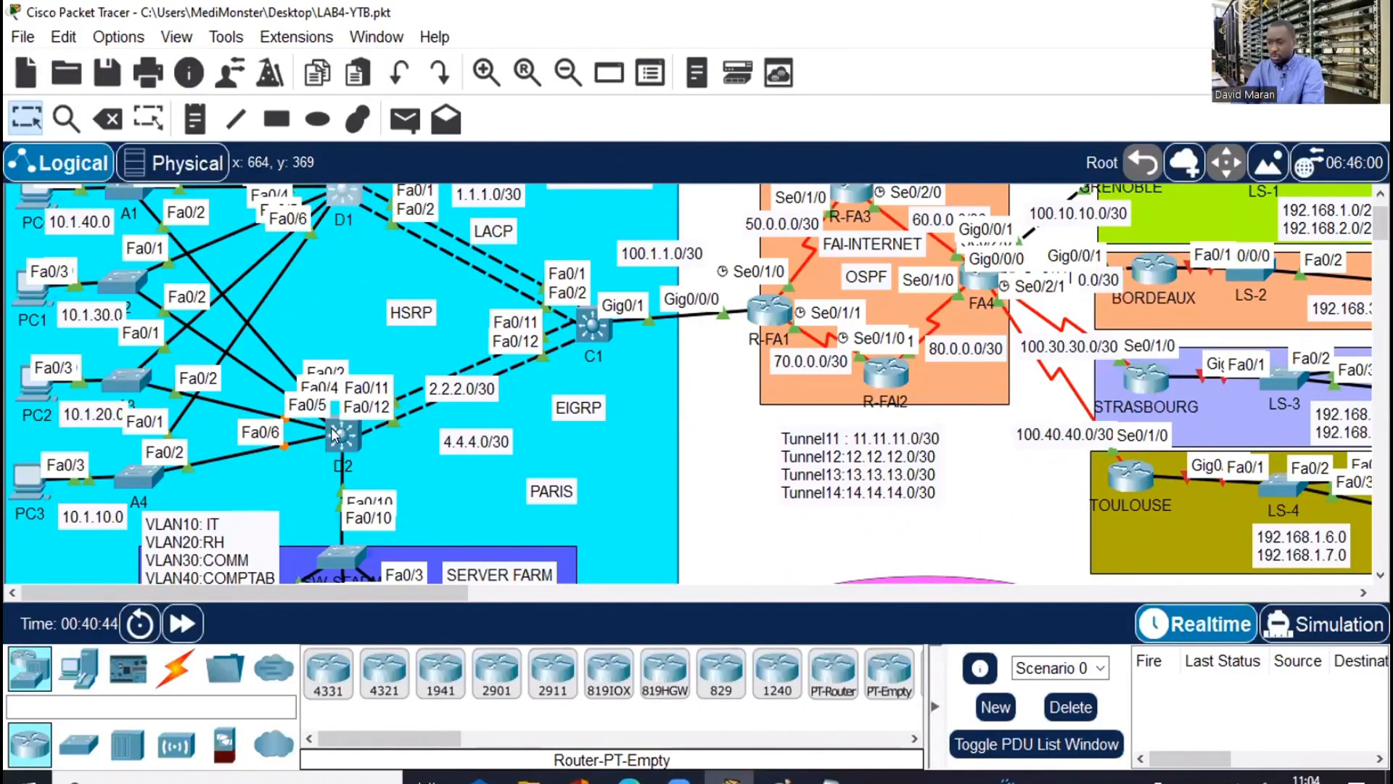
On D2, exit the VLAN10 pool and paste the VLAN20 DHCP pool commands
click(333, 428)
click(978, 25)
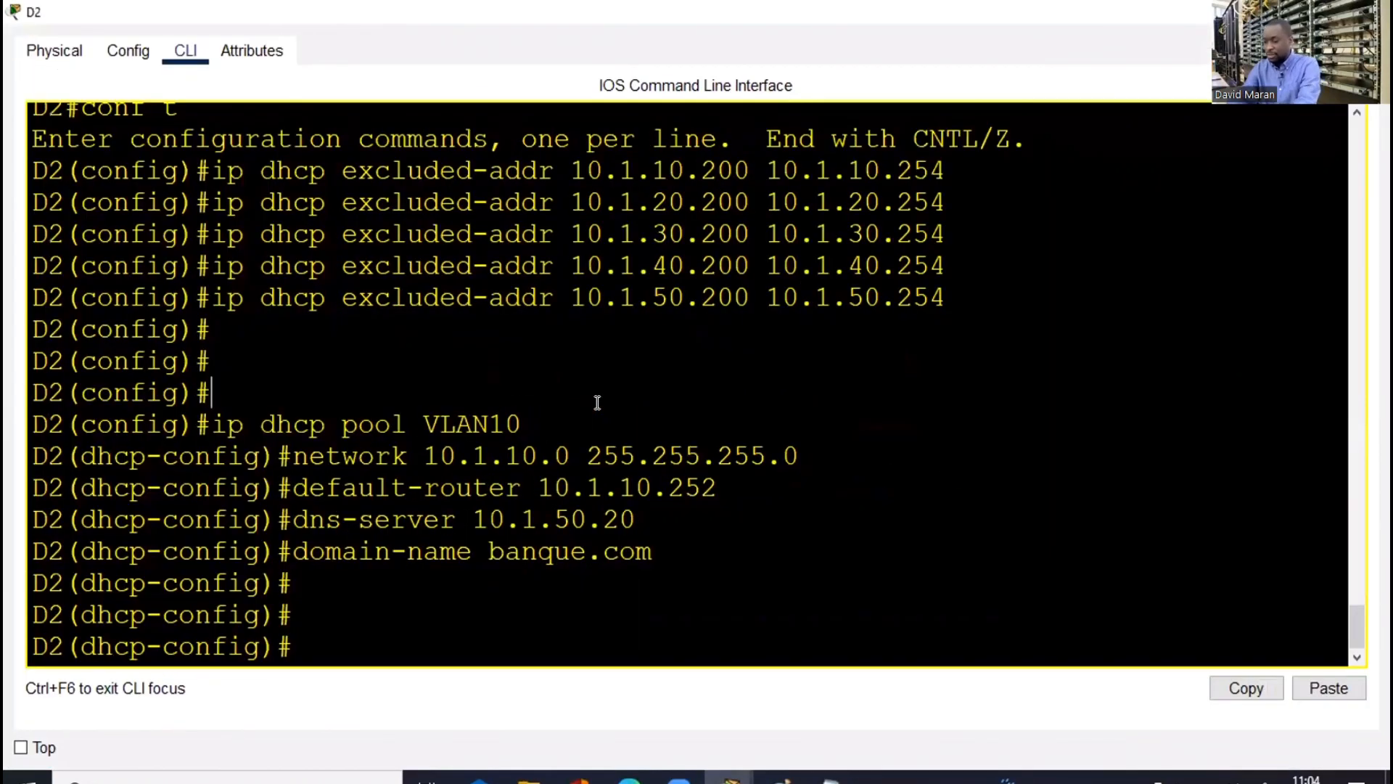
text(exi)
key(Return)
key(Return)
right_click(596, 408)
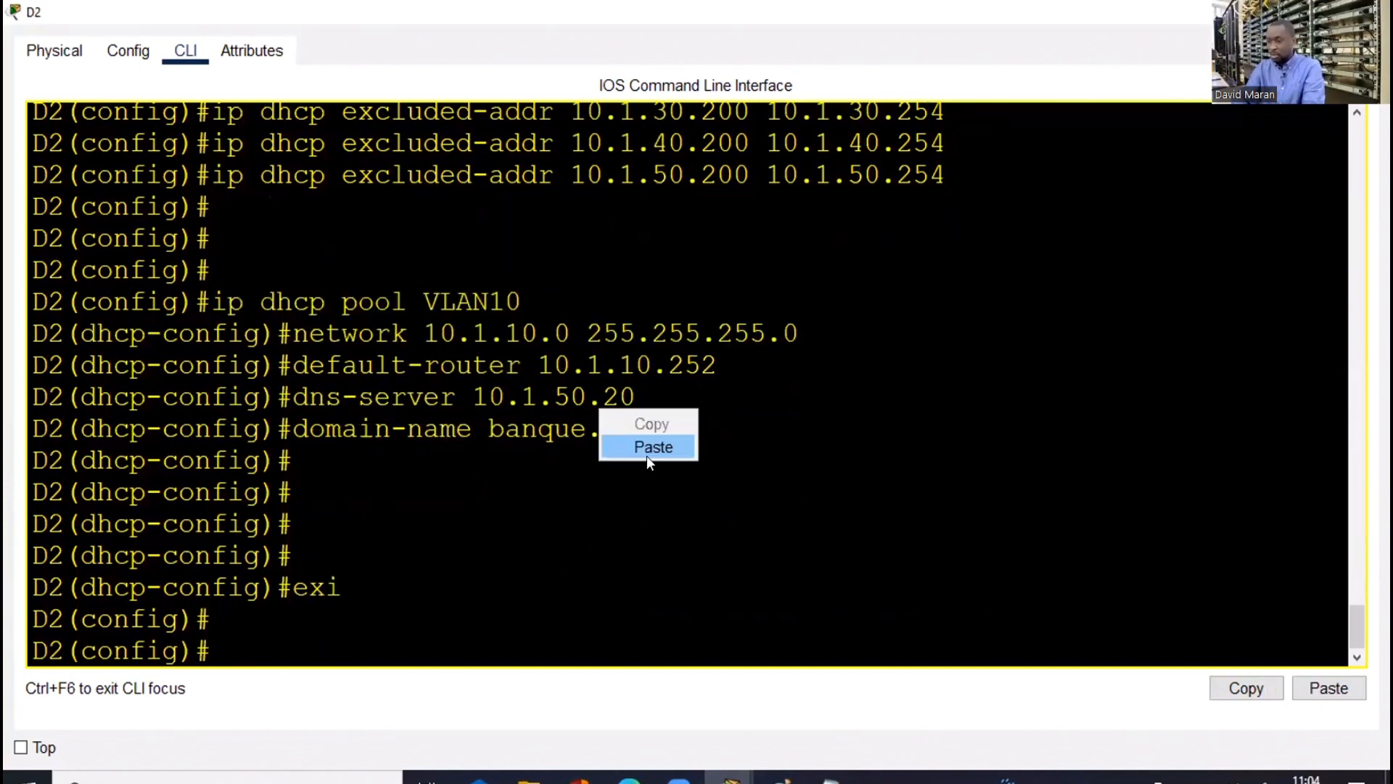
click(646, 446)
key(Return)
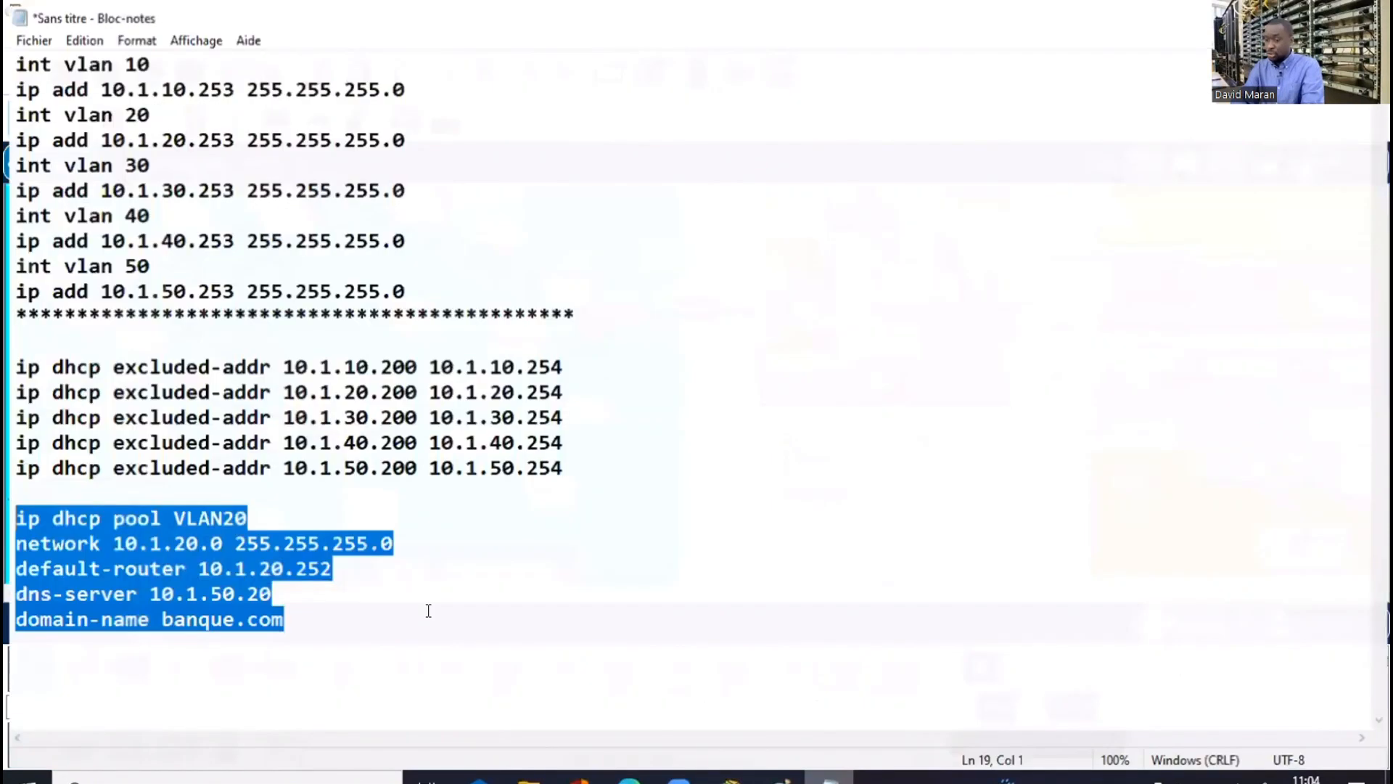
Edit the Notepad pool block to VLAN30, network 10.1.30.0, default-router 10.1.30.252, and copy it
click(428, 611)
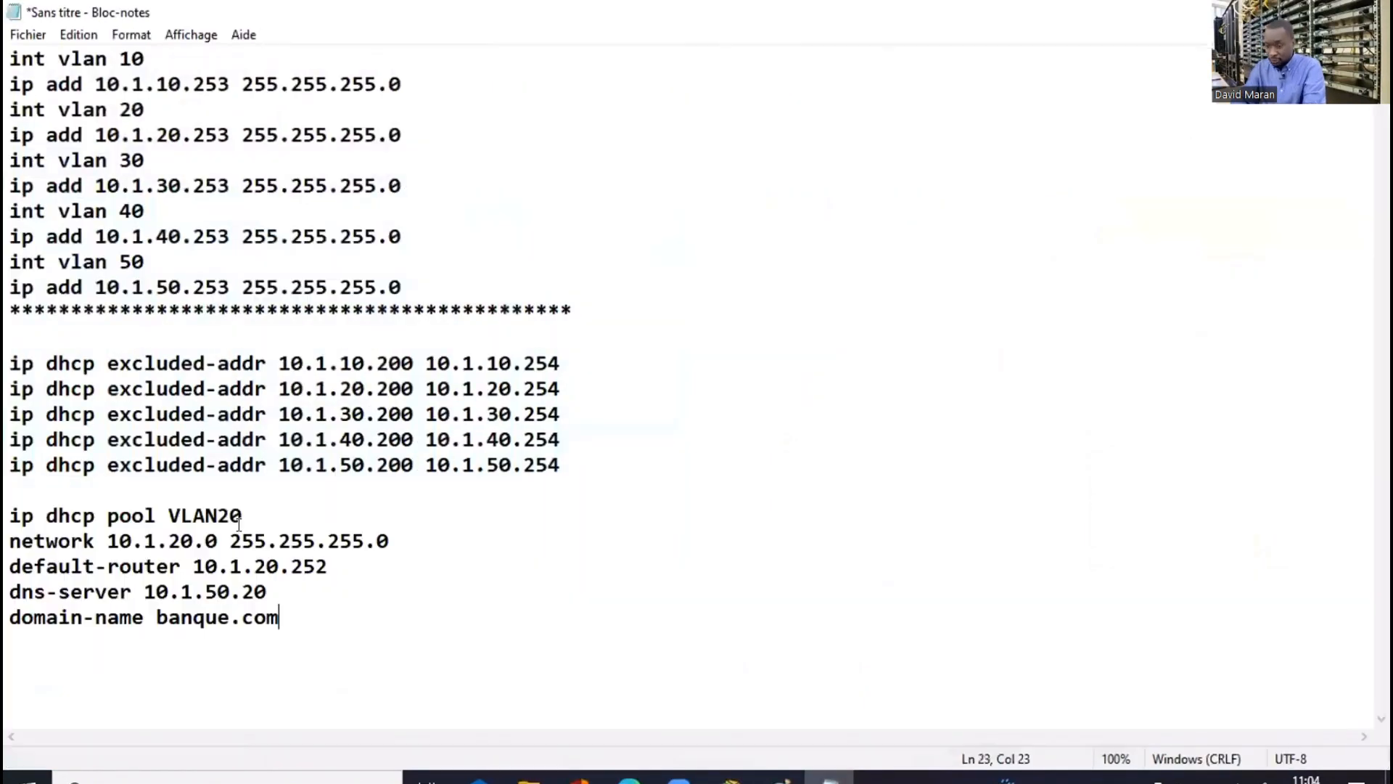
click(231, 517)
key(BackSpace)
text(3)
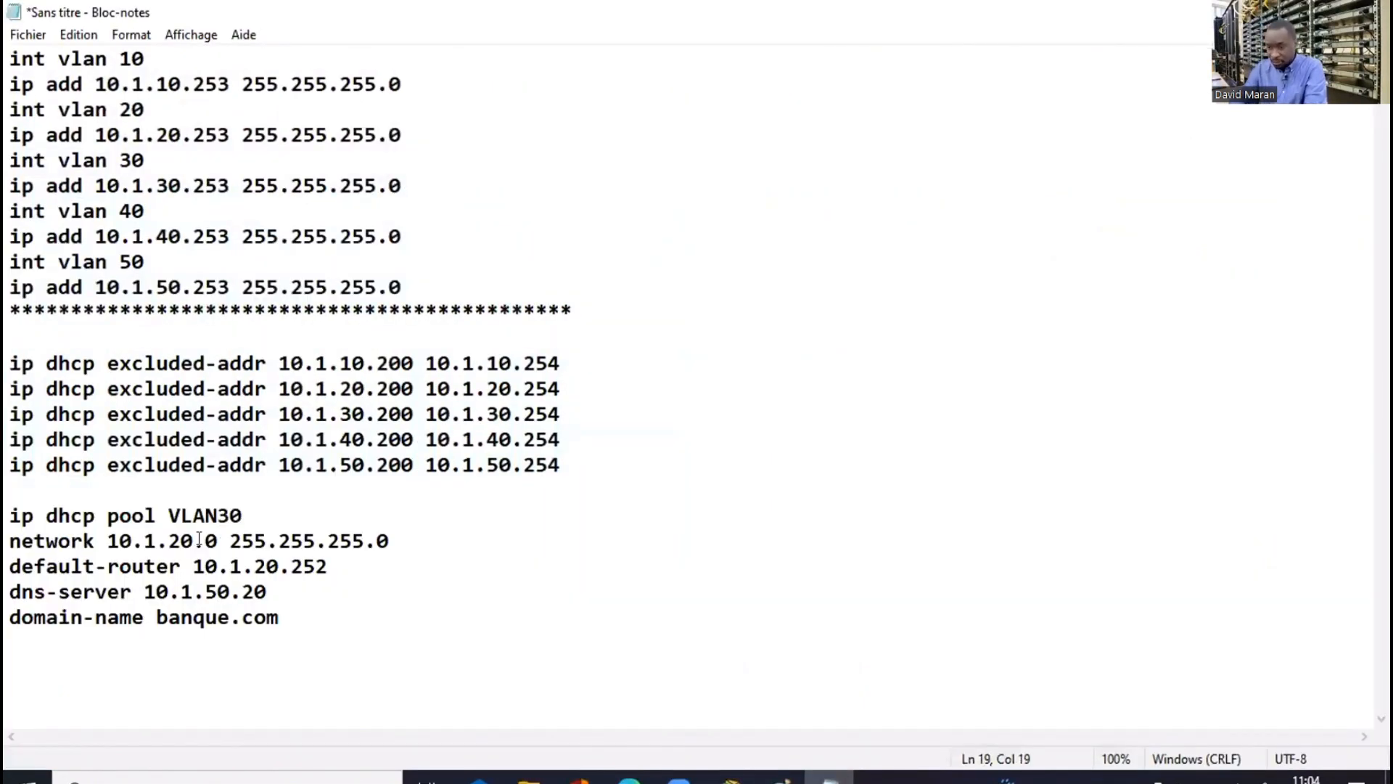
click(178, 541)
key(BackSpace)
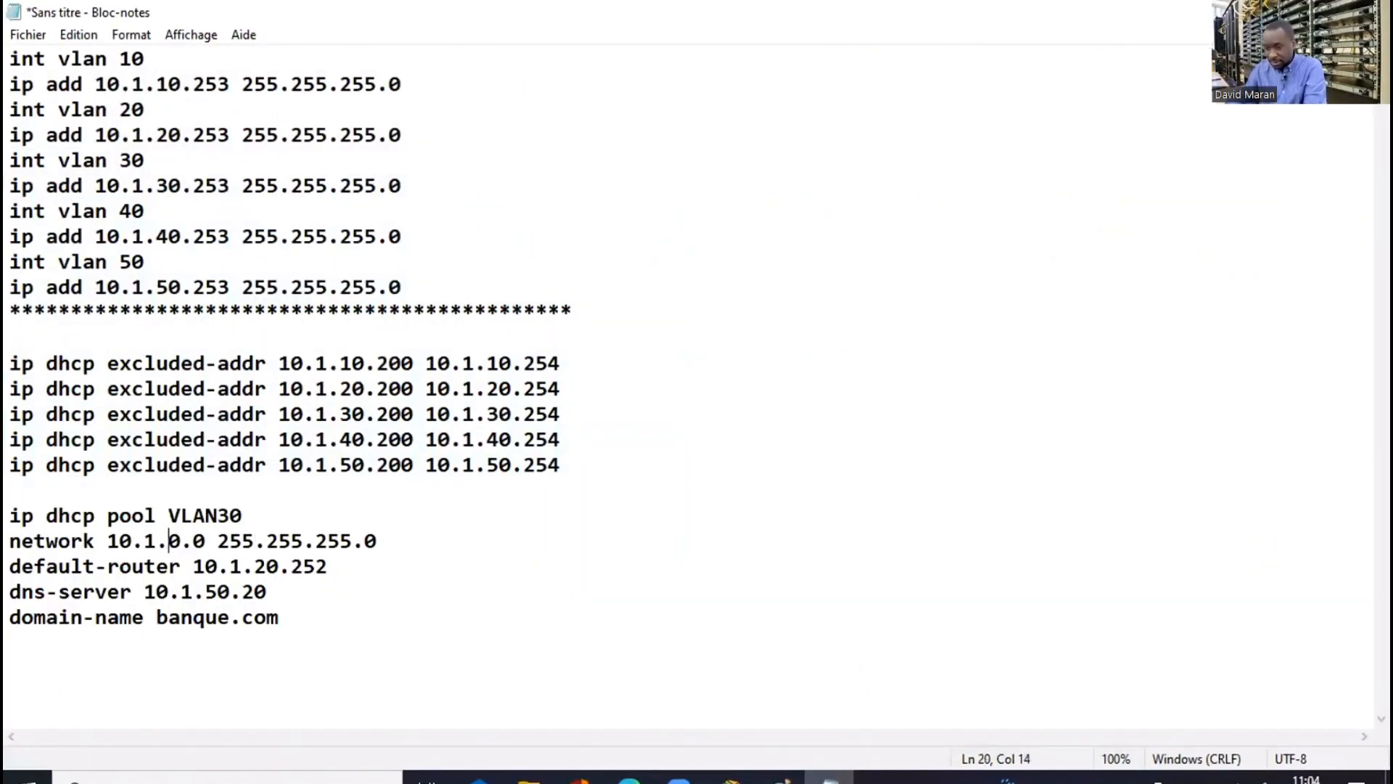
text(3)
click(261, 564)
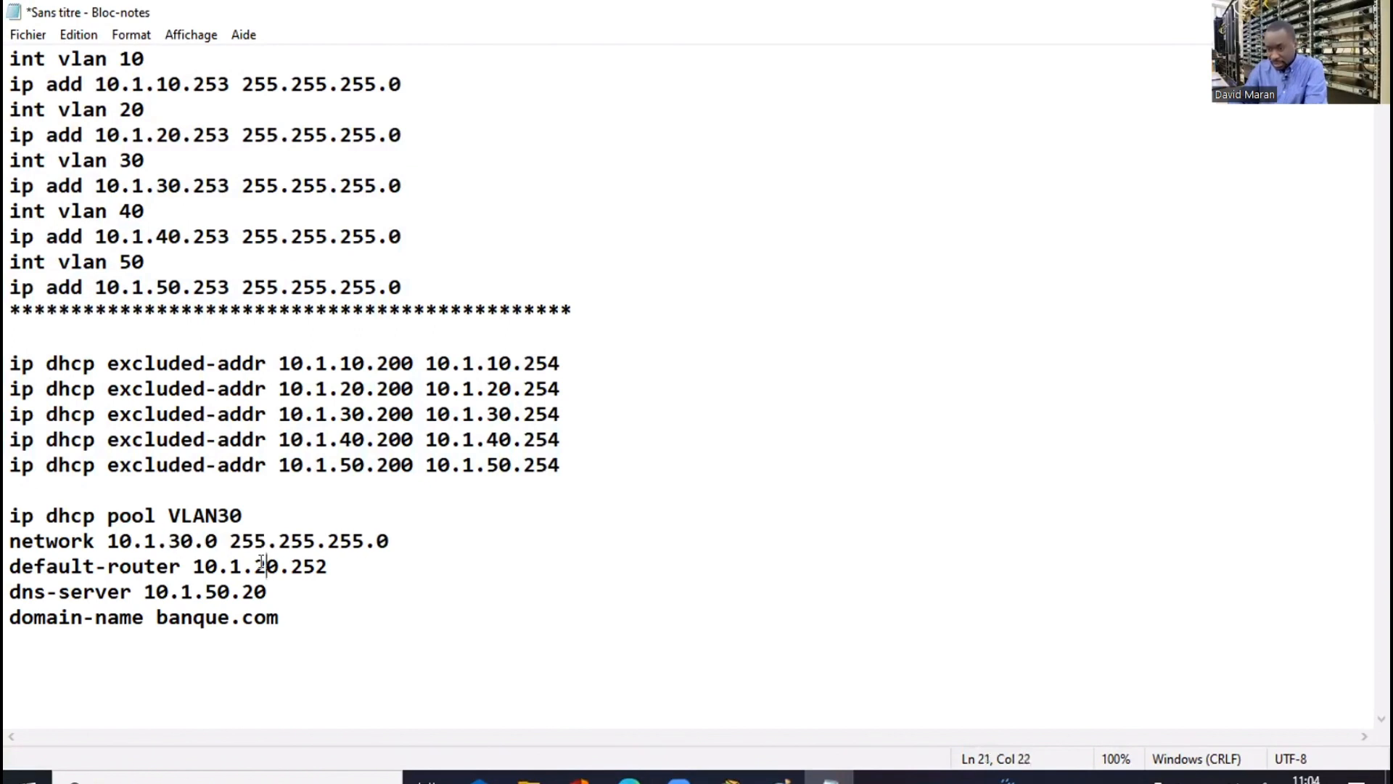
key(BackSpace)
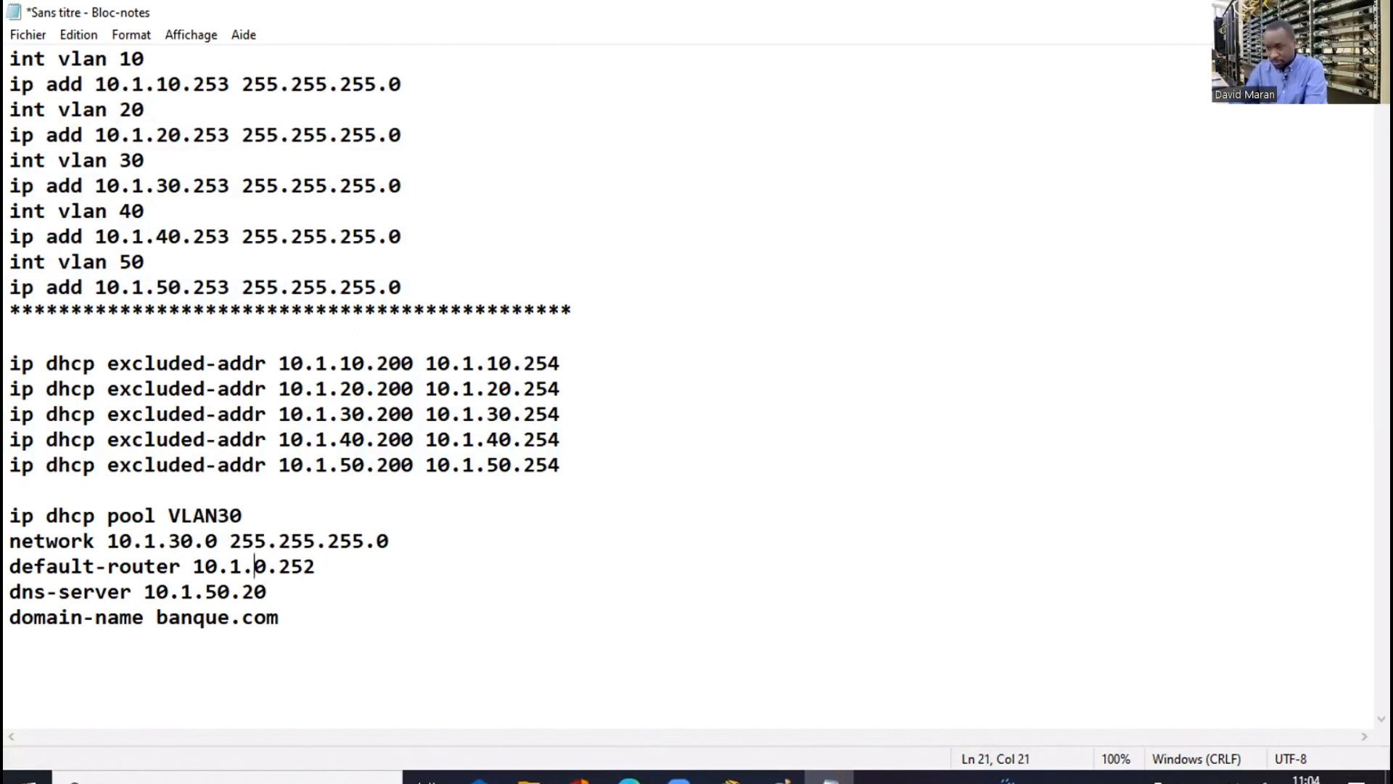
text(3)
drag(280, 619, 9, 515)
key(super+c)
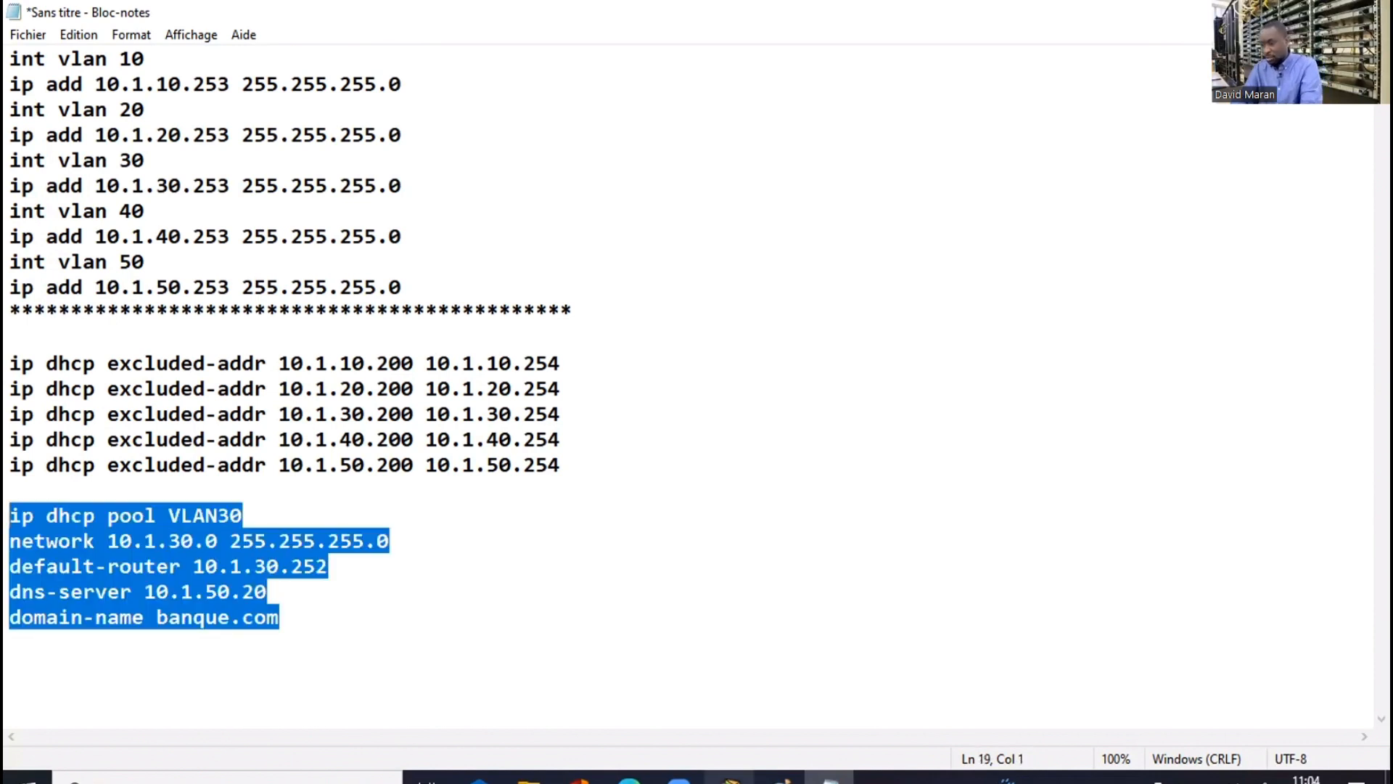
key(alt+Tab)
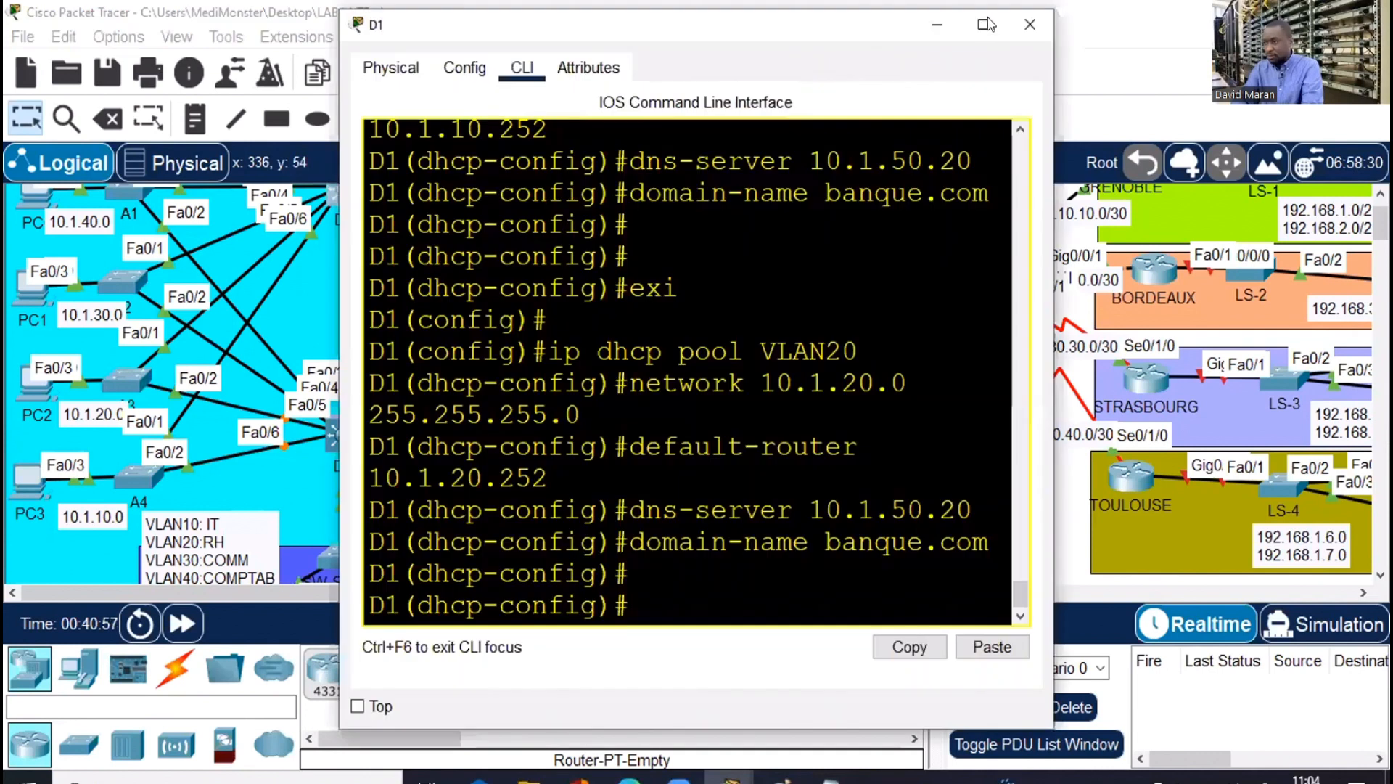
Paste the VLAN30 DHCP pool block into D1's CLI
click(986, 16)
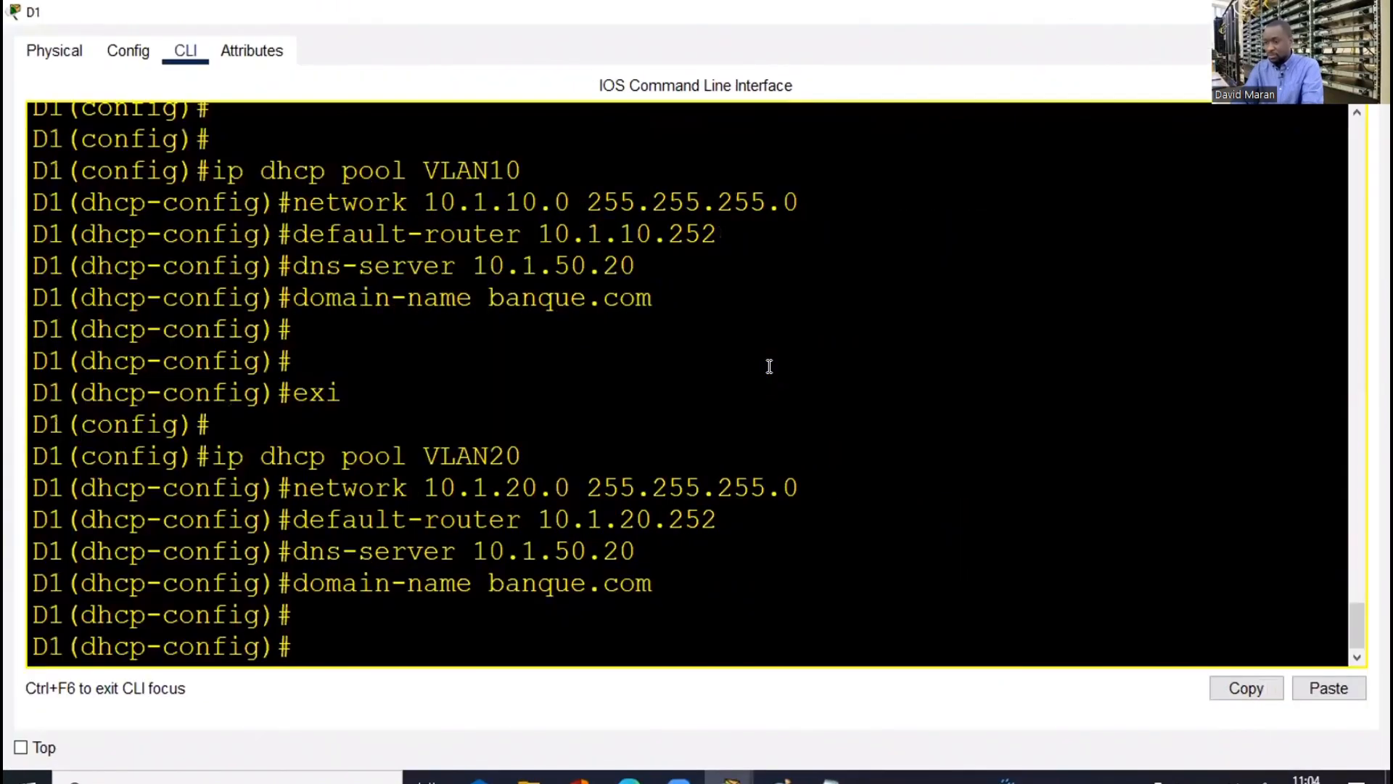
right_click(770, 368)
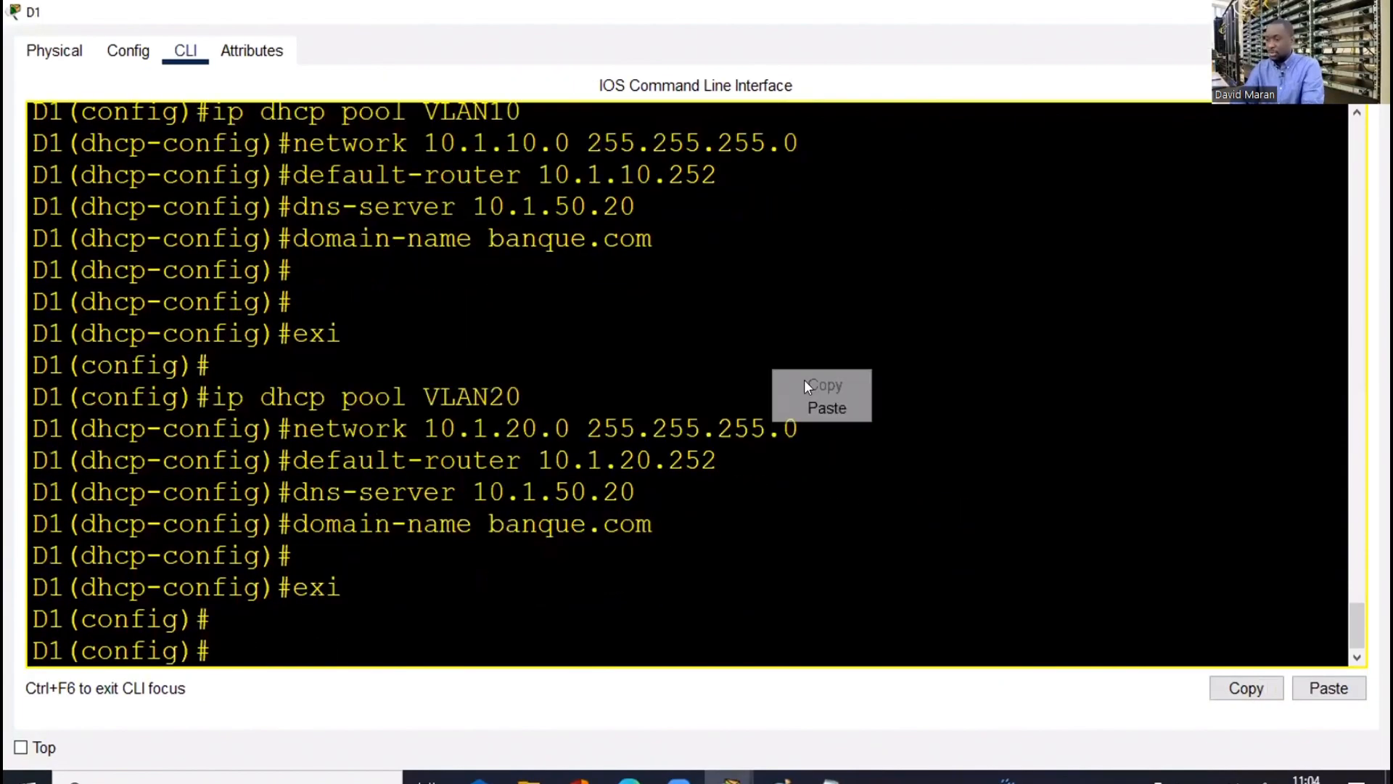
click(827, 409)
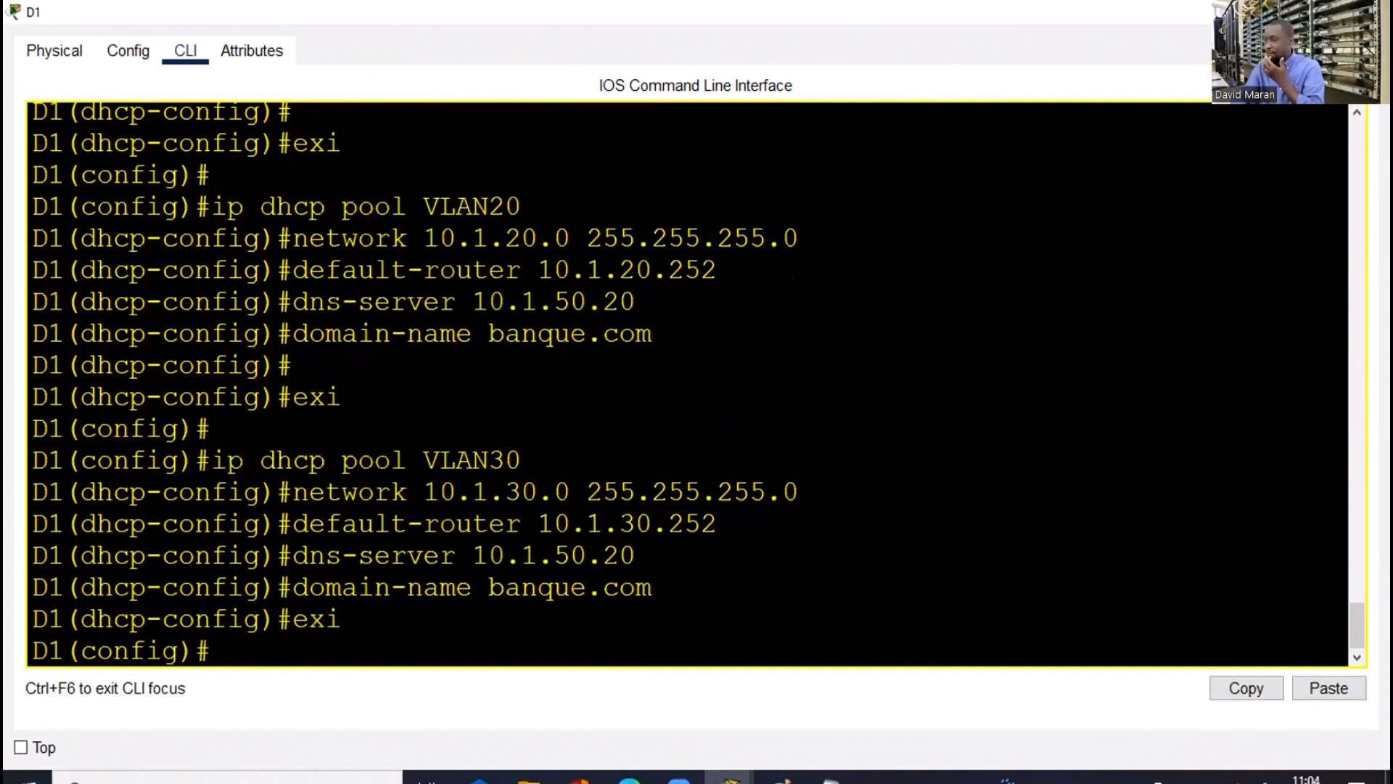
click(1274, 11)
Paste the same VLAN30 DHCP pool block into D2's CLI
click(343, 434)
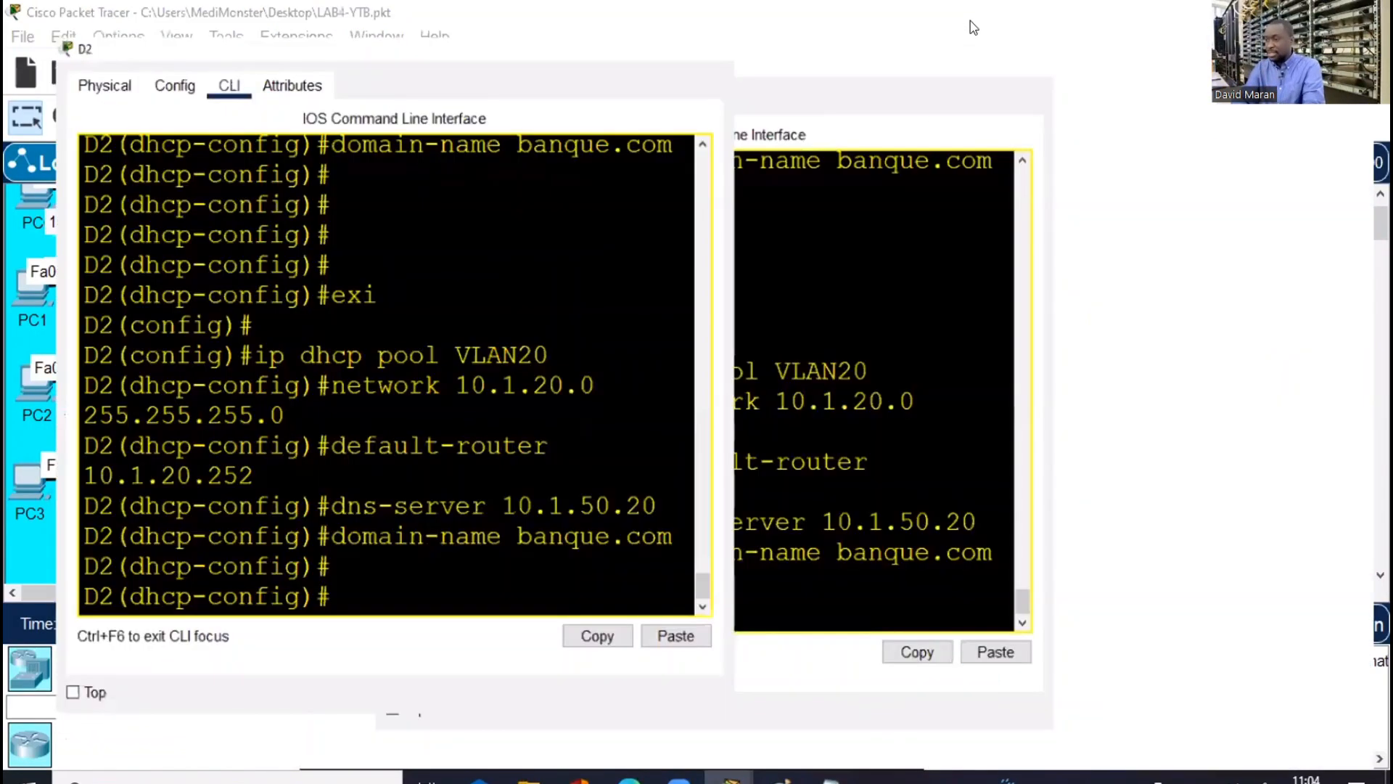
click(970, 28)
click(635, 348)
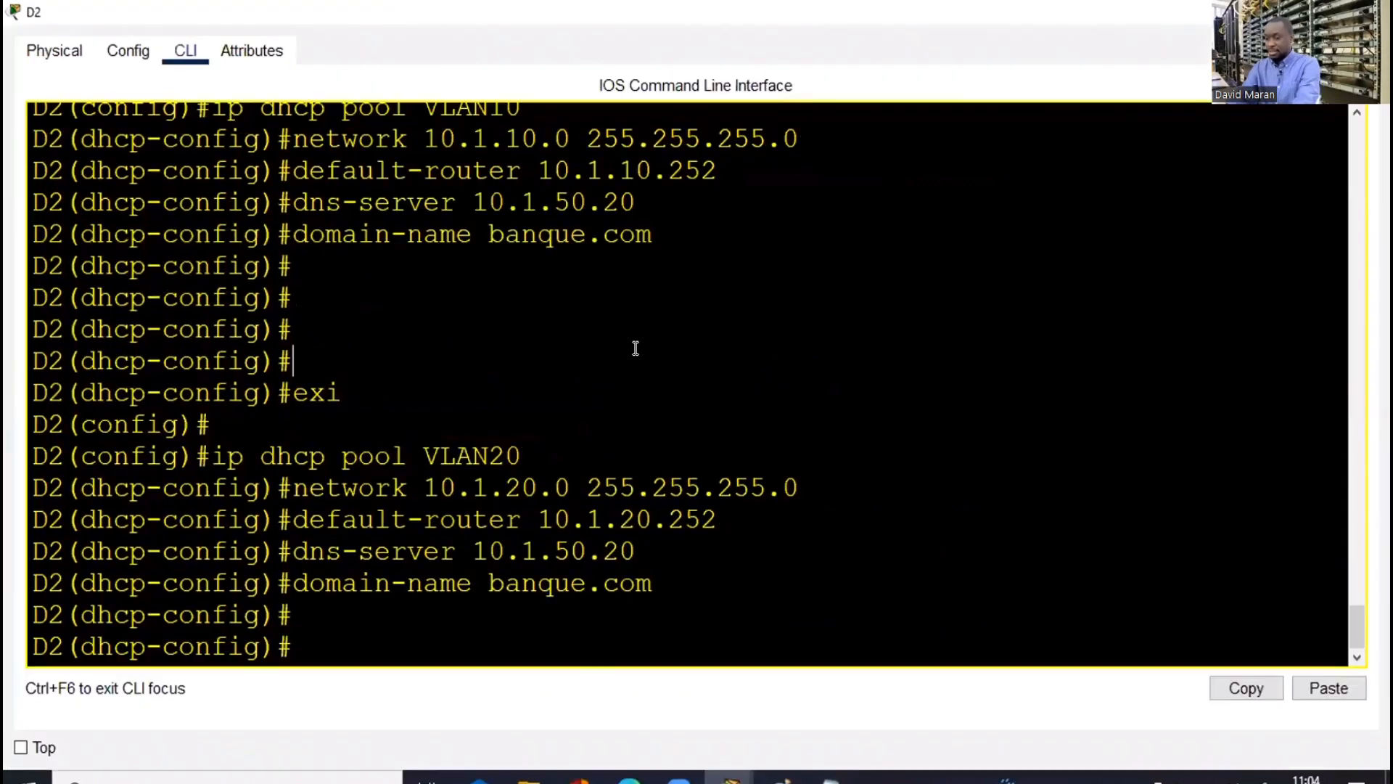
key(Return)
key(Return)
right_click(636, 355)
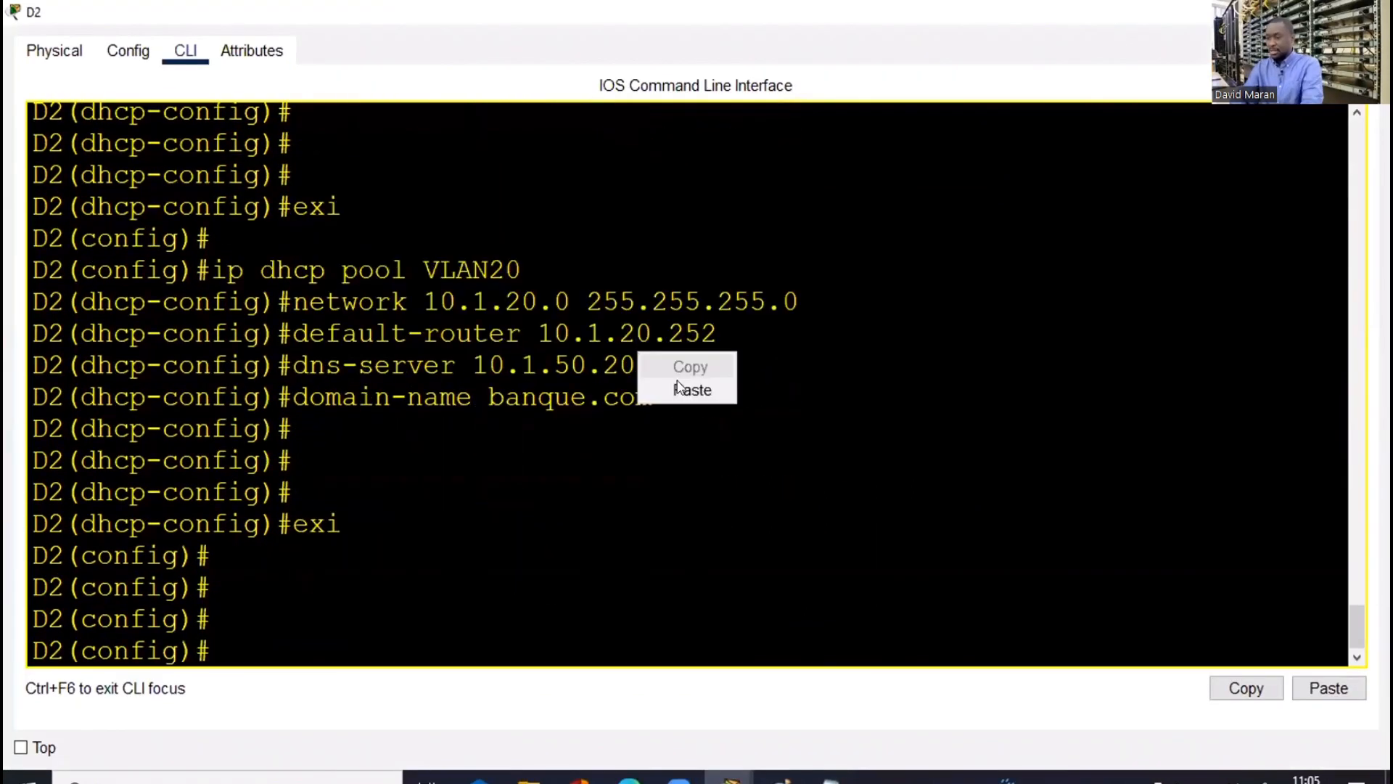
click(678, 386)
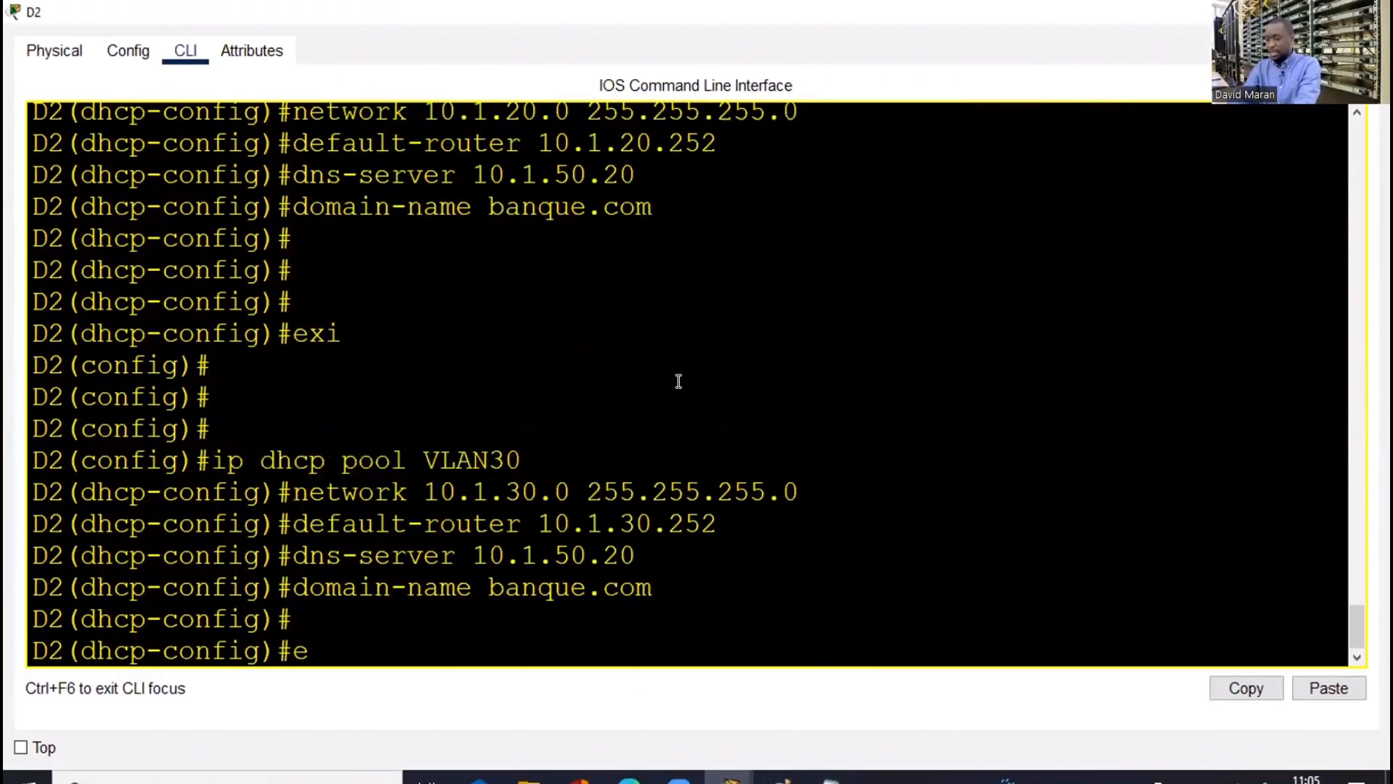
Edit the Notepad pool block to VLAN40, network 10.1.40.0, default-router 10.1.40.252, and select it
click(830, 777)
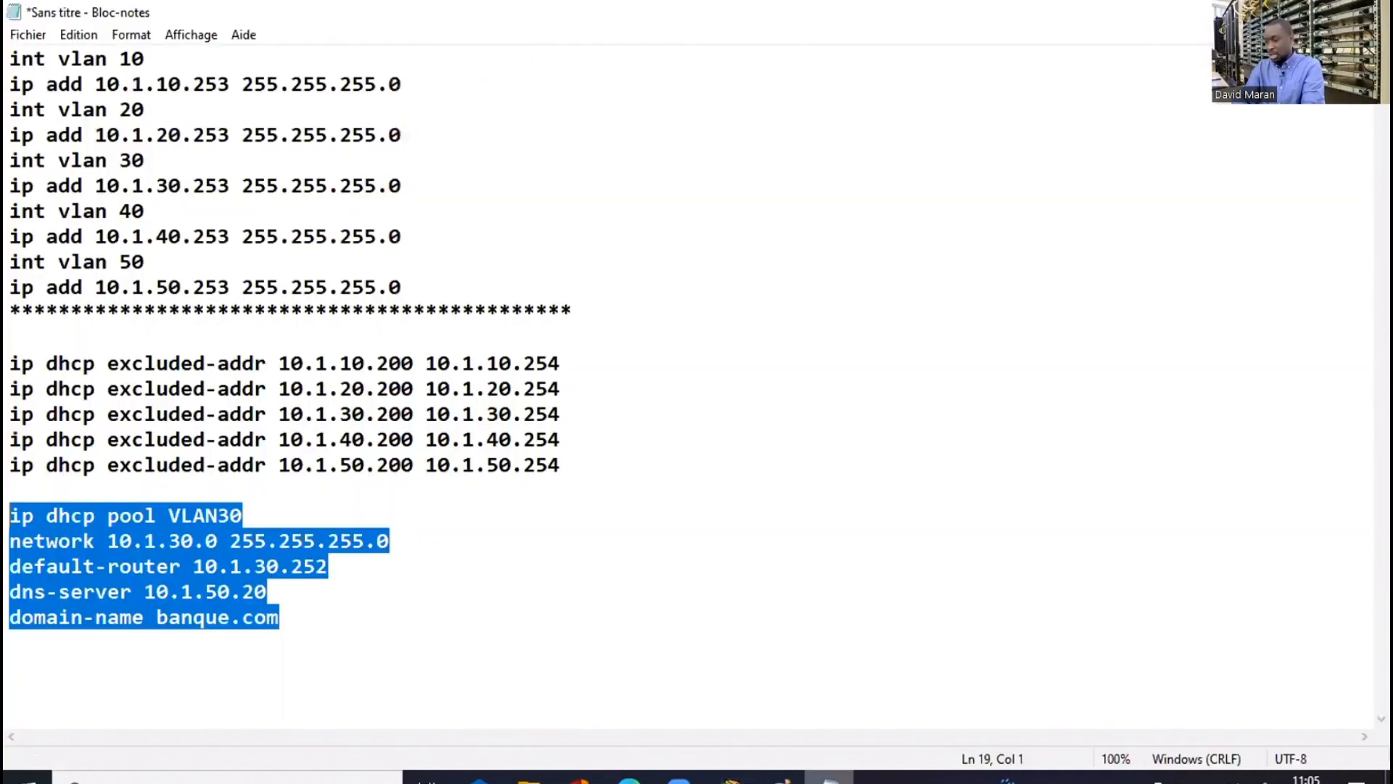
click(393, 656)
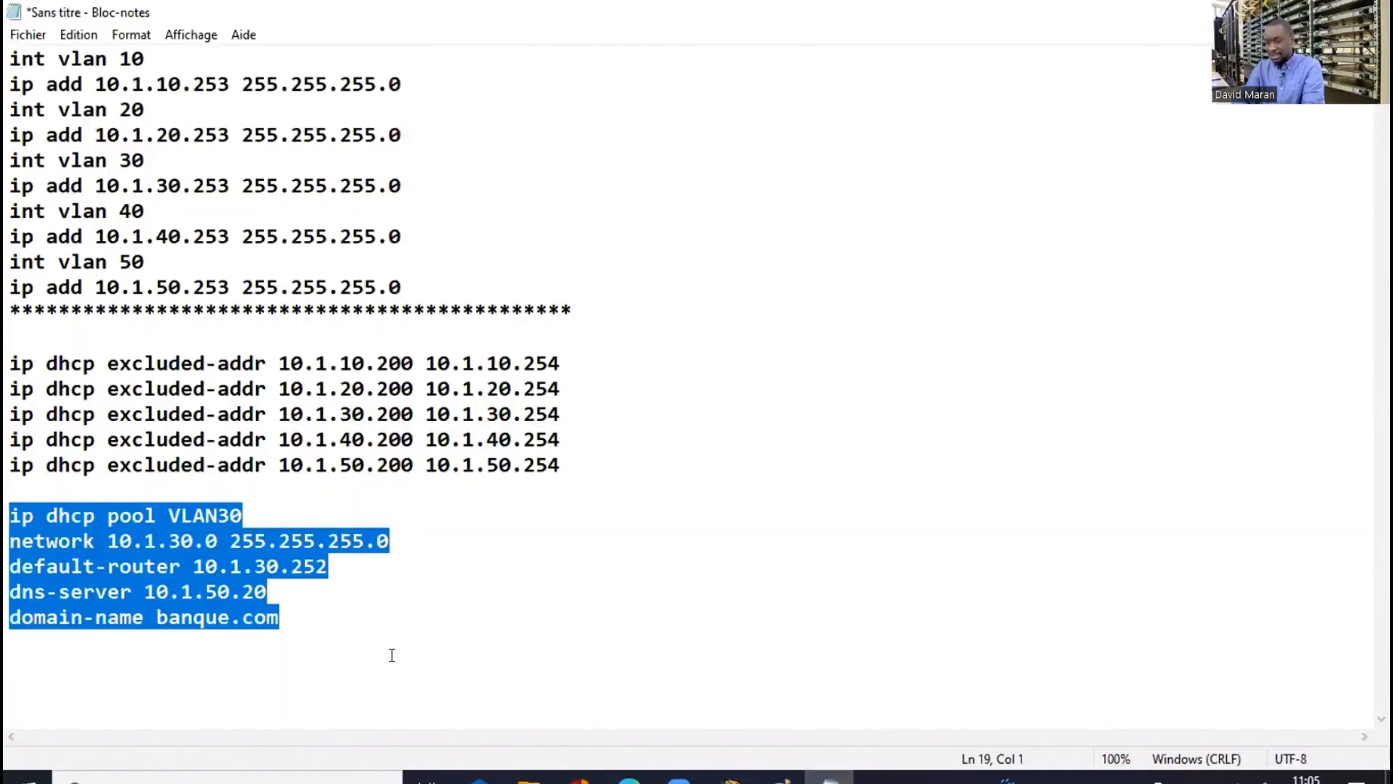
click(224, 517)
key(BackSpace)
text(4)
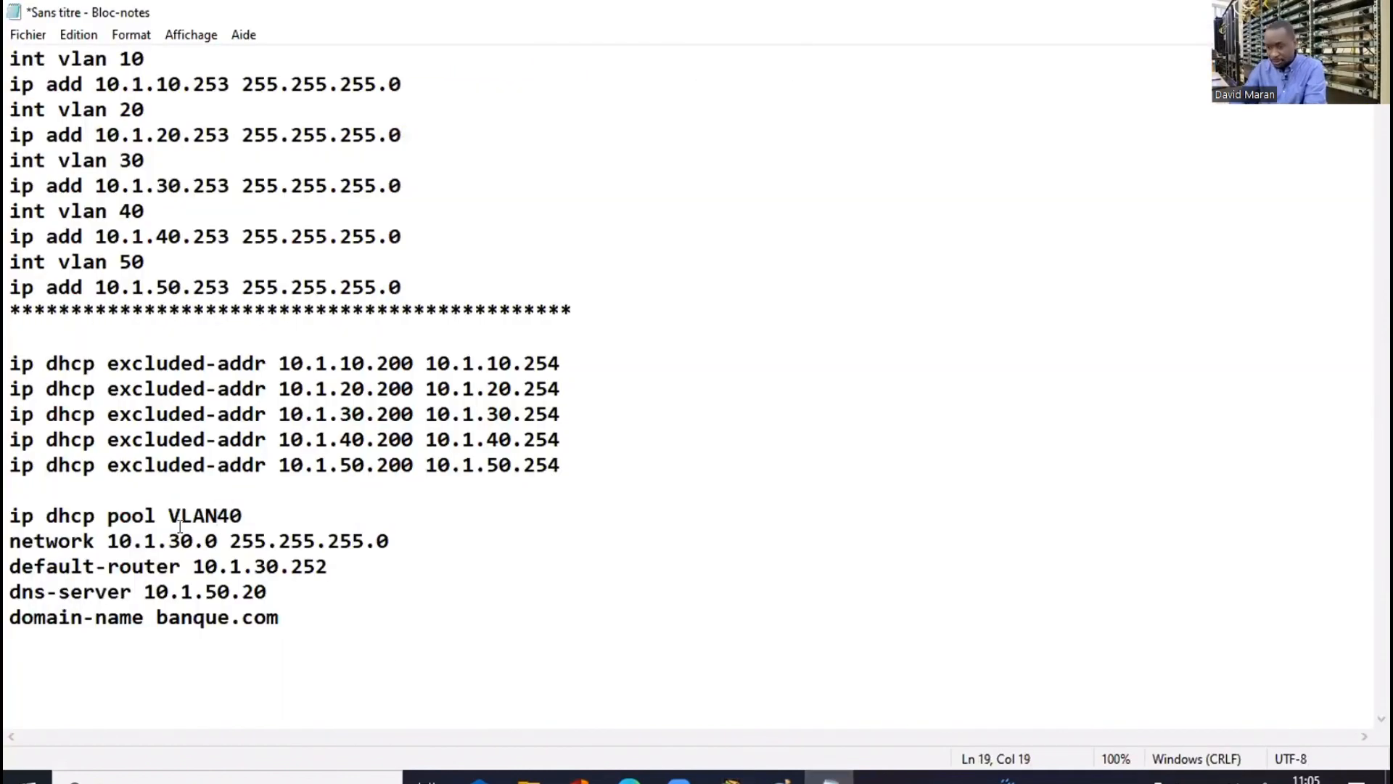
drag(180, 535, 168, 537)
text(4)
click(262, 563)
key(BackSpace)
text(4)
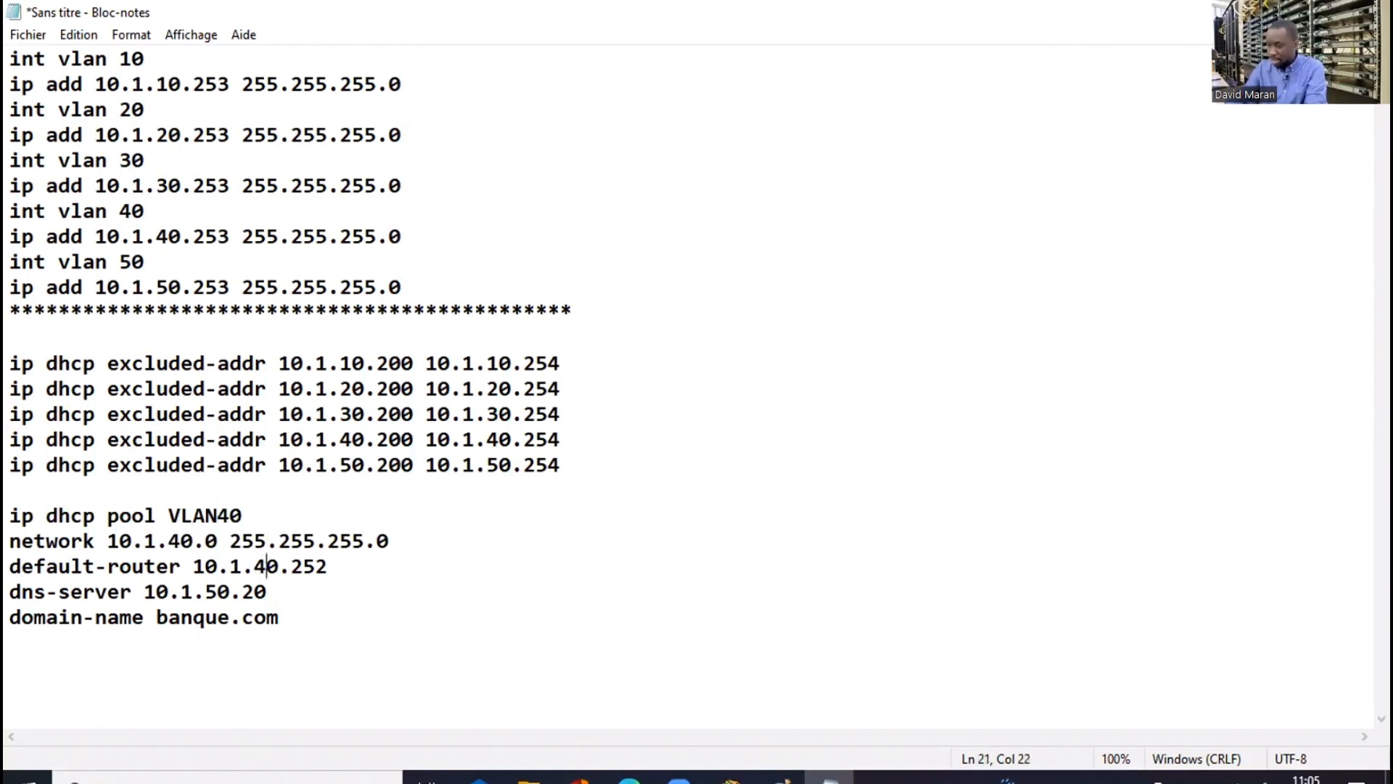
drag(279, 617, 10, 516)
key(super+c)
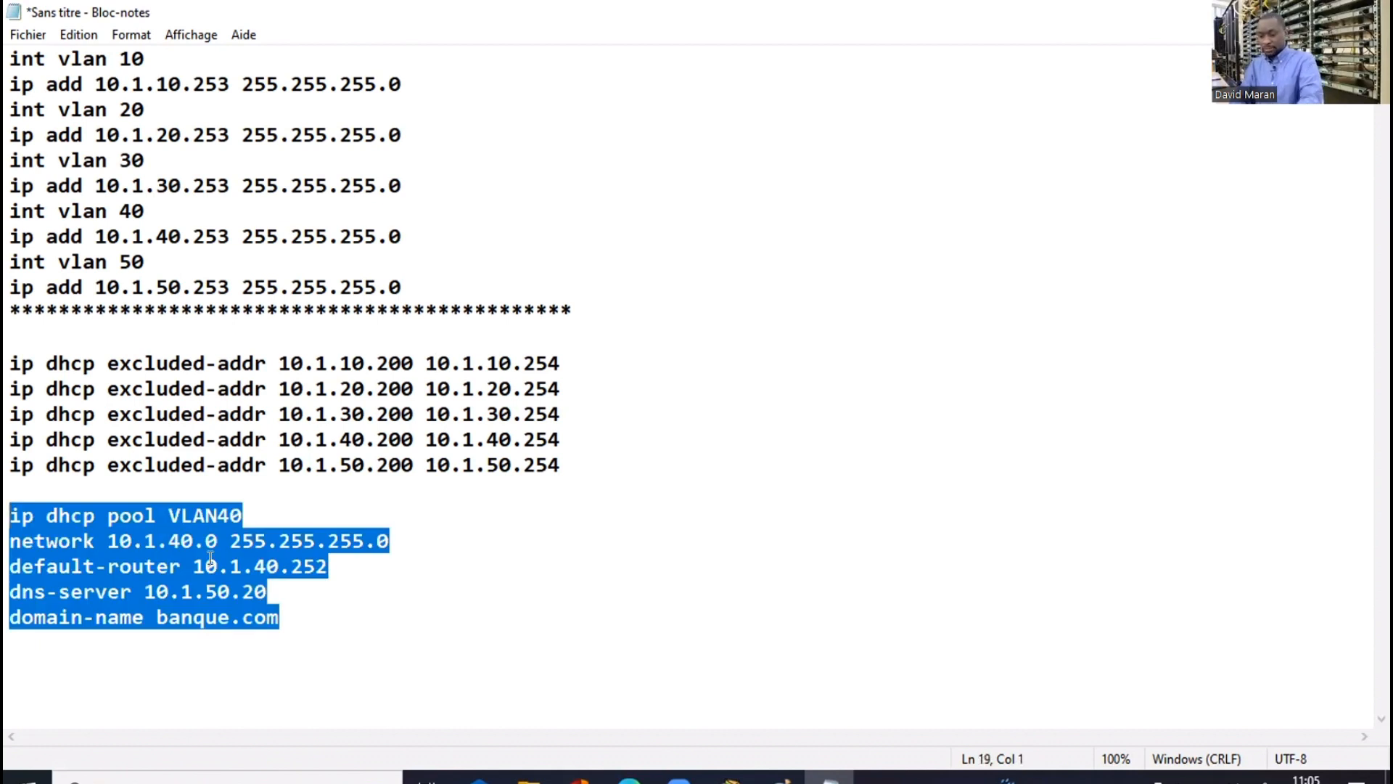
Paste the VLAN40 DHCP pool block into D2's CLI
click(1309, 11)
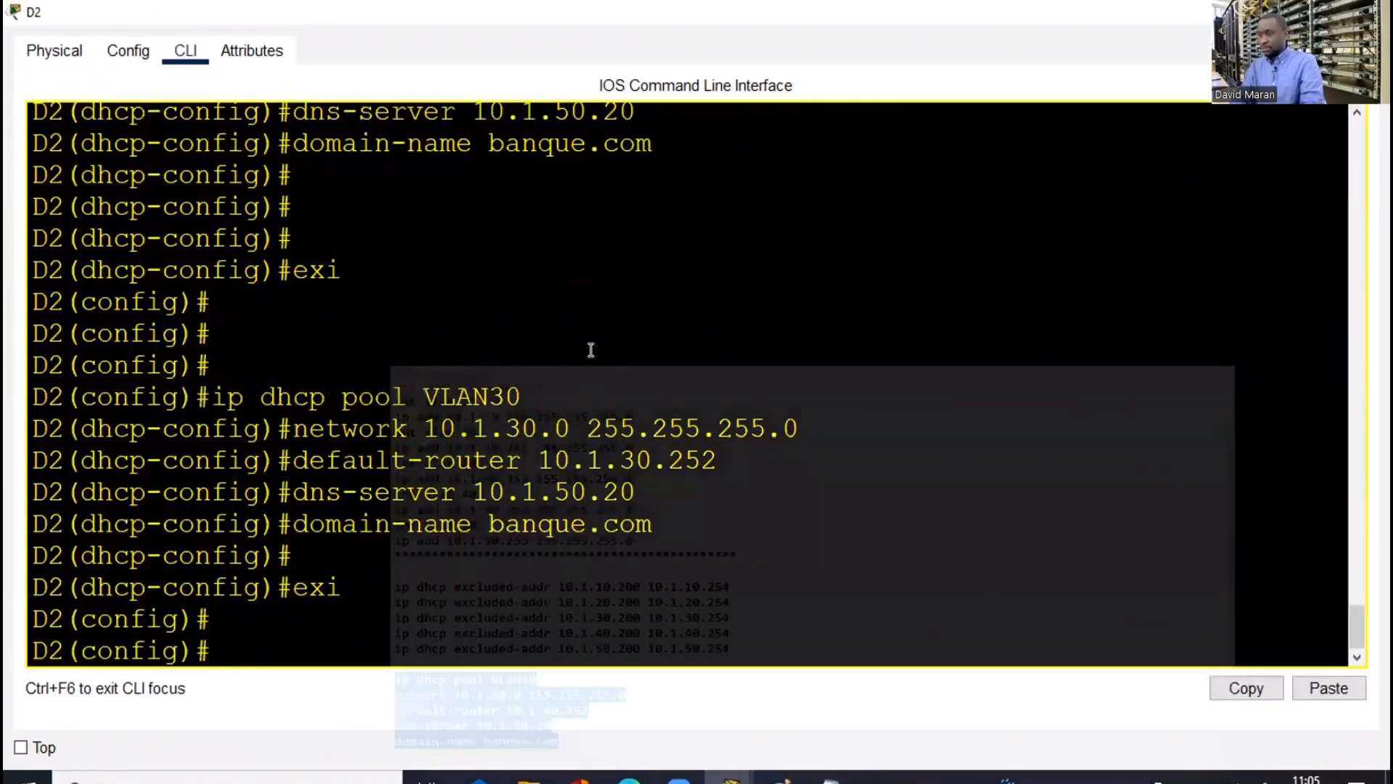
right_click(656, 393)
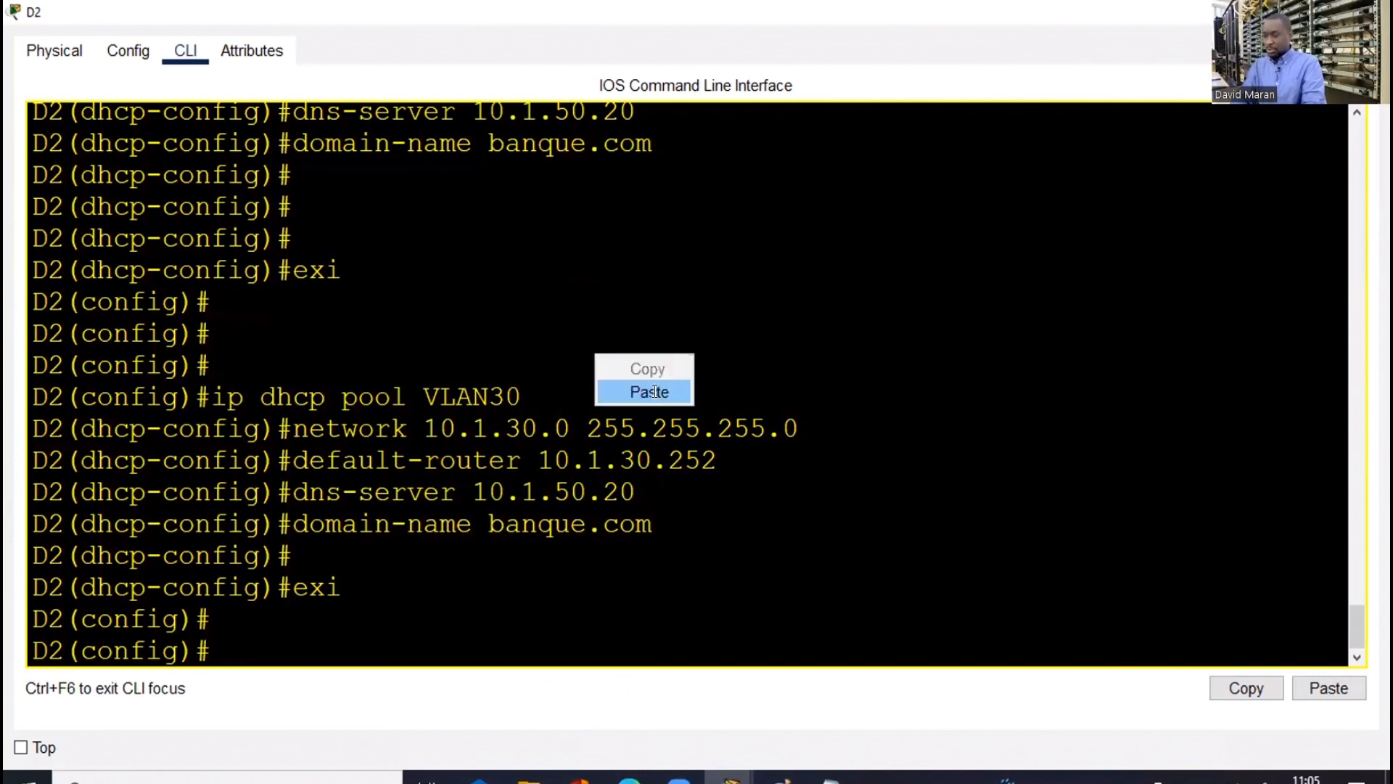
click(654, 391)
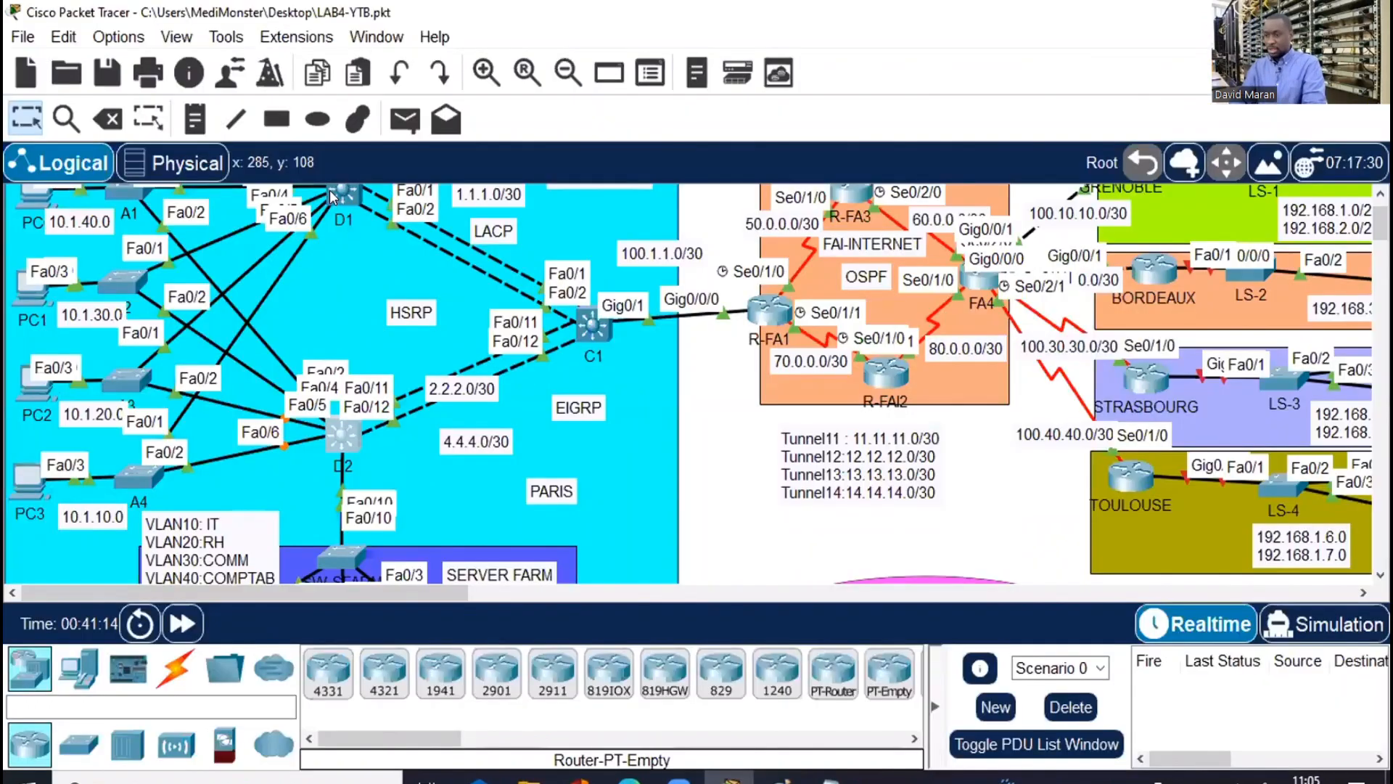
click(329, 189)
Paste the VLAN40 pool into D1's CLI with Ctrl+V and exit the pool configuration
click(973, 26)
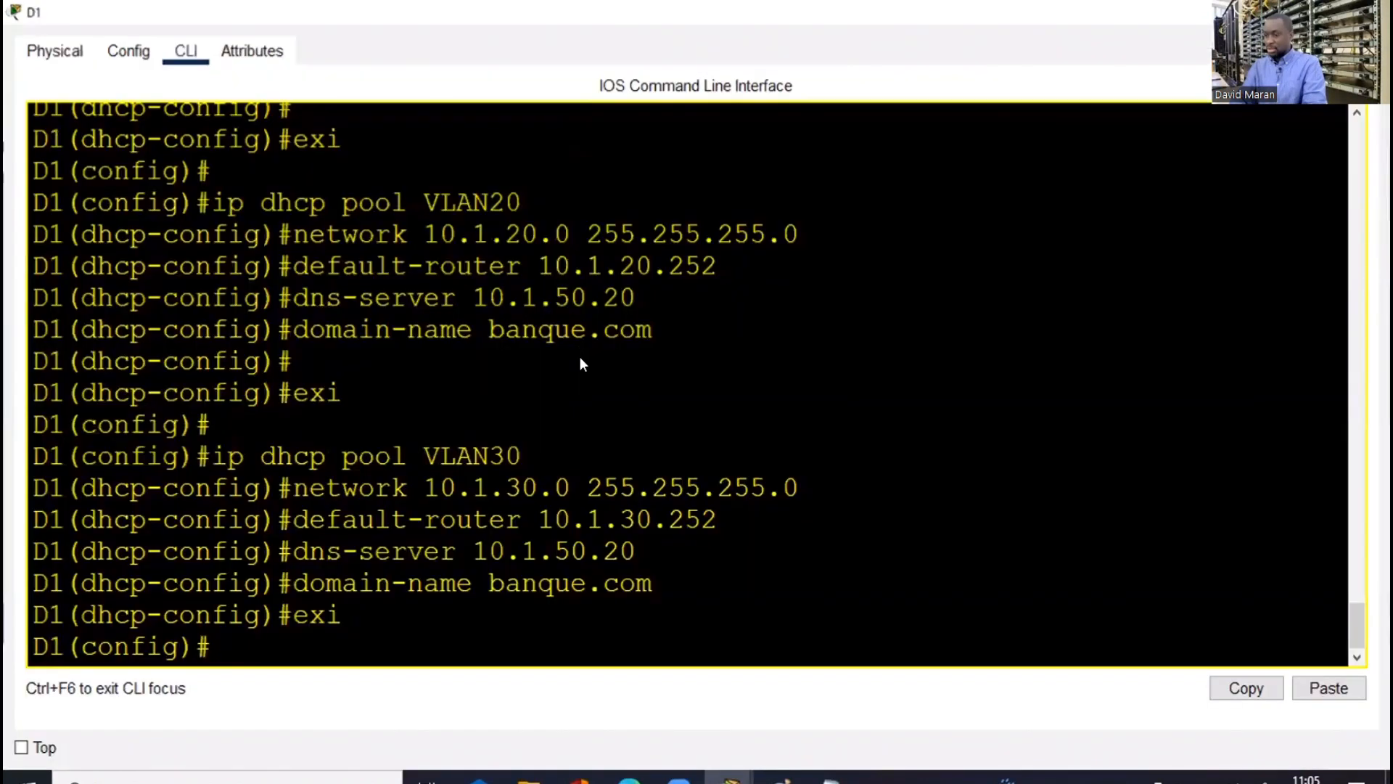
key(ctrl+v)
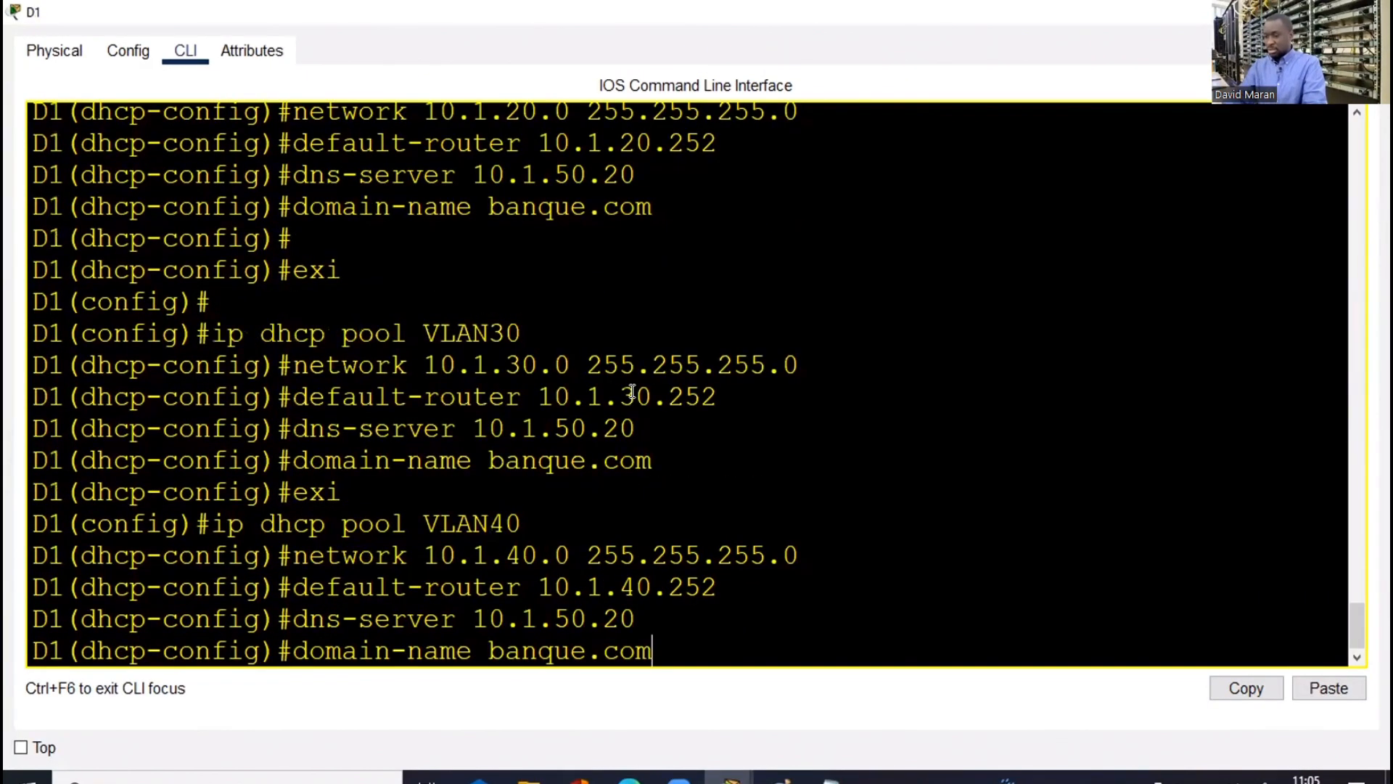
key(Return)
key(Return)
key(Return)
text(exi)
key(Return)
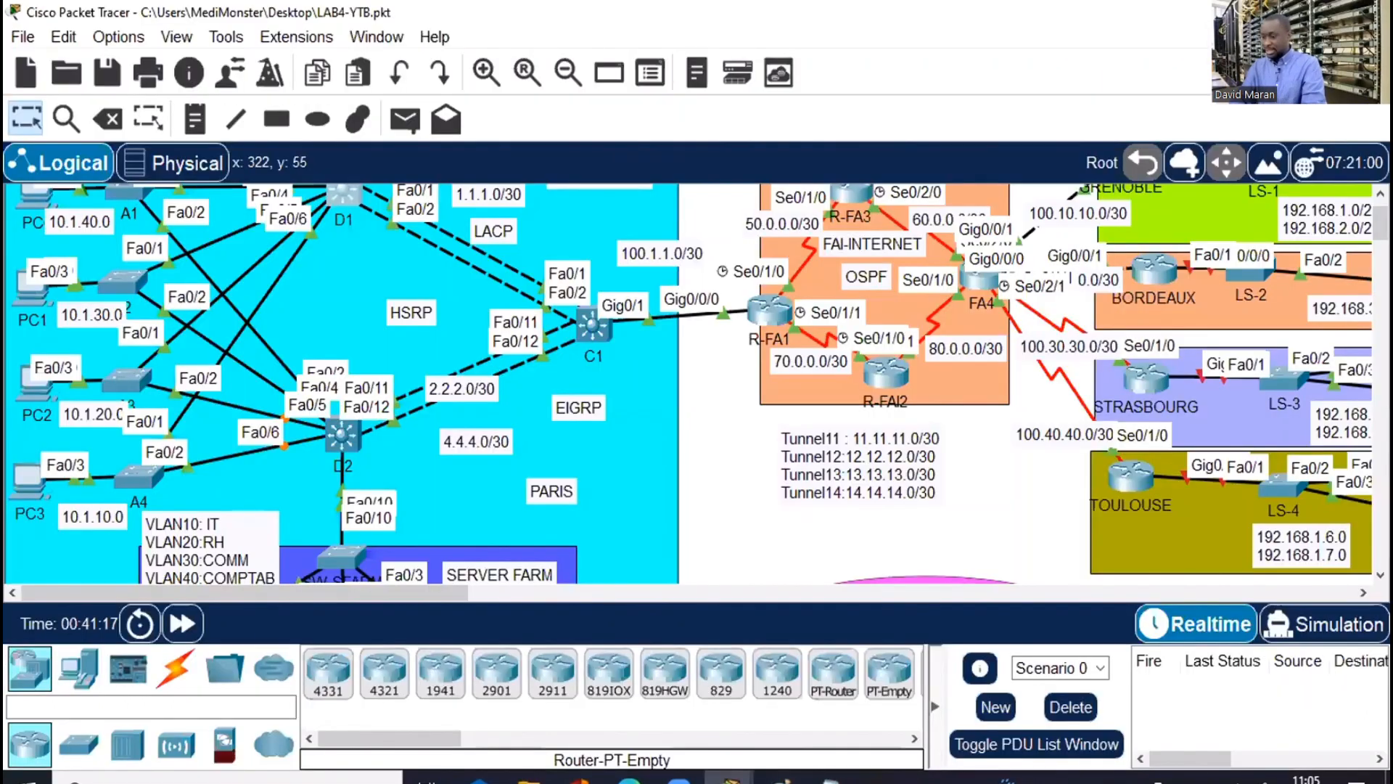
Edit the Notepad pool block to VLAN50, network 10.1.50.0, default-router 10.1.50.252, and select it
click(829, 778)
click(423, 587)
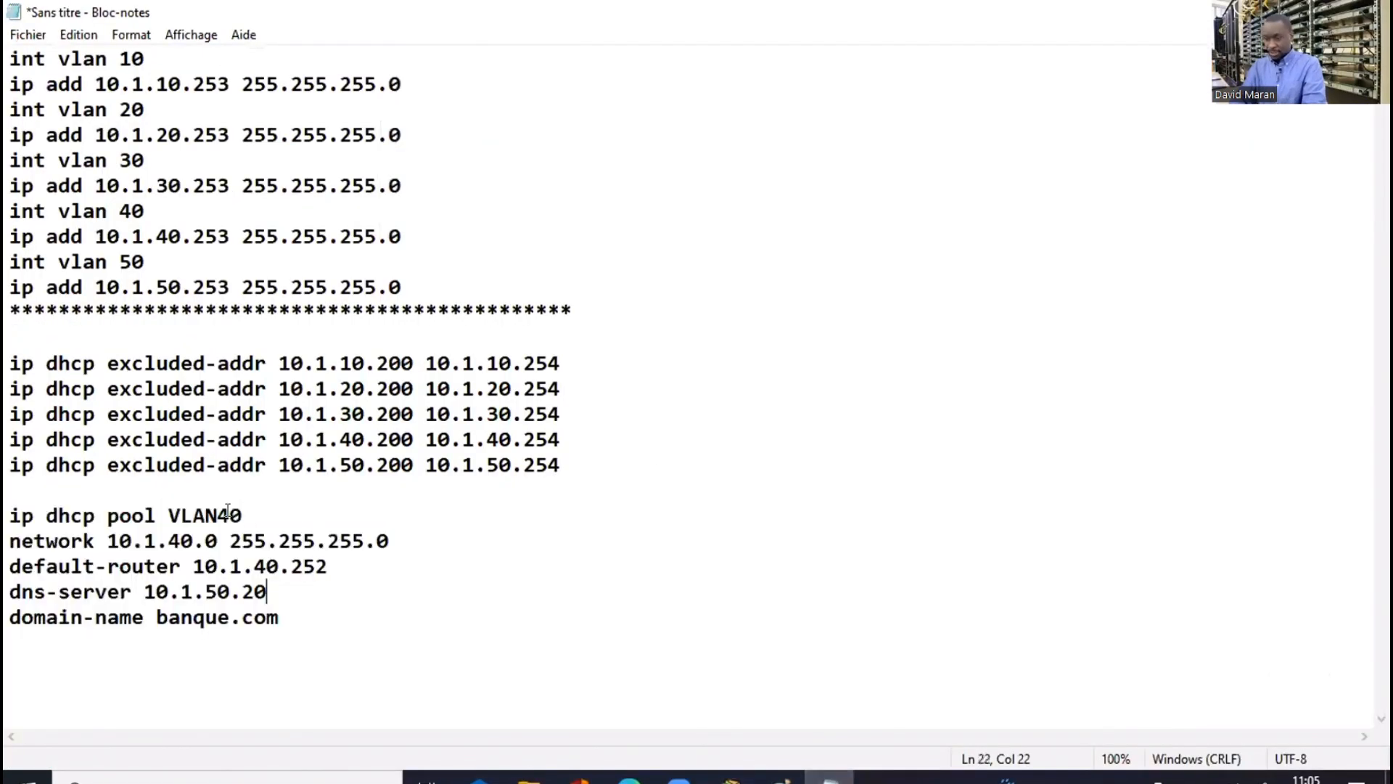
click(228, 514)
key(BackSpace)
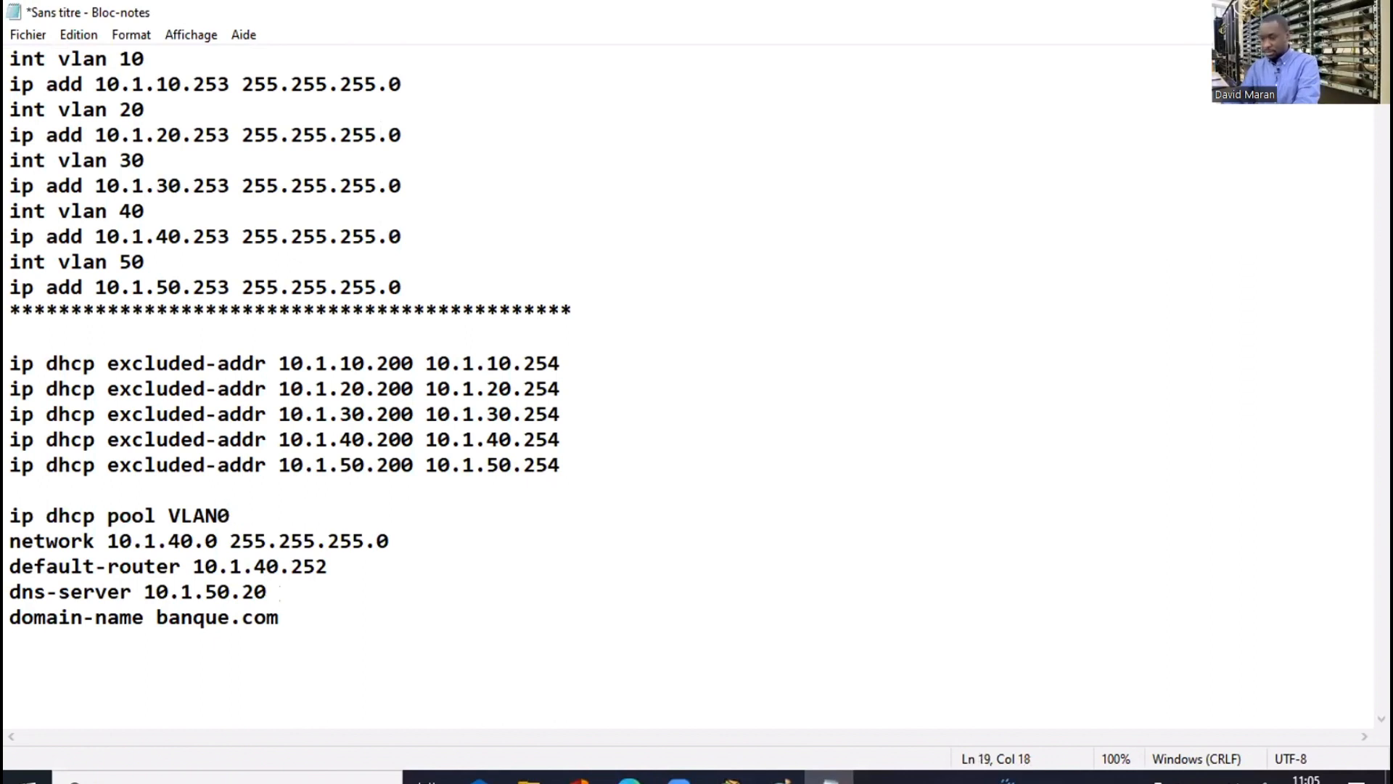
text(5)
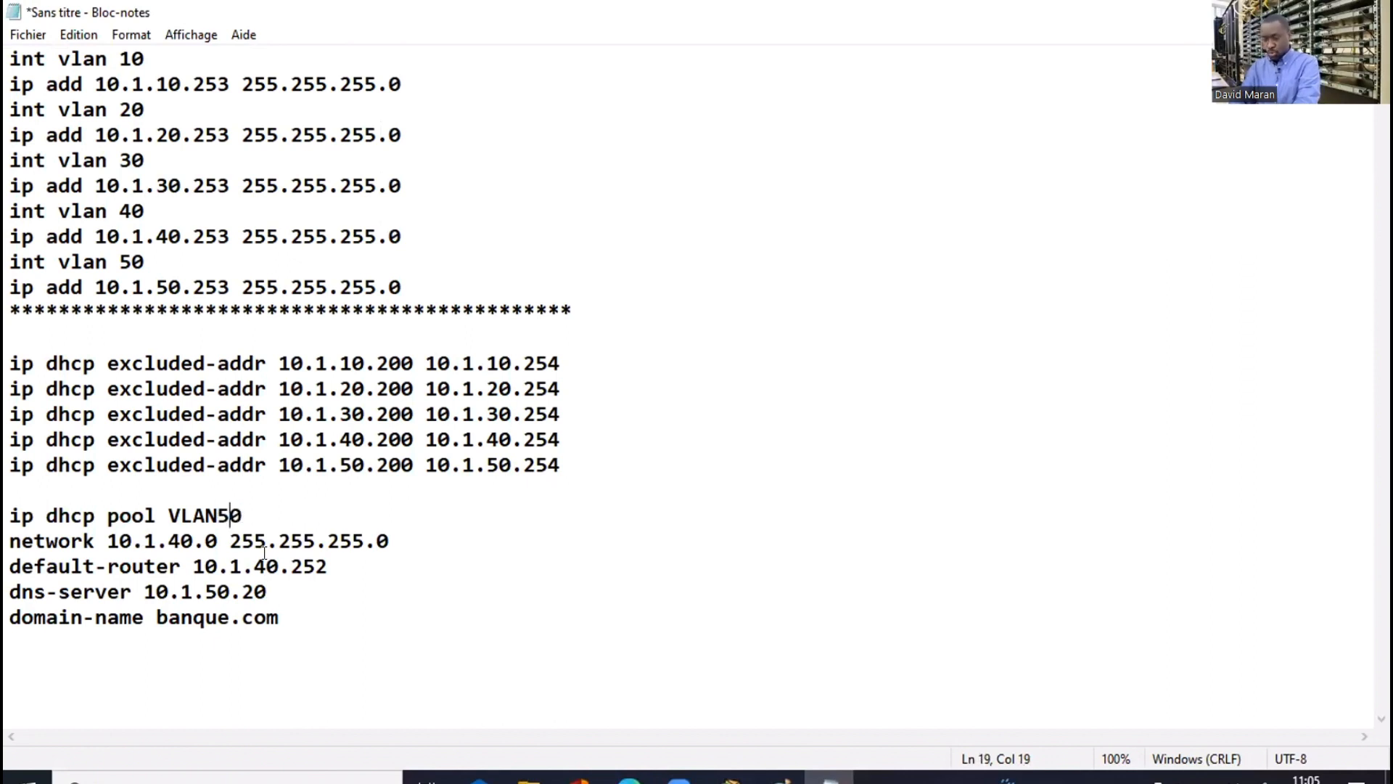
click(178, 539)
key(BackSpace)
text(5)
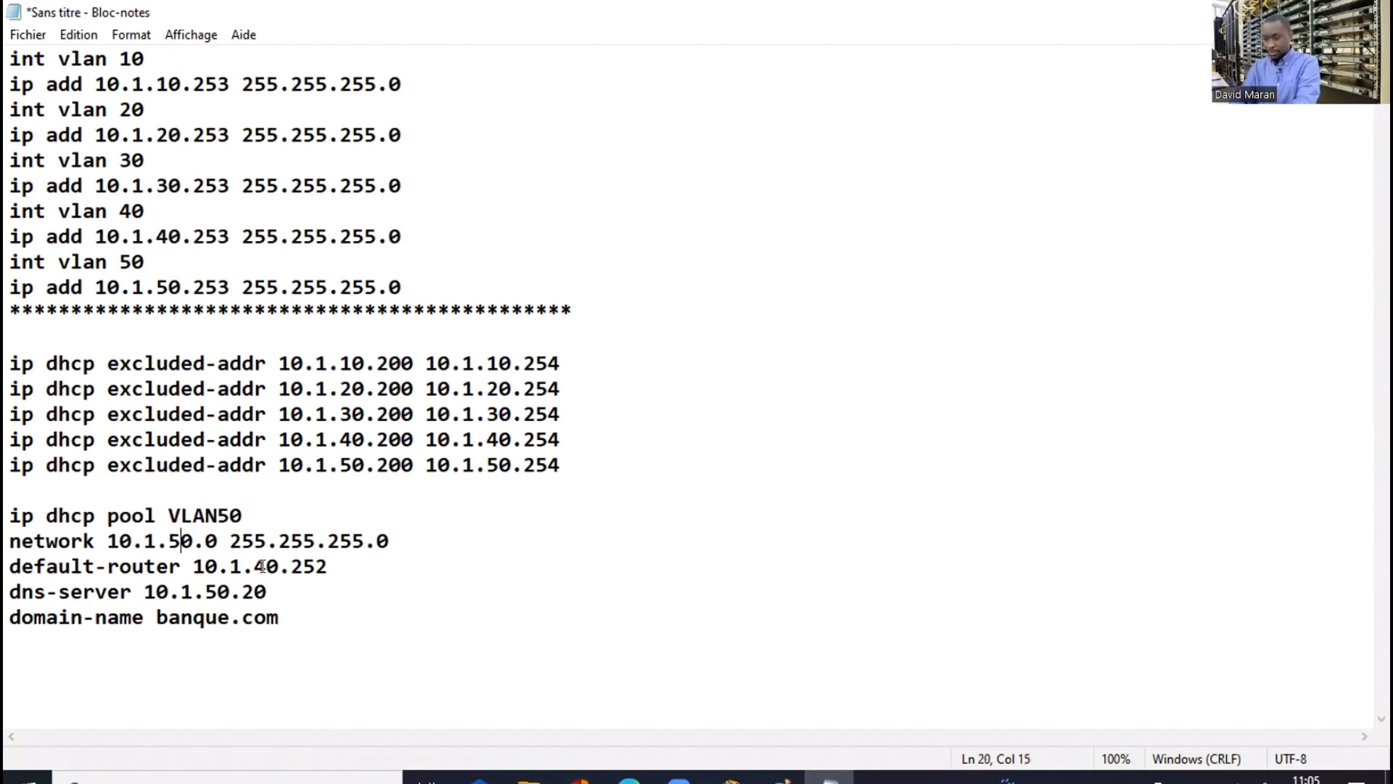
click(263, 566)
key(BackSpace)
text(5)
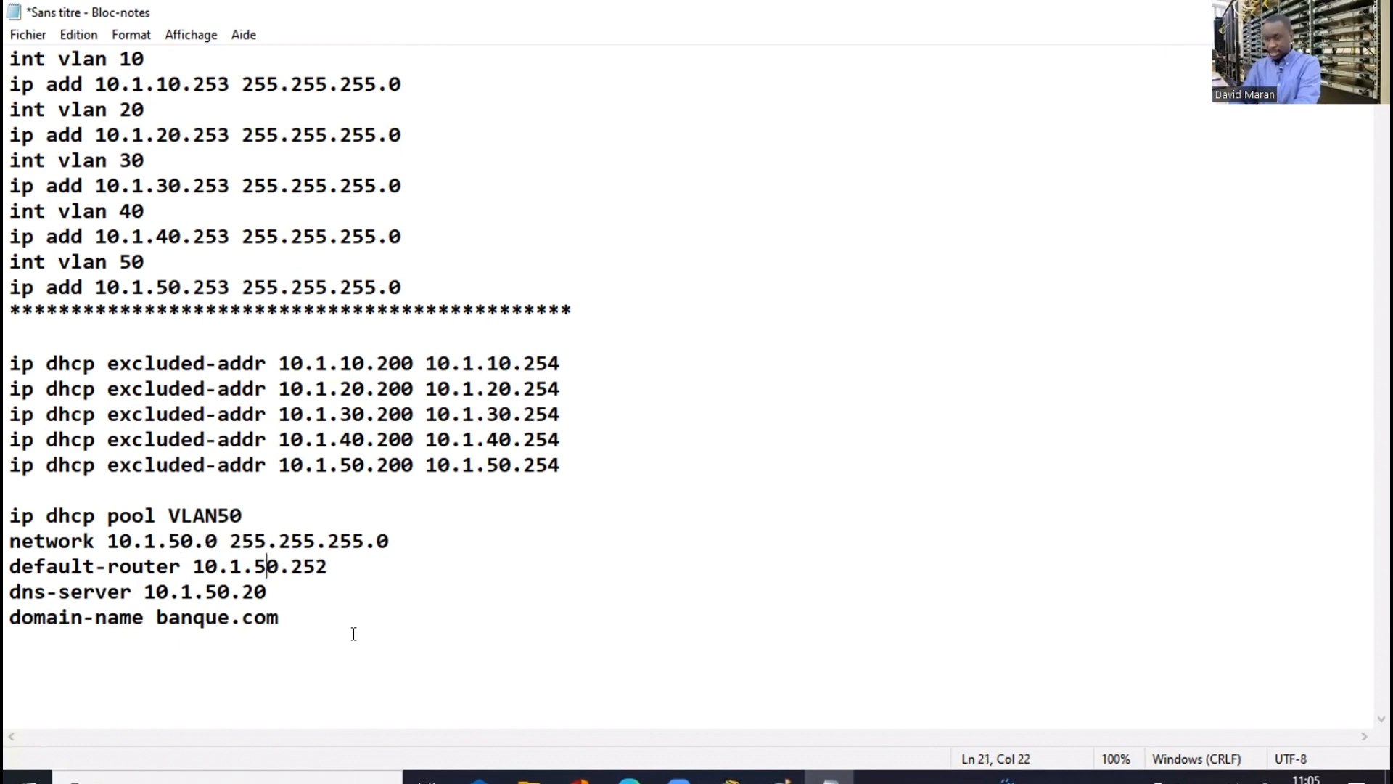
drag(278, 618, 11, 507)
key(super+c)
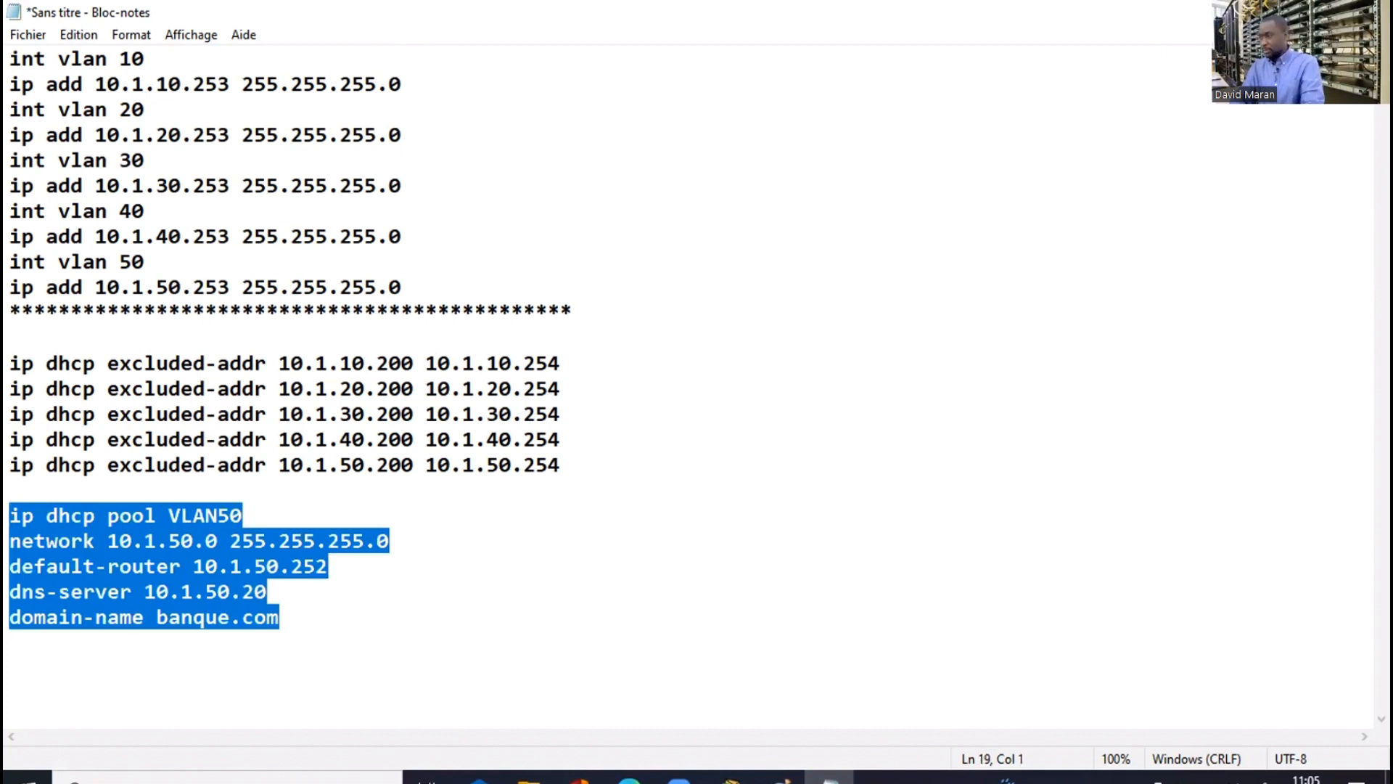
Paste the VLAN50 DHCP pool commands into D1's CLI
key(alt+Tab)
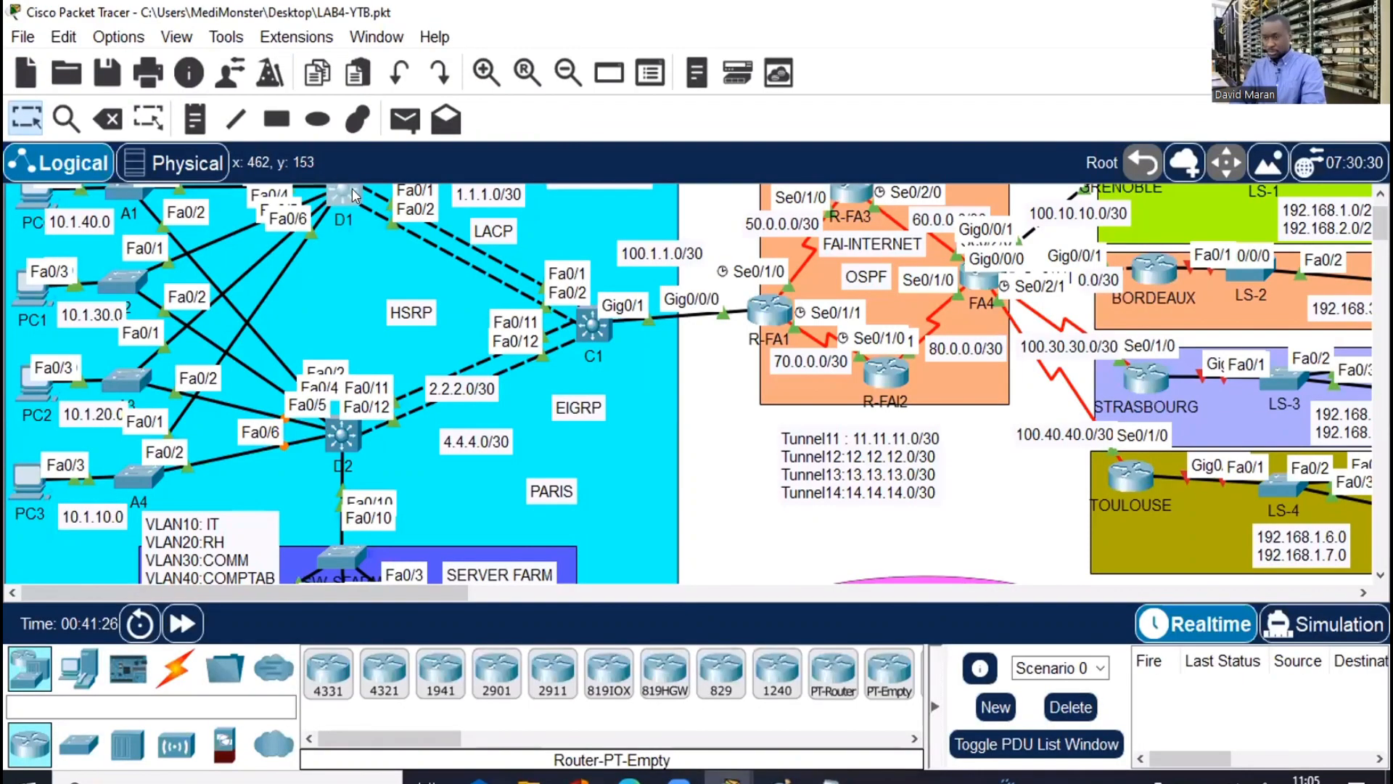
click(355, 198)
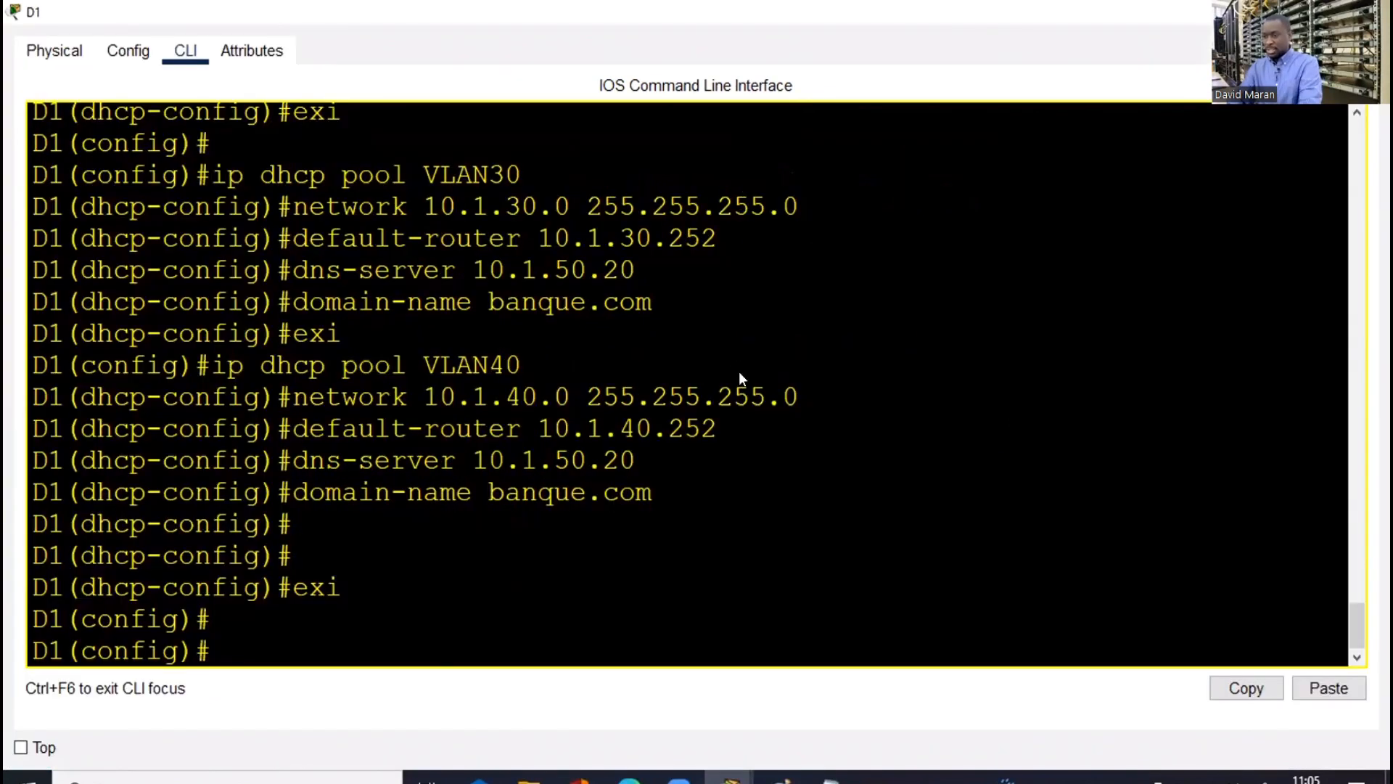
key(Return)
key(Return)
right_click(740, 373)
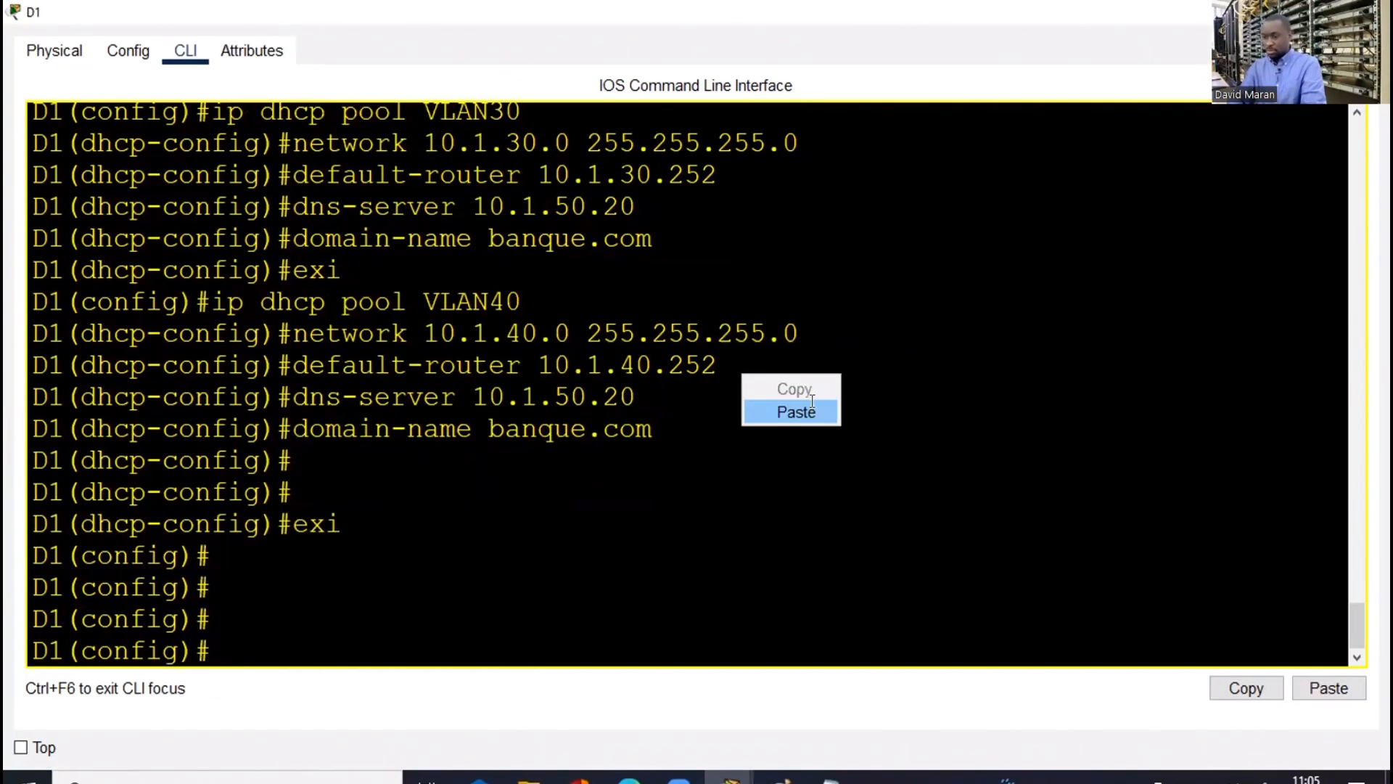
click(811, 401)
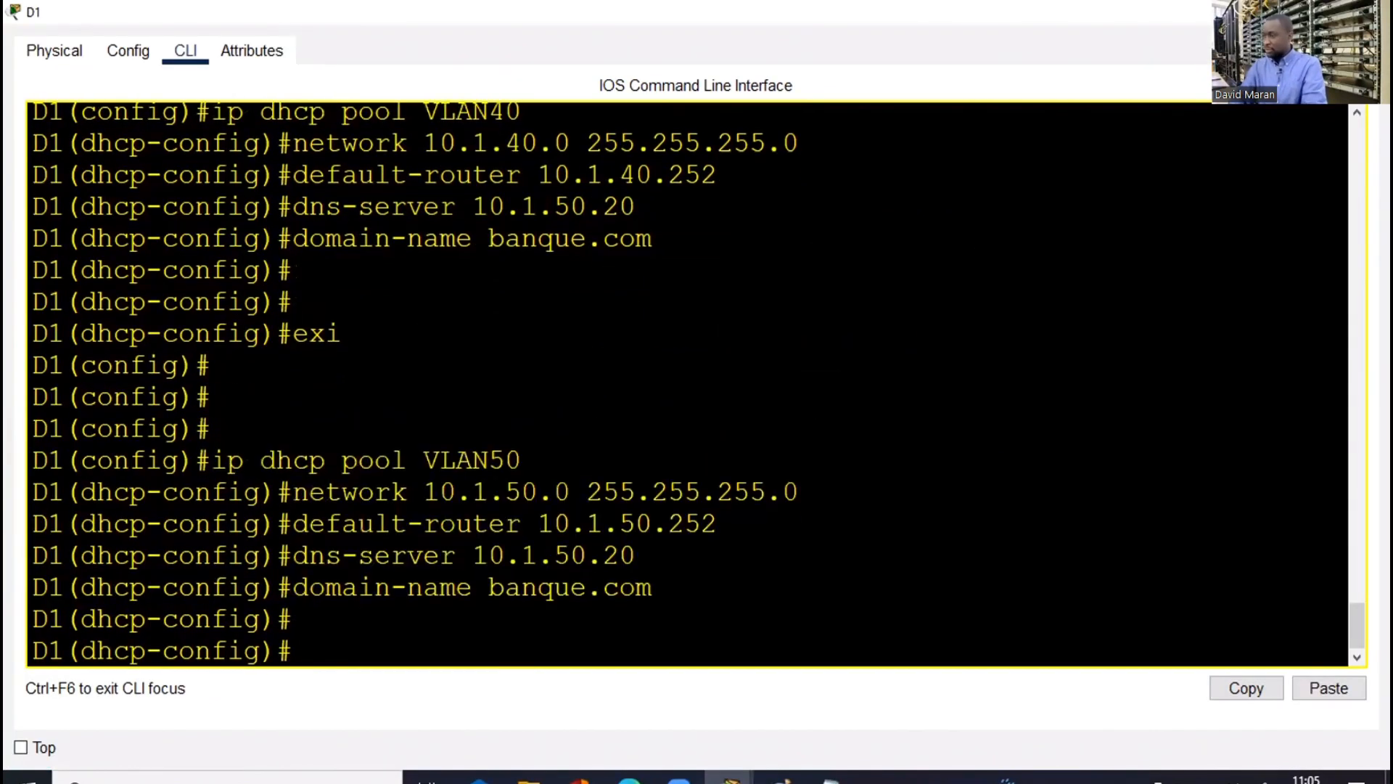
key(alt+F4)
On D2, exit the VLAN40 pool and paste the VLAN50 DHCP pool commands
click(337, 429)
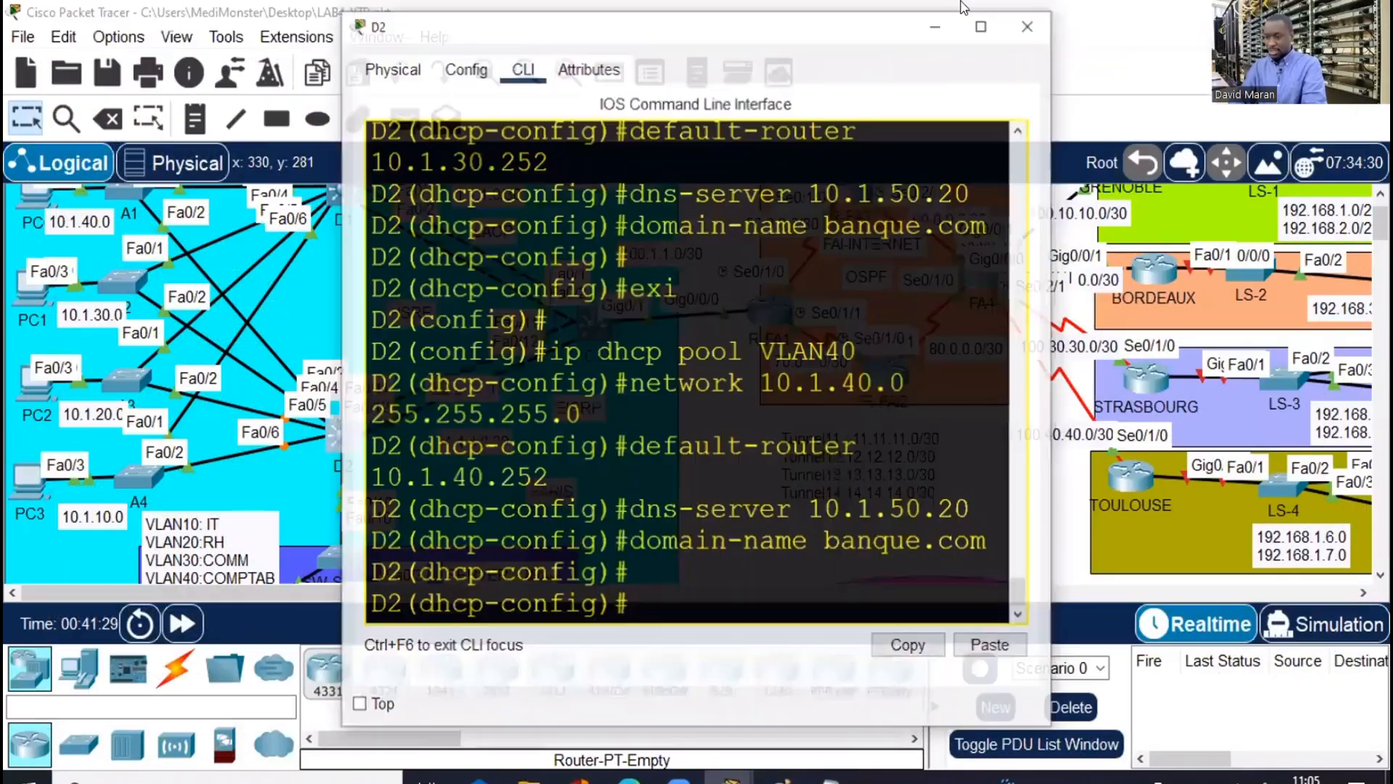
key(Return)
key(super+Up)
text(e)
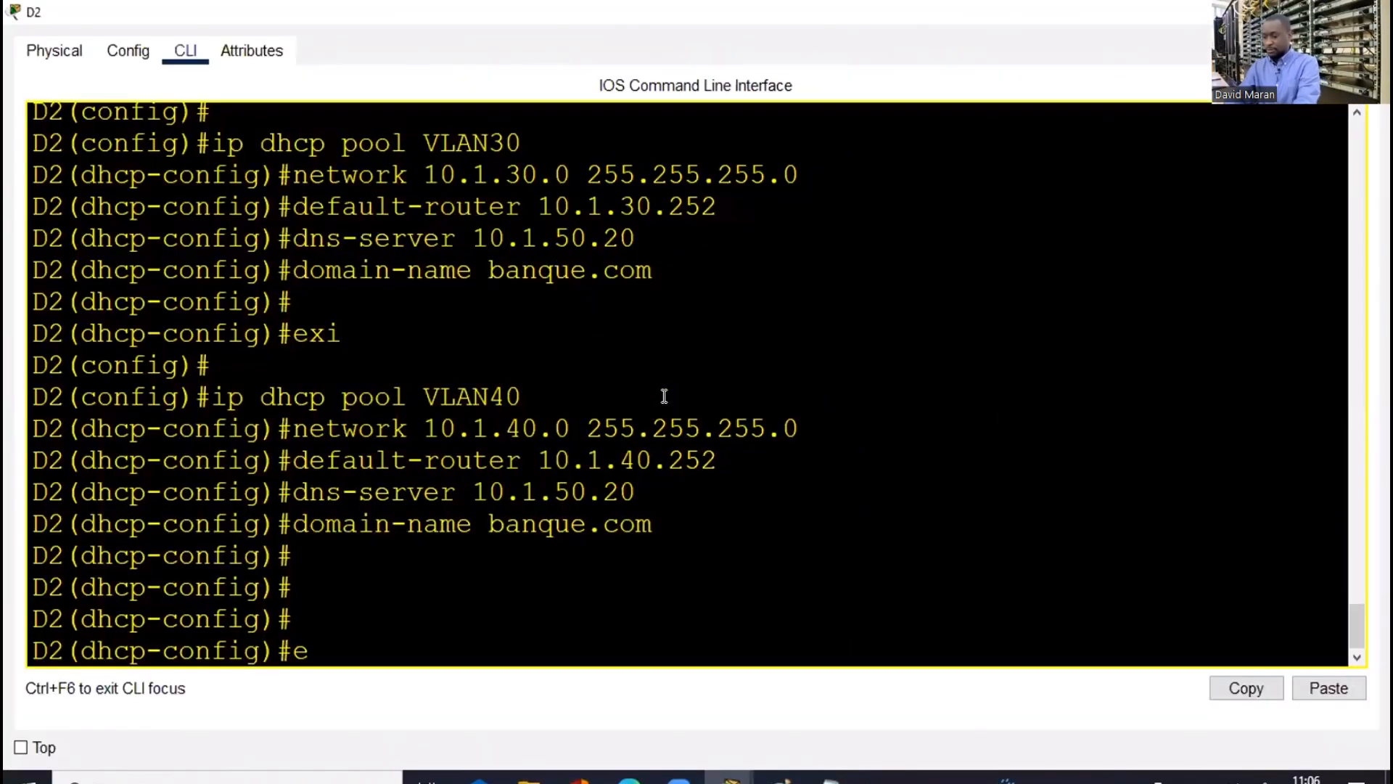
text(xi)
key(Return)
key(Return)
key(Return)
right_click(664, 401)
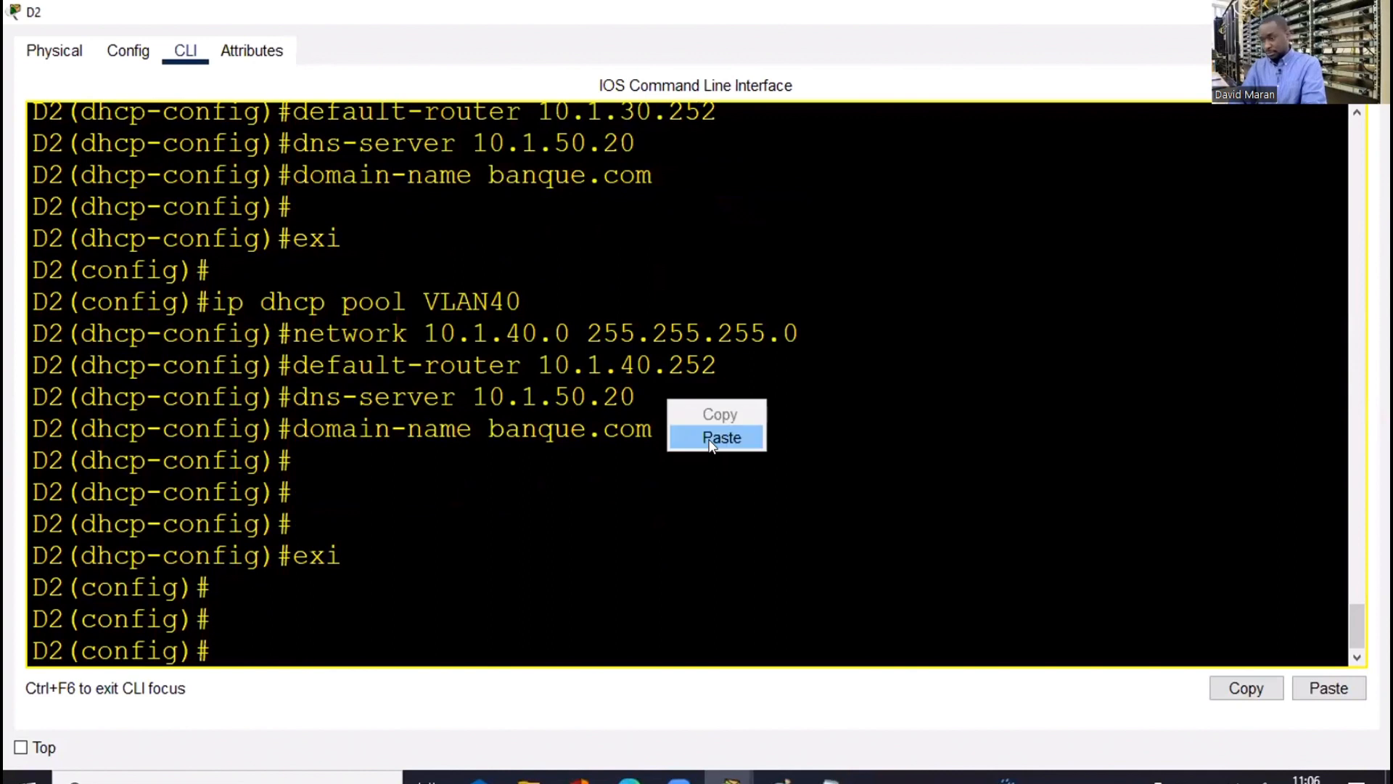
click(708, 437)
key(Return)
key(Return)
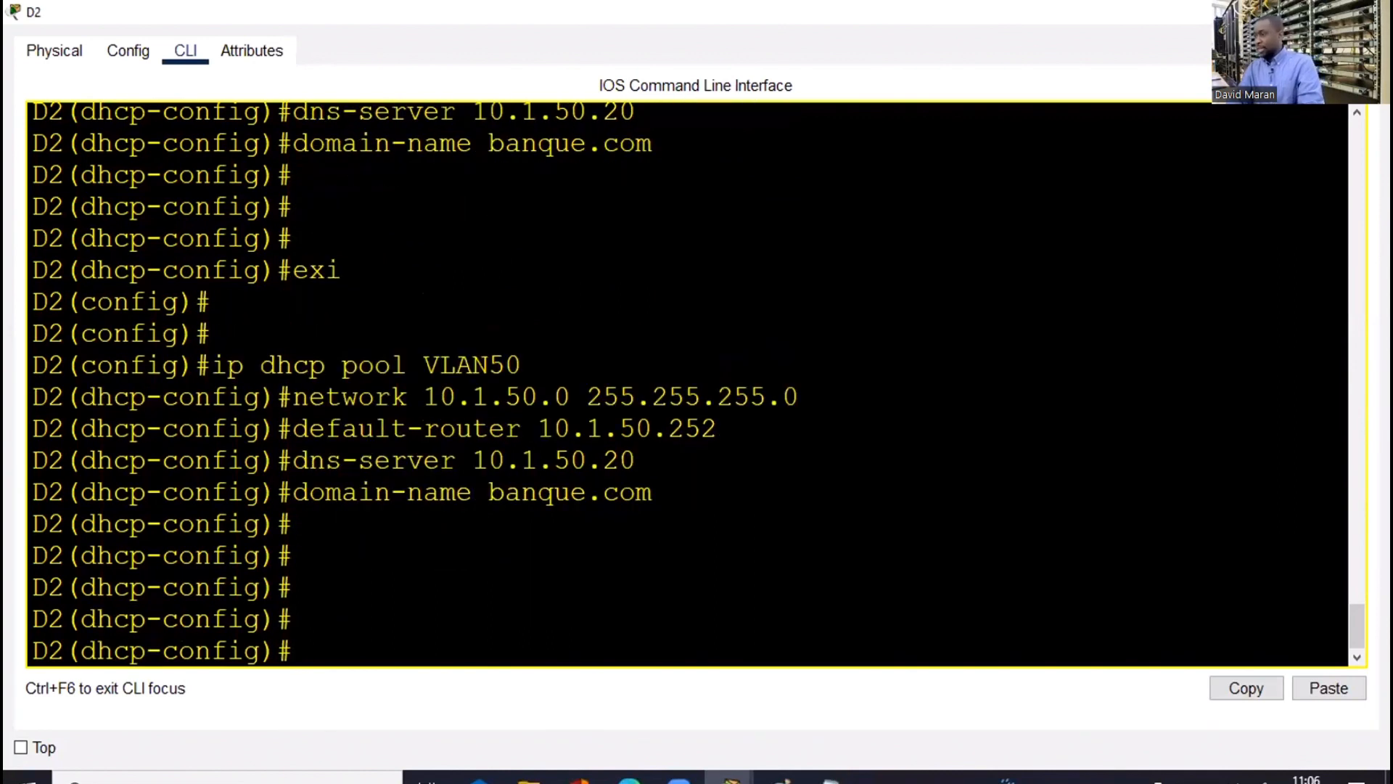
key(alt+Tab)
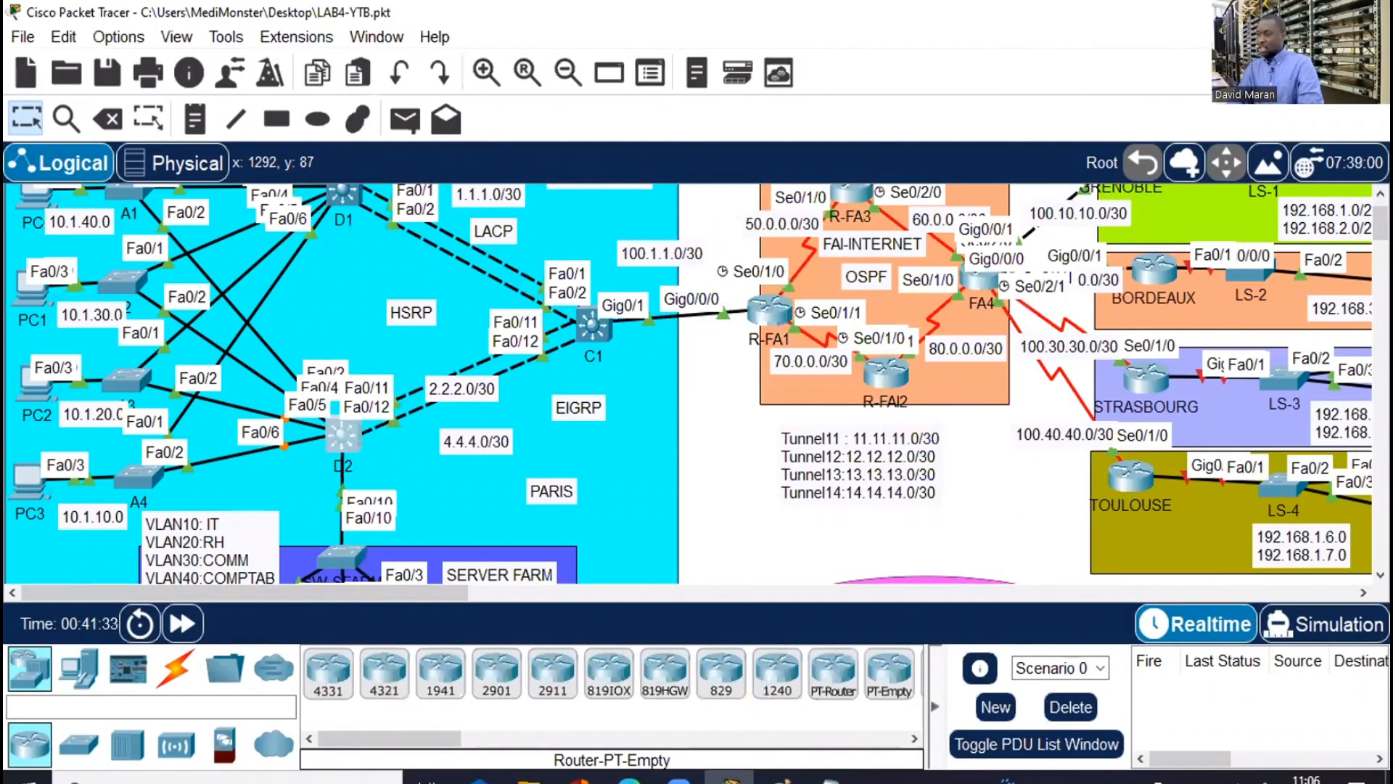
Move the red HSRP note slightly up and left within the Paris area
scroll(696, 385, down, 3)
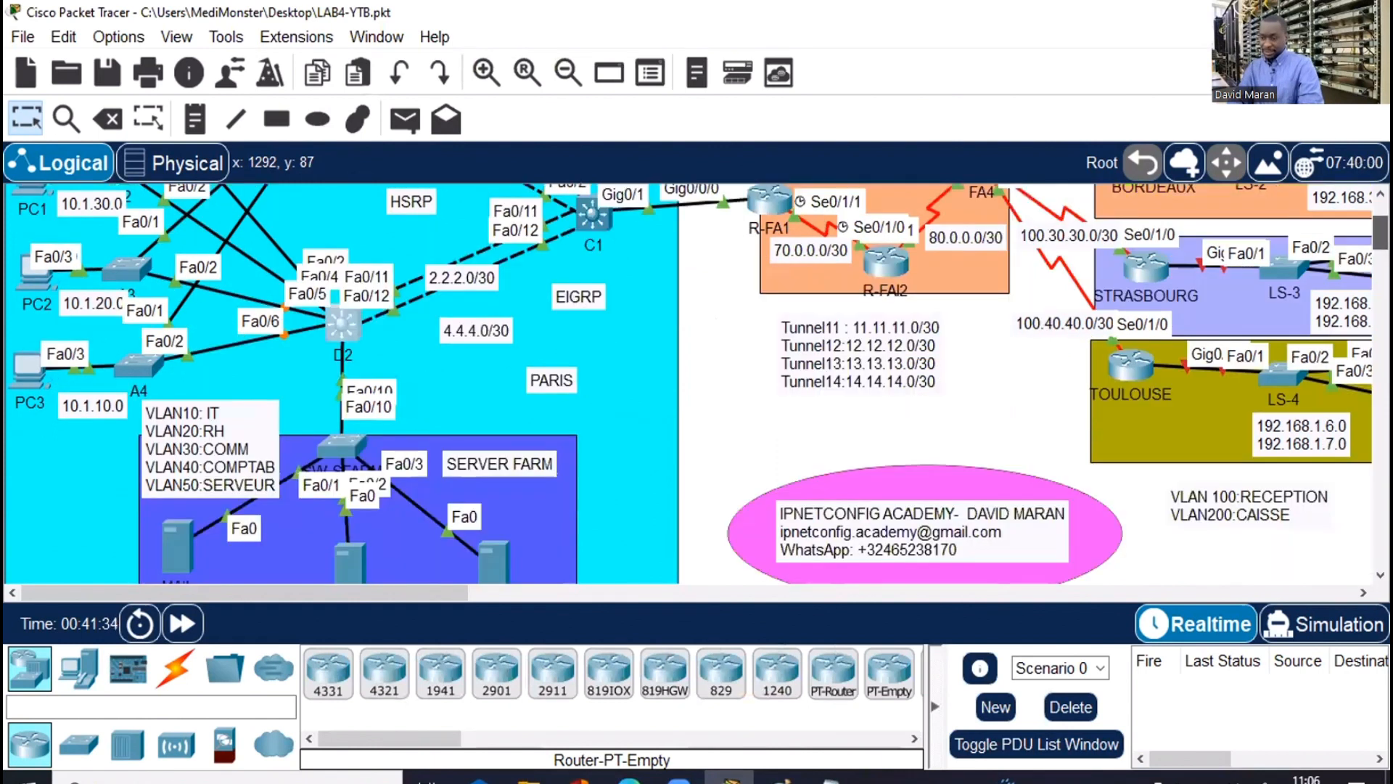
scroll(697, 384, up, 1)
scroll(341, 385, up, 4)
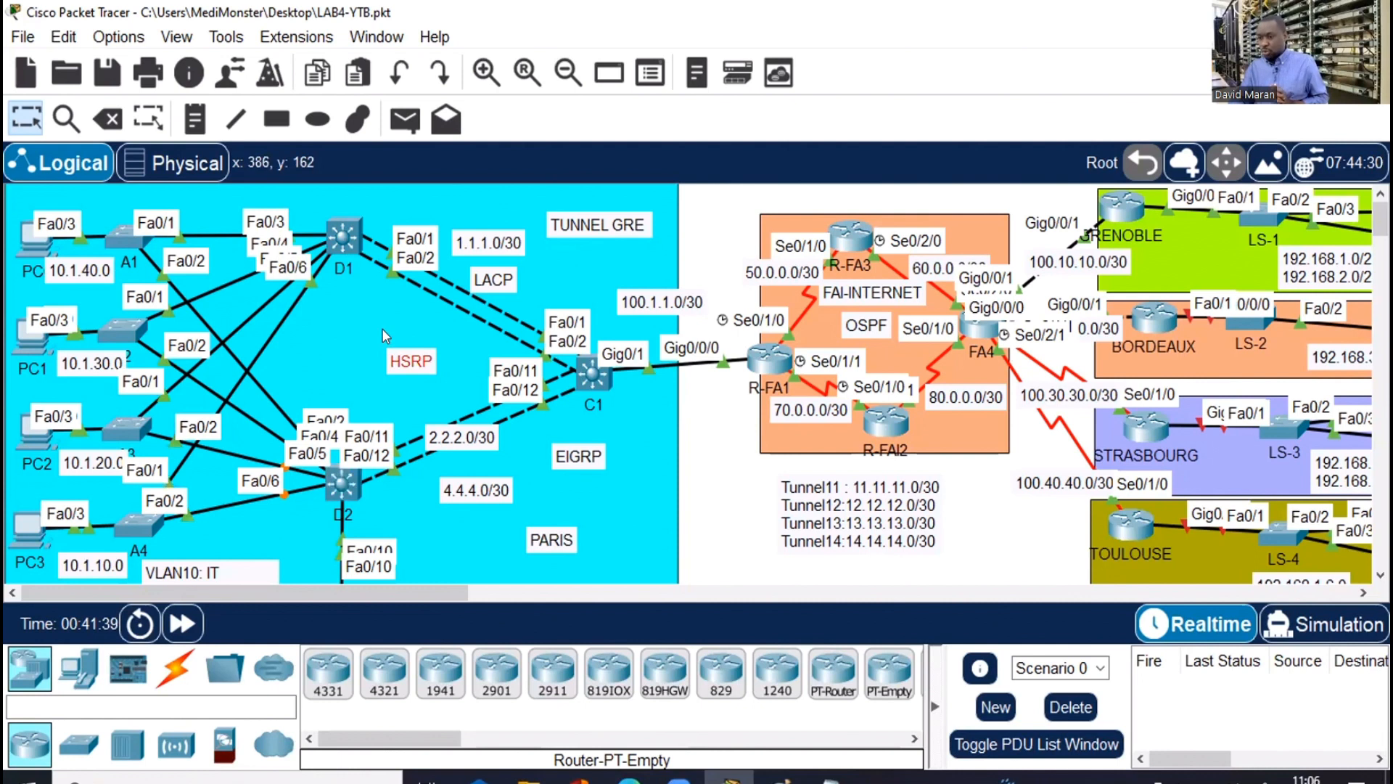
drag(385, 336, 421, 372)
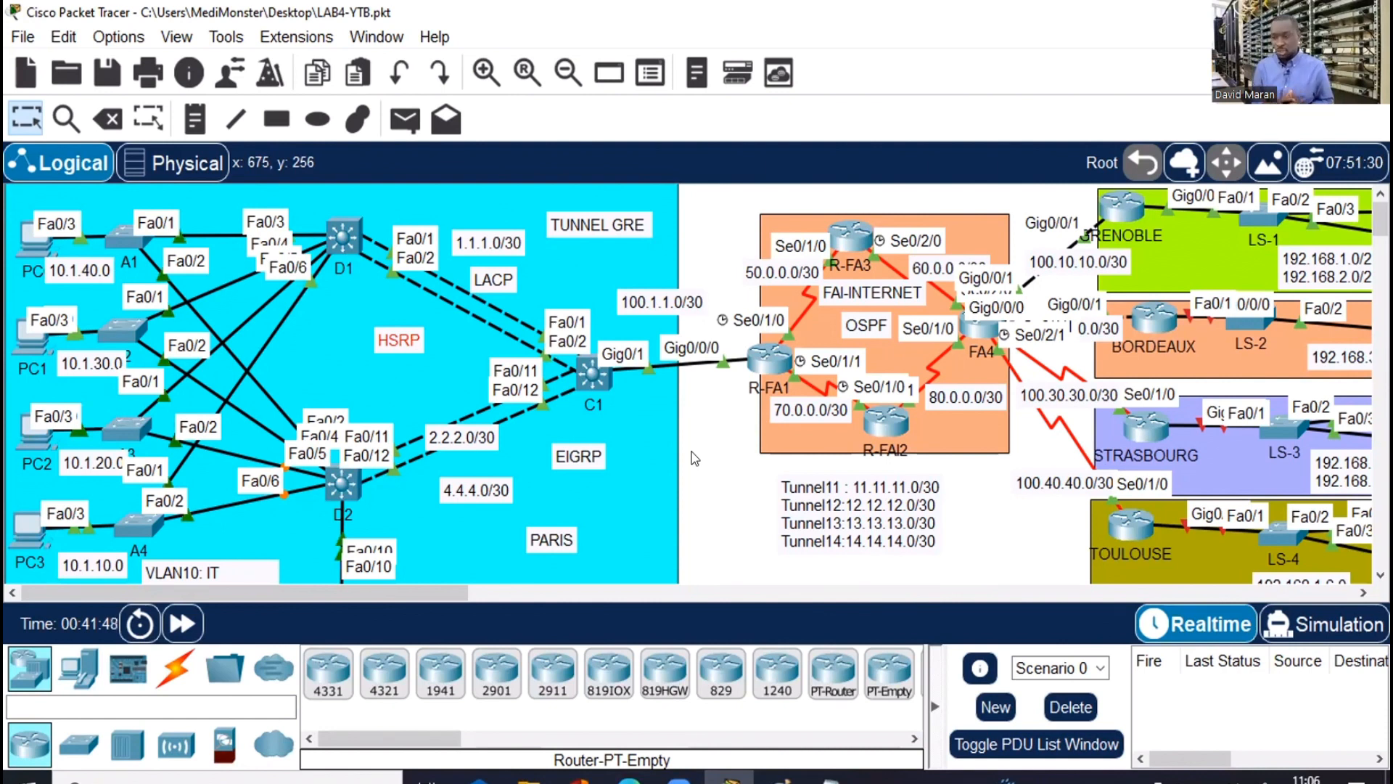
On D1, leave the pool configuration and run 'do sh ip int br | e una'
click(349, 237)
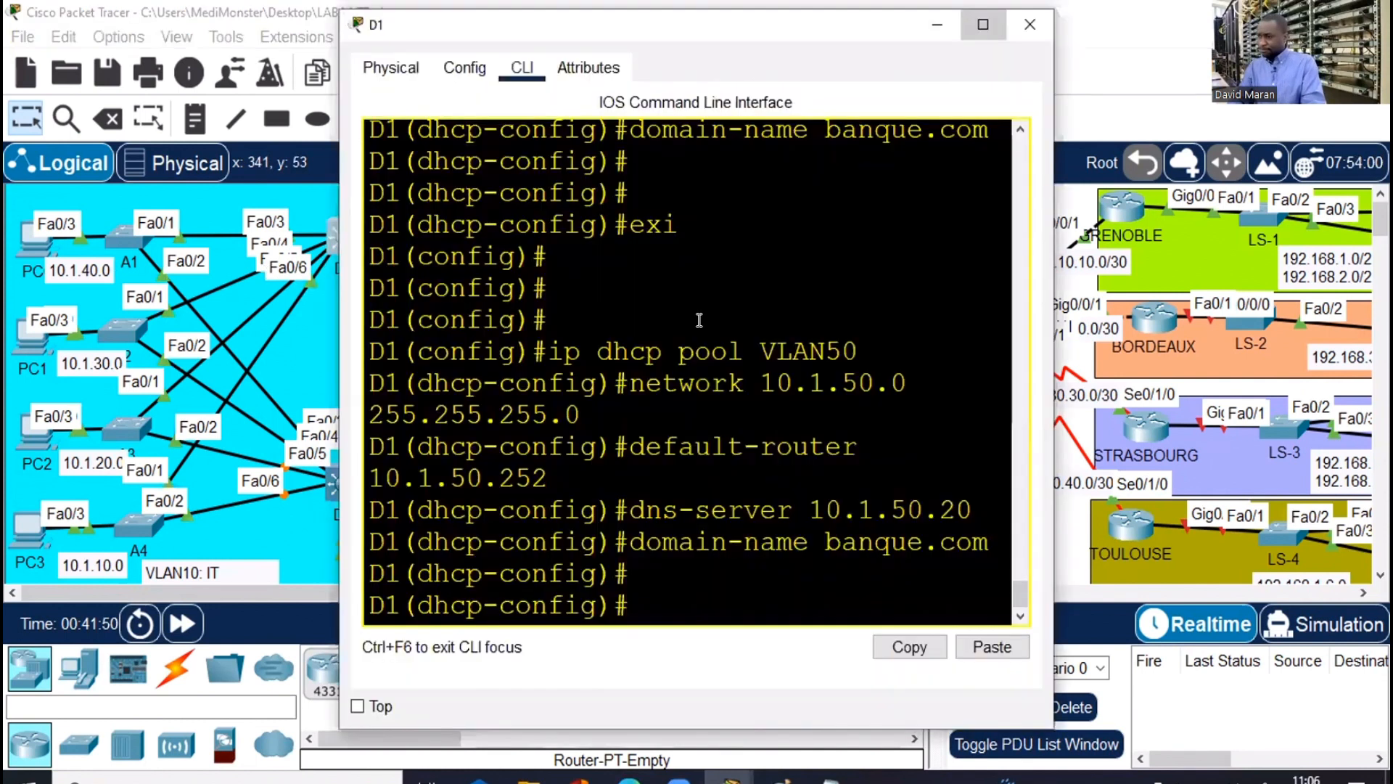
key(super+Up)
key(Return)
text(exi)
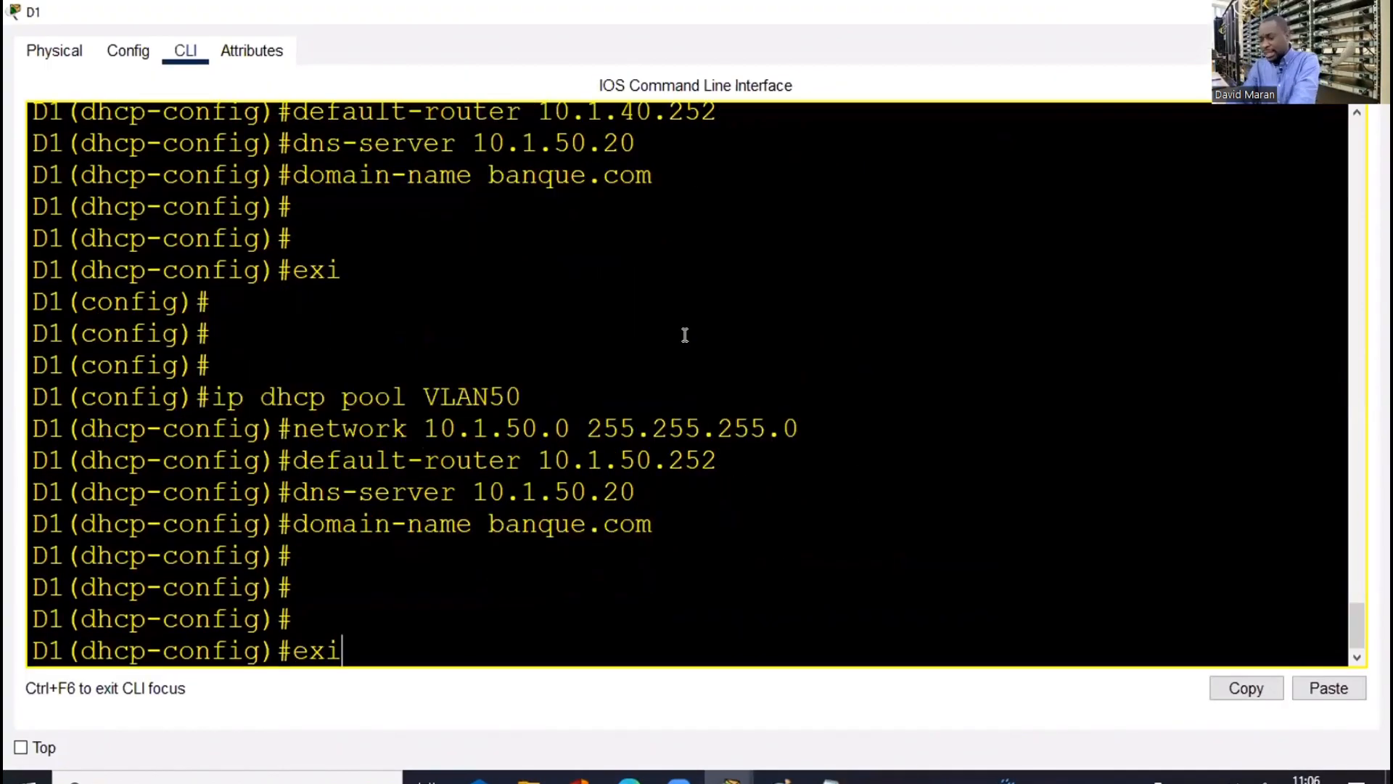
key(Return)
key(Return)
key(Return)
key(Return)
key(Return)
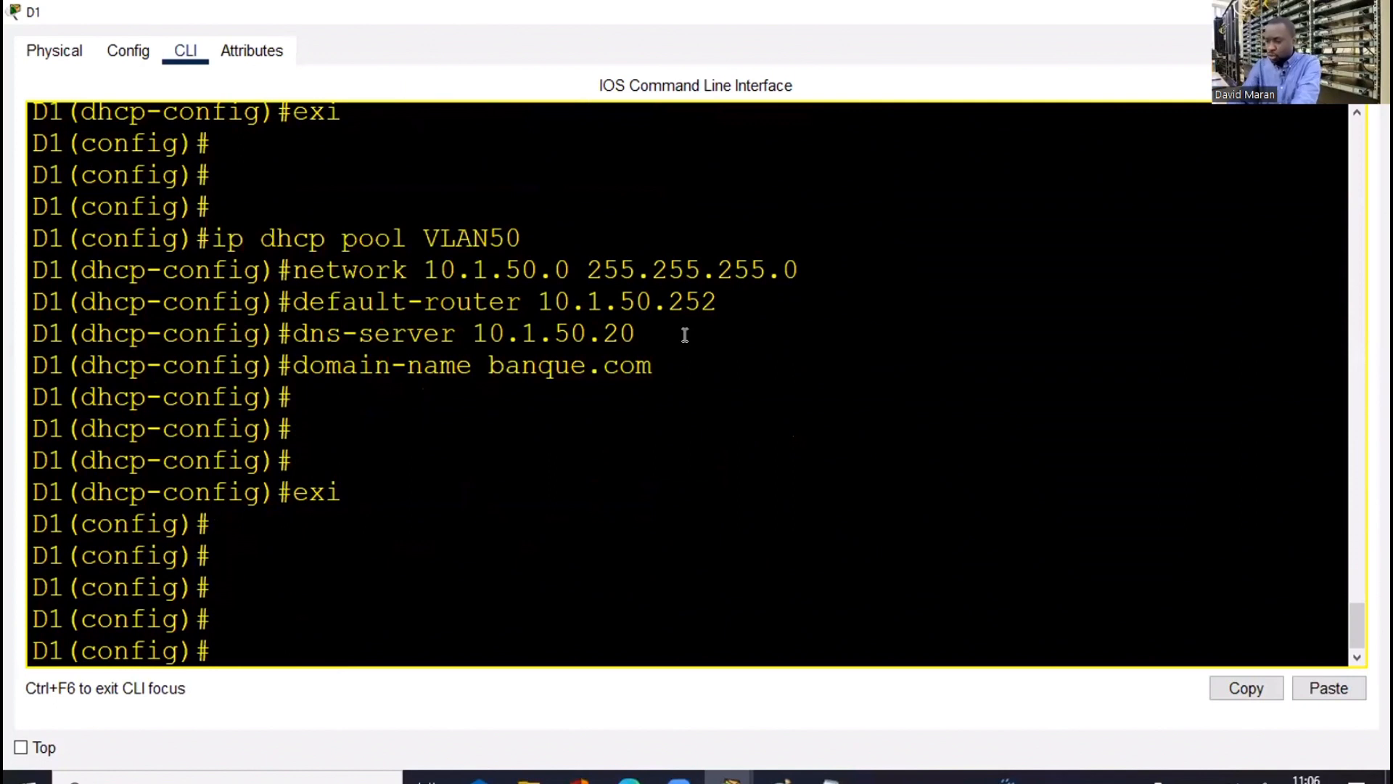
text(do sh ip i)
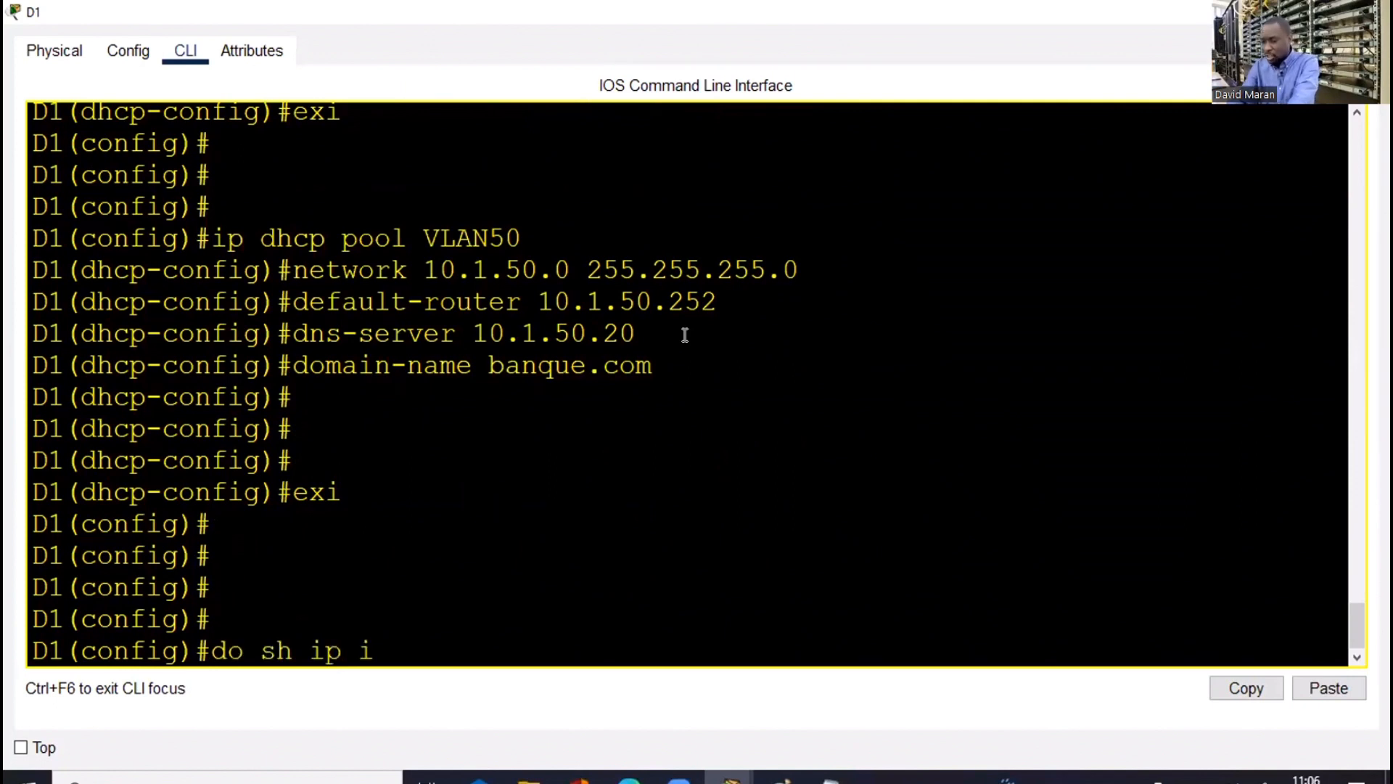
text(nt br)
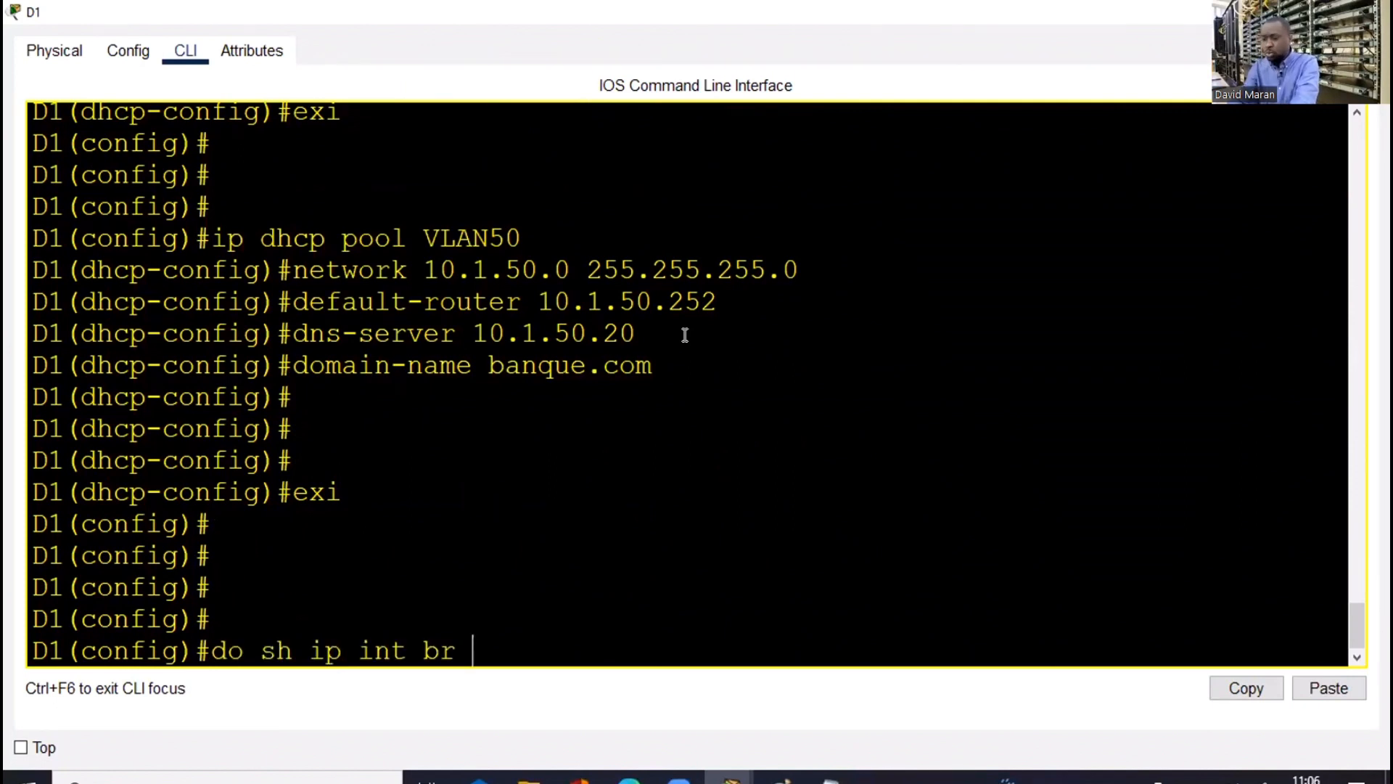
text( | e una)
key(Return)
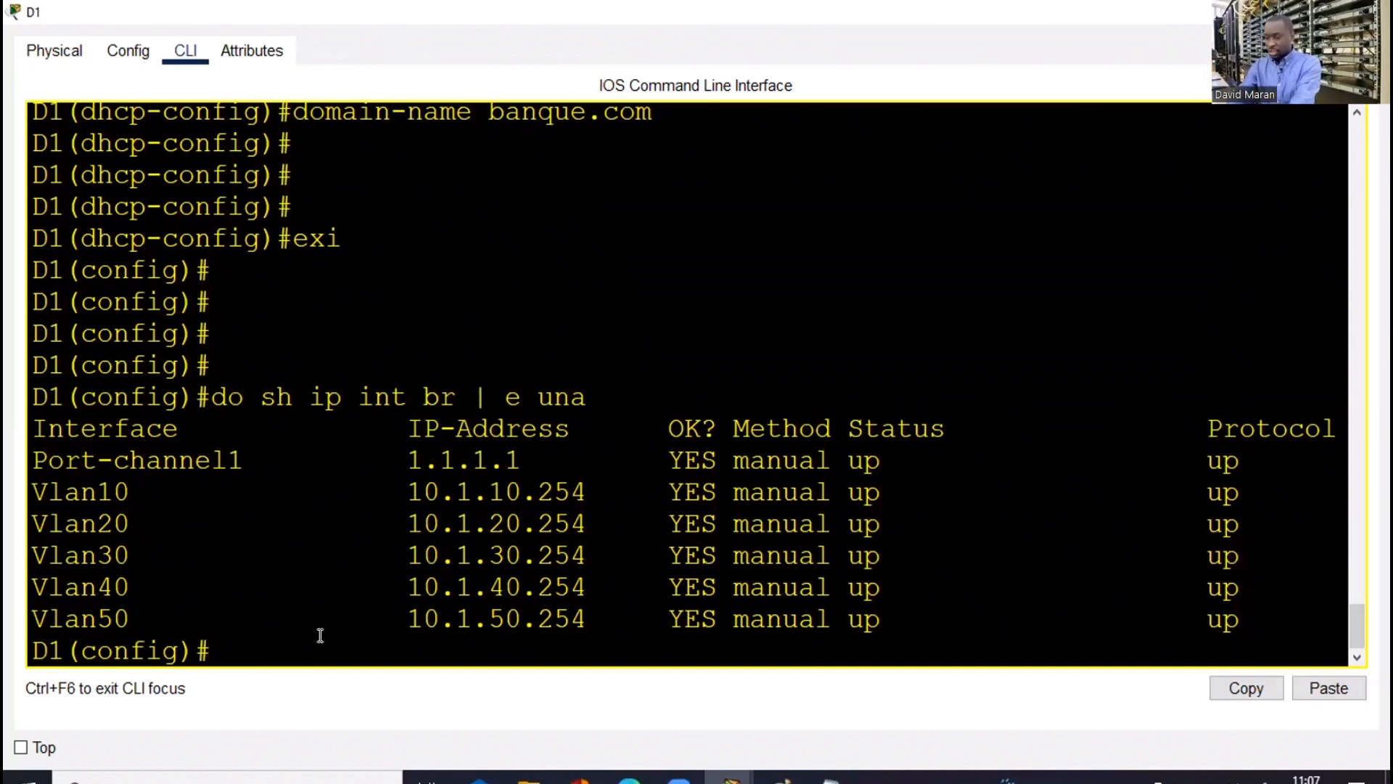
text(int)
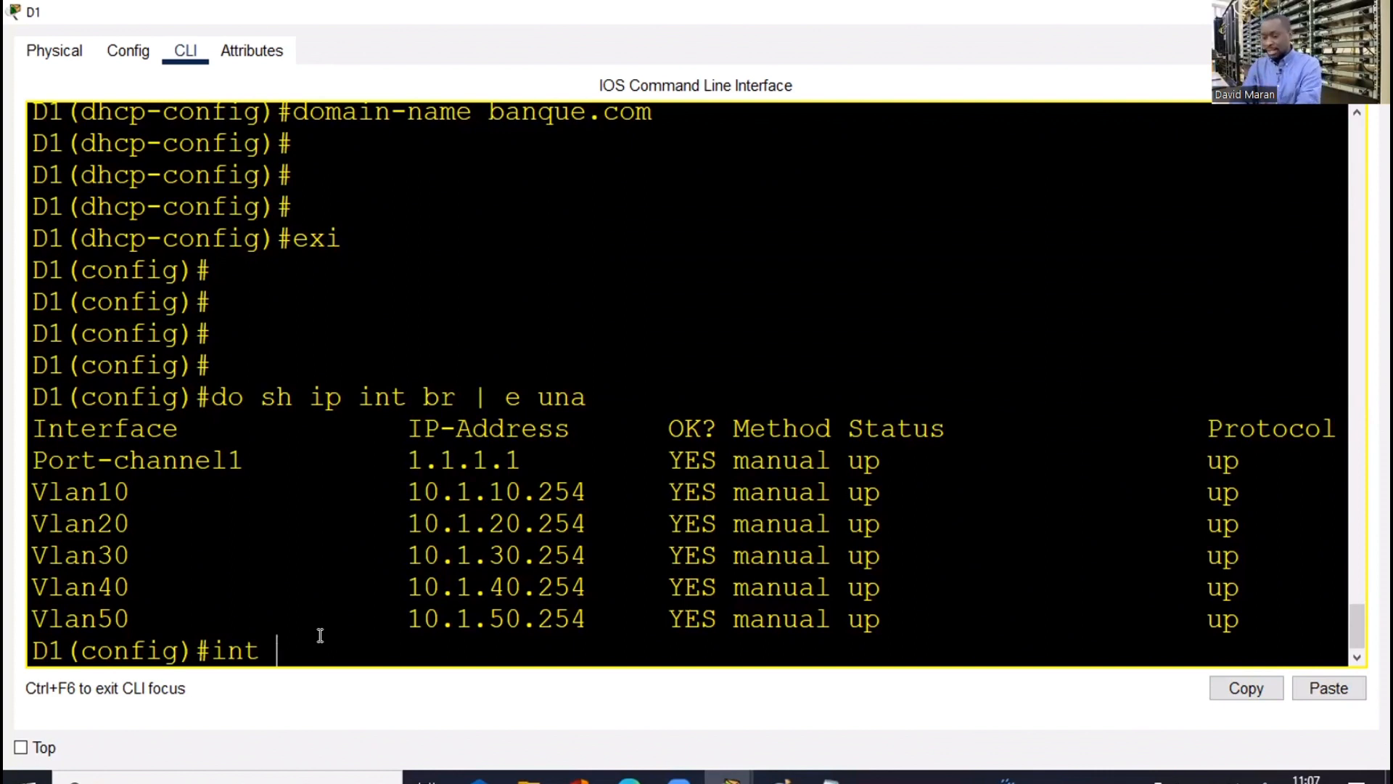
text( vlan 10)
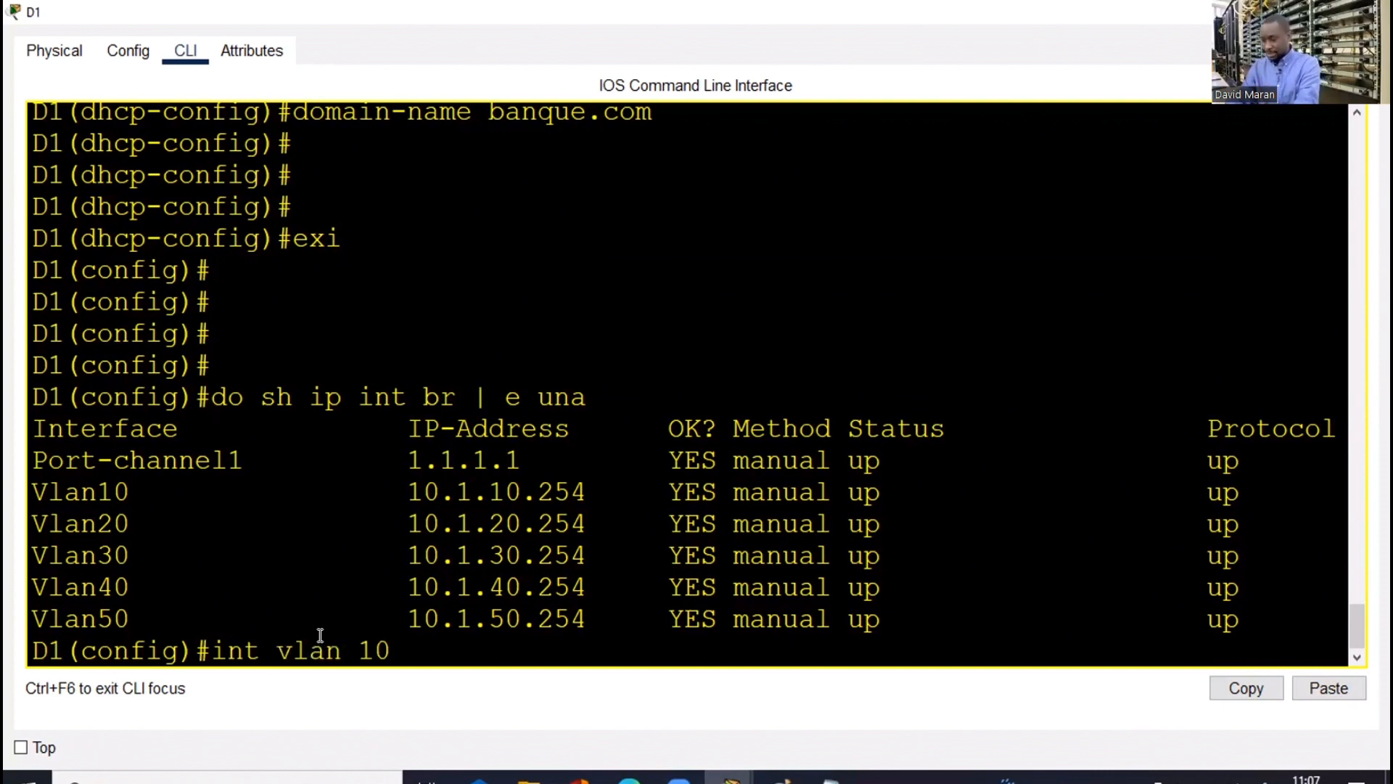
Enter D1's interface Vlan10 configuration and begin typing 'standby 10' for HSRP
key(Return)
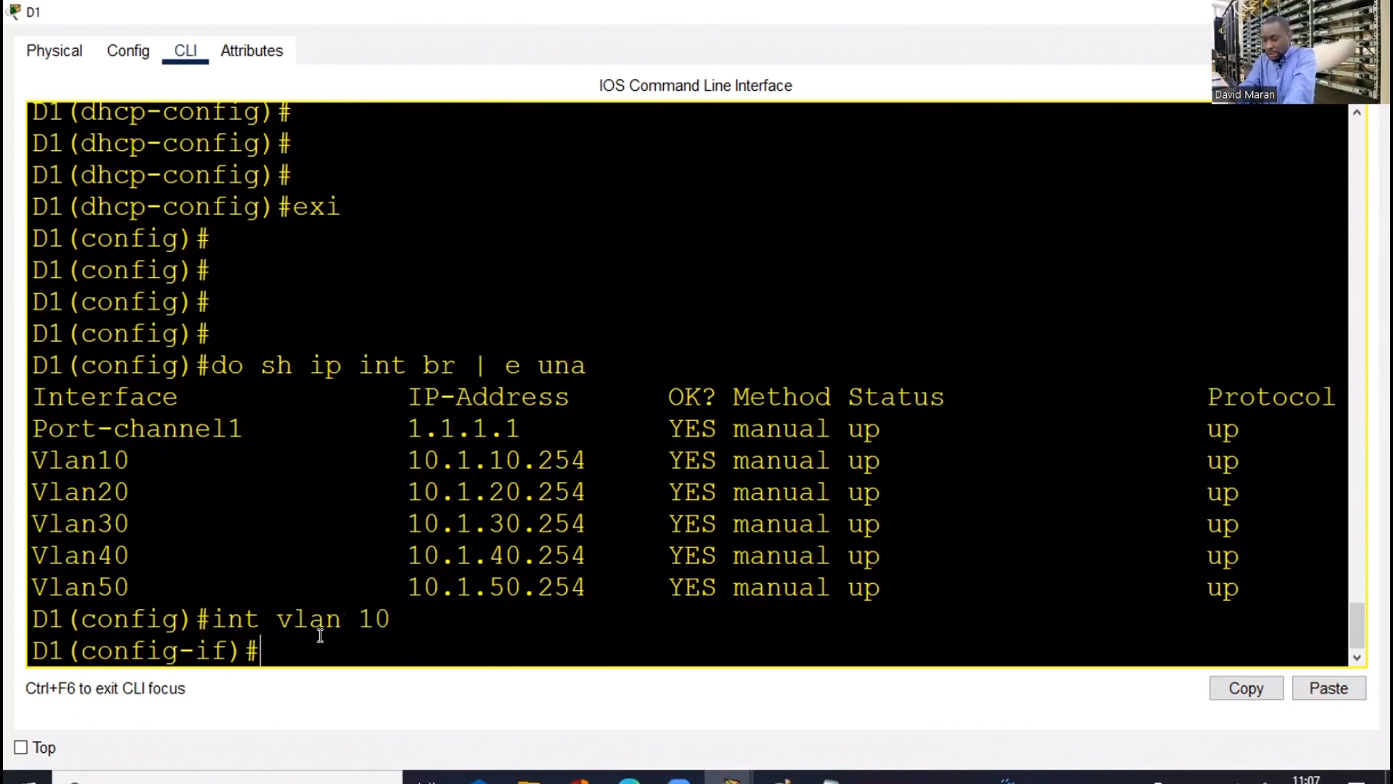
text(stahn)
key(Tab)
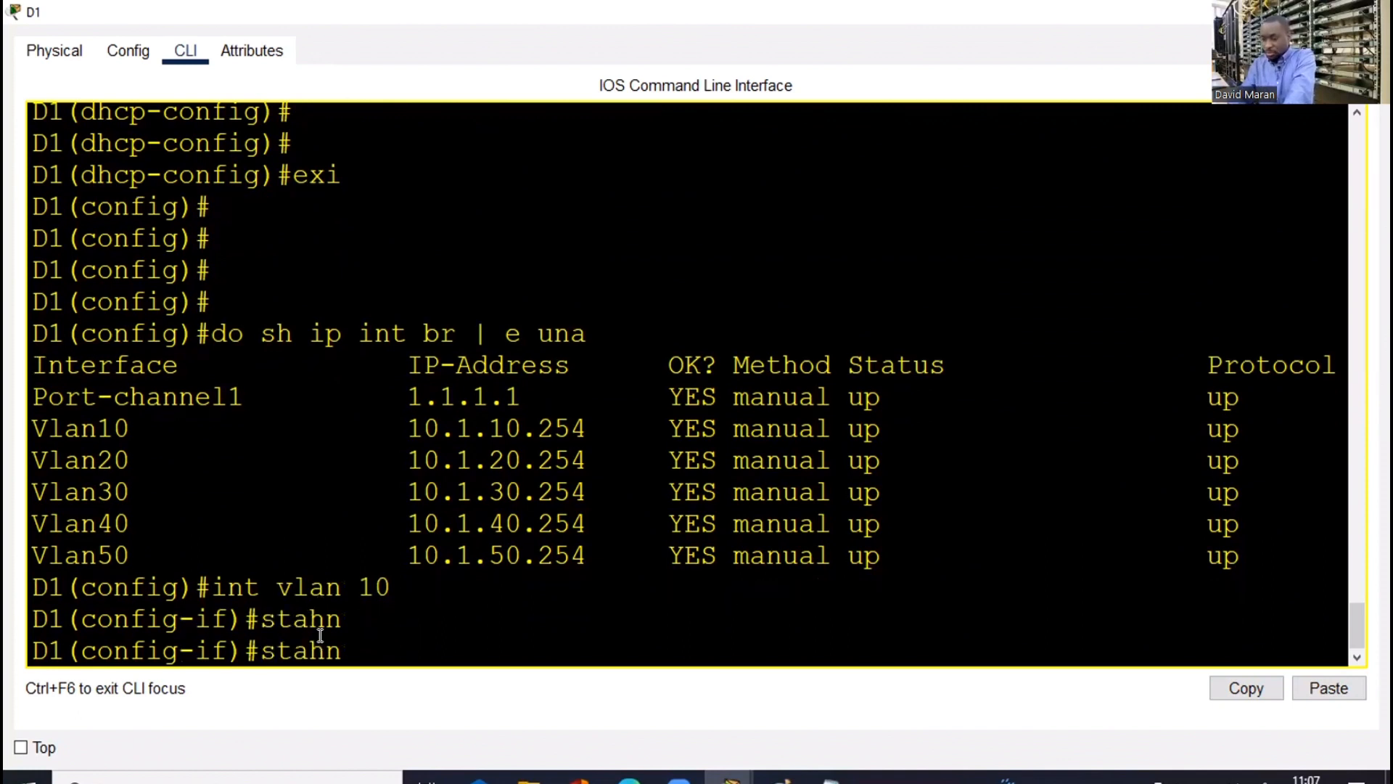
key(BackSpace)
key(BackSpace)
text(n)
key(Tab)
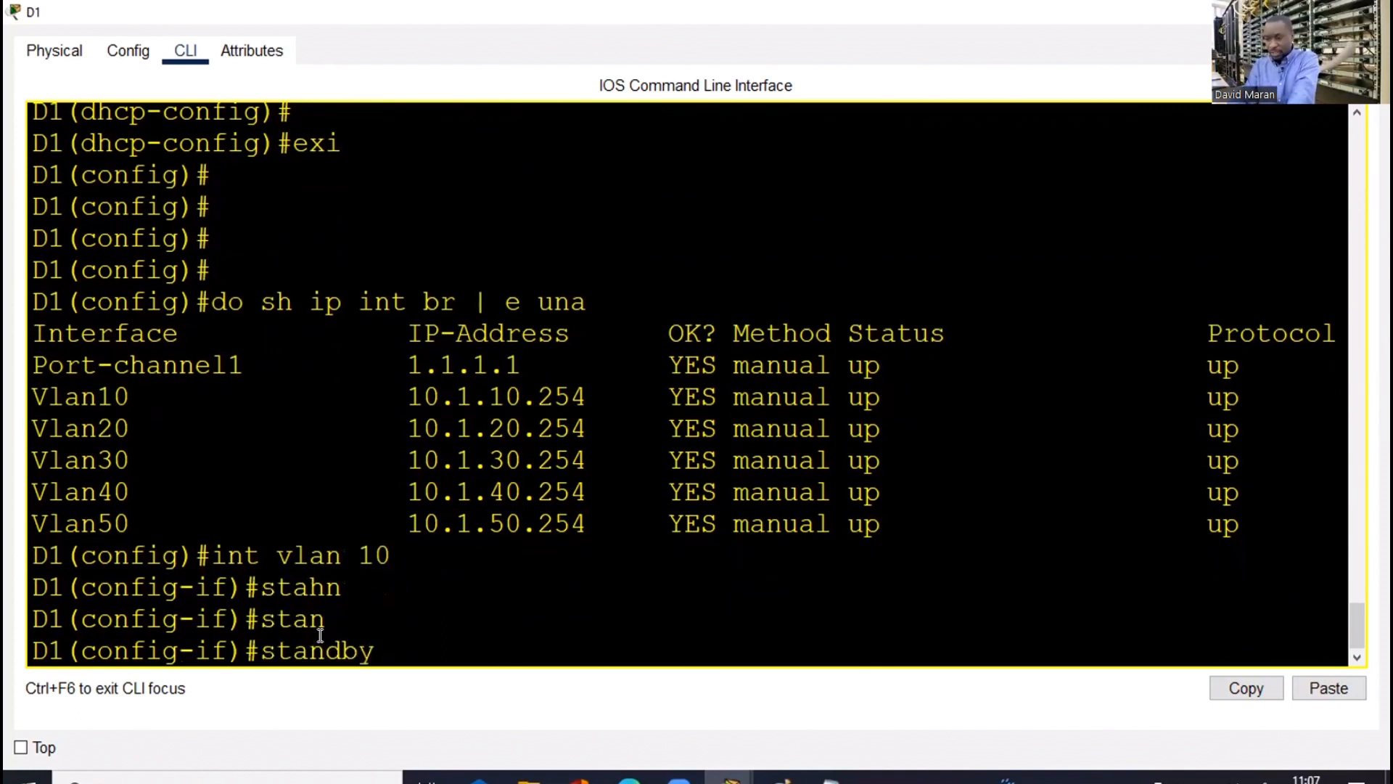
text(10)
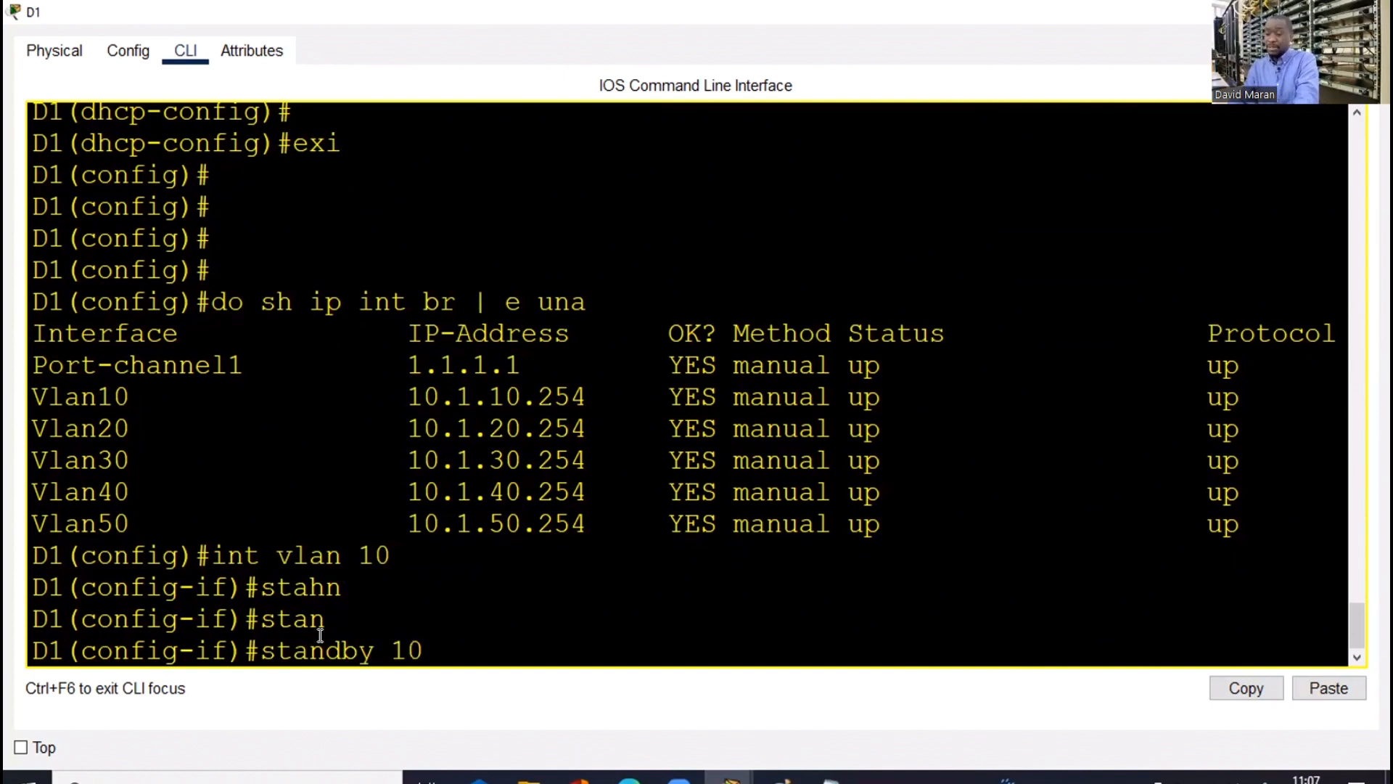
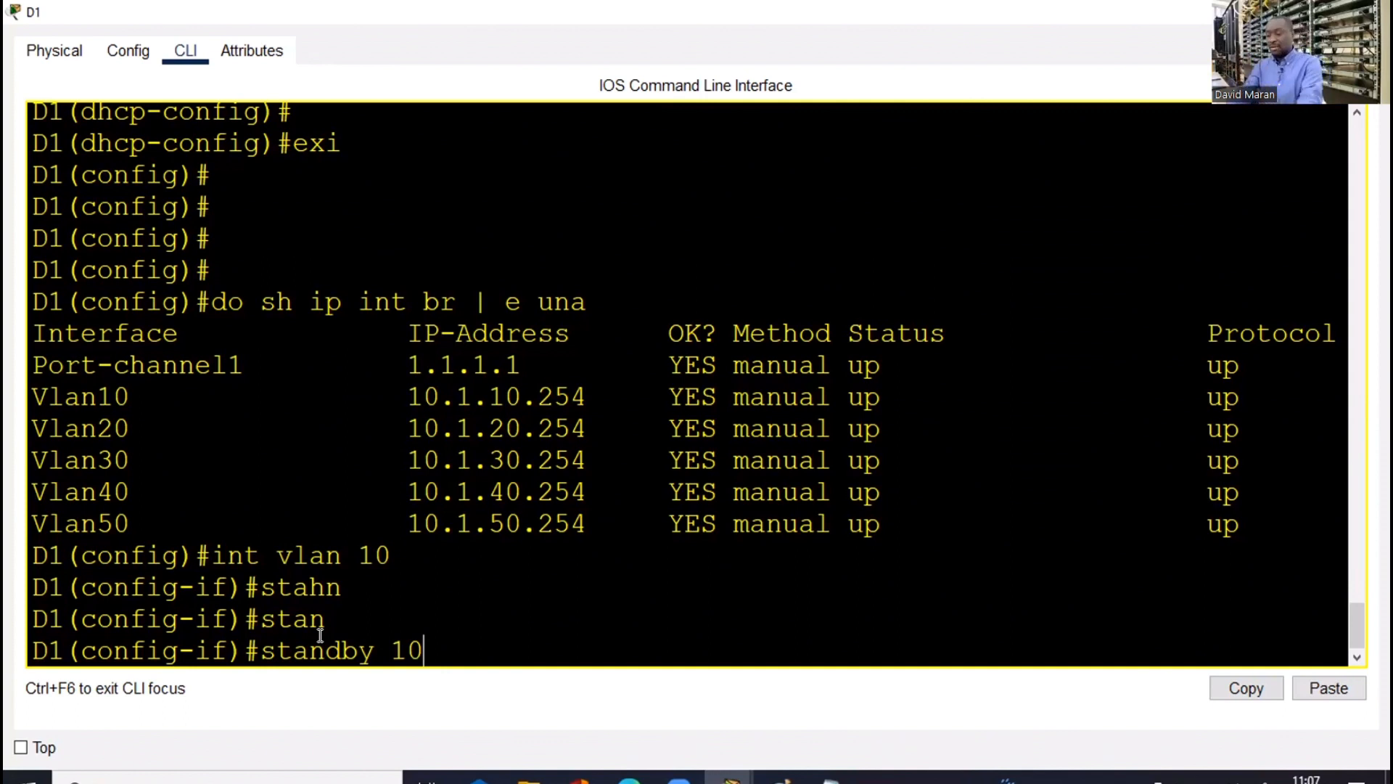
On D1's VLAN 10, try bare 'standby 10', then list its options and add 'ip 10.1.10.252'
key(Return)
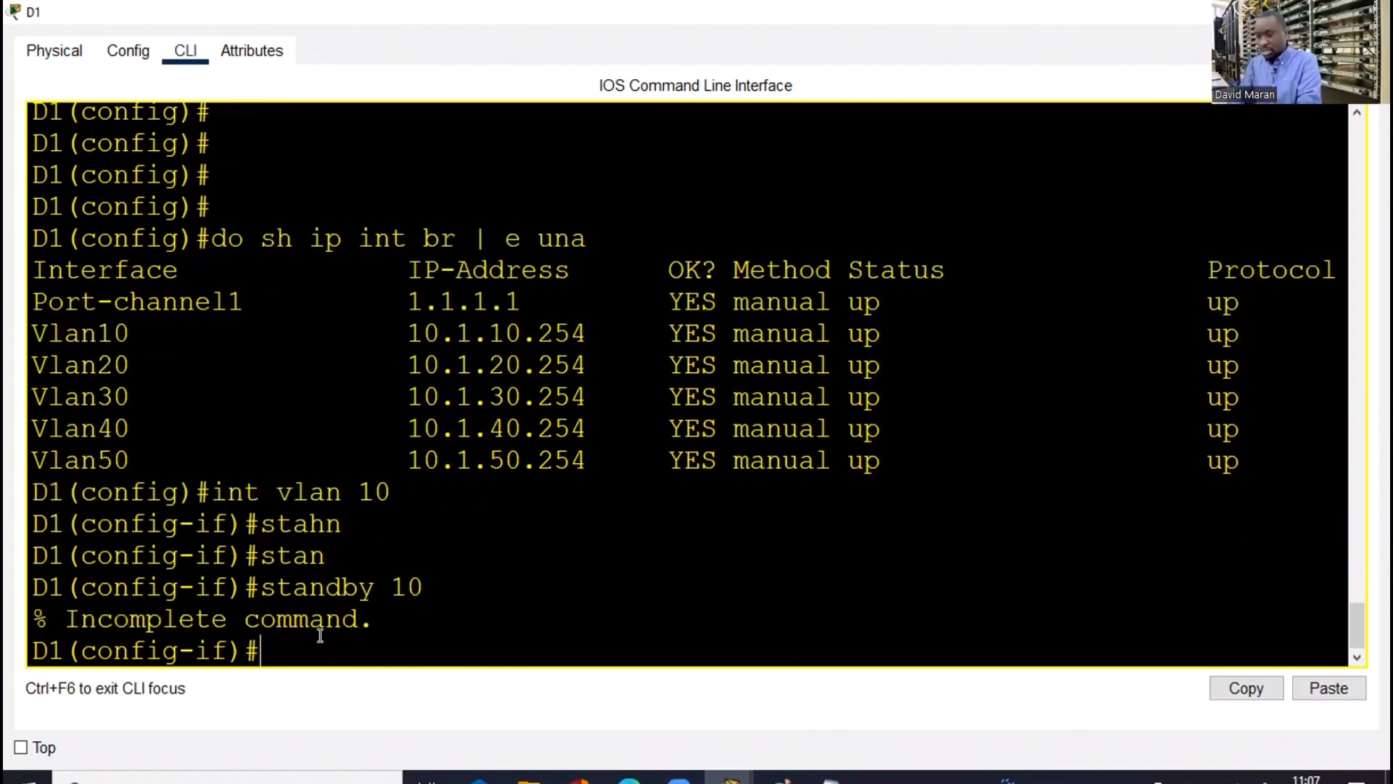
key(Up)
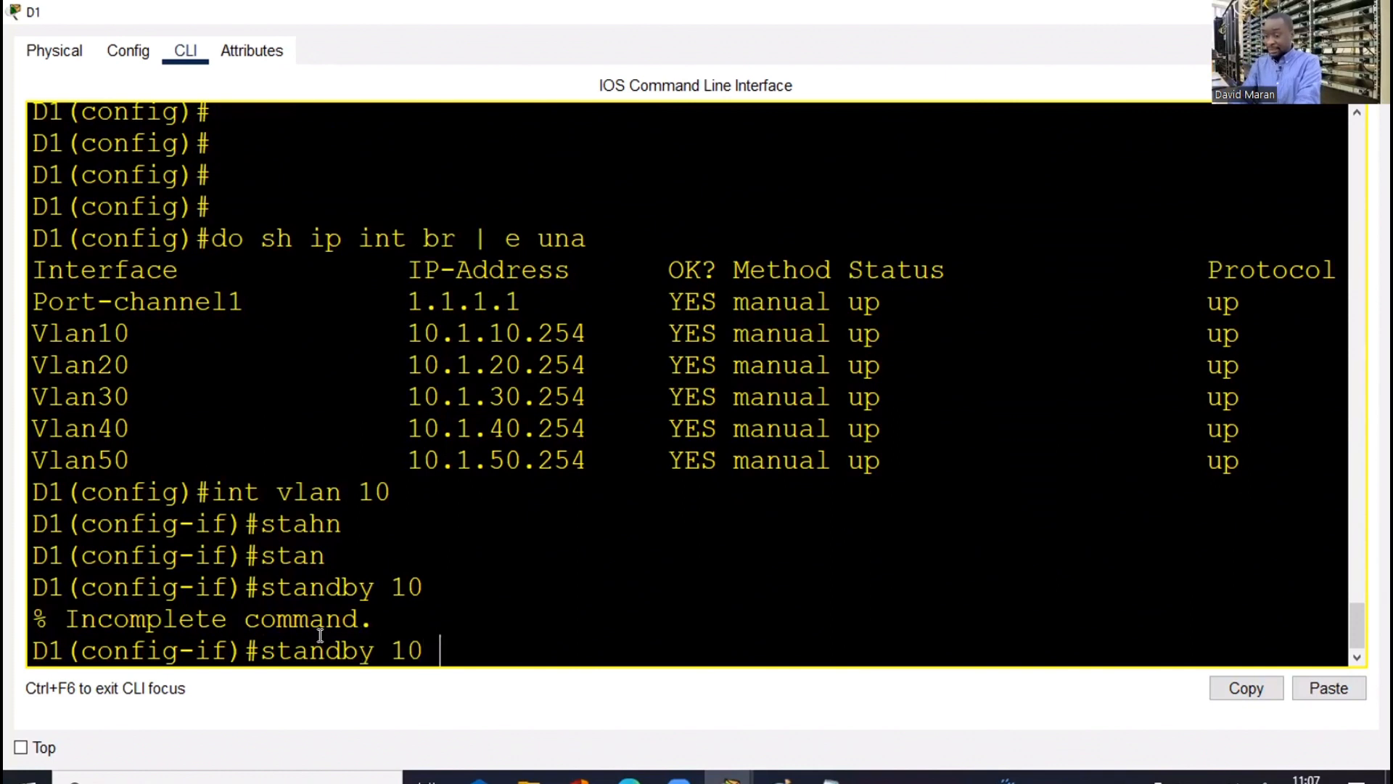
text(?)
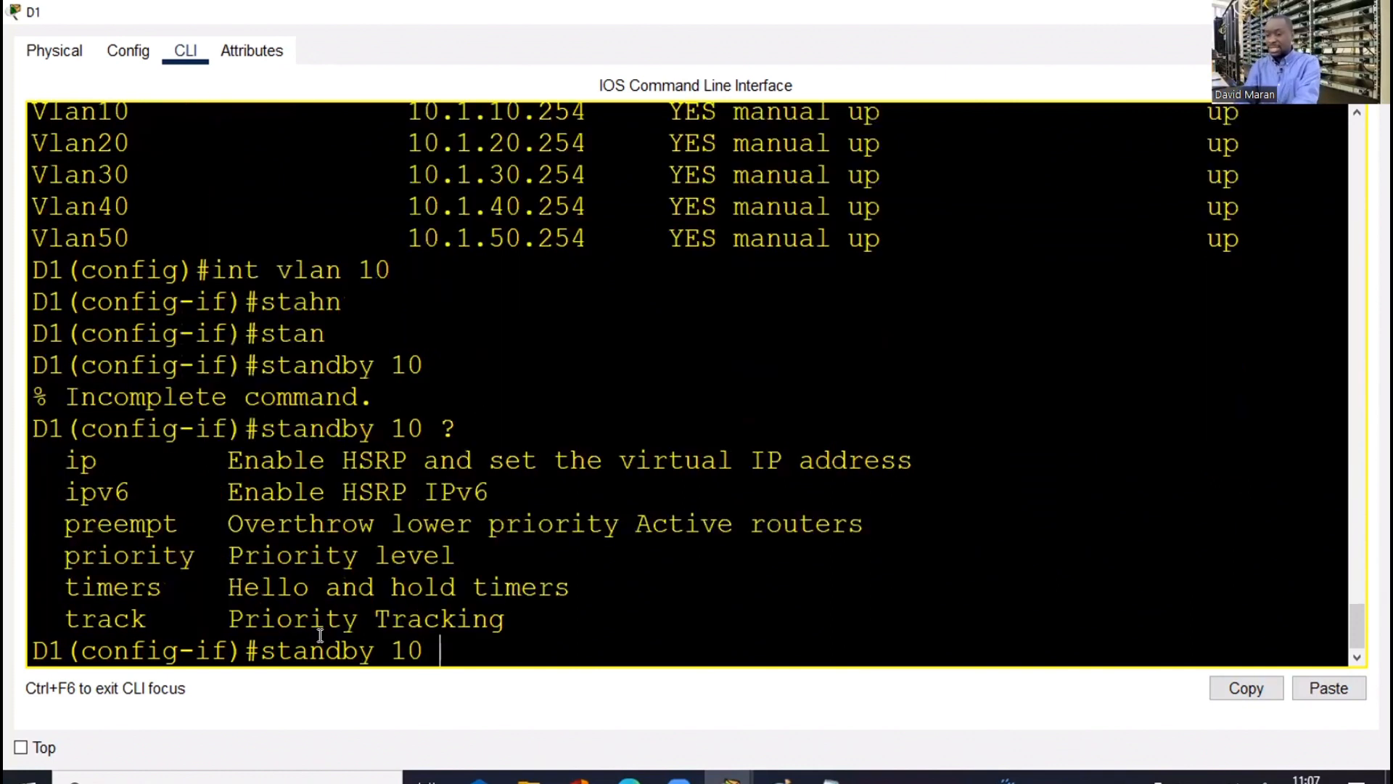
text(ip )
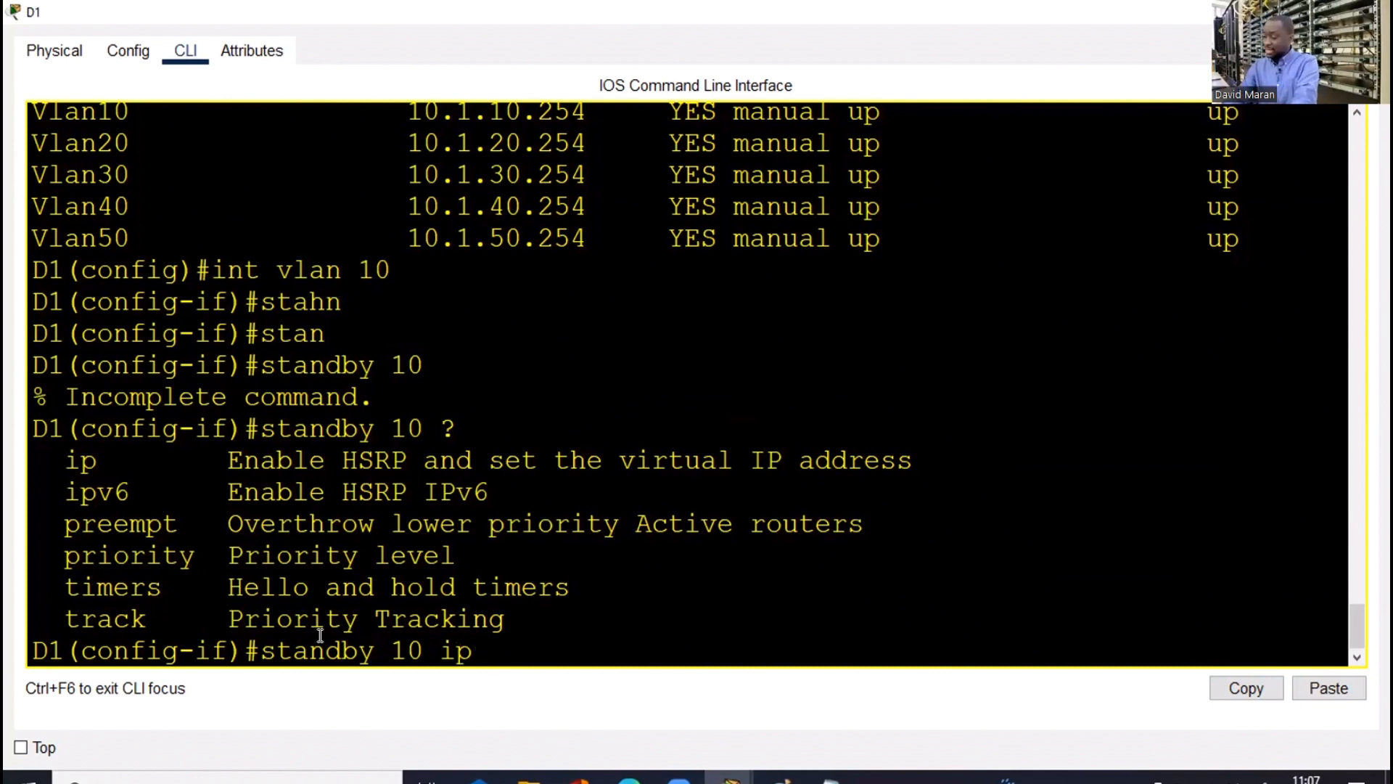
text(10.)
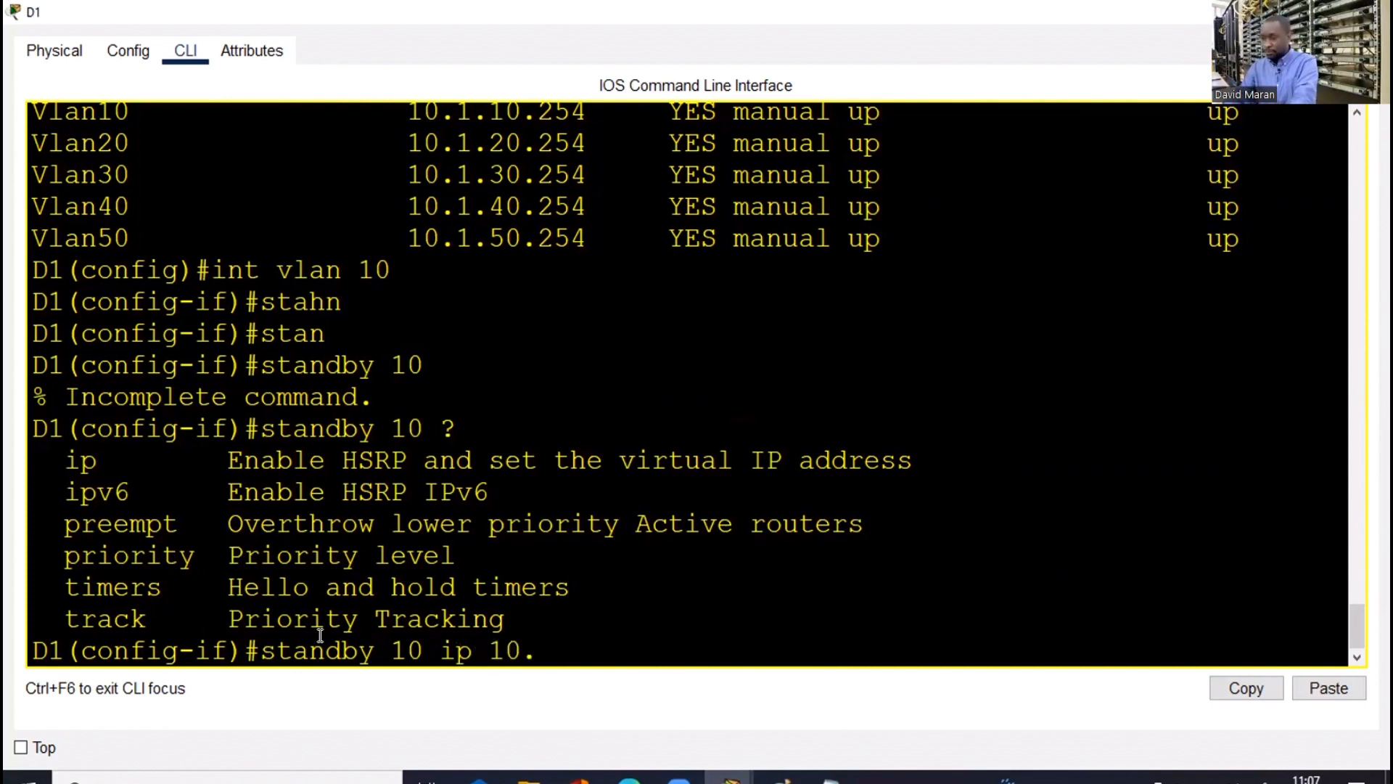
text(1.10.252)
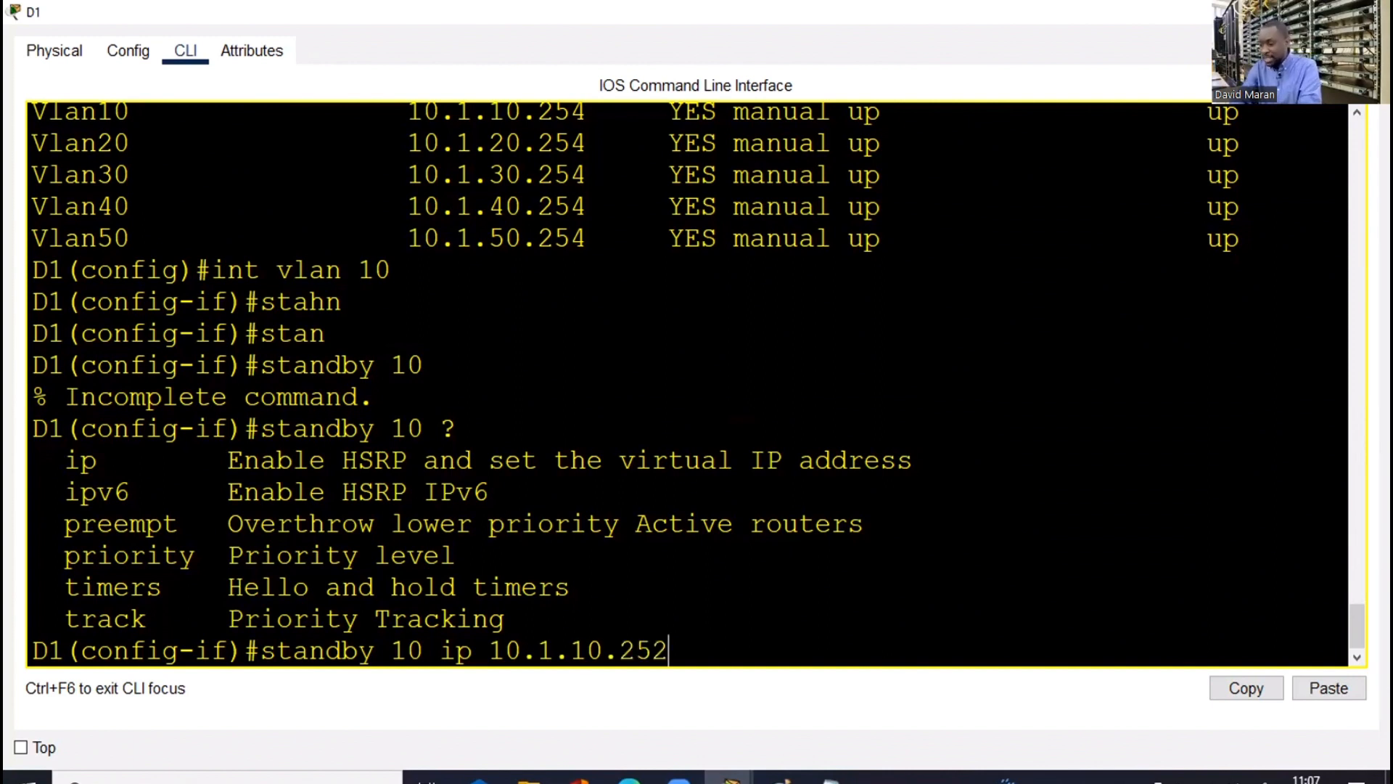
In the Notepad notes, confirm the pool's default-router address ends in .252
key(alt+Tab)
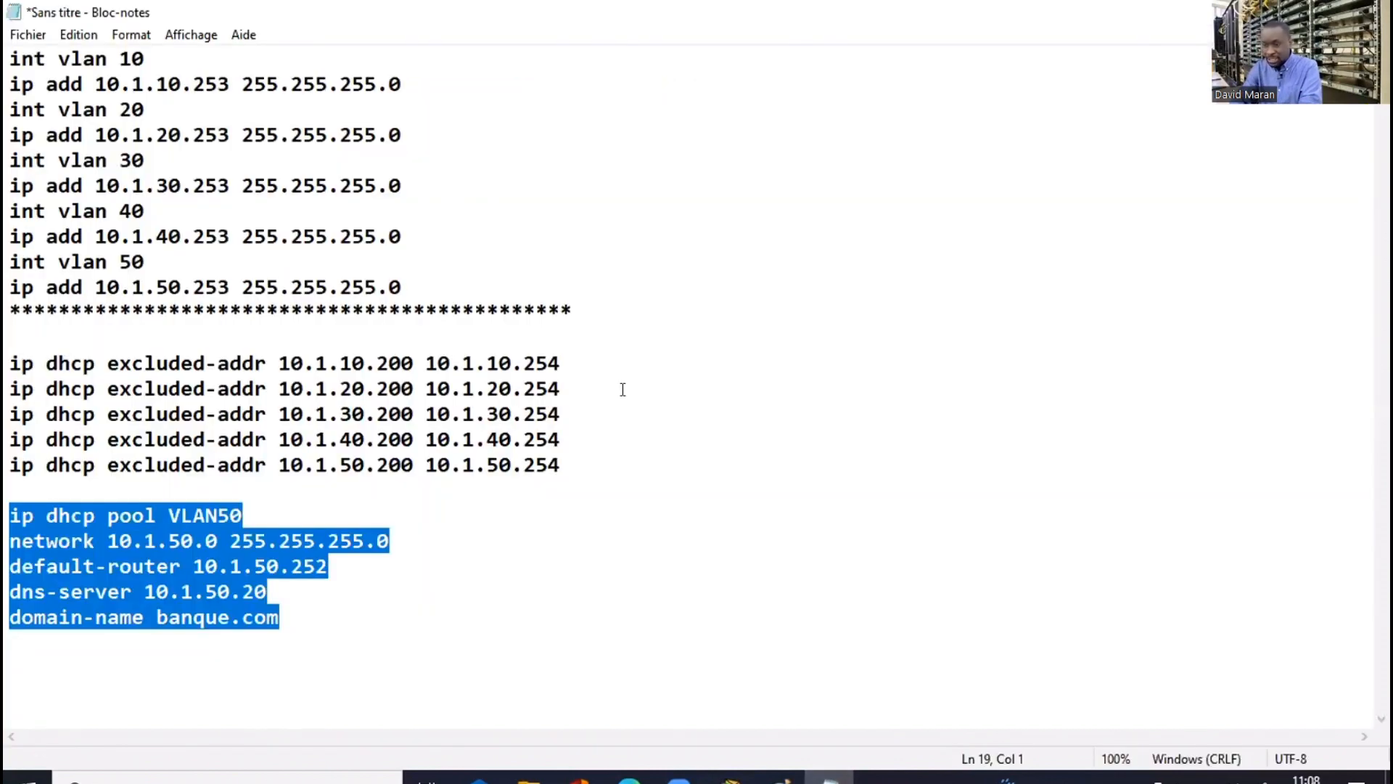
click(663, 398)
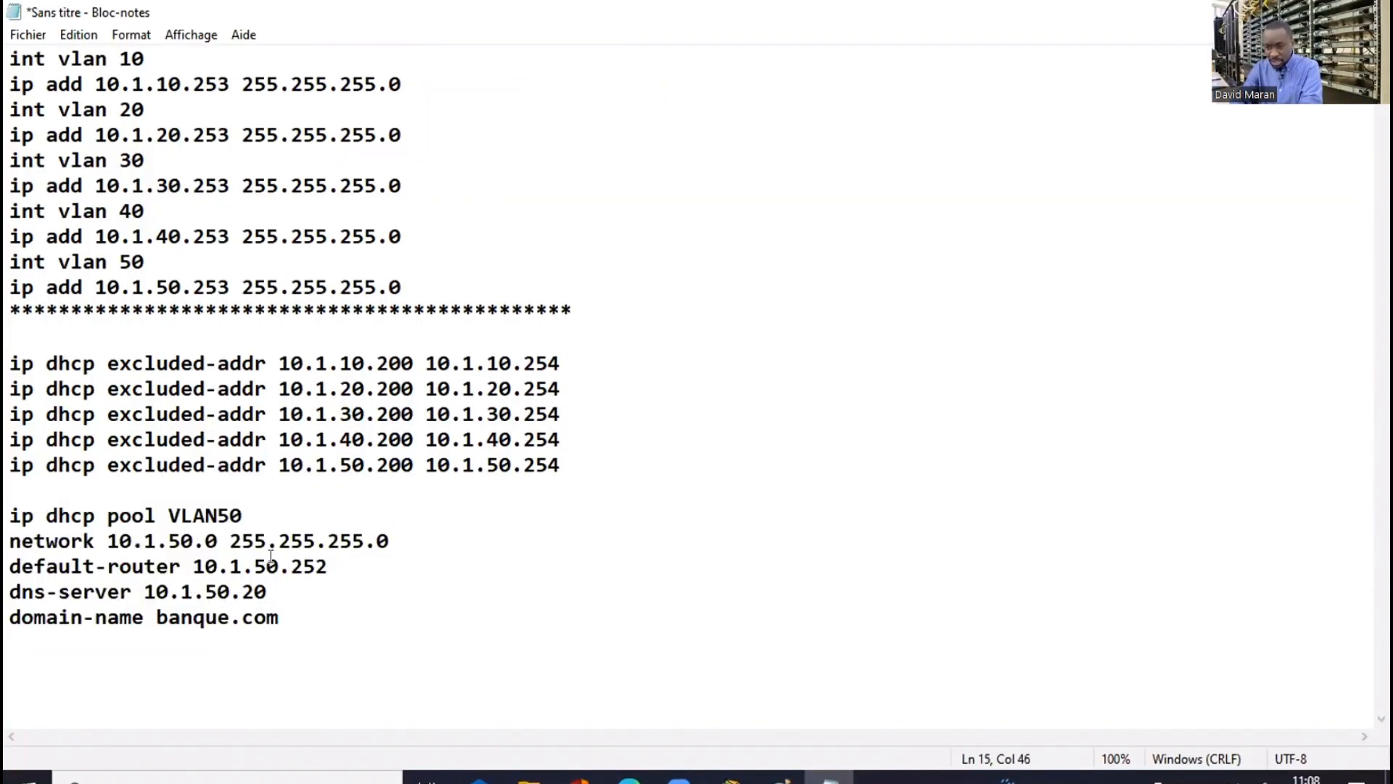
drag(328, 566, 289, 571)
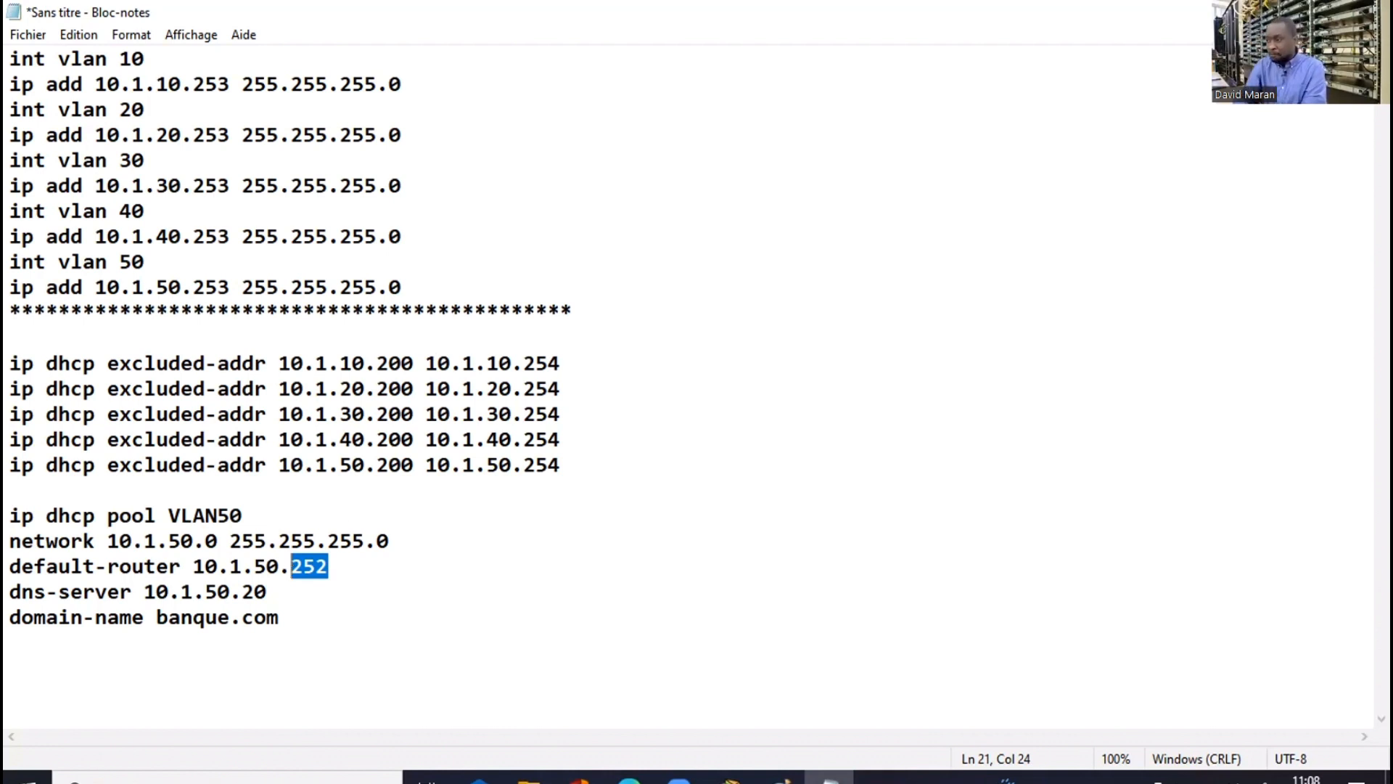
key(alt+Tab)
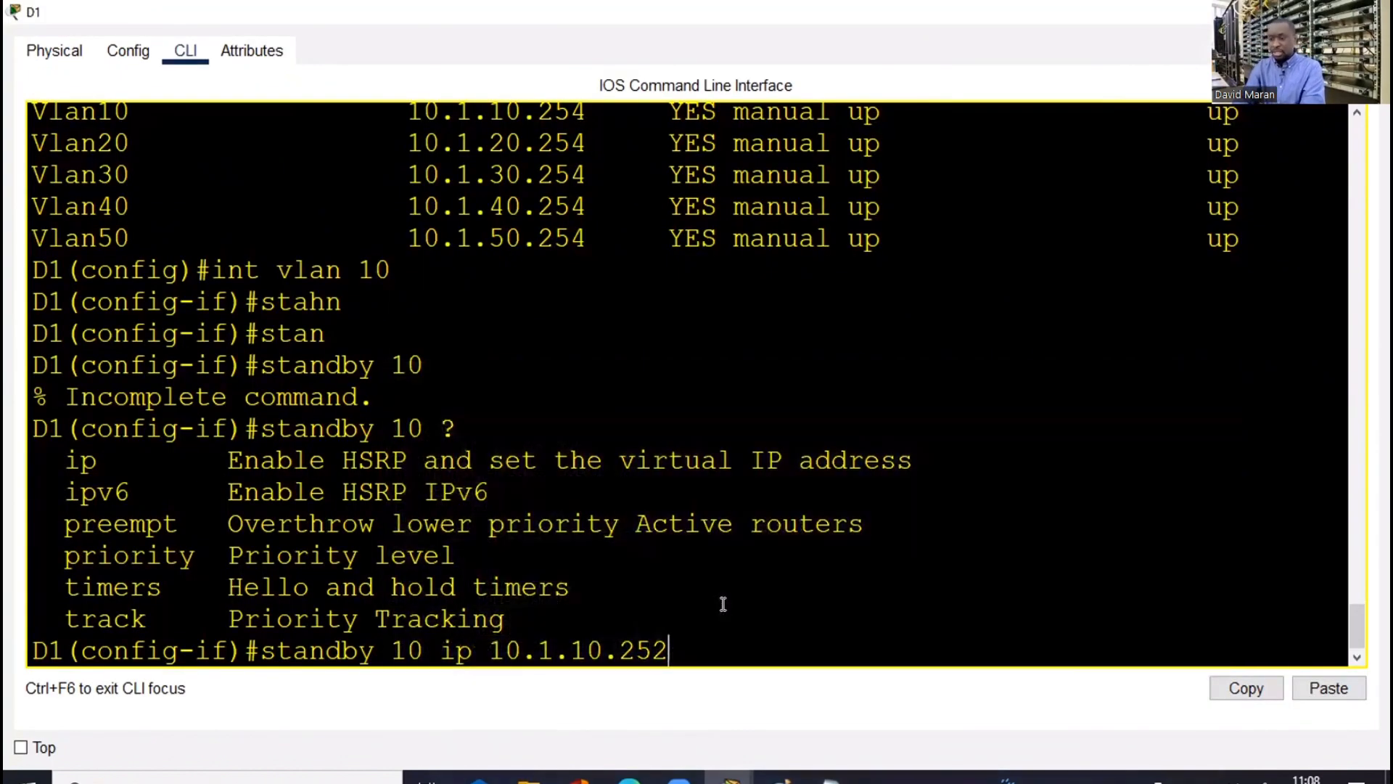
Apply HSRP group 10 virtual IP 10.1.10.252 and enable standby 10 preempt on D1's VLAN 10
key(Return)
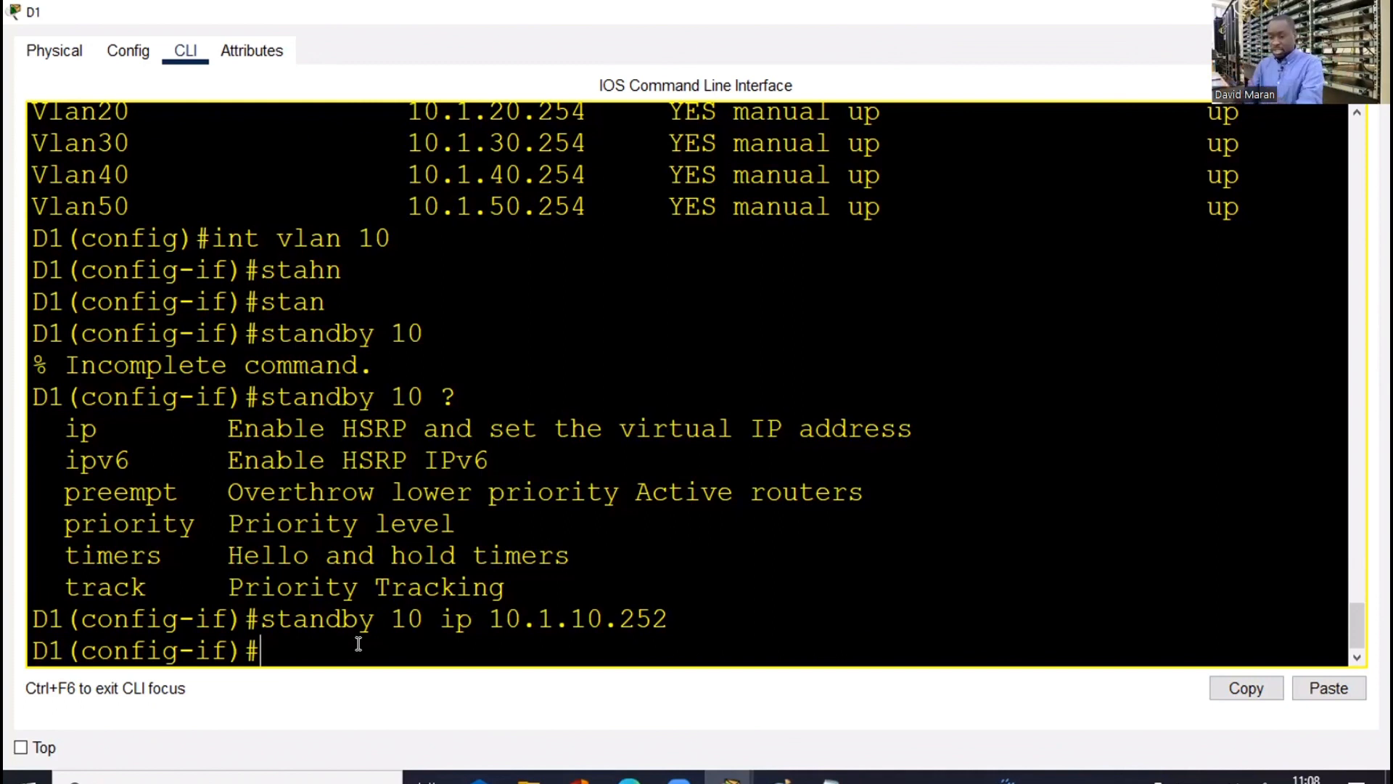
text(sta)
key(Tab)
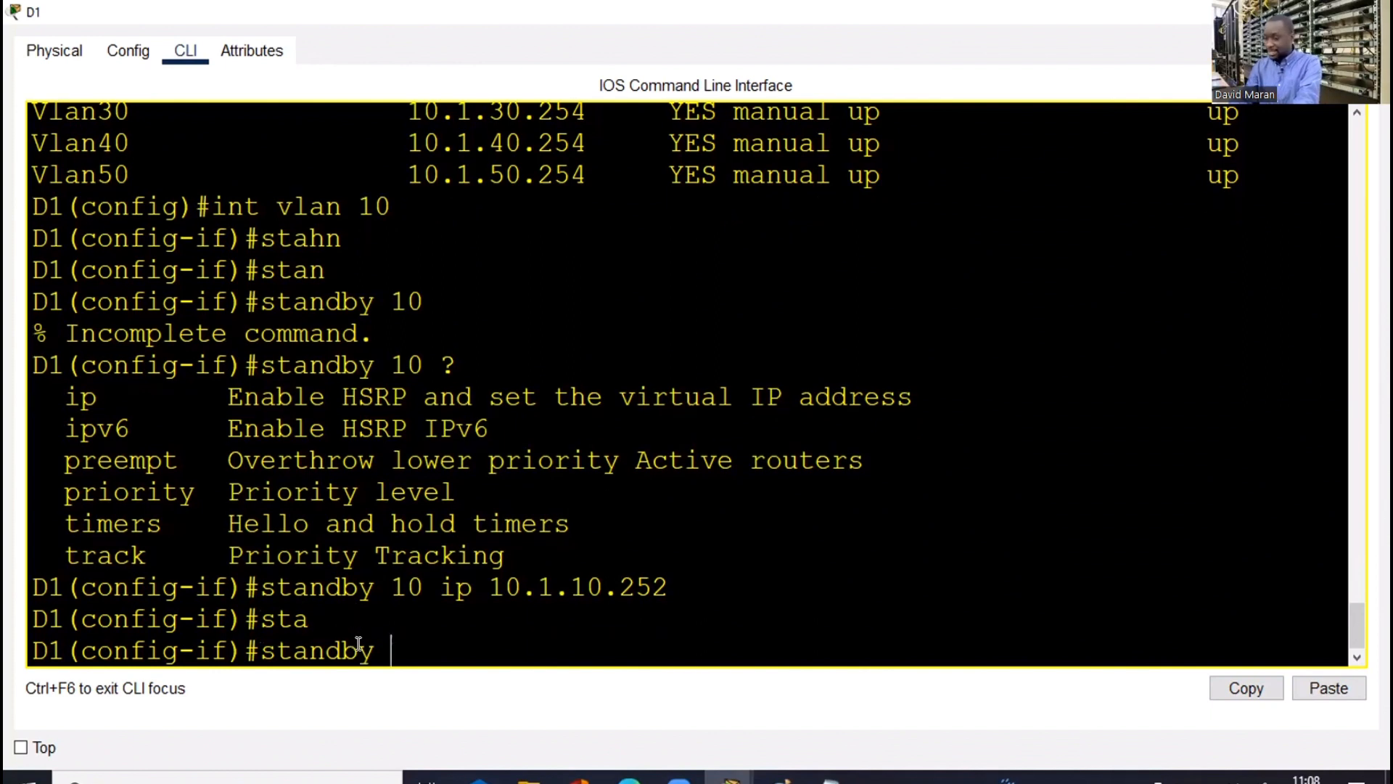
text(10)
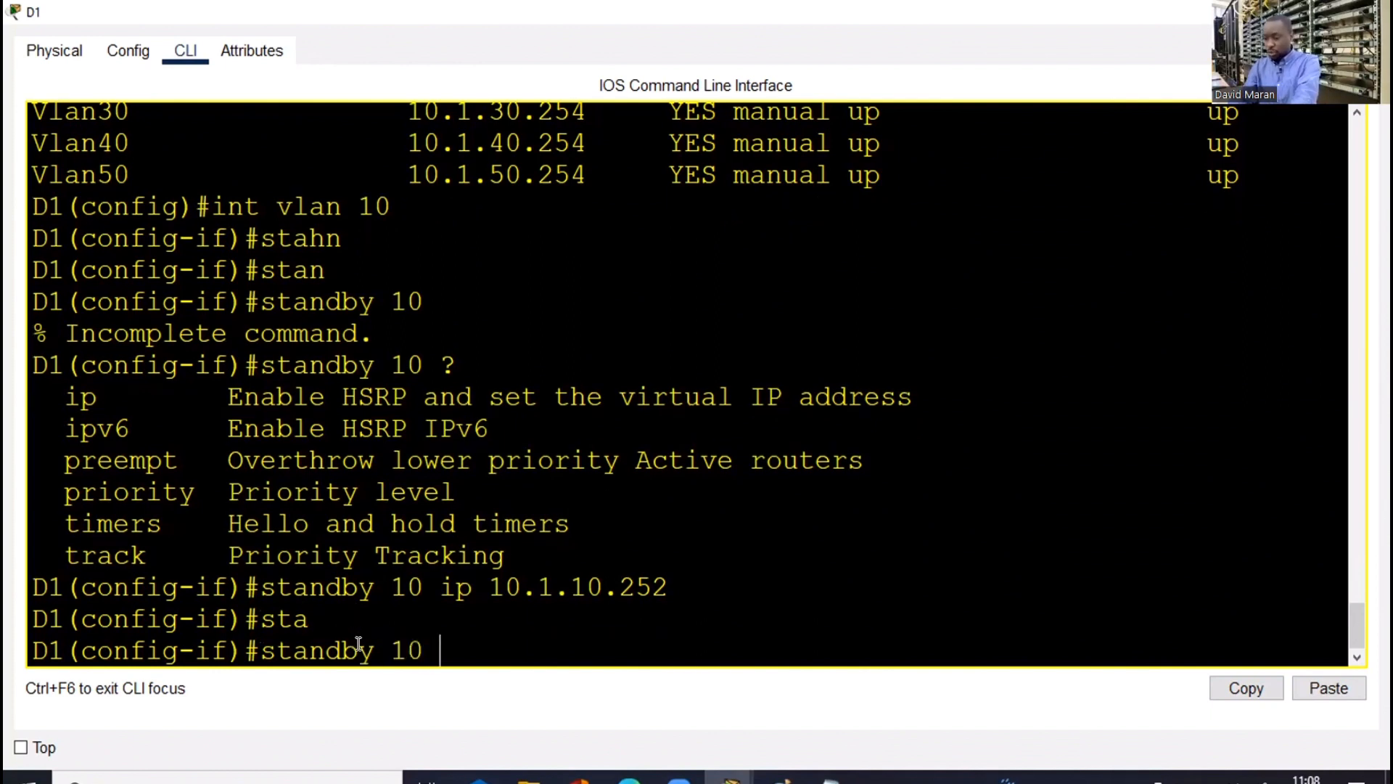
text( pre)
key(Tab)
key(Return)
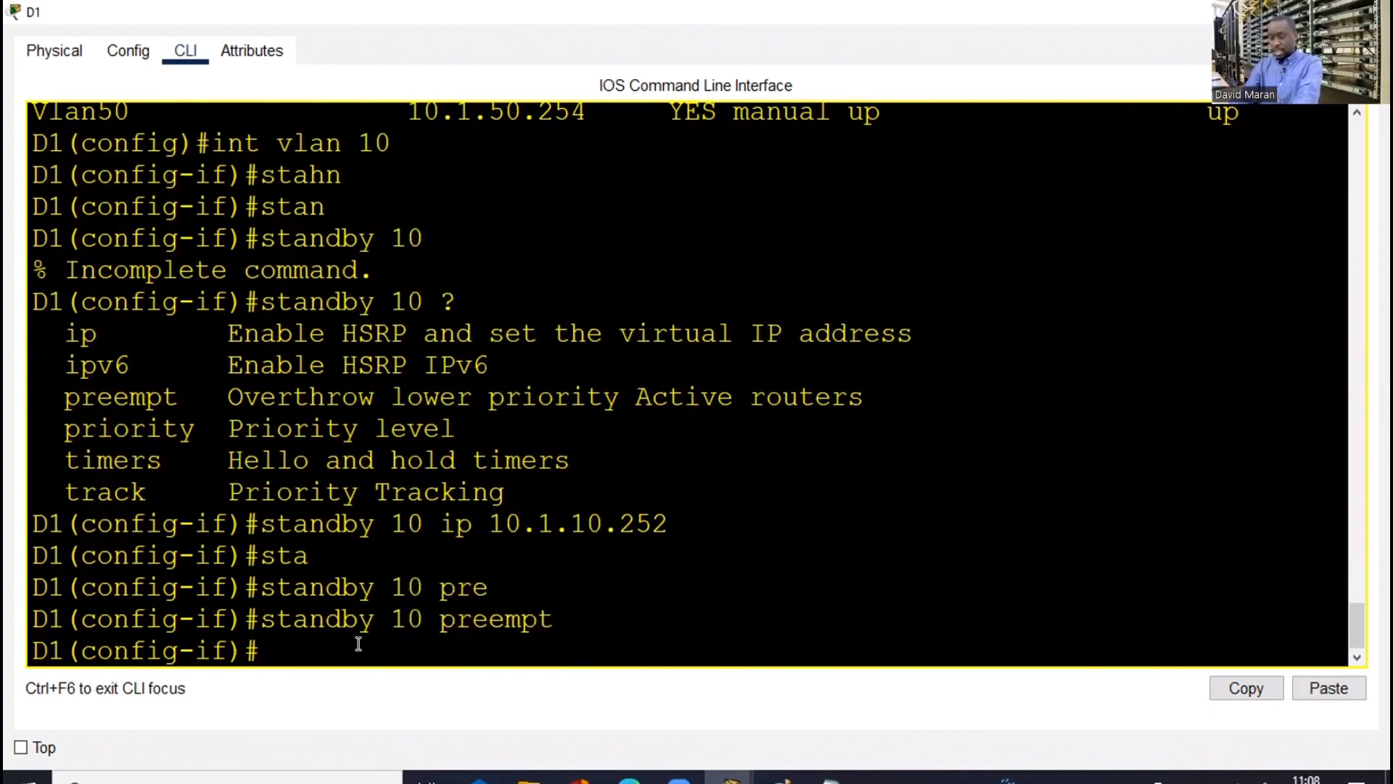
Set HSRP group 10 priority to 255 with 'standby 10 priority 255'
text(sta)
key(Tab)
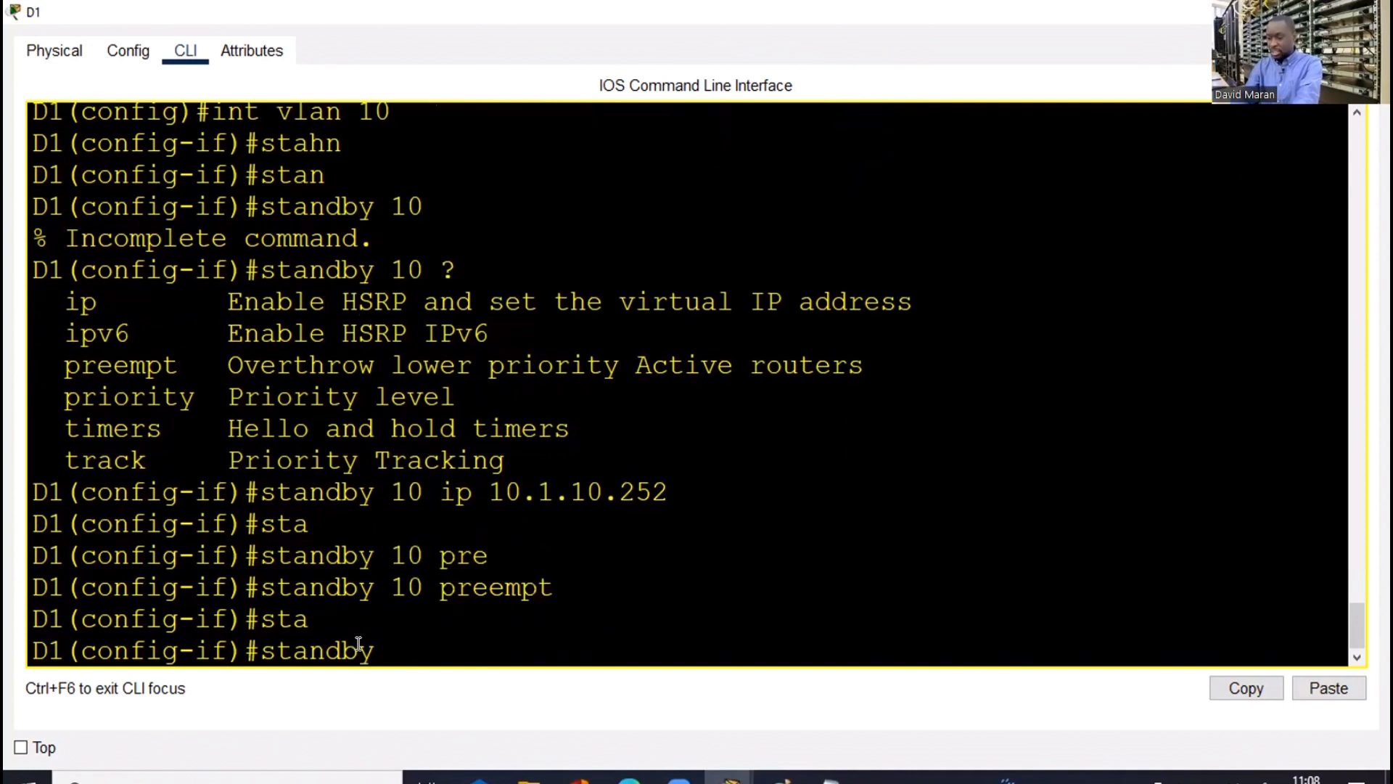
text(p)
key(BackSpace)
text(10 pri)
key(Tab)
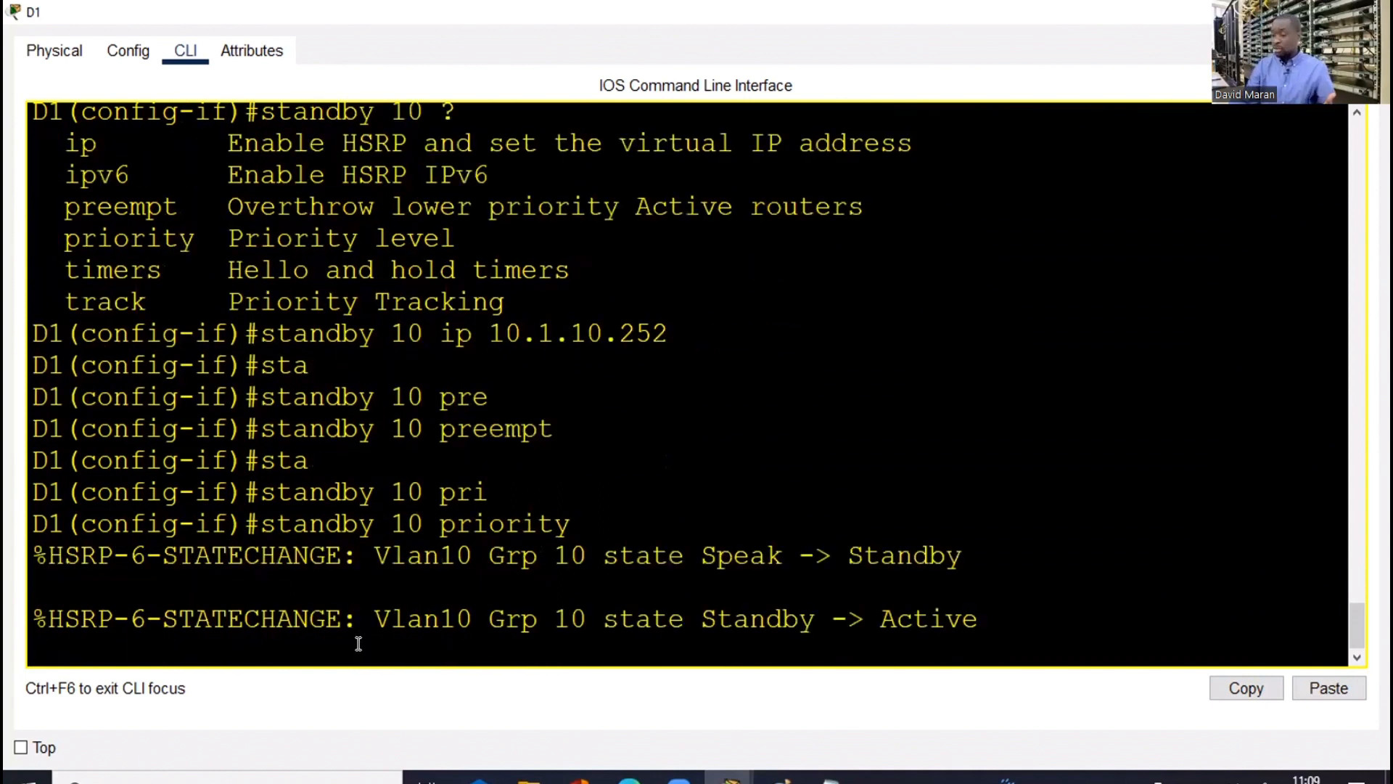
key(Return)
key(Up)
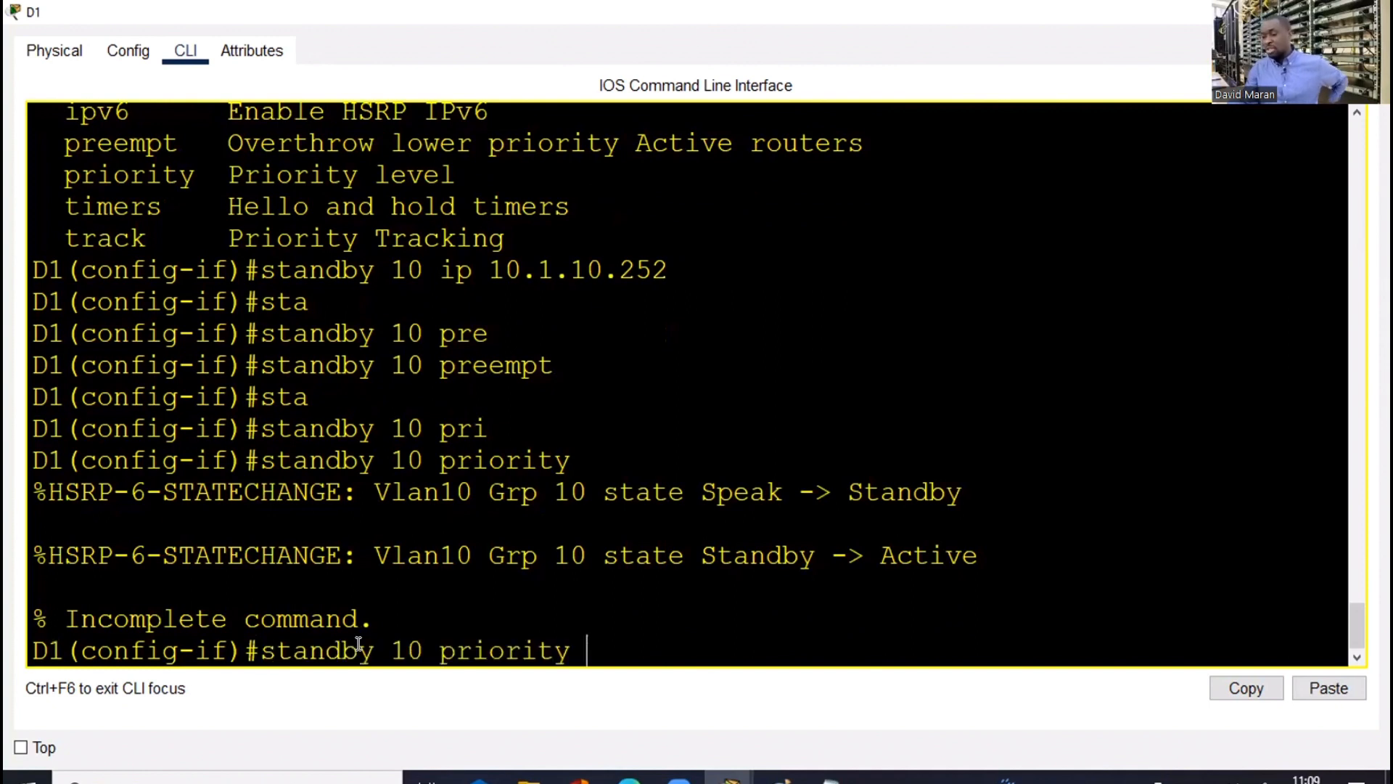
text(255)
key(Return)
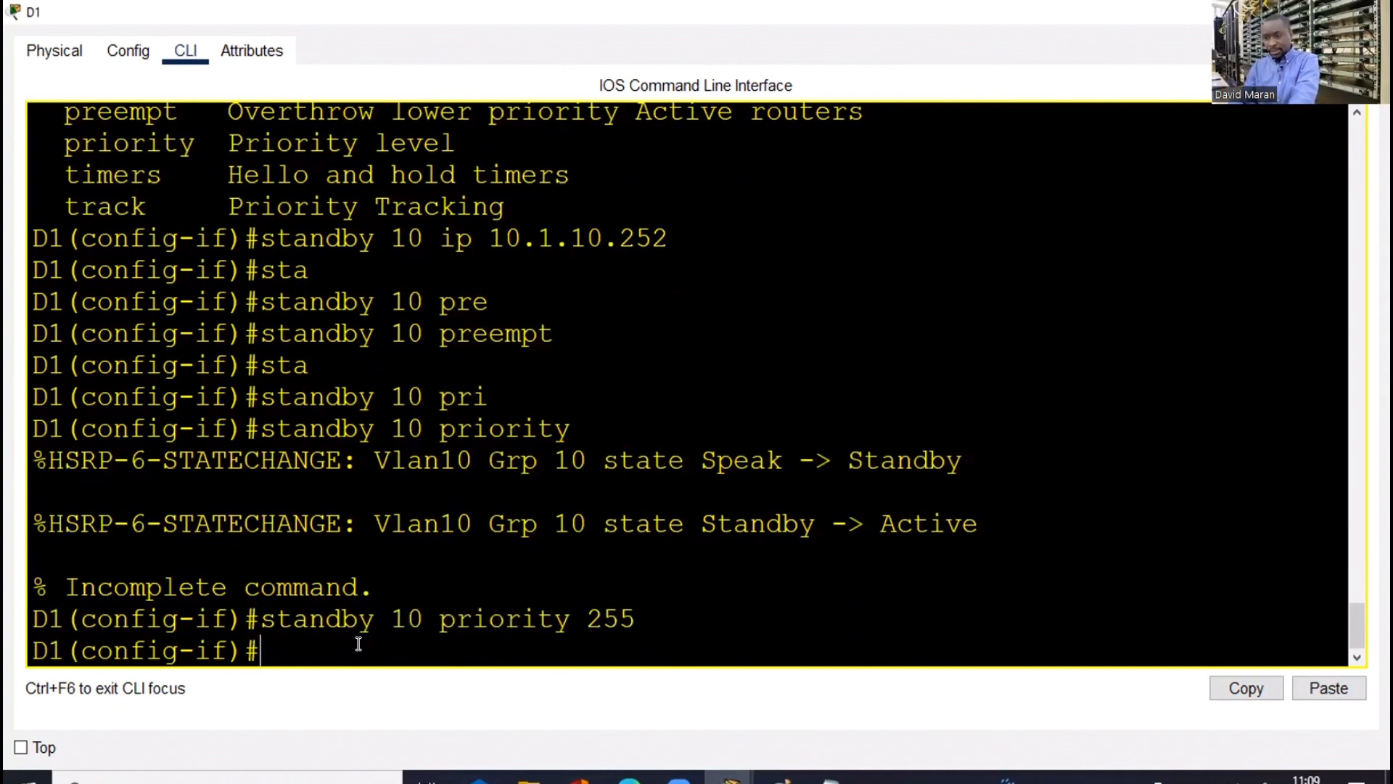
Exit the interface and list recent commands with 'do sh his'
text(exi)
key(Return)
key(Return)
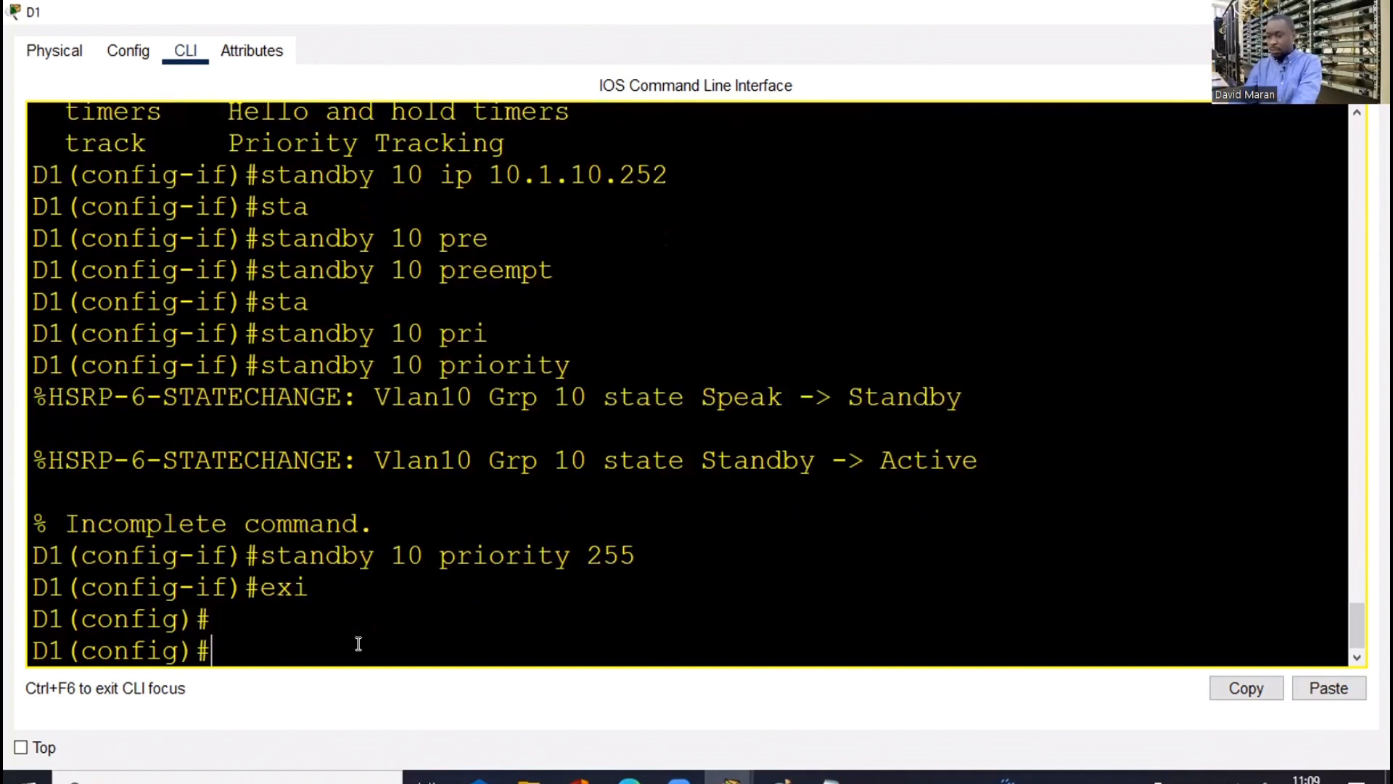
key(Return)
text(d)
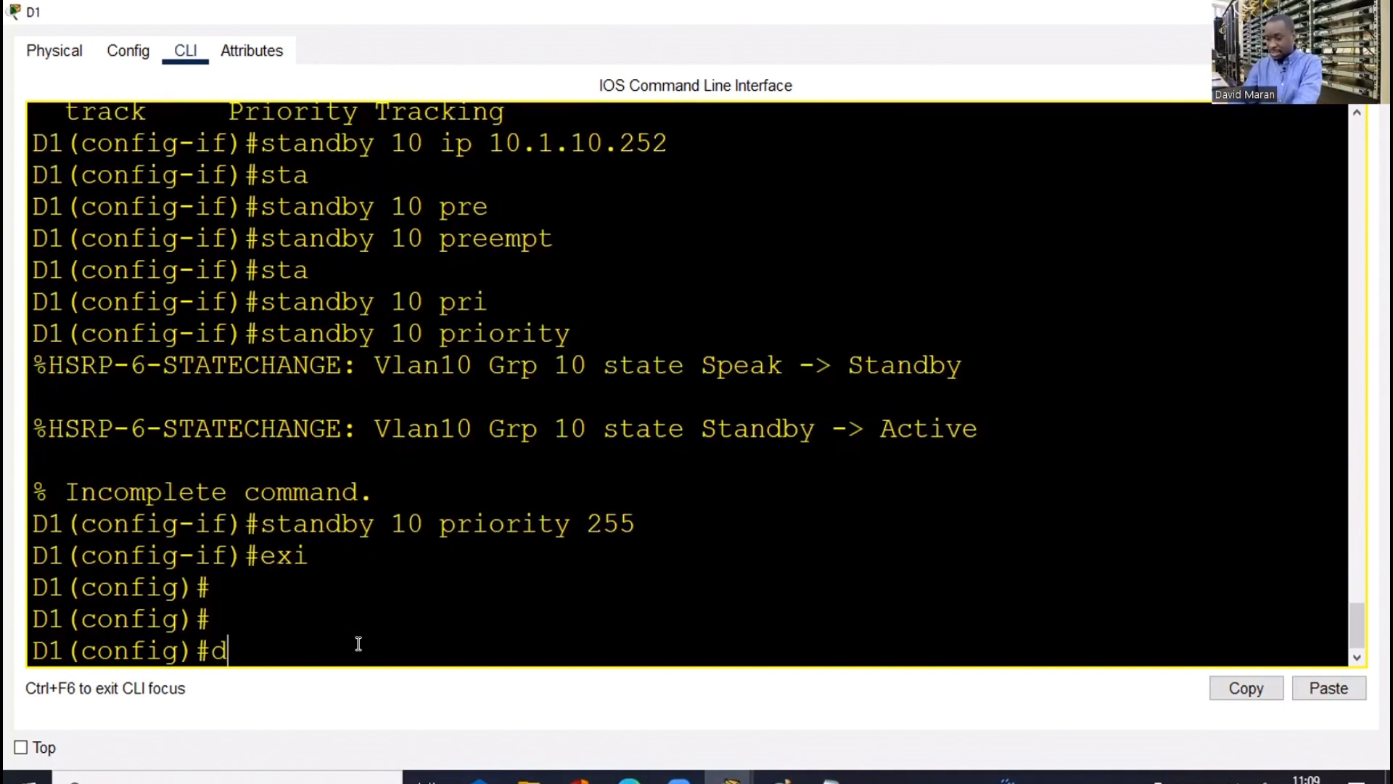
text(o sh his)
key(Return)
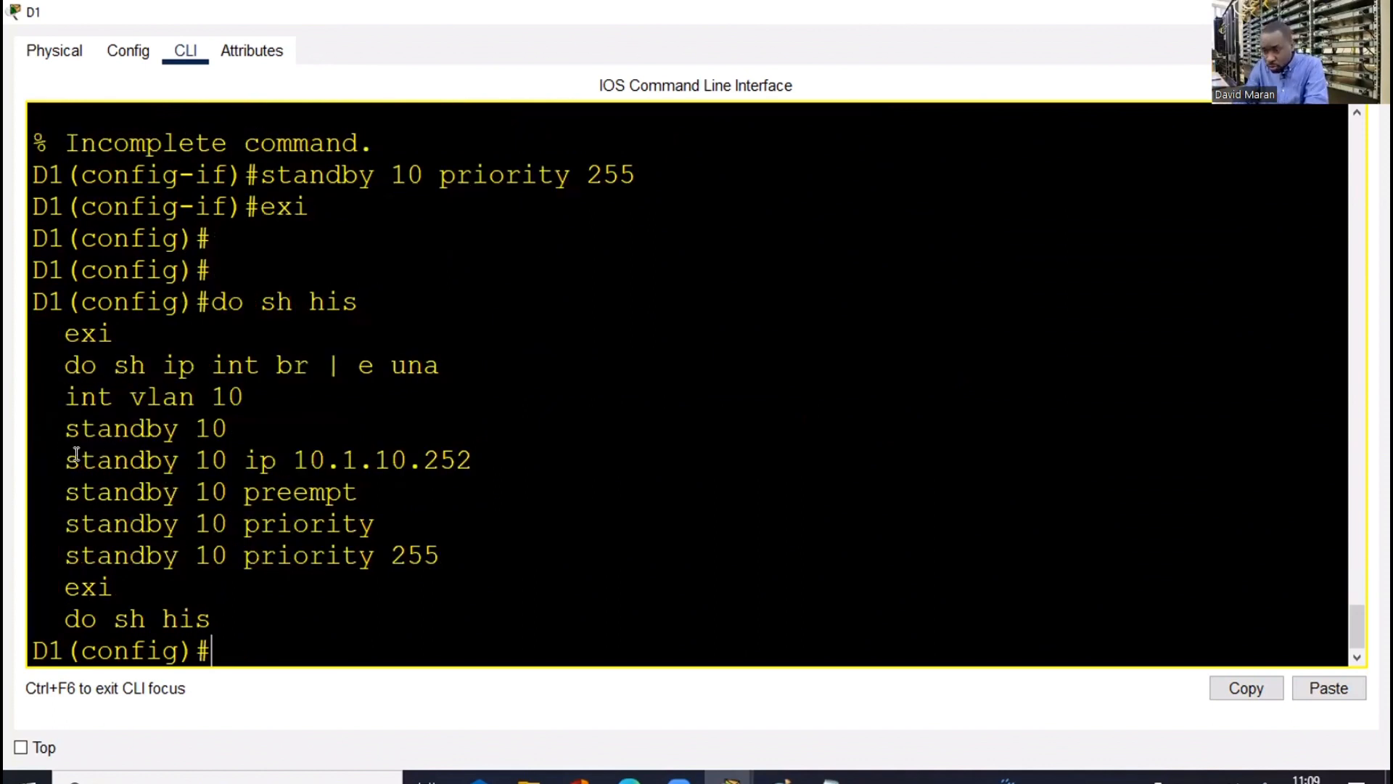
Copy the standby 10 commands from the history into the clipboard for the Notepad notes
double_click(141, 462)
shift+click(466, 553)
key(ctrl+c)
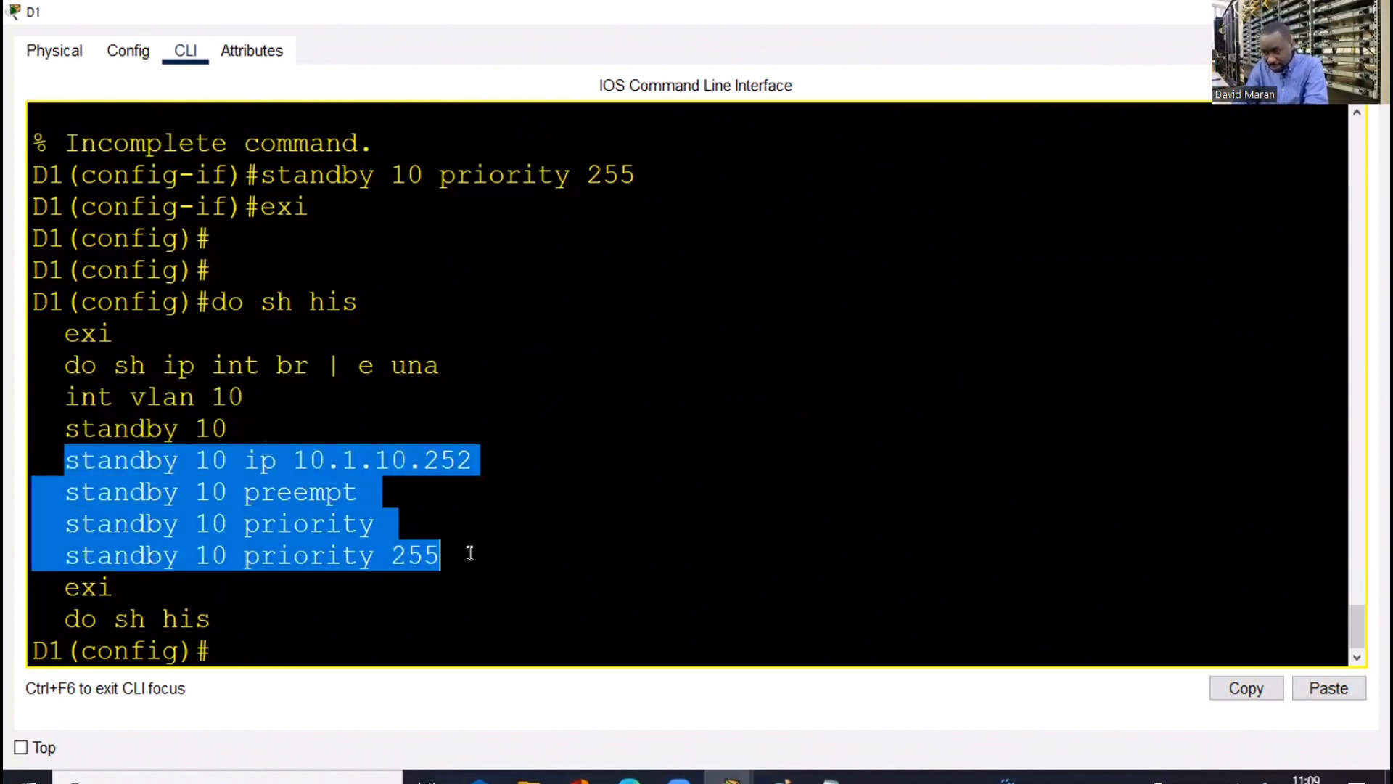
right_click(316, 525)
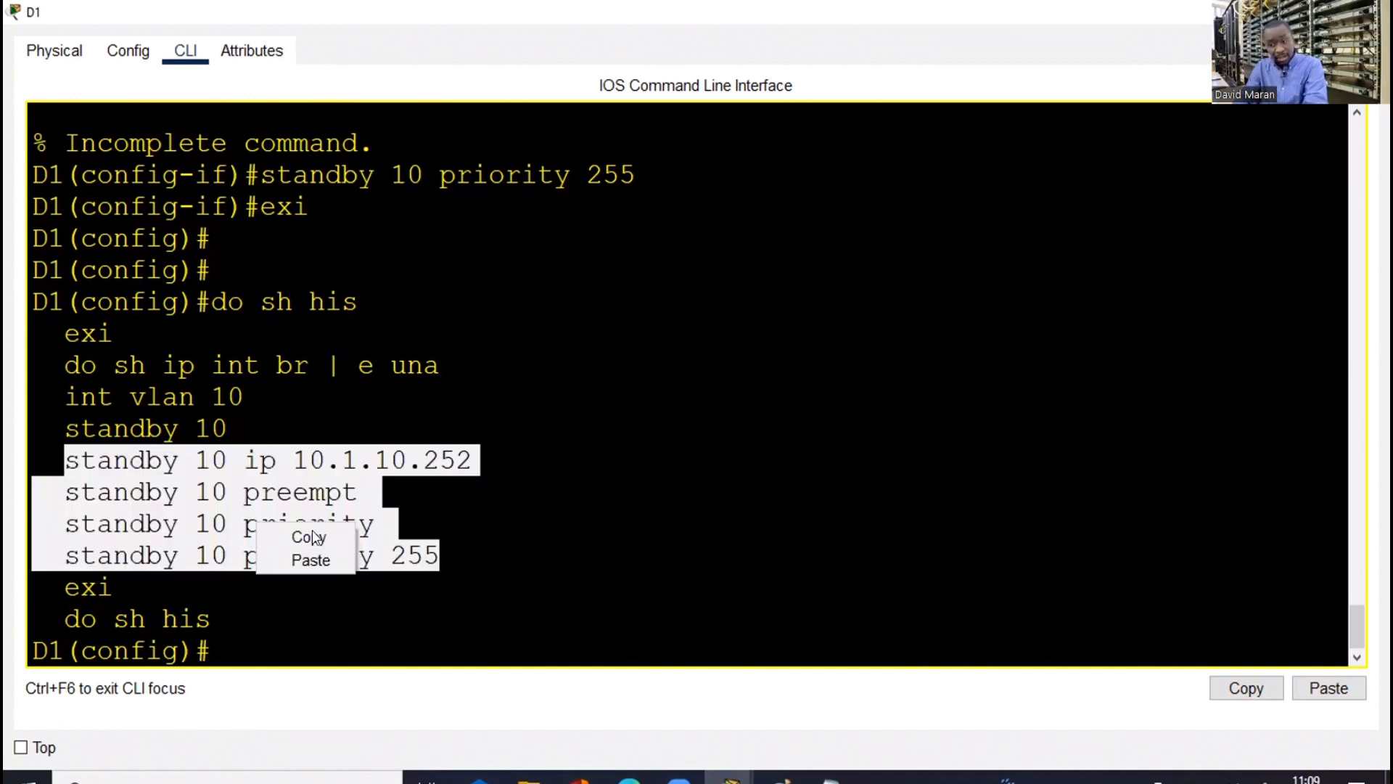
click(750, 601)
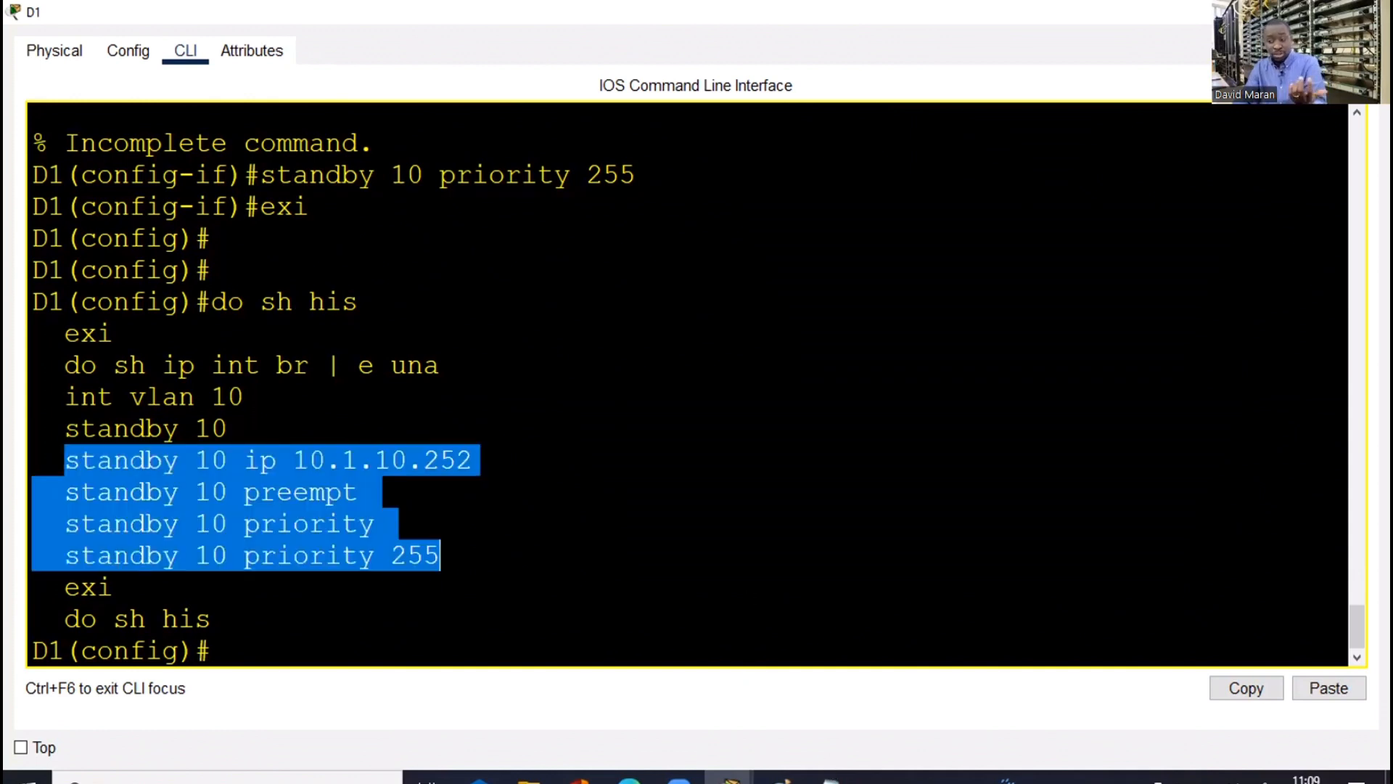
click(829, 777)
key(ctrl+End)
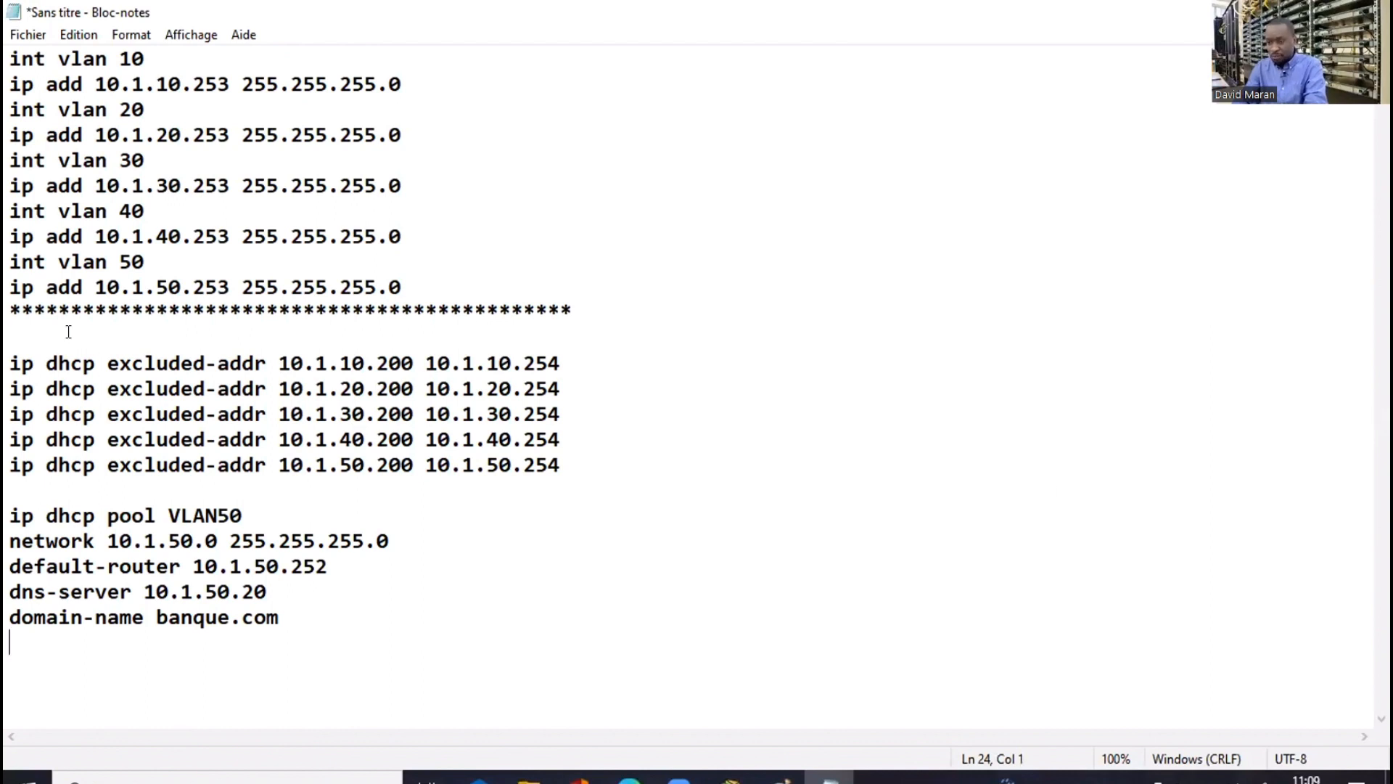
Replace the old DHCP exclusion and pool lines in the notes with the standby 10 commands
shift+click(58, 262)
shift+click(10, 362)
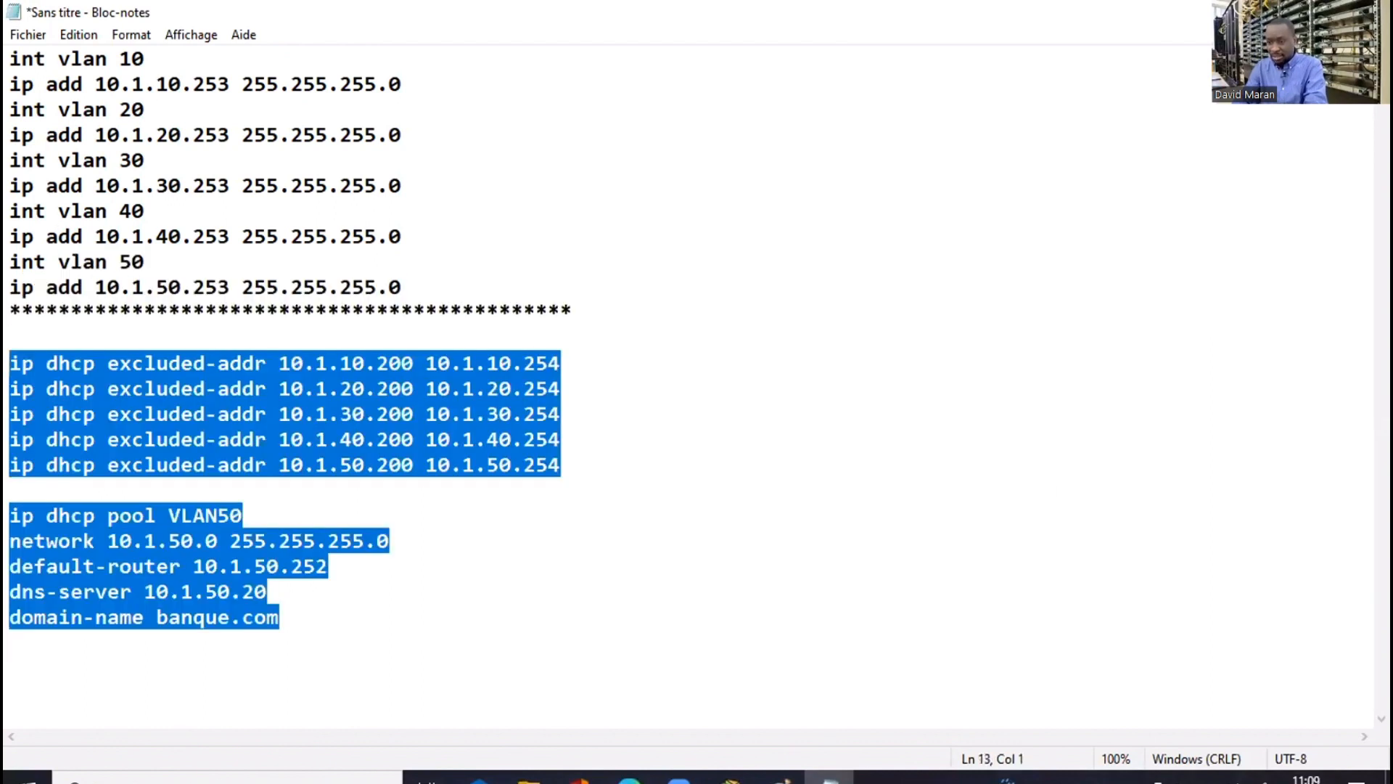
key(Delete)
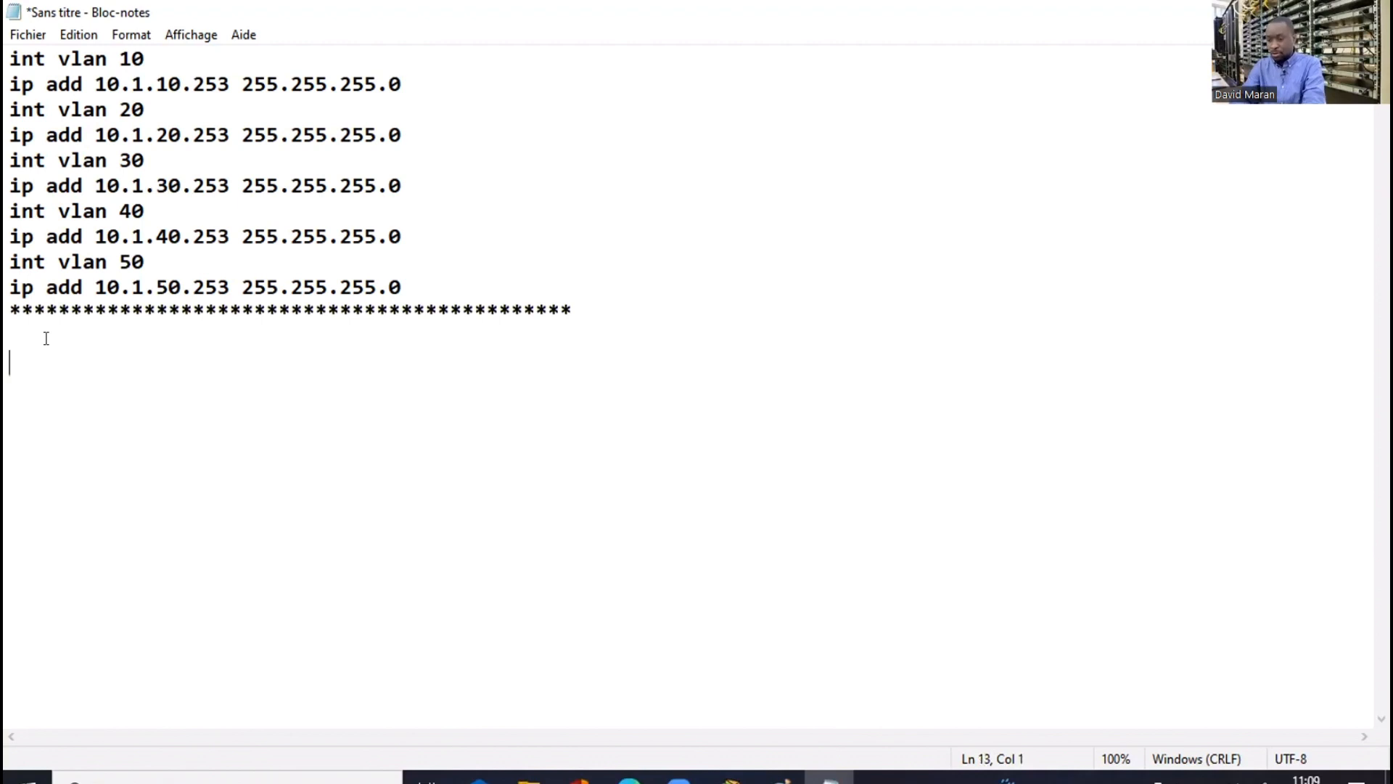
click(46, 338)
key(ctrl+v)
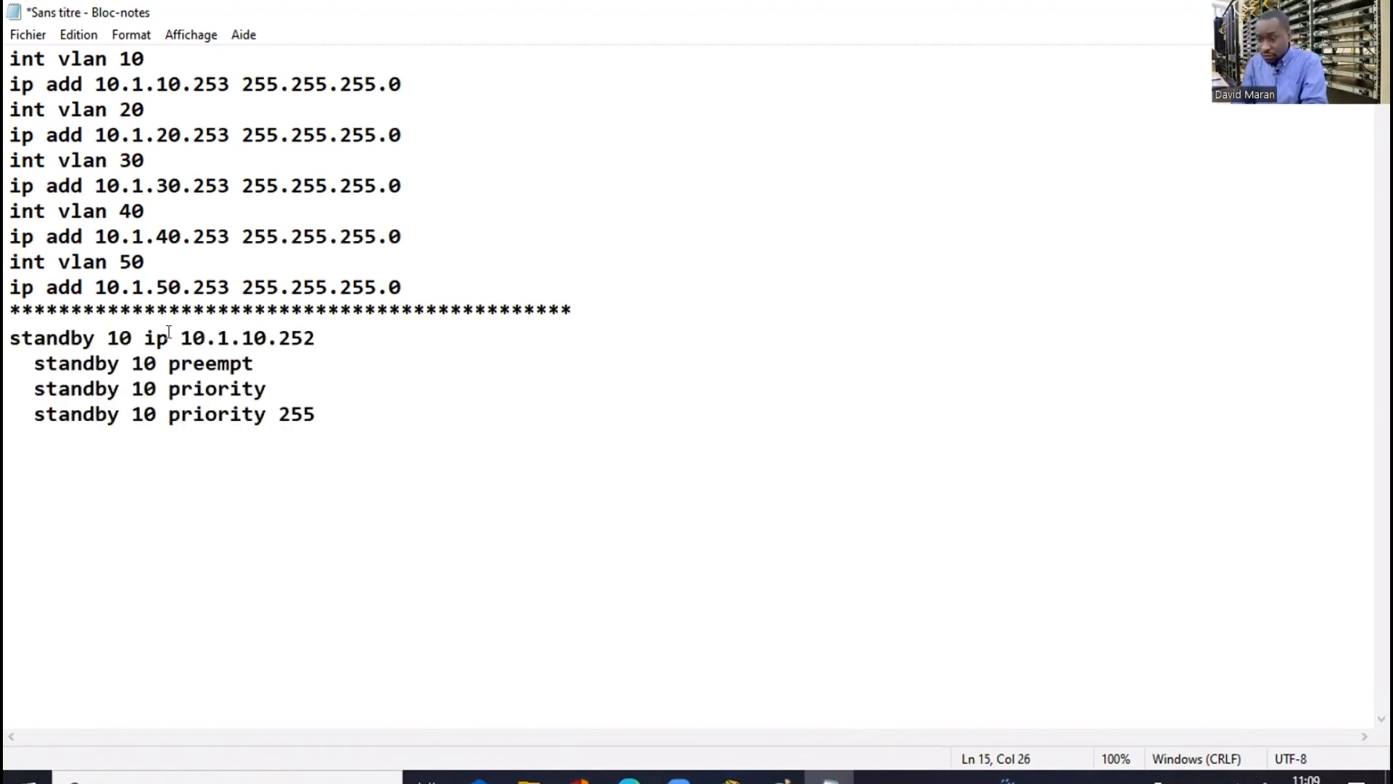
Turn the pasted block into HSRP group 20 with virtual IP 10.1.20.252
click(118, 333)
key(BackSpace)
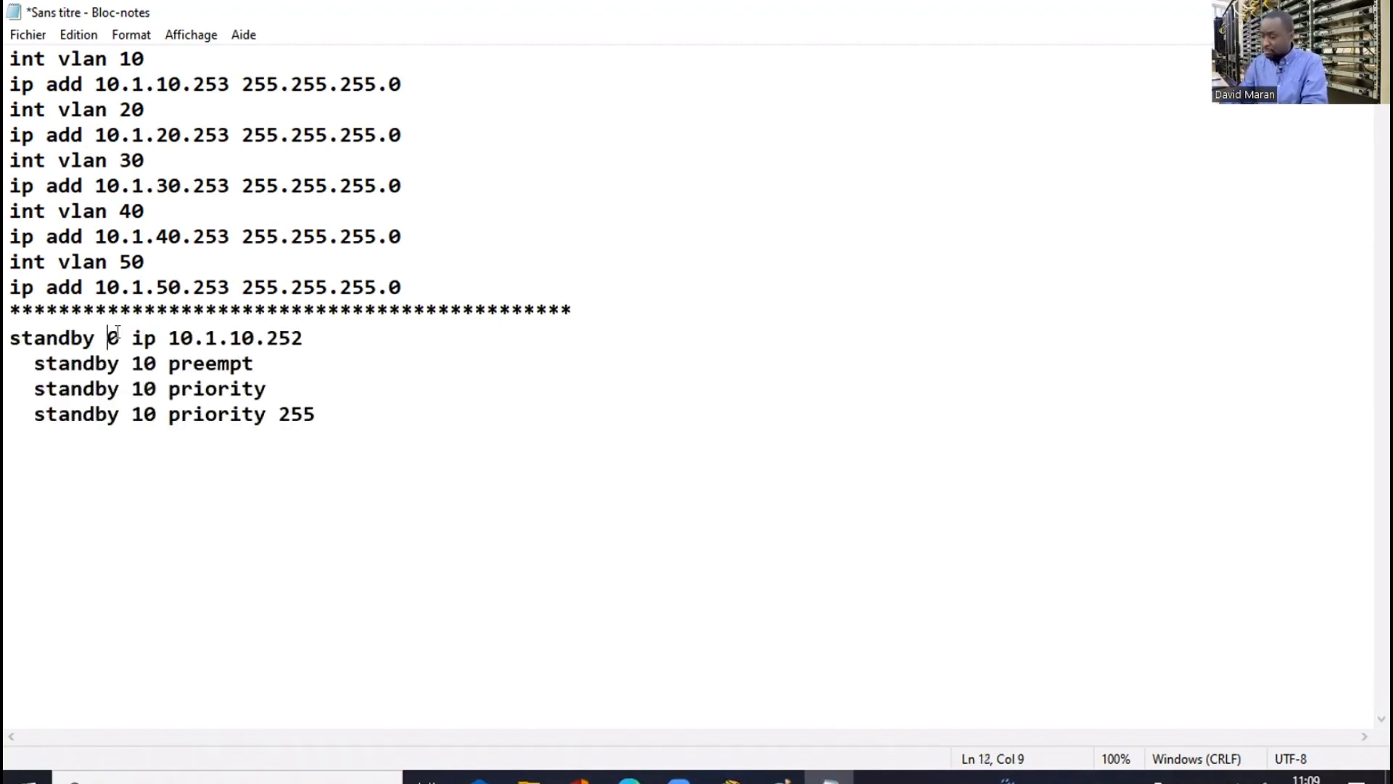
text(2)
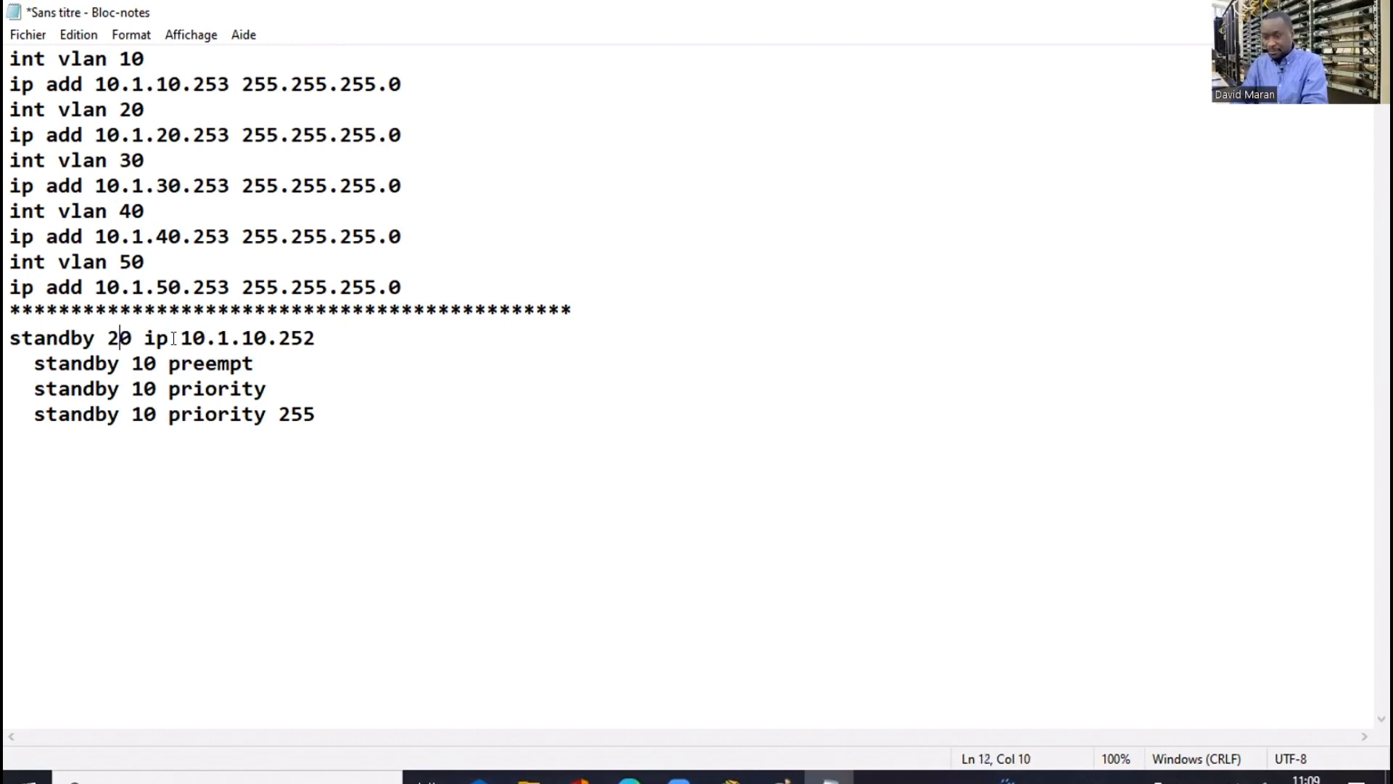
click(253, 336)
key(BackSpace)
text(2)
click(144, 363)
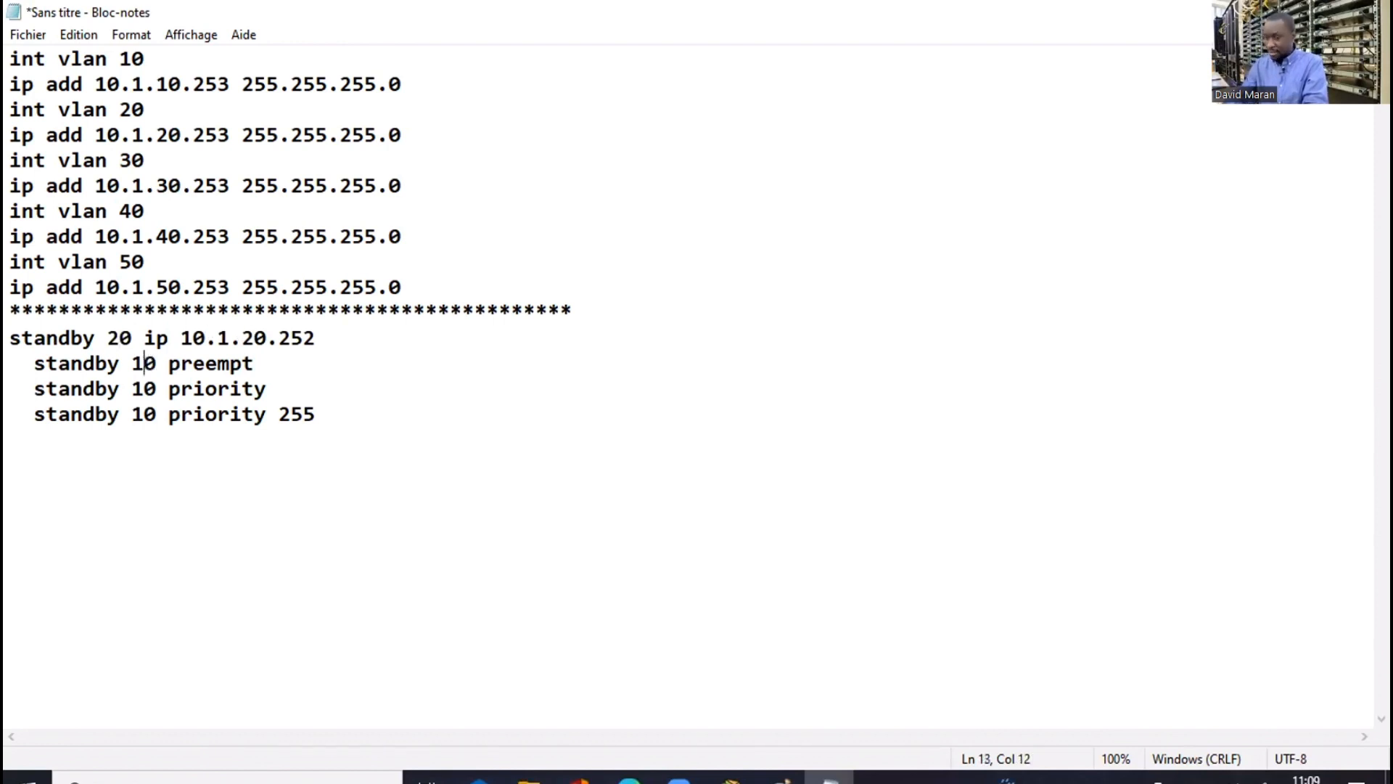
key(BackSpace)
text(2)
click(145, 383)
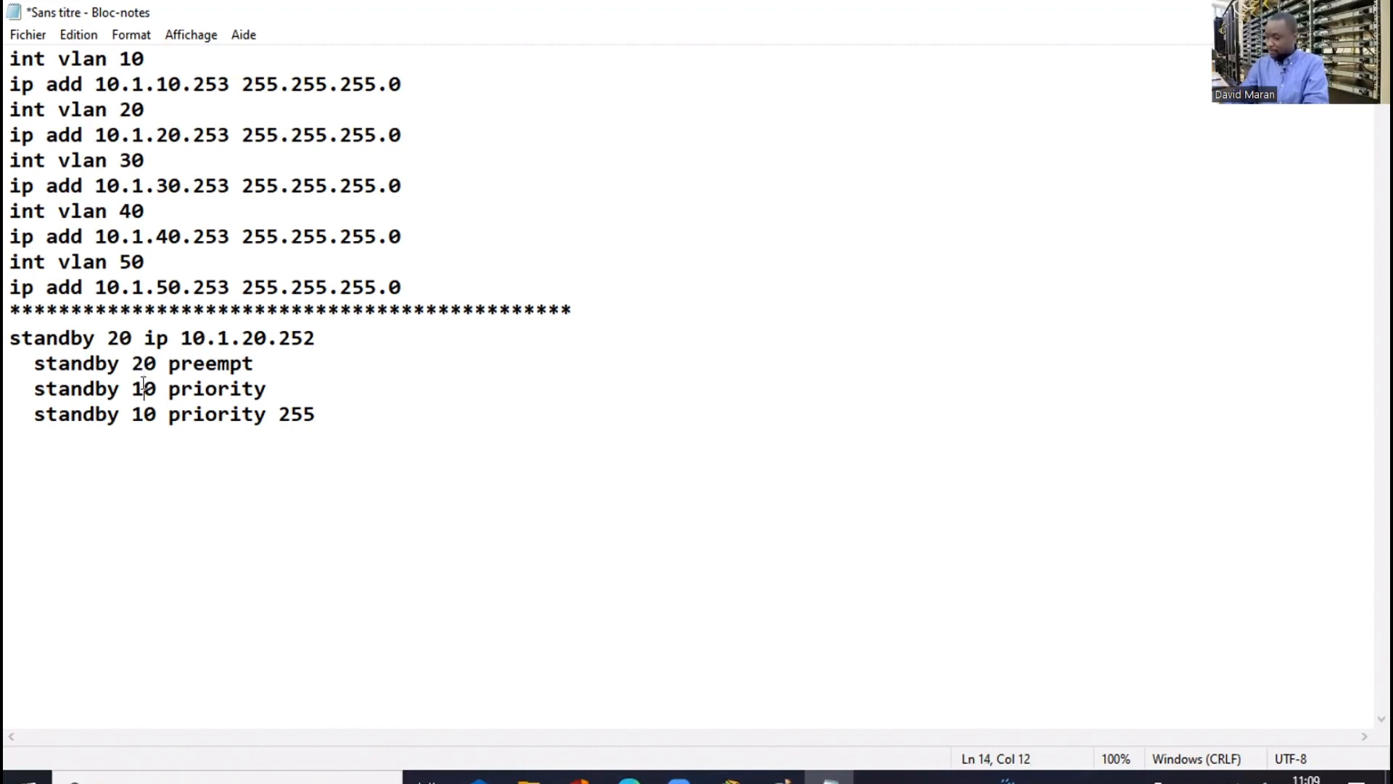
key(BackSpace)
text(2)
click(139, 410)
key(BackSpace)
text(2)
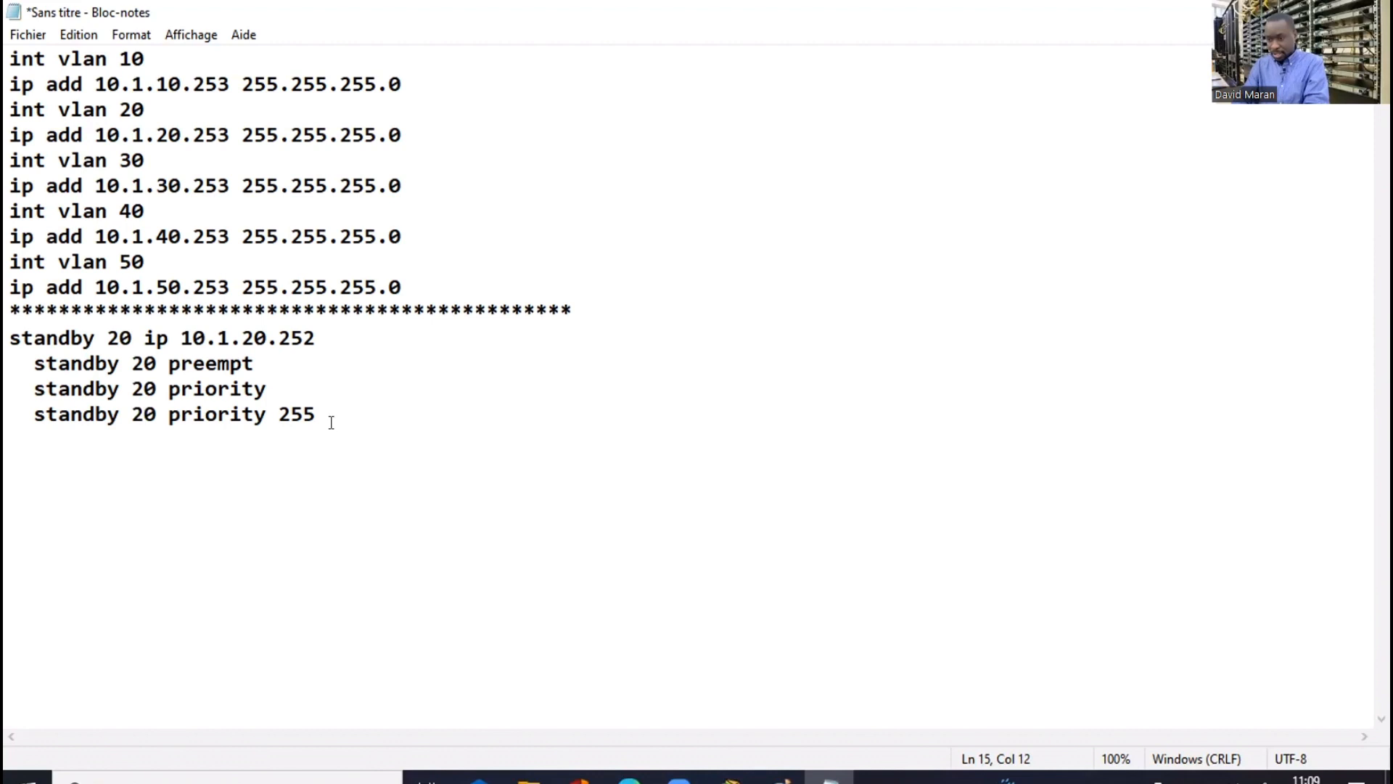
Add a separator and a standby block for group 30 with virtual IP 10.1.30.252
key(Down)
text(****)
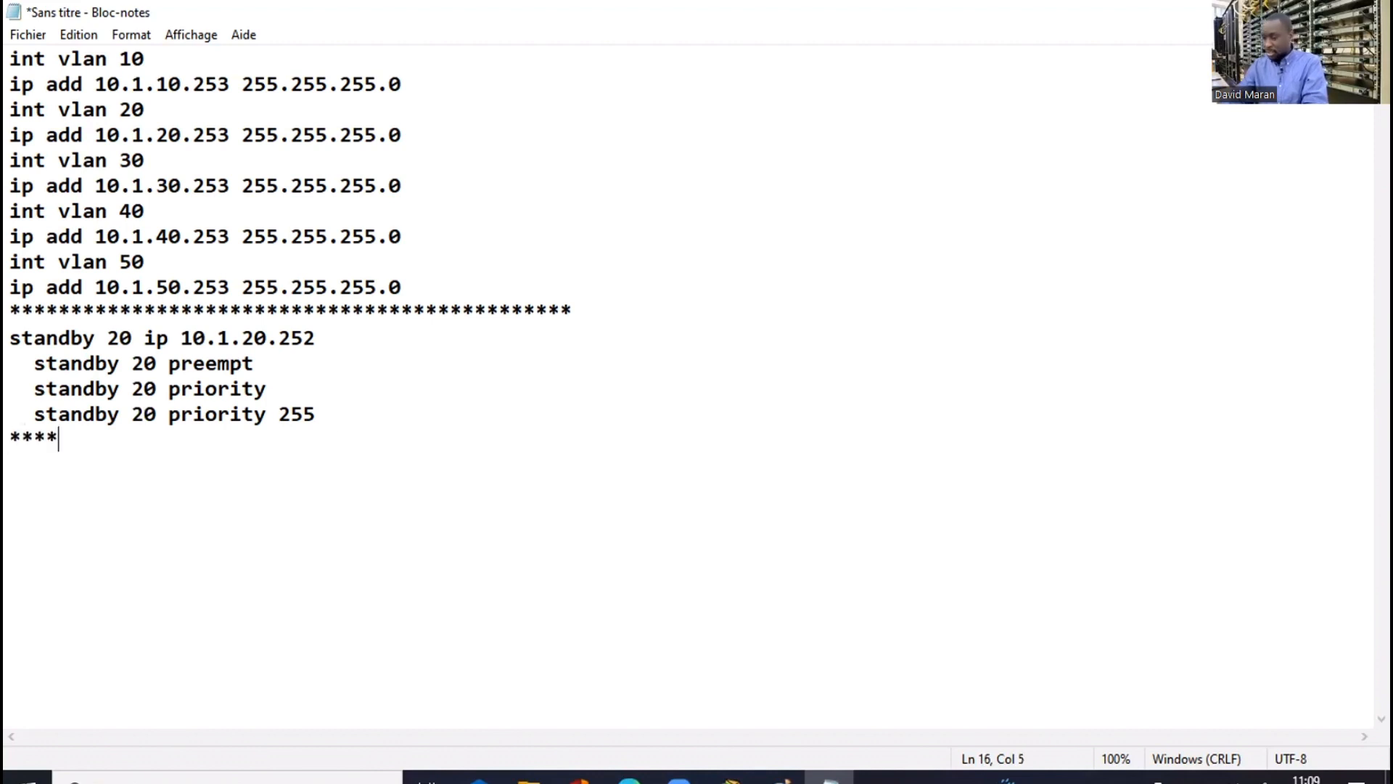
text(****)
key(Return)
text(standby 10 ip 10.1.10.252   standby 10 preempt   standby 10 priority   standby 10 priority 255)
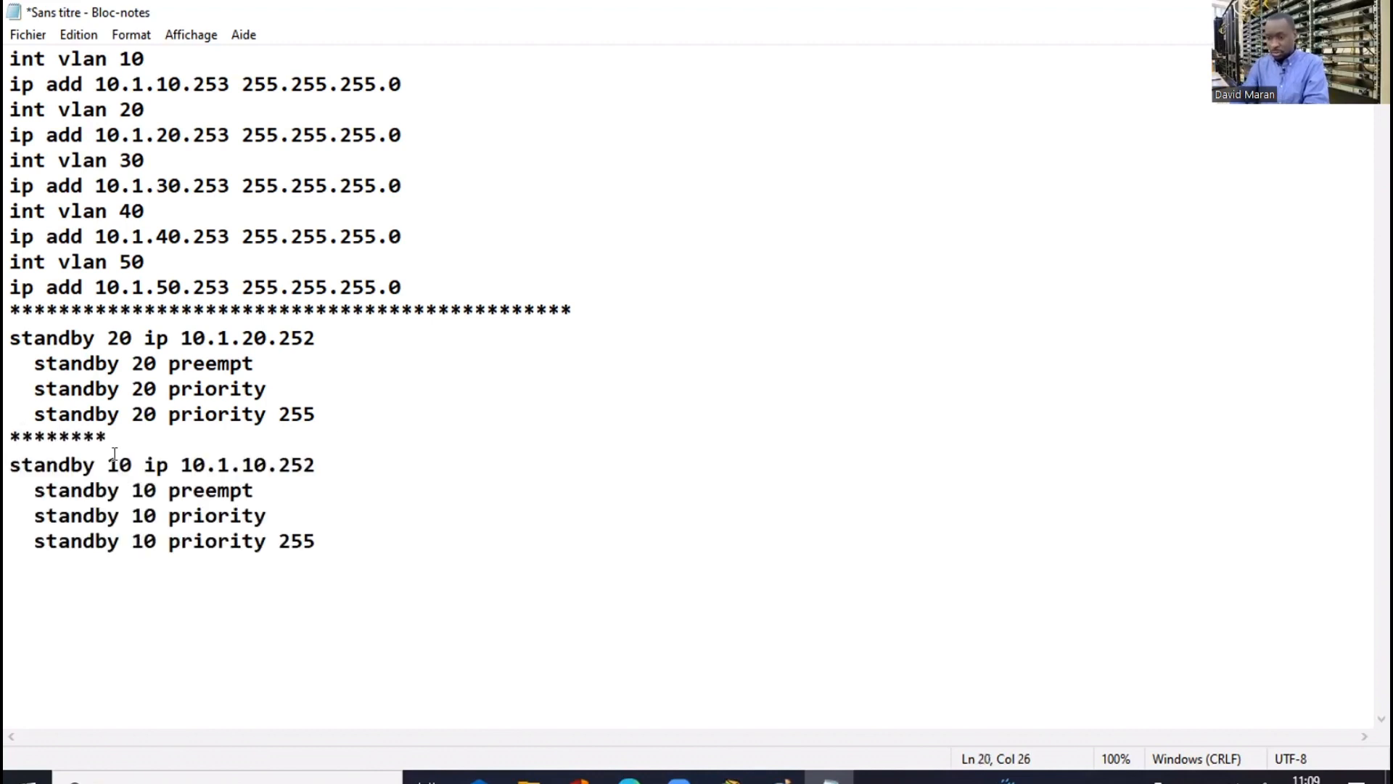
click(119, 464)
key(BackSpace)
text(3)
click(254, 464)
key(BackSpace)
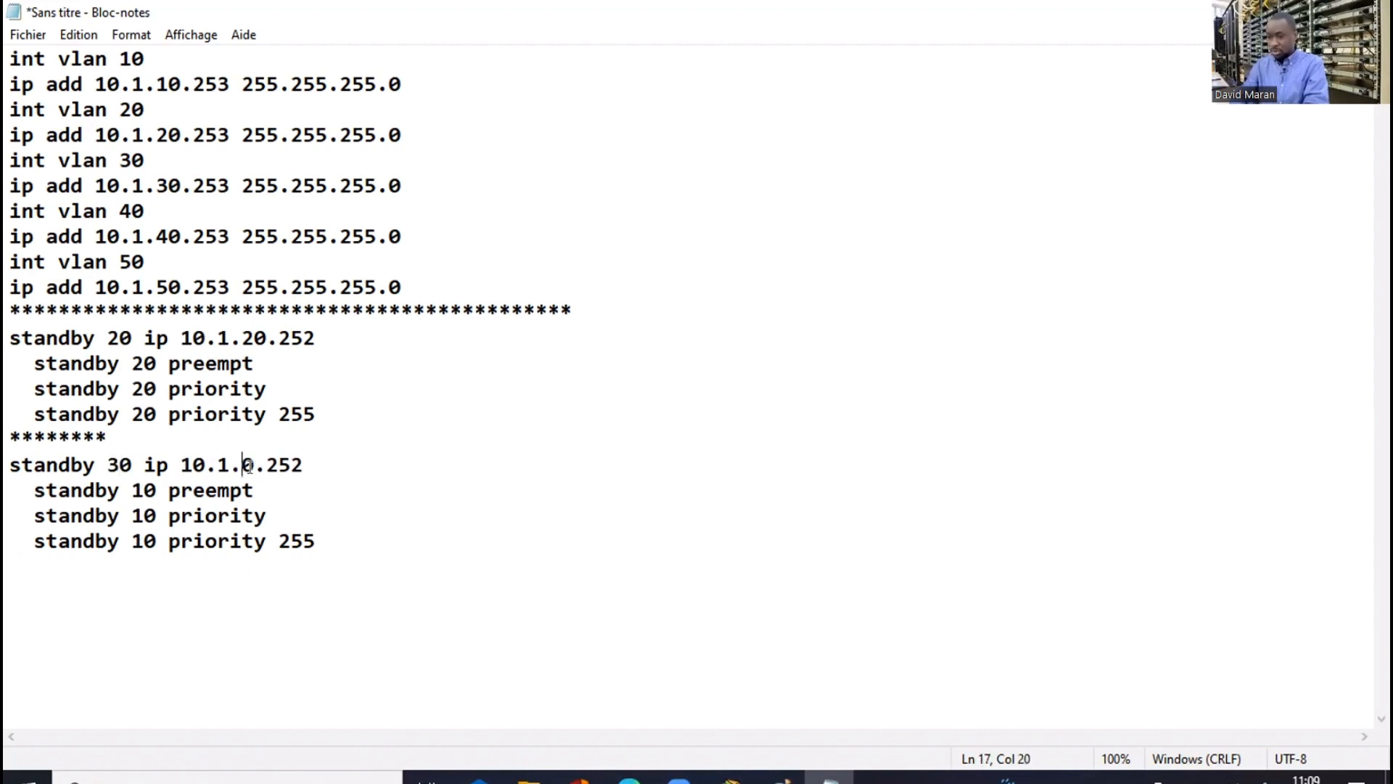
text(3)
click(143, 490)
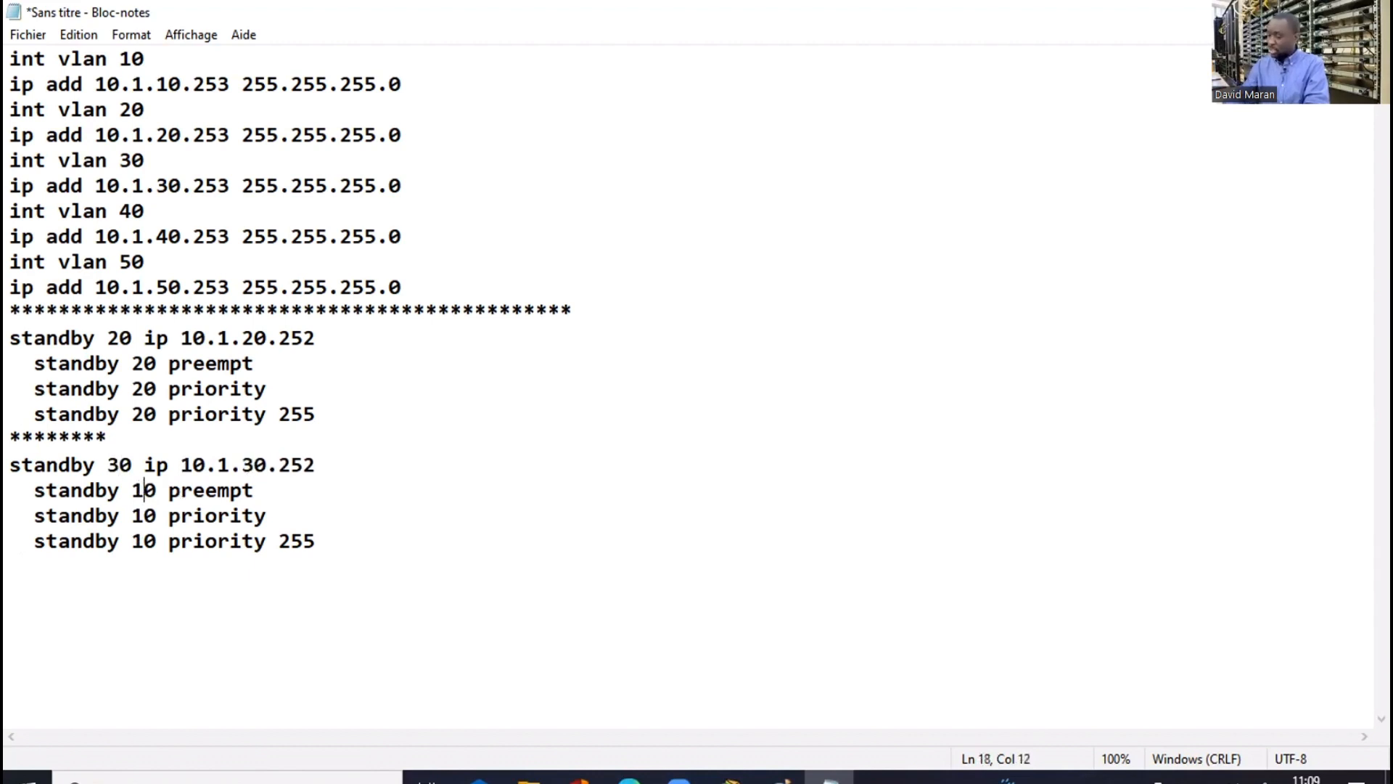
key(BackSpace)
text(3)
click(142, 515)
key(BackSpace)
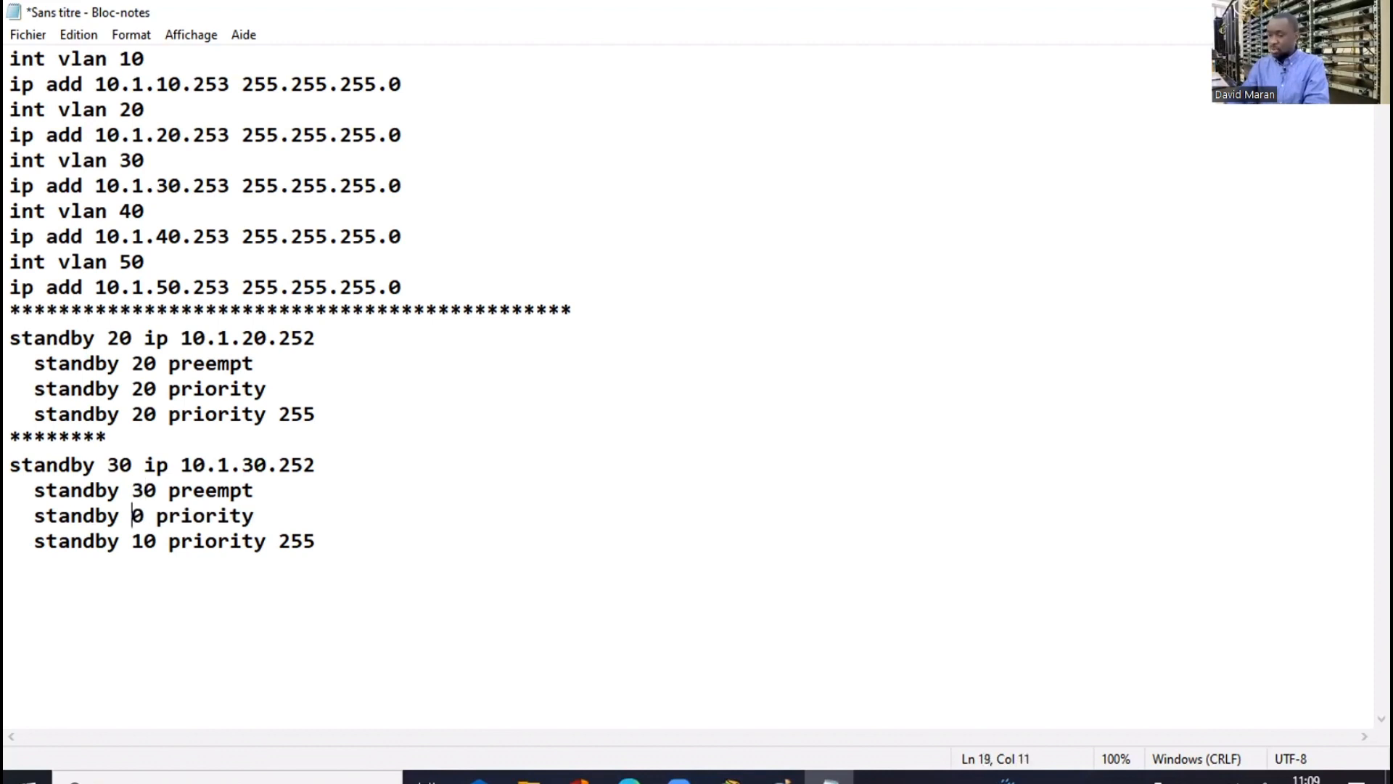
text(3)
click(142, 537)
key(BackSpace)
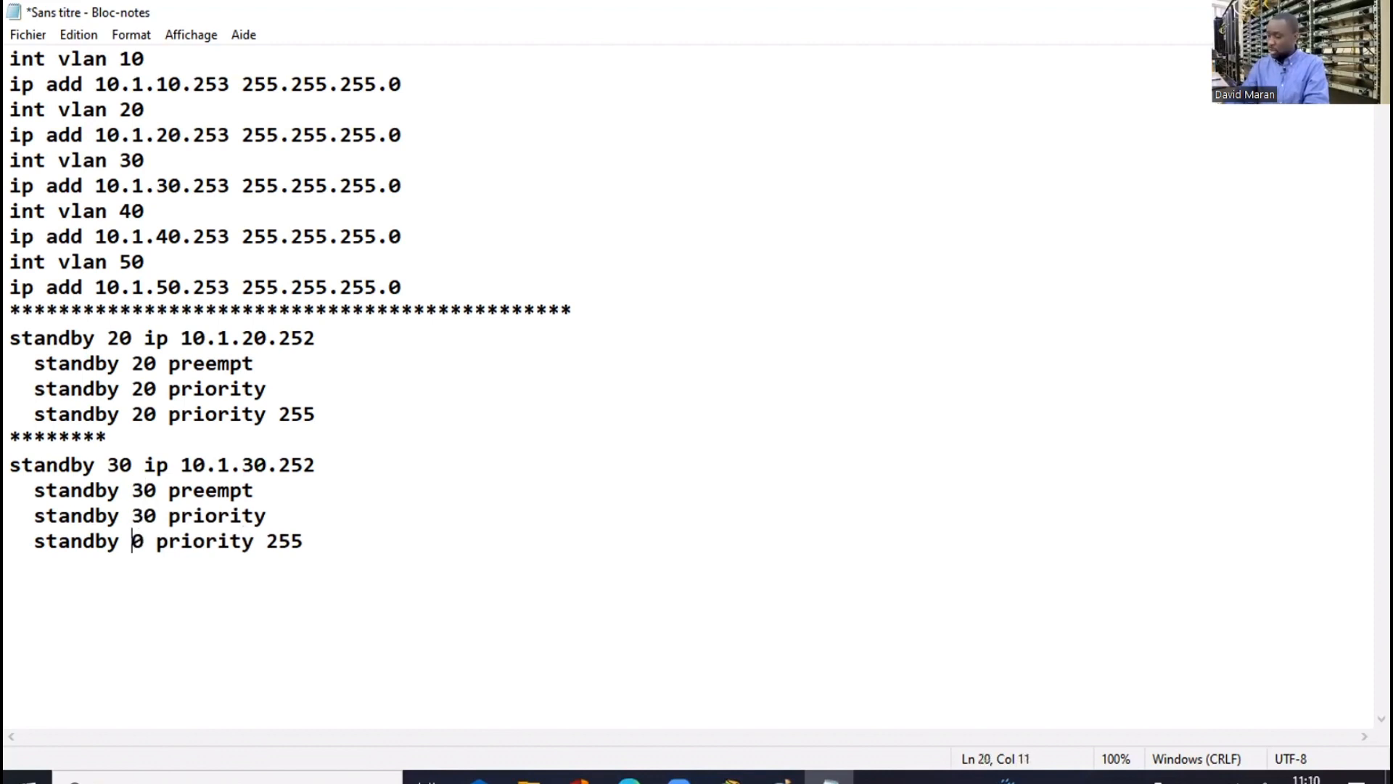
text(3)
Add a separator and a standby block for group 40 with virtual IP 10.1.40.252
click(324, 533)
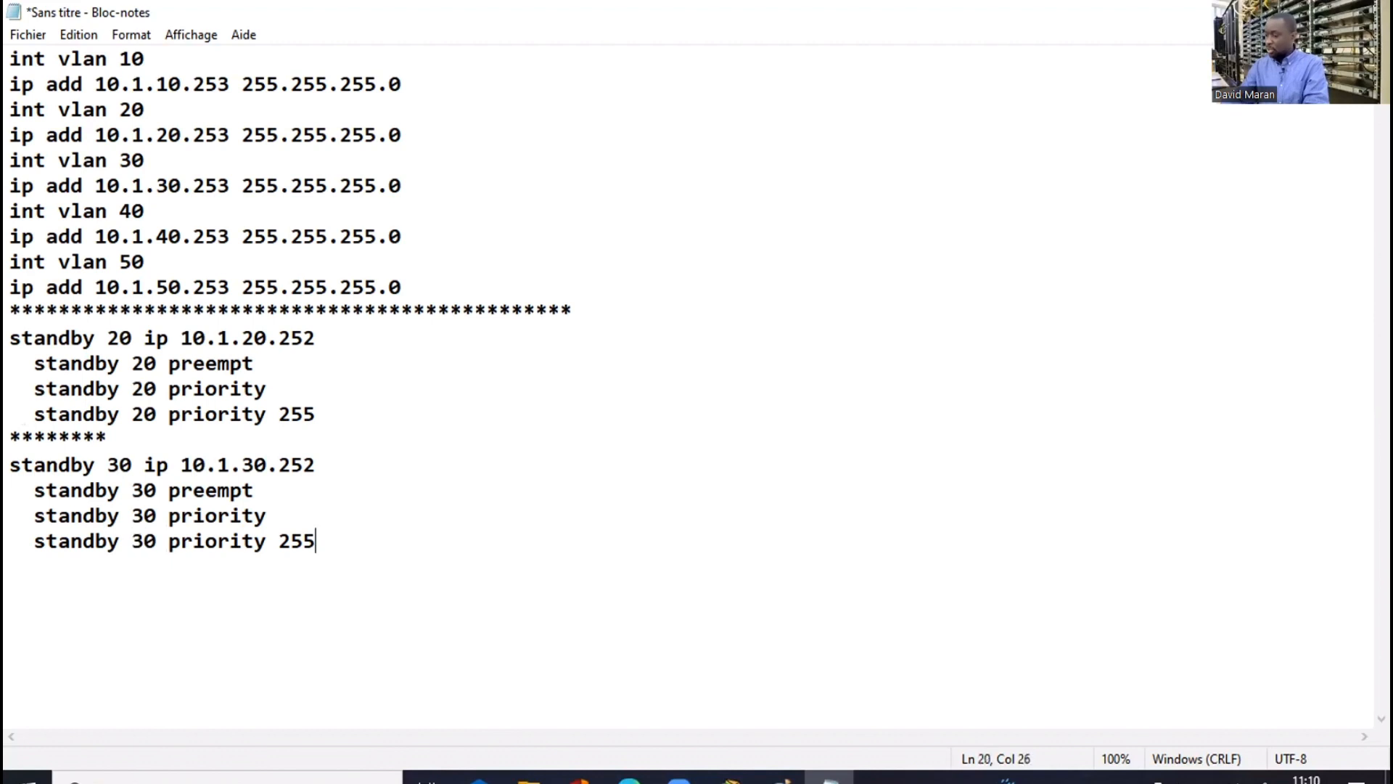
key(Return)
key(Return)
text(*****************)
key(Return)
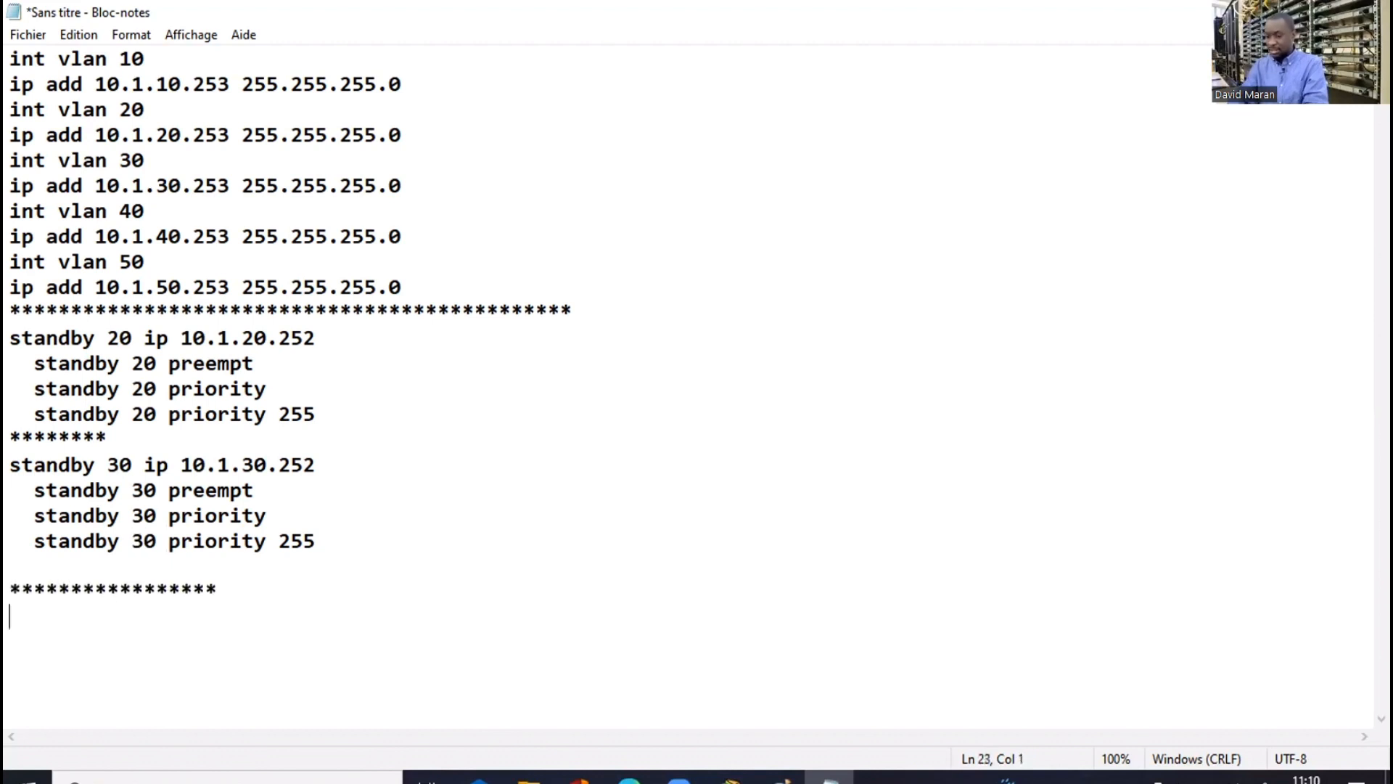
text(standby 10 ip 10.1.10.252   standby 10 preempt   standby 10 priority   standby 10 priority 255)
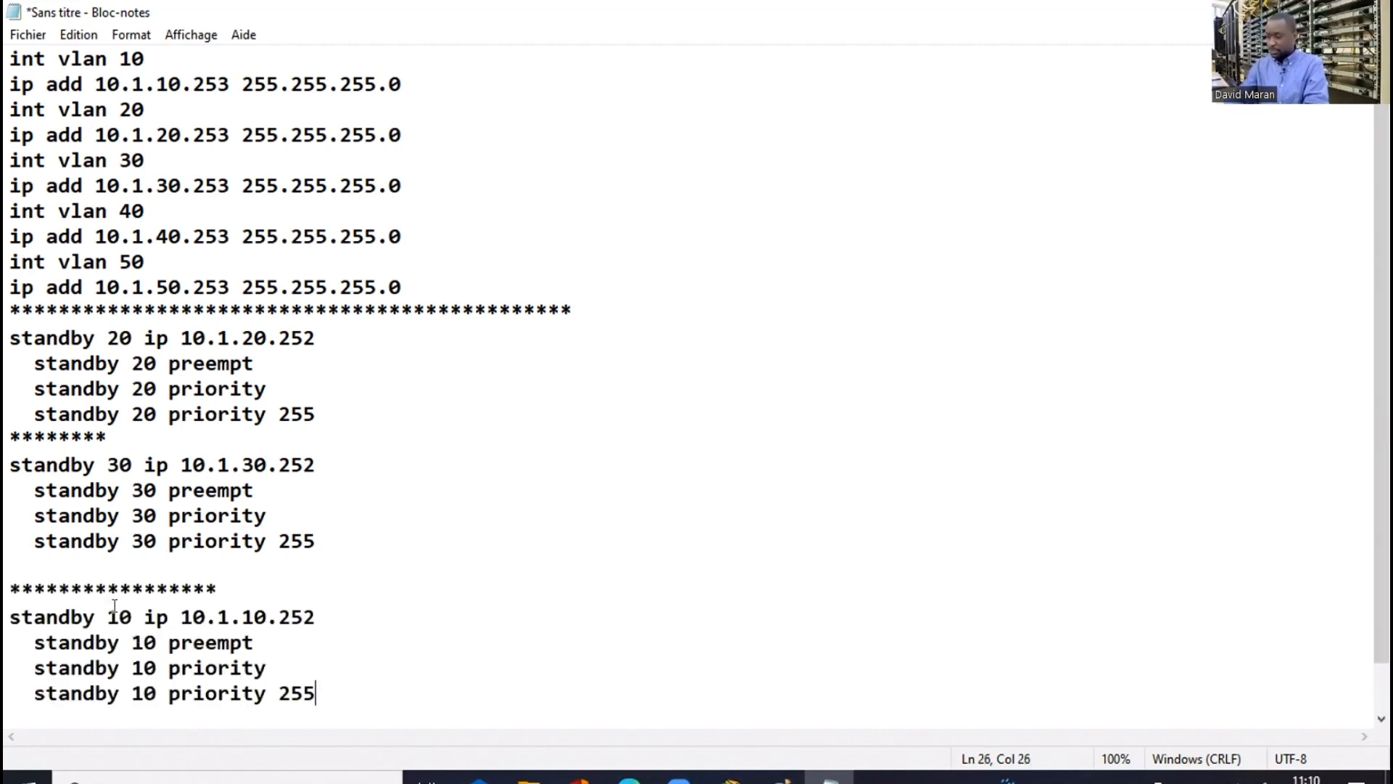
click(114, 605)
key(BackSpace)
text(4)
click(247, 617)
key(BackSpace)
text(4)
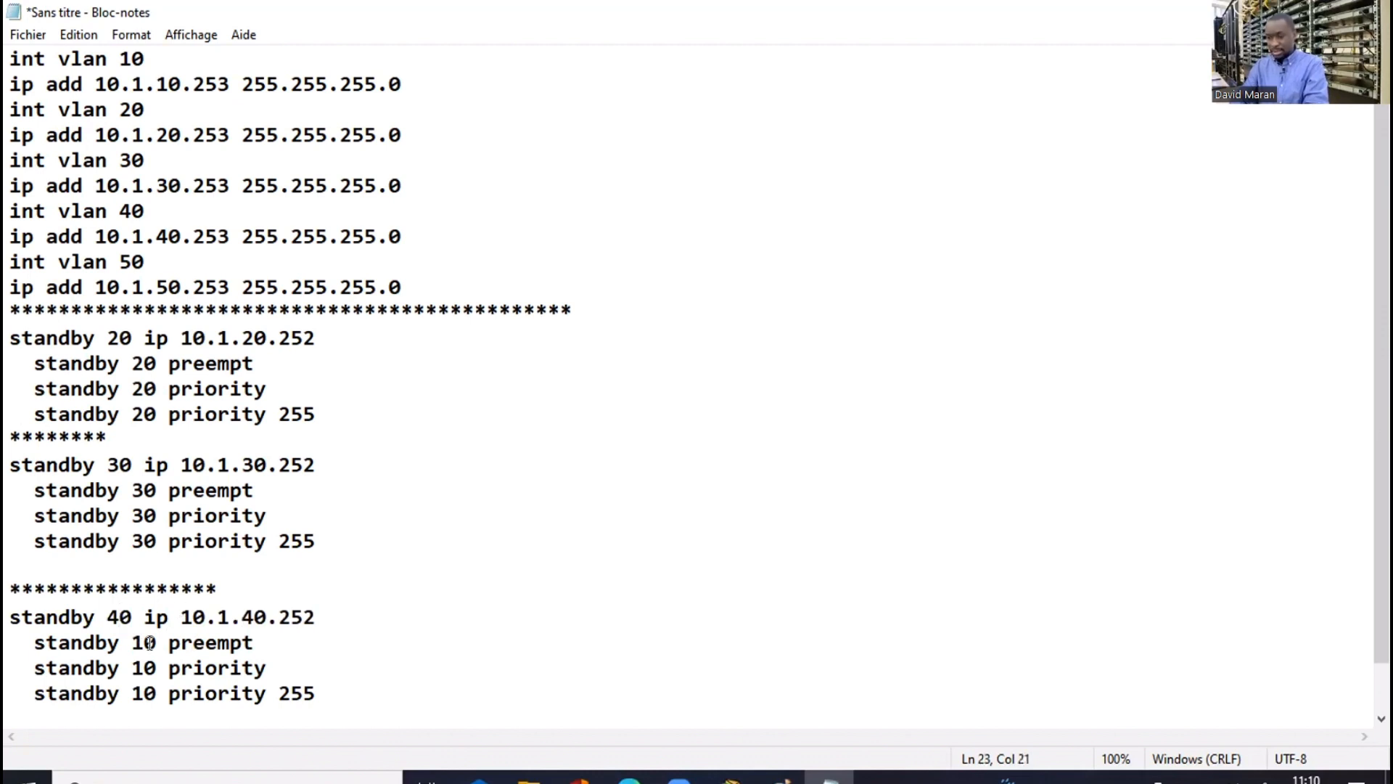
click(142, 642)
key(BackSpace)
text(4)
click(143, 667)
key(BackSpace)
text(4)
click(143, 693)
key(BackSpace)
text(4)
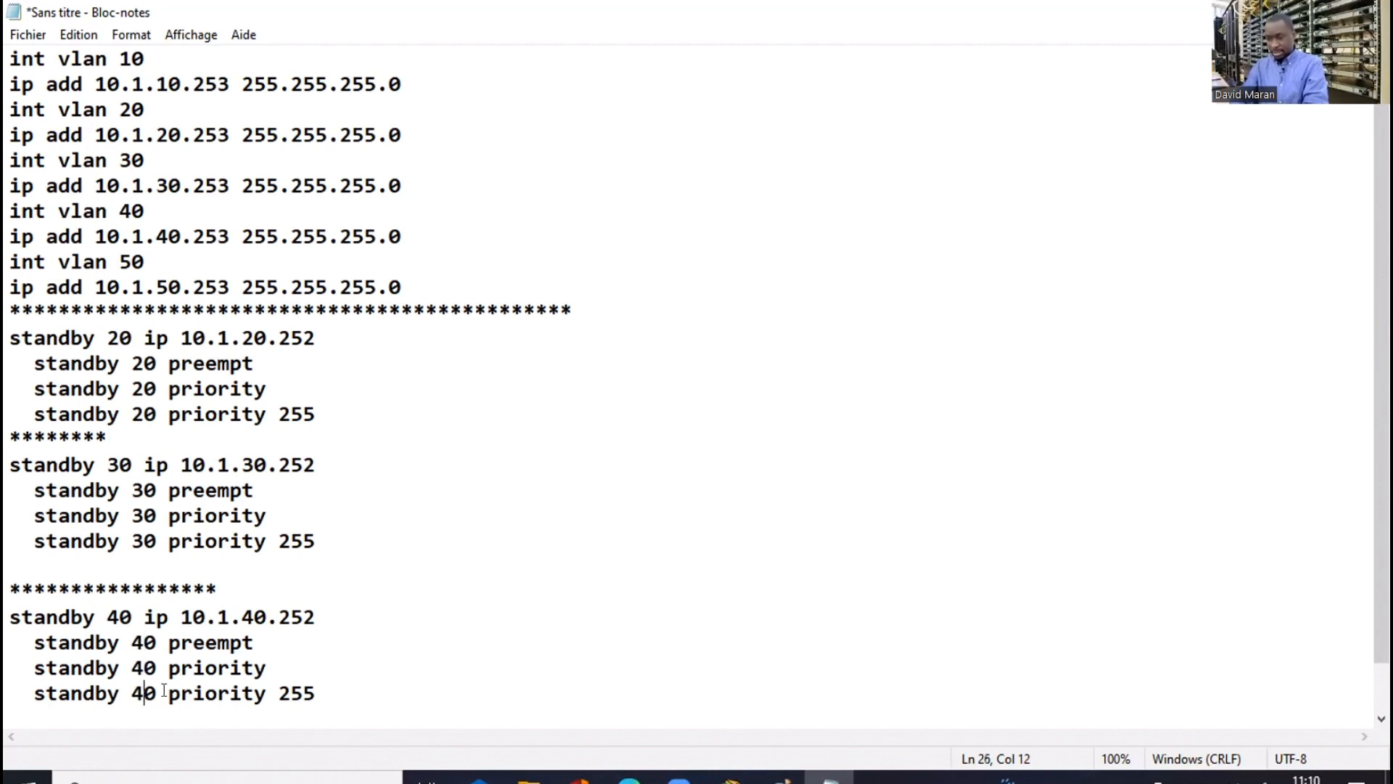
Add a separator and a standby block for group 50 with virtual IP 10.1.50.252
key(End)
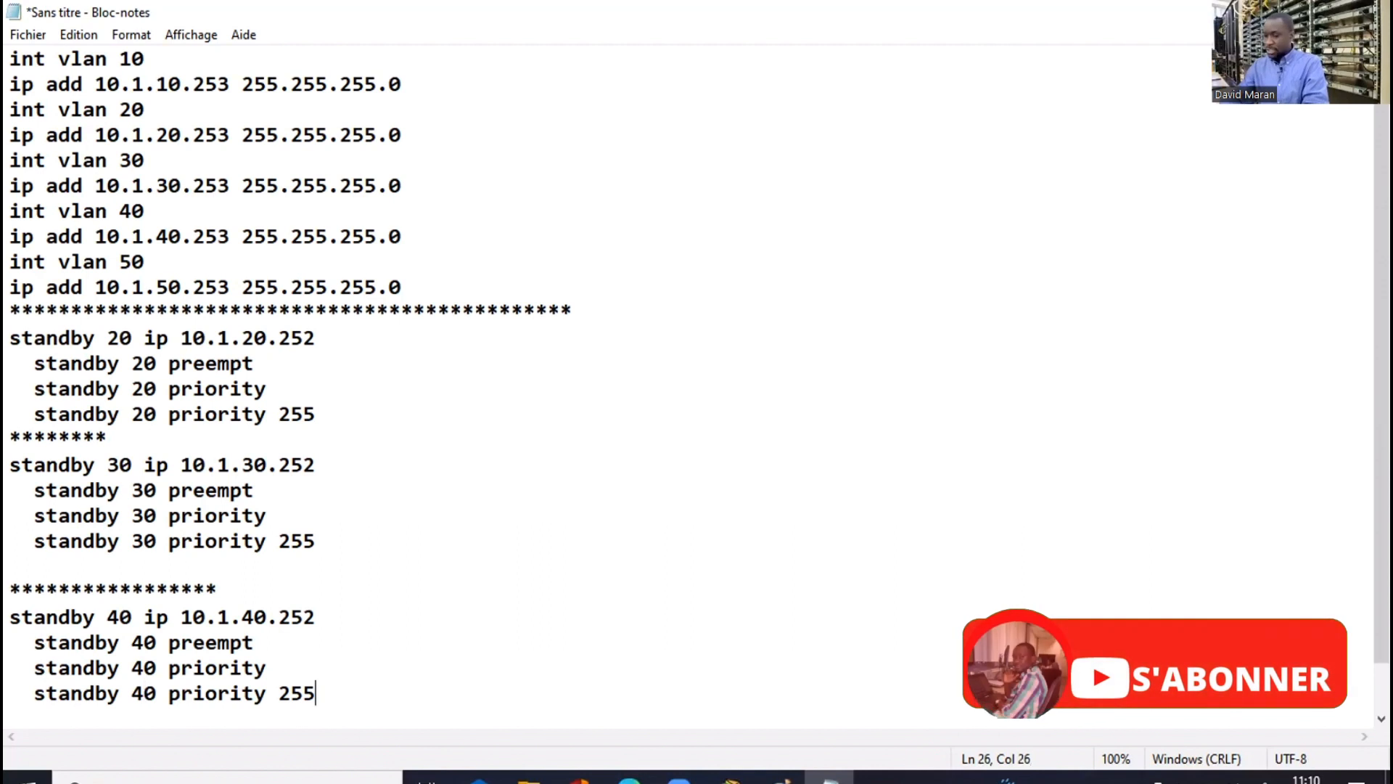
key(Return)
text(*********)
key(Return)
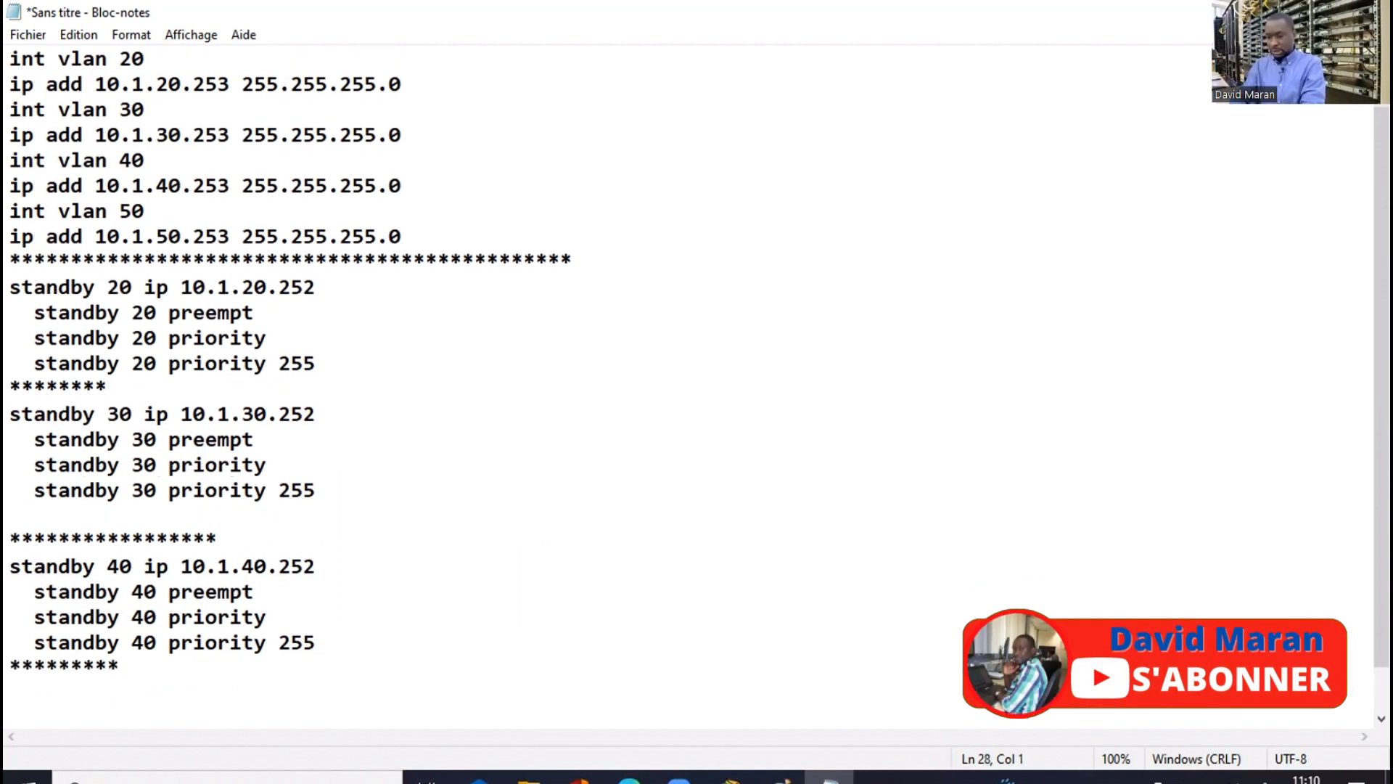
text(standby 10 ip 10.1.10.252   standby 10 preempt   standby 10 priority   standby 10 priority 255)
click(120, 615)
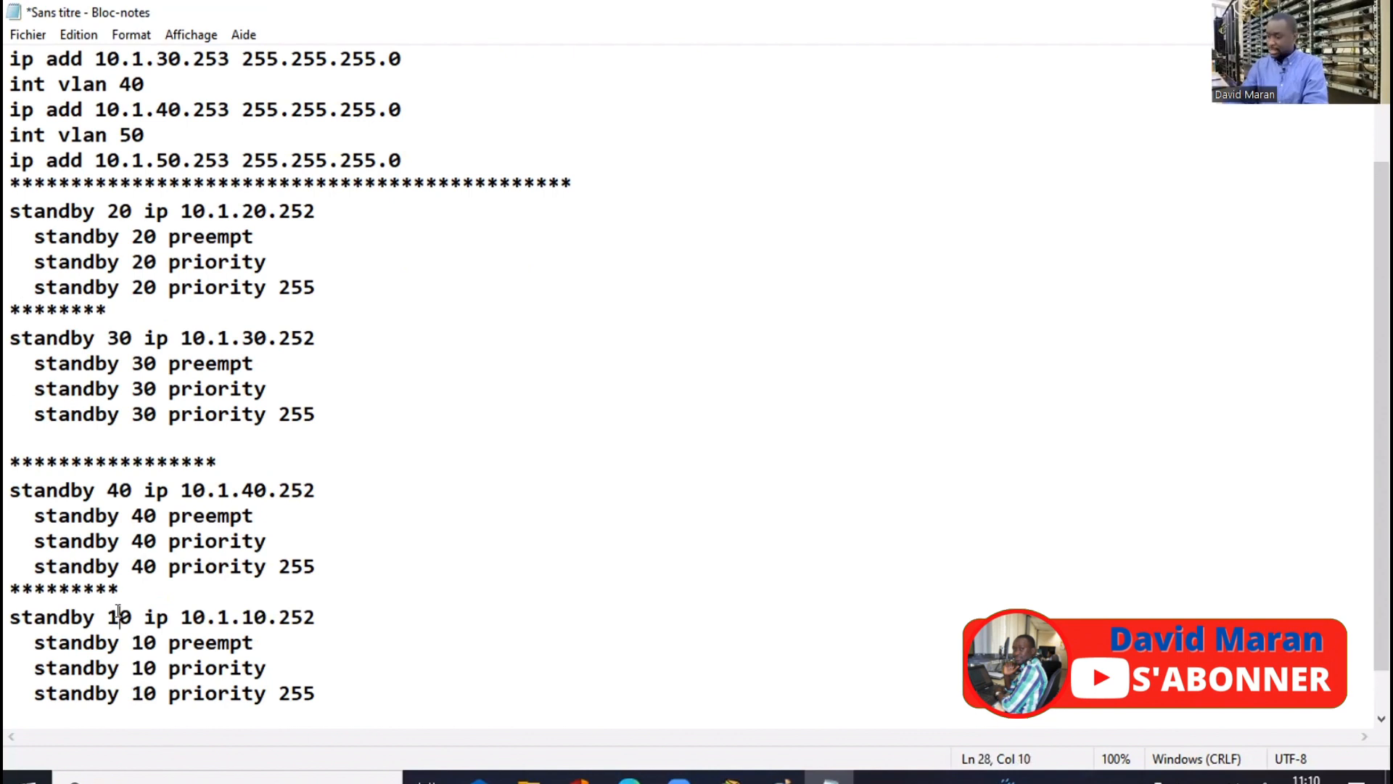
key(BackSpace)
text(5)
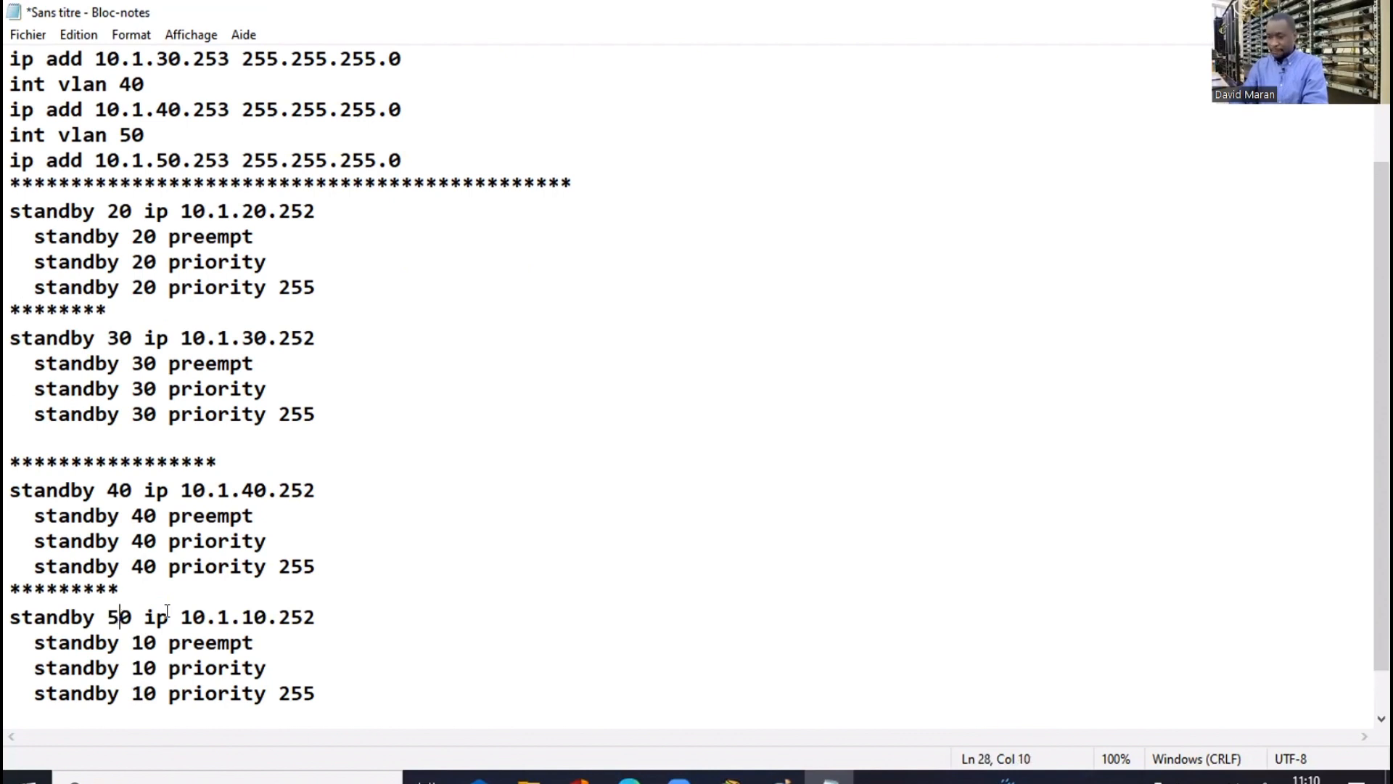
click(252, 615)
key(BackSpace)
text(5)
click(142, 642)
key(BackSpace)
text(5)
click(142, 668)
key(BackSpace)
text(5)
click(142, 693)
key(BackSpace)
text(5)
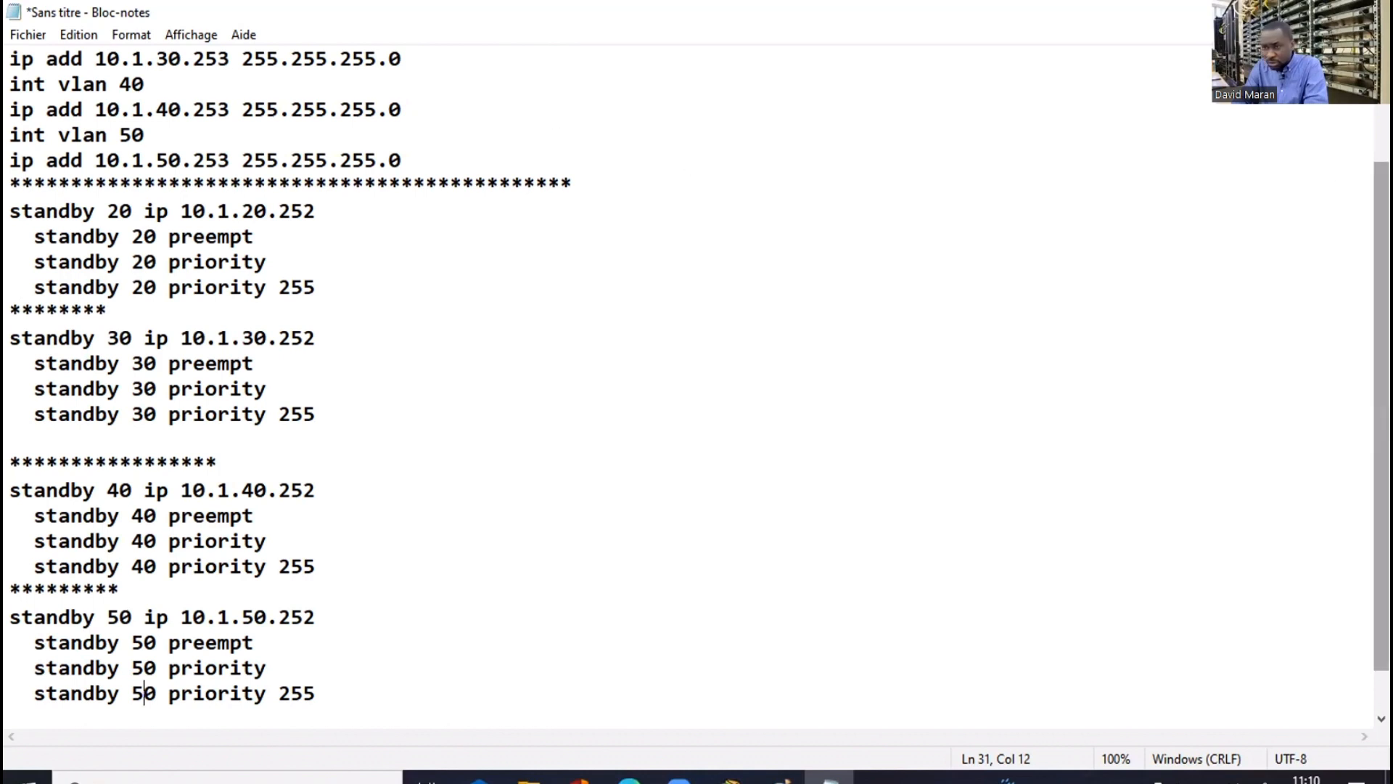
Replace the three asterisk separators between the group blocks with 'exit' lines
drag(1381, 415, 1382, 342)
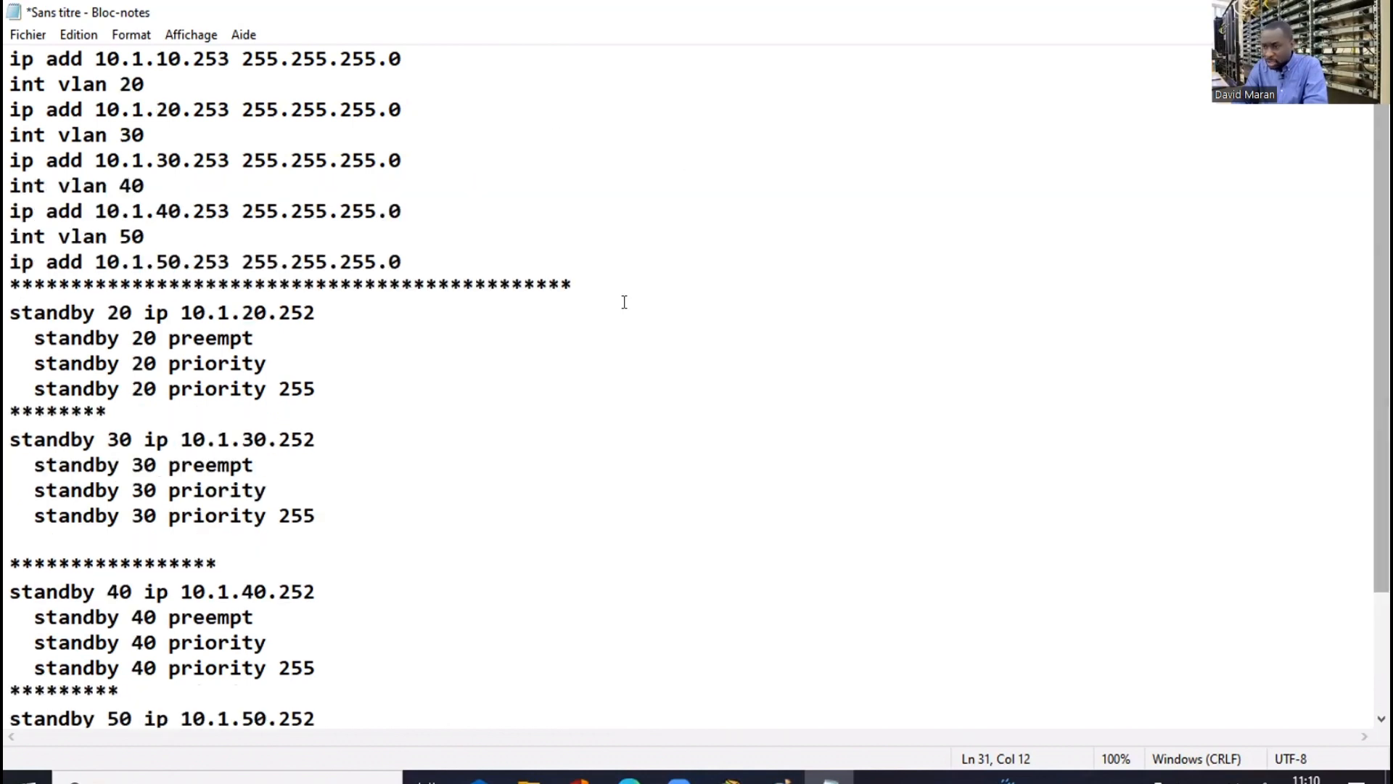
click(586, 280)
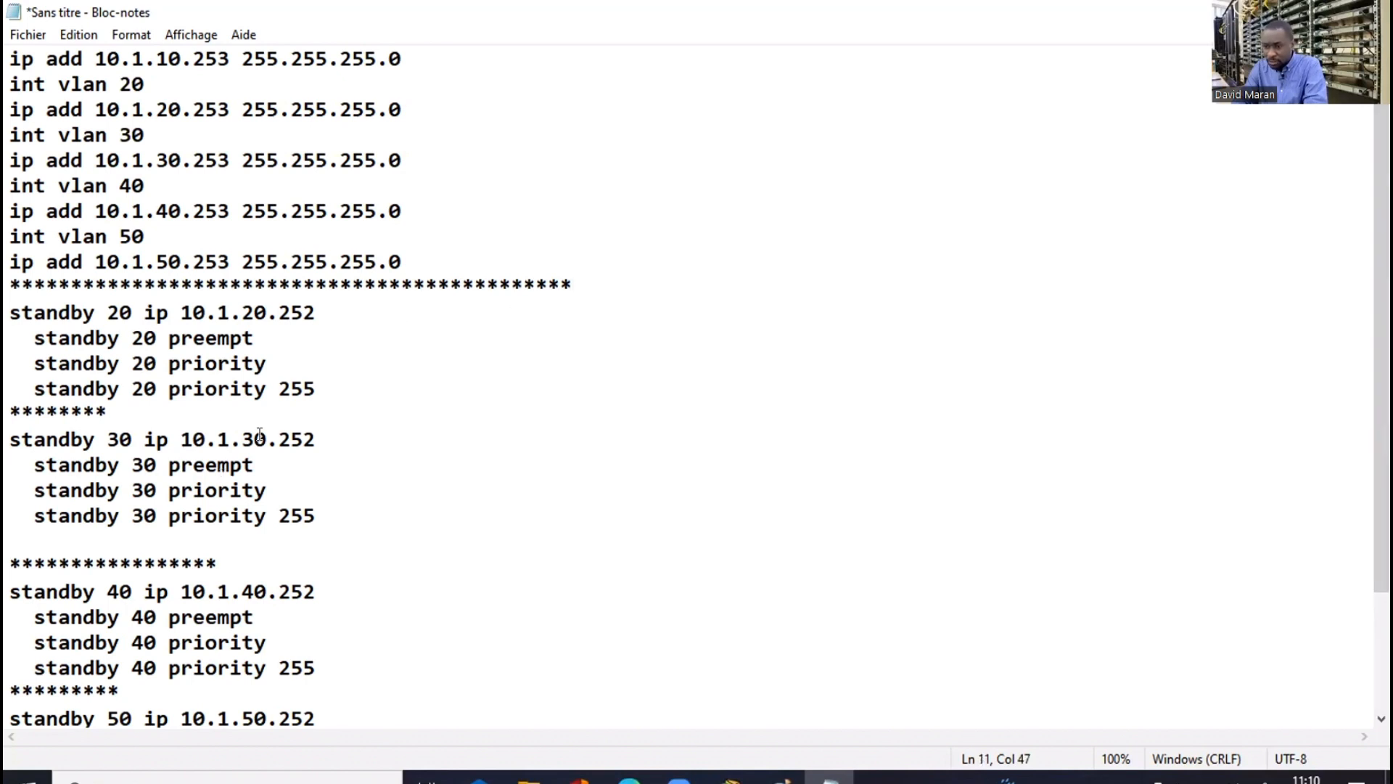
double_click(51, 409)
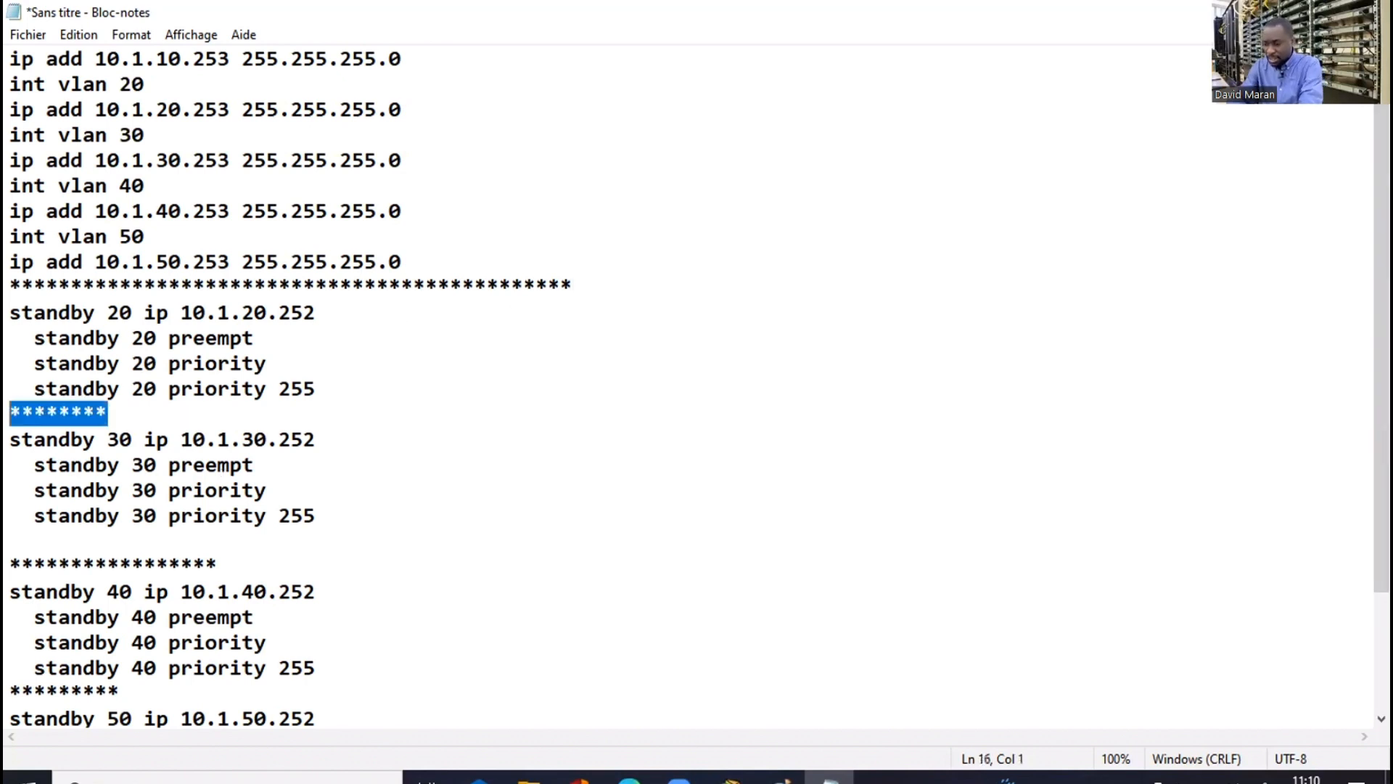
text(exit)
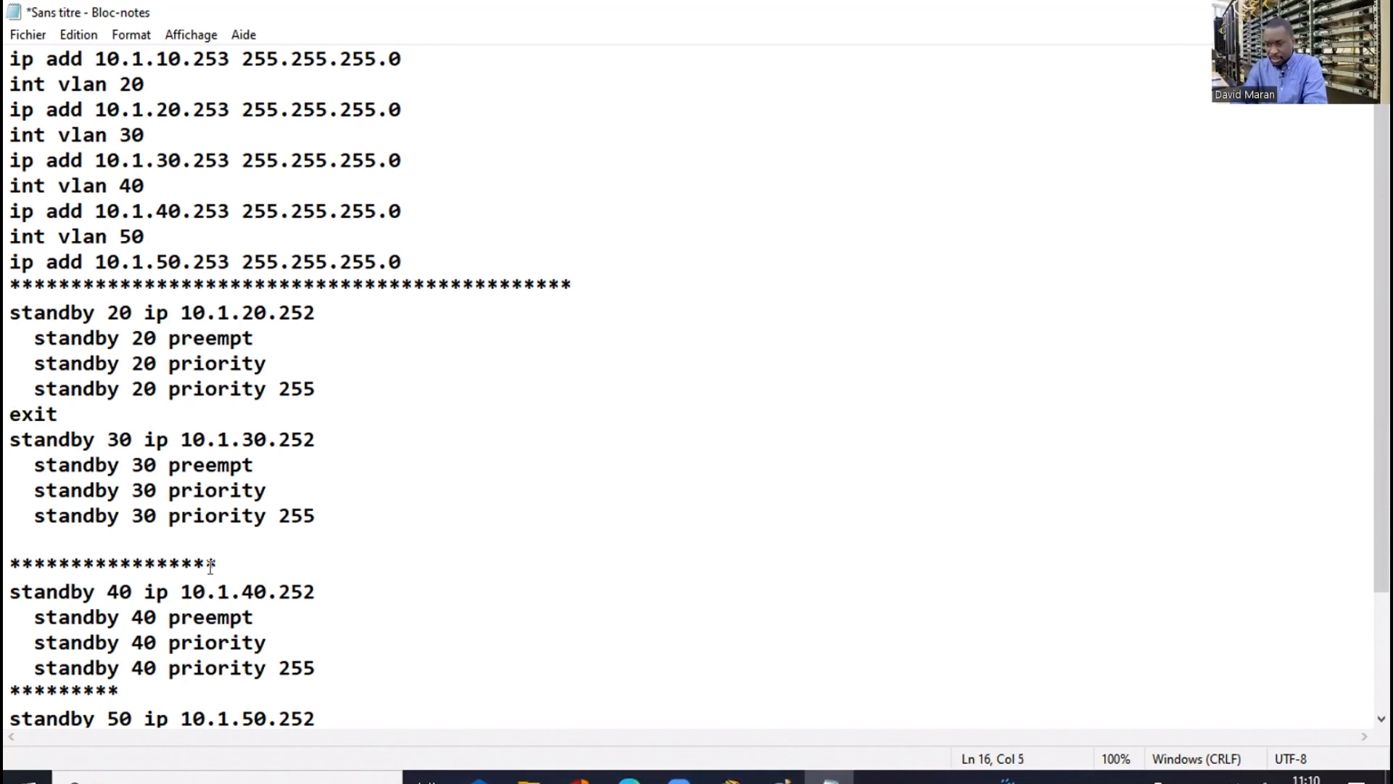
double_click(11, 563)
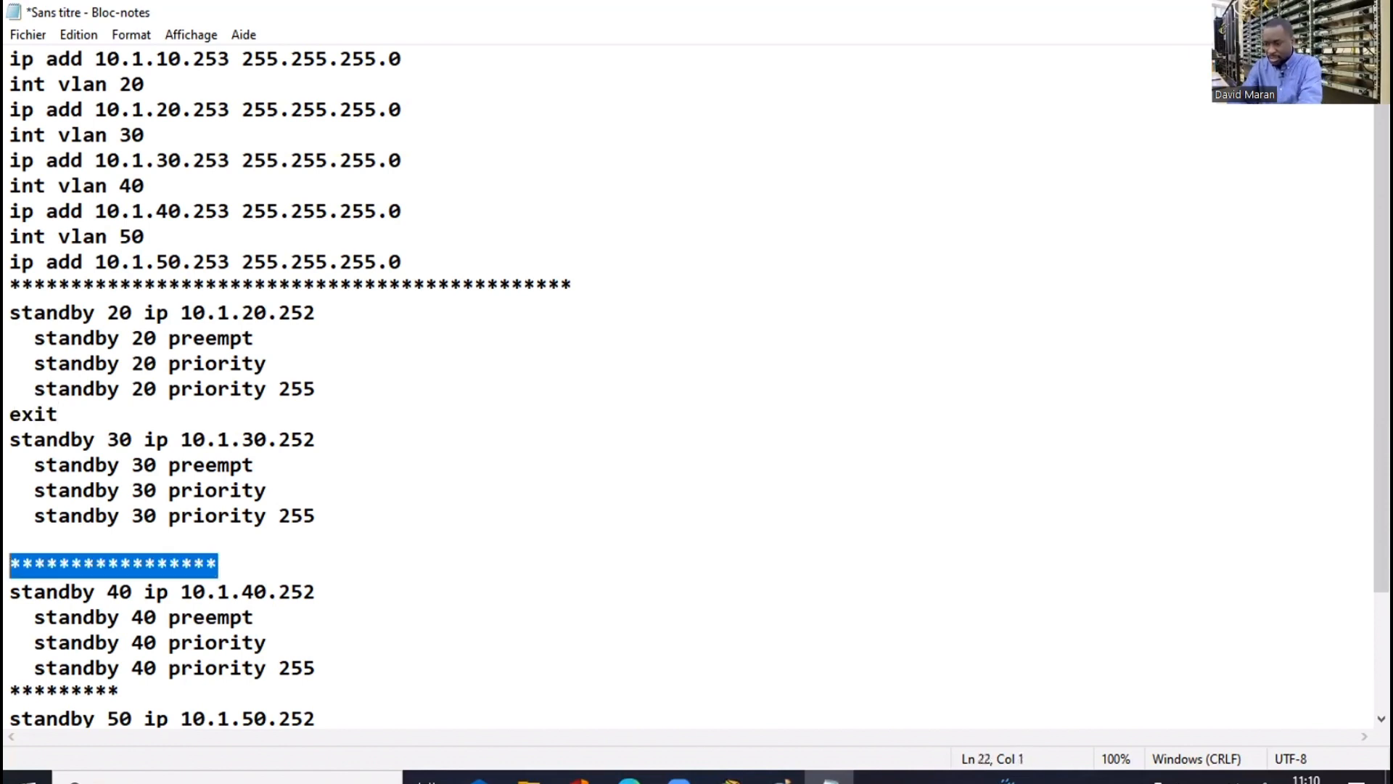
text(exit)
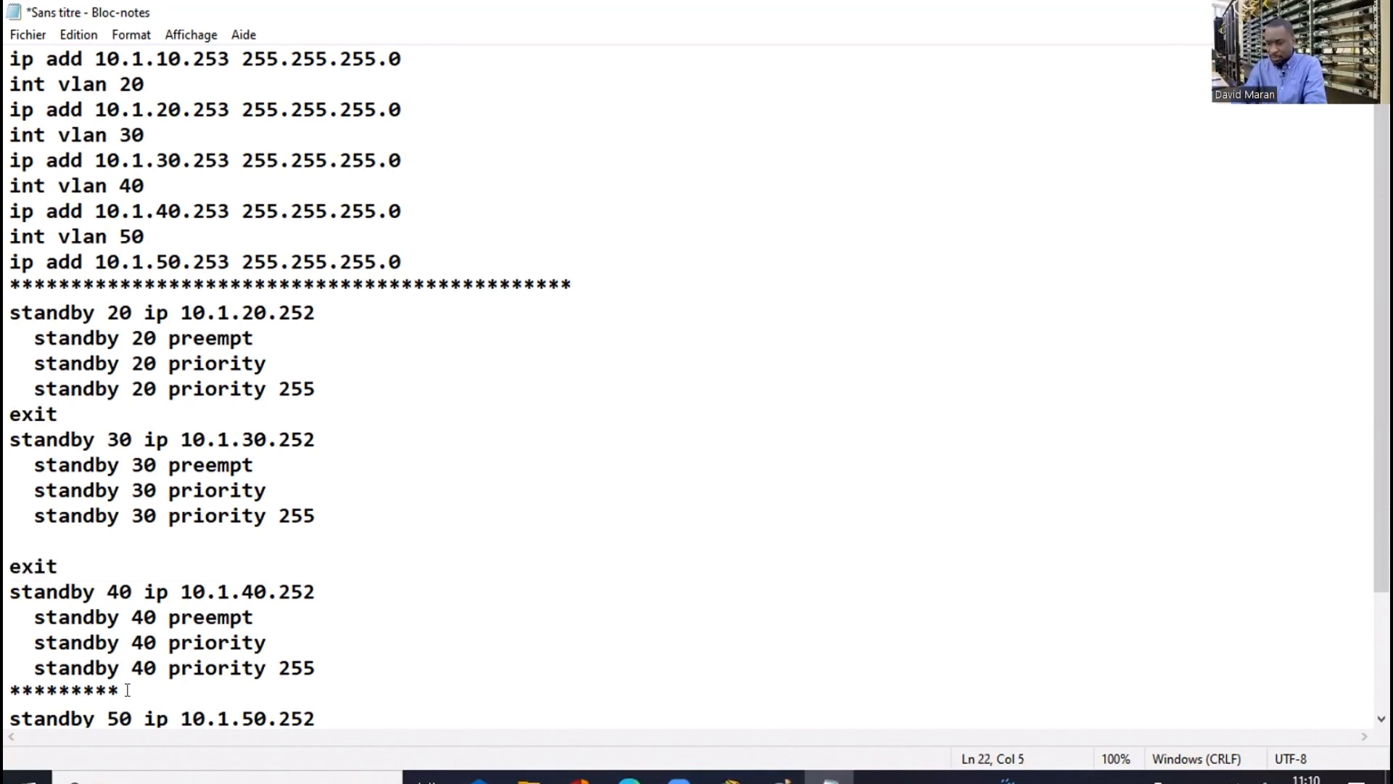
double_click(96, 691)
text(ex)
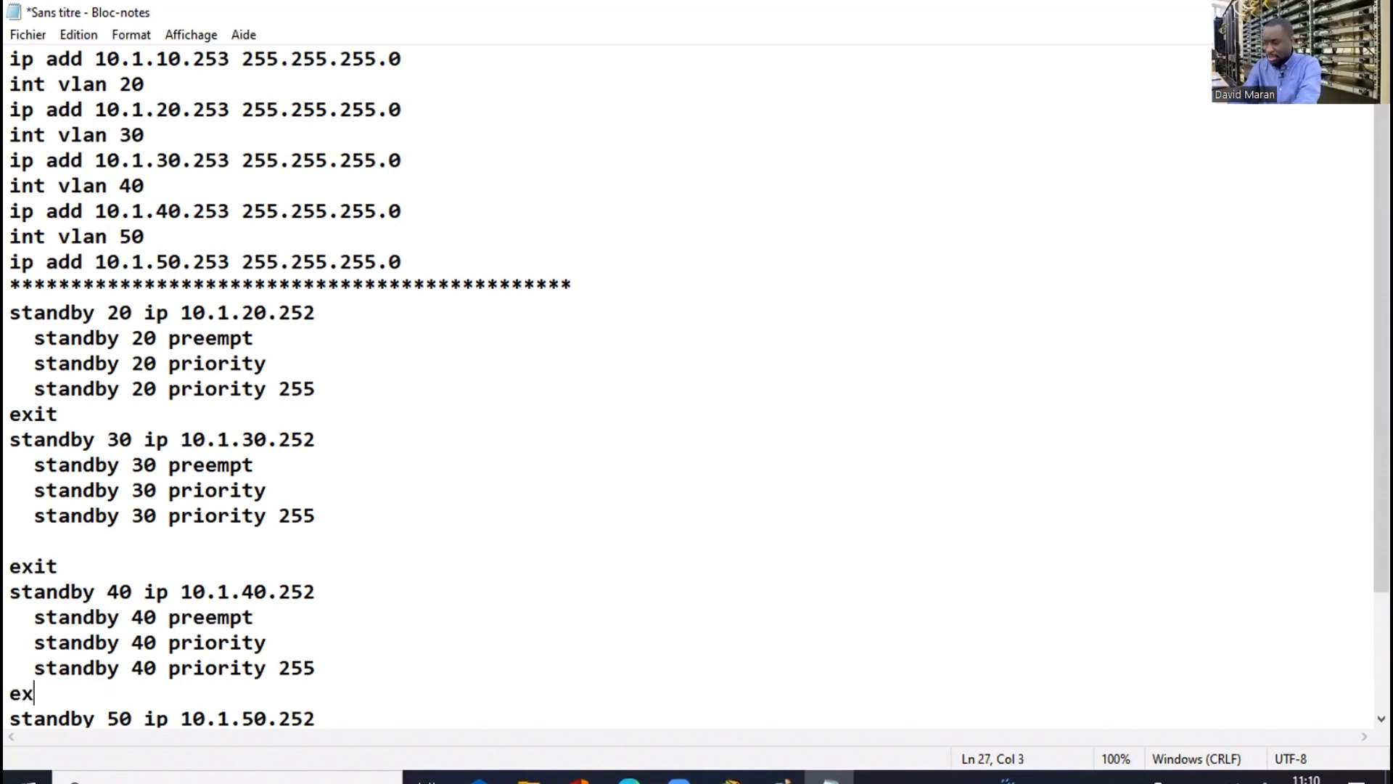
text(it)
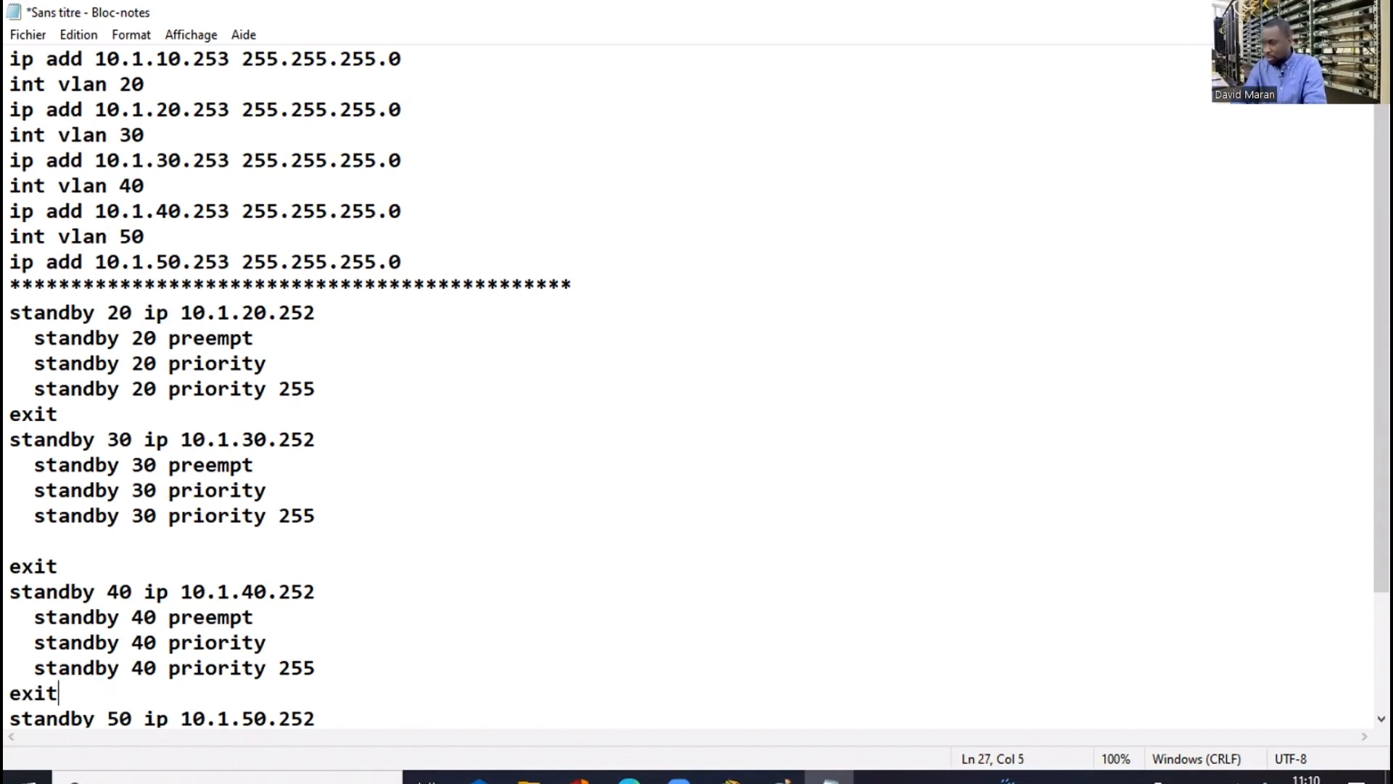
drag(1382, 363, 1382, 393)
drag(1301, 442, 1301, 472)
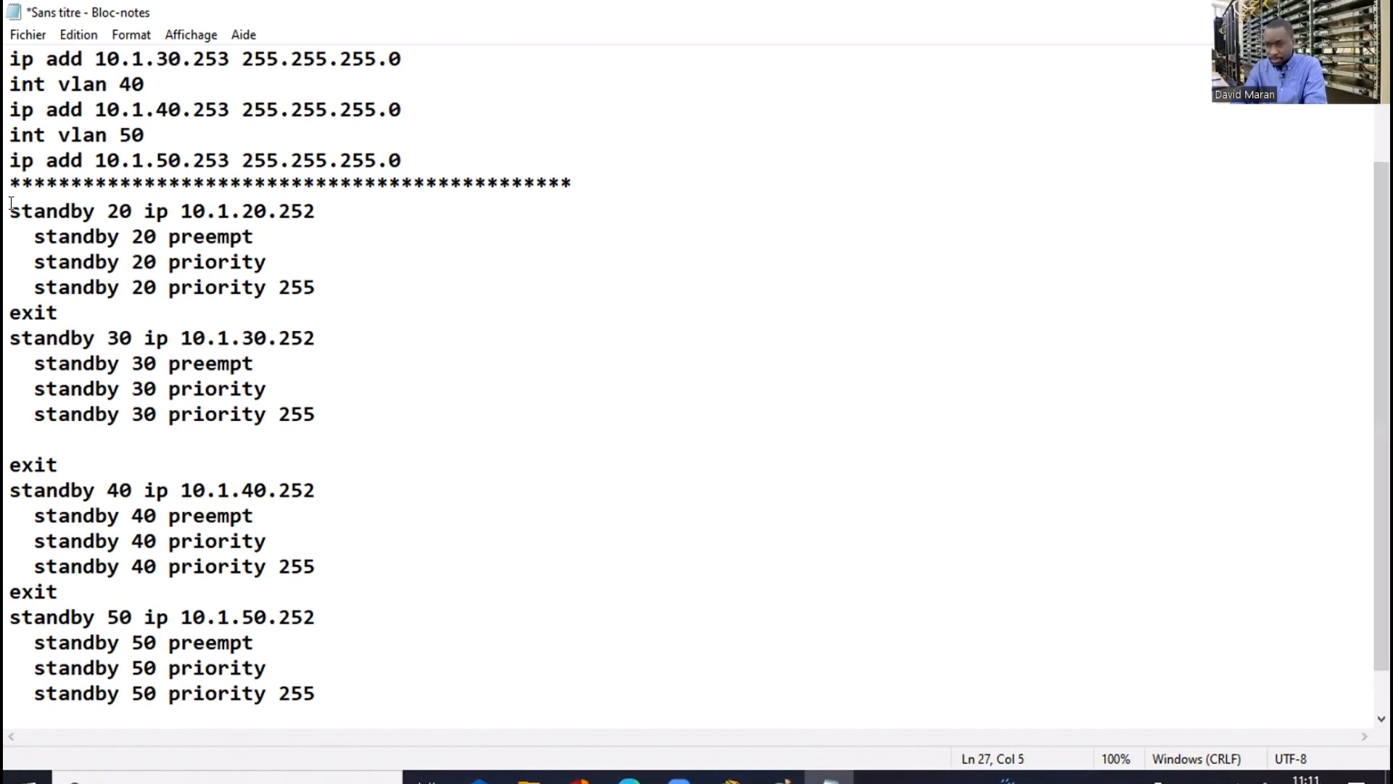
Copy the standby commands for groups 20 to 50 from the notes
drag(11, 203, 341, 705)
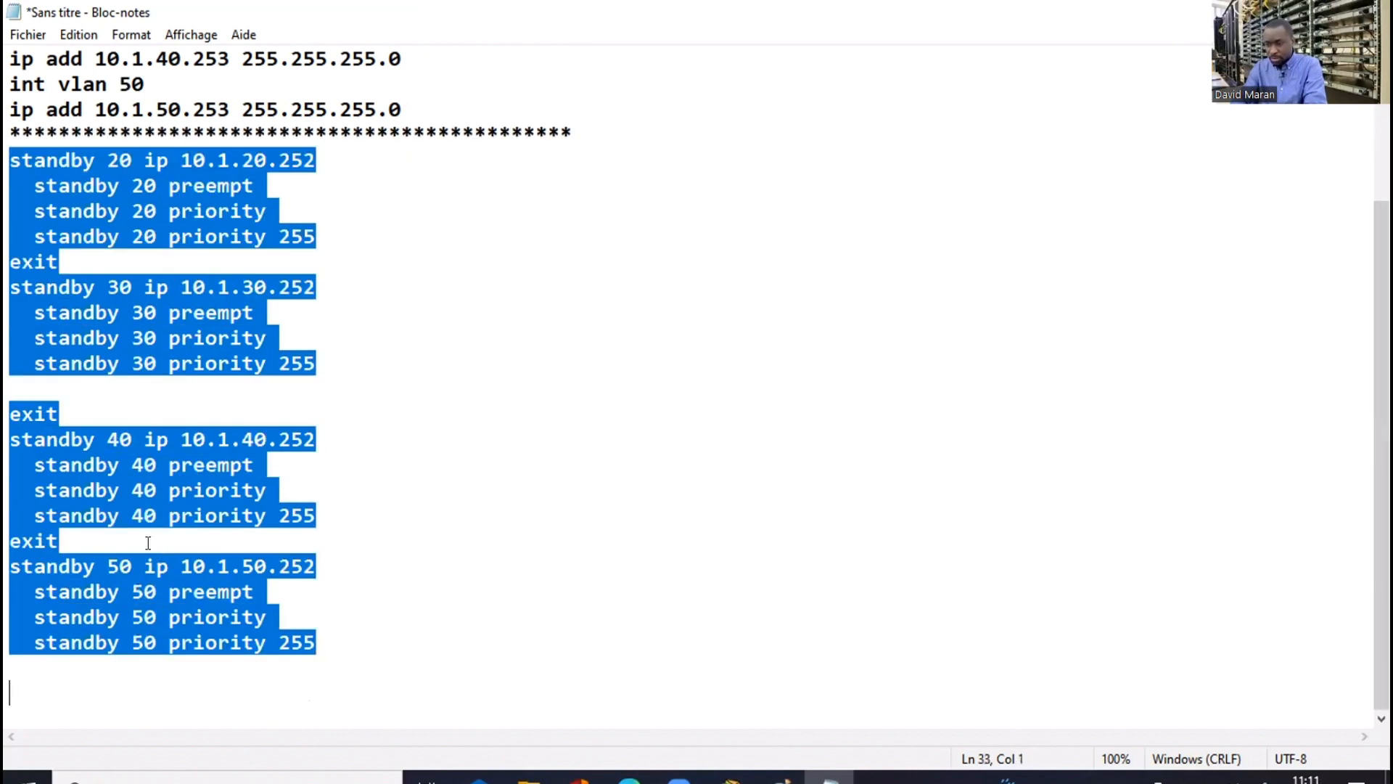
right_click(142, 185)
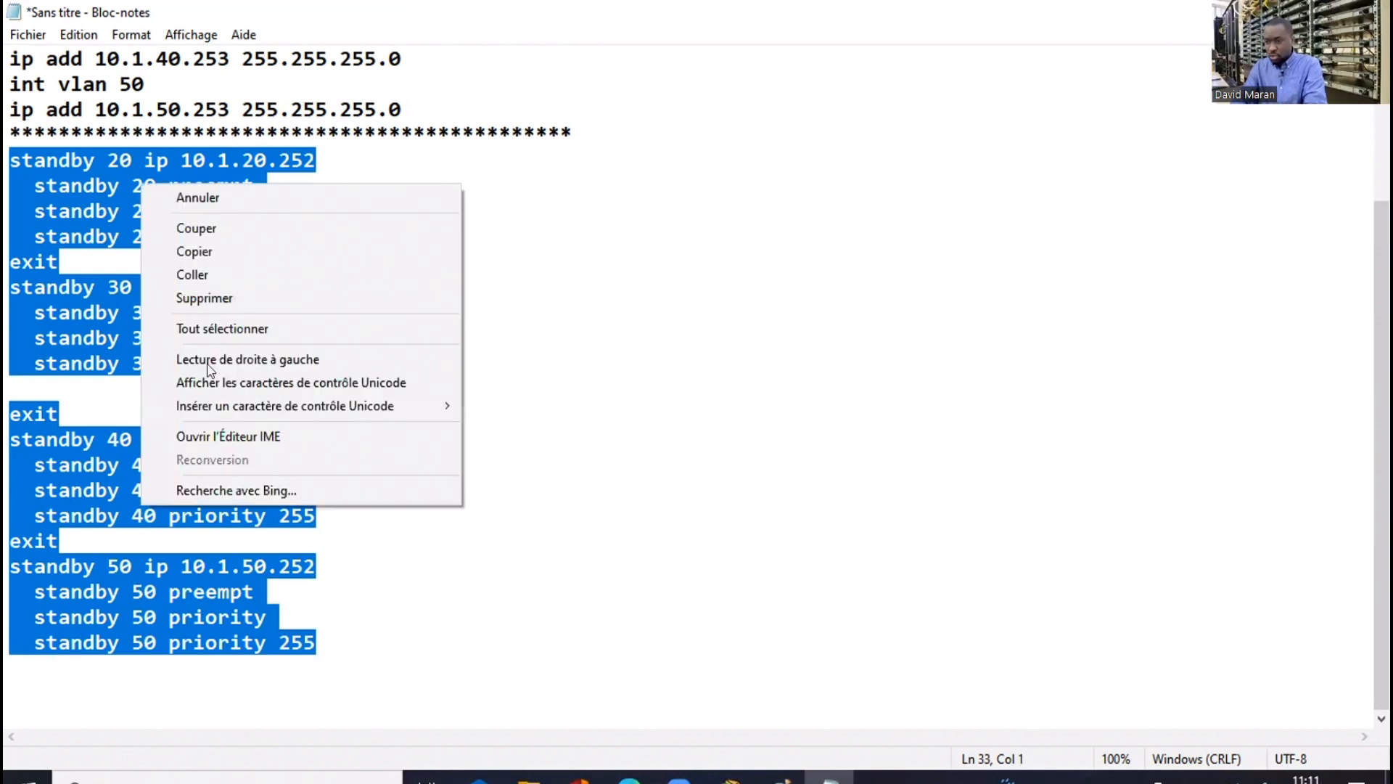
click(208, 255)
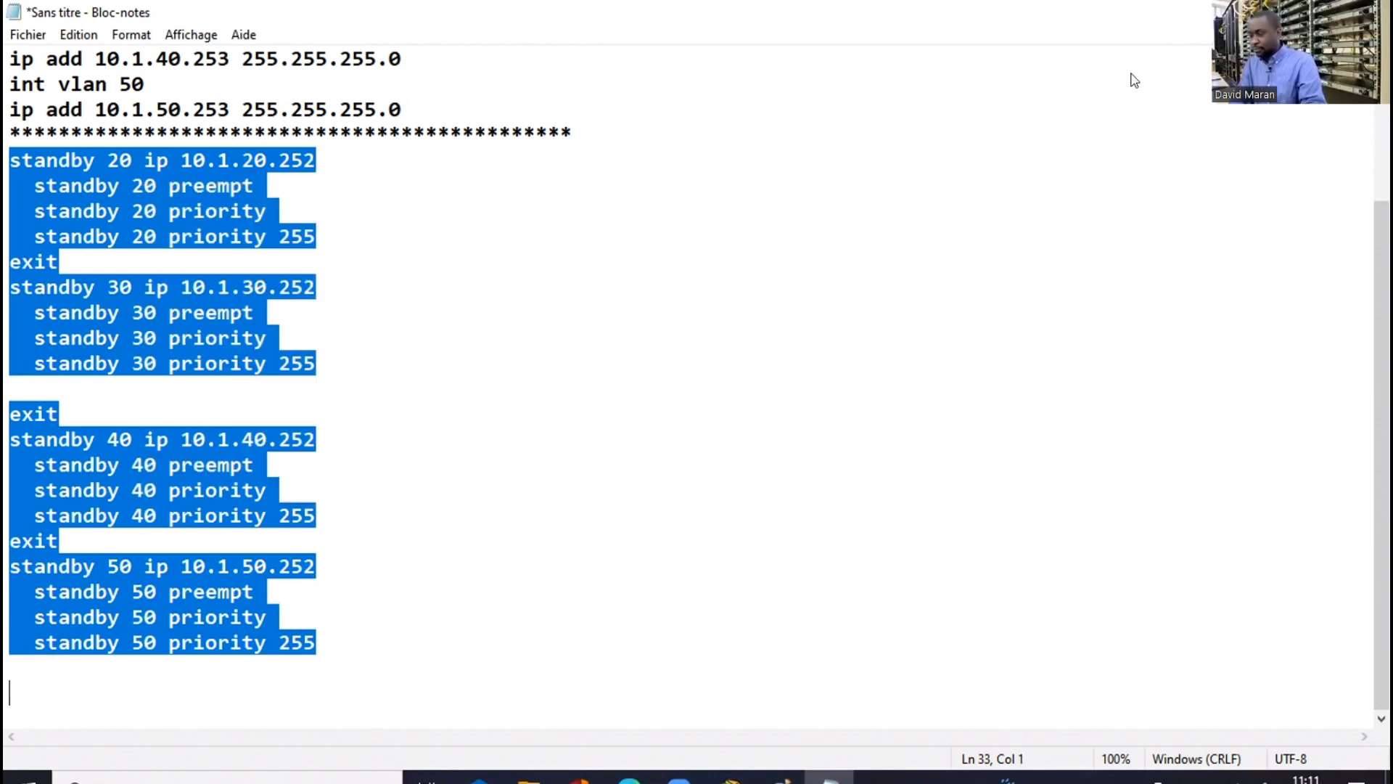
key(alt+Tab)
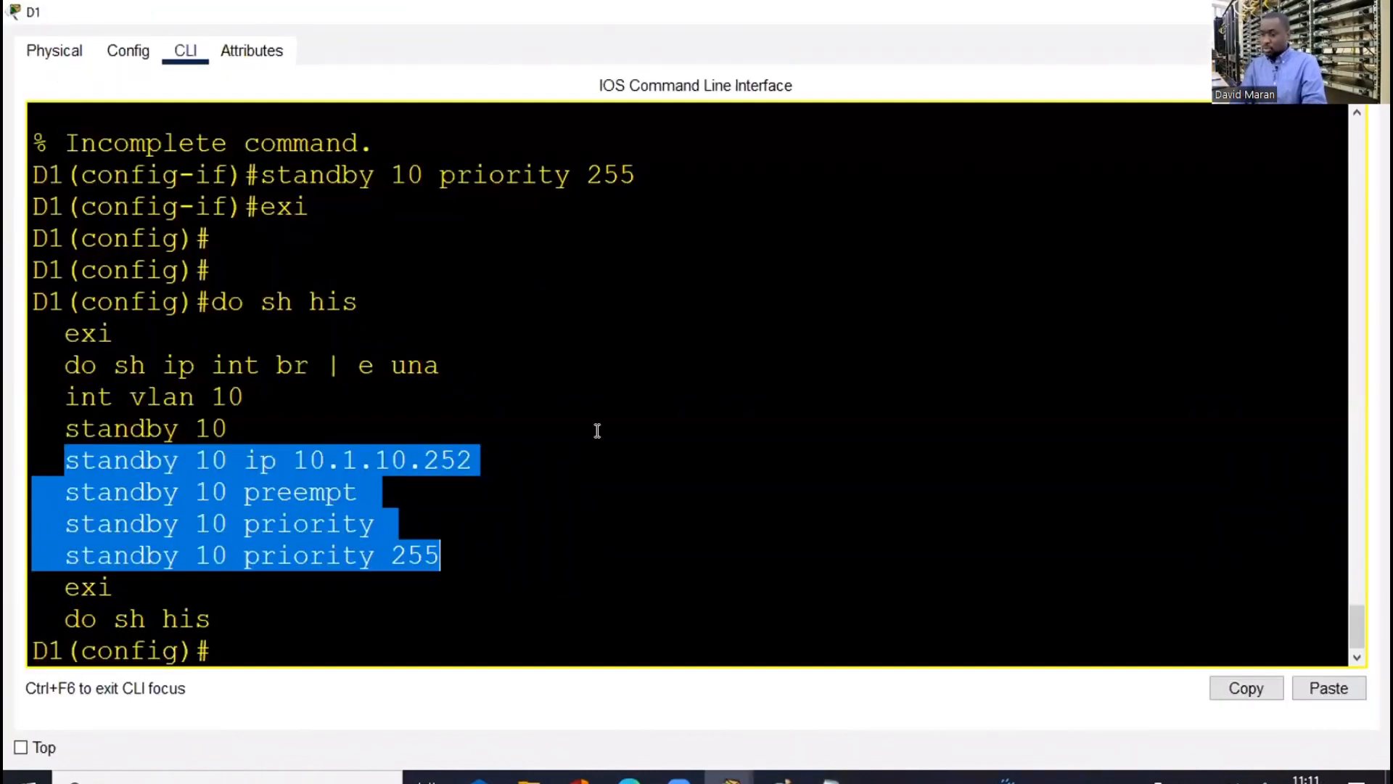
Paste the standby commands at D1's user-mode prompt, where they are rejected
key(Return)
key(Return)
key(Return)
key(Return)
key(Return)
key(Return)
key(Return)
key(Return)
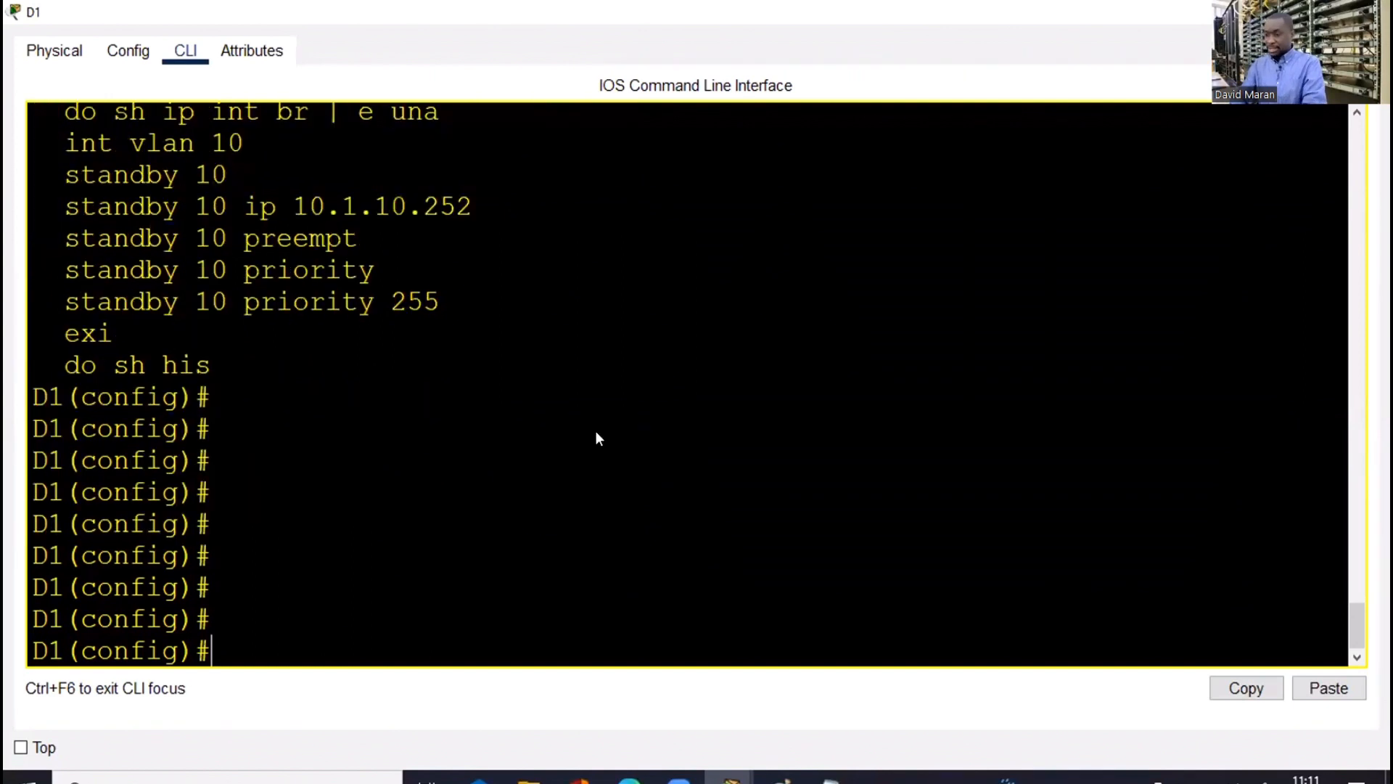
right_click(597, 433)
click(654, 472)
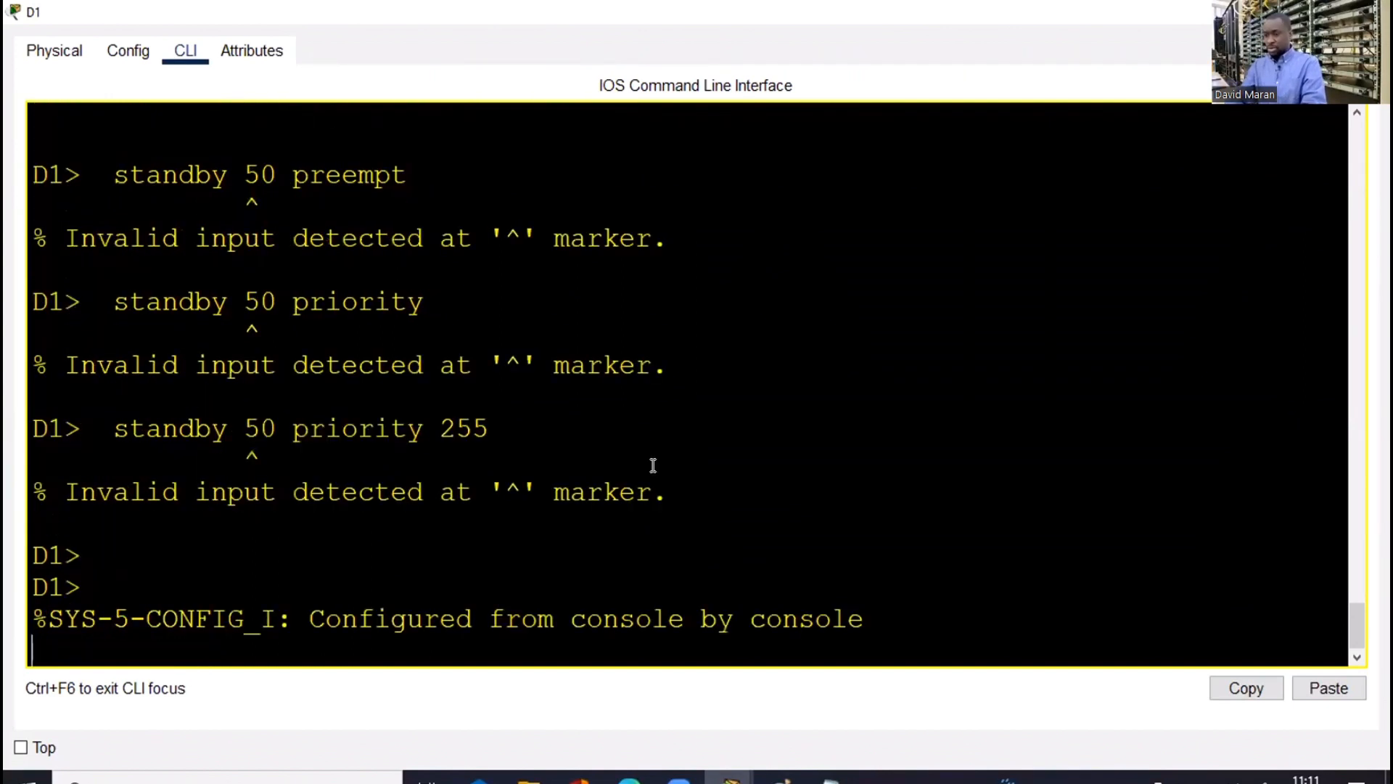
key(Return)
key(Return)
key(Return)
key(Return)
Enter 'en' and 'conf t' on D1, then paste the copied standby commands again
text(en)
key(Return)
key(Return)
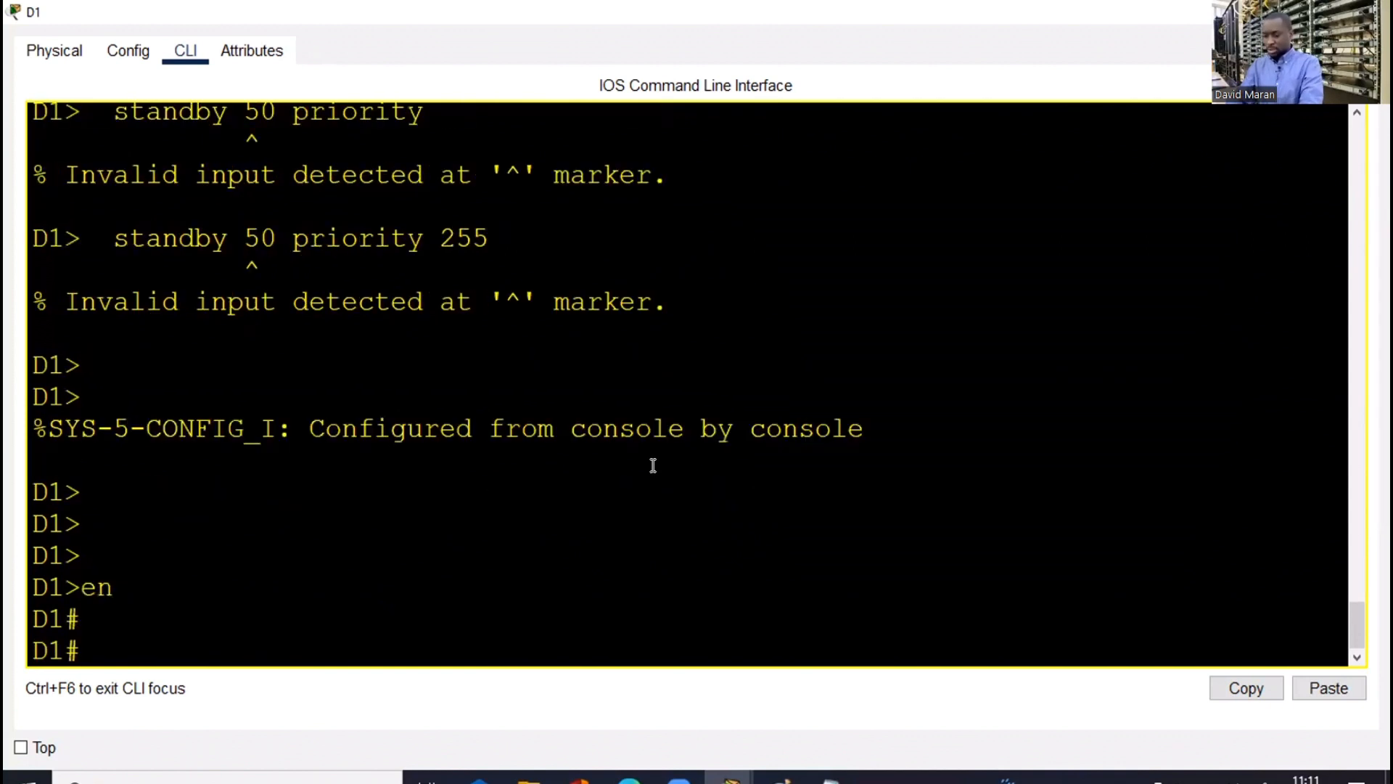
text(conf t)
key(Return)
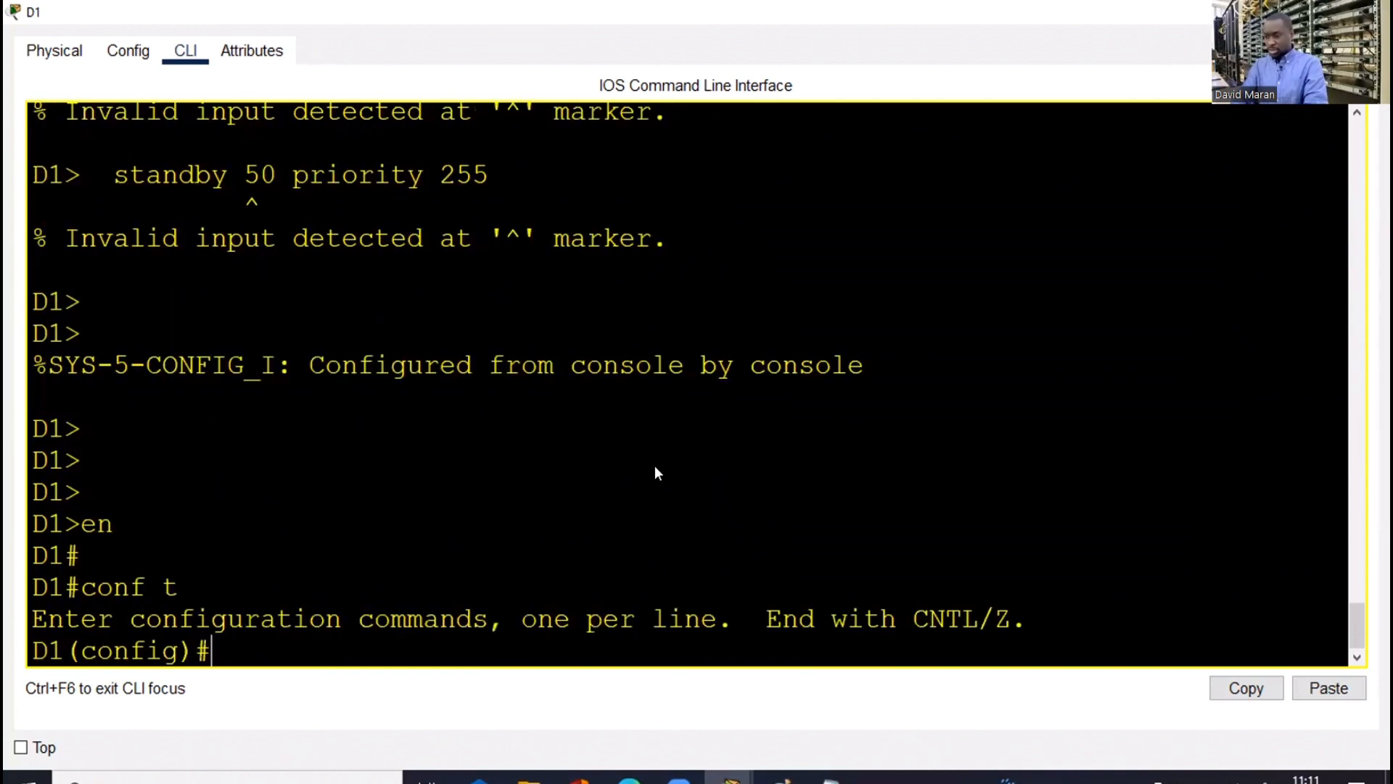
right_click(691, 506)
click(696, 508)
scroll(696, 503, up, 3)
key(Return)
key(Return)
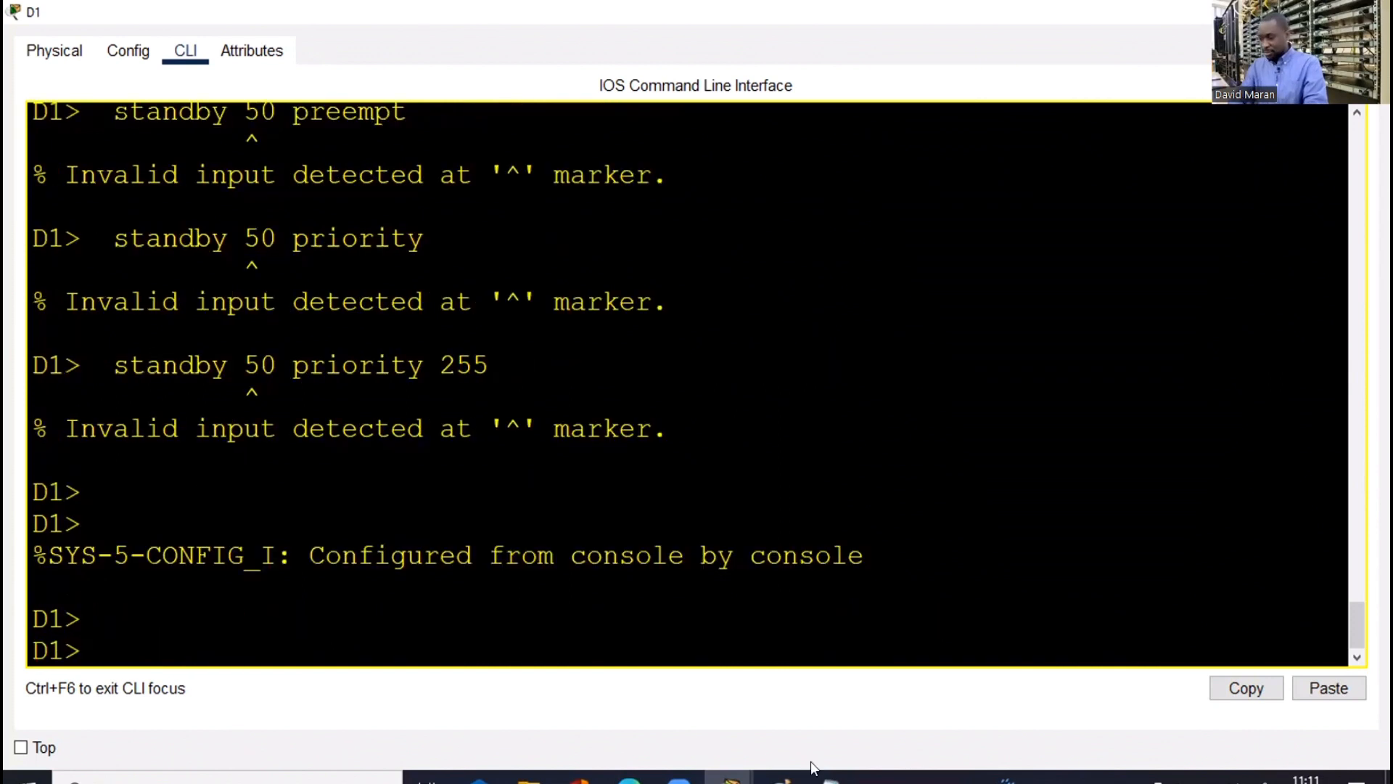
Add 'int vlan 20' above the standby 20 block and 'int vlan 30' after the first exit
key(alt+Tab)
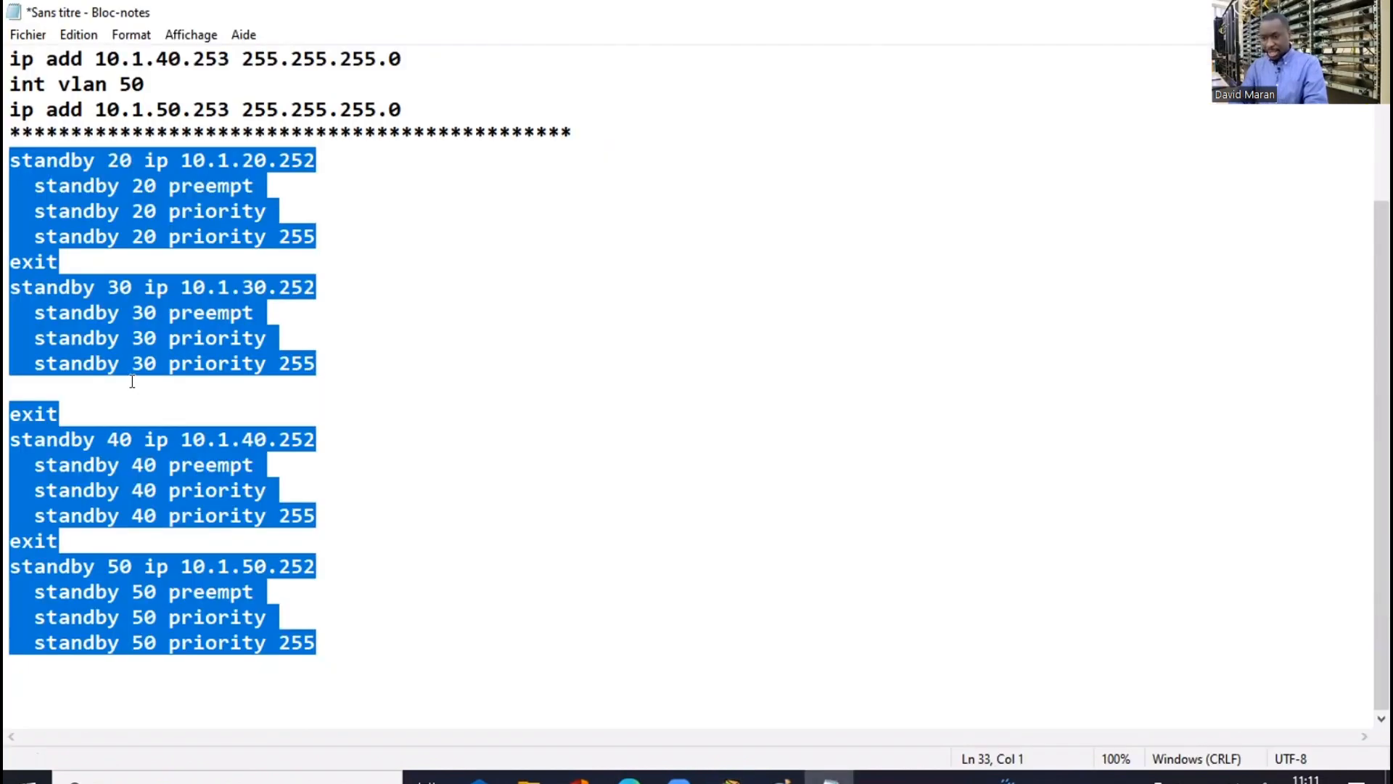
click(96, 382)
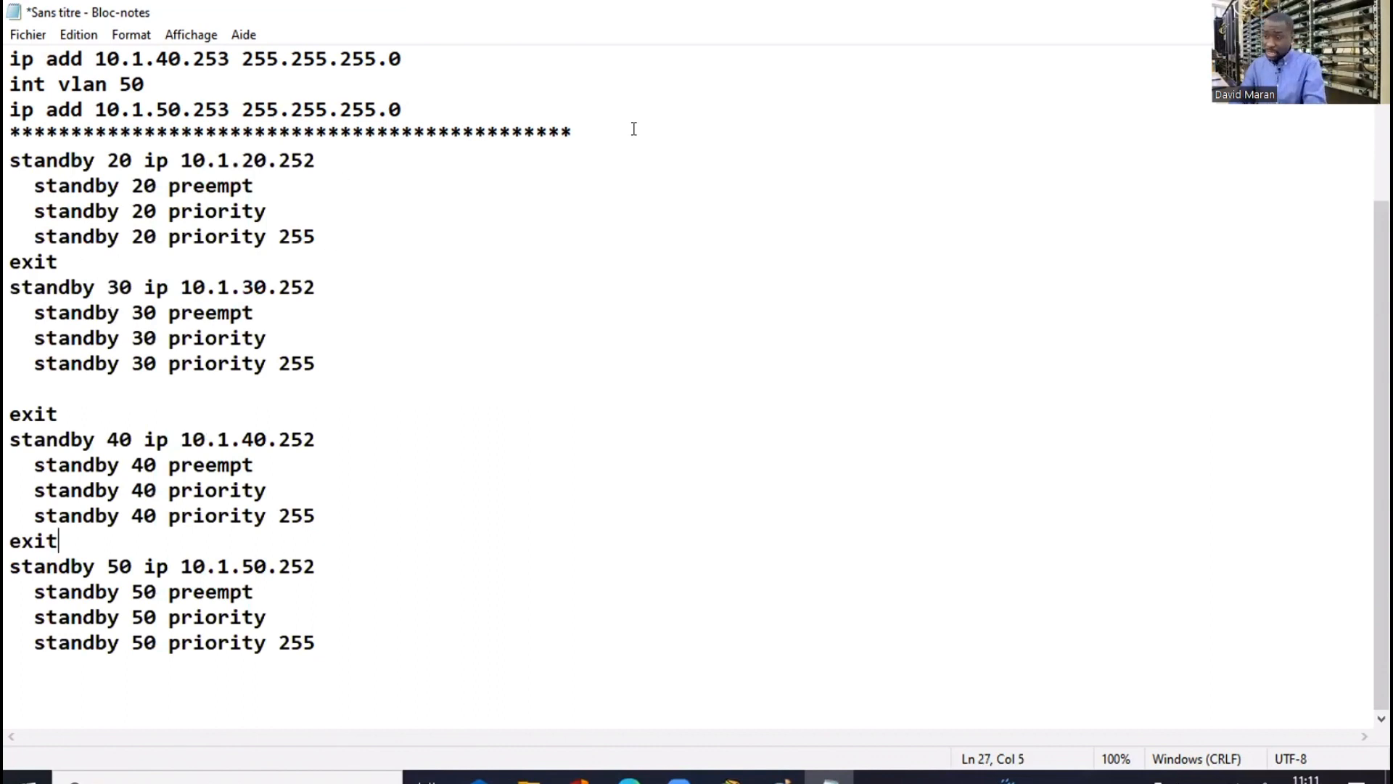
click(13, 145)
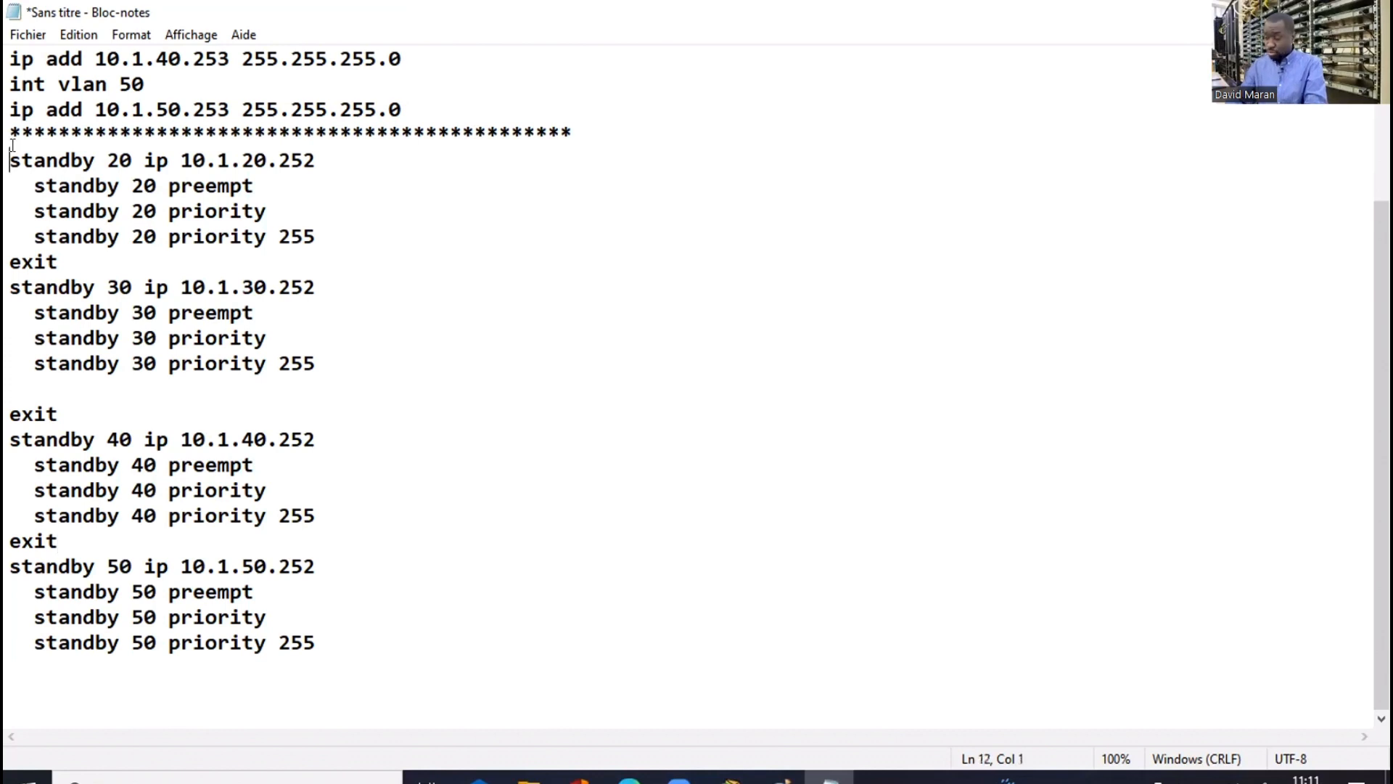
key(Return)
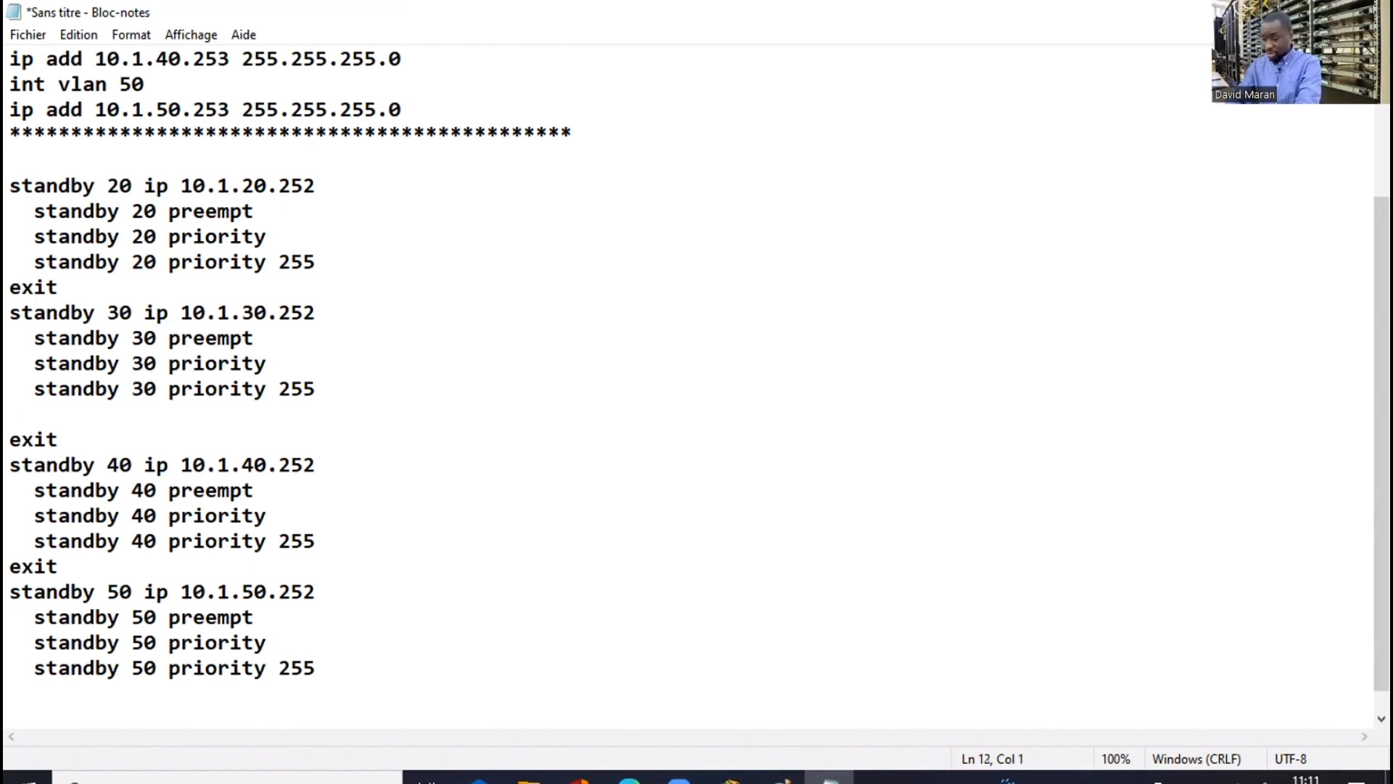
text(int vlan )
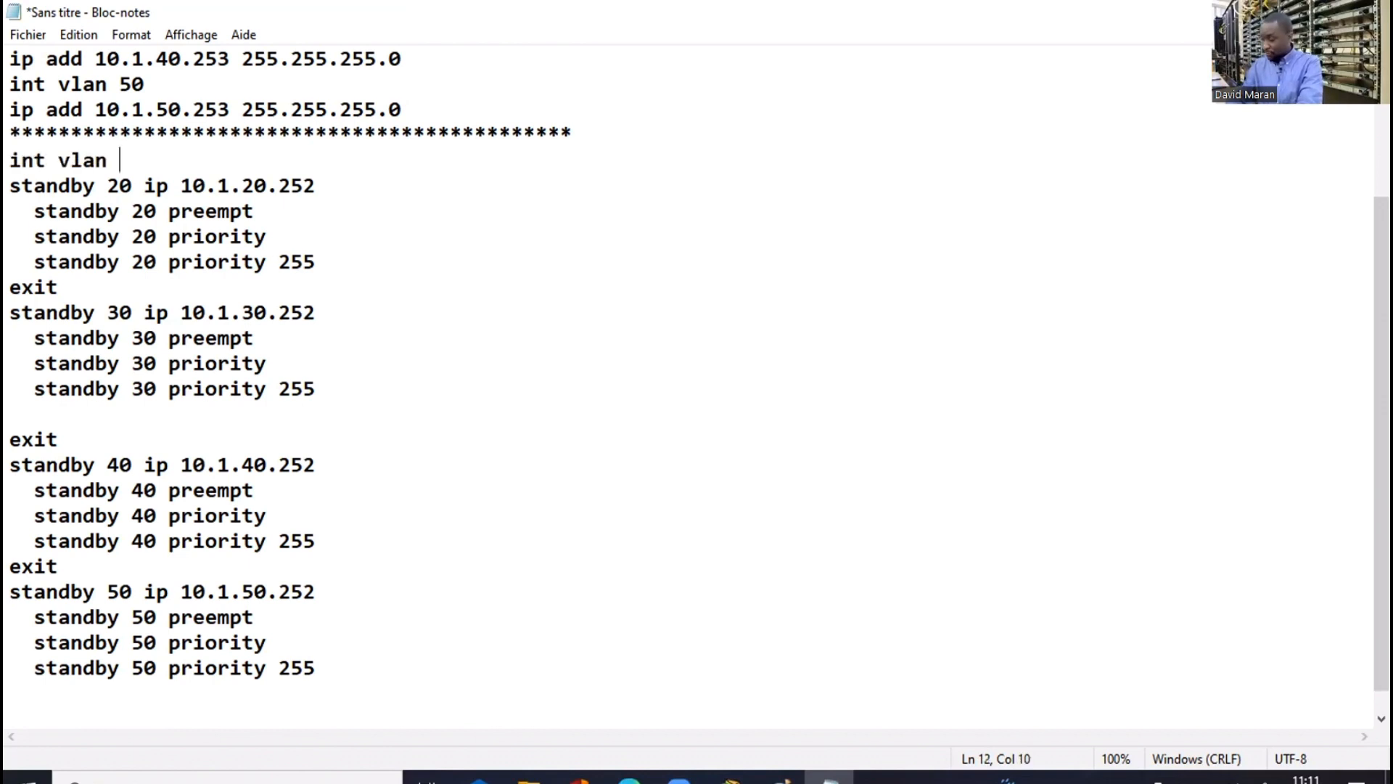
text(20)
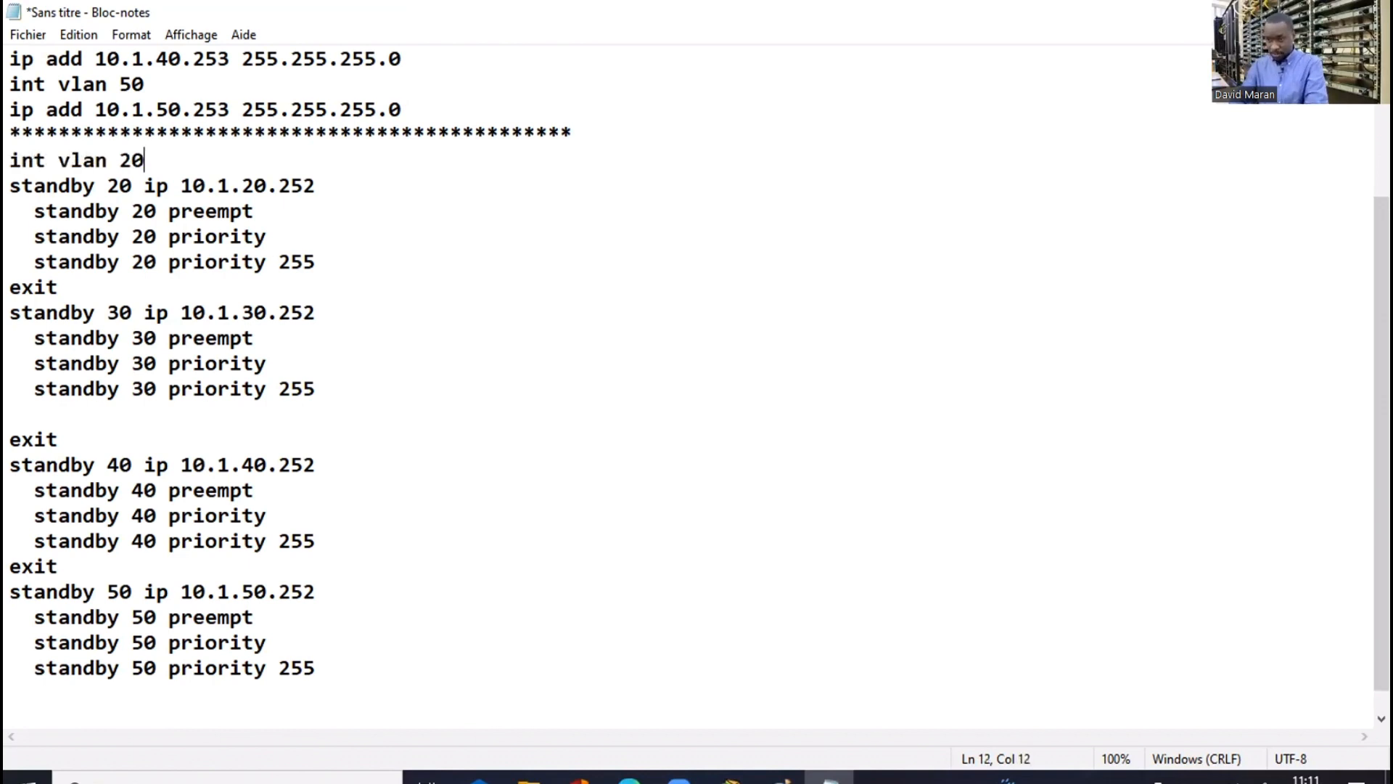
drag(119, 160, 10, 160)
key(ctrl+c)
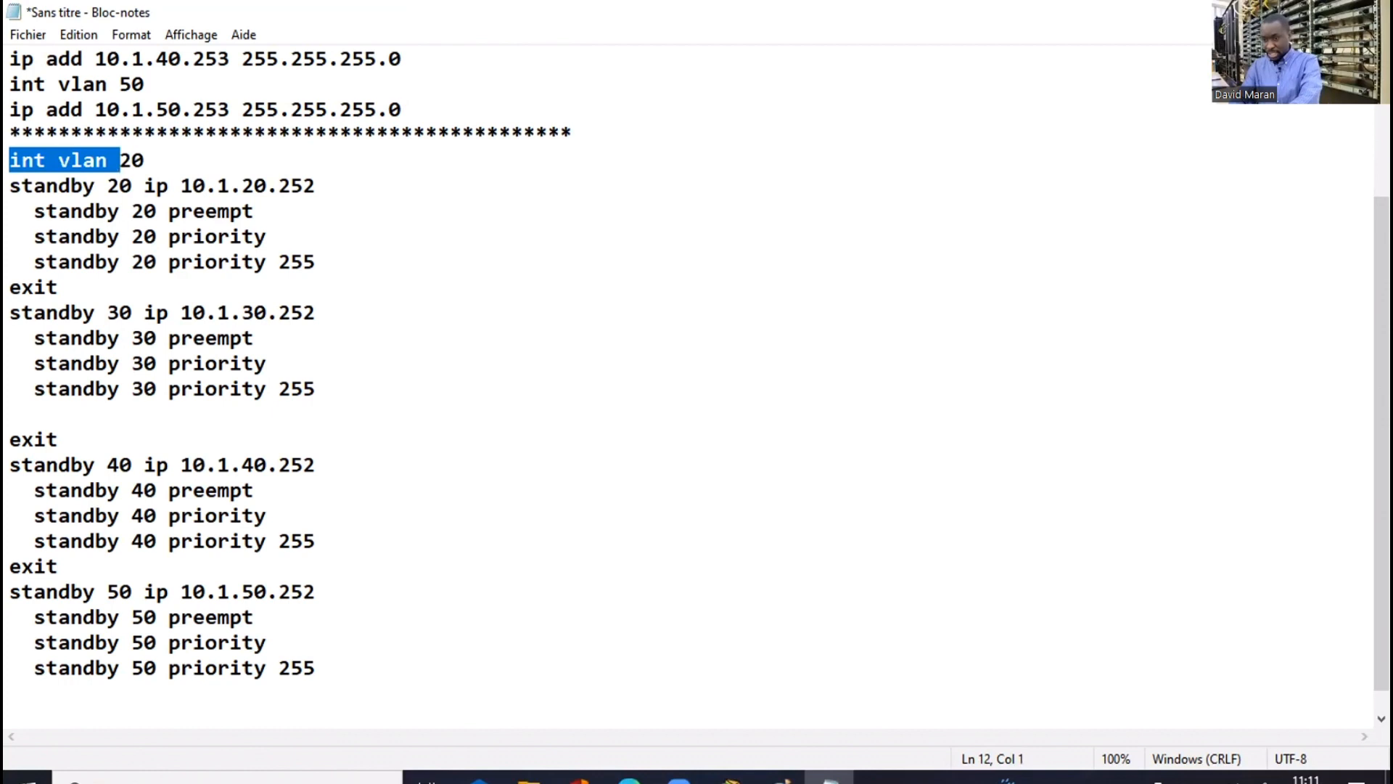
click(66, 284)
key(Return)
key(ctrl+v)
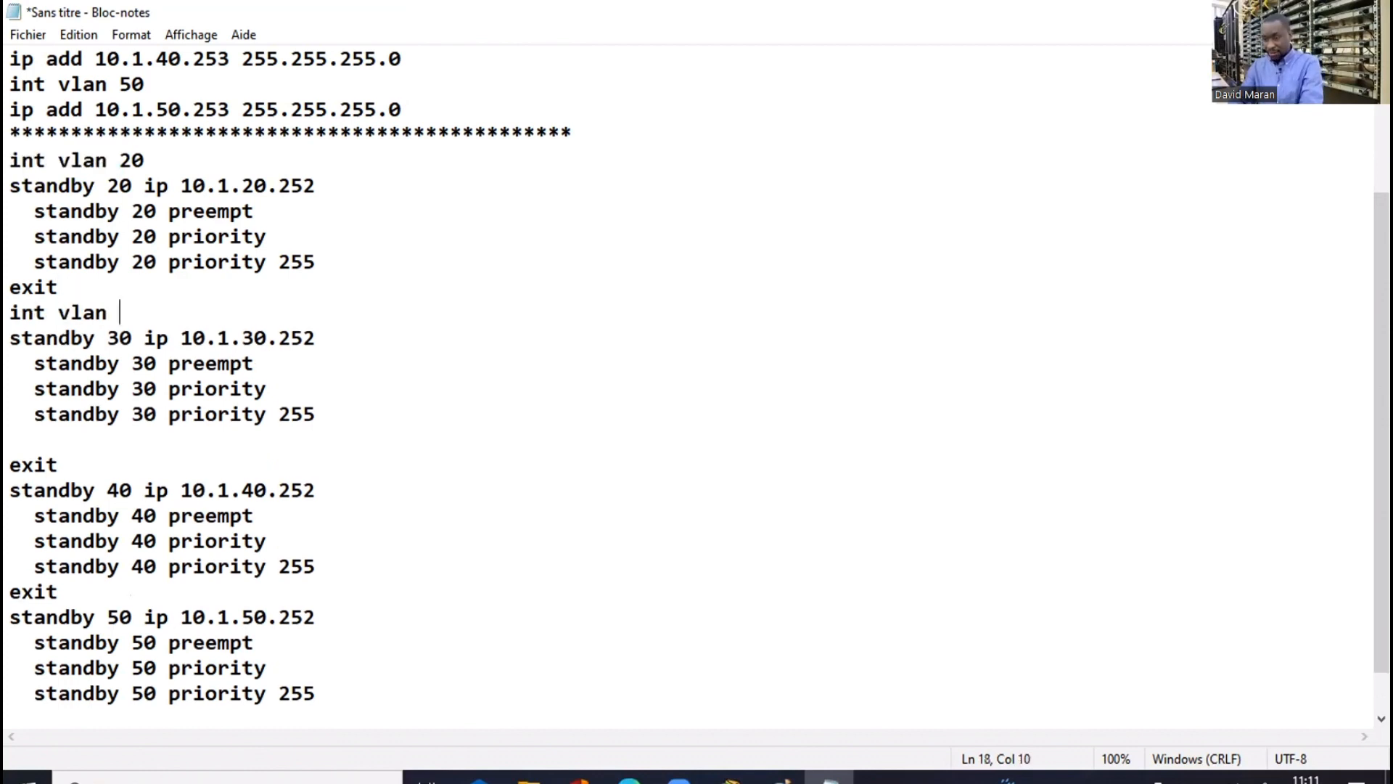
text(30)
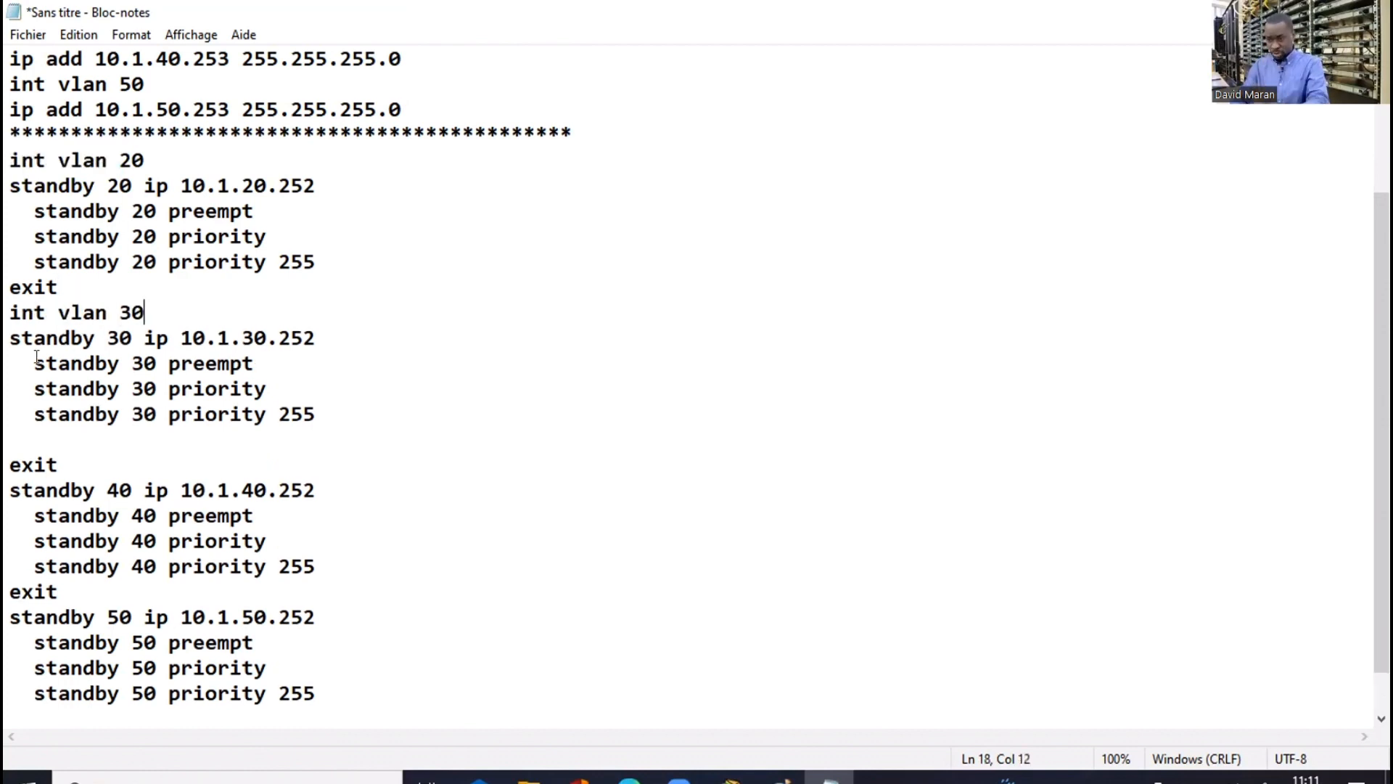
Add 'int vlan 40' and 'int vlan 50' lines heading their standby blocks
click(58, 464)
key(Return)
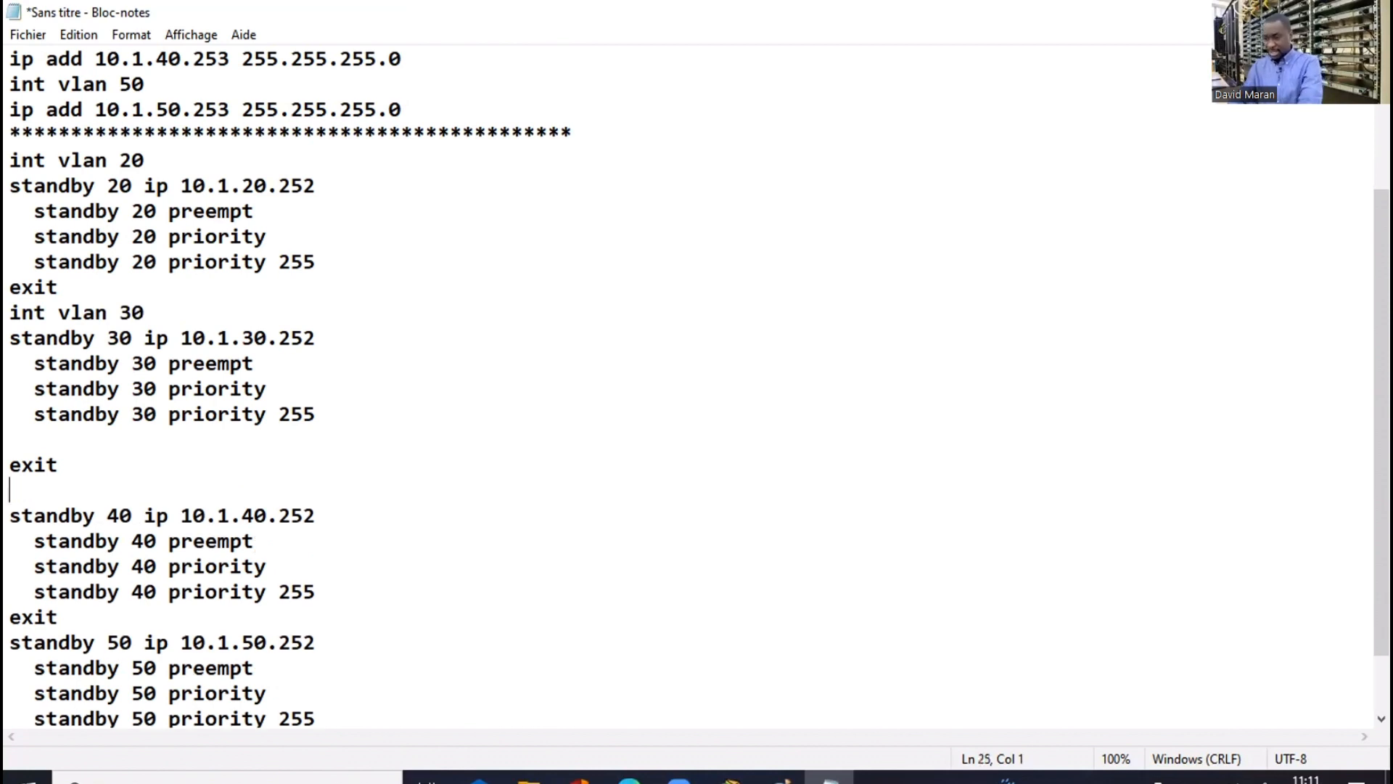
key(ctrl+v)
text(40)
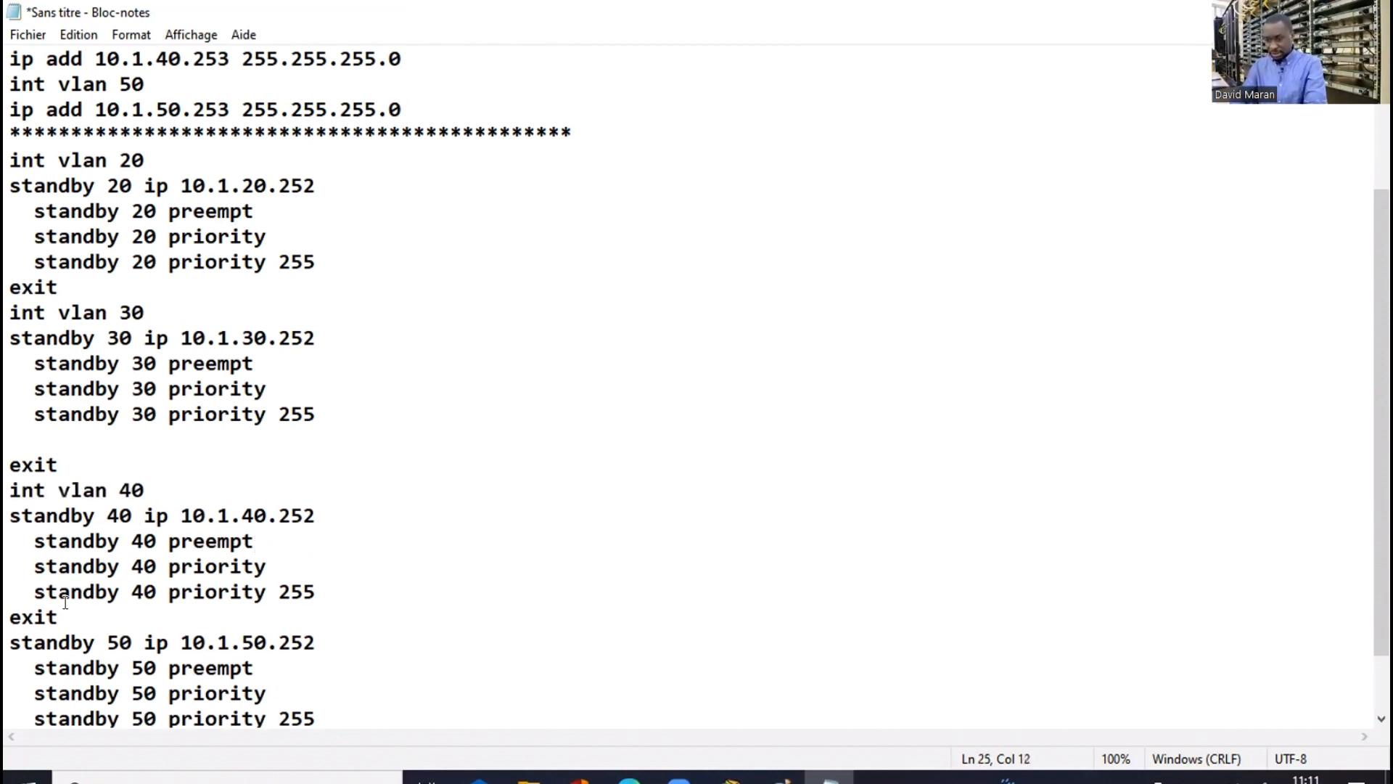
click(65, 605)
key(Return)
key(ctrl+v)
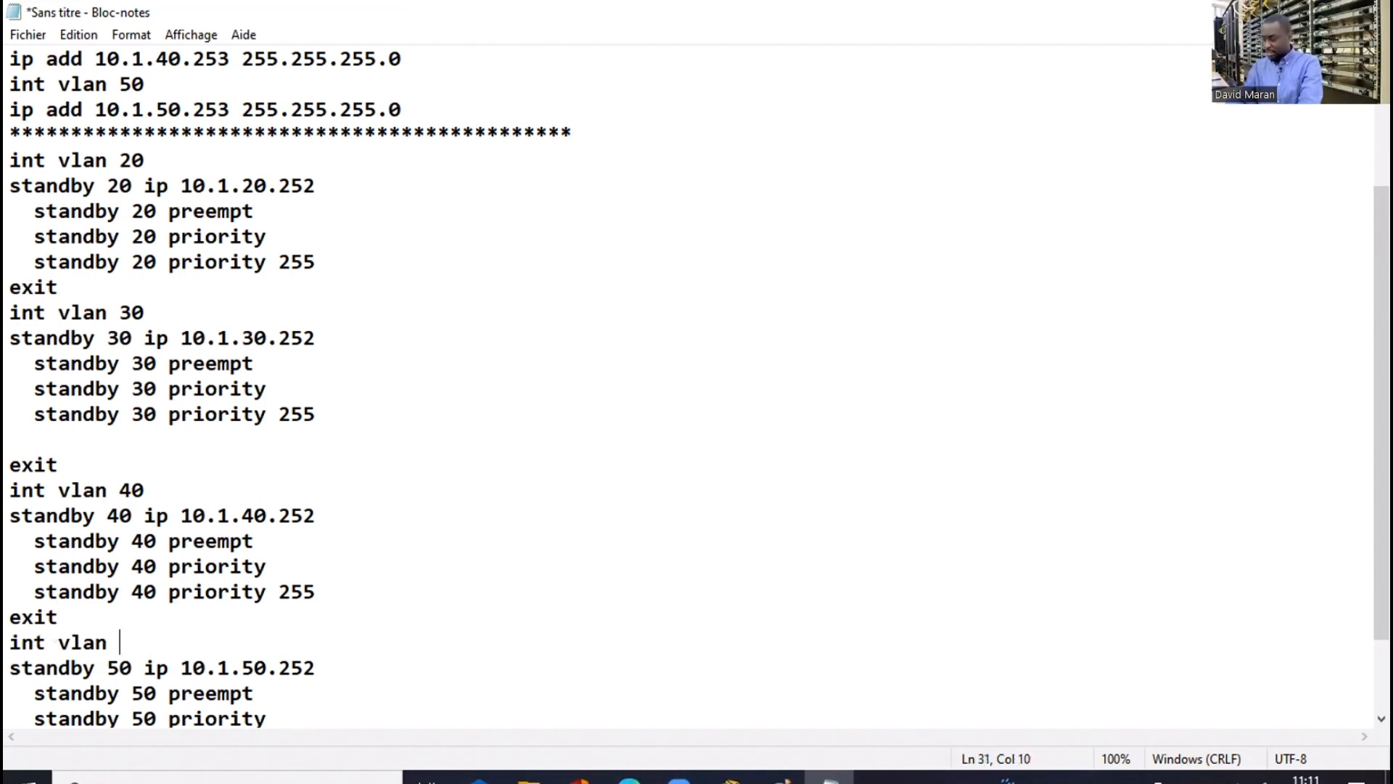
text(50)
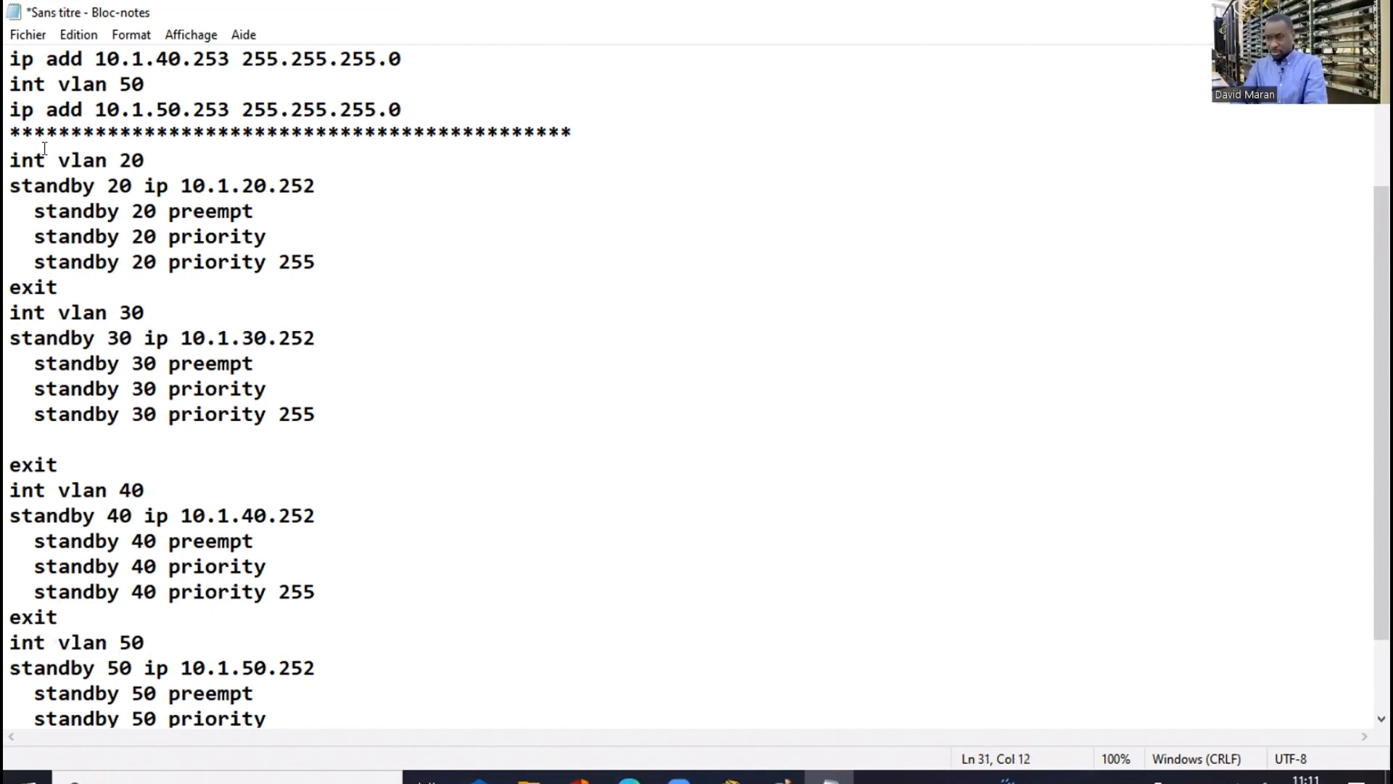
Copy the whole command block from int vlan 20 to the end of the notes
click(11, 153)
key(ctrl+shift+End)
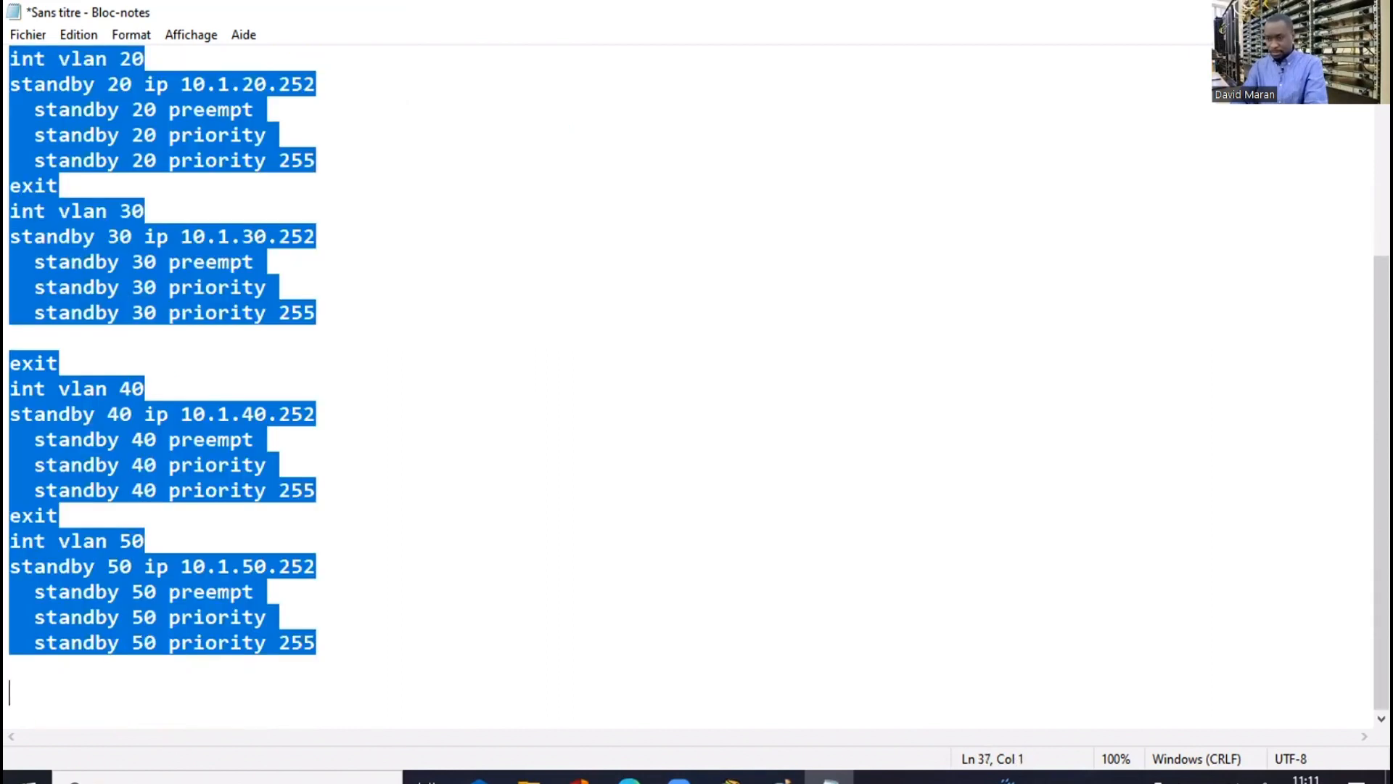
right_click(186, 614)
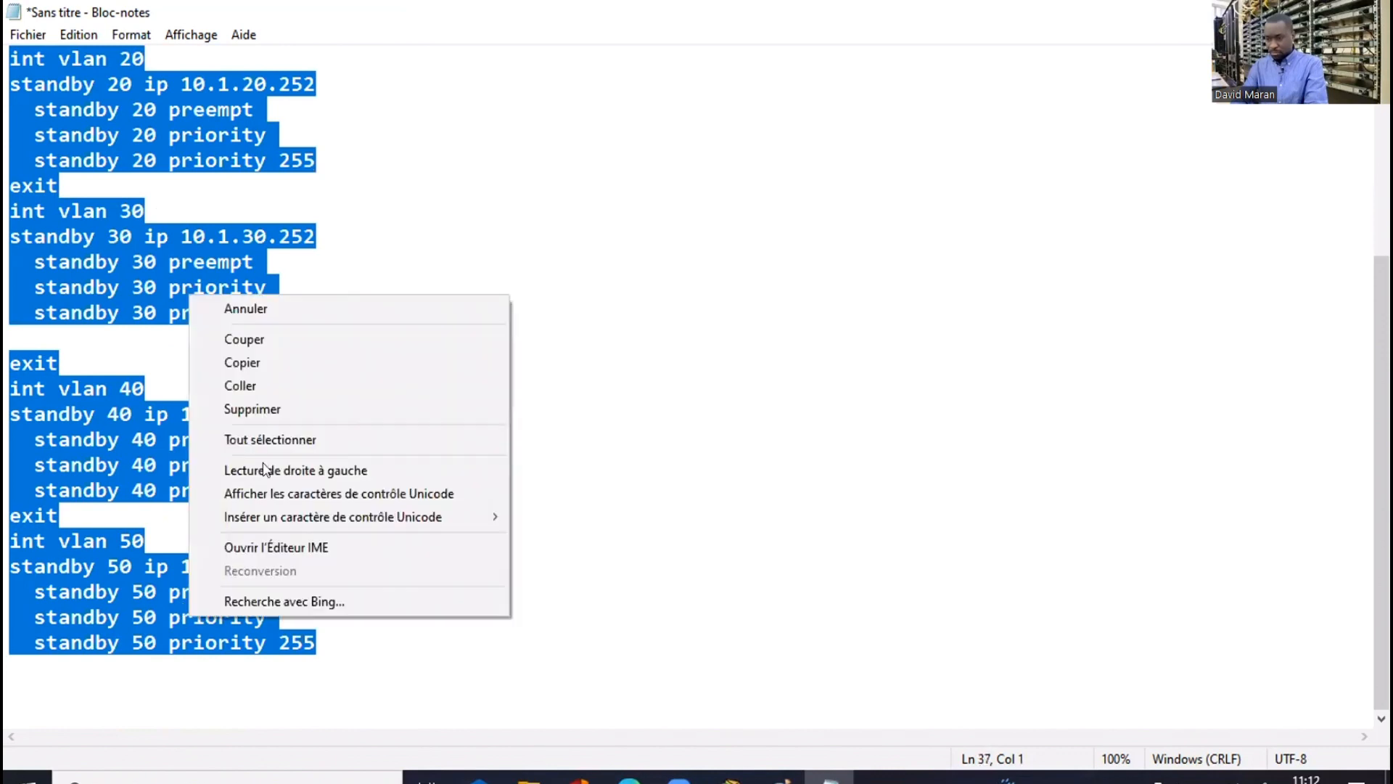
click(242, 362)
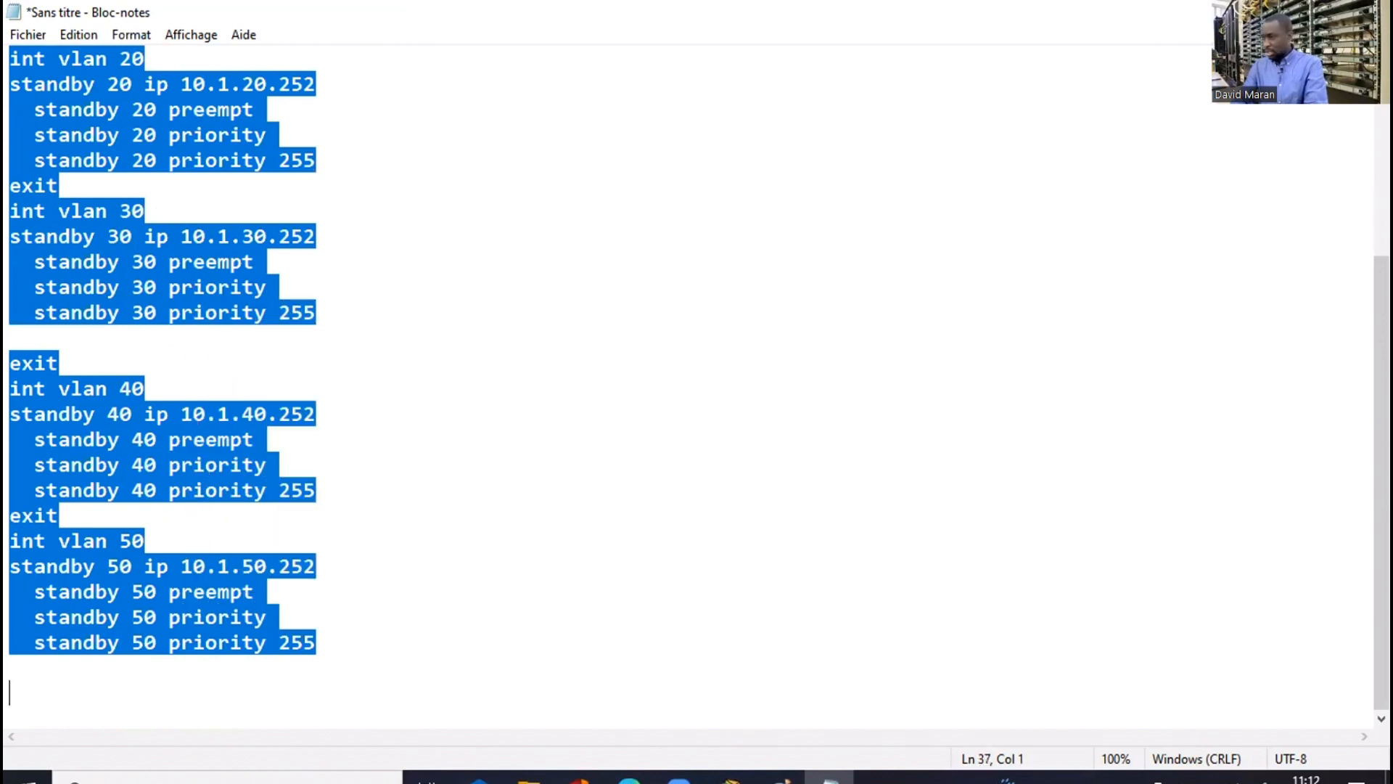
key(alt+Tab)
Enter configuration mode on D1 with en and conf t, then paste the HSRP commands for VLANs 20–50
key(Return)
key(Return)
text(e)
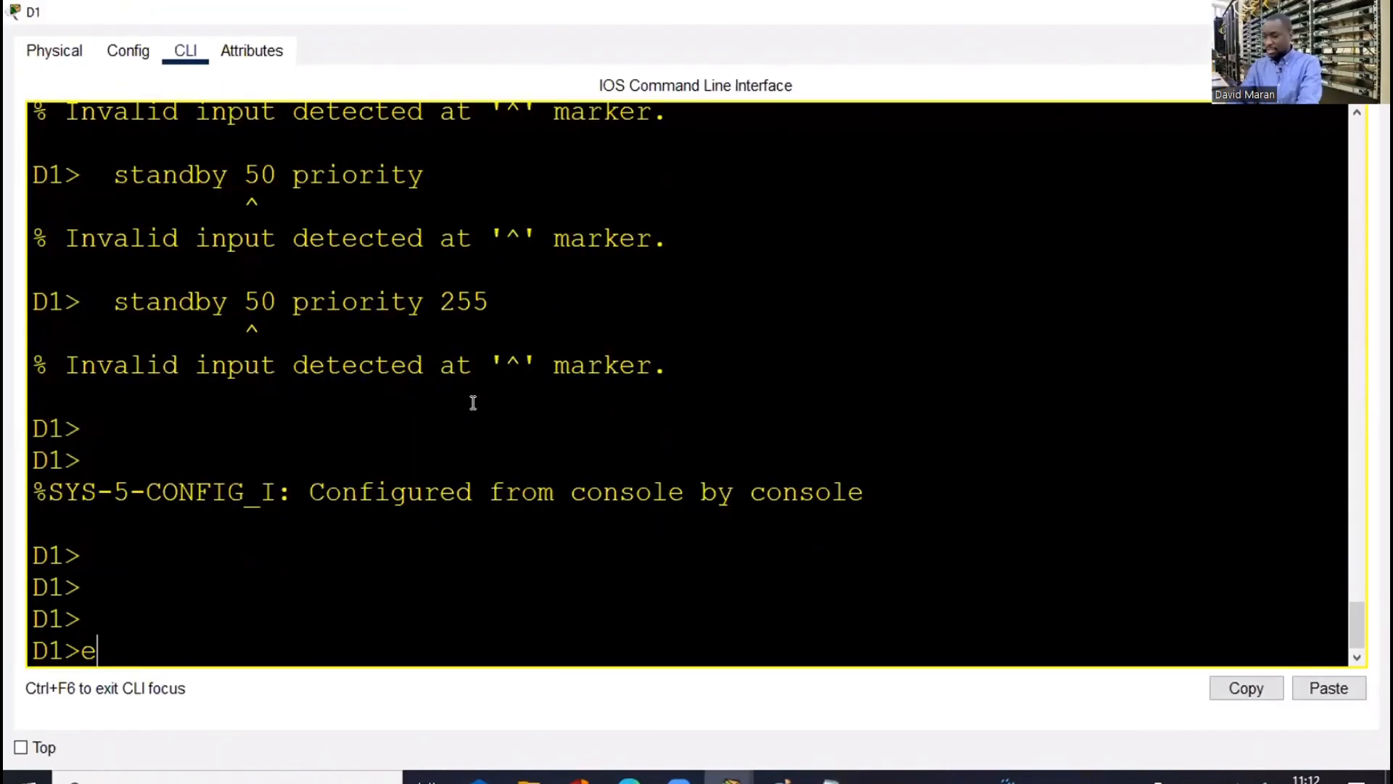
text(n)
key(Return)
key(Return)
key(Return)
text(conf)
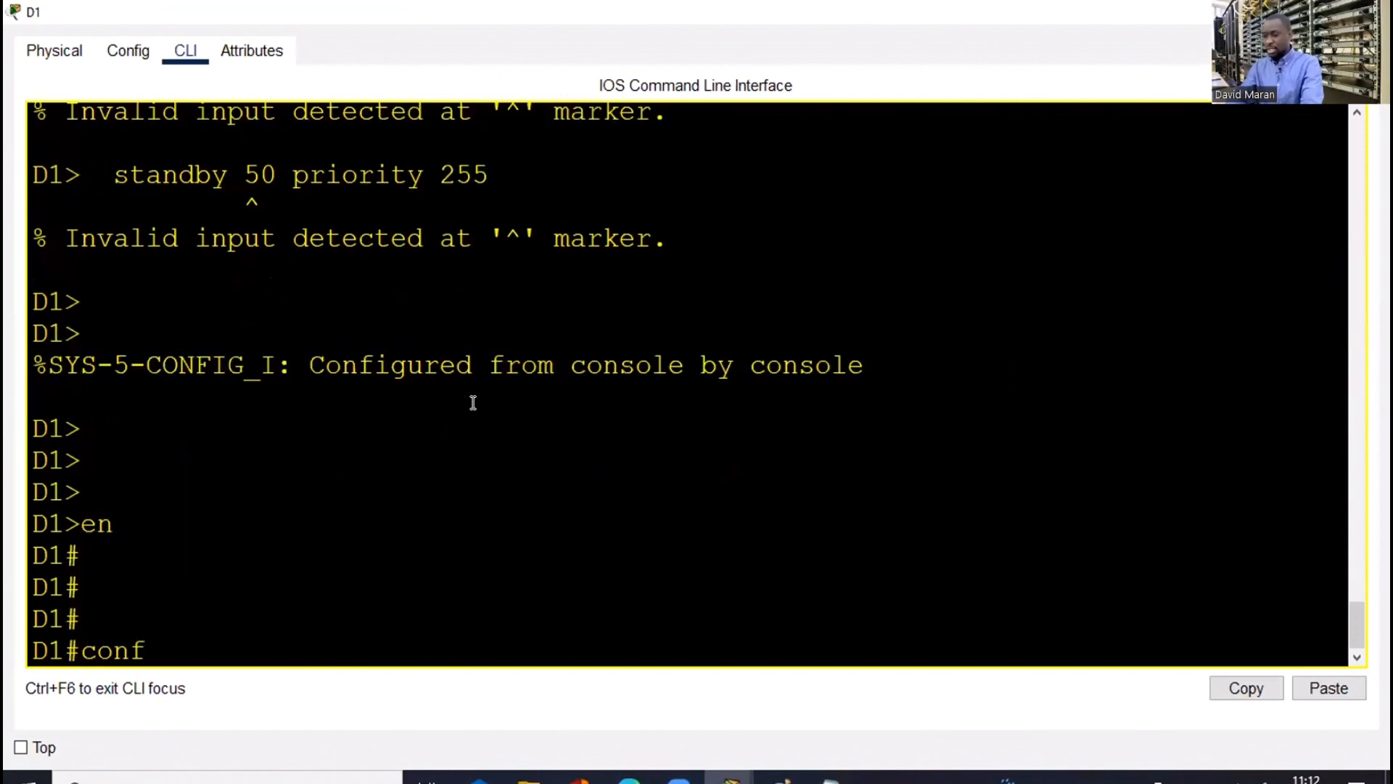
text( t)
key(Return)
key(Return)
key(Return)
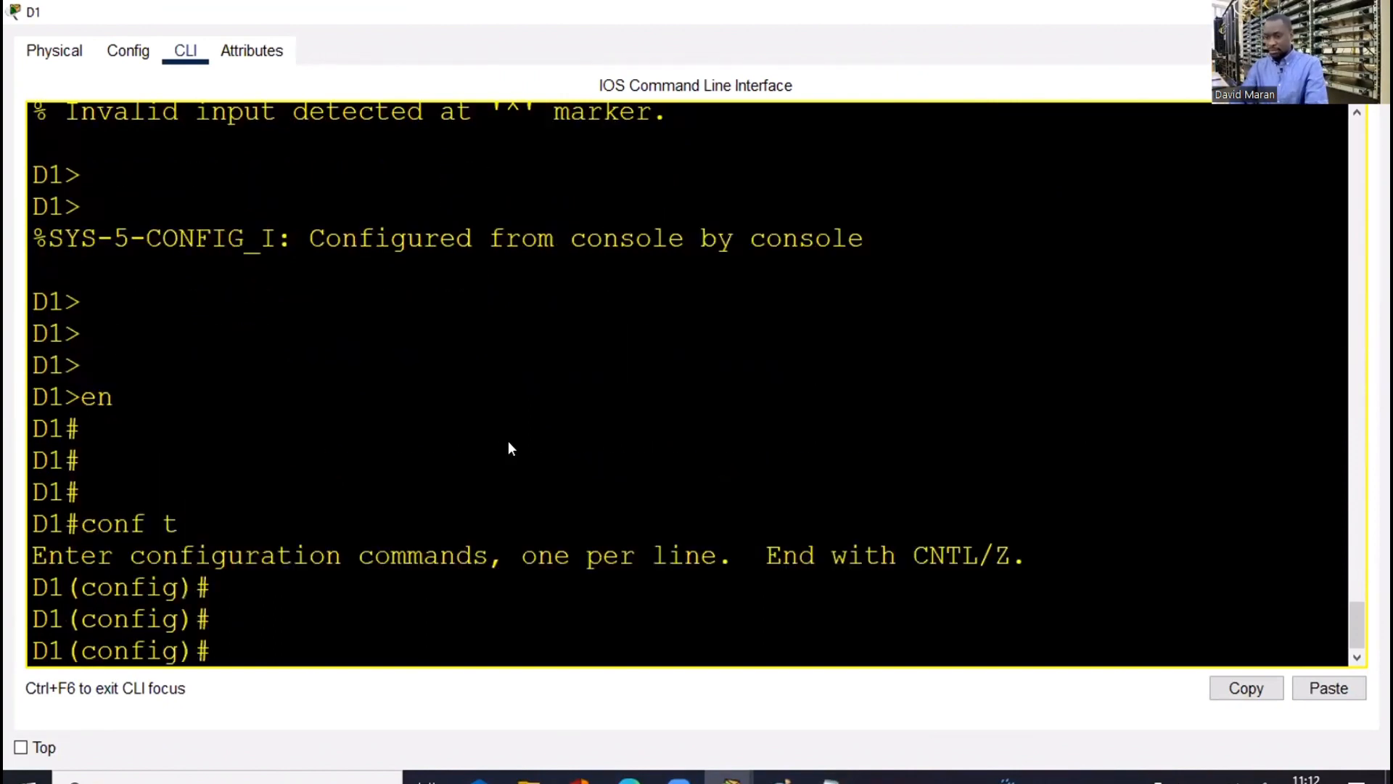
key(ctrl+v)
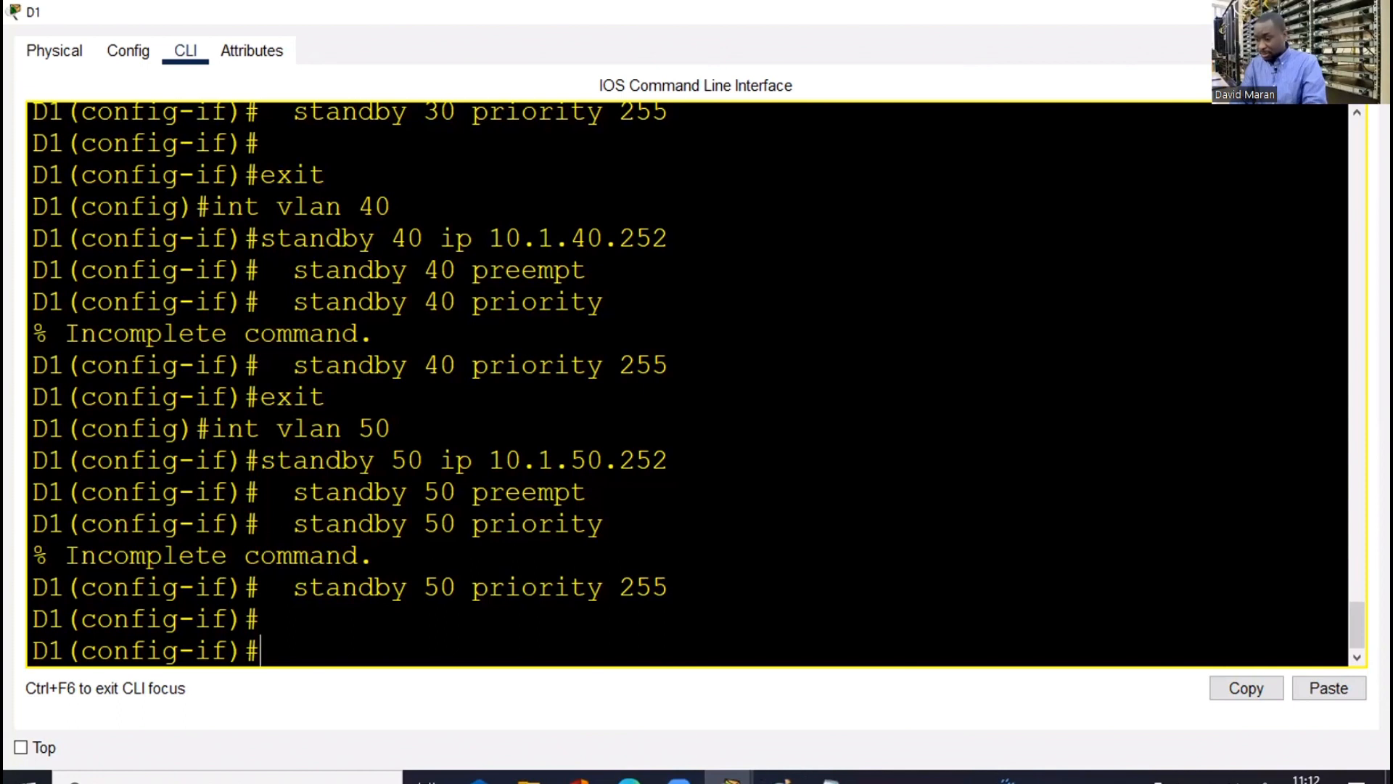
Delete the incomplete standby 40 priority line from the Notepad notes
click(829, 778)
click(272, 618)
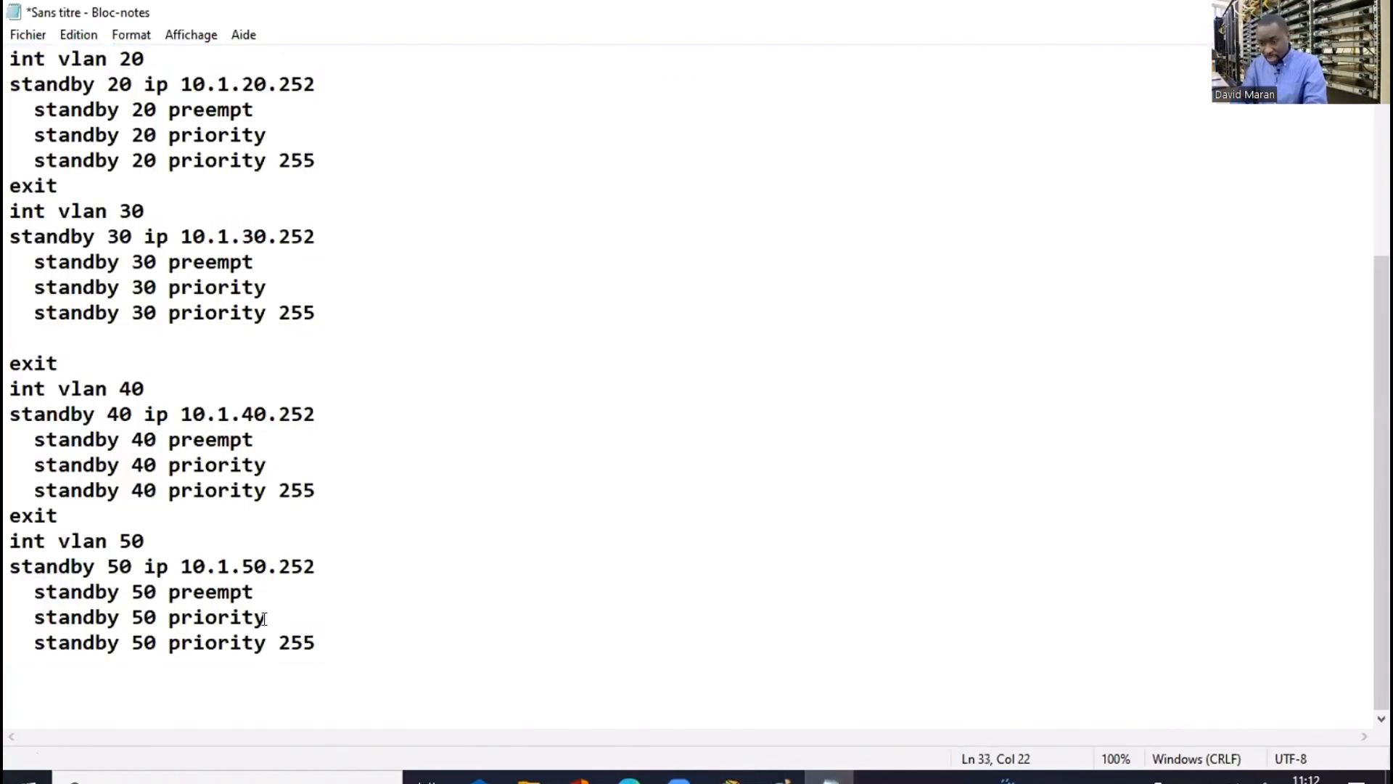
click(273, 618)
drag(277, 463, 9, 464)
key(BackSpace)
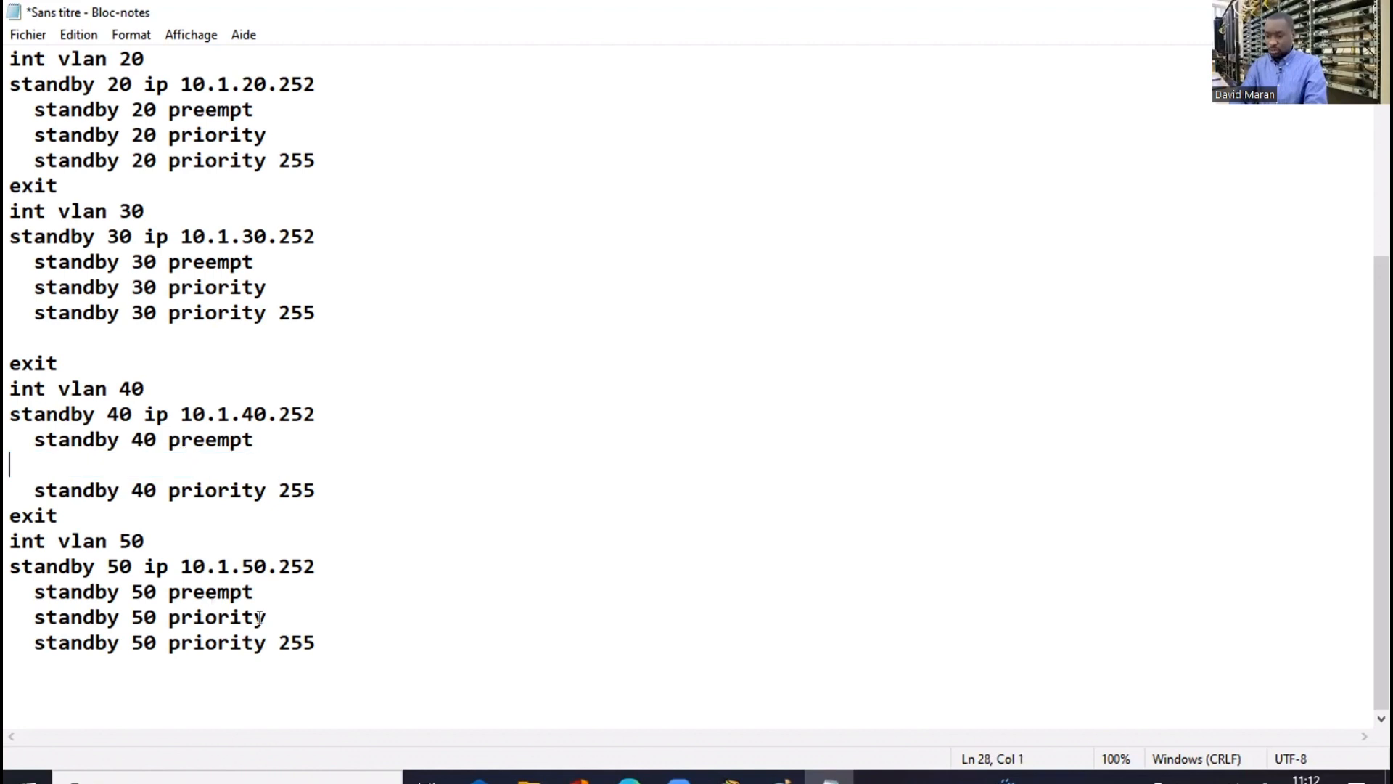
Leave configuration mode on D1 with end
key(alt+Tab)
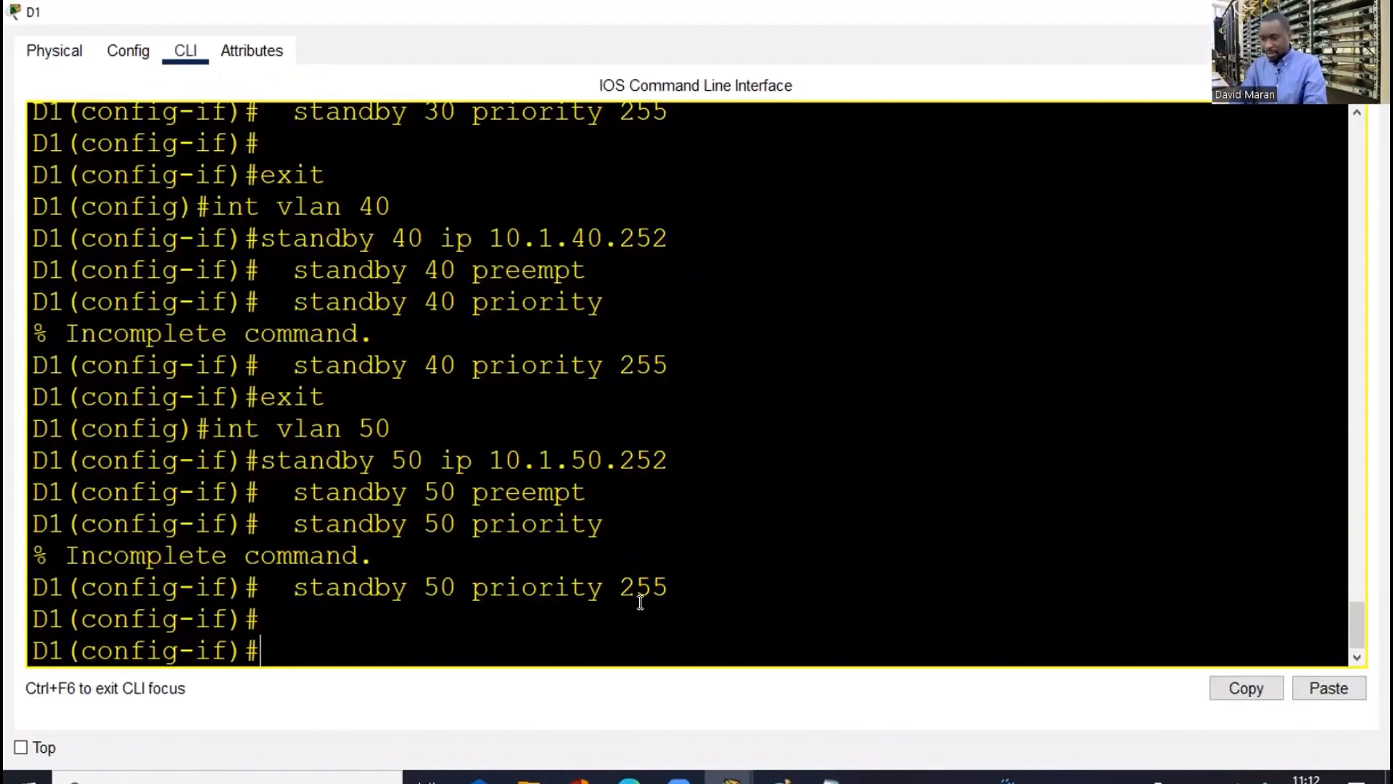
text(end)
key(Return)
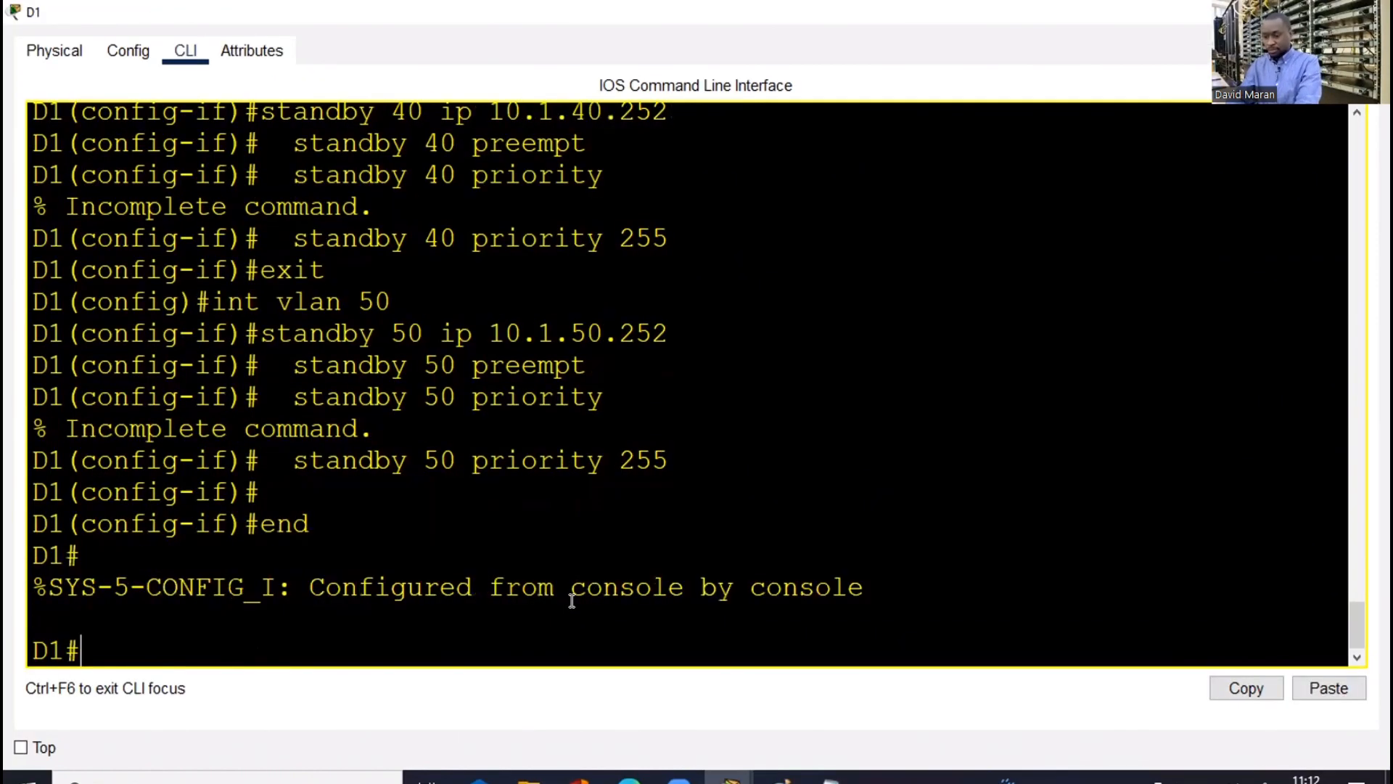
key(Return)
key(Return)
key(Return)
key(Return)
Run 'show standby brief' on D1 to view the HSRP groups
text(sh )
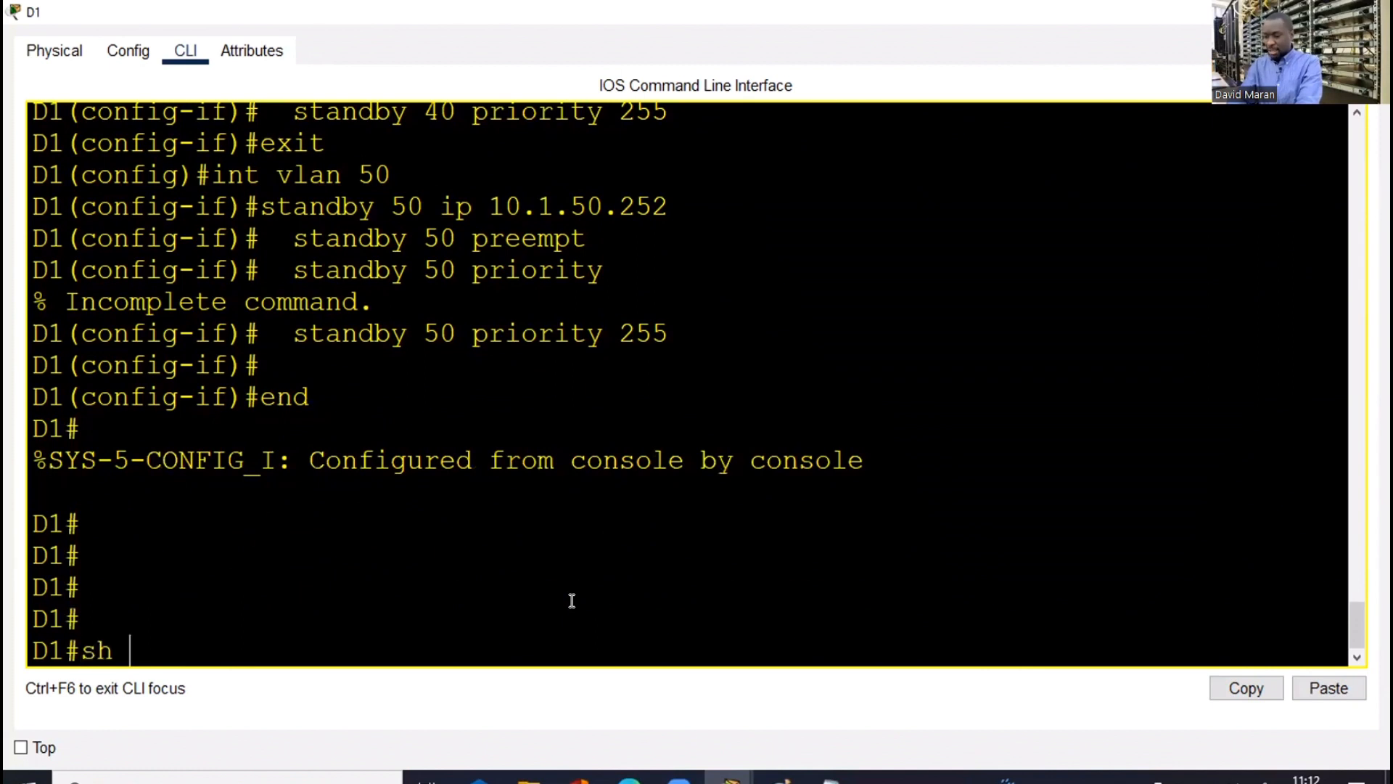
text(ip s)
key(Tab)
text(sh t)
key(Tab)
key(BackSpace)
key(BackSpace)
key(BackSpace)
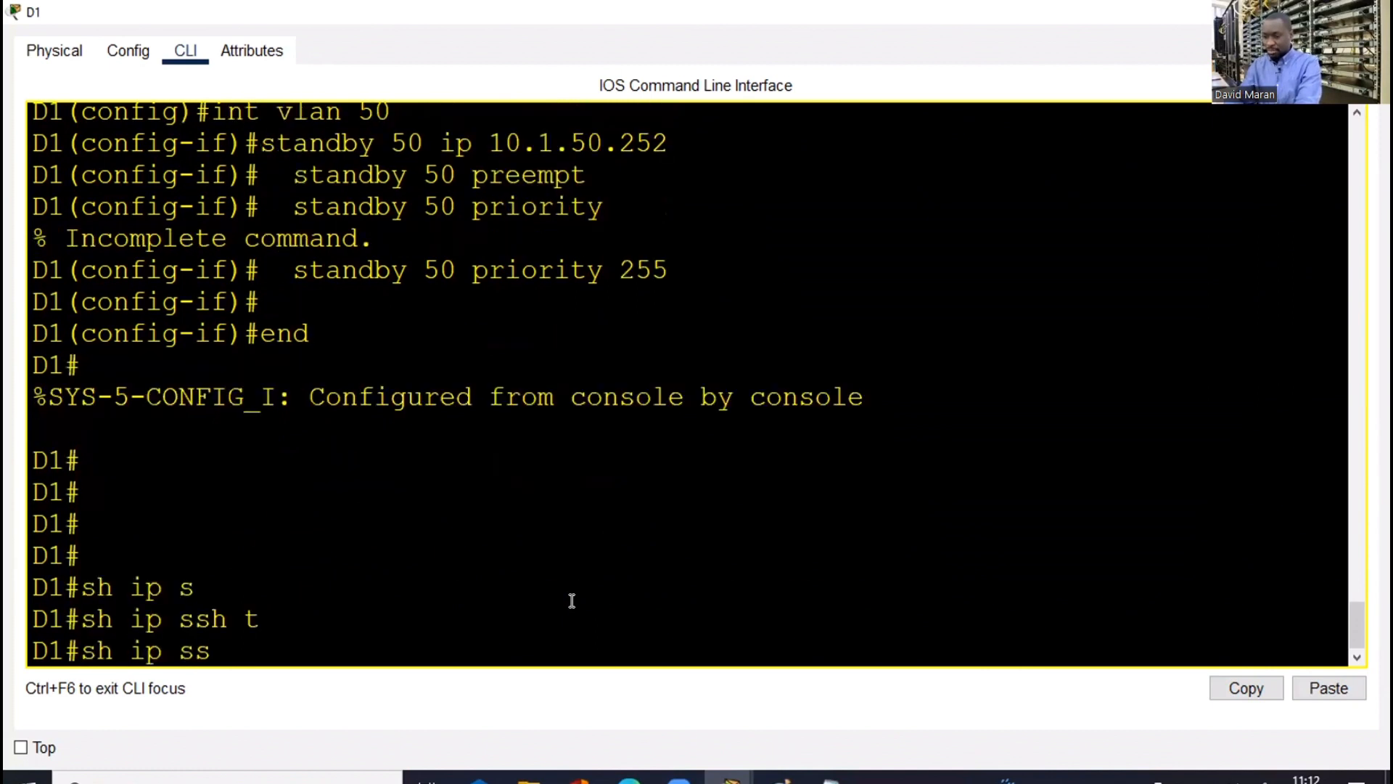
key(BackSpace)
key(BackSpace)
key(BackSpace)
key(BackSpace)
key(BackSpace)
key(BackSpace)
text(s)
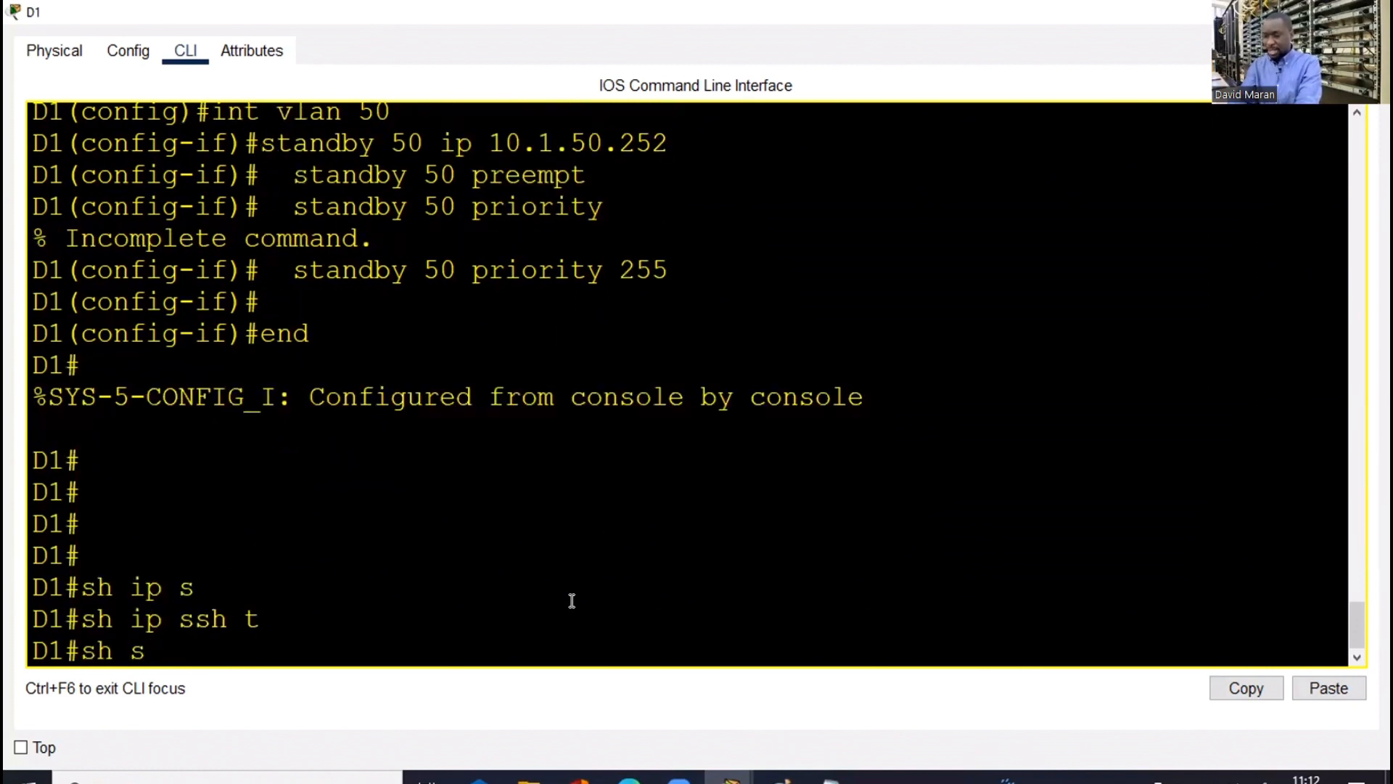
text(tan)
key(Tab)
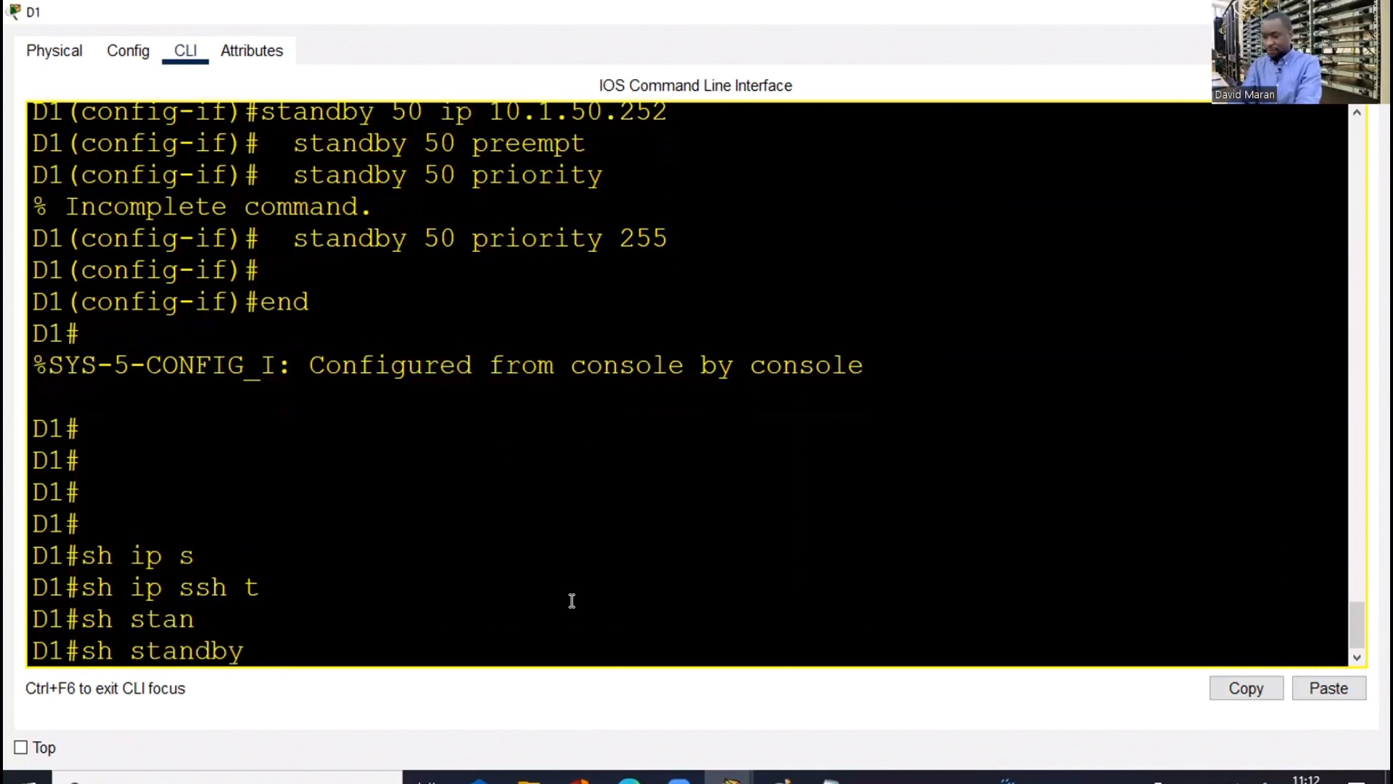
text(br)
key(Tab)
key(Return)
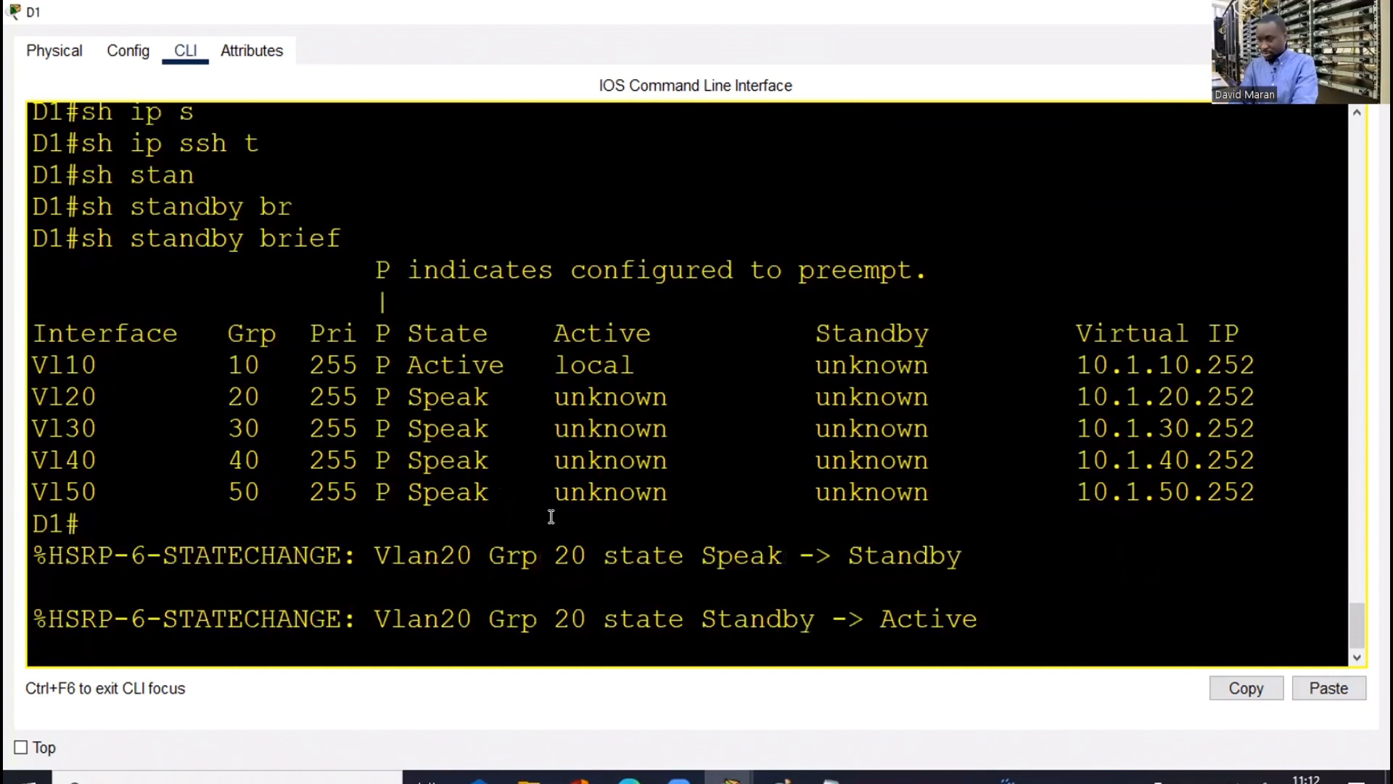
Rerun the standby summary twice and highlight the Vl20 and Vl30 rows before closing D1
key(Return)
key(Return)
key(Up)
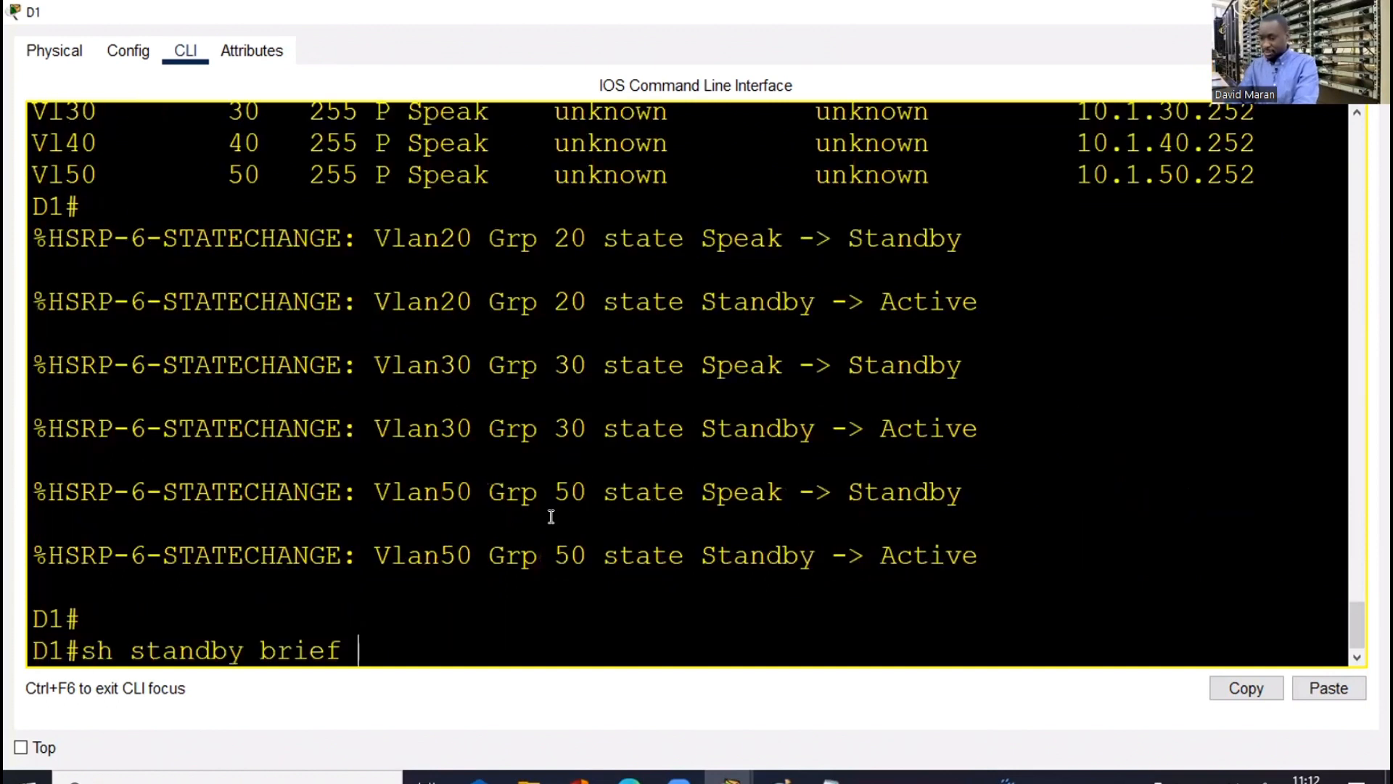
key(Return)
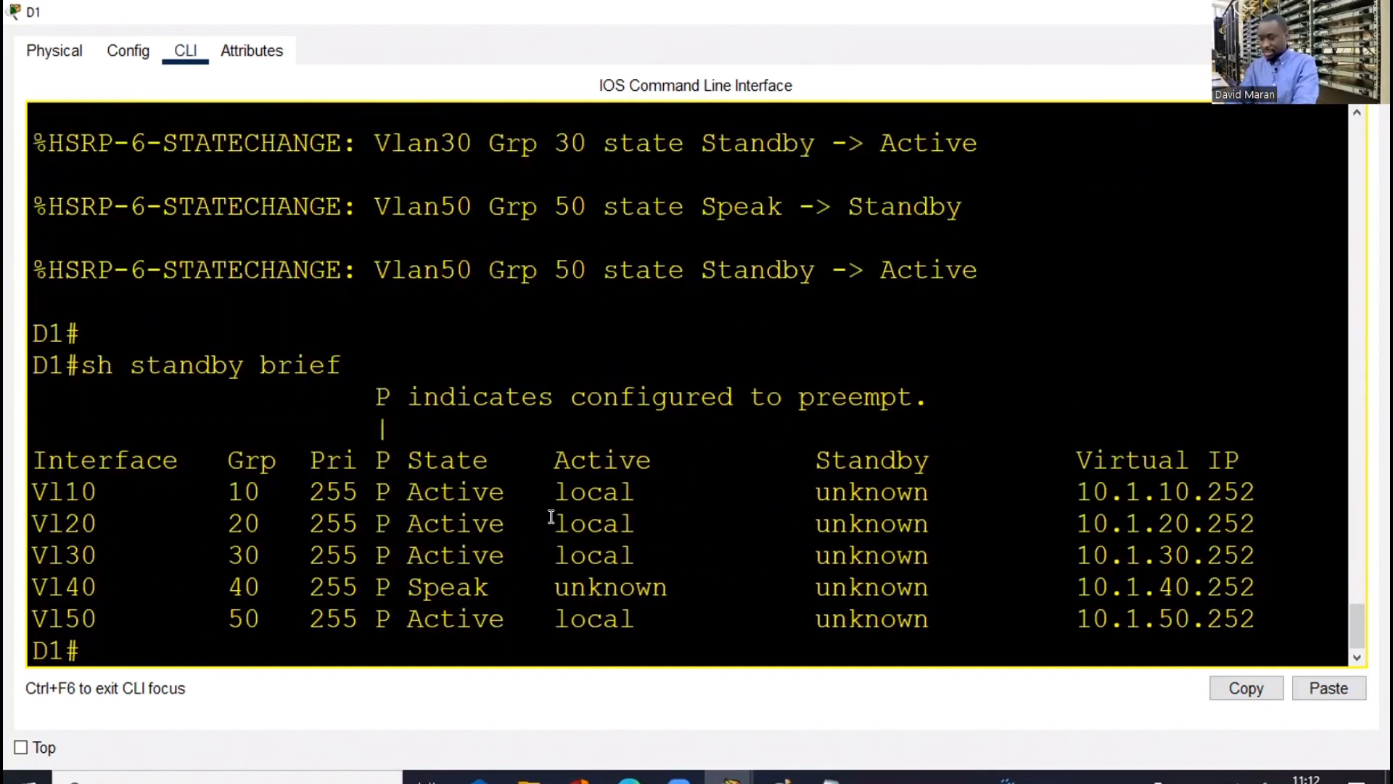
key(Up)
key(Return)
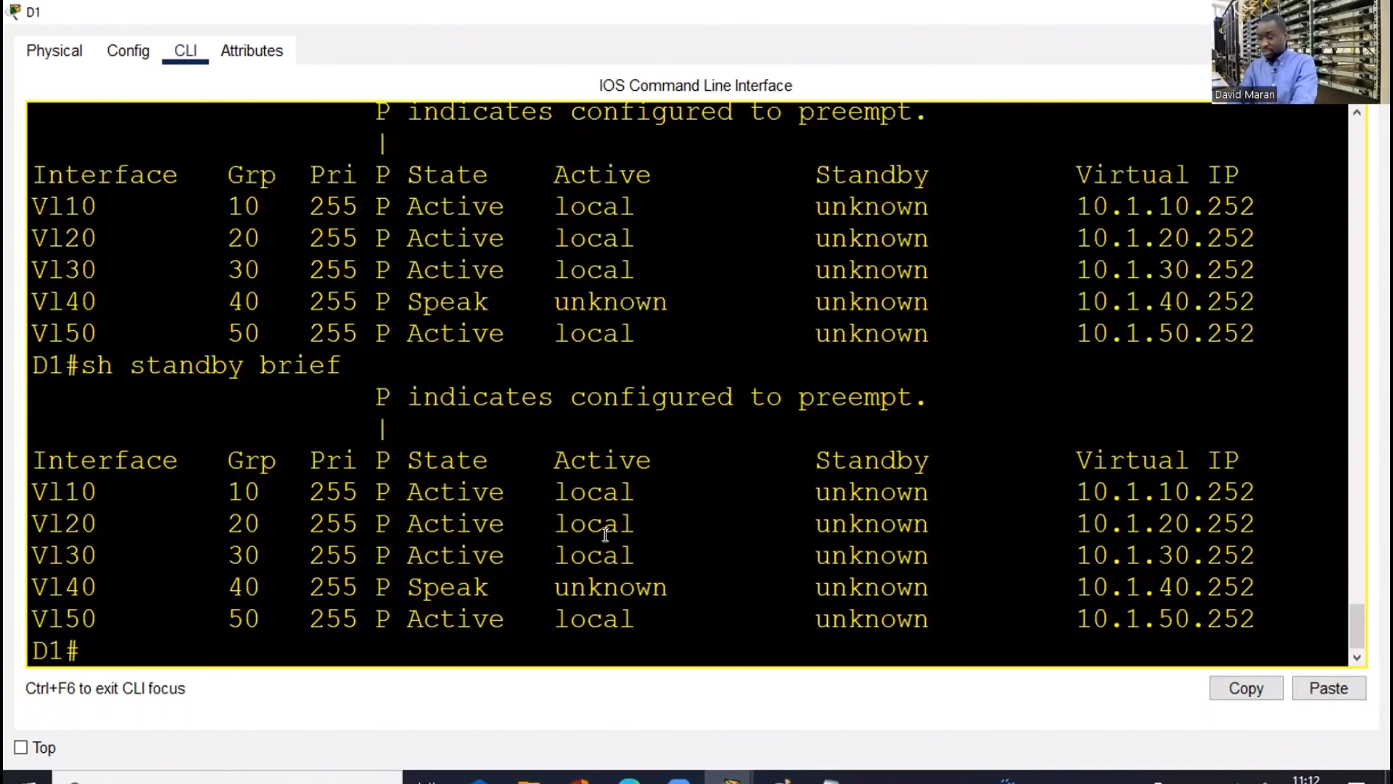
drag(815, 452, 912, 621)
drag(911, 556, 899, 528)
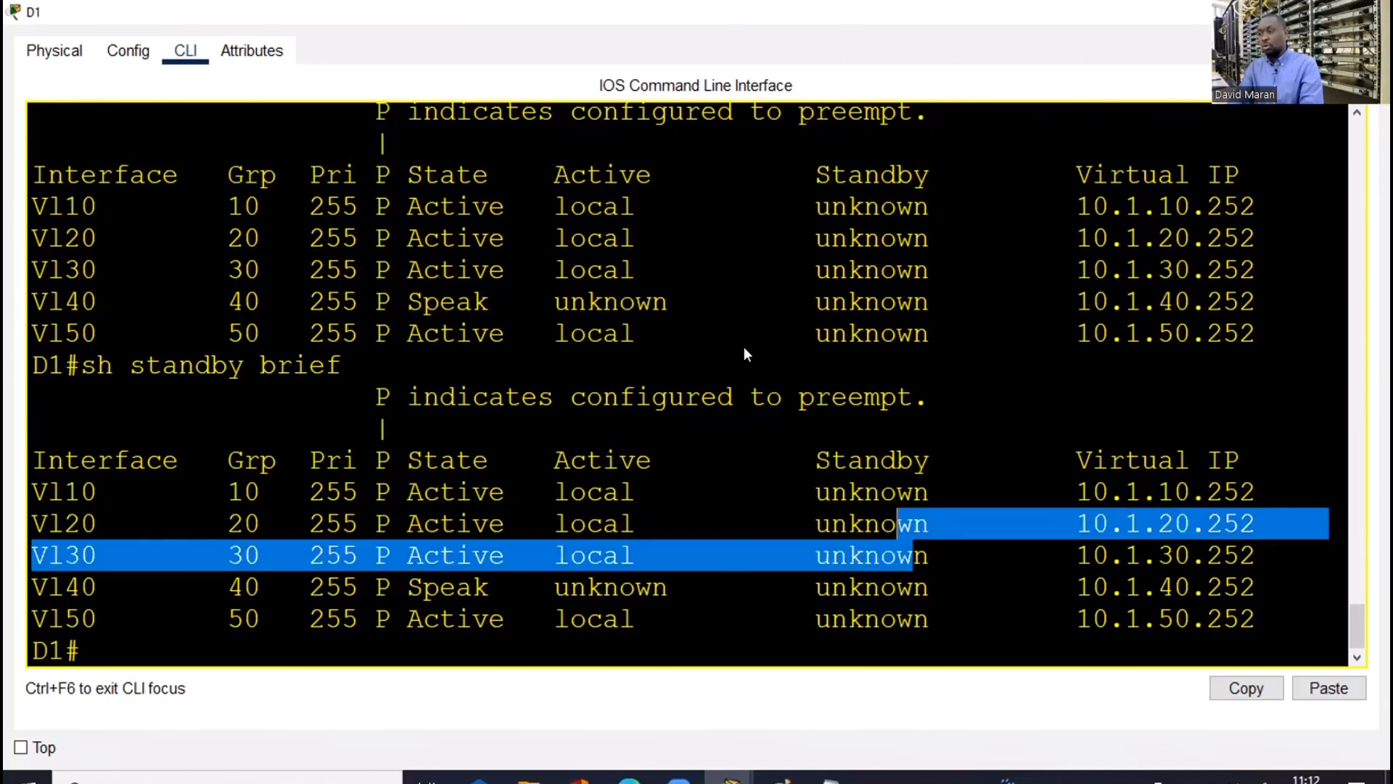
key(alt+Tab)
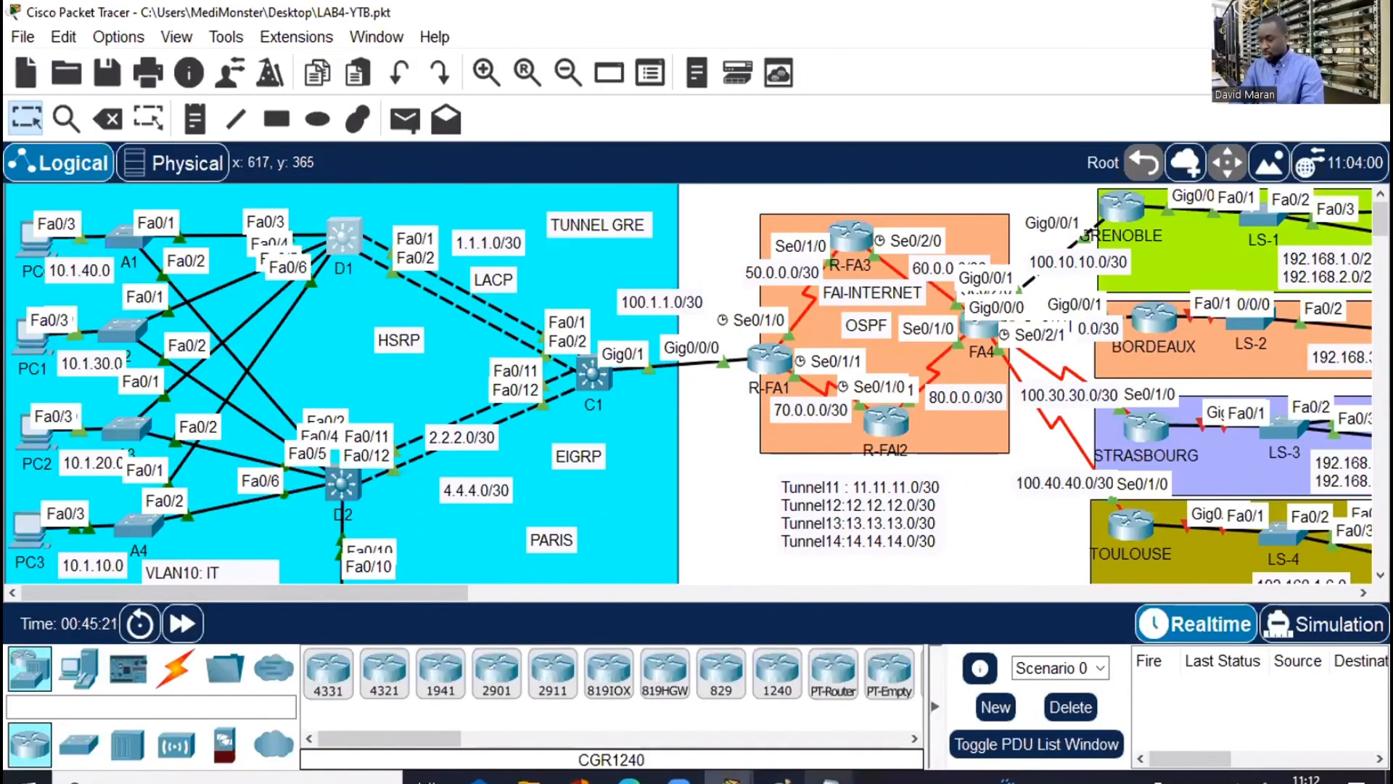
Duplicate the int vlan 20 standby block above itself in the notes
key(alt+Tab)
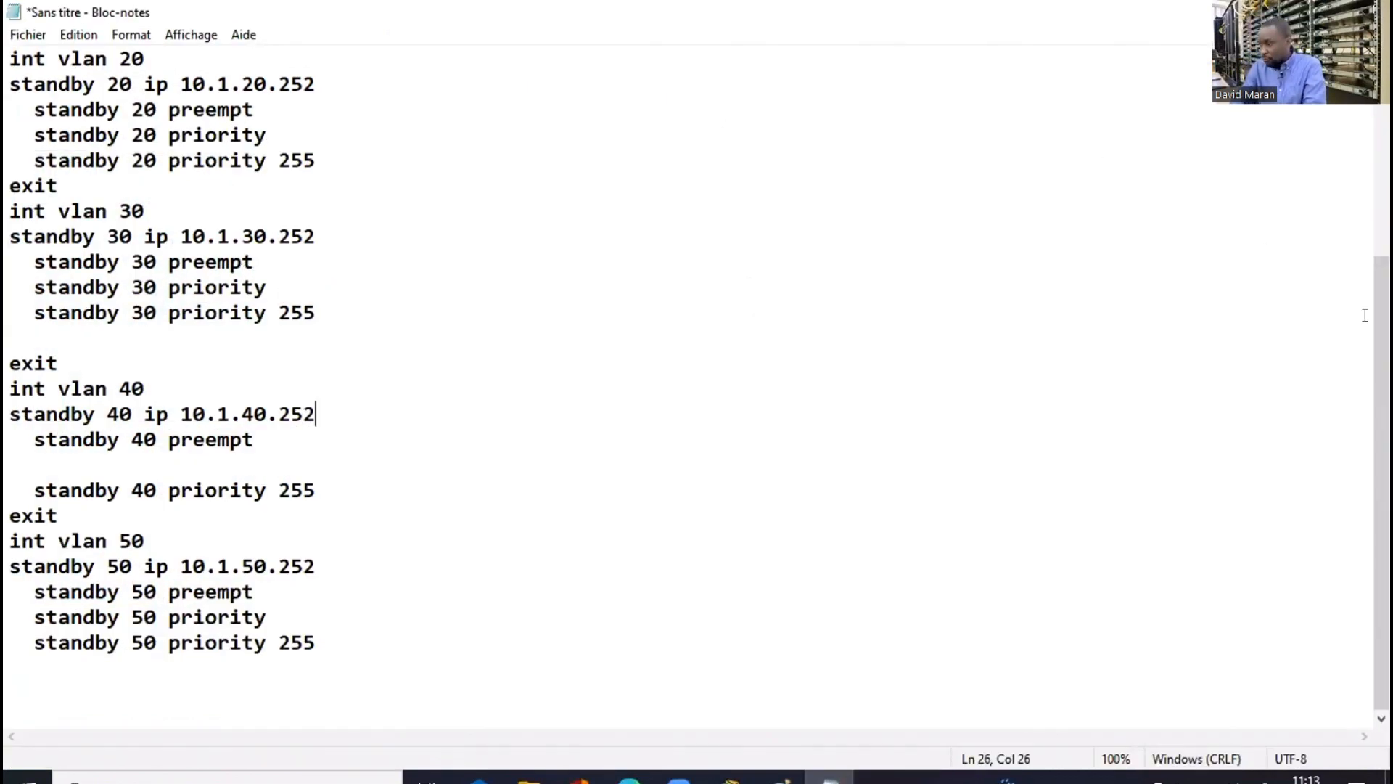
scroll(587, 298, up, 2)
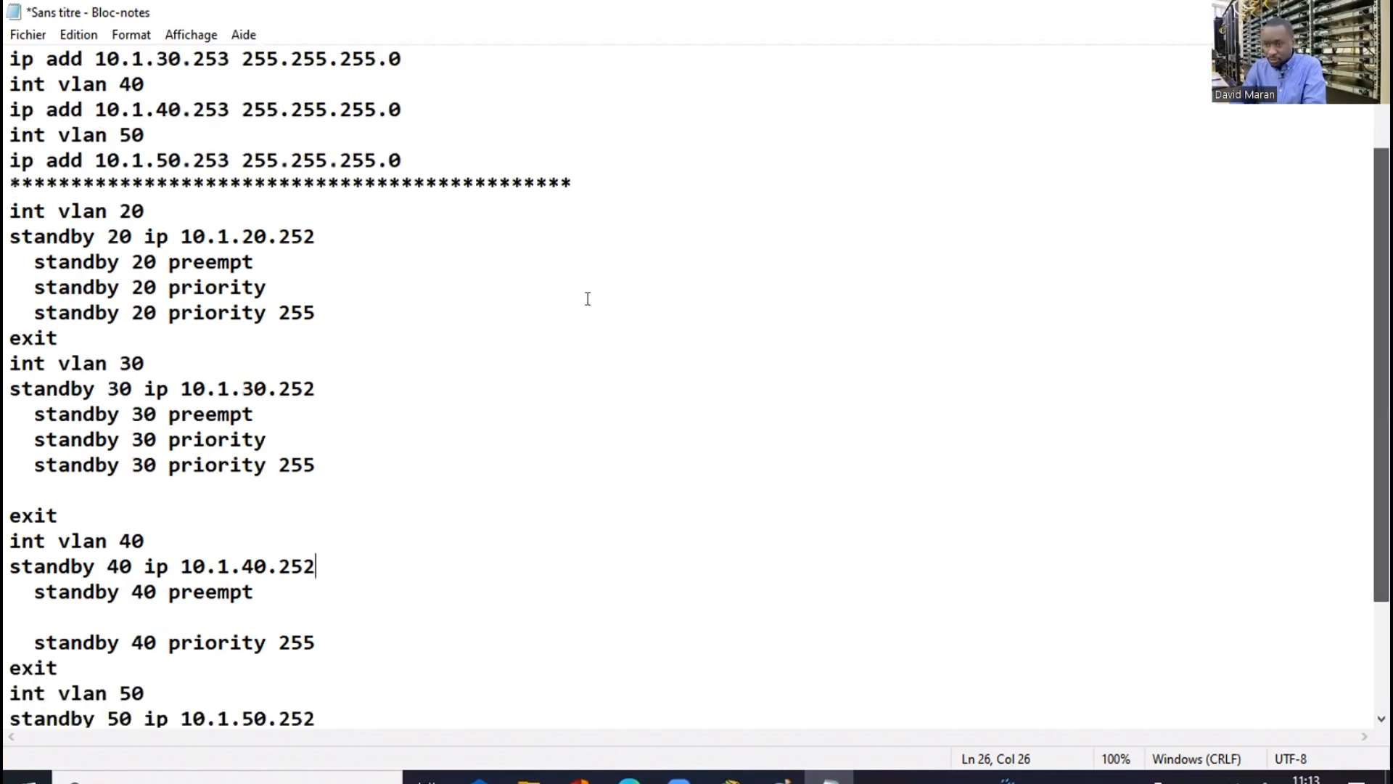
scroll(416, 314, up, 1)
drag(316, 338, 9, 236)
key(ctrl+c)
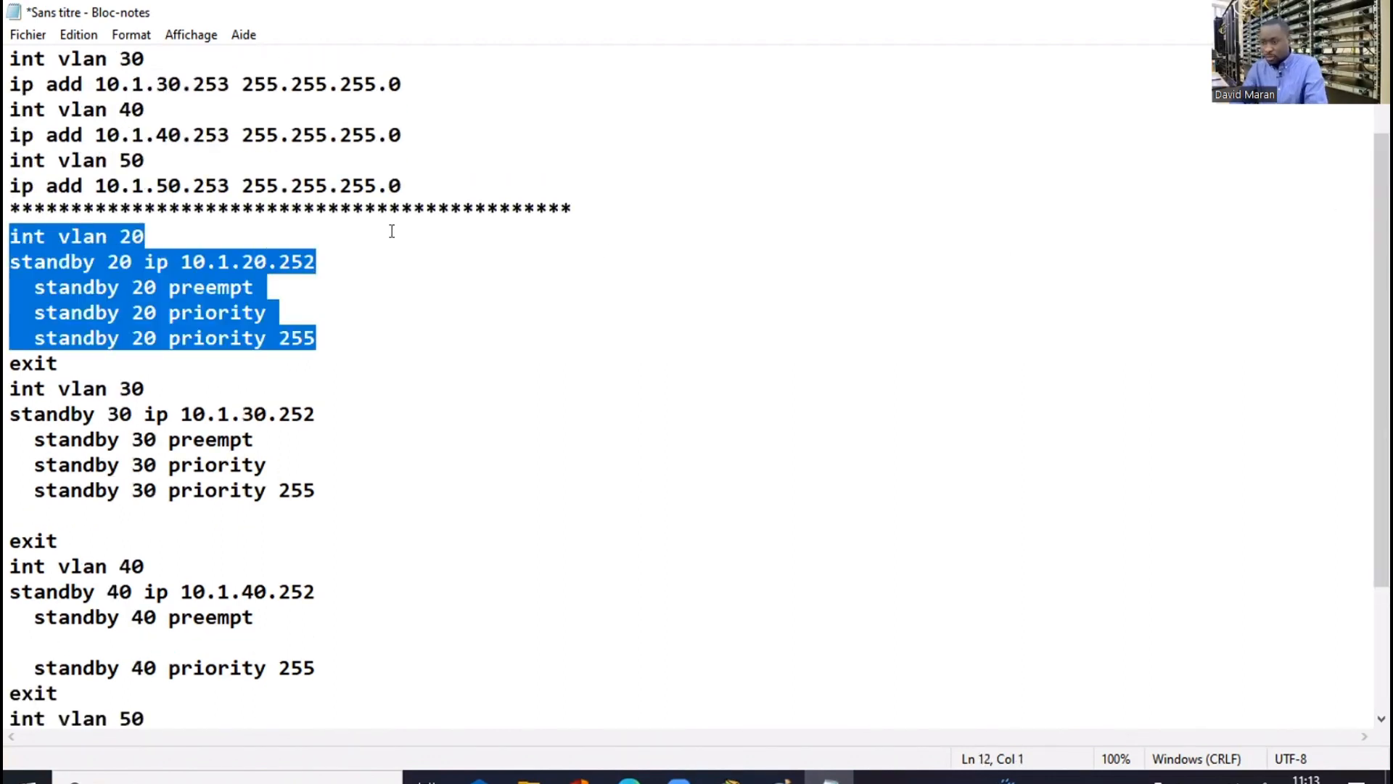
key(Left)
key(Return)
key(Return)
key(Up)
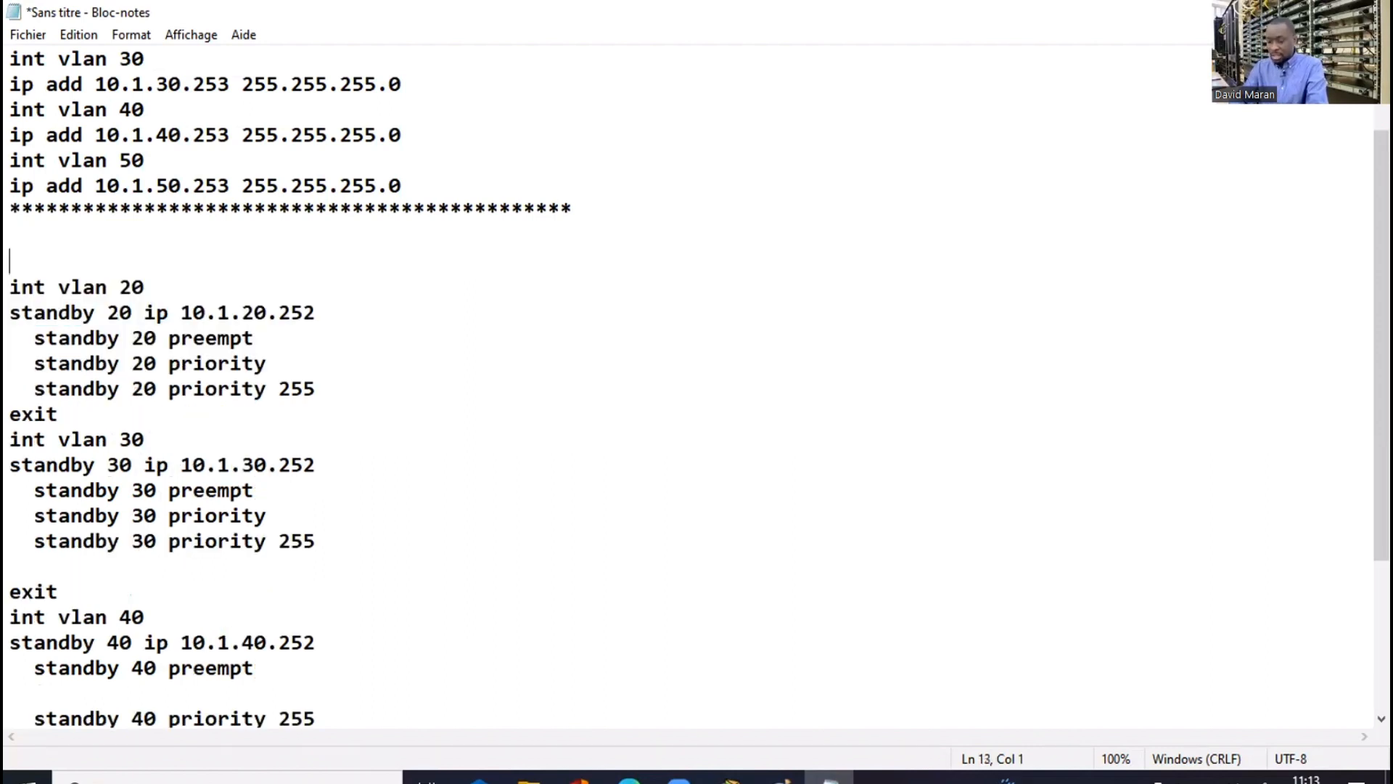
key(ctrl+v)
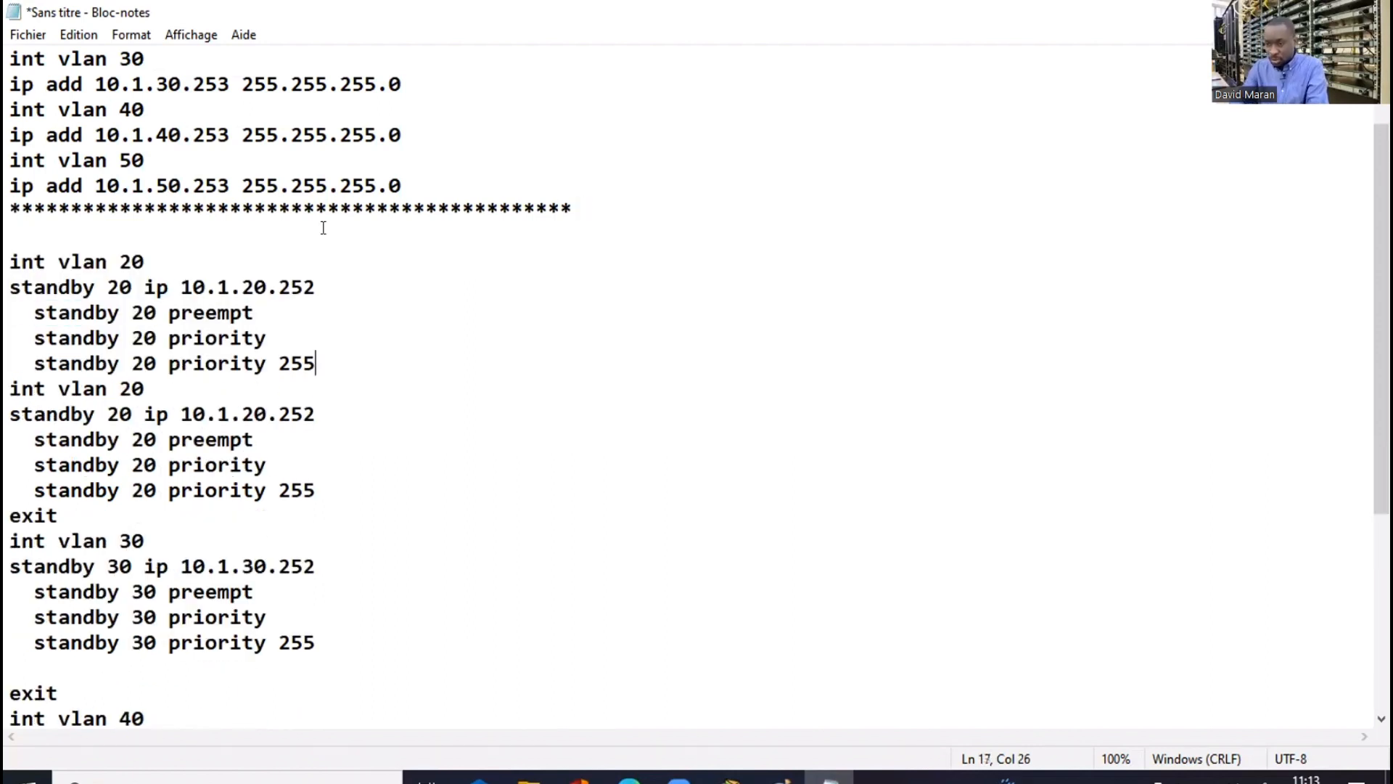
Change the copied block to int vlan 10, standby group 10, virtual IP 10.1.10.252
click(124, 261)
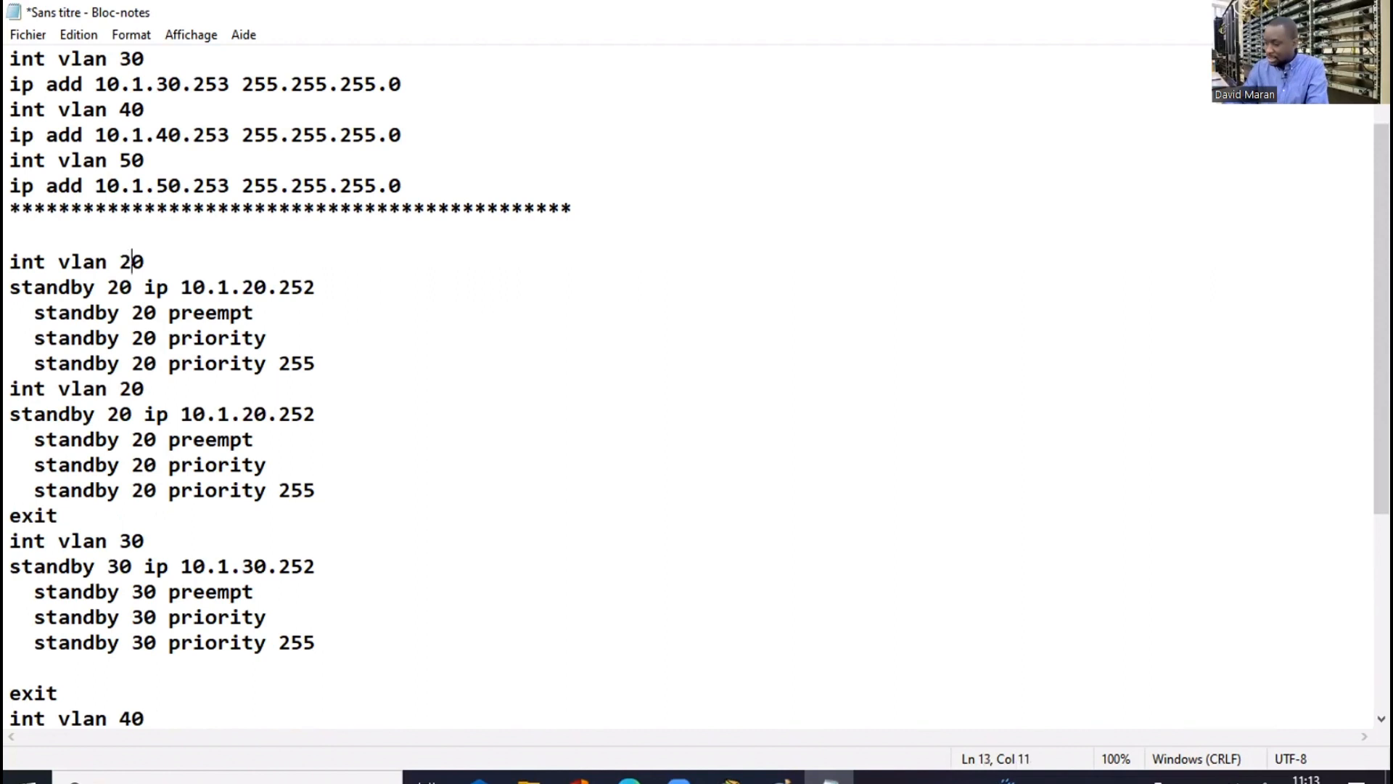
key(BackSpace)
text(1)
click(119, 277)
key(BackSpace)
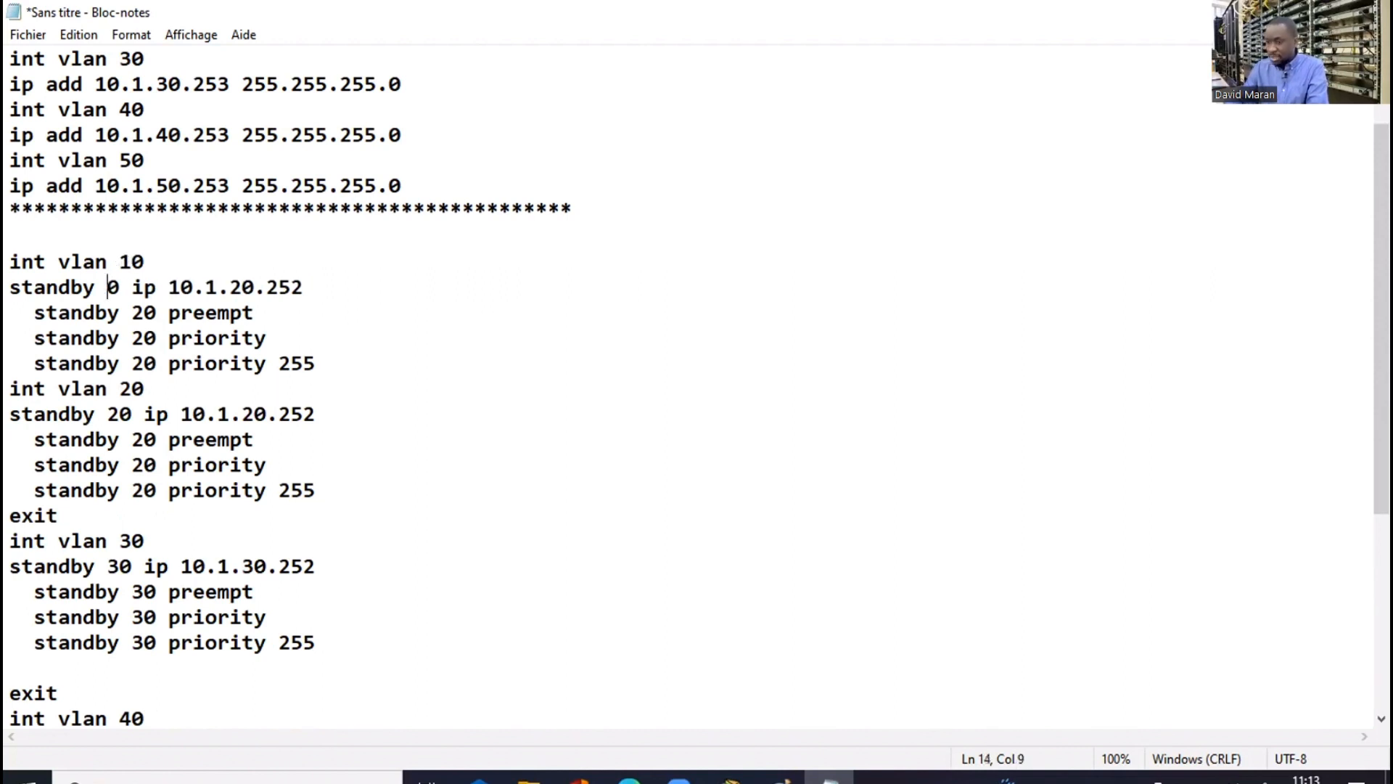
text(1)
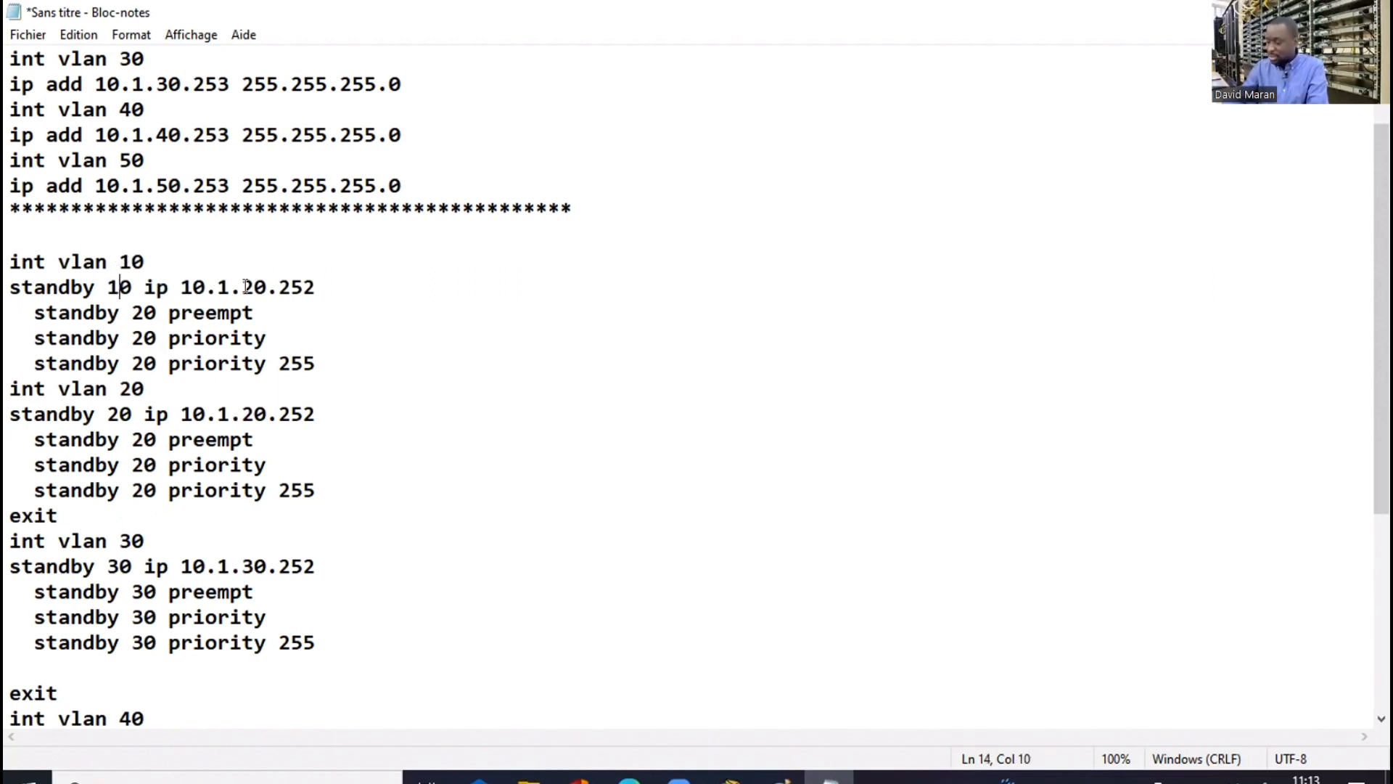
click(248, 286)
key(BackSpace)
text(1)
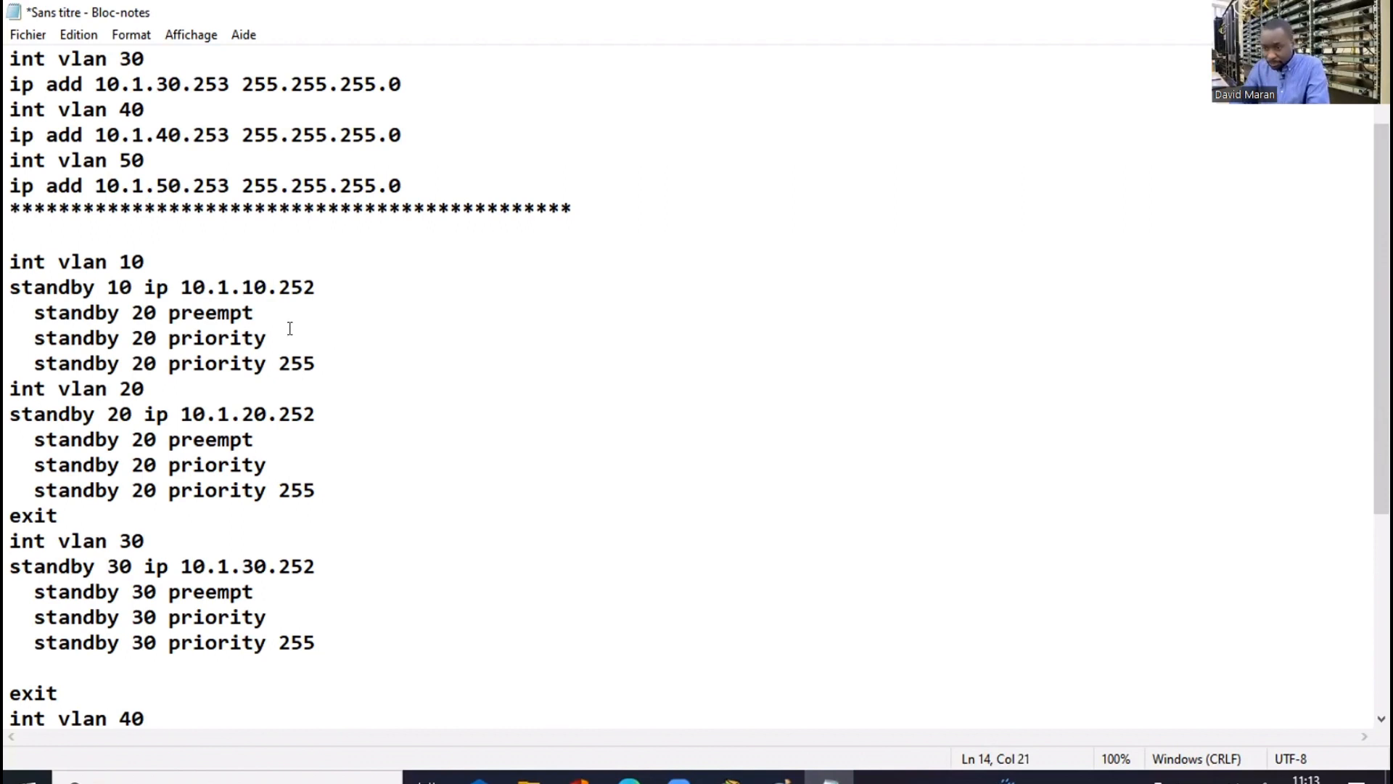
Delete the preempt and priority 255 lines under VLANs 10, 20 and 30
drag(243, 338, 279, 363)
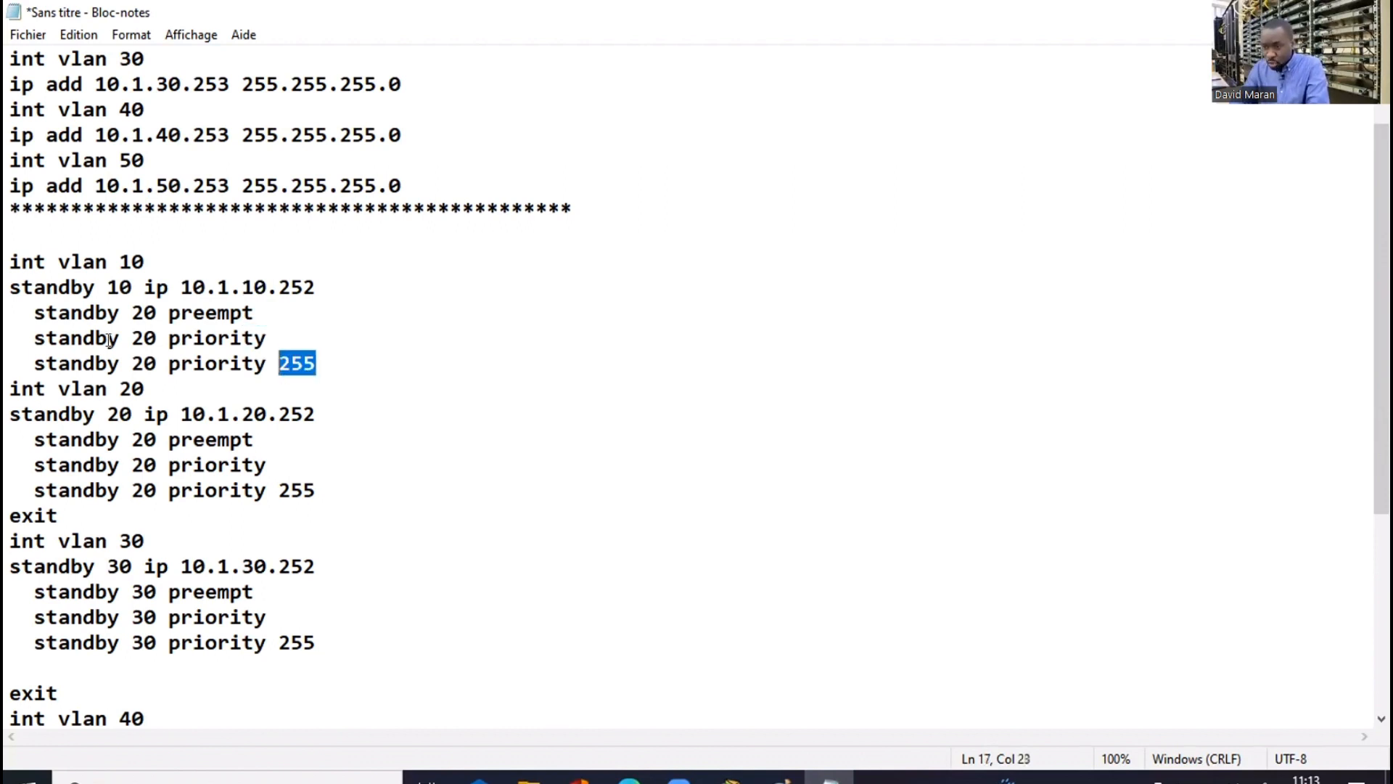
shift+click(74, 328)
shift+click(29, 304)
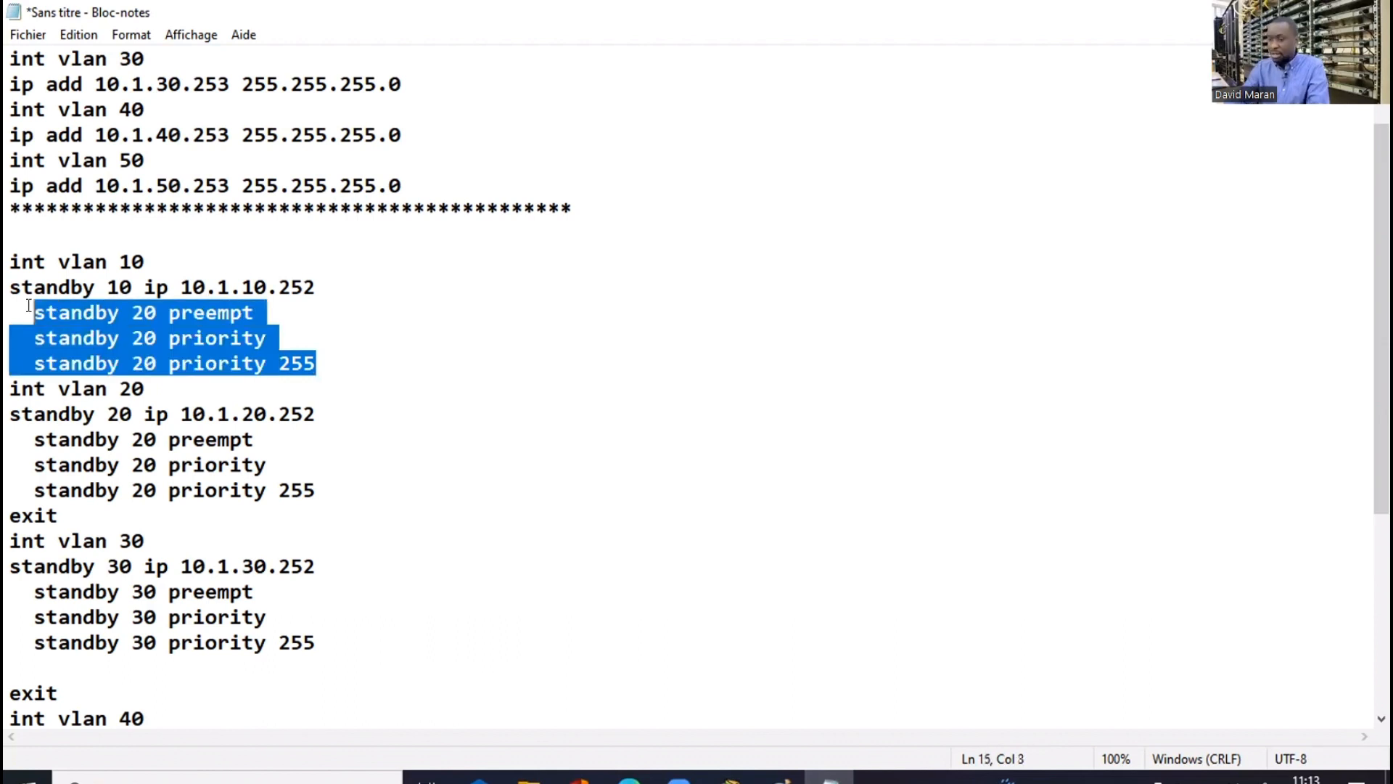
key(Delete)
drag(319, 439, 231, 439)
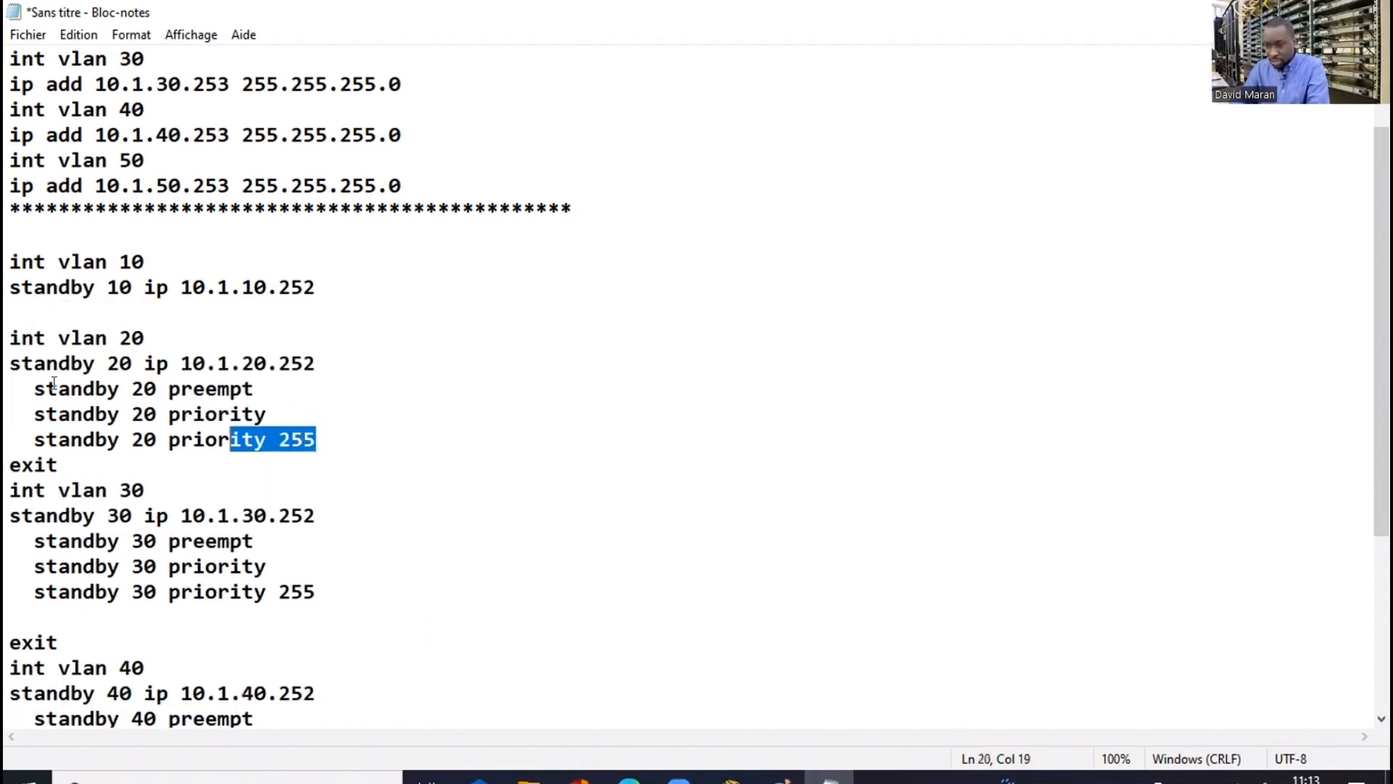
shift+click(29, 382)
key(Delete)
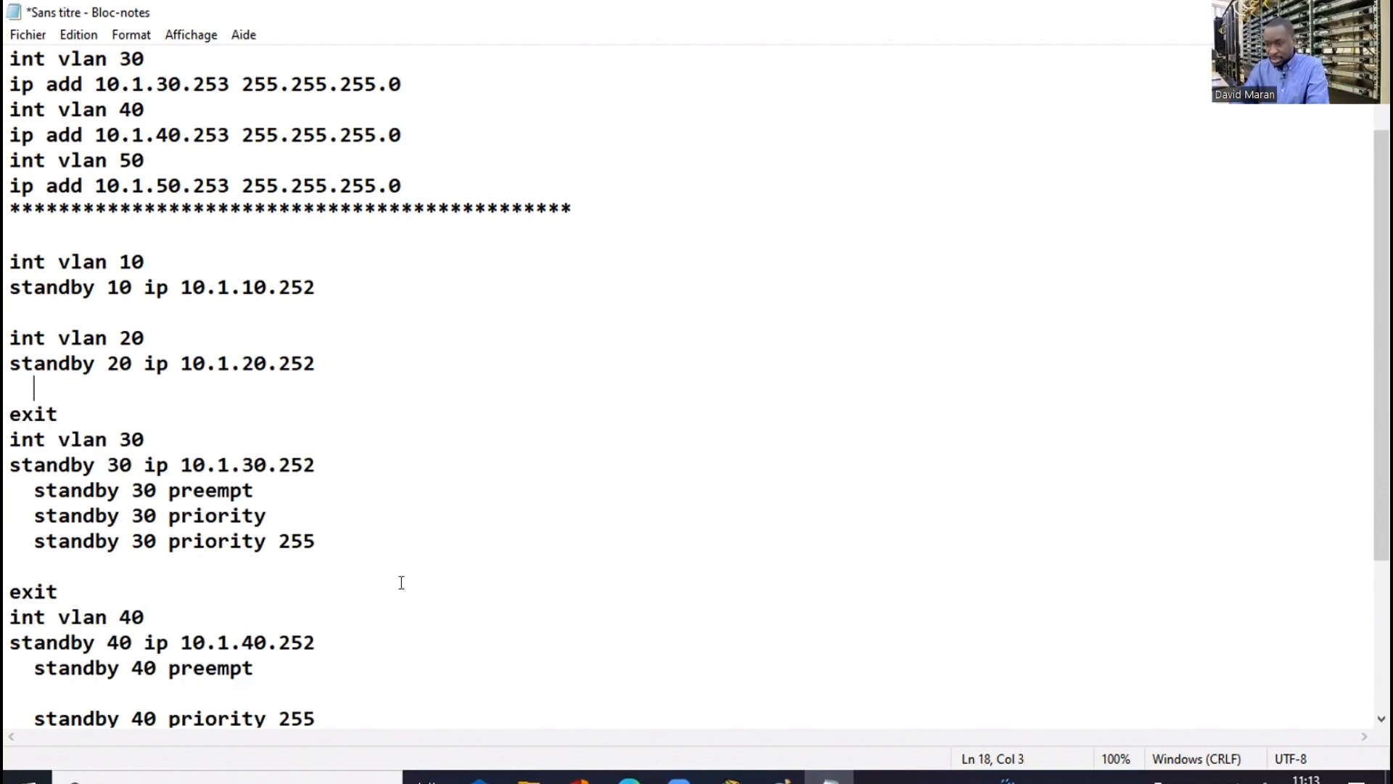
drag(317, 540, 11, 489)
key(Delete)
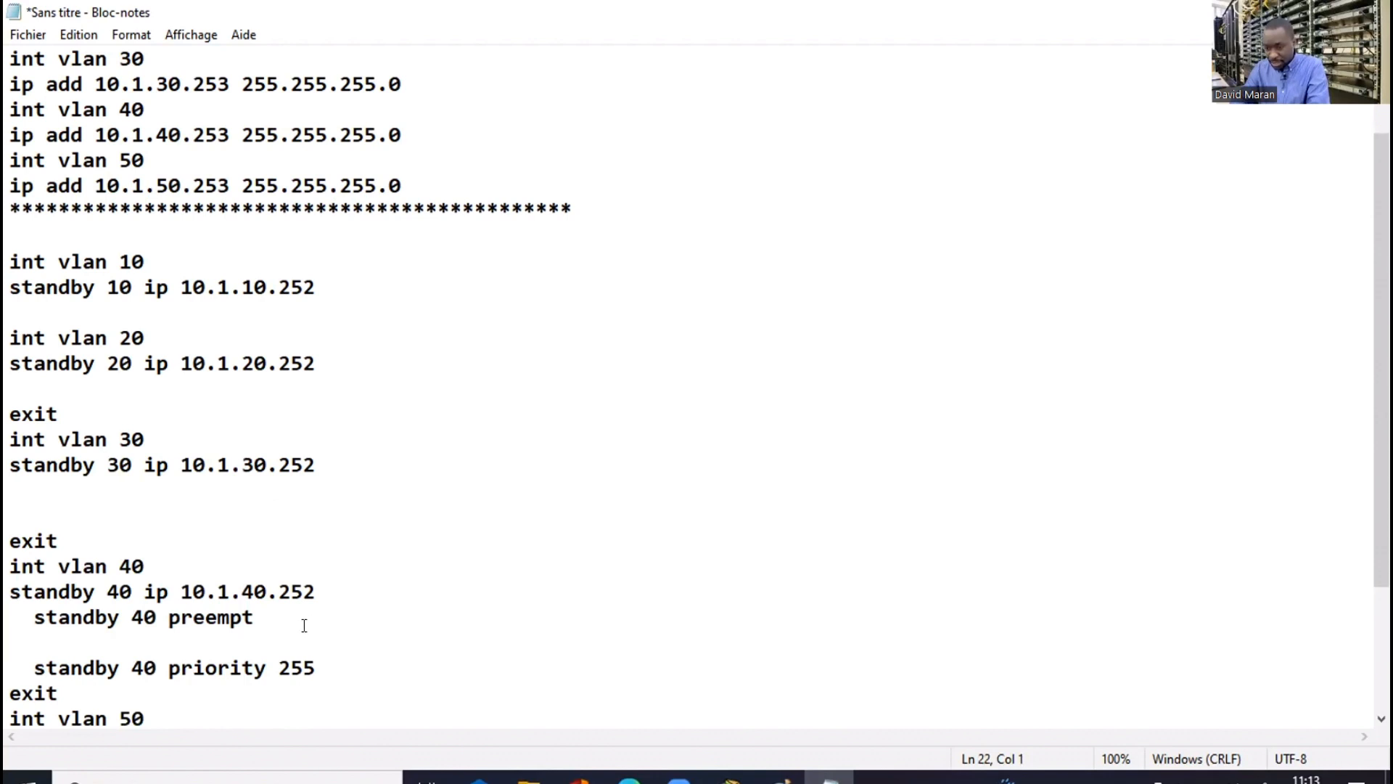
Delete the preempt and priority lines under VLANs 40 and 50
click(320, 668)
key(ctrl+shift+Left)
shift+click(57, 617)
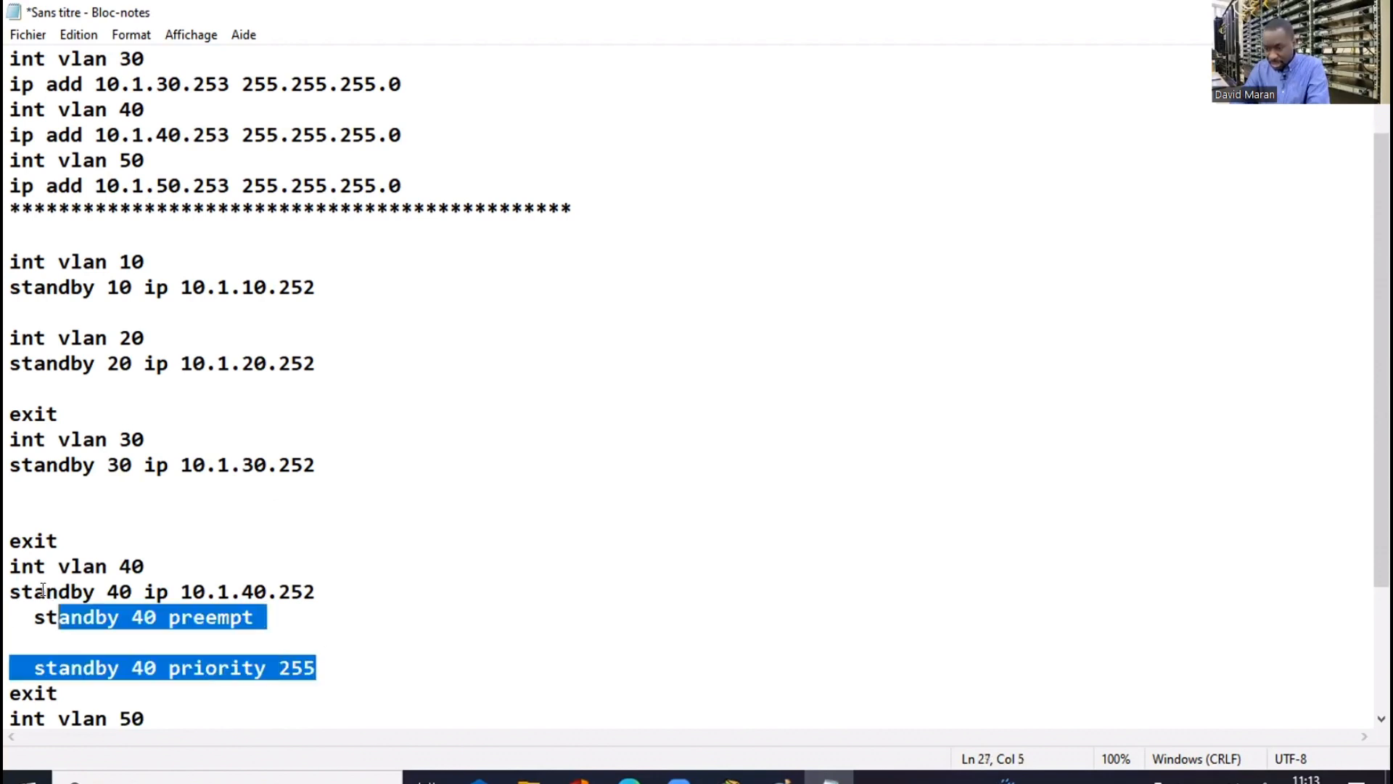
shift+click(27, 591)
shift+click(20, 610)
key(Delete)
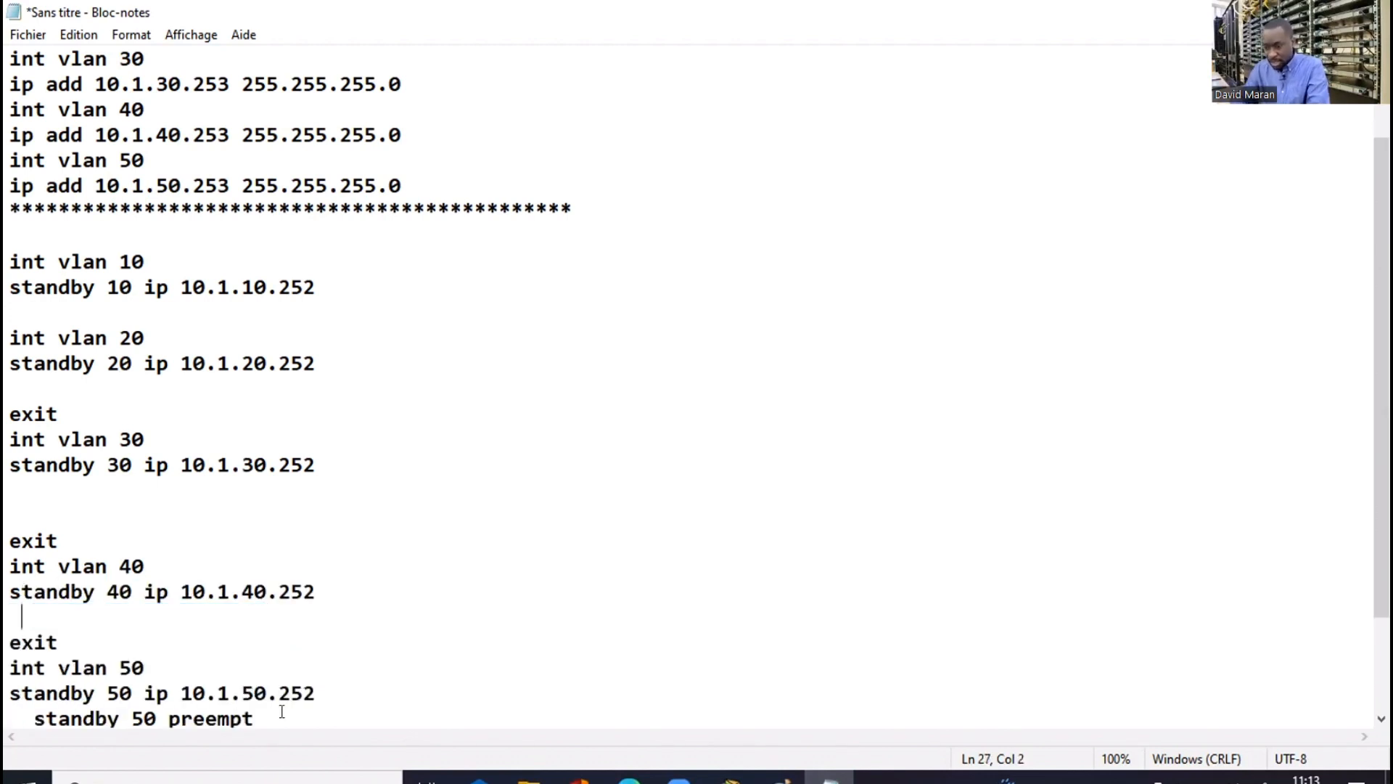
scroll(519, 599, down, 2)
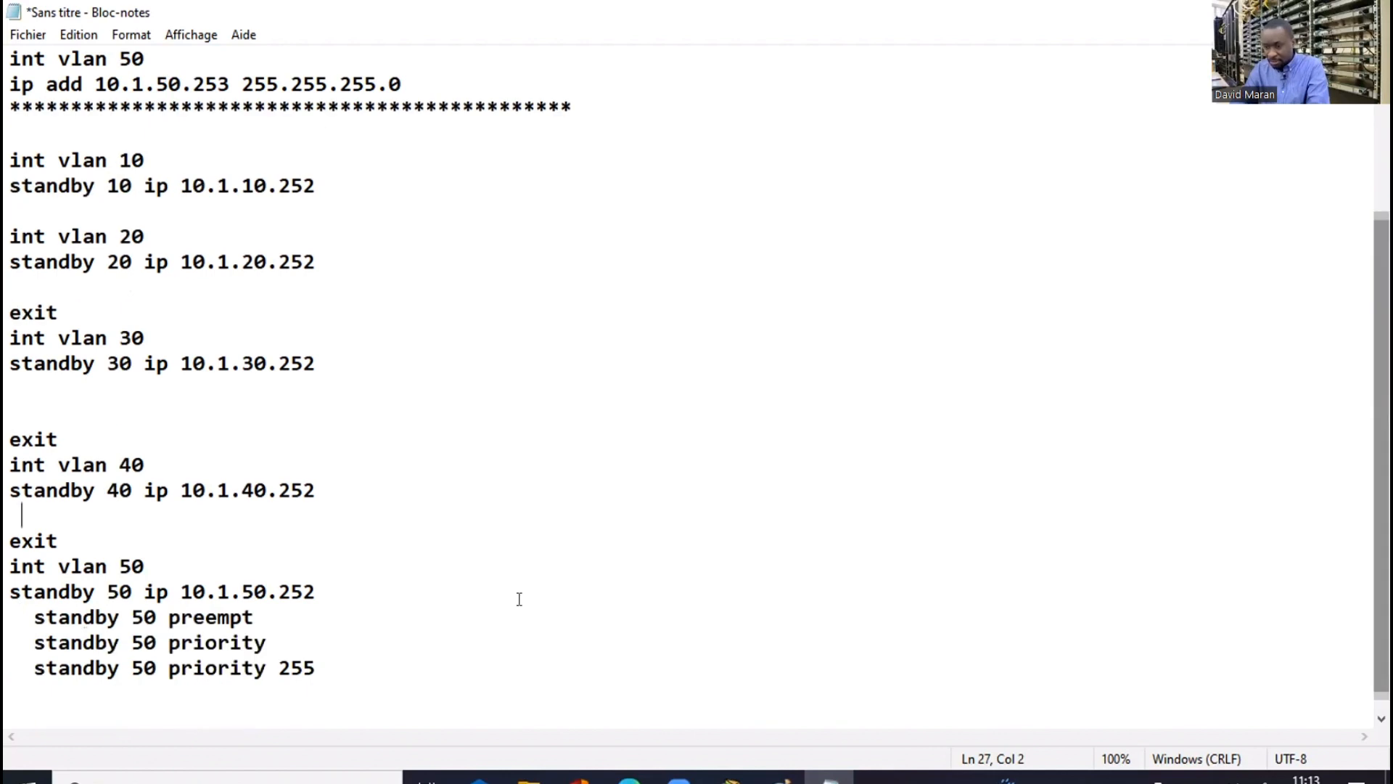
drag(326, 658, 19, 618)
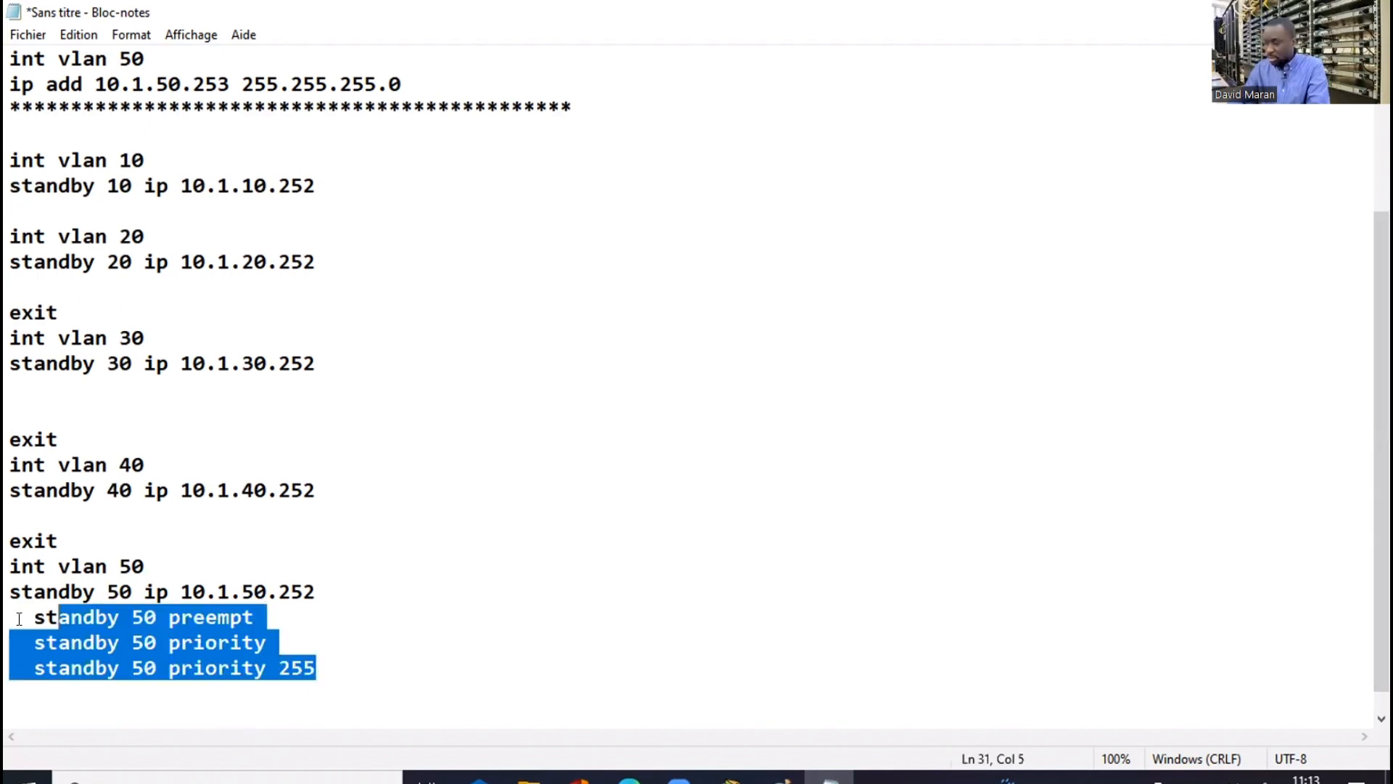
key(BackSpace)
key(BackSpace)
key(BackSpace)
key(BackSpace)
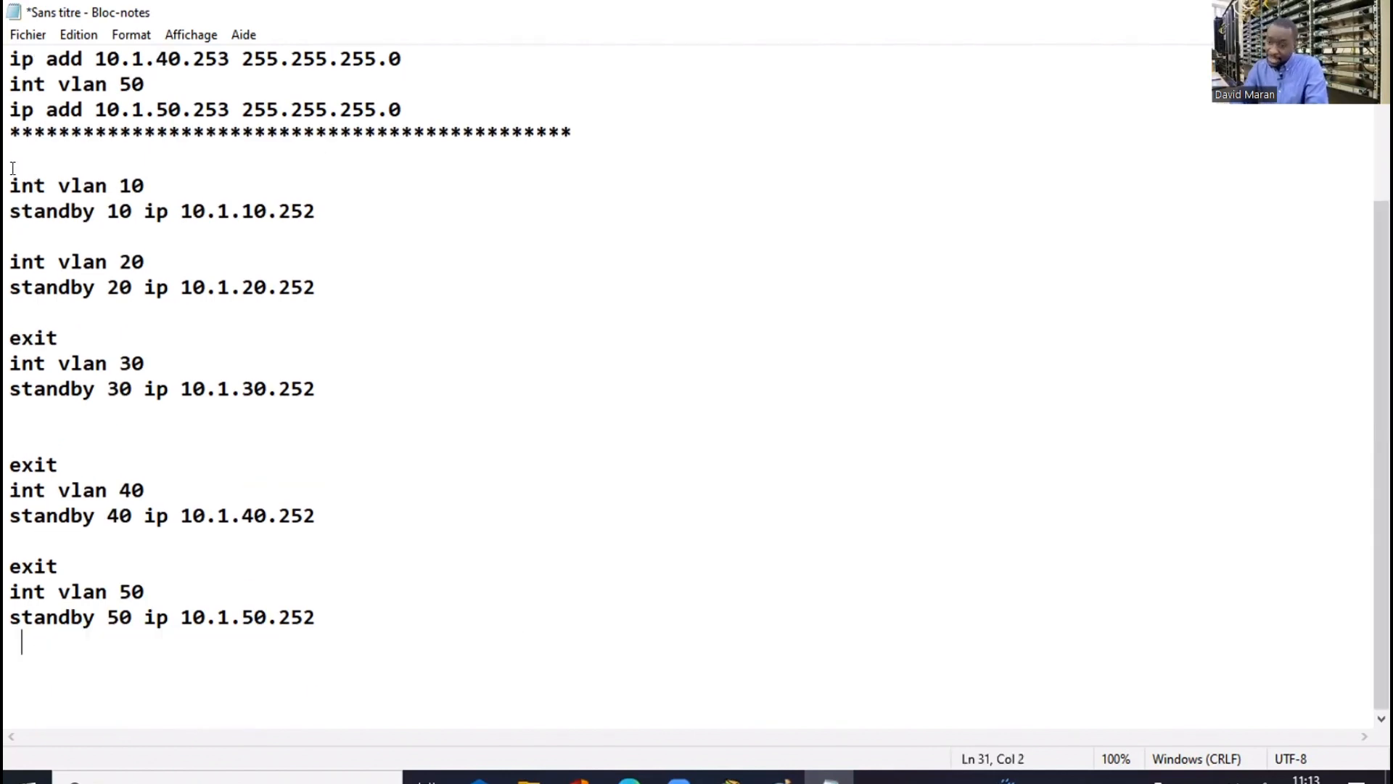
Copy the commands from int vlan 10 through the standby 50 line
drag(9, 186, 156, 211)
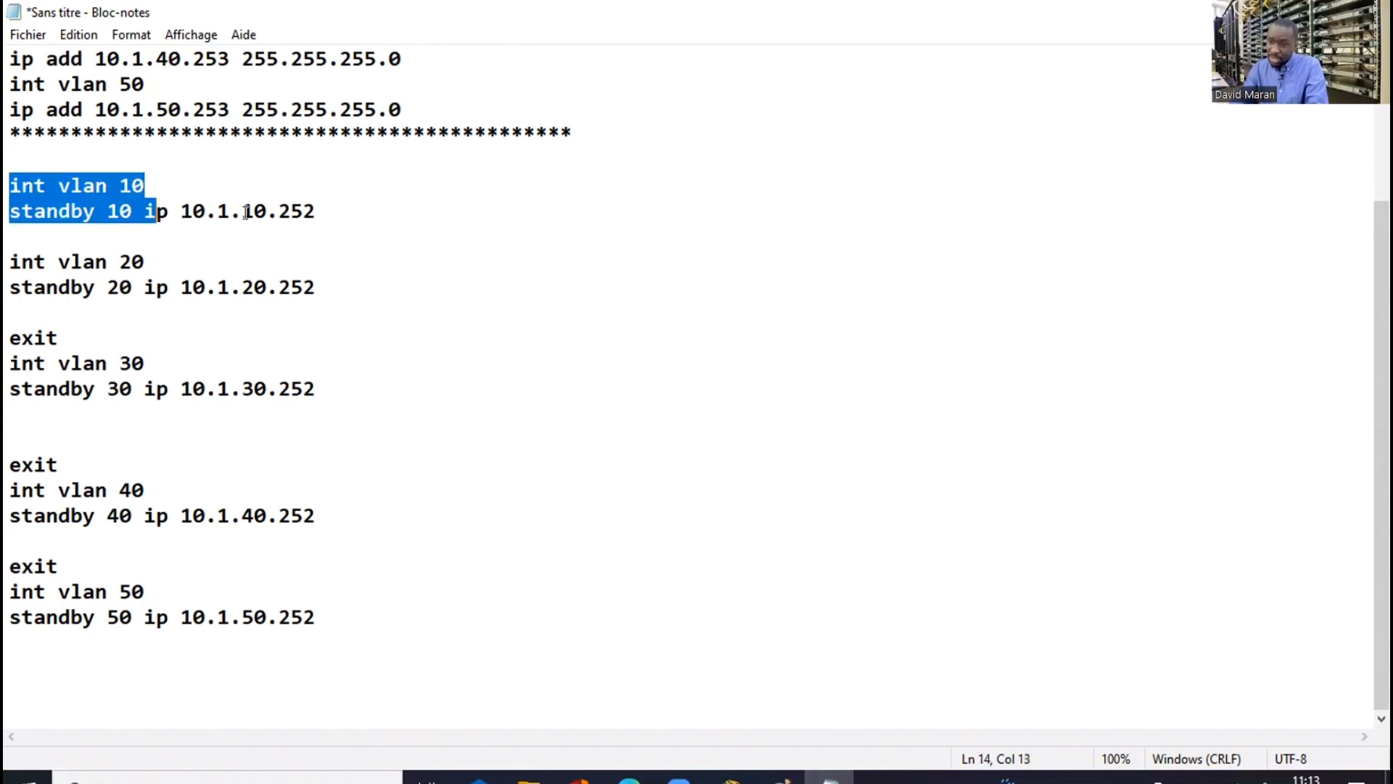
drag(258, 212, 316, 316)
drag(279, 535, 323, 616)
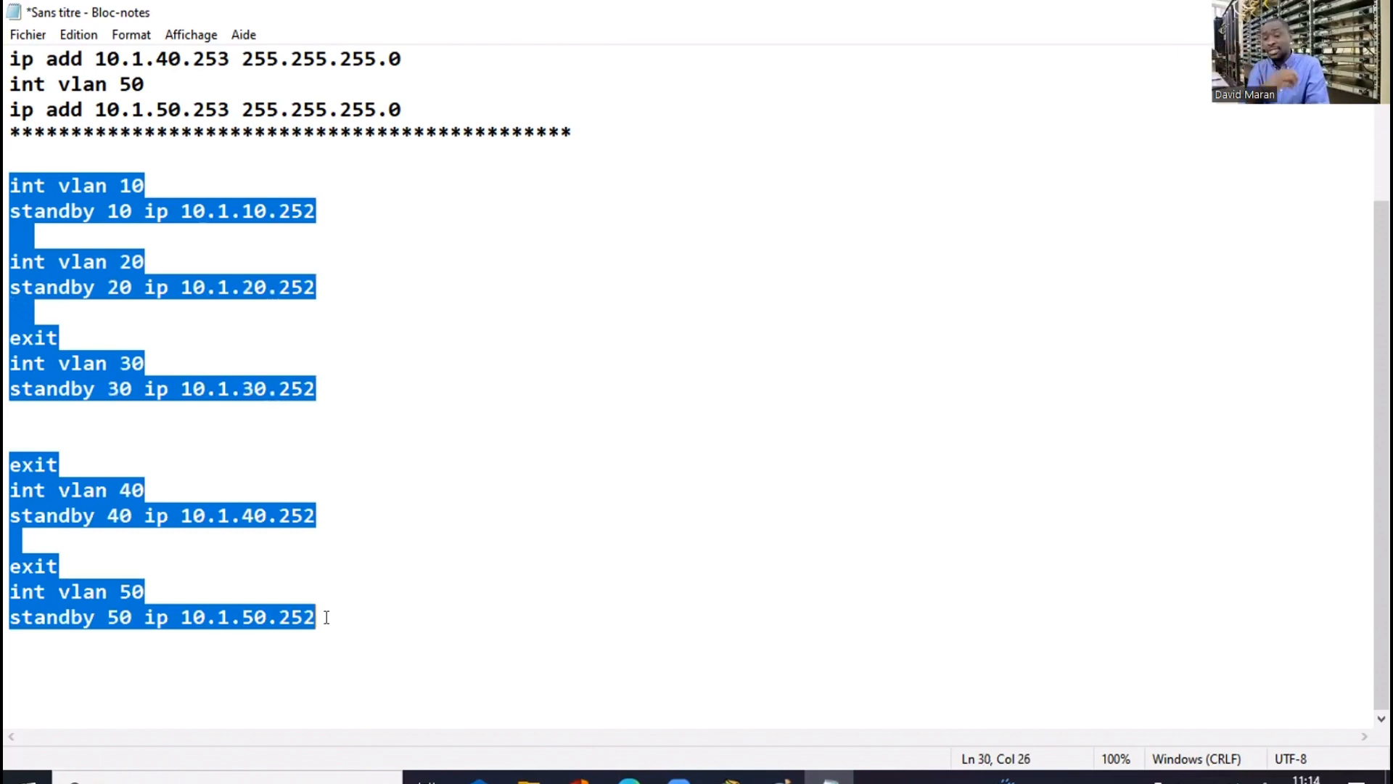
right_click(128, 387)
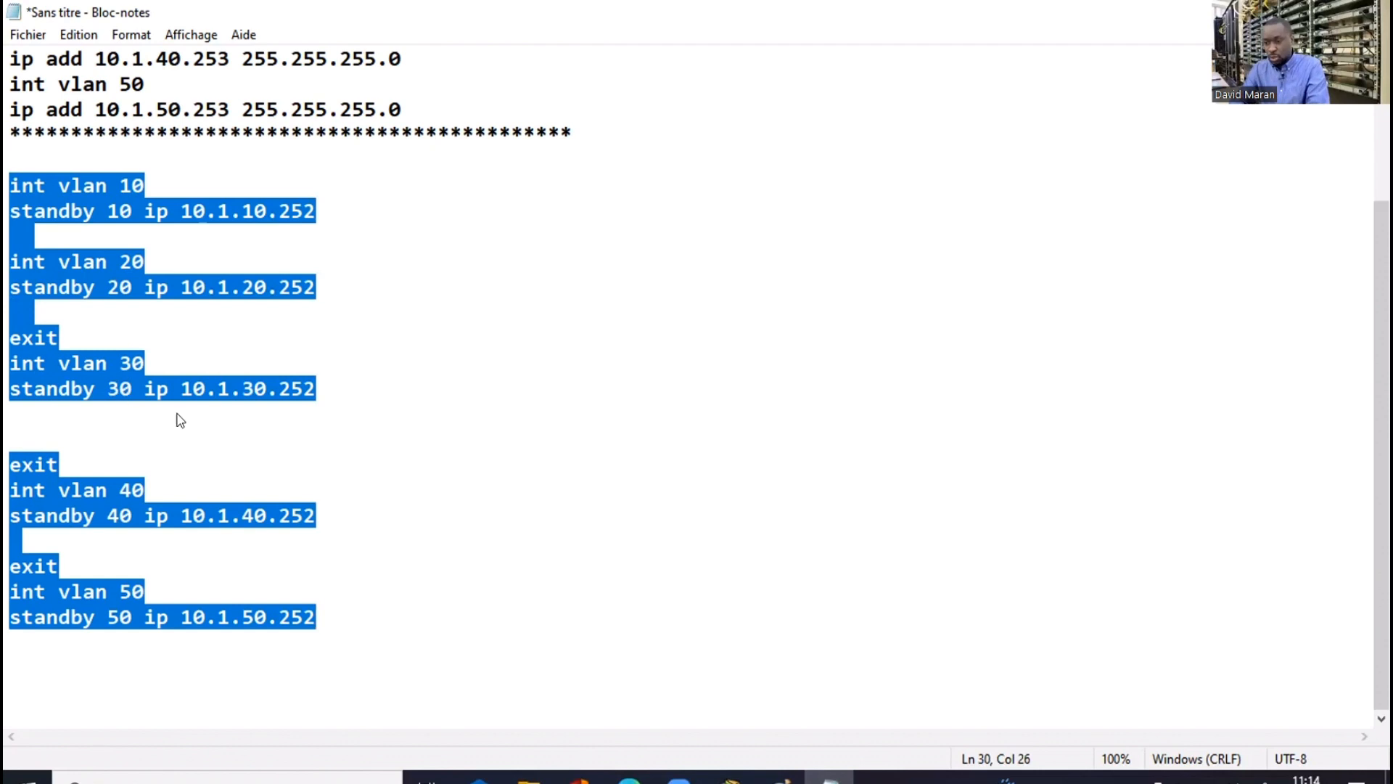
click(183, 457)
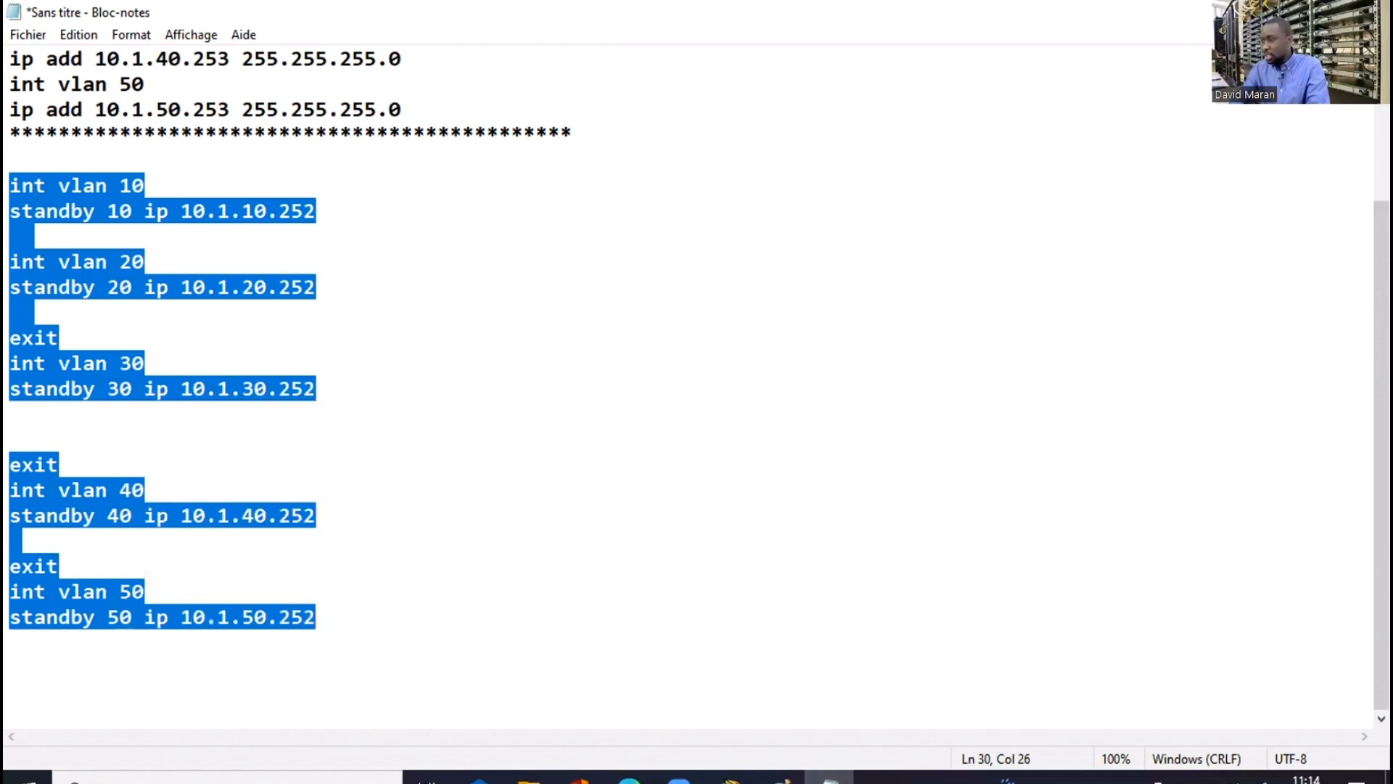
key(alt+Tab)
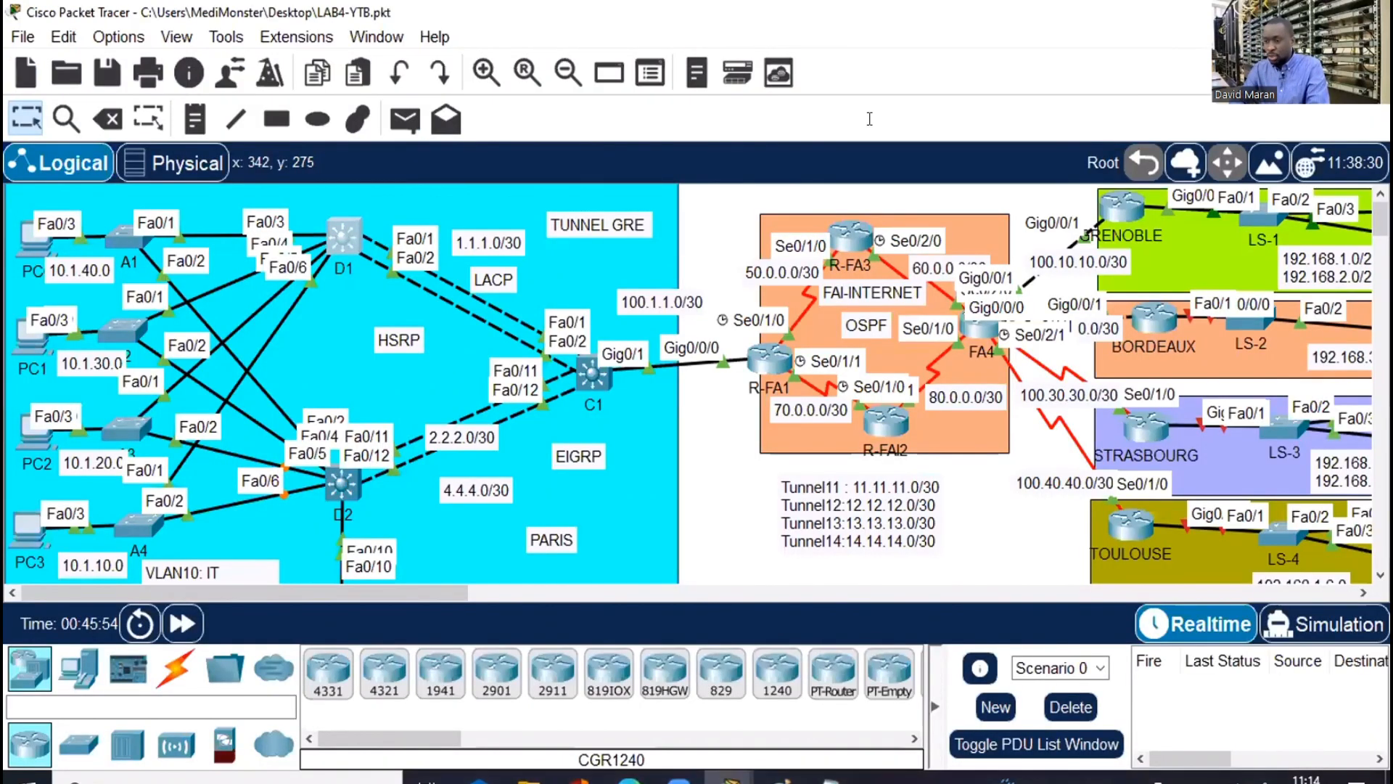
Open D2's console enlarged and exit the DHCP pool configuration
click(344, 480)
key(super+Up)
click(535, 383)
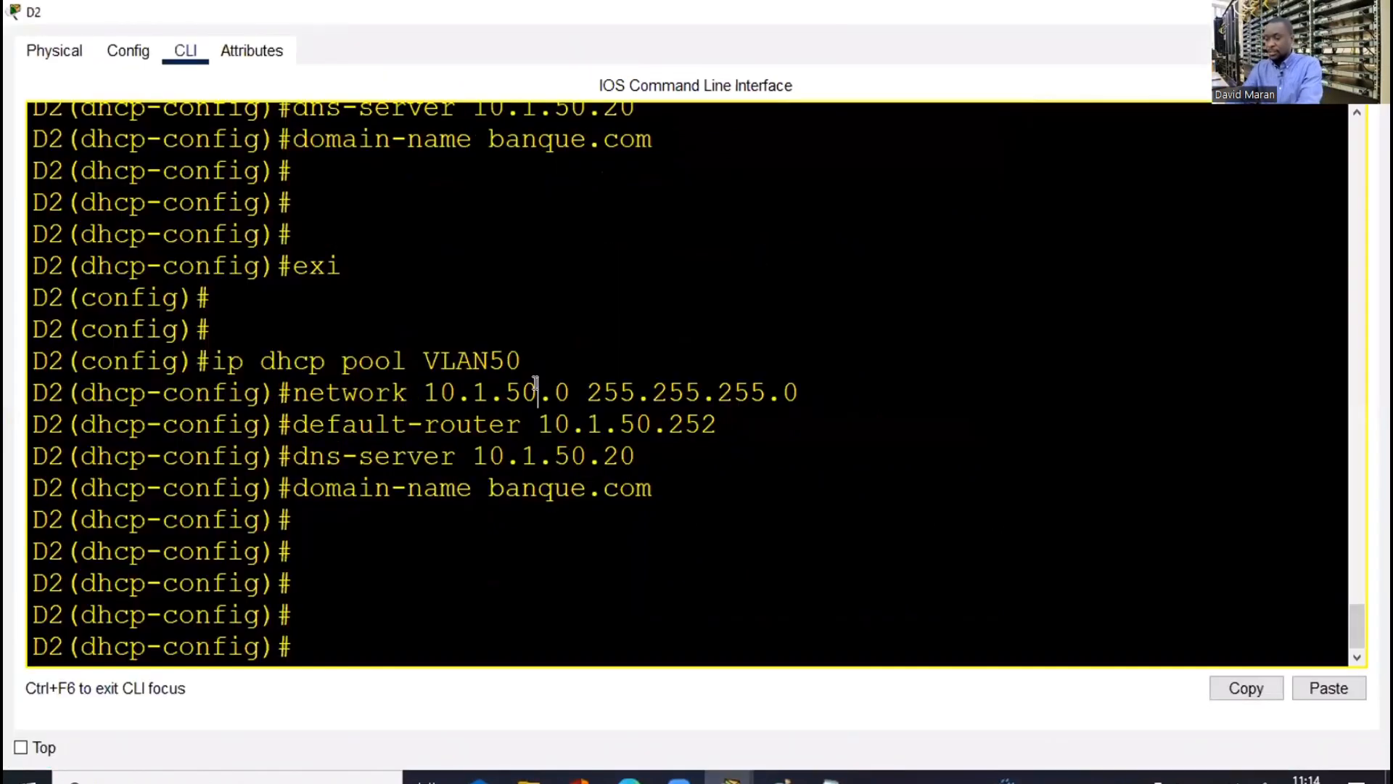
key(Return)
key(Return)
text(exi)
key(Return)
key(Return)
key(Return)
key(Return)
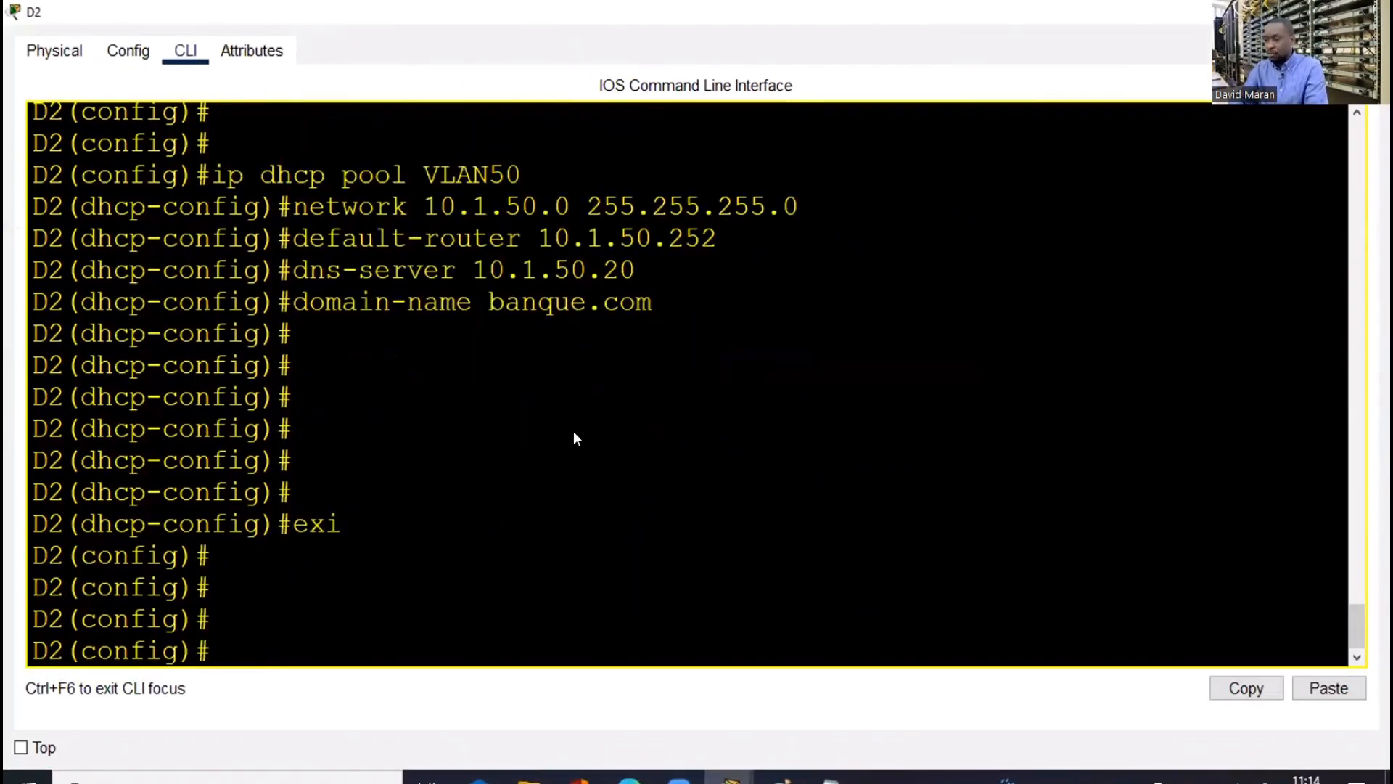
Paste the HSRP standby commands into D2 and leave configuration mode with end
right_click(573, 429)
click(573, 425)
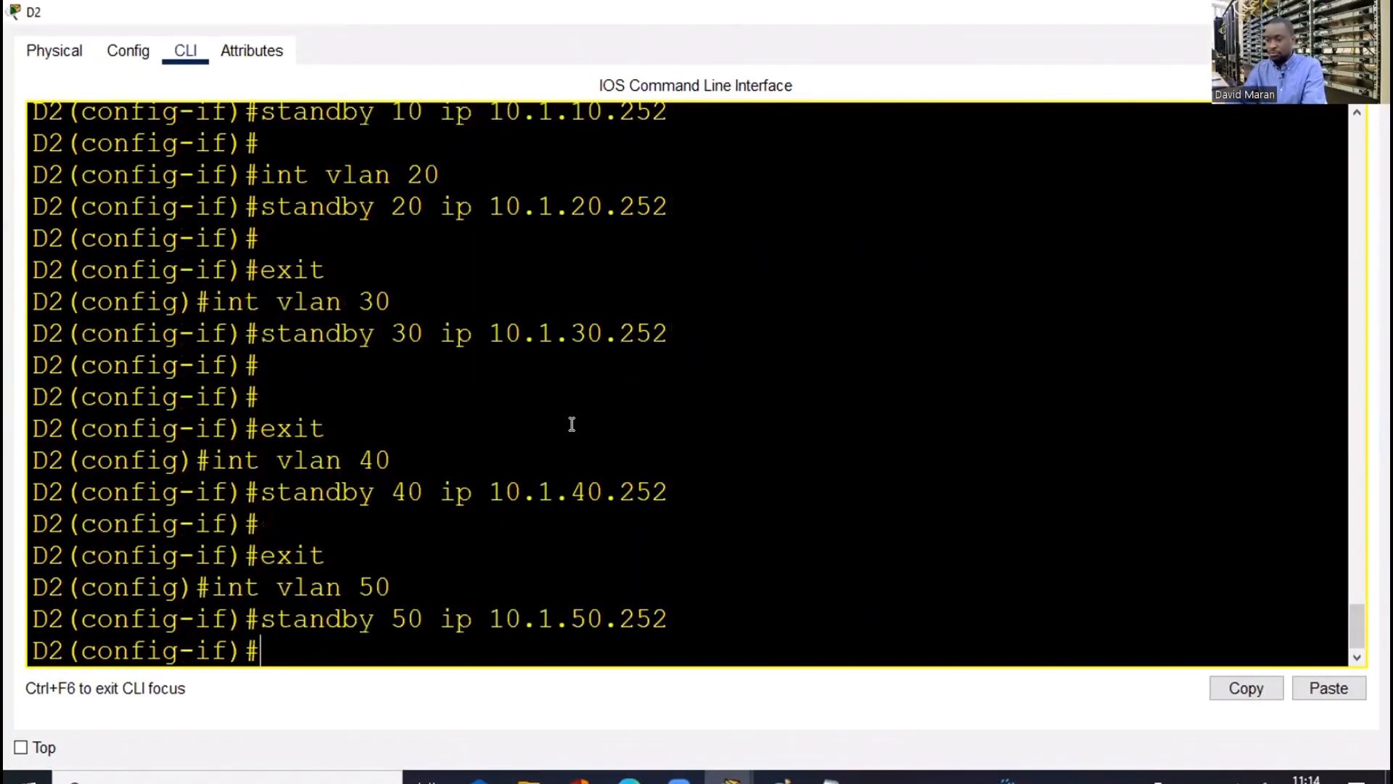
text(enbd)
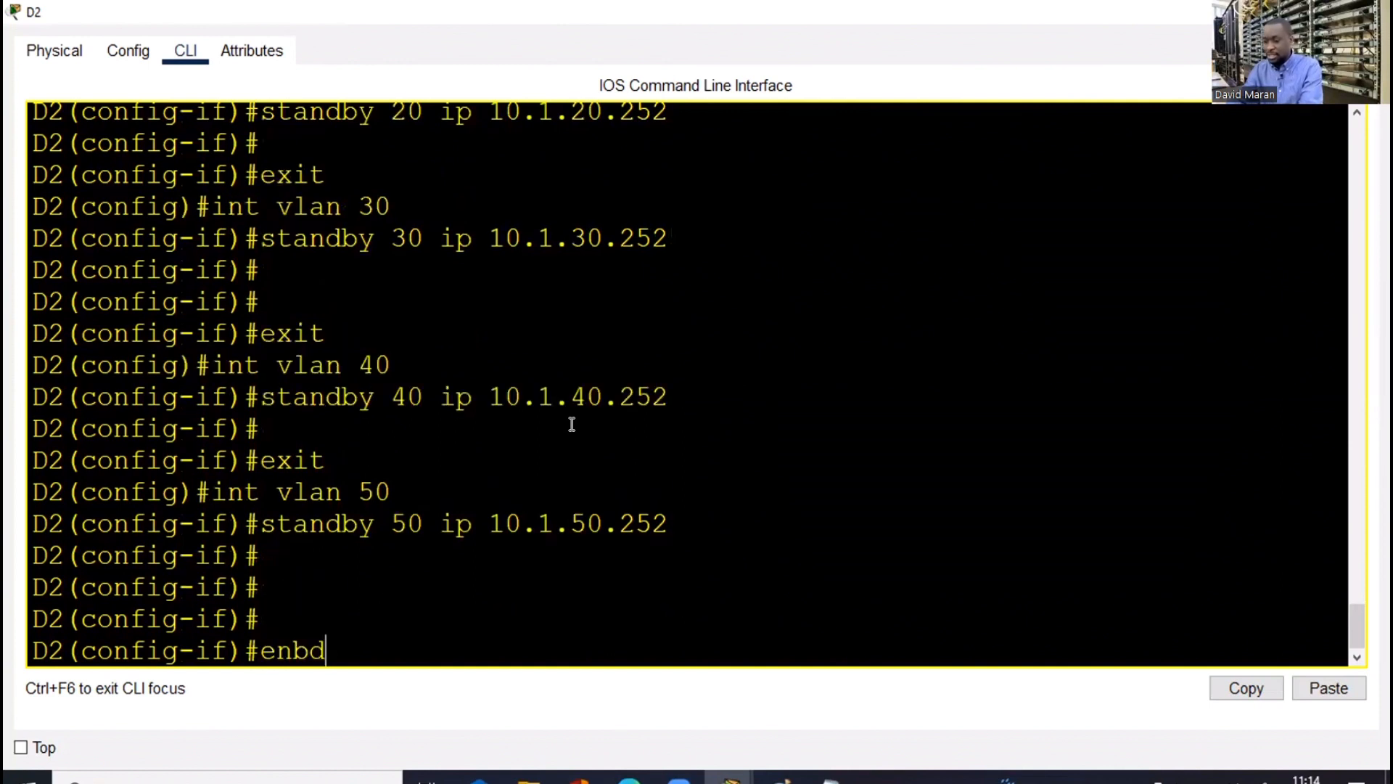
key(BackSpace)
key(BackSpace)
text(d)
key(Return)
key(Return)
key(Return)
key(Return)
key(Return)
Run 'show standby brief' on D2 to view the HSRP groups
text(s)
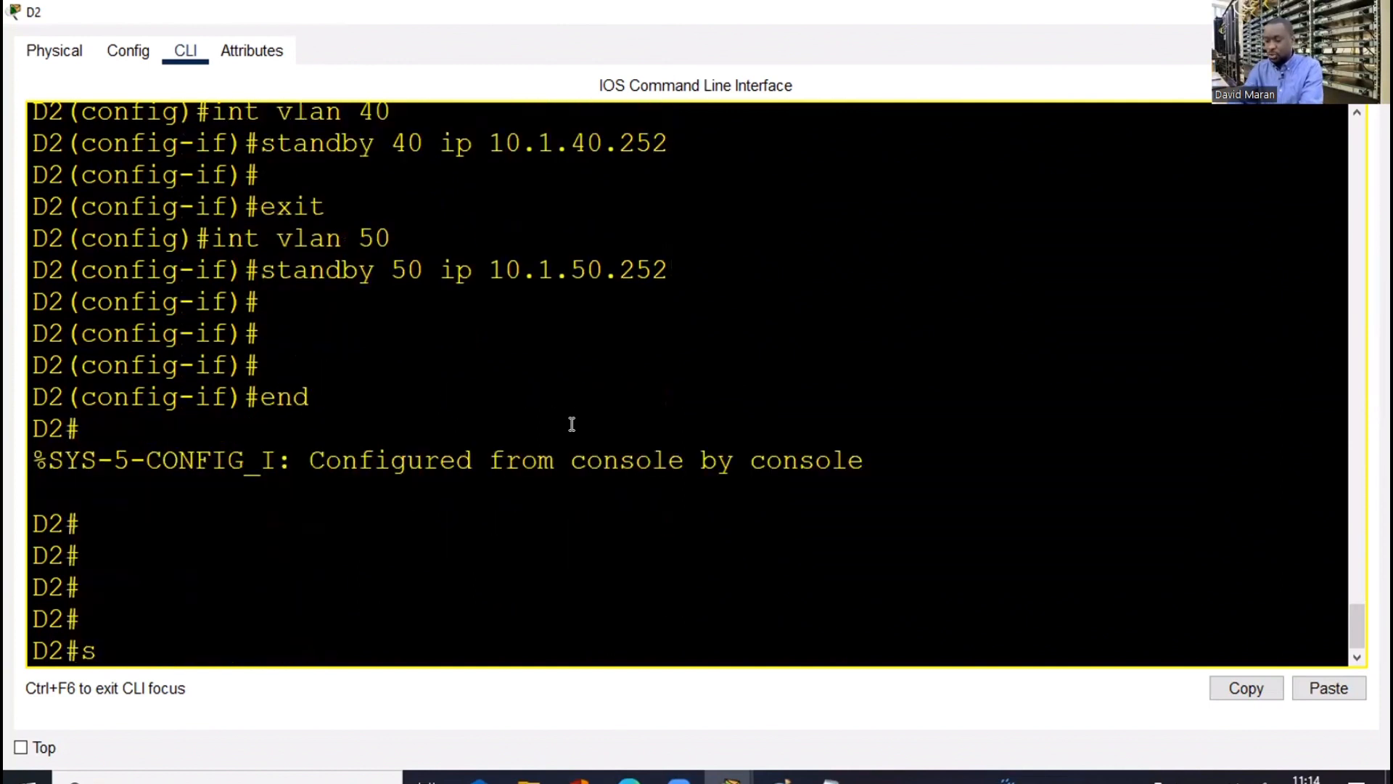
text(h st)
key(Tab)
text(a)
key(Tab)
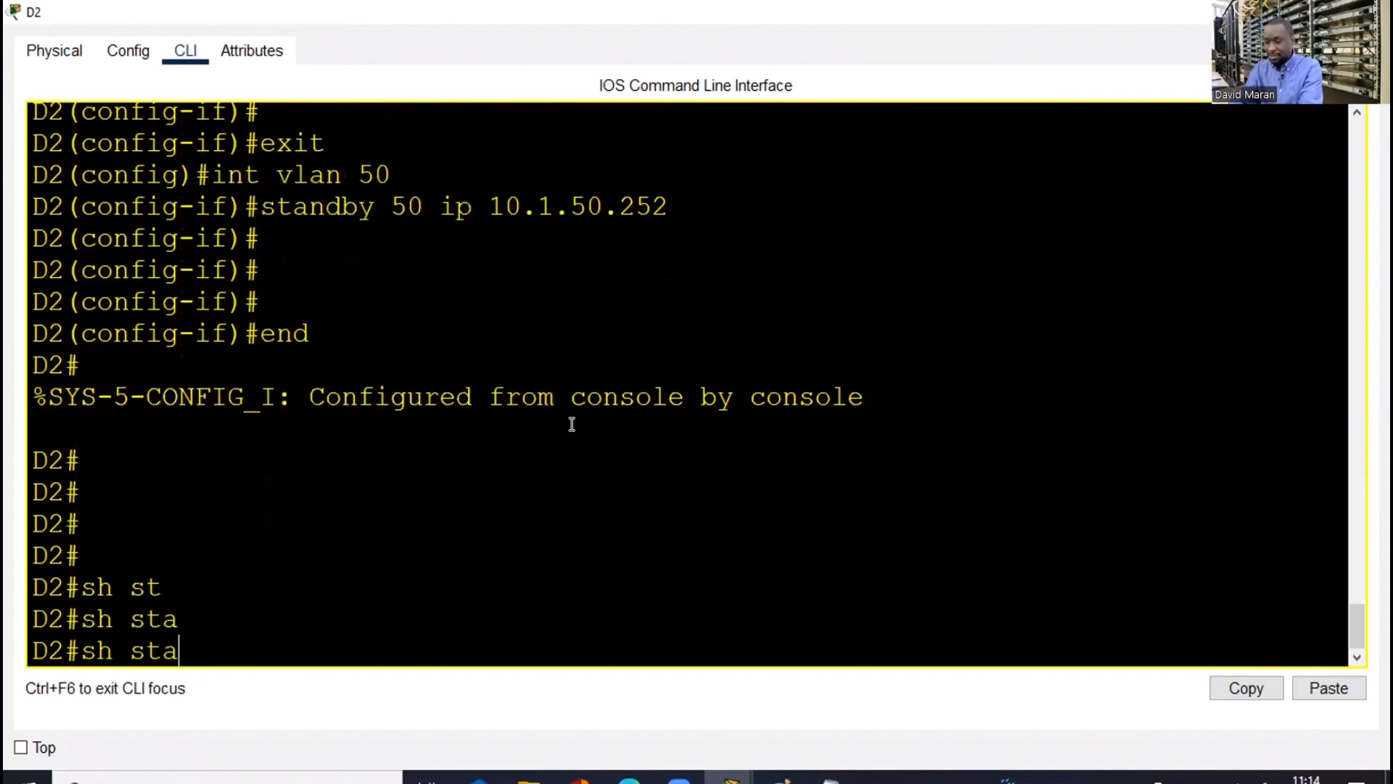
text(n)
key(Tab)
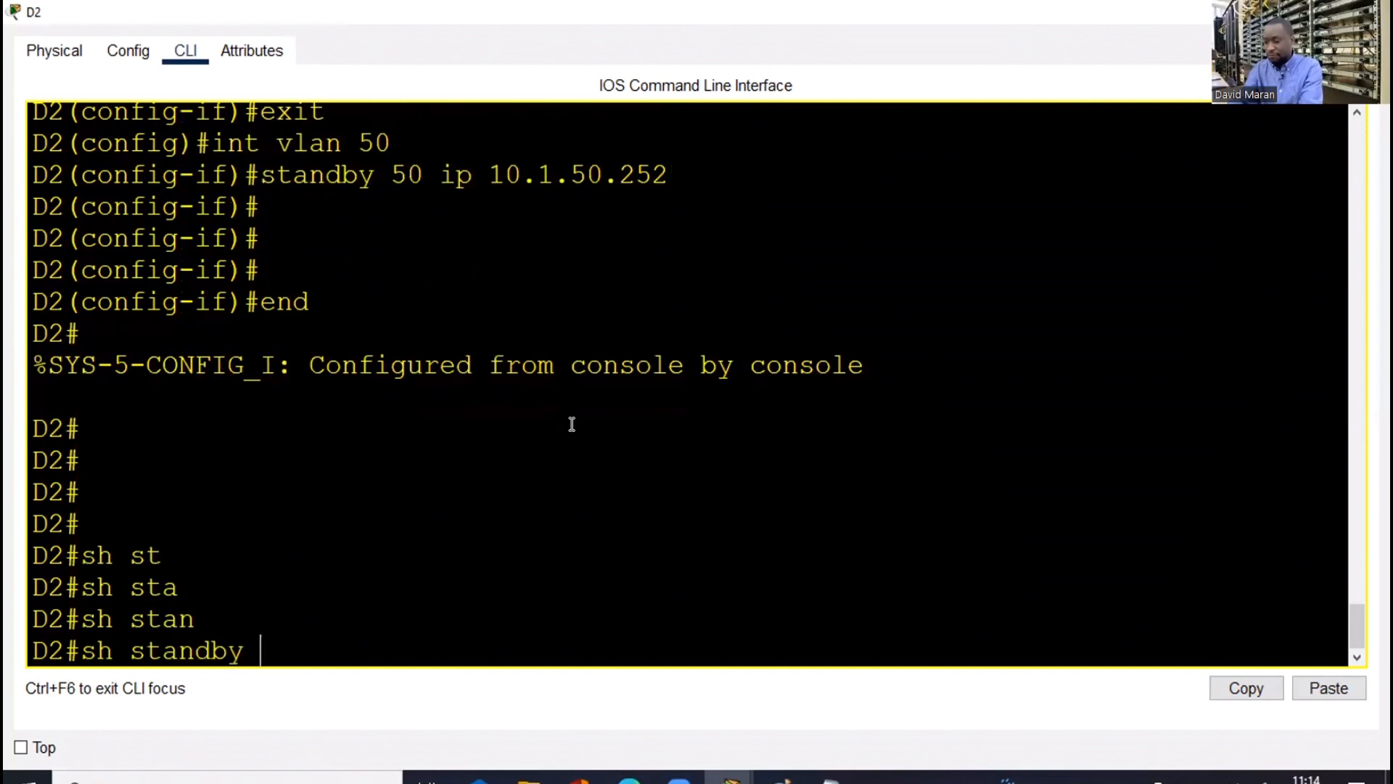
text(br)
key(Tab)
key(Return)
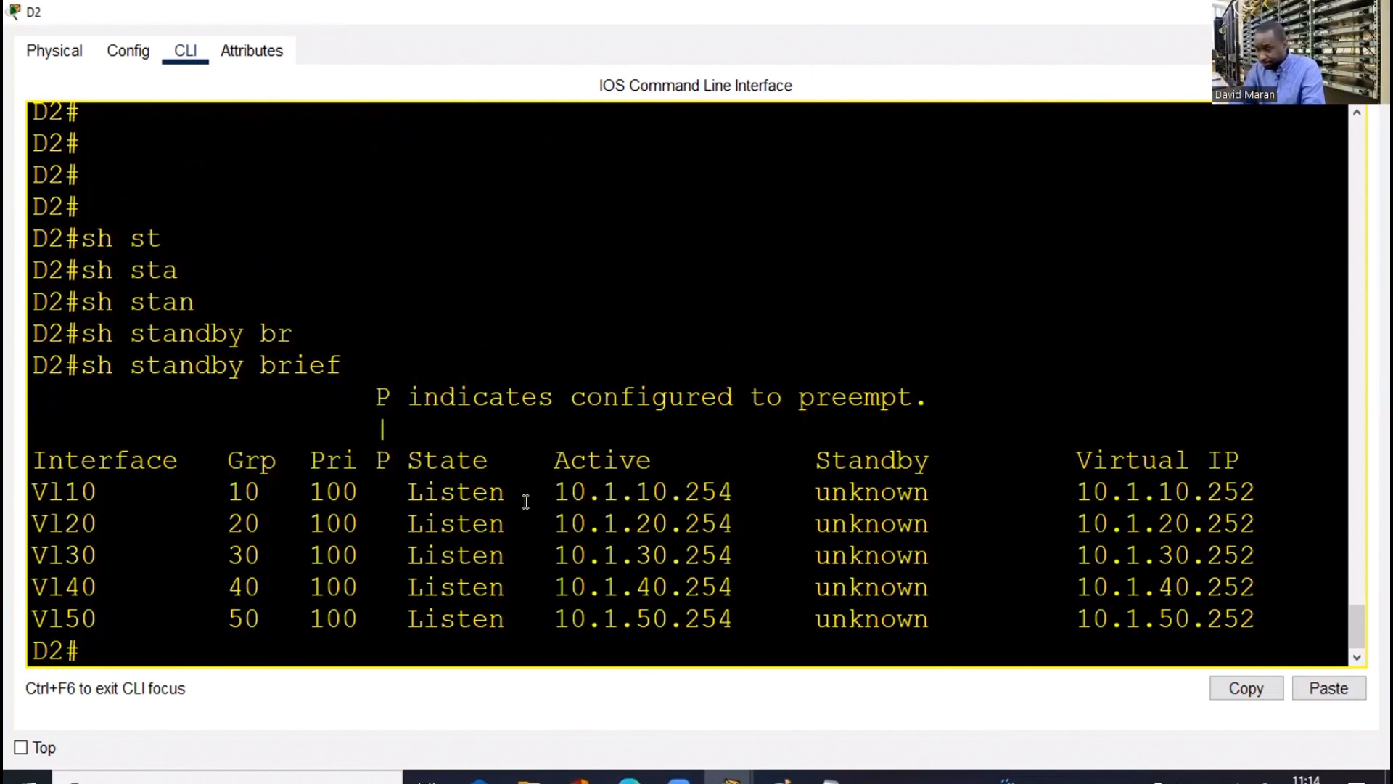
Rerun the standby summary and note the groups are still in Listen state
key(Return)
key(Return)
key(Up)
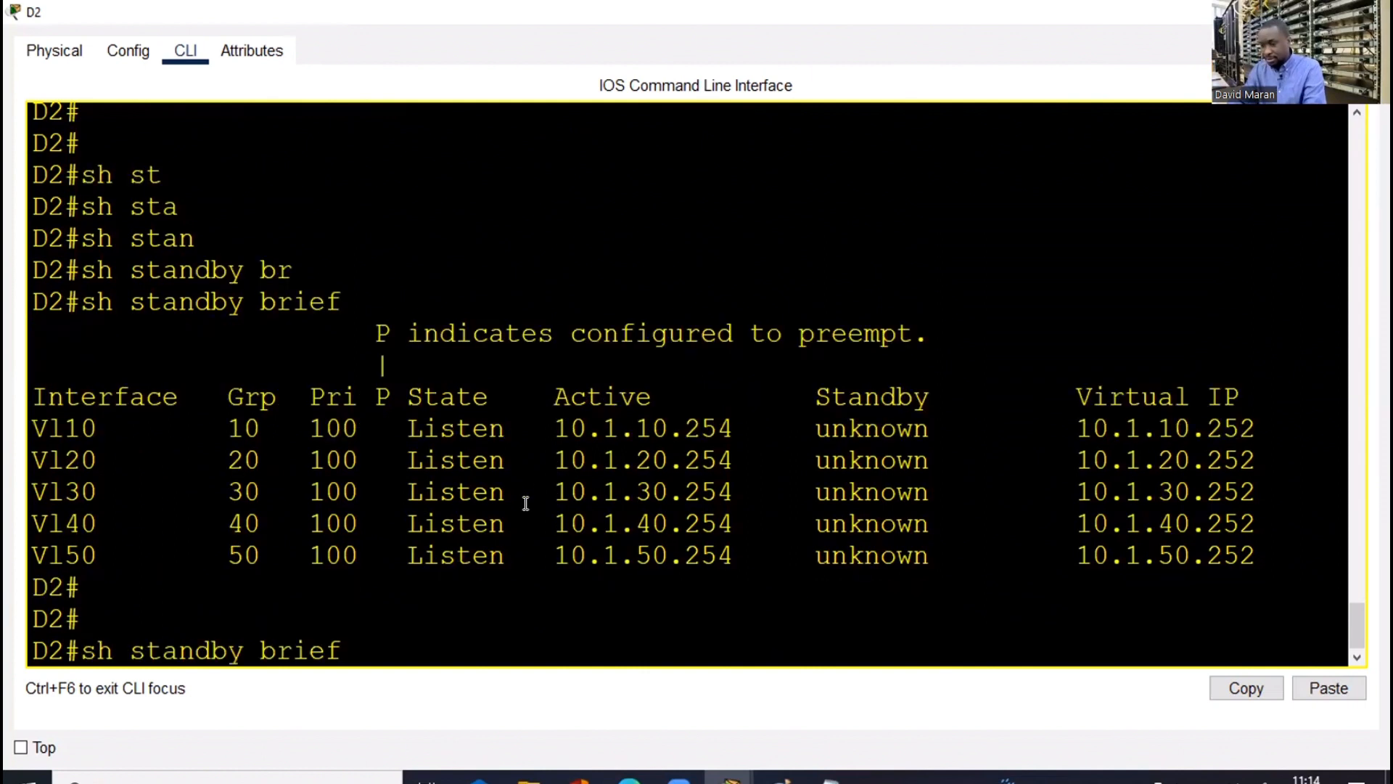
key(Return)
drag(407, 488, 493, 526)
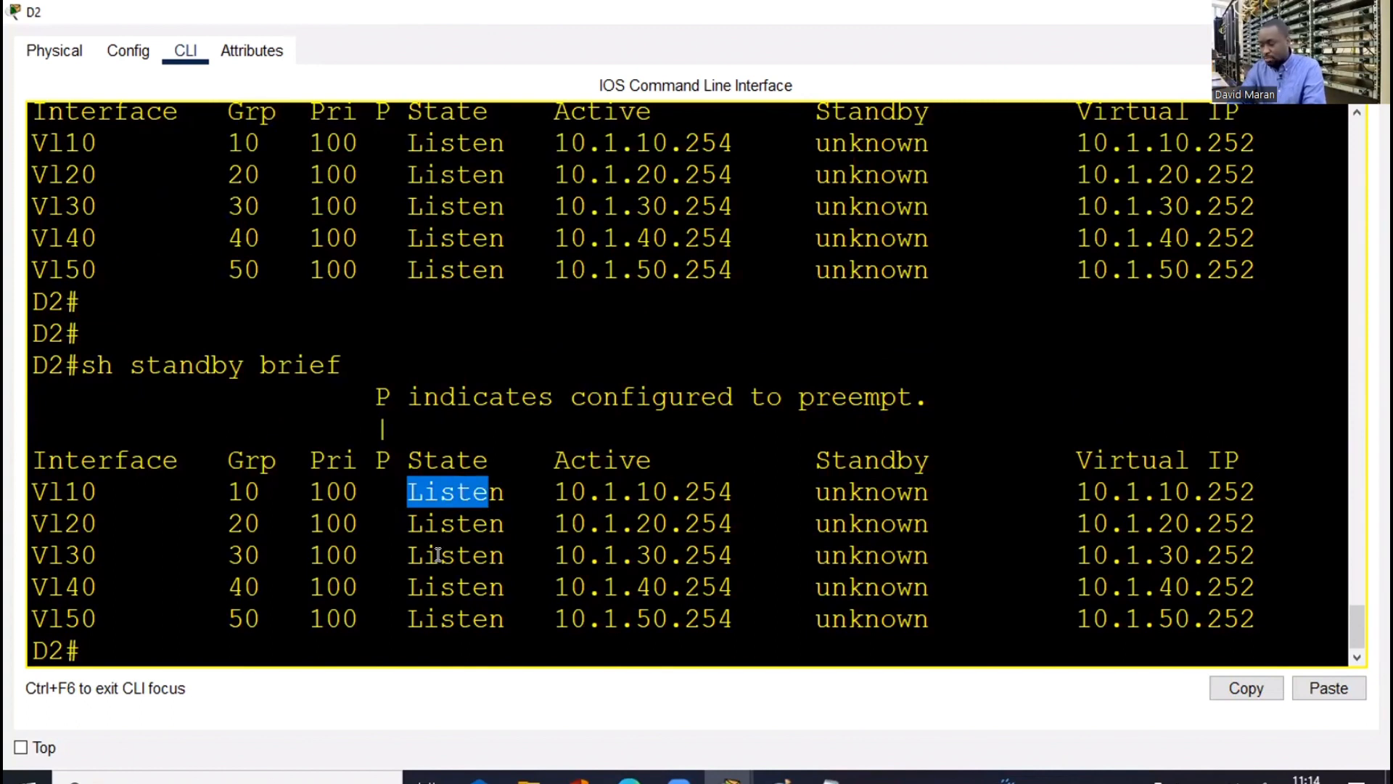
click(472, 601)
Rerun the standby summary a couple more times to watch the group states change
key(Return)
key(Return)
key(Return)
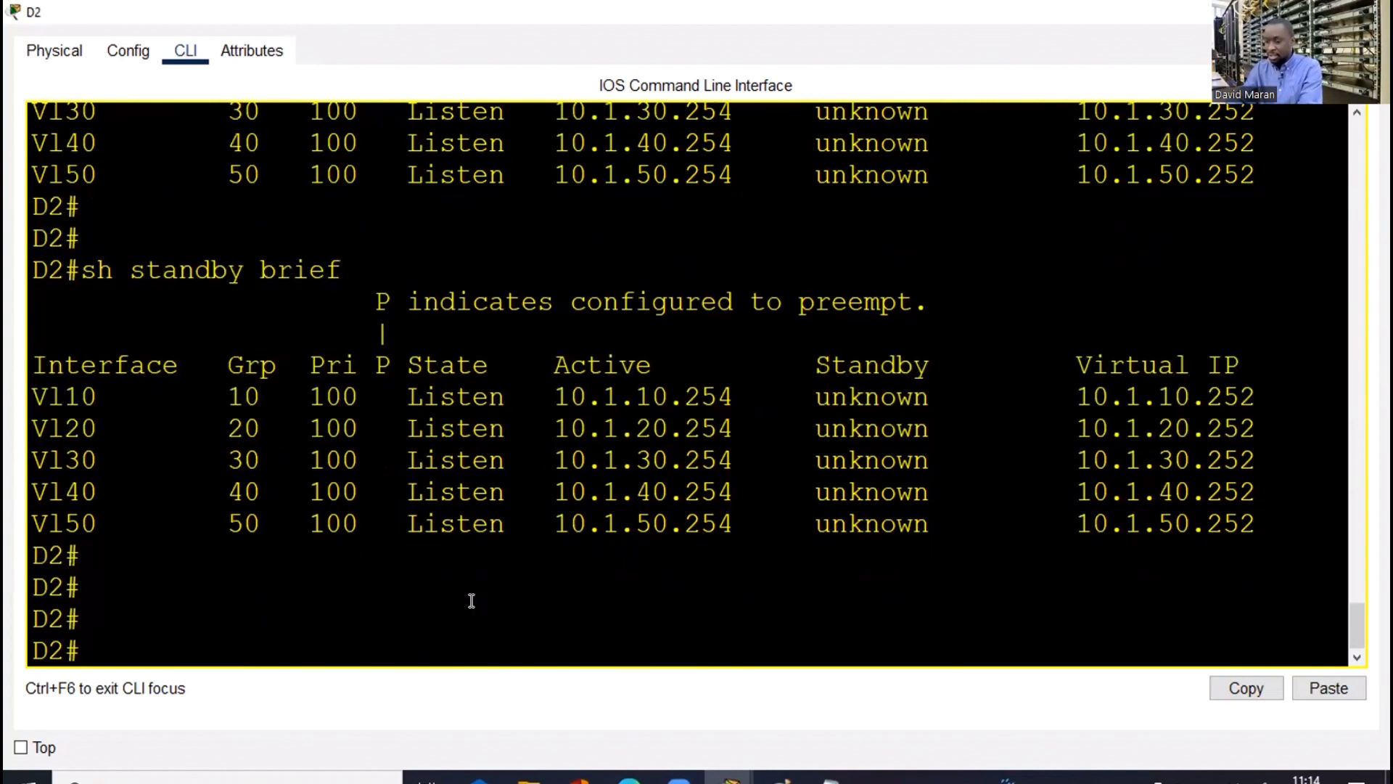
key(Up)
key(Return)
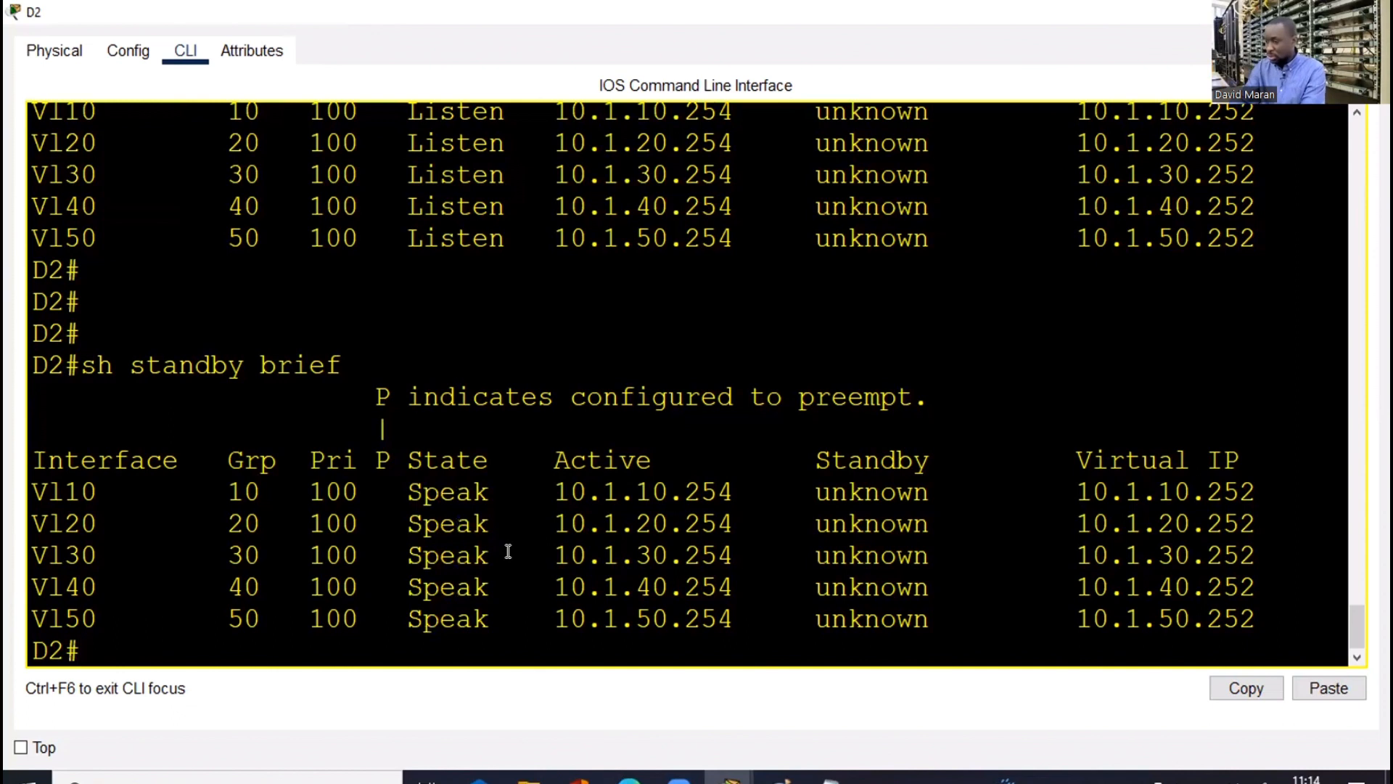
key(Up)
key(Return)
key(Up)
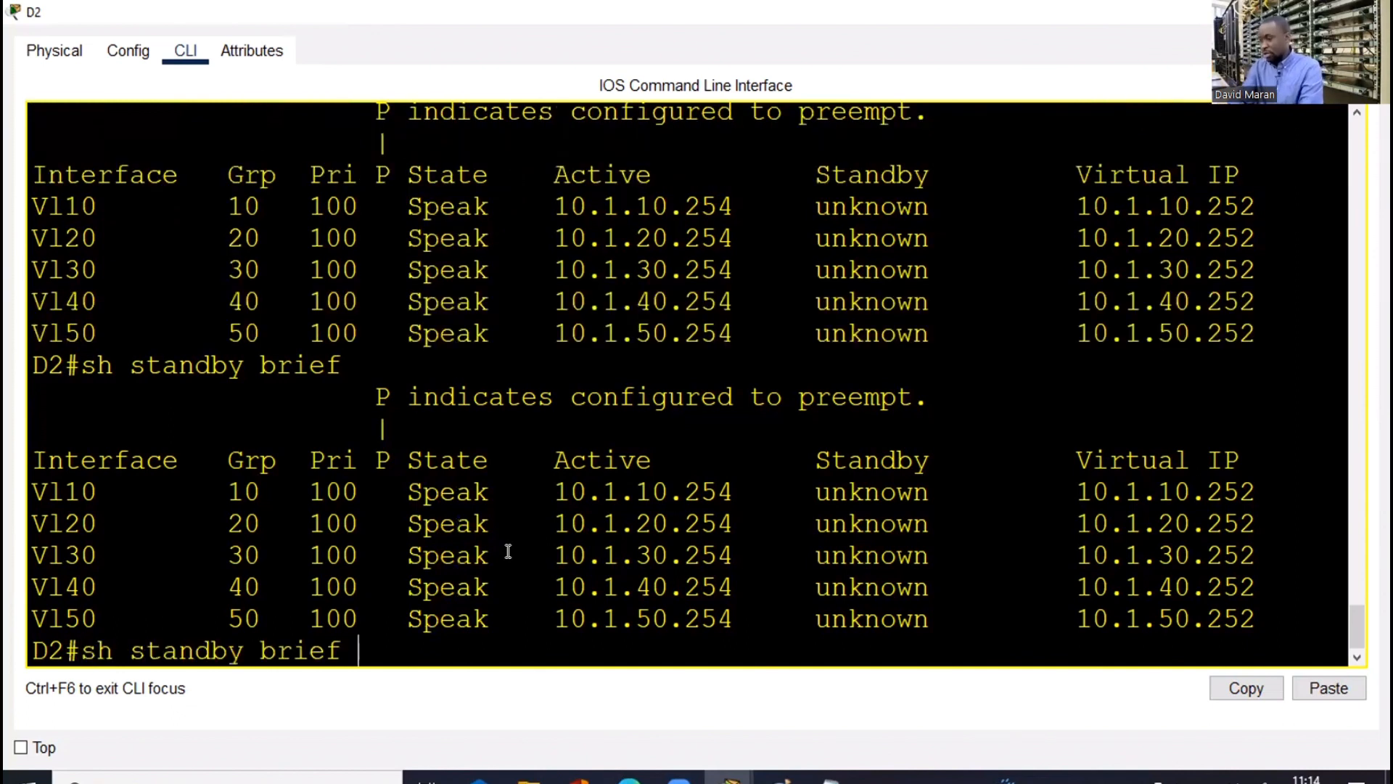
key(Down)
Mark the 10.1.x.252 virtual gateways, including 10.1.40.252, and run the summary once more
drag(1070, 491, 1141, 527)
drag(1320, 587, 1060, 587)
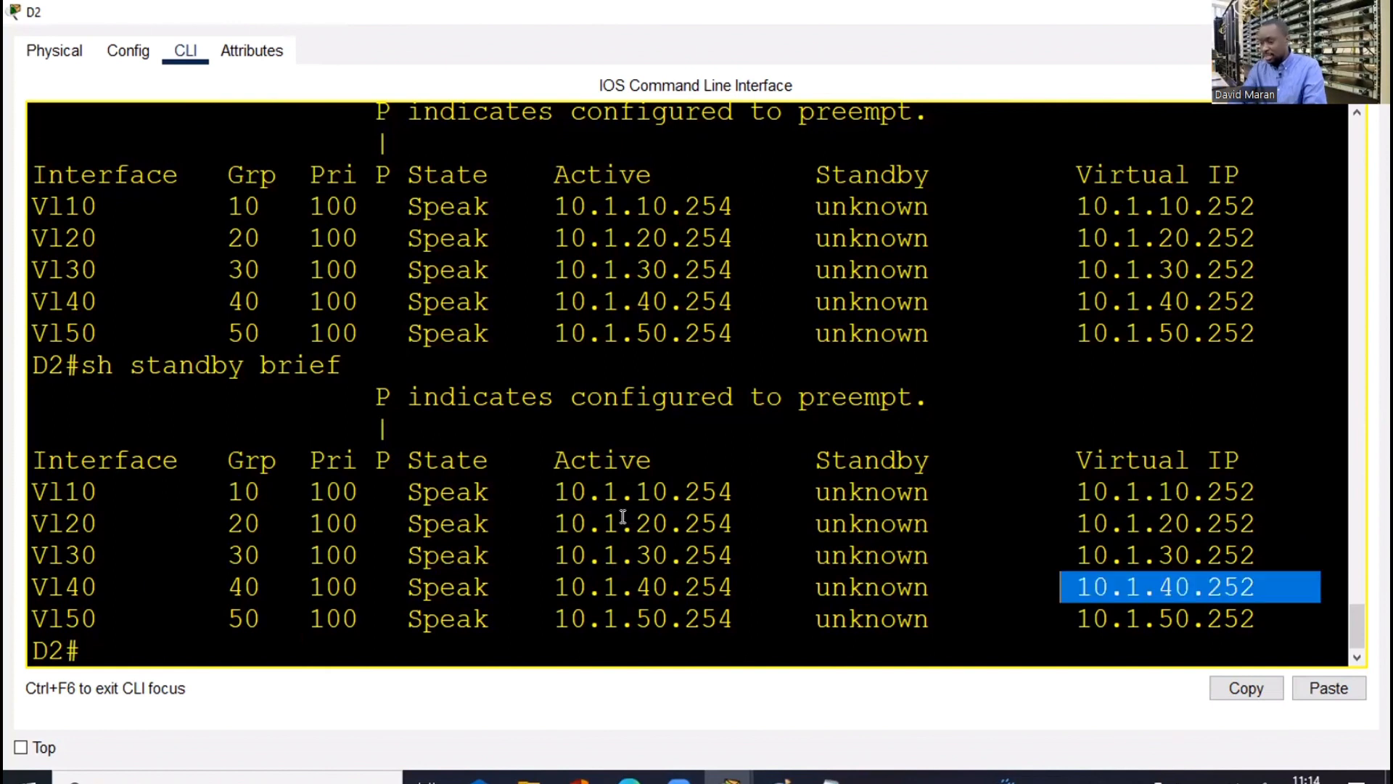
key(Return)
key(Return)
key(Up)
key(Return)
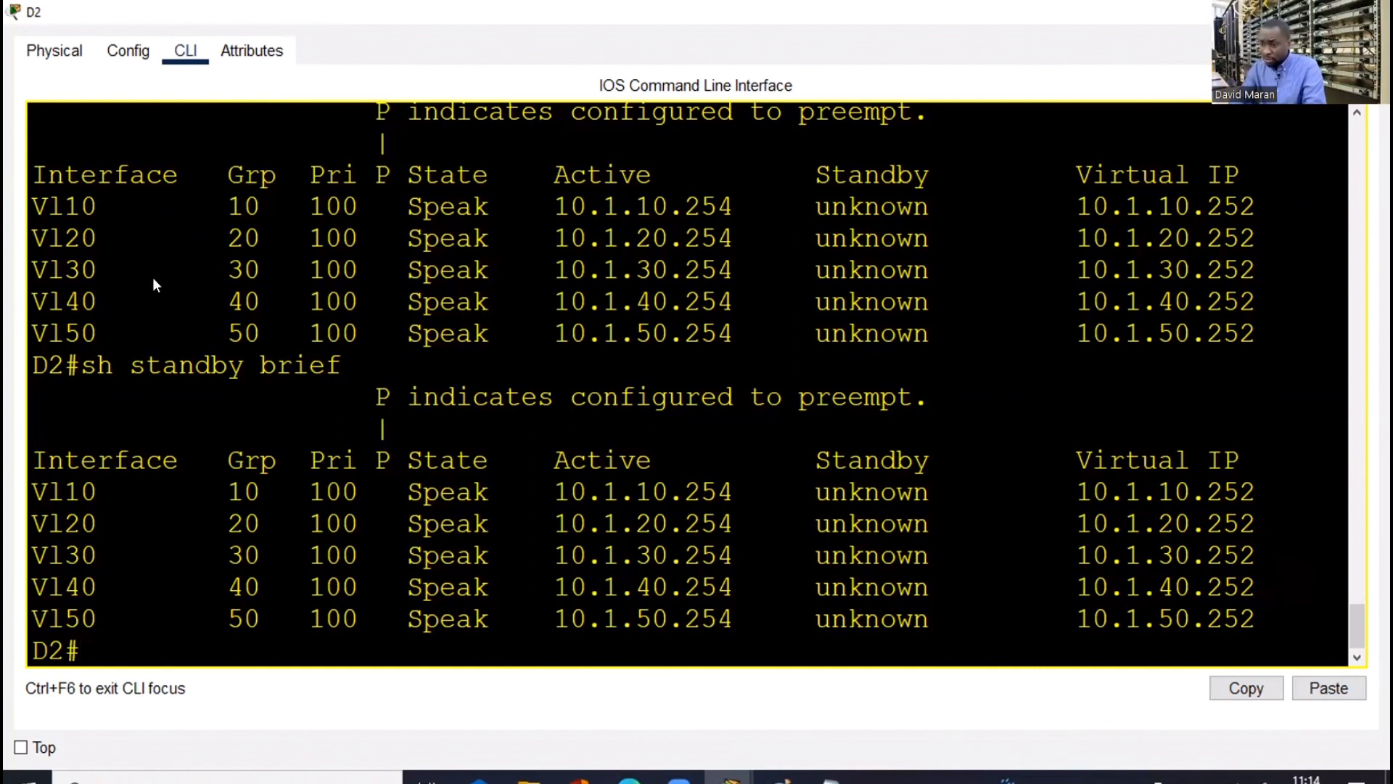
key(alt+Tab)
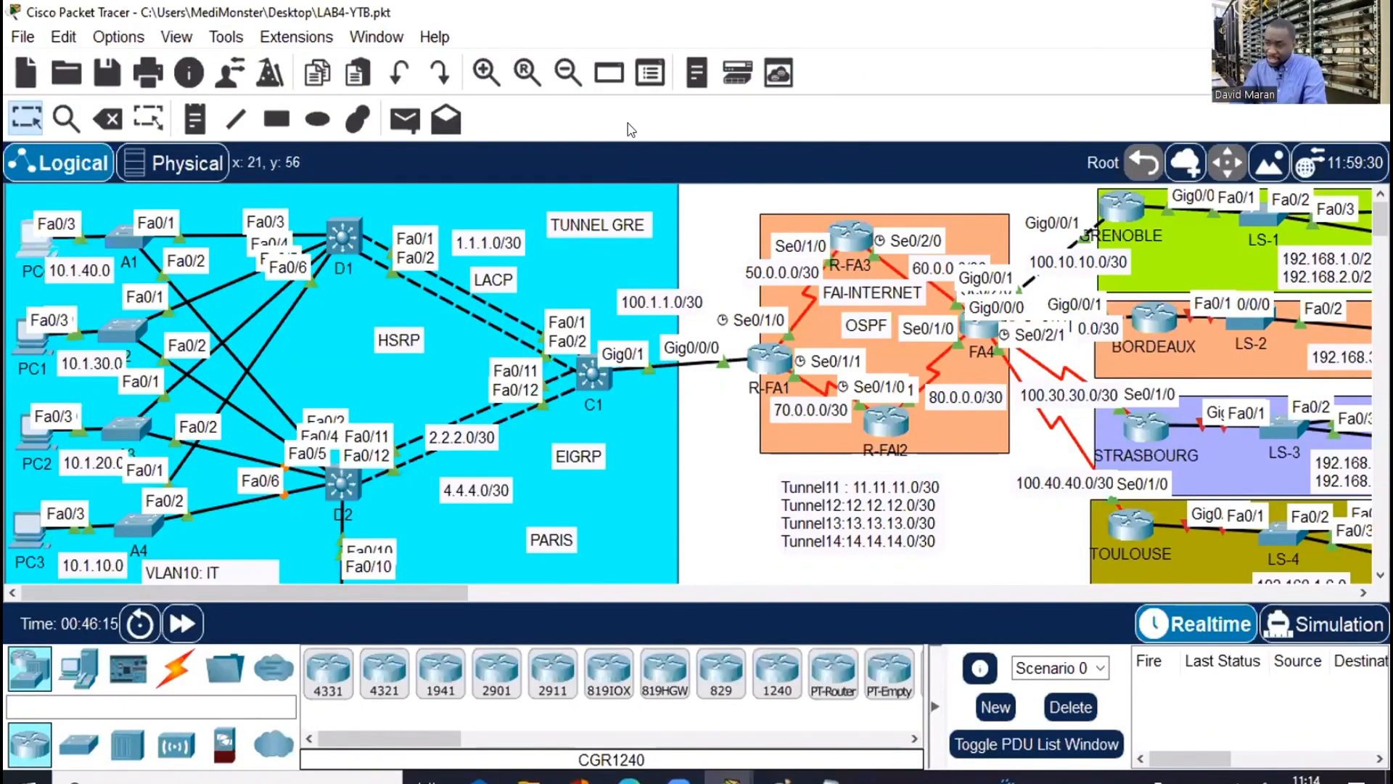
key(alt+Tab)
click(521, 71)
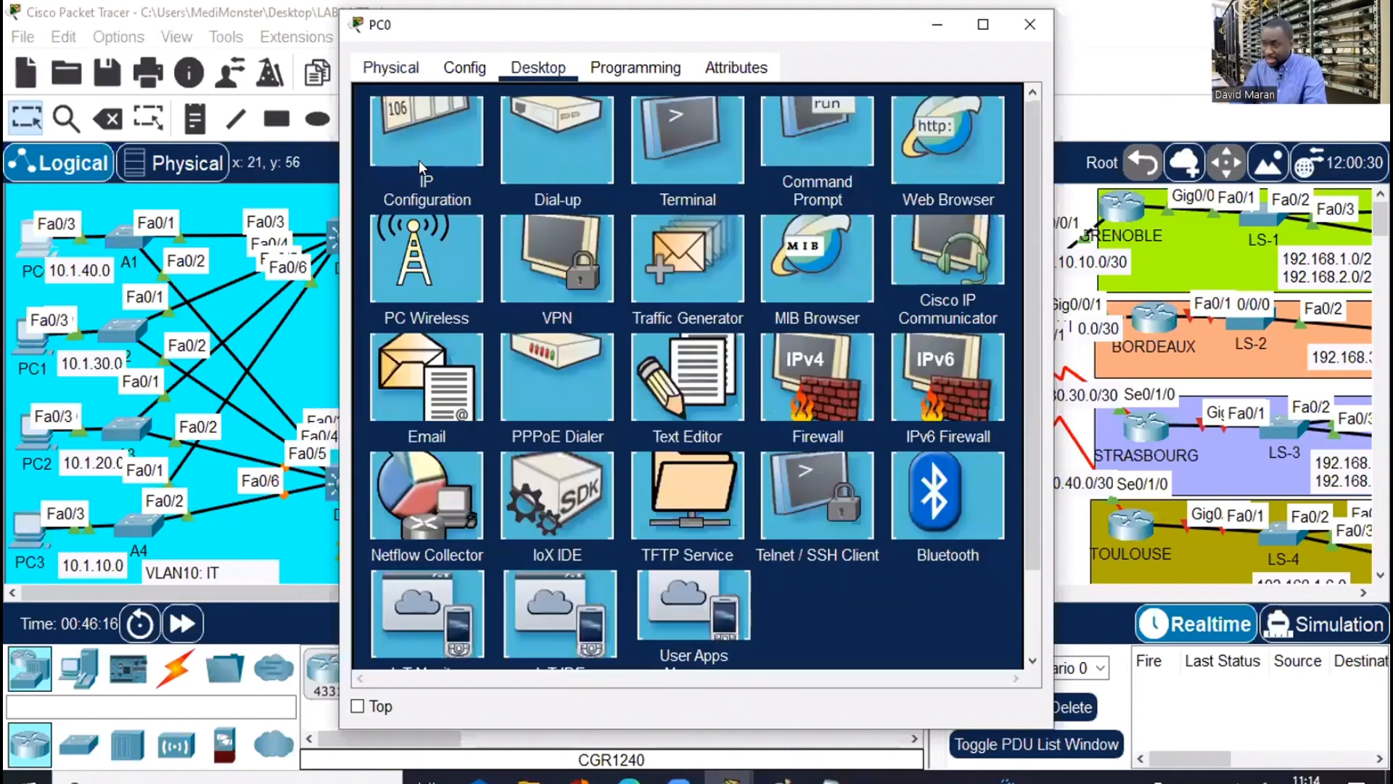
click(433, 170)
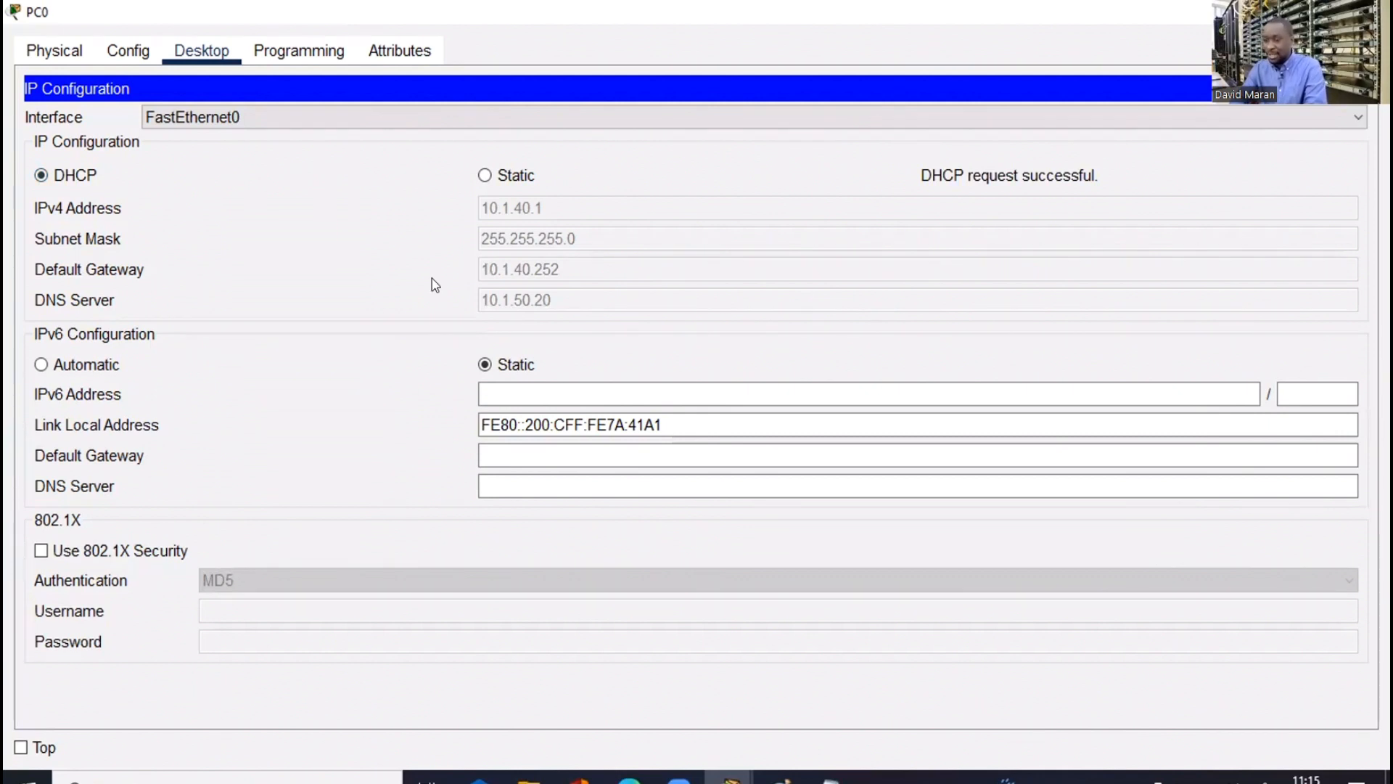
key(alt+Tab)
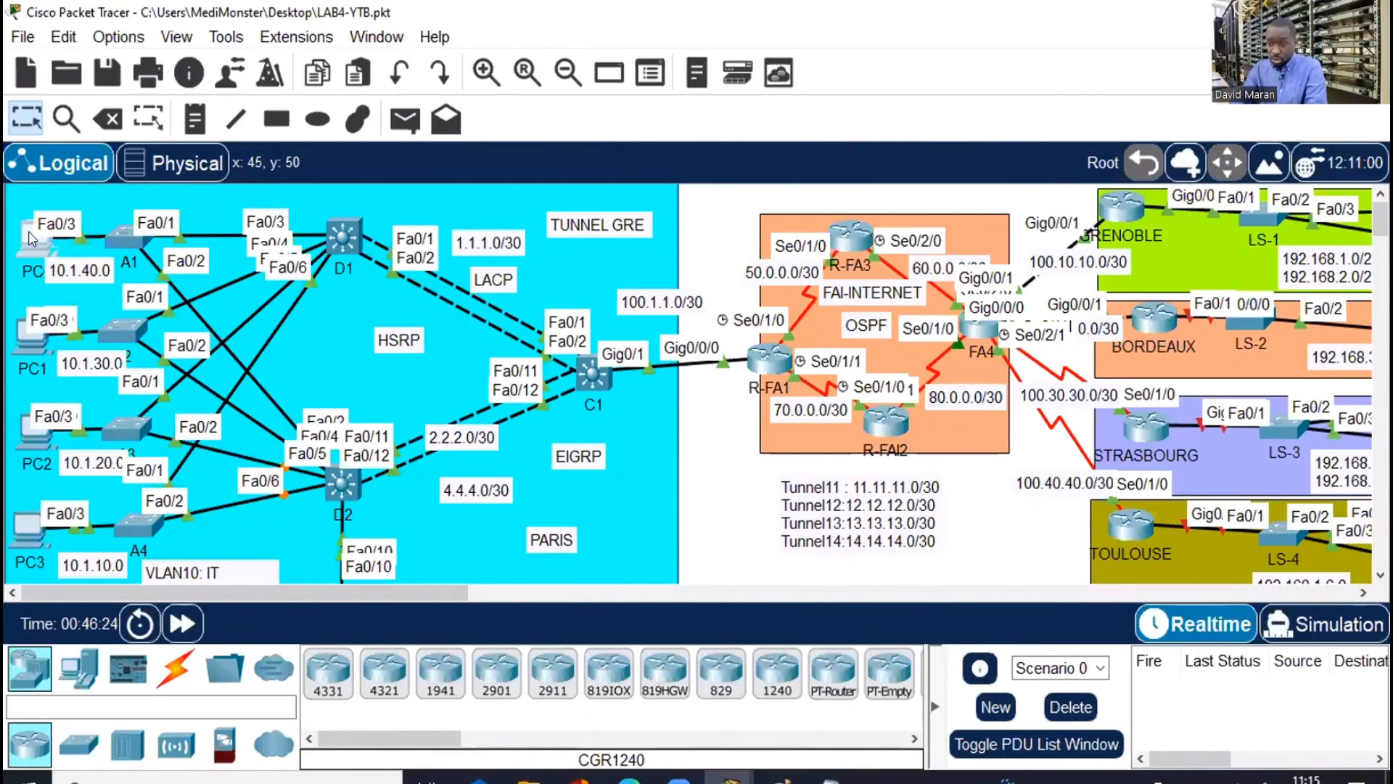
click(27, 238)
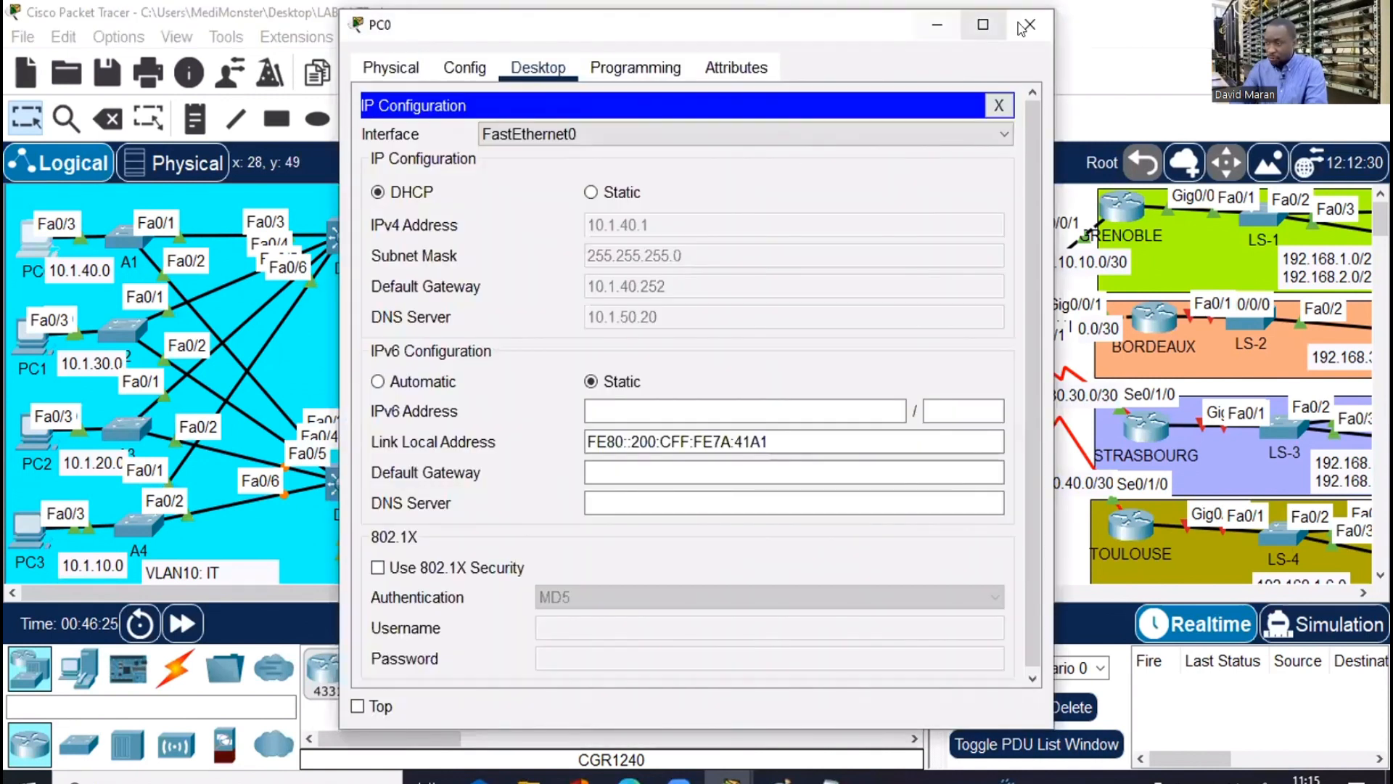
key(alt+Tab)
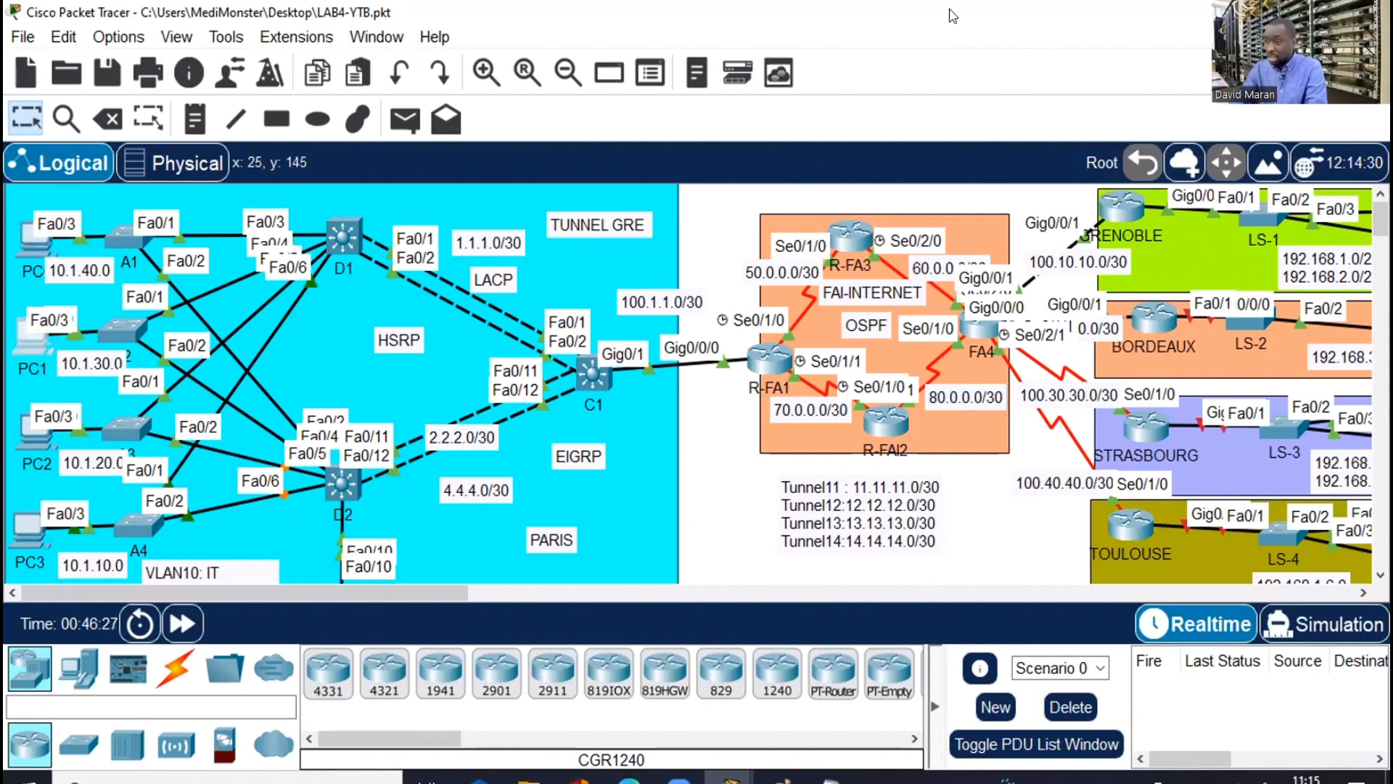
Check PC1's IP configuration in its enlarged window
key(alt+Tab)
key(super+Up)
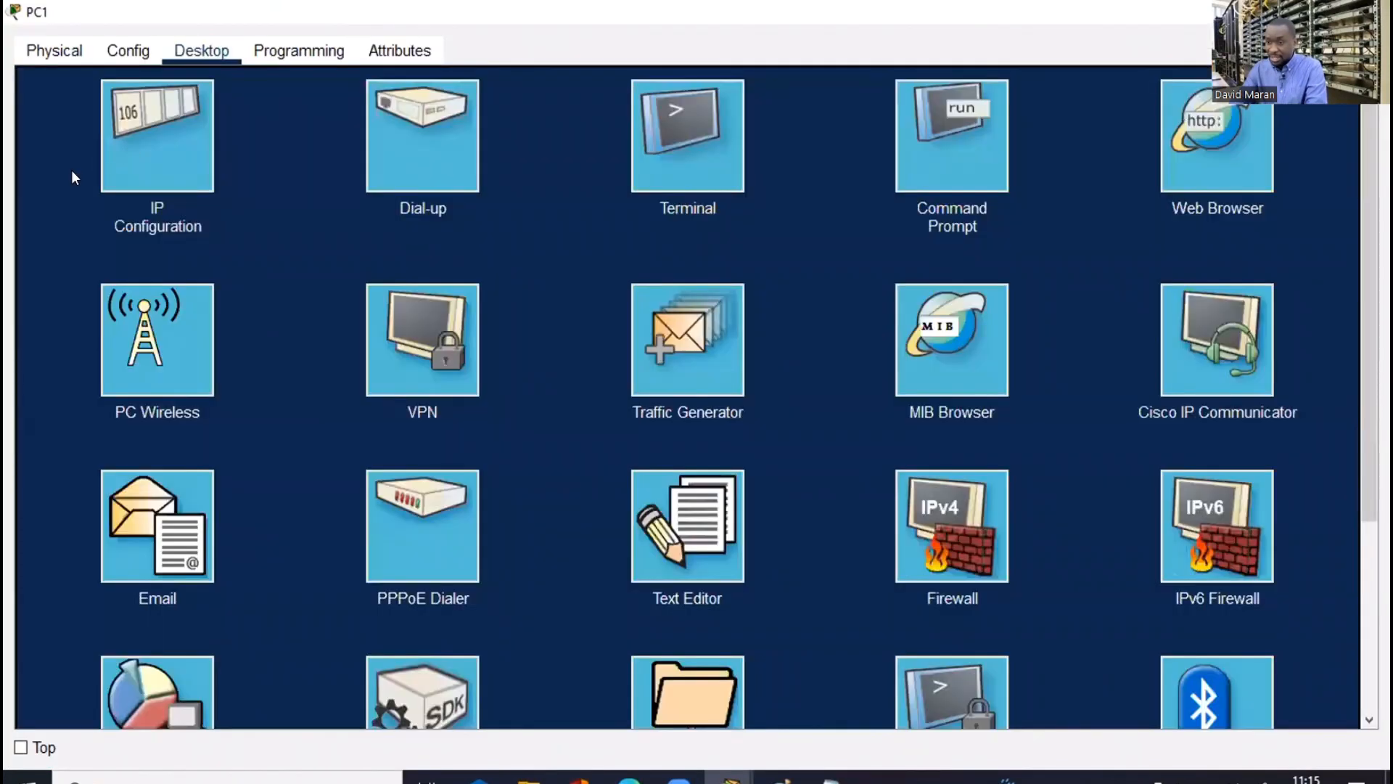
click(71, 169)
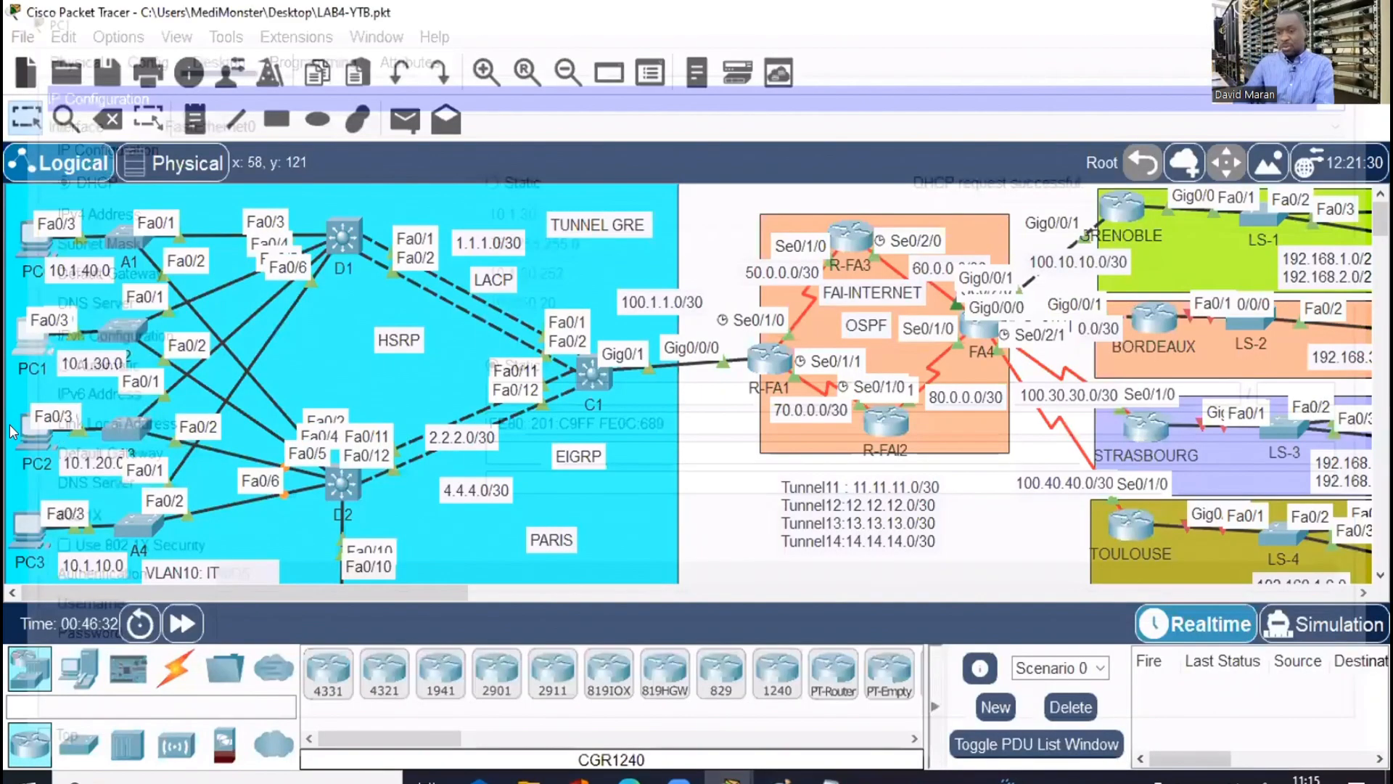
Confirm PC2 got 10.1.20.1 with gateway 10.1.20.252 via DHCP, then close its window
click(28, 428)
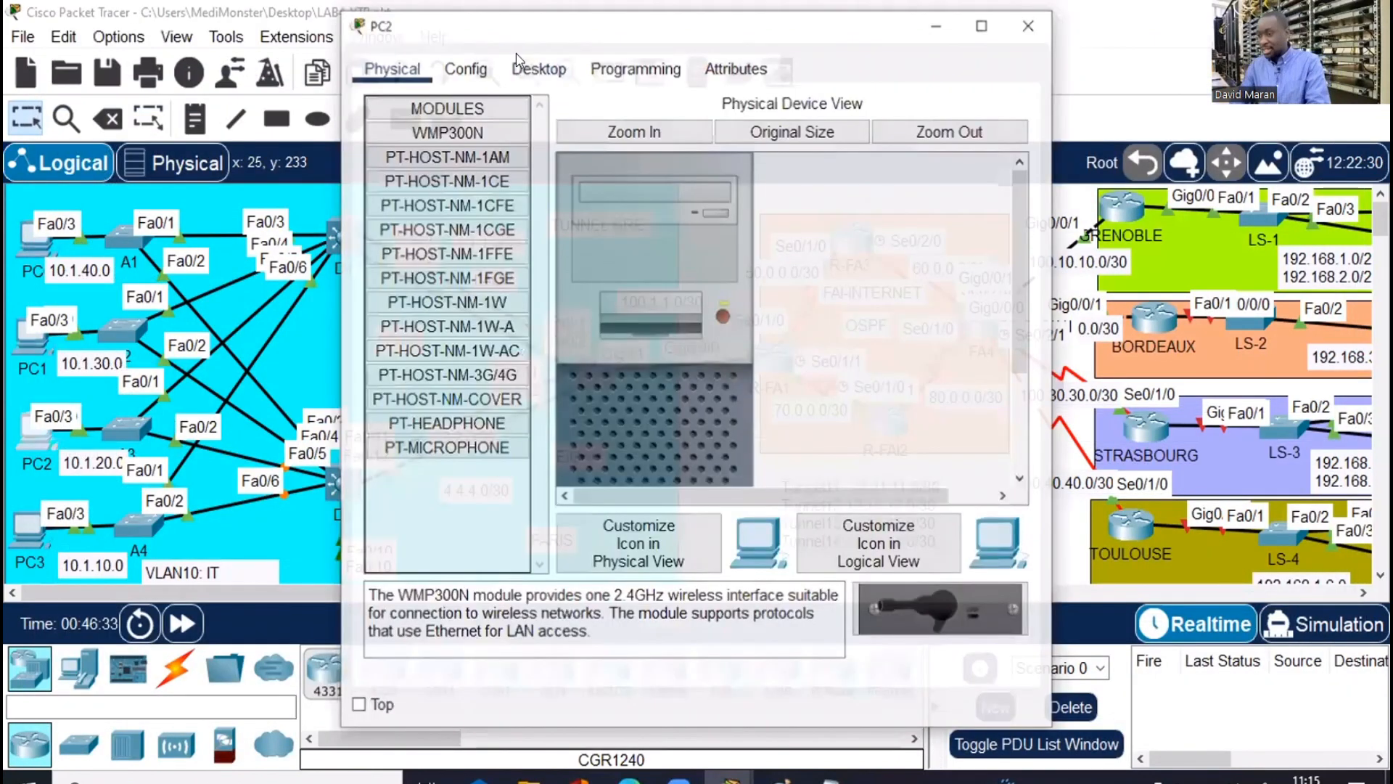
click(537, 67)
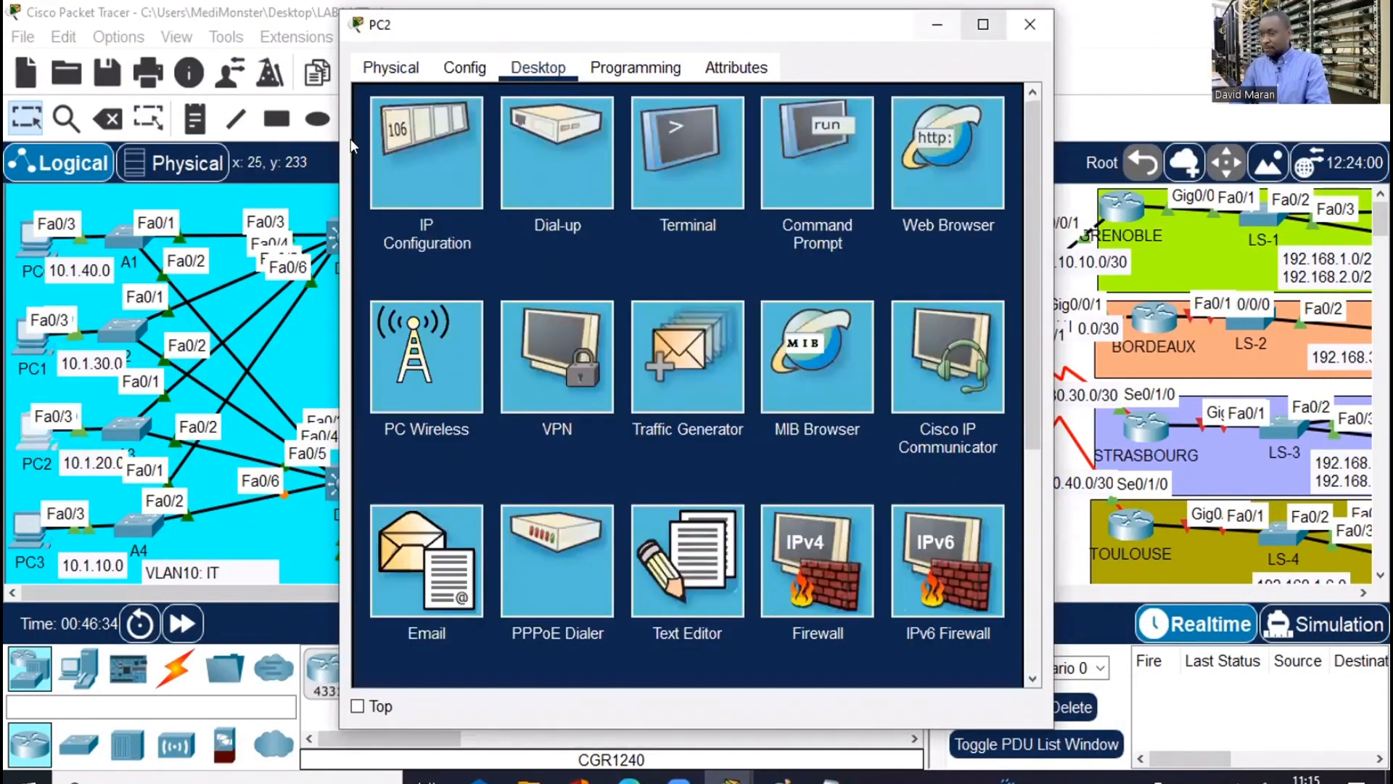
click(983, 25)
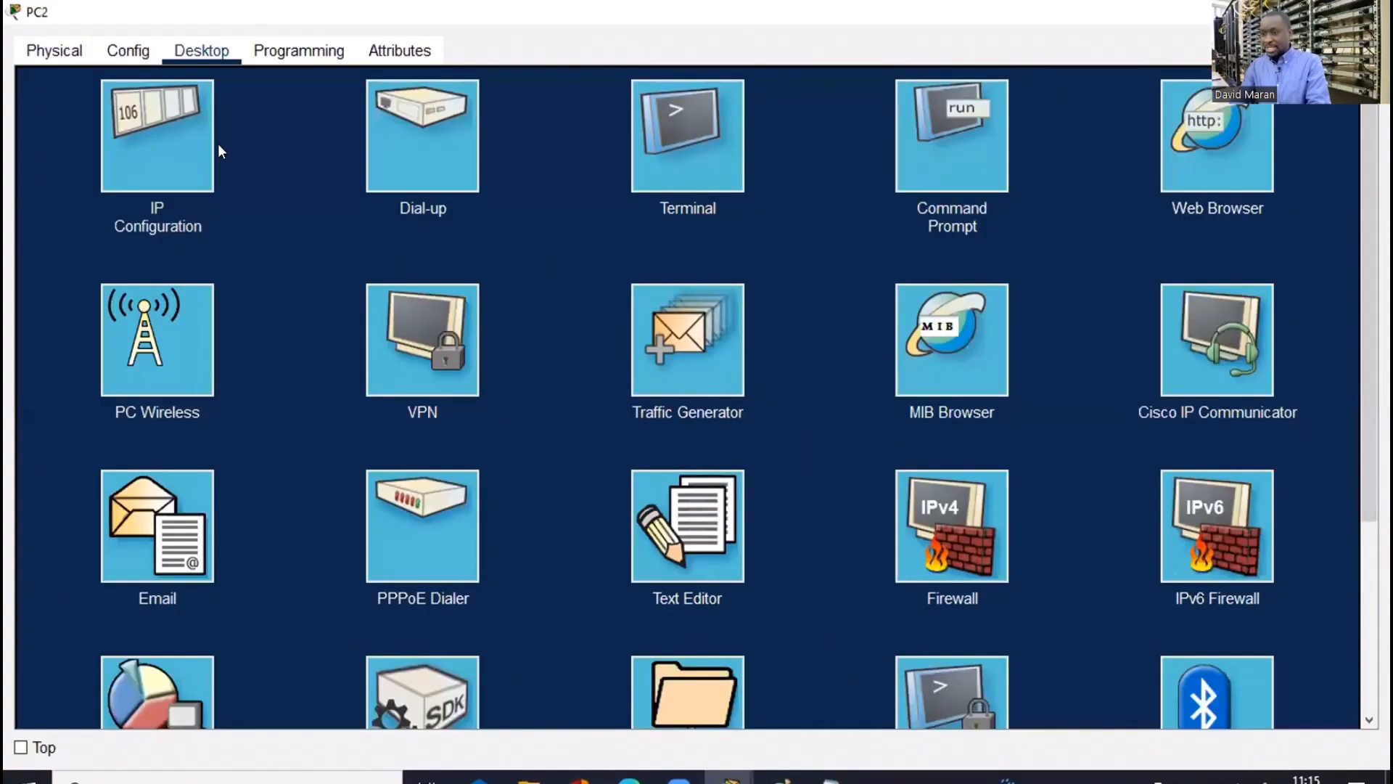
click(79, 172)
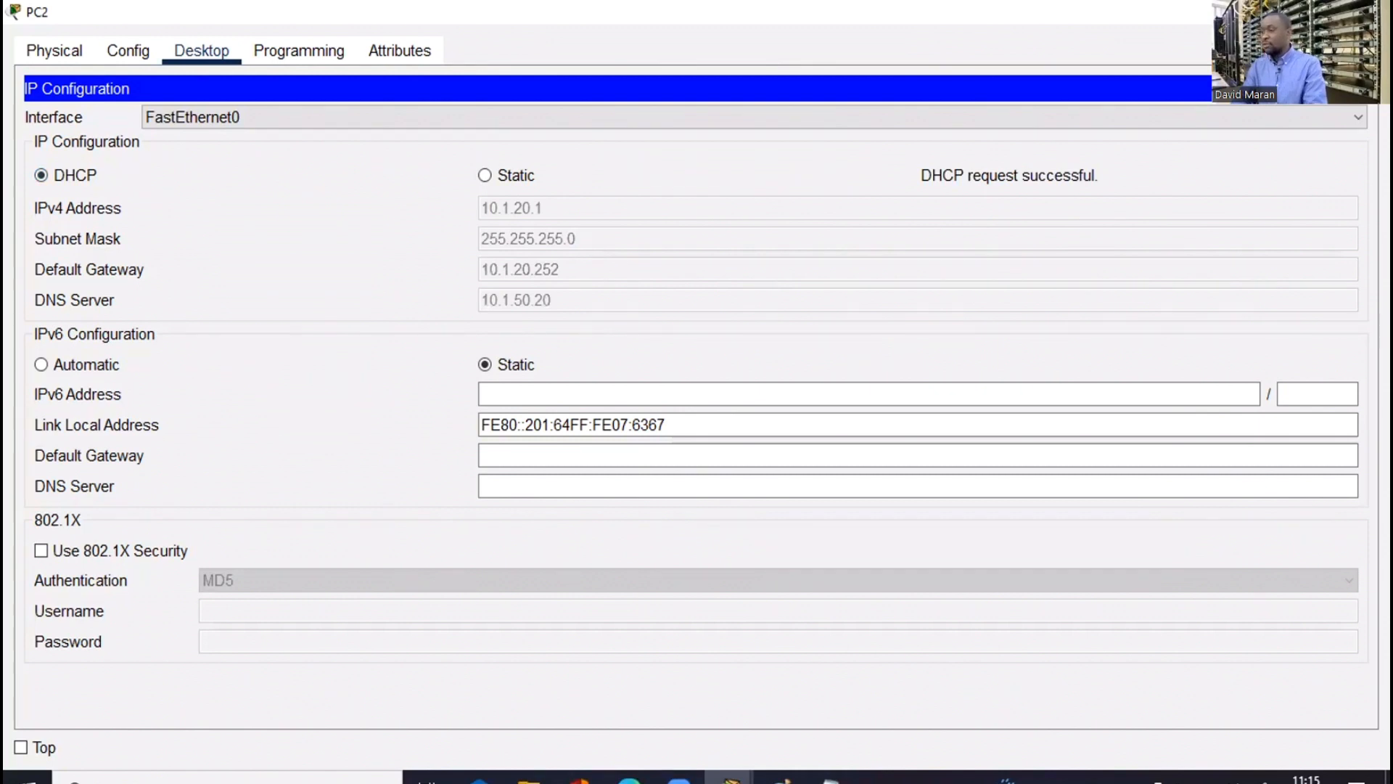
key(alt+Tab)
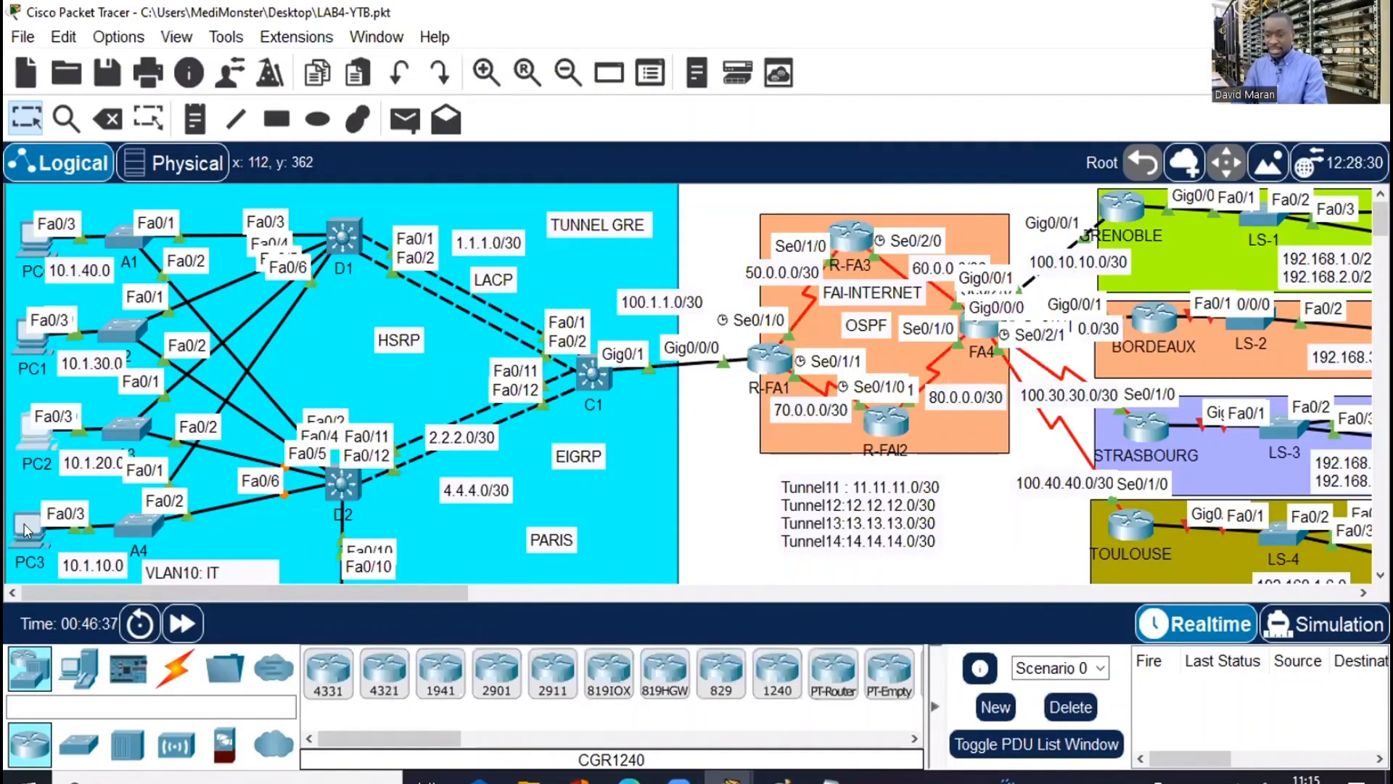
Switch PC3 to DHCP, verify 10.1.10.1, gateway 10.1.10.252, DNS 10.1.50.20, then close it
click(27, 528)
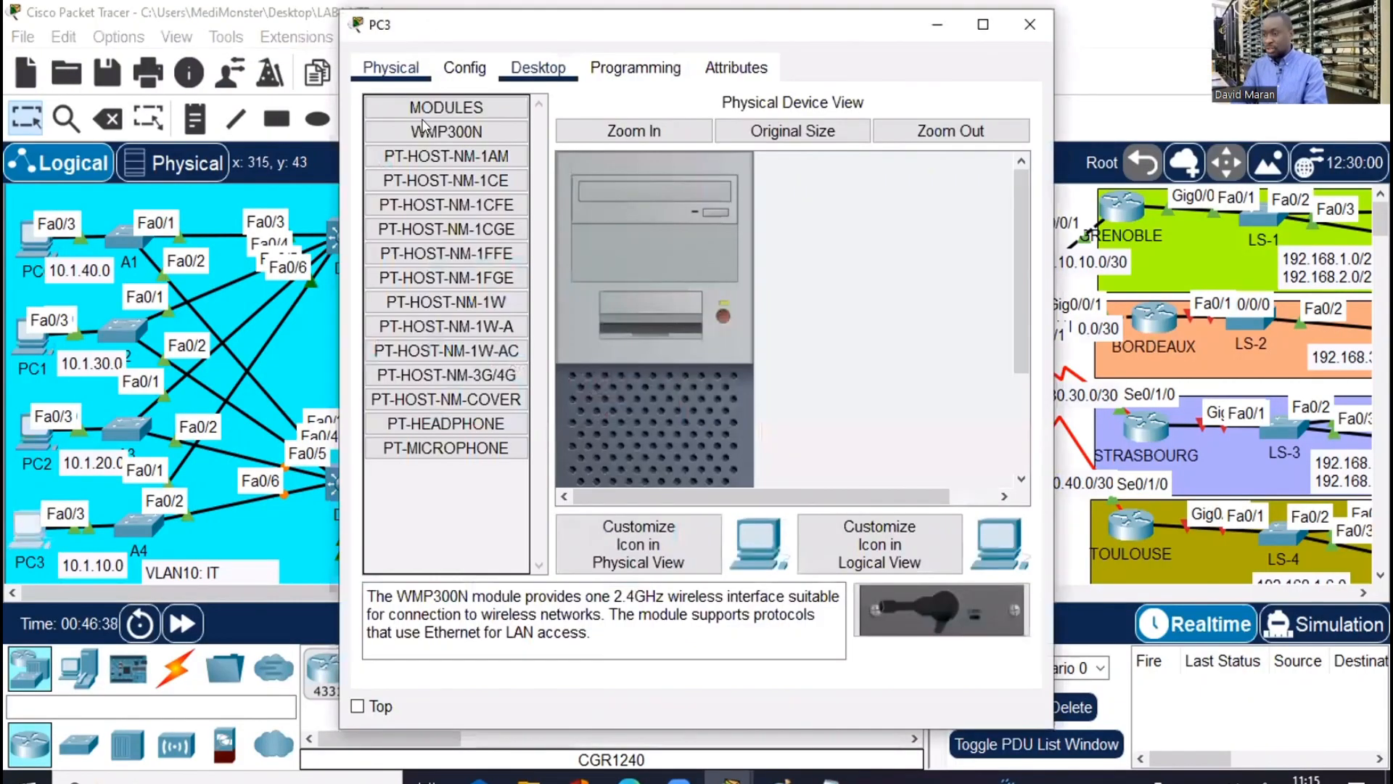
click(538, 67)
click(434, 182)
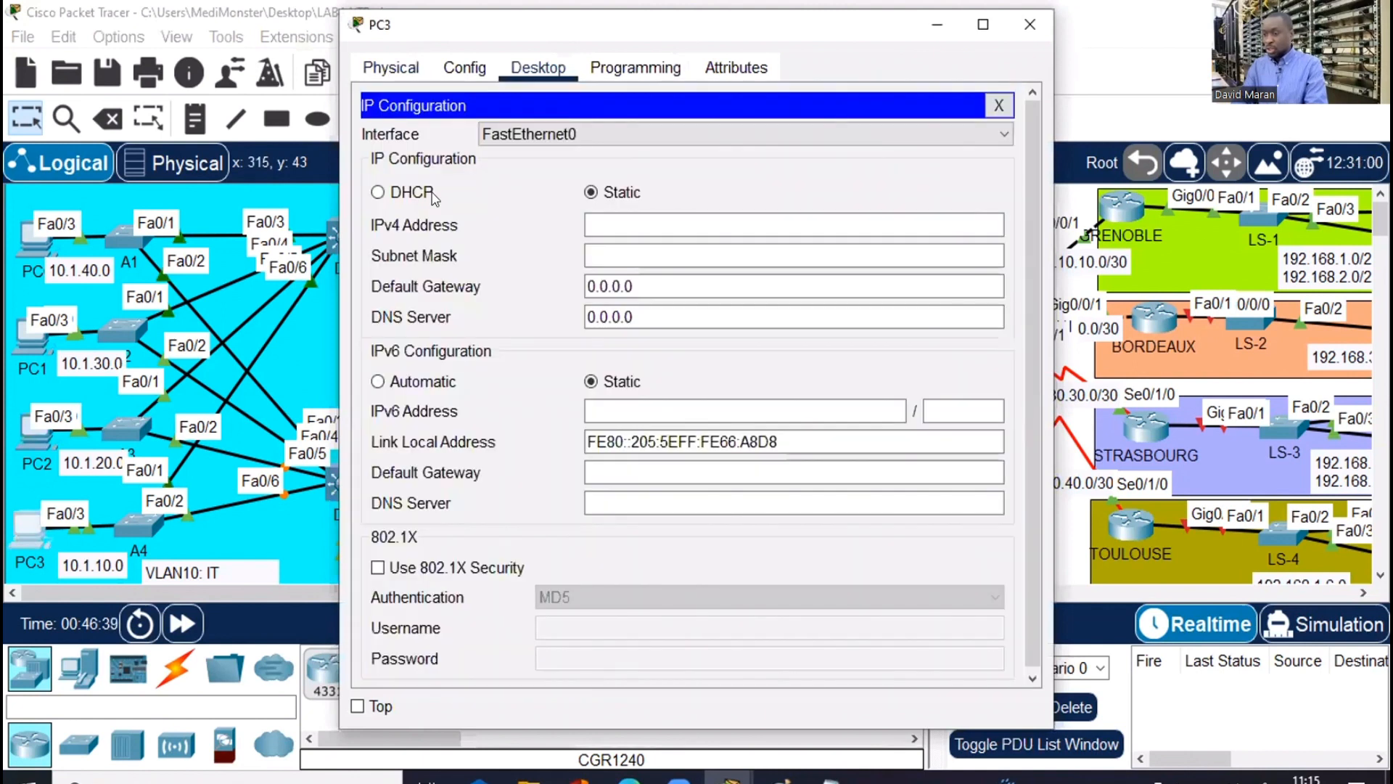
click(378, 192)
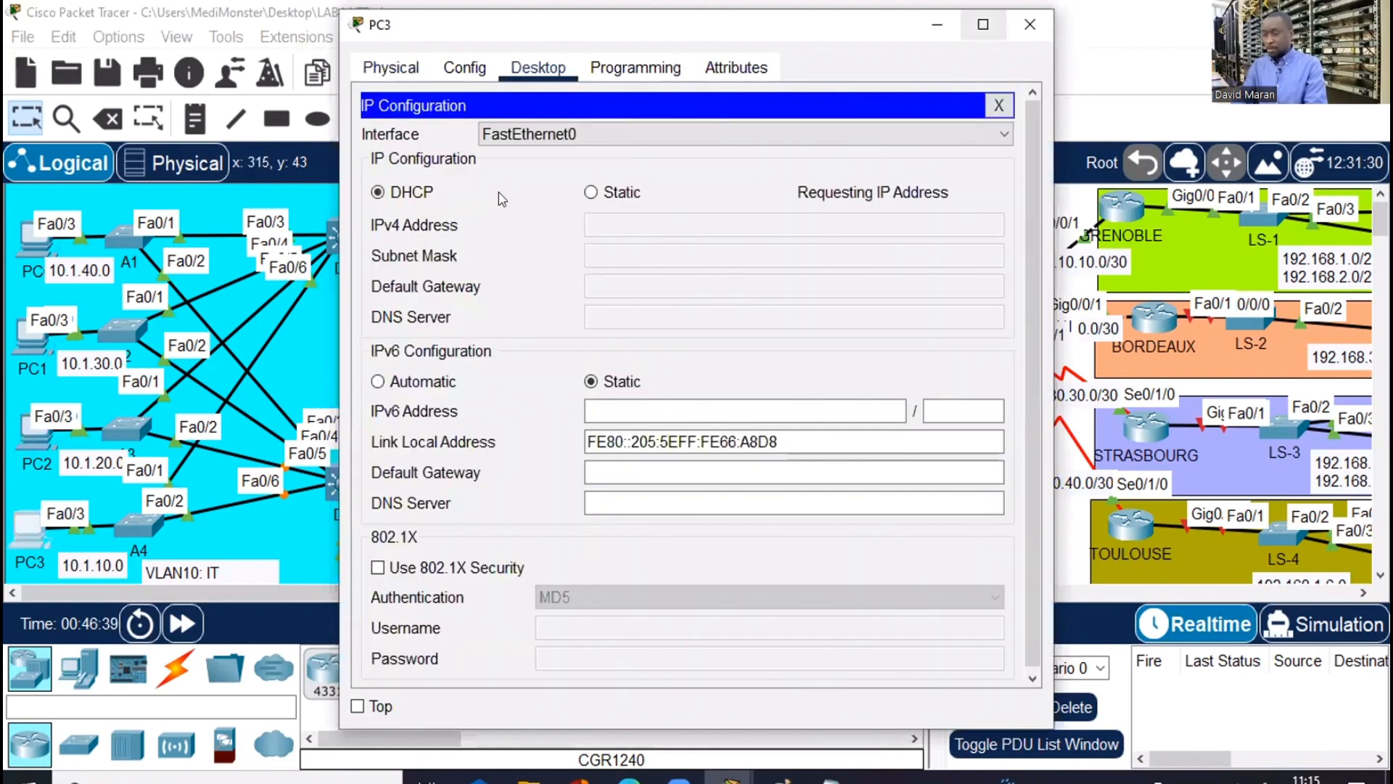
key(super+Up)
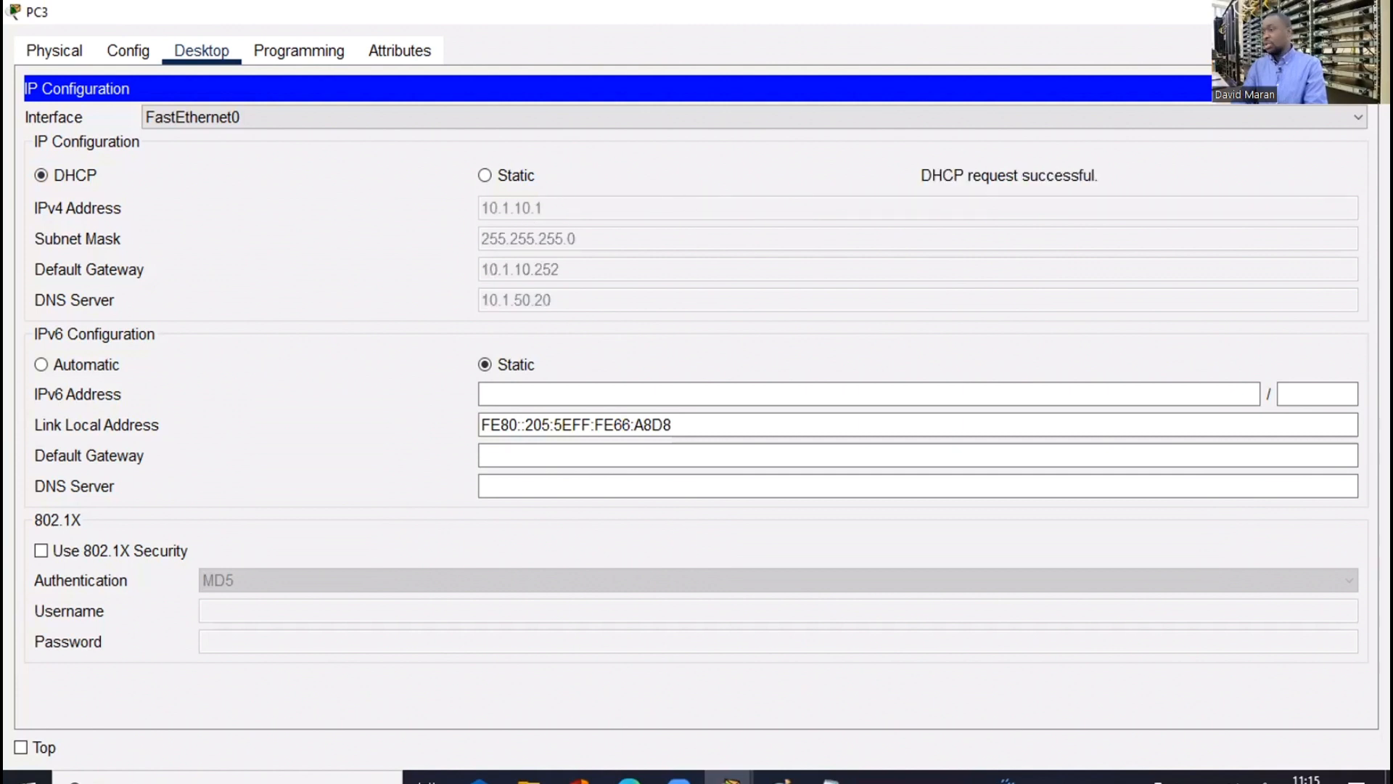
key(alt+F4)
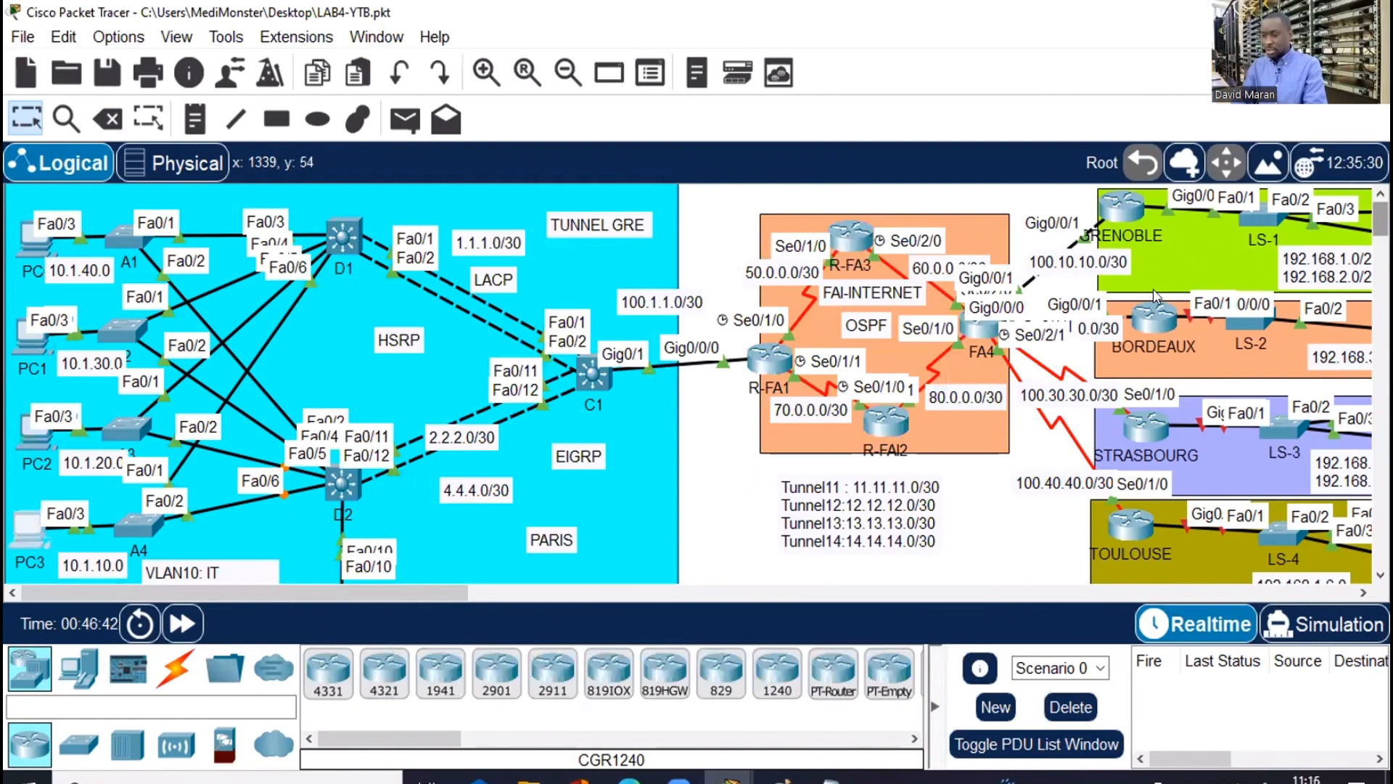
Scroll down to the SERVER FARM and open the MAIL server's settings
scroll(1155, 295, down, 3)
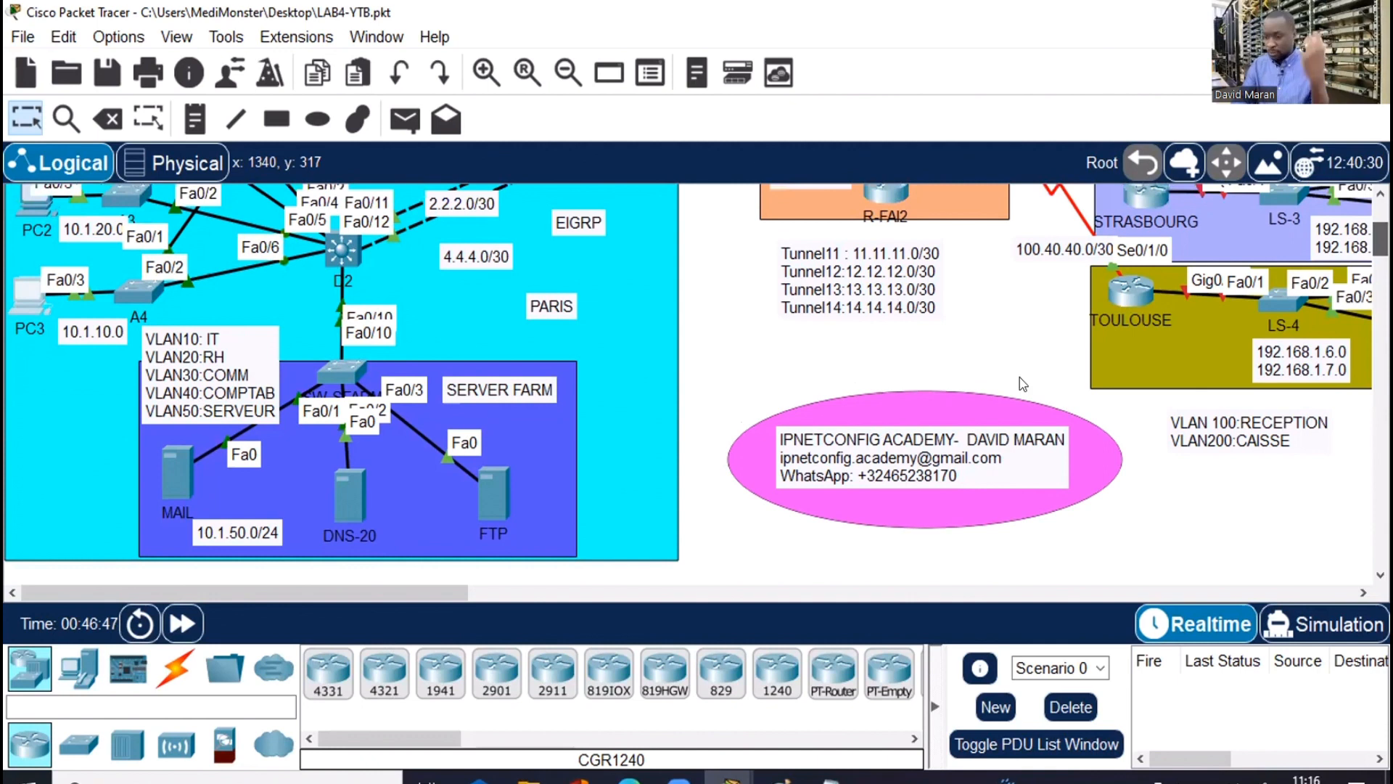
scroll(190, 429, down, 1)
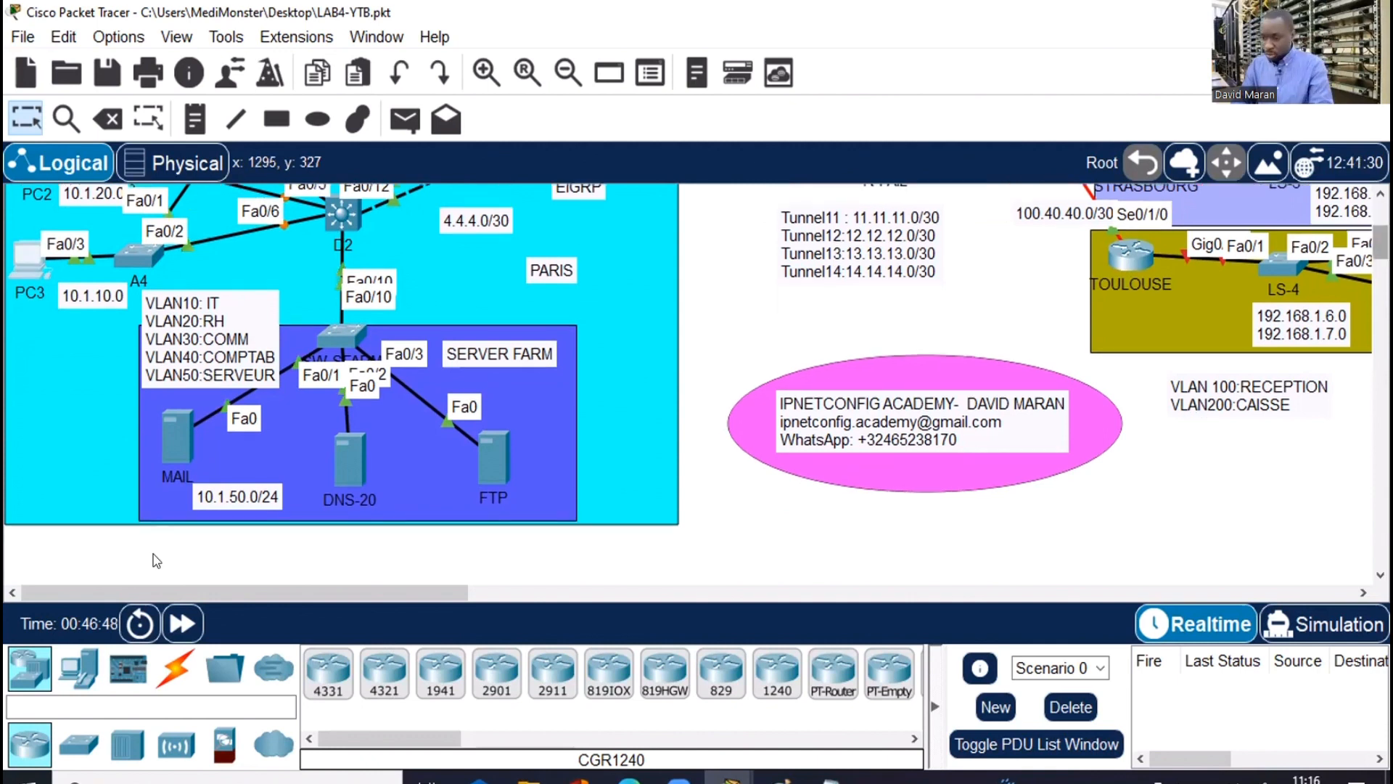
click(173, 432)
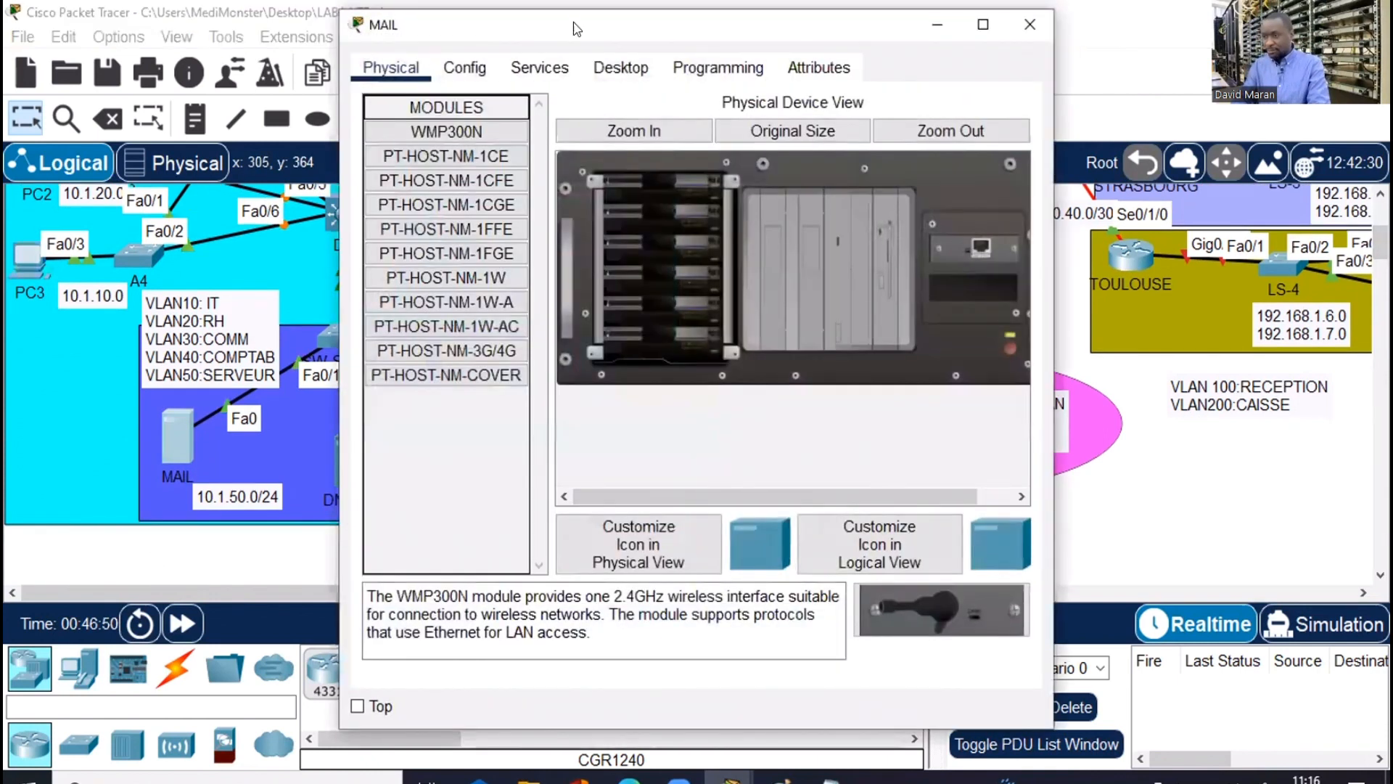
Give the MAIL server IPv4 address 10.1.50.10 with mask 255.255.255.0
click(620, 68)
drag(653, 25, 951, 27)
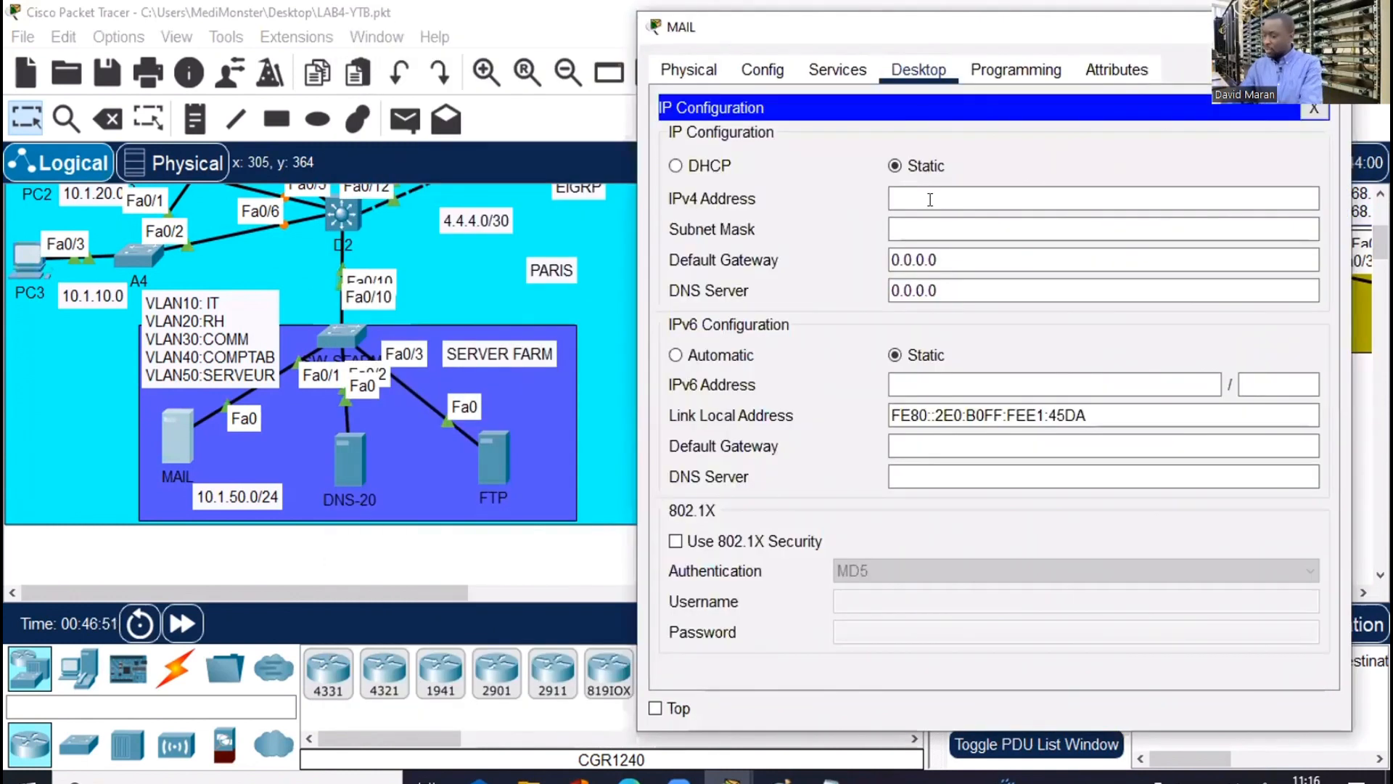
click(928, 199)
text(1)
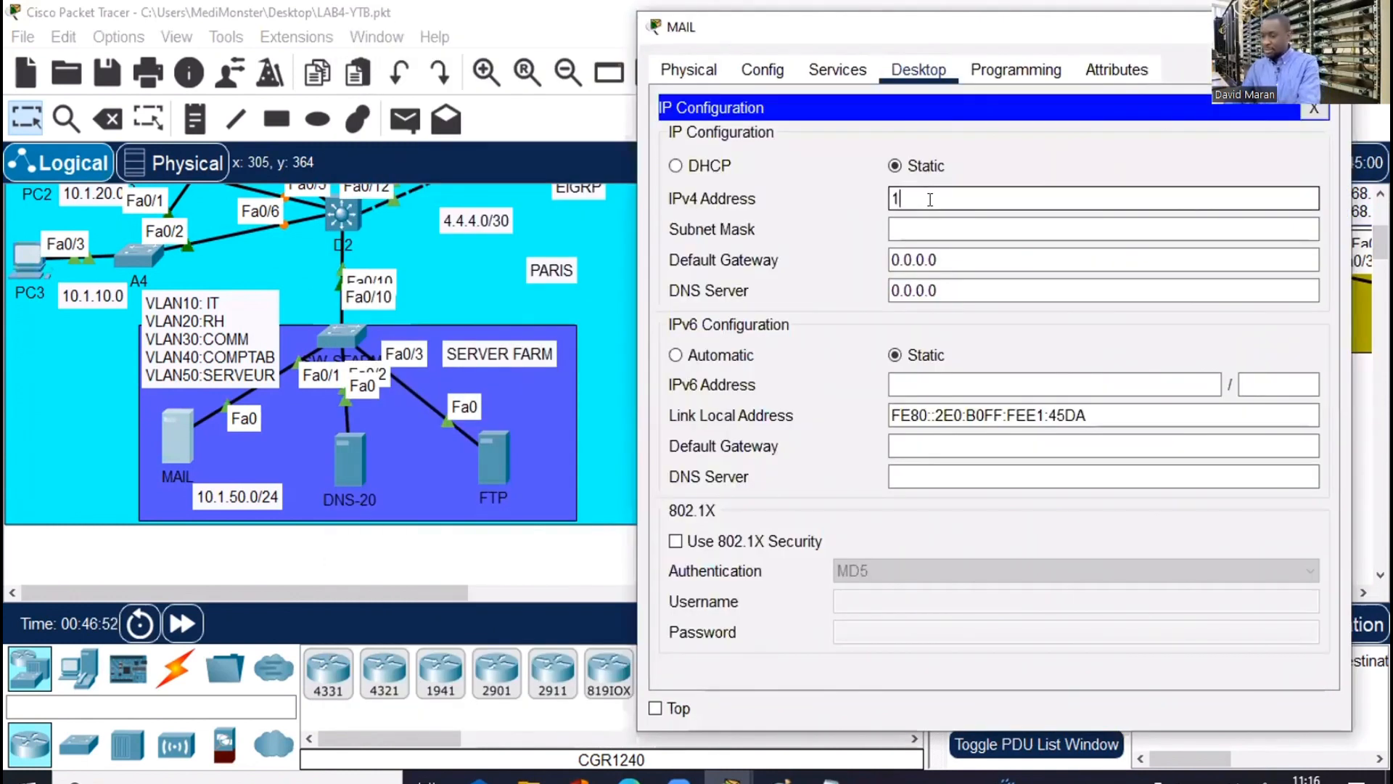
text(0.1.)
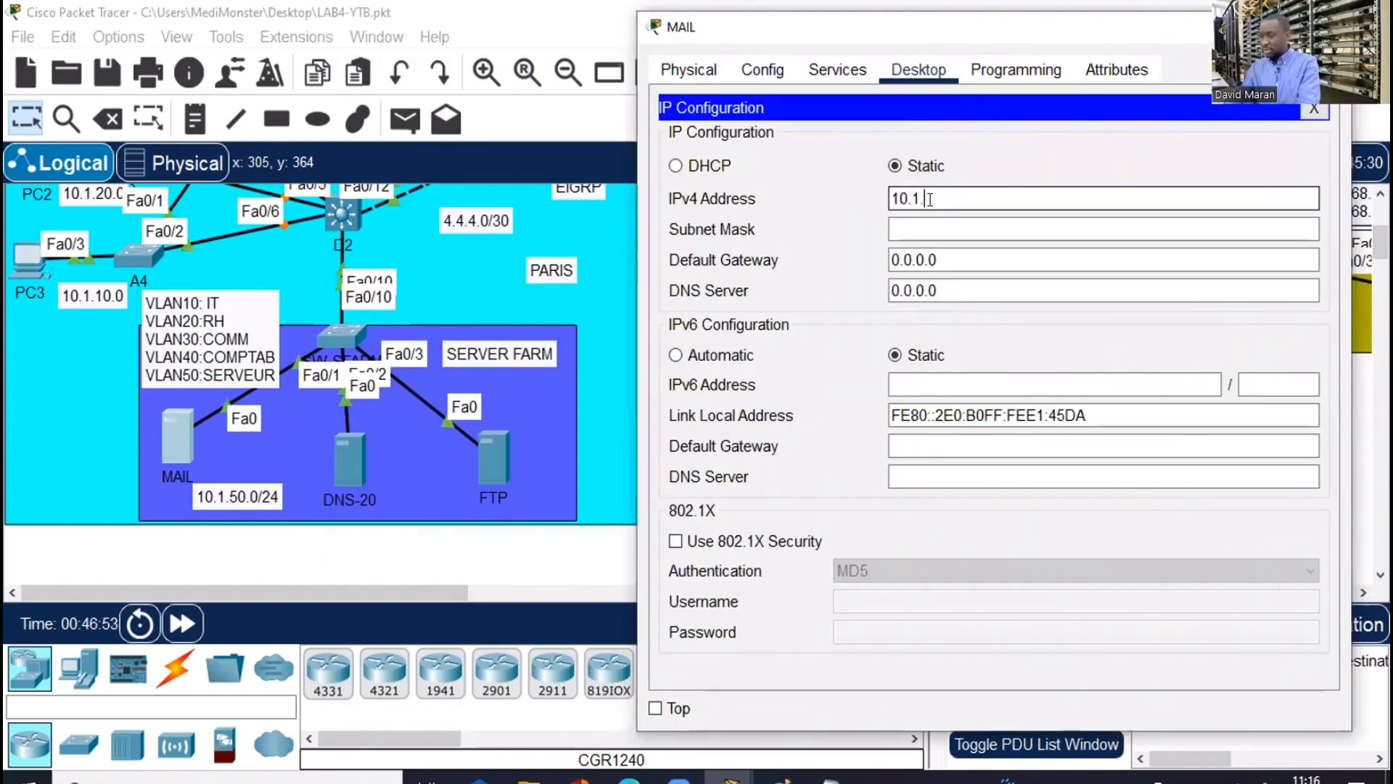
text(50.)
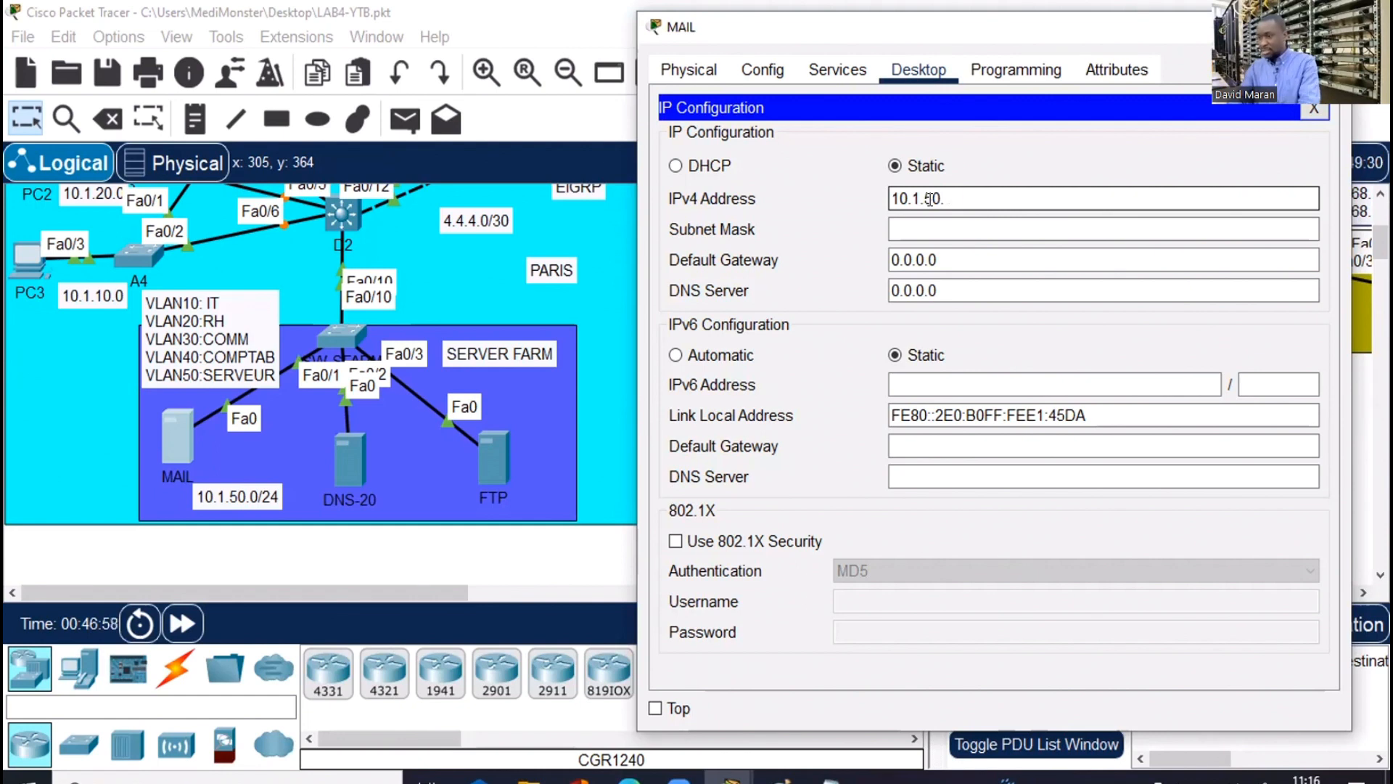
text(10)
click(941, 221)
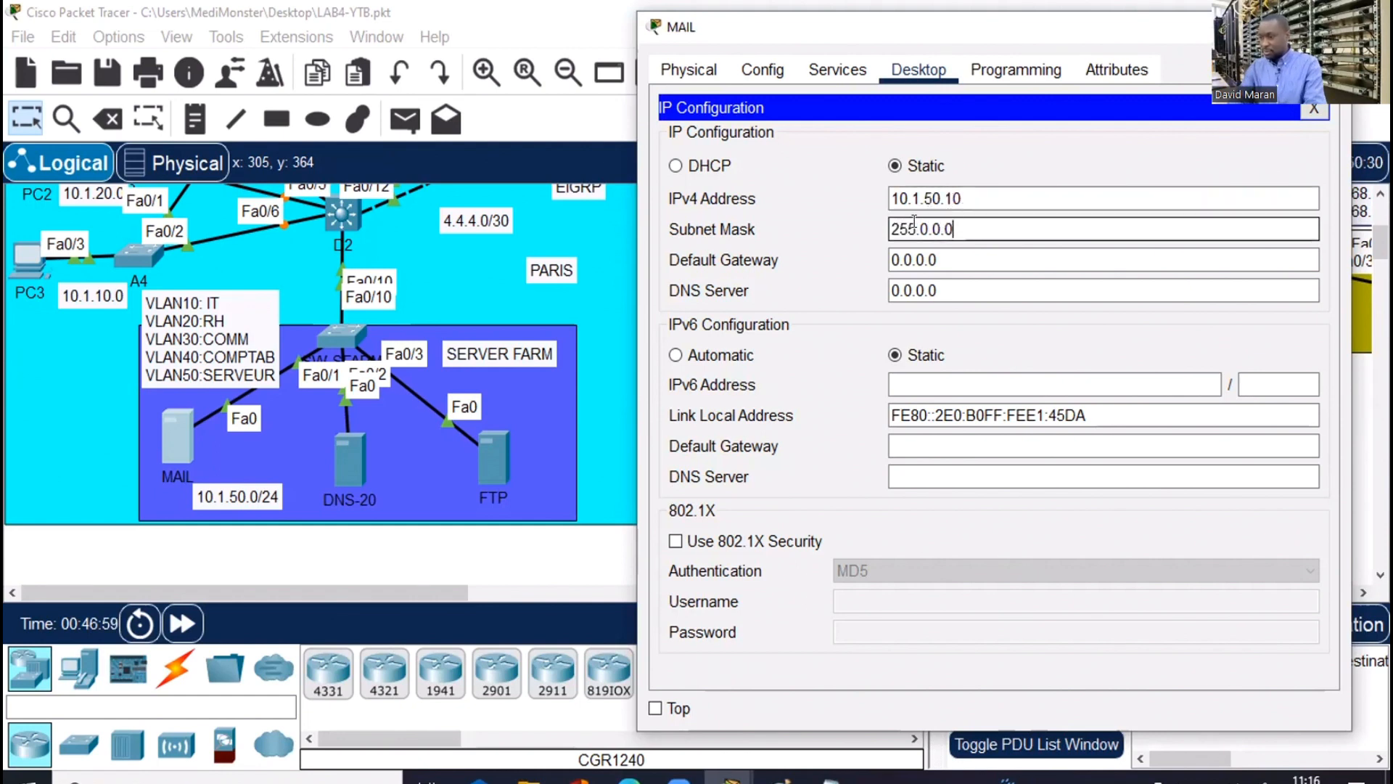
shift+click(916, 222)
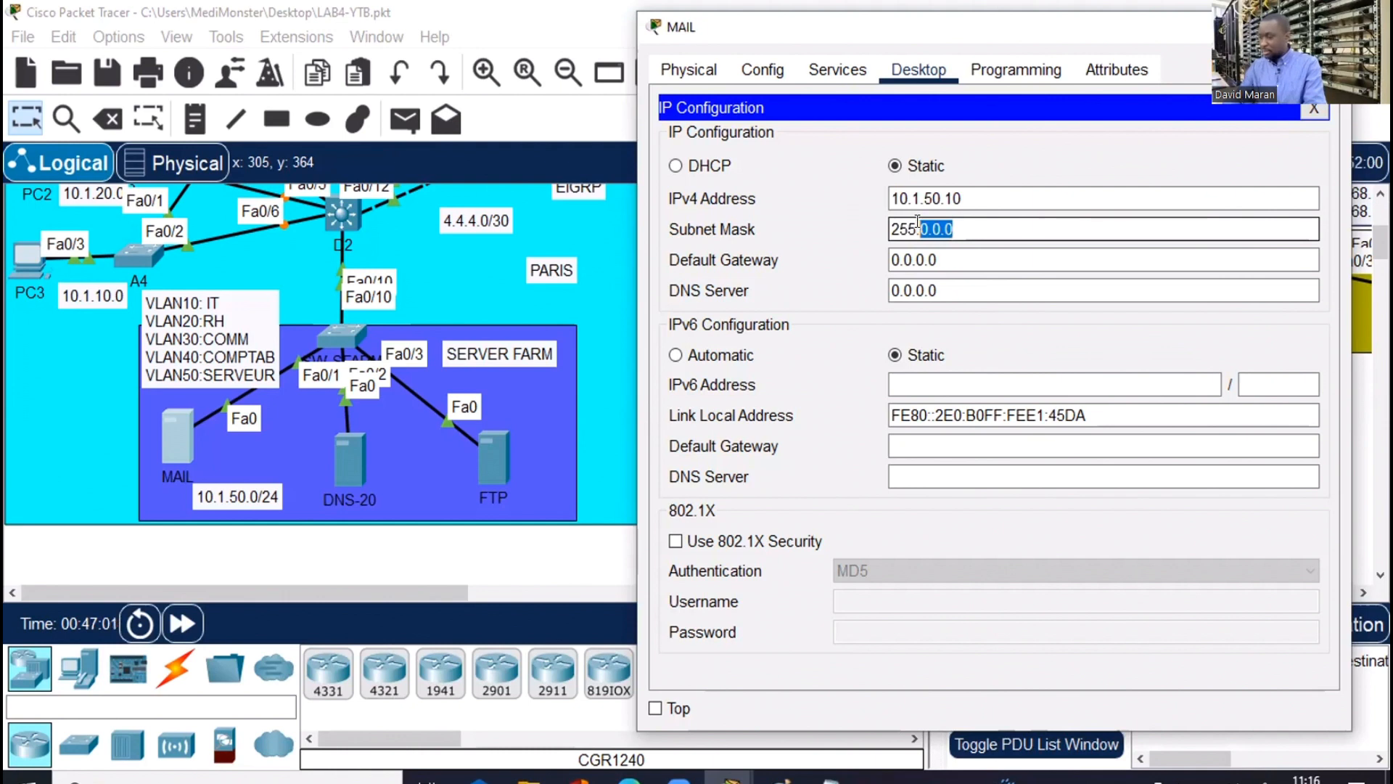
text(255.255.)
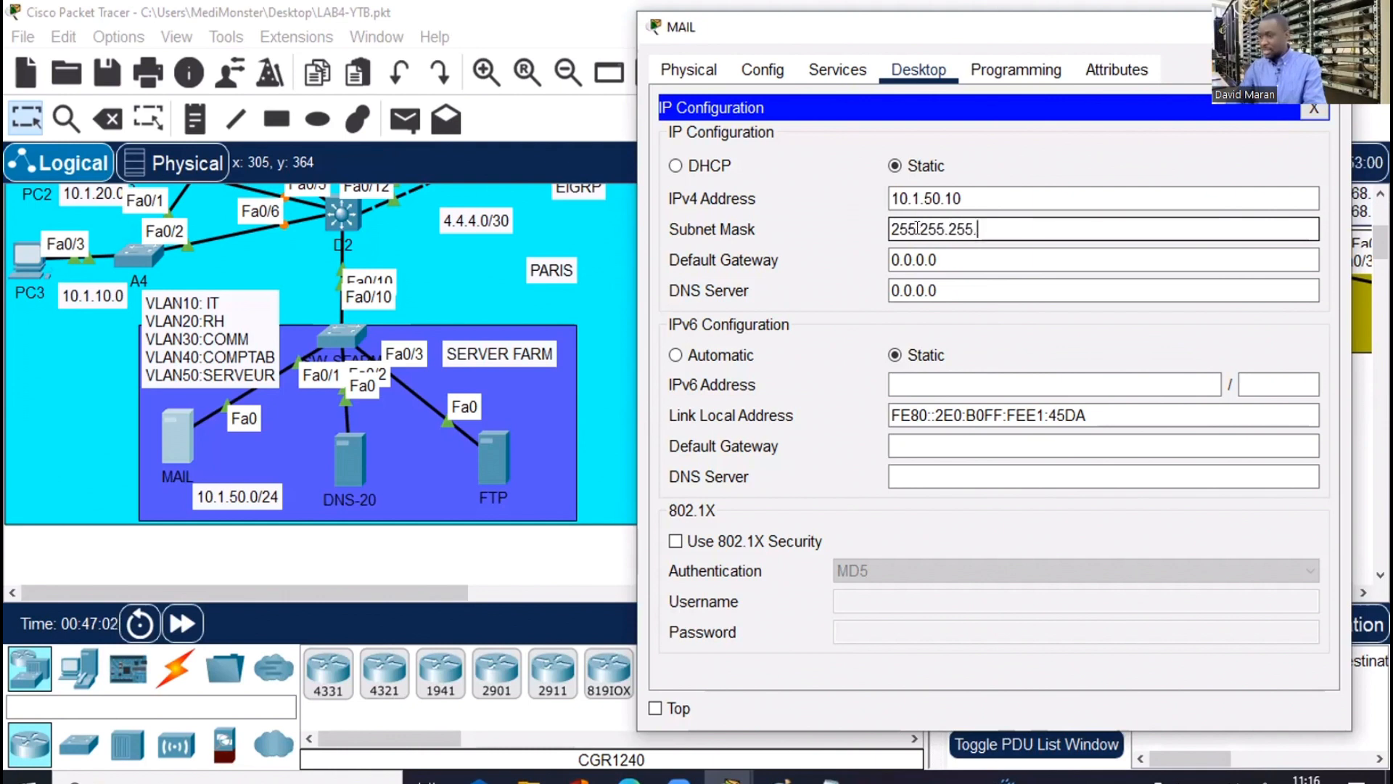
text(0)
key(Tab)
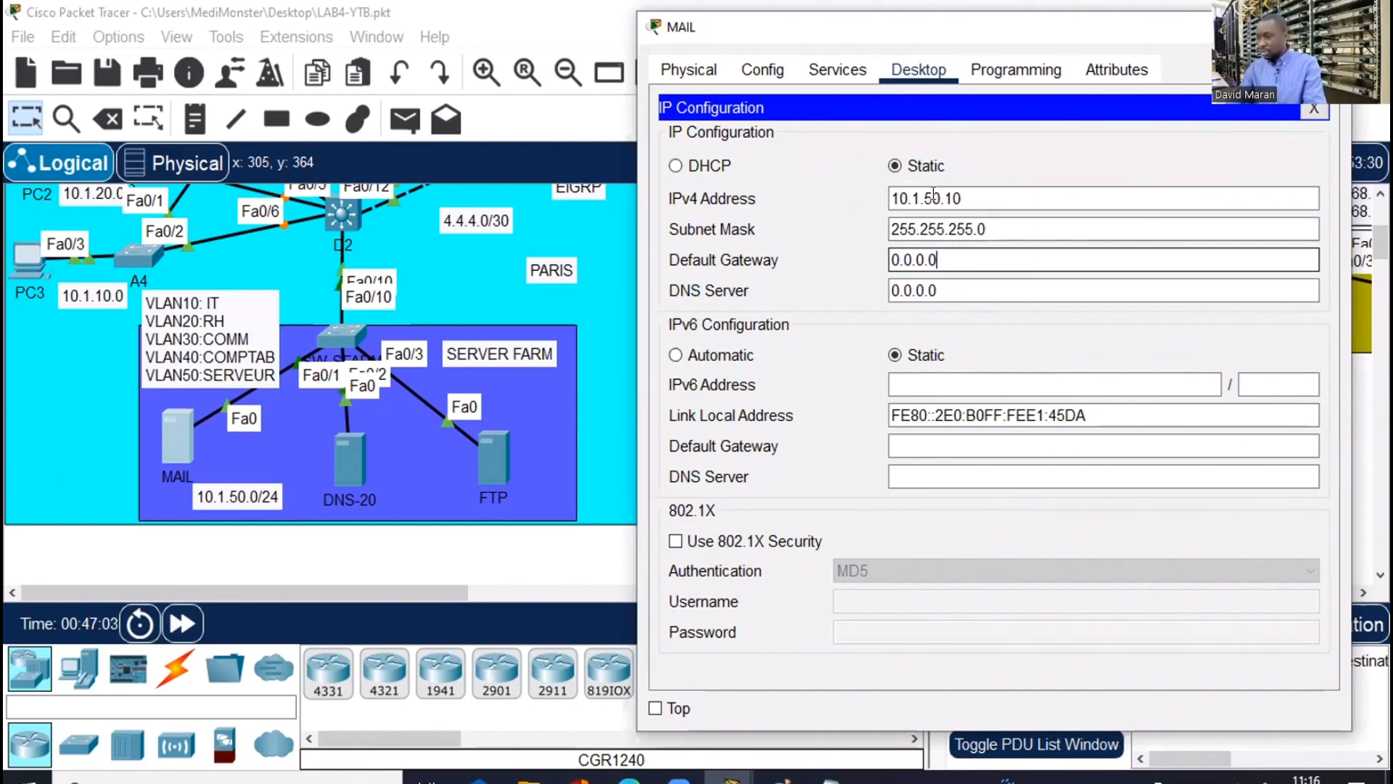
Set MAIL's default gateway to 10.1.50.252 and its DNS server to 10.1.50.20
click(942, 197)
double_click(887, 198)
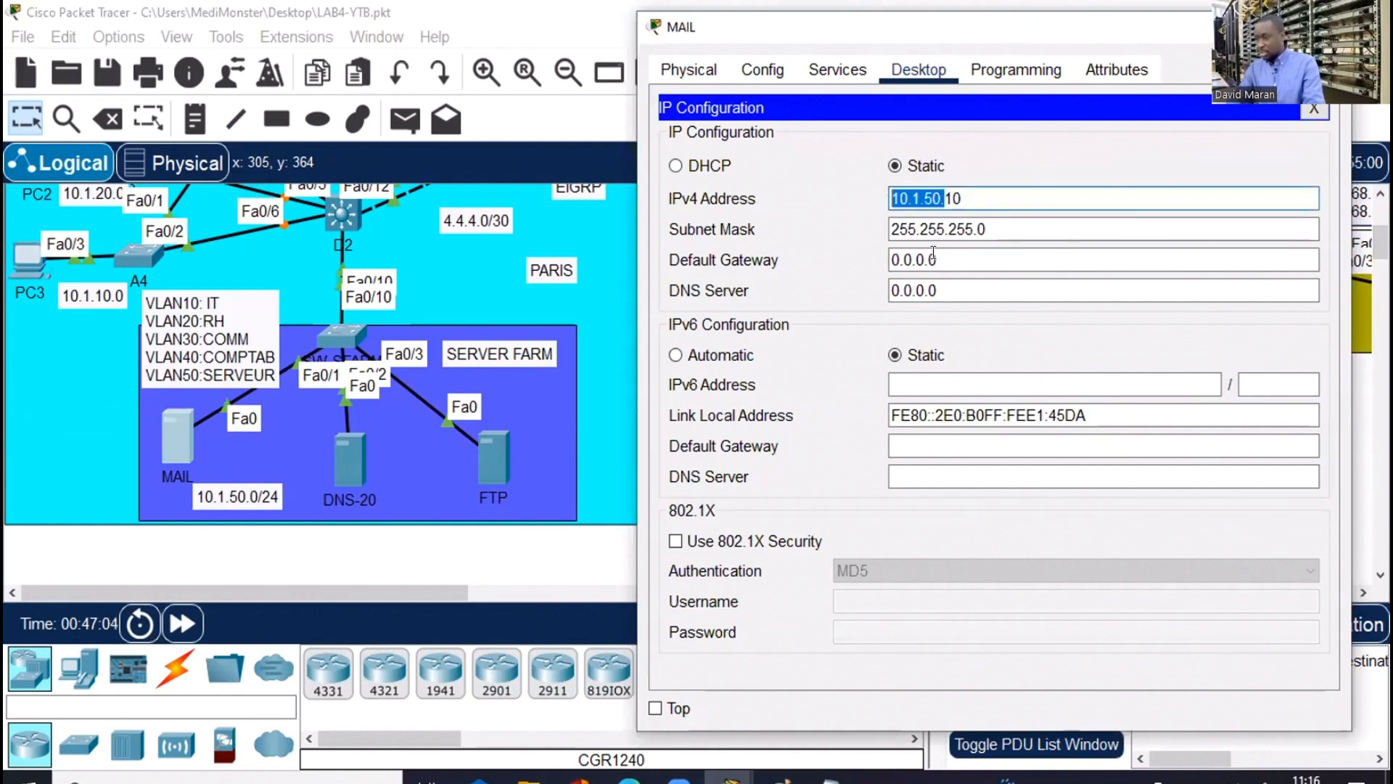
click(936, 260)
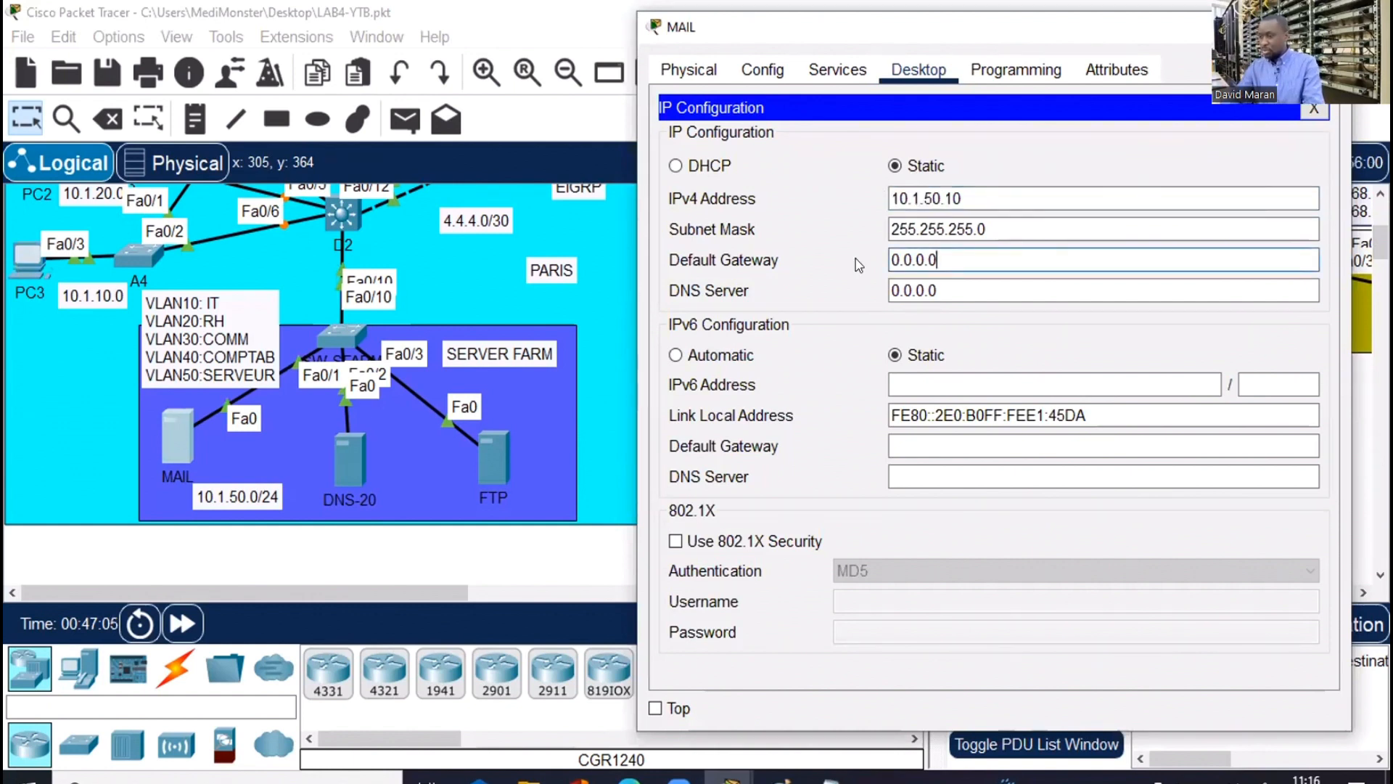
key(BackSpace)
key(BackSpace)
key(BackSpace)
key(BackSpace)
key(BackSpace)
key(BackSpace)
key(BackSpace)
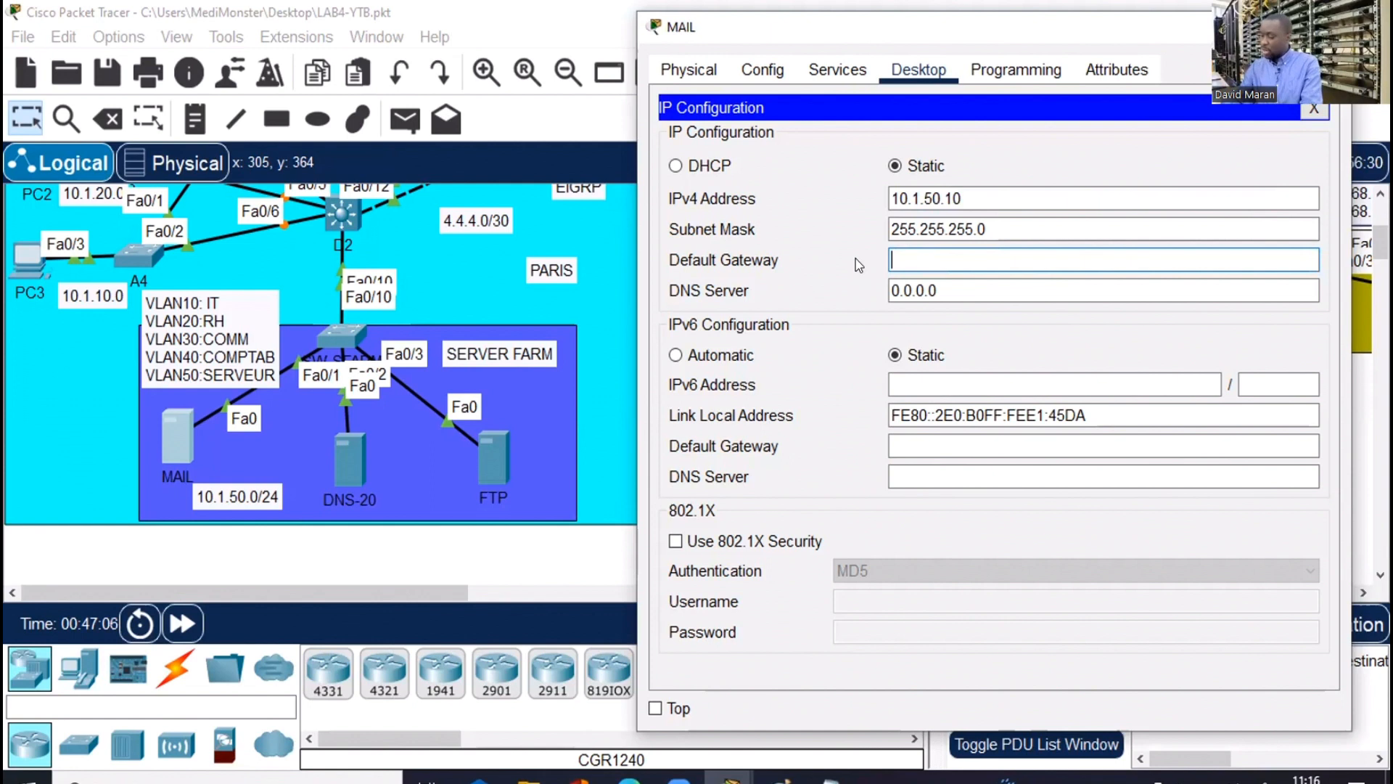
text(10.1.50.254)
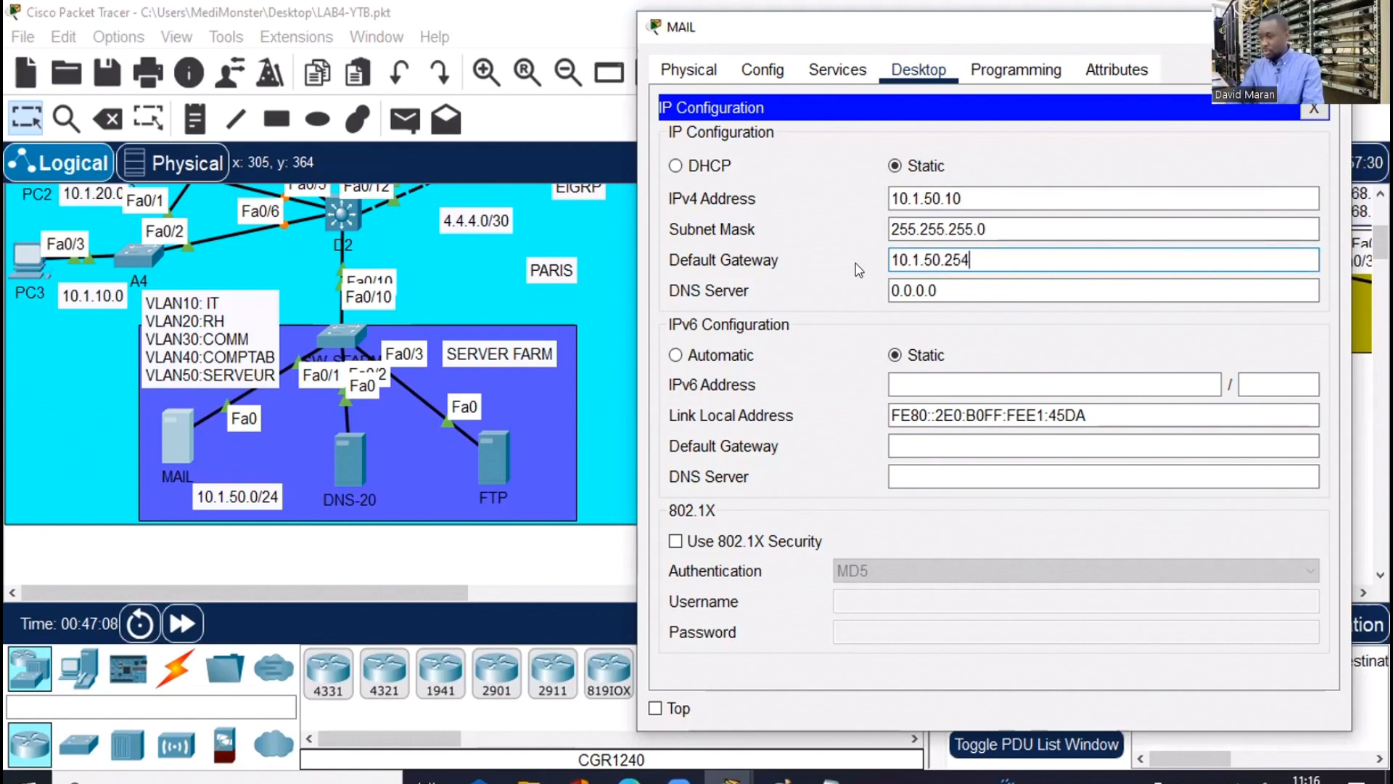
key(BackSpace)
text(2)
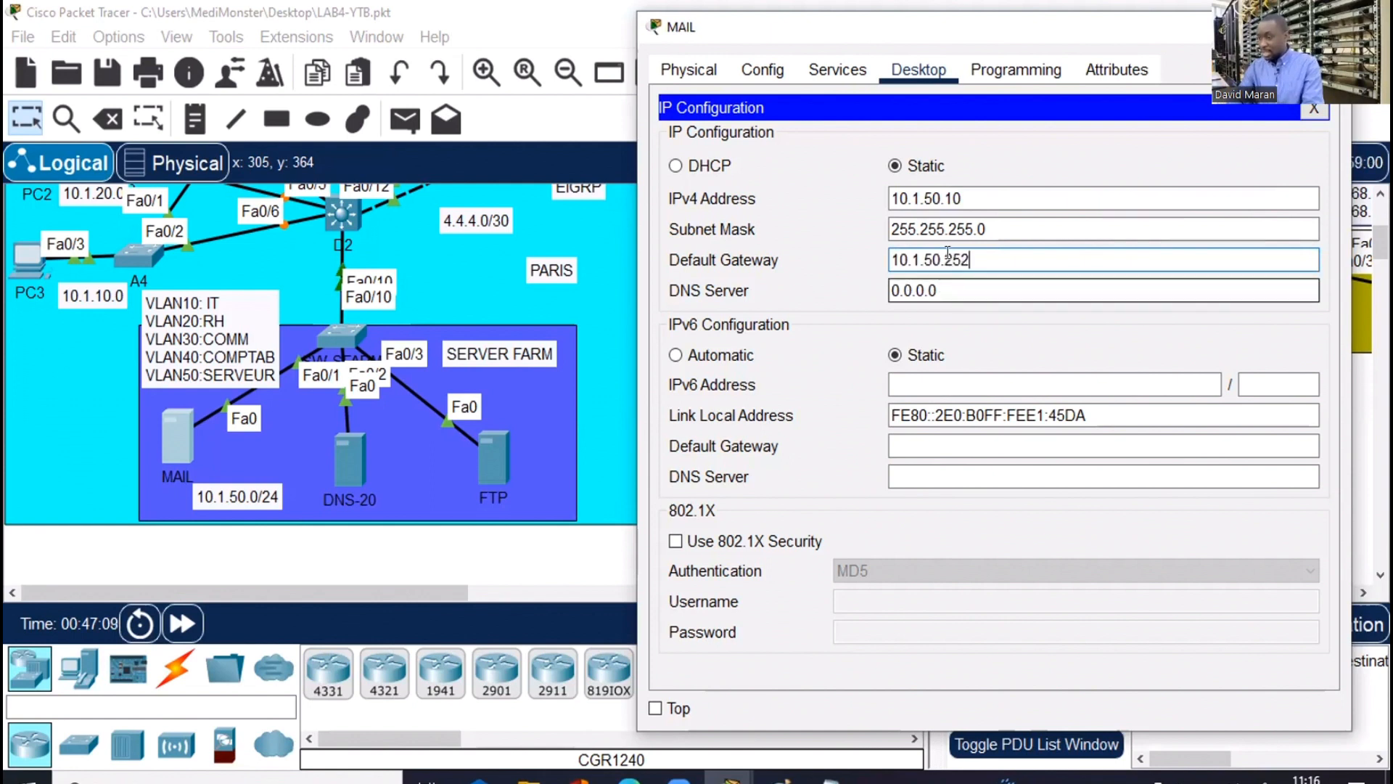
drag(950, 259, 883, 249)
key(ctrl+c)
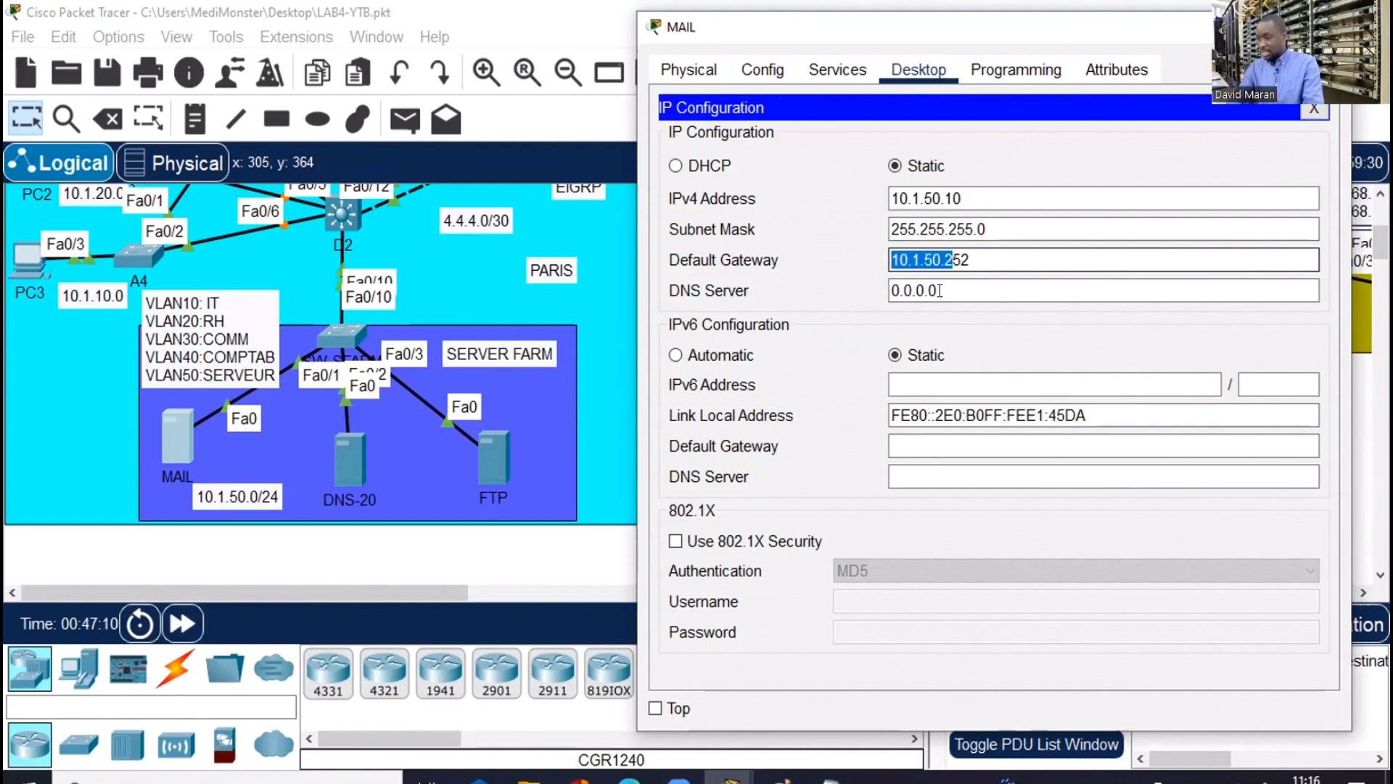
key(Tab)
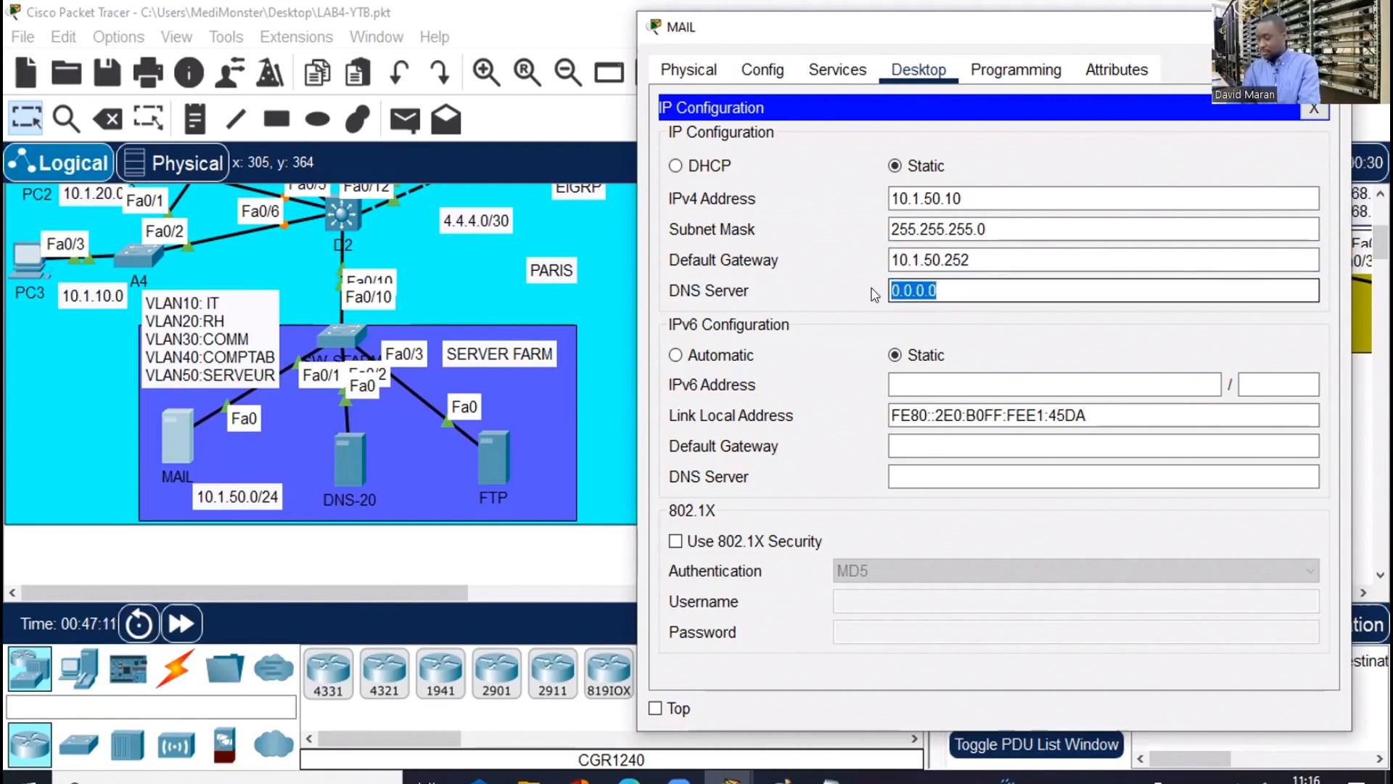
key(ctrl+v)
text(0)
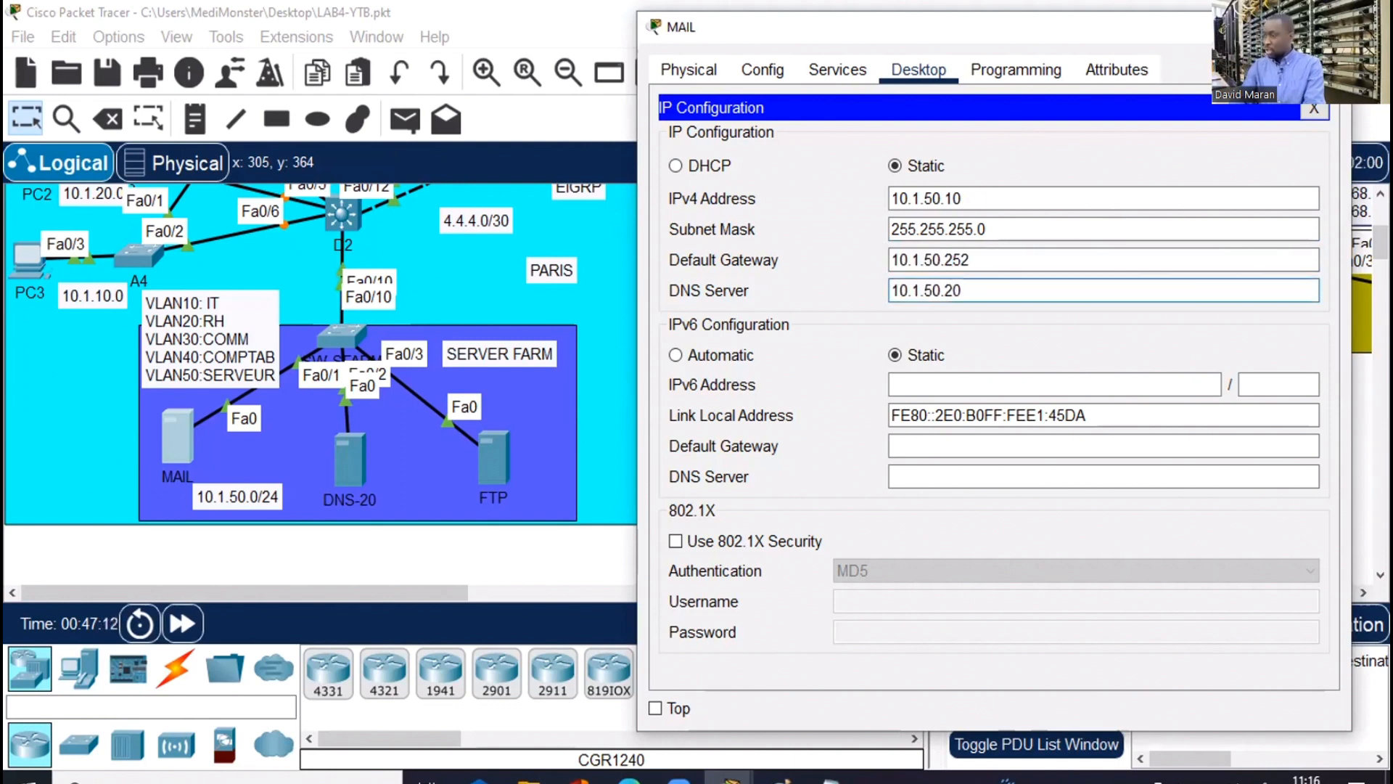
click(354, 459)
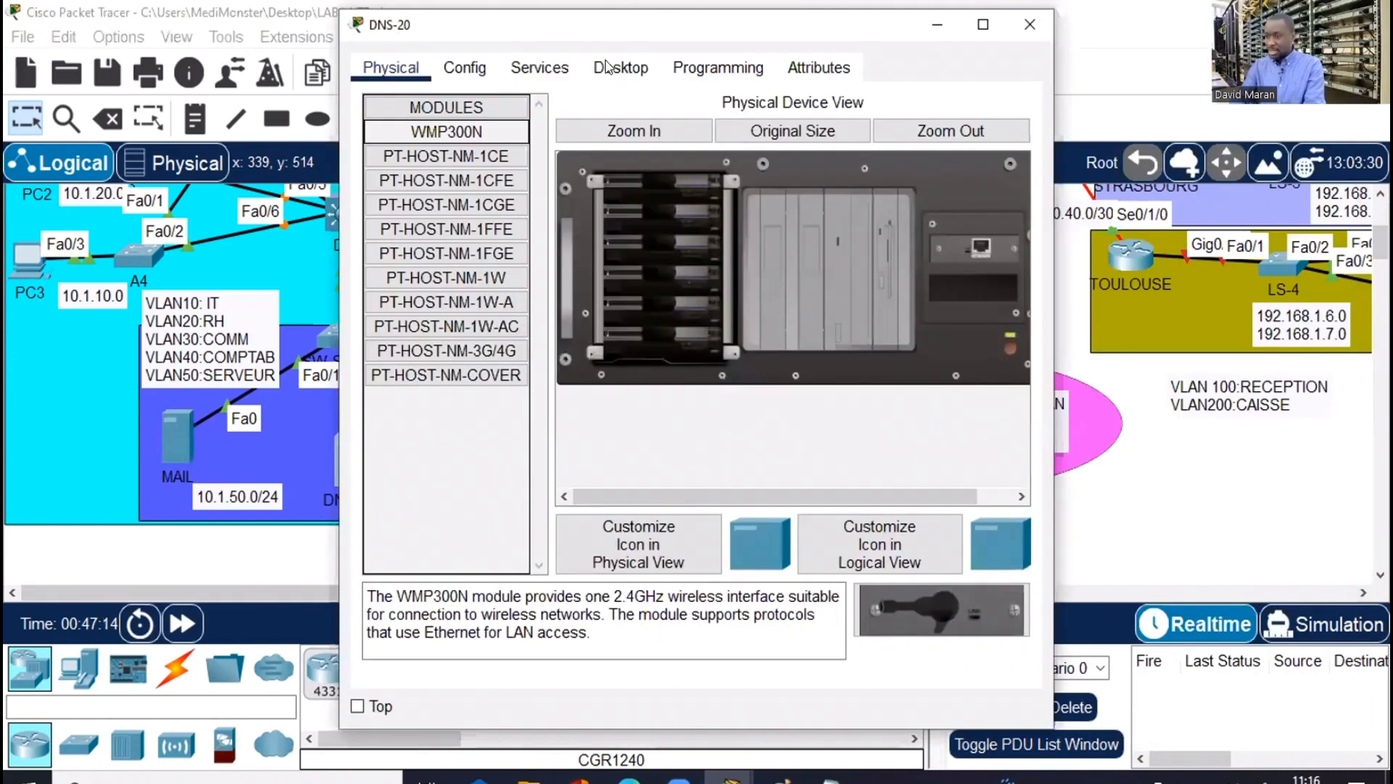
Give DNS-20 IPv4 address 10.1.50.20 with mask 255.255.255.0
click(608, 67)
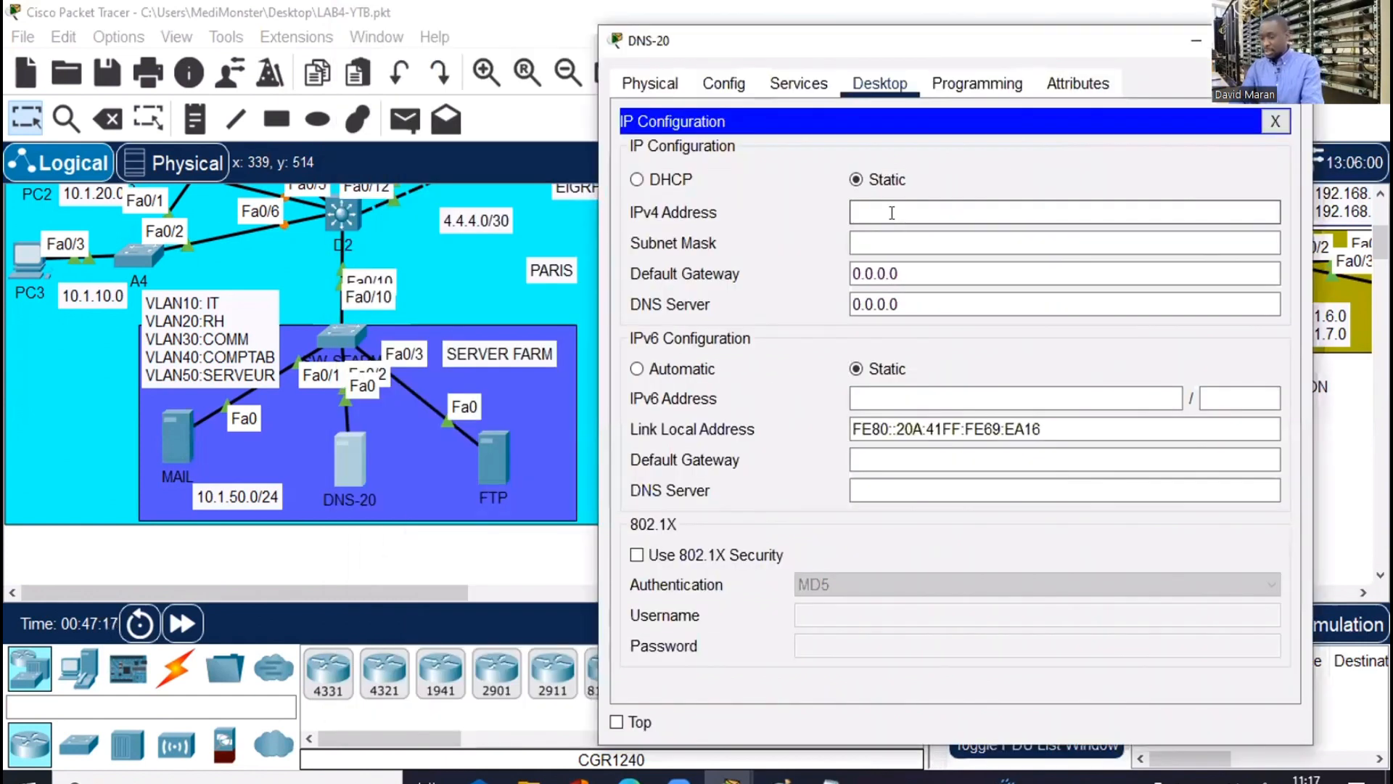
click(892, 213)
text(10.1.50.2)
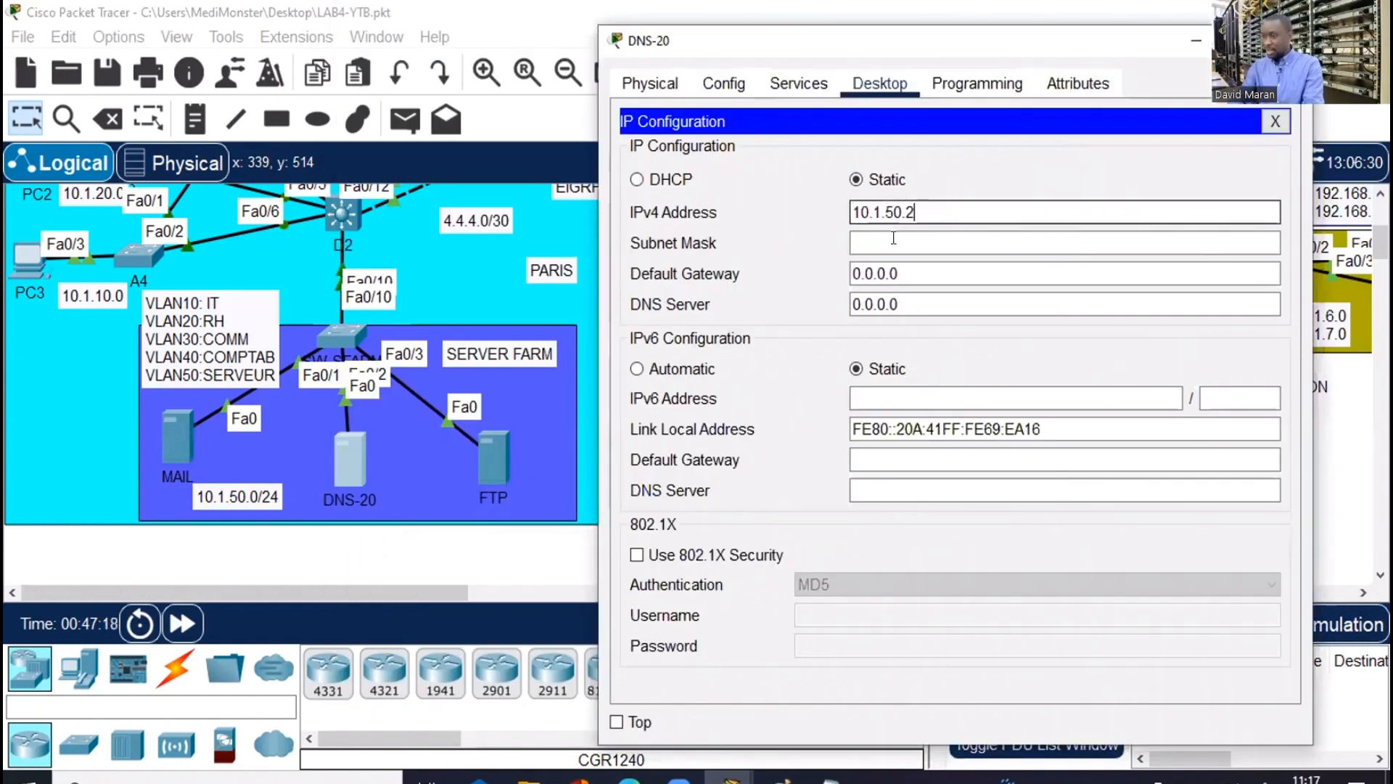
text(0)
click(863, 243)
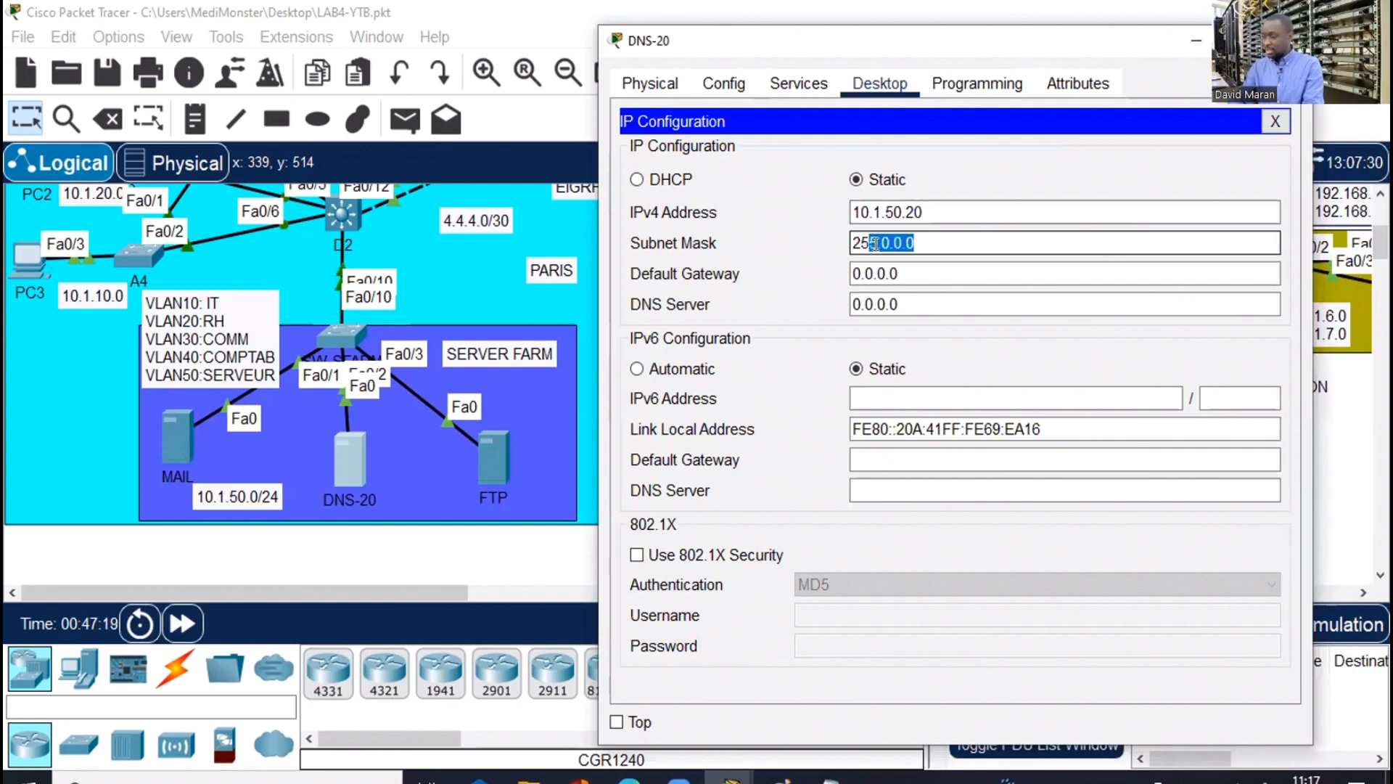
drag(876, 244, 878, 243)
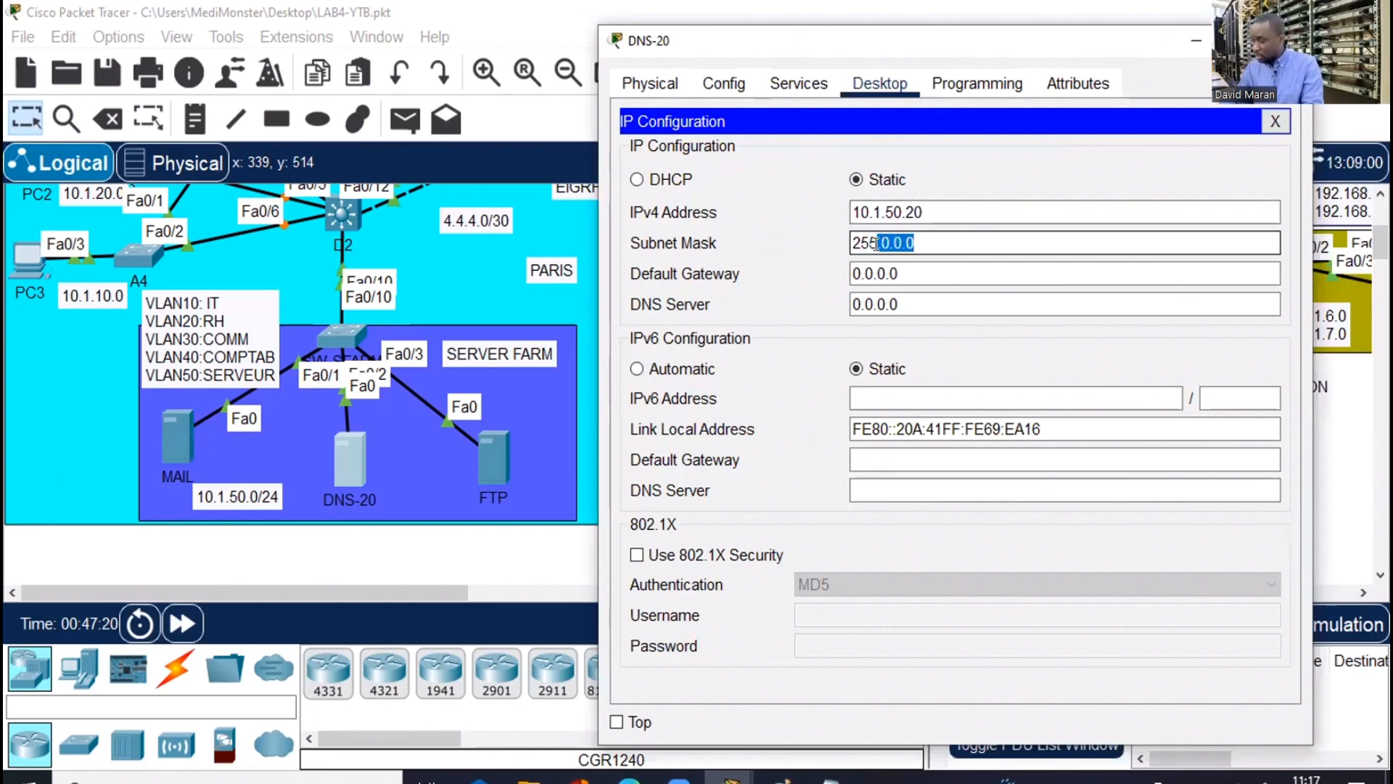
text(.255.255.0)
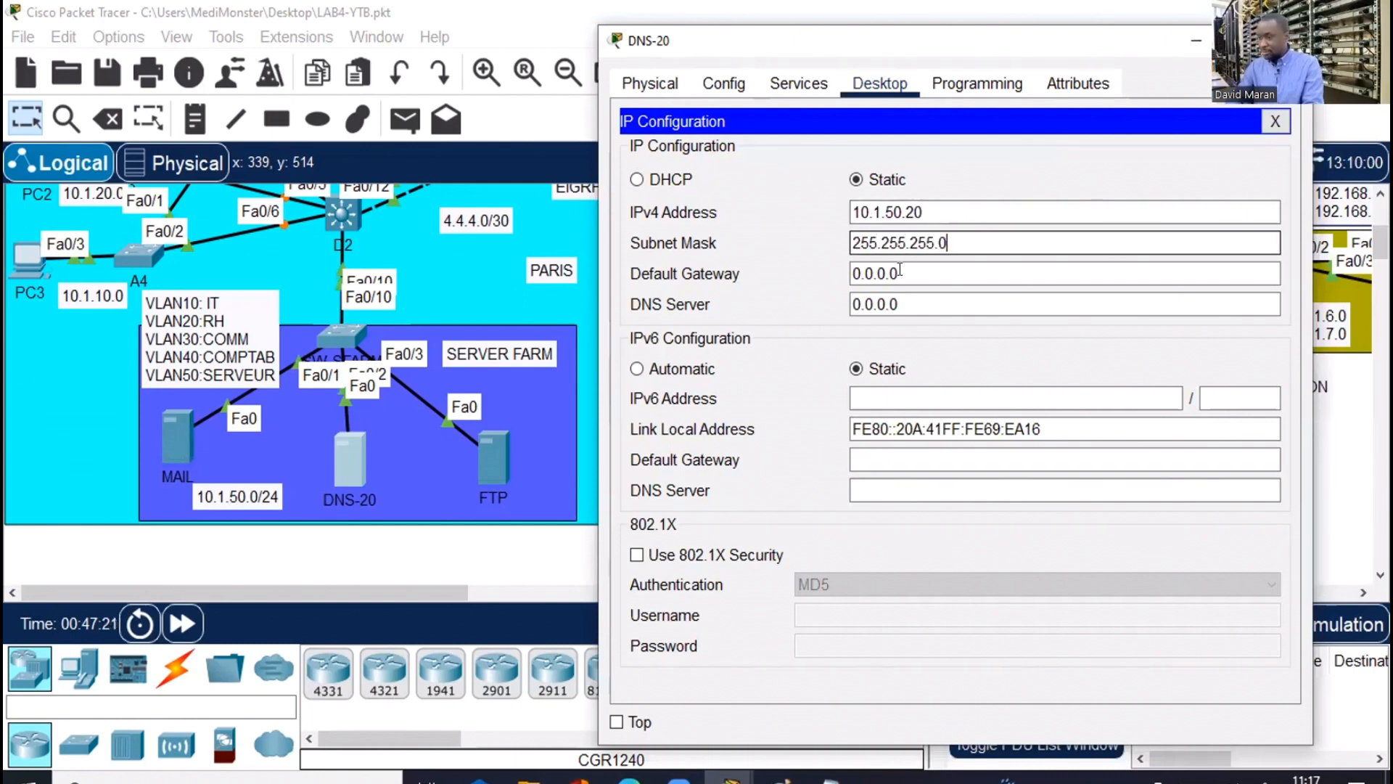
key(Tab)
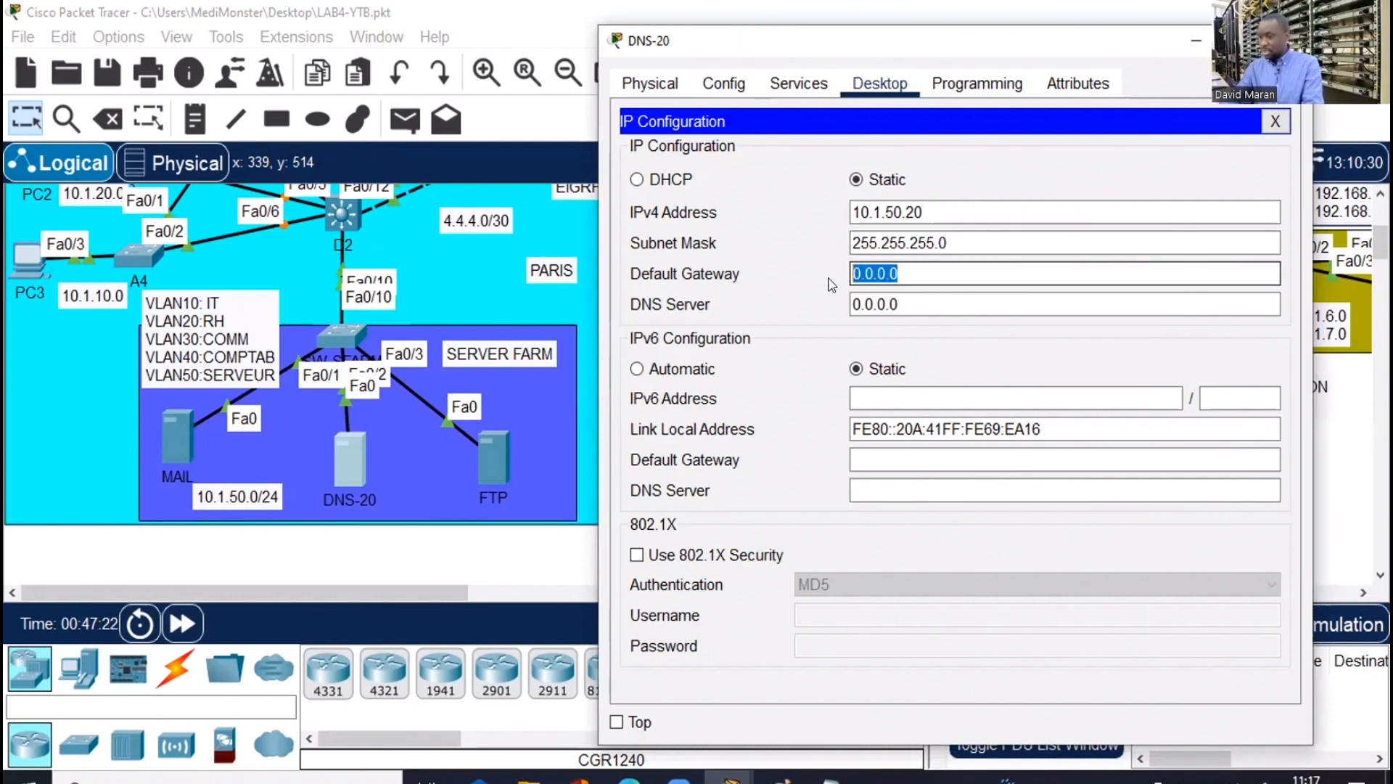
Set DNS-20's default gateway to 10.1.50.252 and DNS server to 10.1.50.20
key(End)
key(BackSpace)
key(BackSpace)
key(BackSpace)
key(BackSpace)
key(BackSpace)
key(BackSpace)
key(BackSpace)
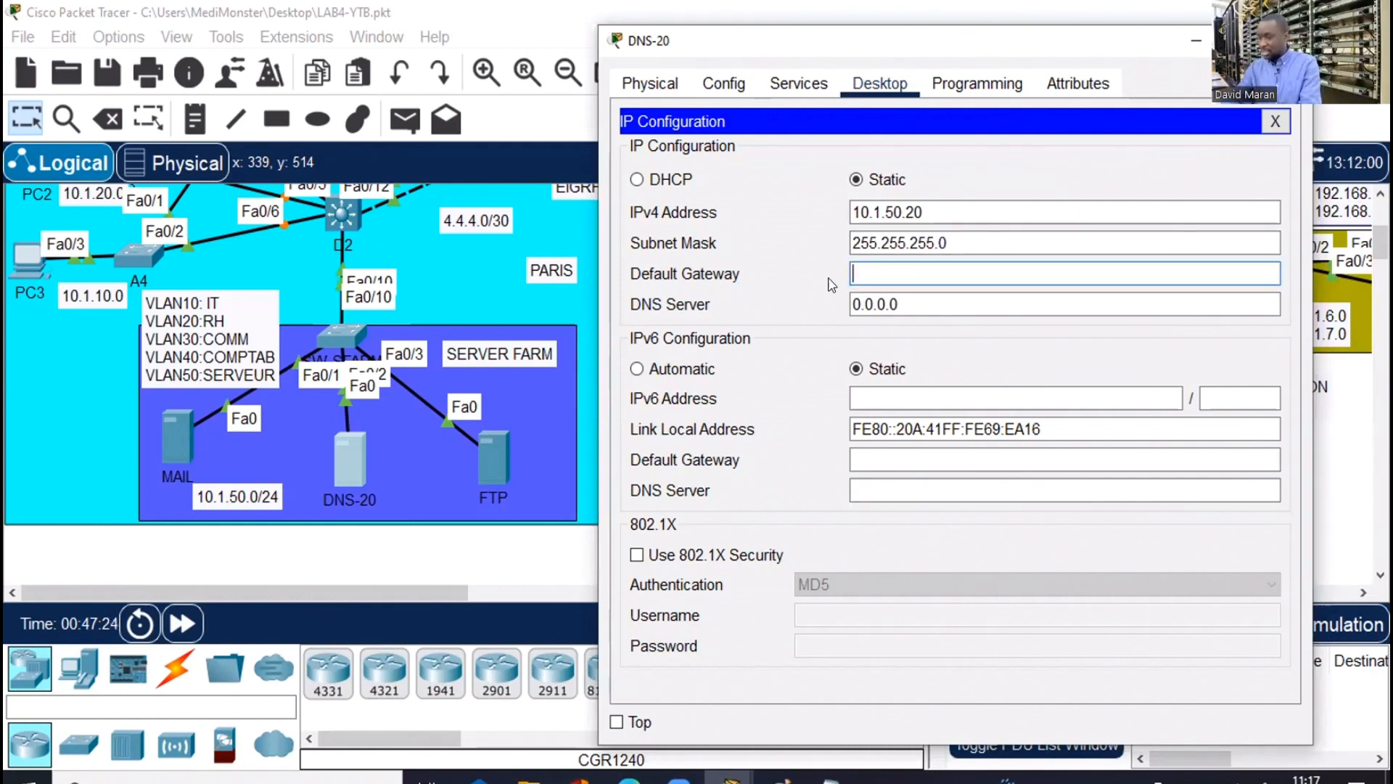
text(10.1.50.252)
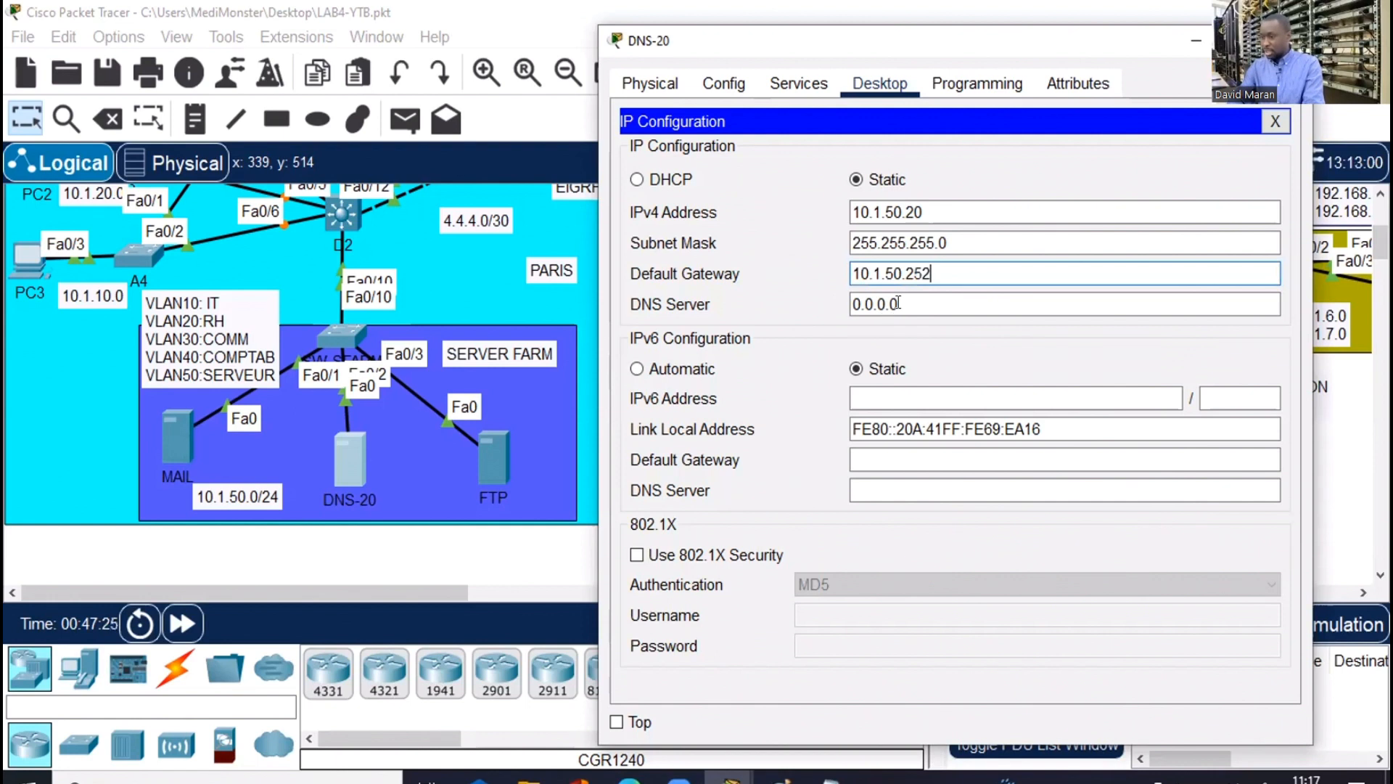
key(Tab)
key(ctrl+a)
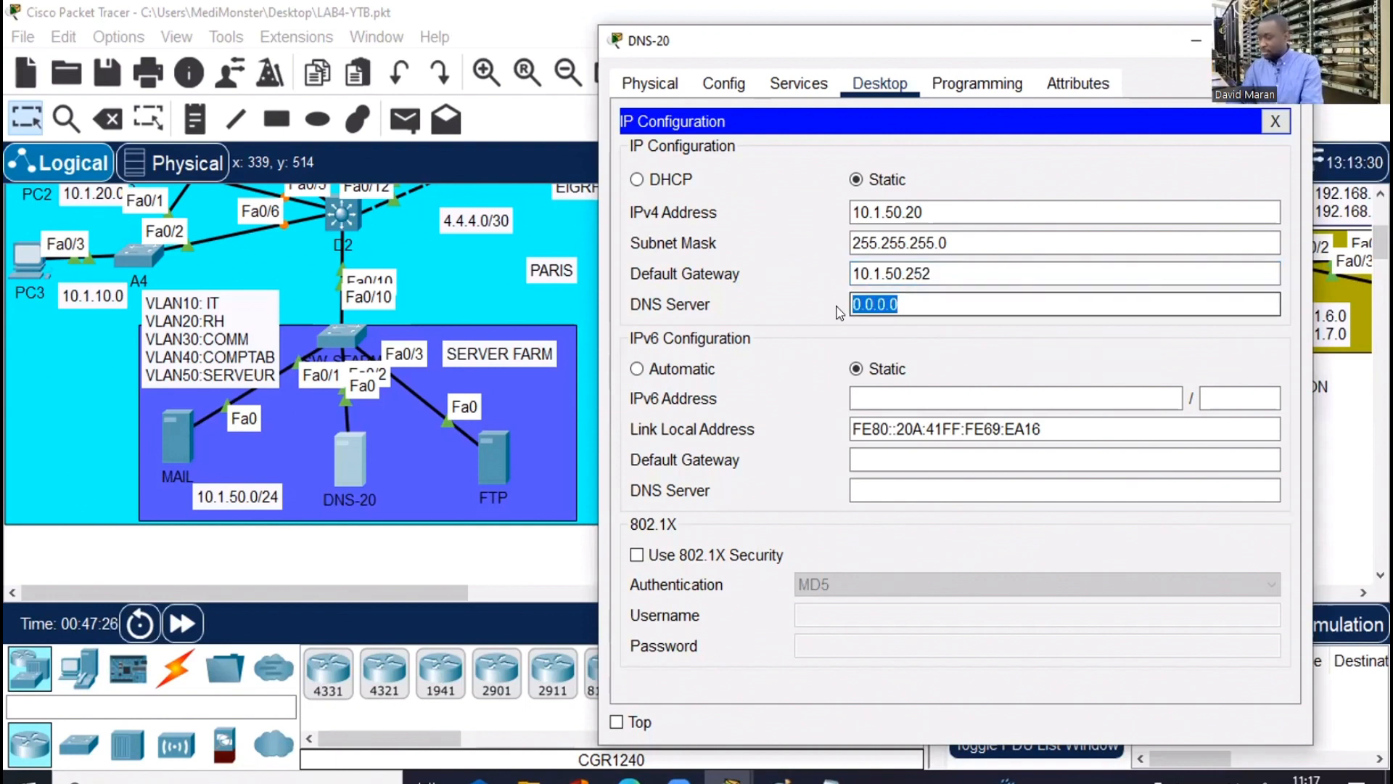
text(10.1.50.20)
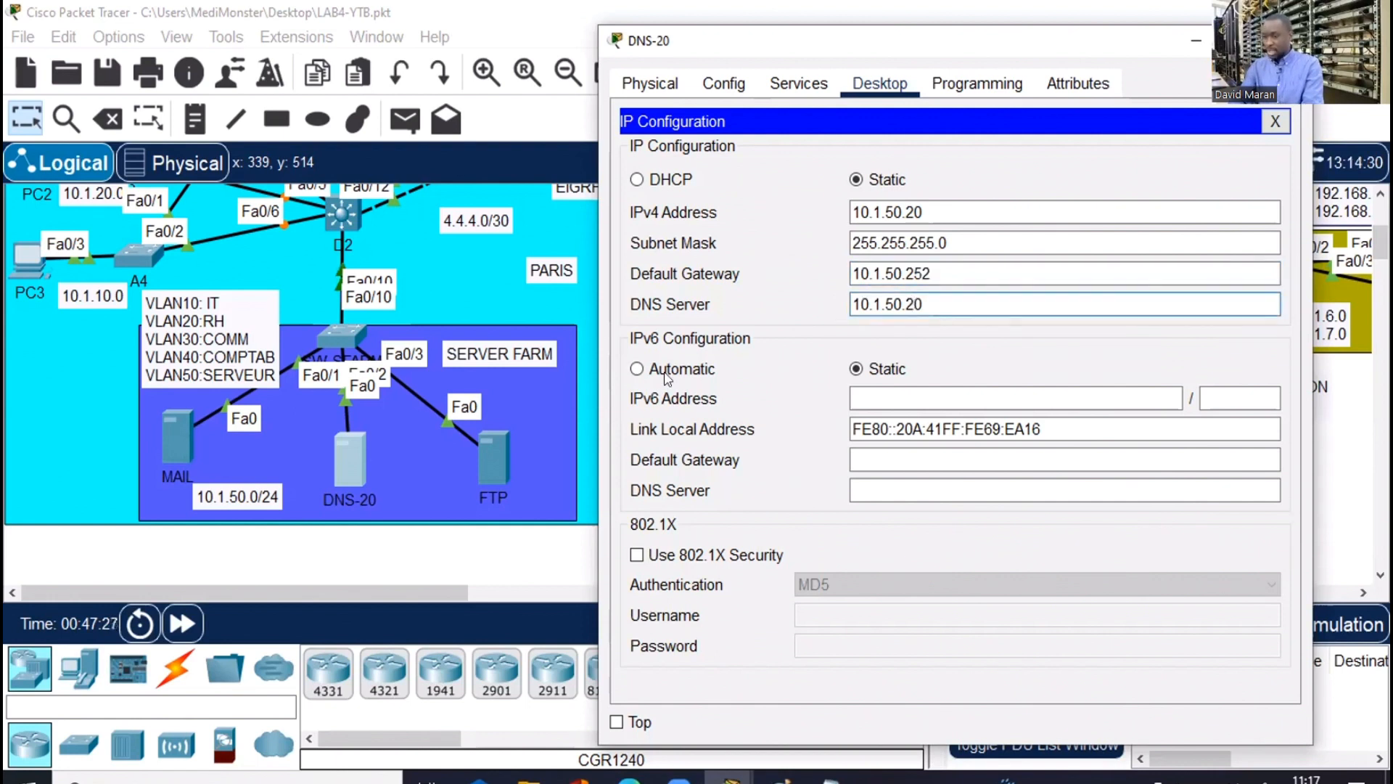
click(493, 447)
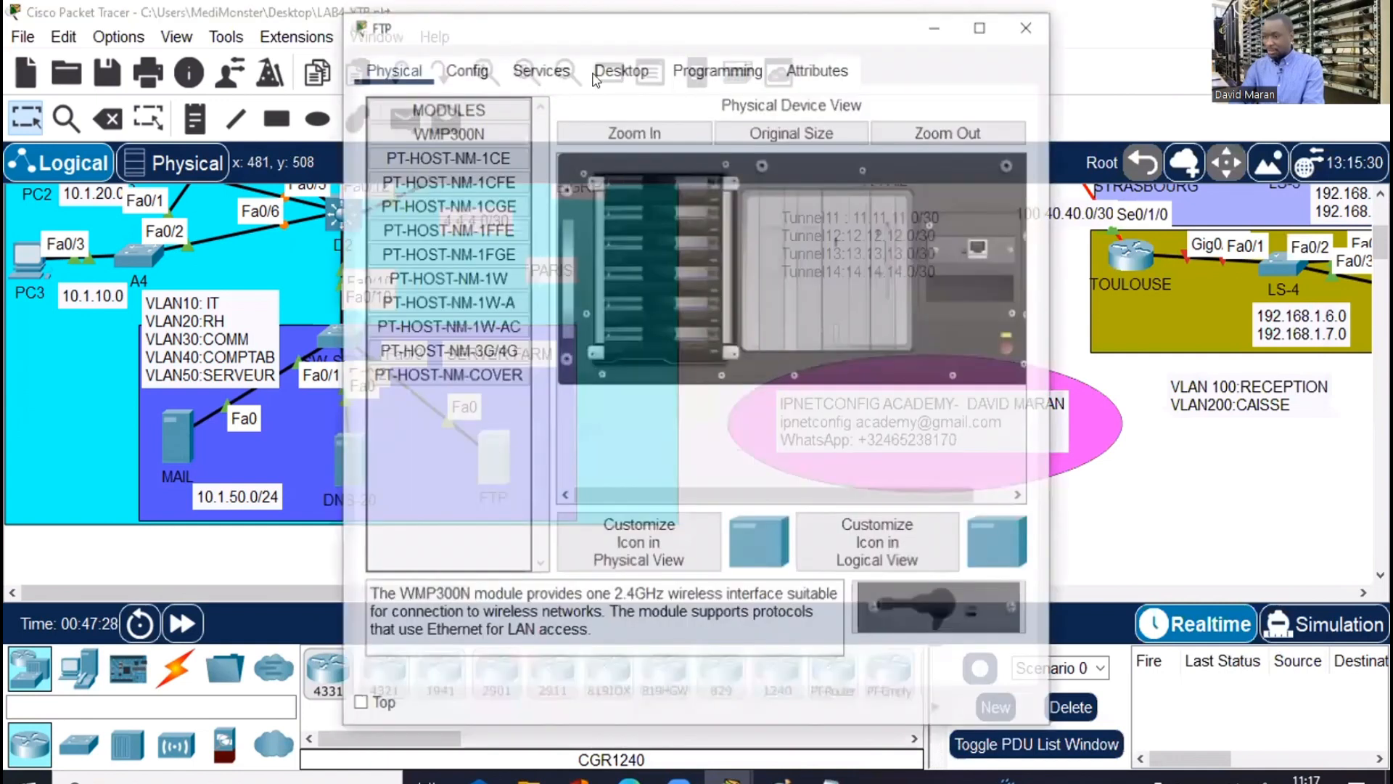
Give the FTP server IPv4 address 10.1.50.21 with mask 255.255.255.0
click(595, 76)
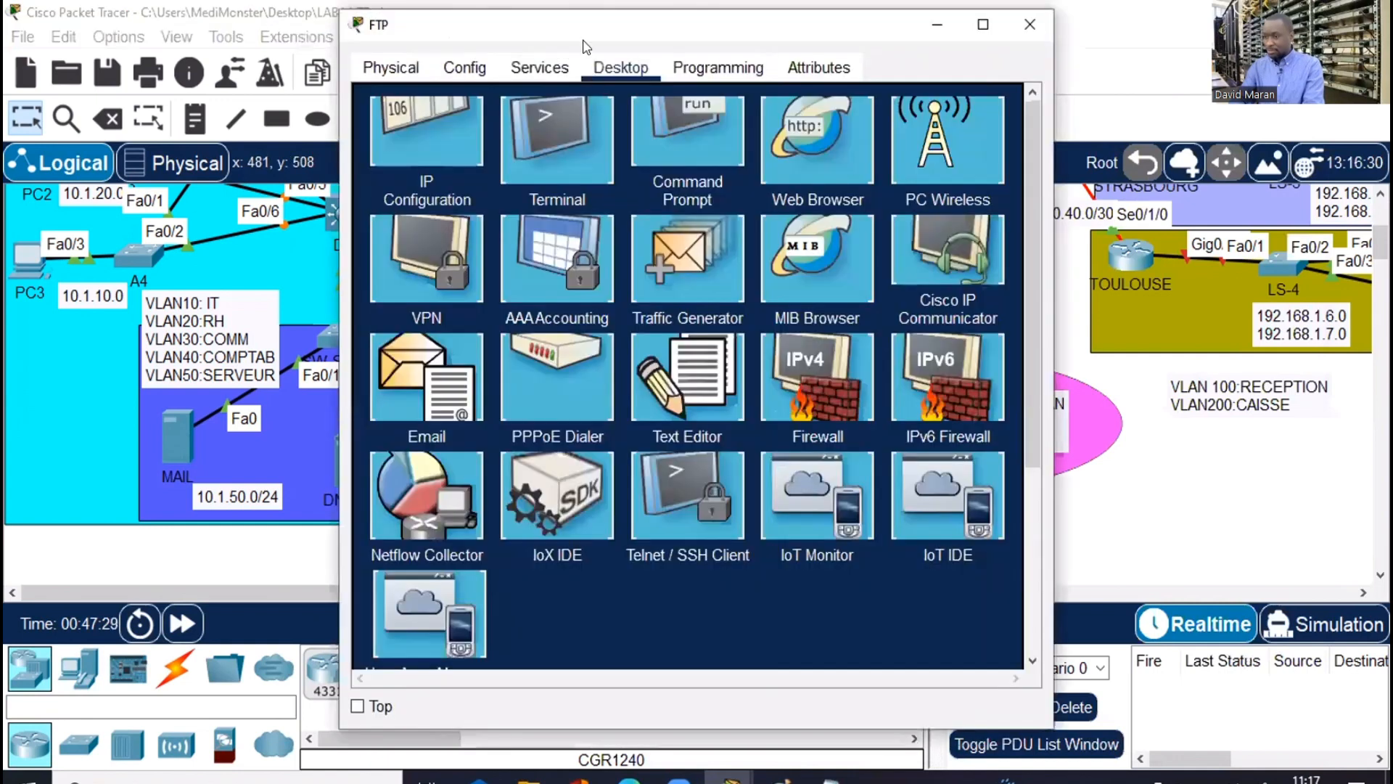
drag(581, 40, 851, 32)
click(696, 145)
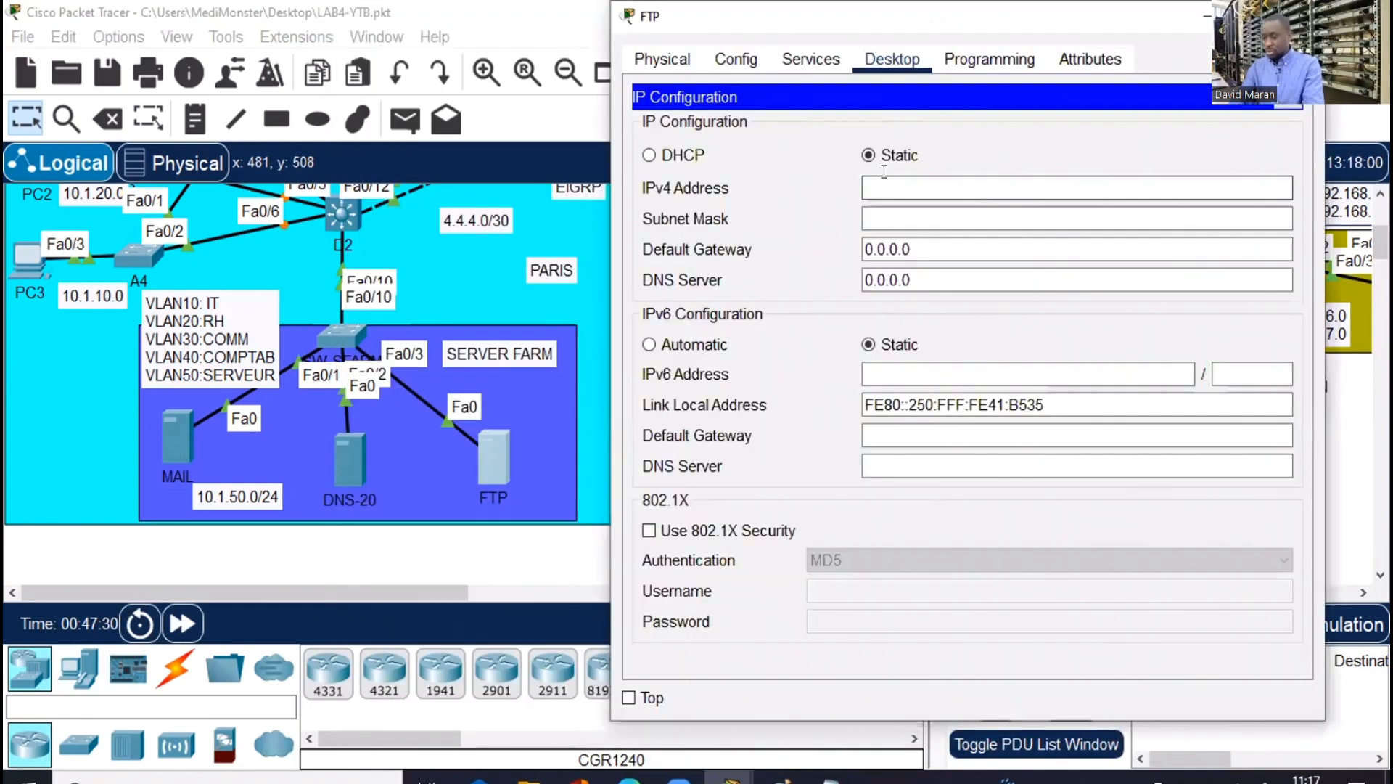
click(884, 174)
text(10.1.50.2)
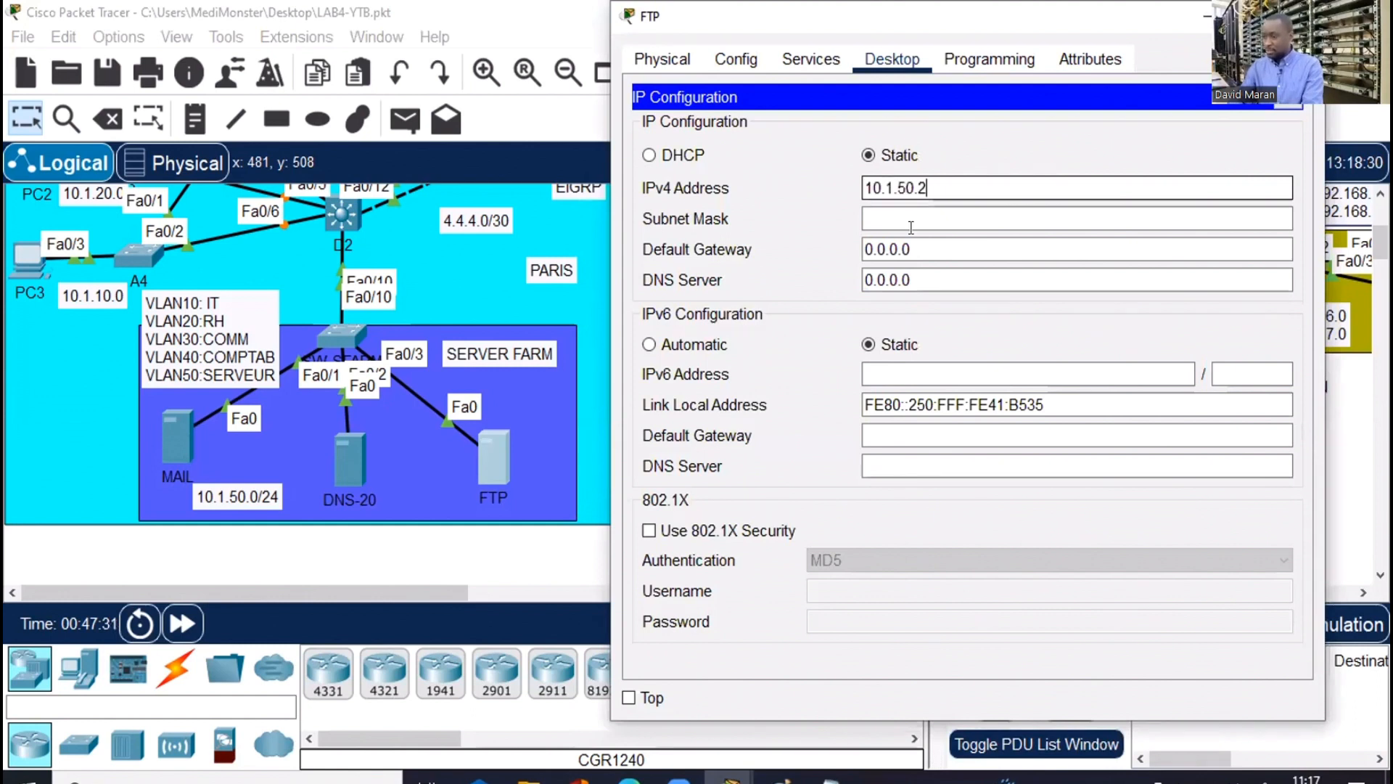
text(1)
click(896, 216)
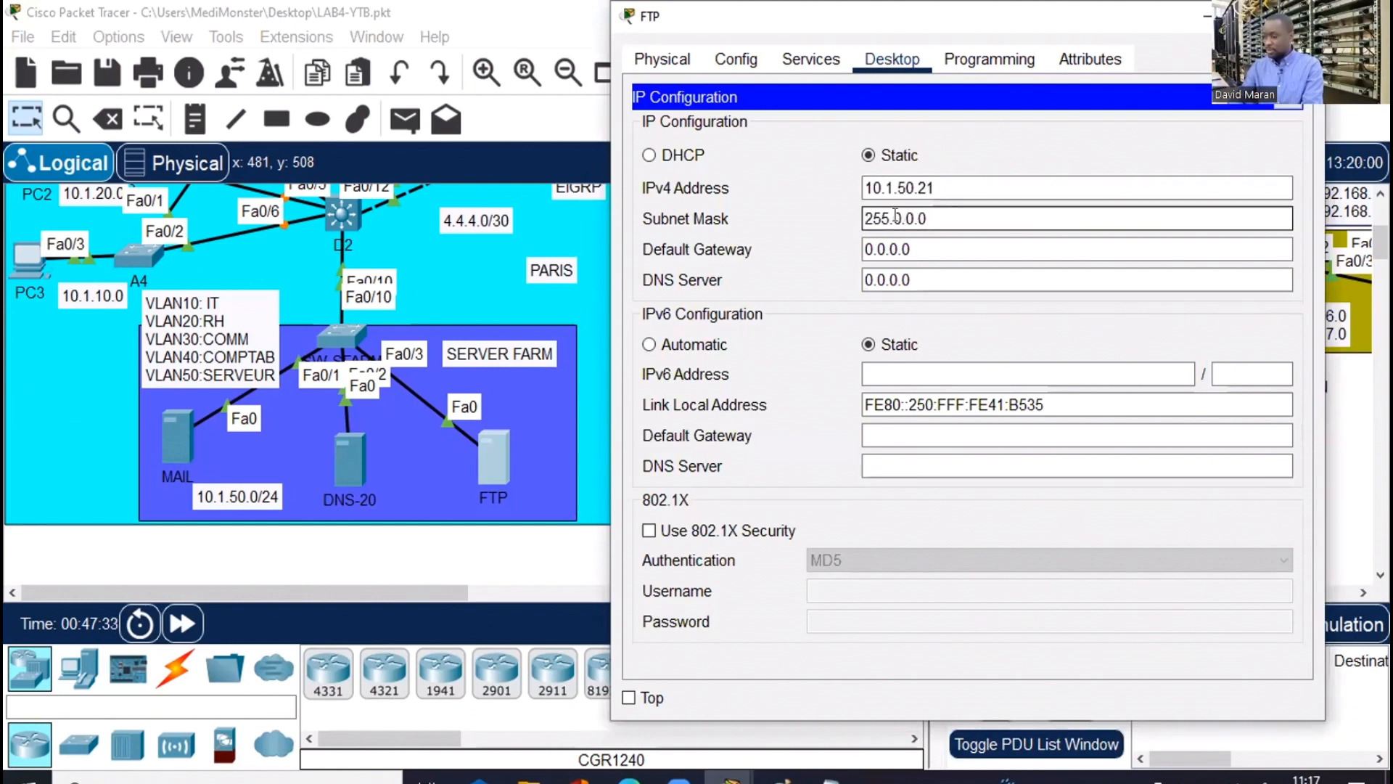
key(shift+End)
text(255.25)
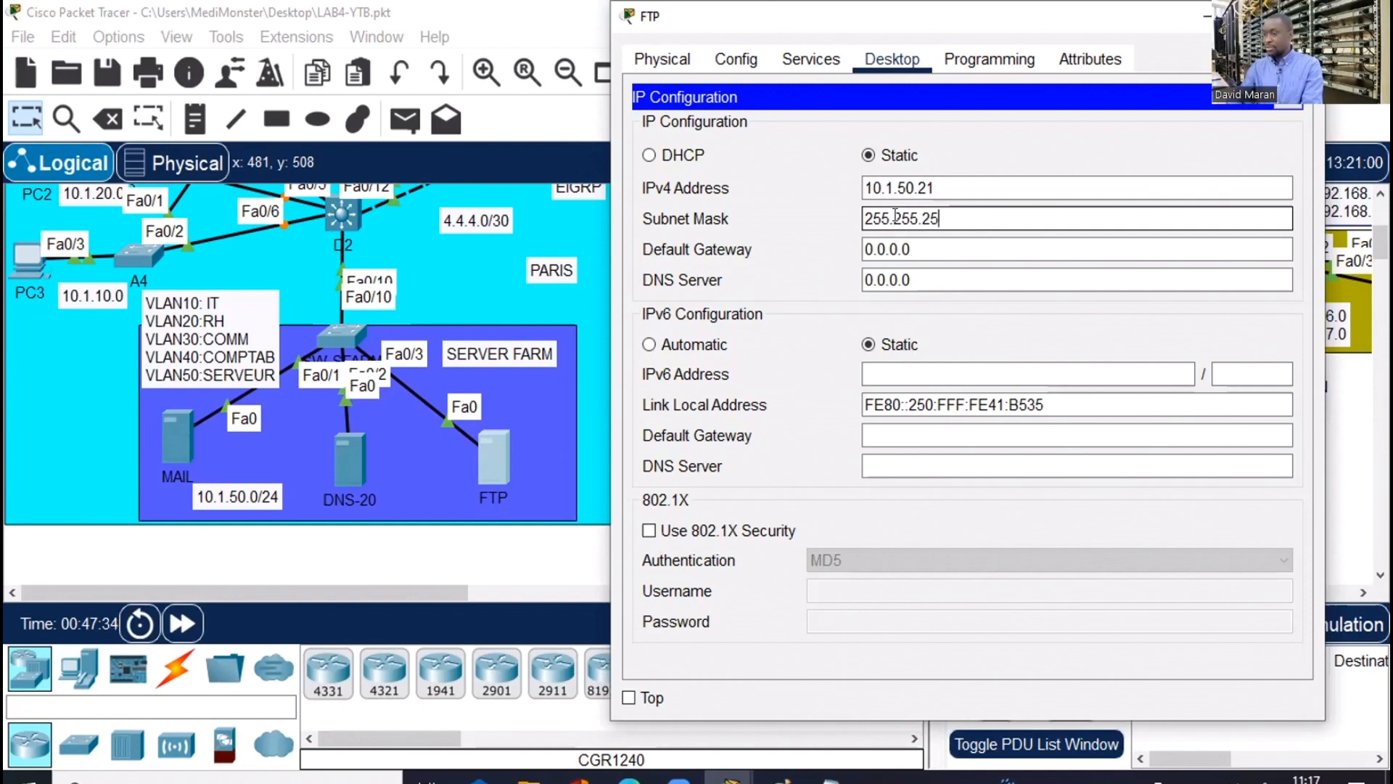
text(5.0)
key(Tab)
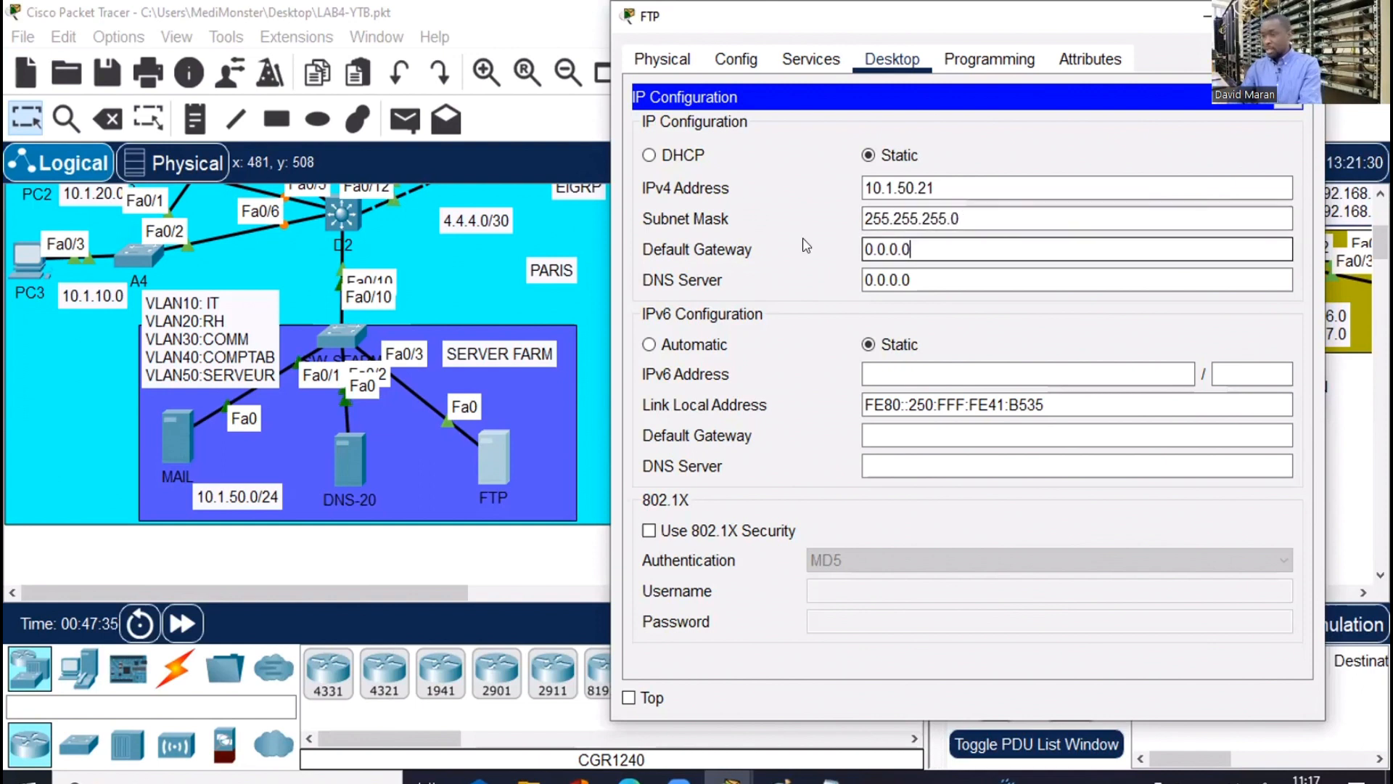
Set FTP's gateway to 10.1.50.252 and DNS to 10.1.50.20, then close its window
key(shift+Home)
text(10.1.50.225)
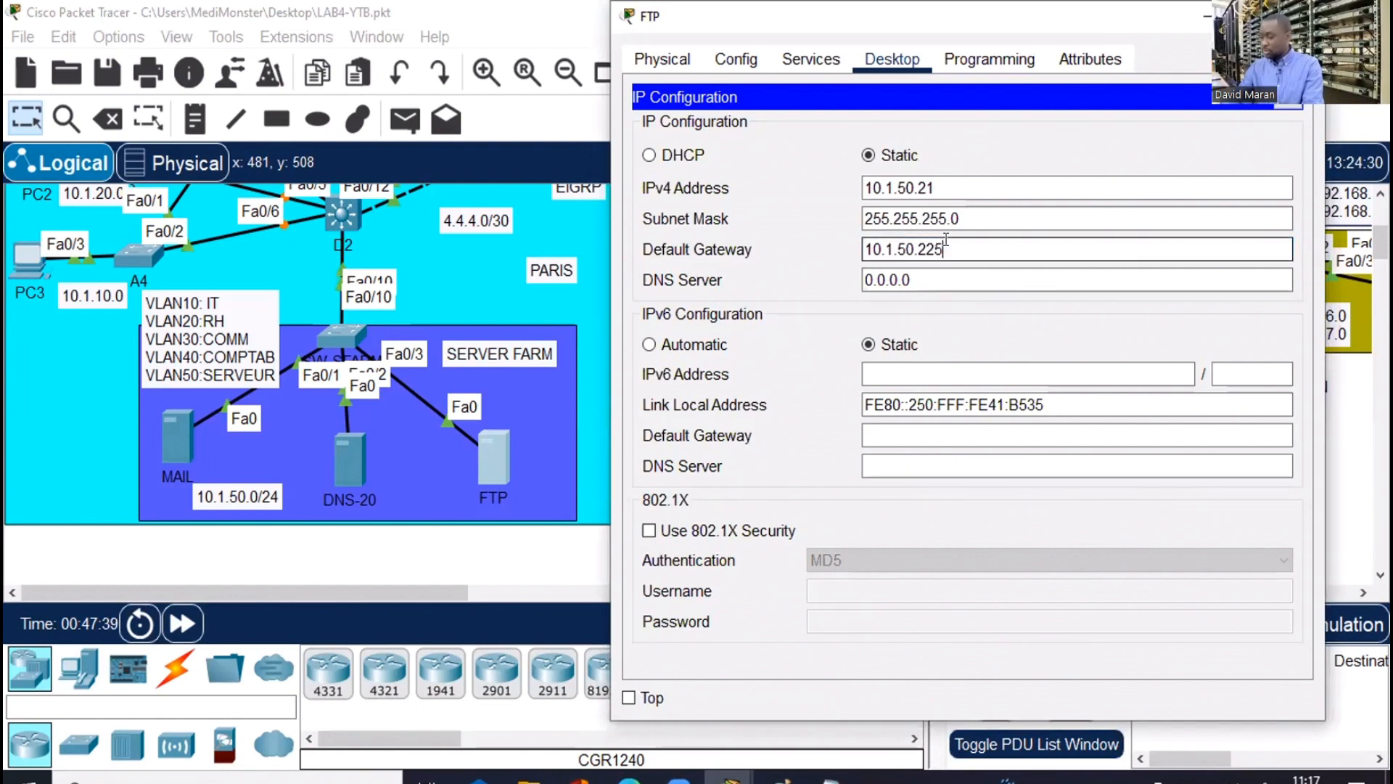
key(BackSpace)
key(BackSpace)
text(52)
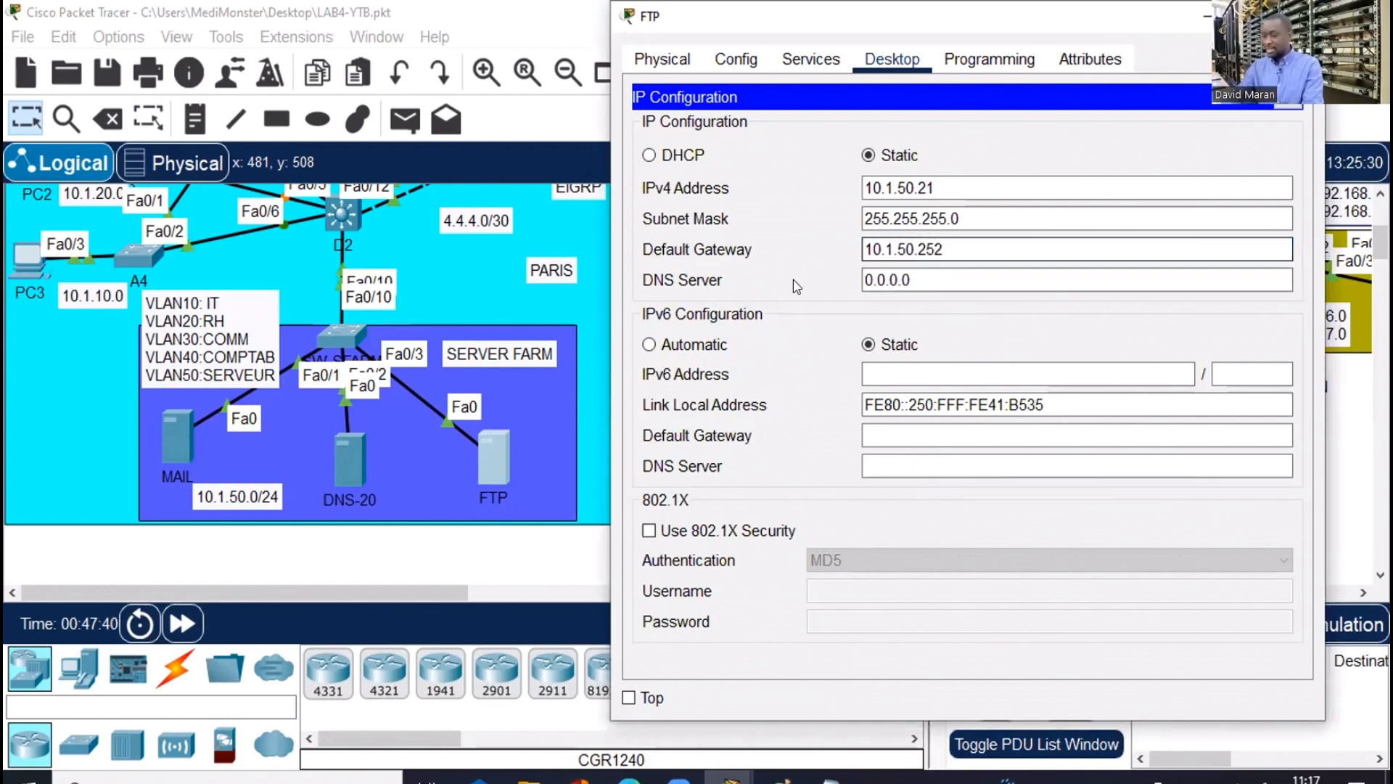
key(Tab)
text(10.1.50.2)
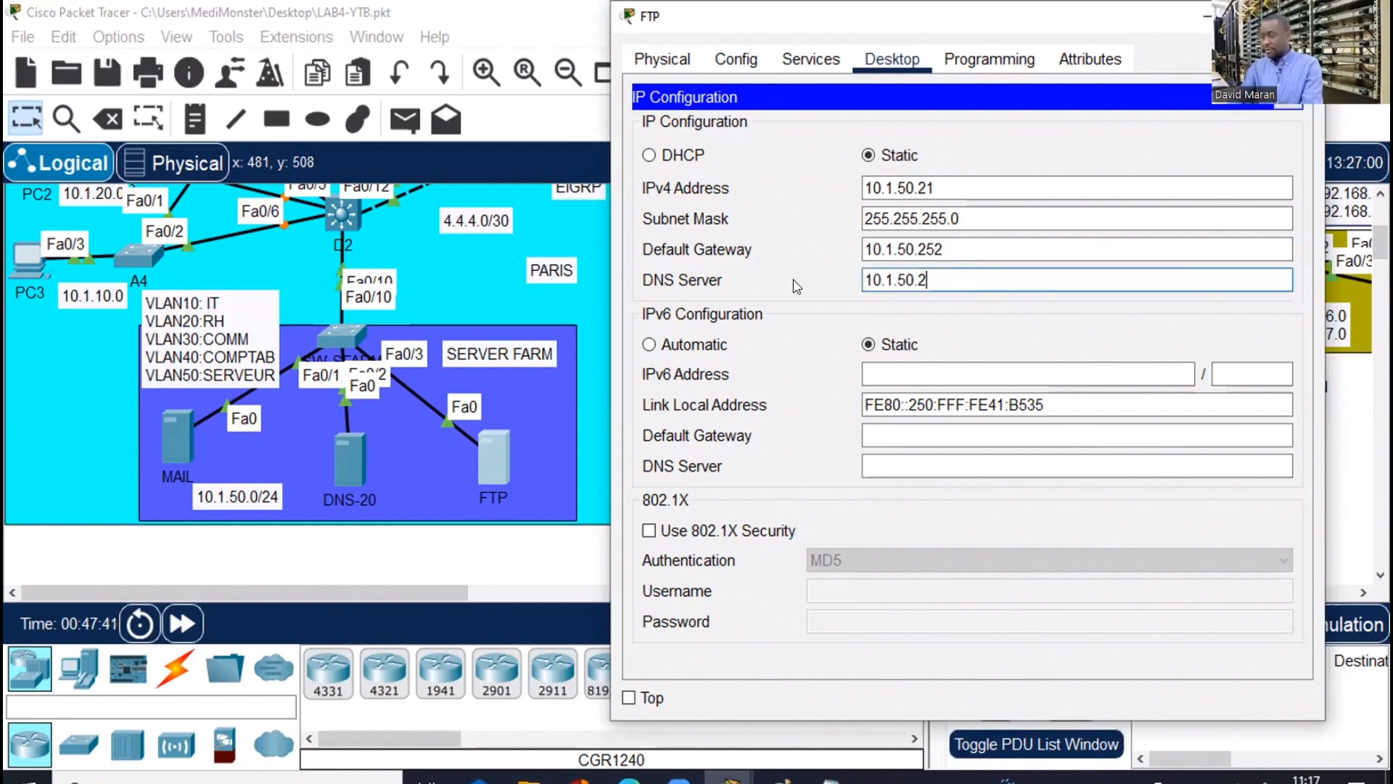
text(0)
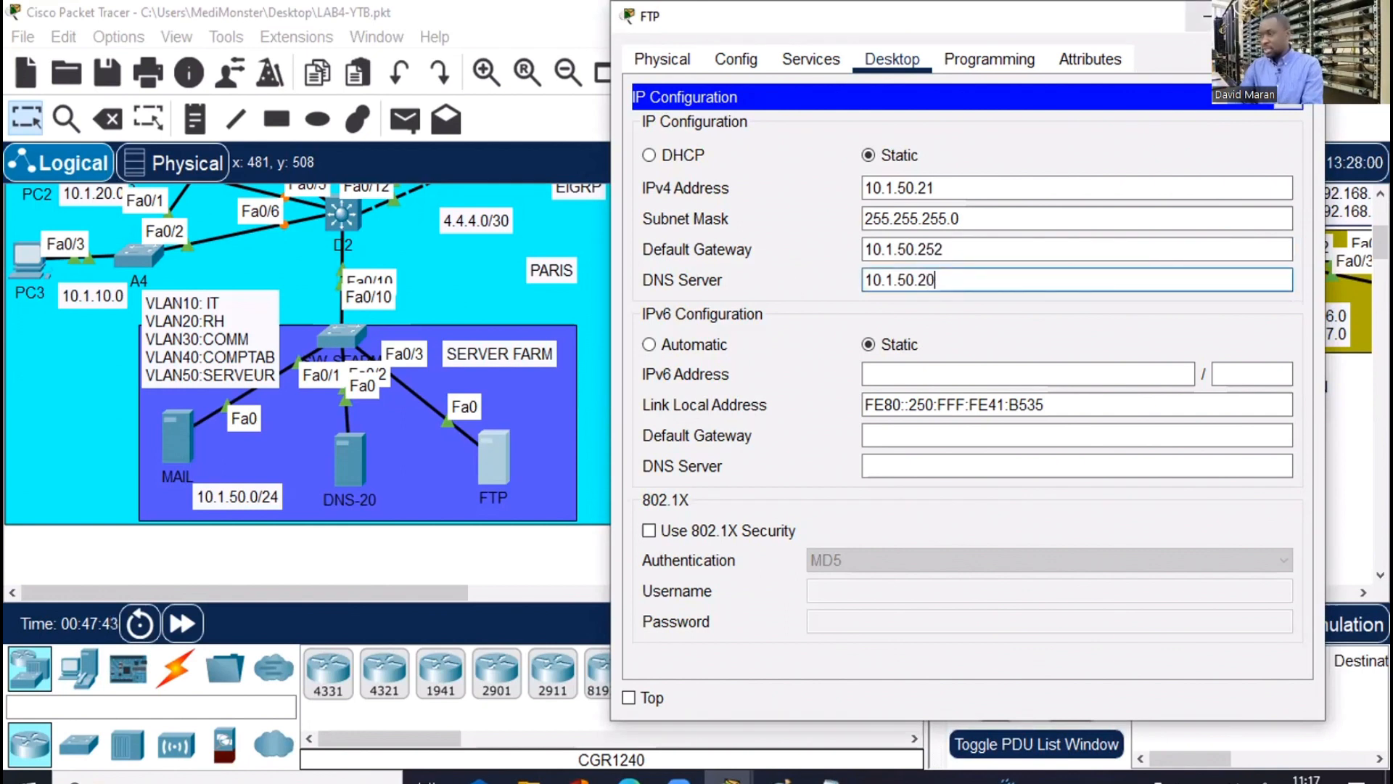
click(1337, 239)
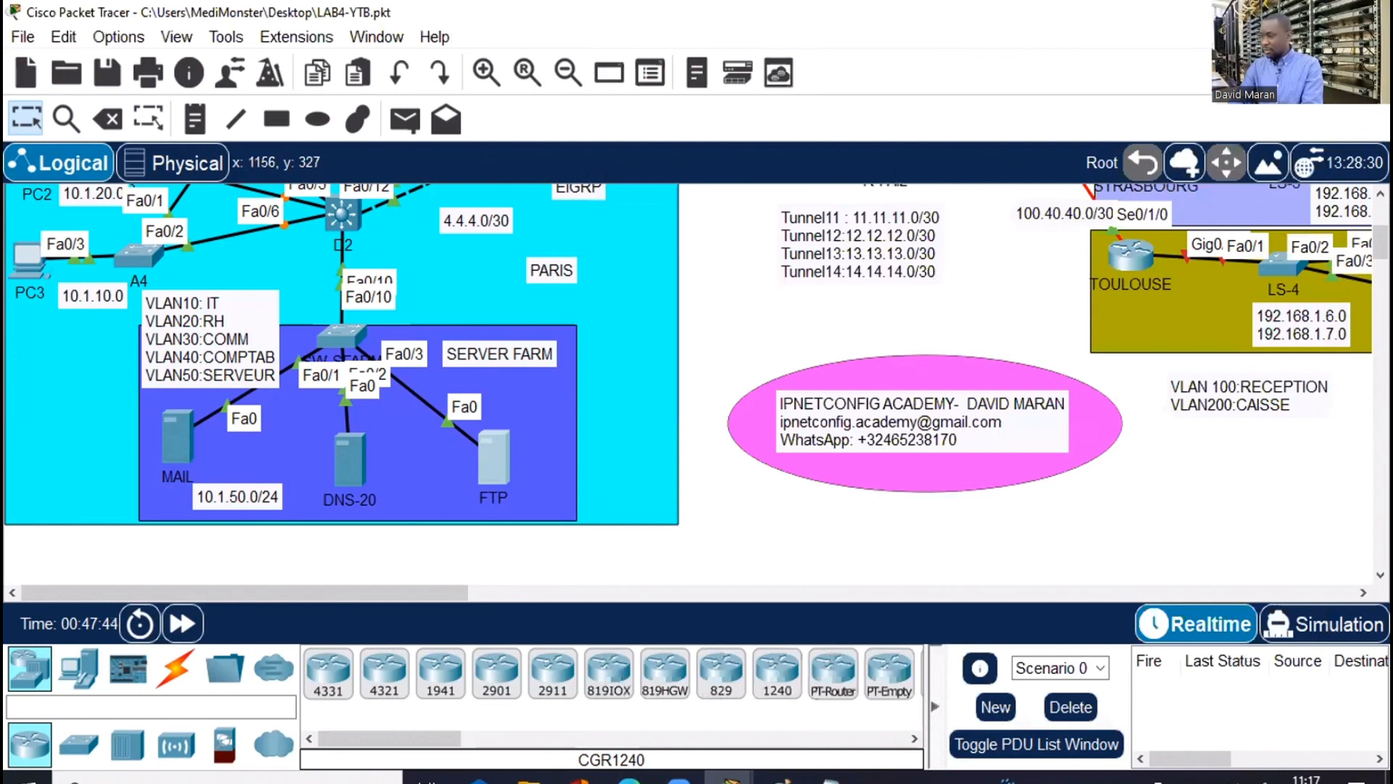
Scroll up to view core switches D1, D2, C1 and the provider routers
scroll(563, 405, up, 5)
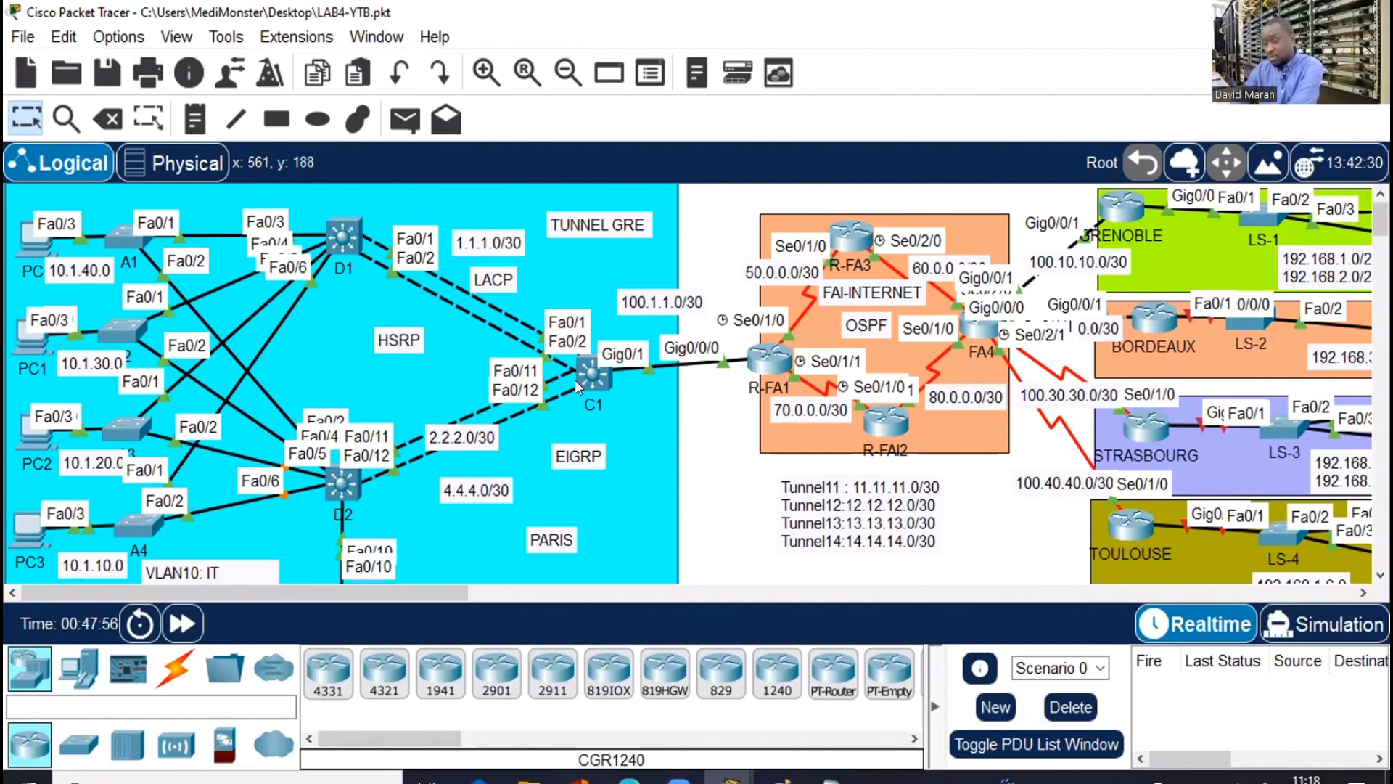
mouse_move(575, 380)
mouse_move(332, 493)
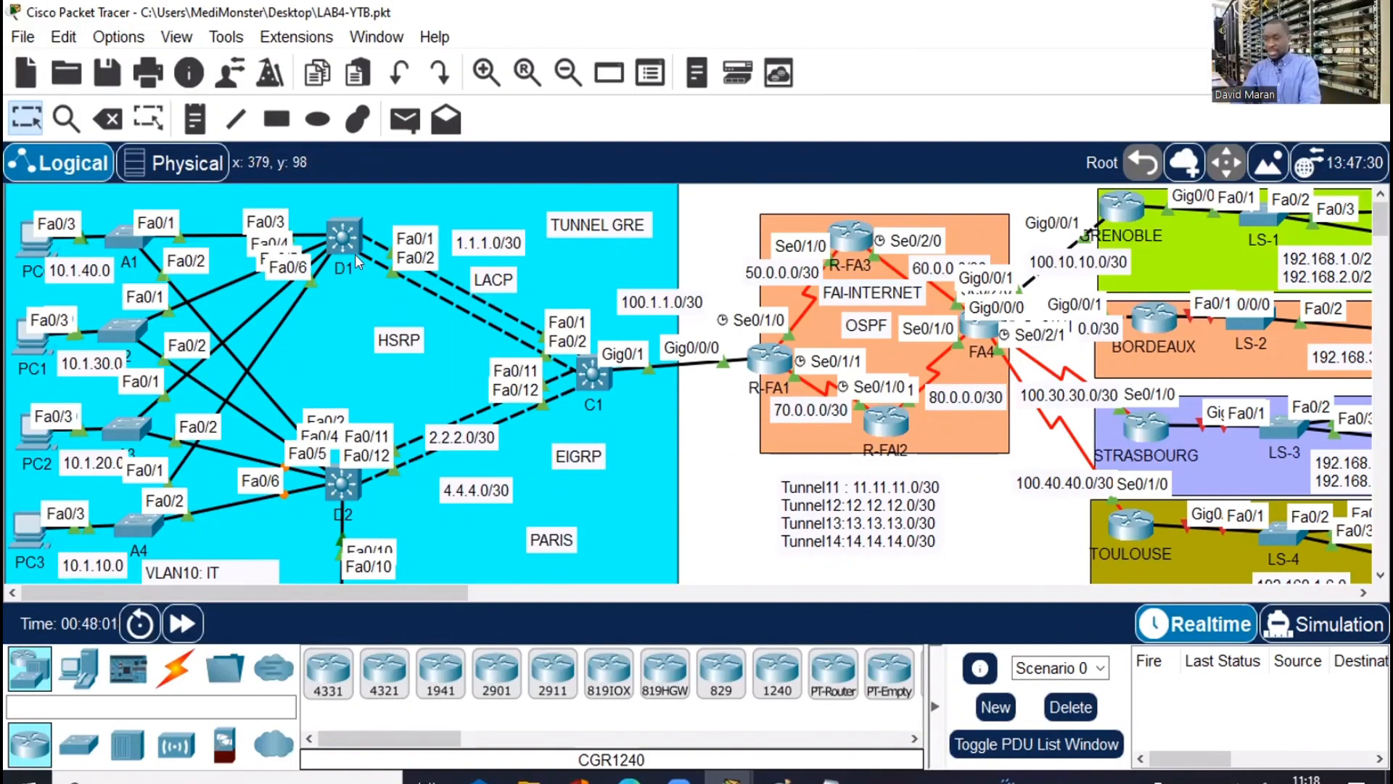
On D1, run 'do sh ip int br | e una': Port-channel1 1.1.1.1, VLANs 10–50 at .254
click(338, 239)
click(961, 48)
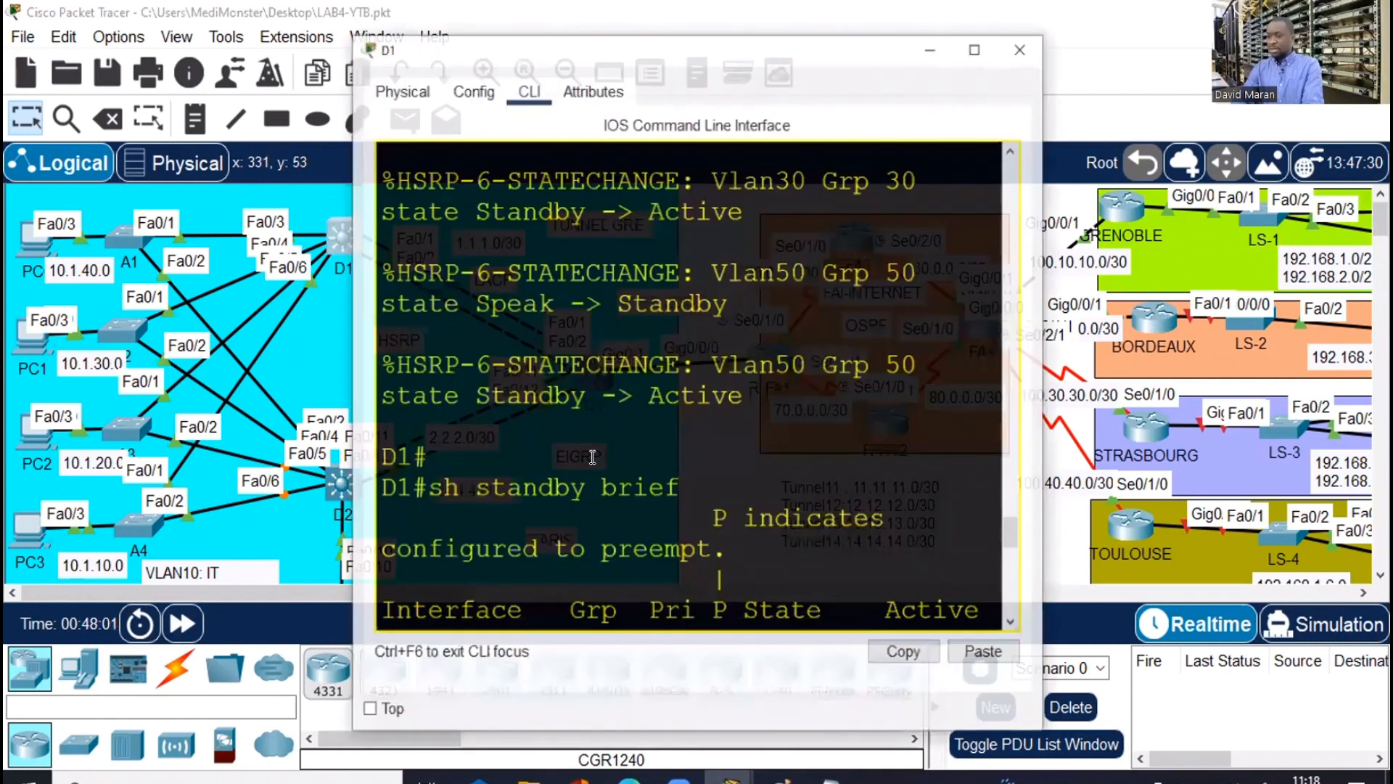
key(Return)
key(Return)
key(Return)
key(Return)
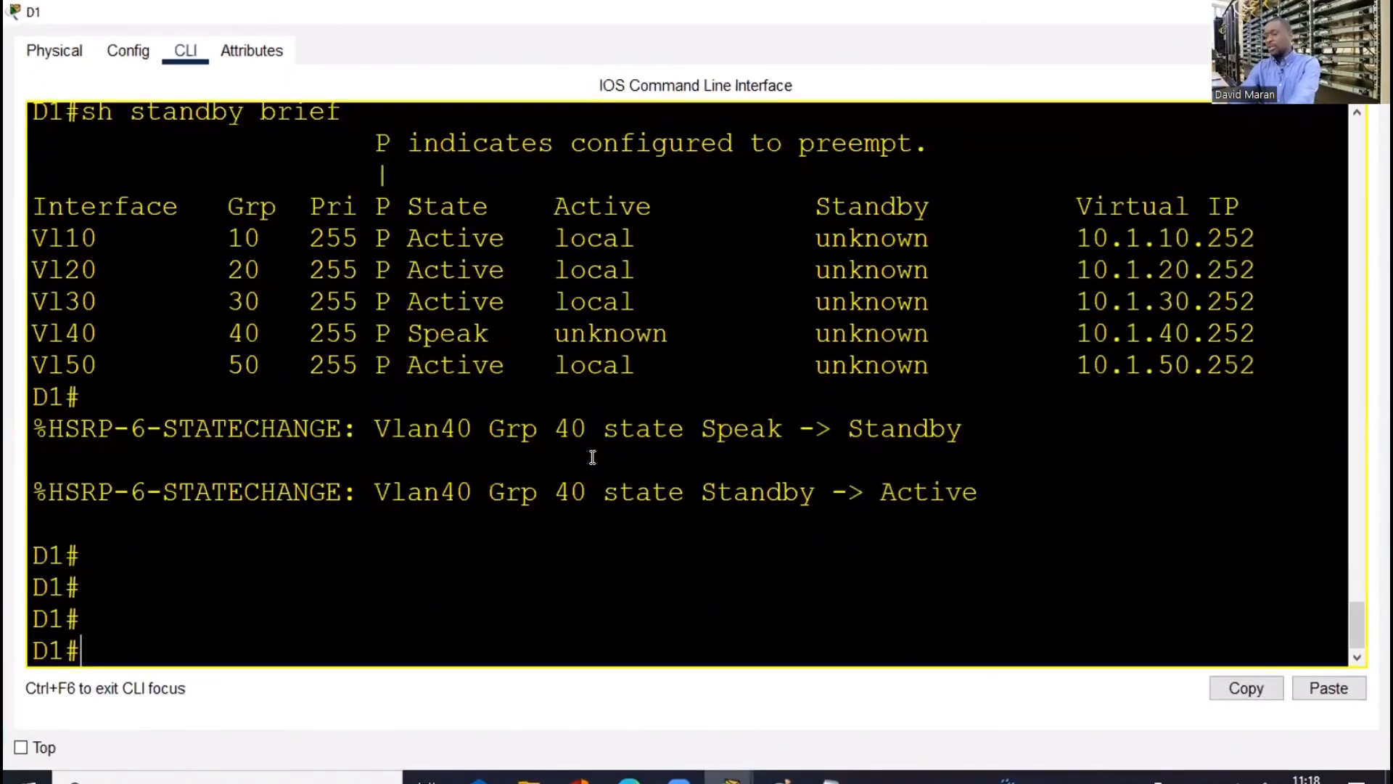
key(Return)
text(conf t)
key(Return)
key(Return)
key(Return)
key(Return)
key(Return)
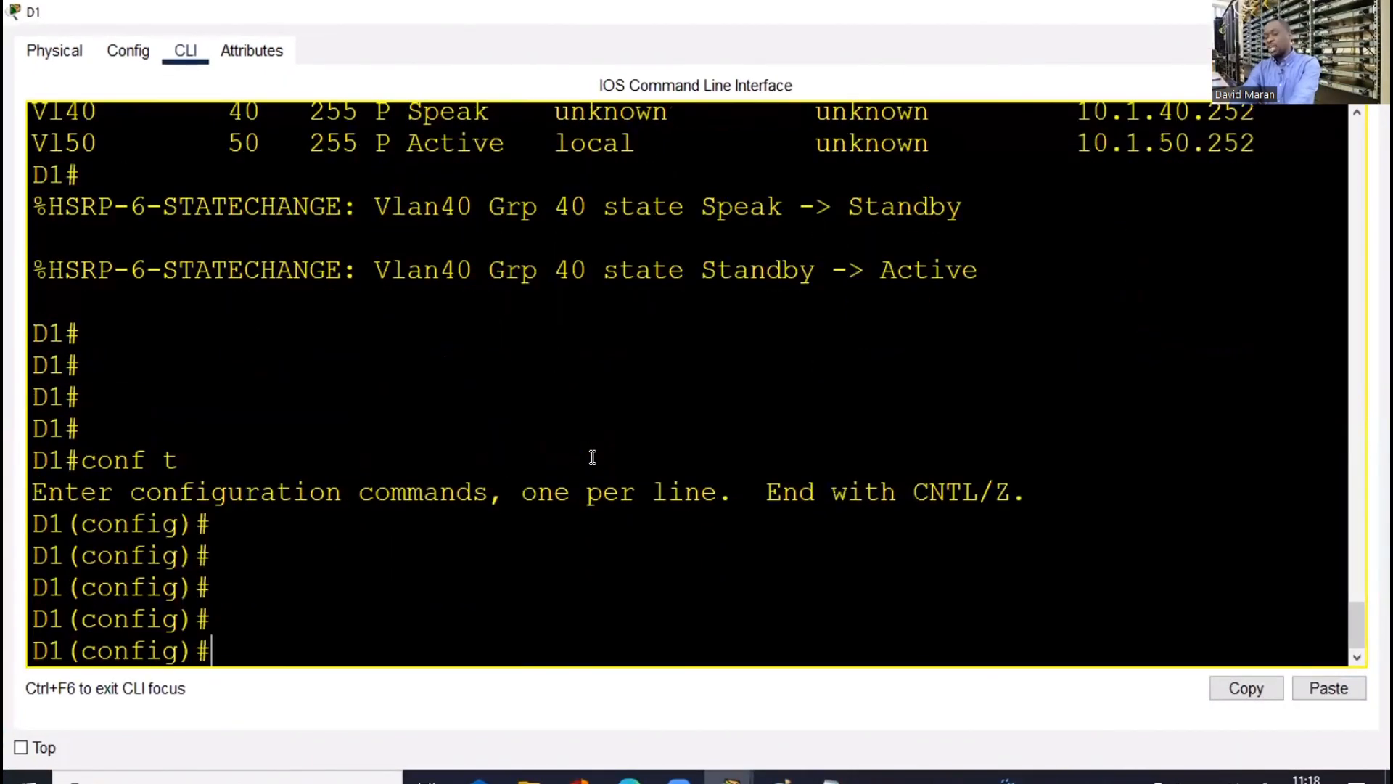
key(Return)
key(Return)
key(Return)
key(Return)
key(Return)
key(Return)
key(Return)
text(rp)
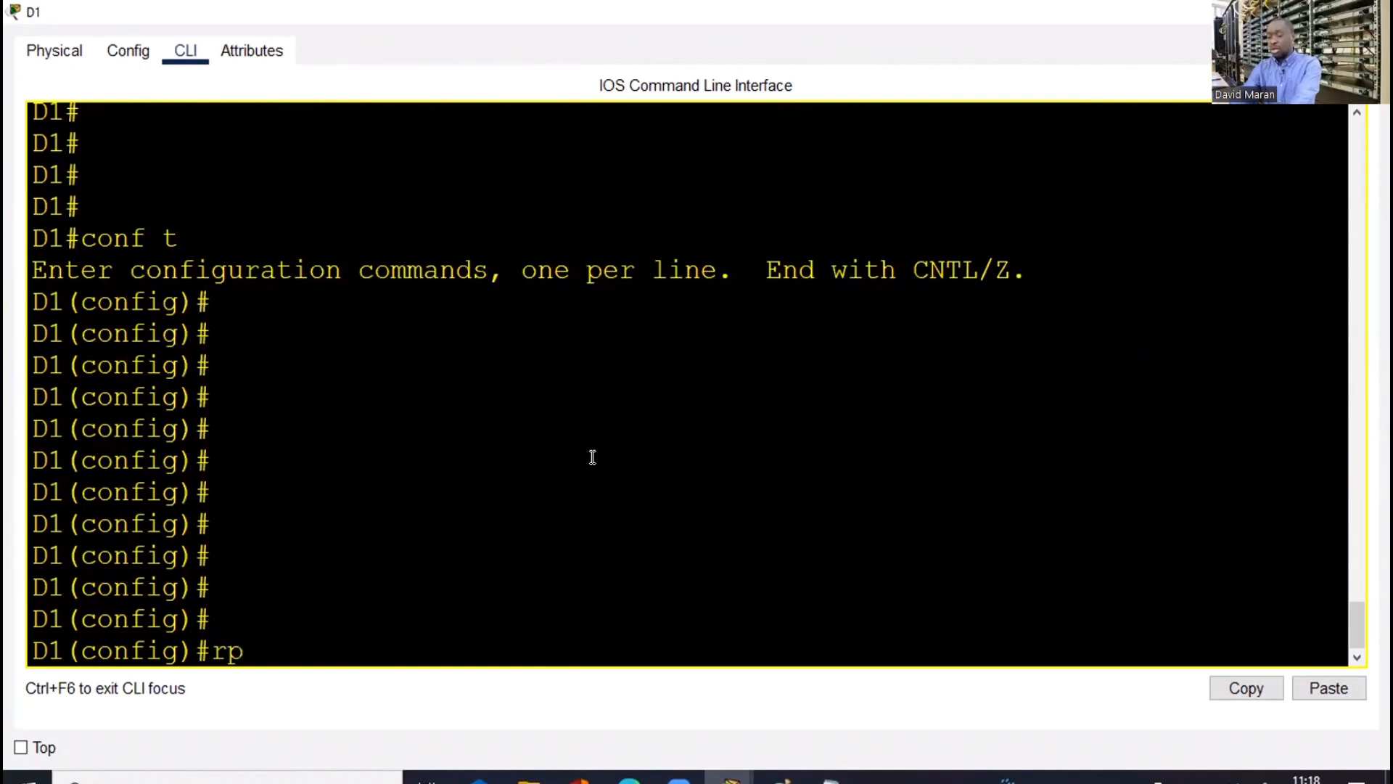
key(BackSpace)
key(BackSpace)
text(do sh)
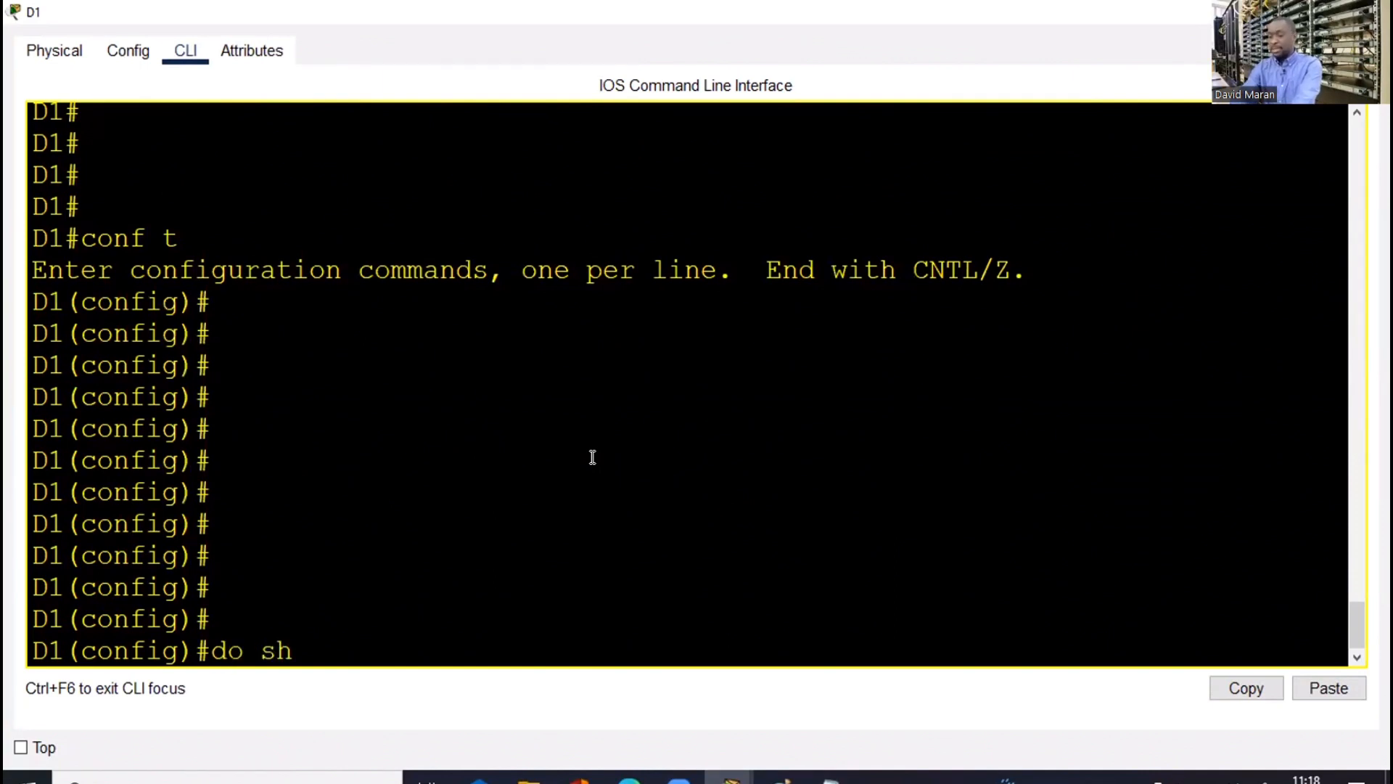
text( ip int)
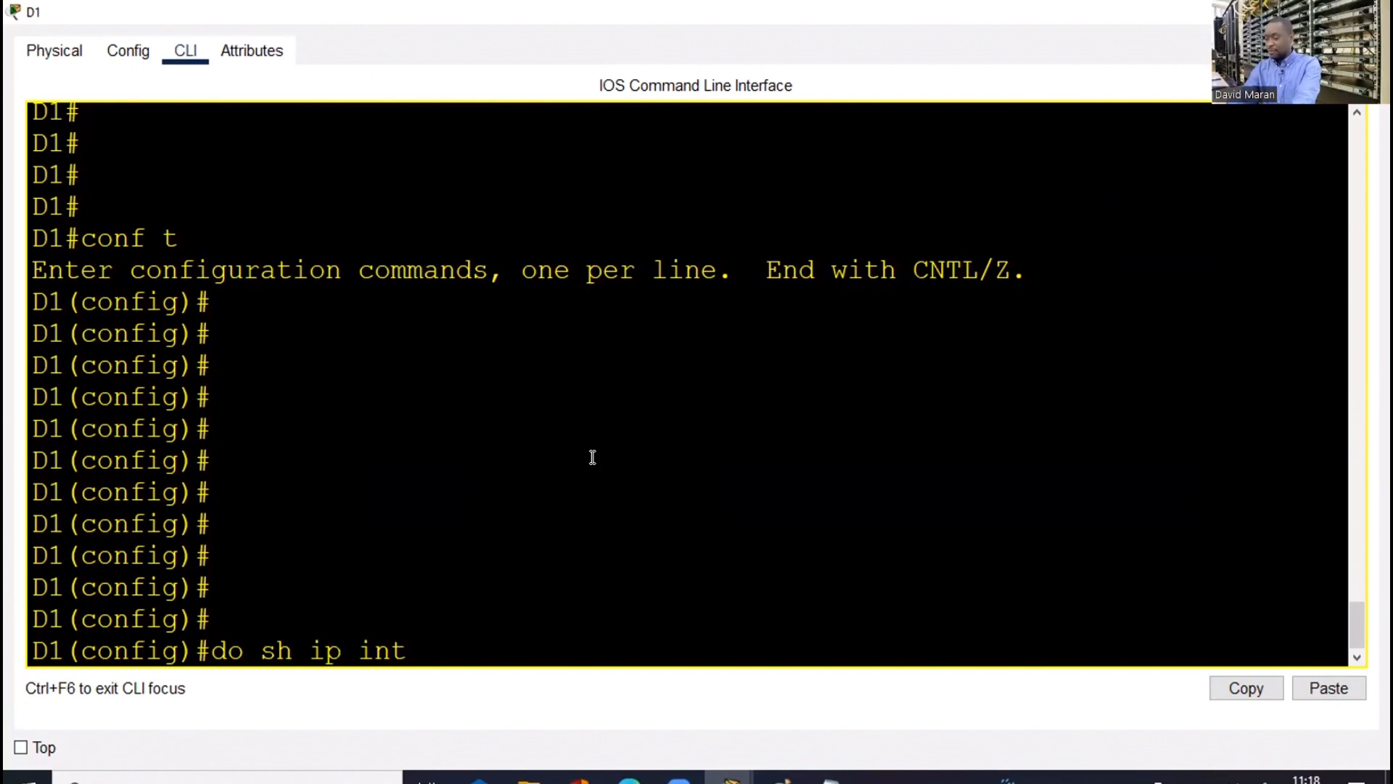
text( br | e u)
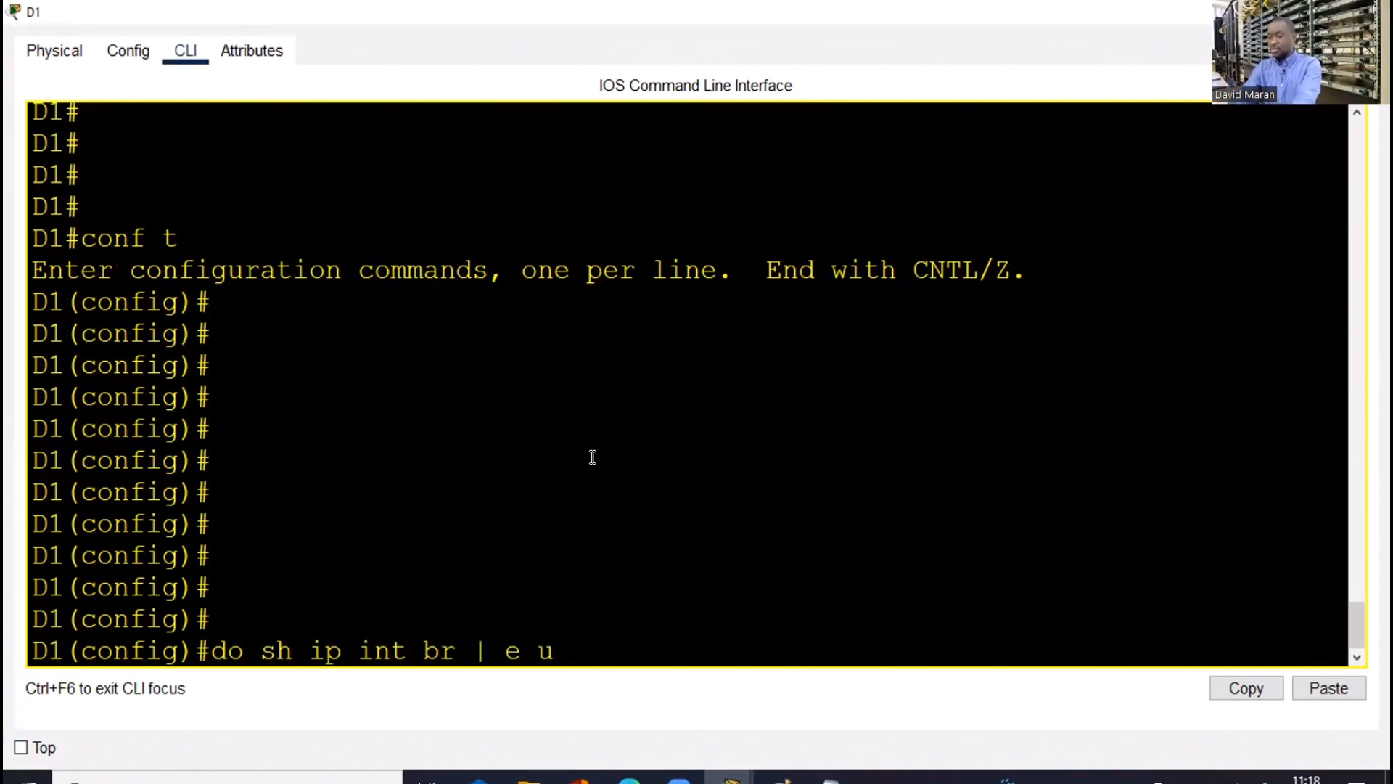
text(na)
key(Return)
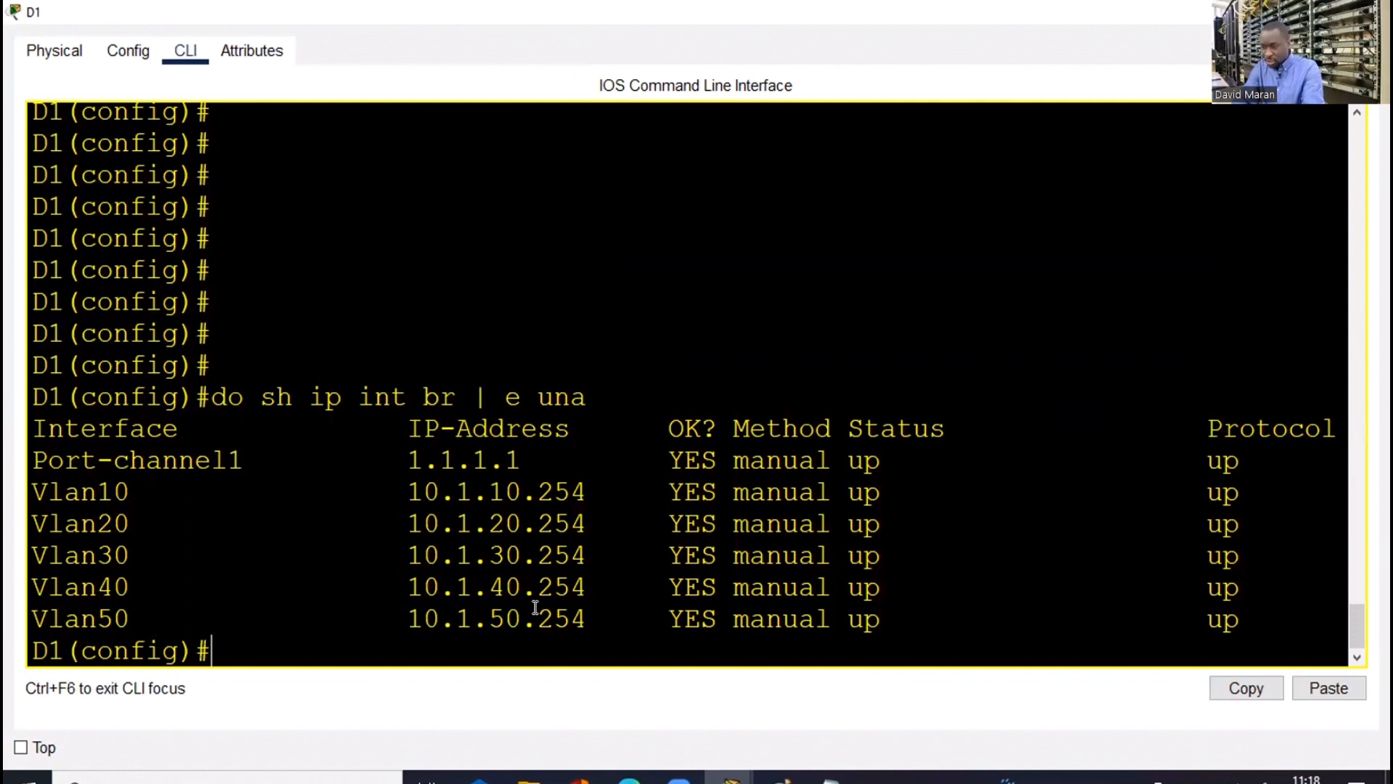
drag(536, 607, 603, 620)
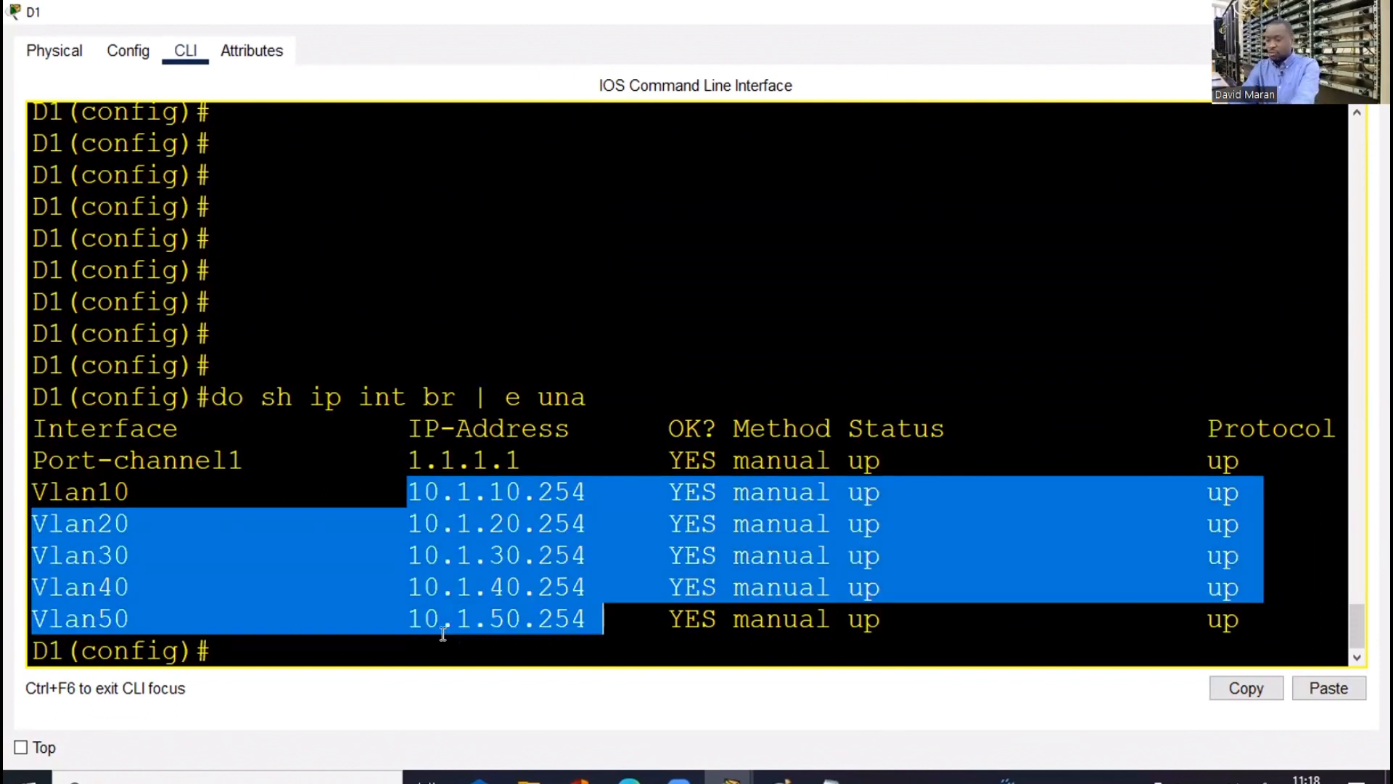
Start EIGRP AS 1 on D1 and advertise networks 10.1.10.0 and 10.1.20.0
text(router )
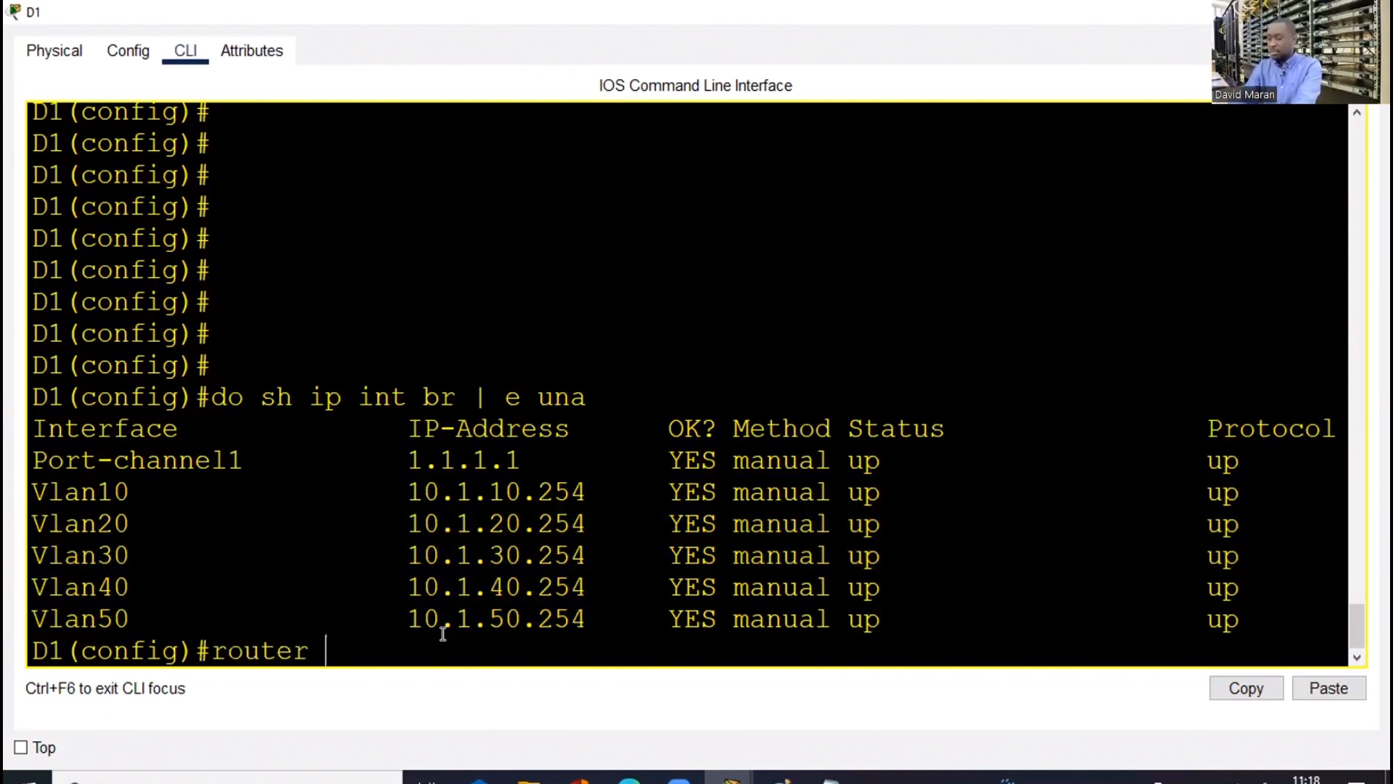
text(ei)
key(Tab)
text(1)
key(Return)
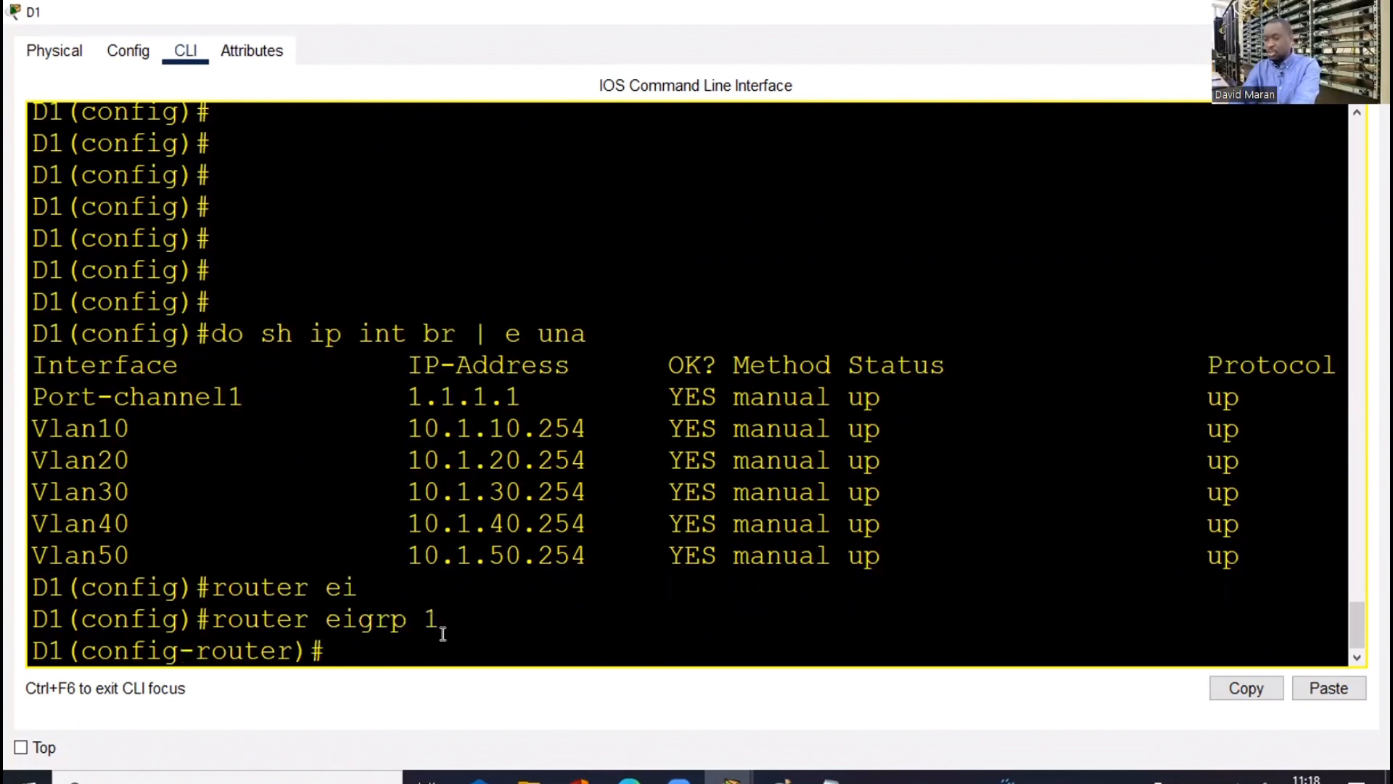
text(net)
key(Tab)
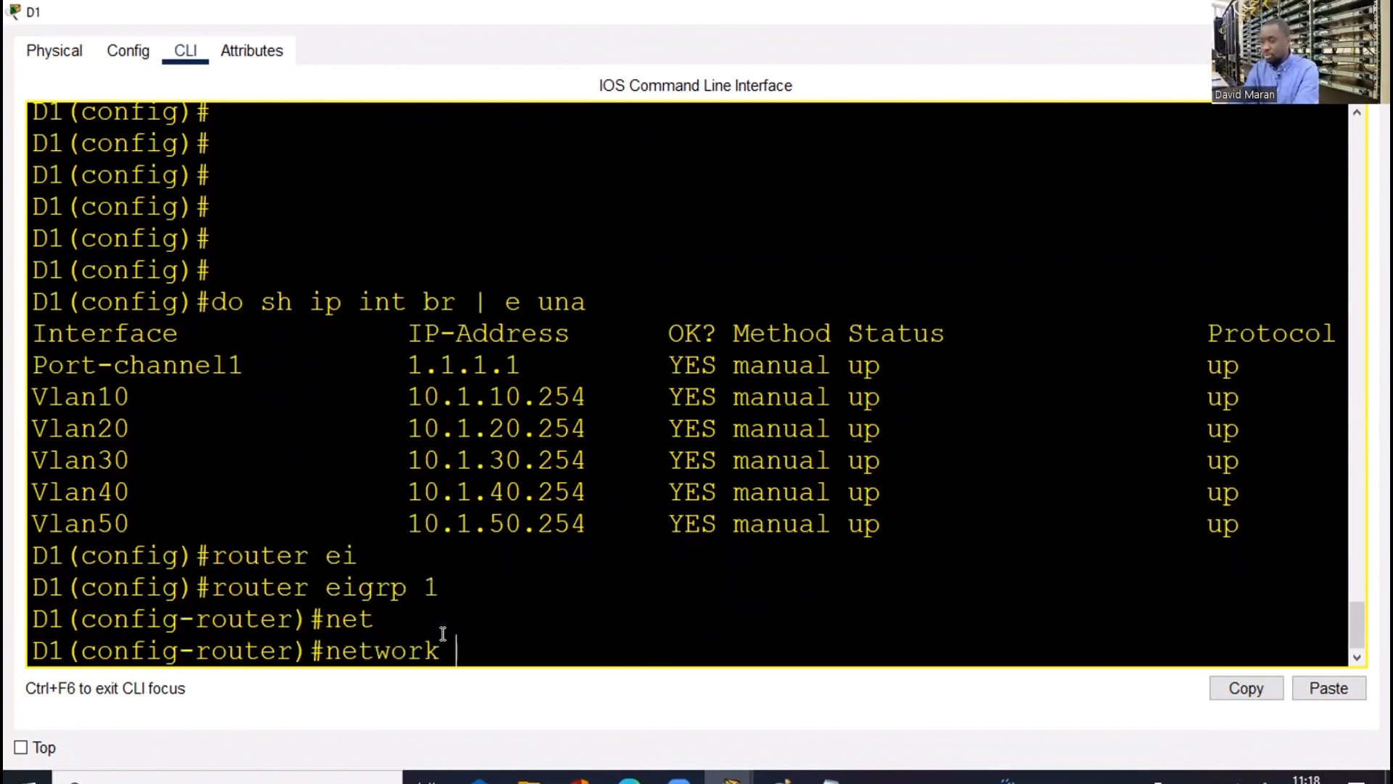
text(10.1.10.0)
key(Return)
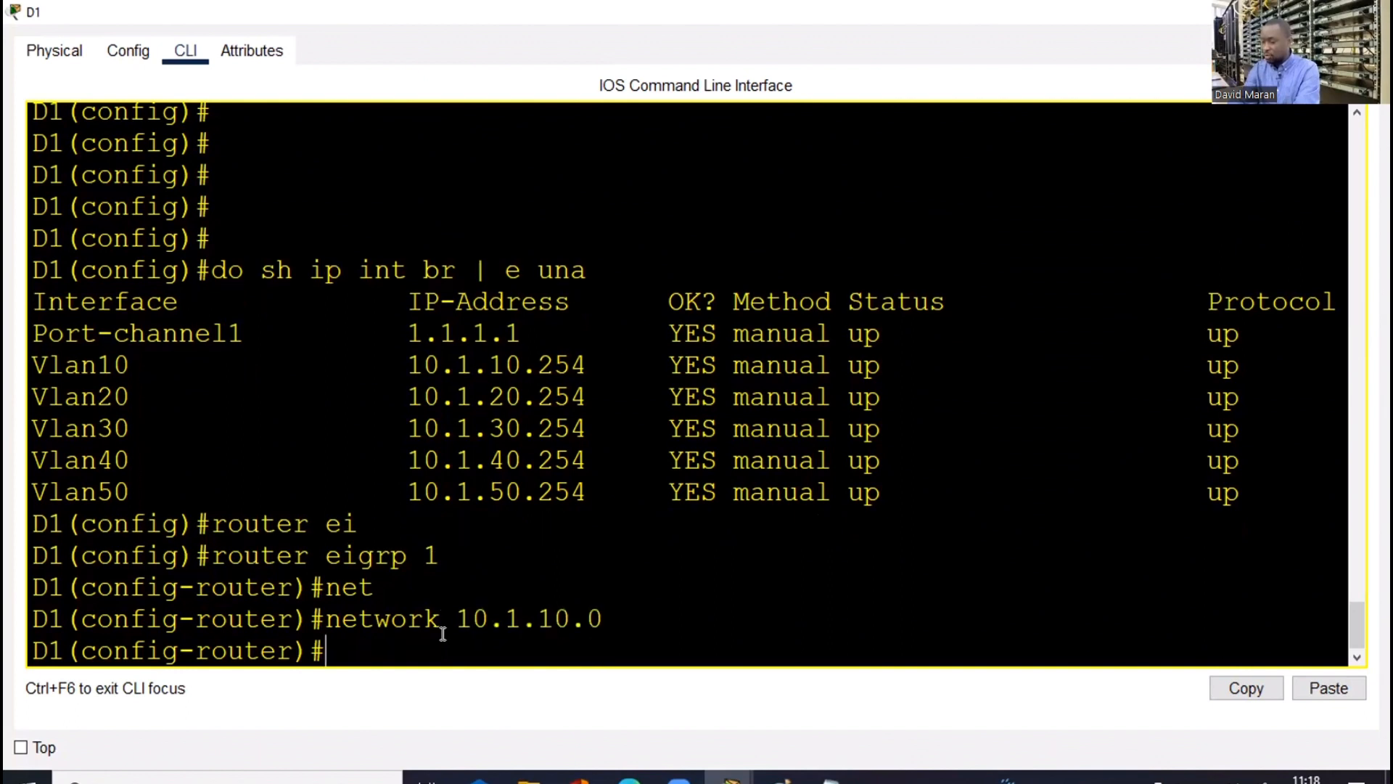
key(Up)
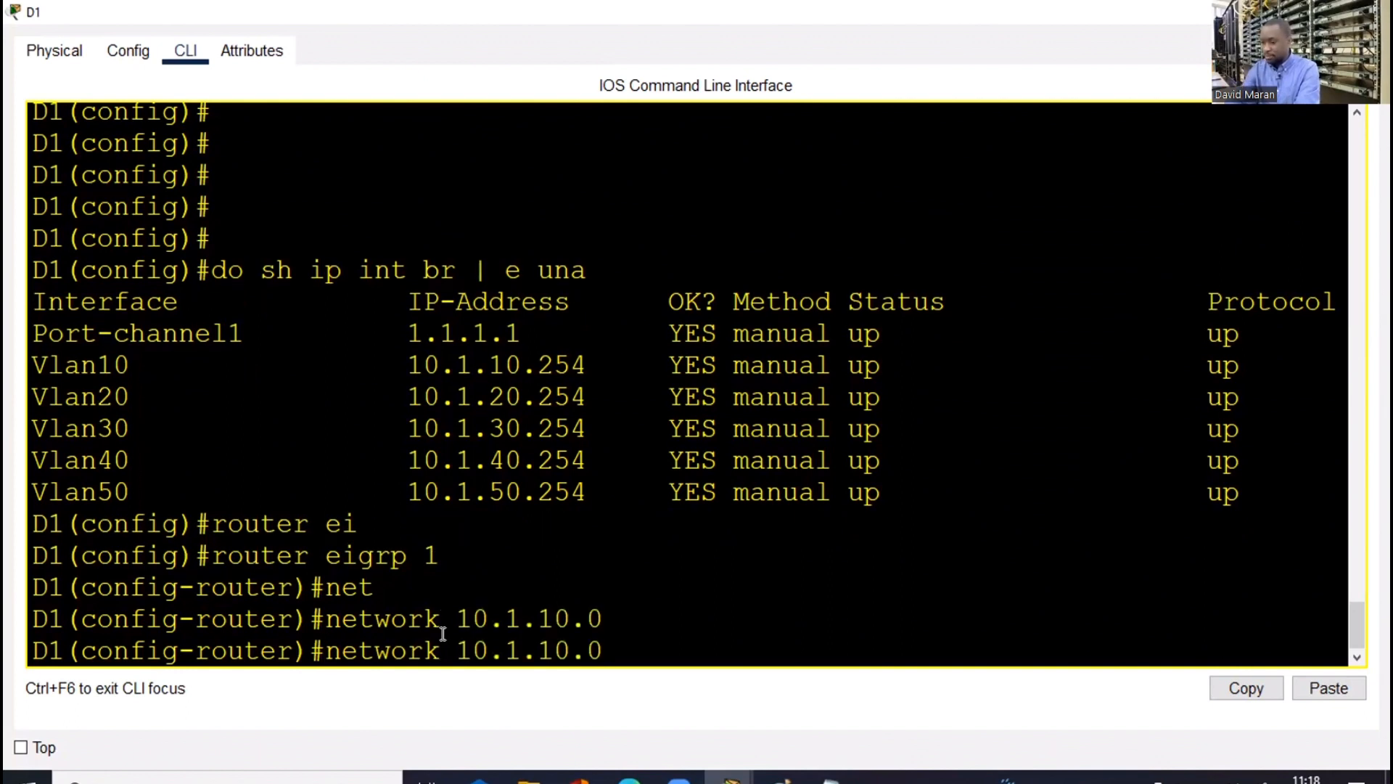
key(Left)
key(Left)
key(Left)
key(BackSpace)
text(2)
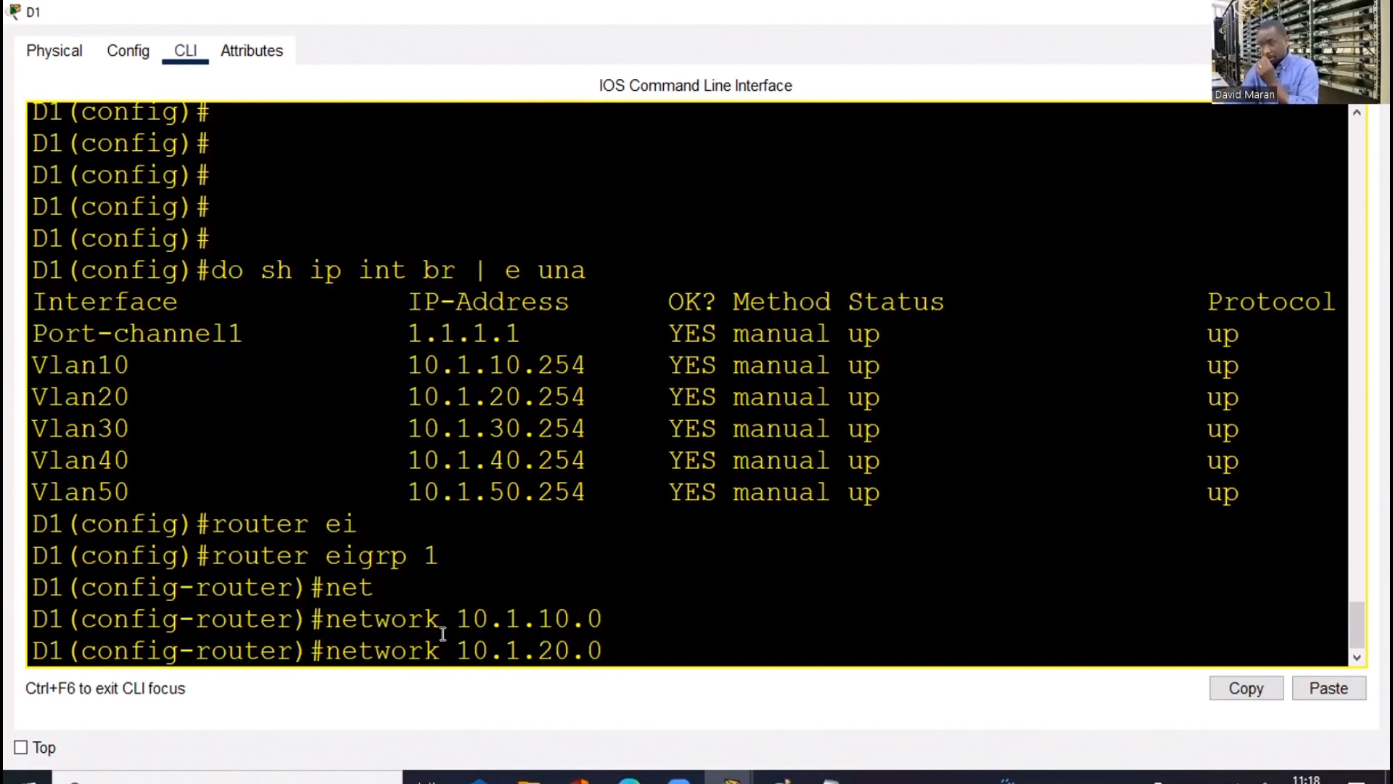
key(Return)
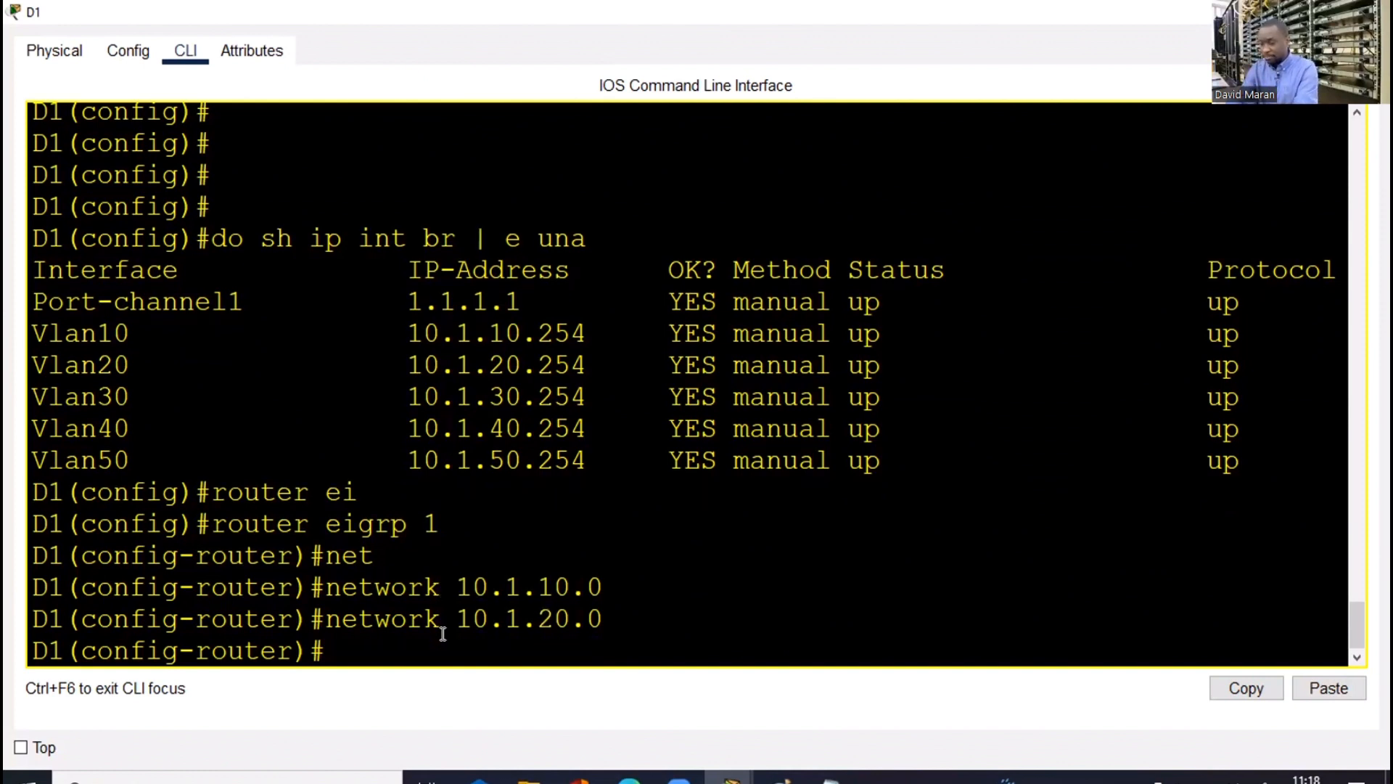
Add EIGRP networks 10.1.30.0, 10.1.50.0 and 10.1.40.0 on D1
key(Up)
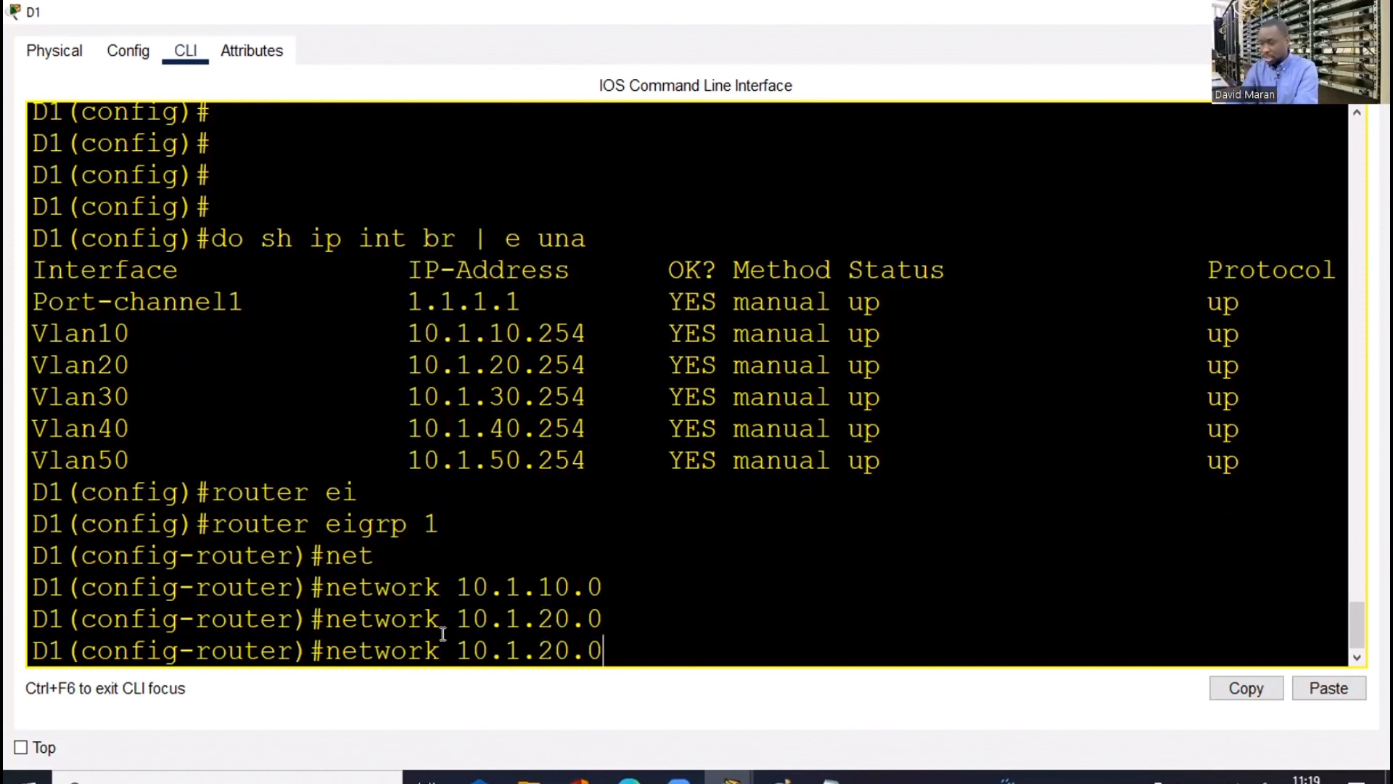
key(Left)
key(Left)
key(Left)
key(BackSpace)
text(3)
key(Return)
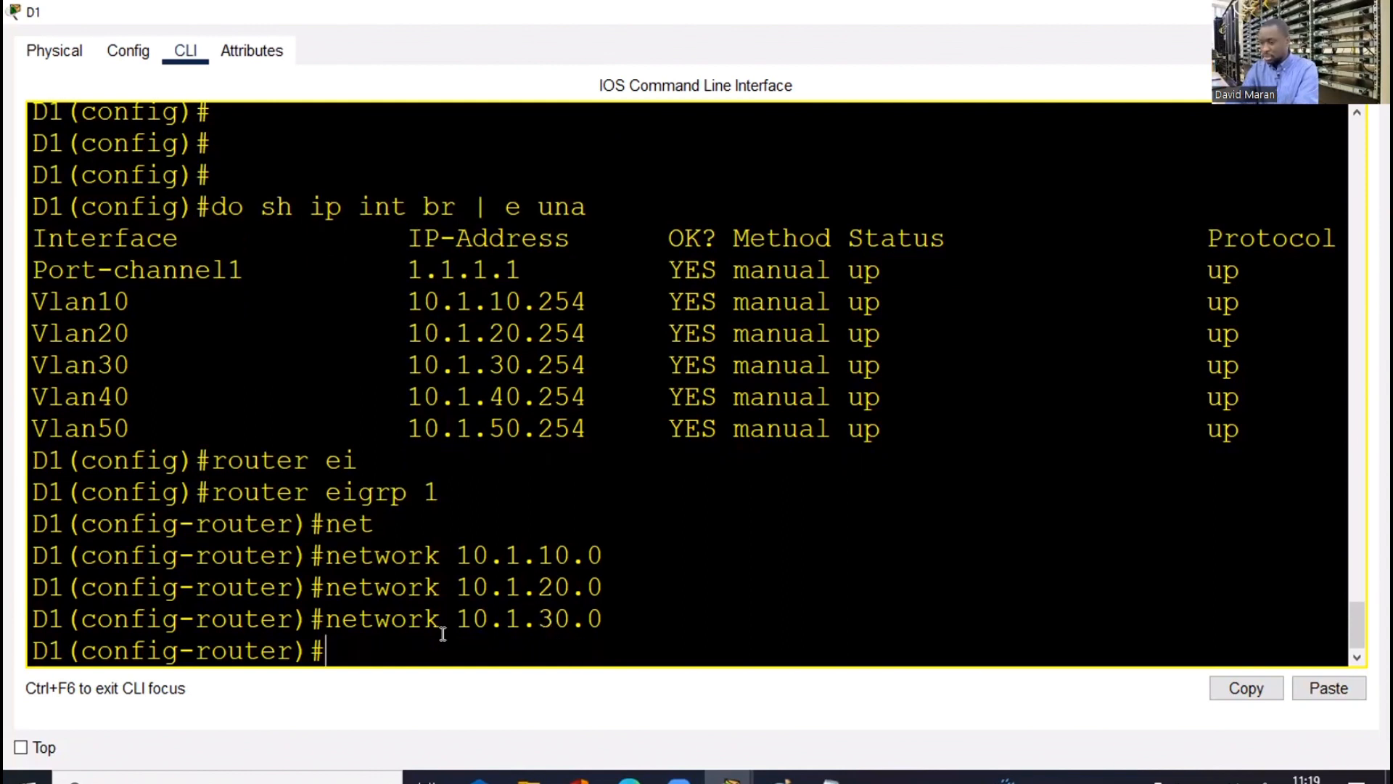
key(Up)
key(Left)
key(Left)
key(BackSpace)
key(BackSpace)
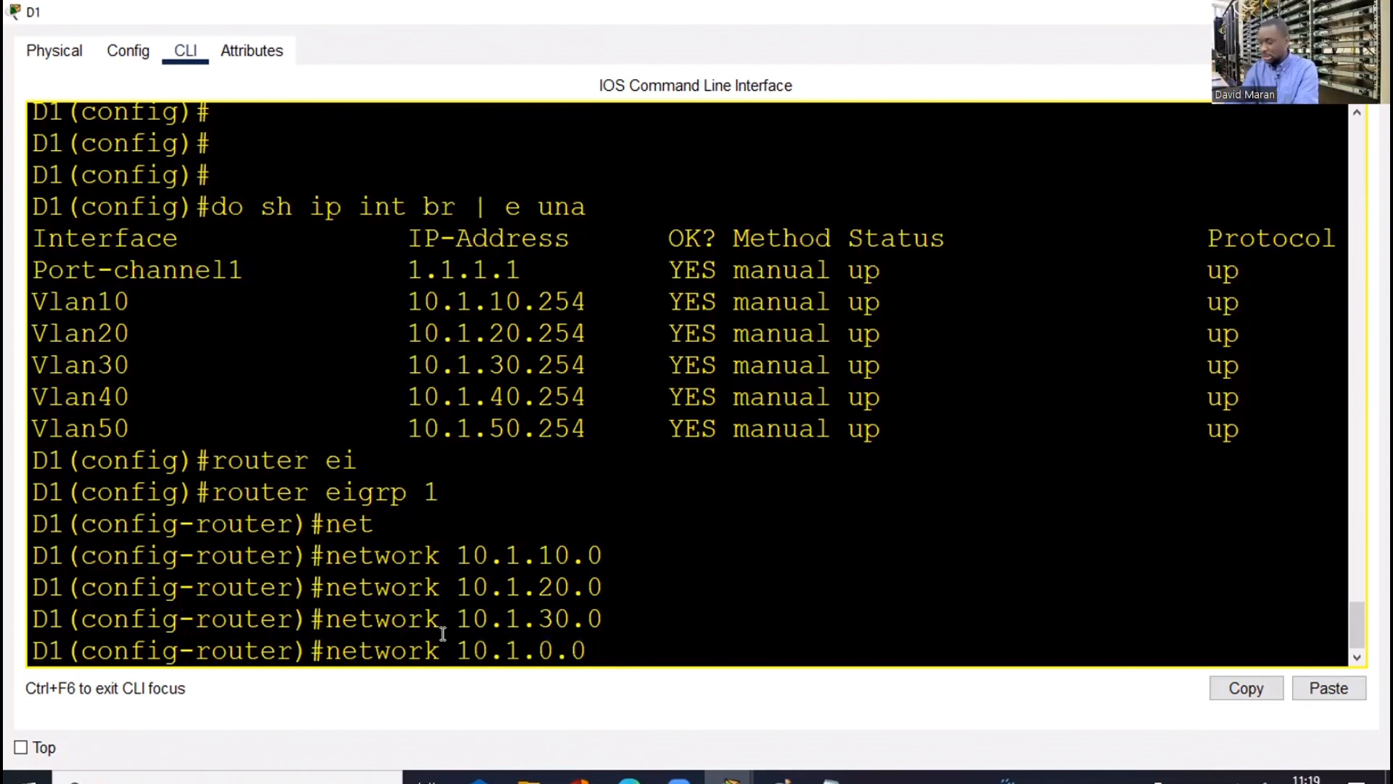
text(50)
key(Return)
key(Up)
key(Left)
key(Left)
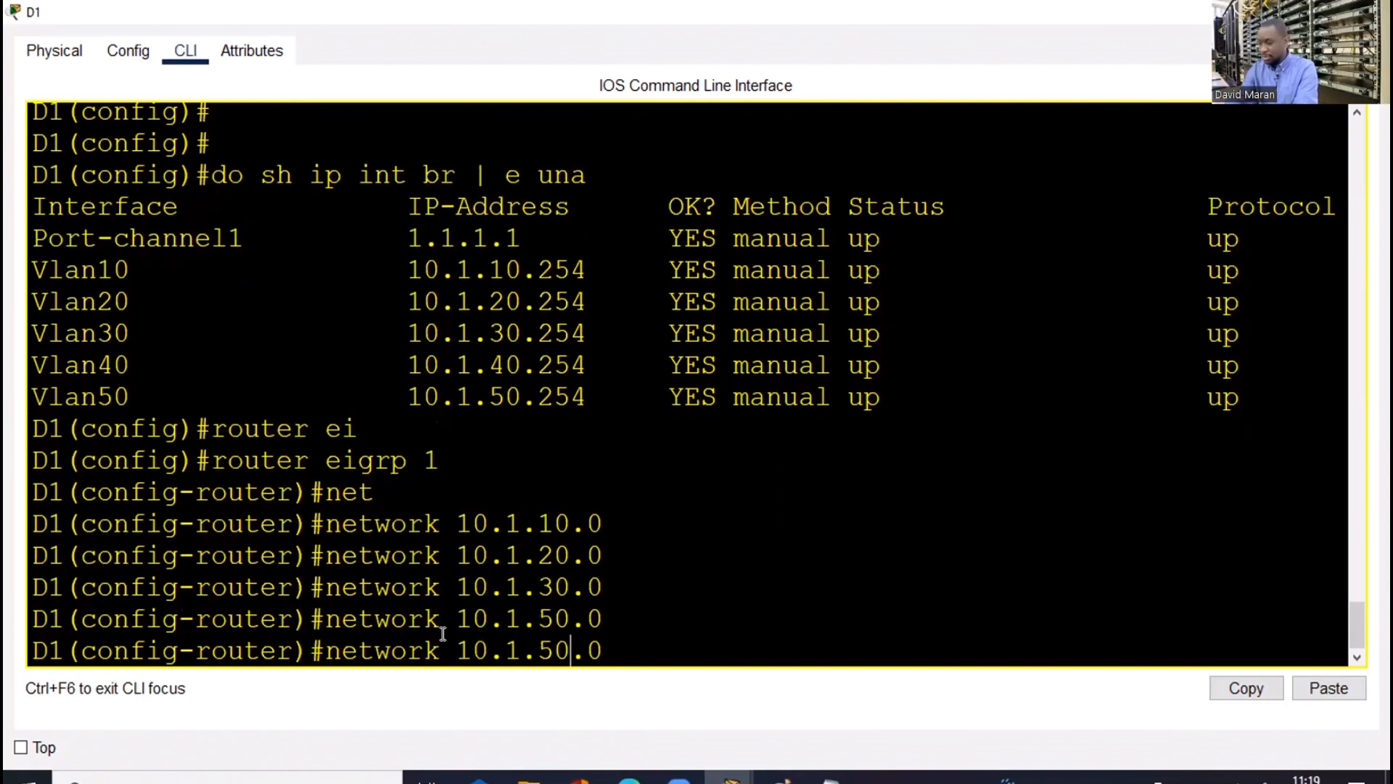
key(BackSpace)
key(BackSpace)
text(40)
key(Return)
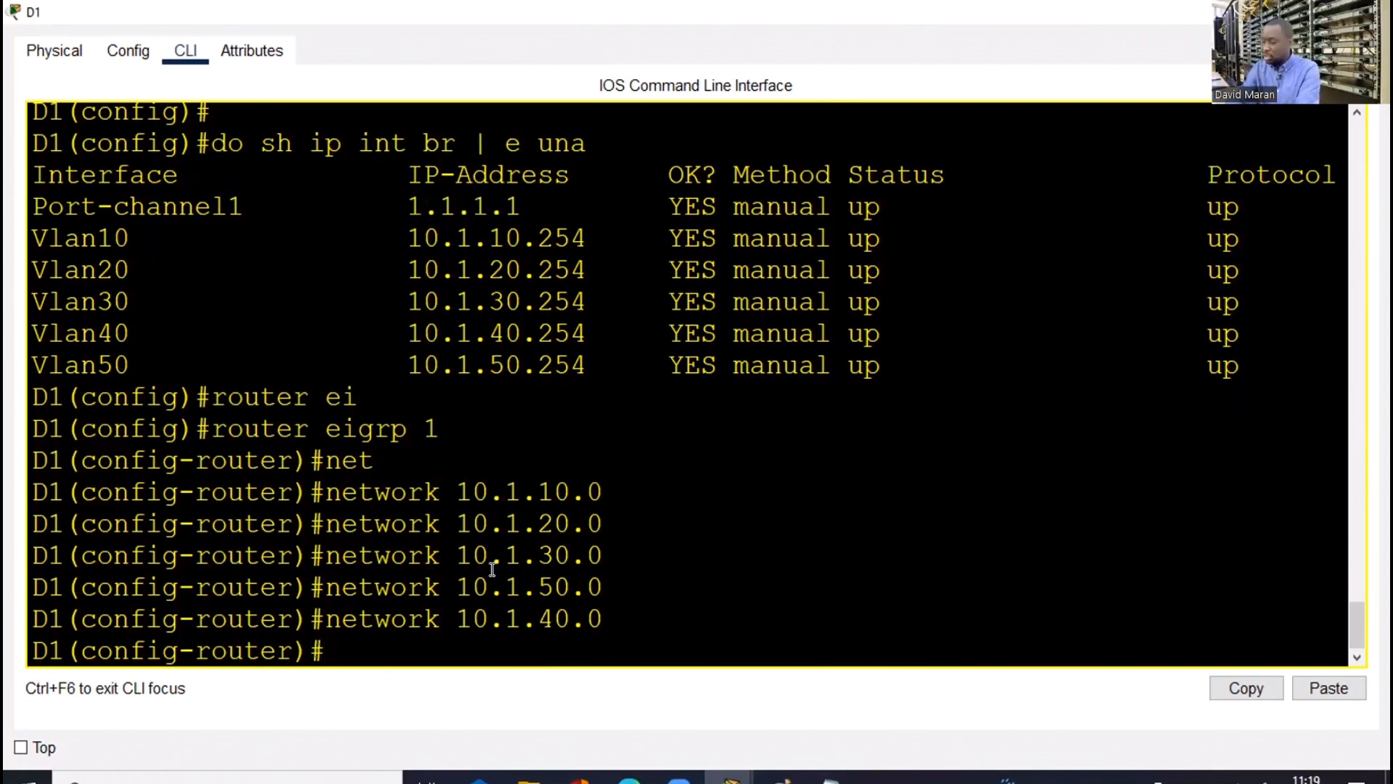
Advertise the 1.1.1.0 port-channel network and disable EIGRP auto-summary
text(net)
key(Tab)
text(1.1.1)
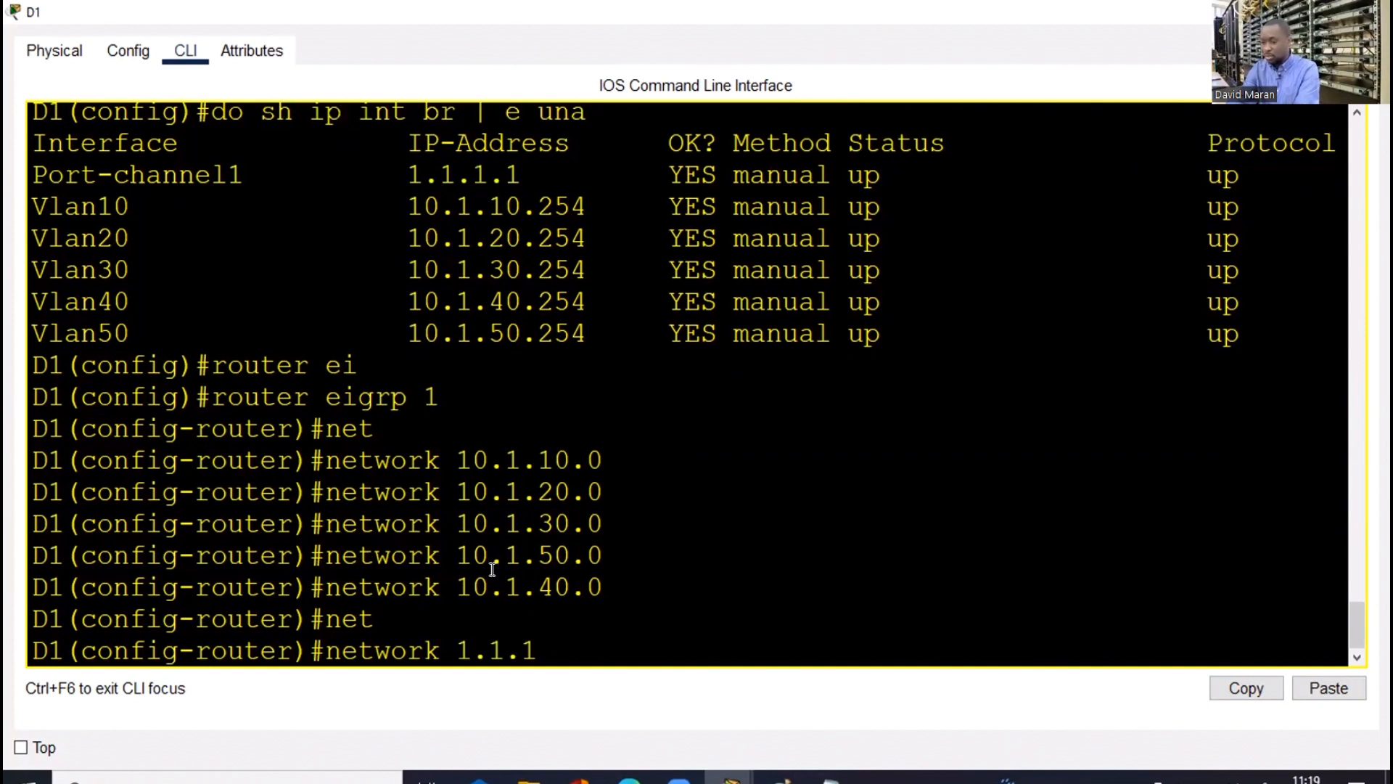
text(.0)
key(Return)
text(no a)
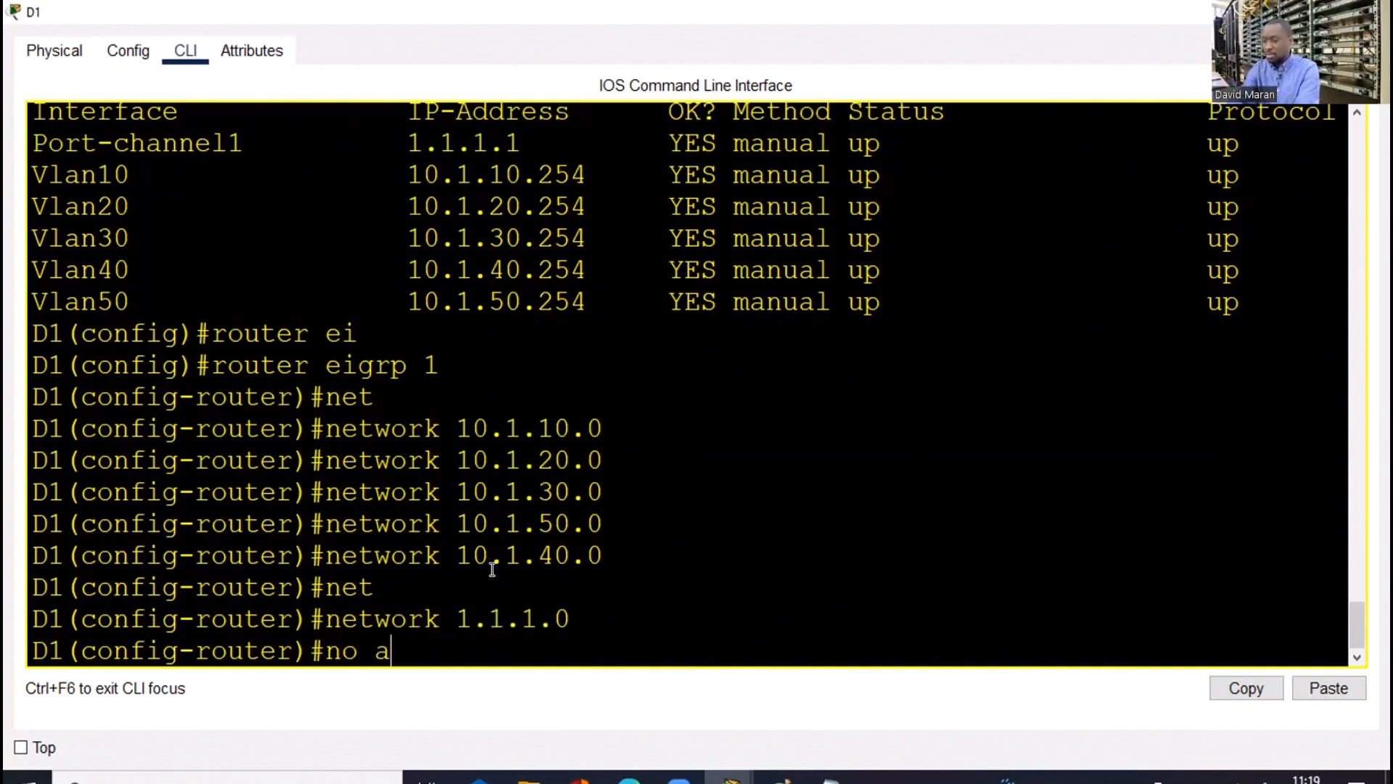
text(ut)
key(Tab)
key(Return)
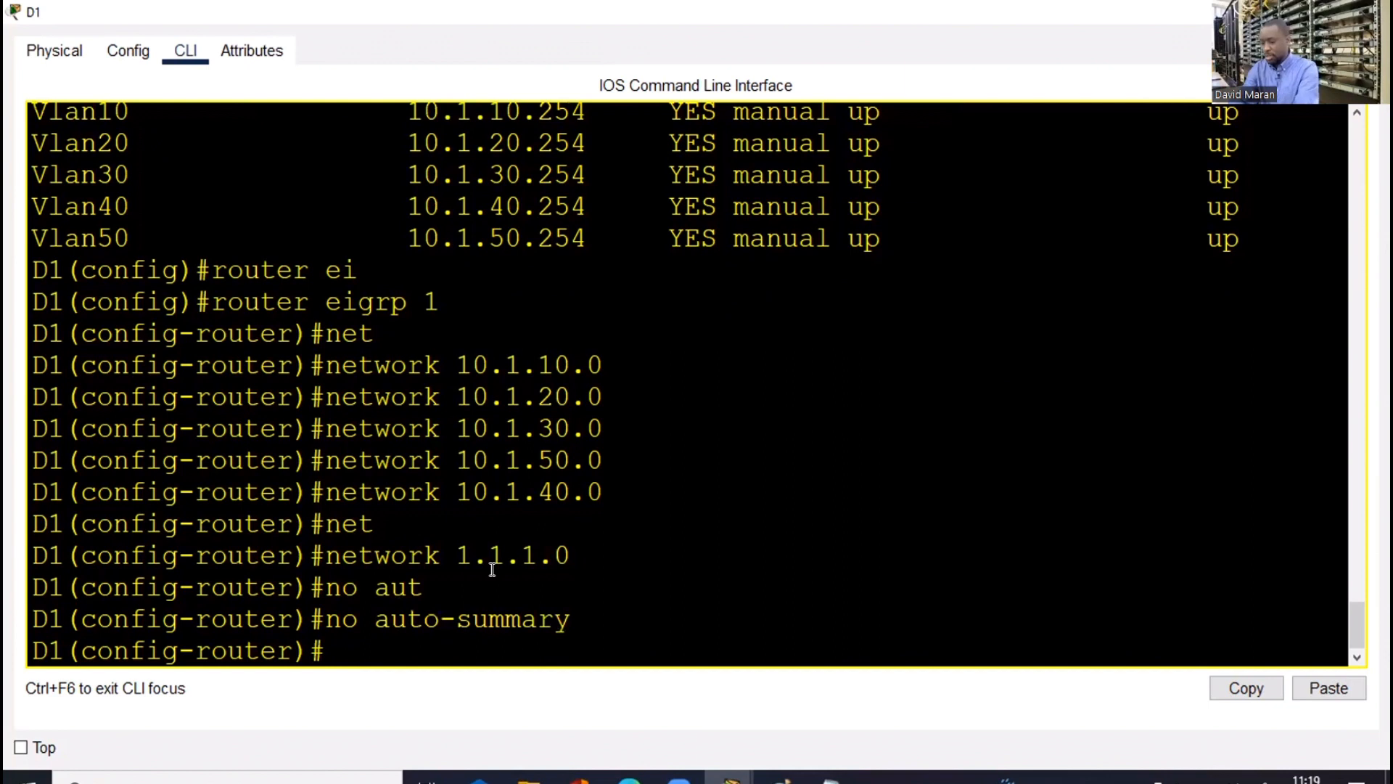
Save D1's configuration with wr and close its window
text(end)
key(Return)
key(Return)
text(wr)
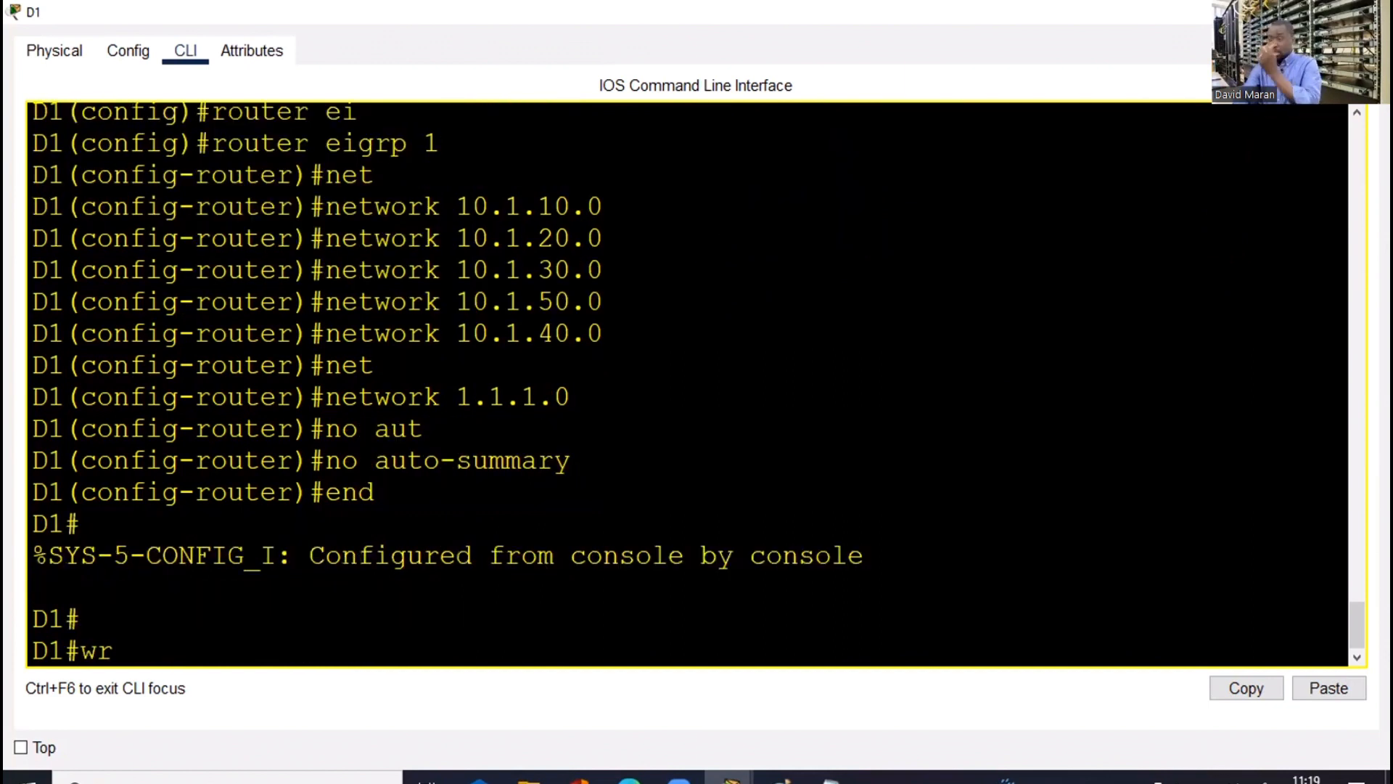
key(Return)
key(alt+F4)
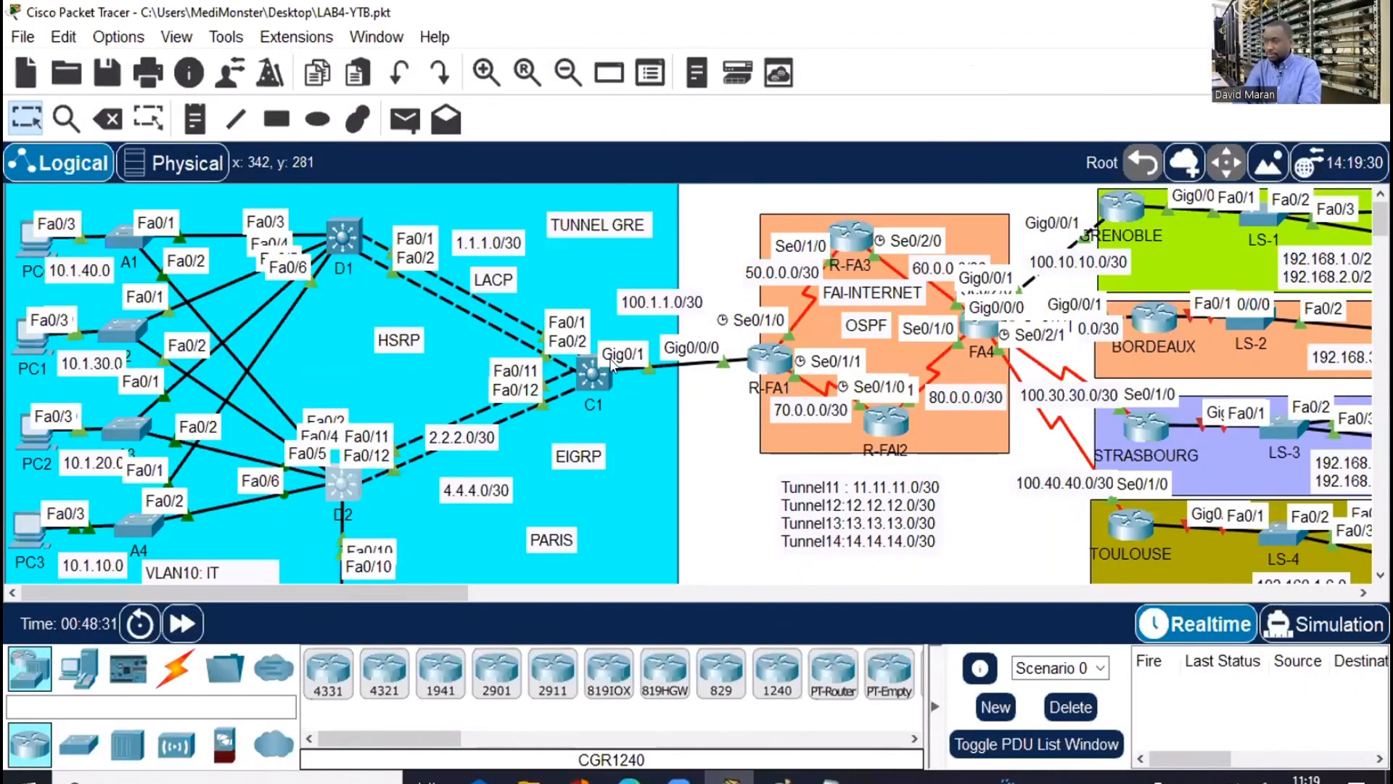
On D2, list addressed interfaces: Port-channel2 2.2.2.1 and VLANs 10–50 at .253
click(350, 479)
key(super+Up)
text(coi)
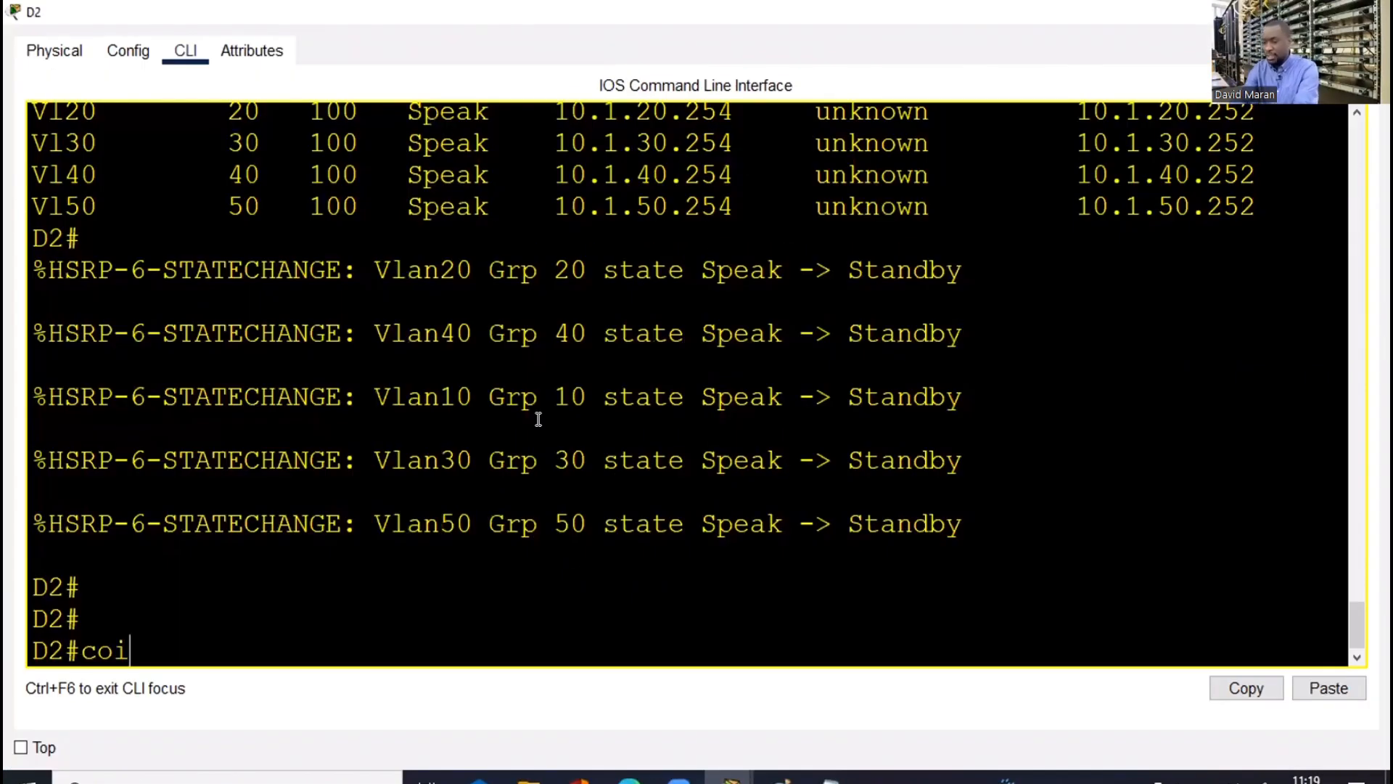
key(BackSpace)
text(nf t)
key(Return)
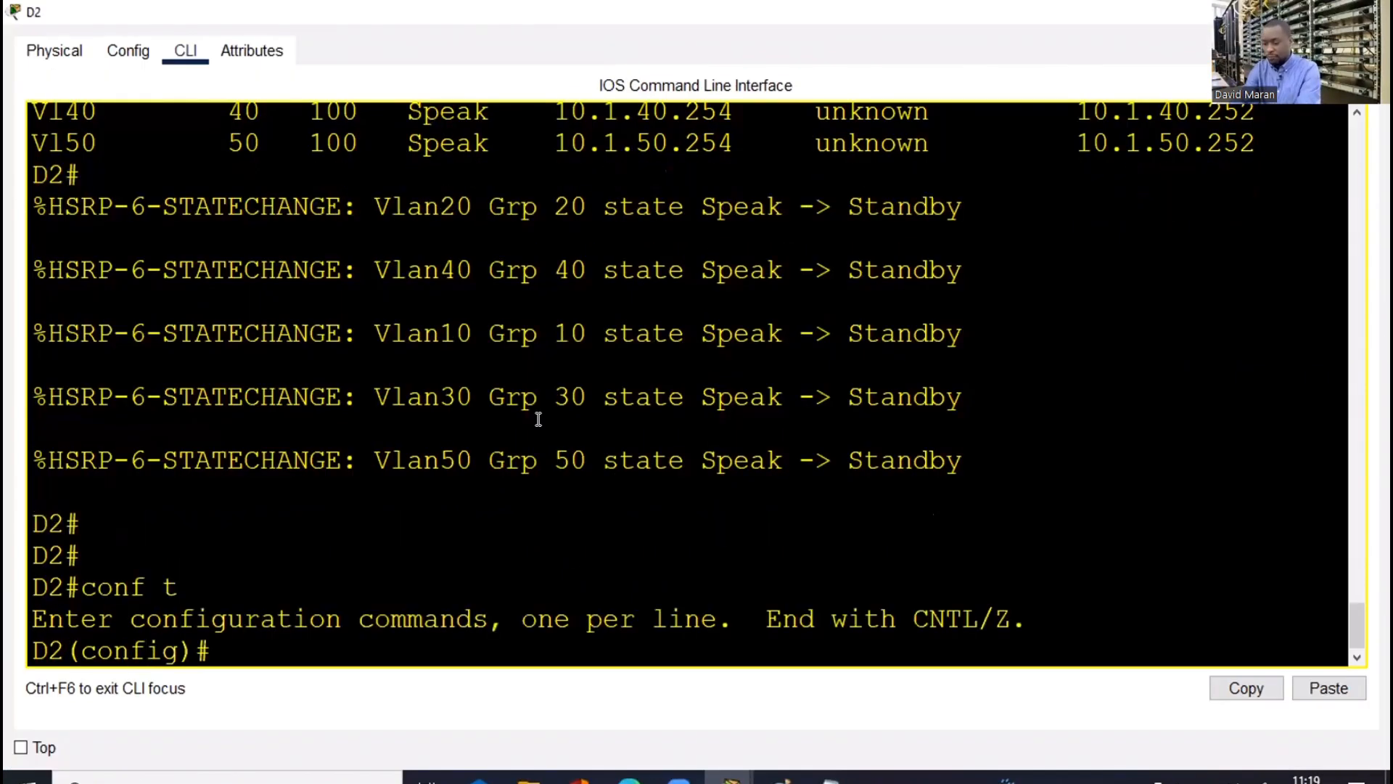
text(do sh ip i)
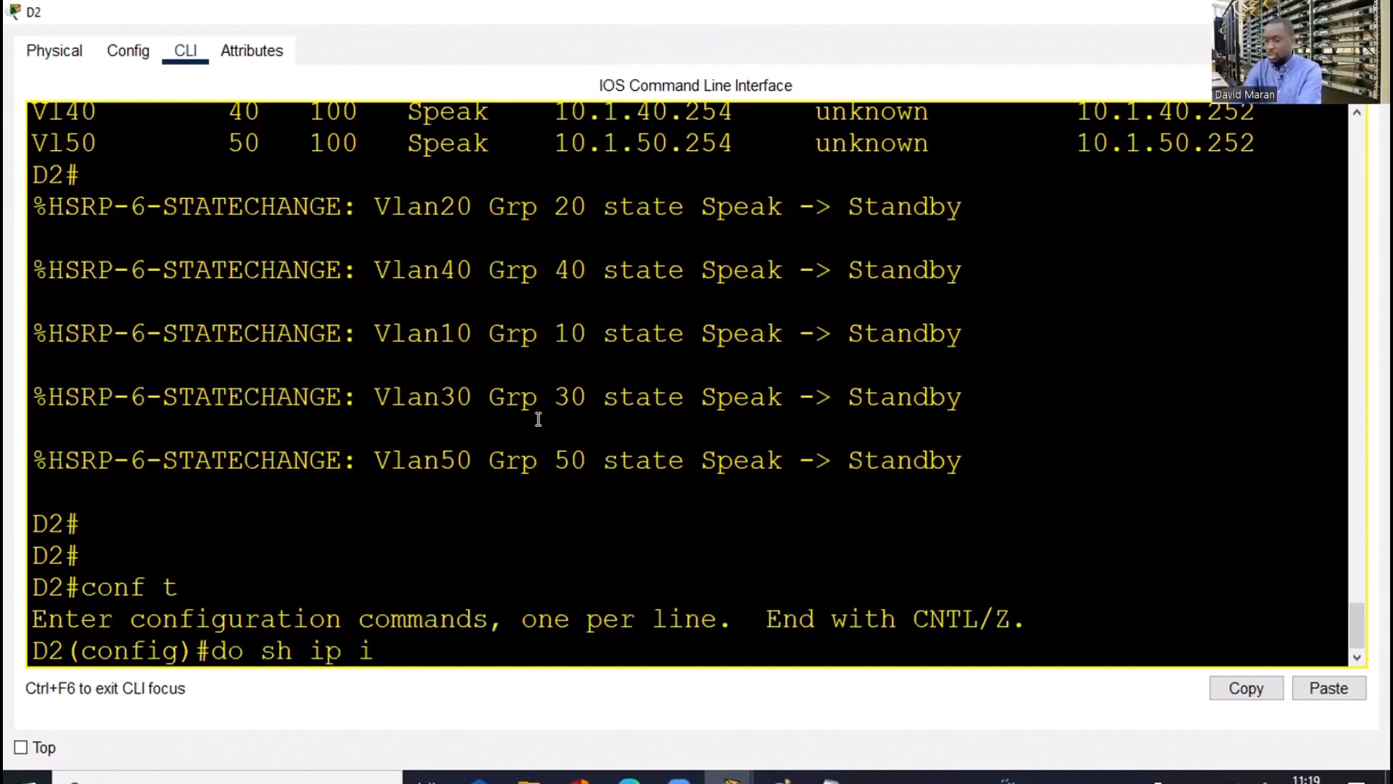
text(nt br)
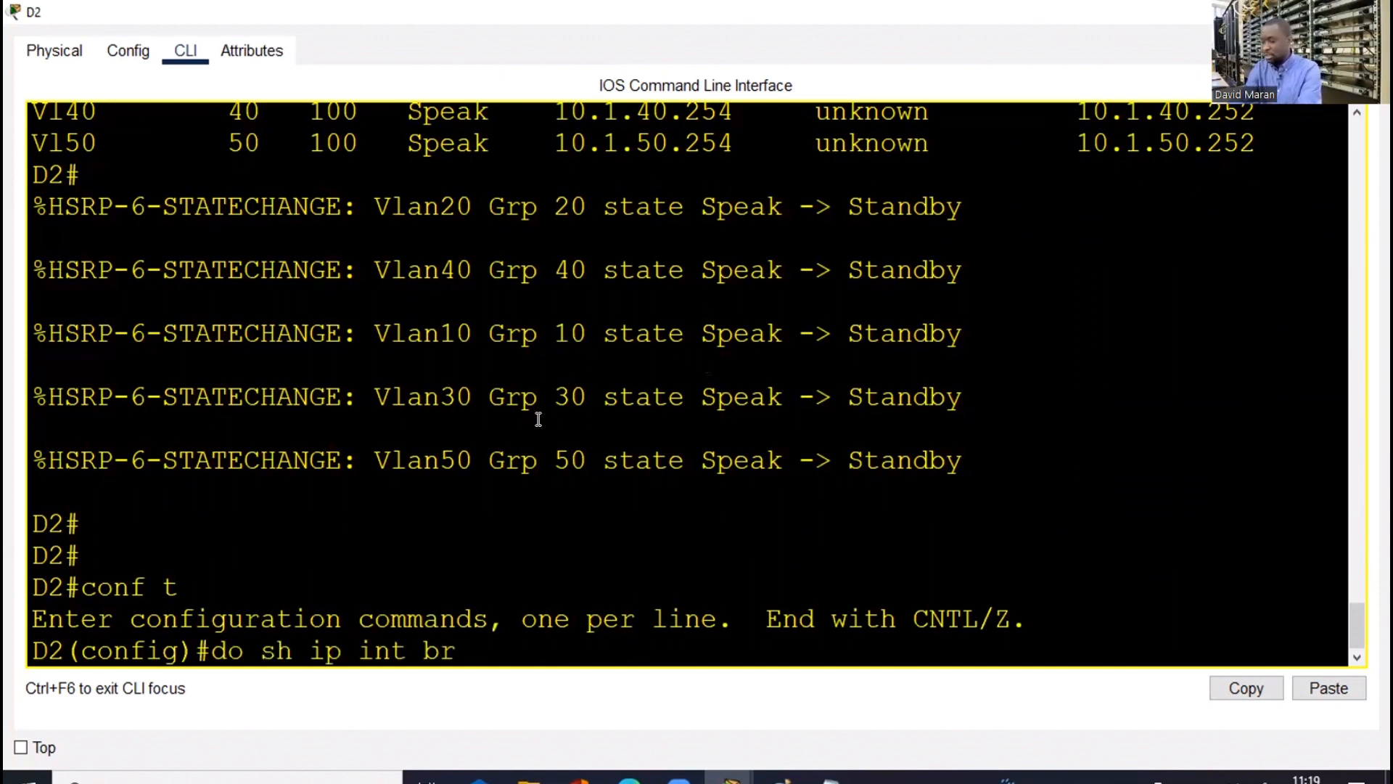
text( | e una)
key(Return)
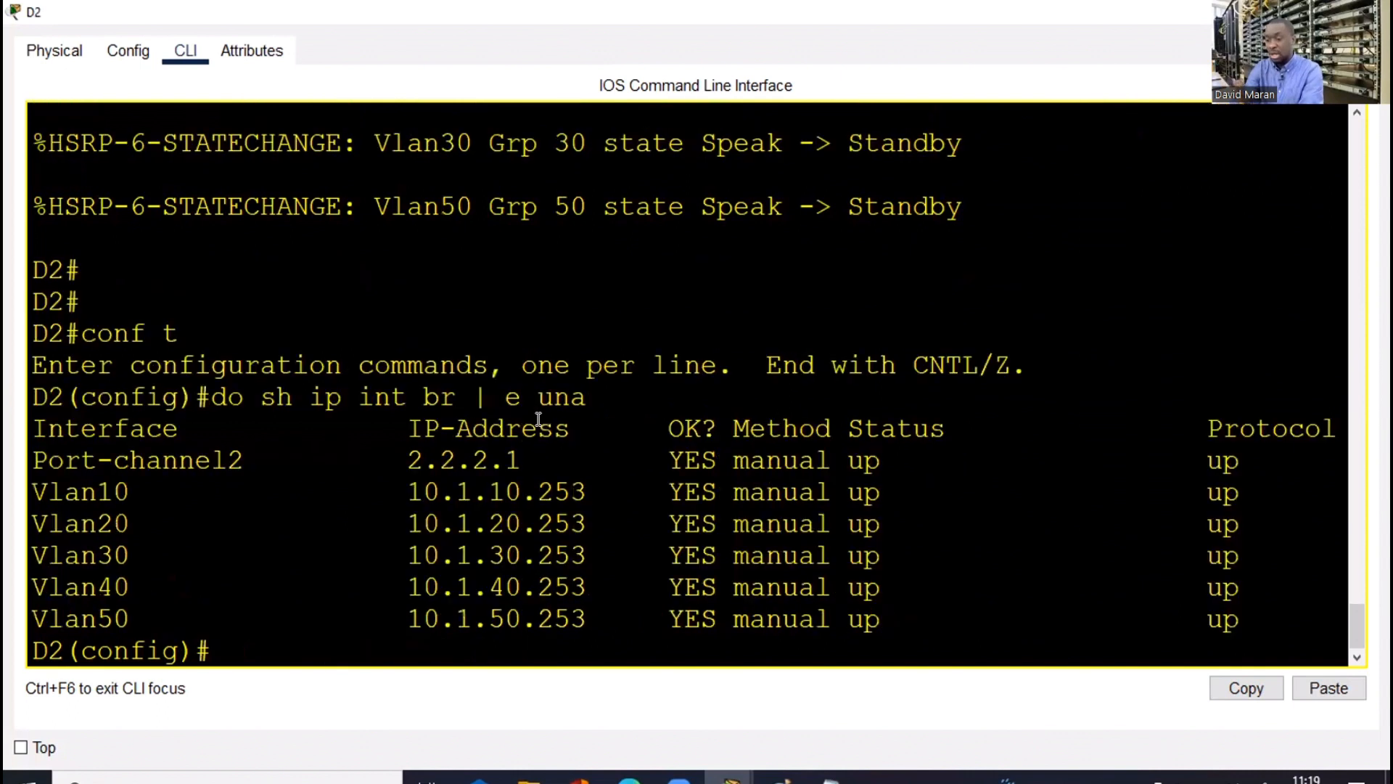
Attempt 'router eigrp 1' on D2, which fails with 'IP routing not enabled'
text(ro)
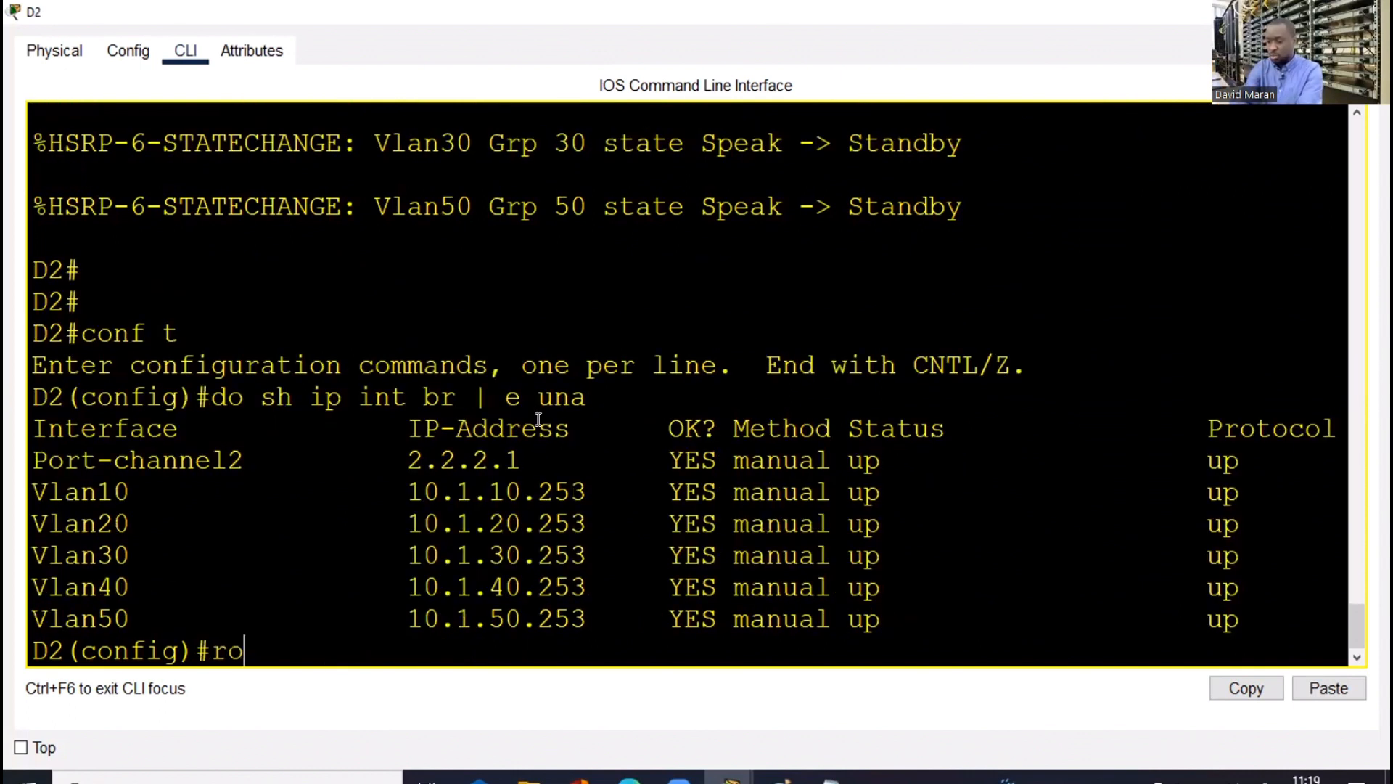
text(uter ei)
key(Tab)
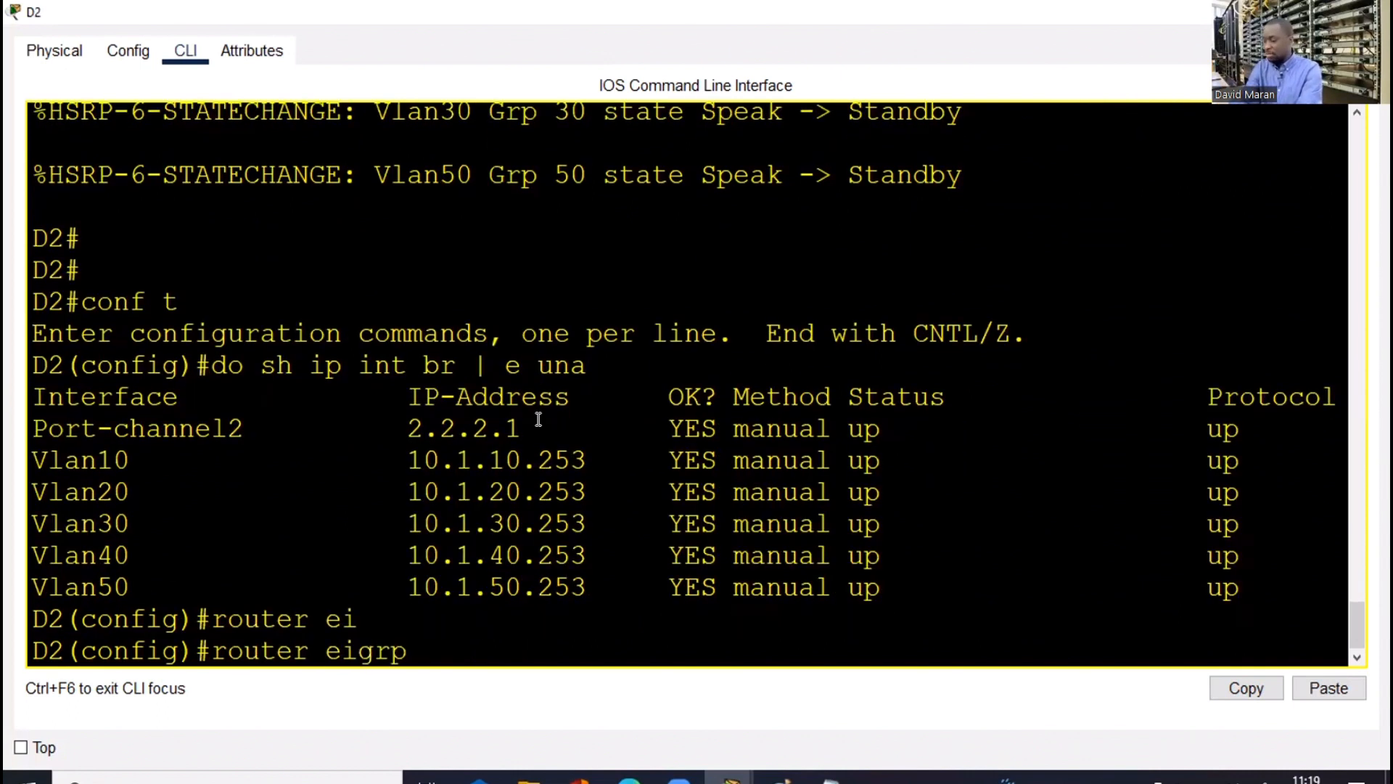
text(1)
key(Return)
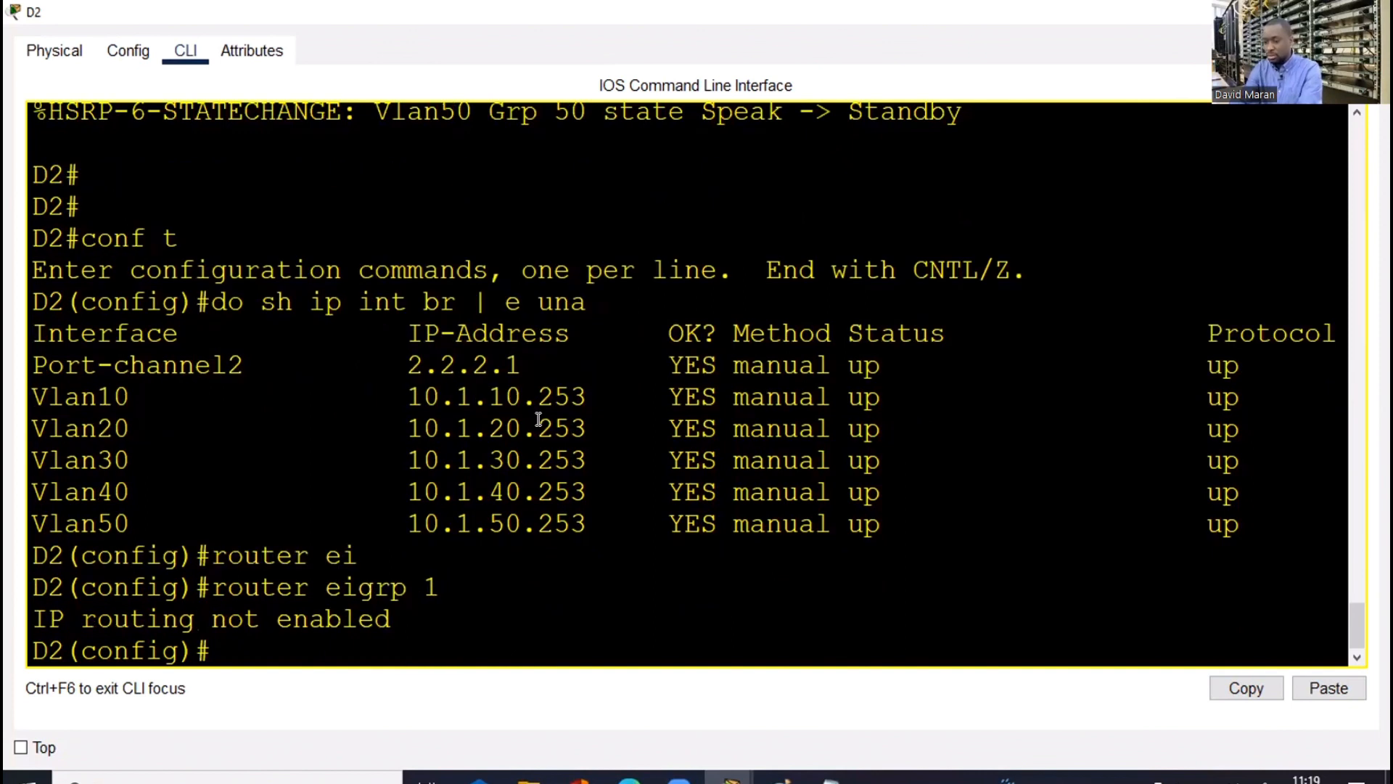
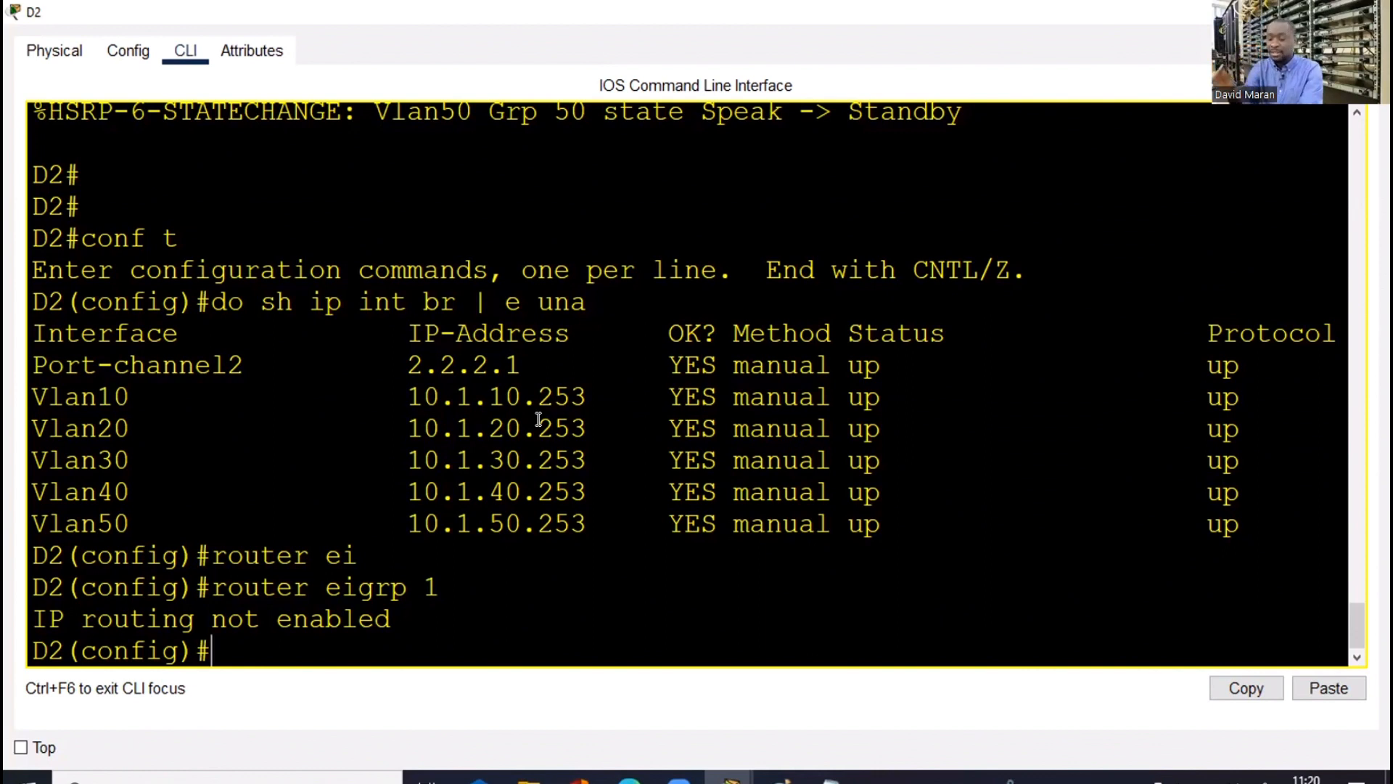
Enable IP routing on D2 and start EIGRP process 1
text(ip rout)
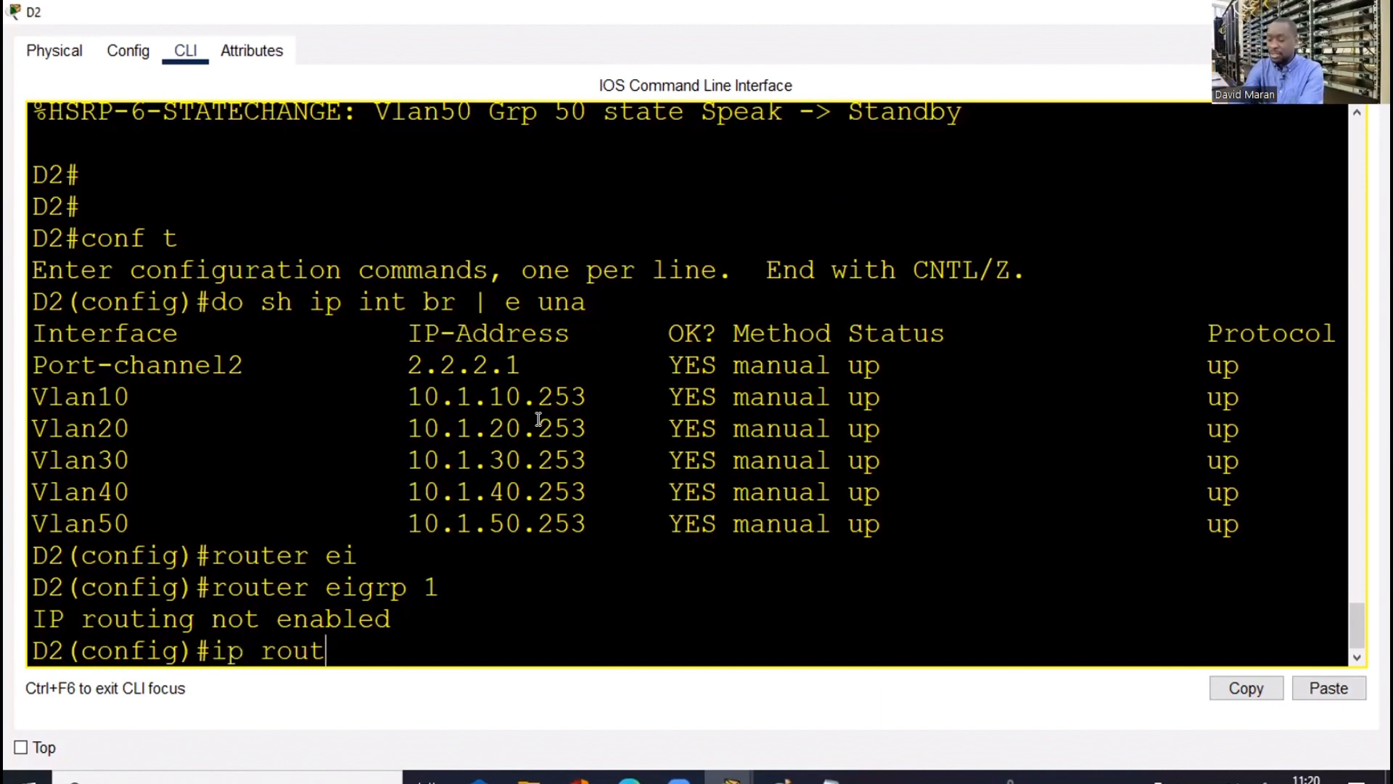
text(in)
key(Tab)
key(Return)
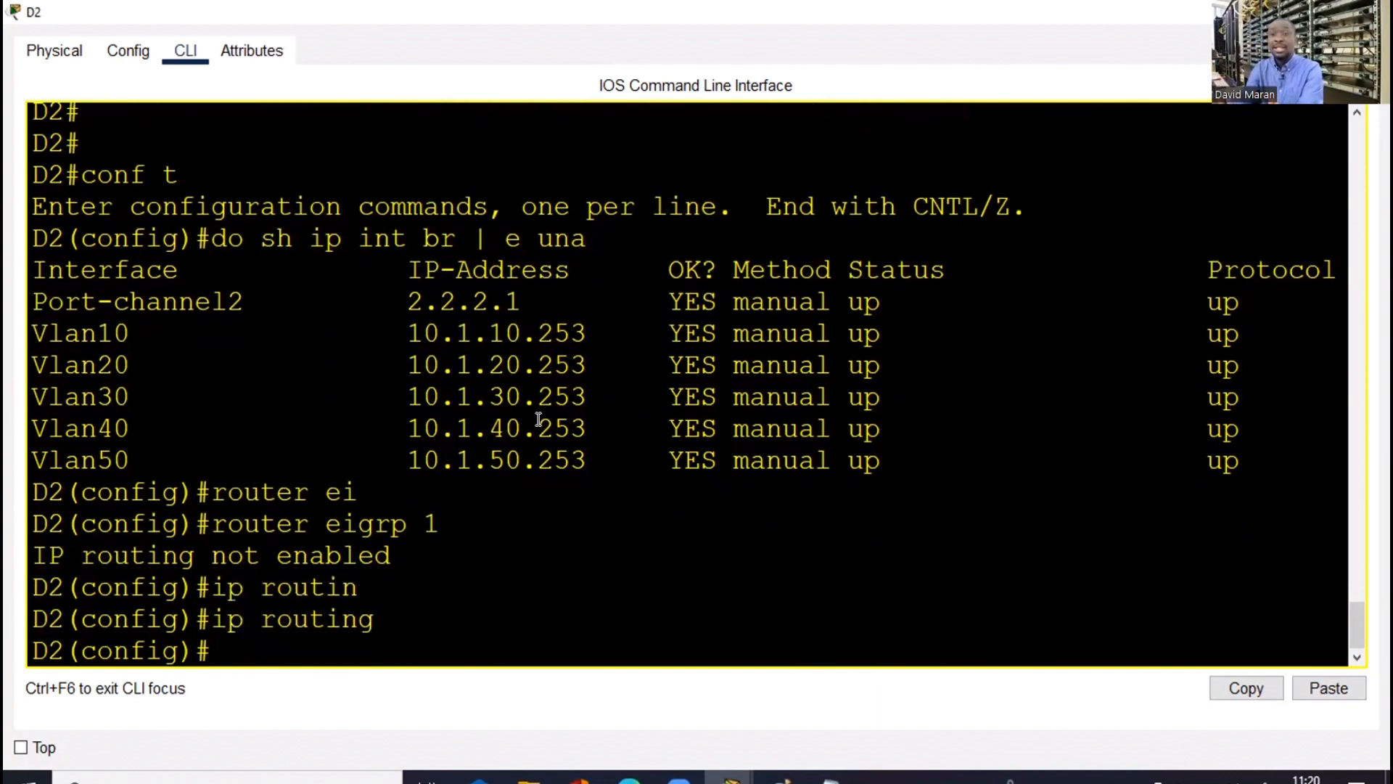
key(Up)
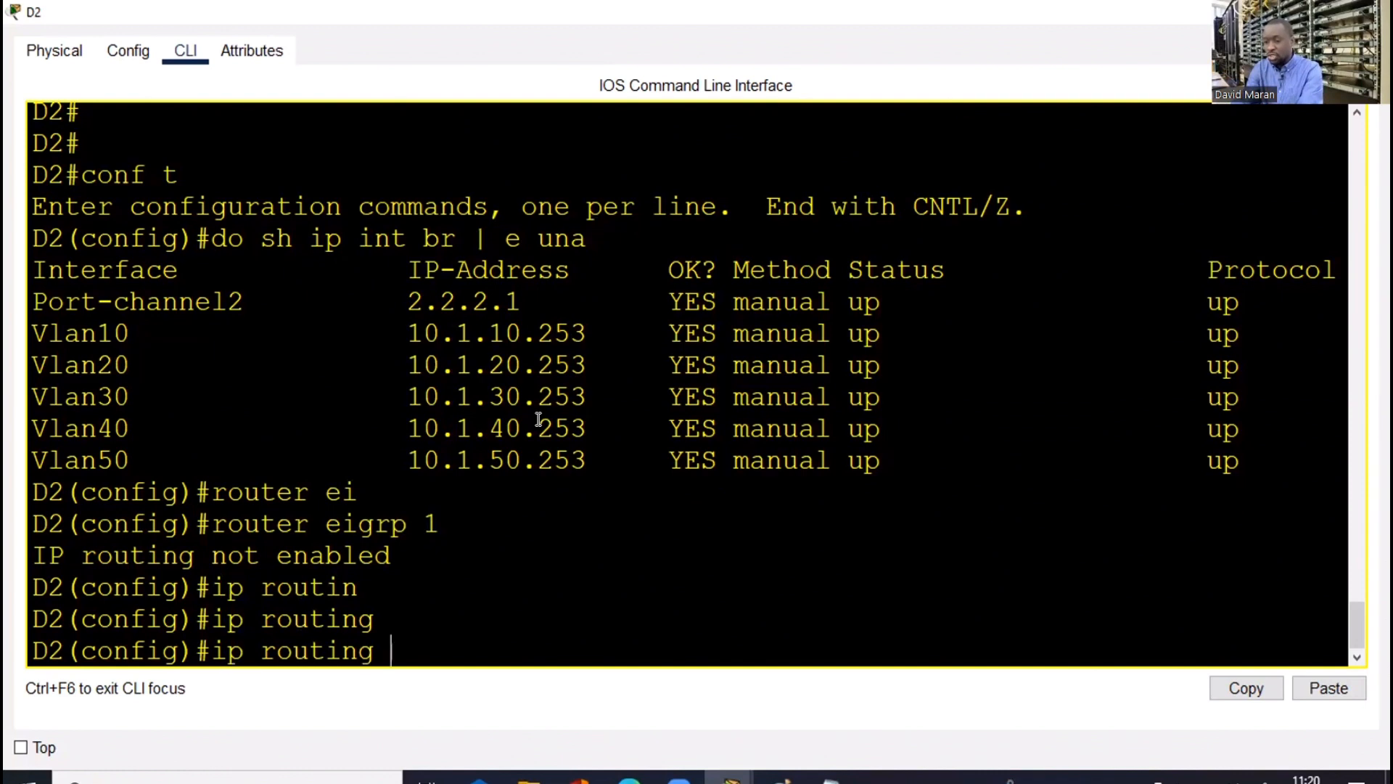
key(Up)
key(Return)
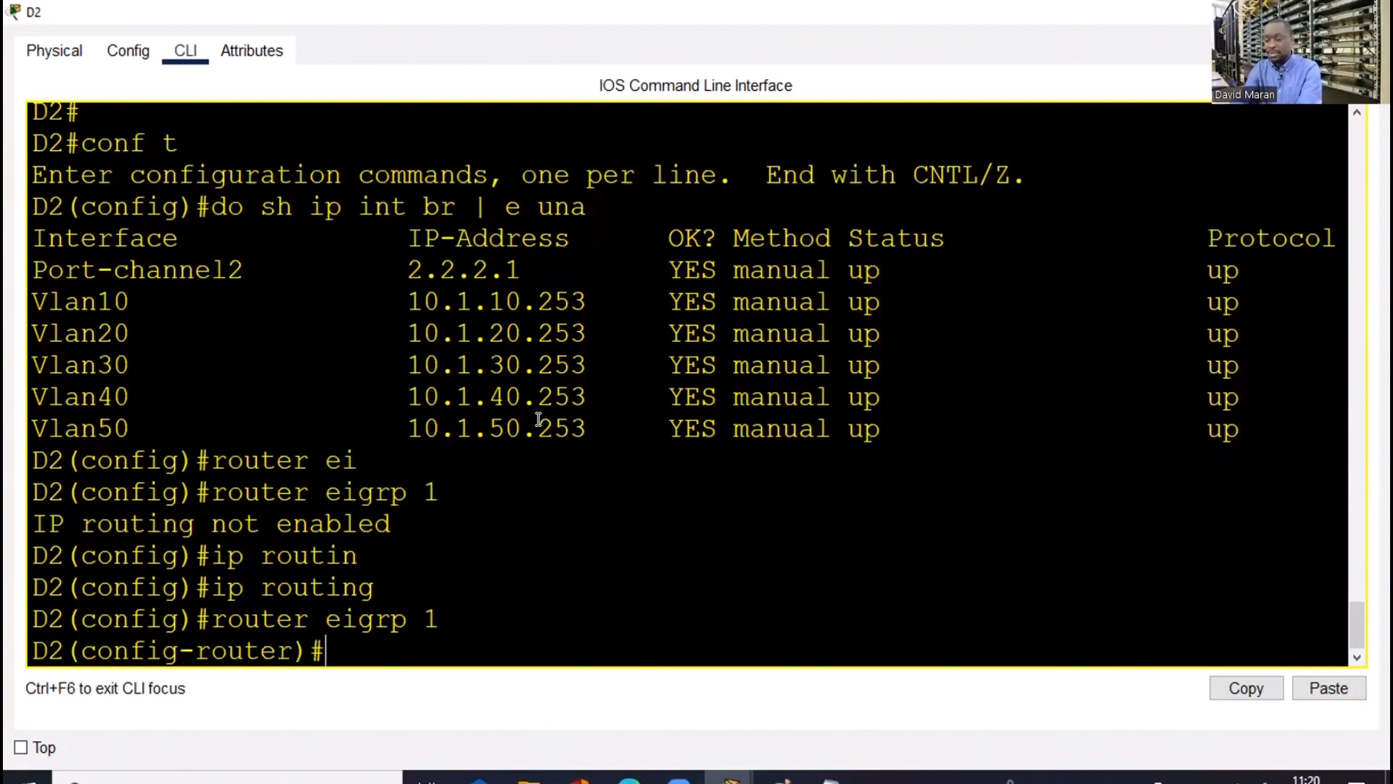
Advertise networks 2.2.2.0 and 10.1.10.0 in EIGRP 1
text(net)
key(Tab)
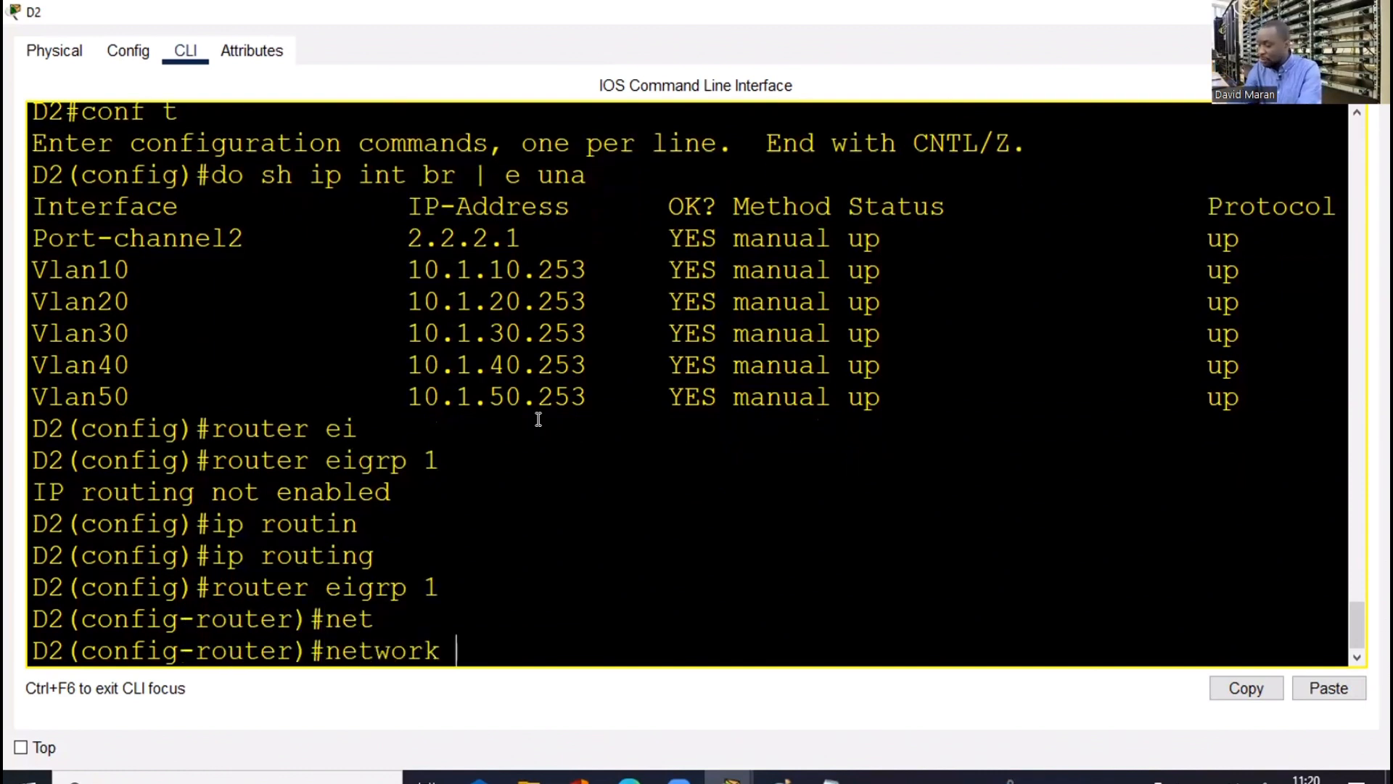
text(2.2.2.0)
key(Return)
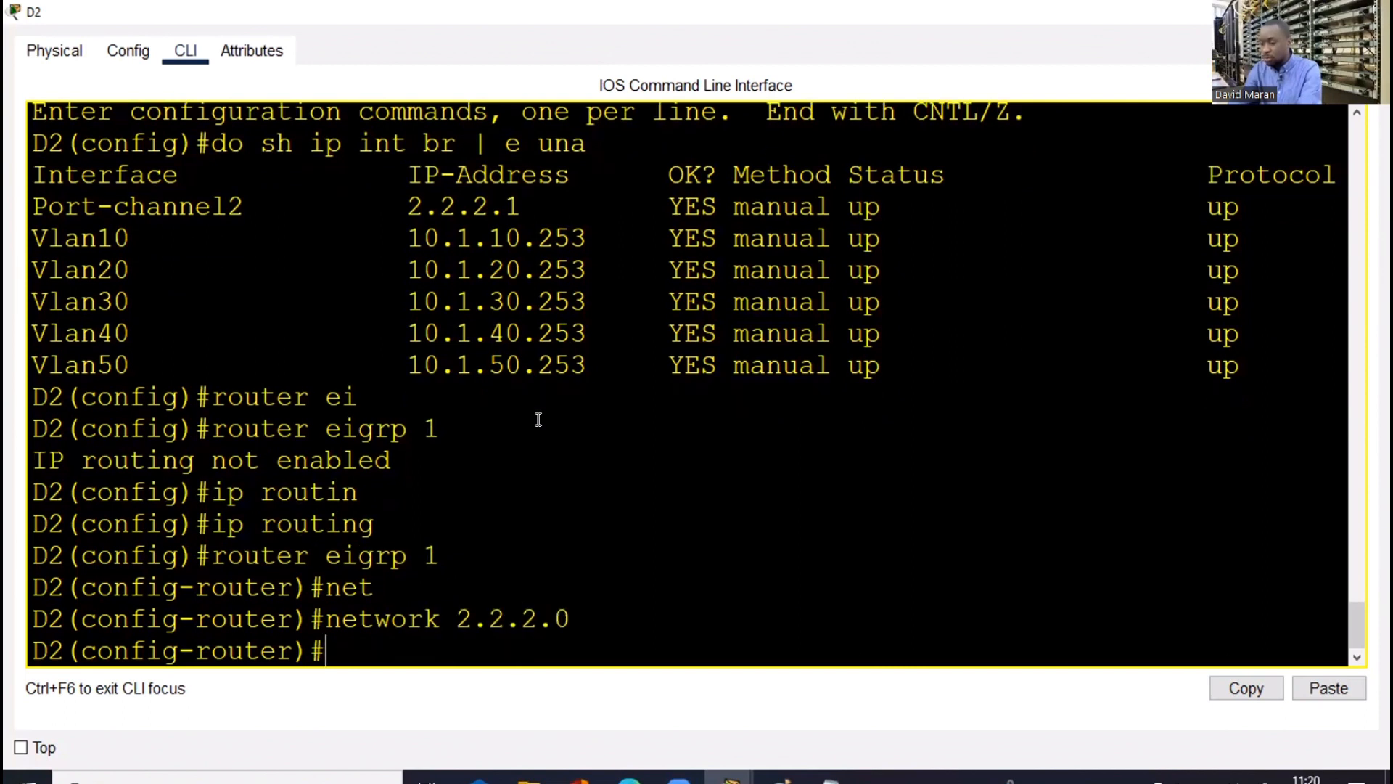
text(ne)
text(t)
key(Tab)
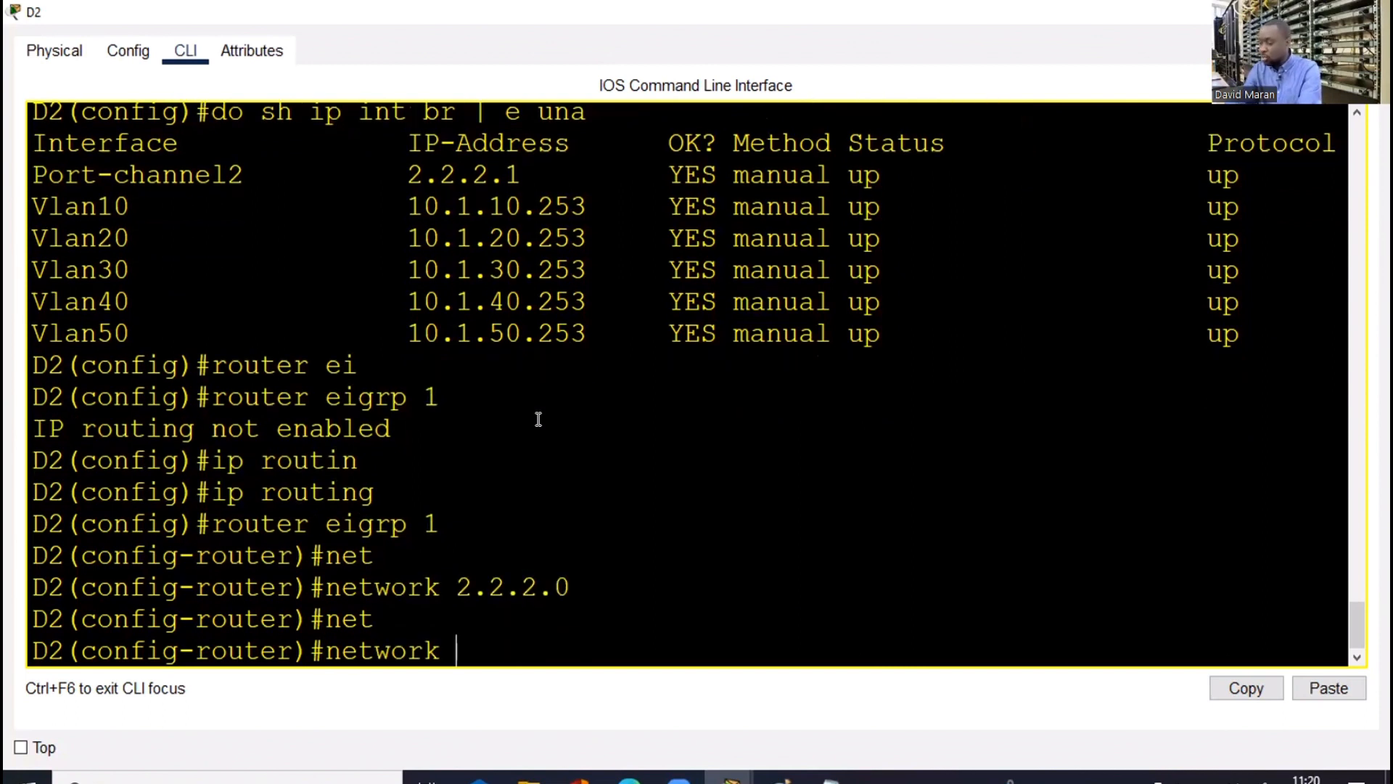
text(10.1.10)
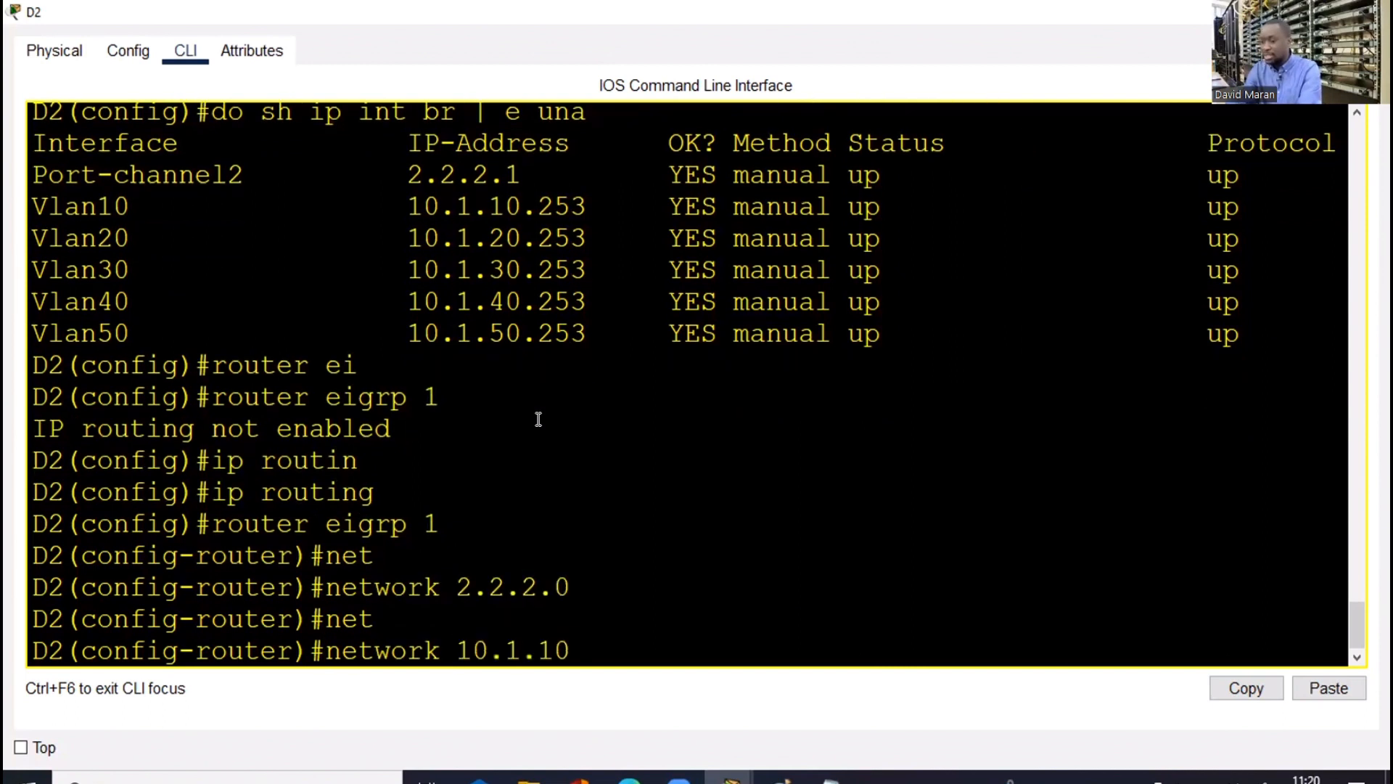
text(.0)
key(Return)
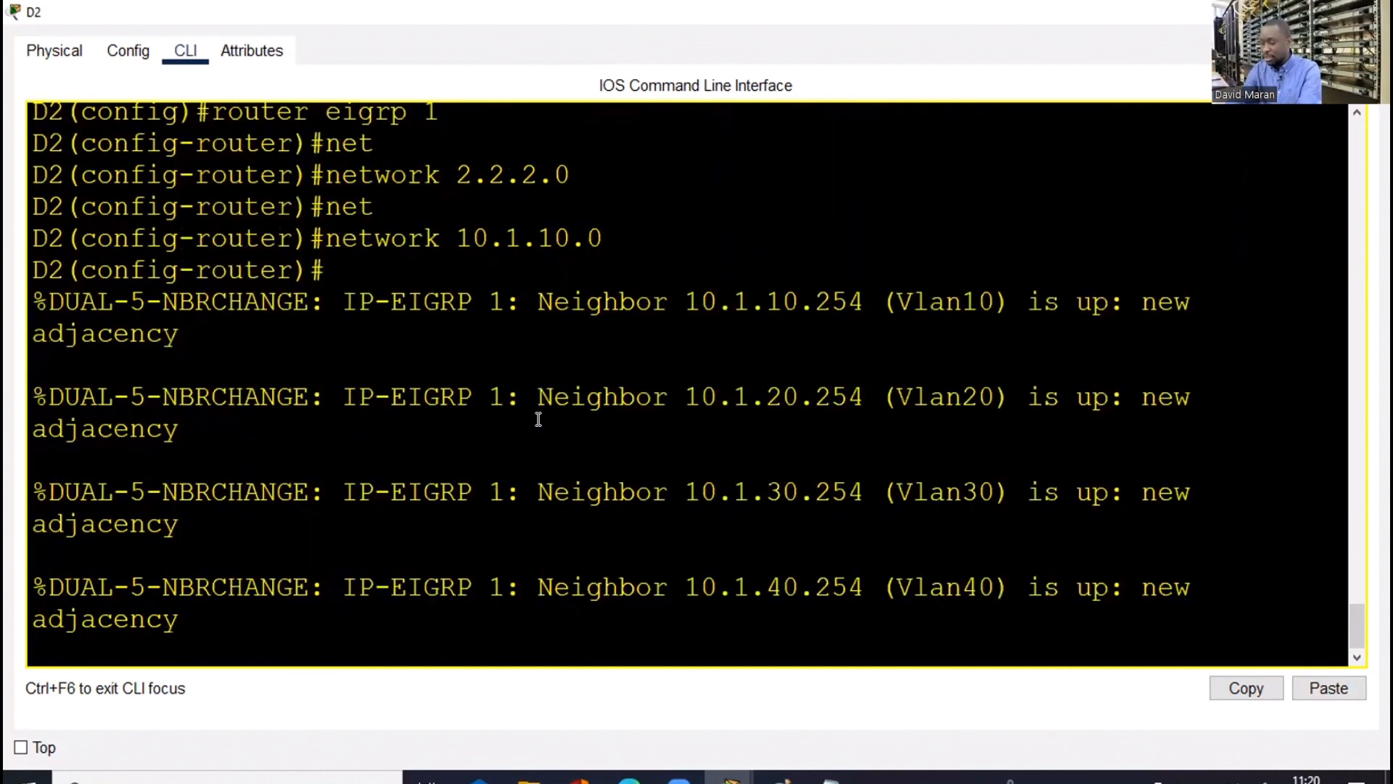
key(Return)
key(Return)
key(Up)
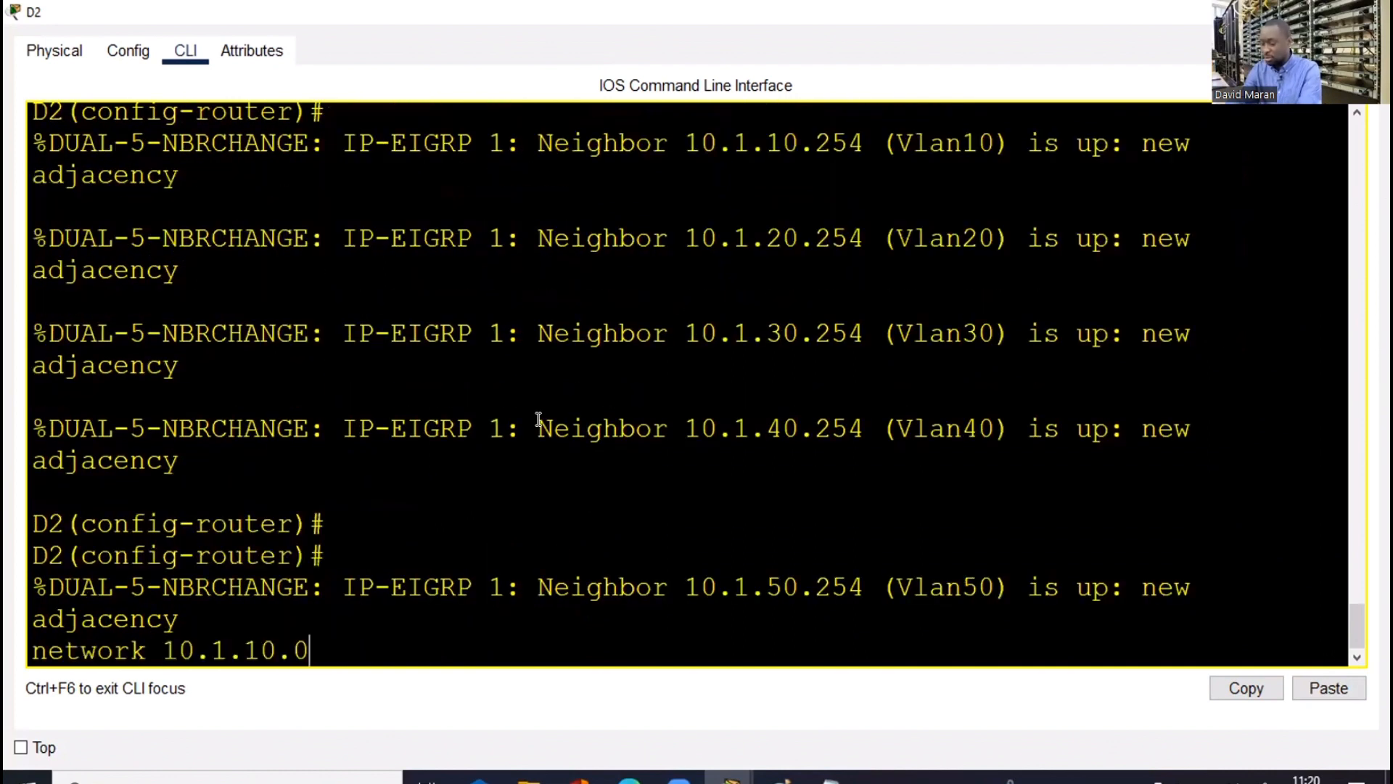
key(Return)
key(Return)
key(Return)
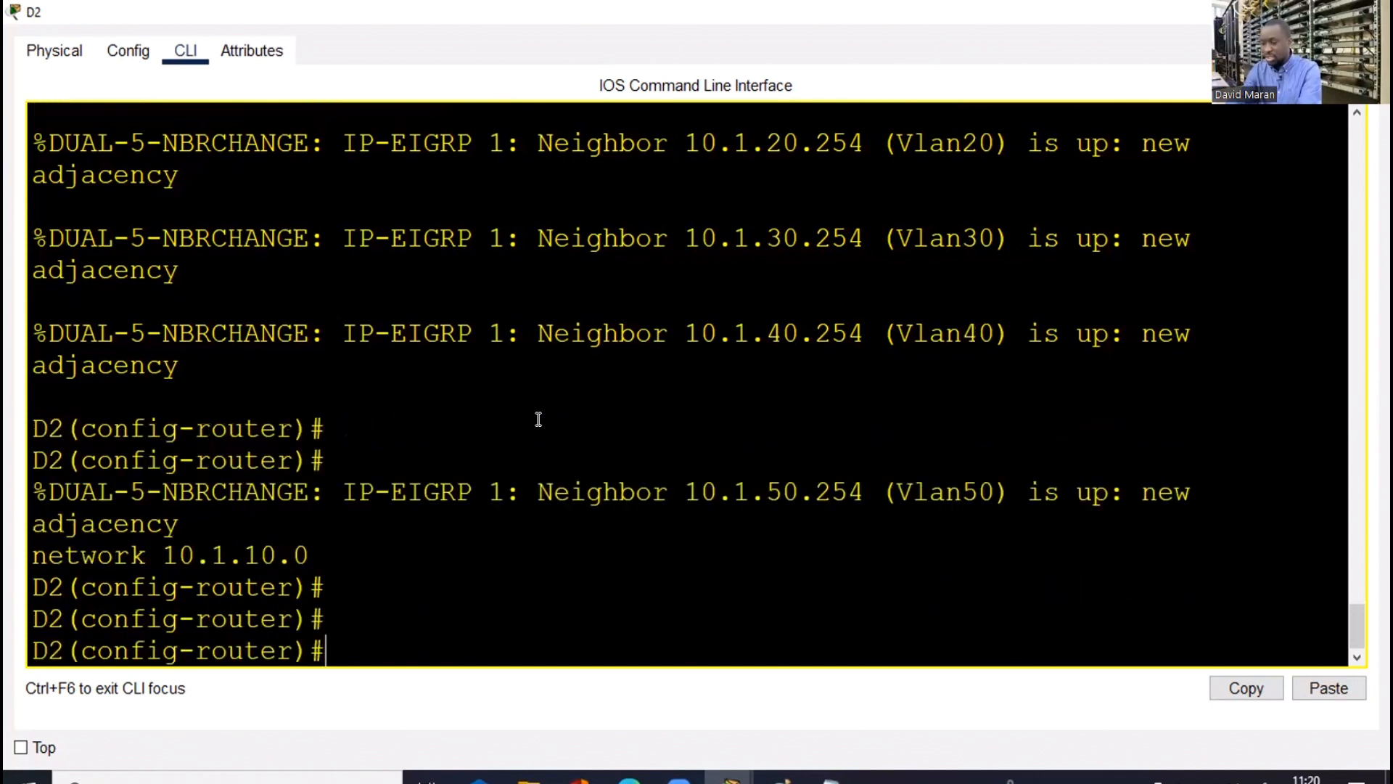
Add EIGRP networks 10.1.20.0 and 10.1.30.0 by editing the recalled command
key(Up)
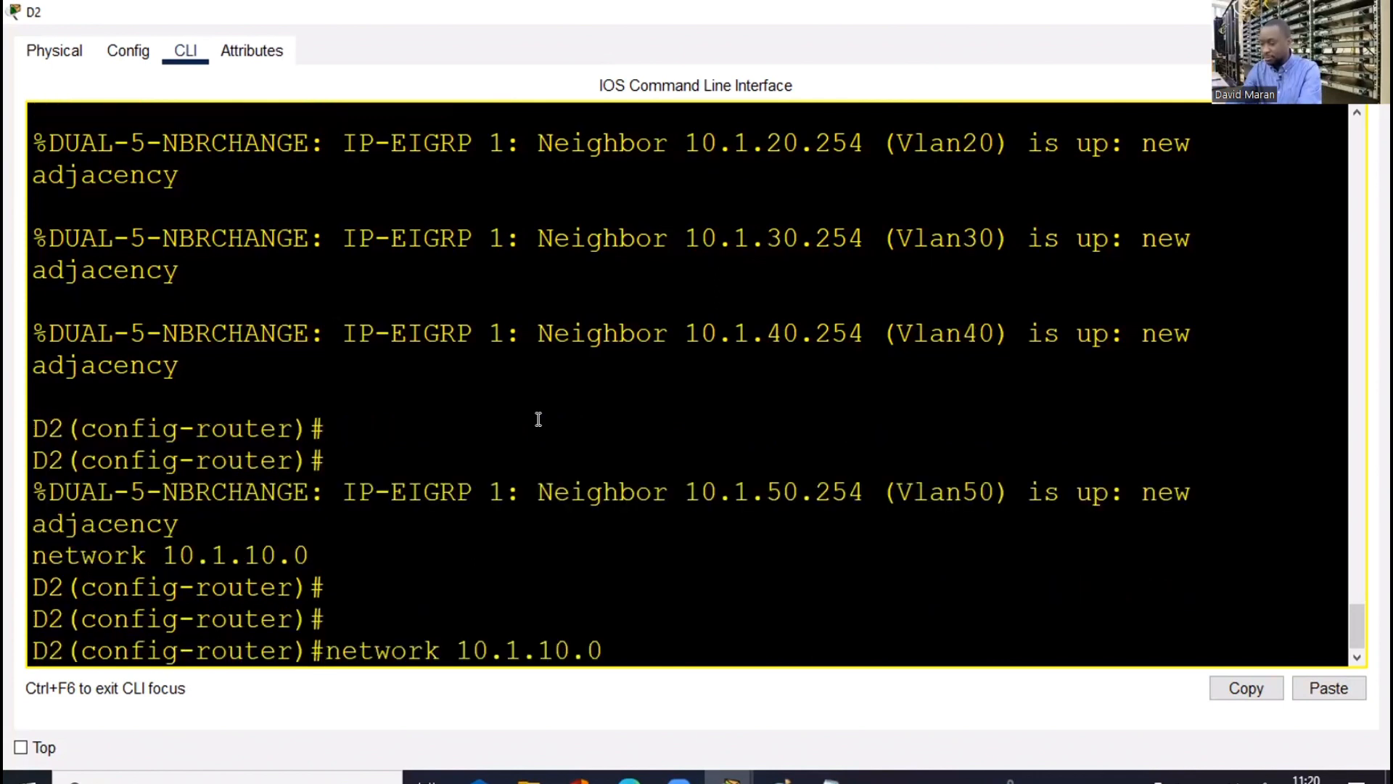
key(Left)
key(Left)
key(Left)
key(BackSpace)
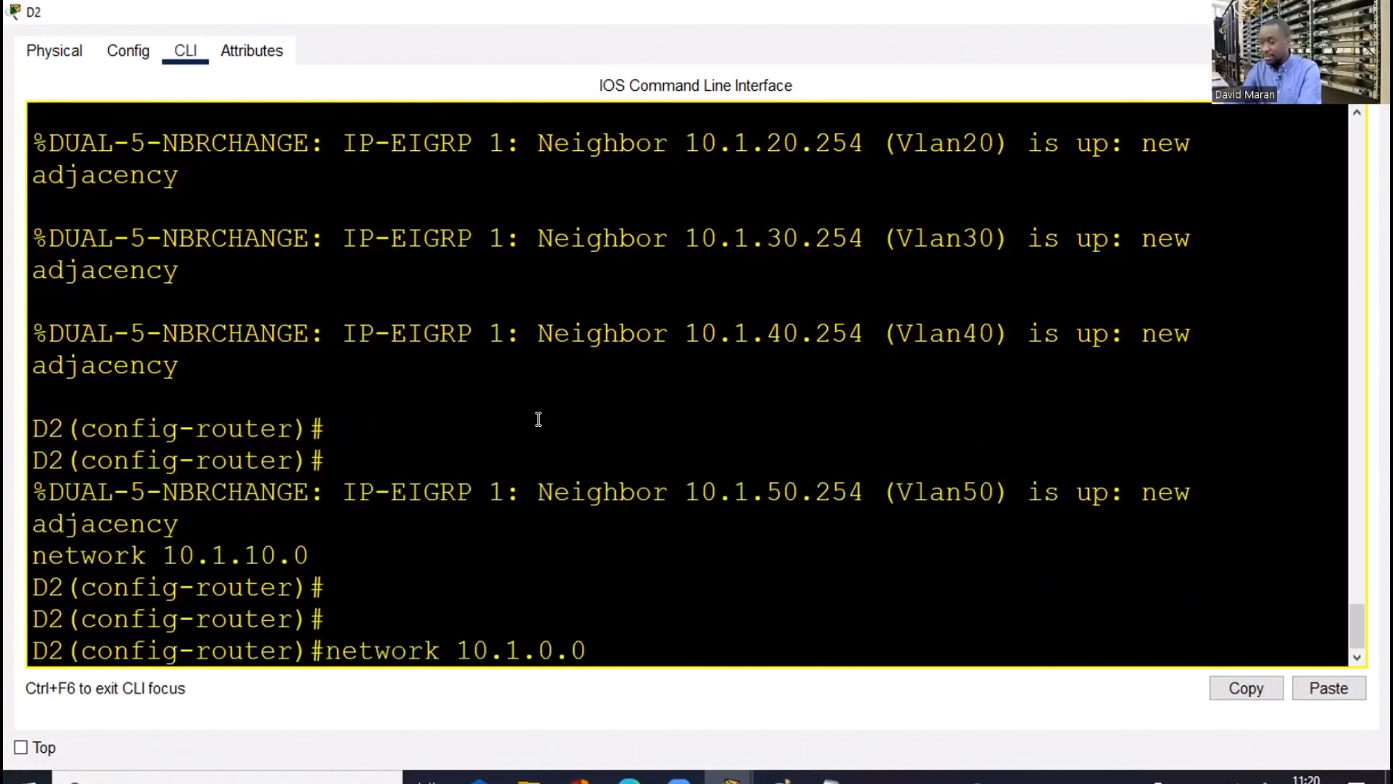
text(2)
key(Return)
key(Up)
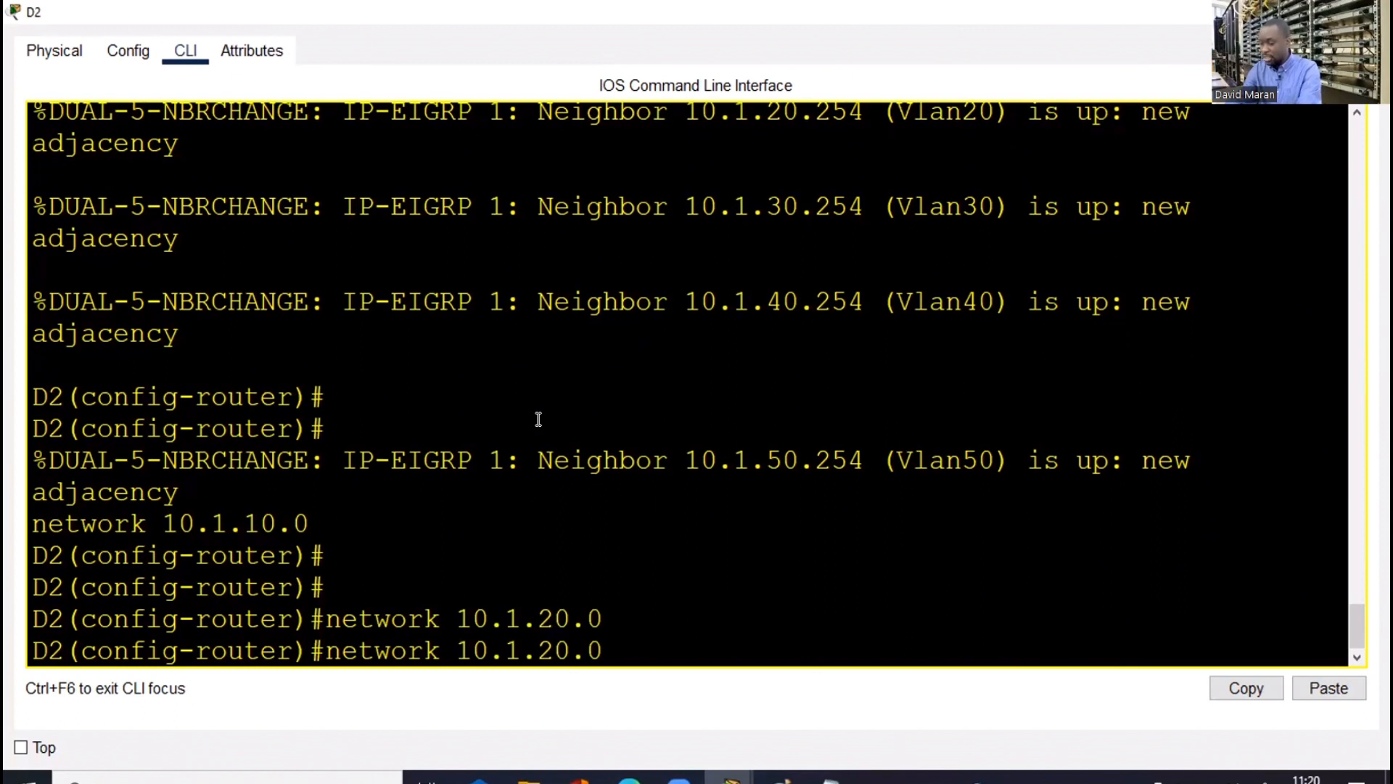
key(Left)
key(Left)
key(Left)
key(BackSpace)
text(3)
key(Return)
Add EIGRP networks 10.1.40.0 and 10.1.50.0
key(Up)
key(Left)
key(Left)
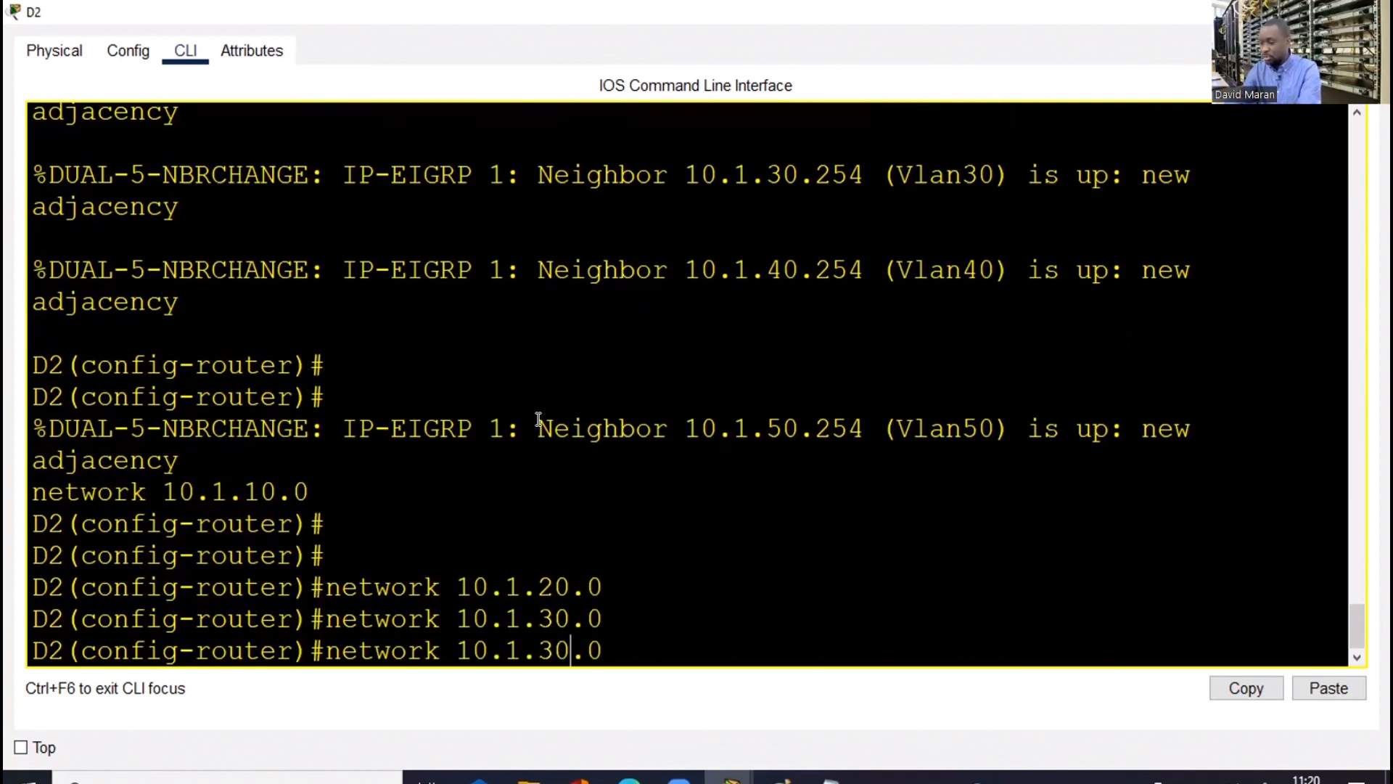
key(Left)
key(BackSpace)
text(4)
key(Return)
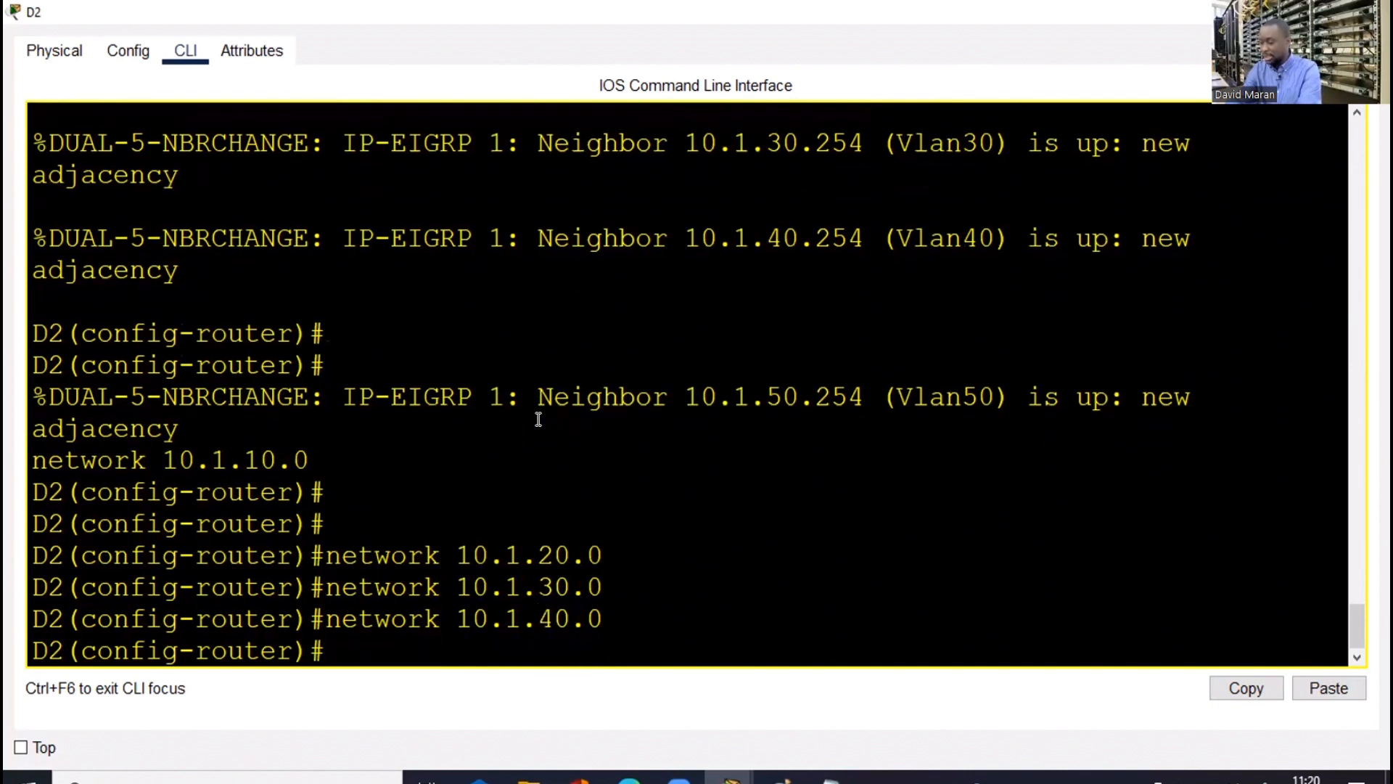
key(Up)
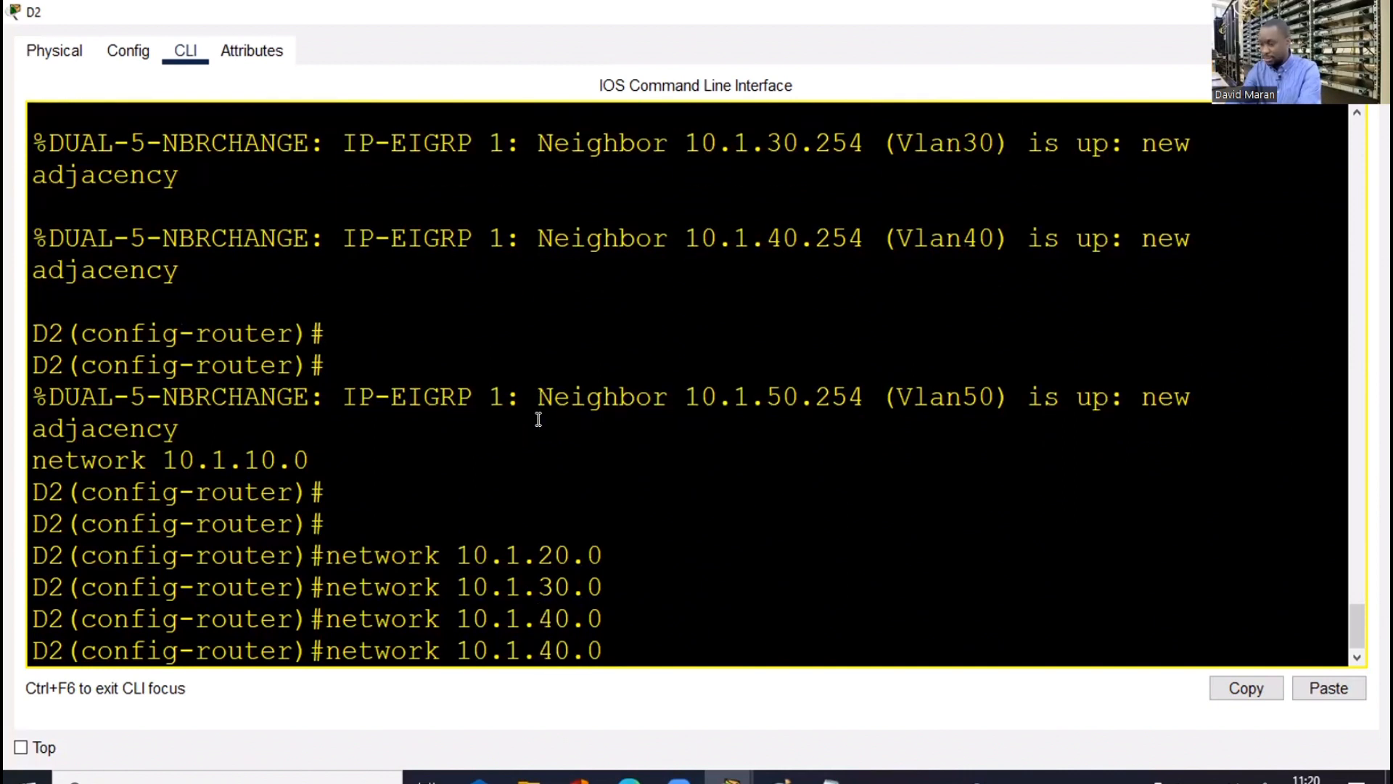
key(BackSpace)
text(5)
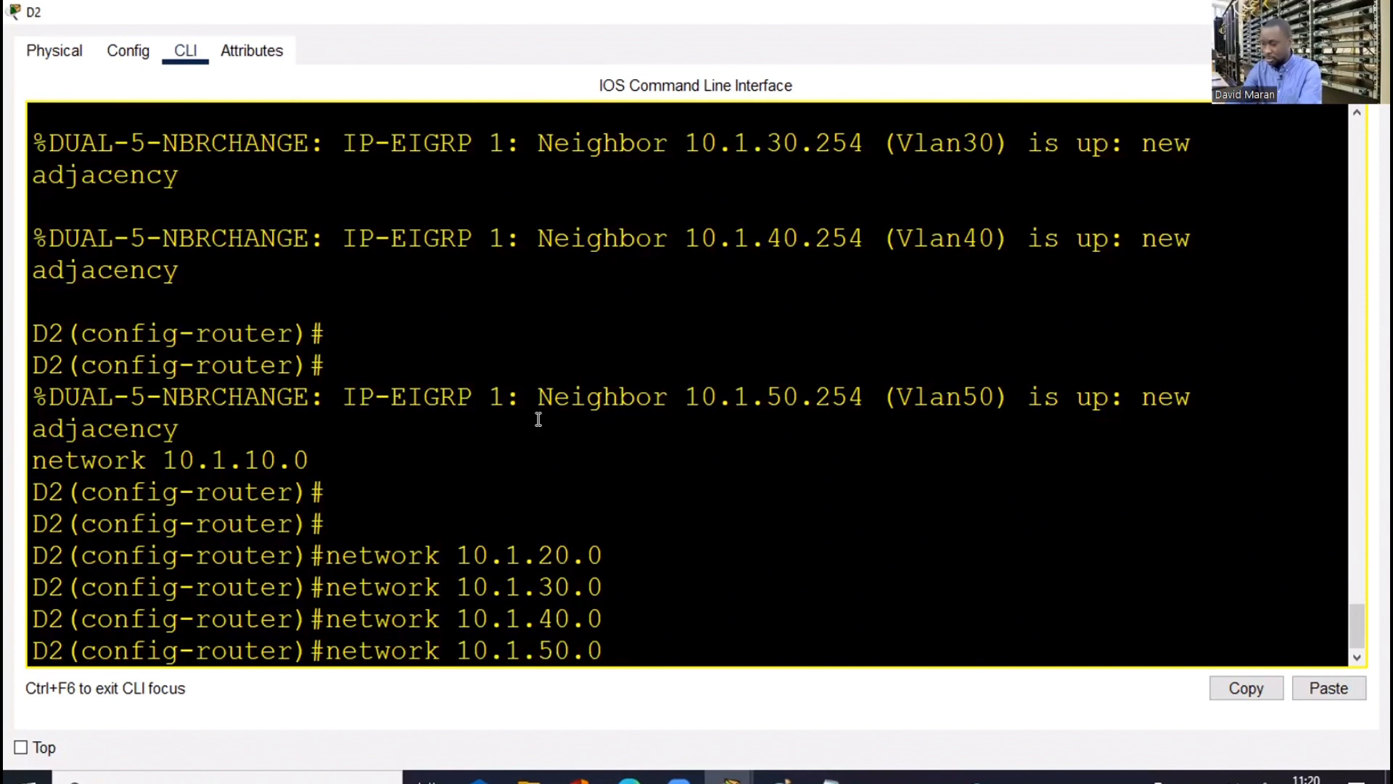
key(Return)
key(Return)
key(Return)
key(Return)
key(Return)
Disable EIGRP auto-summary on D2 and return to privileged mode
text(no a)
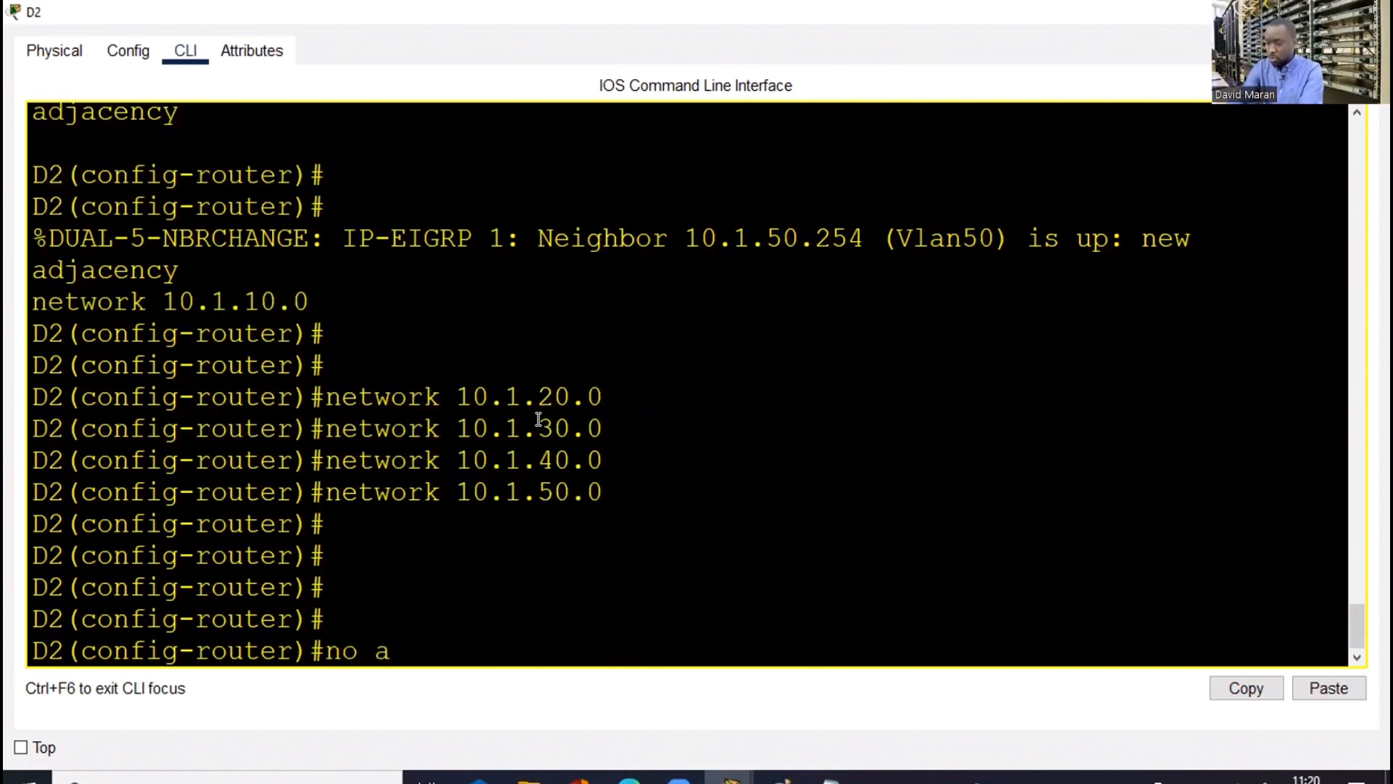
text(u)
key(Tab)
key(Return)
text(end)
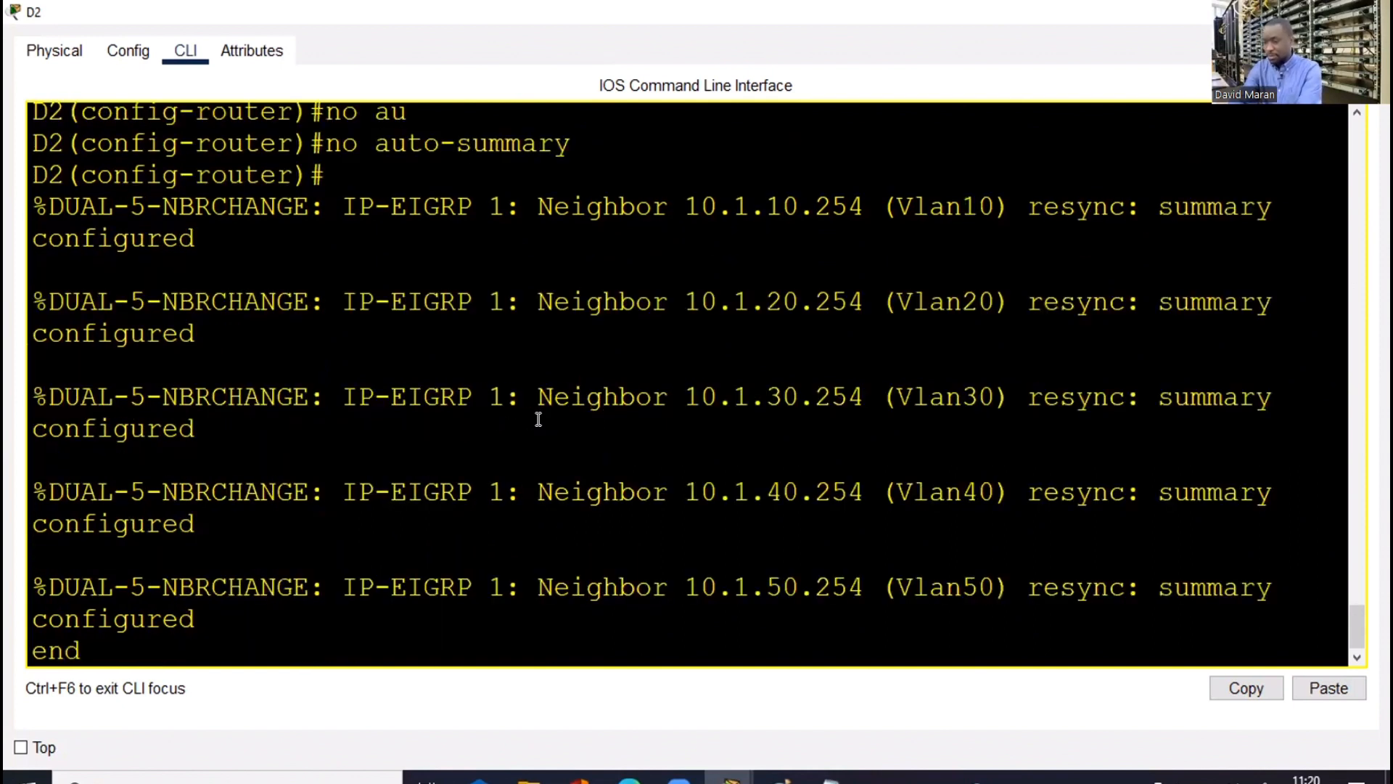
key(Return)
key(Return)
key(Return)
key(Return)
key(Return)
key(Return)
key(Return)
Check D2's EIGRP neighbors with show ip eigrp neighbors, then save with wr
text(sh)
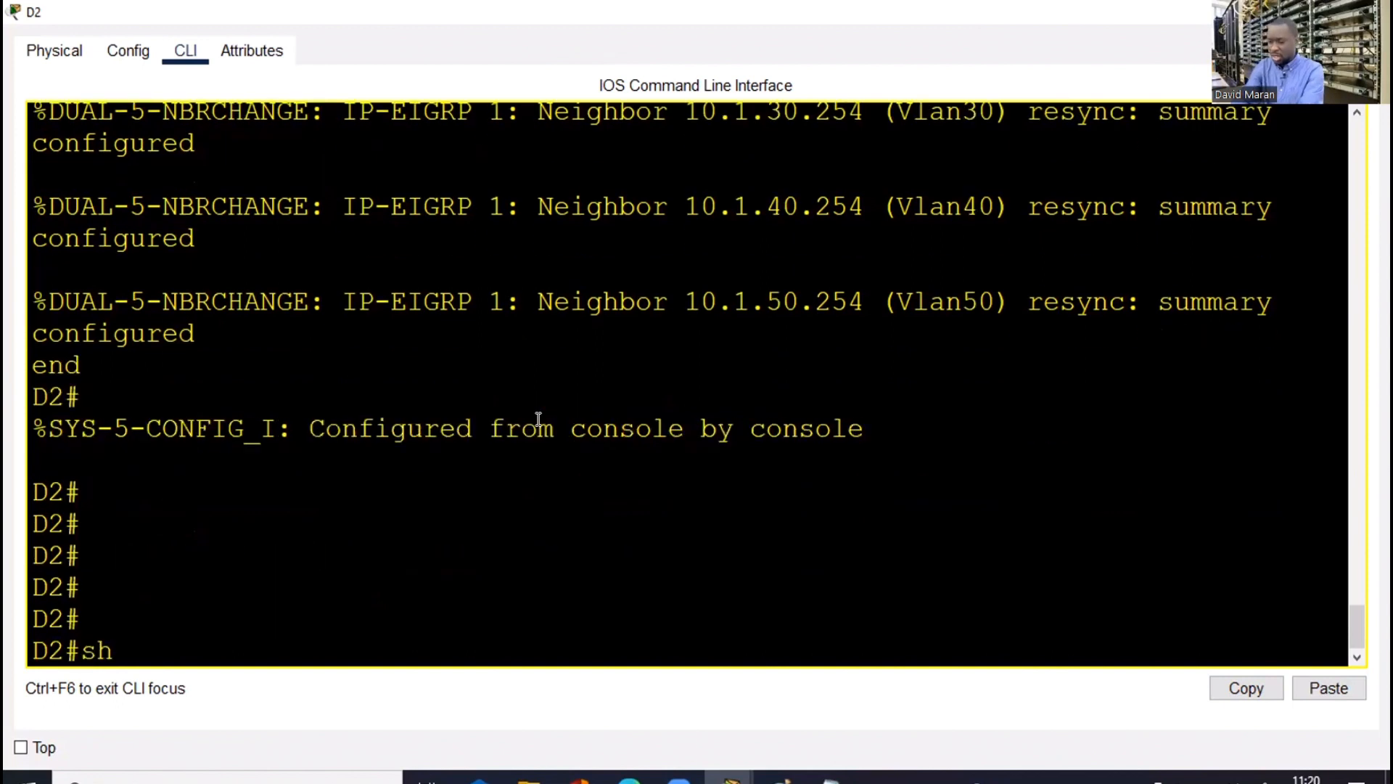
text( ei)
key(Tab)
key(BackSpace)
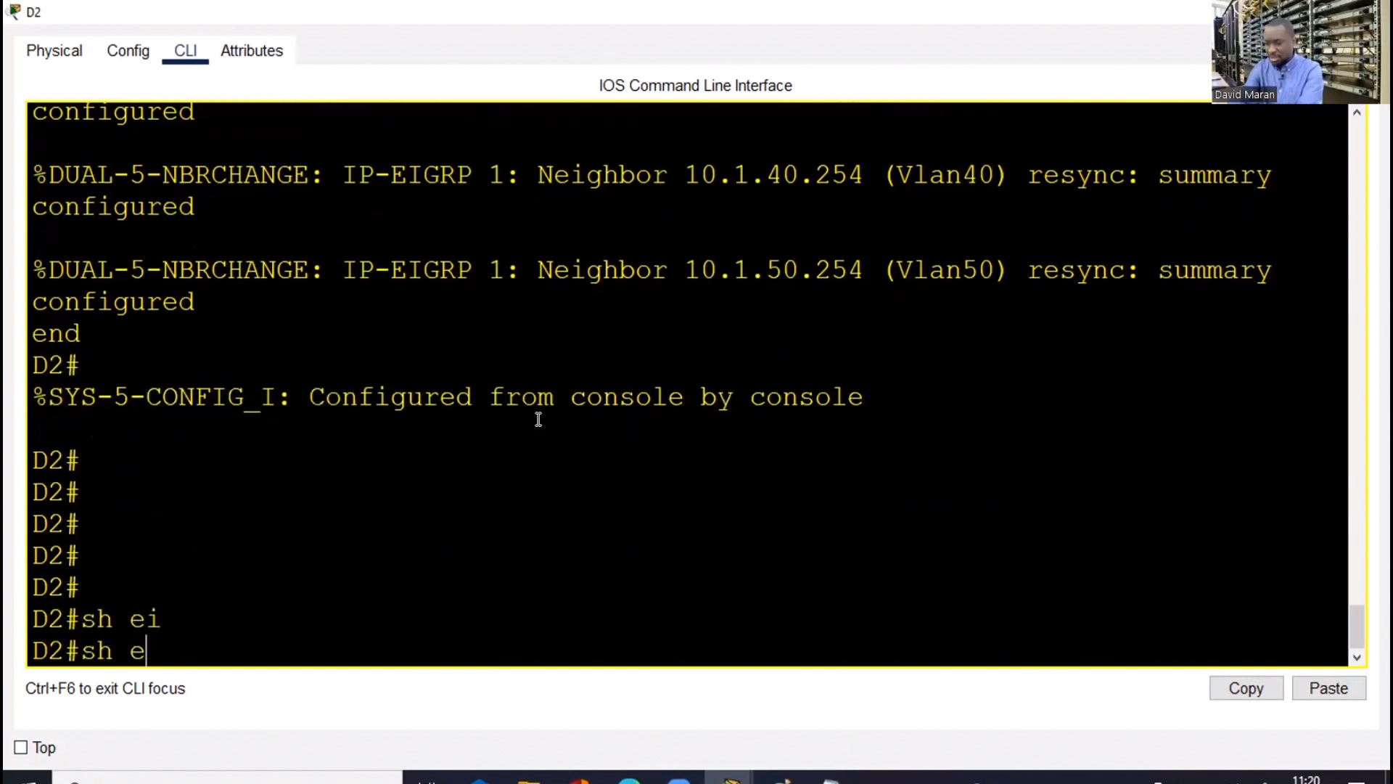
key(BackSpace)
text(ip ei)
key(Tab)
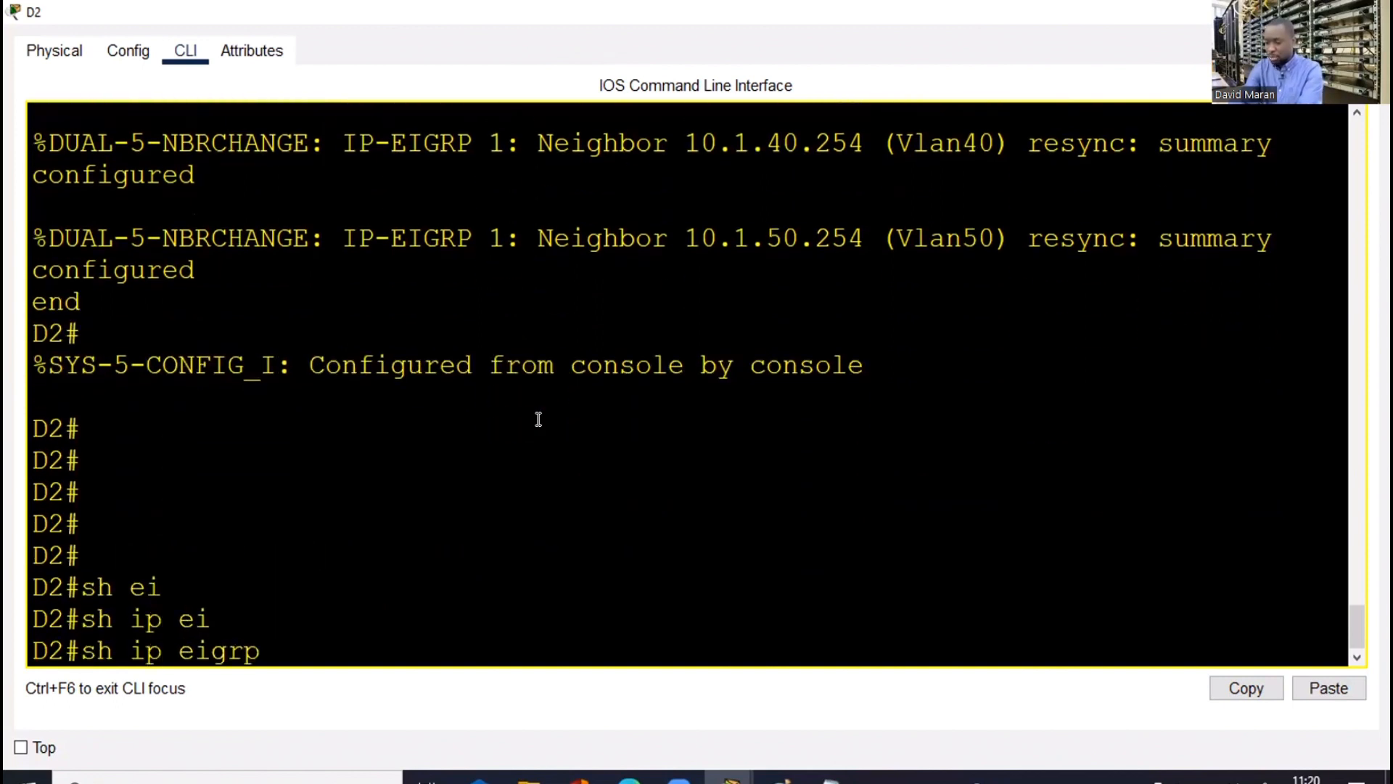
text(ne)
key(Tab)
key(Return)
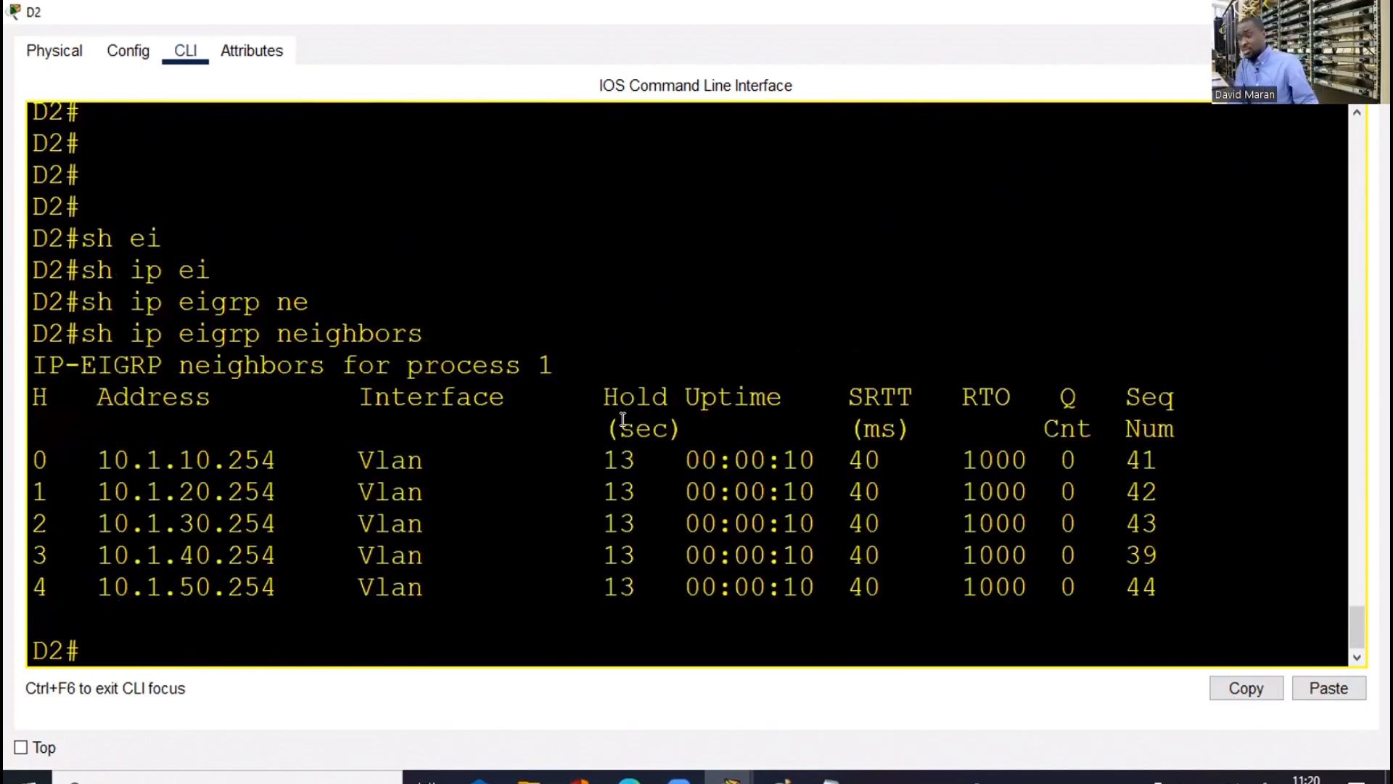
text(wr)
key(Return)
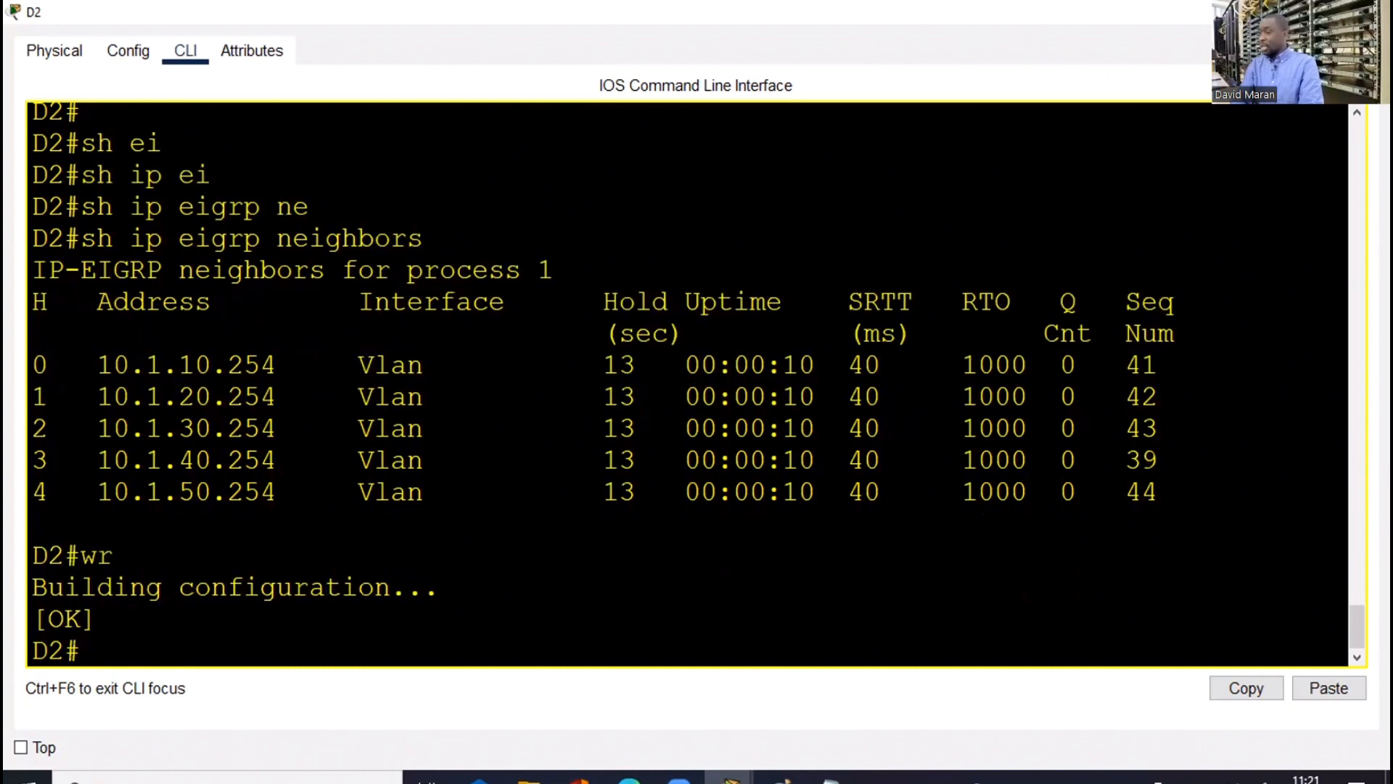
Switch from D2 to C1's CLI, enter configuration mode and list C1's addressed interfaces
click(1275, 12)
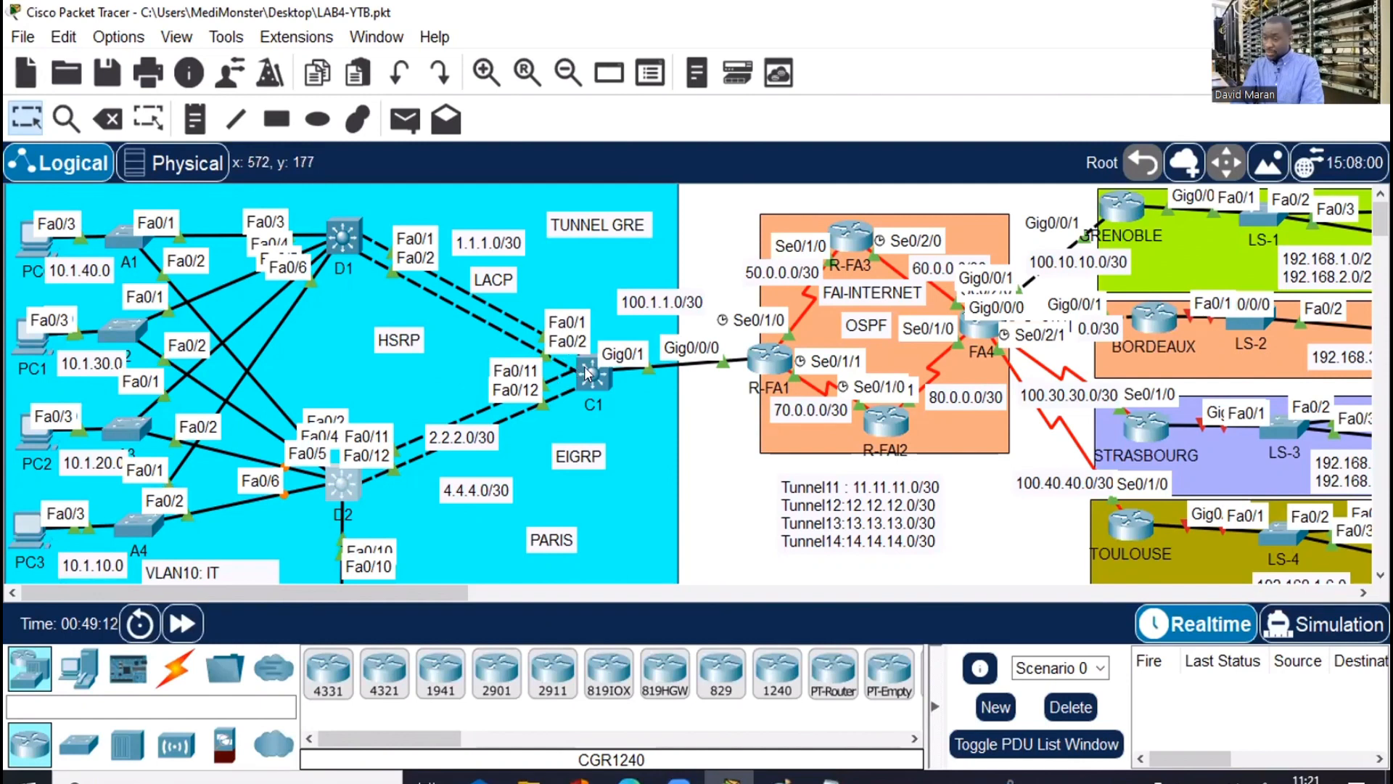
click(588, 373)
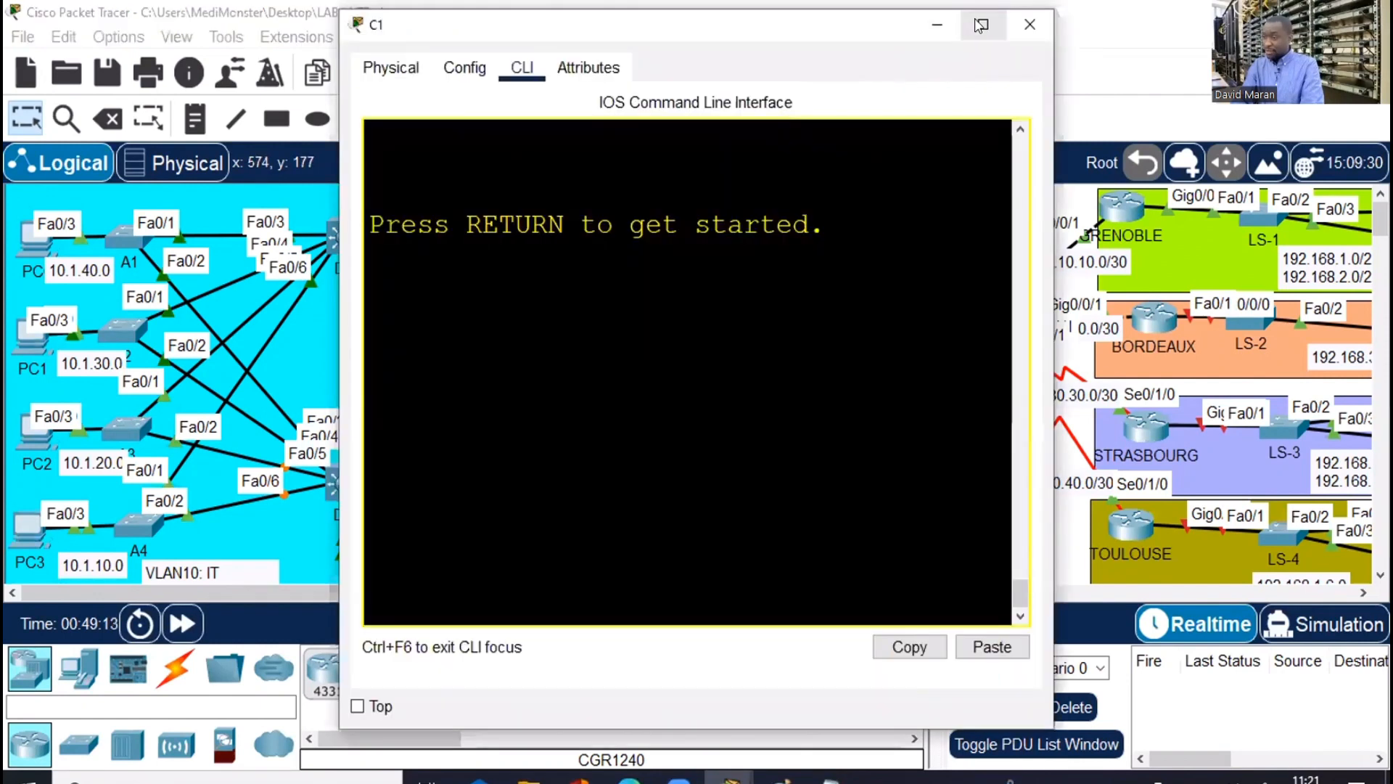
click(983, 25)
key(Return)
key(Return)
key(Return)
key(Return)
text(e)
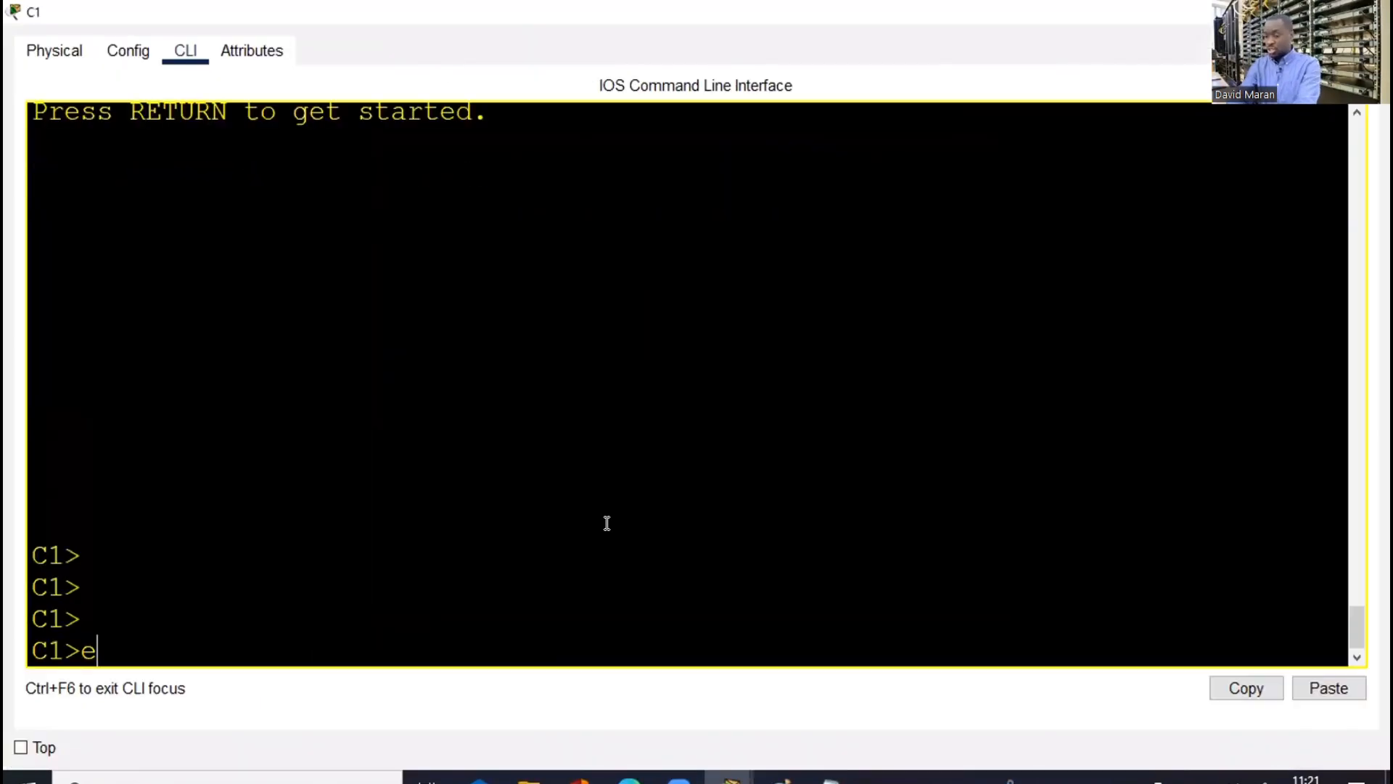
text(n)
key(Return)
text(conf t)
key(Return)
key(Return)
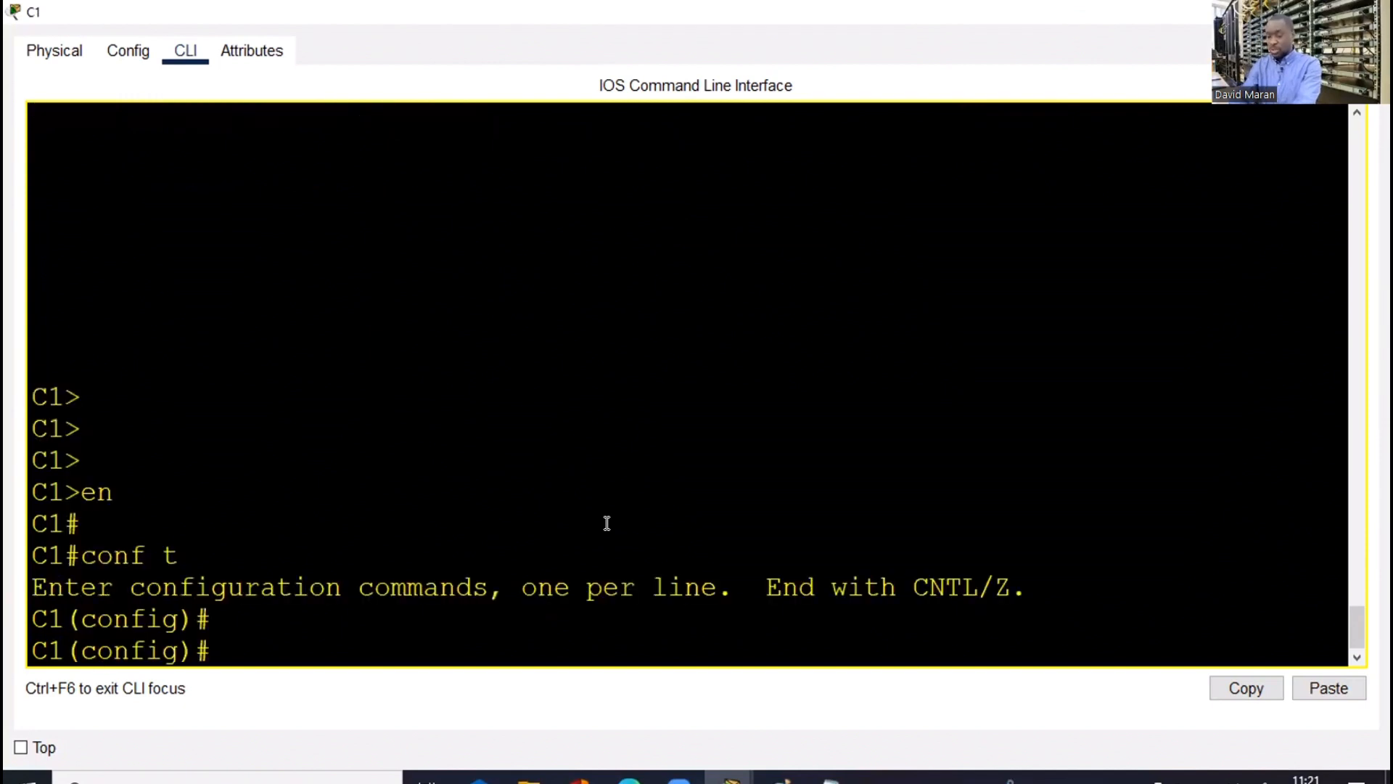
key(Return)
text(do sh )
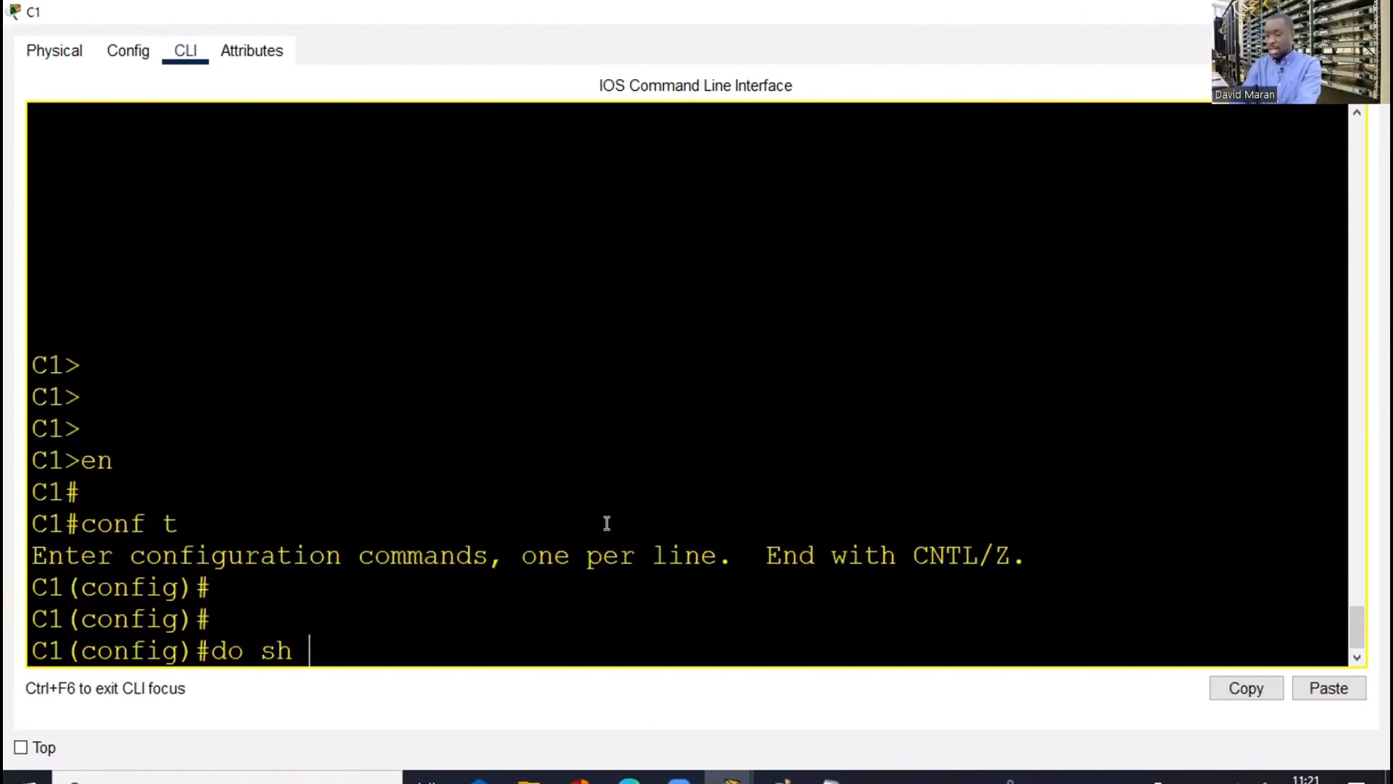
text(ip int br )
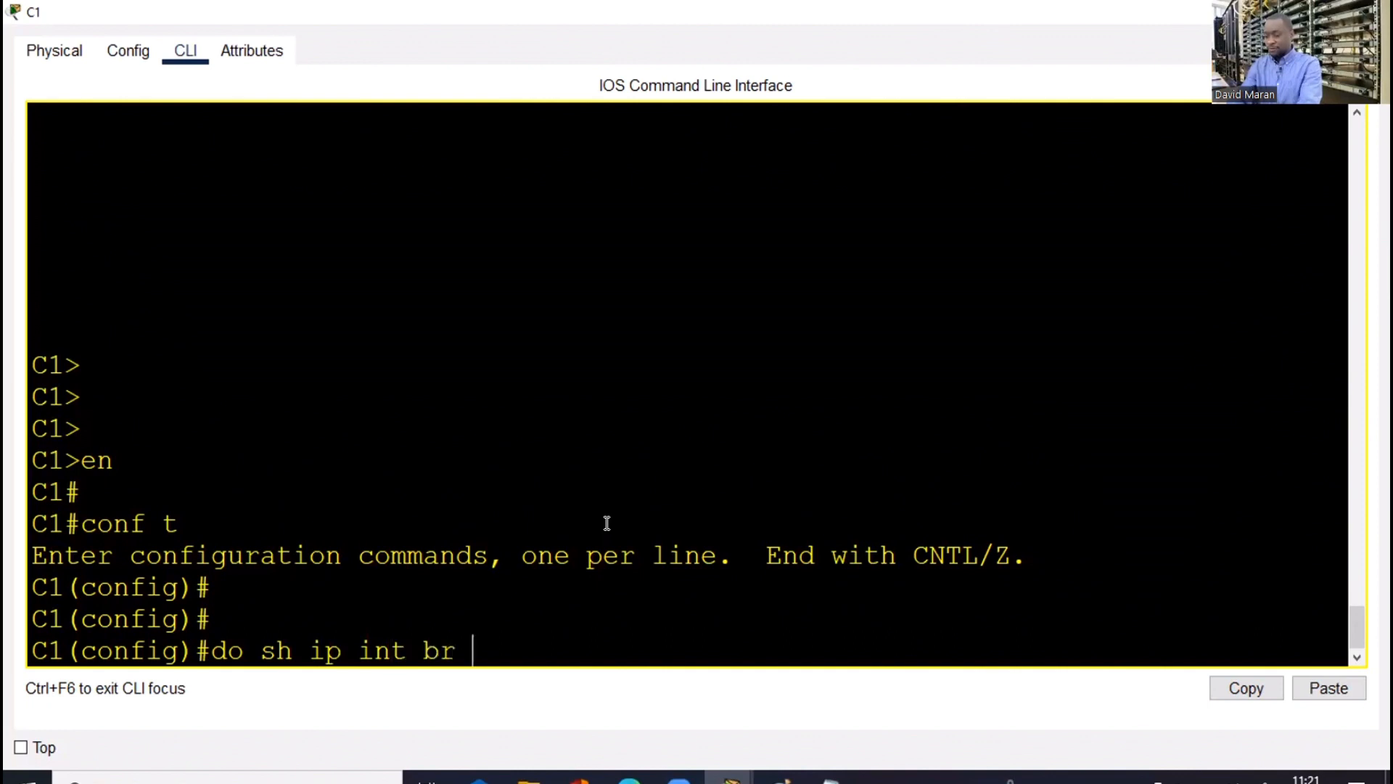
text(| e u)
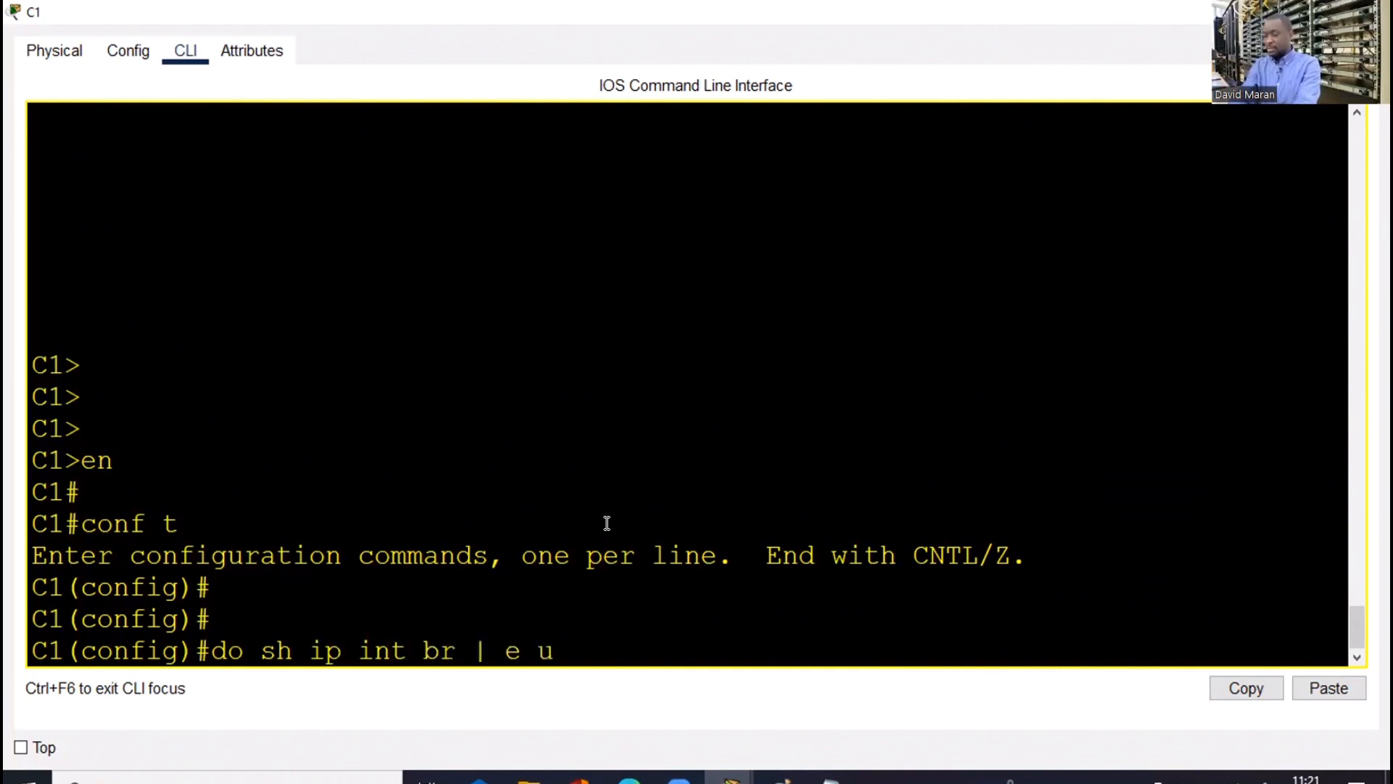
text(na)
key(Return)
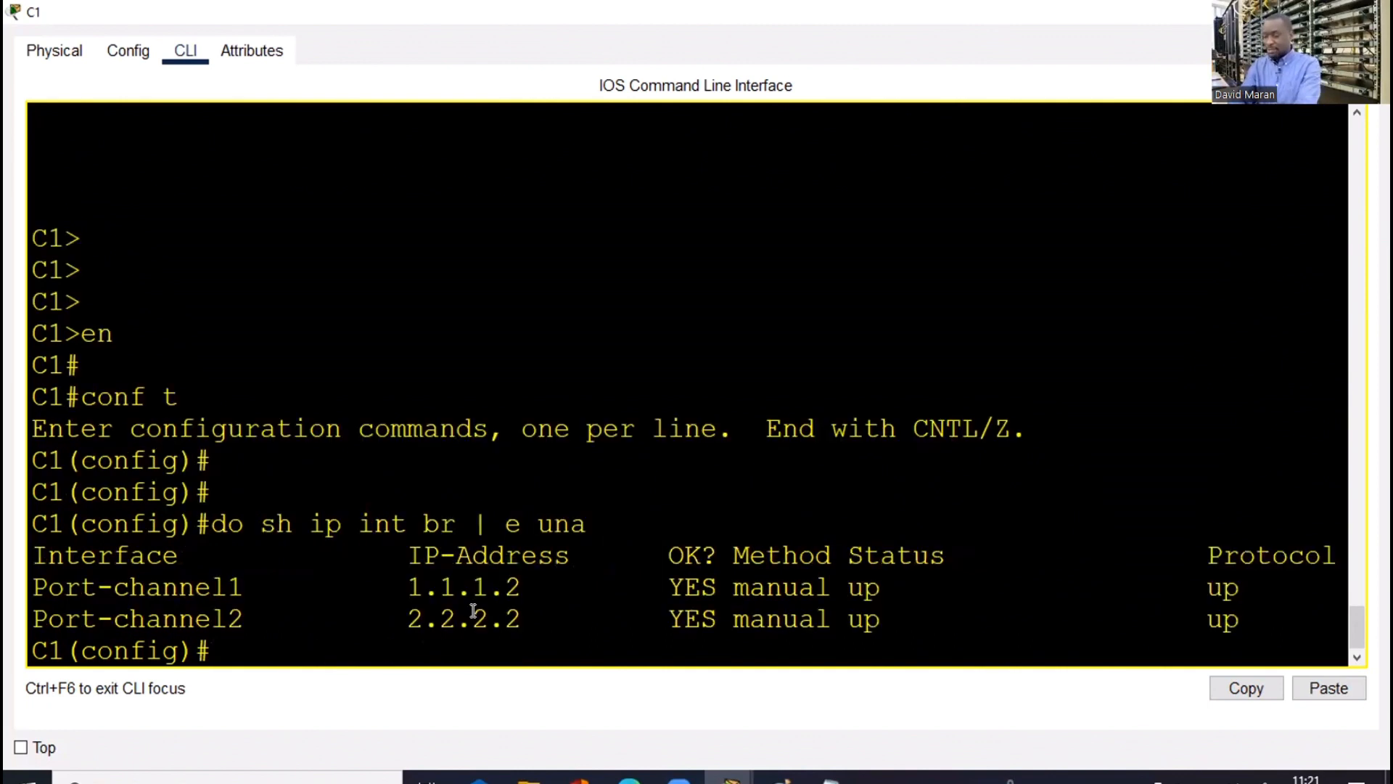
Start EIGRP 1 on C1 advertising networks 1.1.1.0 and 2.2.2.0
text(routerc)
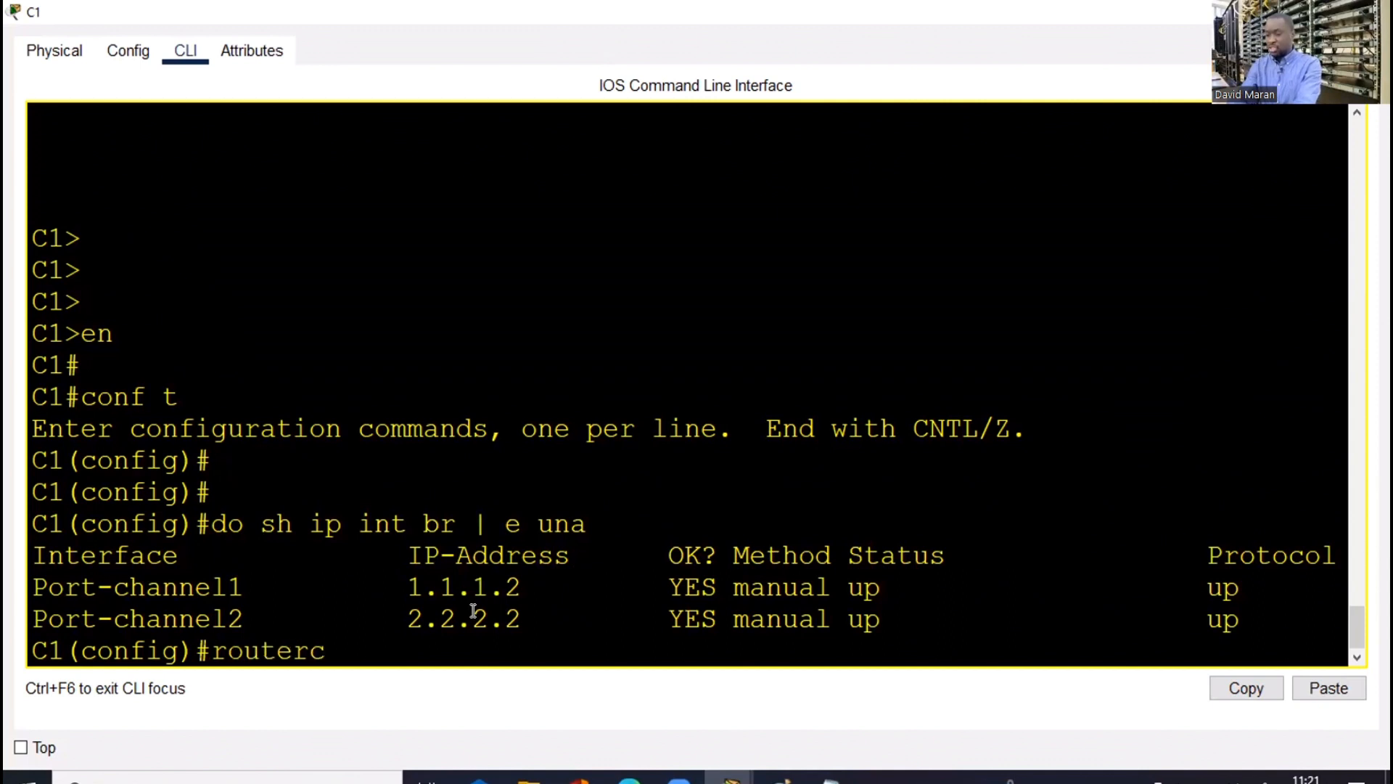
key(BackSpace)
key(BackSpace)
text(r ein)
key(BackSpace)
key(Tab)
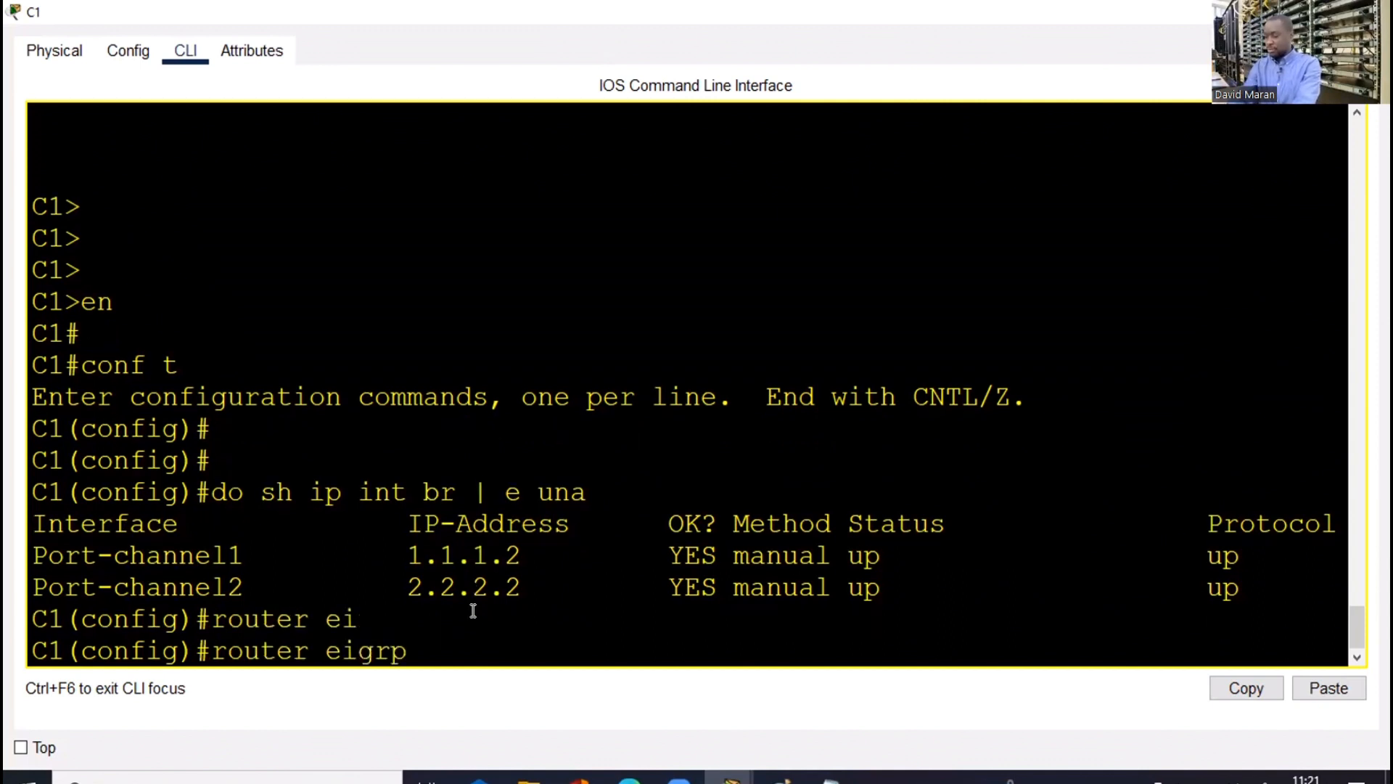
text(1)
key(Return)
text(net)
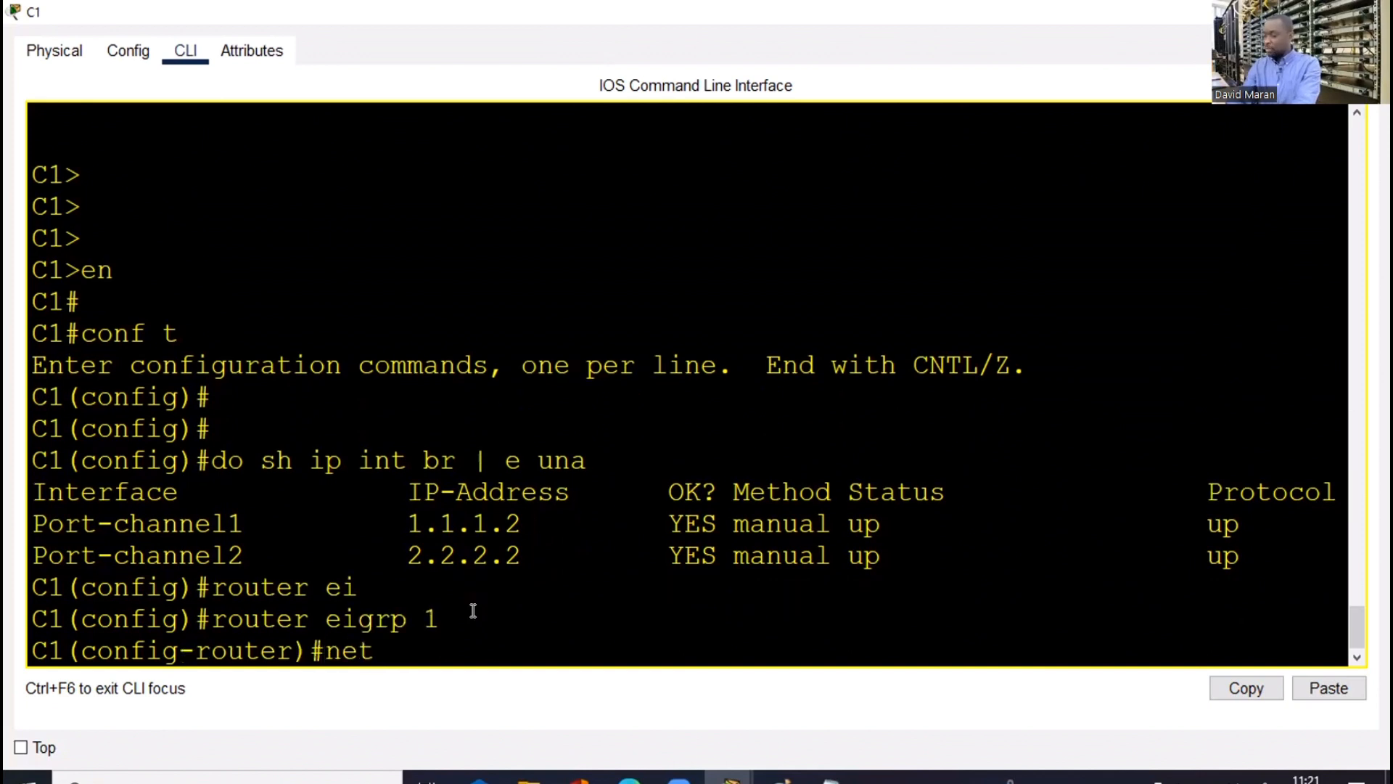
text( 1.1.1.0)
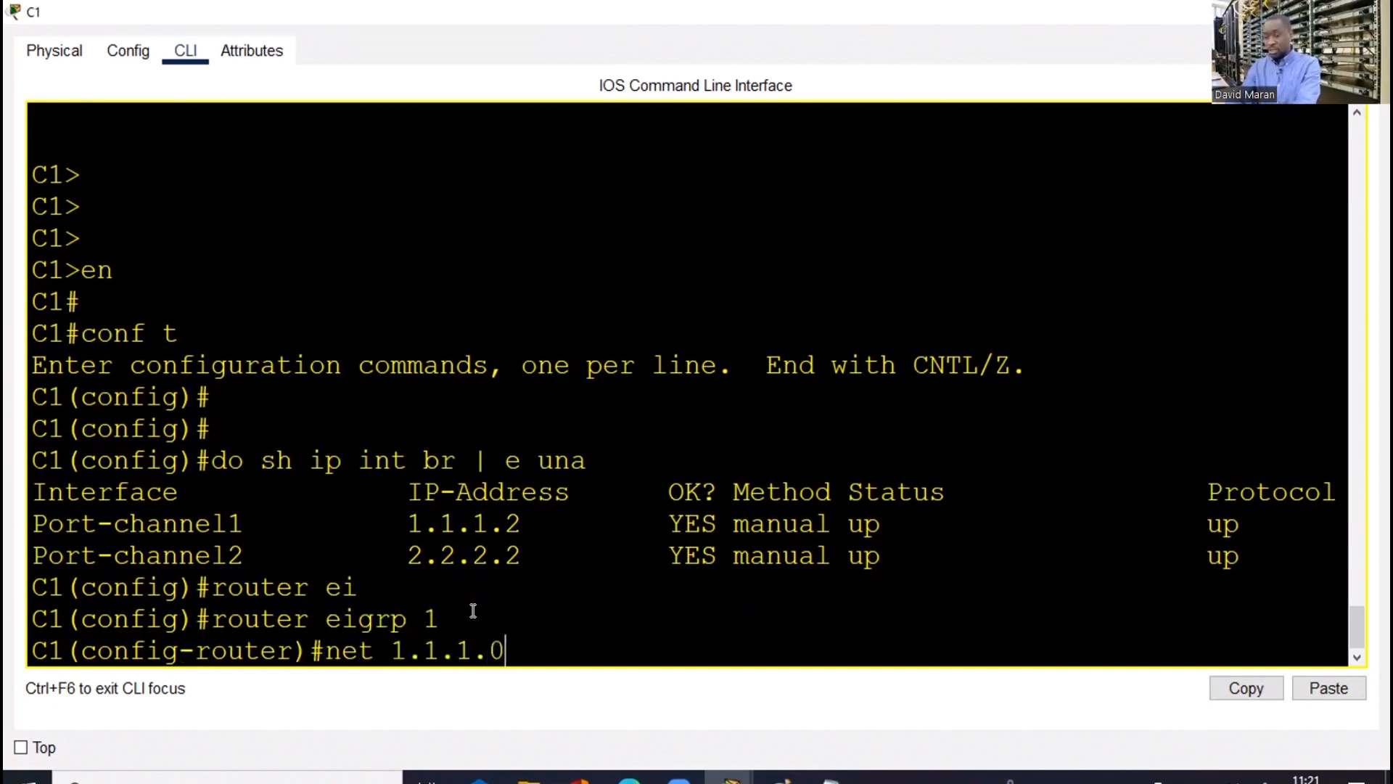
key(Return)
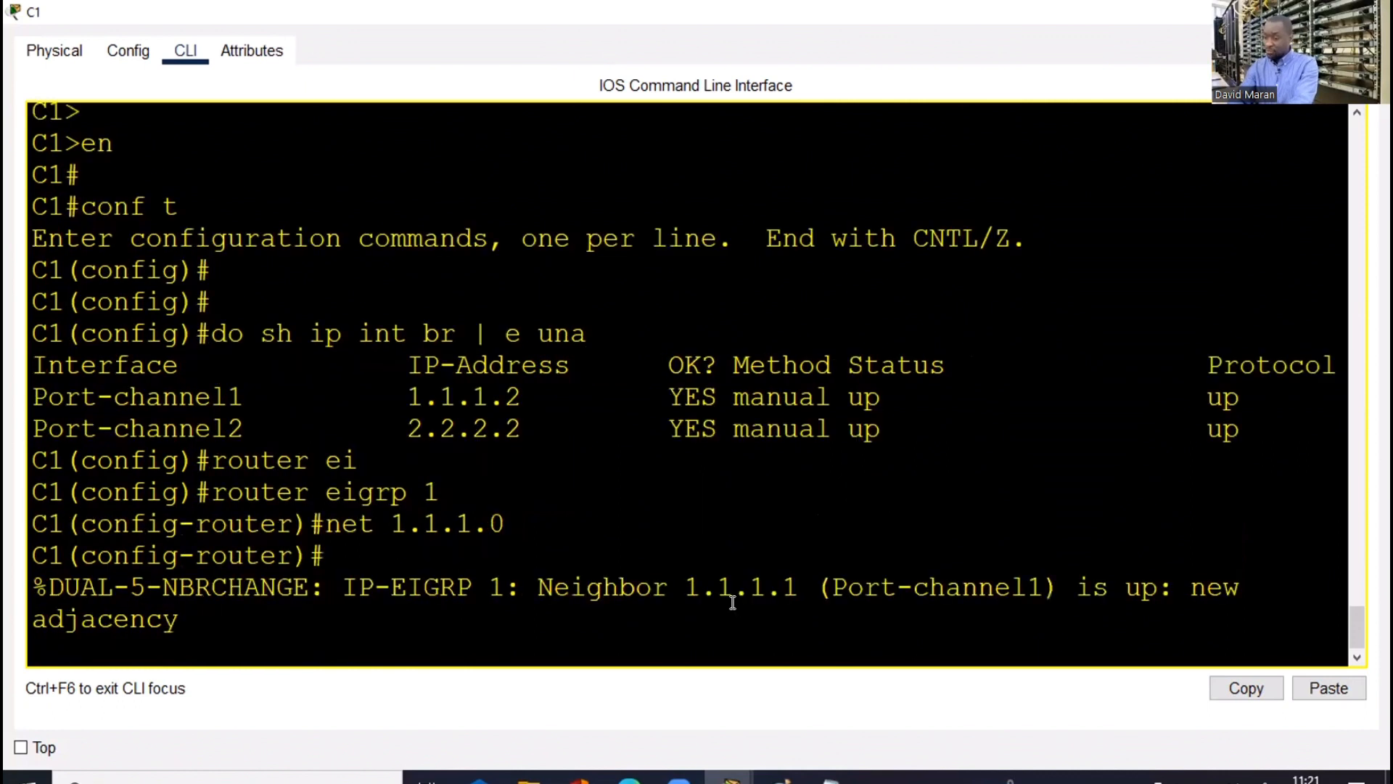
key(Return)
key(Return)
text(net 1.1.1)
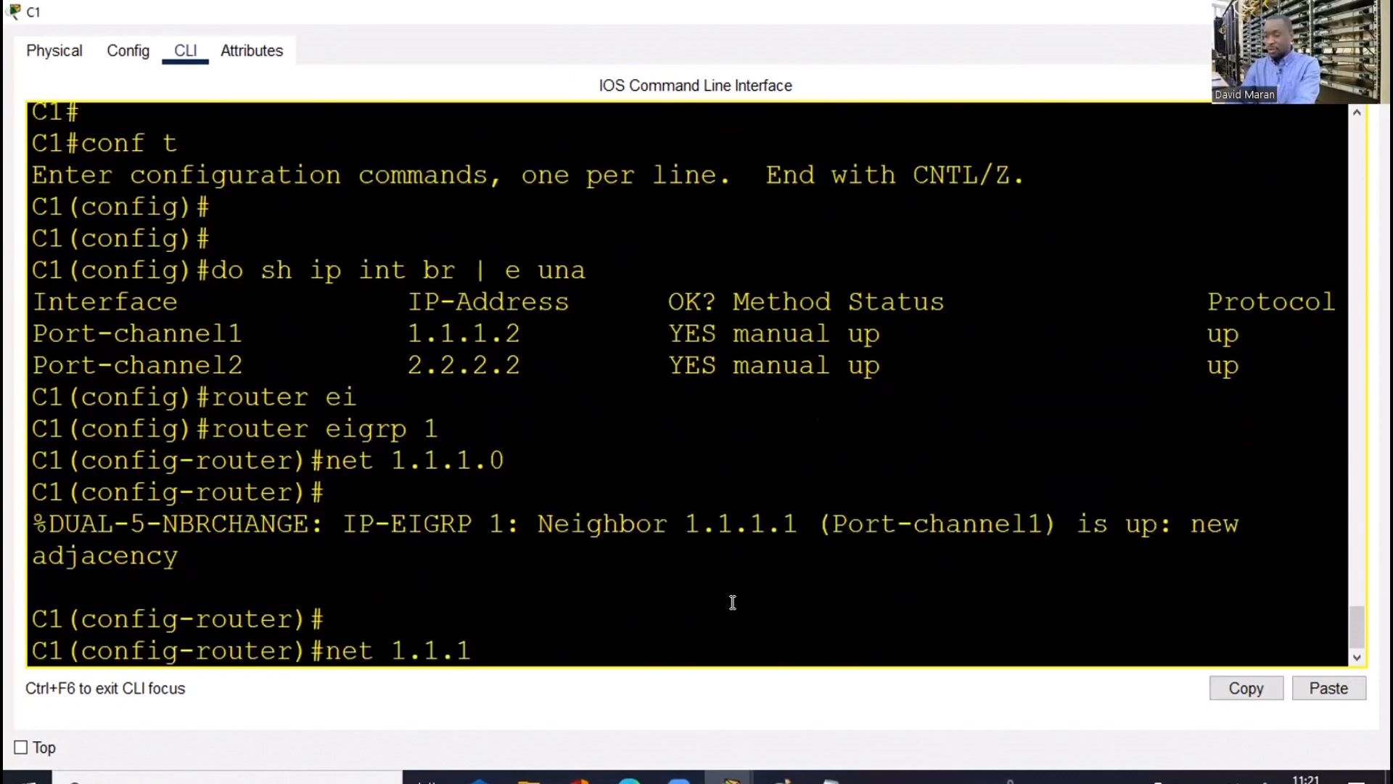
key(BackSpace)
key(BackSpace)
key(BackSpace)
key(BackSpace)
key(BackSpace)
text(2.2)
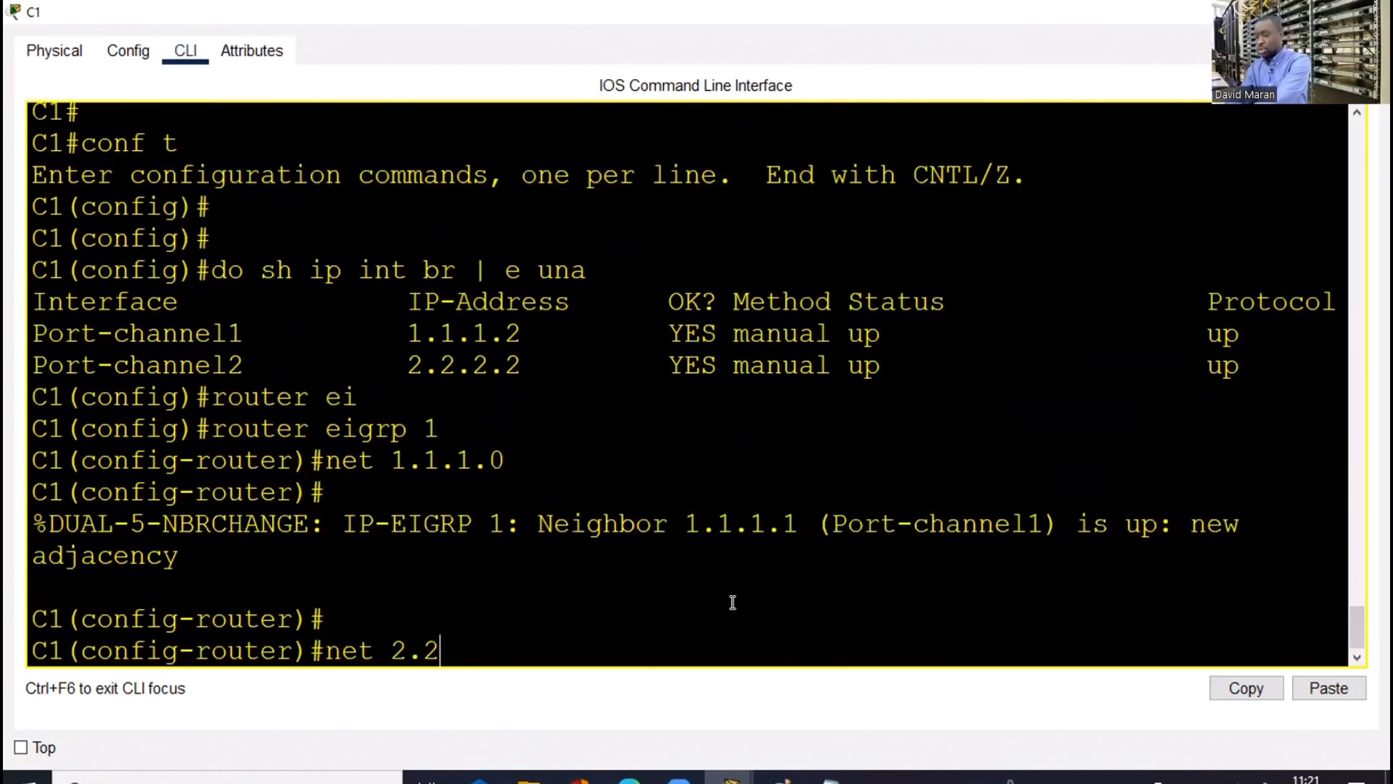
text(.2.0)
key(Return)
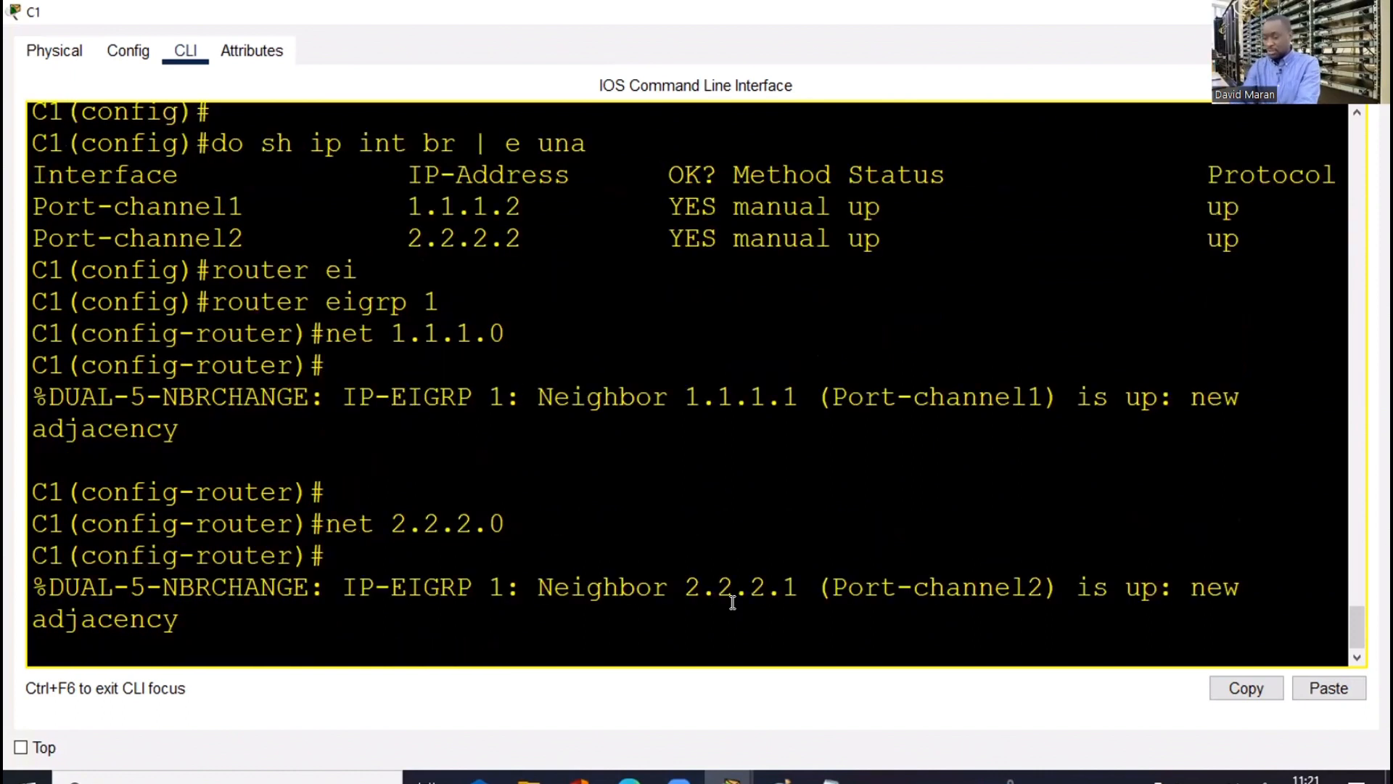
key(Return)
key(Return)
key(Return)
Disable auto-summary on C1, save the configuration with wr and close the window
text(no aut)
key(Tab)
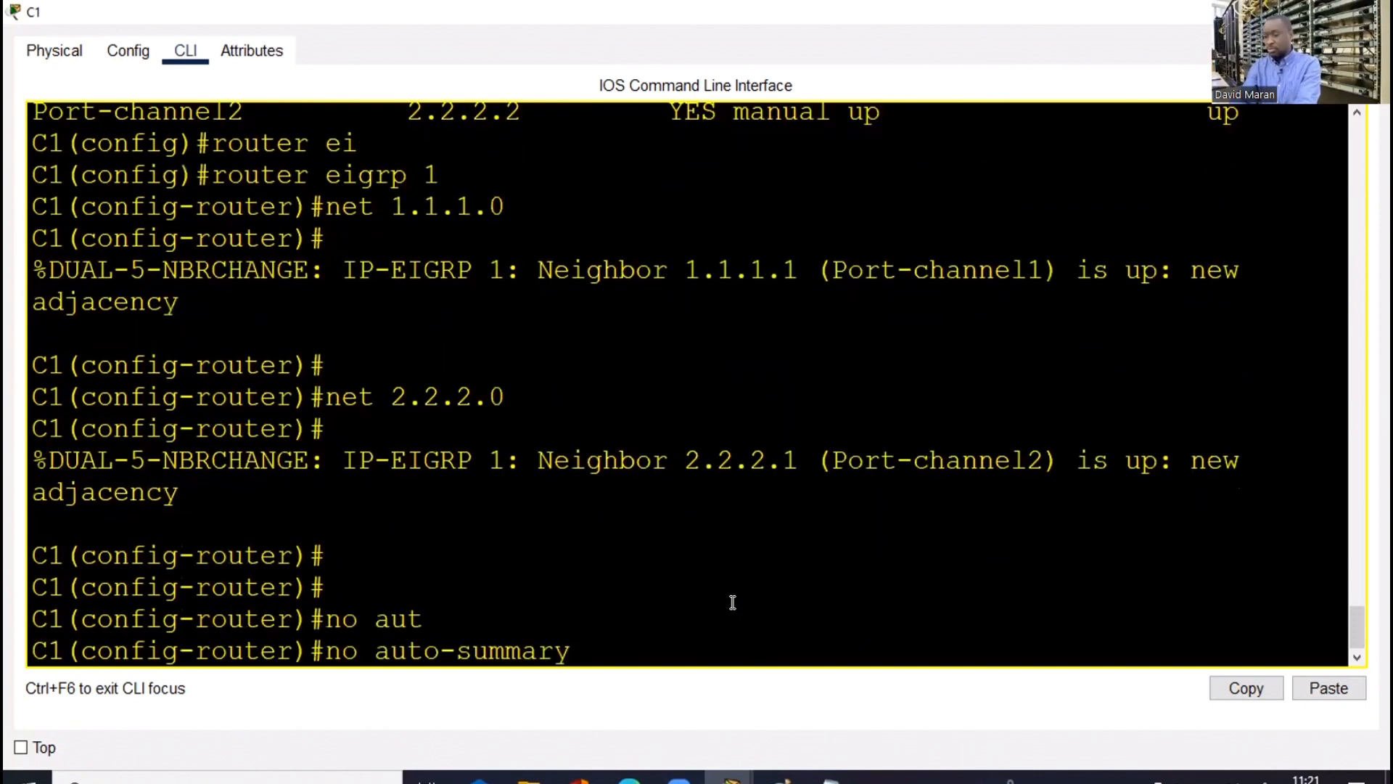
key(Return)
key(Return)
key(Return)
text(end)
key(Return)
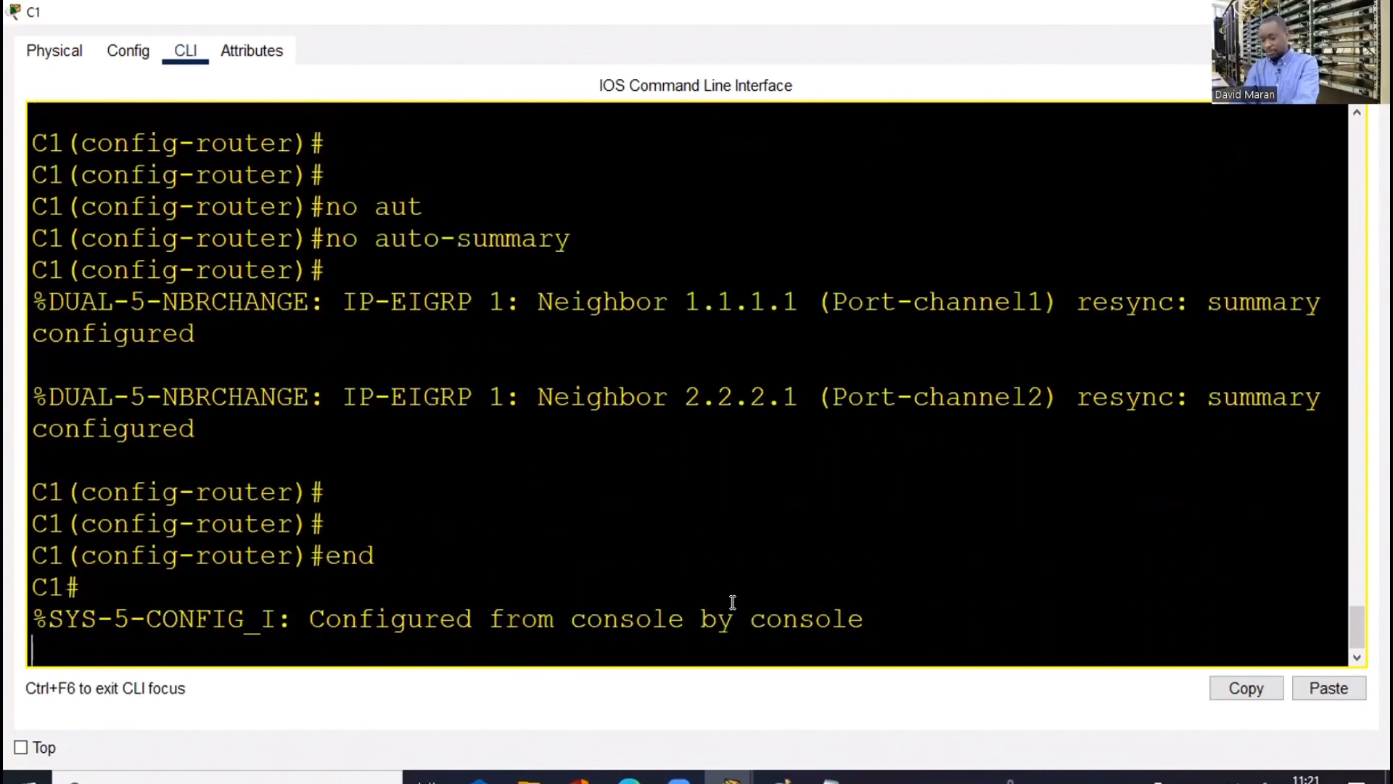
key(Return)
key(Return)
key(Return)
key(Return)
text(wr)
key(Return)
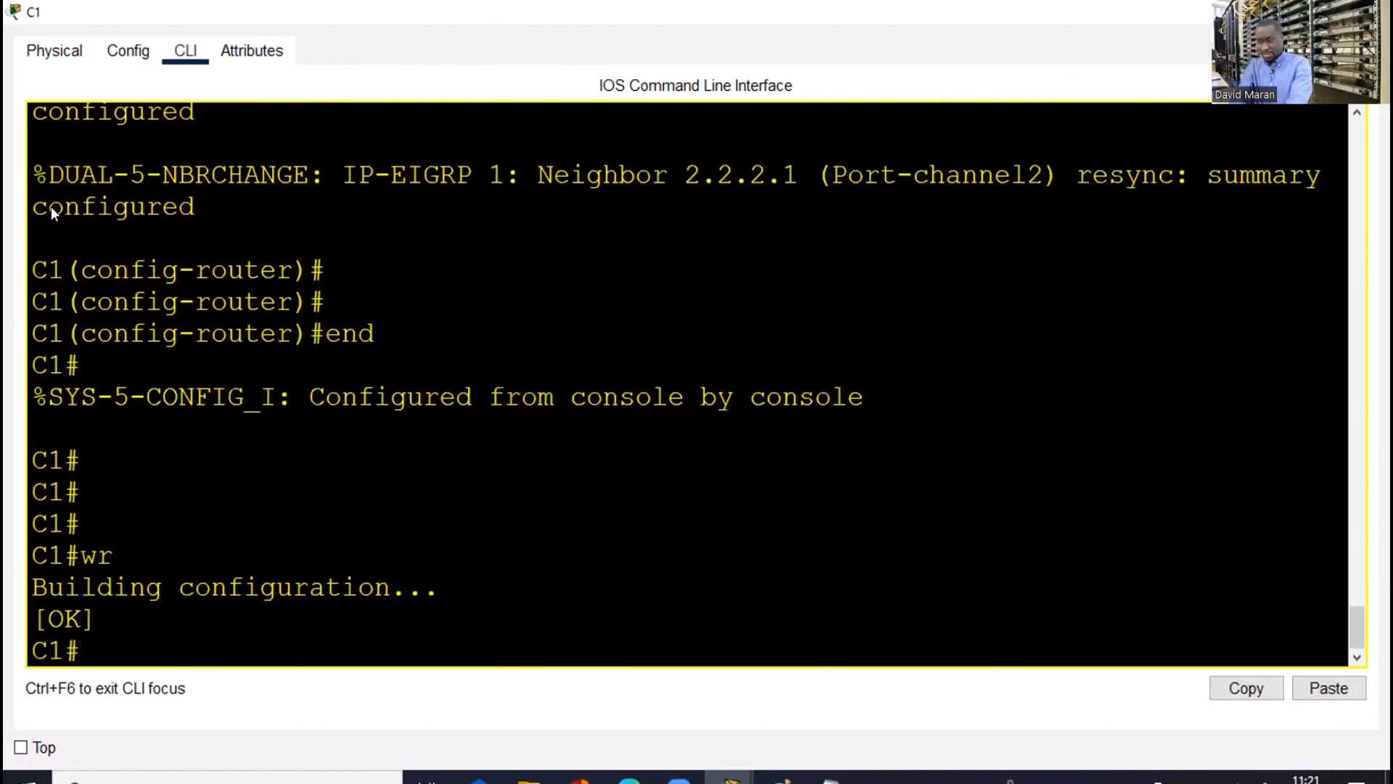
key(alt+Tab)
Open PC0's Command Prompt and ping 1.1.1.1
click(29, 236)
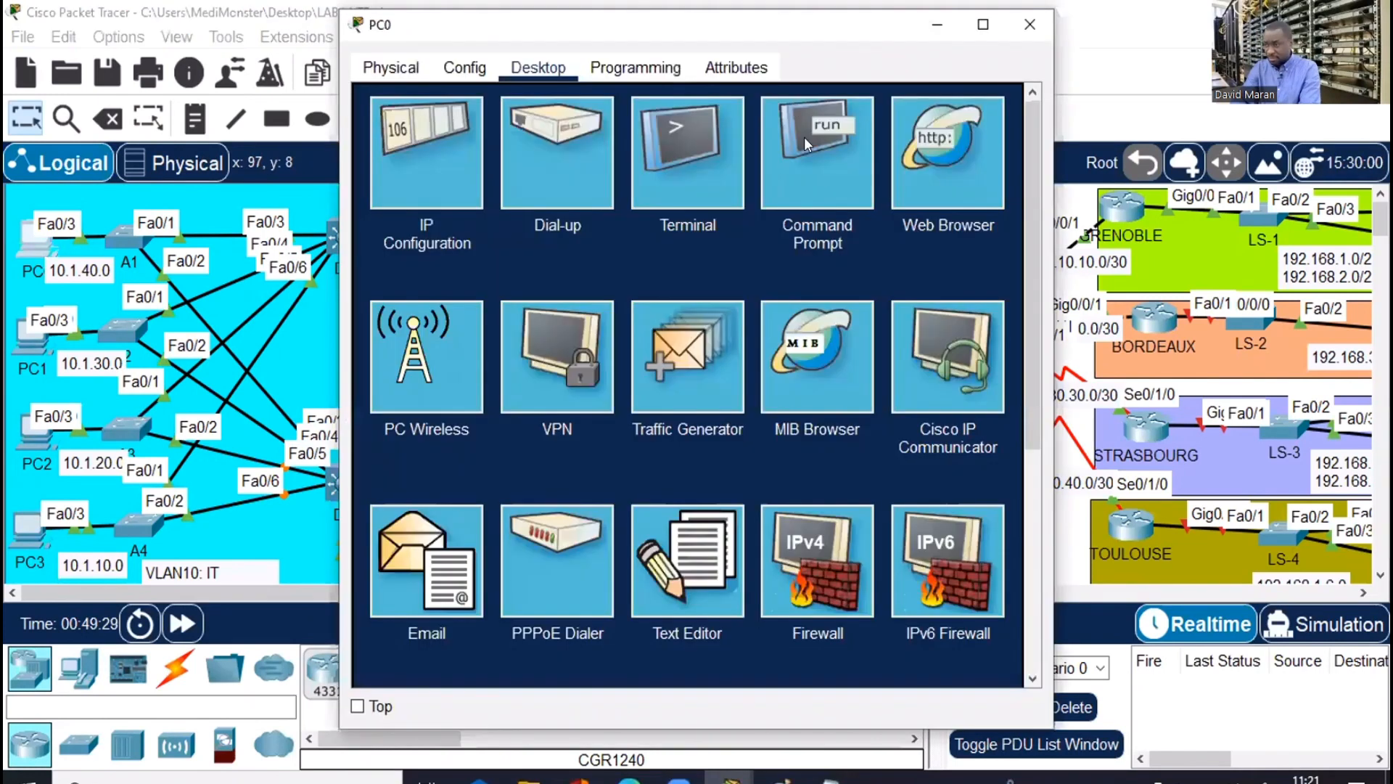
click(807, 143)
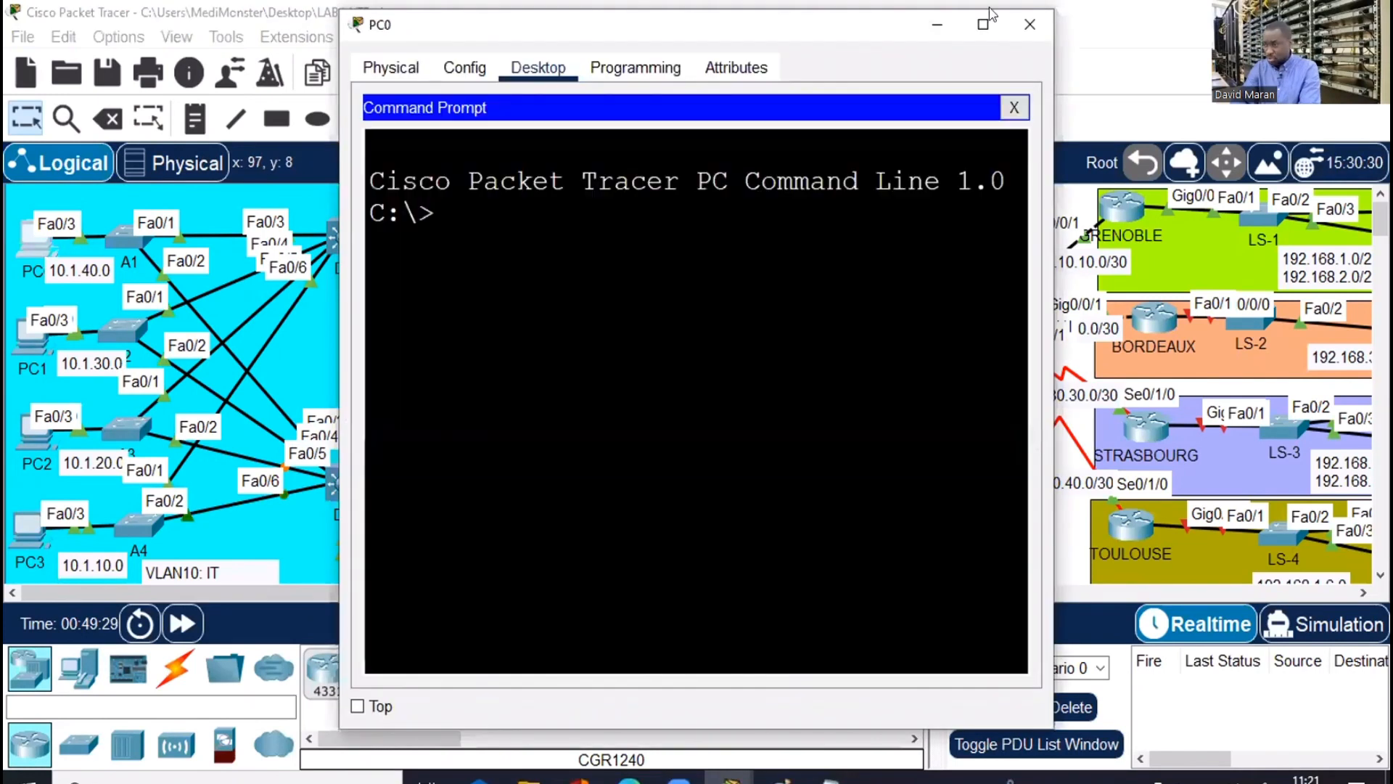
click(983, 25)
text(p)
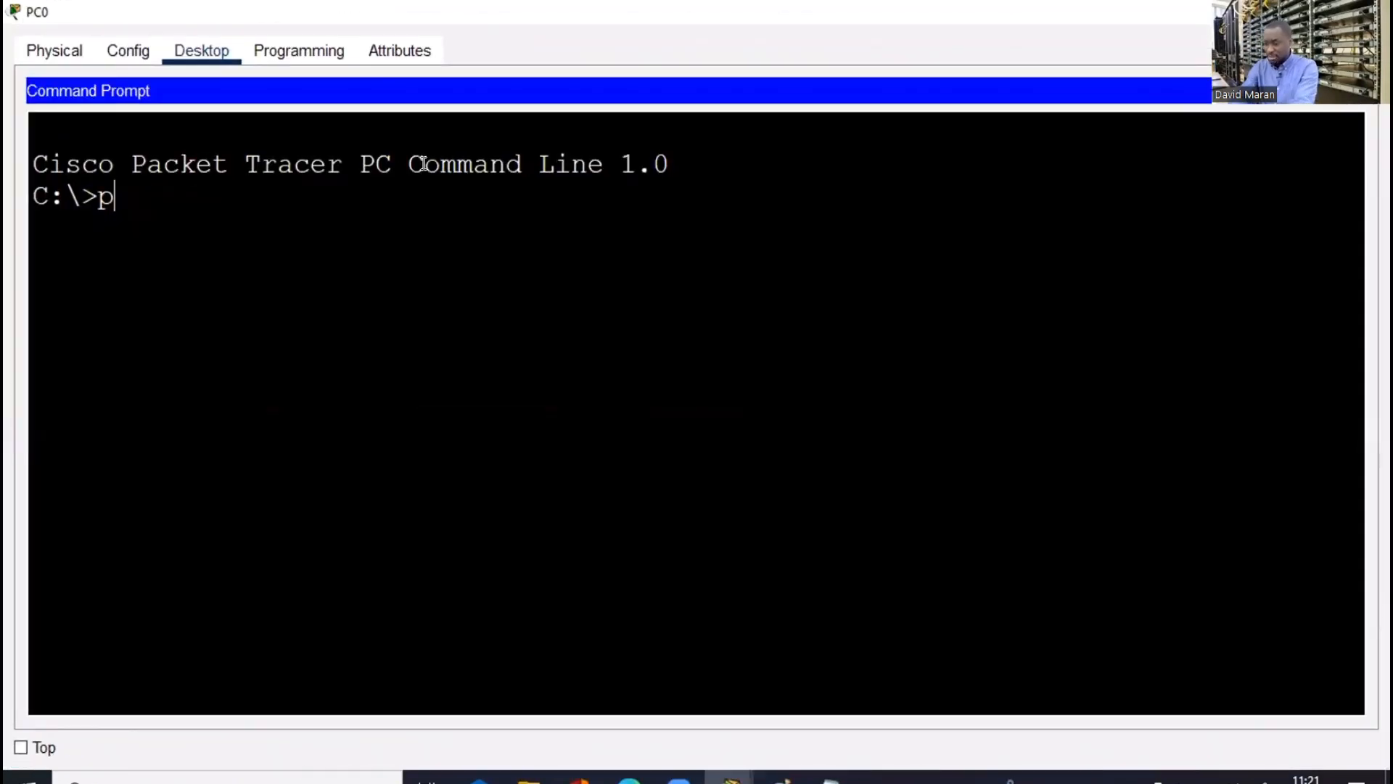
text(ing 1.1)
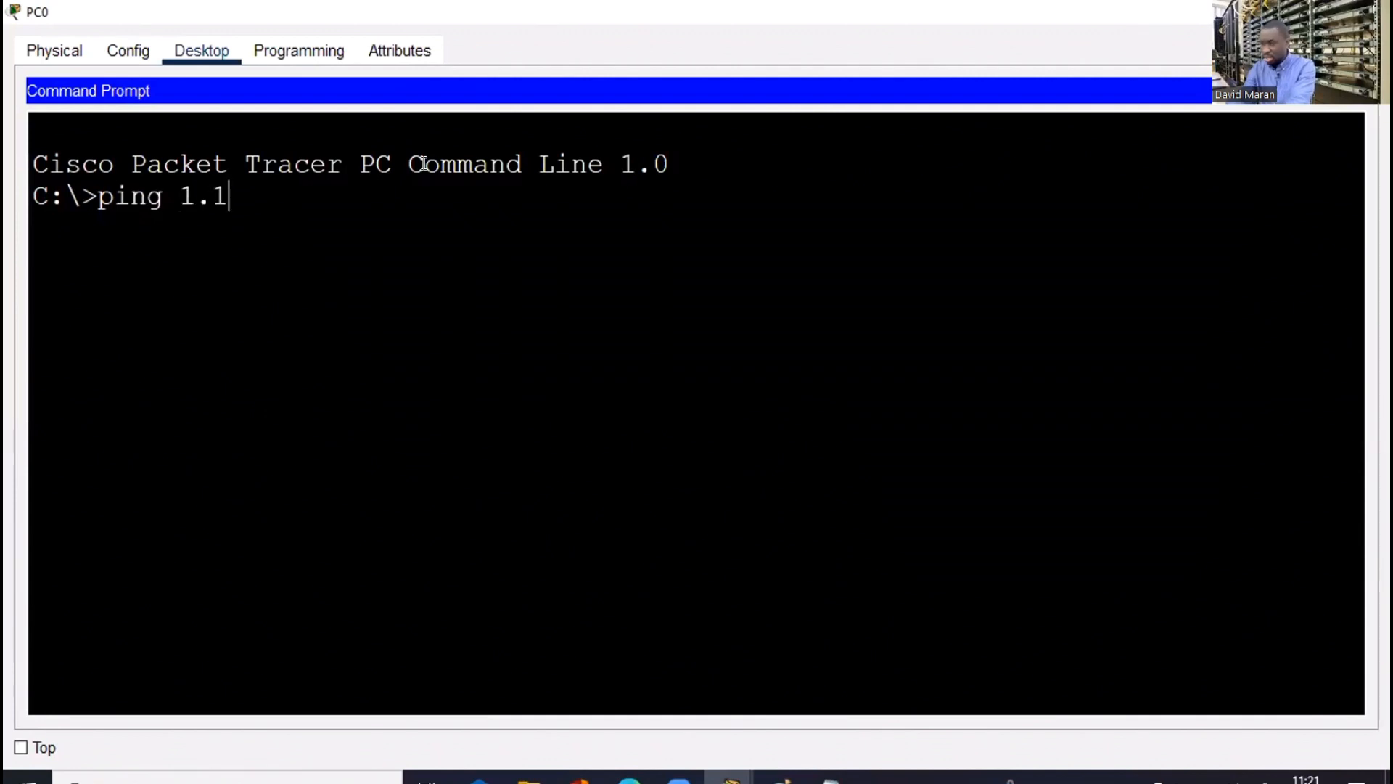
text(.1.1)
key(Return)
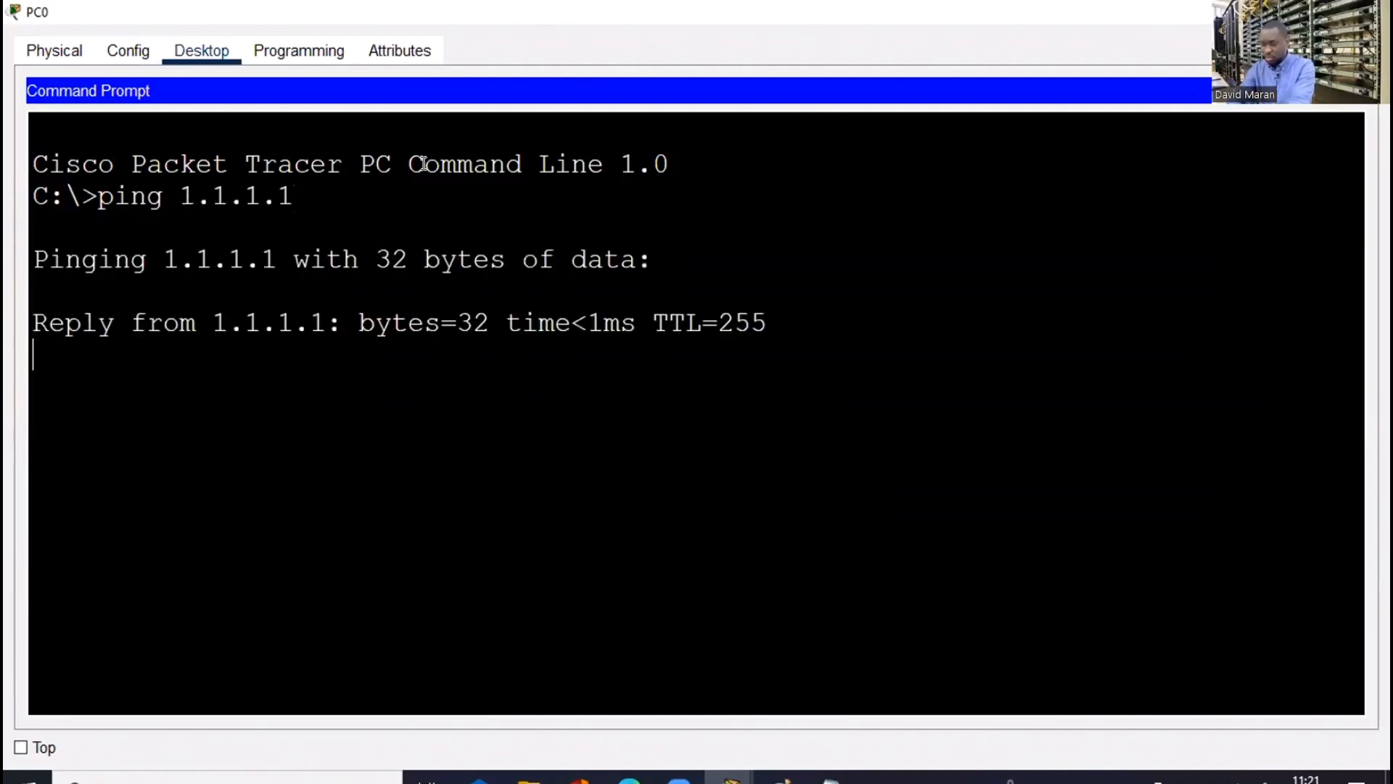
Stop that ping and ping C1 at 1.1.1.2 instead
key(ctrl+c)
key(Up)
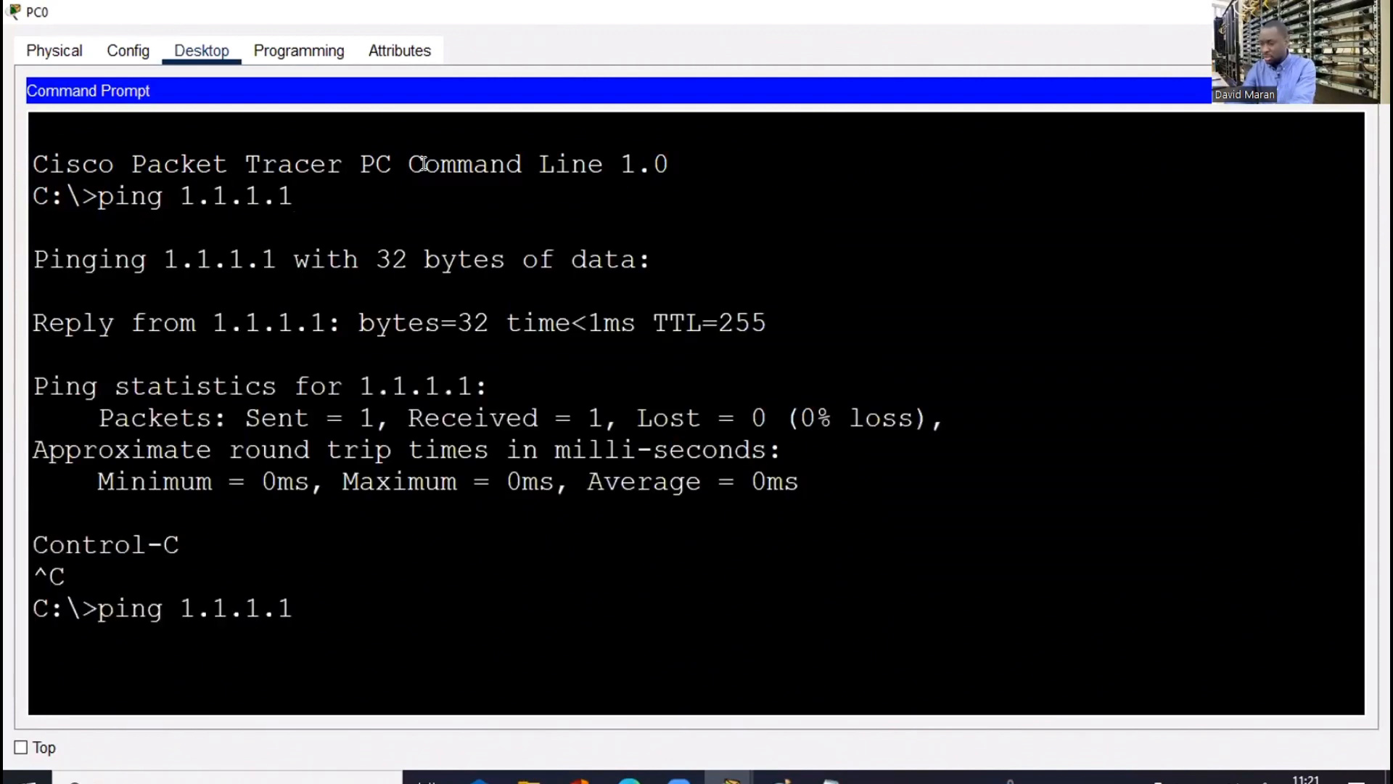
key(BackSpace)
text(2)
key(Return)
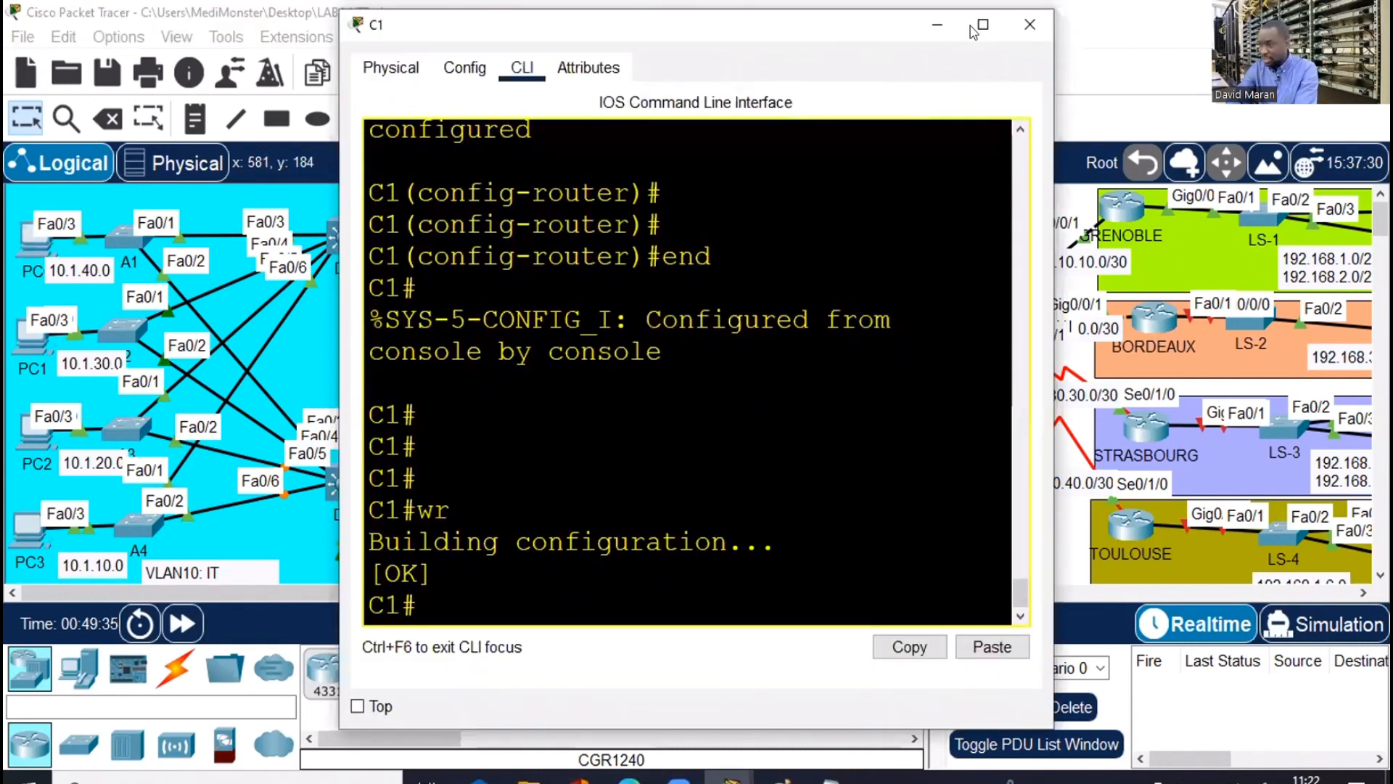
Set an enable password on C1 in global configuration mode
click(971, 28)
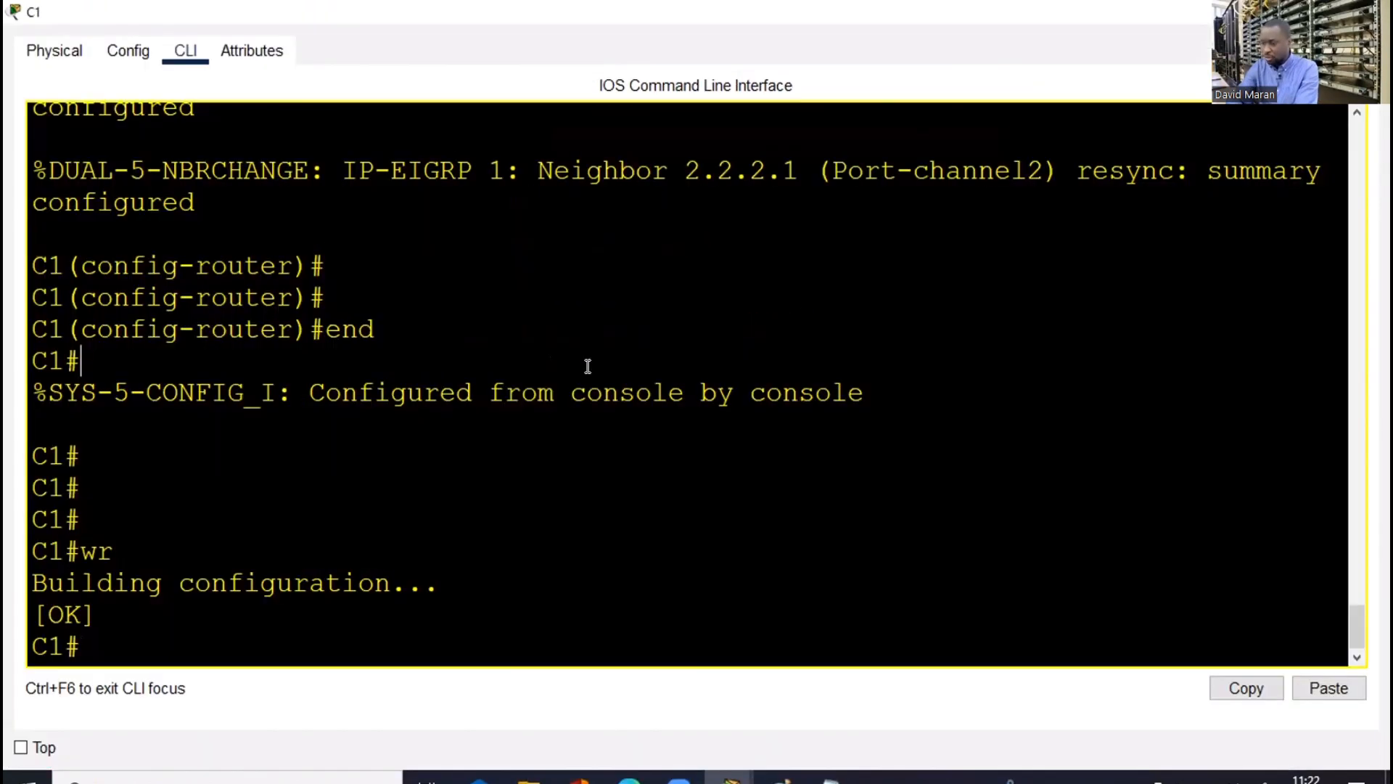
key(Return)
key(Return)
text(conf t)
key(Return)
key(Return)
key(Return)
key(Return)
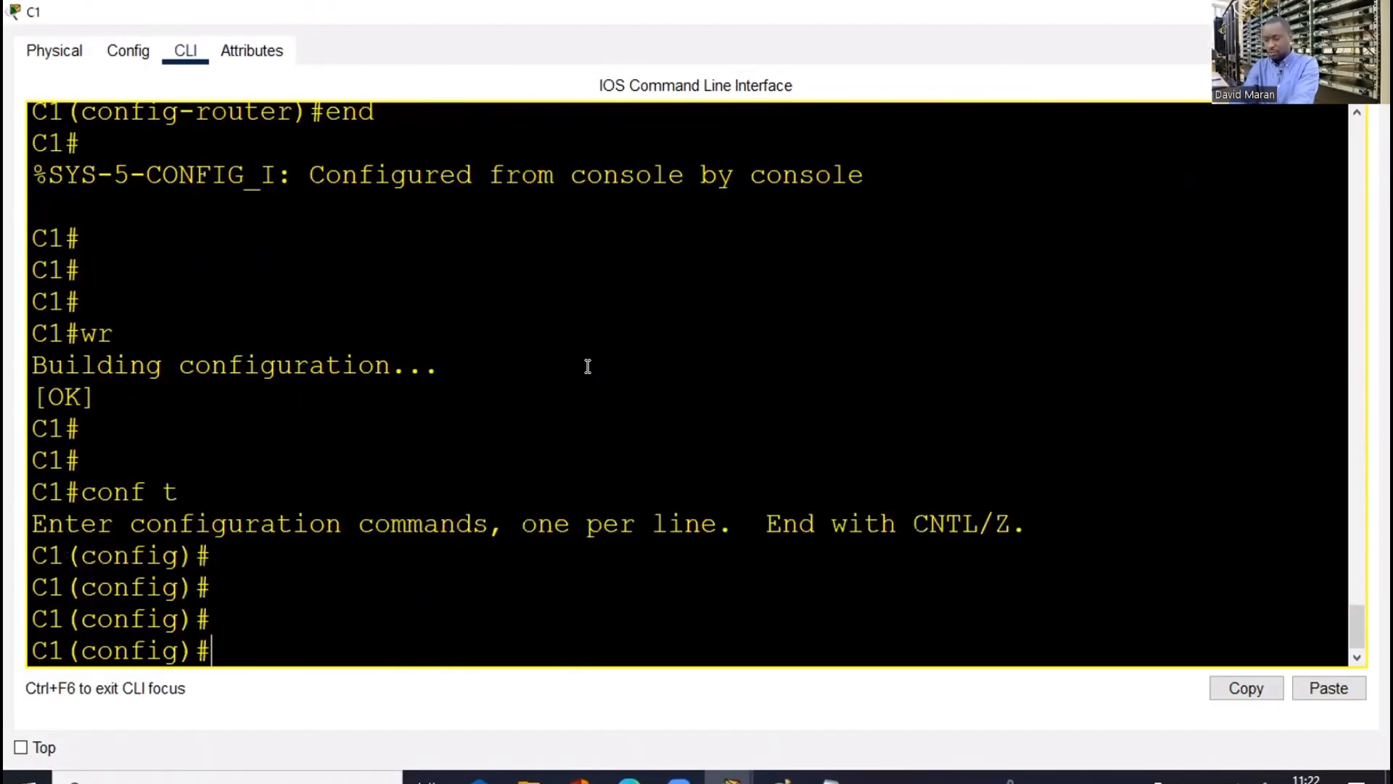
text(ebn)
key(Tab)
key(BackSpace)
key(BackSpace)
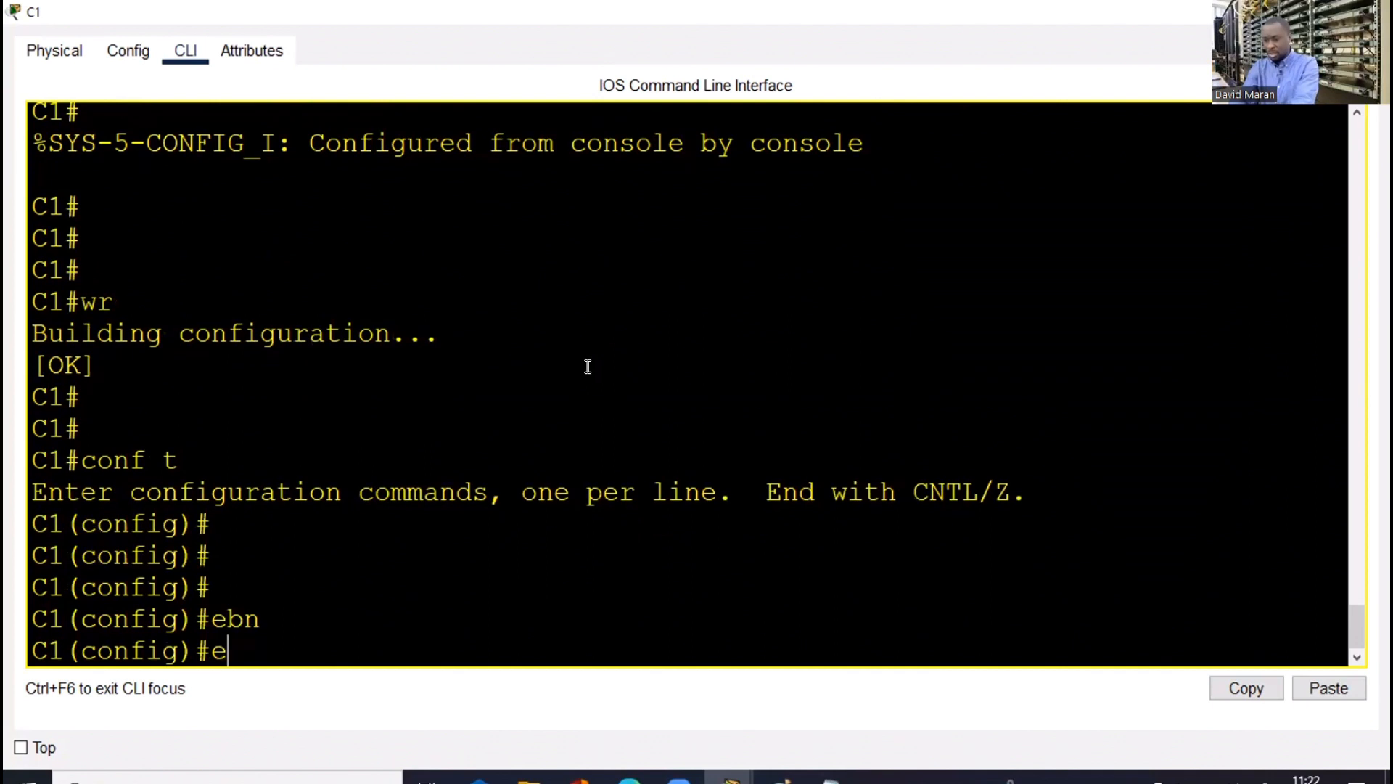
text(na)
key(Tab)
text(pa)
key(Tab)
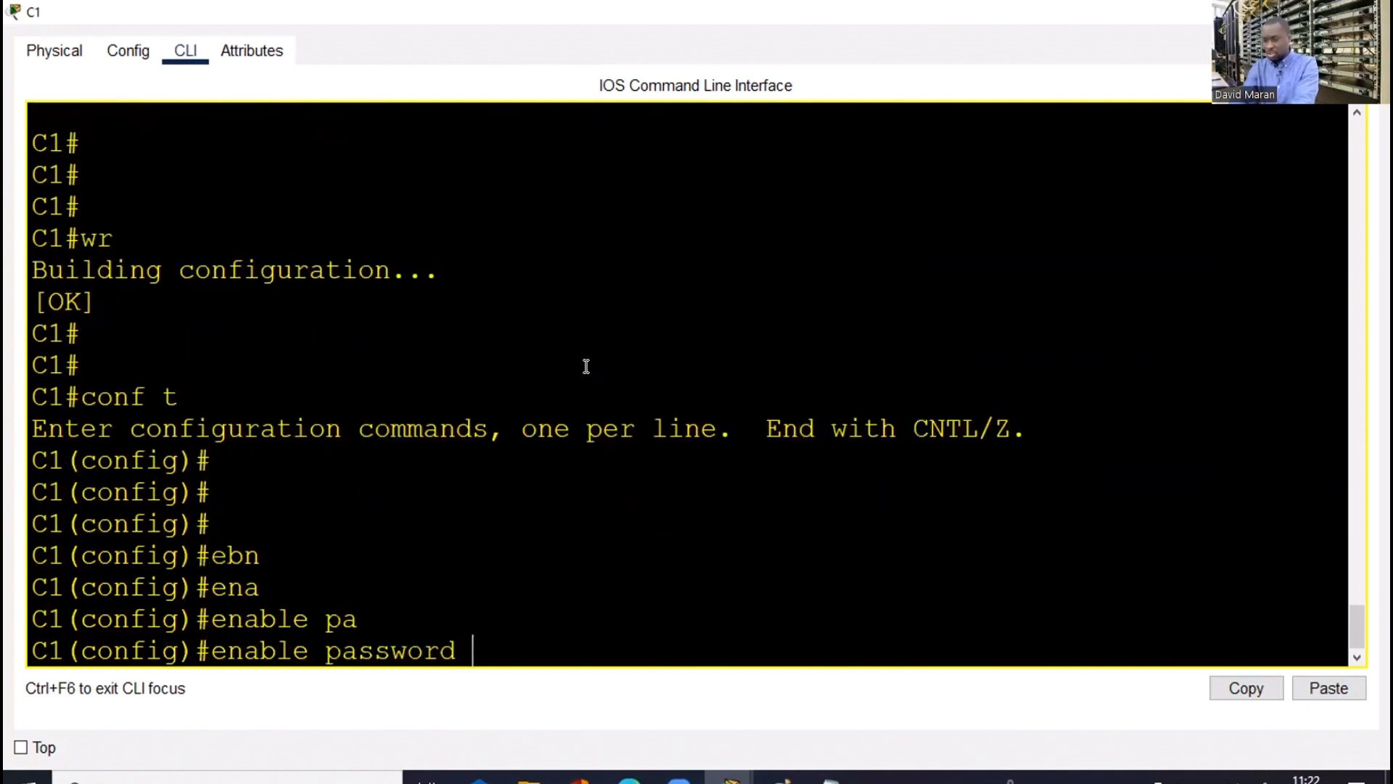
text(cisco)
key(Return)
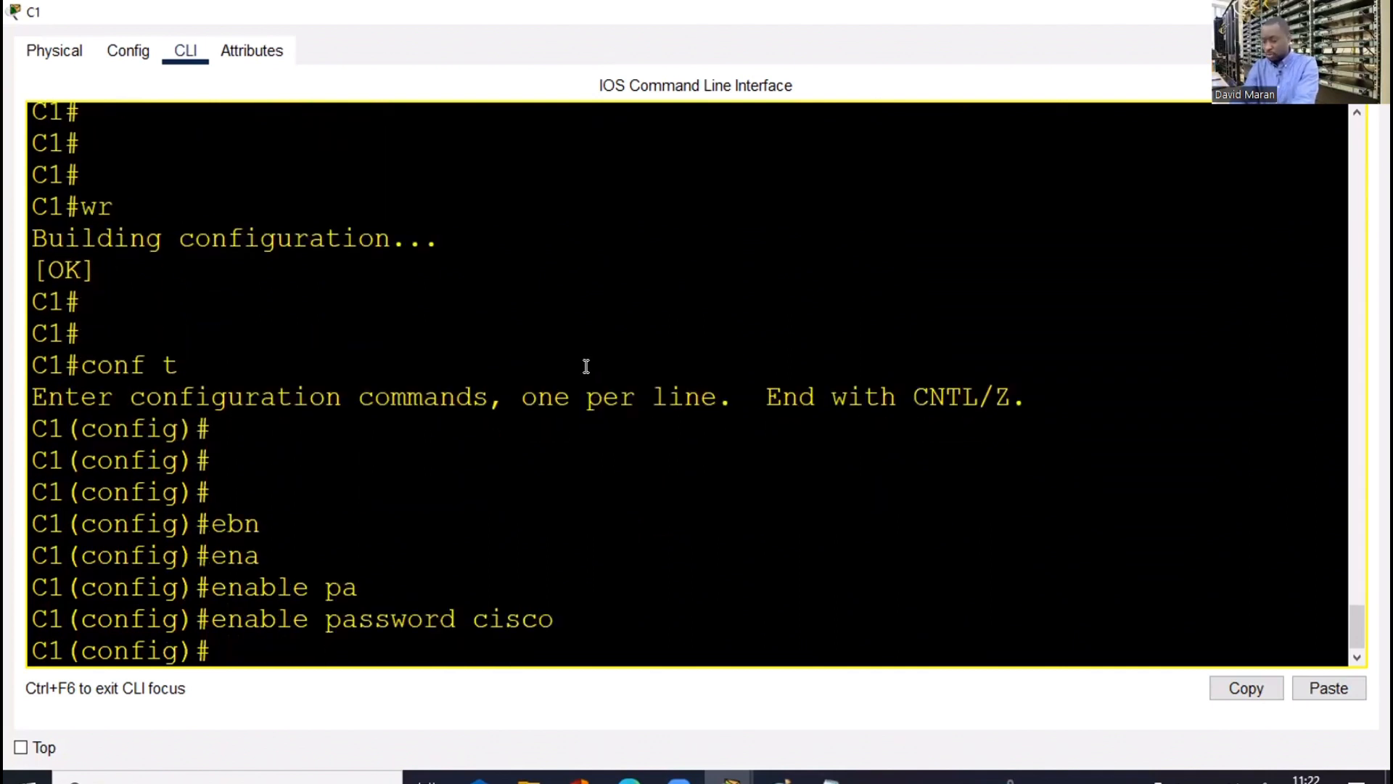
Configure VTY lines 0 4 with no login, exit configuration and close C1's window
text(line vt)
key(Tab)
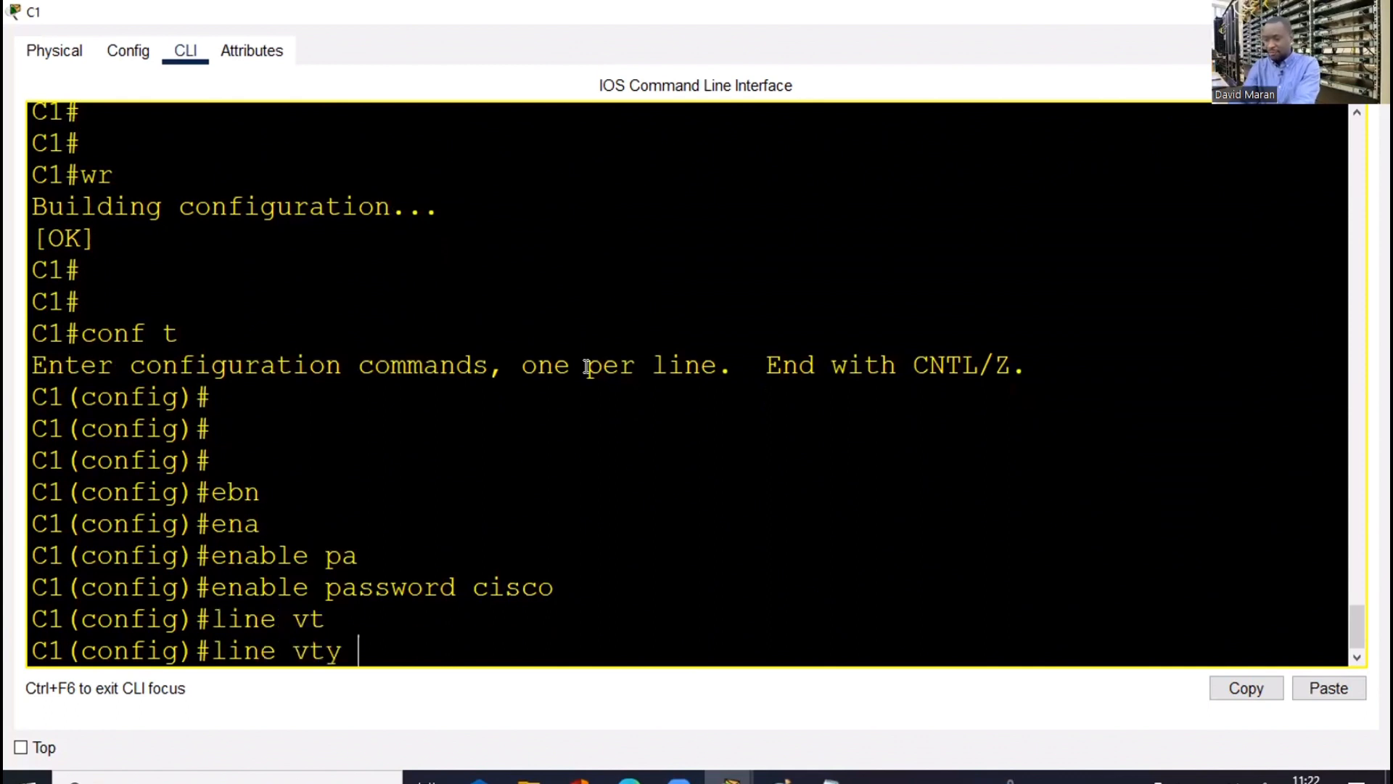
text(0 4)
key(Return)
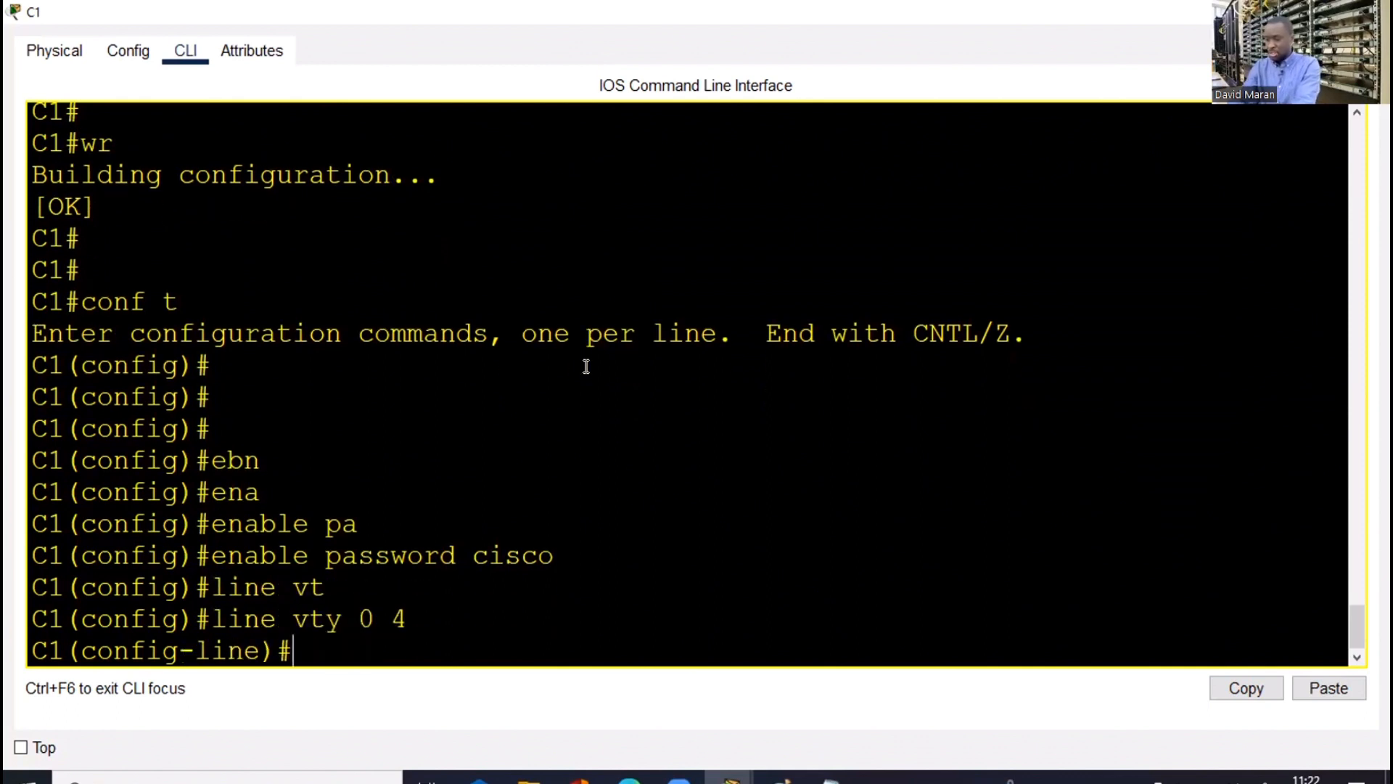
text(l)
key(BackSpace)
text(no log)
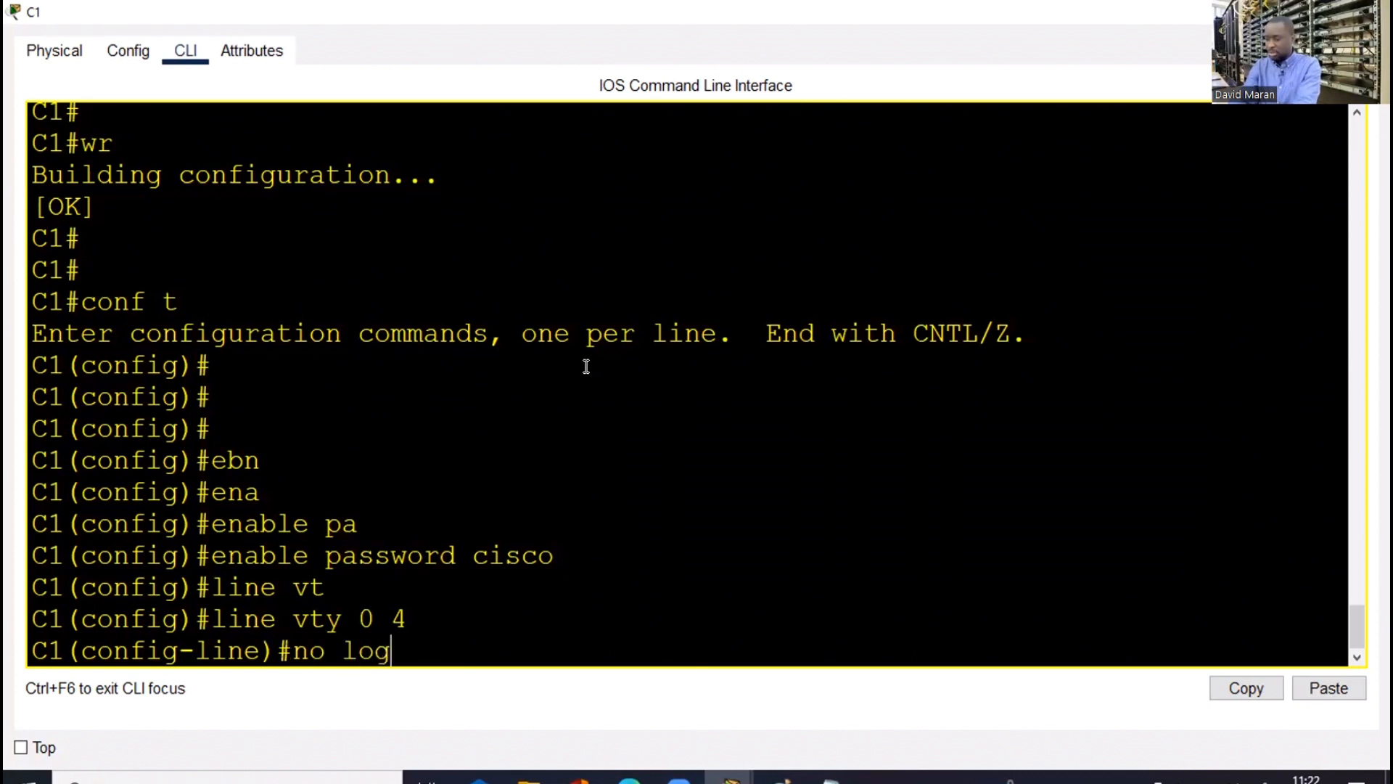
text(in)
key(Return)
key(Return)
key(Return)
key(Return)
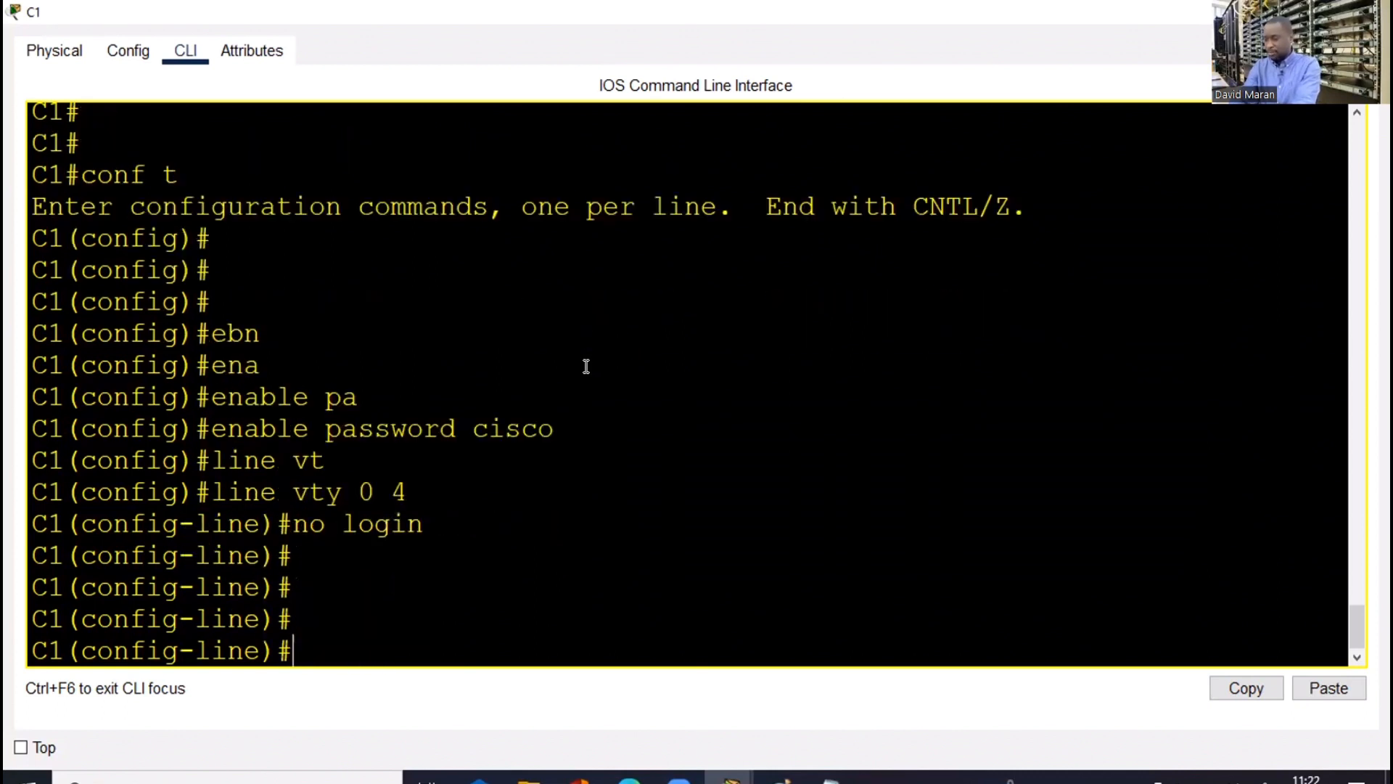
text(end)
key(Return)
key(Return)
key(Return)
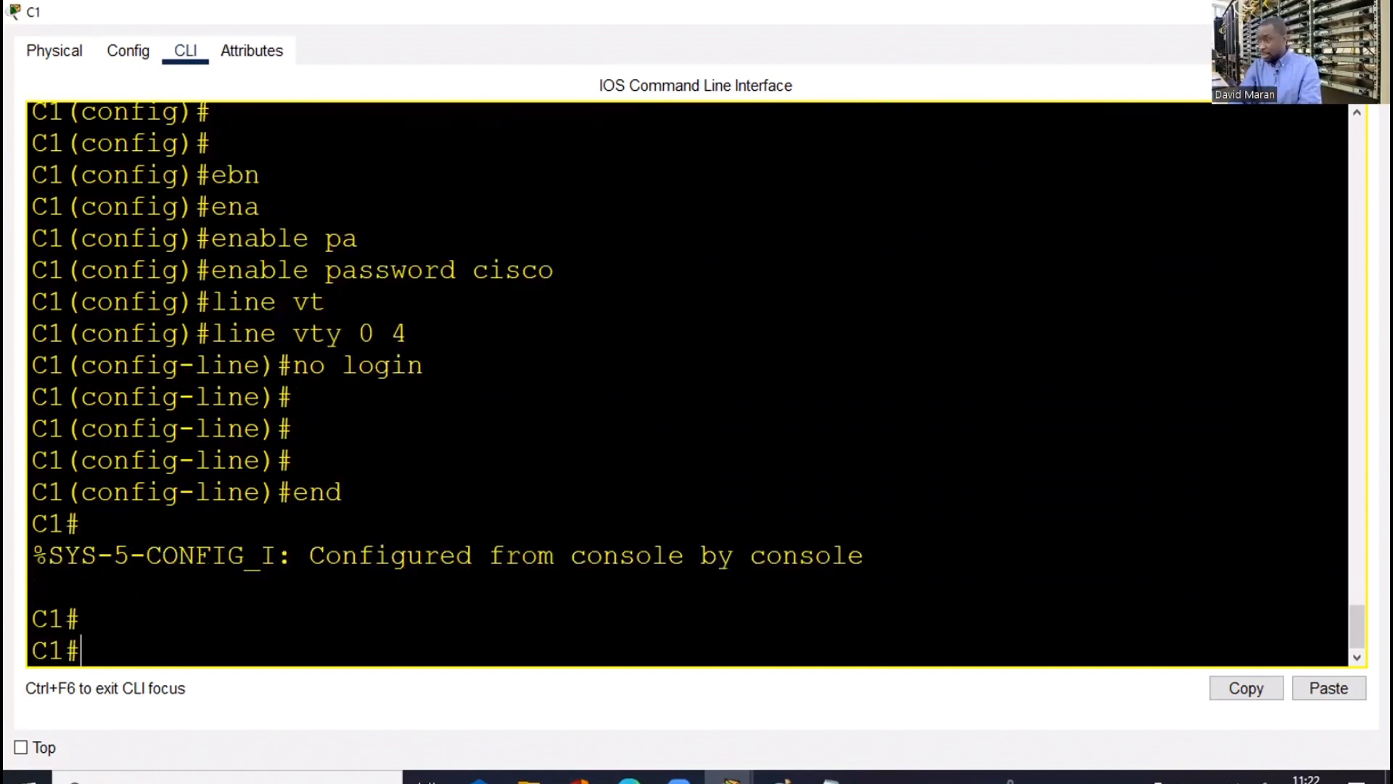
key(alt+F4)
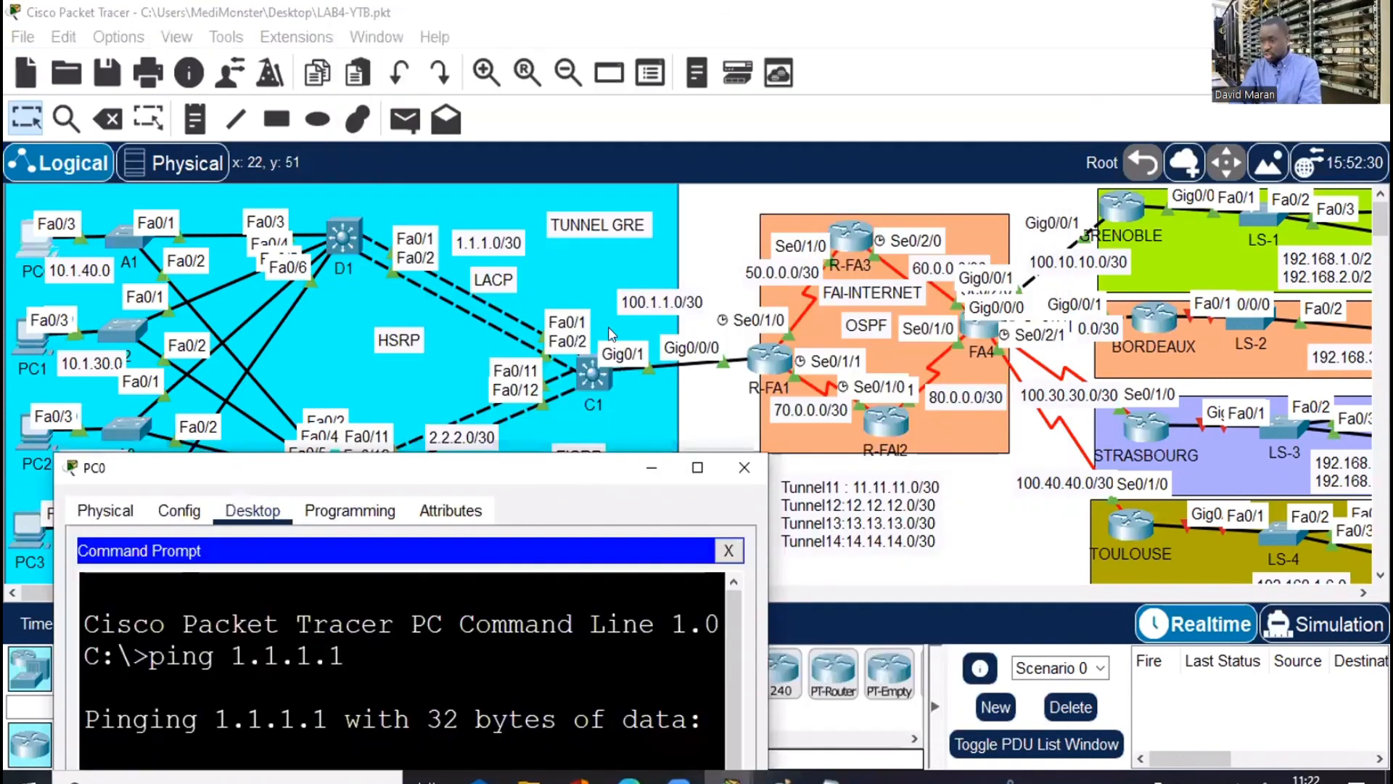
Telnet from PC0 to 1.1.1.2 and enter privileged mode with the enable password
click(696, 469)
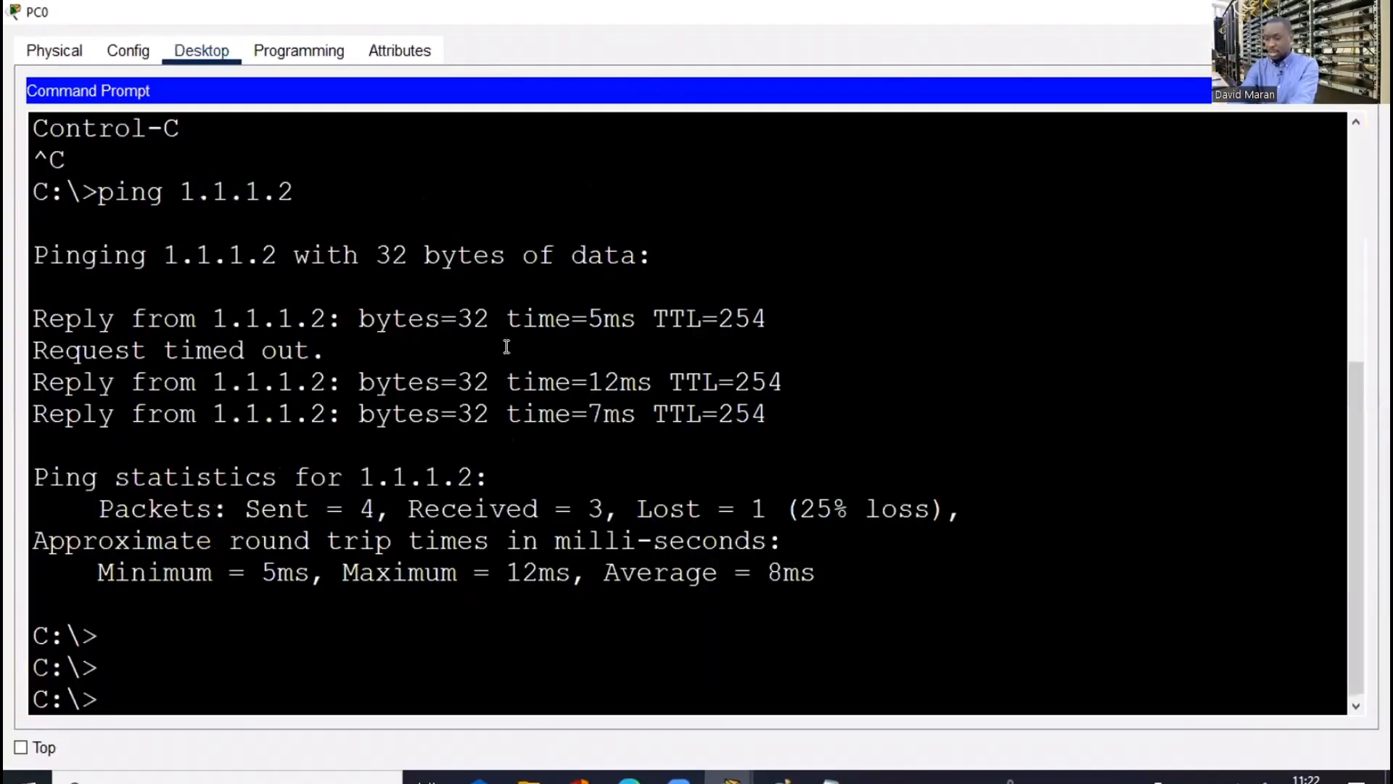
key(Return)
key(Return)
key(Return)
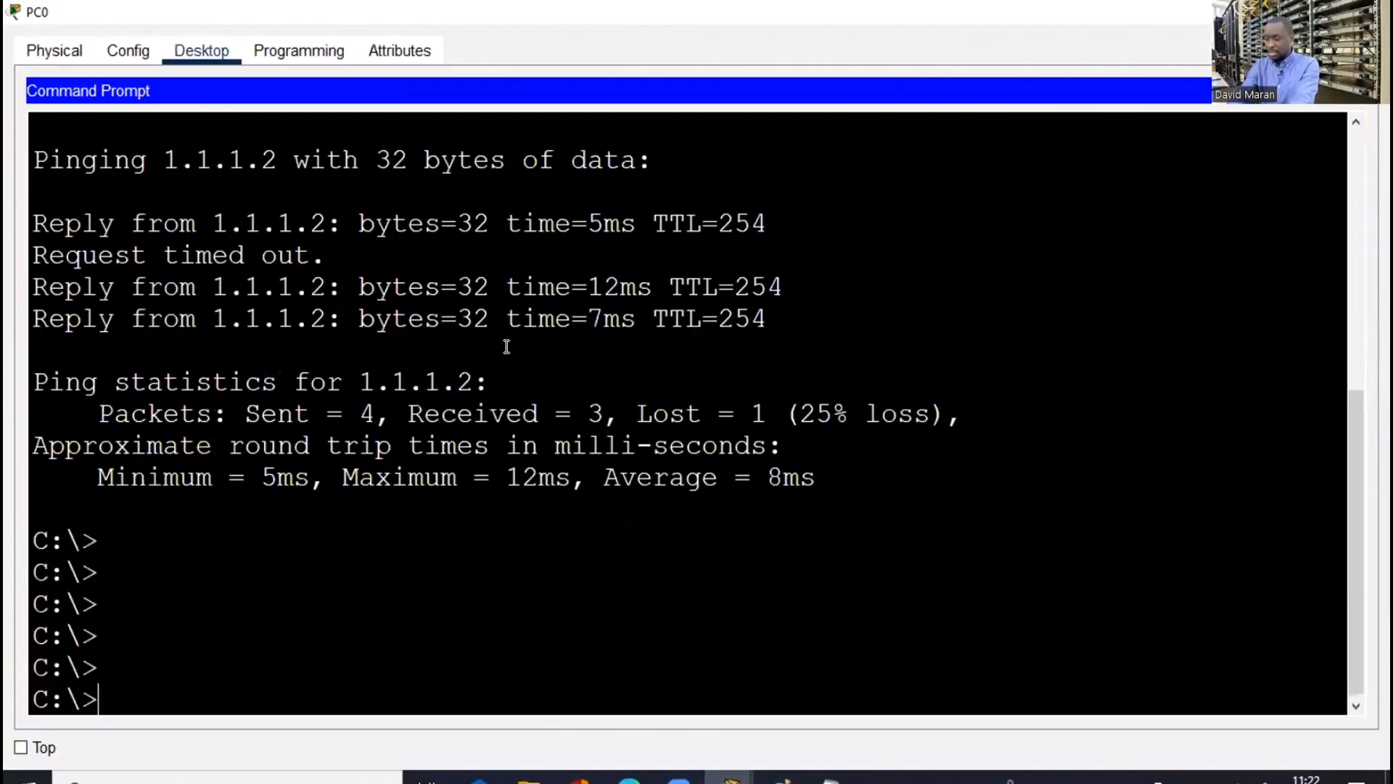
text(telnet 1.)
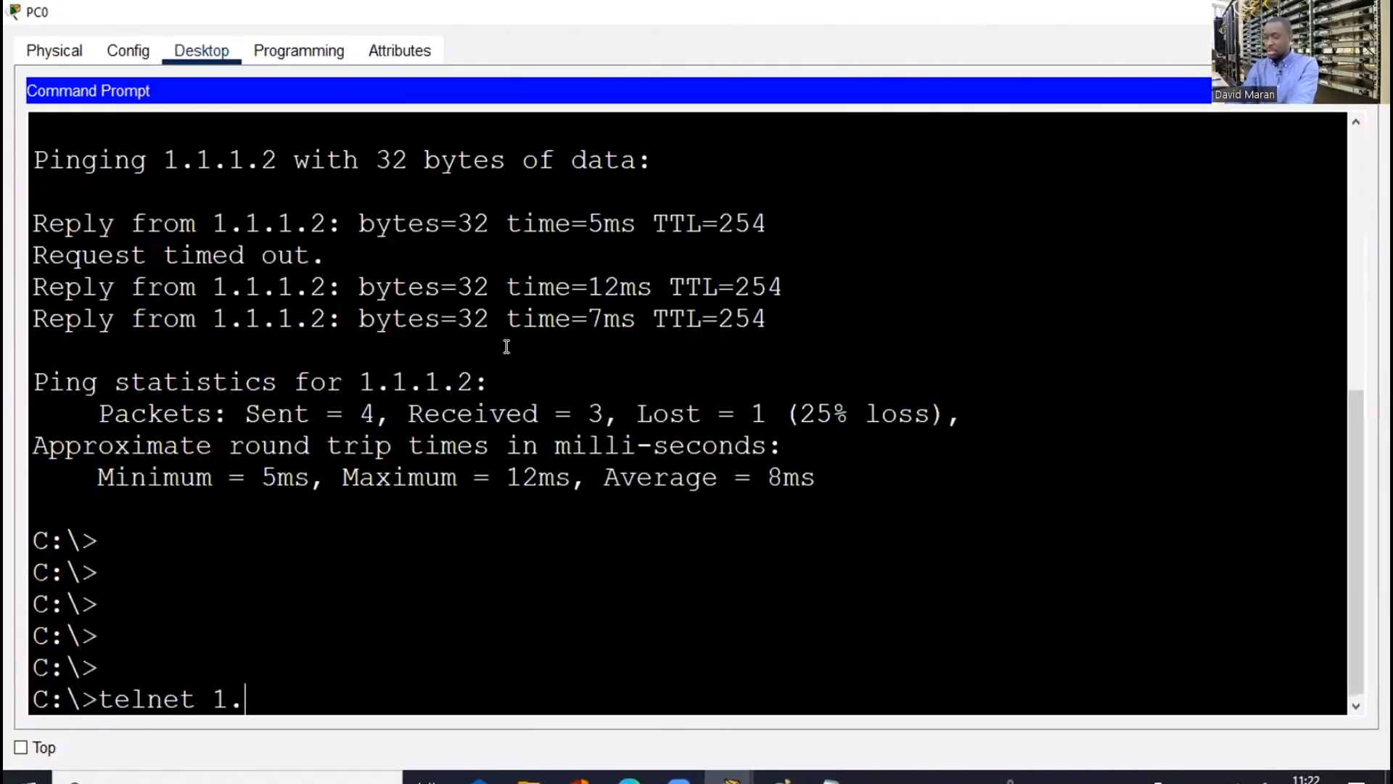
text(1.1.)
text(2)
key(Return)
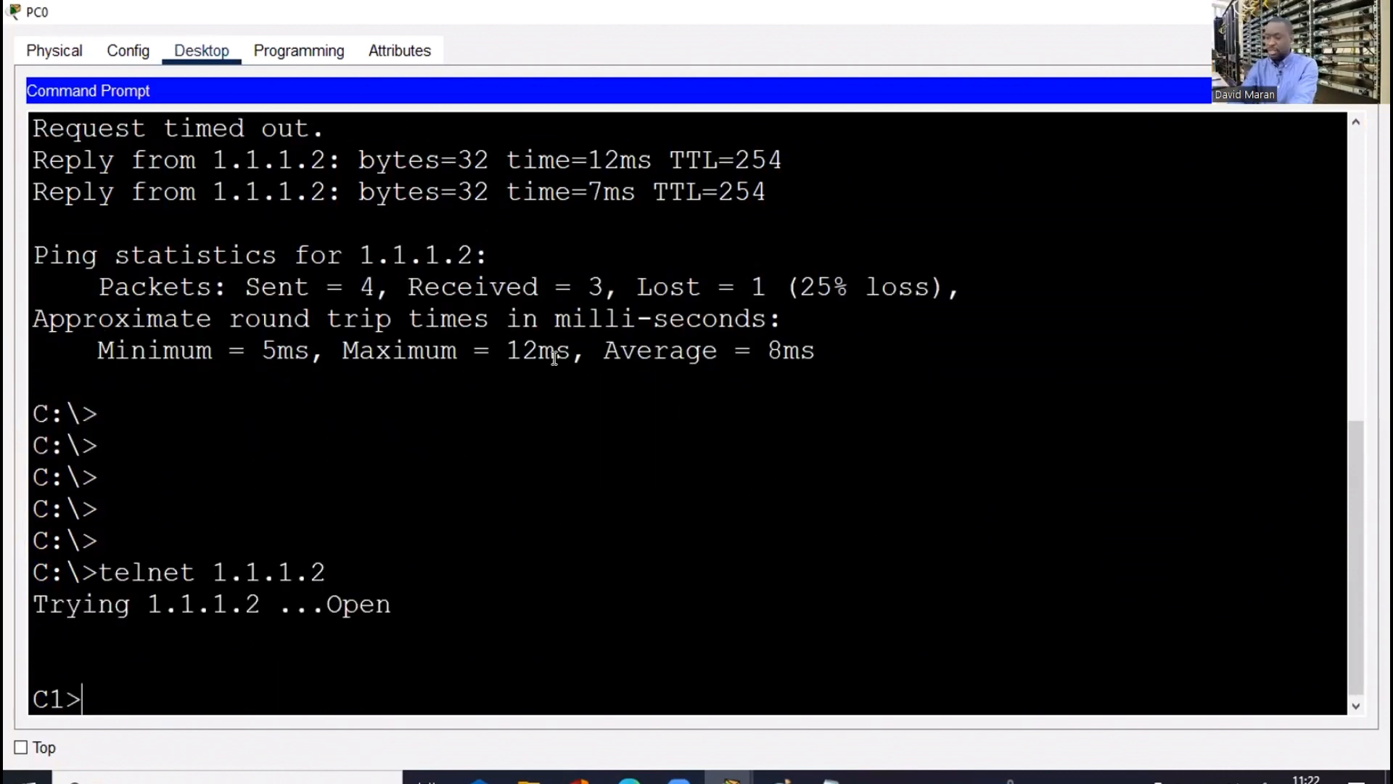
key(Return)
key(Return)
key(Return)
key(Return)
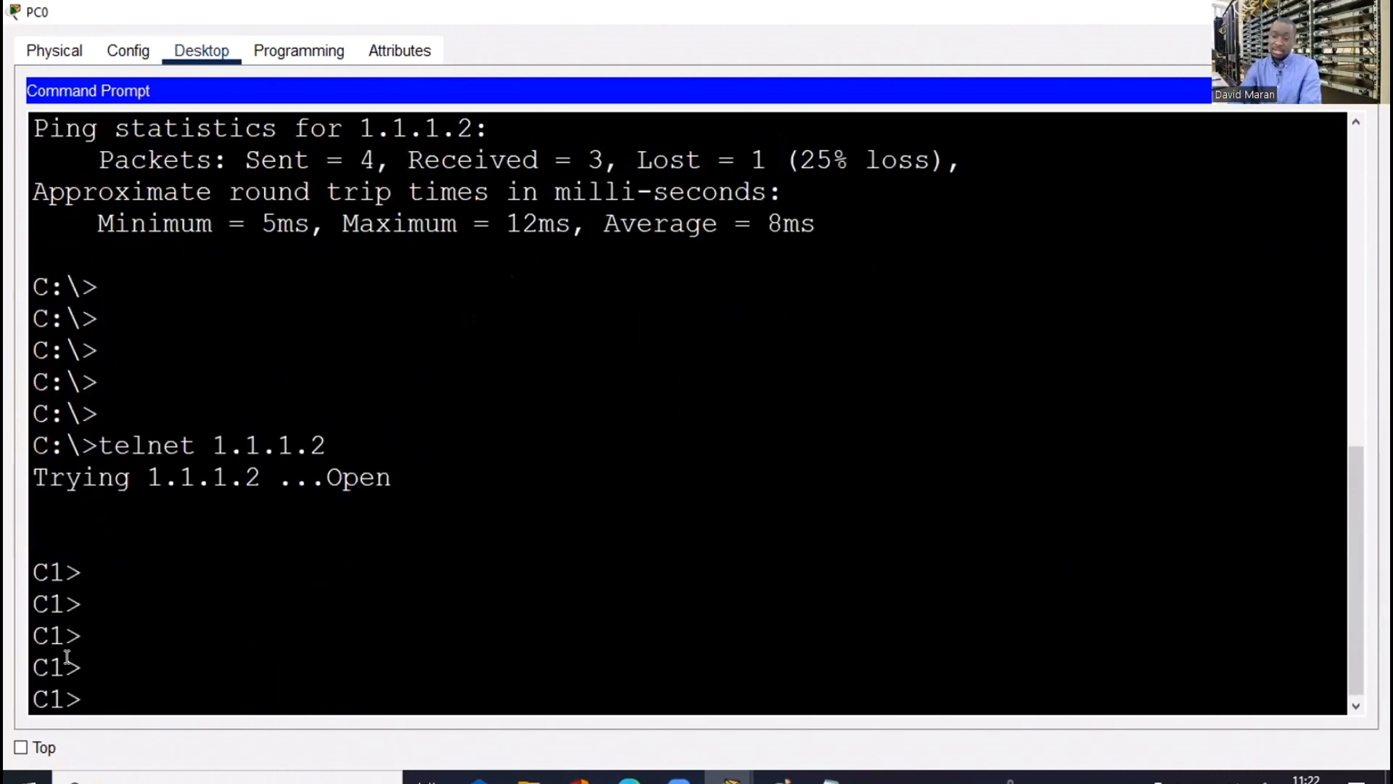
text(en)
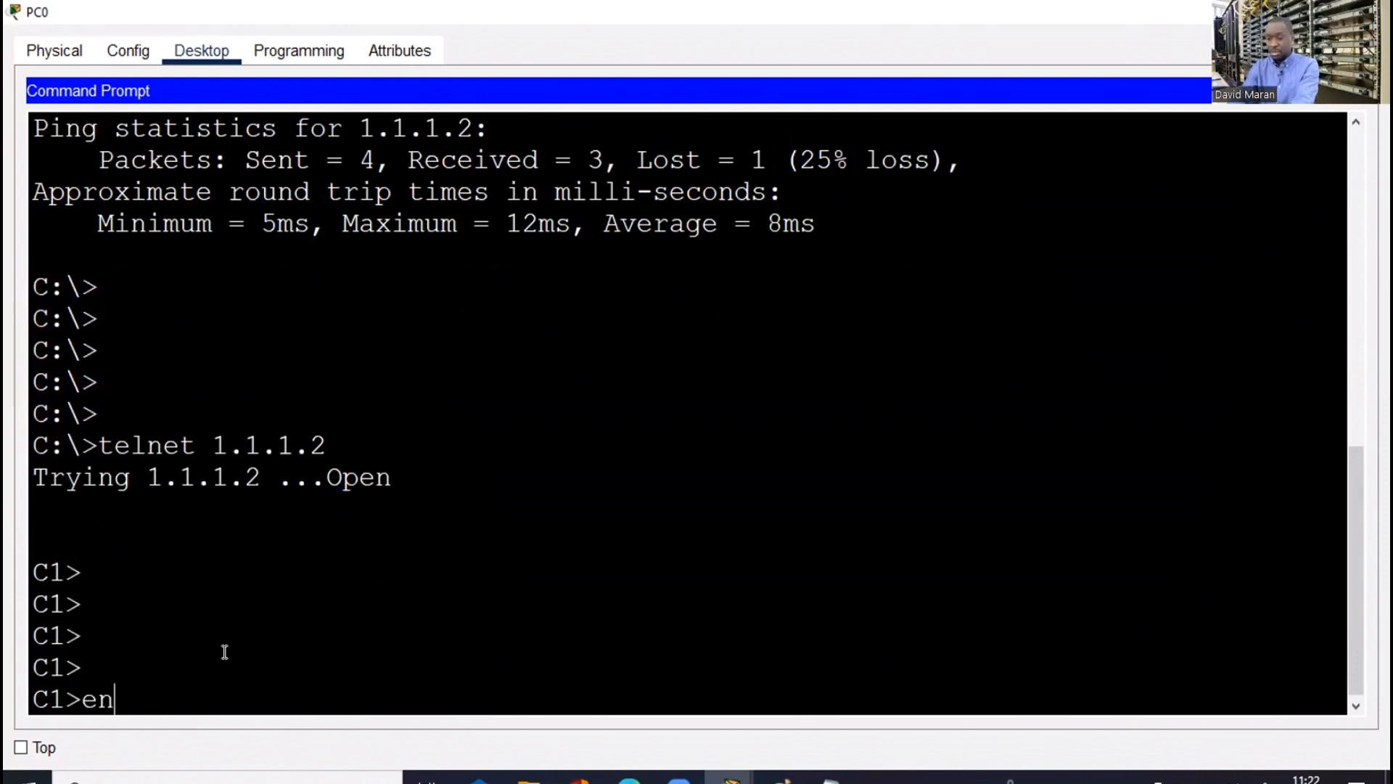
key(Return)
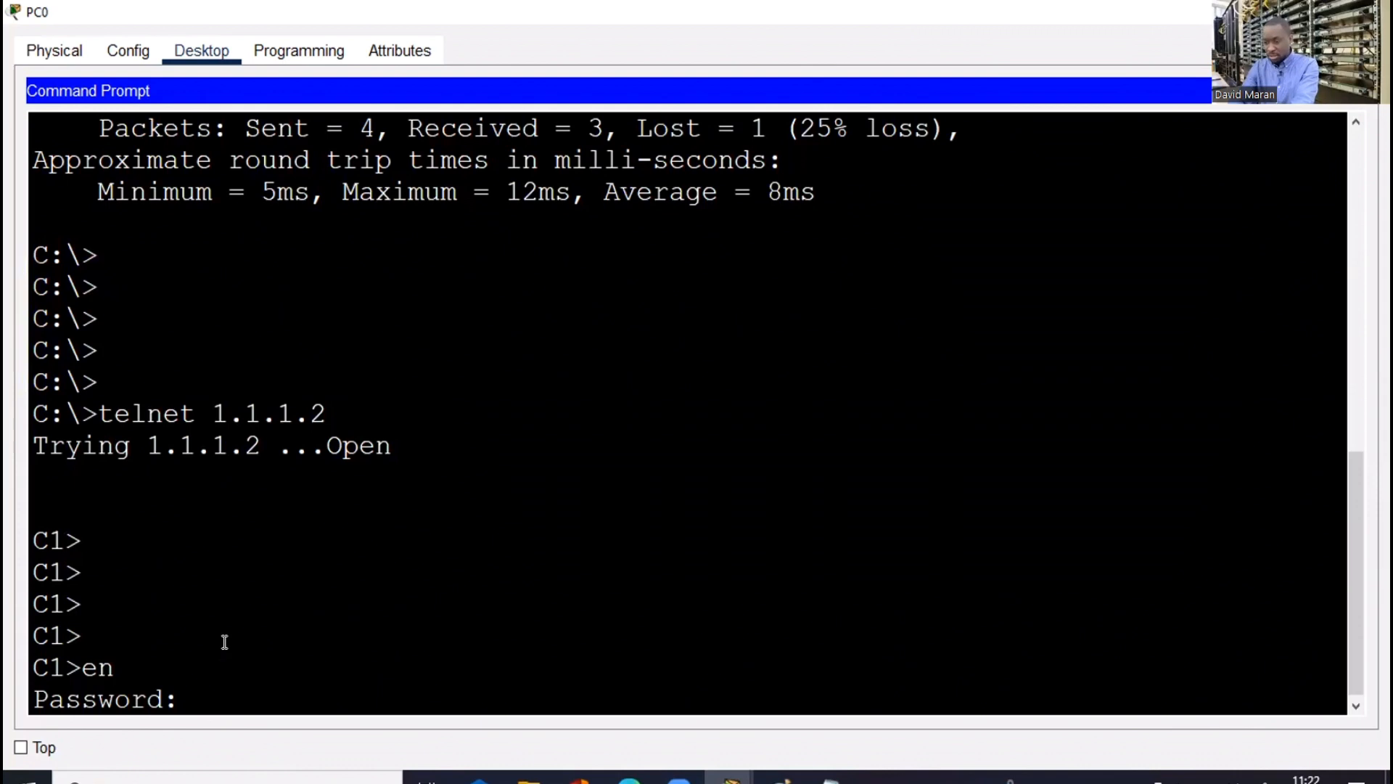
key(Return)
key(Return)
key(Return)
key(Return)
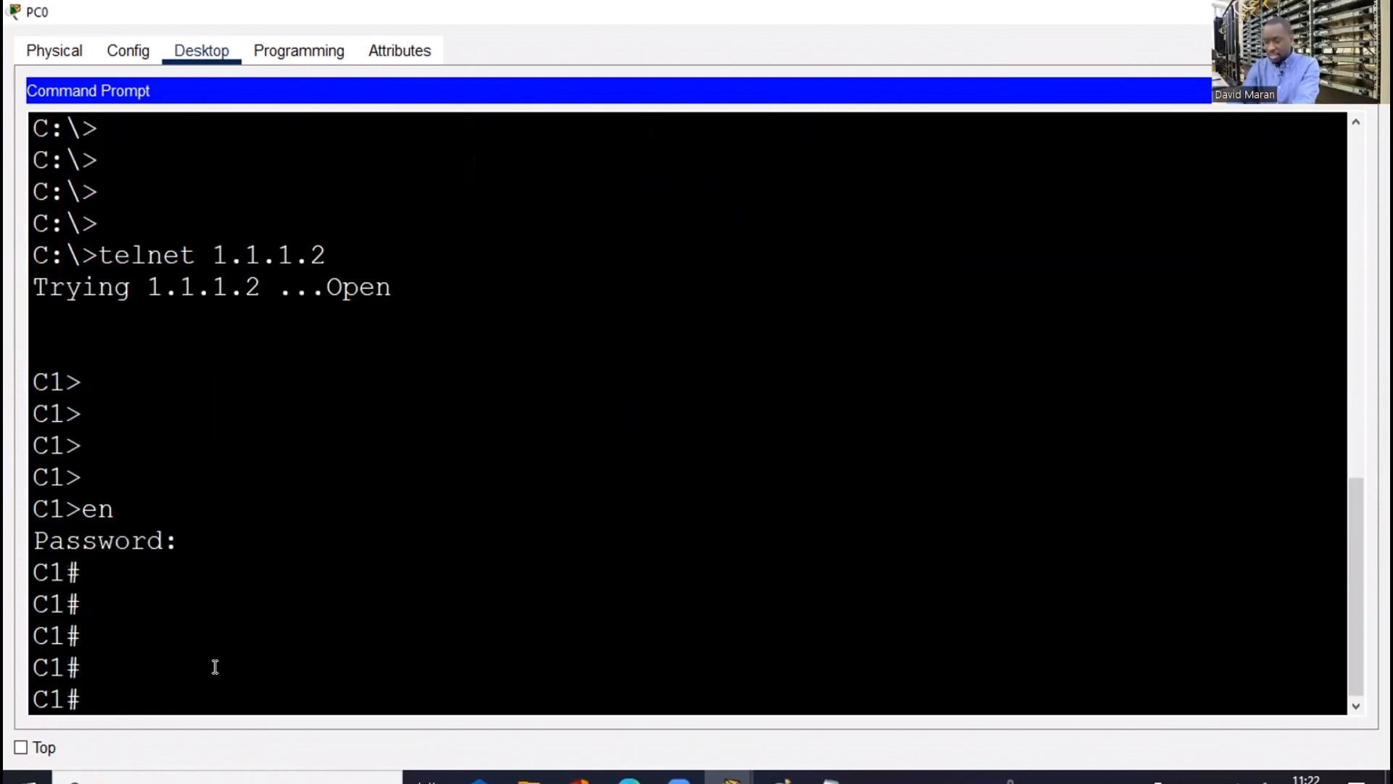
key(Return)
key(Return)
key(Return)
key(Return)
key(Return)
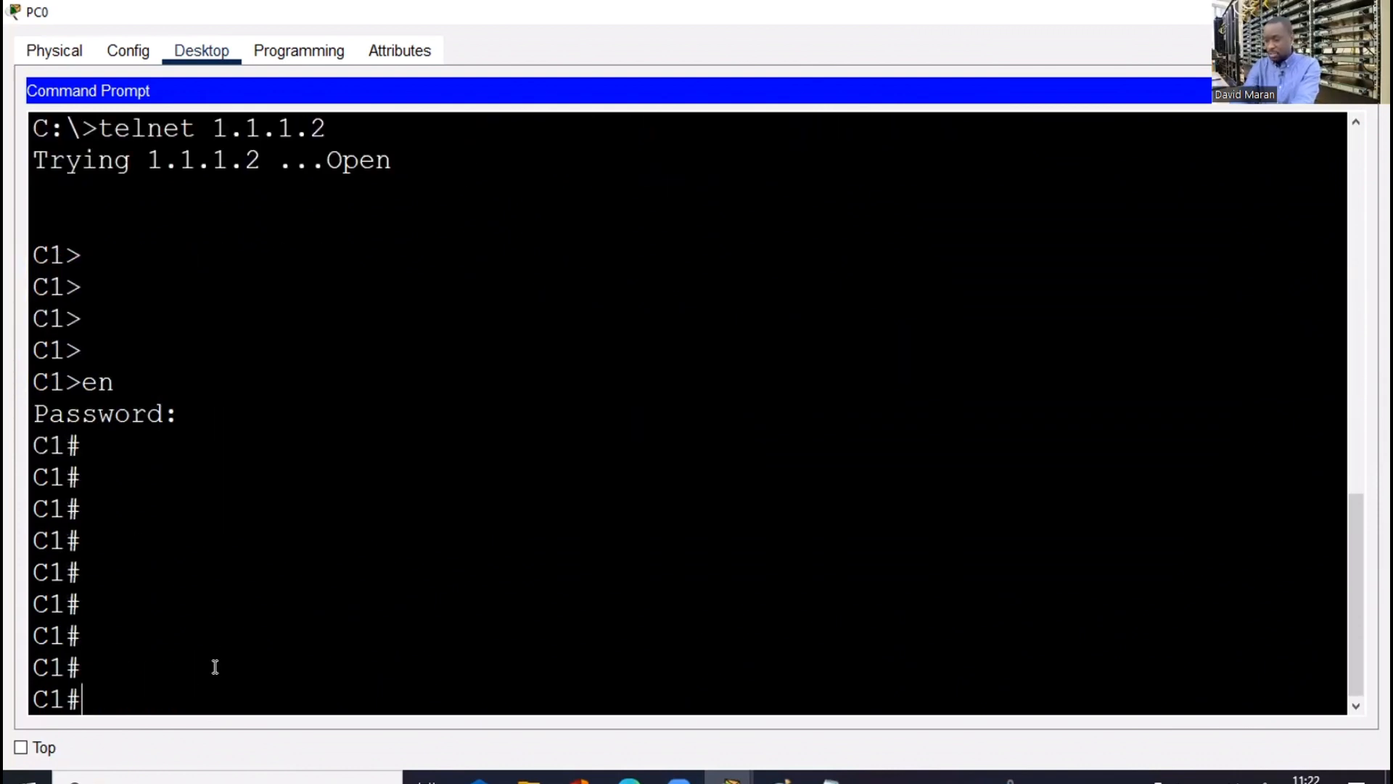
Type sh vlan br in the telnet session and review the window output
text(sh vlan br)
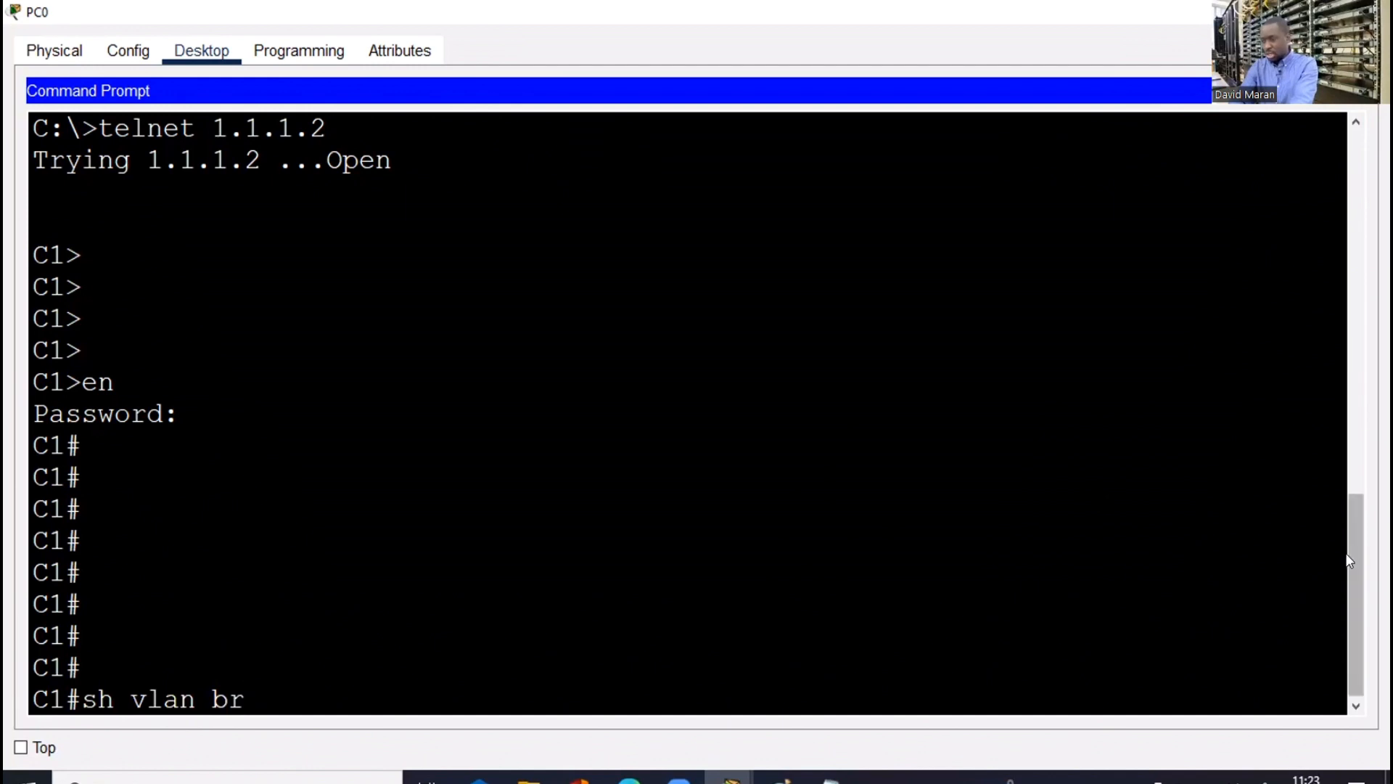
drag(1350, 592, 1110, 576)
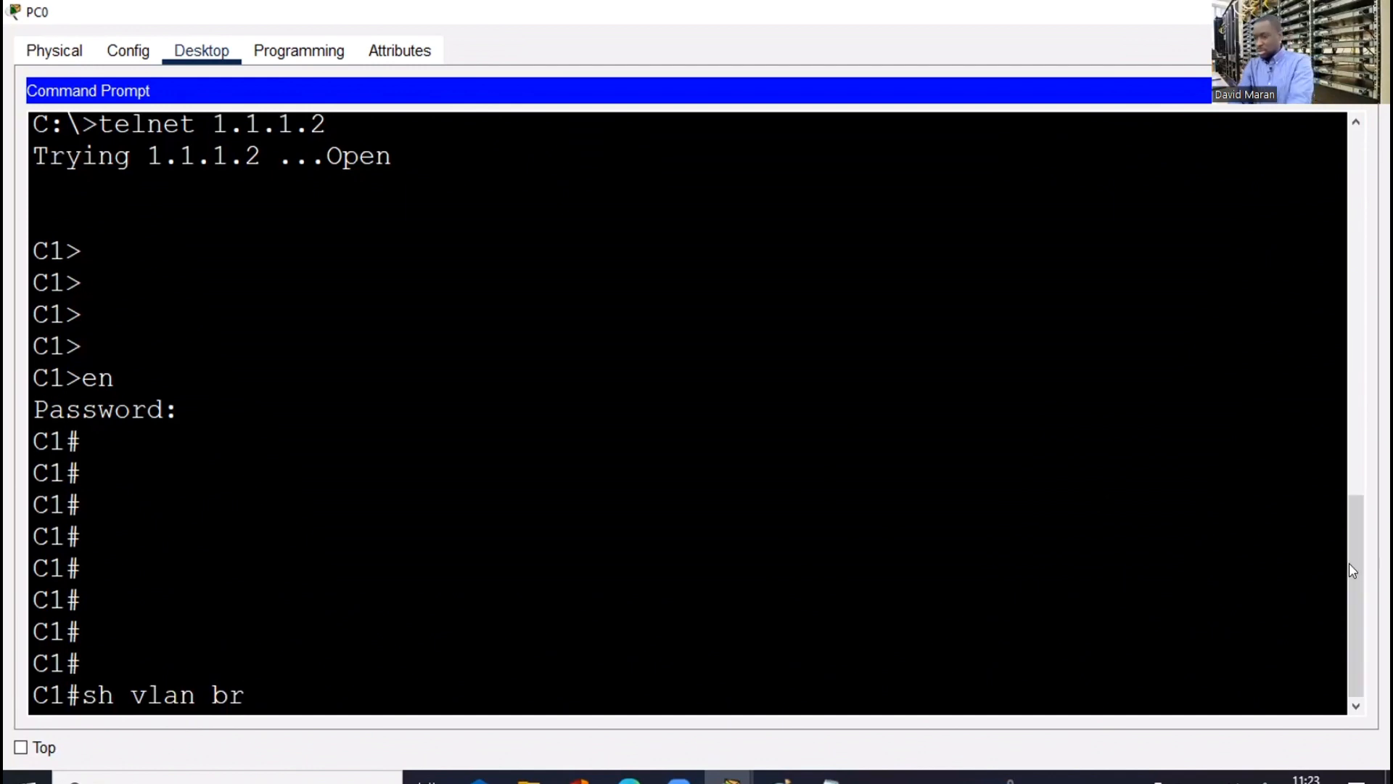
scroll(1348, 656, up, 3)
scroll(1348, 660, down, 3)
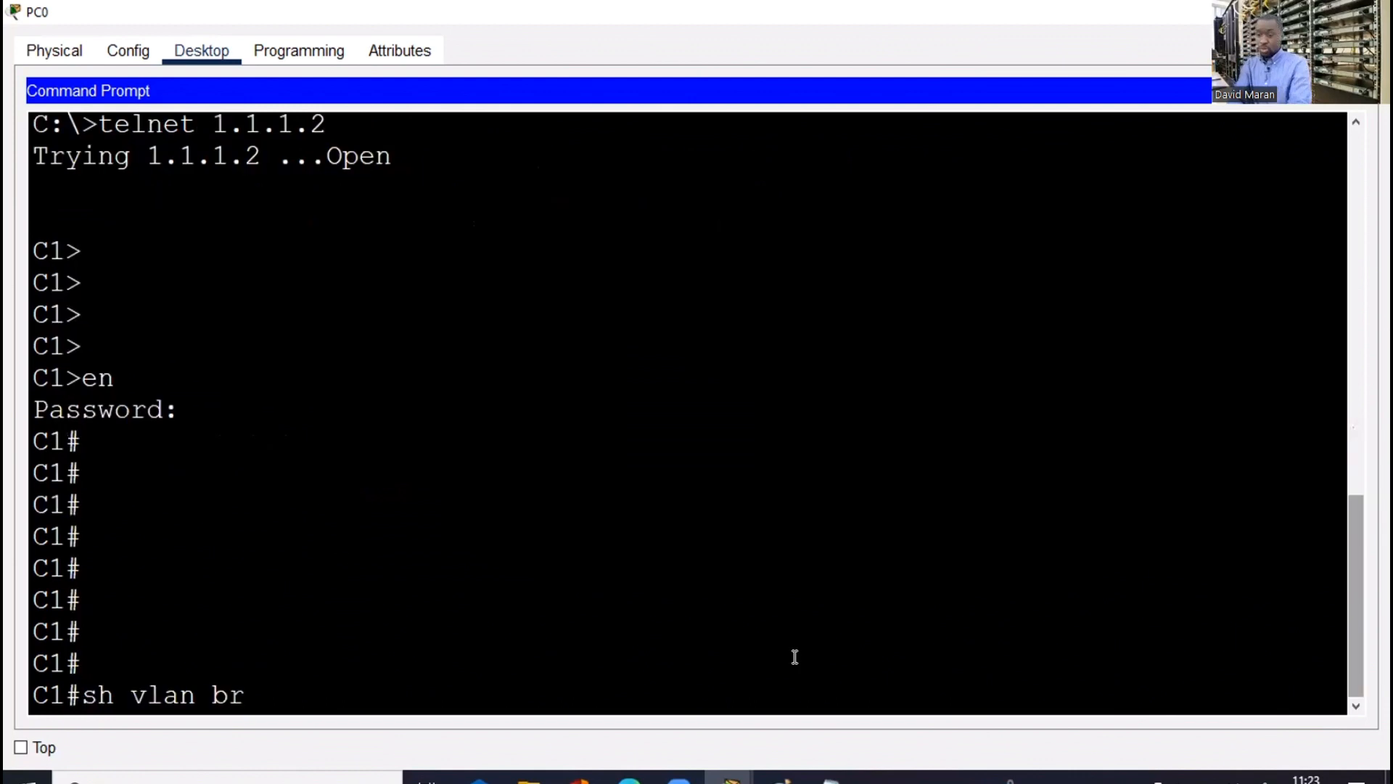